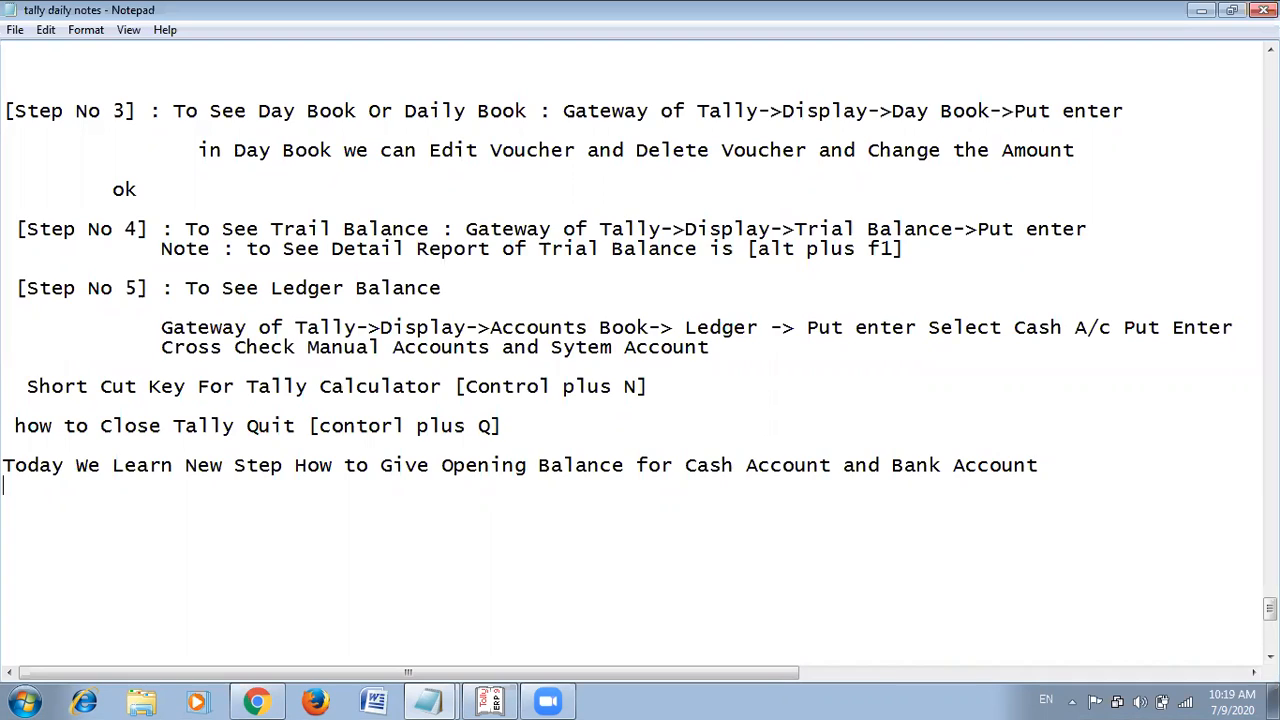
# Extend today's lesson heading in the notes with "and Combination of Cash and Balance Amount".
pyautogui.write('asnd')
pyautogui.press('BackSpace')
pyautogui.press('BackSpace')
pyautogui.press('BackSpace')
pyautogui.write('nd')
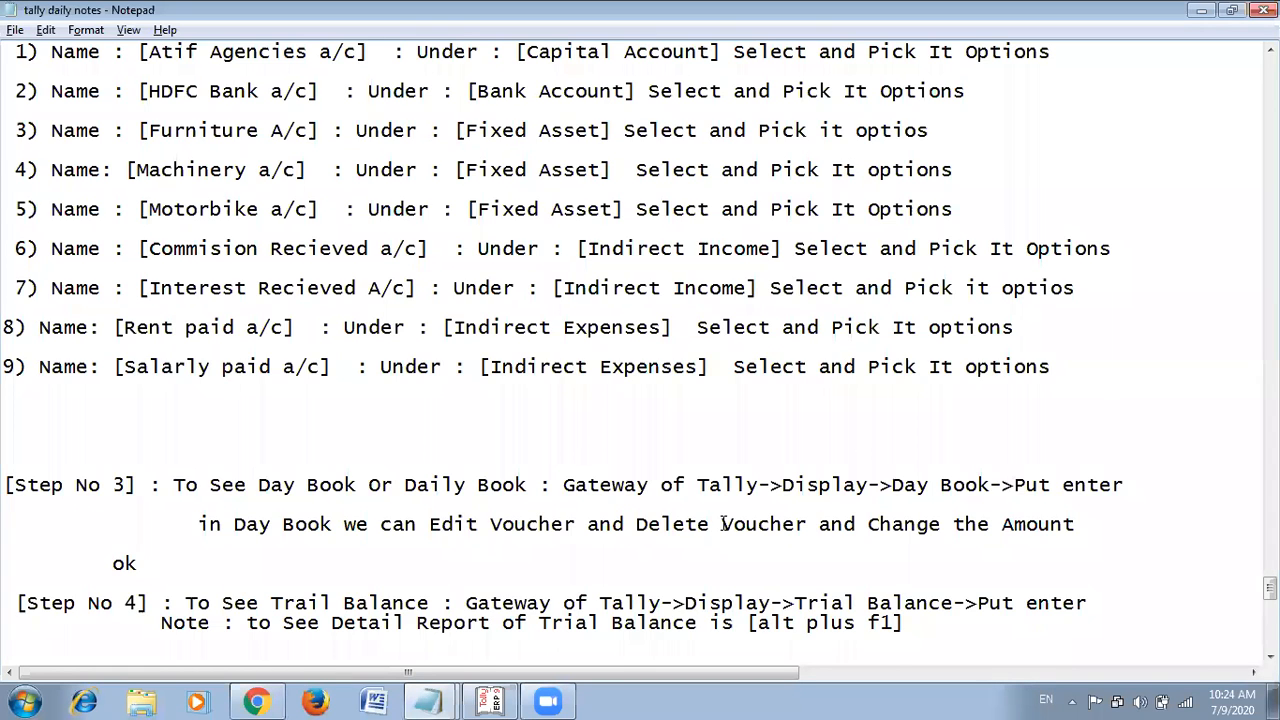
pyautogui.scroll(-2, 722, 524)
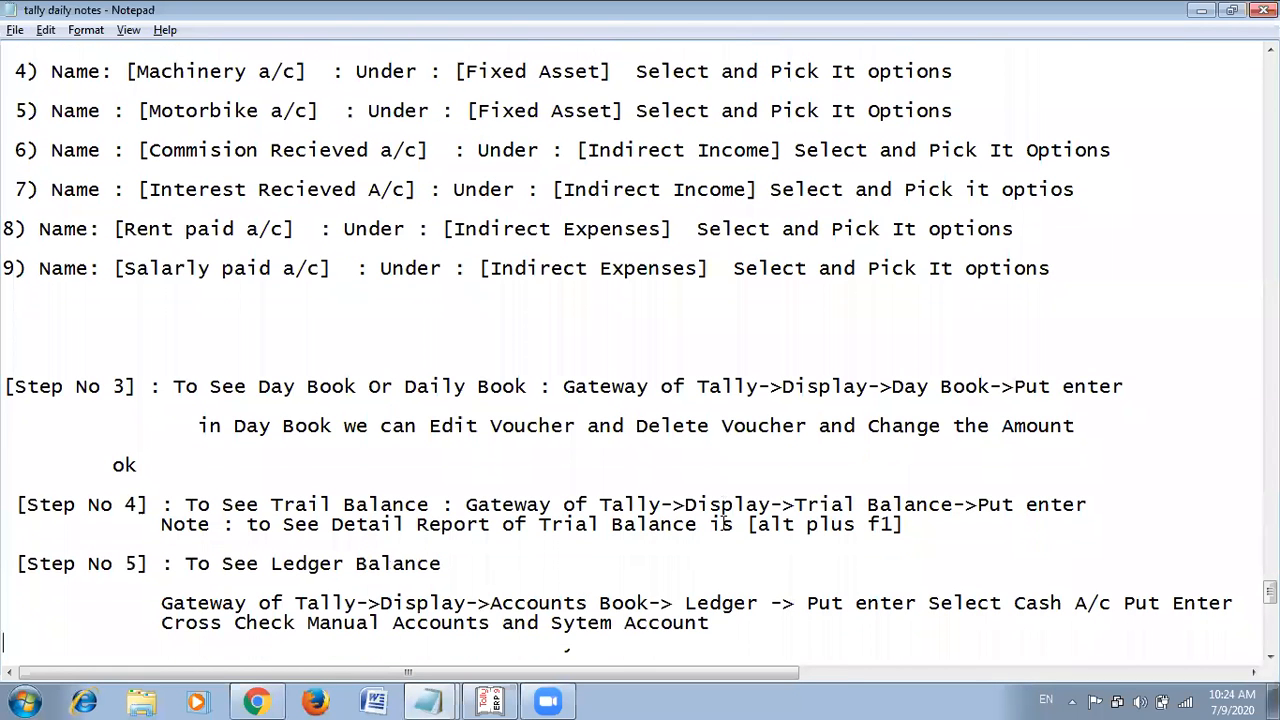
pyautogui.scroll(-2, 722, 524)
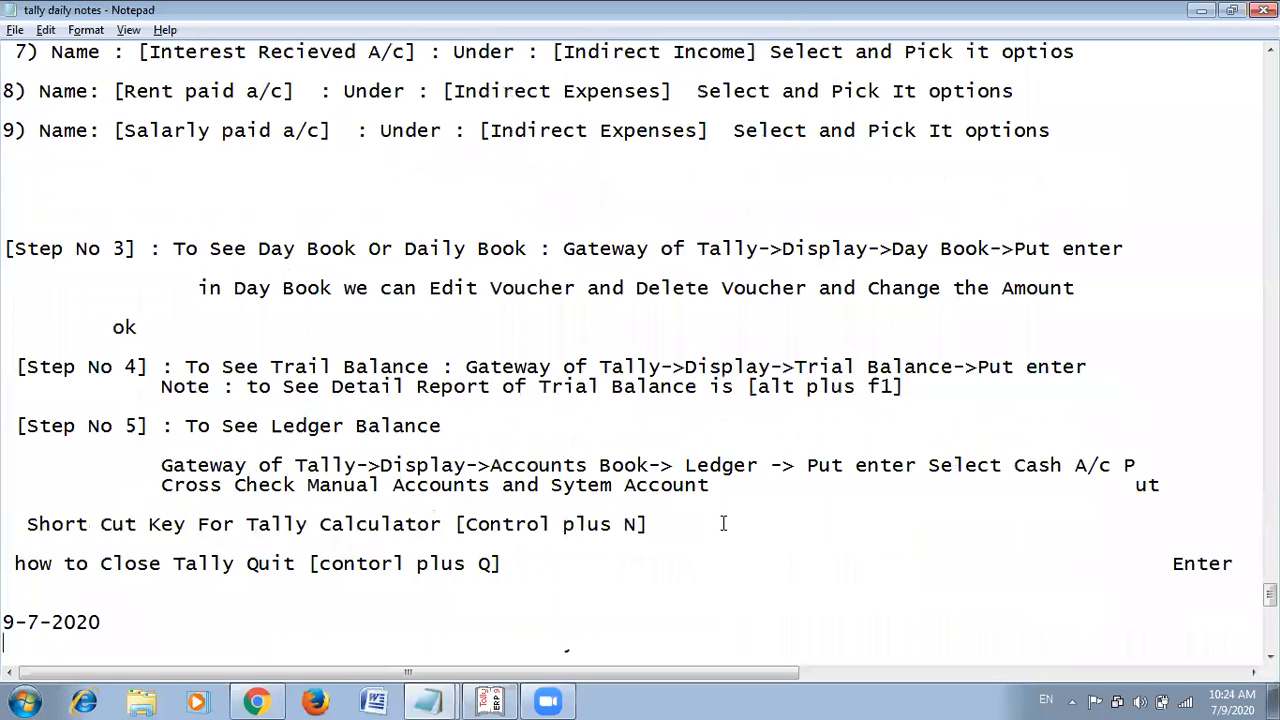
pyautogui.write('Today We Learn New Step How to Give Opening  g Balance for Cash Account and Bank Account and Combination of Cash and Balance Amount')
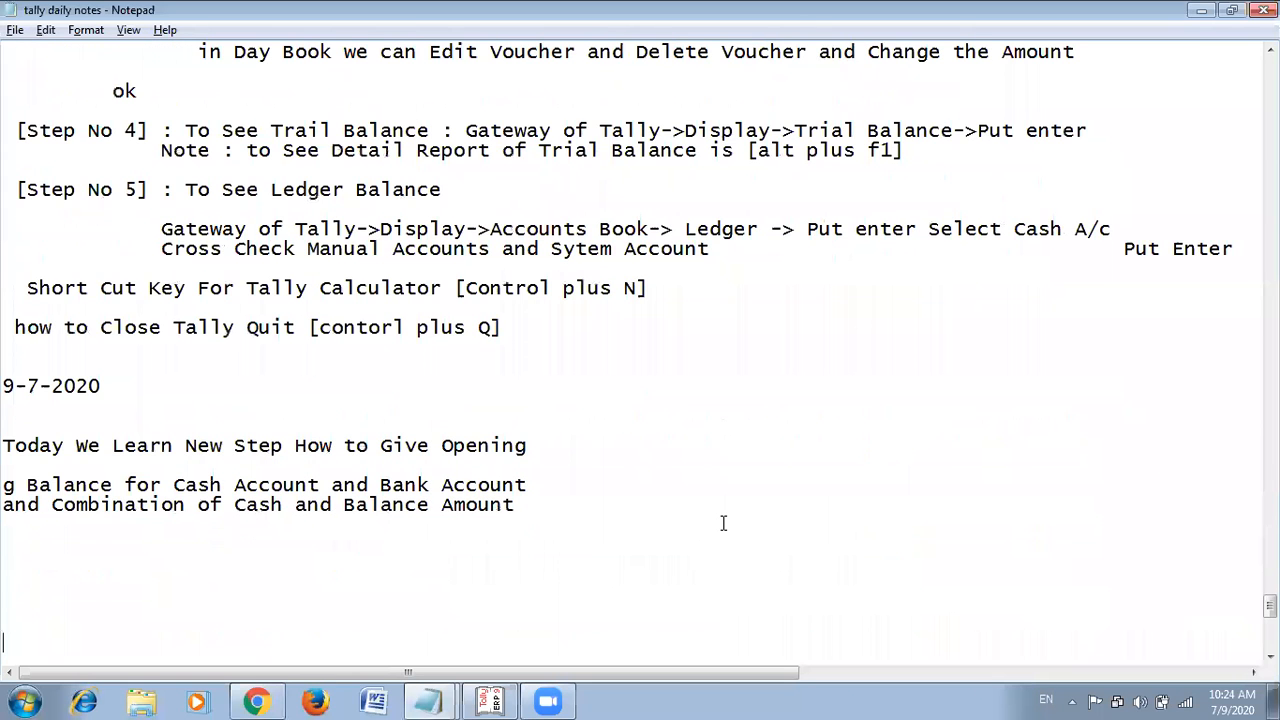
# Switch to Tally and display the Cash/Bank Books summary from the account books.
pyautogui.scroll(-2, 723, 523)
pyautogui.press('Down')
pyautogui.press('Down')
pyautogui.press('Down')
pyautogui.press('Down')
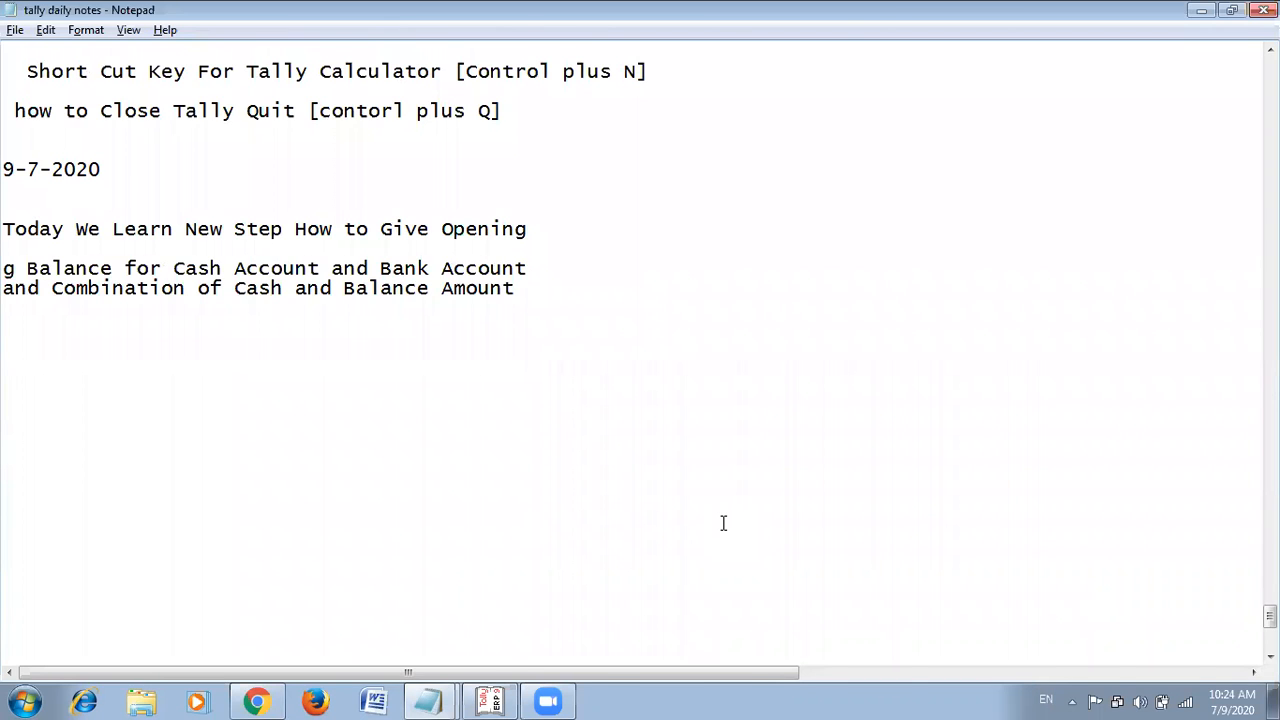
pyautogui.hotkey('alt', 'Tab')
pyautogui.press('Down')
pyautogui.press('Down')
pyautogui.press('Down')
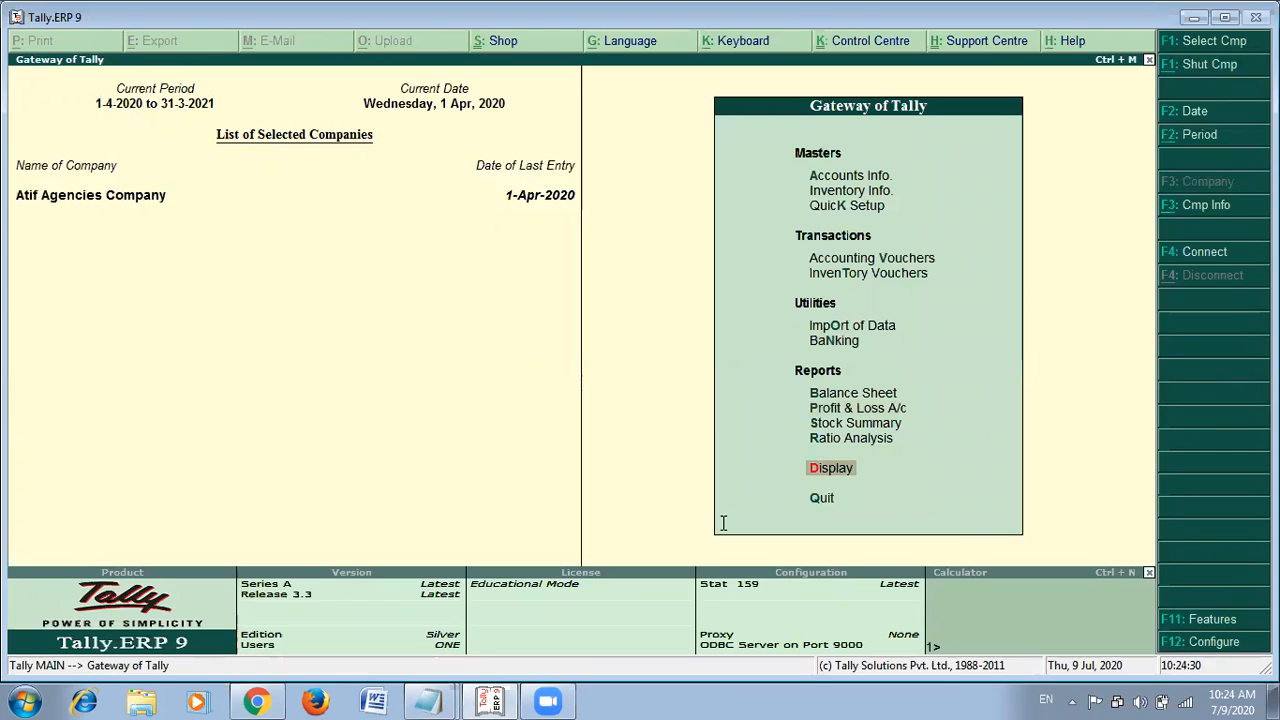
pyautogui.press('Return')
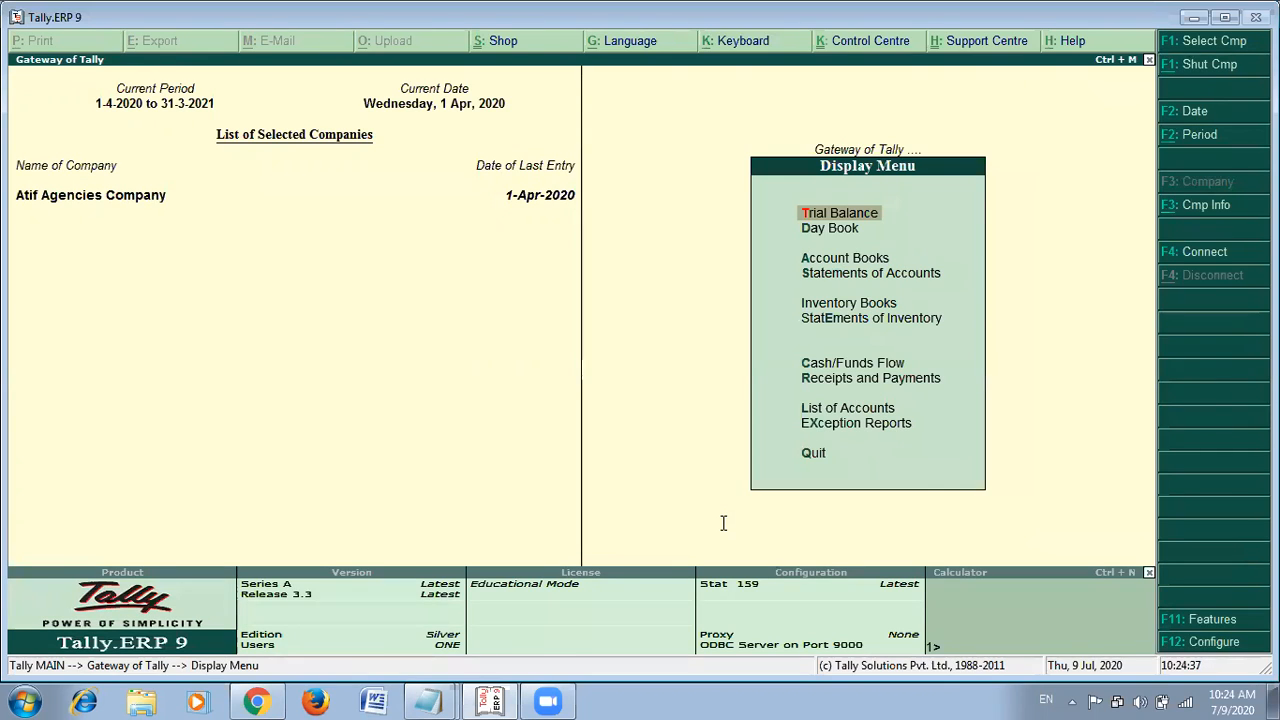
pyautogui.press('a')
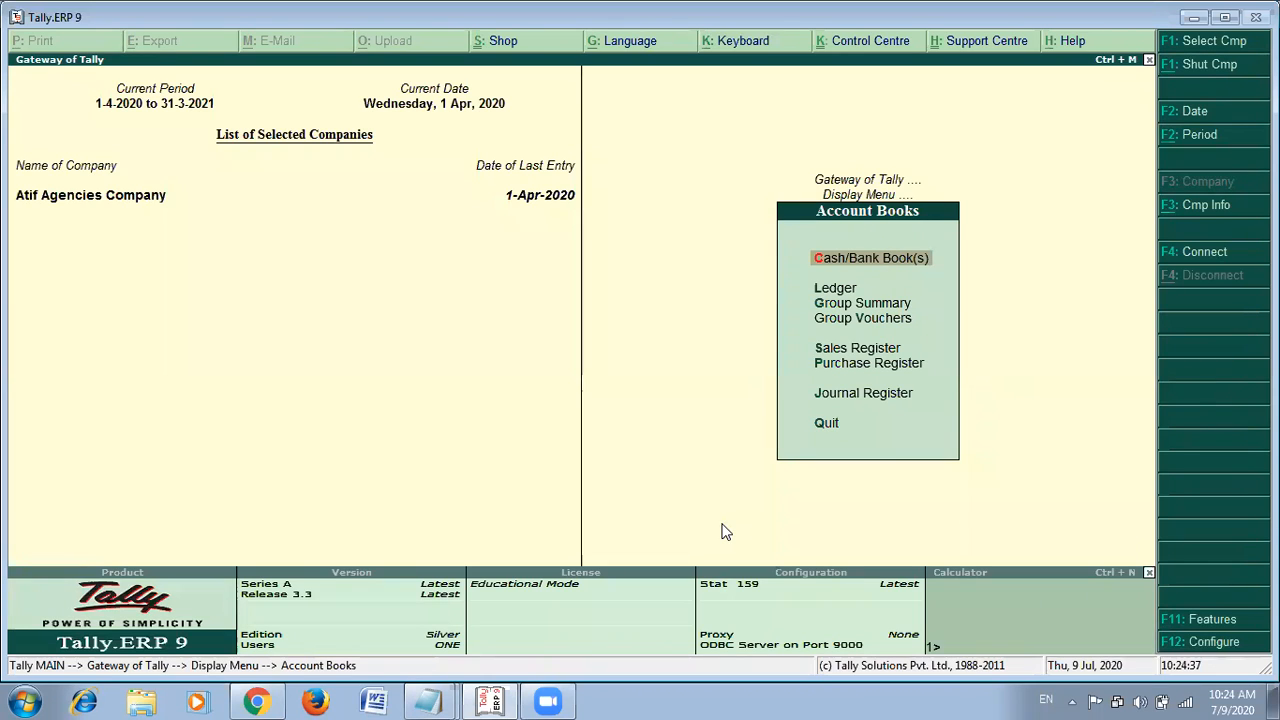
pyautogui.press('Return')
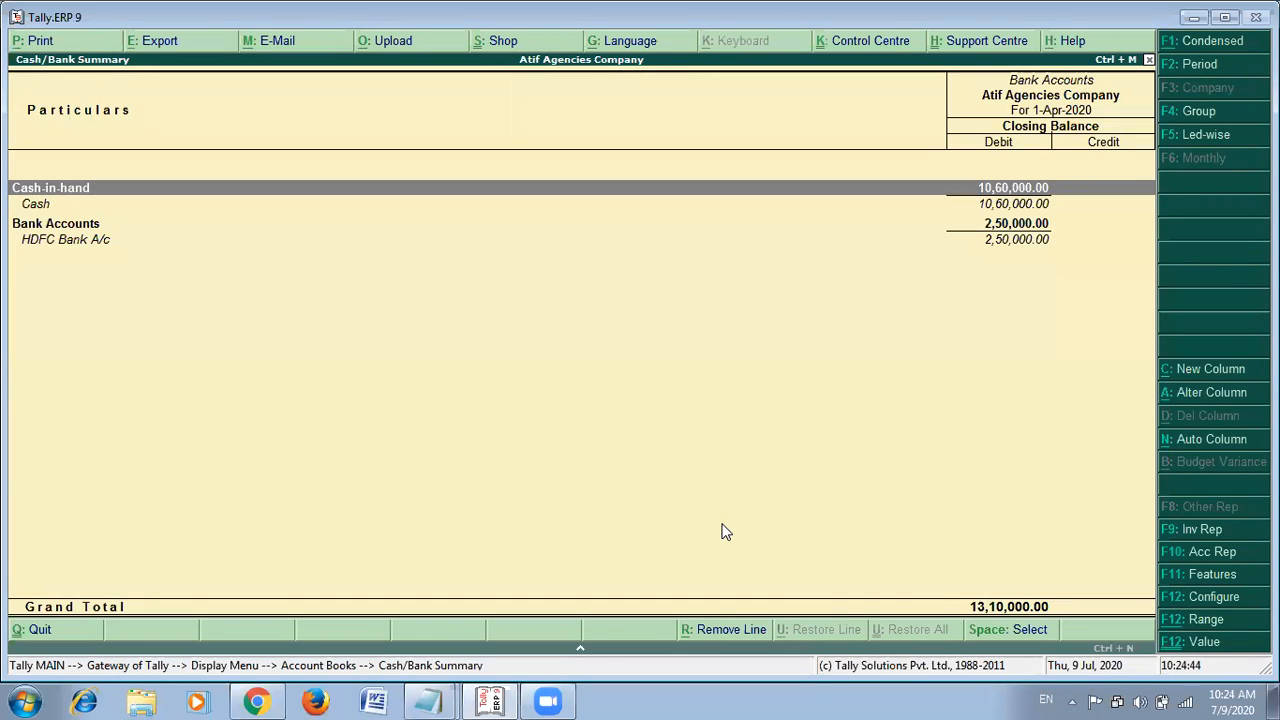
# Show the Cash/Bank summary in detail and drill down from Cash-in-hand into the Cash account.
pyautogui.hotkey('alt', 'F1')
pyautogui.hotkey('alt', 'F1')
pyautogui.press('Return')
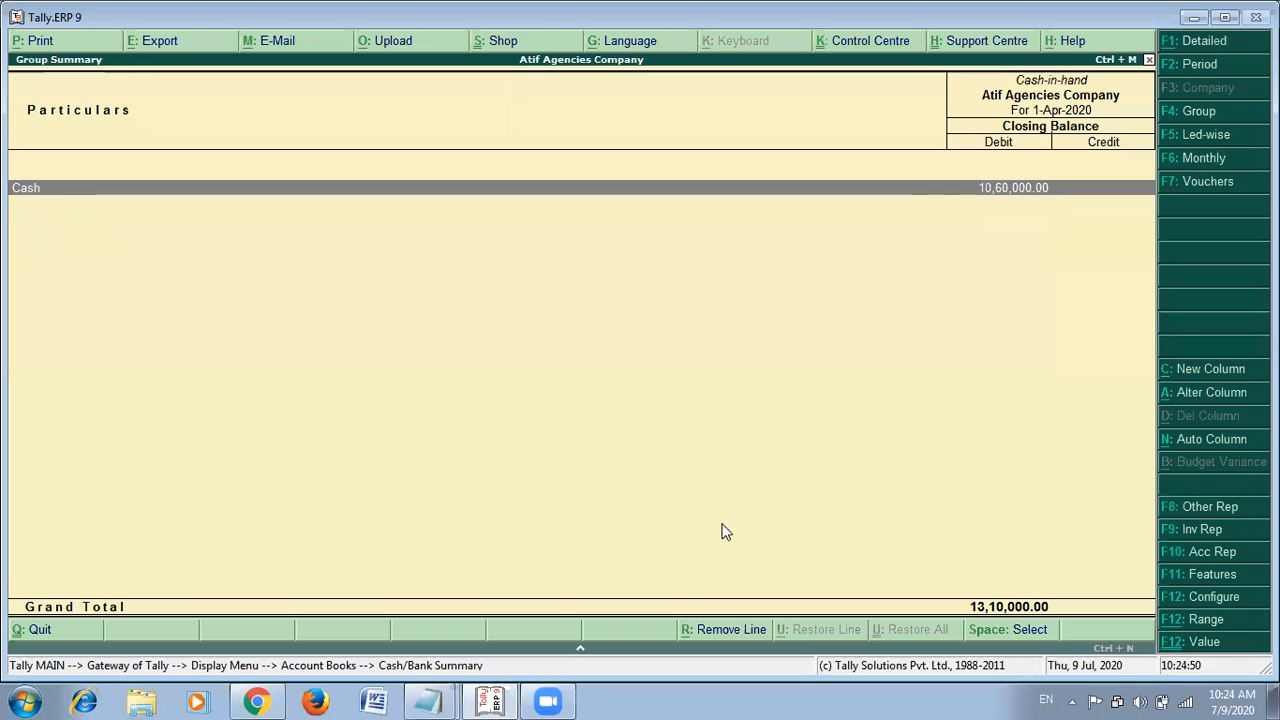
pyautogui.press('Return')
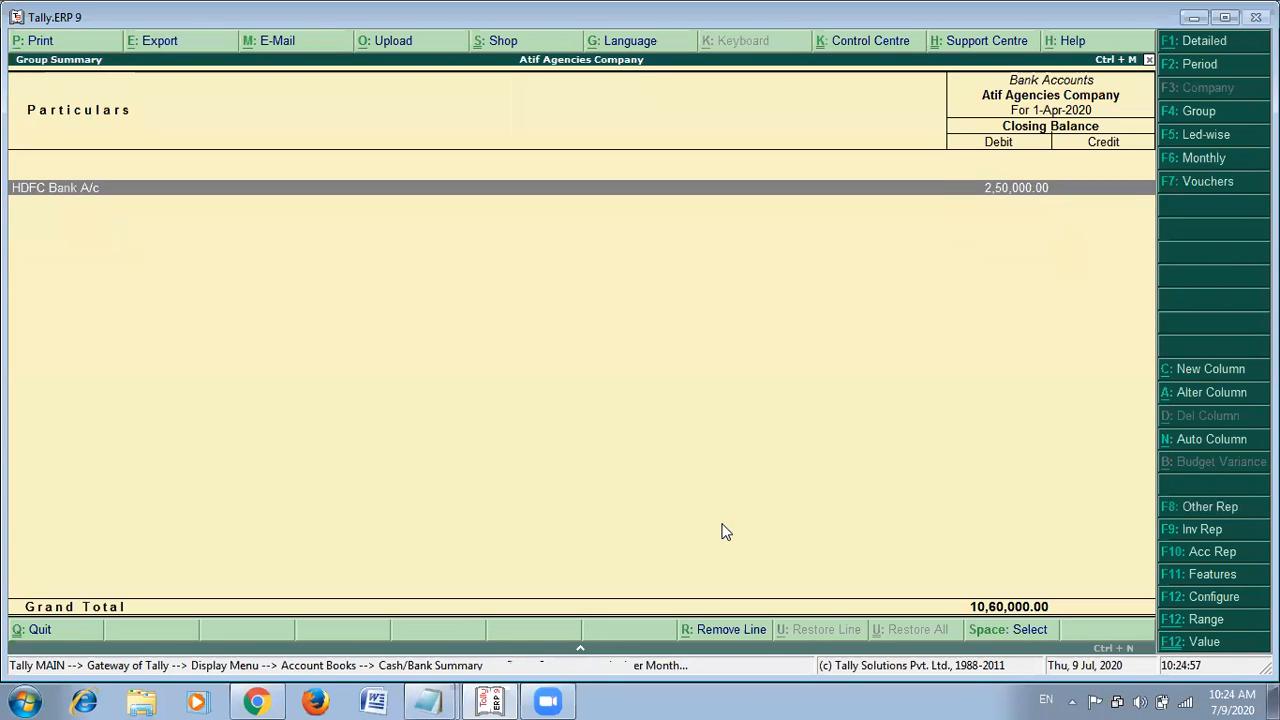
# View the April vouchers of HDFC Bank A/c and return to the account books list.
pyautogui.press('Return')
pyautogui.press('Return')
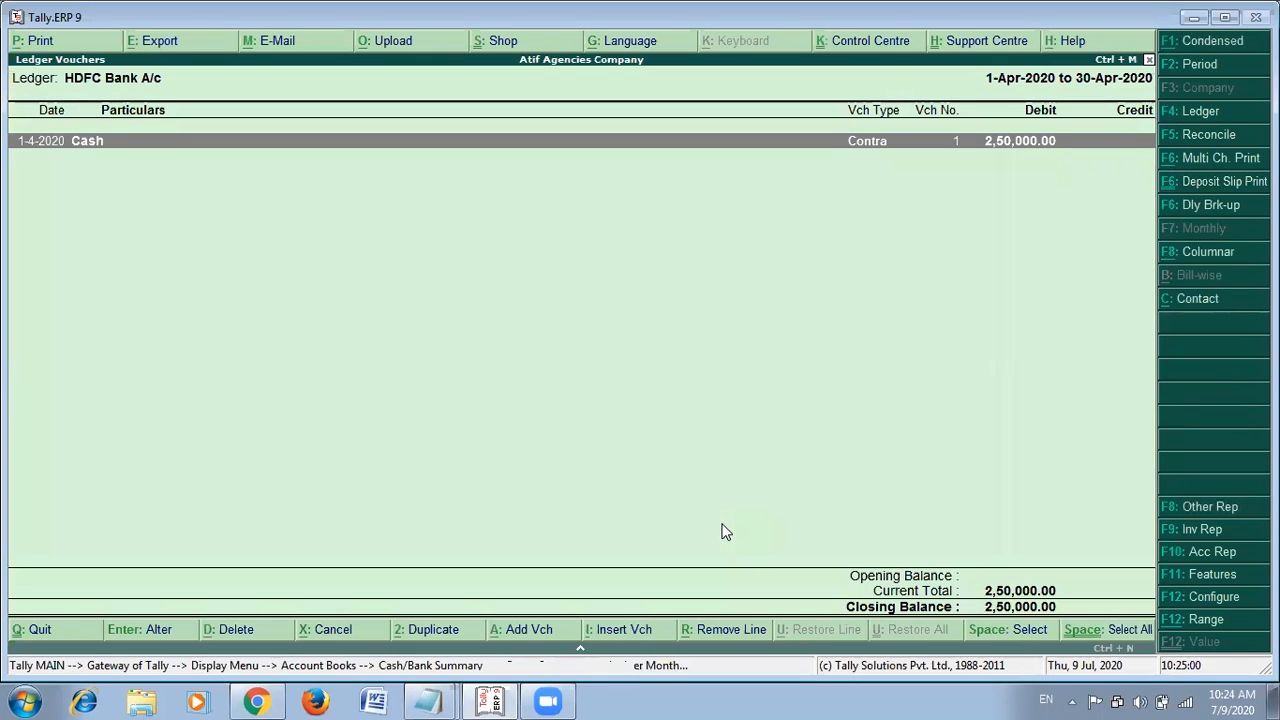
pyautogui.press('Escape')
pyautogui.press('Escape')
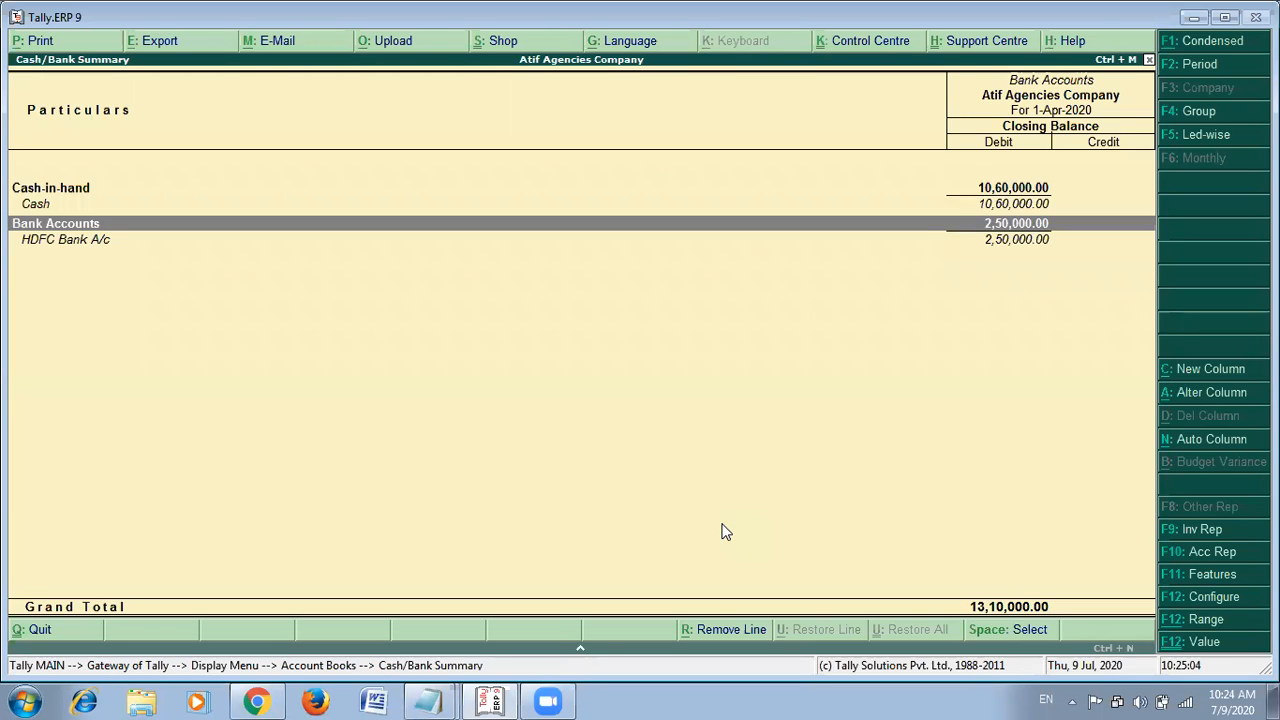
pyautogui.press('Escape')
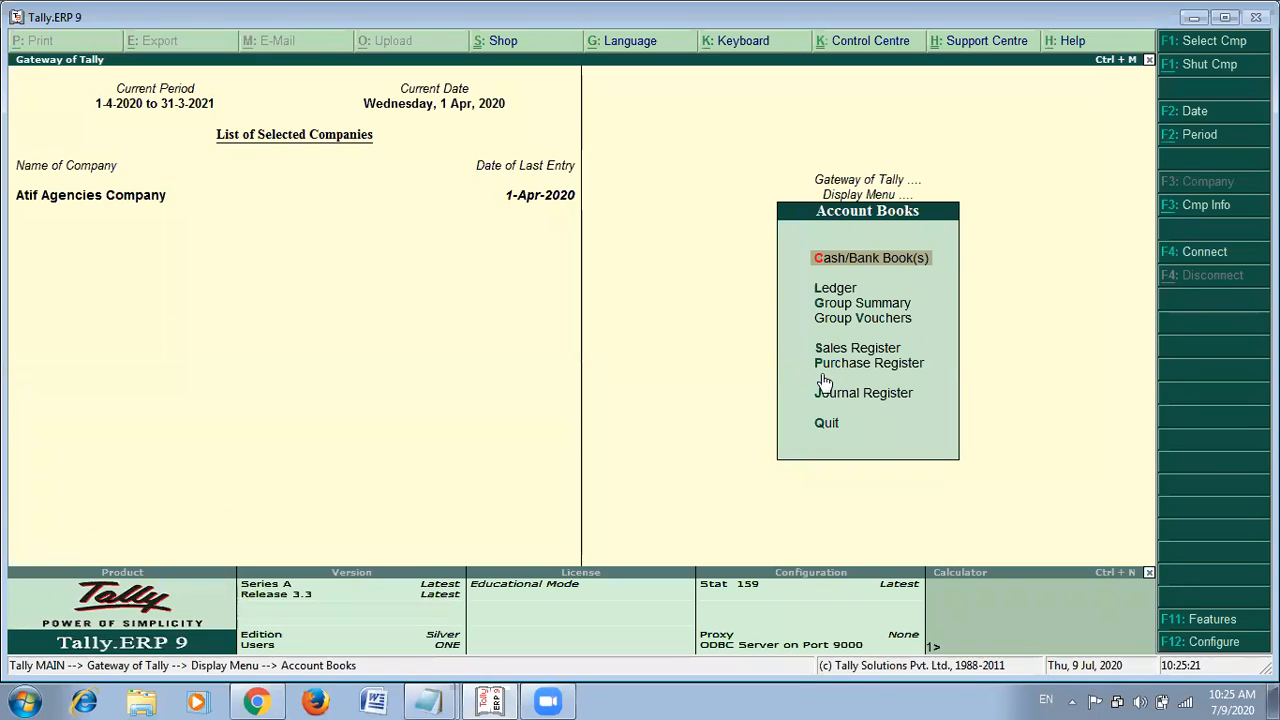
# Switch to the Notepad notes, review the practice voucher entries and highlight the amount in the cash deposit contra voucher.
pyautogui.hotkey('alt', 'Tab')
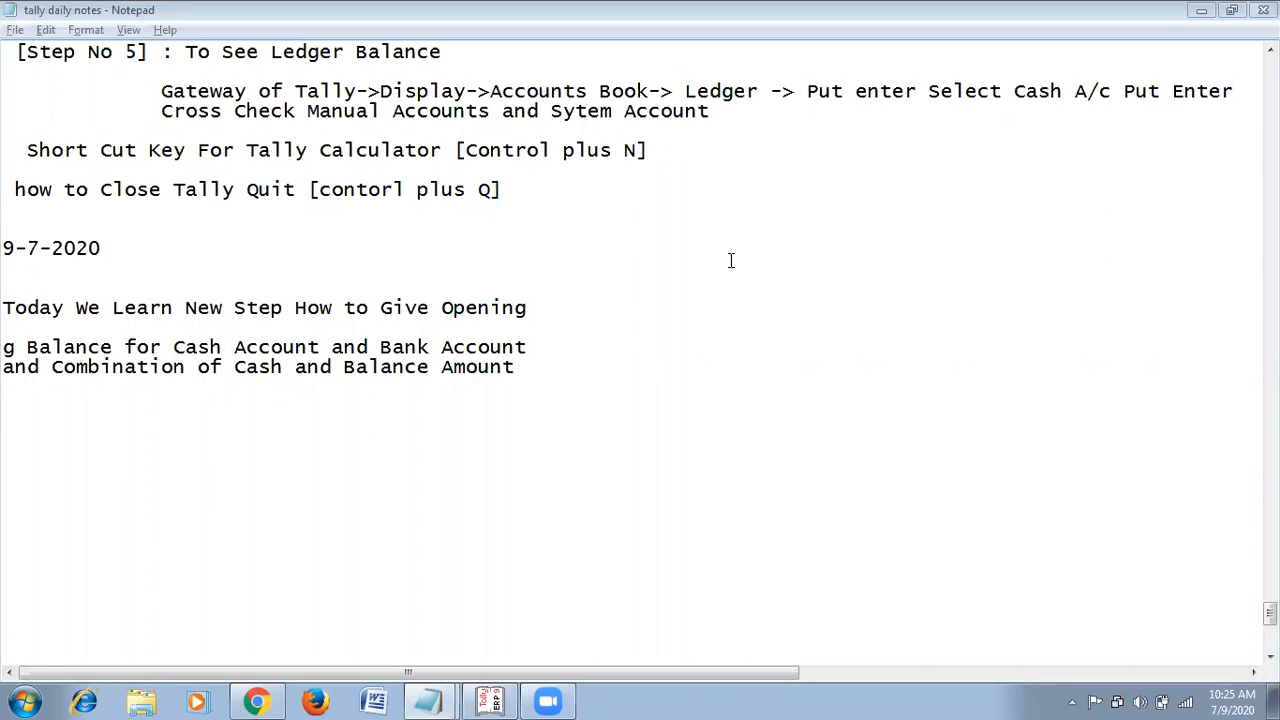
pyautogui.scroll(3, 731, 260)
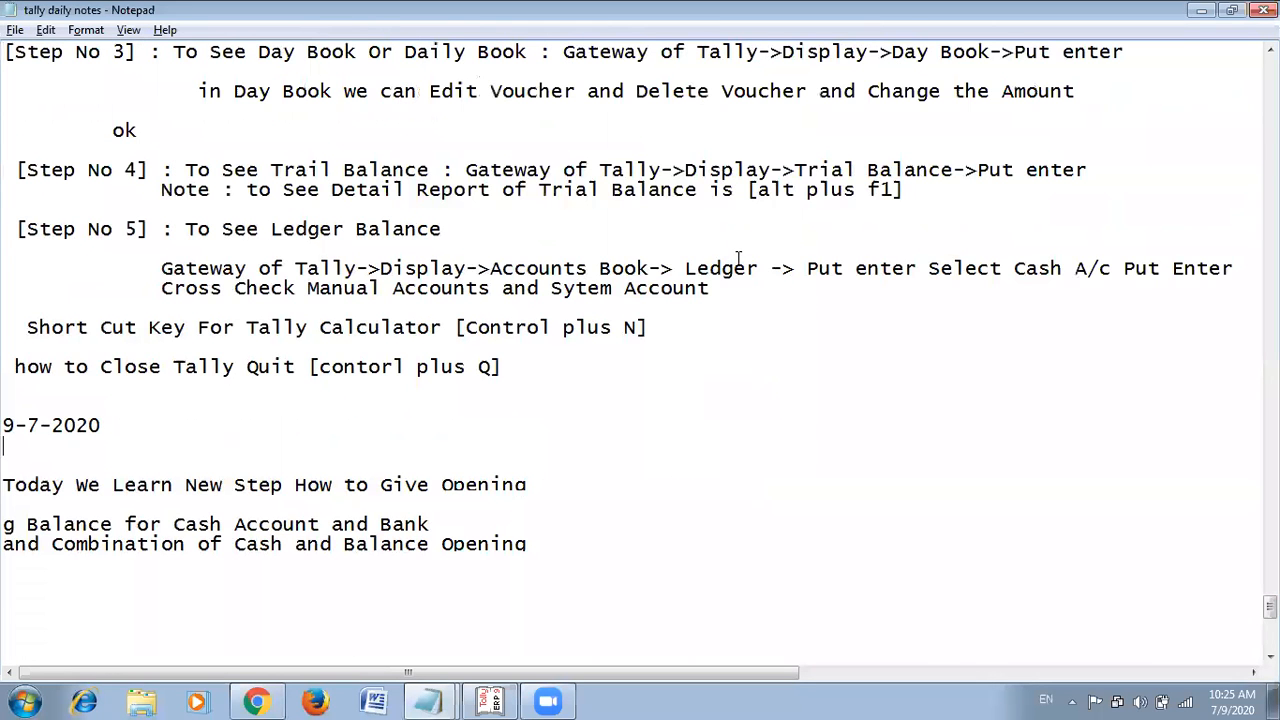
pyautogui.scroll(1, 742, 254)
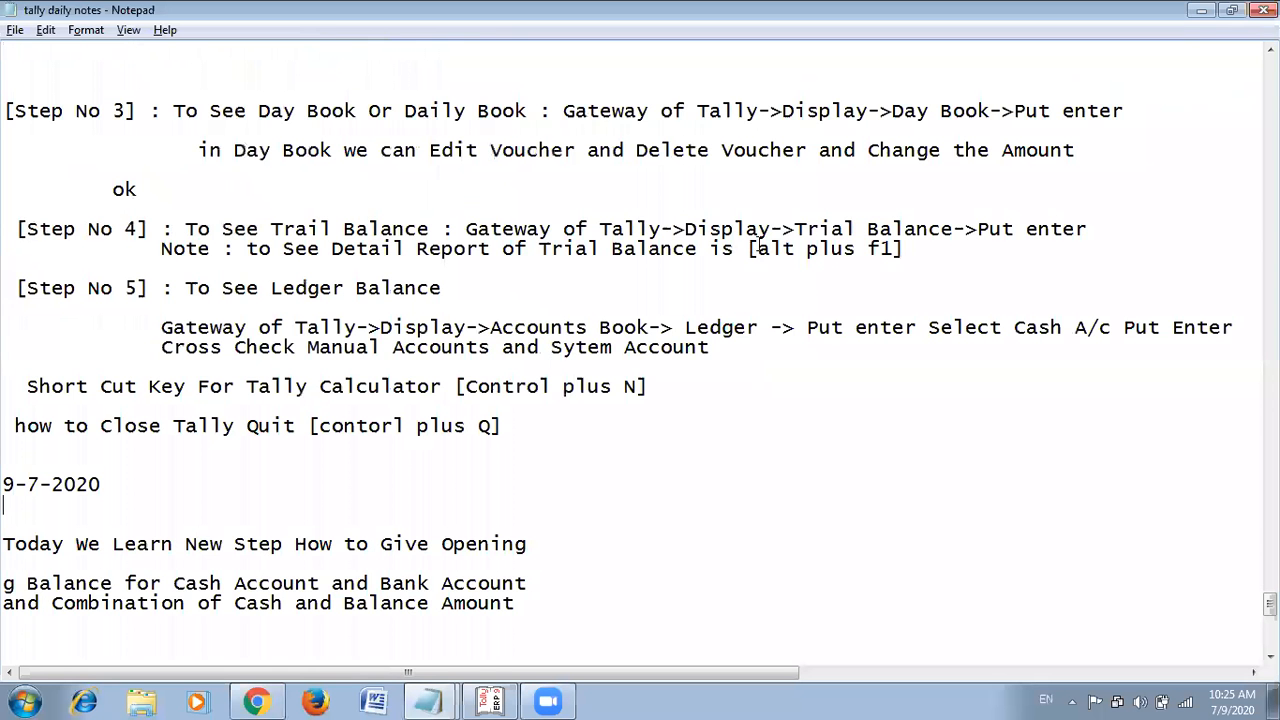
pyautogui.scroll(10, 800, 226)
pyautogui.scroll(1, 804, 224)
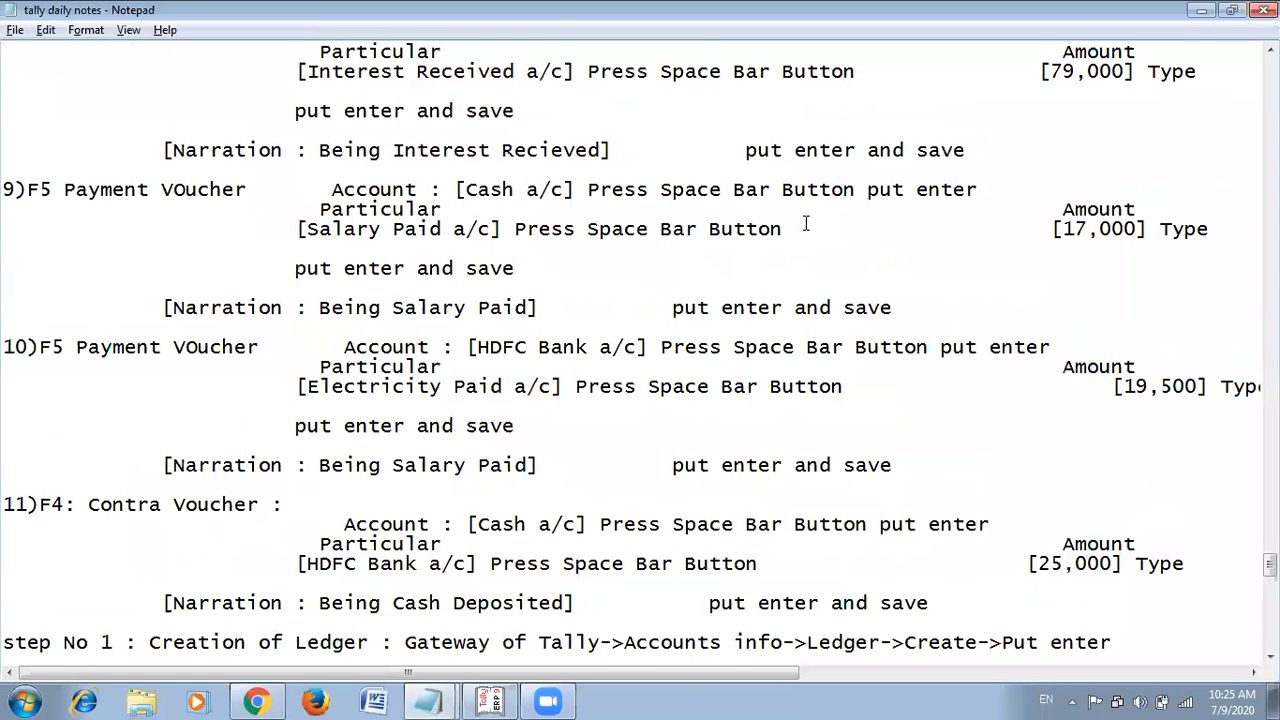
pyautogui.scroll(15, 806, 224)
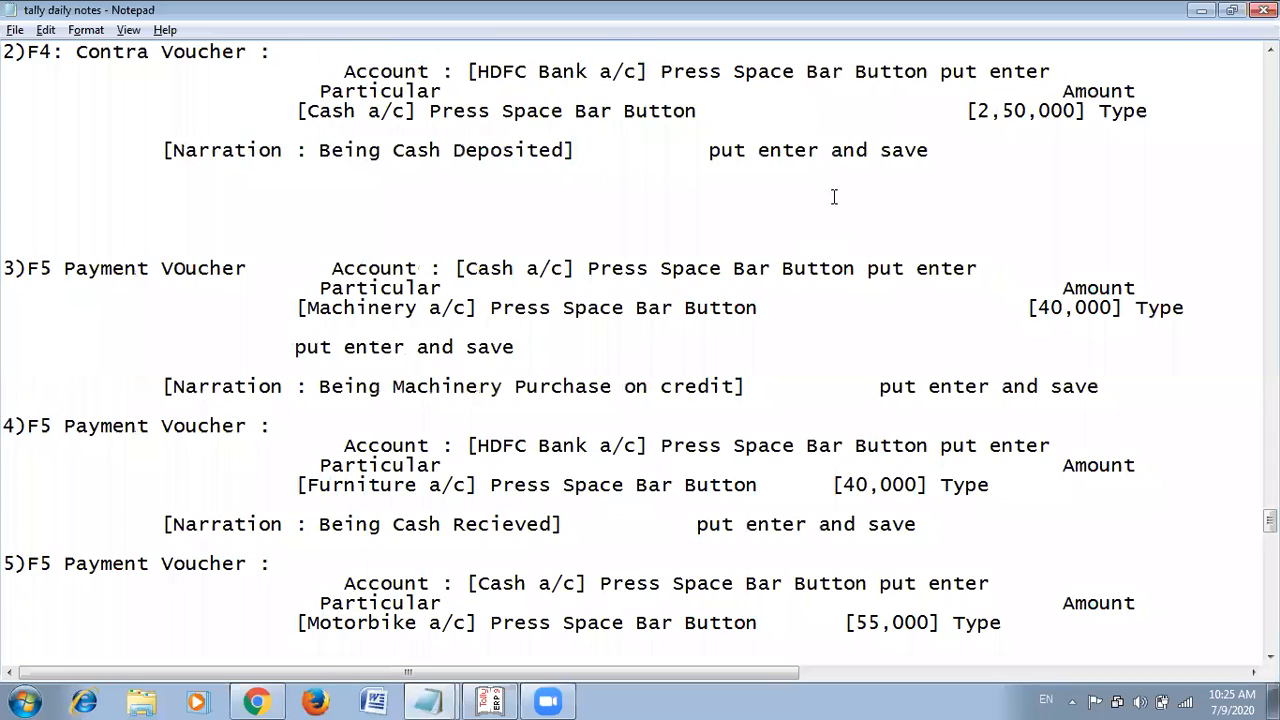
pyautogui.scroll(3, 835, 200)
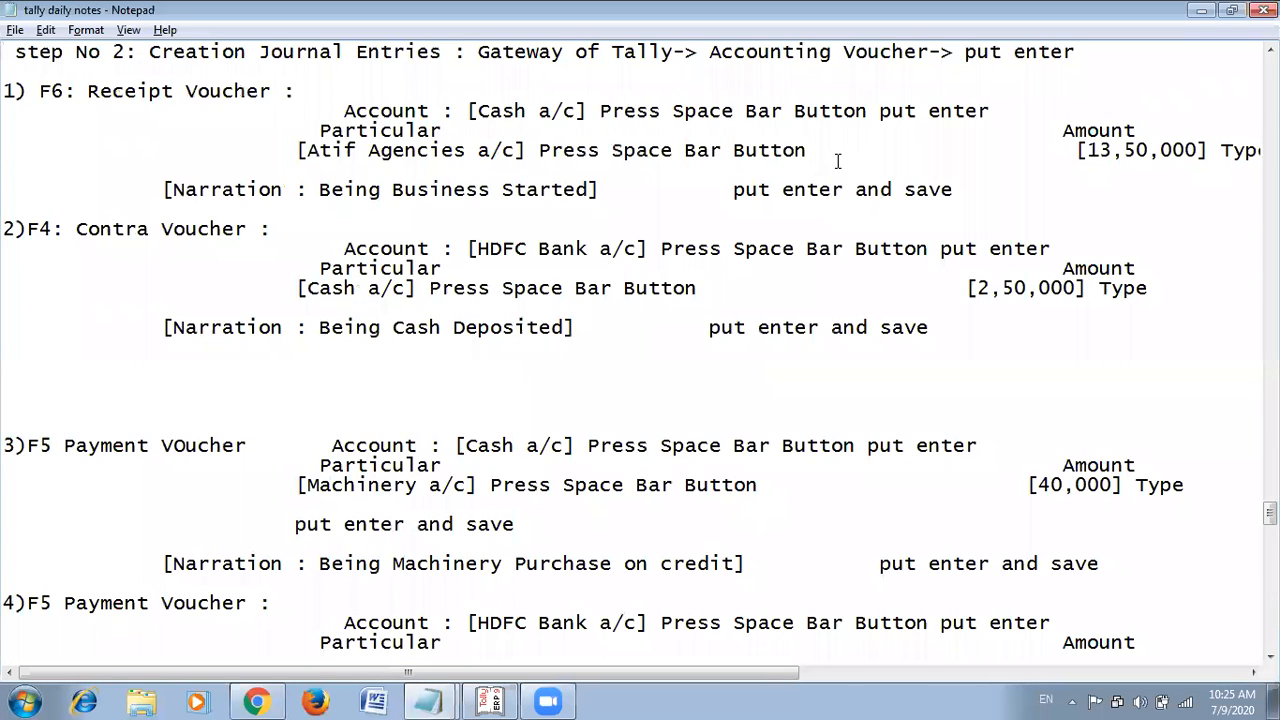
pyautogui.scroll(-1, 836, 162)
pyautogui.scroll(-1, 839, 159)
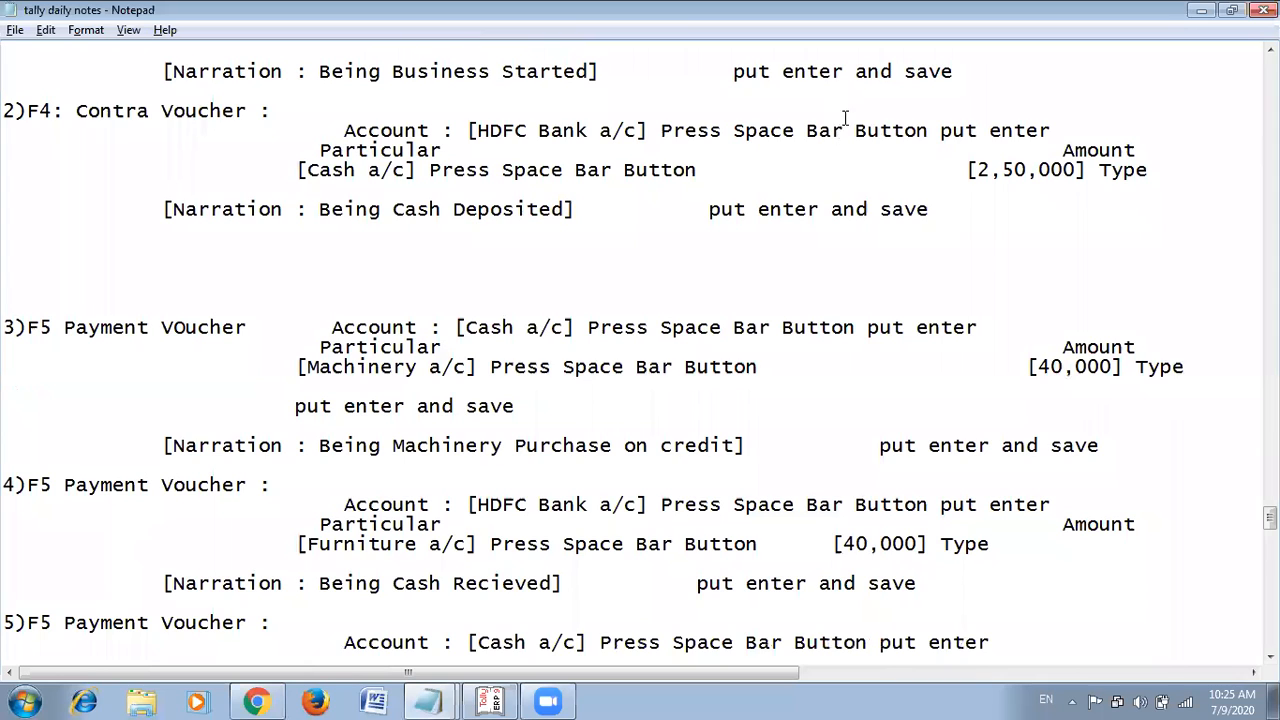
pyautogui.moveTo(978, 170); pyautogui.dragTo(1072, 172)
# Switch back to Tally, return to the gateway and shut Atif Agencies Company.
pyautogui.hotkey('alt', 'Tab')
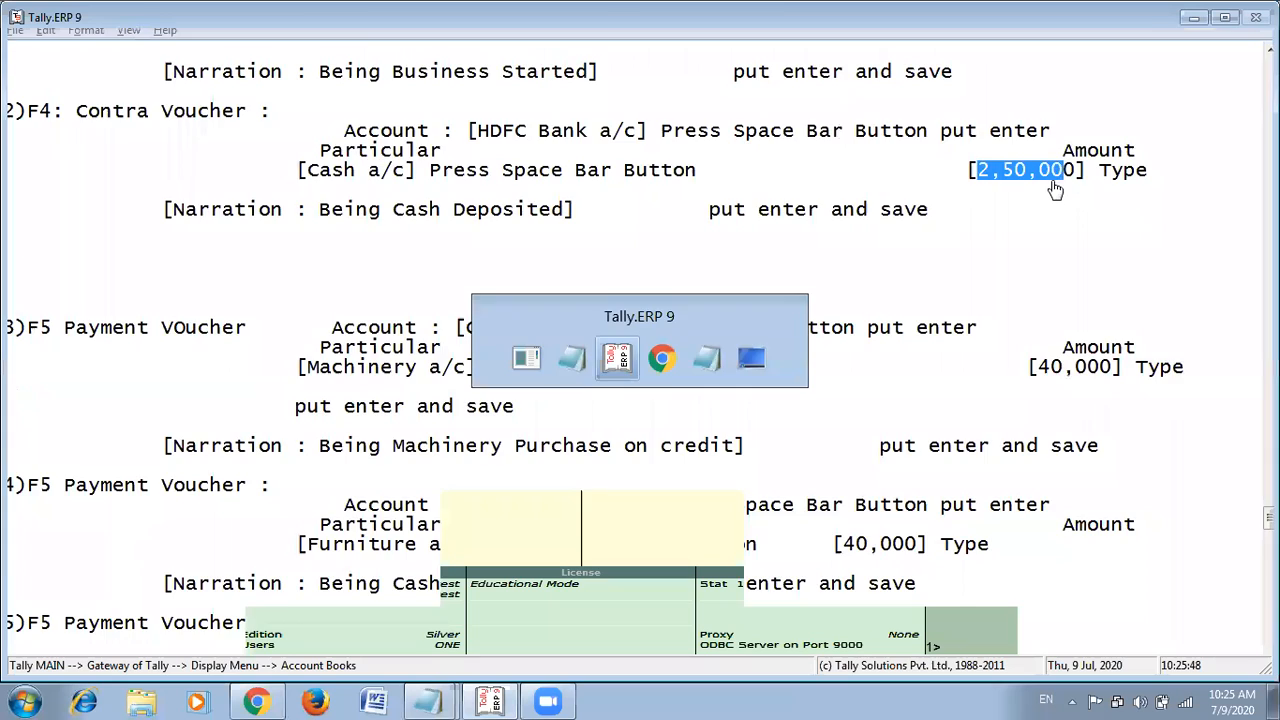
pyautogui.press('Escape')
pyautogui.press('Escape')
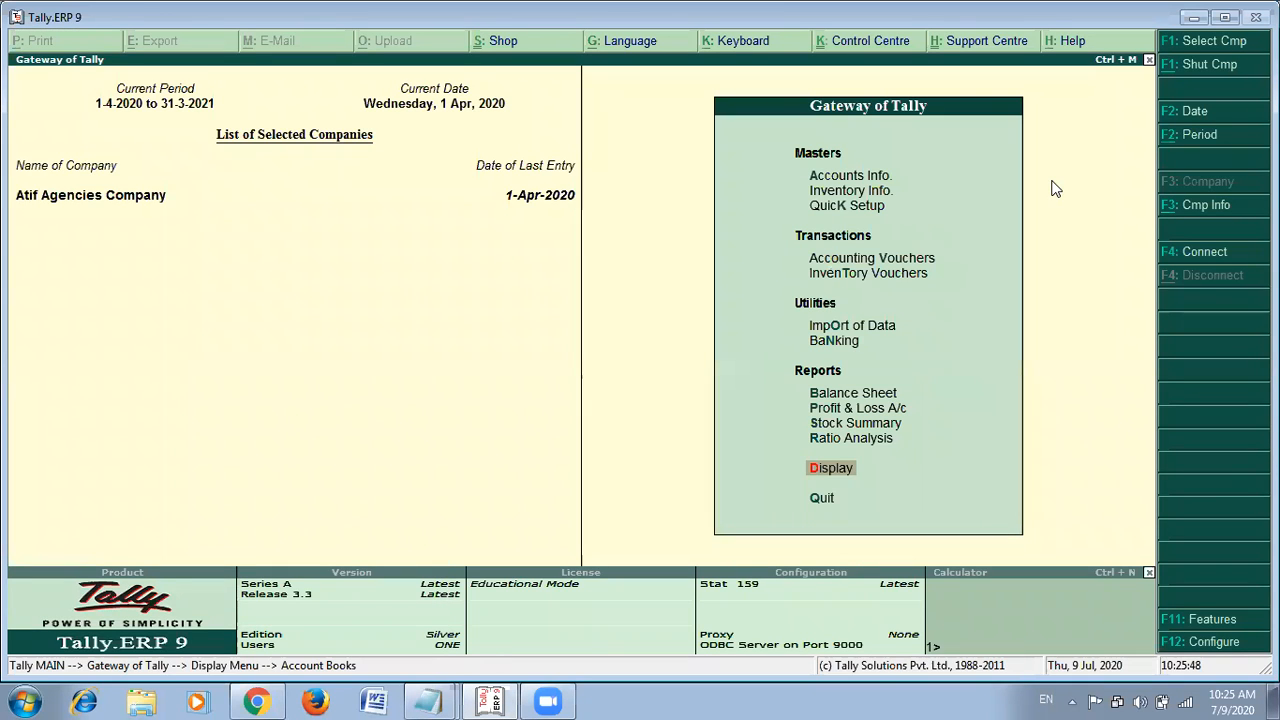
pyautogui.hotkey('alt', 'F1')
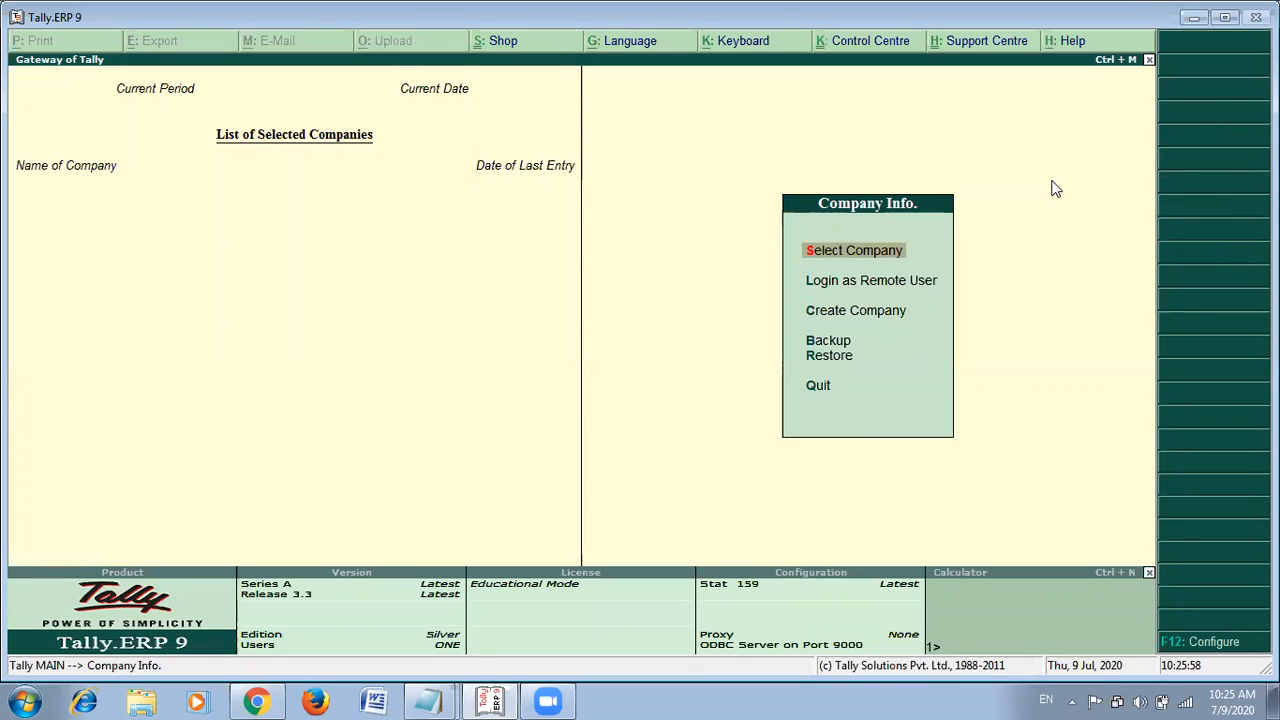
# Switch to the Notepad notes and insert an empty line between the 9-7-2020 date and the lesson heading.
pyautogui.hotkey('alt', 'Tab')
pyautogui.scroll(-19, 779, 229)
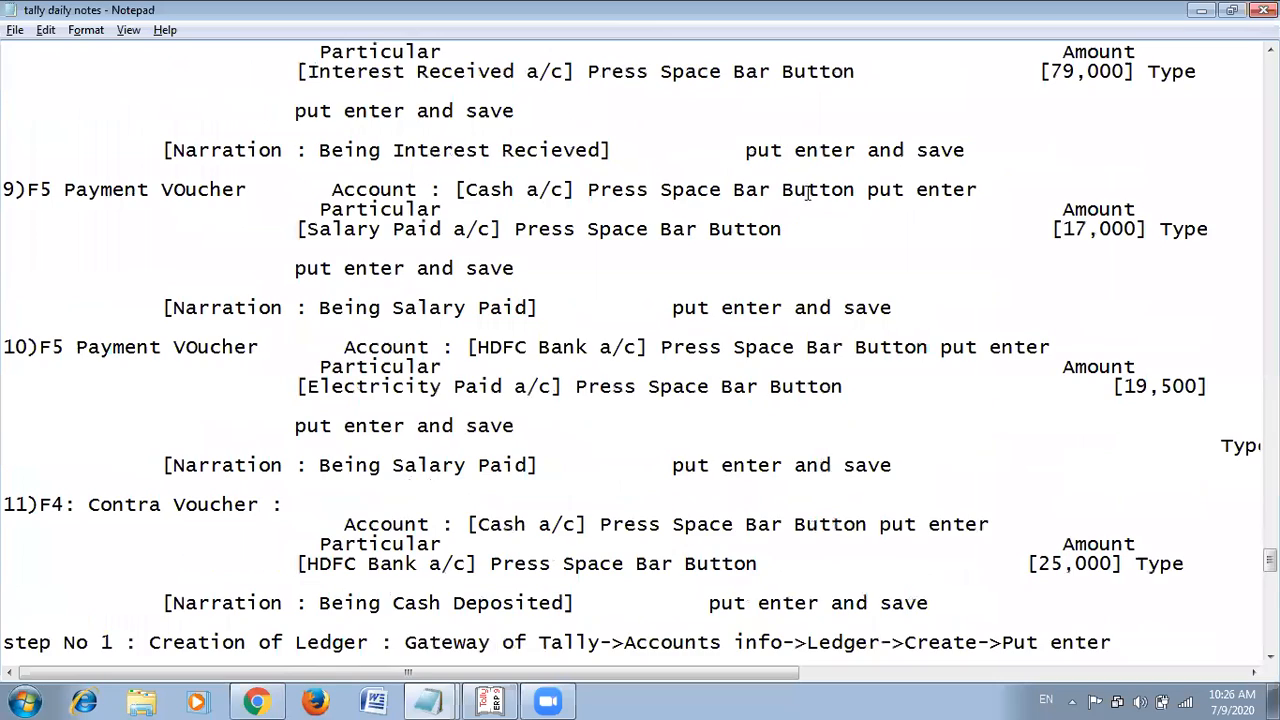
pyautogui.scroll(-20, 806, 194)
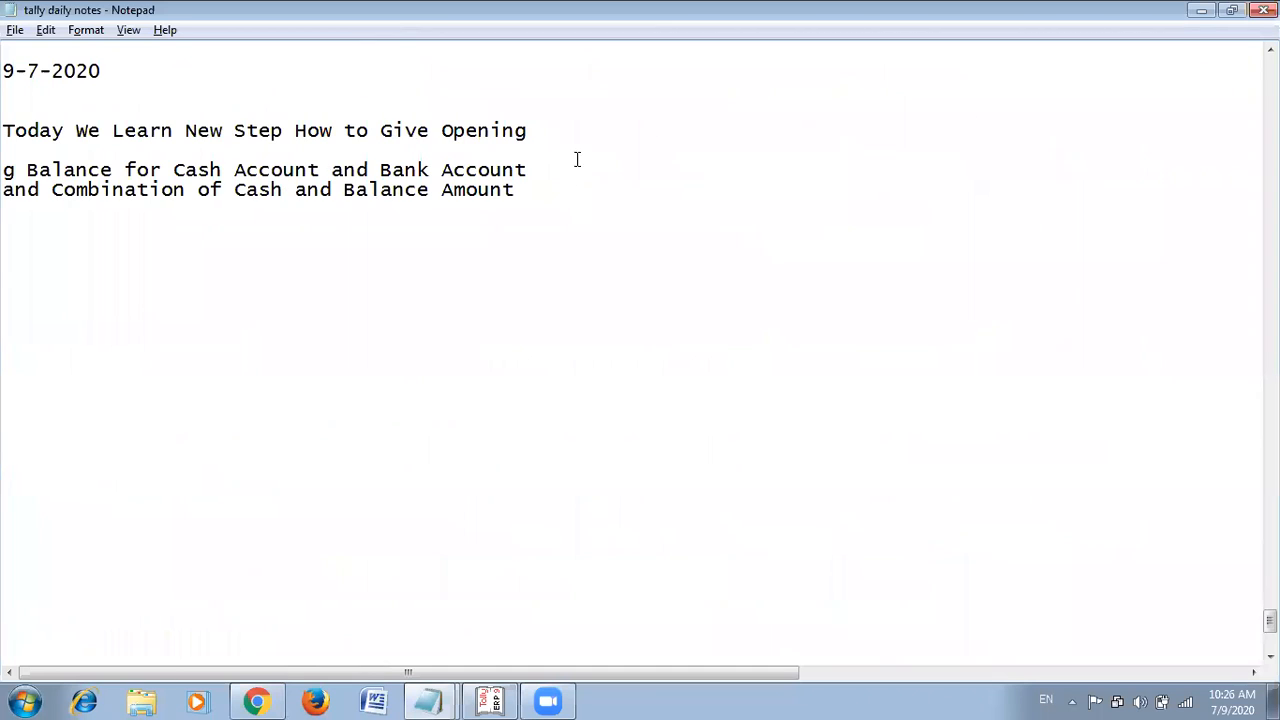
pyautogui.click(569, 98)
pyautogui.press('Return')
pyautogui.press('Return')
pyautogui.write('Let')
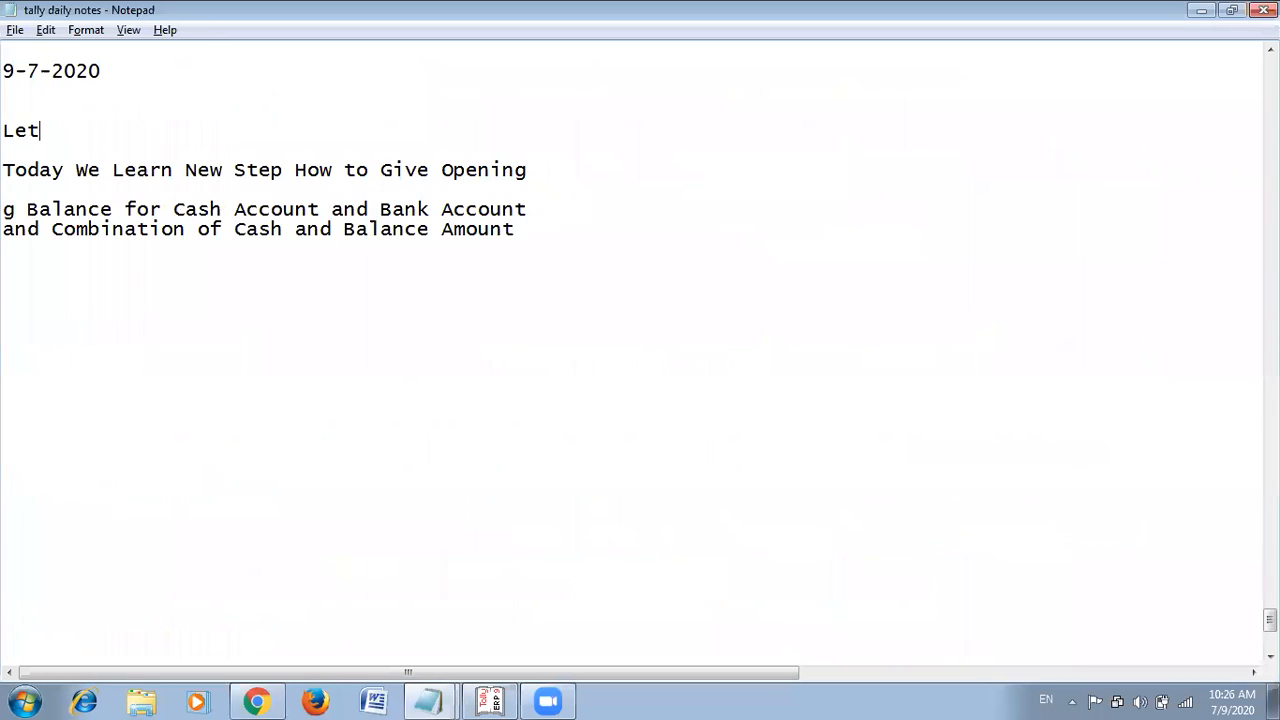
pyautogui.write('ter')
pyautogui.press('BackSpace')
pyautogui.press('BackSpace')
pyautogui.press('BackSpace')
pyautogui.press('BackSpace')
pyautogui.press('BackSpace')
pyautogui.press('BackSpace')
# Write "English Letter" on the new line under the 9-7-2020 date.
pyautogui.write('English Leddf')
pyautogui.press('BackSpace')
pyautogui.press('BackSpace')
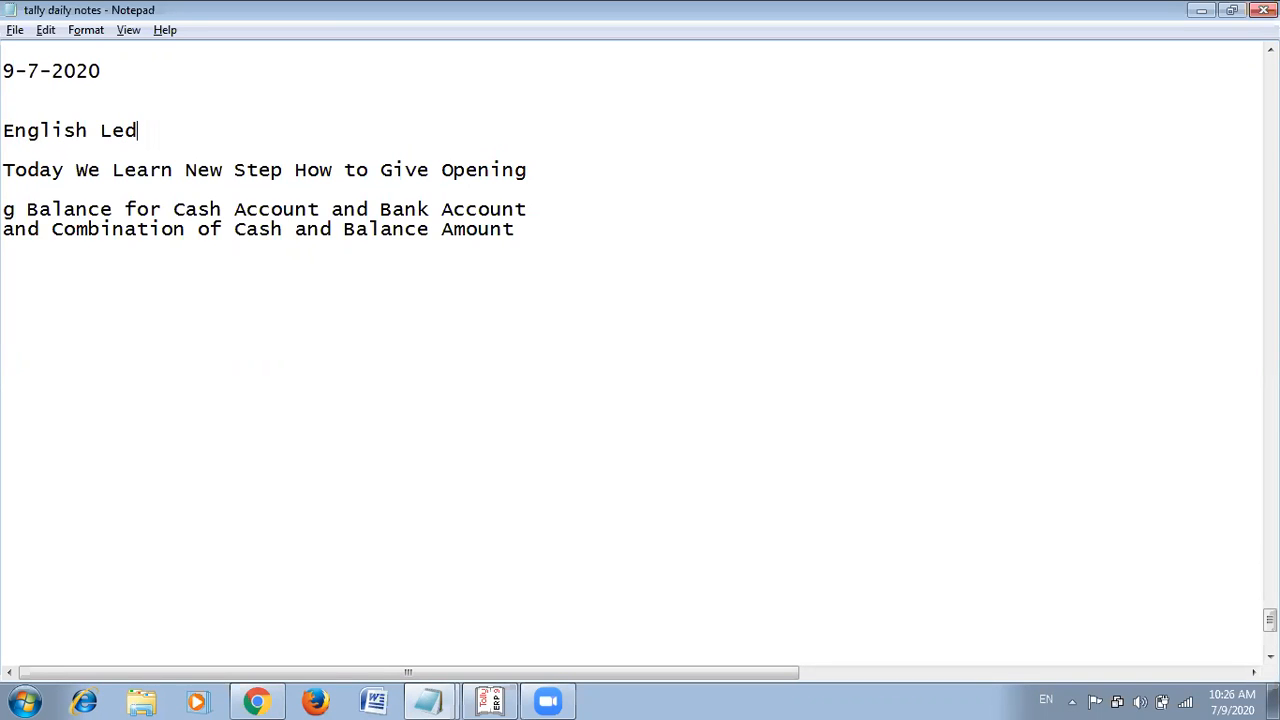
pyautogui.press('BackSpace')
pyautogui.write('tter R')
pyautogui.press('BackSpace')
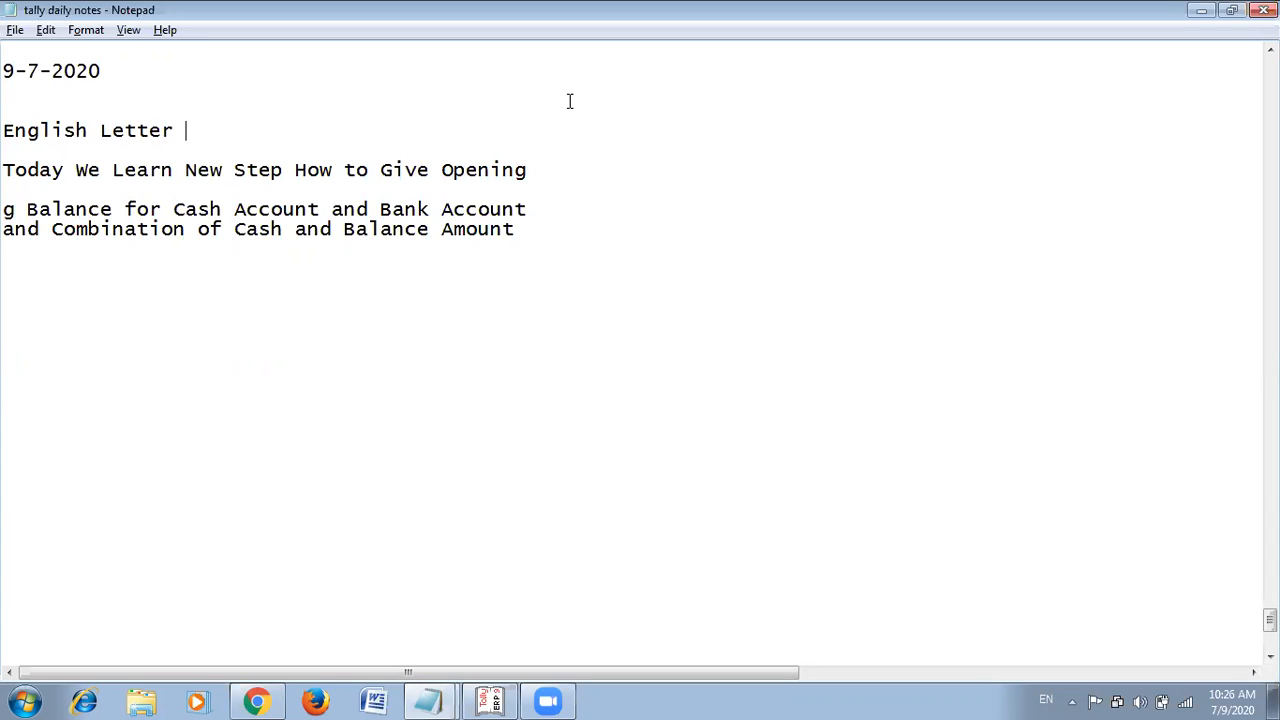
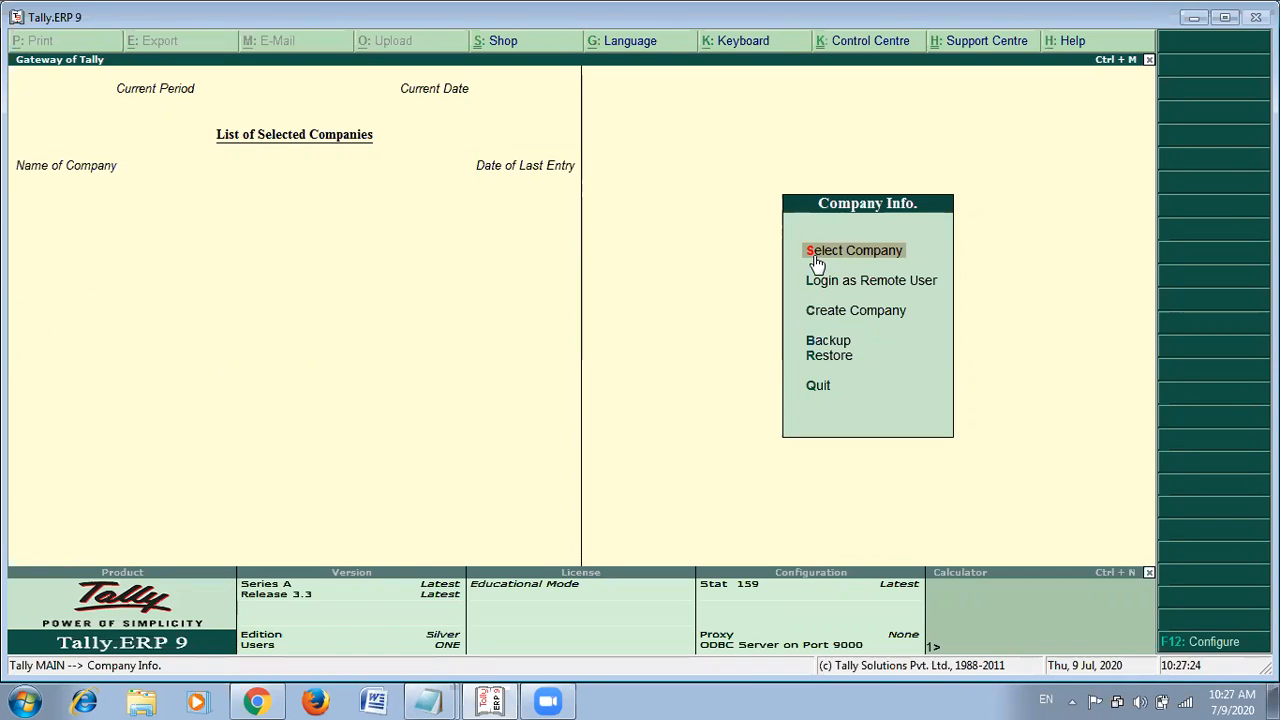
# Open the remote Tally.NET user login form and close it without logging in.
pyautogui.press('Down')
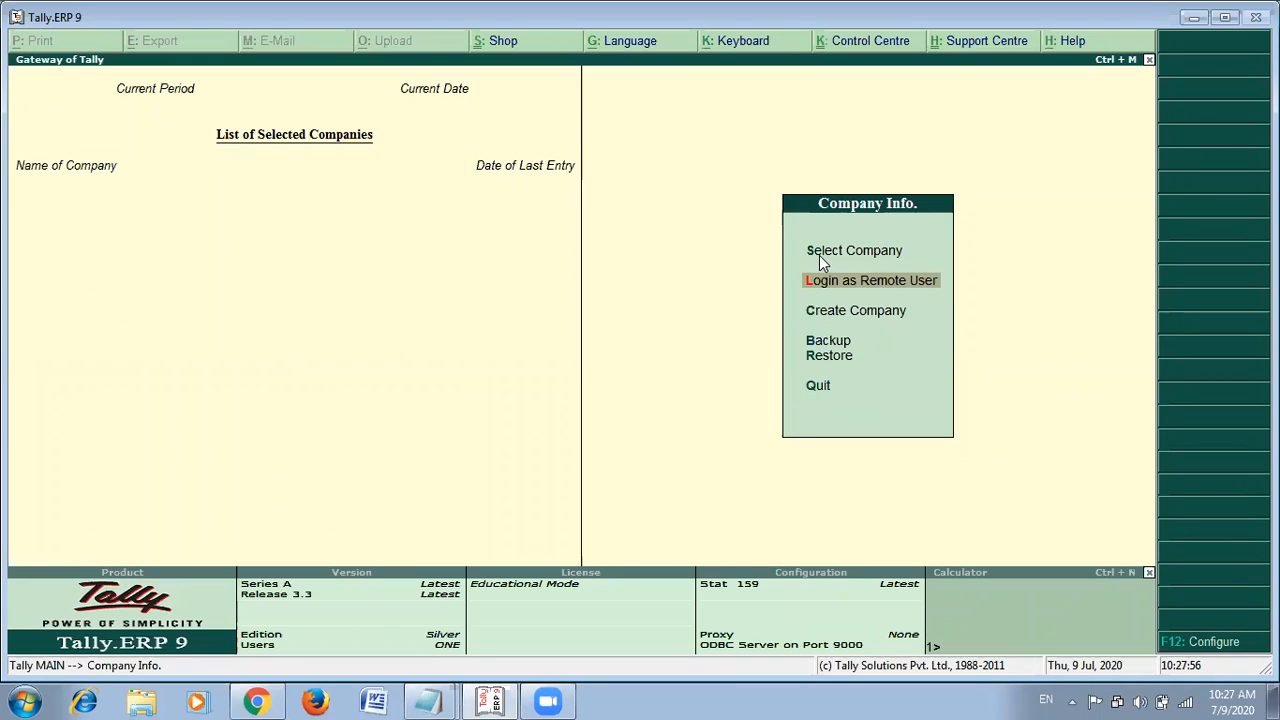
pyautogui.press('Return')
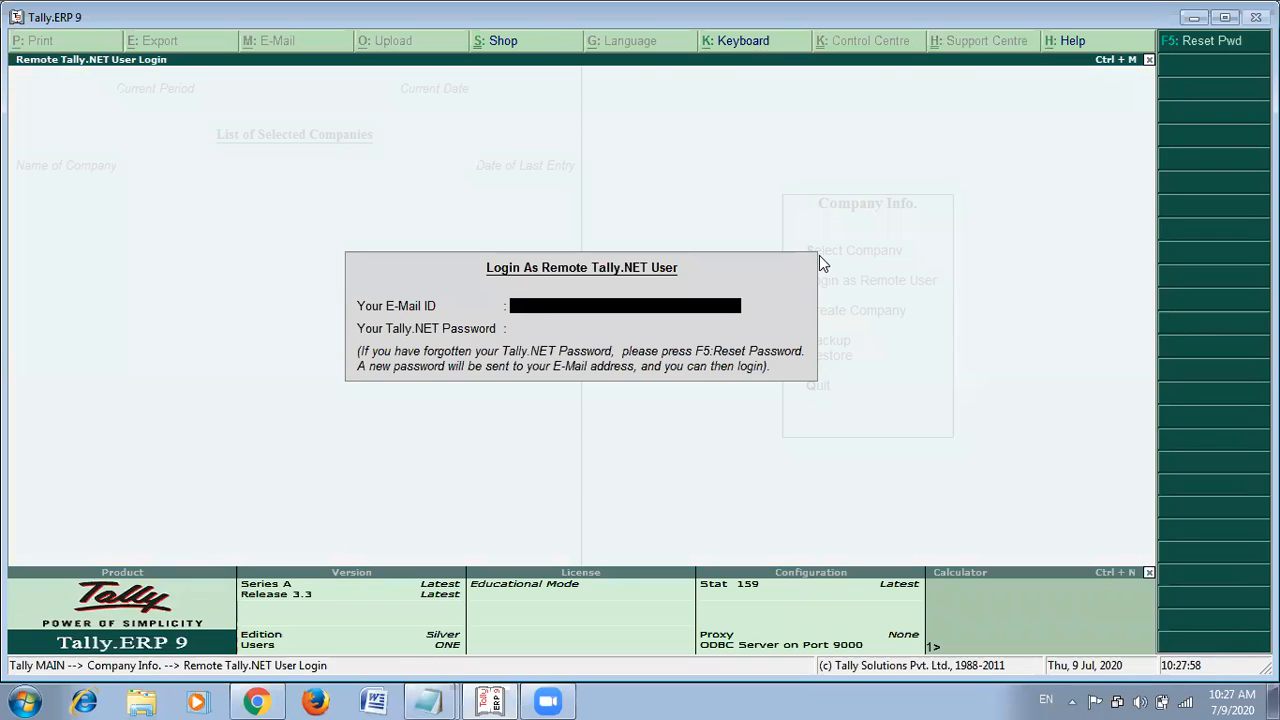
pyautogui.press('Escape')
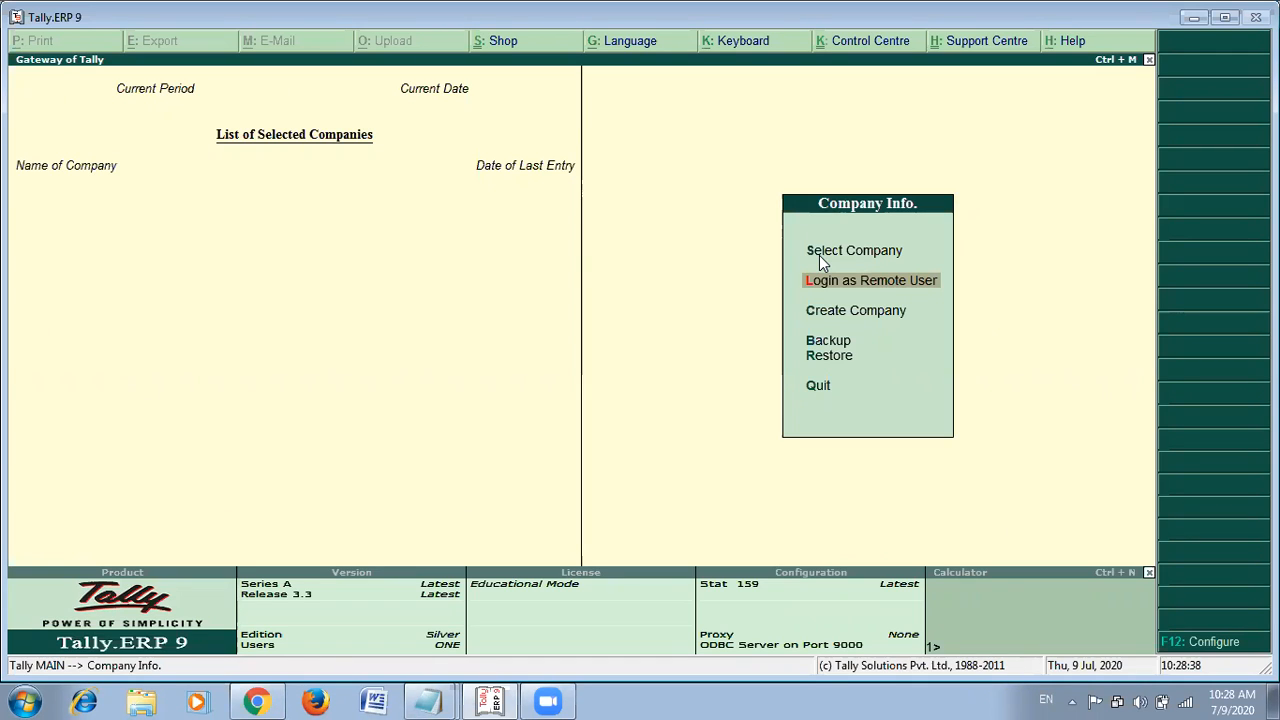
# Switch to the notes and select the line "English Letter Technologies Red Colour Highlight".
pyautogui.hotkey('alt', 'Tab')
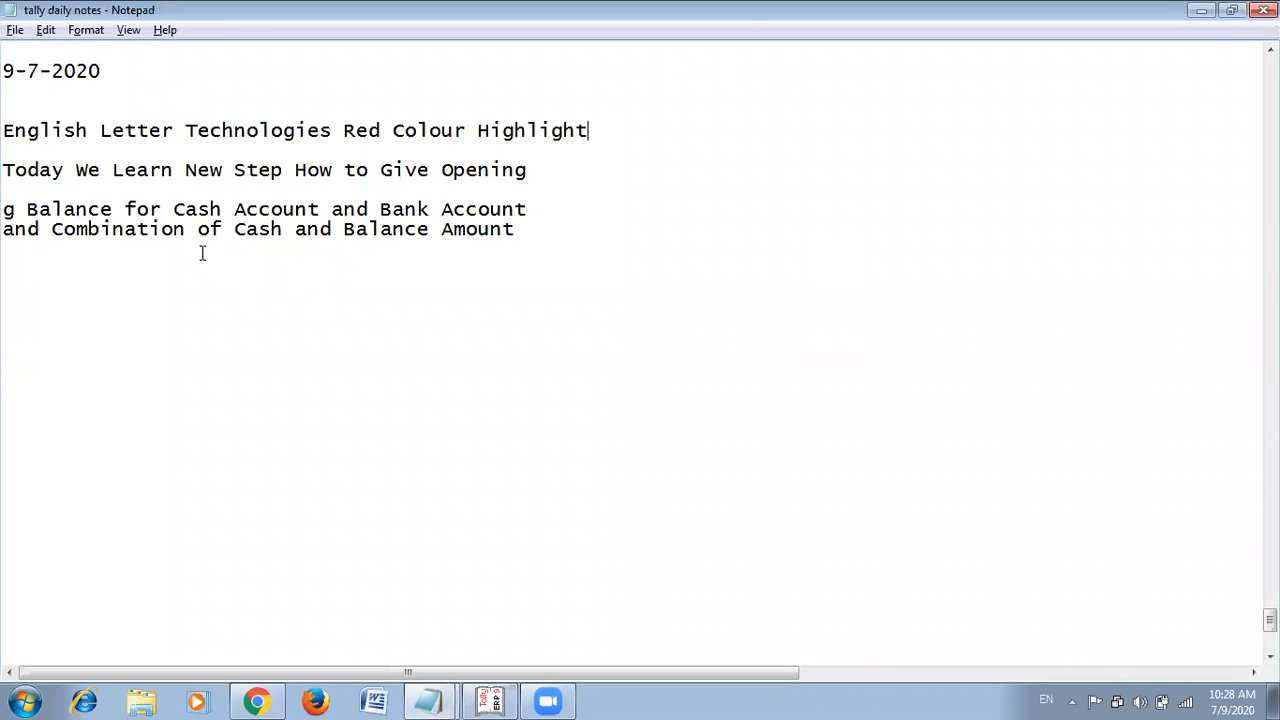
pyautogui.moveTo(10, 140); pyautogui.dragTo(54, 137)
pyautogui.click(351, 109)
pyautogui.moveTo(587, 119); pyautogui.dragTo(589, 122)
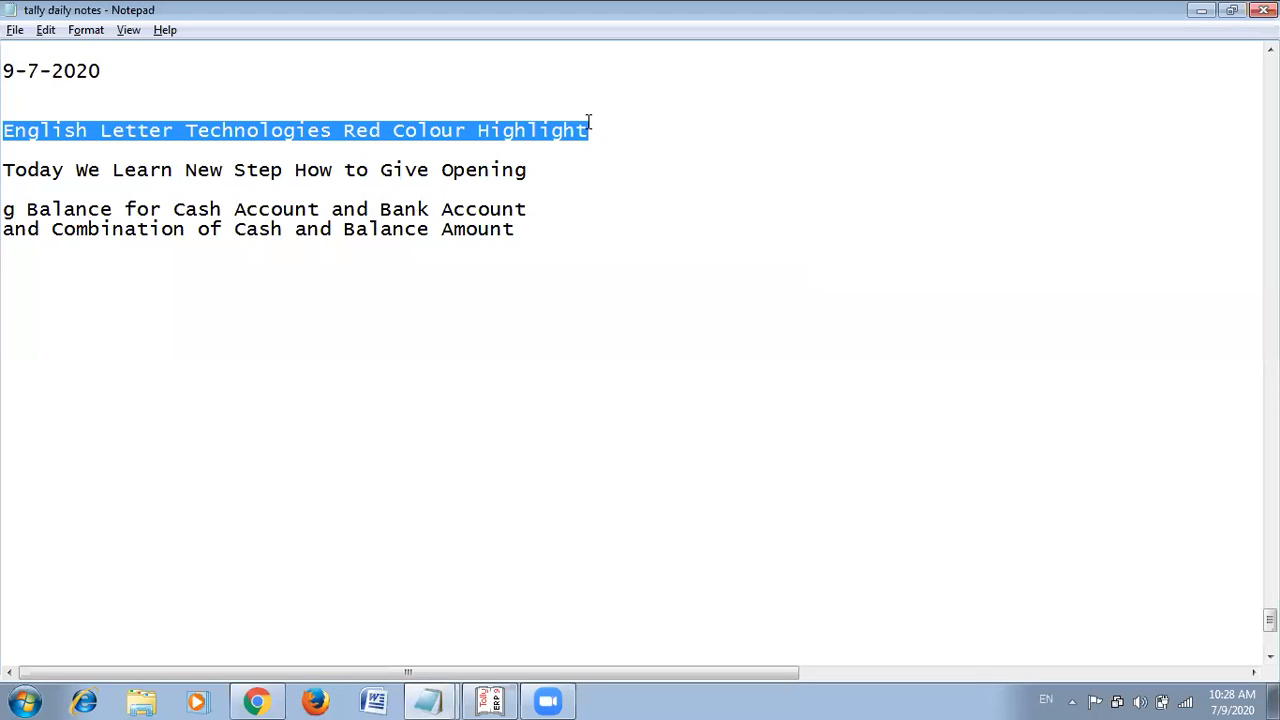
# Switch to Tally.ERP 9, view the remote user login form and leave it to highlight Create Company.
pyautogui.click(671, 180)
pyautogui.hotkey('alt', 'Tab')
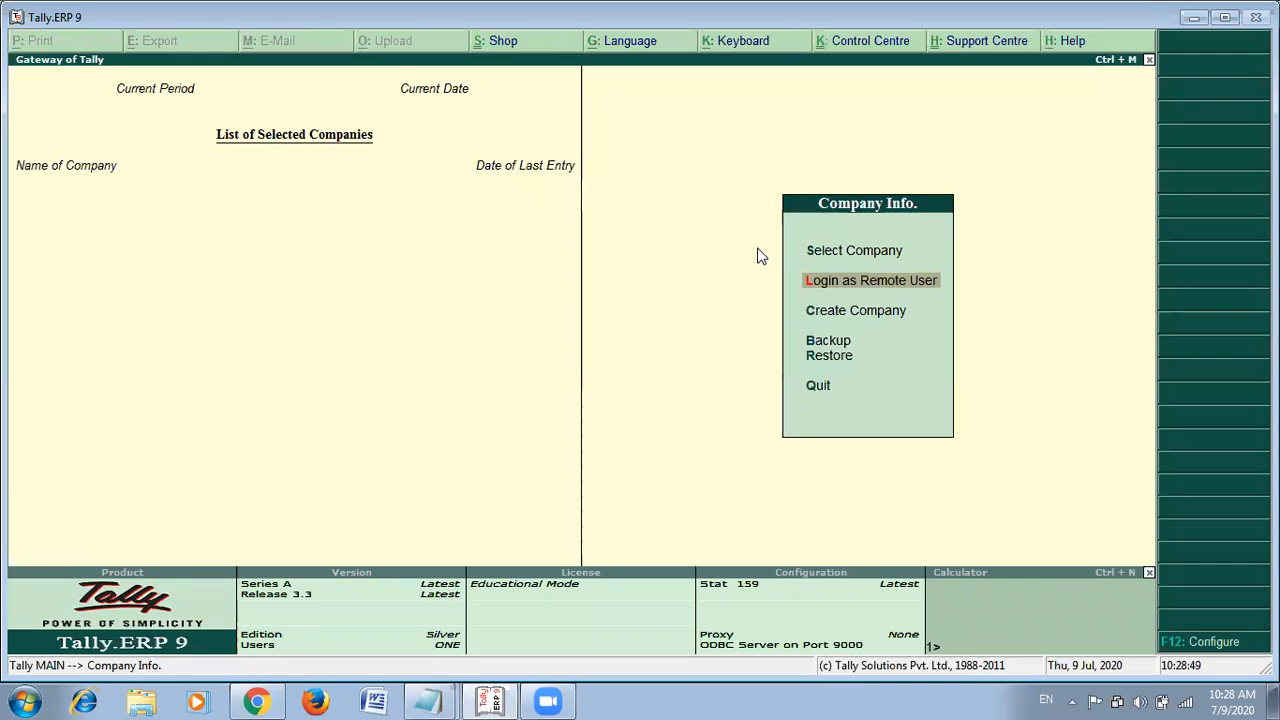
pyautogui.press('Return')
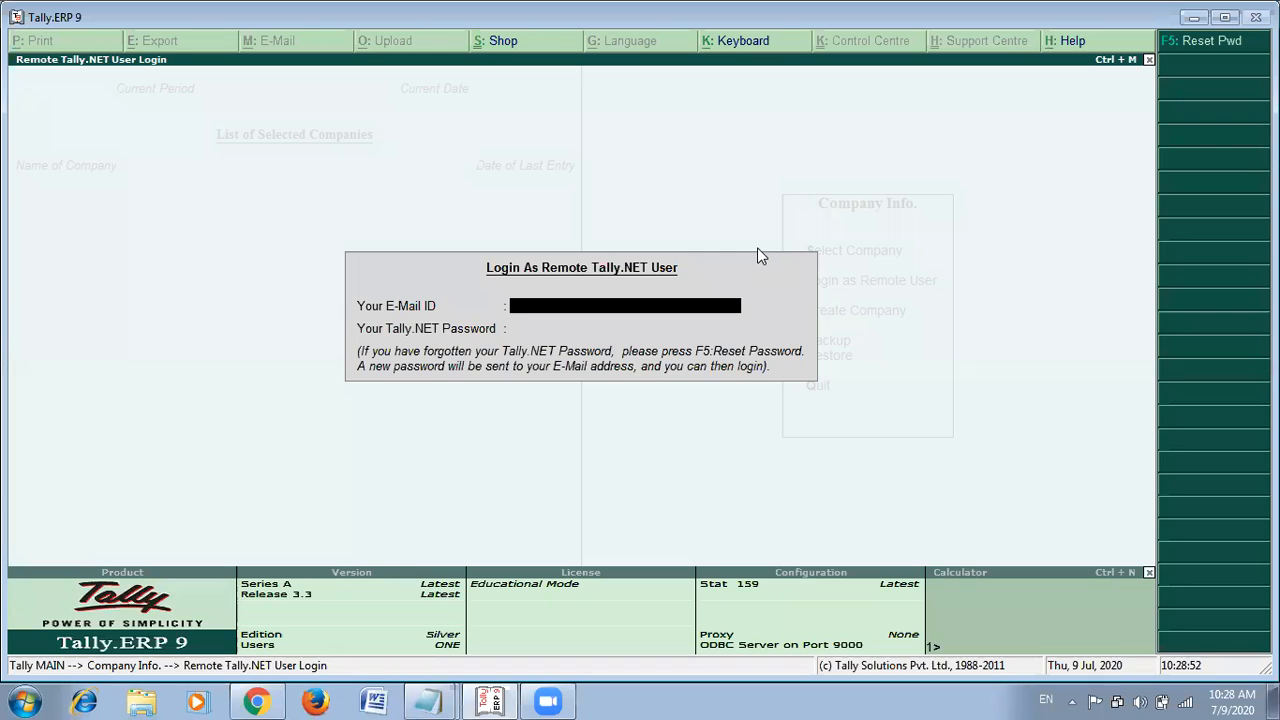
pyautogui.press('Escape')
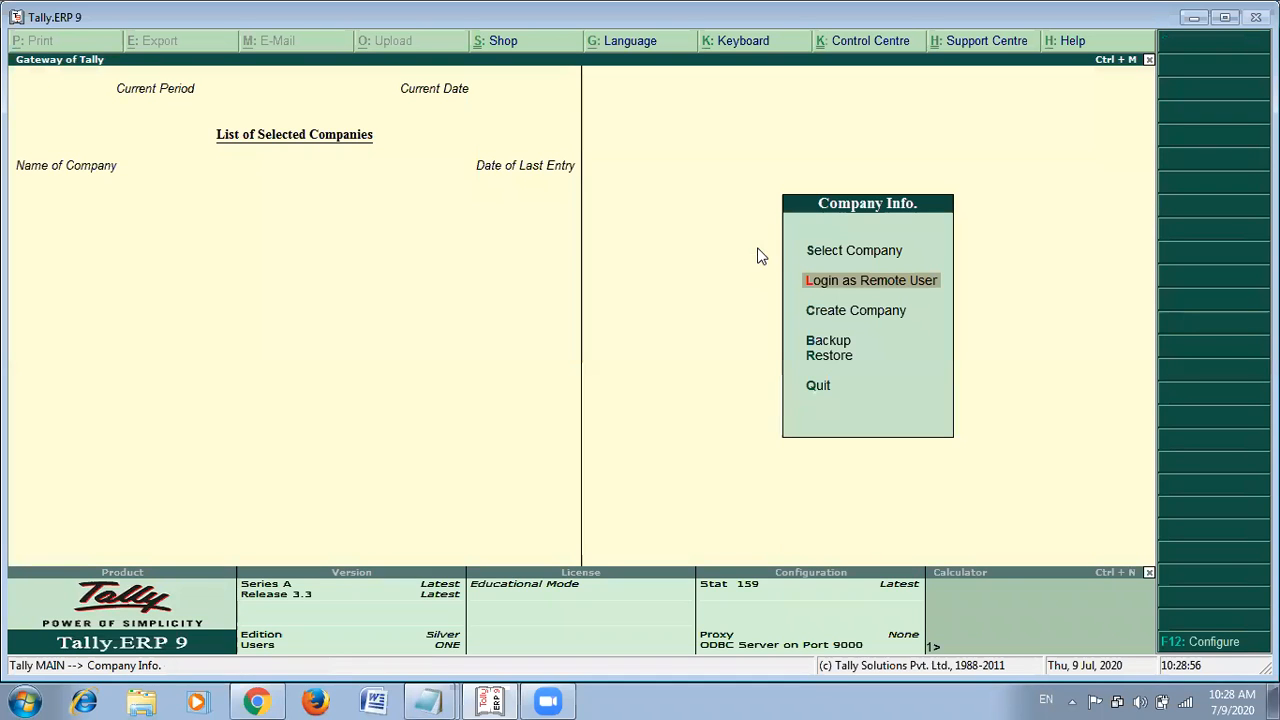
pyautogui.press('Down')
# Return to the notes and append "S Select company" to the "English Letter Technologies Red Colour Highlight" line.
pyautogui.hotkey('alt', 'Tab')
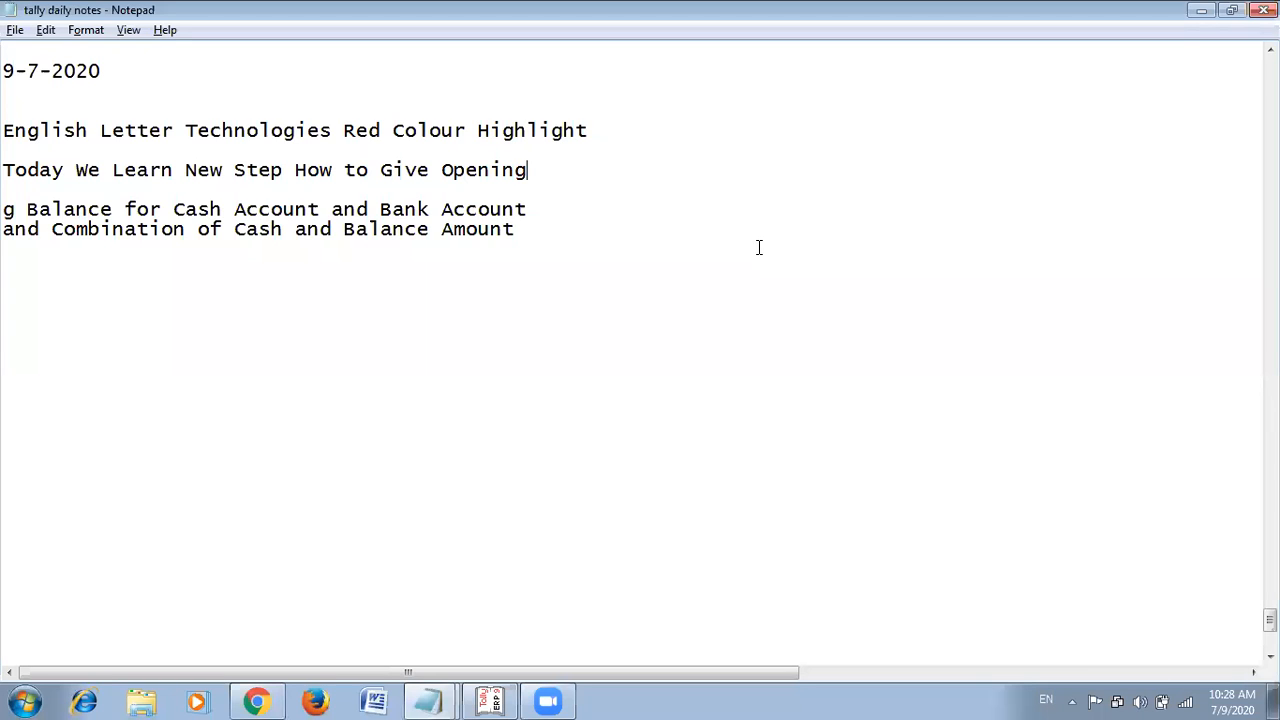
pyautogui.click(626, 138)
pyautogui.write('S')
pyautogui.write(' Seke')
pyautogui.press('BackSpace')
pyautogui.press('BackSpace')
pyautogui.write('lect company')
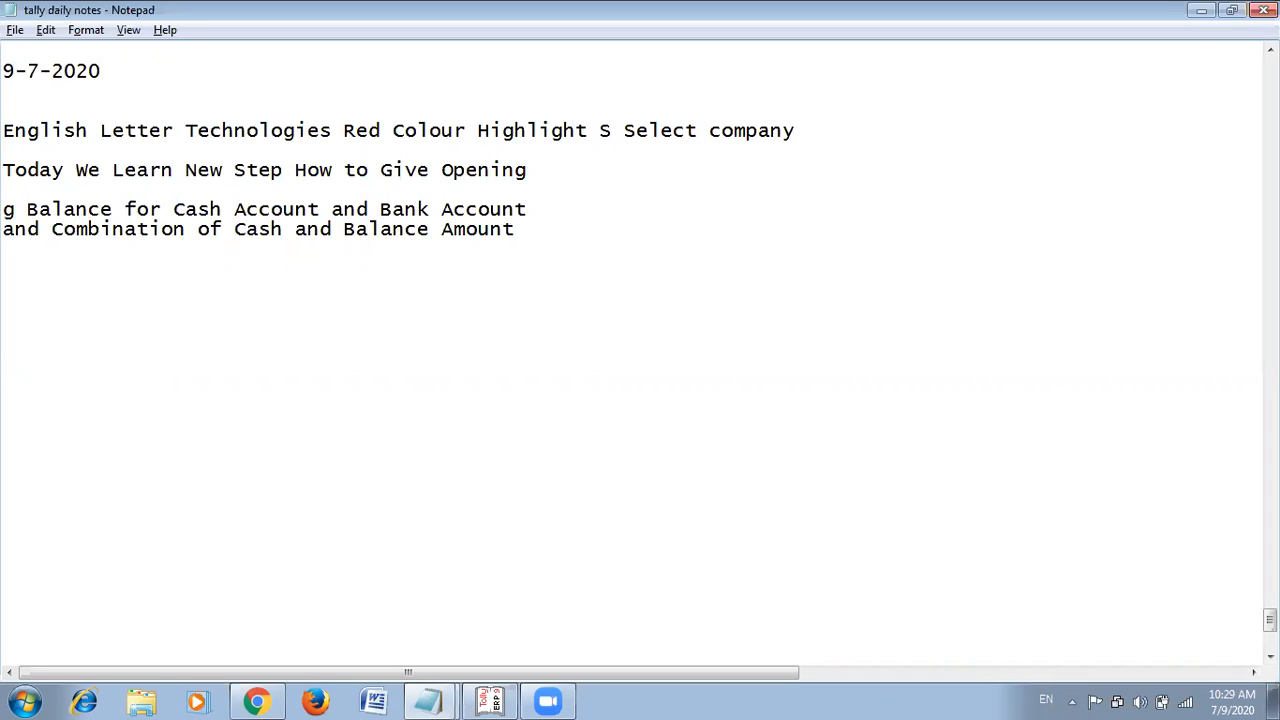
# Append "C : Create Company New Company" after "S Select company" on the same line of the notes.
pyautogui.hotkey('alt', 'Tab')
pyautogui.hotkey('alt', 'Tab')
pyautogui.write('C : Create Company New Company')
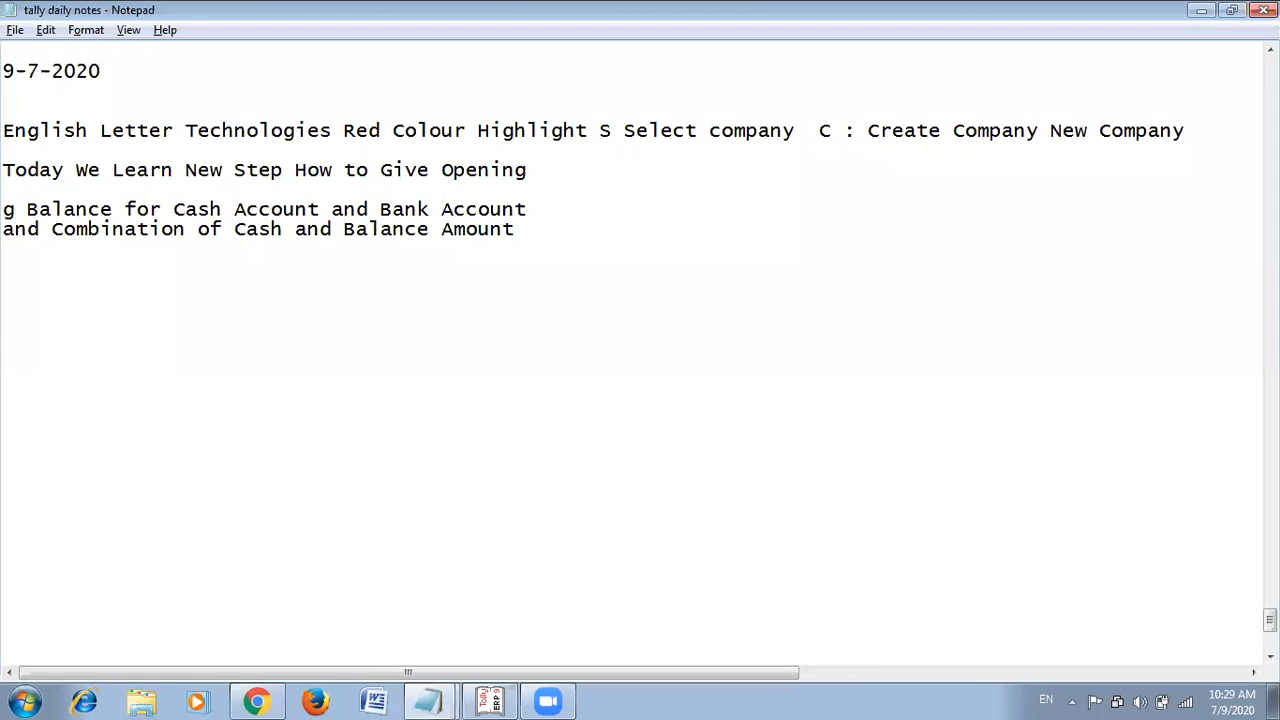
# Switch to Tally.ERP 9, view the Company Creation form and close it without creating a company.
pyautogui.hotkey('alt', 'Tab')
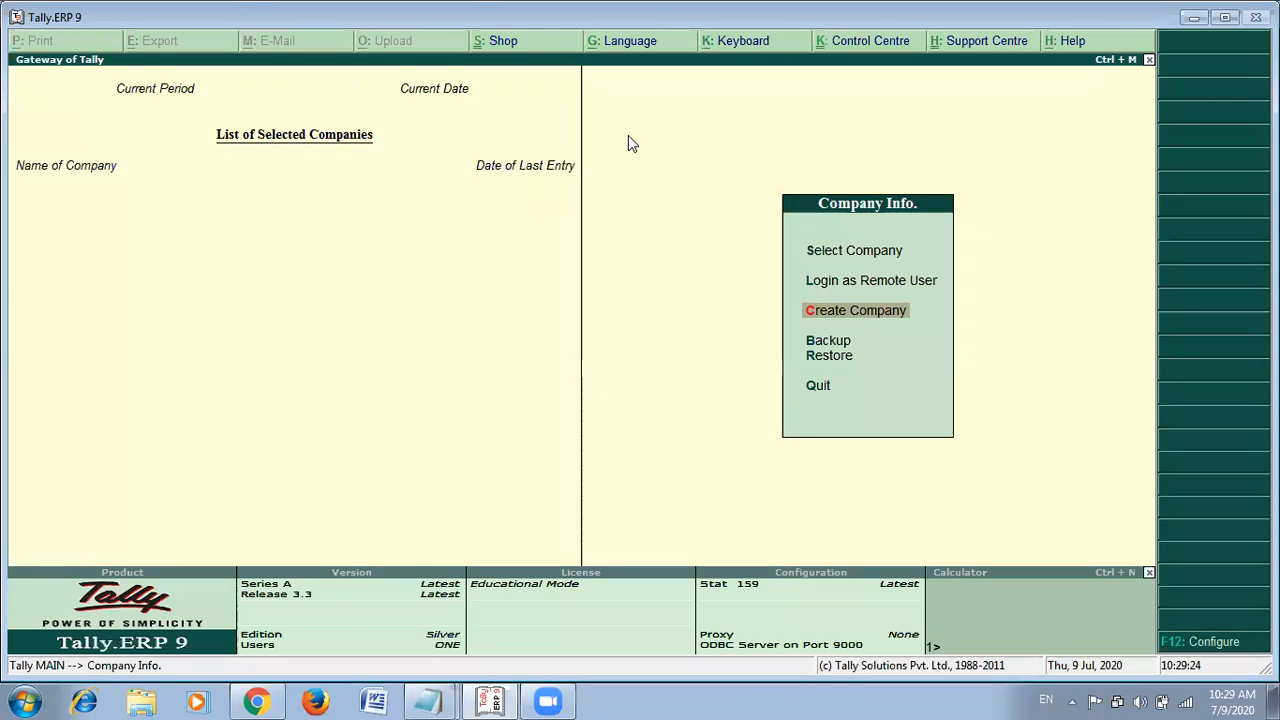
pyautogui.click(812, 318)
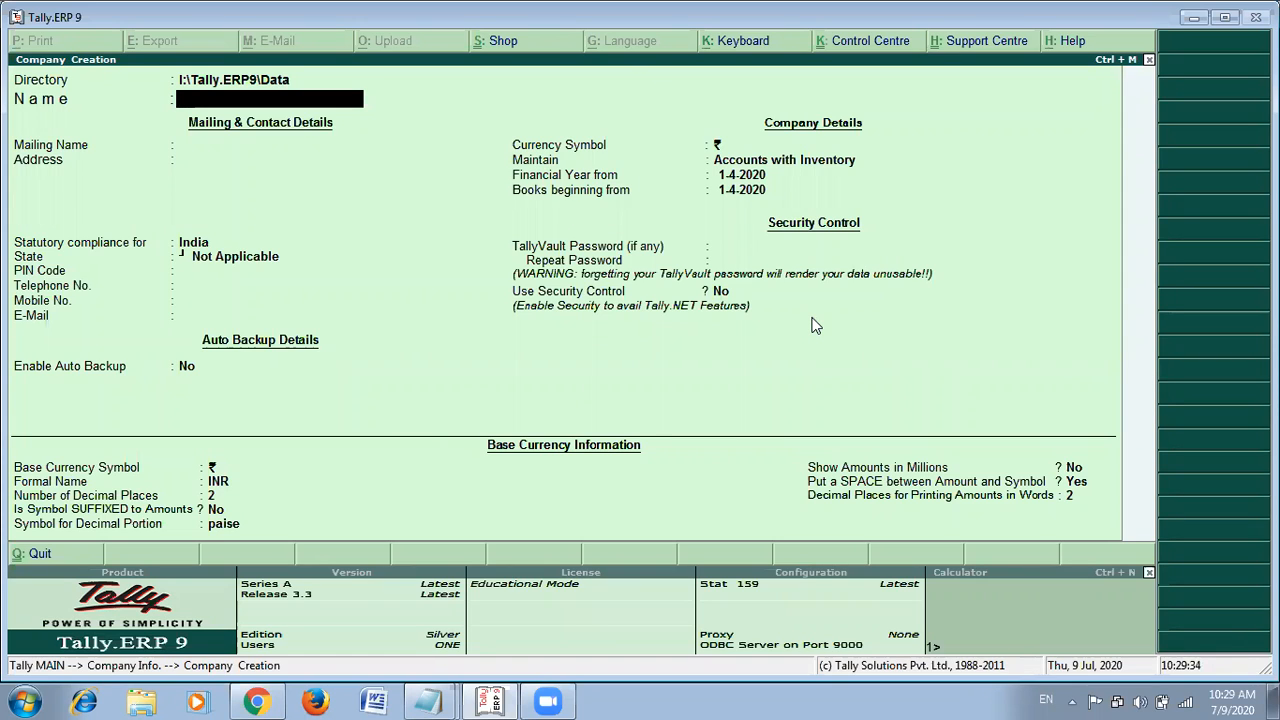
pyautogui.press('Escape')
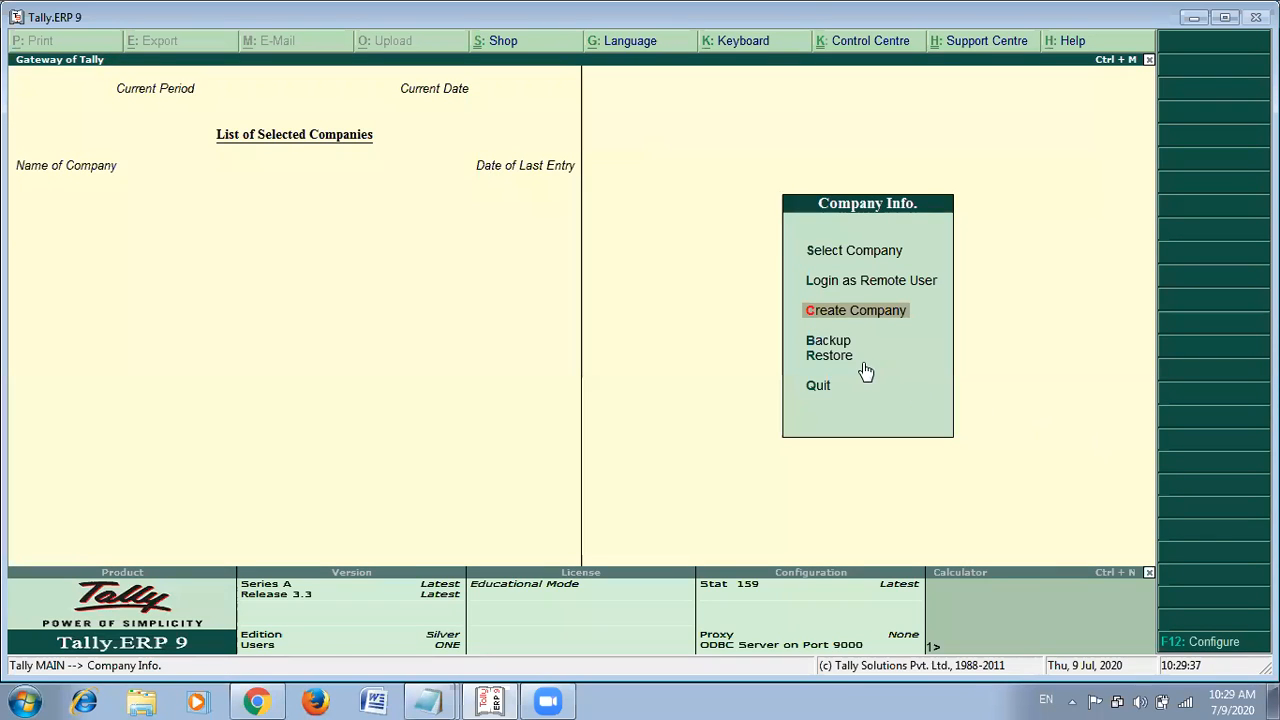
# Look through the Backup and Restore entries of Company Info. and return to Select Company.
pyautogui.click(834, 345)
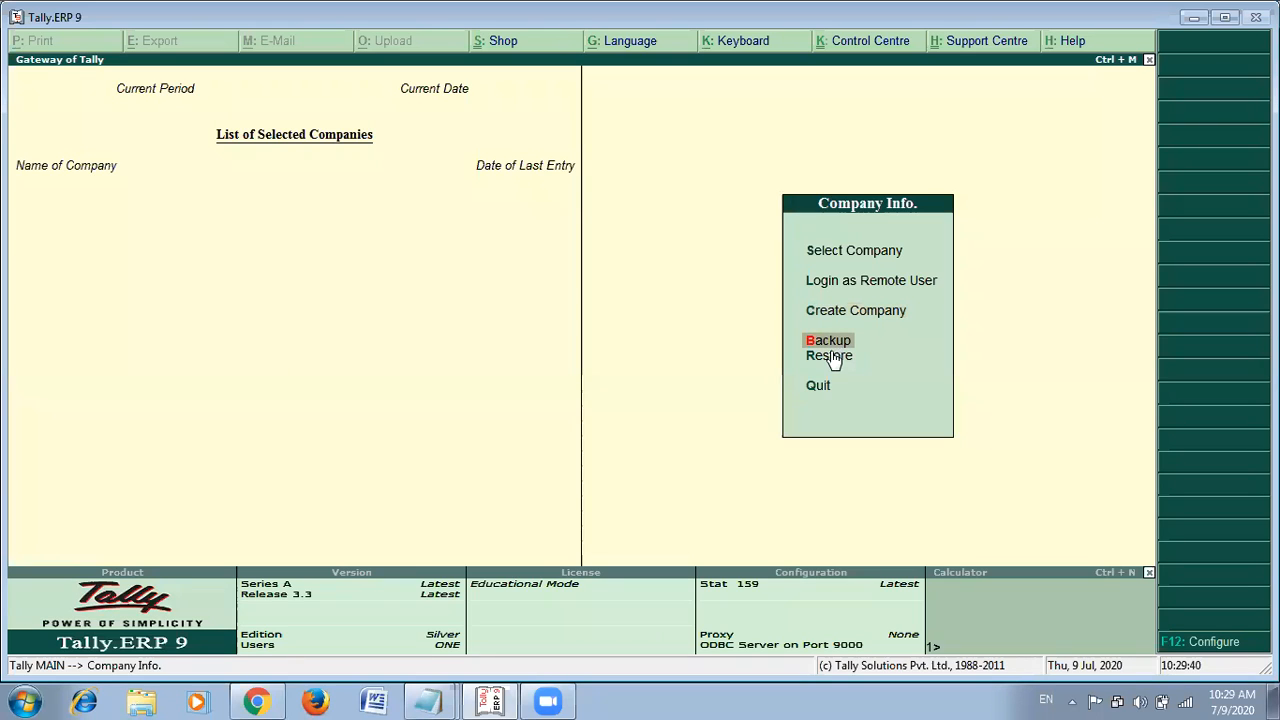
pyautogui.click(834, 360)
pyautogui.click(818, 344)
pyautogui.click(810, 357)
pyautogui.click(813, 346)
pyautogui.press('Up')
pyautogui.press('Up')
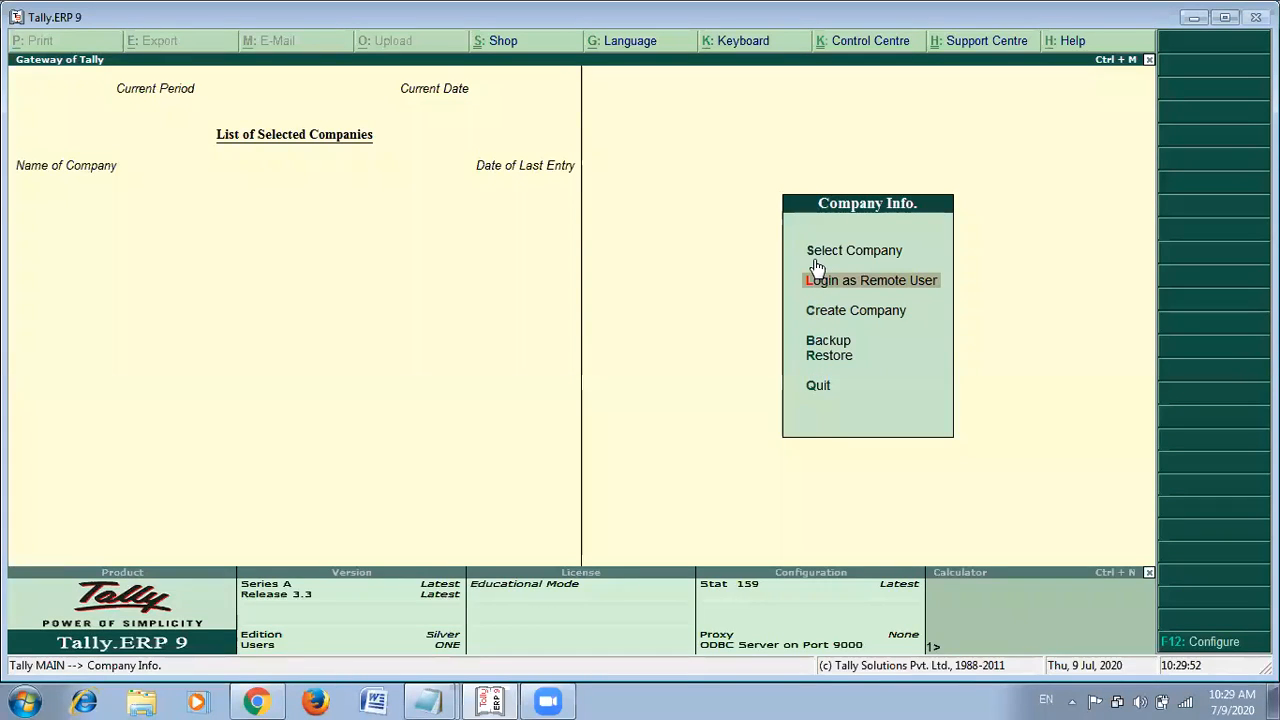
pyautogui.press('Up')
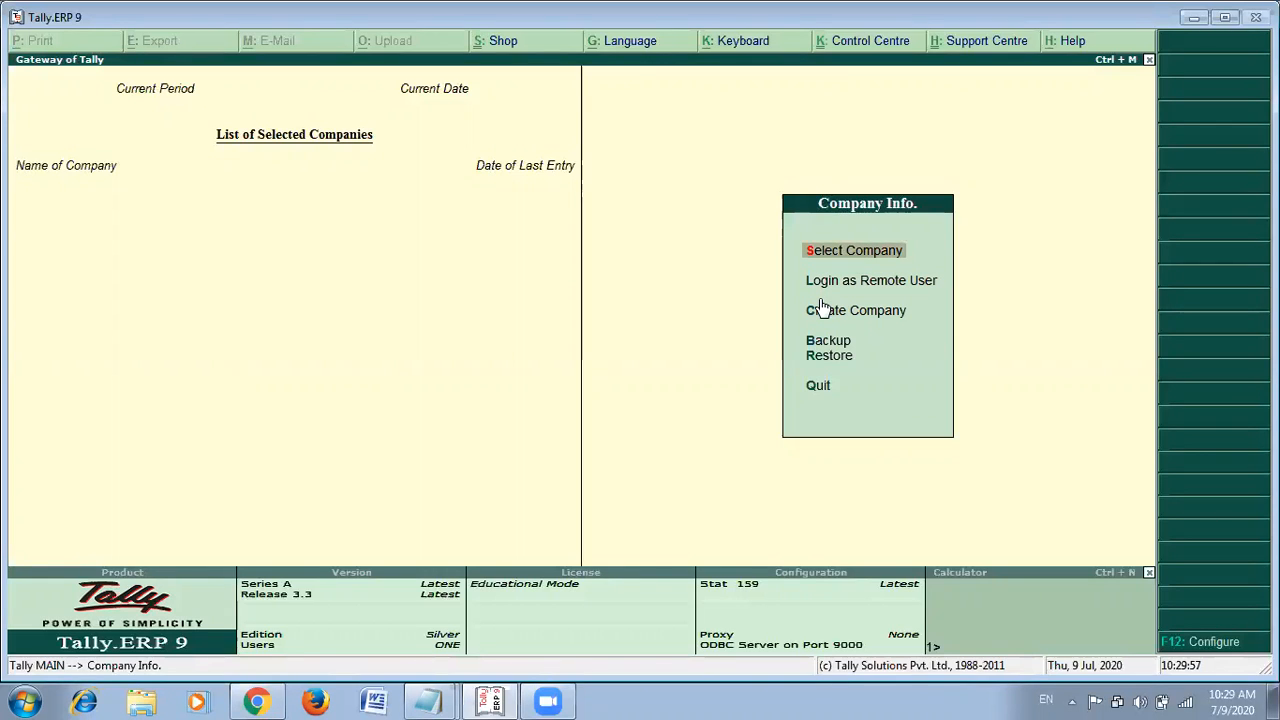
# Switch to the notes and highlight the "S Select company" text to point it out.
pyautogui.hotkey('alt', 'Tab')
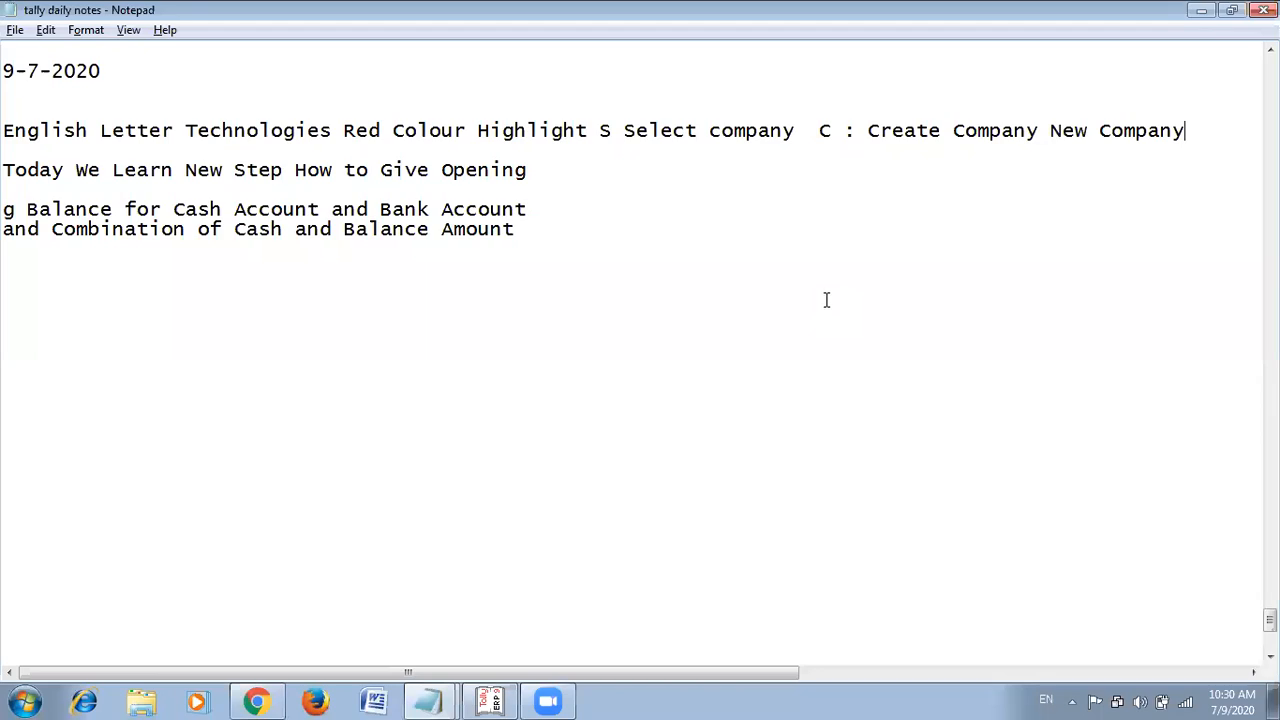
pyautogui.moveTo(598, 131); pyautogui.dragTo(762, 133)
pyautogui.click(740, 211)
# Switch to Tally.ERP 9 and open Atif Agencies Company, logging in as user demo with the account password.
pyautogui.hotkey('alt', 'Tab')
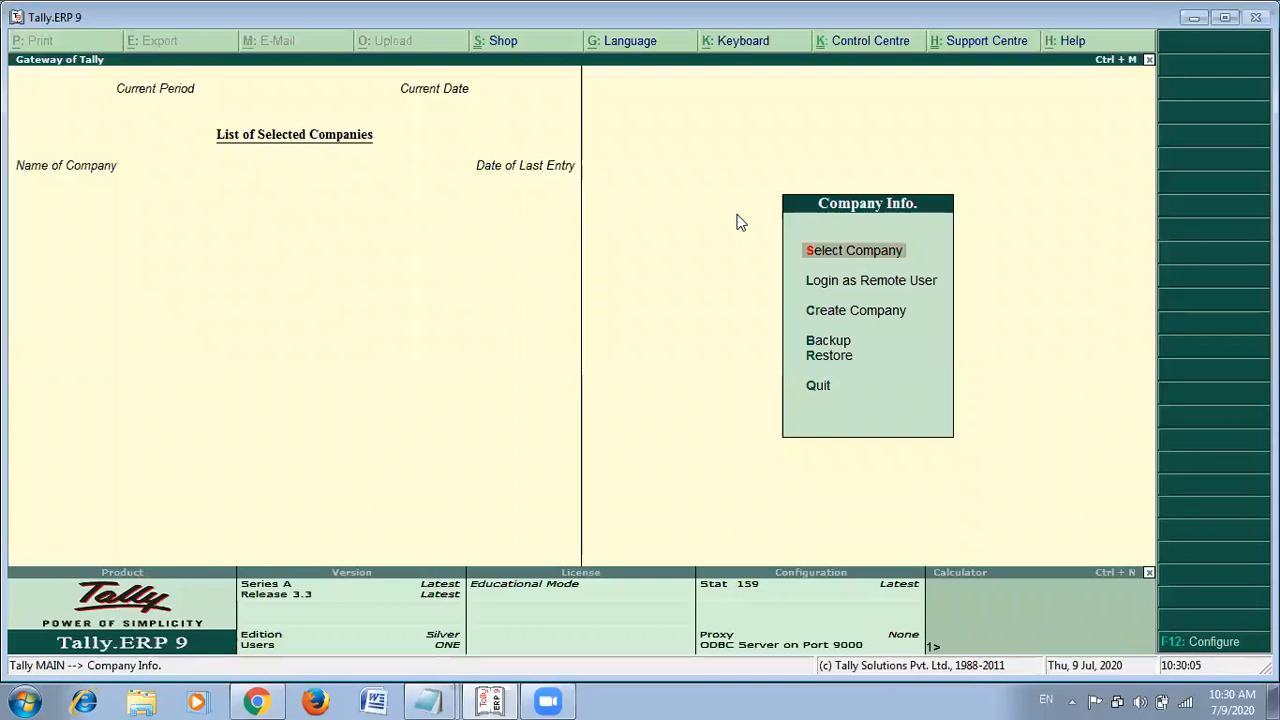
pyautogui.click(797, 258)
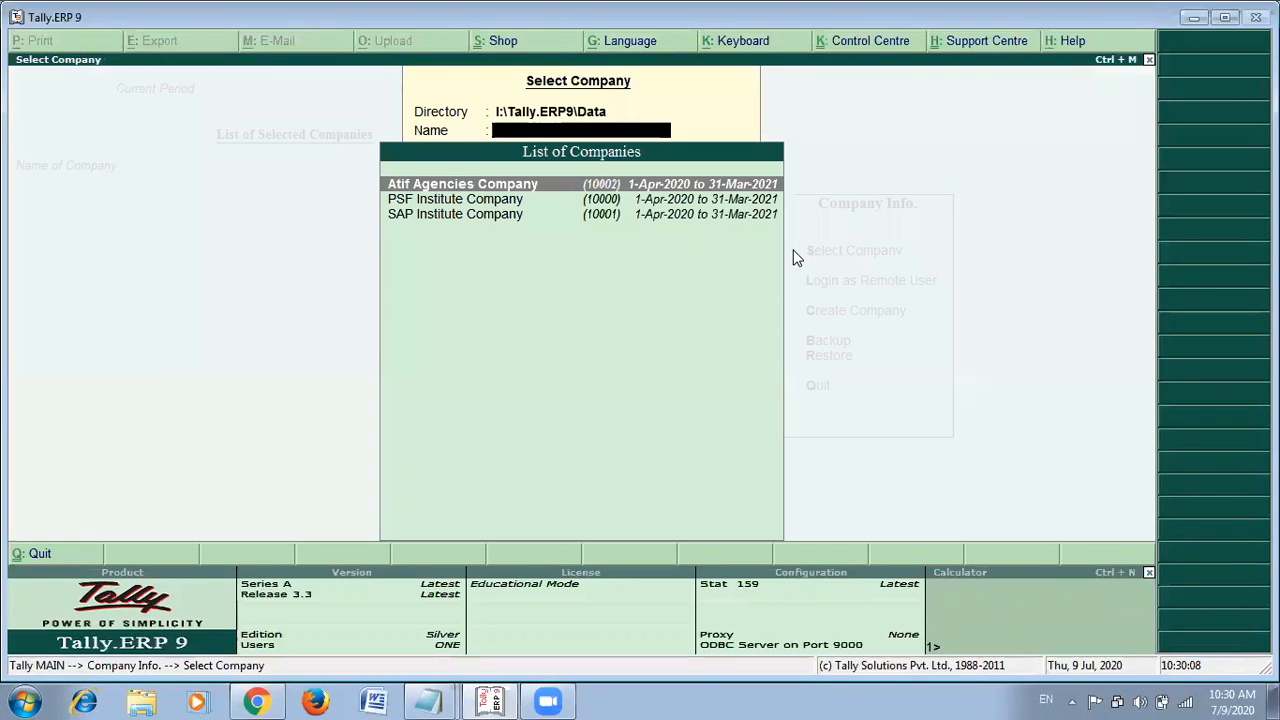
pyautogui.press('Down')
pyautogui.press('Down')
pyautogui.press('Up')
pyautogui.press('Up')
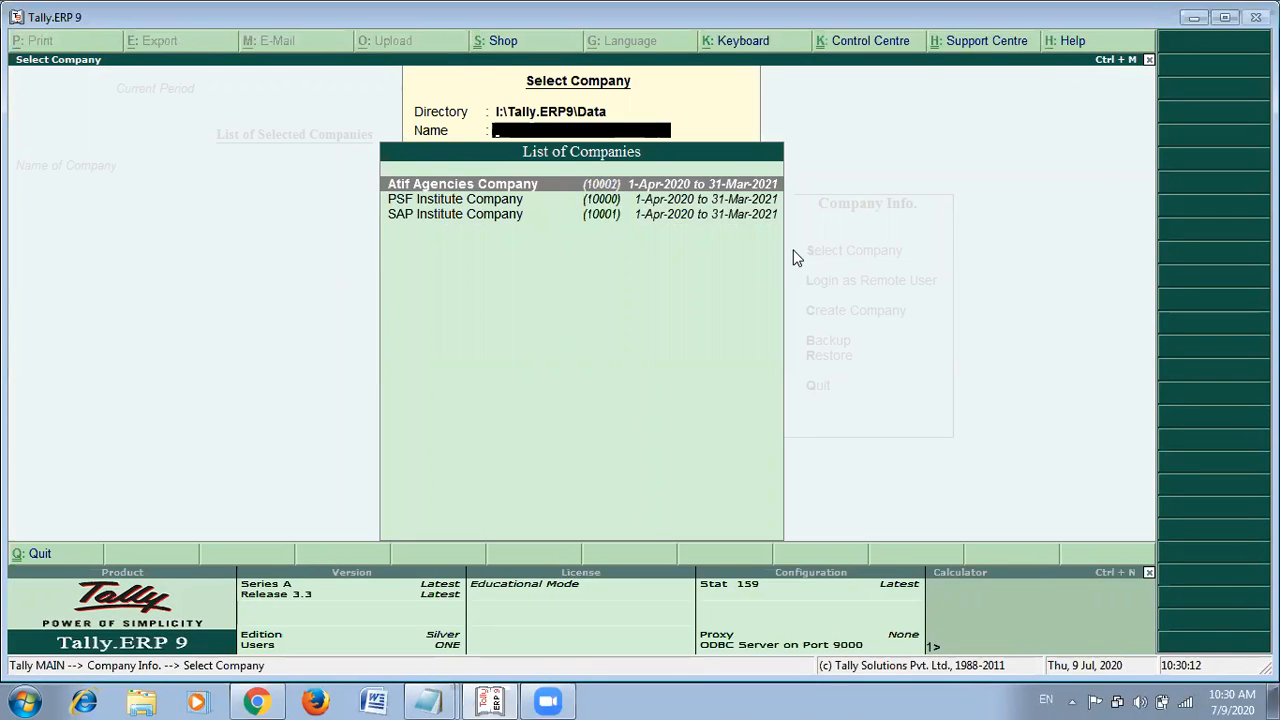
pyautogui.press('Return')
pyautogui.write('demo')
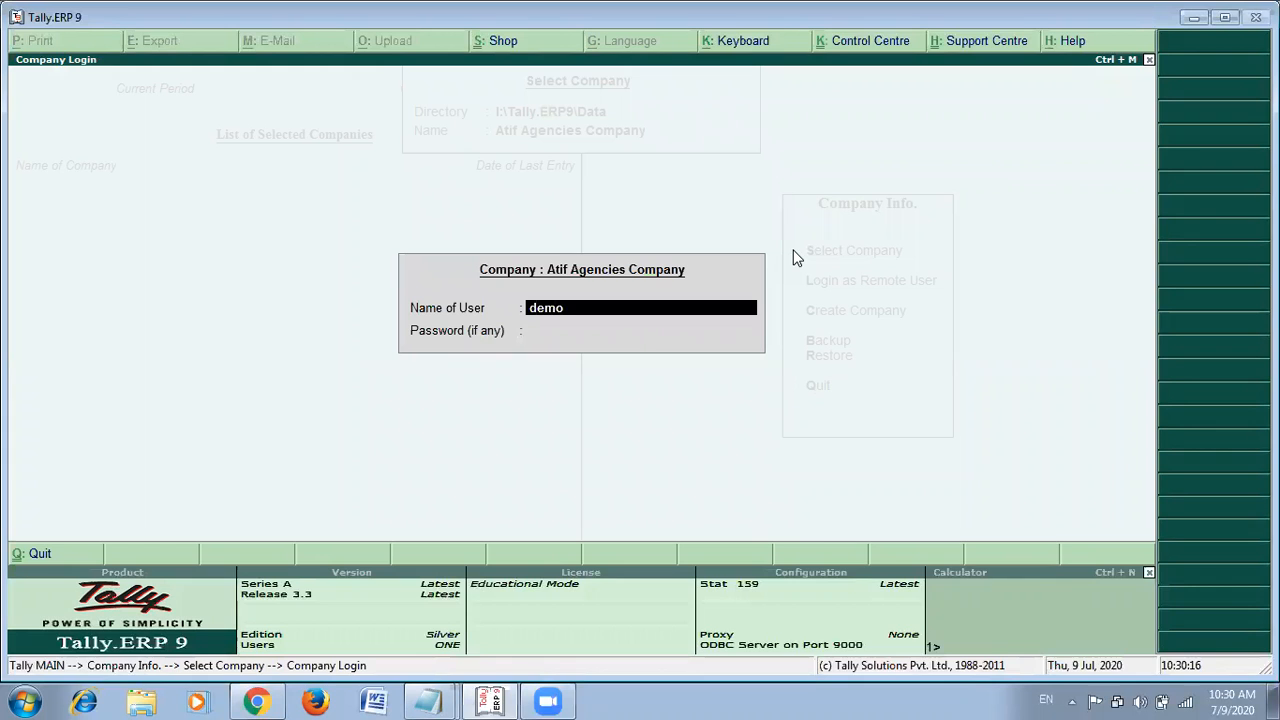
pyautogui.press('Return')
pyautogui.write('d')
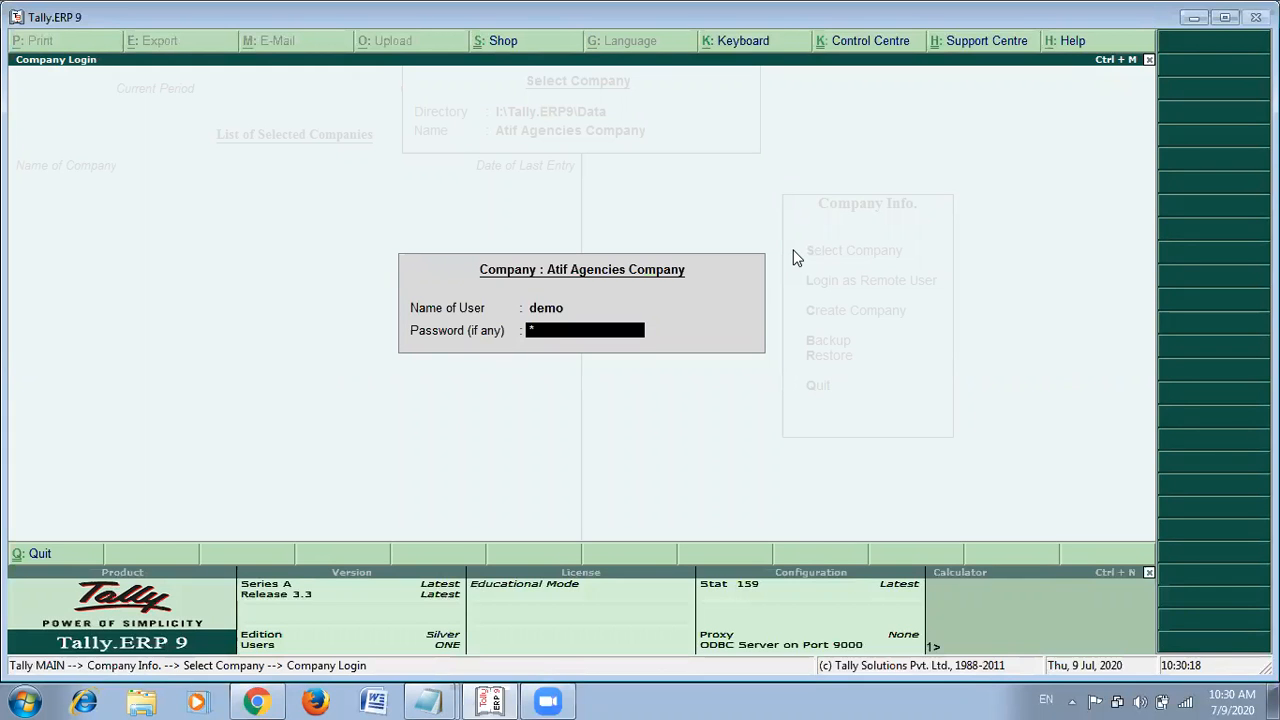
pyautogui.press('Return')
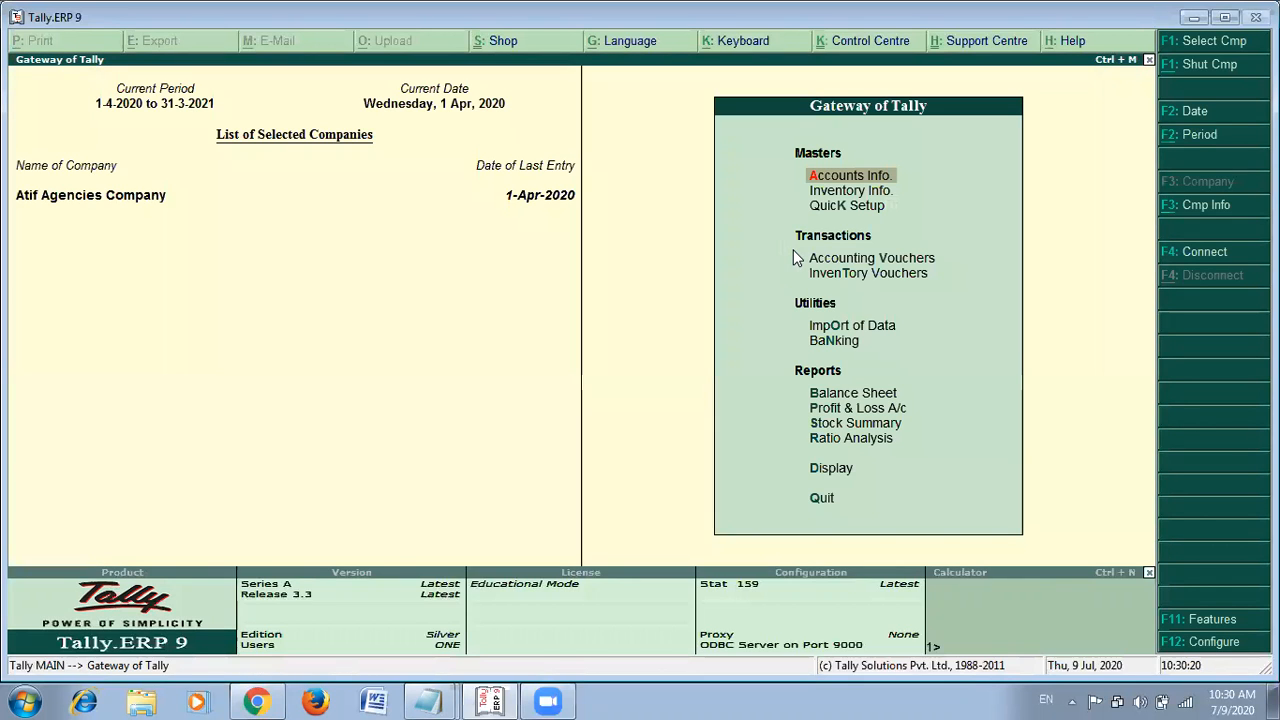
# View the Accounts Info., Inventory Info. and Quick Setup submenus of the Gateway of Tally.
pyautogui.click(819, 177)
pyautogui.press('Escape')
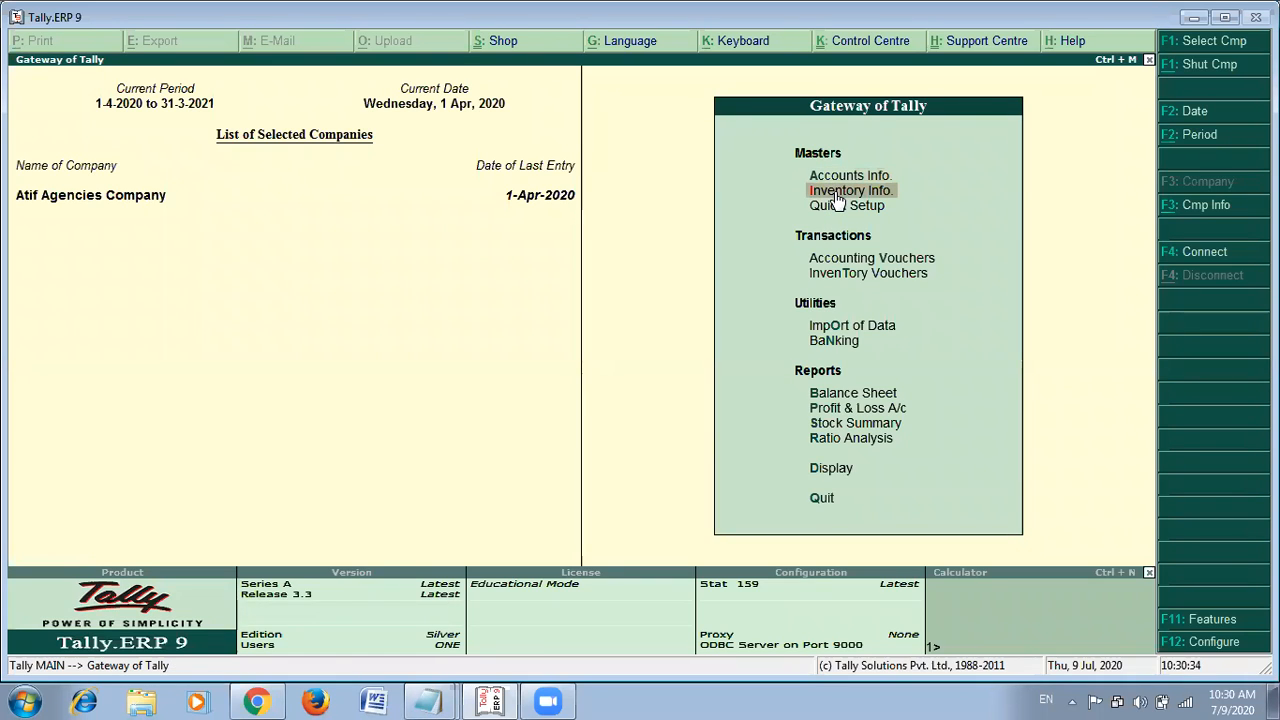
pyautogui.click(836, 192)
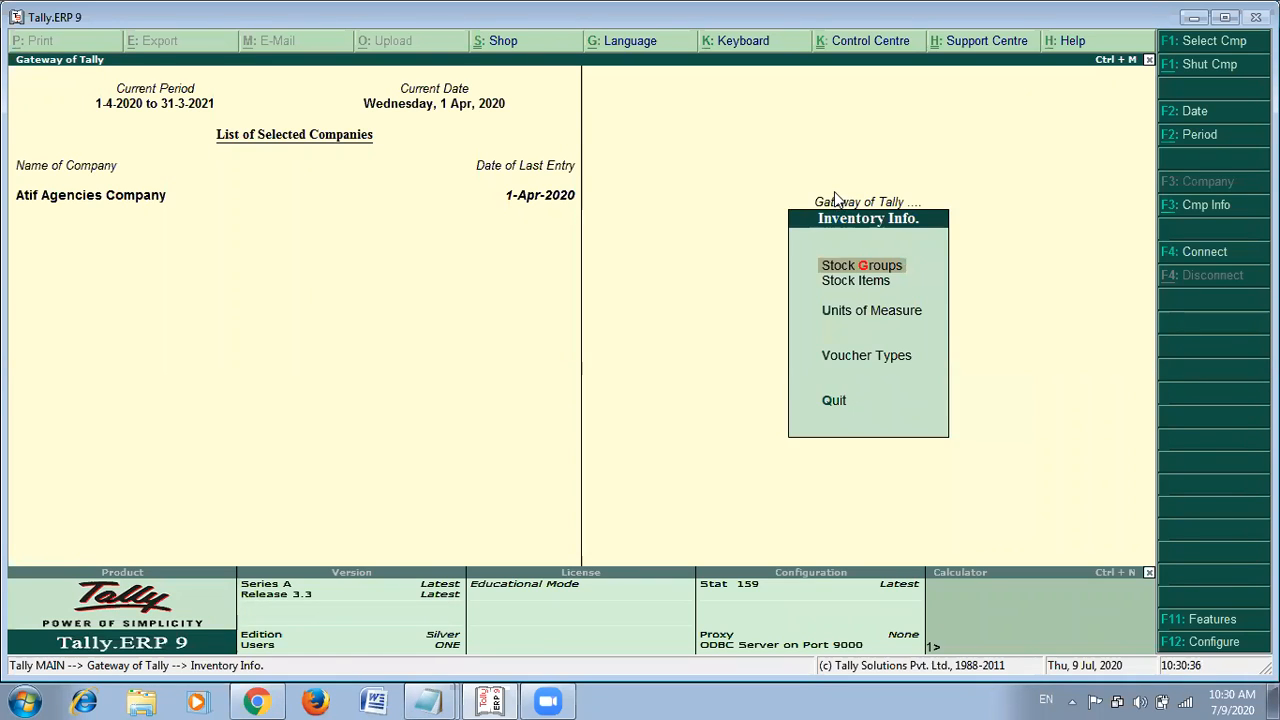
pyautogui.click(840, 203)
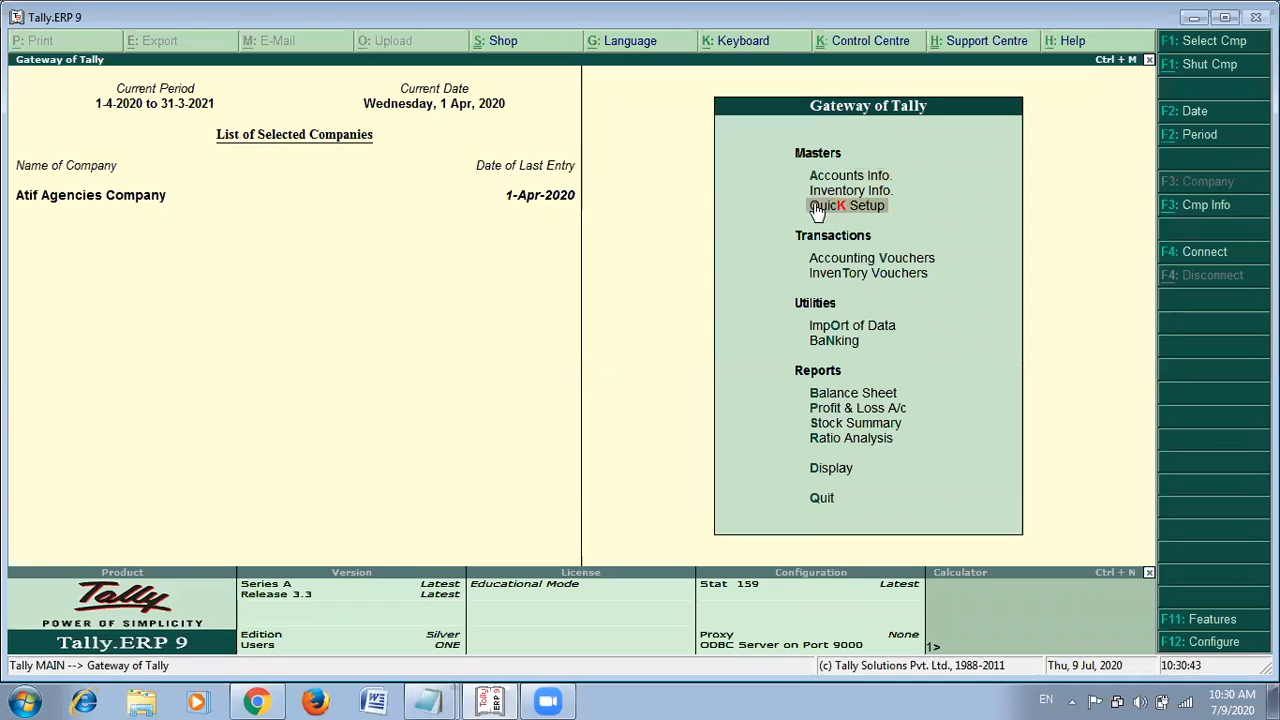
pyautogui.click(822, 208)
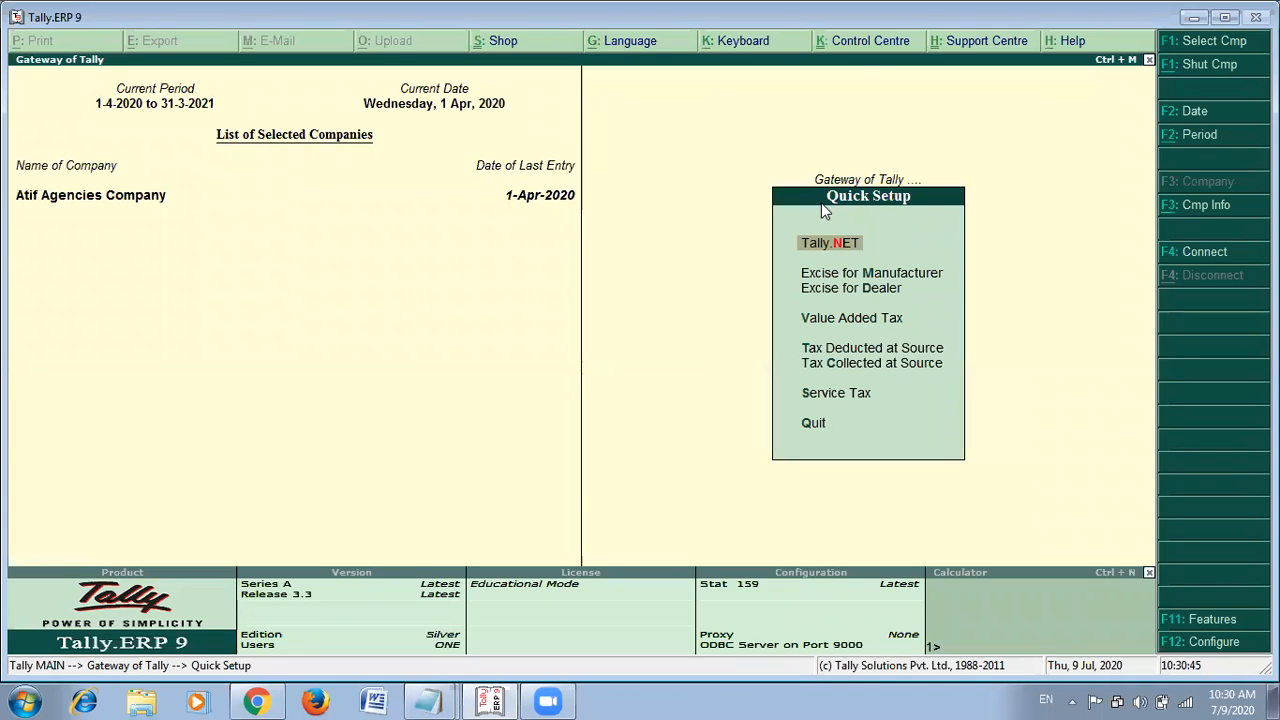
pyautogui.press('Escape')
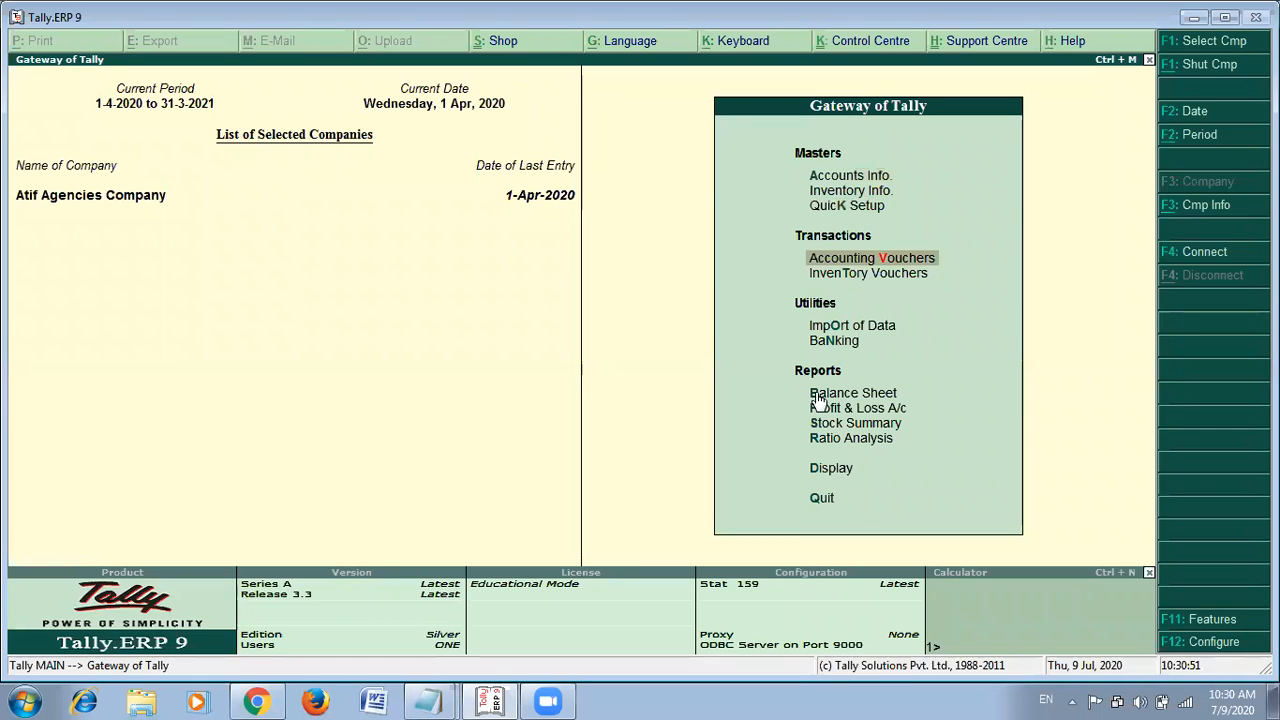
# Open the accounting voucher creation screen, close it and highlight Inventory Vouchers.
pyautogui.press('Return')
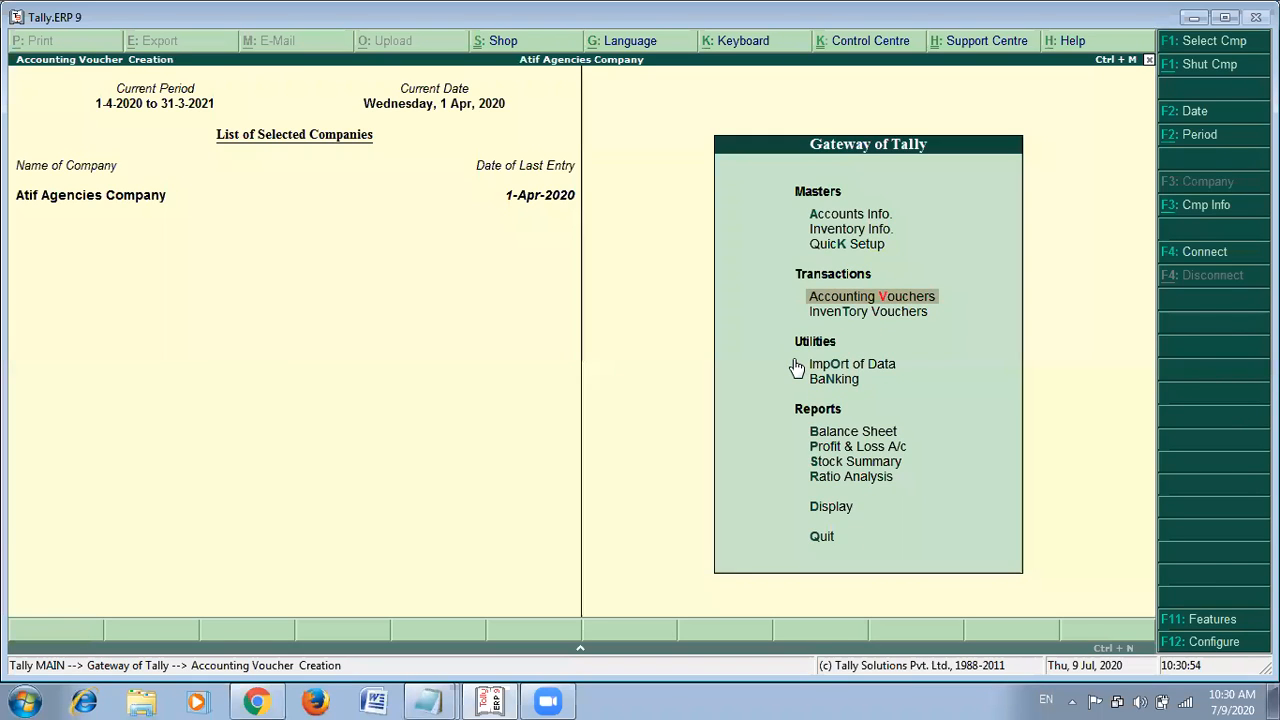
pyautogui.press('Escape')
pyautogui.press('Down')
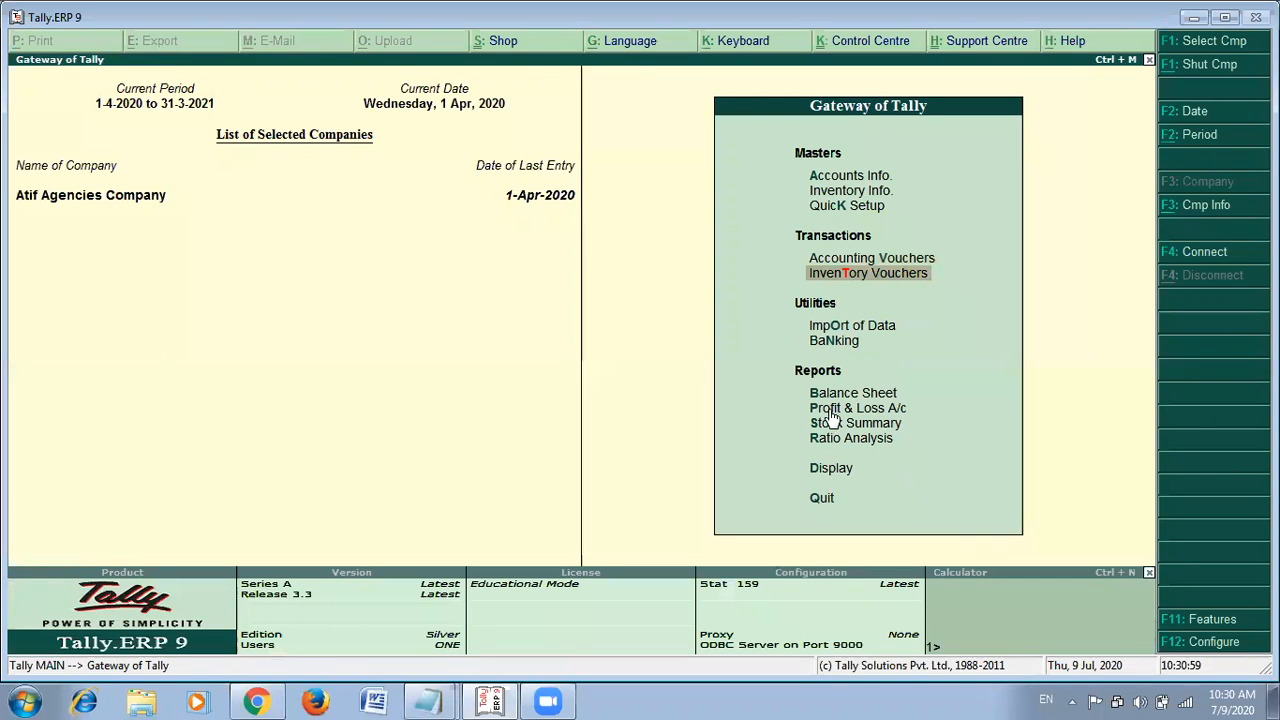
# View the Balance Sheet, Profit & Loss A/c, Stock Summary and Ratio Analysis reports, closing each one.
pyautogui.click(829, 410)
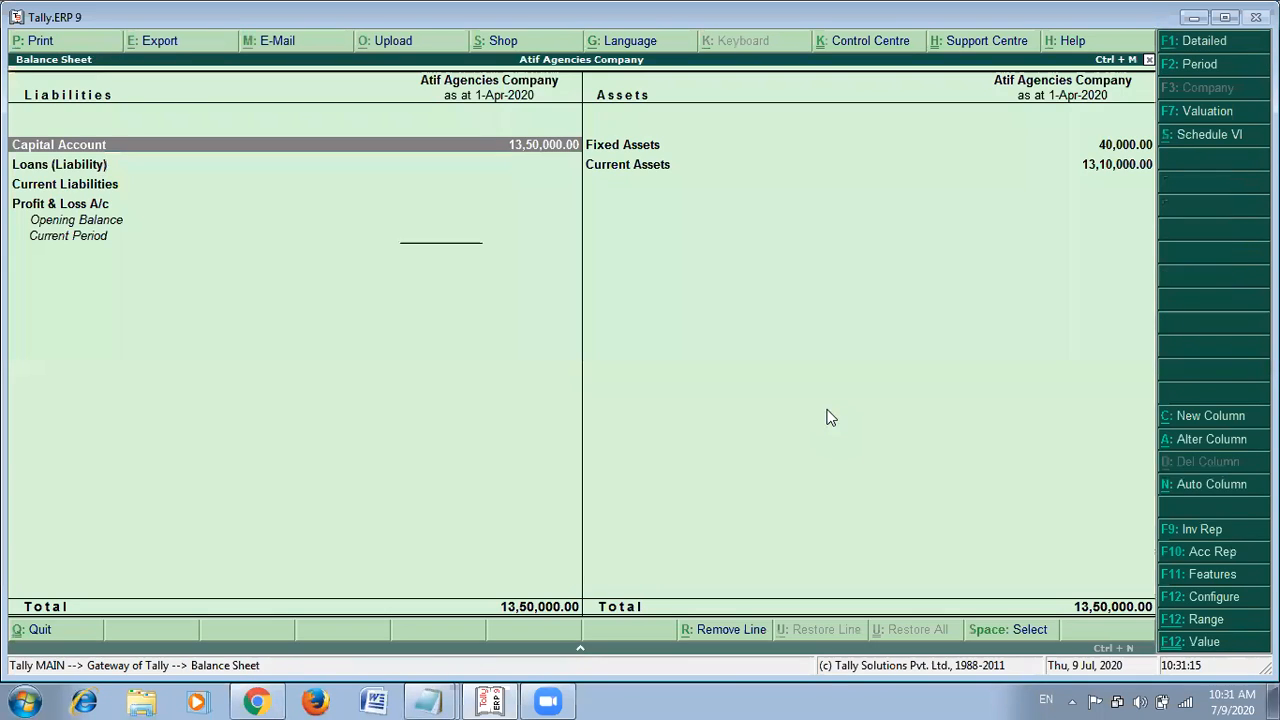
pyautogui.press('Escape')
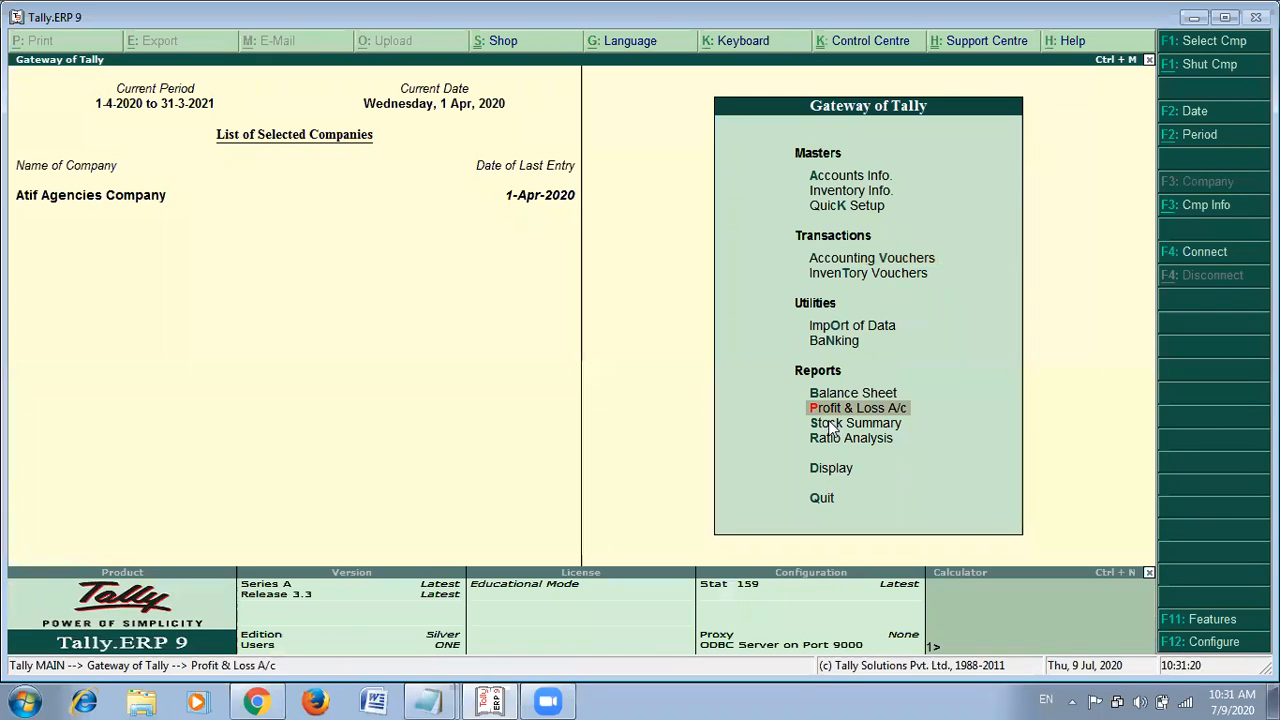
pyautogui.press('Down')
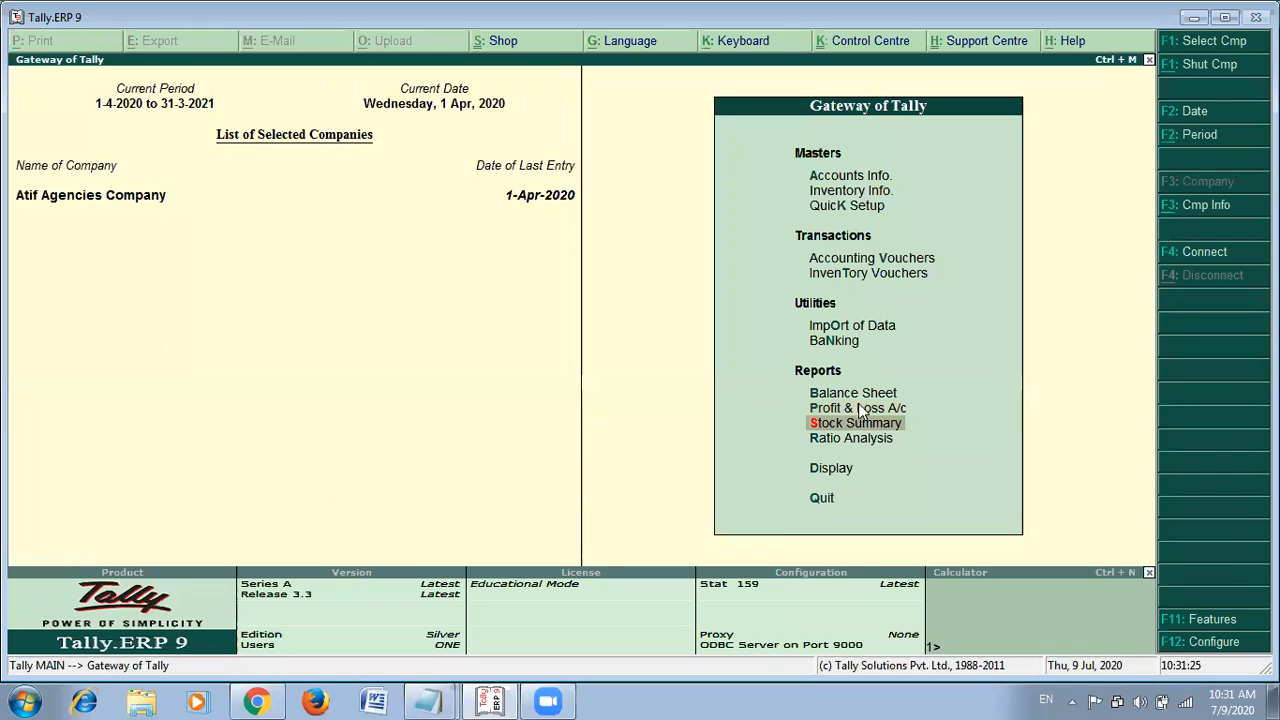
pyautogui.press('Return')
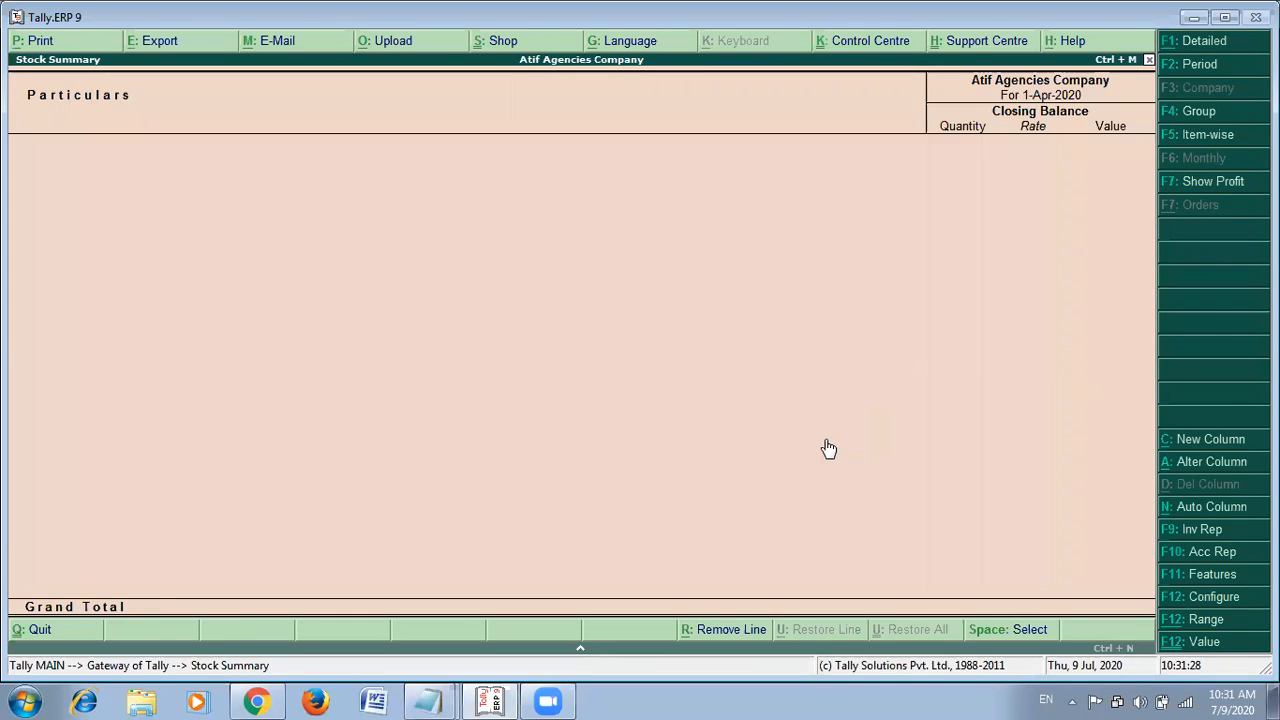
pyautogui.press('Escape')
pyautogui.press('Down')
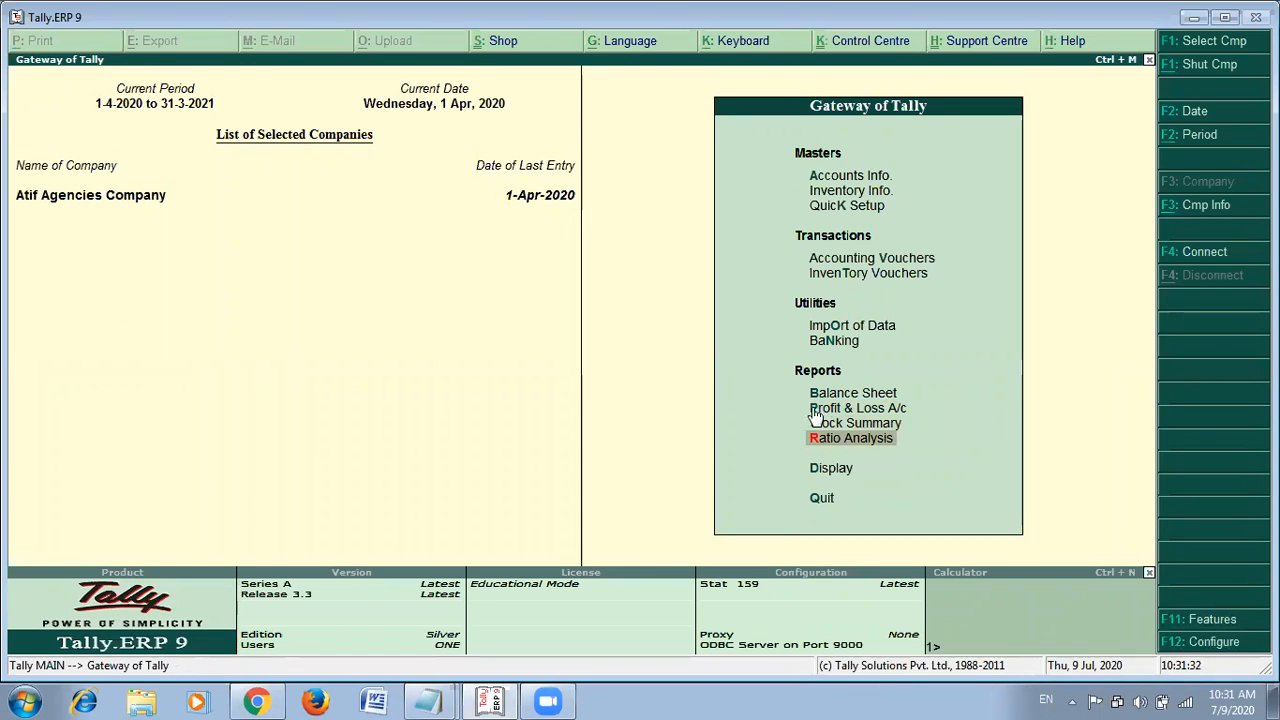
pyautogui.press('Return')
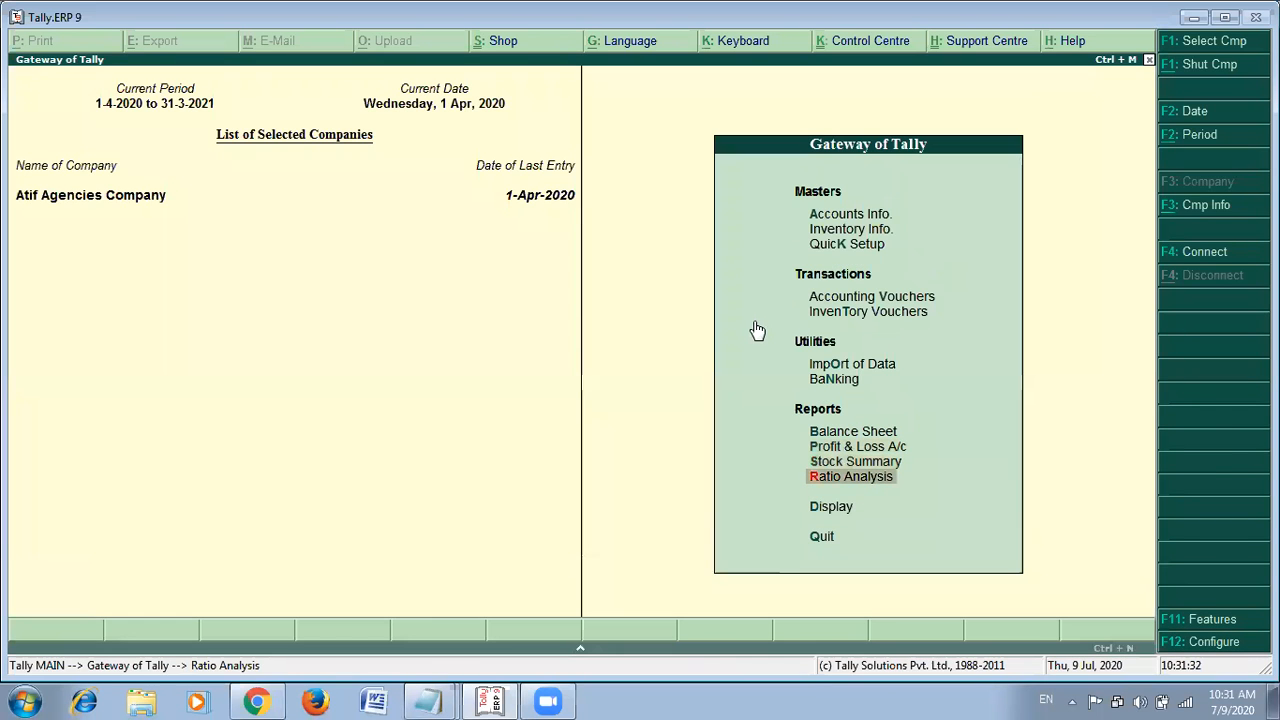
pyautogui.press('Escape')
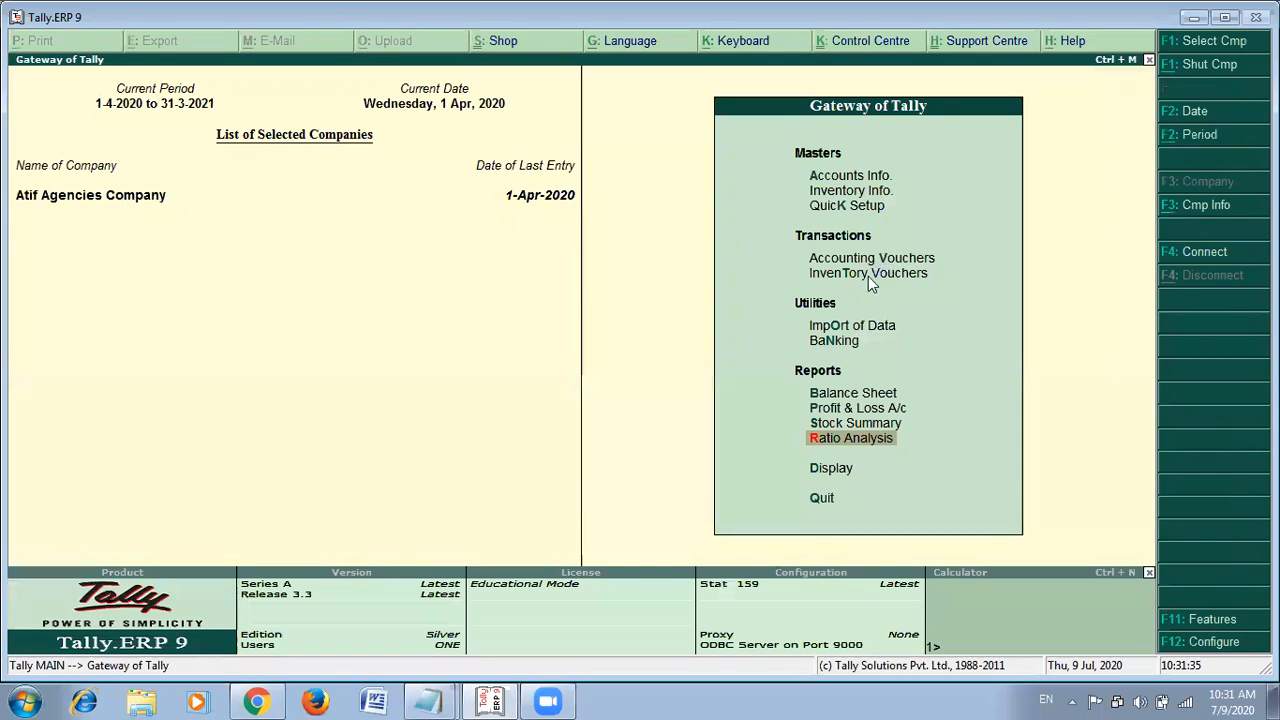
# Open Accounting Vouchers to start a new payment voucher for Atif Agencies Company.
pyautogui.click(860, 262)
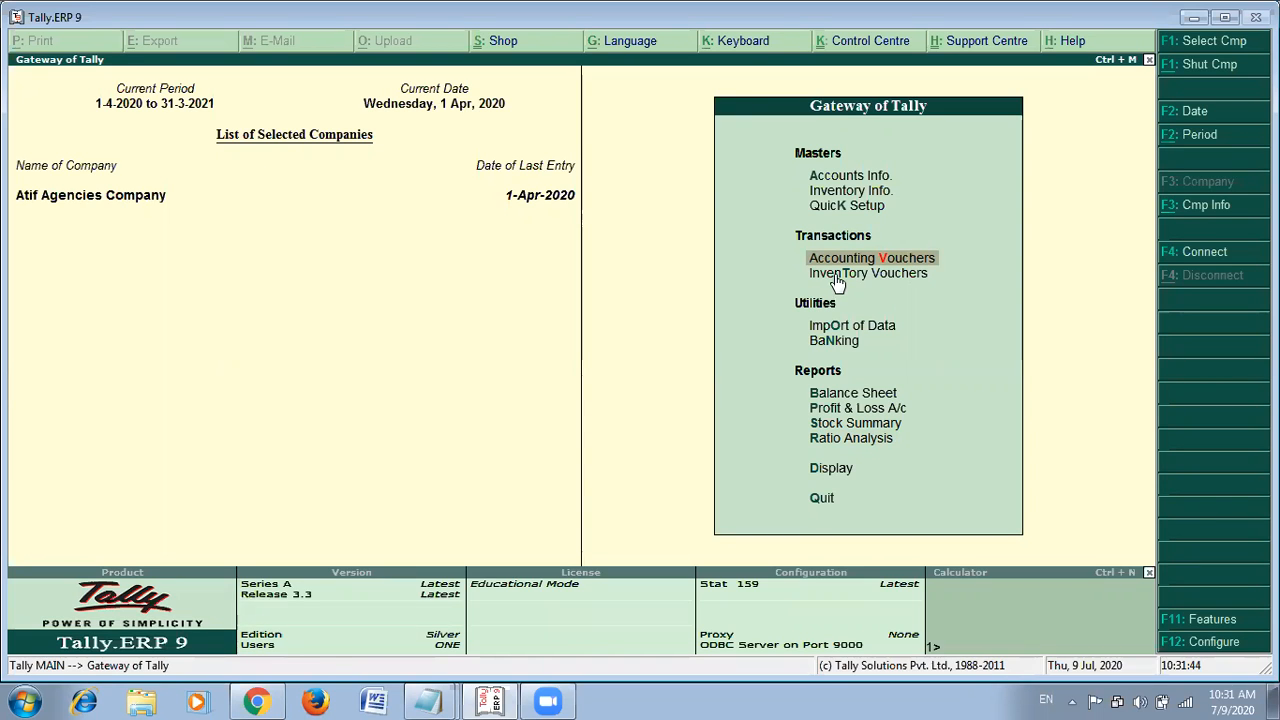
pyautogui.press('Return')
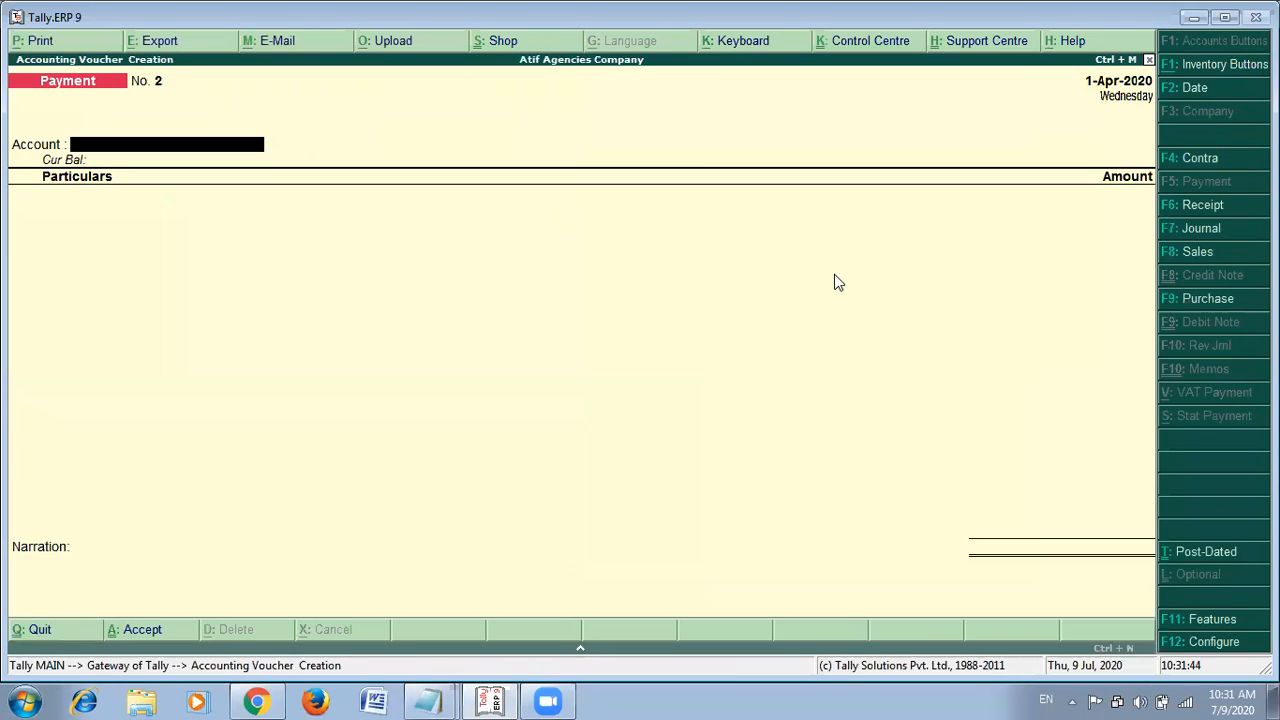
# Reopen the payment voucher creation screen from Accounting Vouchers and return to the Gateway of Tally.
pyautogui.press('Escape')
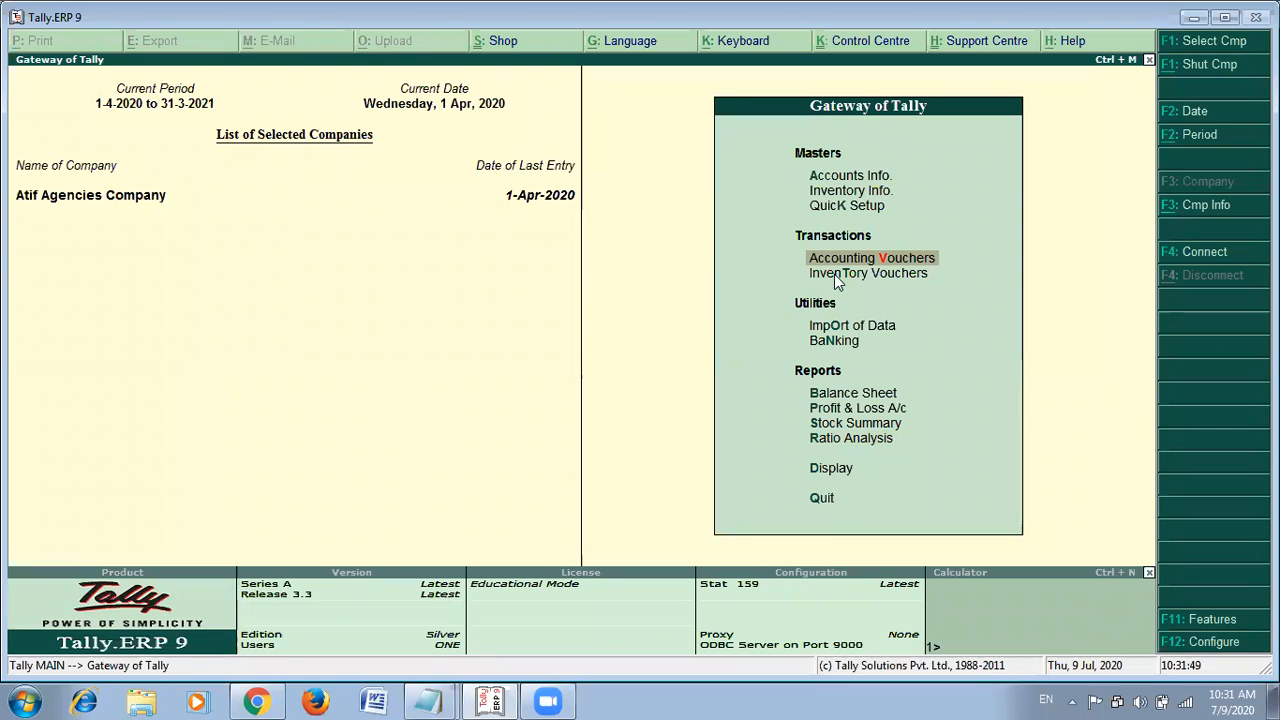
pyautogui.press('Return')
pyautogui.press('Escape')
pyautogui.press('Return')
pyautogui.click(843, 252)
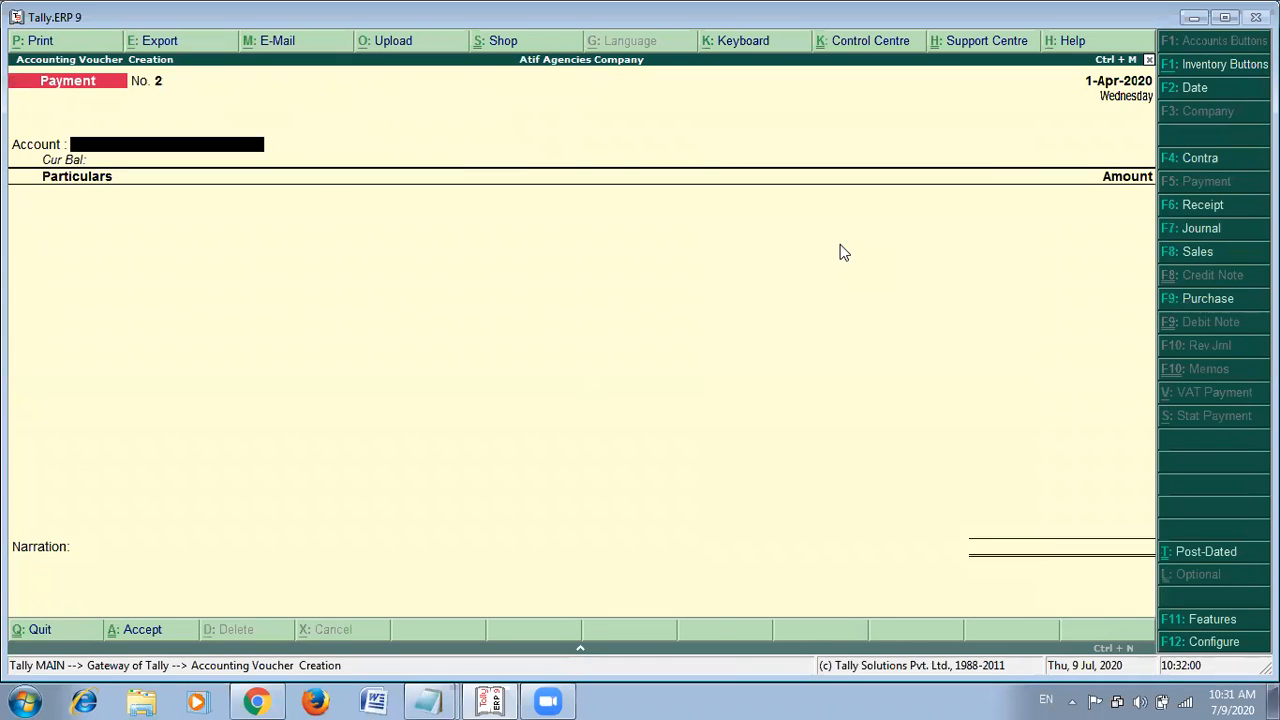
pyautogui.press('Escape')
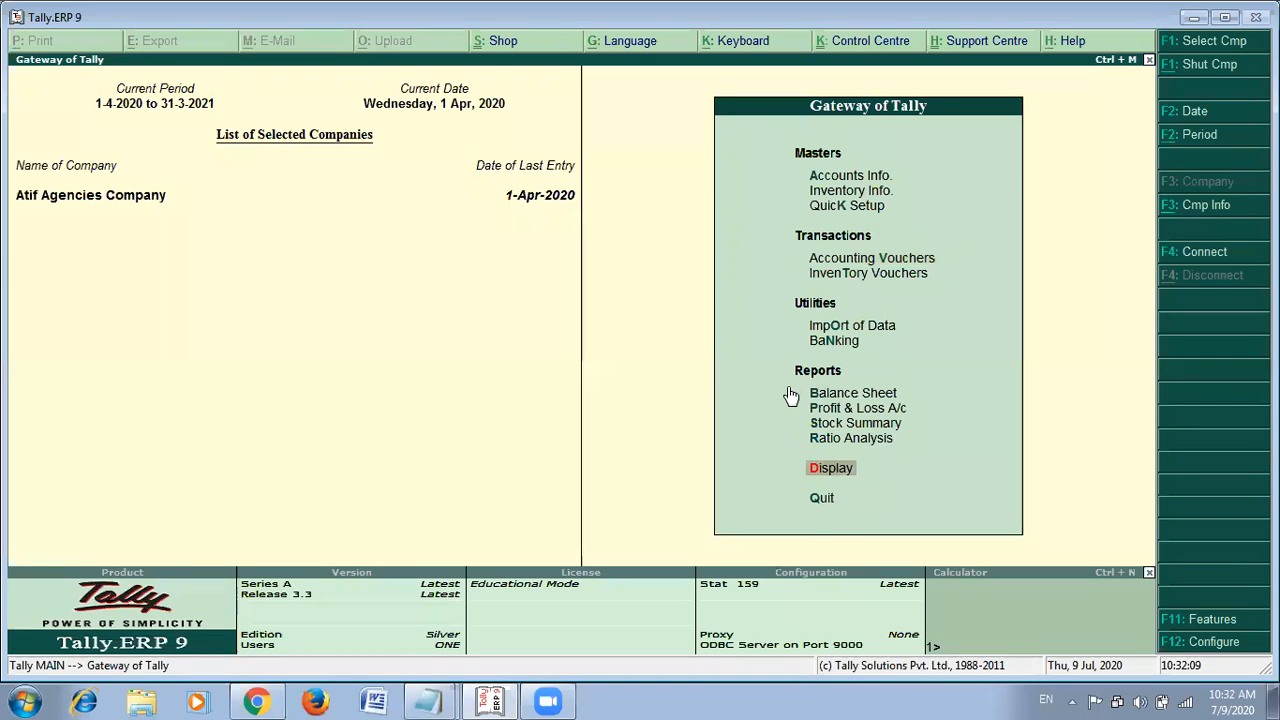
# View the Day Book from the Display options and highlight the receipt and Machinery A/c payment entries.
pyautogui.press('Return')
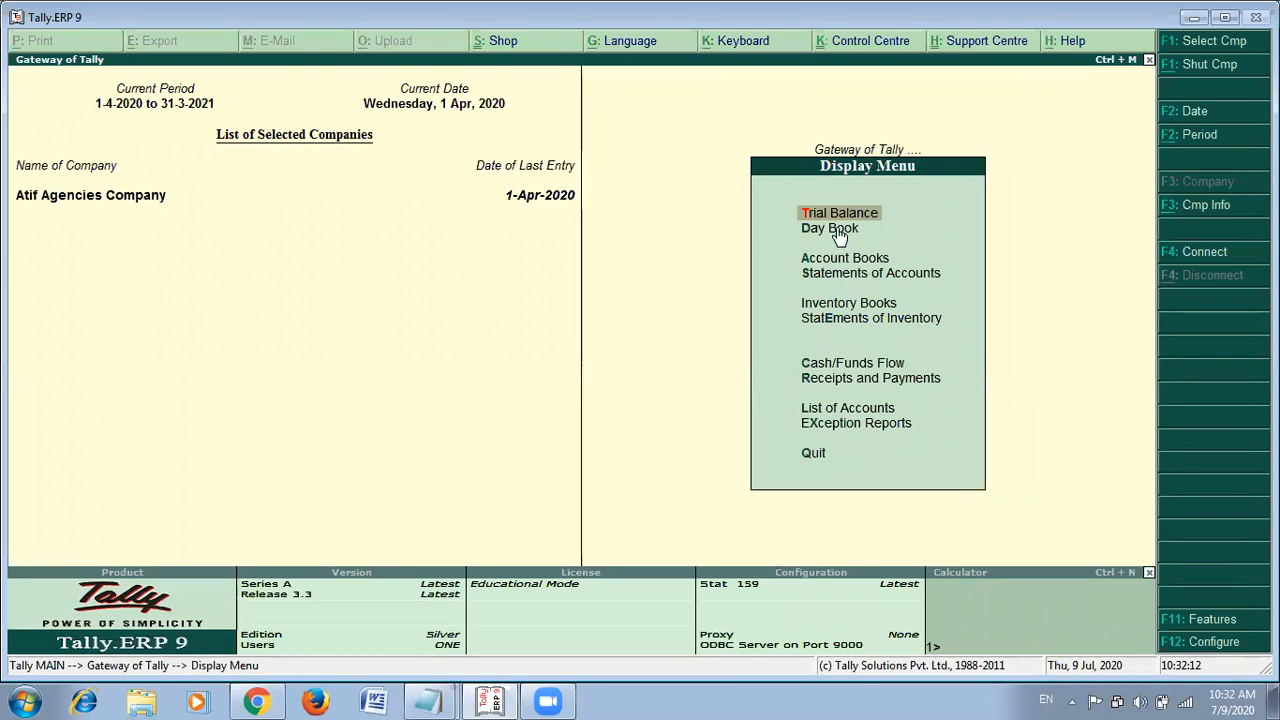
pyautogui.click(838, 229)
pyautogui.click(838, 229)
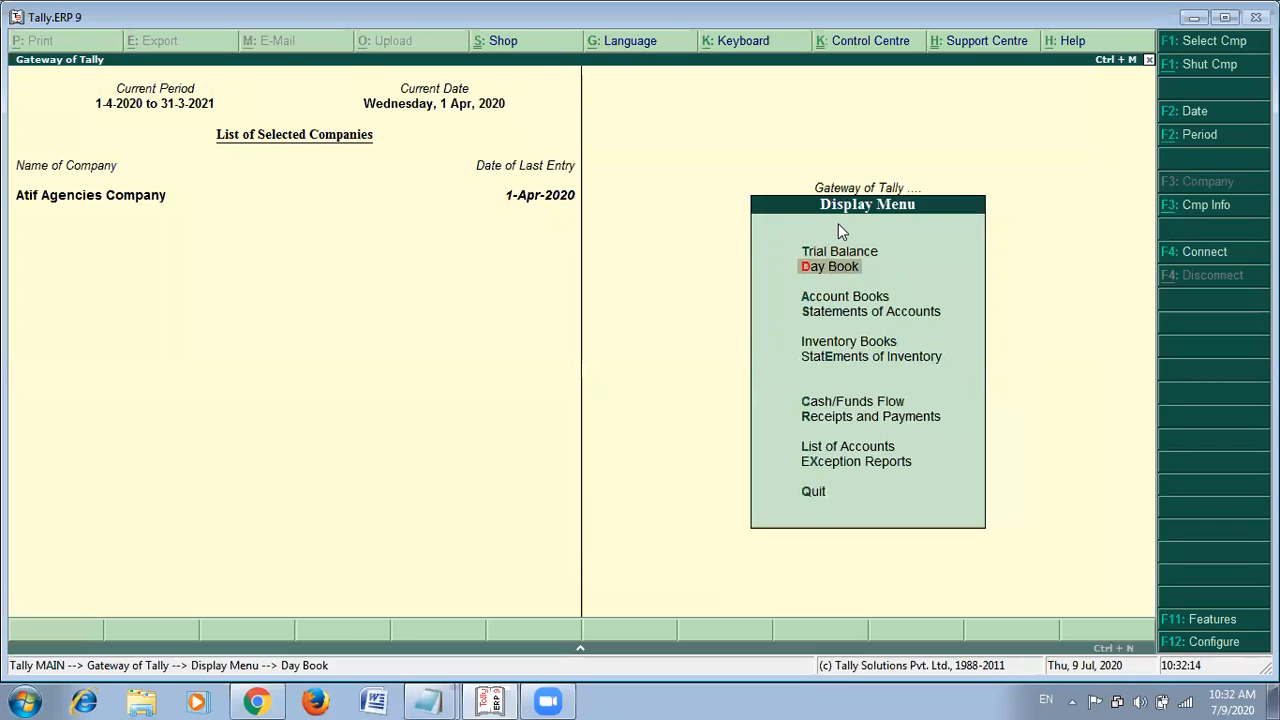
pyautogui.press('Return')
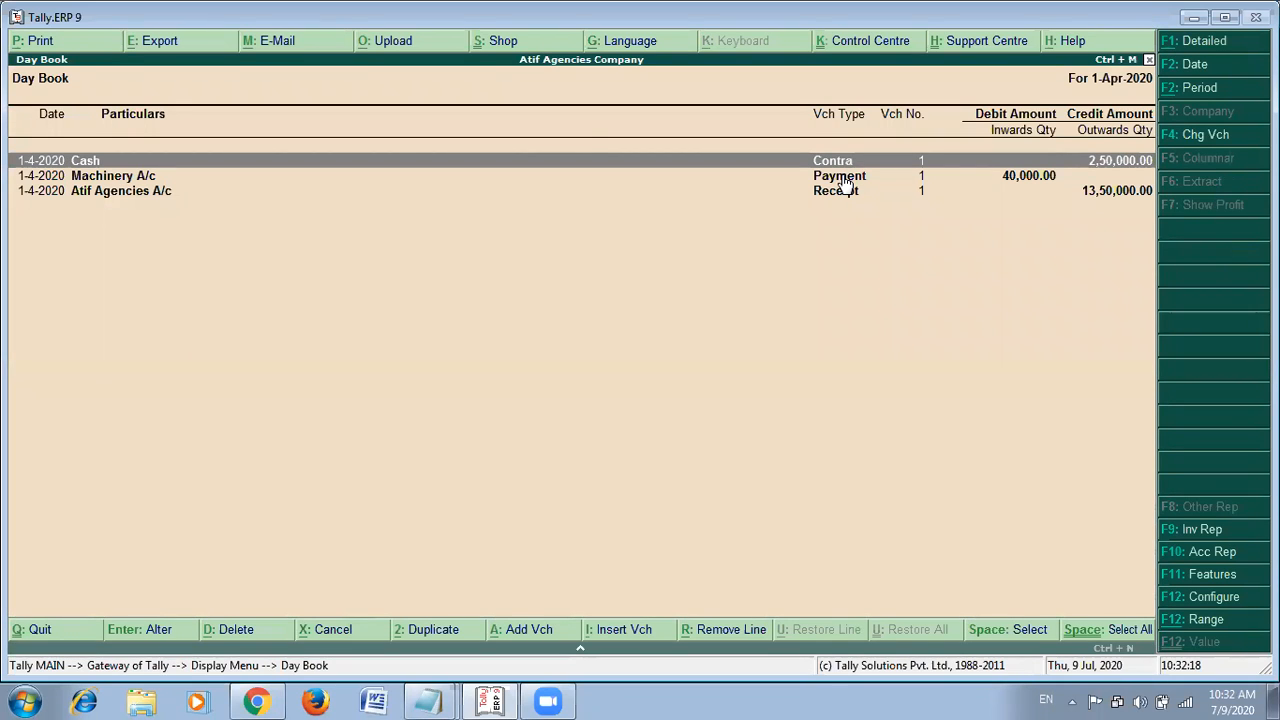
pyautogui.click(845, 190)
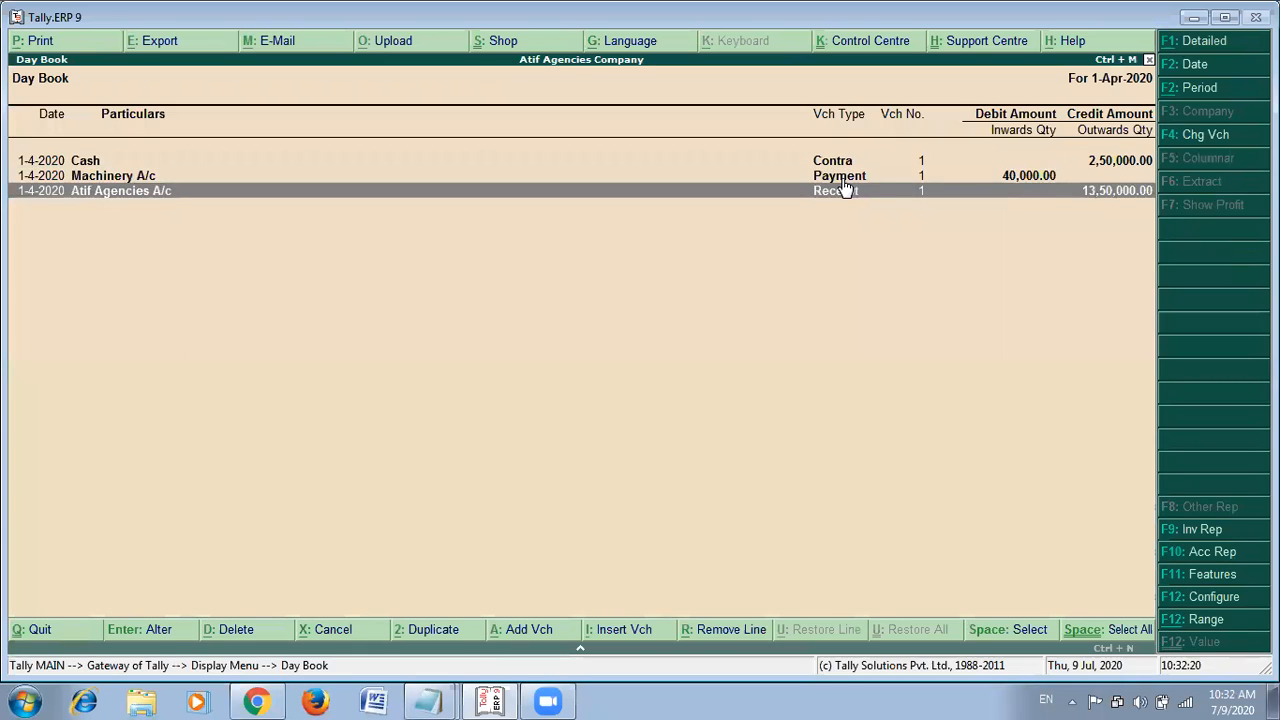
pyautogui.press('Home')
pyautogui.press('Down')
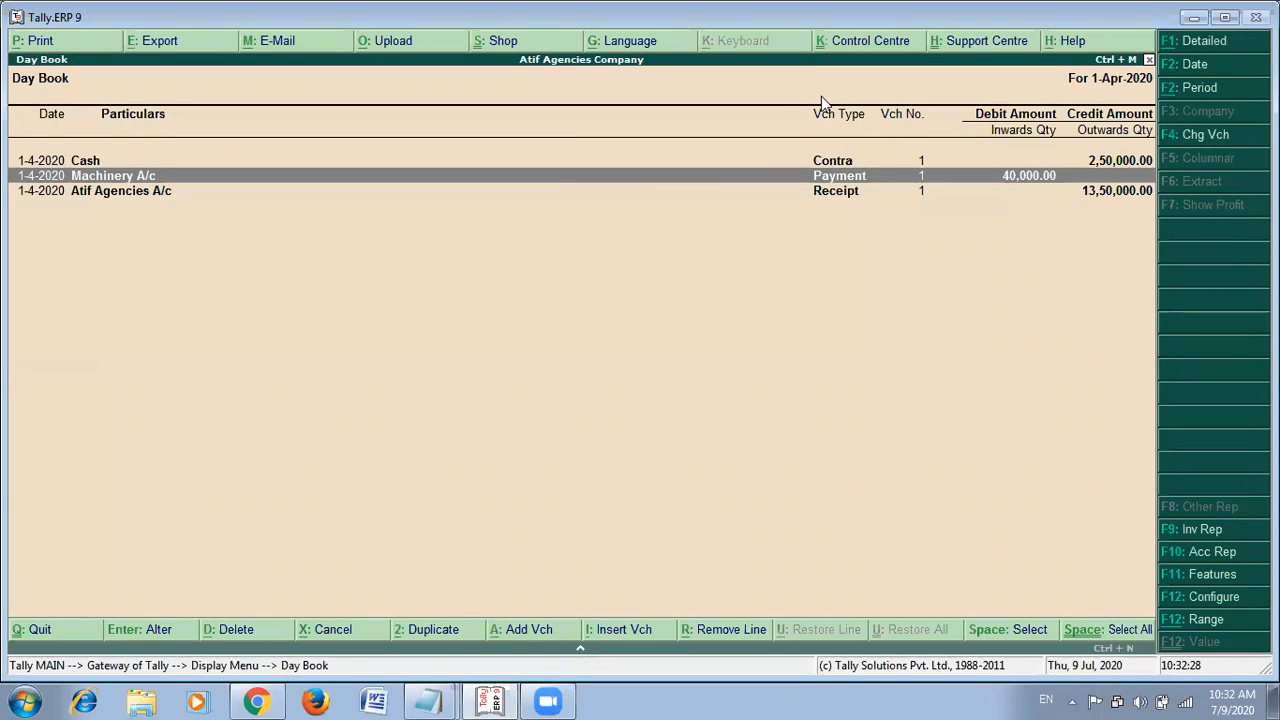
# Switch to the Notepad daily notes and find the payment voucher instructions following the Machinery a/c entry.
pyautogui.hotkey('alt', 'Tab')
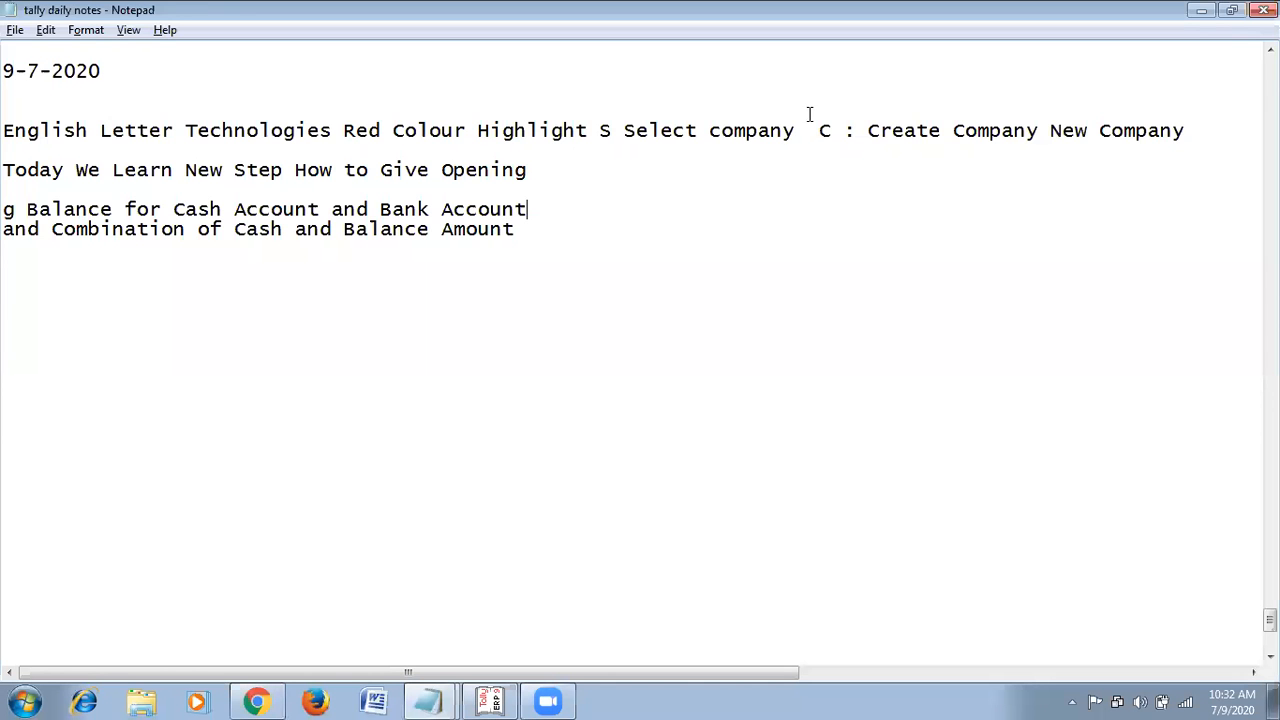
pyautogui.hotkey('alt', 'Tab')
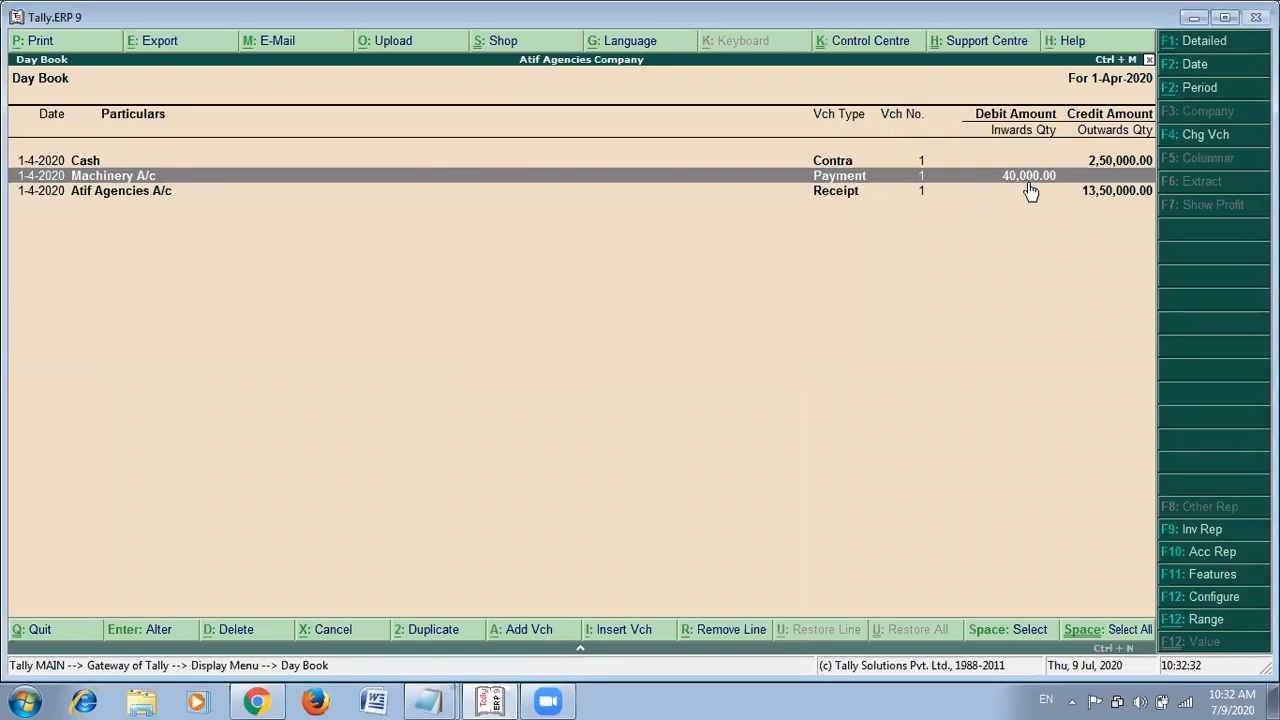
pyautogui.hotkey('alt', 'Tab')
pyautogui.scroll(2, 848, 212)
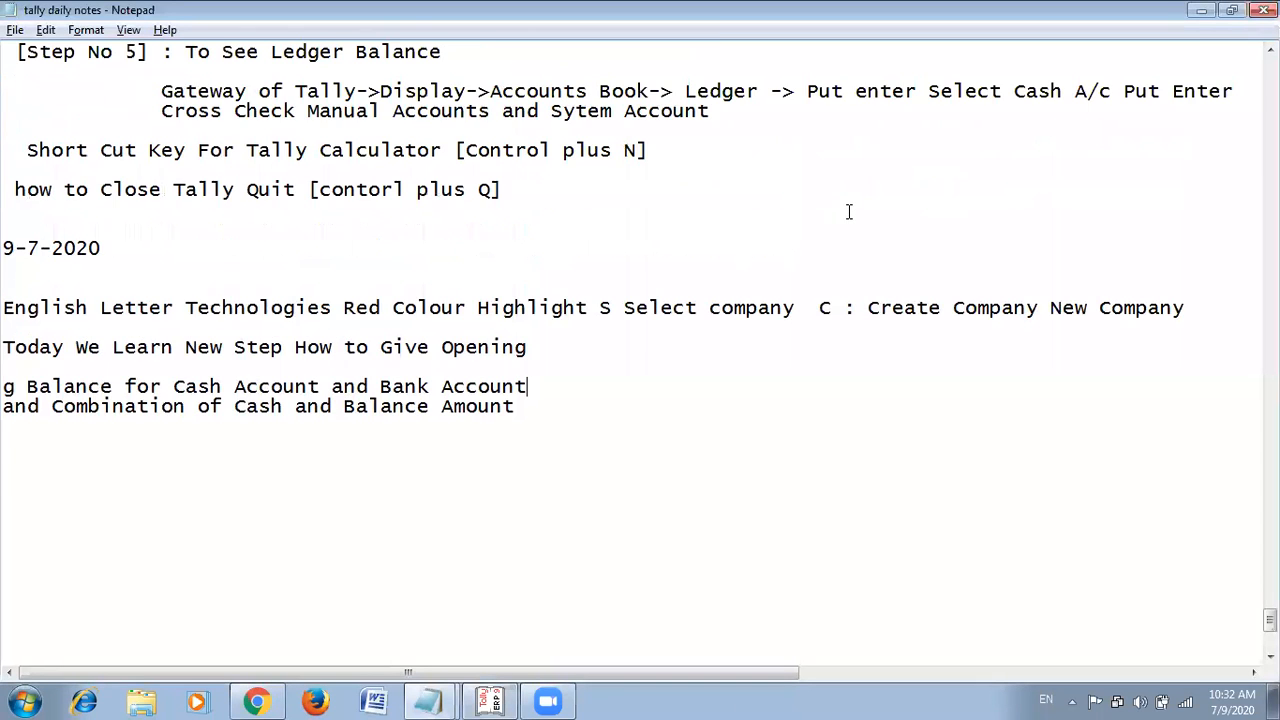
pyautogui.scroll(2, 848, 212)
pyautogui.scroll(7, 856, 212)
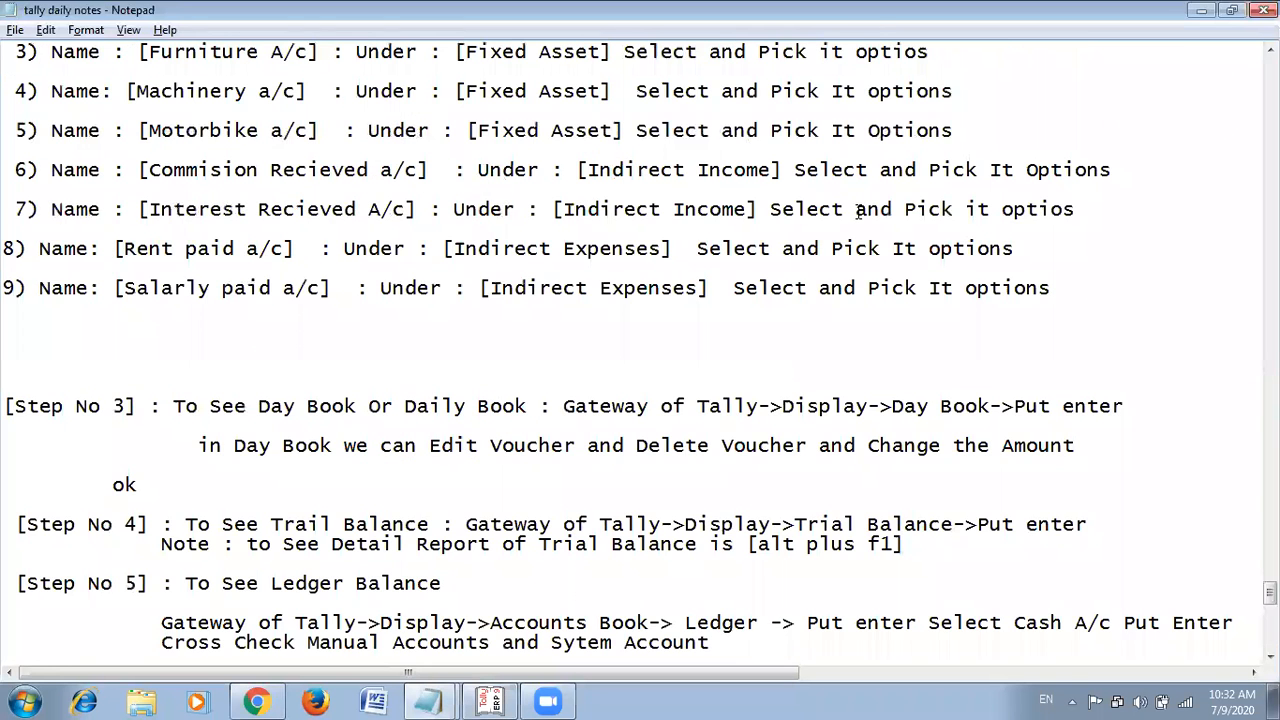
pyautogui.scroll(10, 349, 370)
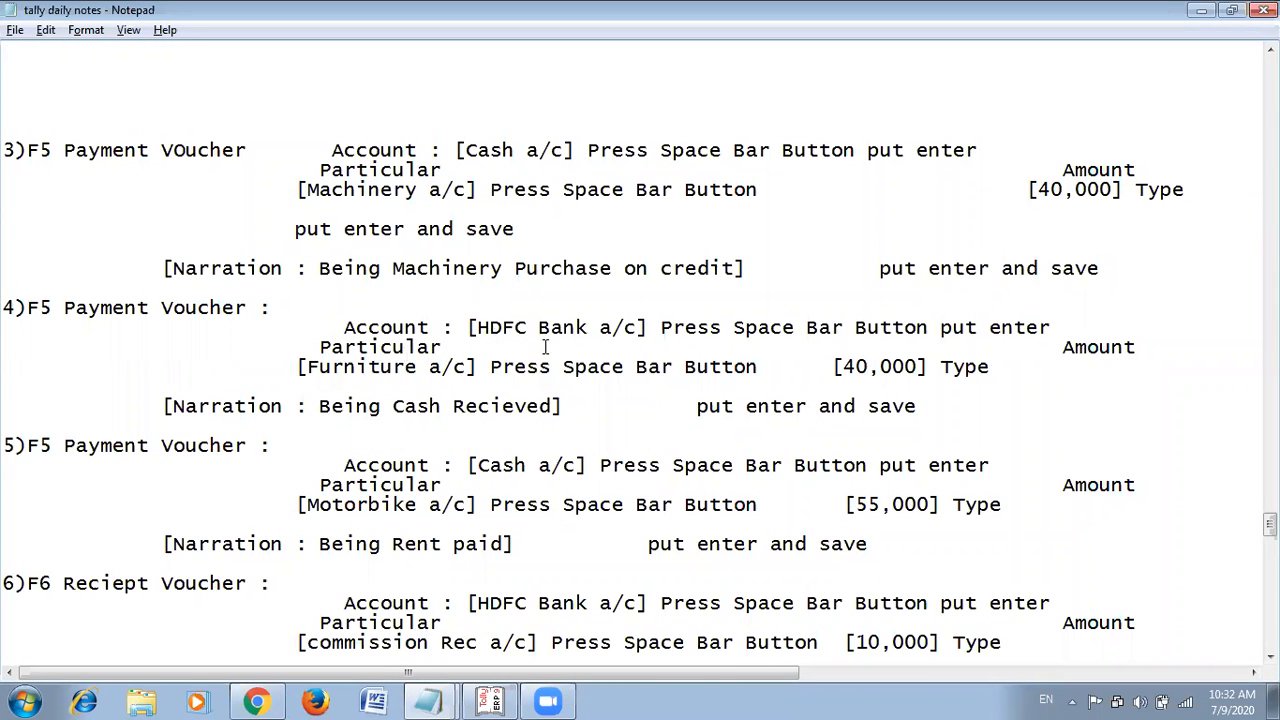
pyautogui.scroll(1, 444, 360)
pyautogui.scroll(1, 444, 360)
pyautogui.scroll(-3, 448, 350)
pyautogui.scroll(-1, 460, 352)
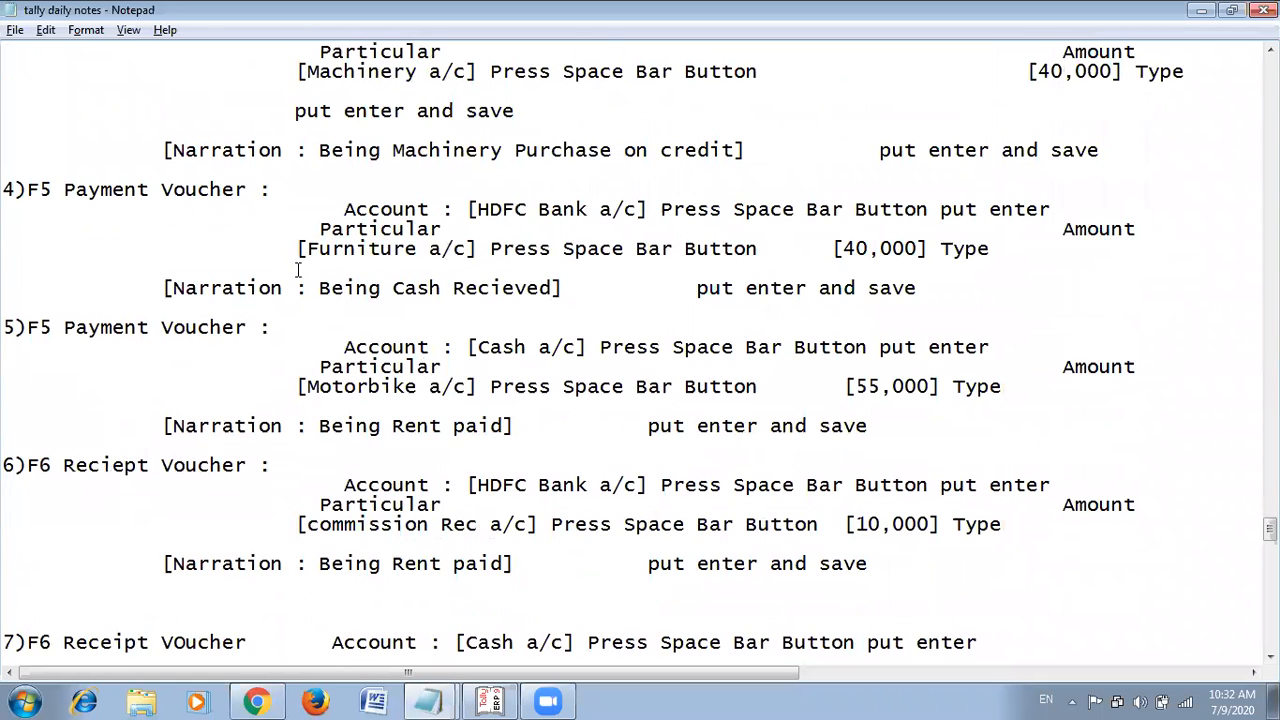
# Switch back to Tally, leave the Day Book and open Accounting Vouchers for a new payment voucher.
pyautogui.hotkey('alt', 'Tab')
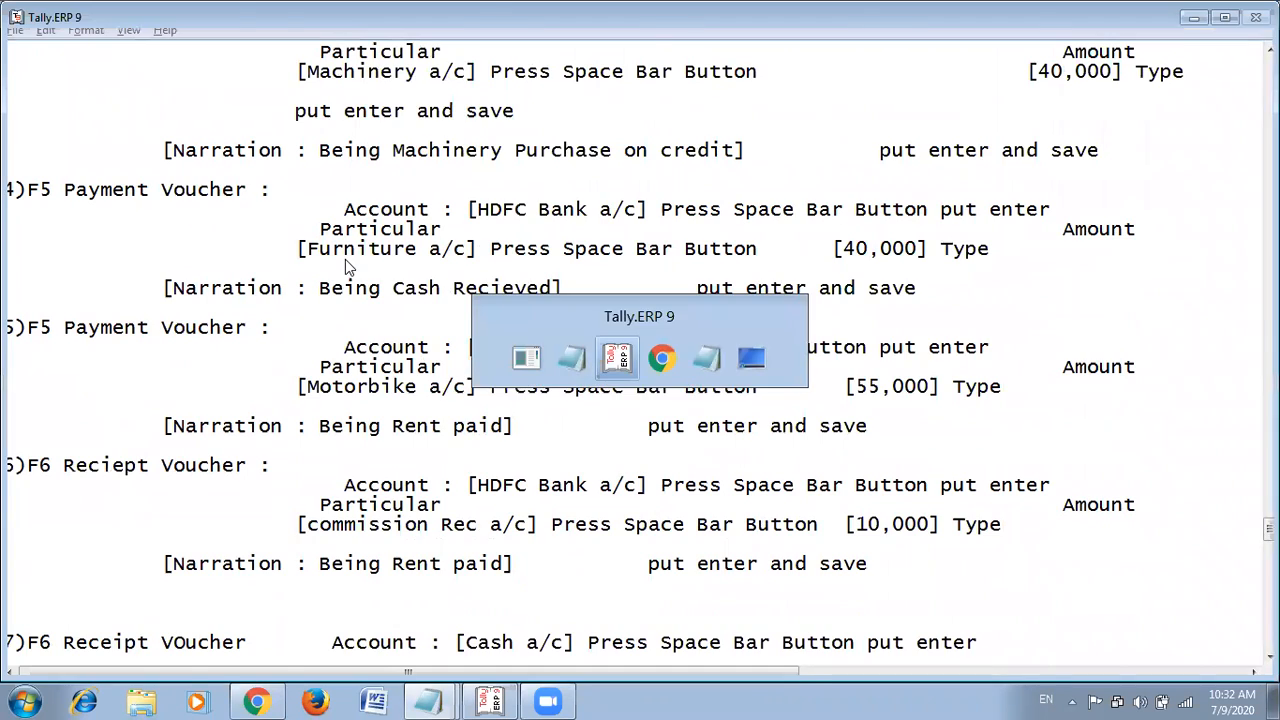
pyautogui.press('Escape')
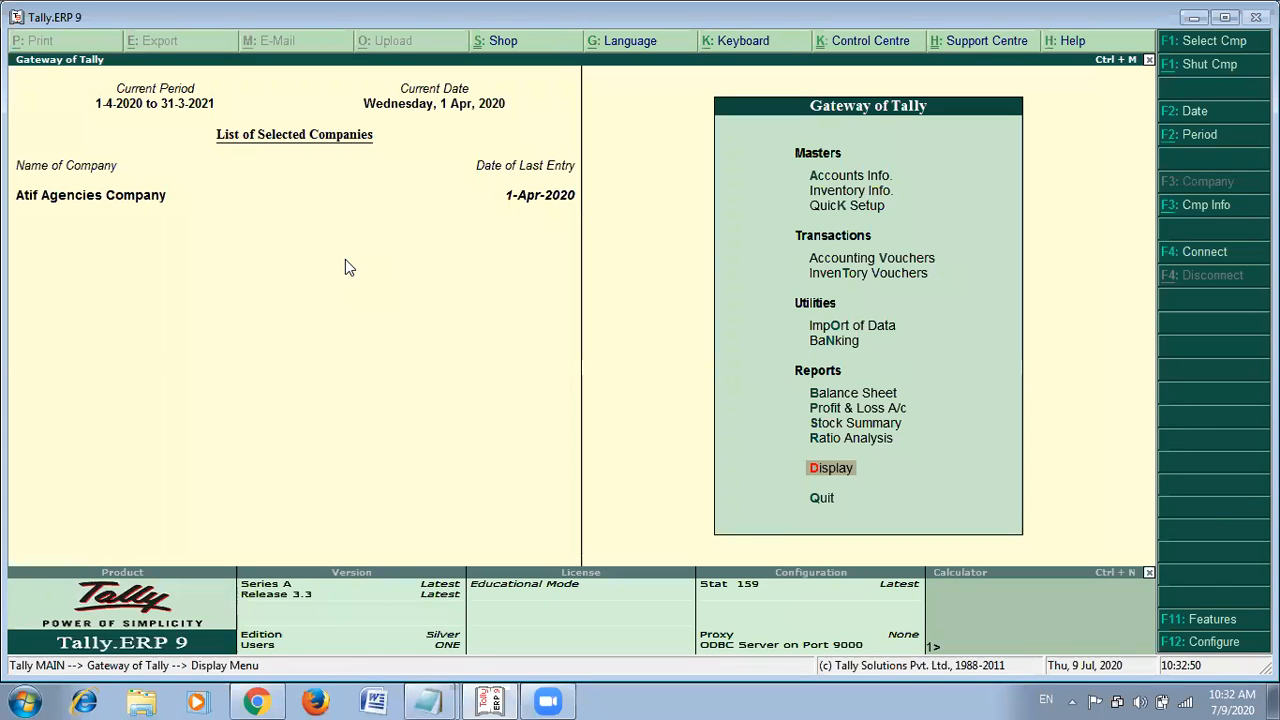
pyautogui.press('Up')
pyautogui.press('Up')
pyautogui.press('Up')
pyautogui.press('Up')
pyautogui.press('Up')
pyautogui.press('Up')
pyautogui.press('Up')
pyautogui.press('Up')
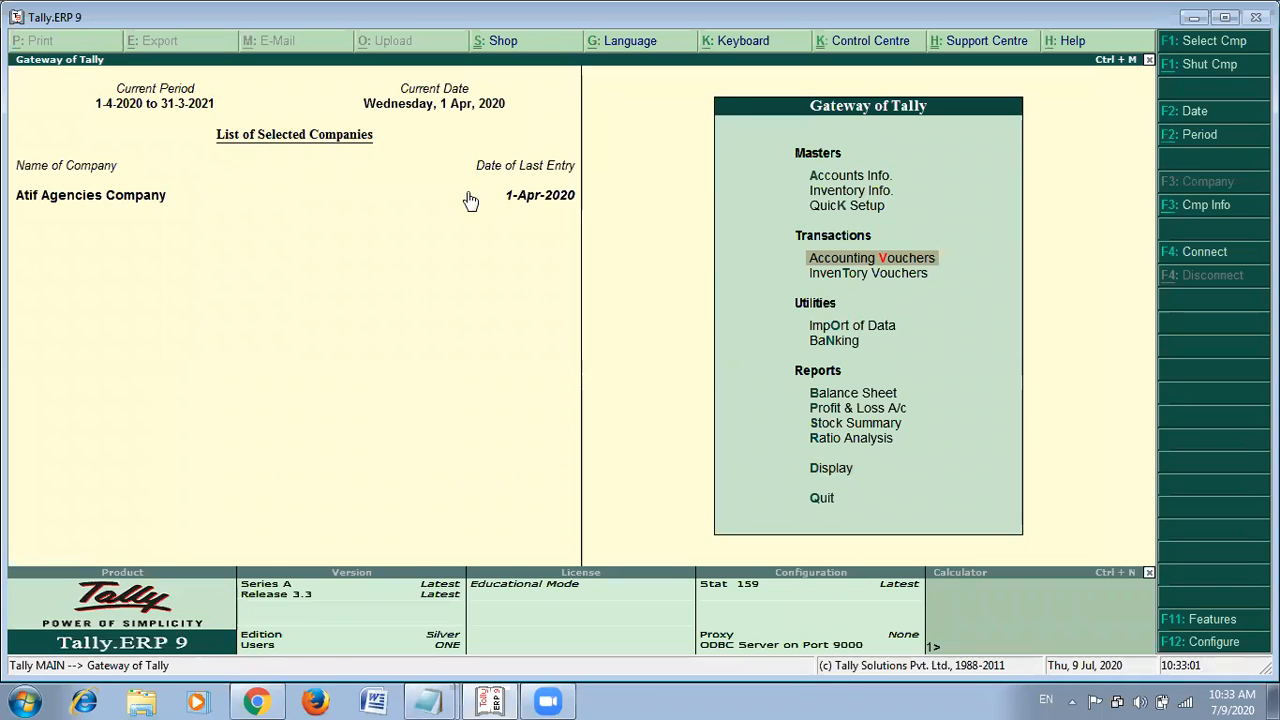
pyautogui.press('Return')
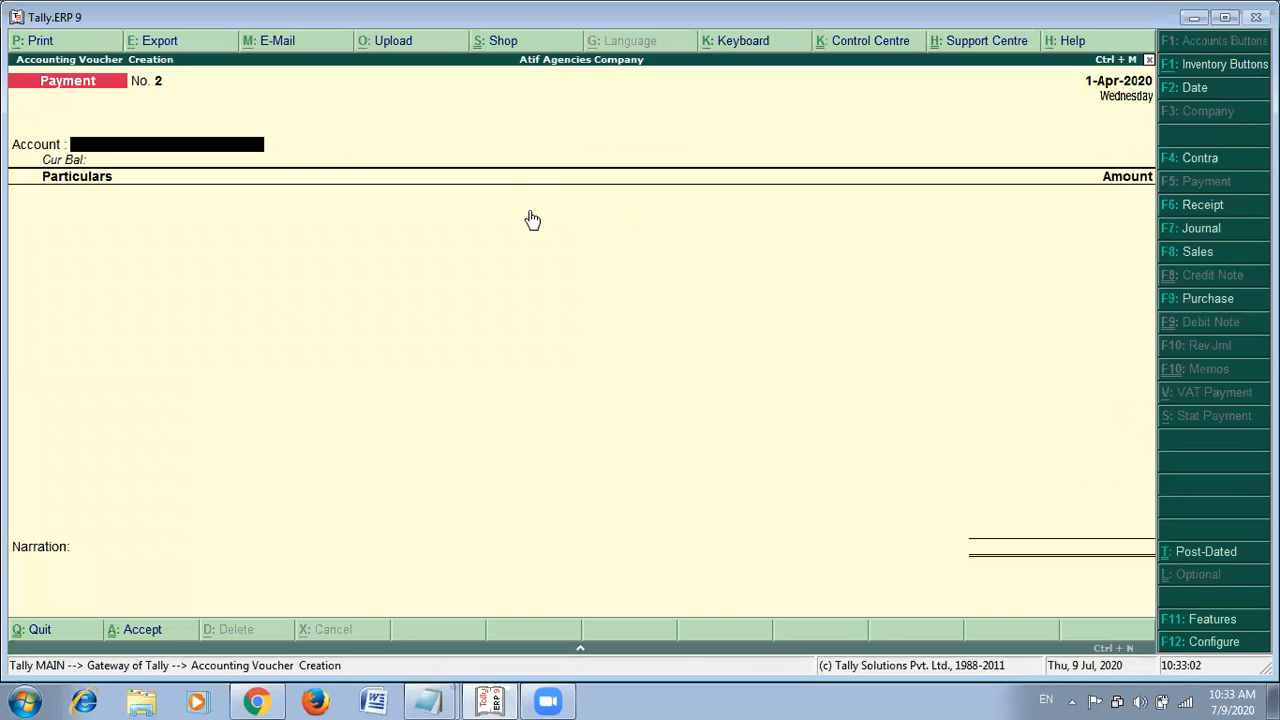
# Check the account for payment voucher 4 in the Notepad notes and set HDFC Bank A/c as the voucher's account.
pyautogui.hotkey('alt', 'Tab')
pyautogui.moveTo(600, 209); pyautogui.dragTo(478, 210)
pyautogui.moveTo(562, 214); pyautogui.dragTo(620, 217)
pyautogui.hotkey('alt', 'Tab')
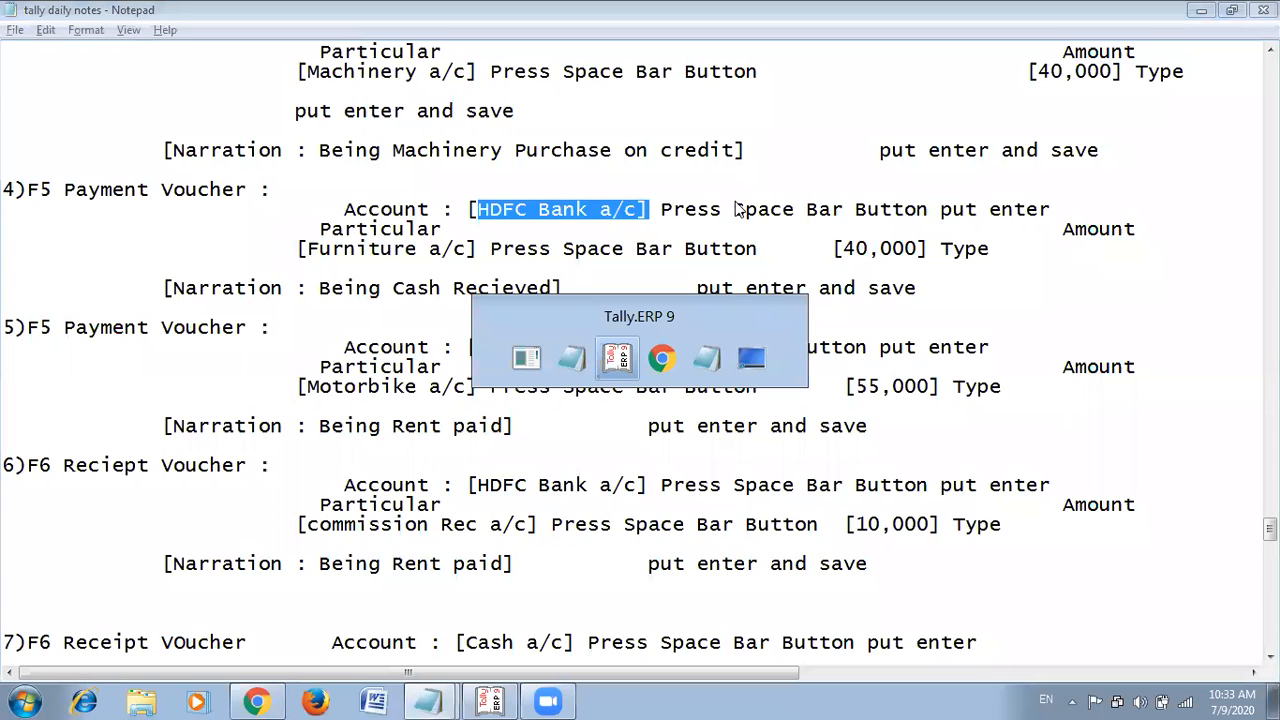
pyautogui.hotkey('alt', 'Tab')
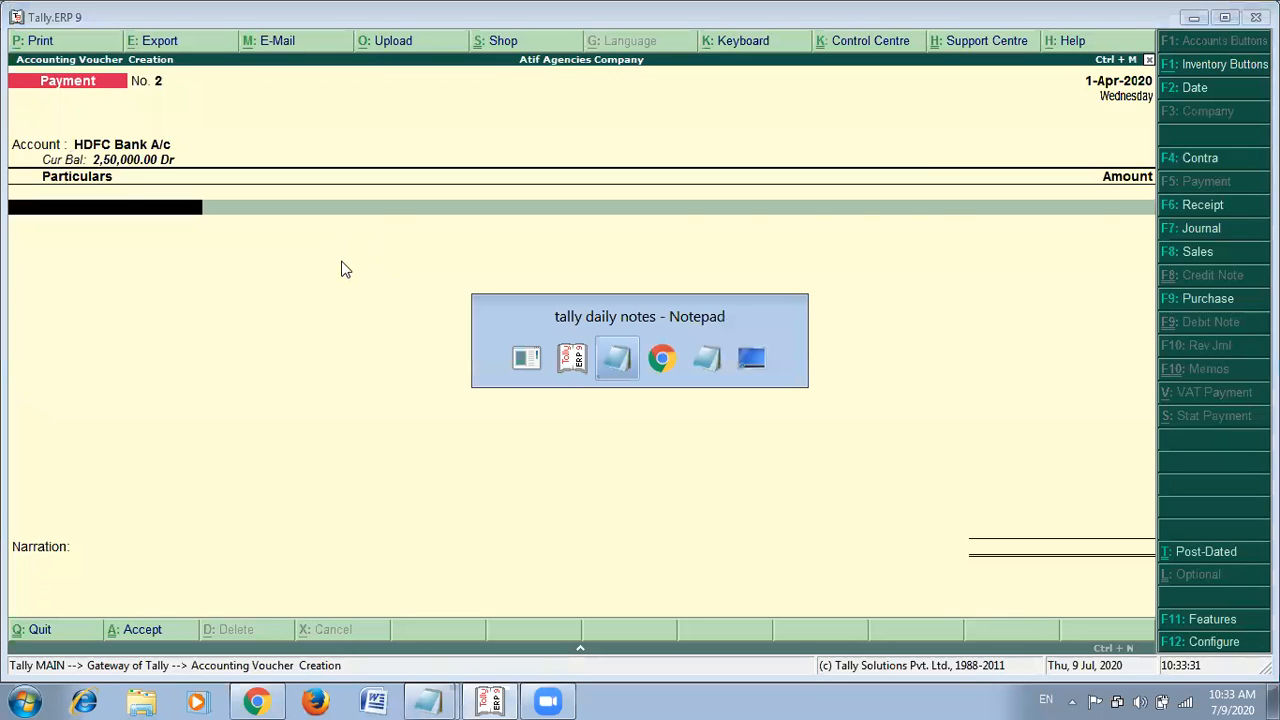
# Enter Furniture A/c with 40,000 in the payment voucher and allocate it as a Cheque with its instrument number.
pyautogui.hotkey('alt', 'Tab')
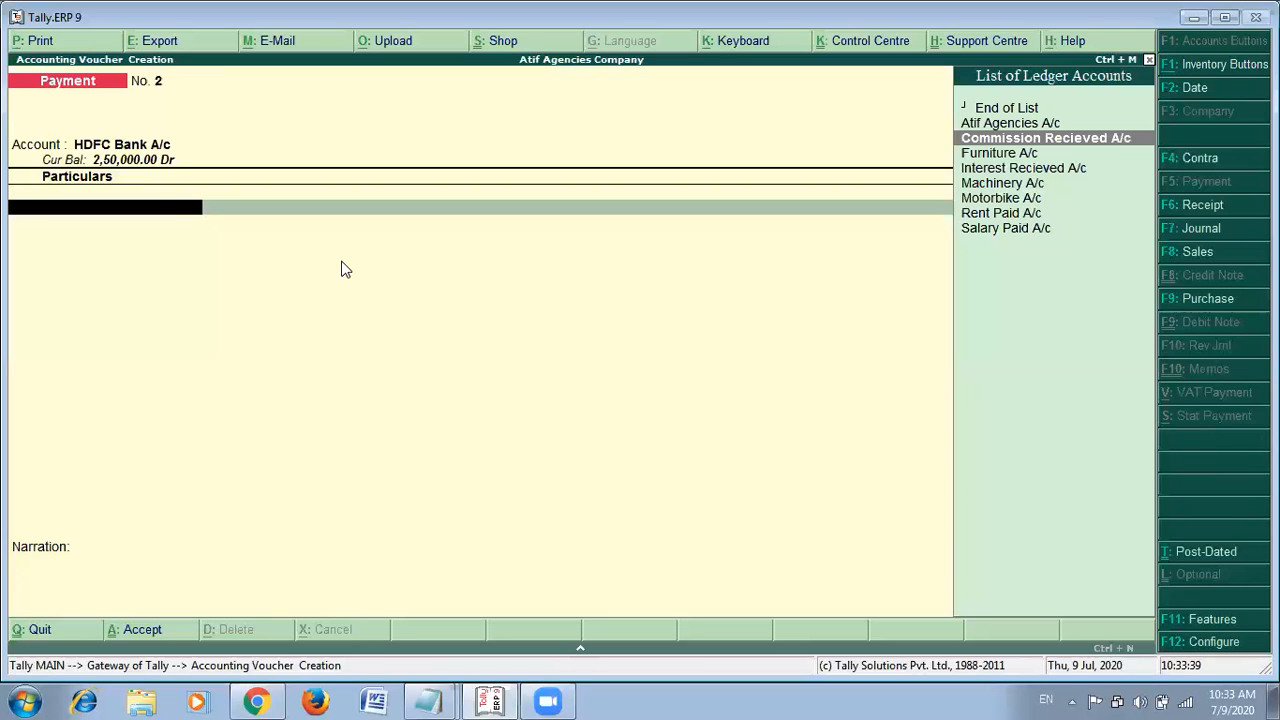
pyautogui.press('Down')
pyautogui.press('Return')
pyautogui.hotkey('alt', 'Tab')
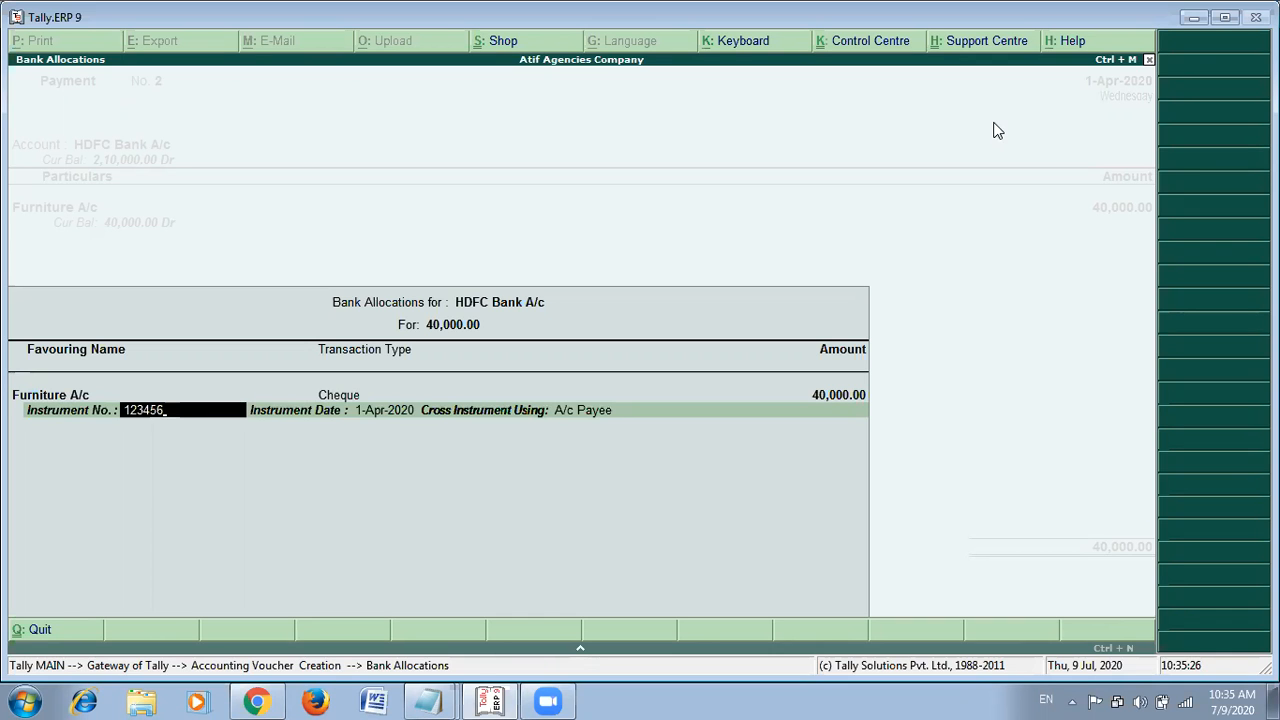
# In the Notepad notes for voucher 4, add the line "Instrument Date : Cheque Date : Type date" below the transaction type line.
pyautogui.hotkey('alt', 'Tab')
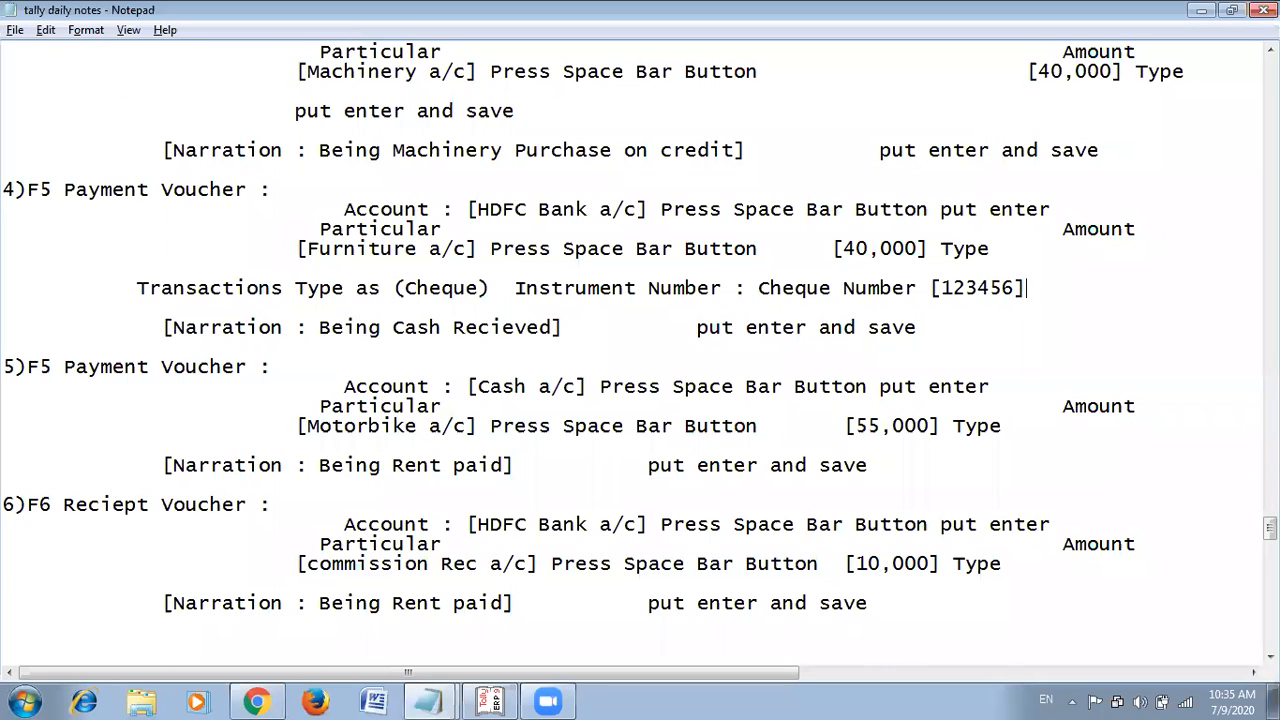
pyautogui.write('Che')
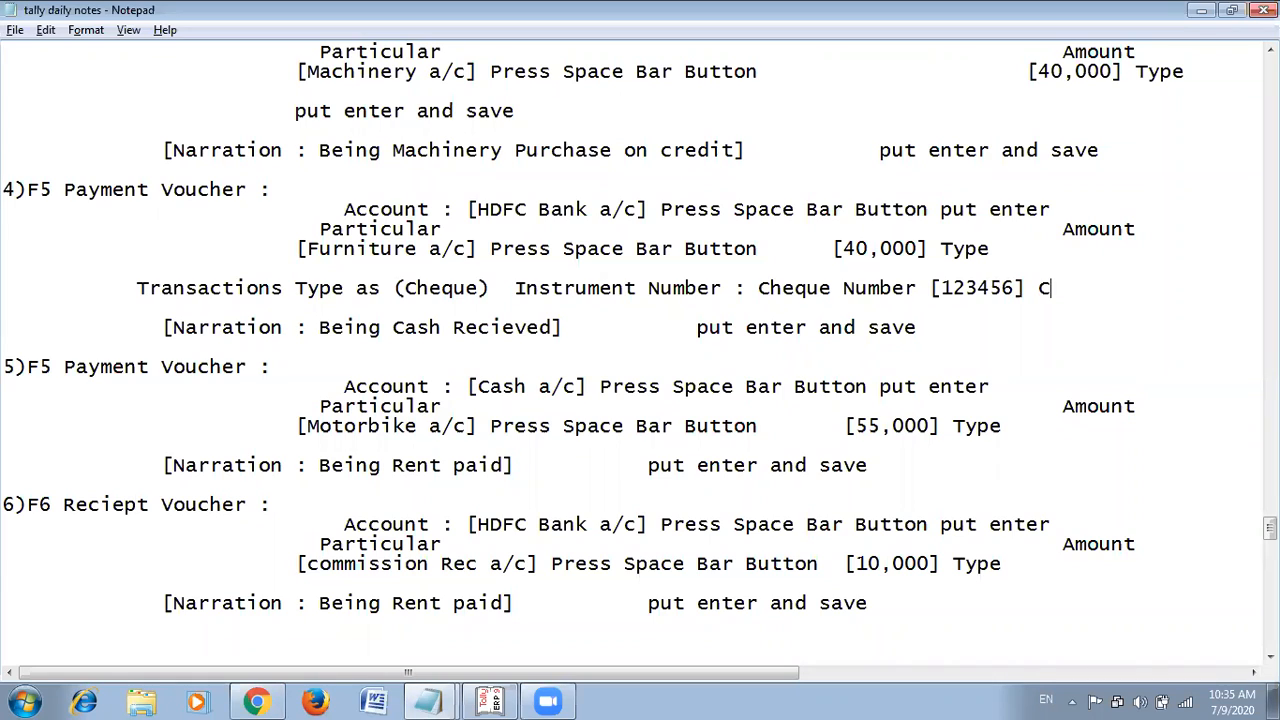
pyautogui.press('BackSpace')
pyautogui.press('BackSpace')
pyautogui.press('BackSpace')
pyautogui.press('Return')
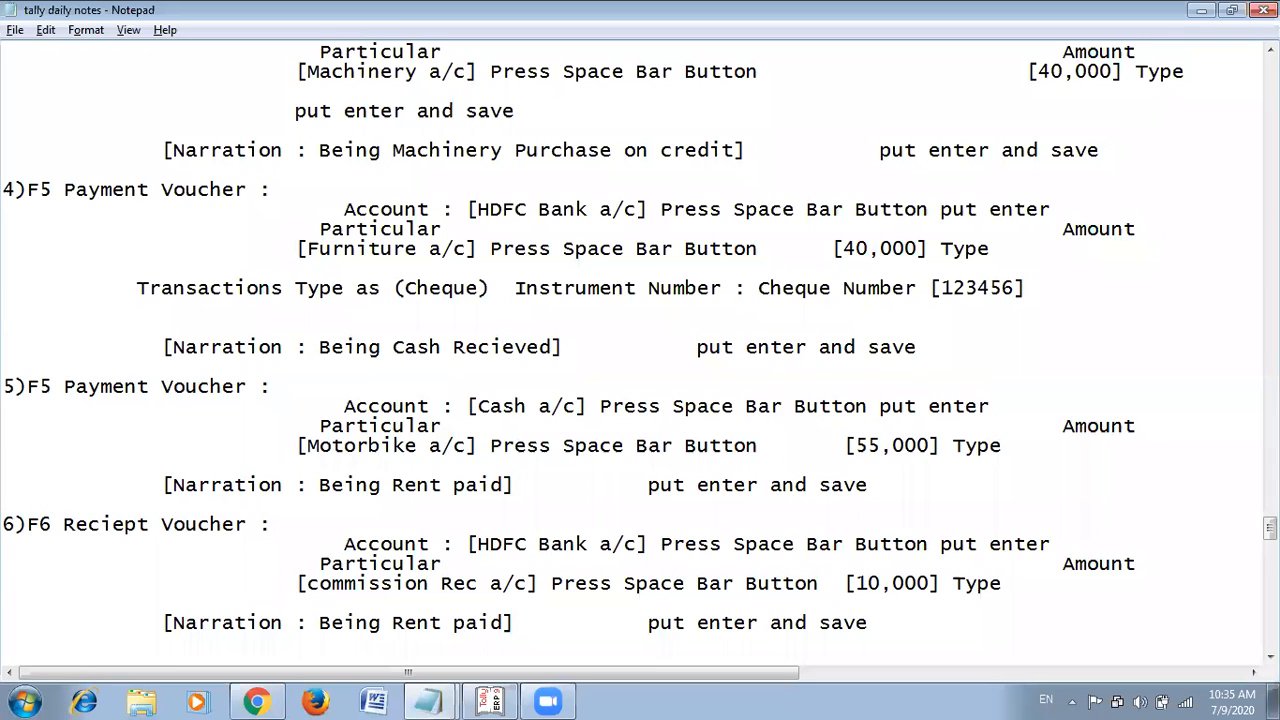
pyautogui.write('Instrume')
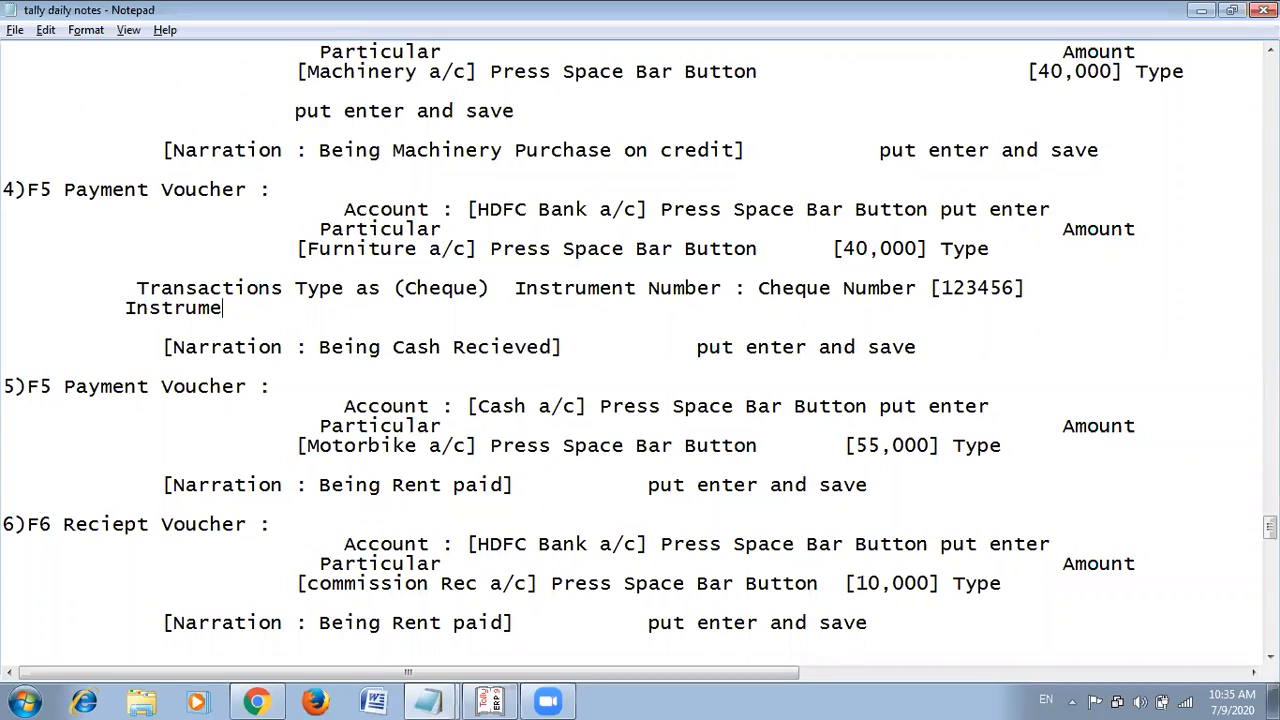
pyautogui.write('nt Date : Che')
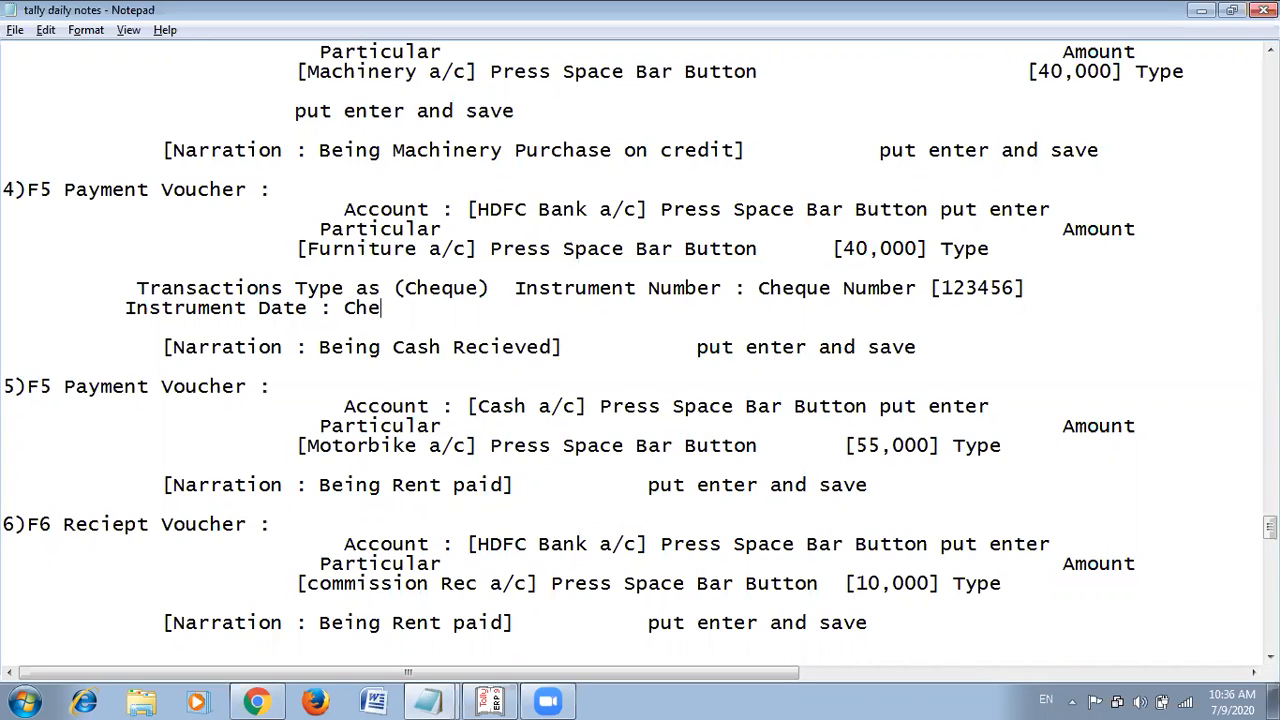
pyautogui.write('que Date : Typ')
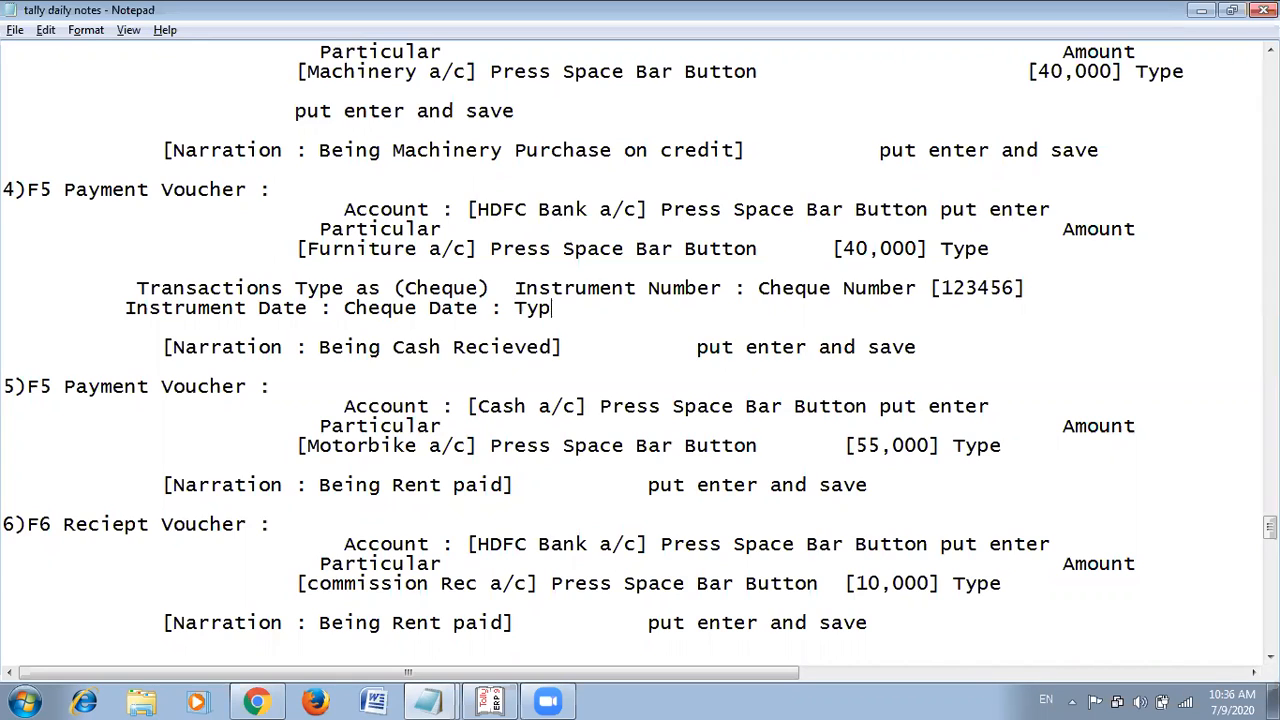
pyautogui.write('e date')
# In Tally, accept the bank allocation with the entered cheque number, instrument date 1-Apr-2020 and A/c Payee crossing.
pyautogui.hotkey('alt', 'Tab')
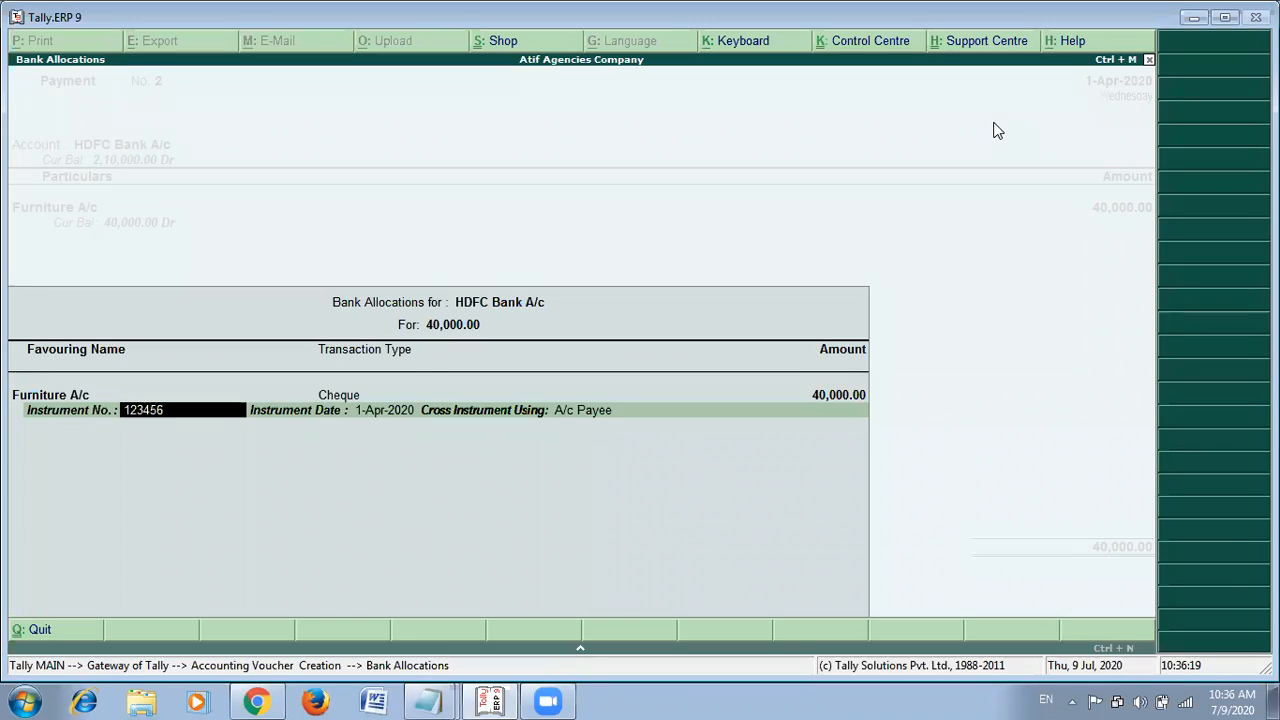
pyautogui.press('Return')
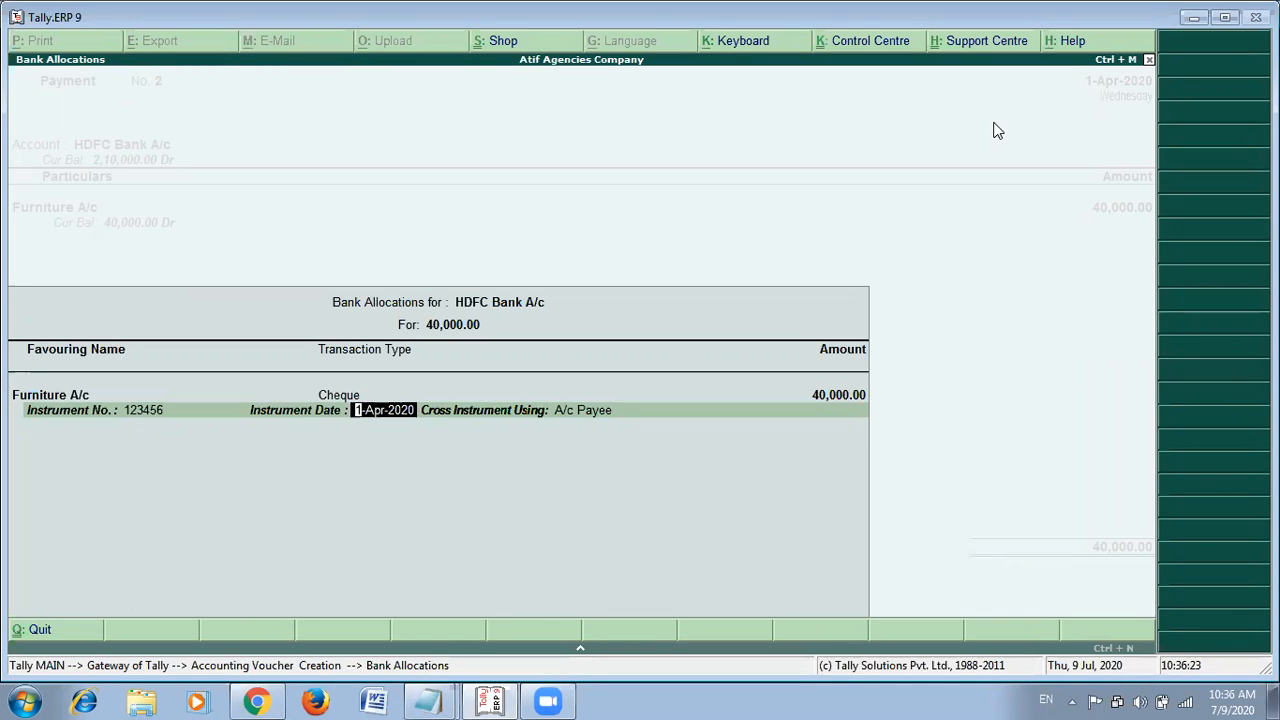
pyautogui.press('Return')
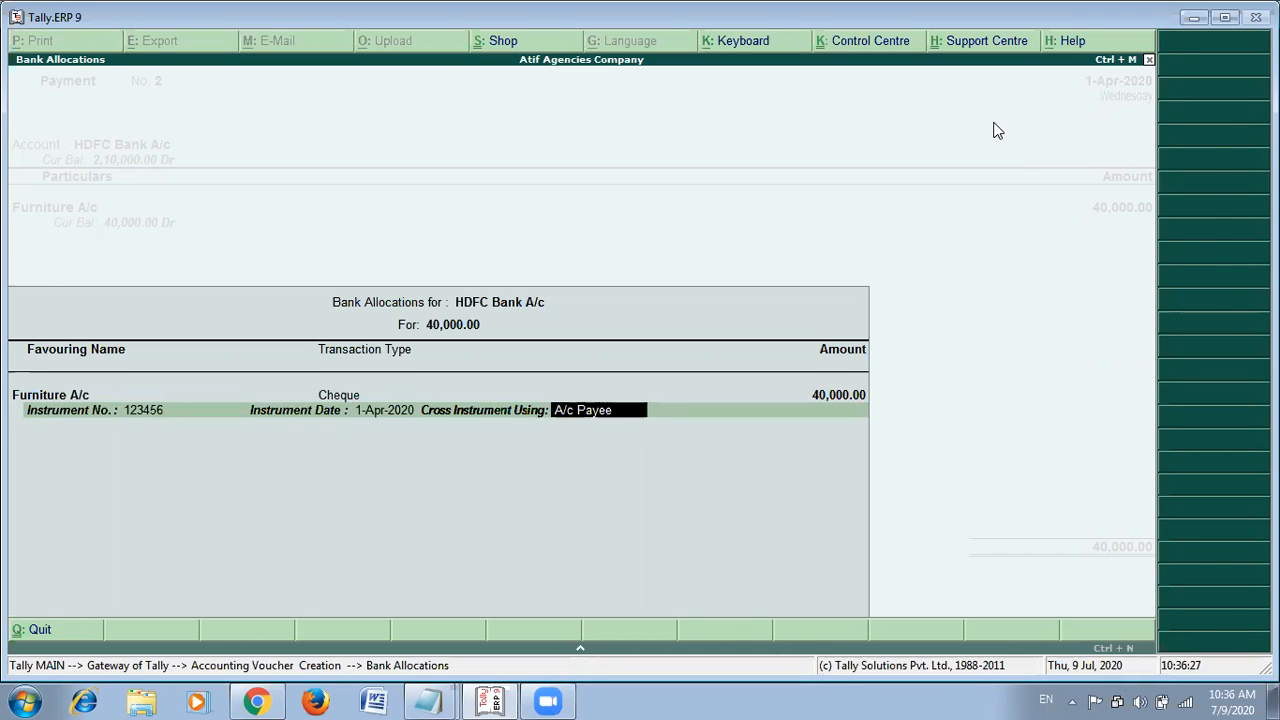
pyautogui.press('Return')
# Copy "Being Machinery Purchase" from the Notepad notes into the narration of the Tally payment voucher.
pyautogui.hotkey('alt', 'Tab')
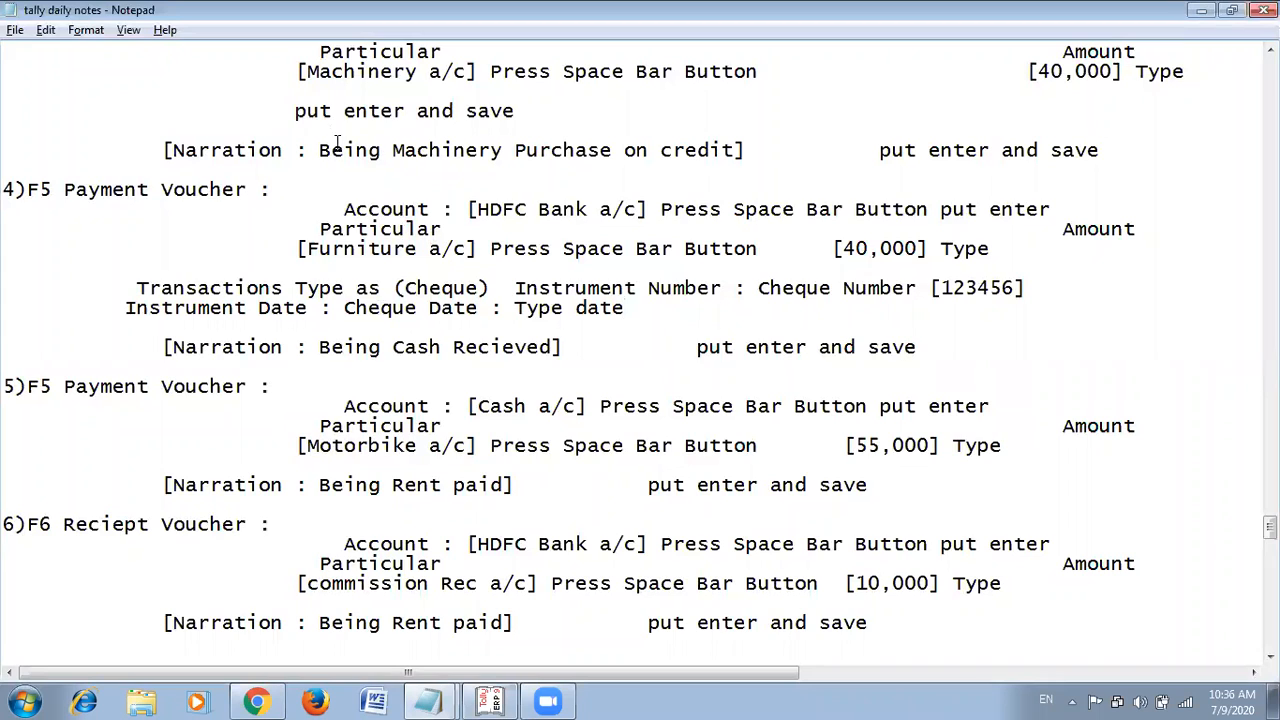
pyautogui.moveTo(319, 150); pyautogui.dragTo(611, 148)
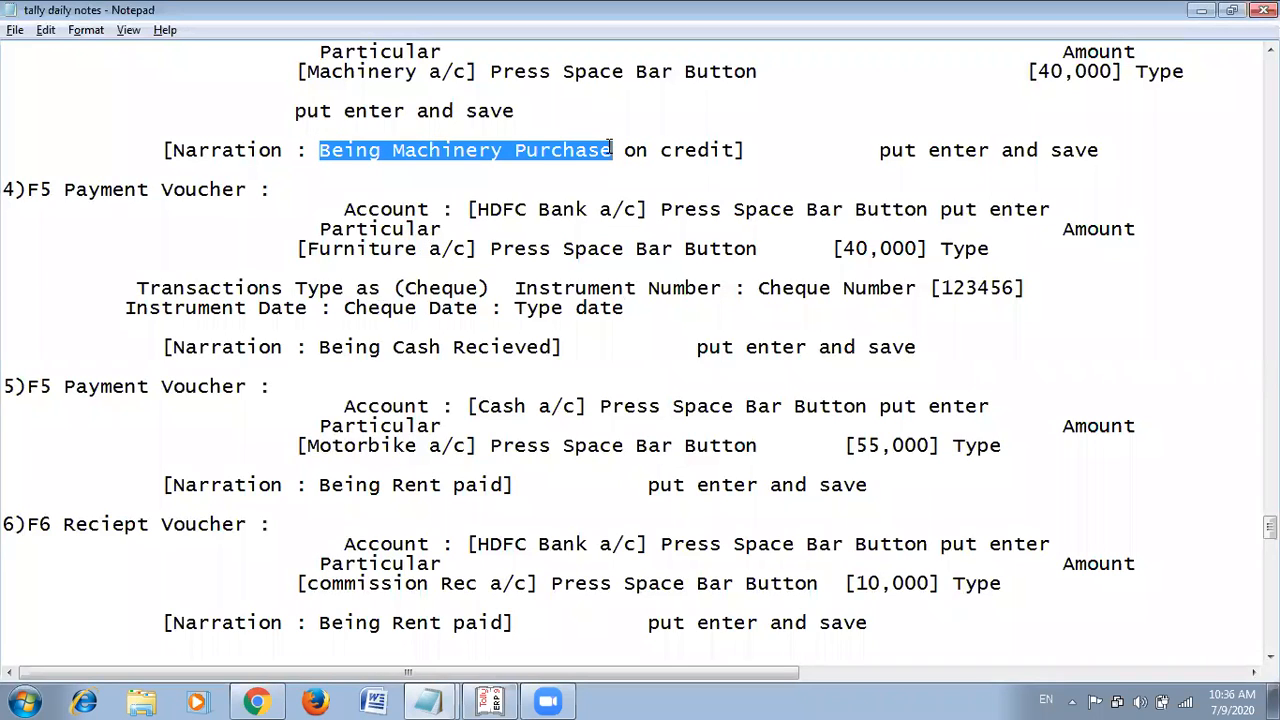
pyautogui.hotkey('alt', 'Tab')
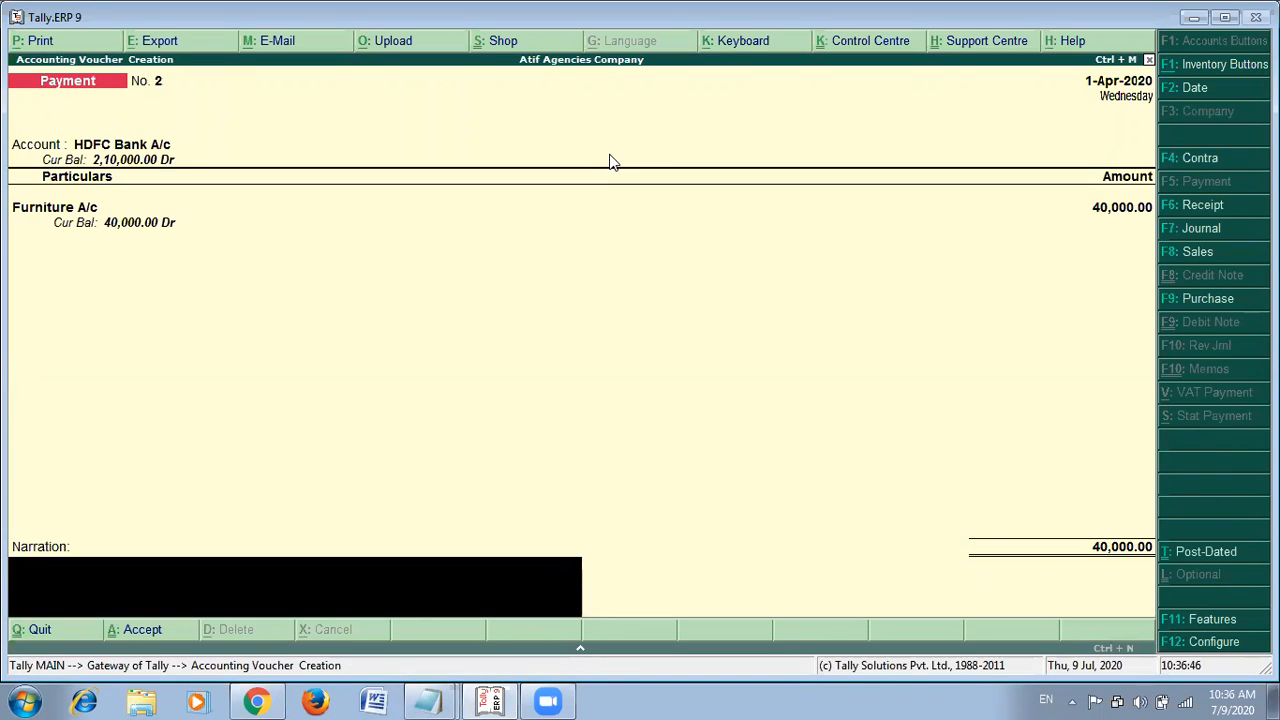
pyautogui.hotkey('ctrl', 'alt', 'v')
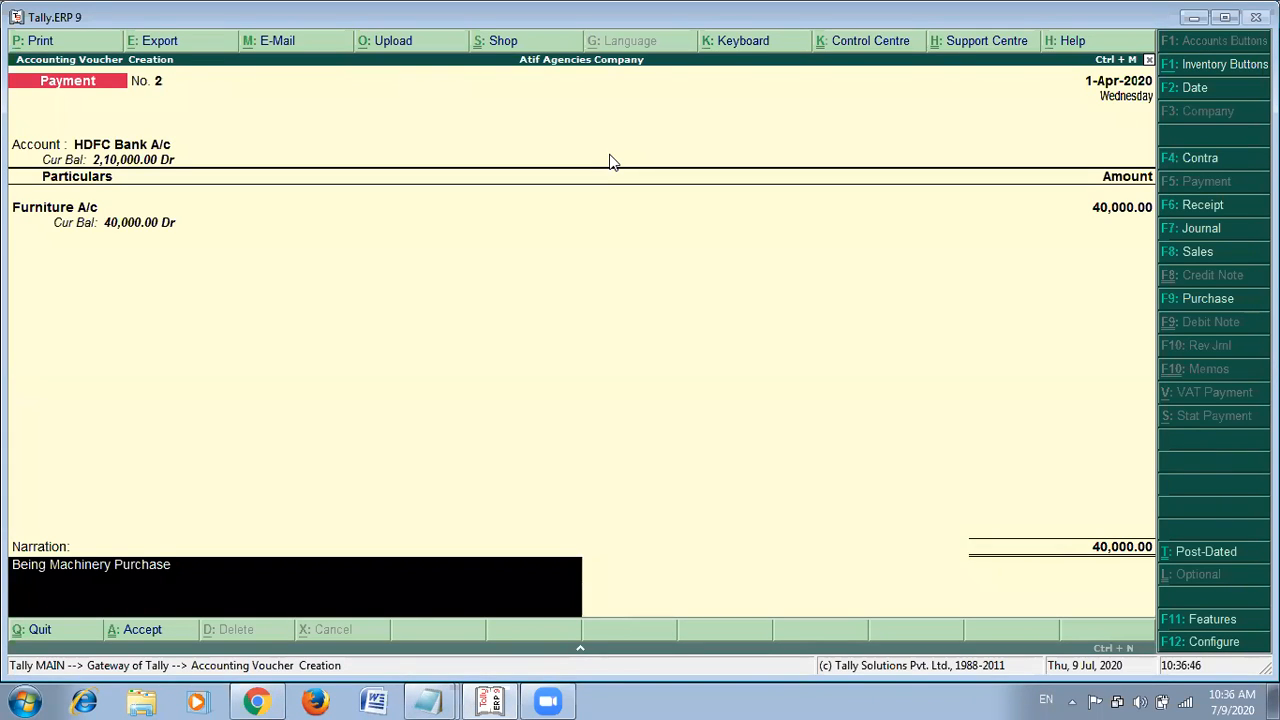
# Change the narration to "Being Furniture Purchase" and save the payment voucher.
pyautogui.press('BackSpace')
pyautogui.press('BackSpace')
pyautogui.press('BackSpace')
pyautogui.press('BackSpace')
pyautogui.press('BackSpace')
pyautogui.press('BackSpace')
pyautogui.press('BackSpace')
pyautogui.press('BackSpace')
pyautogui.press('BackSpace')
pyautogui.press('BackSpace')
pyautogui.press('BackSpace')
pyautogui.press('BackSpace')
pyautogui.press('BackSpace')
pyautogui.press('BackSpace')
pyautogui.press('BackSpace')
pyautogui.press('BackSpace')
pyautogui.press('BackSpace')
pyautogui.press('BackSpace')
pyautogui.write('F')
pyautogui.write('ur')
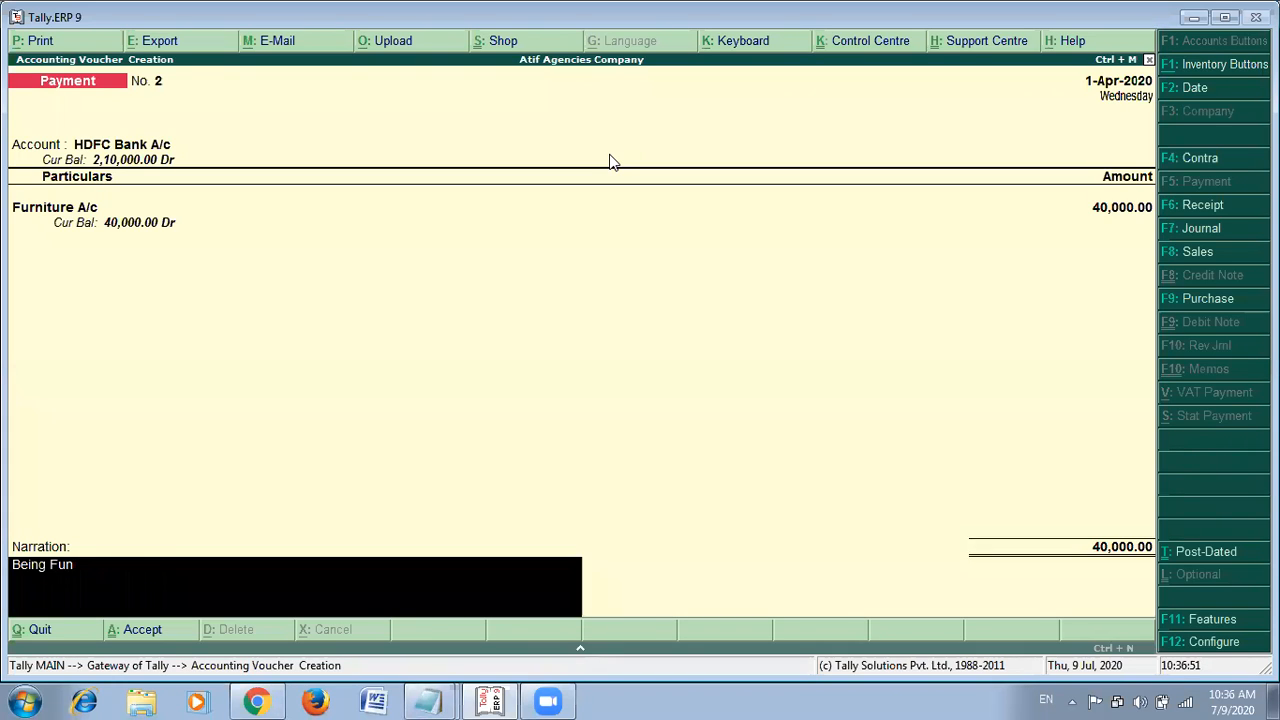
pyautogui.press('BackSpace')
pyautogui.write('rniture Purchase')
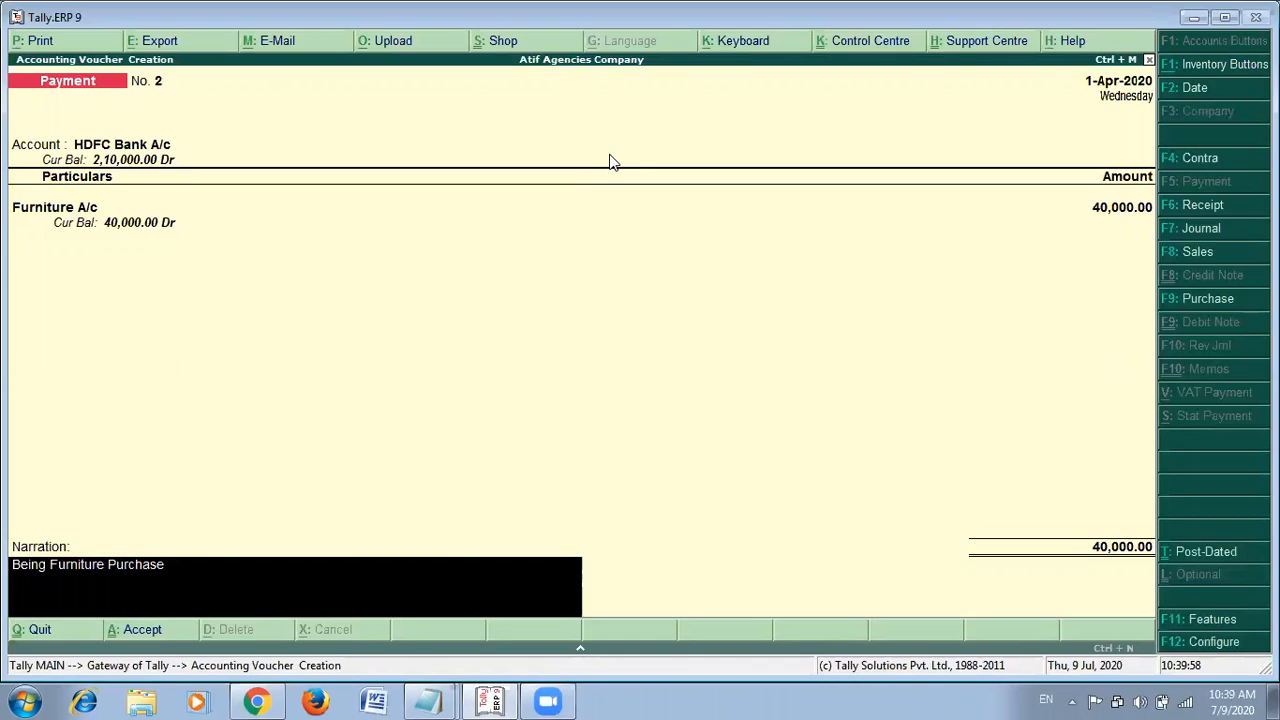
pyautogui.press('Return')
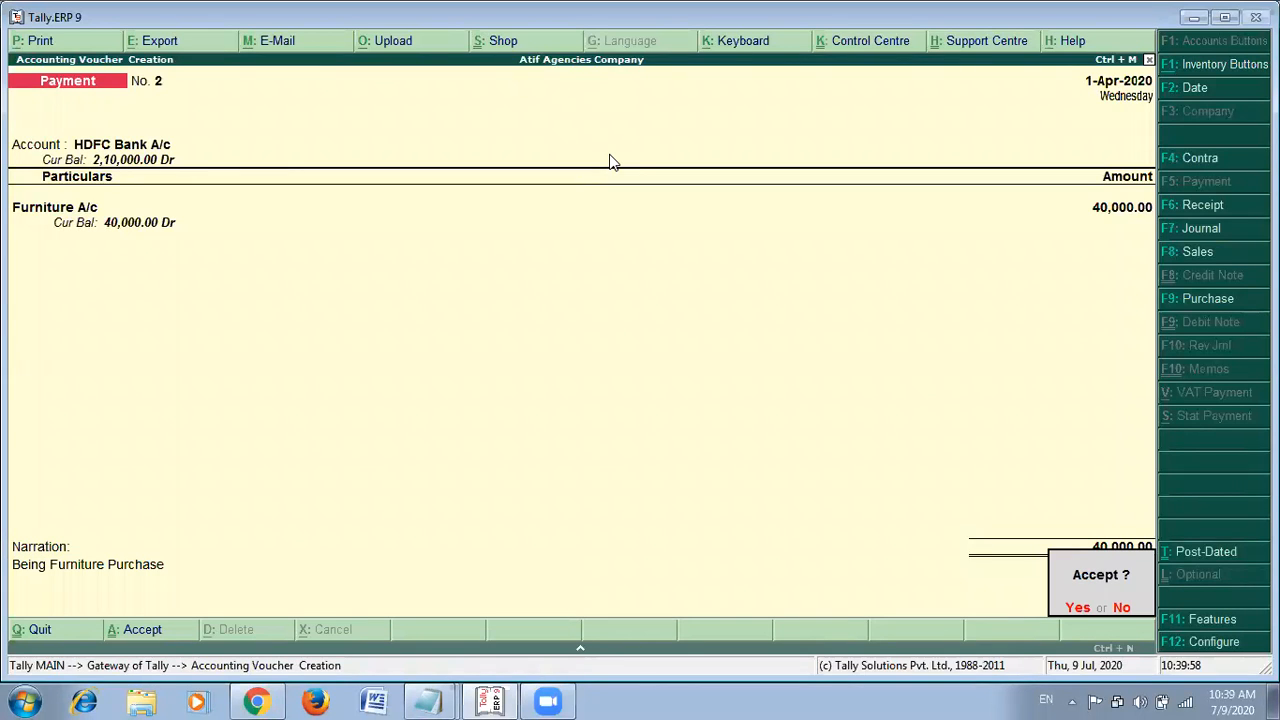
pyautogui.press('y')
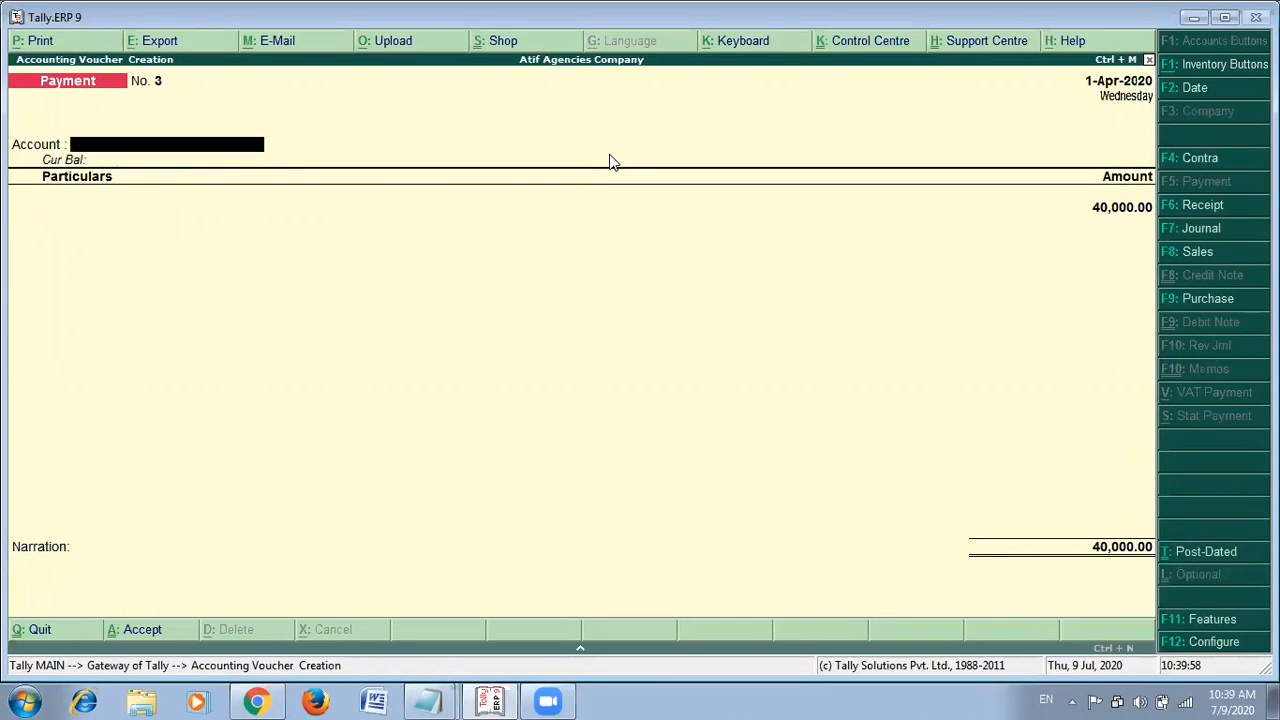
# Consult the voucher 5 entry in the Notepad notes and set Cash as the account of the new Tally payment voucher.
pyautogui.hotkey('alt', 'Tab')
pyautogui.press('Tab')
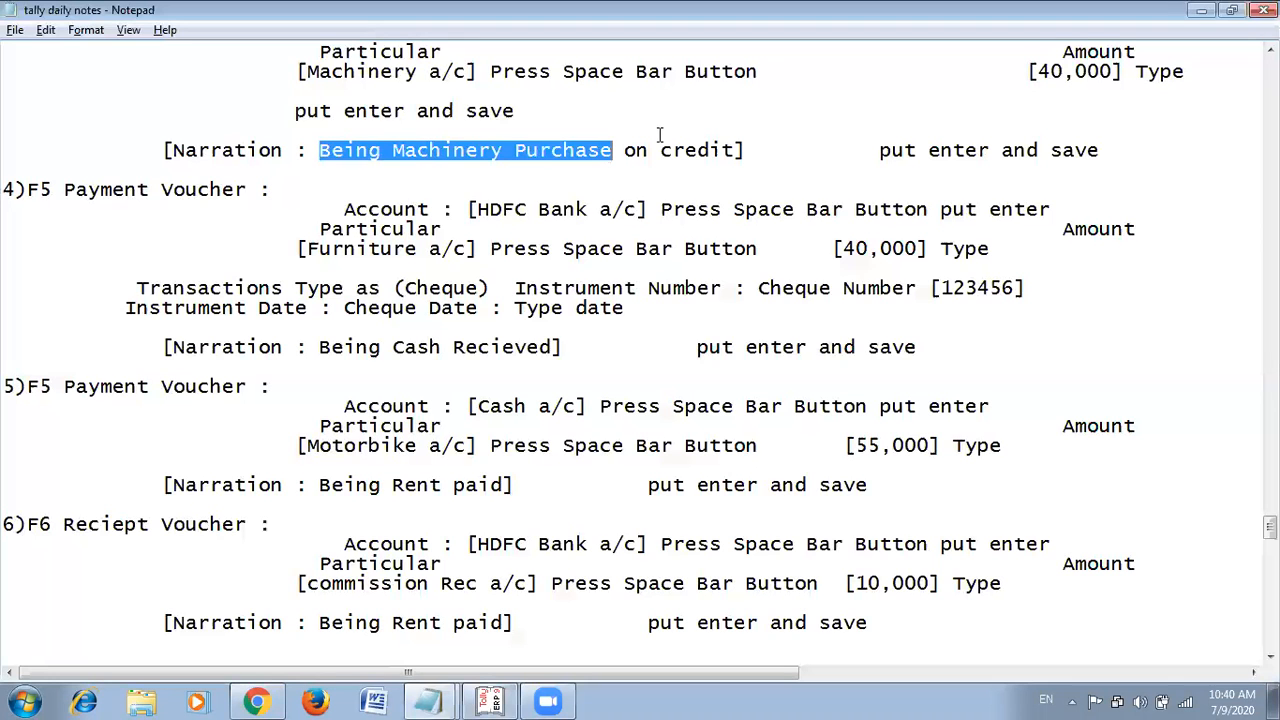
pyautogui.click(206, 245)
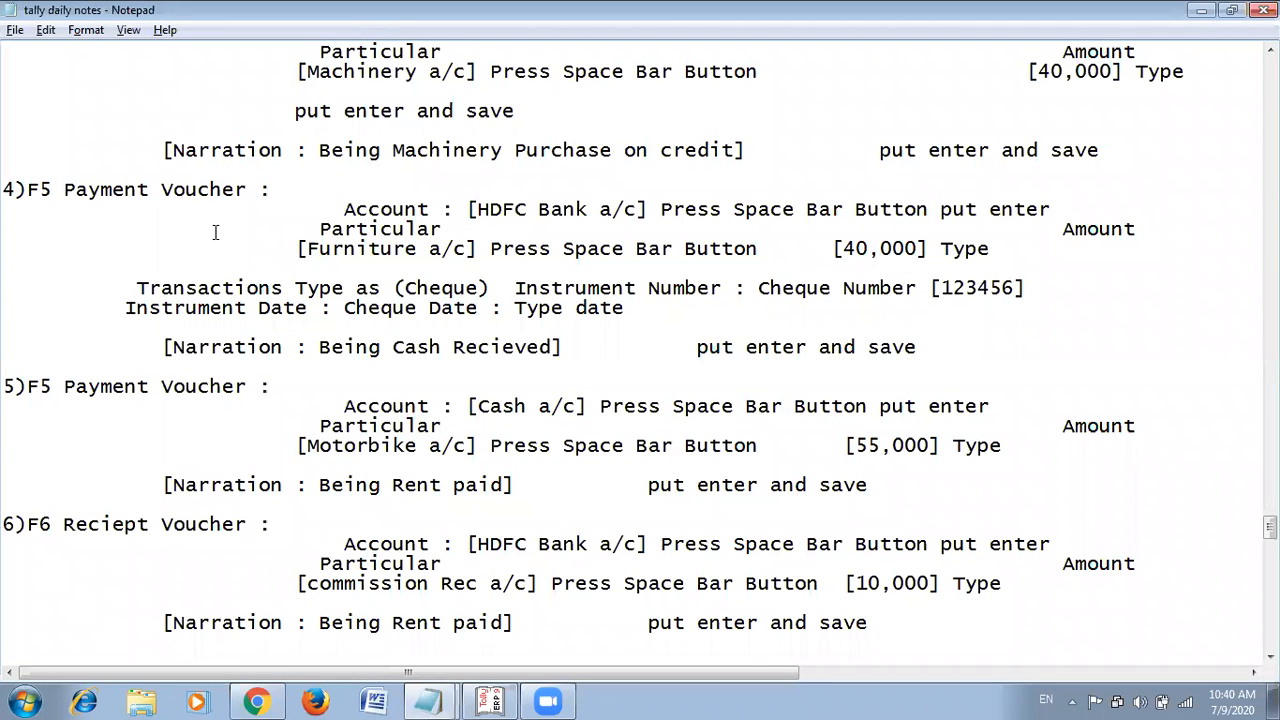
pyautogui.scroll(-1, 300, 237)
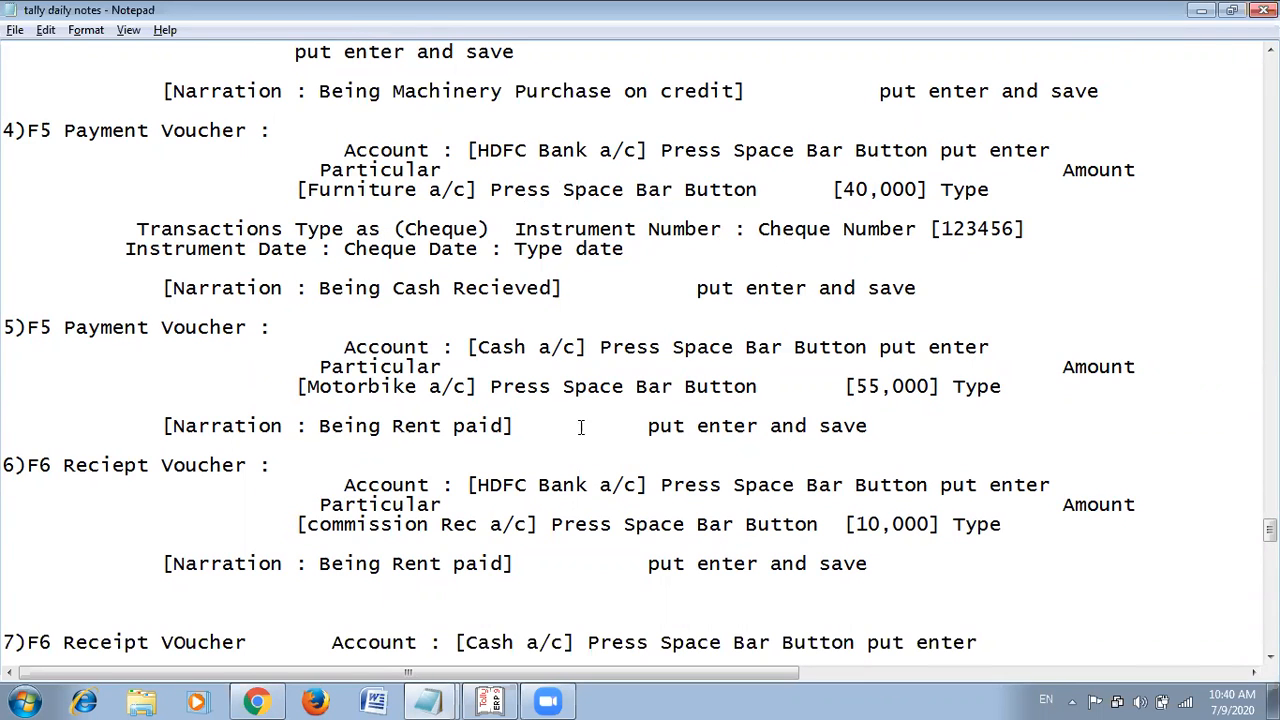
pyautogui.scroll(-3, 446, 315)
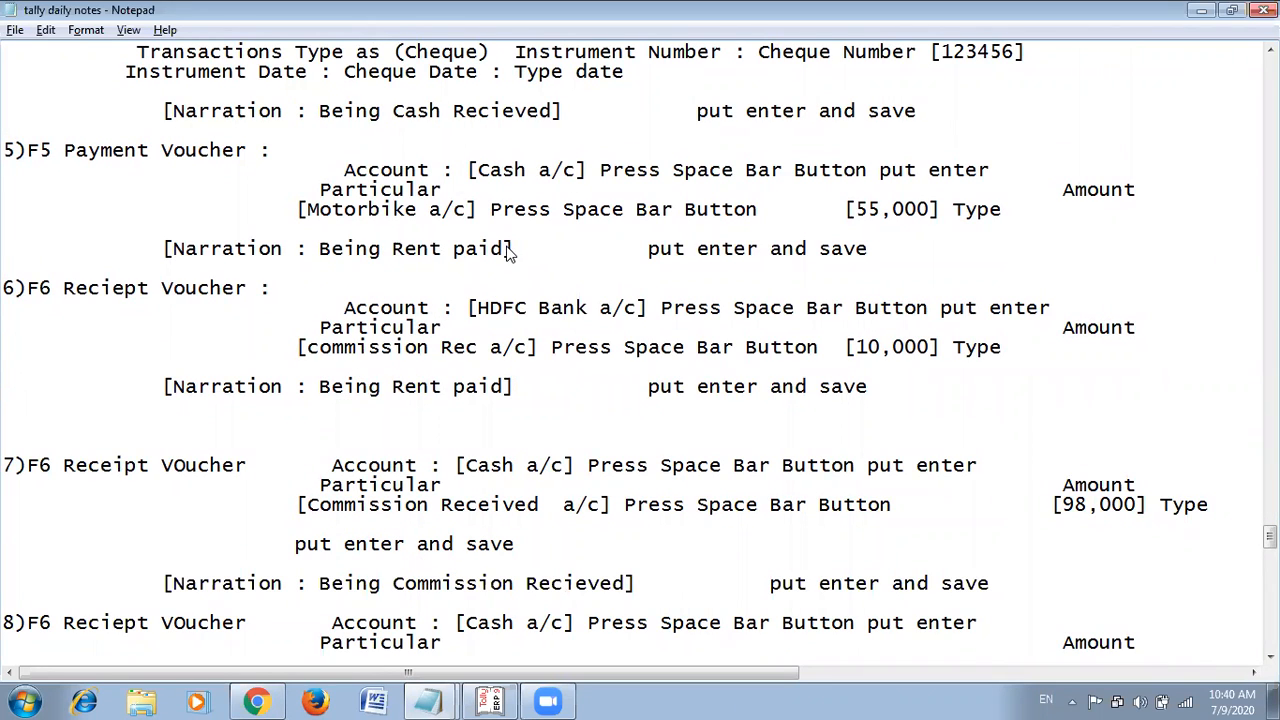
pyautogui.hotkey('alt', 'Tab')
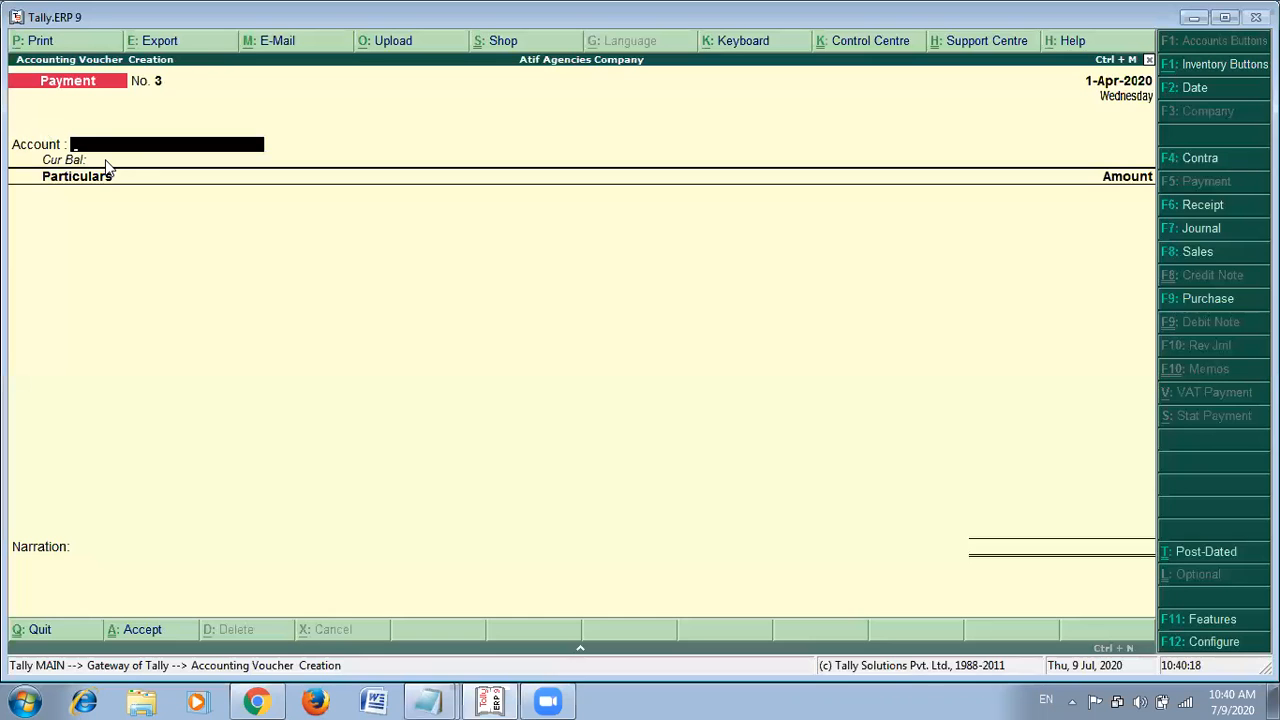
pyautogui.click(106, 162)
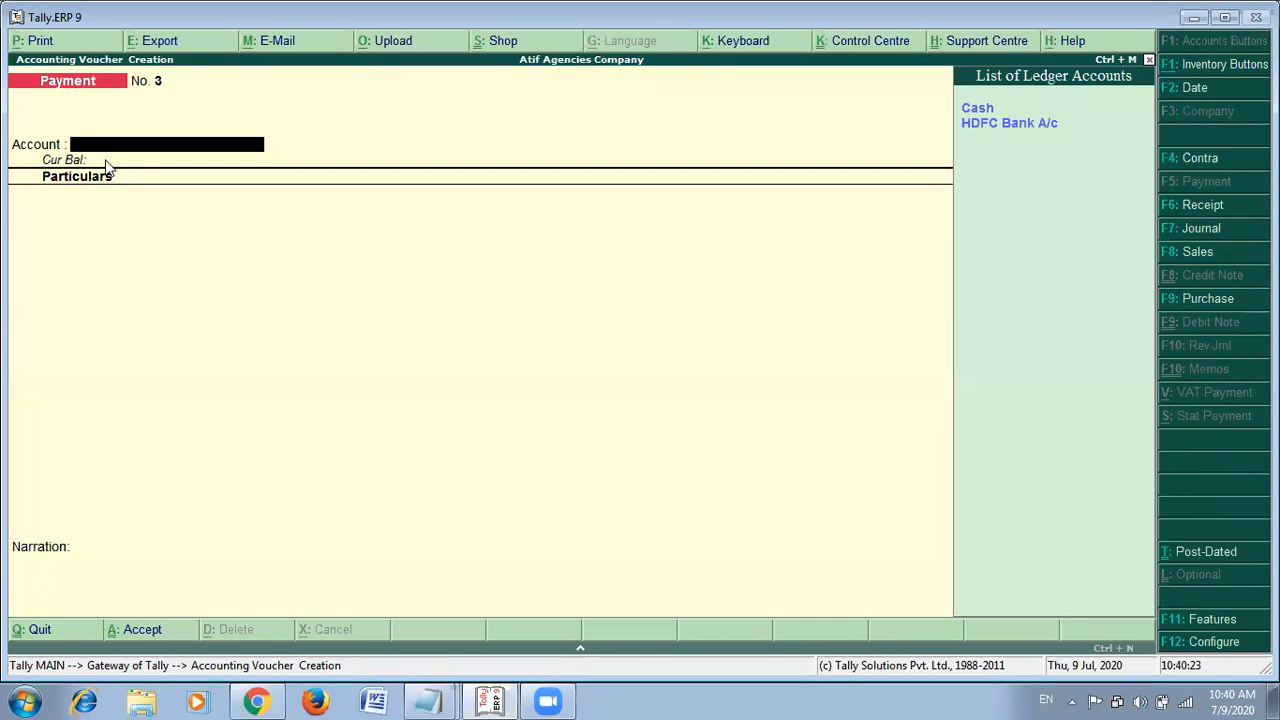
pyautogui.hotkey('alt', 'Tab')
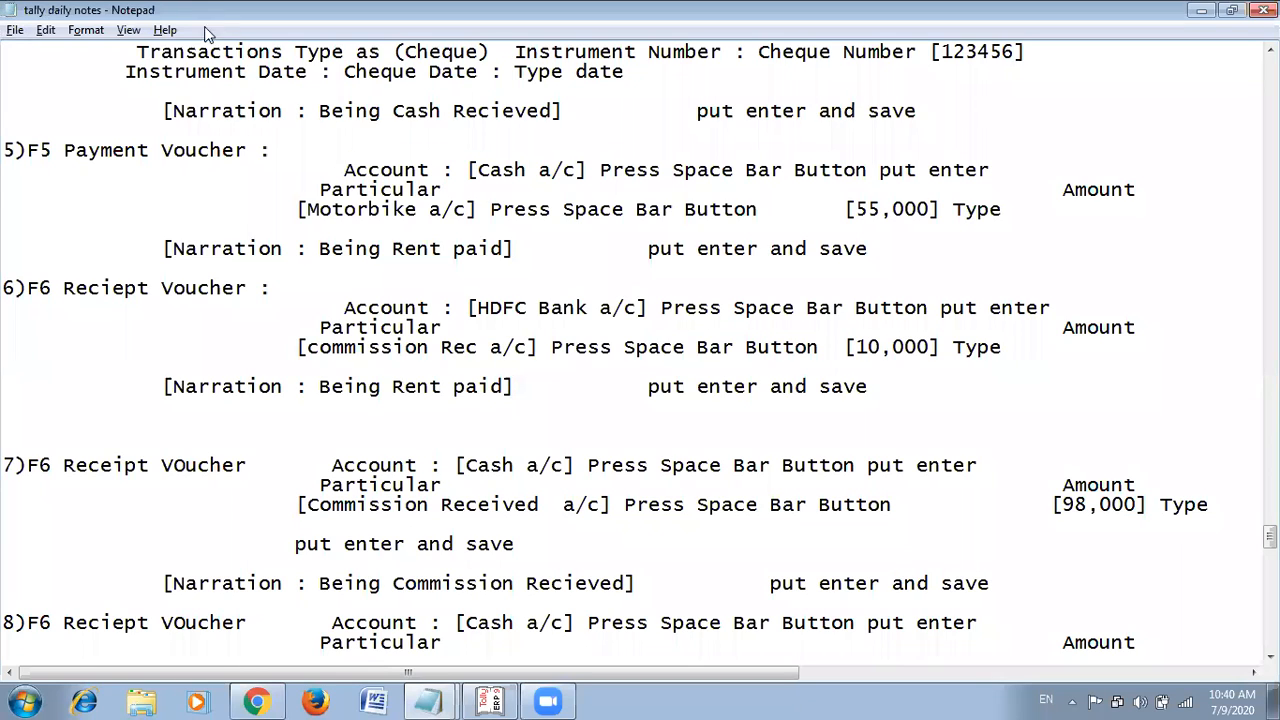
pyautogui.moveTo(478, 170); pyautogui.dragTo(573, 175)
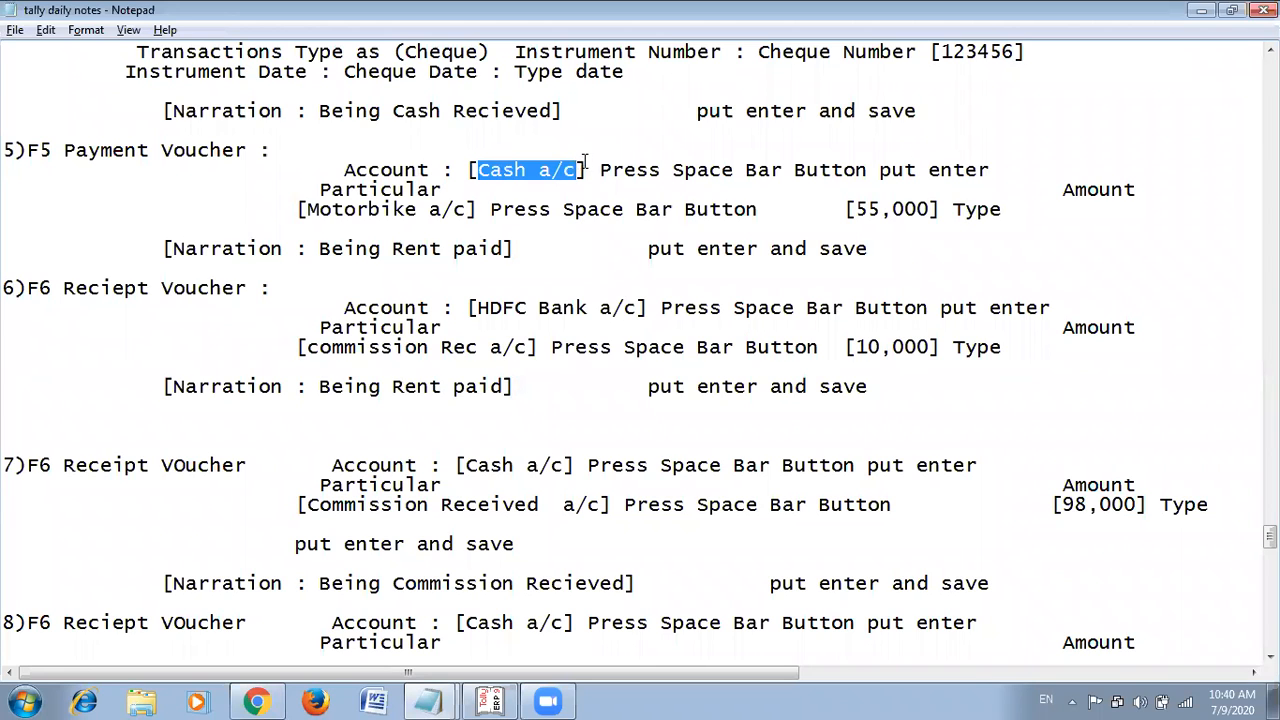
pyautogui.hotkey('alt', 'Tab')
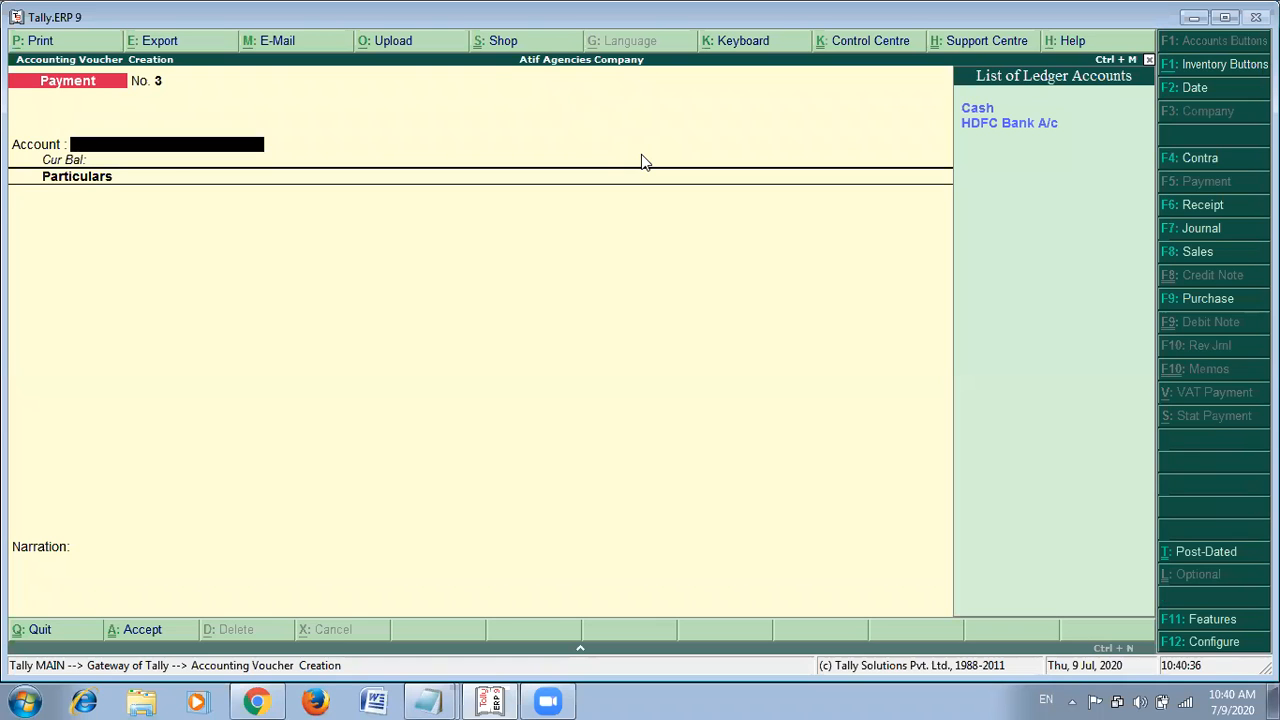
pyautogui.press('Return')
# Enter Motorbike A/c as the particular of the cash payment voucher with an amount of 55,000.
pyautogui.hotkey('alt', 'Tab')
pyautogui.hotkey('alt', 'Tab')
pyautogui.hotkey('alt', 'Tab')
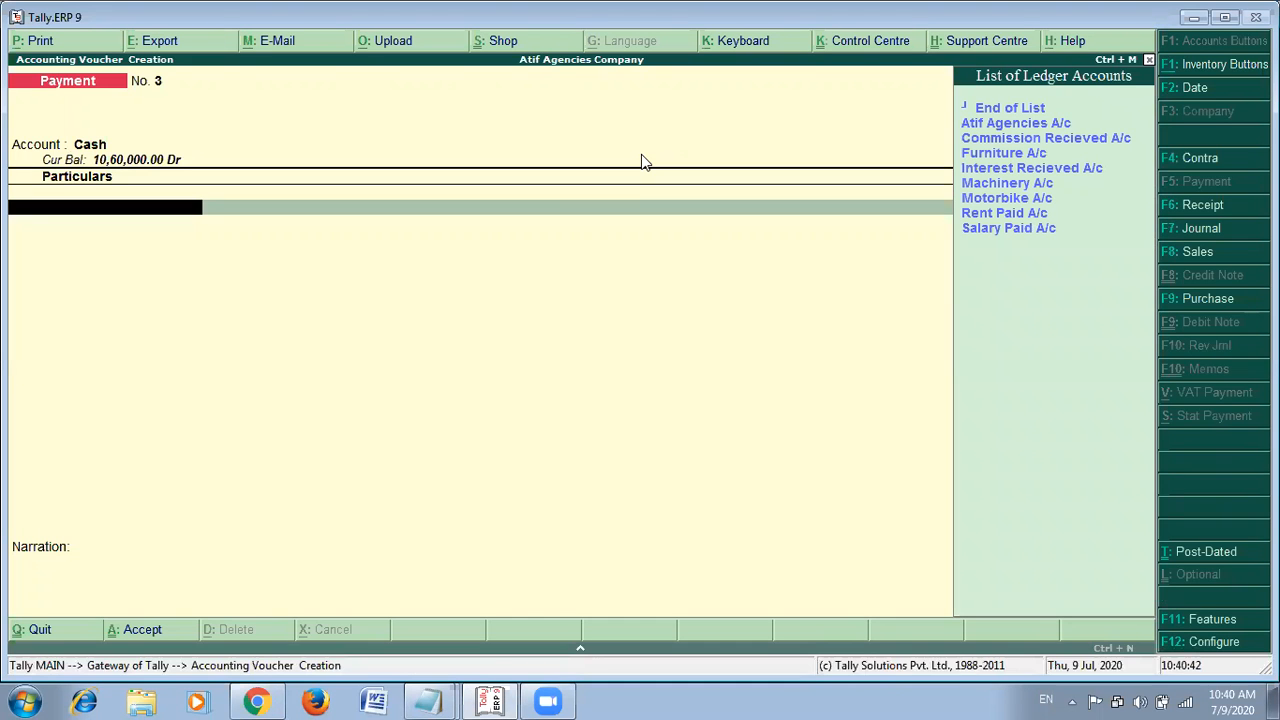
pyautogui.press('Down')
pyautogui.press('Down')
pyautogui.press('Down')
pyautogui.press('Down')
pyautogui.press('Down')
pyautogui.press('Down')
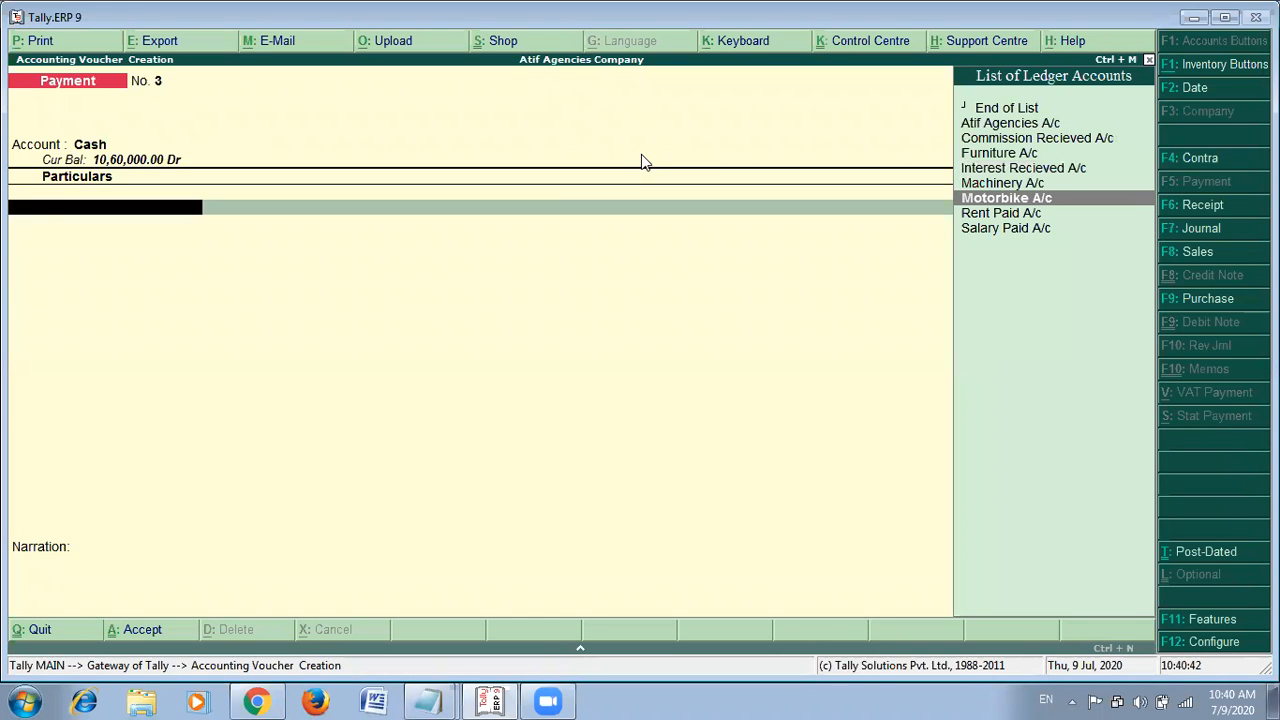
pyautogui.press('Return')
pyautogui.hotkey('alt', 'Tab')
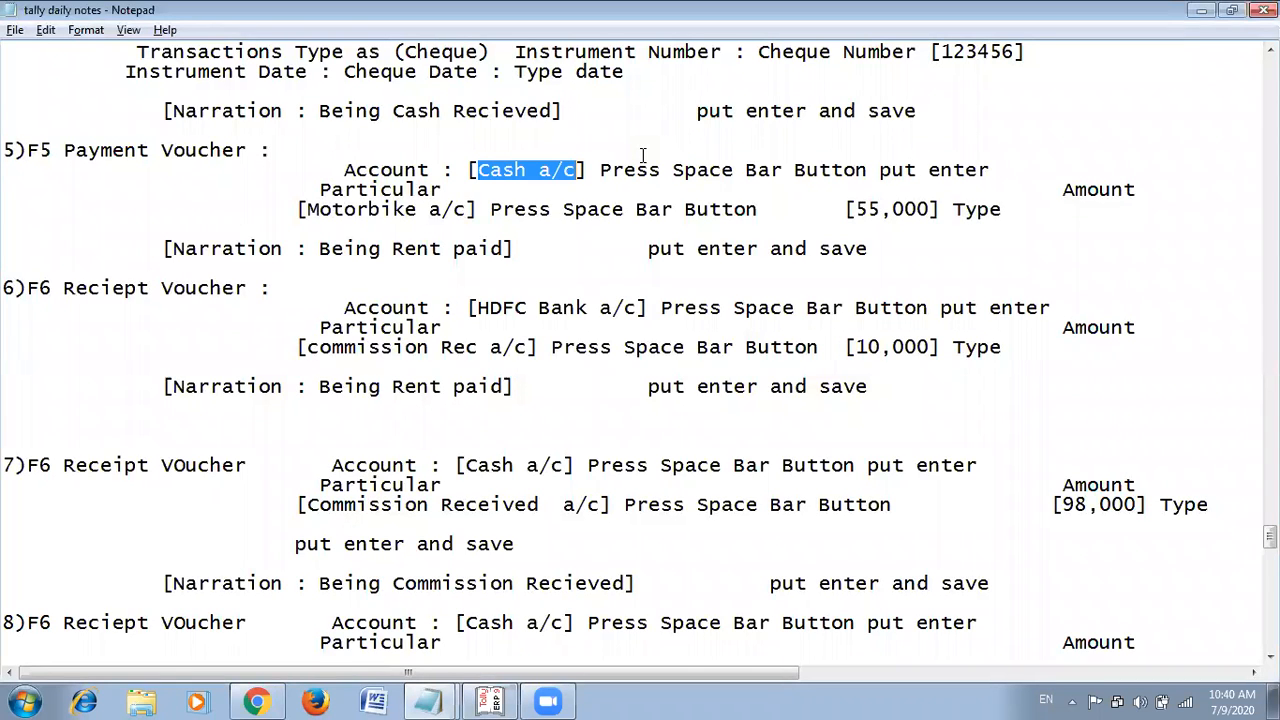
pyautogui.hotkey('alt', 'Tab')
pyautogui.write('55000')
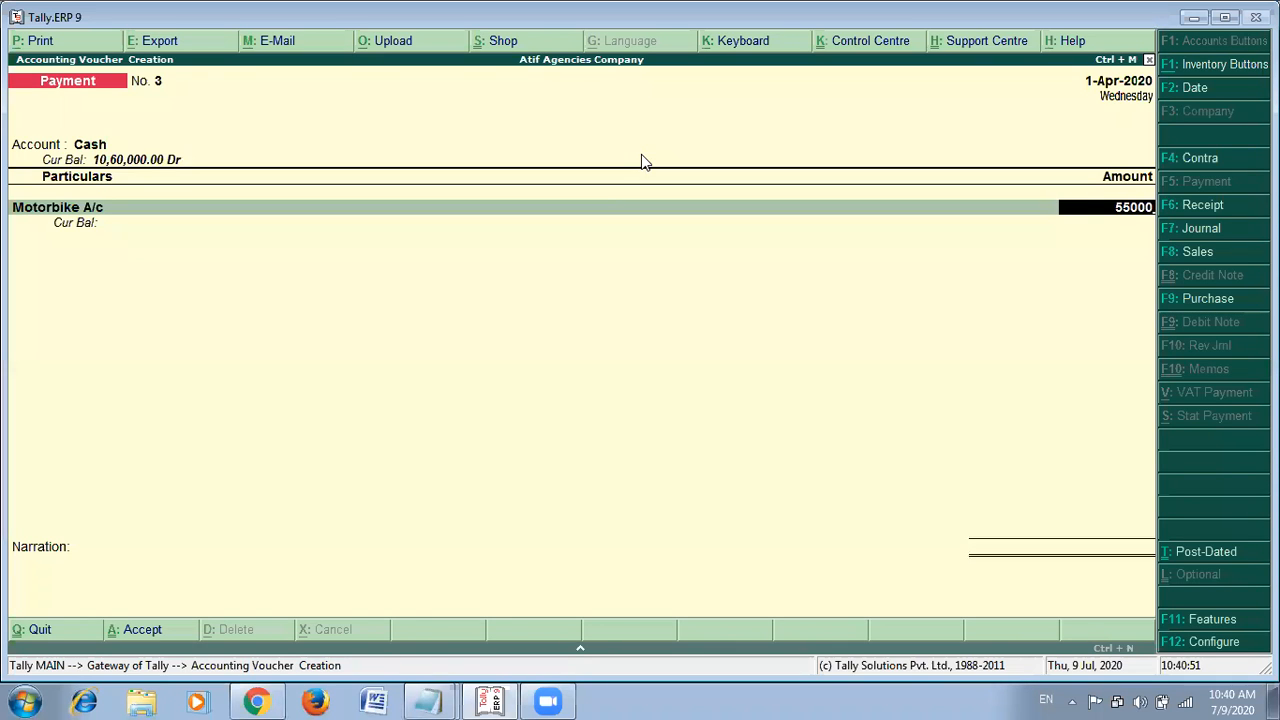
pyautogui.press('Return')
pyautogui.press('Return')
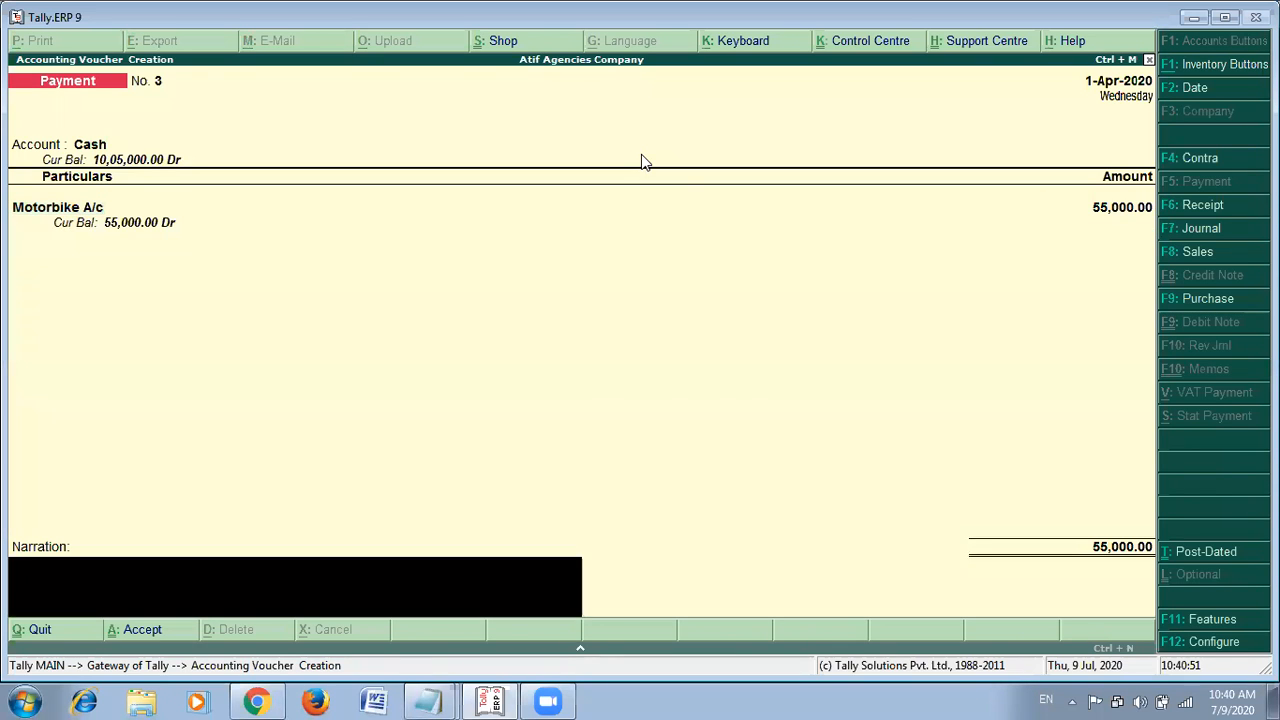
pyautogui.hotkey('alt', 'Tab')
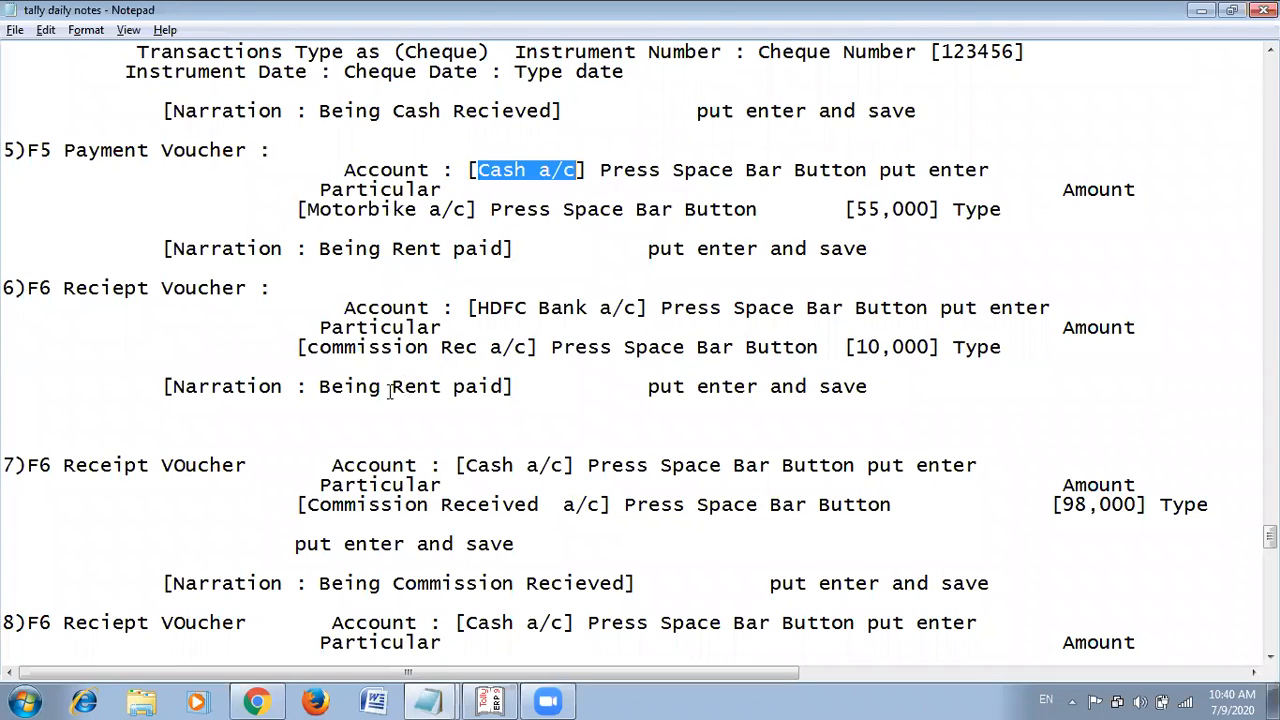
pyautogui.moveTo(332, 249); pyautogui.dragTo(505, 252)
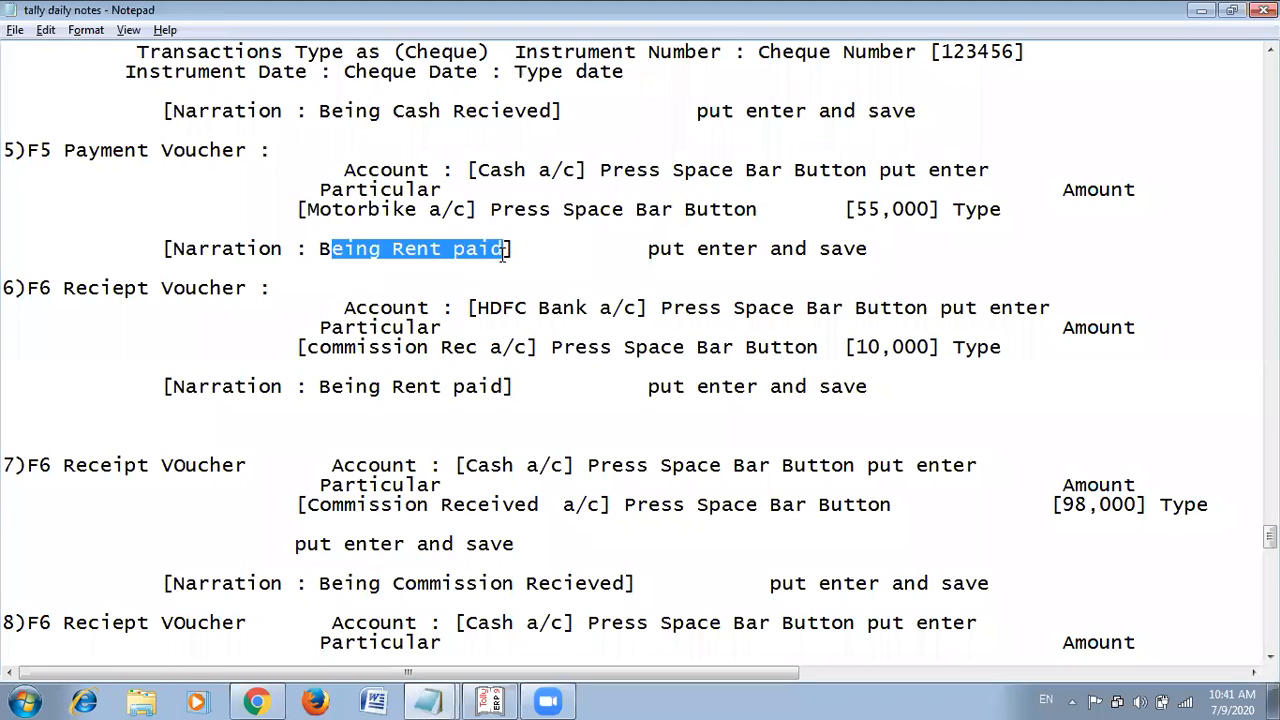
pyautogui.hotkey('alt', 'Tab')
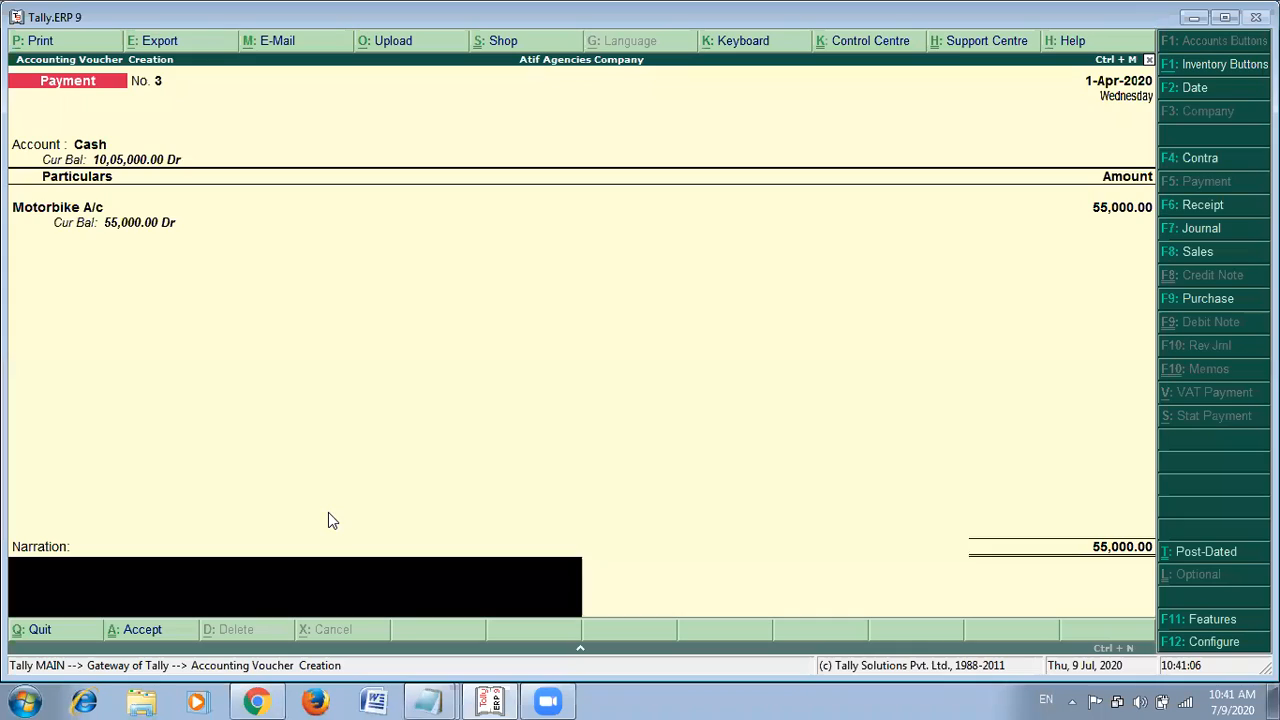
pyautogui.hotkey('ctrl', 'alt', 'v')
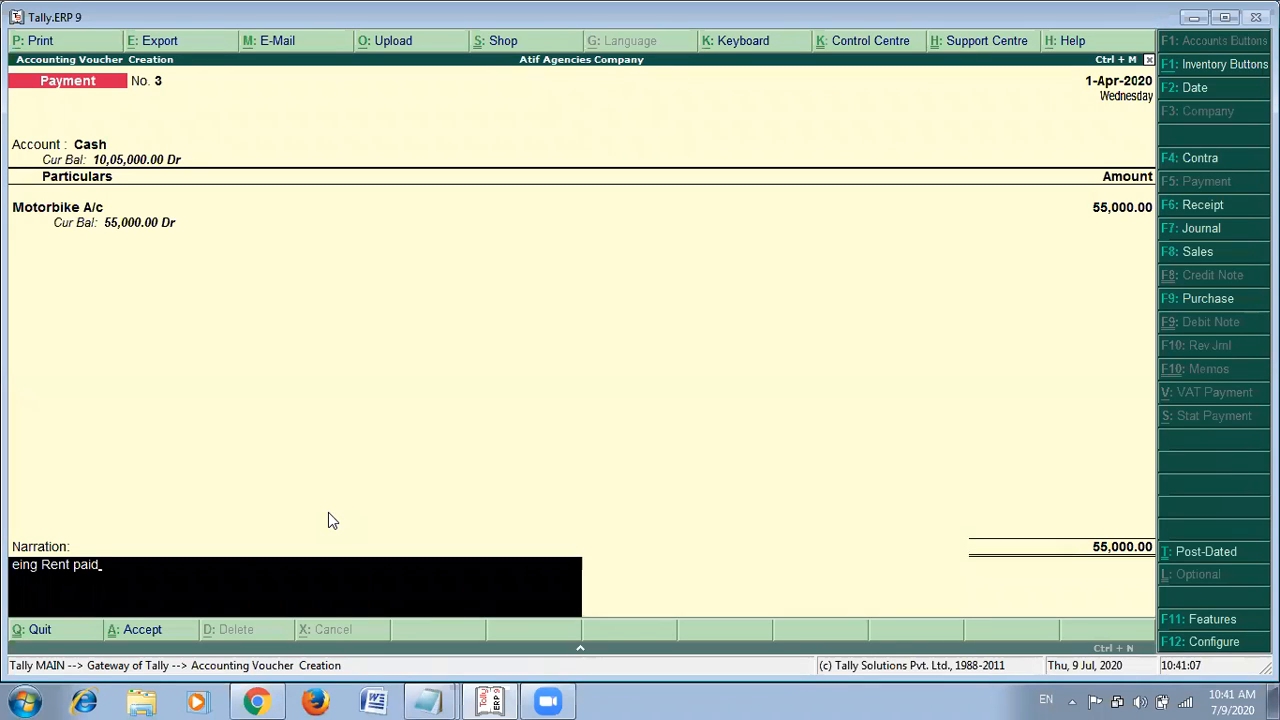
pyautogui.write('Be')
pyautogui.press('BackSpace')
pyautogui.press('BackSpace')
pyautogui.press('BackSpace')
pyautogui.press('BackSpace')
pyautogui.press('BackSpace')
pyautogui.press('BackSpace')
pyautogui.press('BackSpace')
pyautogui.press('BackSpace')
pyautogui.press('BackSpace')
pyautogui.press('BackSpace')
pyautogui.press('BackSpace')
pyautogui.press('BackSpace')
pyautogui.press('BackSpace')
pyautogui.press('BackSpace')
pyautogui.press('BackSpace')
pyautogui.press('BackSpace')
pyautogui.press('BackSpace')
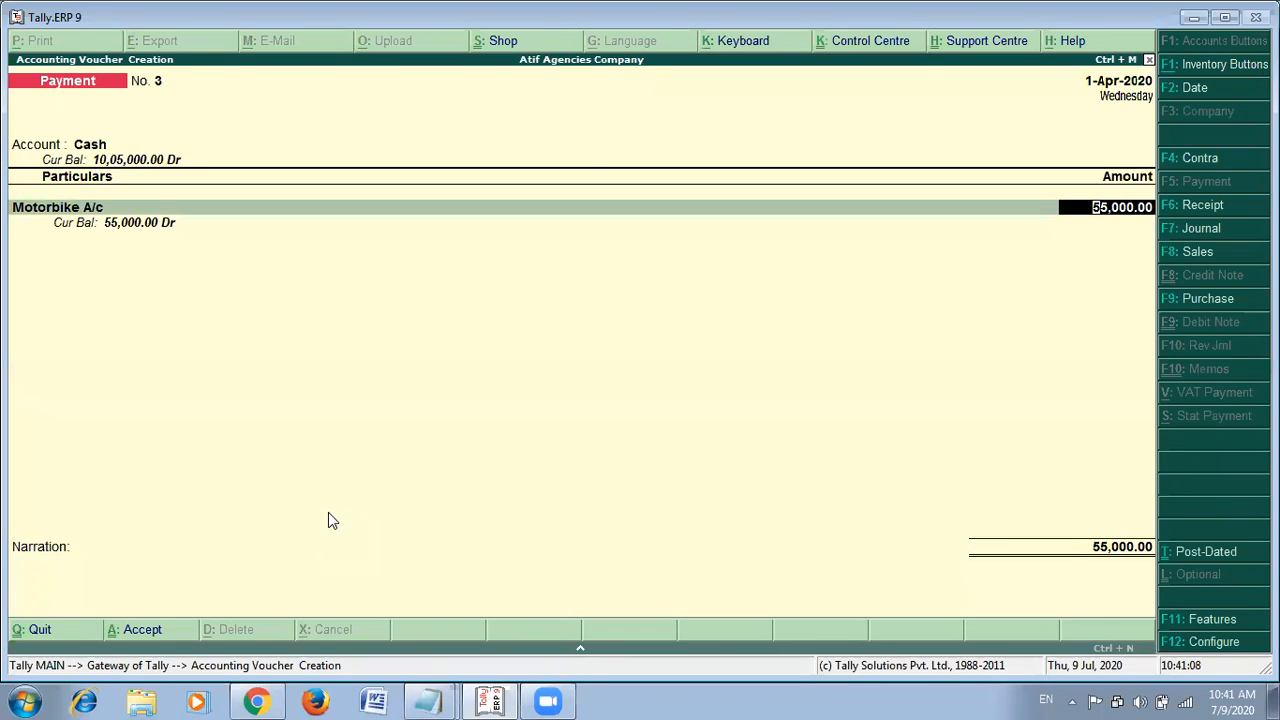
pyautogui.press('Return')
pyautogui.press('Return')
pyautogui.write('Ca')
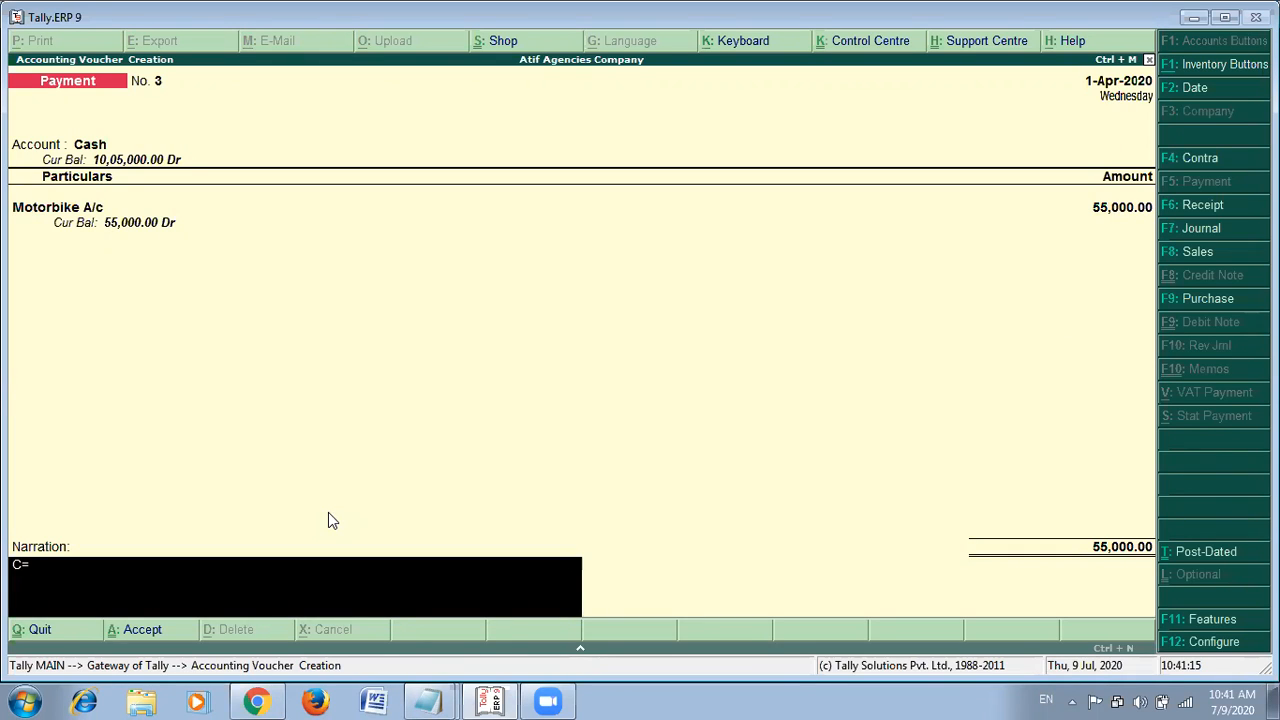
pyautogui.press('BackSpace')
pyautogui.press('BackSpace')
# Write a narration beginning "Being motorbike" in the cash payment voucher.
pyautogui.write('Being N')
pyautogui.press('BackSpace')
pyautogui.write('motor')
pyautogui.write('bike P')
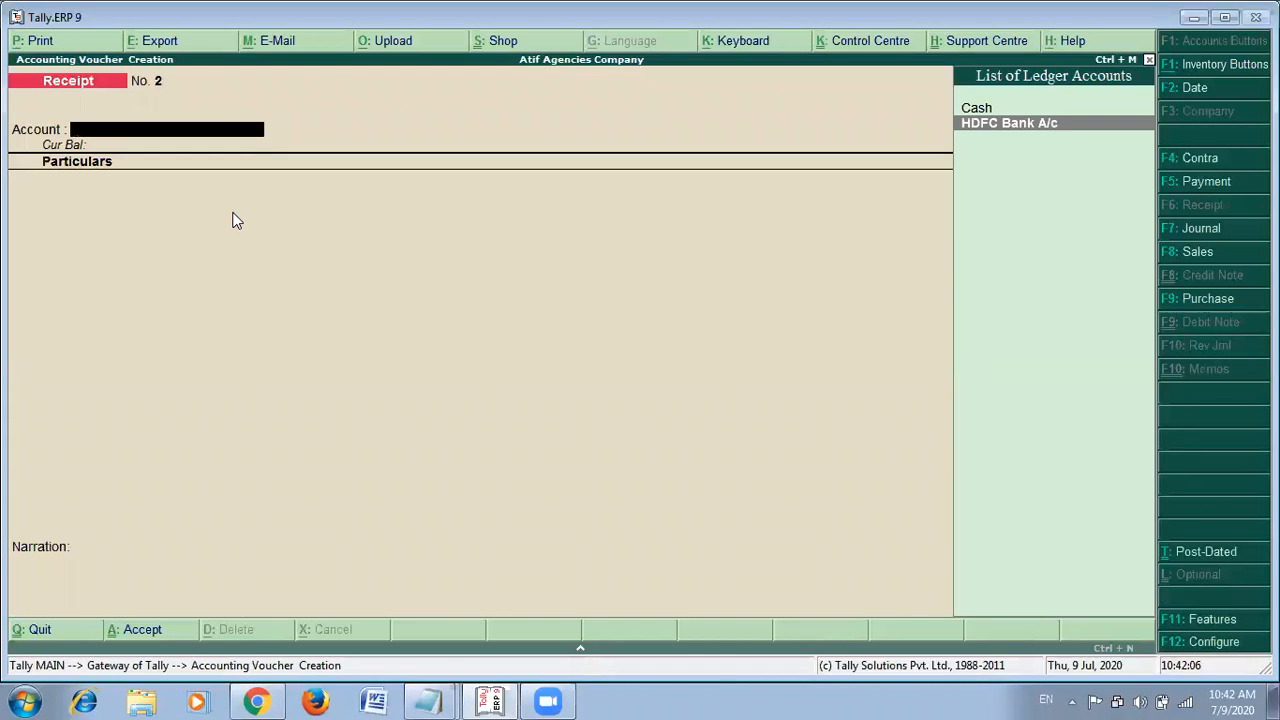
# In the receipt voucher, set HDFC Bank A/c as the account and Commission Recieved A/c as the particular.
pyautogui.press('Up')
pyautogui.press('Down')
pyautogui.hotkey('alt', 'Tab')
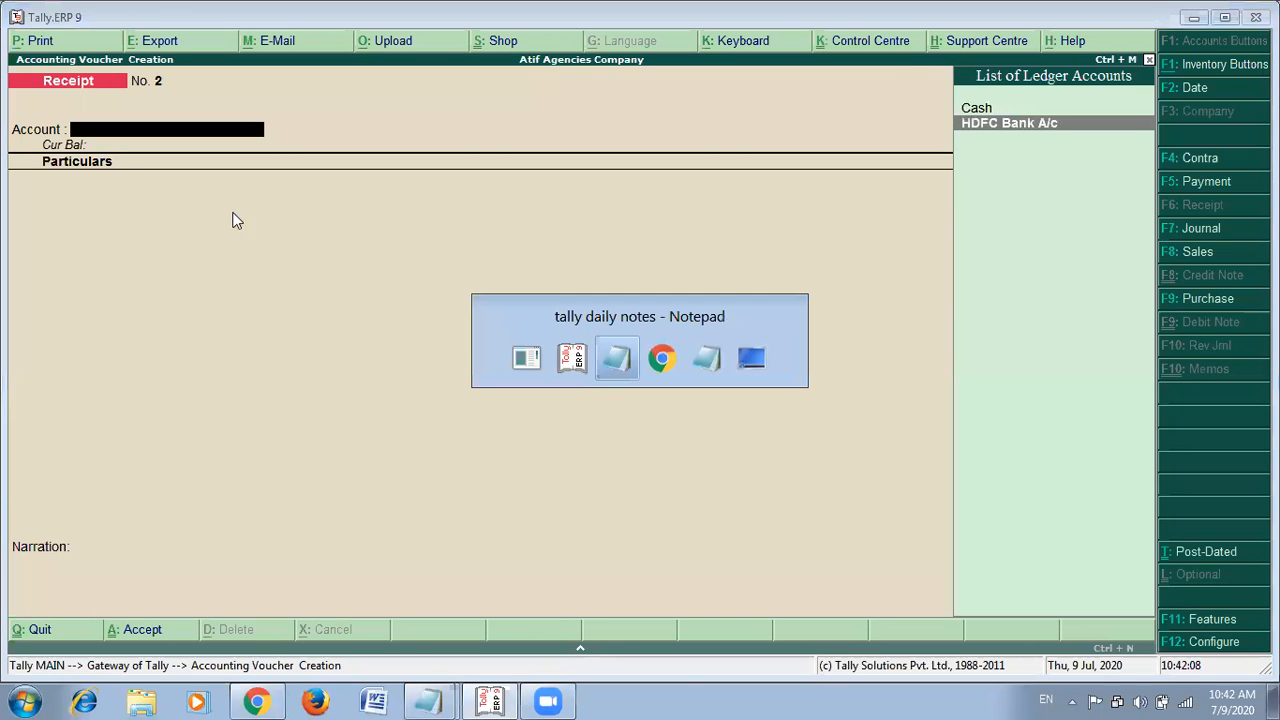
pyautogui.hotkey('alt', 'Tab')
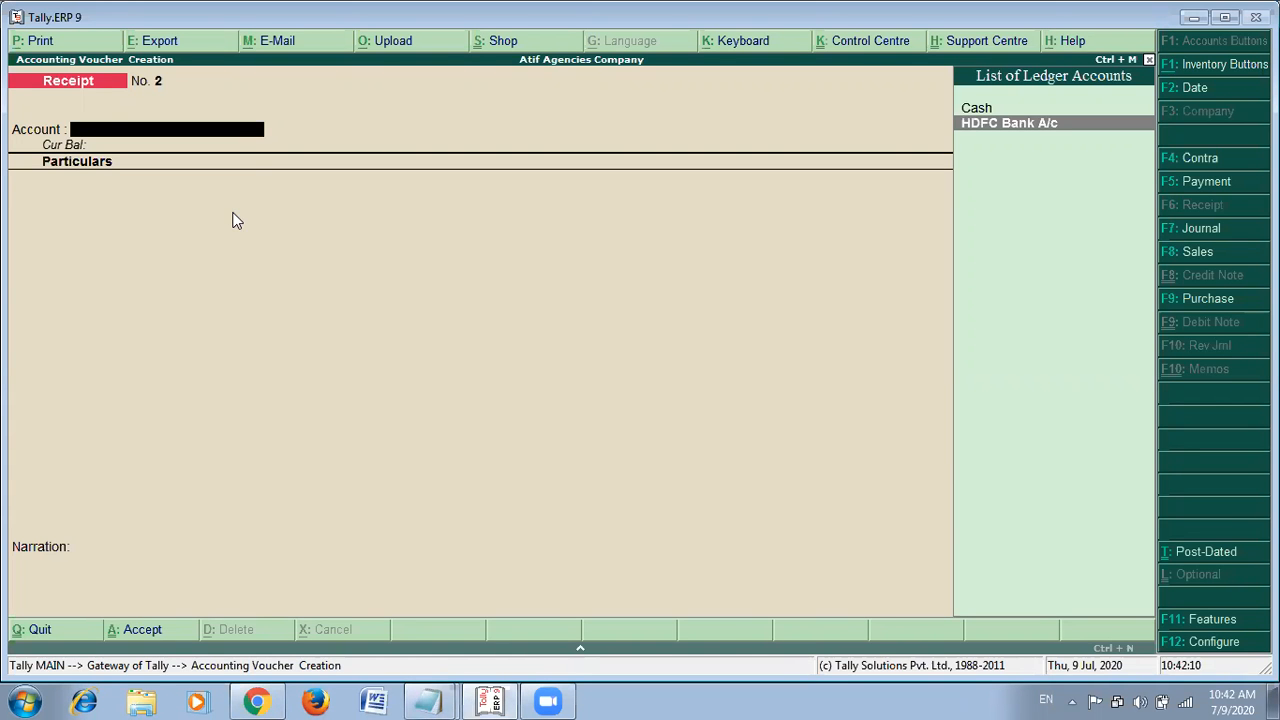
pyautogui.press('Return')
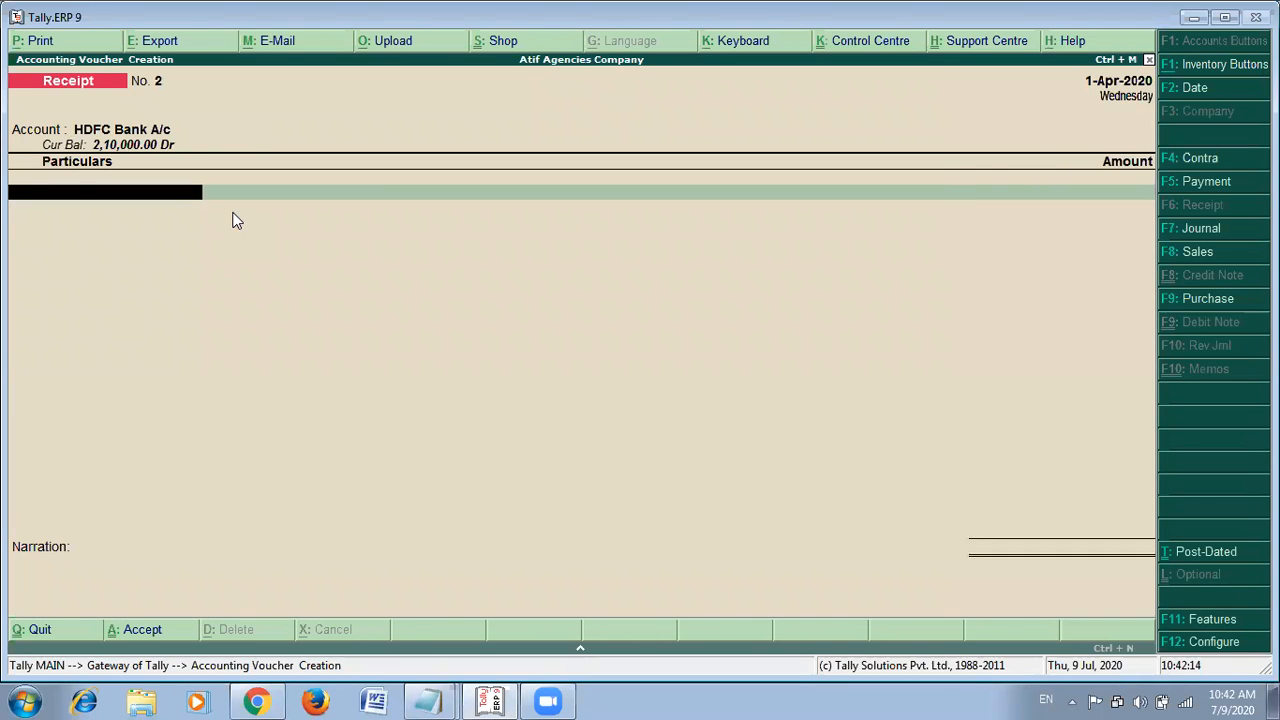
pyautogui.press('Down')
pyautogui.press('Down')
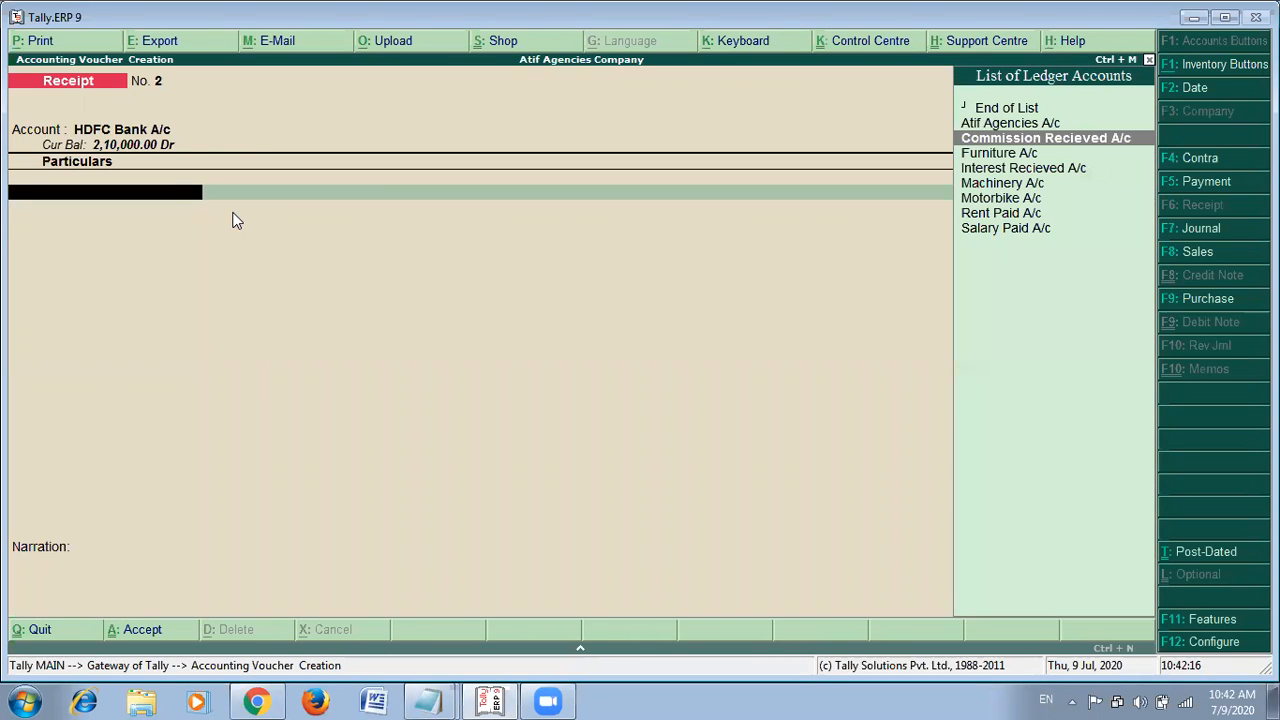
pyautogui.press('Return')
# In the Notepad notes, compare the commission amount in receipt voucher 6 with the transaction list of New Problem 3.
pyautogui.hotkey('alt', 'Tab')
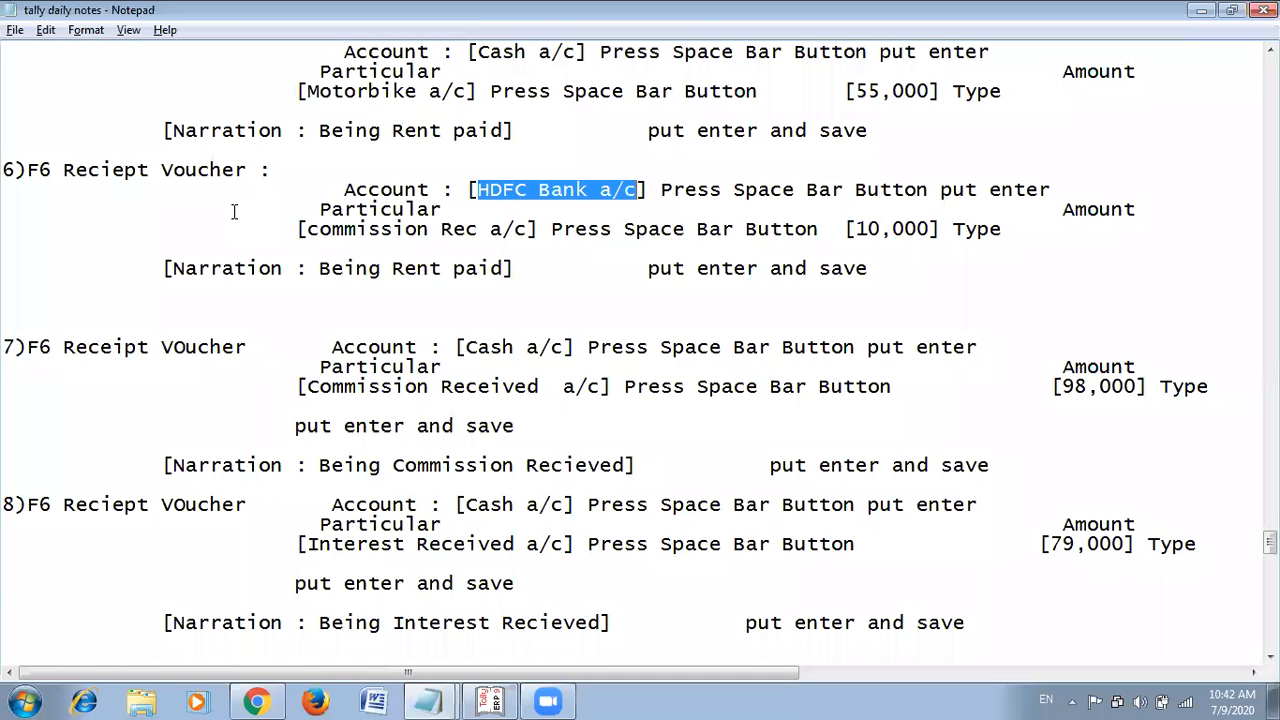
pyautogui.hotkey('alt', 'Tab')
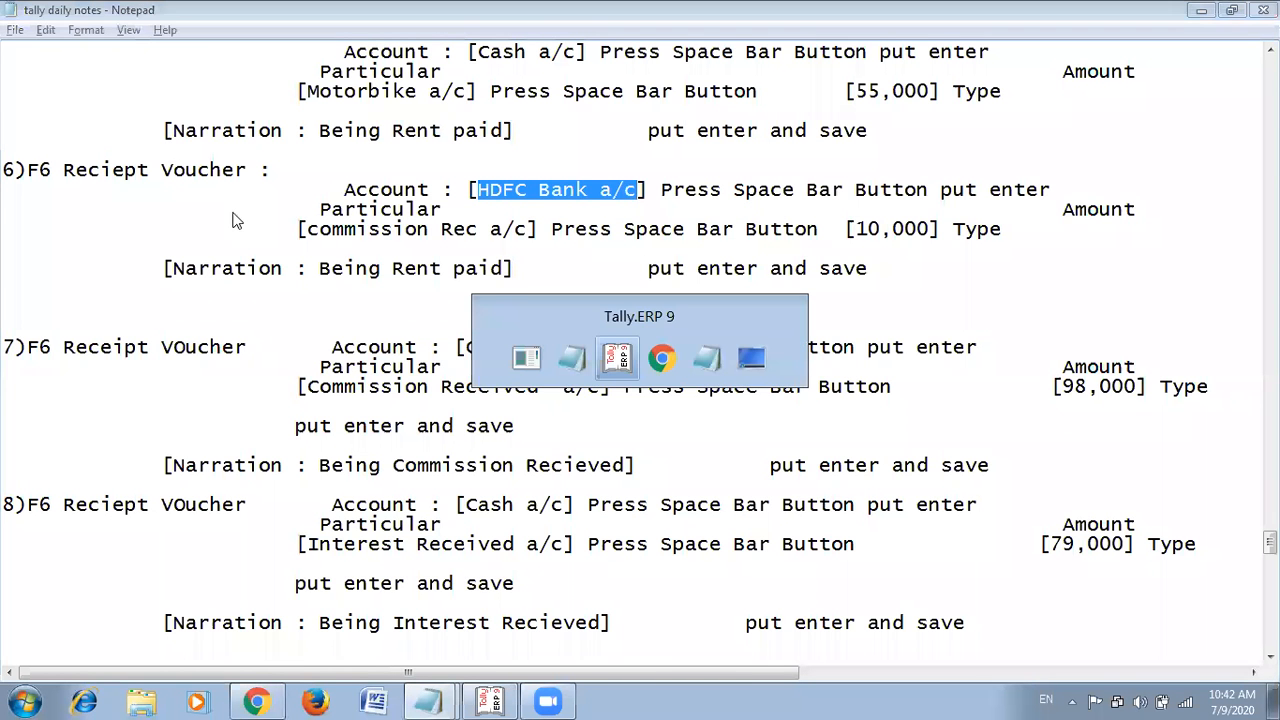
pyautogui.hotkey('alt', 'Tab')
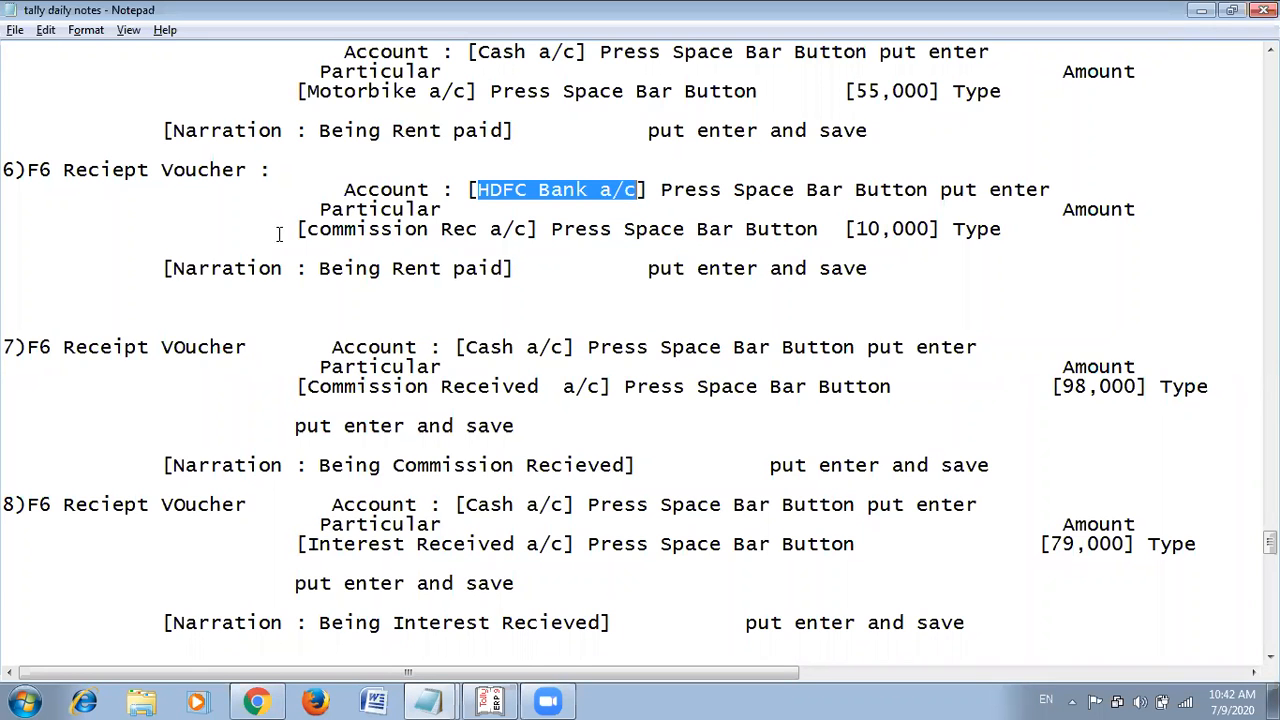
pyautogui.scroll(3, 305, 243)
pyautogui.scroll(16, 308, 243)
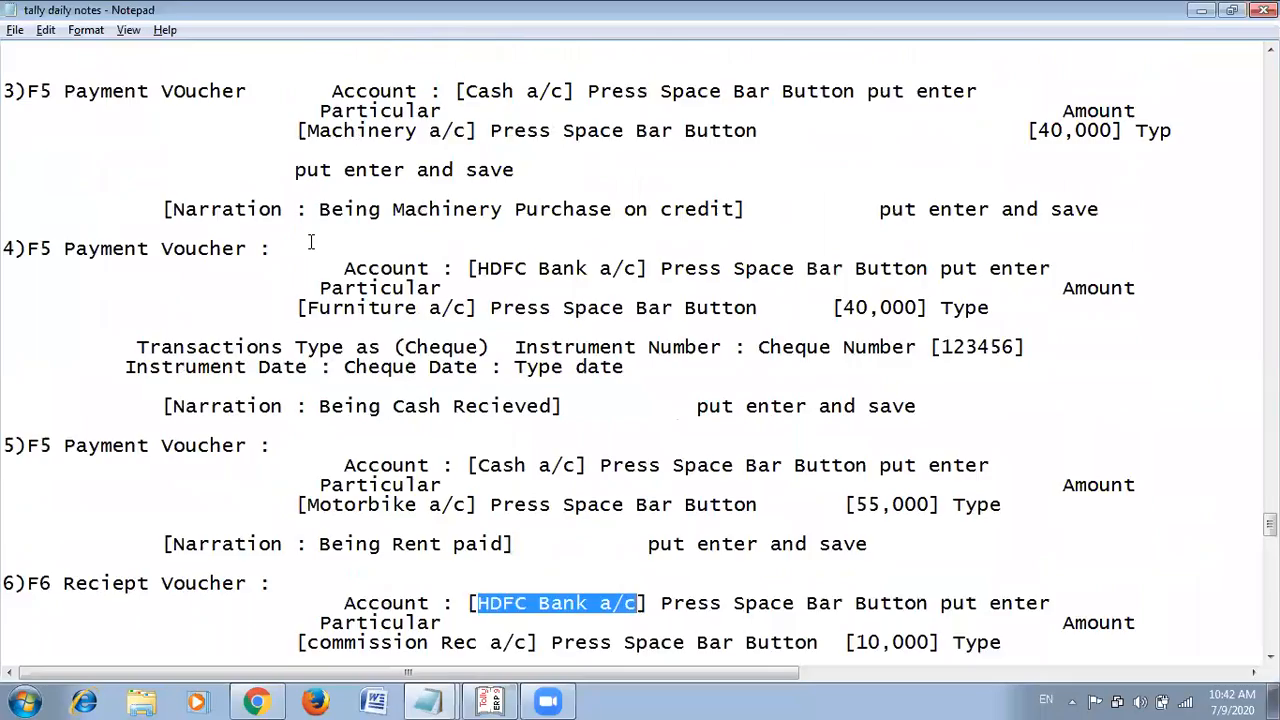
pyautogui.scroll(8, 318, 248)
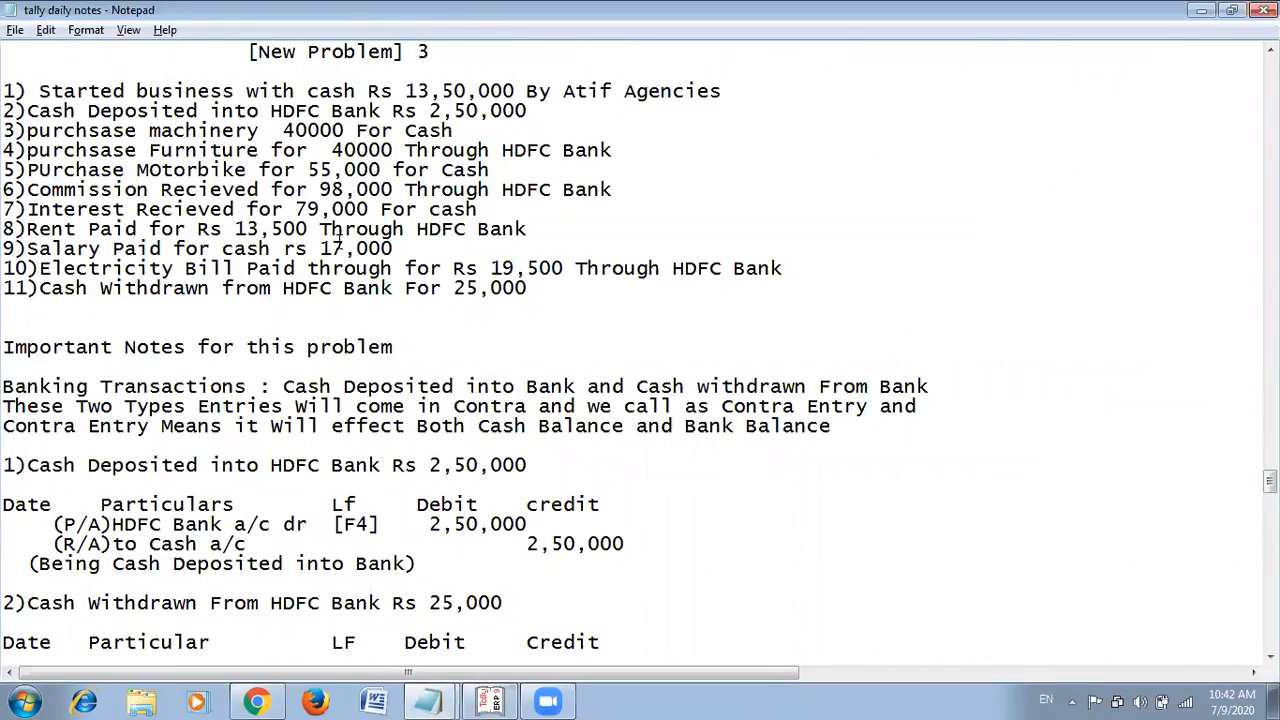
pyautogui.scroll(-13, 338, 242)
pyautogui.scroll(-6, 345, 229)
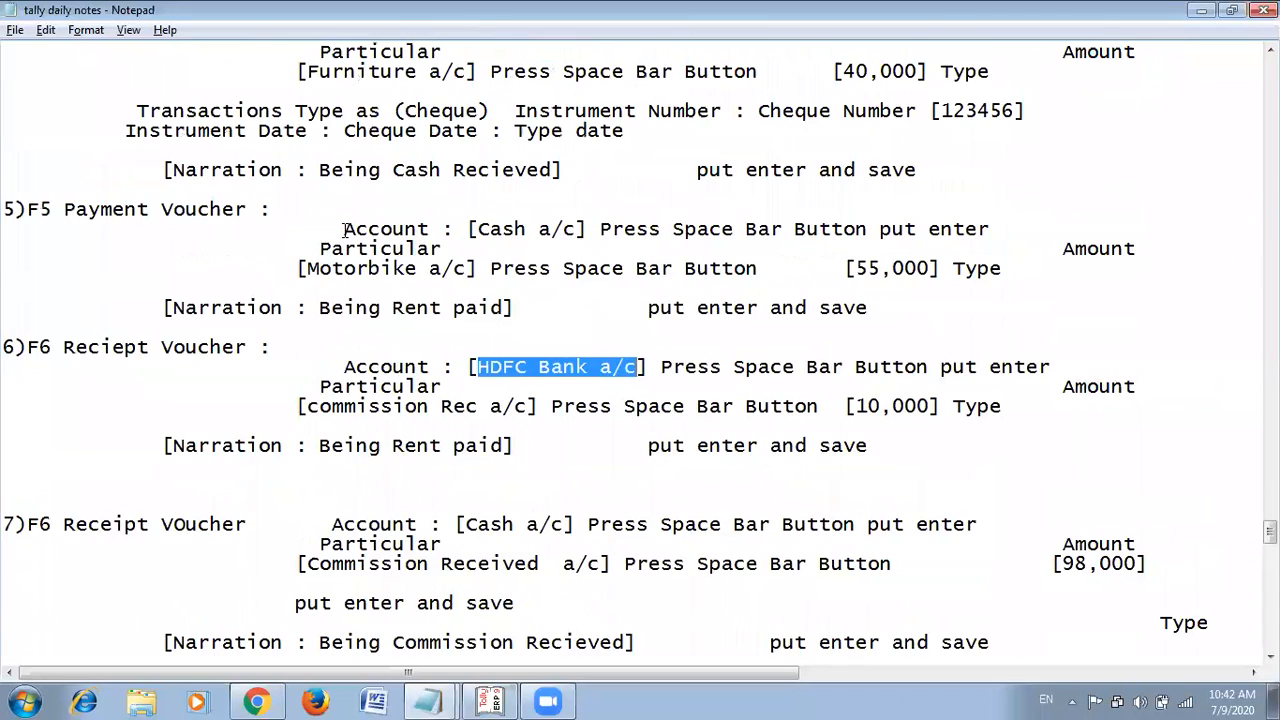
# Delete the receipt voucher 6 instructions for the HDFC Bank commission entry from the Notepad notes.
pyautogui.scroll(-3, 226, 246)
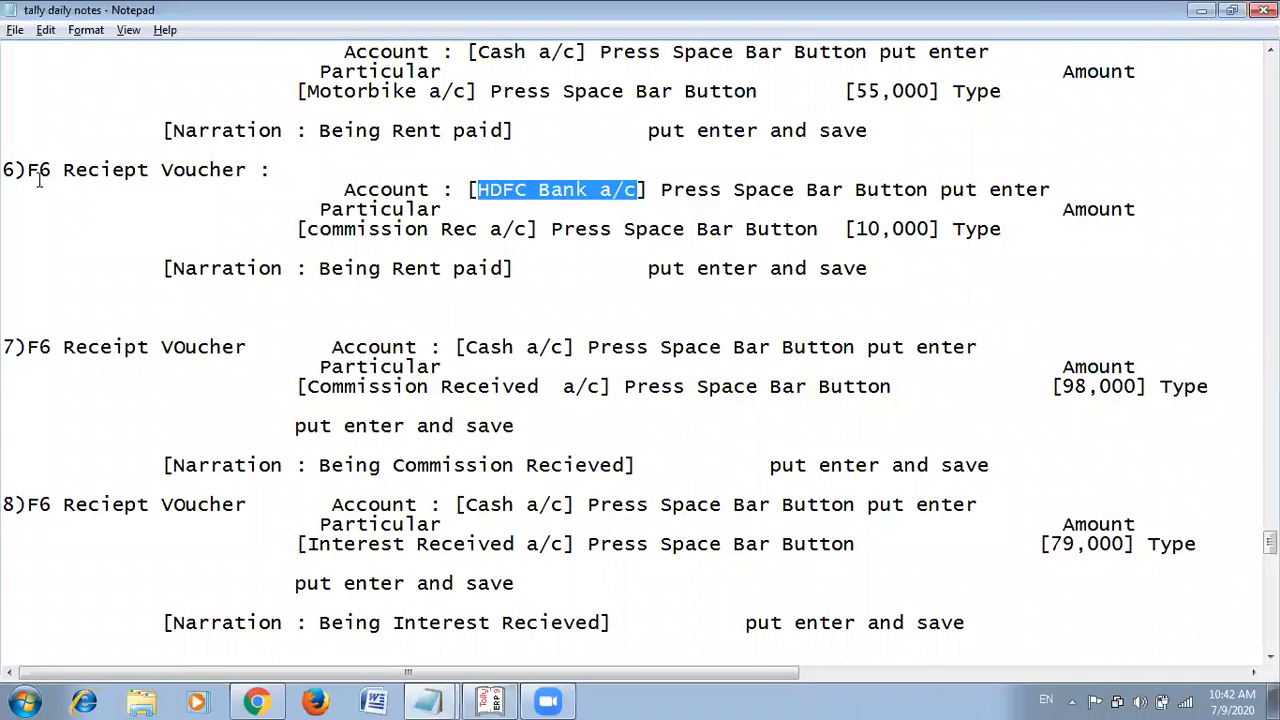
pyautogui.moveTo(14, 172); pyautogui.dragTo(924, 268)
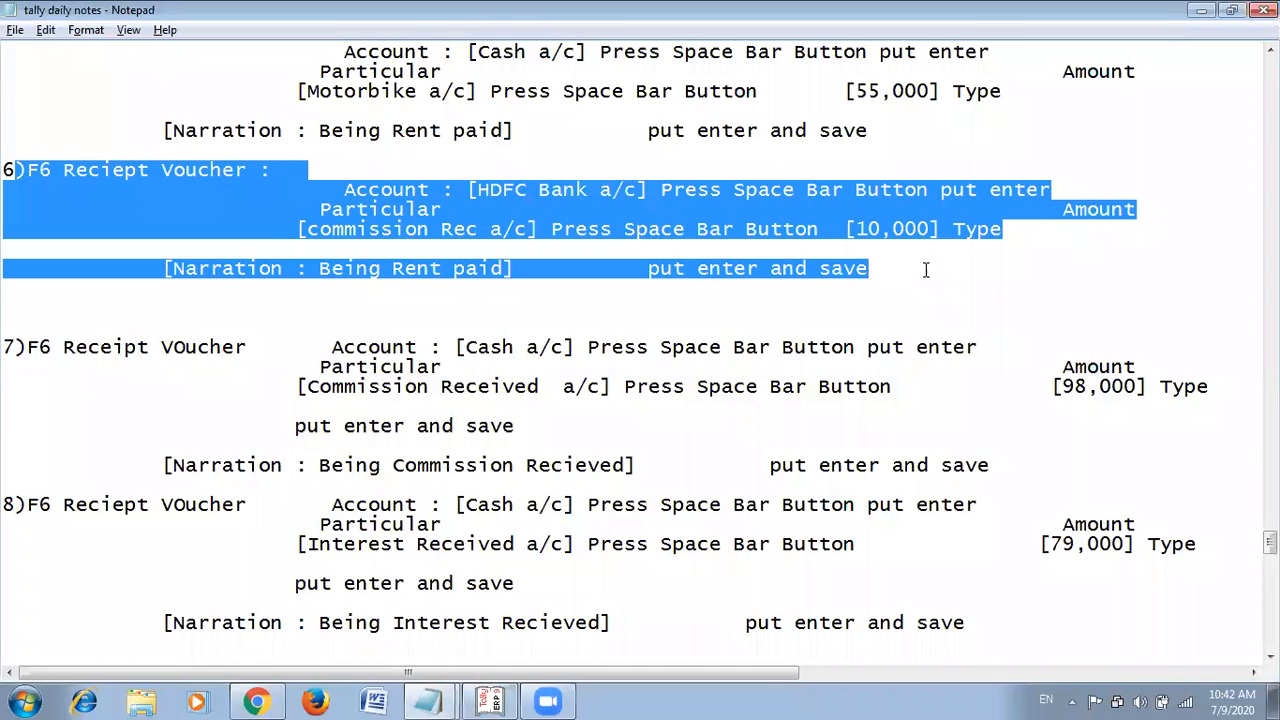
pyautogui.press('Delete')
pyautogui.press('BackSpace')
pyautogui.press('Down')
pyautogui.press('Down')
pyautogui.press('Down')
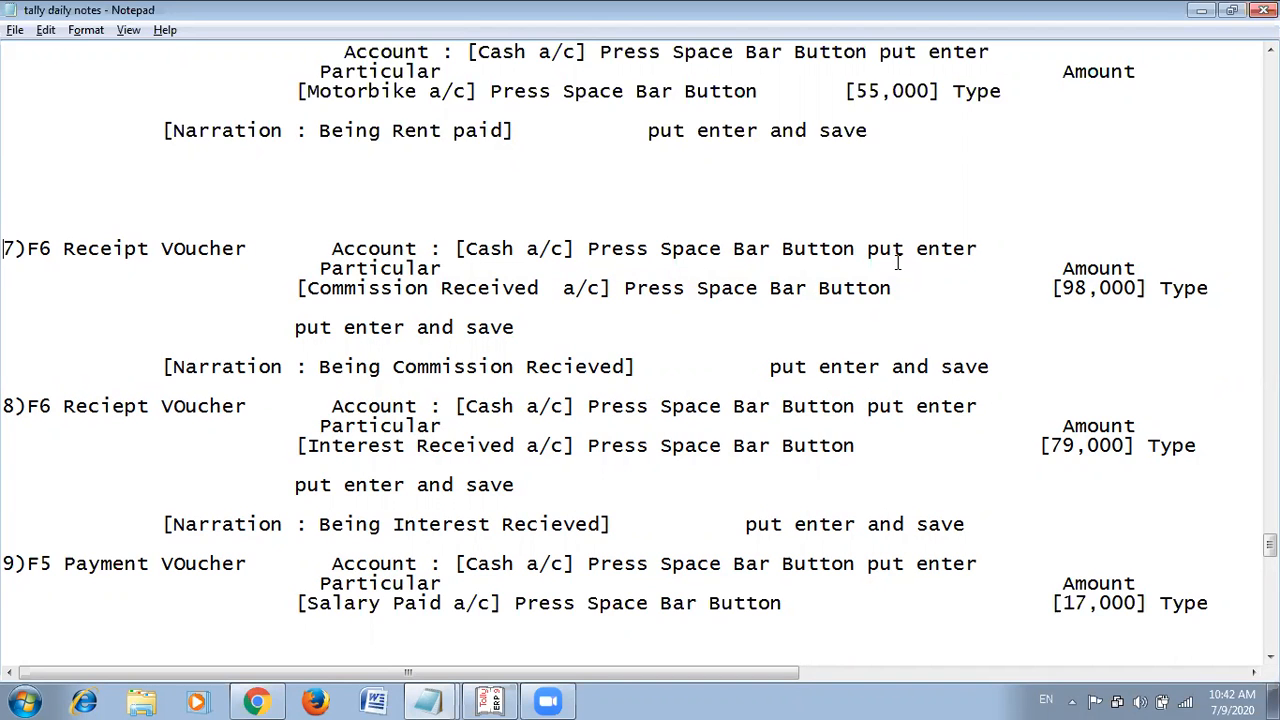
# Switch to Tally.ERP 9 and change the commission receipt voucher's account to Cash.
pyautogui.hotkey('alt', 'Tab')
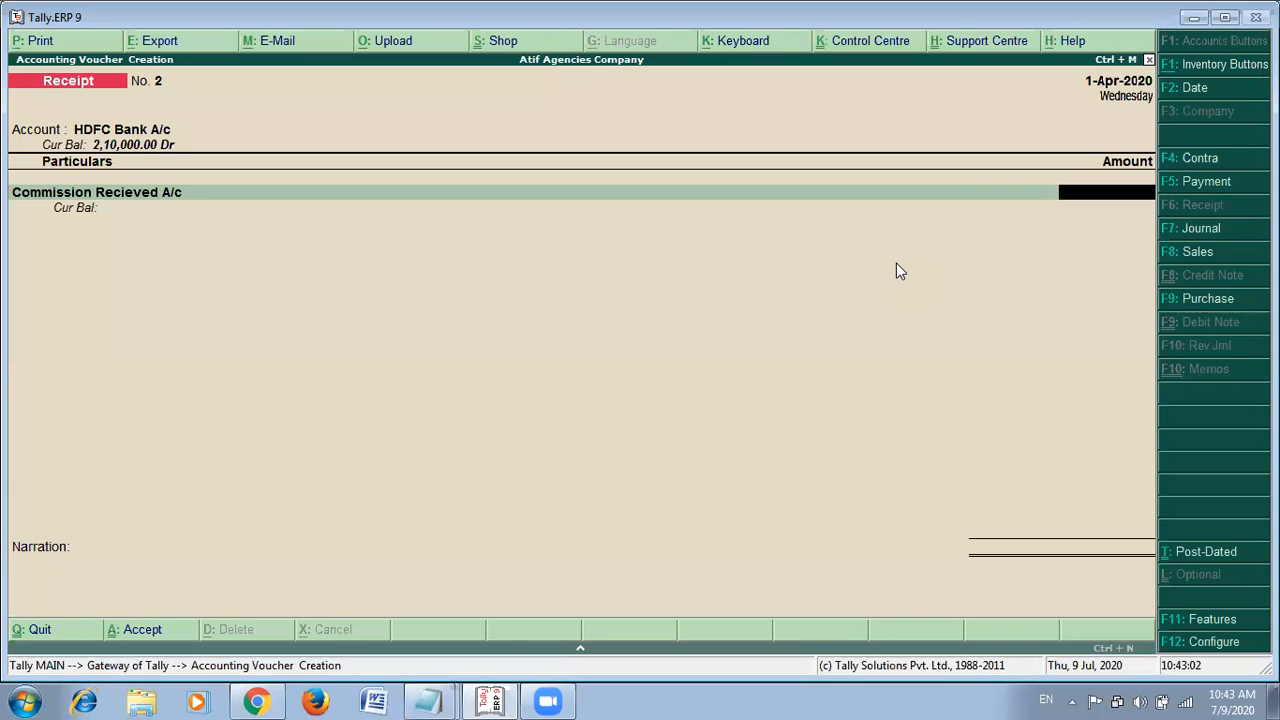
pyautogui.press('BackSpace')
pyautogui.press('BackSpace')
pyautogui.press('Up')
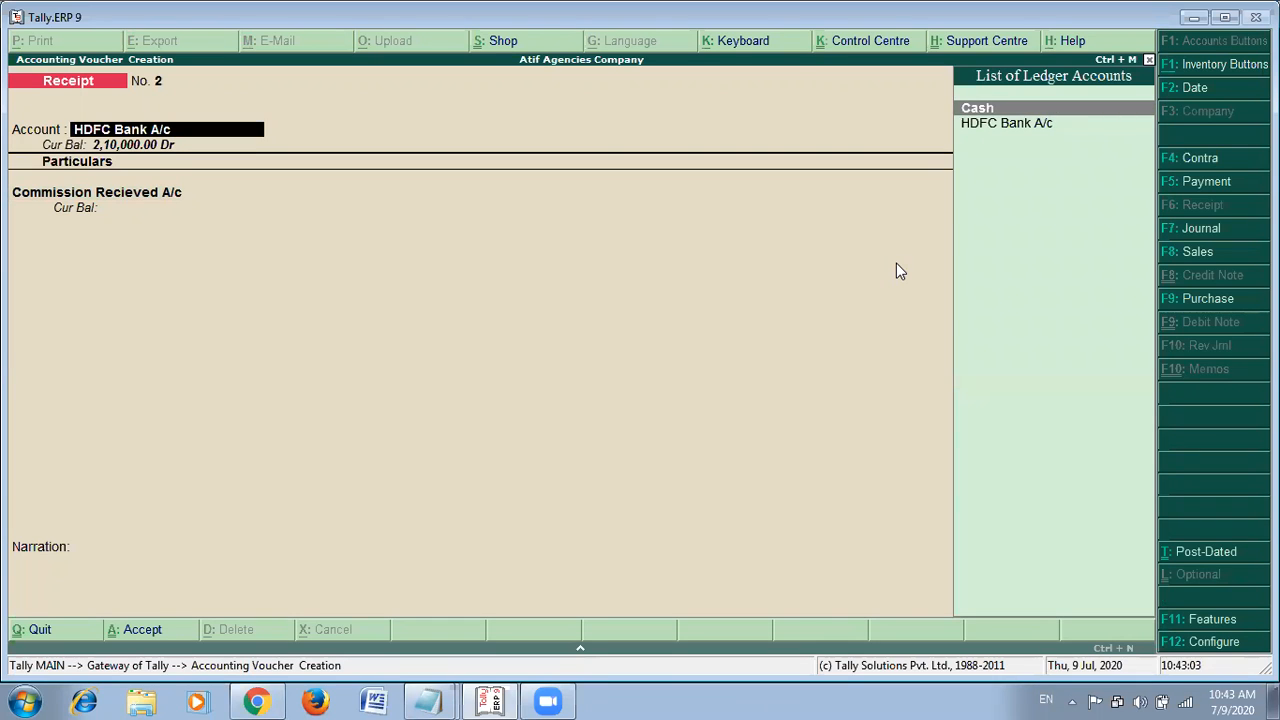
pyautogui.press('Return')
pyautogui.press('Return')
# Enter the commission amount of 98,000 from the notes and write the narration "Being Commission Recieved for Cash" in the receipt voucher.
pyautogui.hotkey('alt', 'Tab')
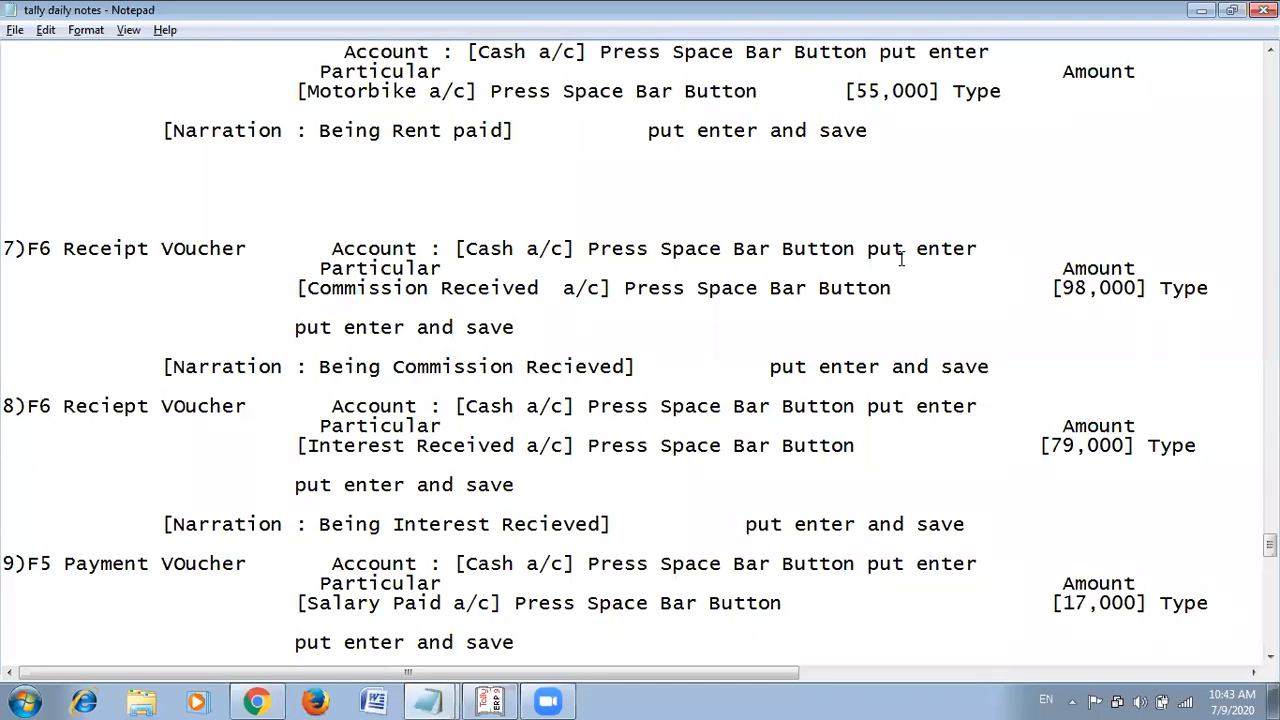
pyautogui.moveTo(1062, 288); pyautogui.dragTo(1141, 280)
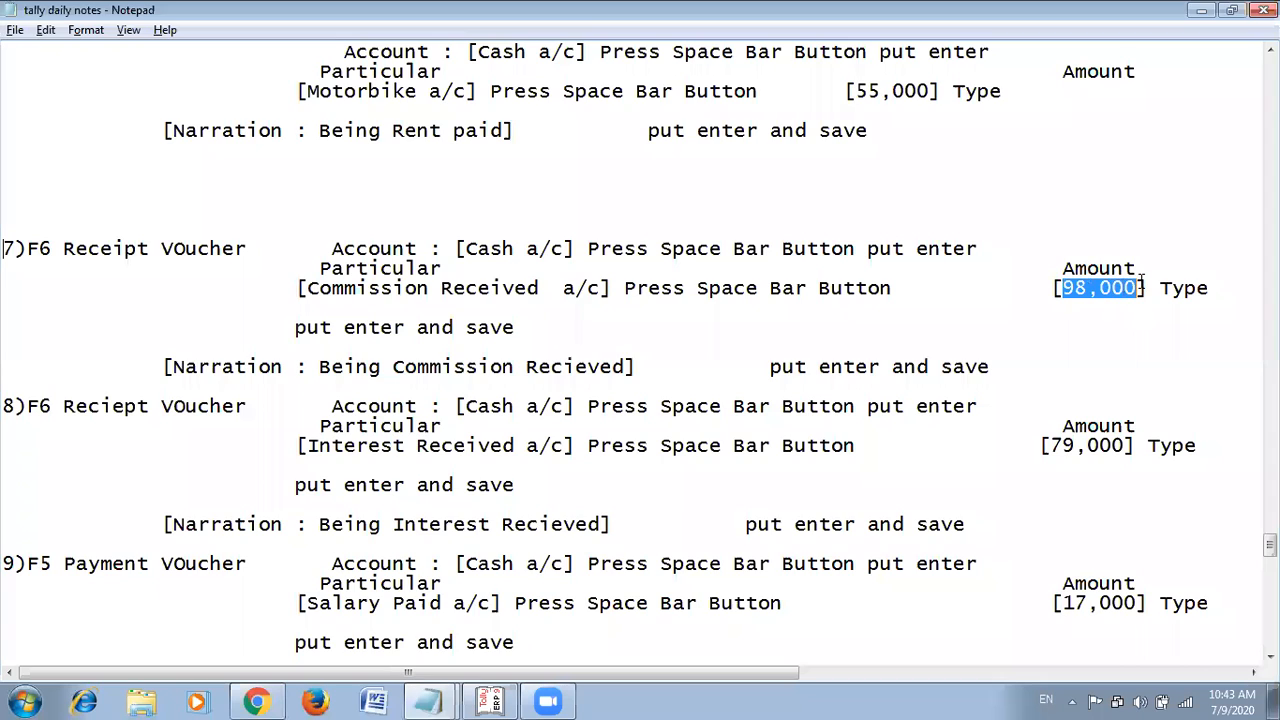
pyautogui.hotkey('alt', 'Tab')
pyautogui.write('98,000')
pyautogui.press('Return')
pyautogui.press('Return')
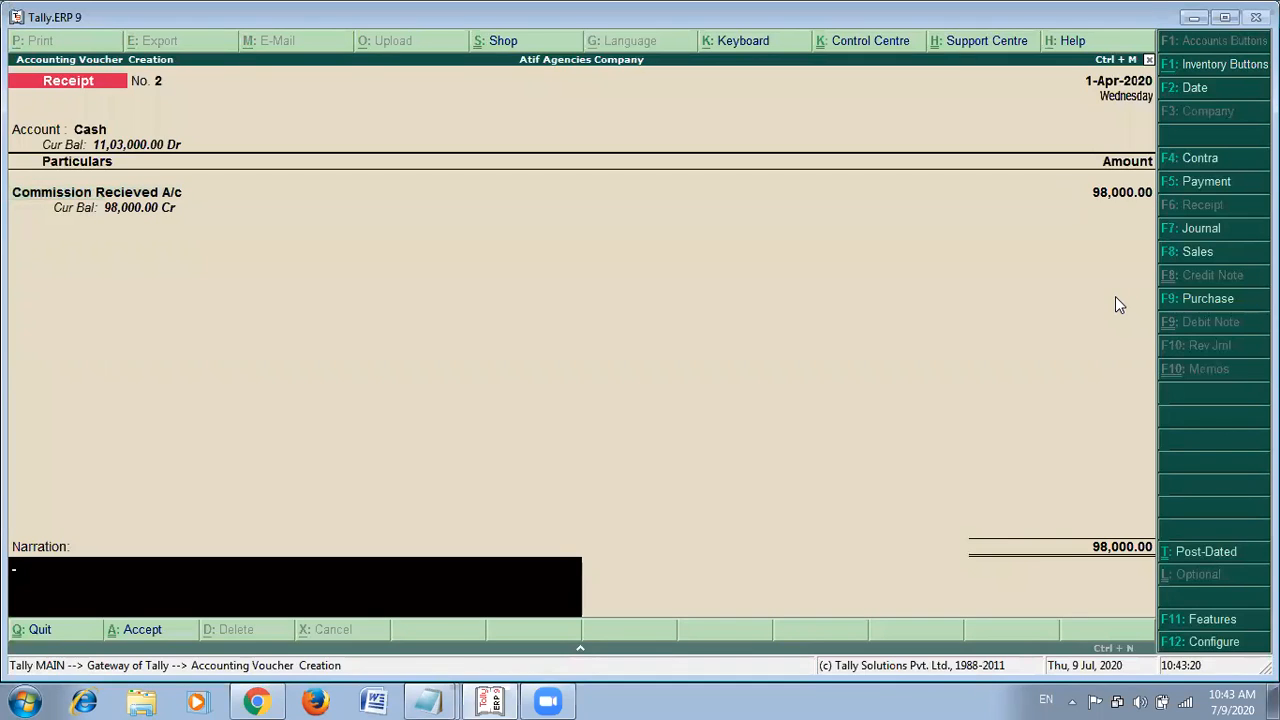
pyautogui.write('Being Commission Reci')
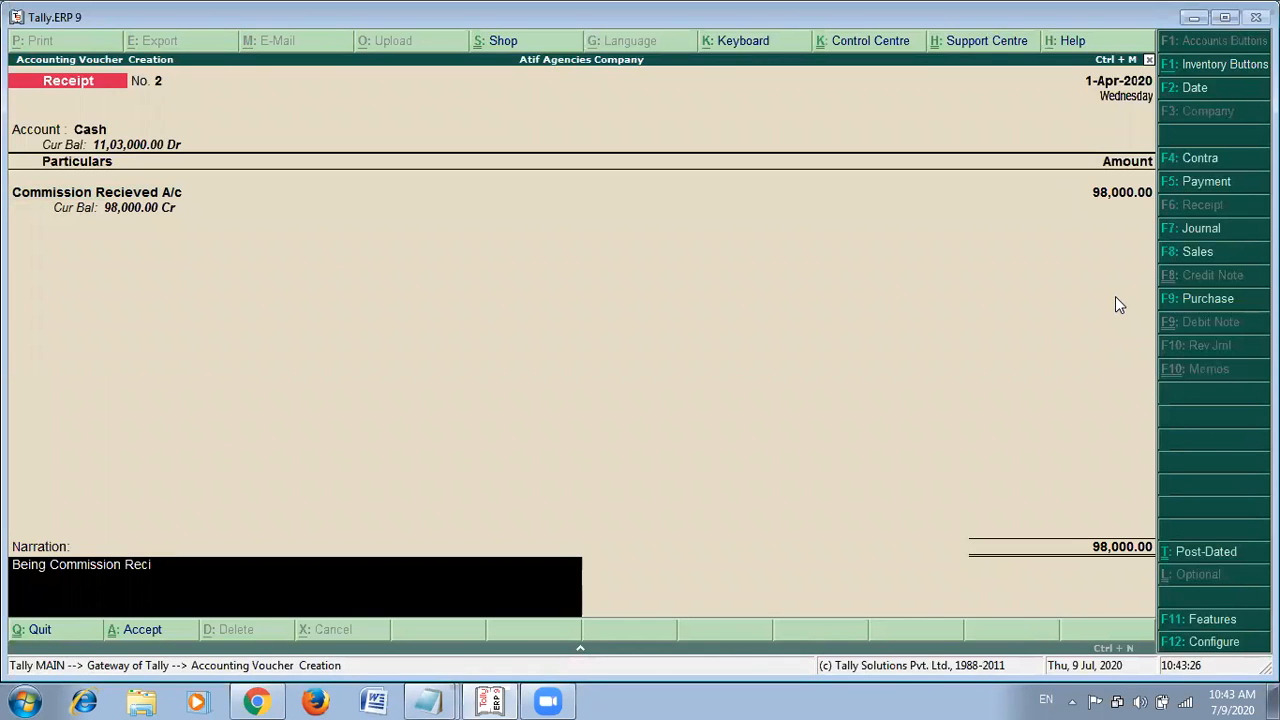
pyautogui.write('eved for Cash')
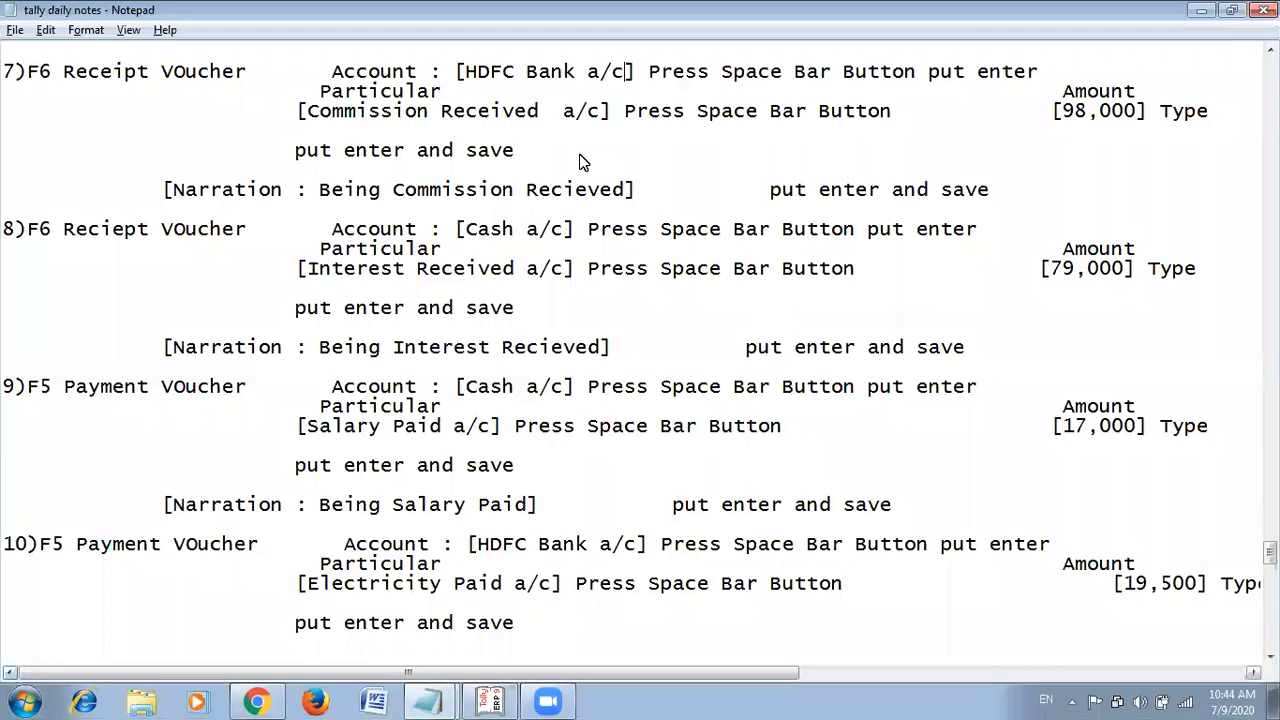
# Accept the HDFC Bank A/c bank allocation for the commission in Tally.ERP 9 and save the altered receipt voucher.
pyautogui.hotkey('alt', 'Tab')
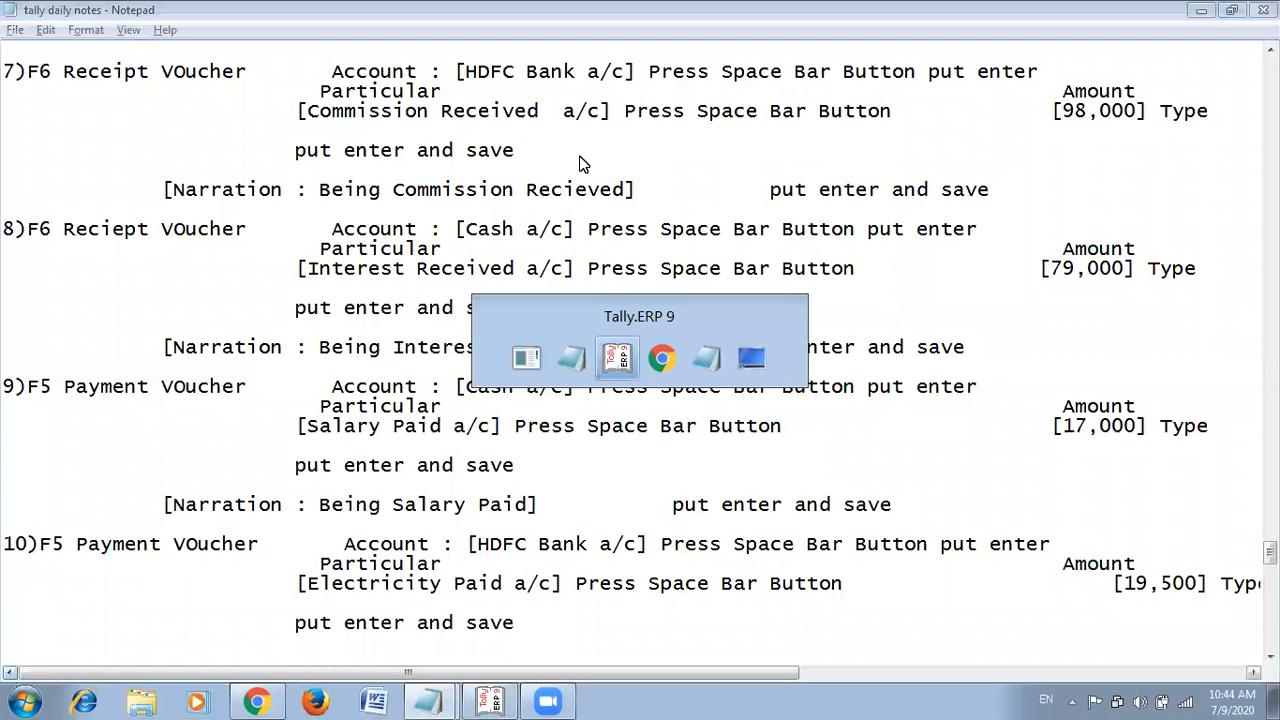
pyautogui.hotkey('alt', 'Tab')
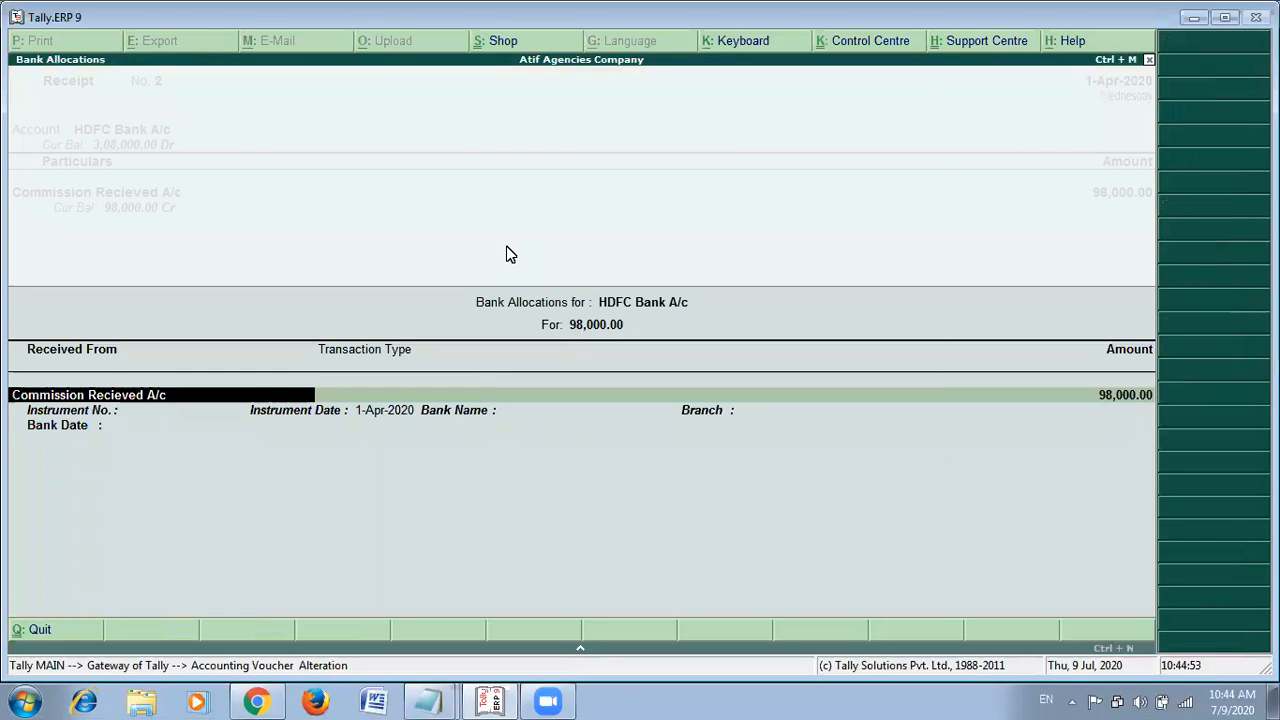
pyautogui.press('Return')
pyautogui.press('Return')
pyautogui.press('Return')
pyautogui.press('Return')
pyautogui.press('Return')
pyautogui.press('Return')
# Check receipt voucher 8 in the Notepad notes and set Cash as the account of the new Tally receipt voucher.
pyautogui.hotkey('alt', 'Tab')
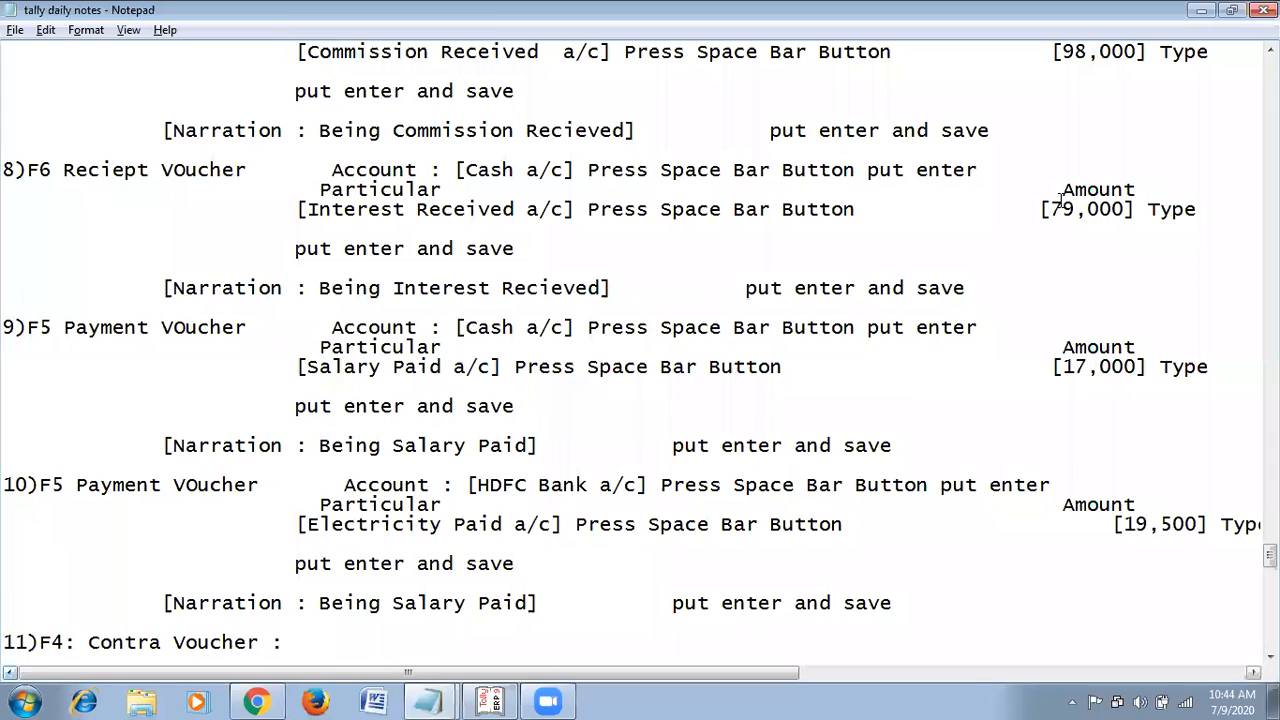
pyautogui.hotkey('alt', 'Tab')
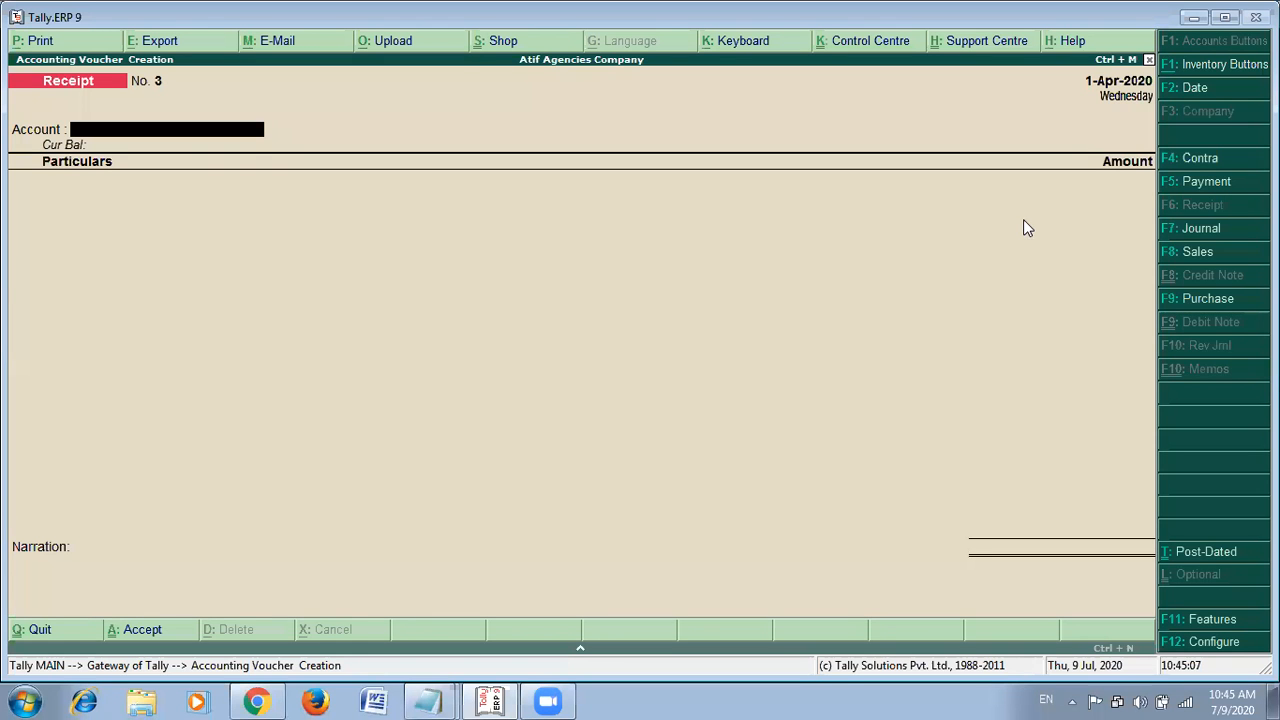
pyautogui.press('Down')
pyautogui.press('Up')
pyautogui.press('Down')
pyautogui.press('Up')
pyautogui.press('Down')
pyautogui.press('Up')
pyautogui.press('Return')
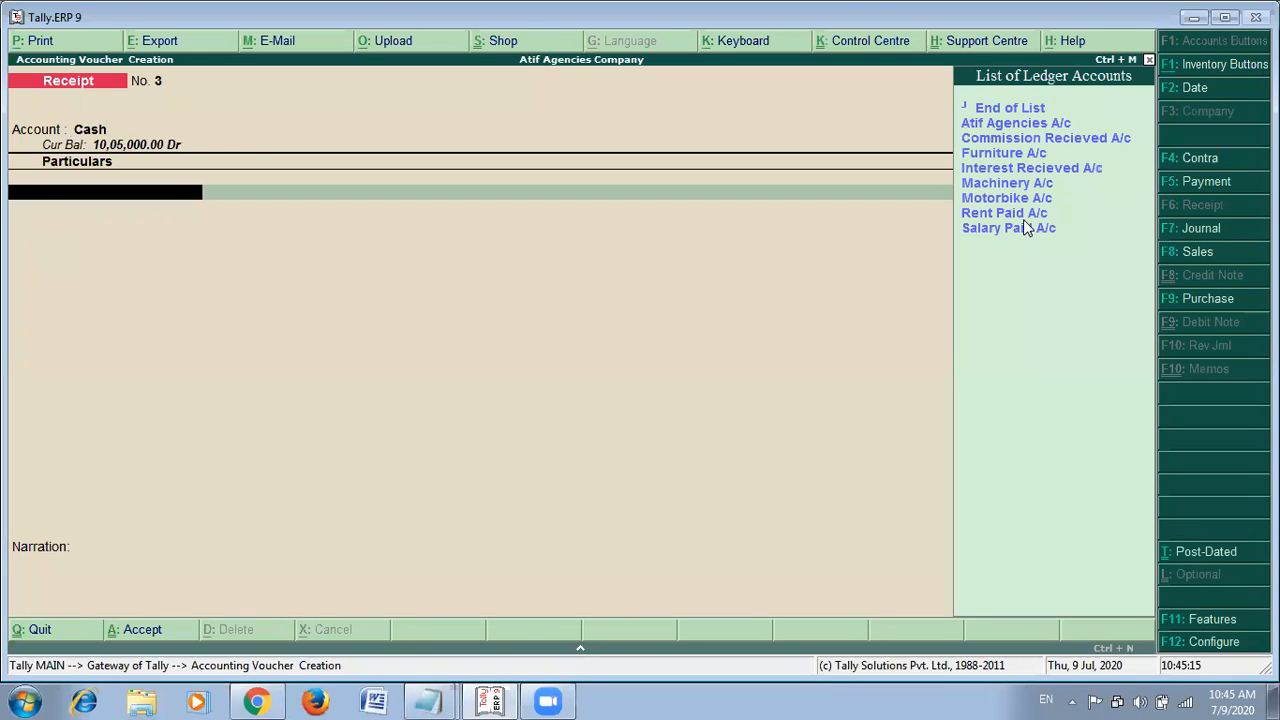
# Enter Interest Recieved A/c as the particular of the cash receipt voucher with an amount of 79,000.
pyautogui.press('Down')
pyautogui.press('Down')
pyautogui.press('Down')
pyautogui.press('Down')
pyautogui.press('Return')
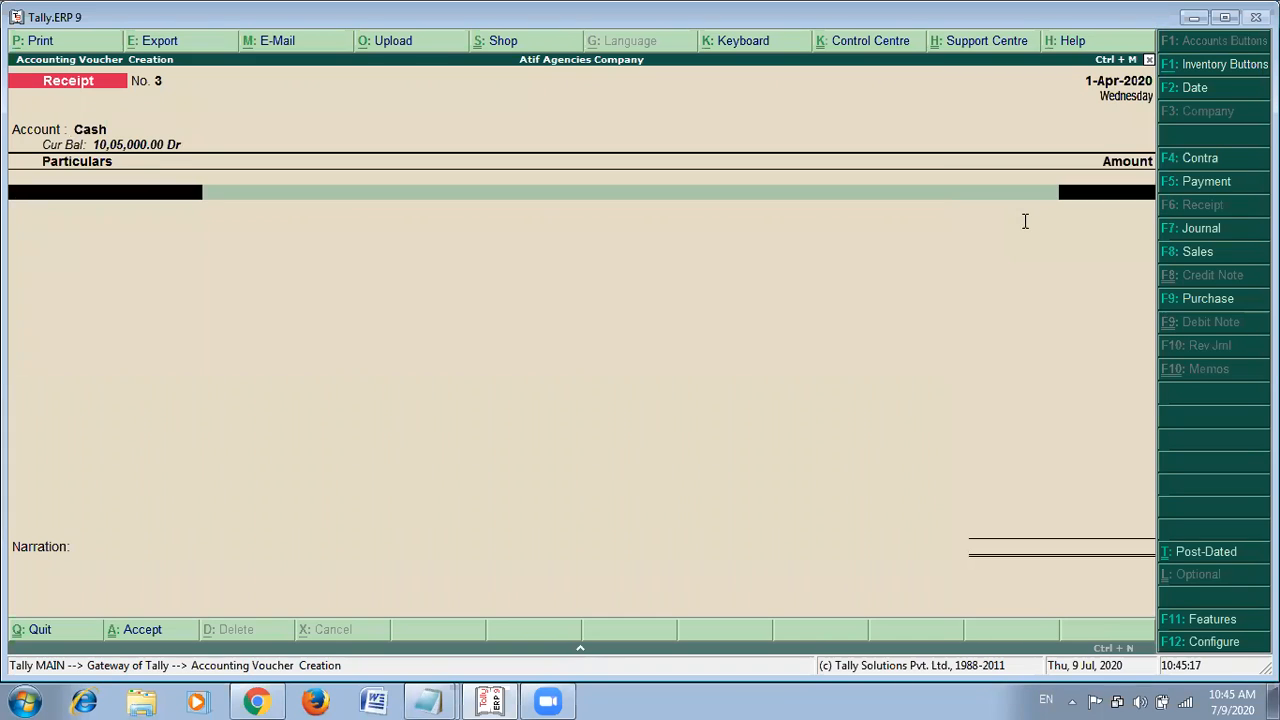
pyautogui.hotkey('alt', 'Tab')
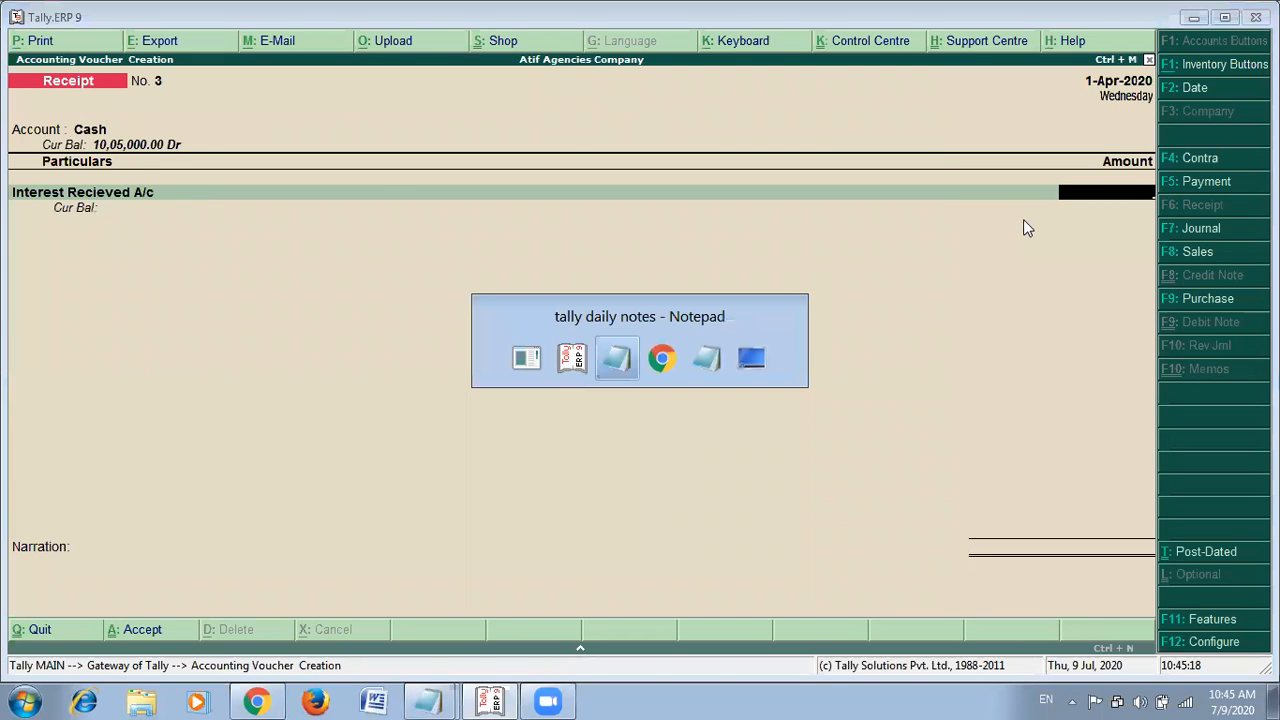
pyautogui.hotkey('alt', 'Tab')
pyautogui.write('79000')
pyautogui.press('Return')
pyautogui.press('Return')
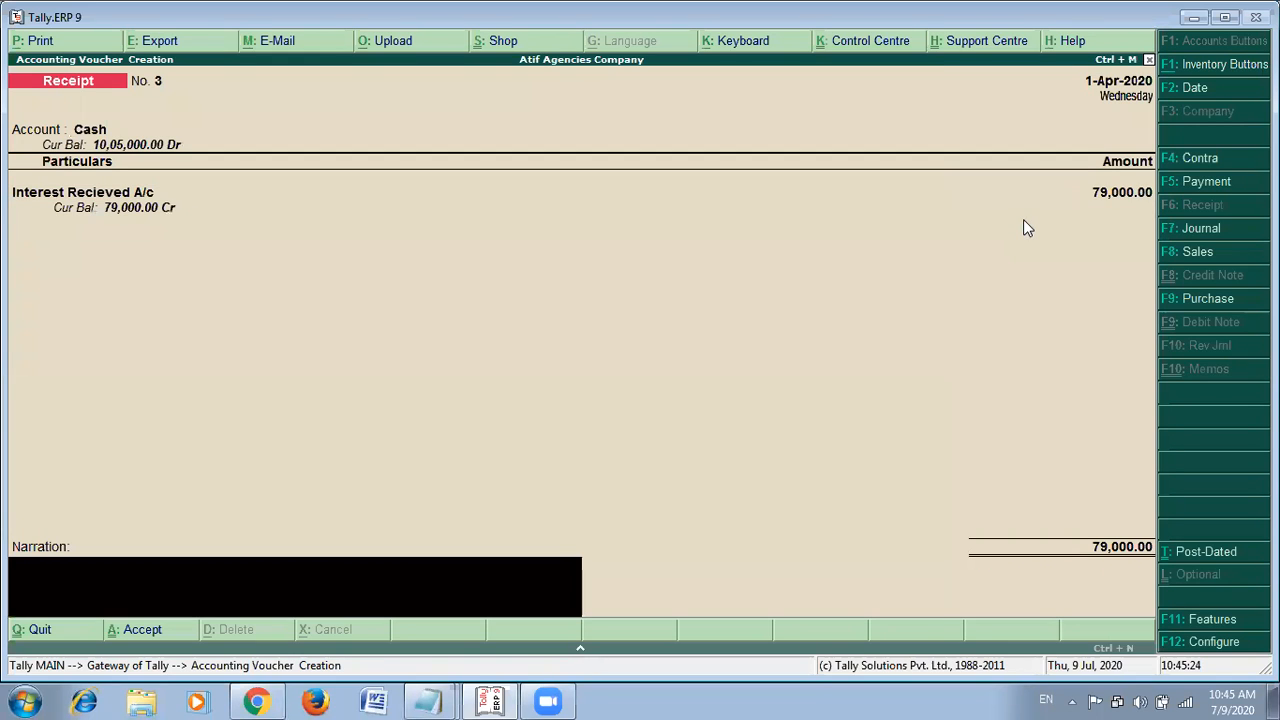
# Write the narration "Being Interest Recieved" and save the cash receipt voucher.
pyautogui.write('Being Interest  Recieve')
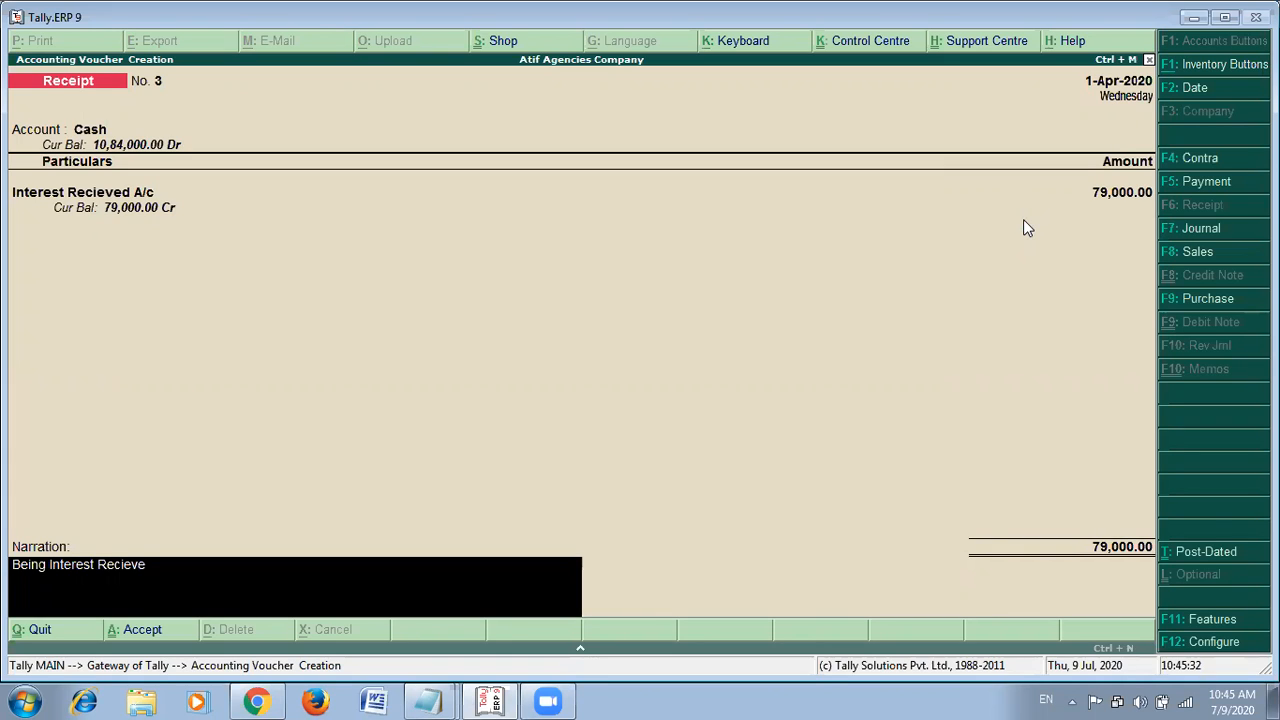
pyautogui.write('d')
pyautogui.press('Return')
pyautogui.press('Return')
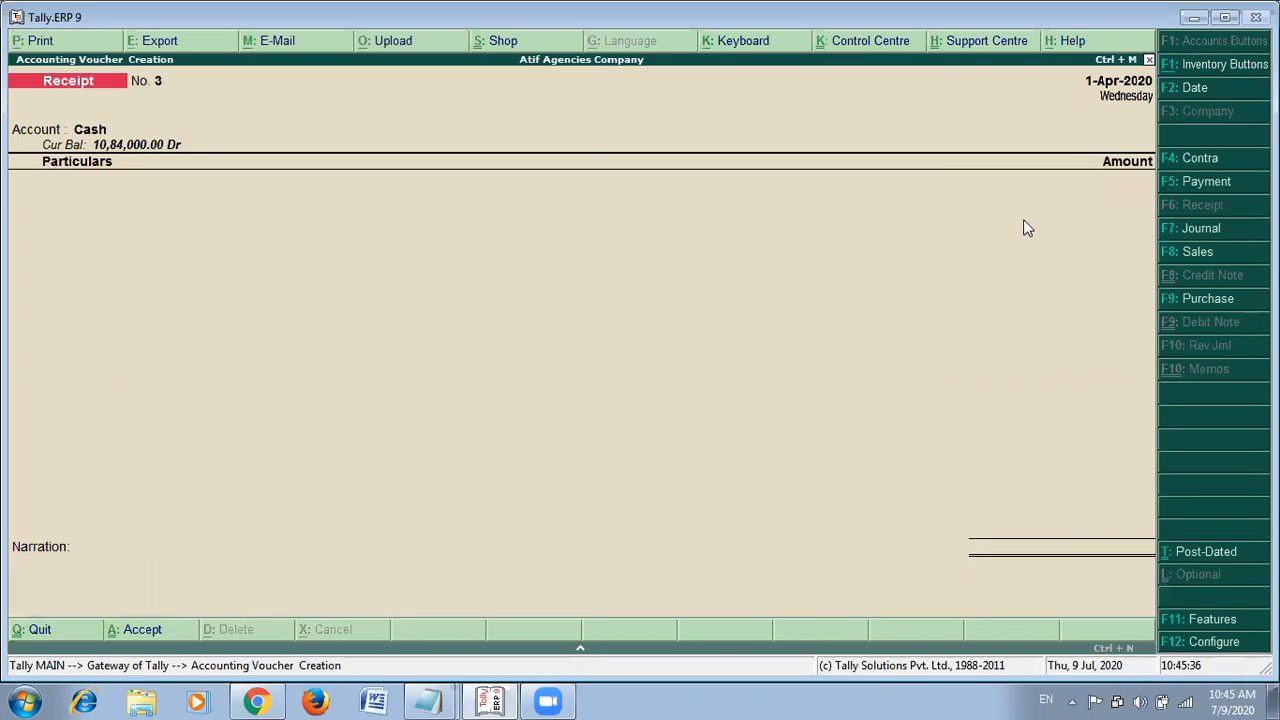
# Consult the New Problem 3 transaction list in Notepad and start a Tally payment voucher with HDFC Bank A/c as the account.
pyautogui.hotkey('alt', 'Tab')
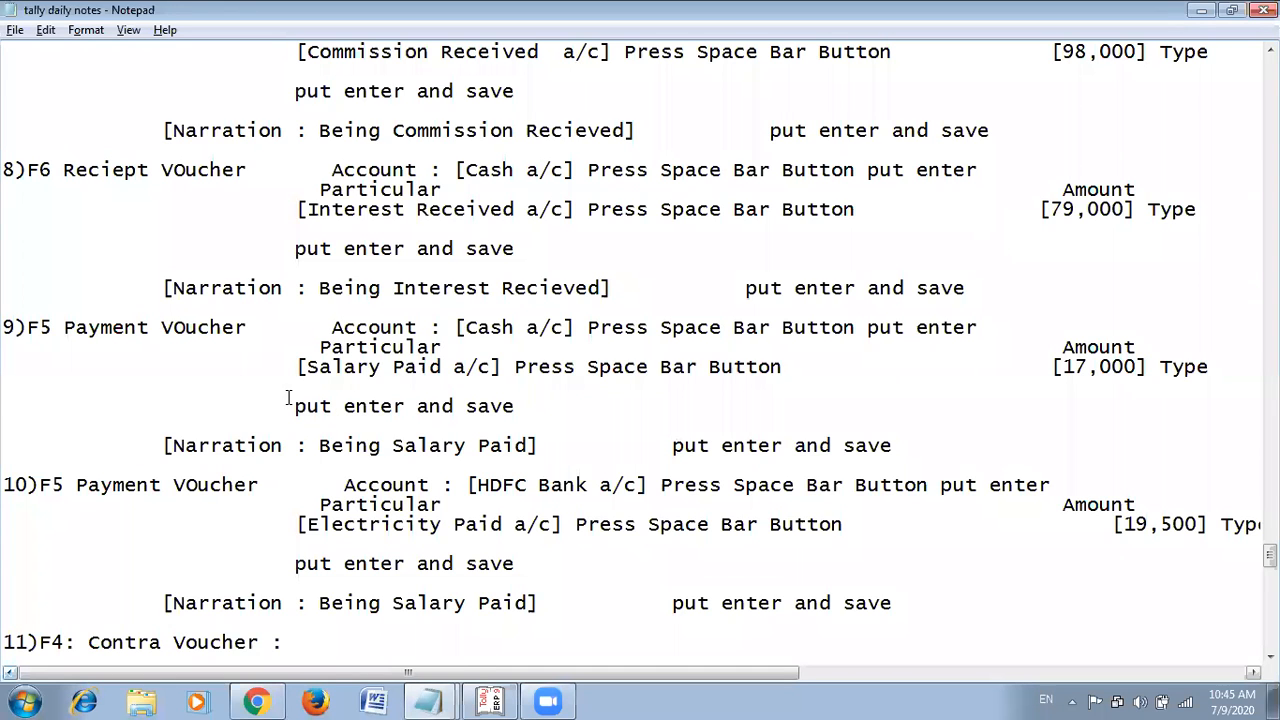
pyautogui.scroll(-1, 225, 356)
pyautogui.scroll(-1, 224, 355)
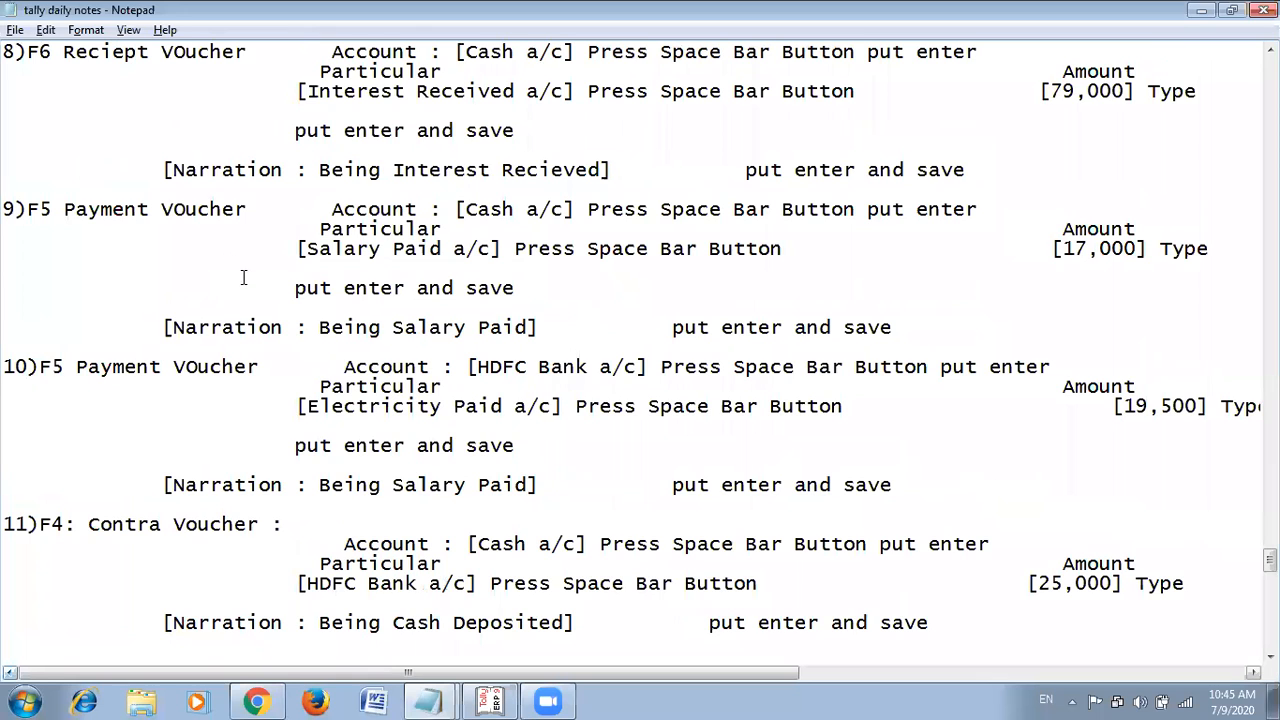
pyautogui.scroll(15, 249, 277)
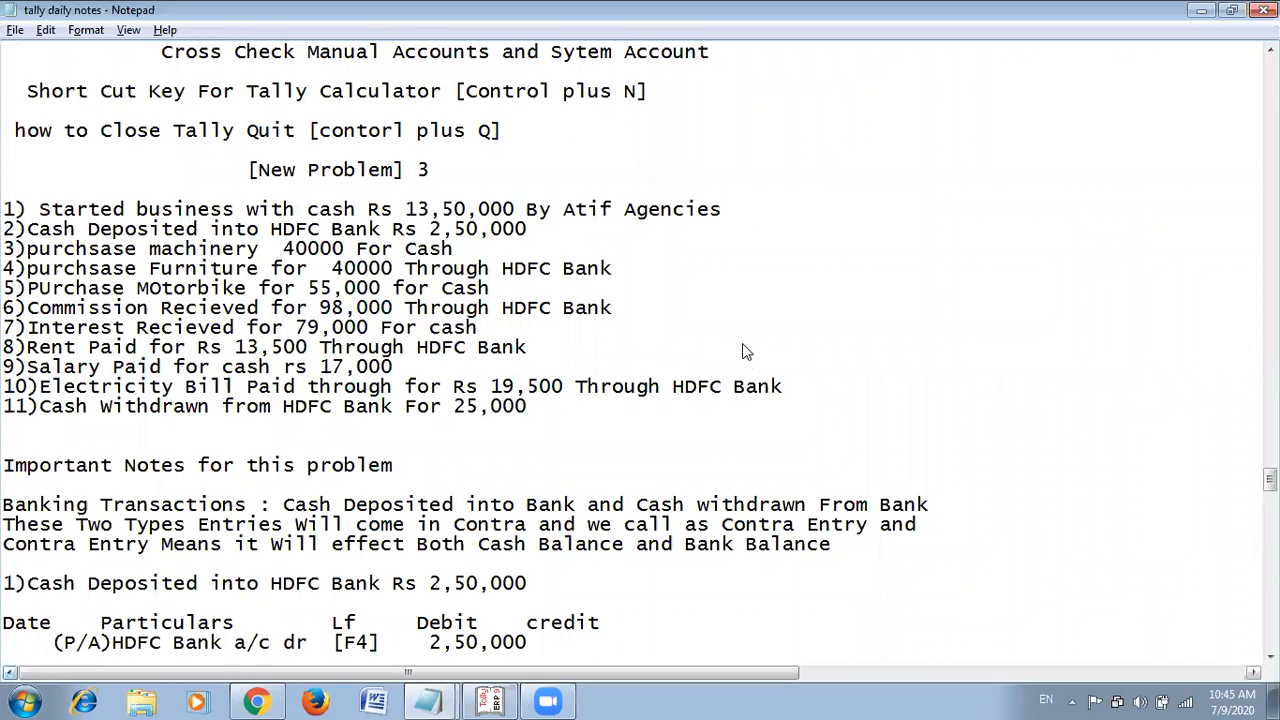
pyautogui.hotkey('alt', 'Tab')
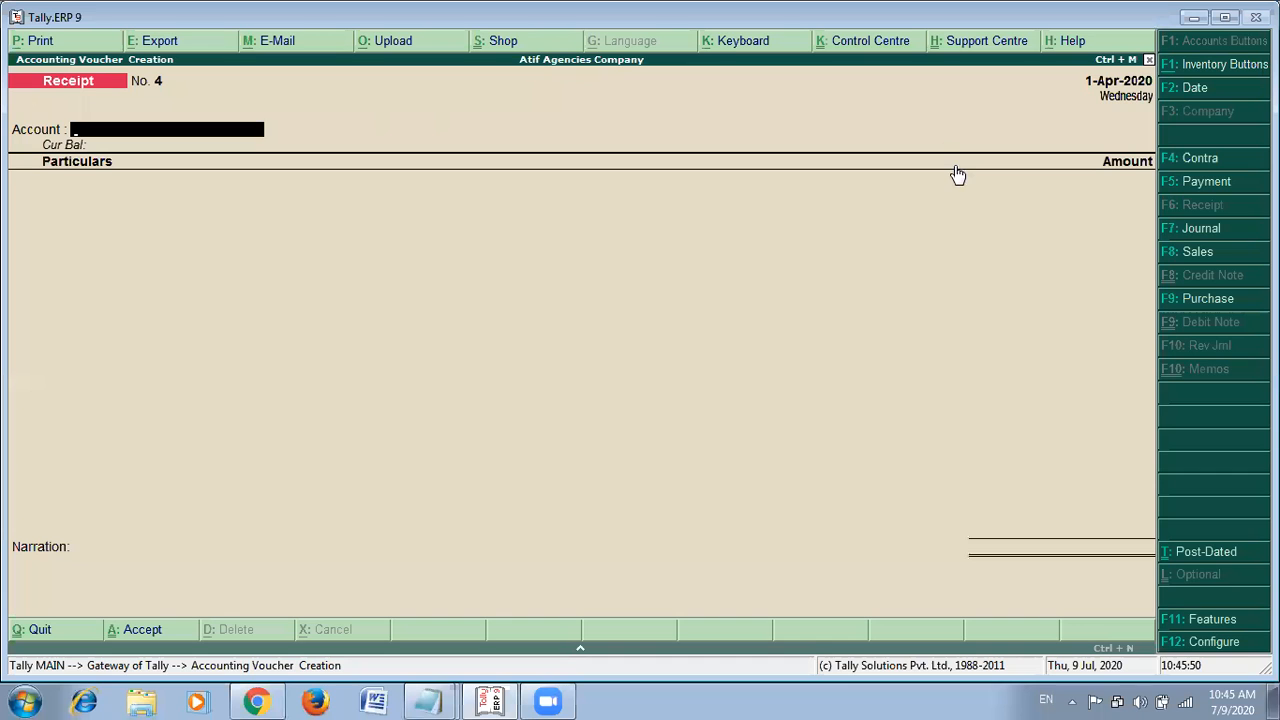
pyautogui.hotkey('alt', 'Tab')
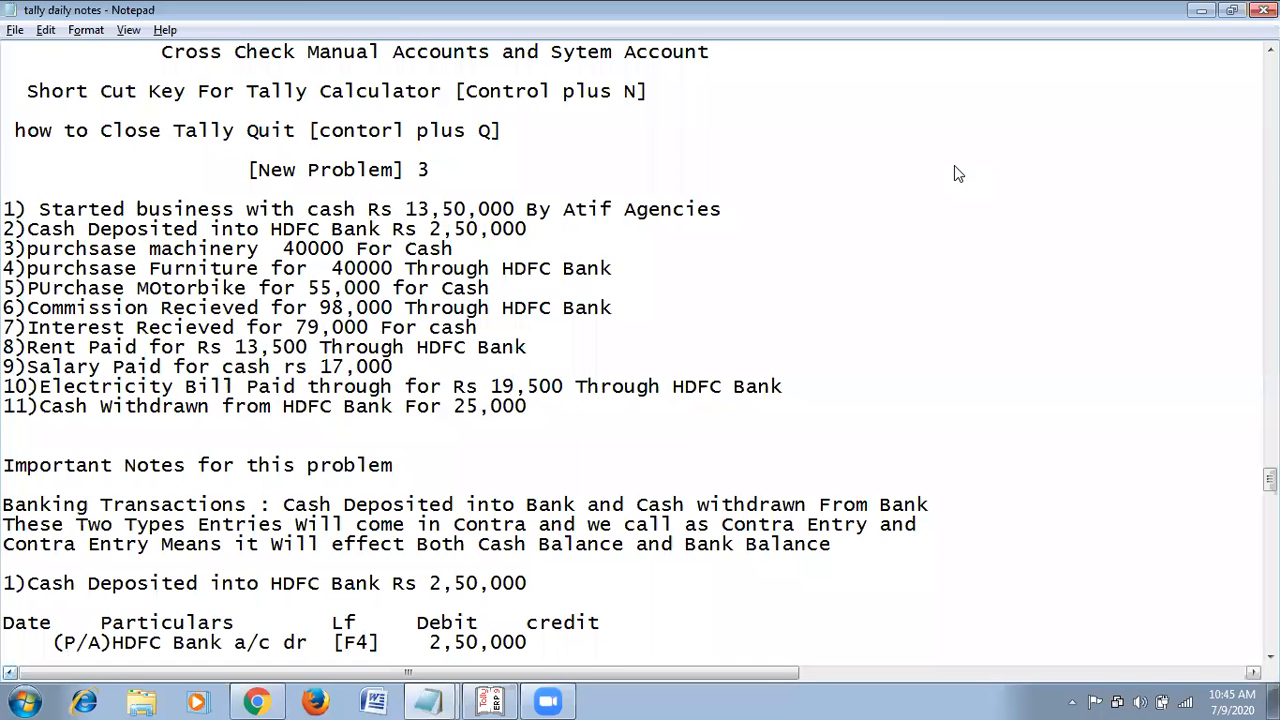
pyautogui.hotkey('alt', 'Tab')
pyautogui.press('Down')
pyautogui.press('Return')
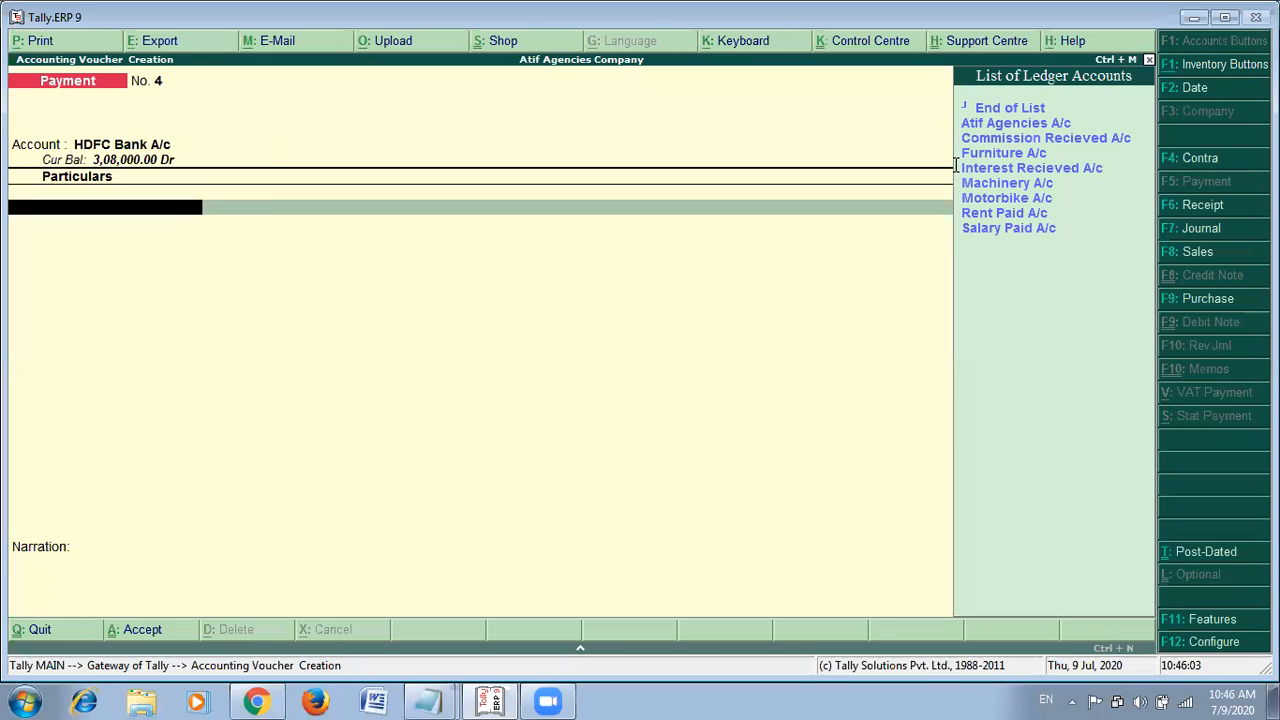
# Enter Rent Paid A/c as the particular of the HDFC Bank payment voucher with an amount of 13,500.
pyautogui.hotkey('alt', 'Tab')
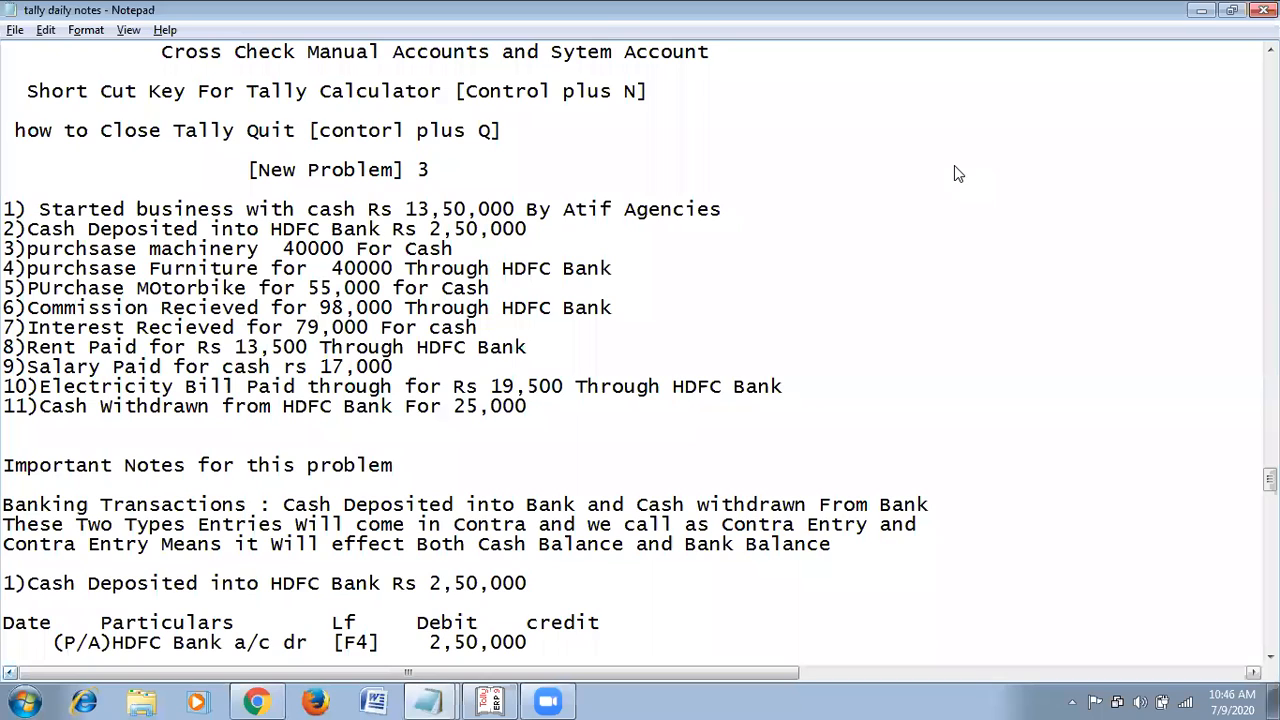
pyautogui.hotkey('alt', 'Tab')
pyautogui.write('13,5')
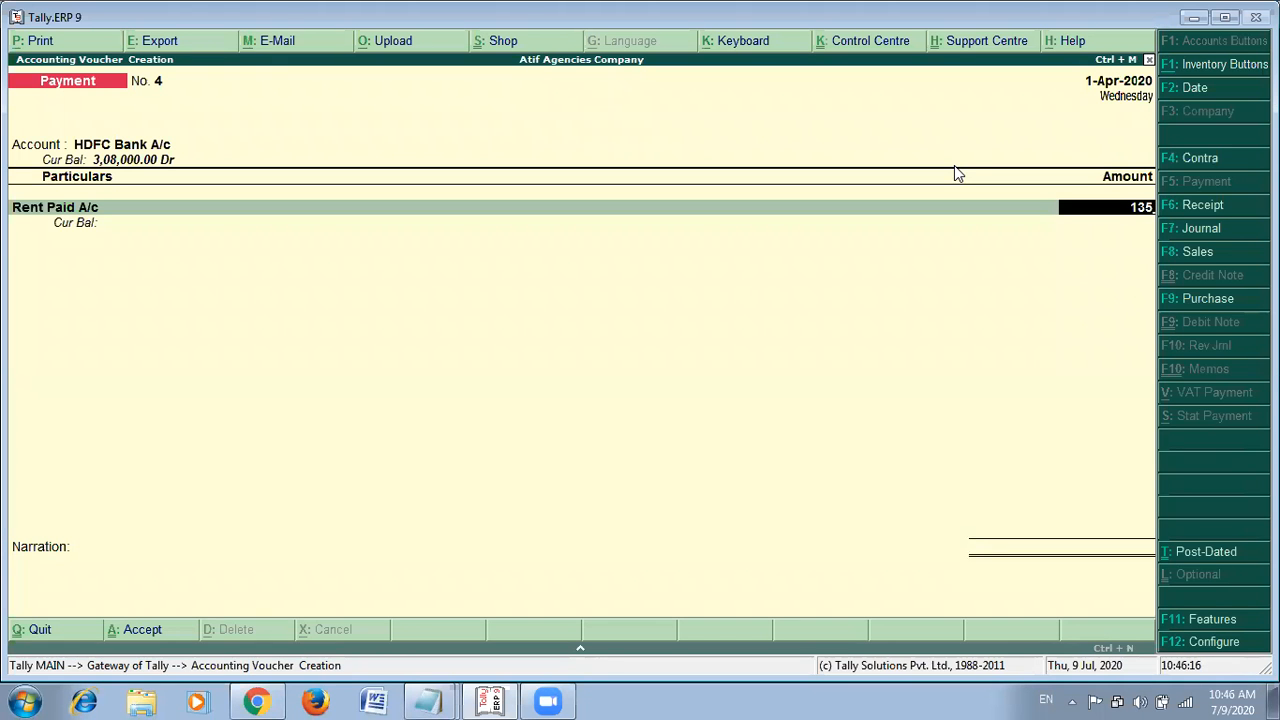
pyautogui.write('00')
pyautogui.press('Return')
pyautogui.press('Return')
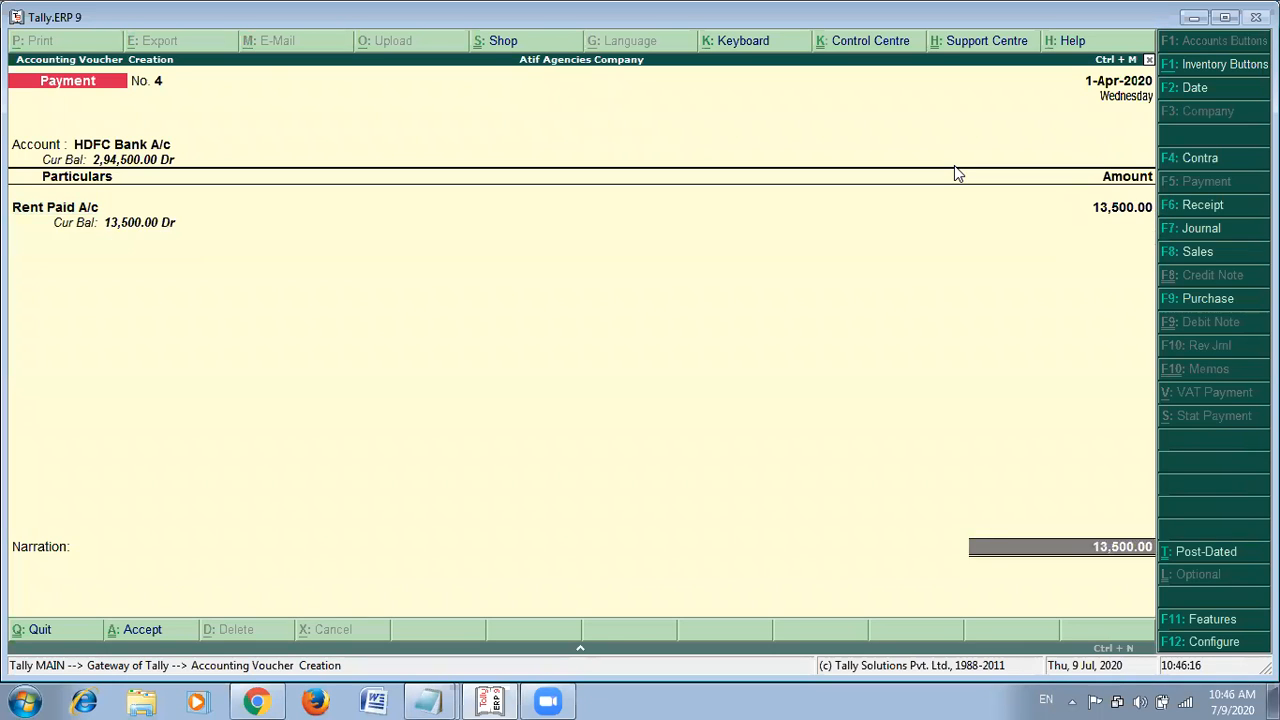
# Allocate the rent payment to cheque 234567, dated 1-Apr-2020 and crossed A/c Payee, and write the narration "Being Rent Paid".
pyautogui.press('Return')
pyautogui.press('Return')
pyautogui.press('Return')
pyautogui.press('Return')
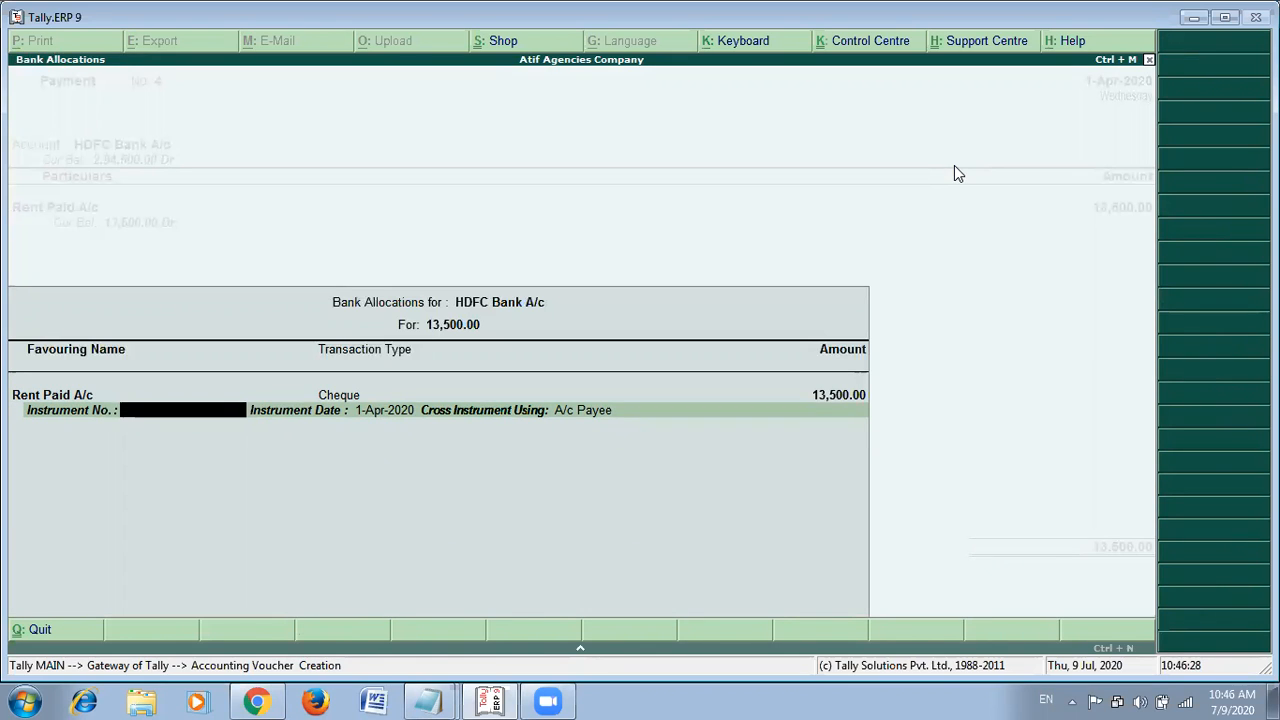
pyautogui.write('234567')
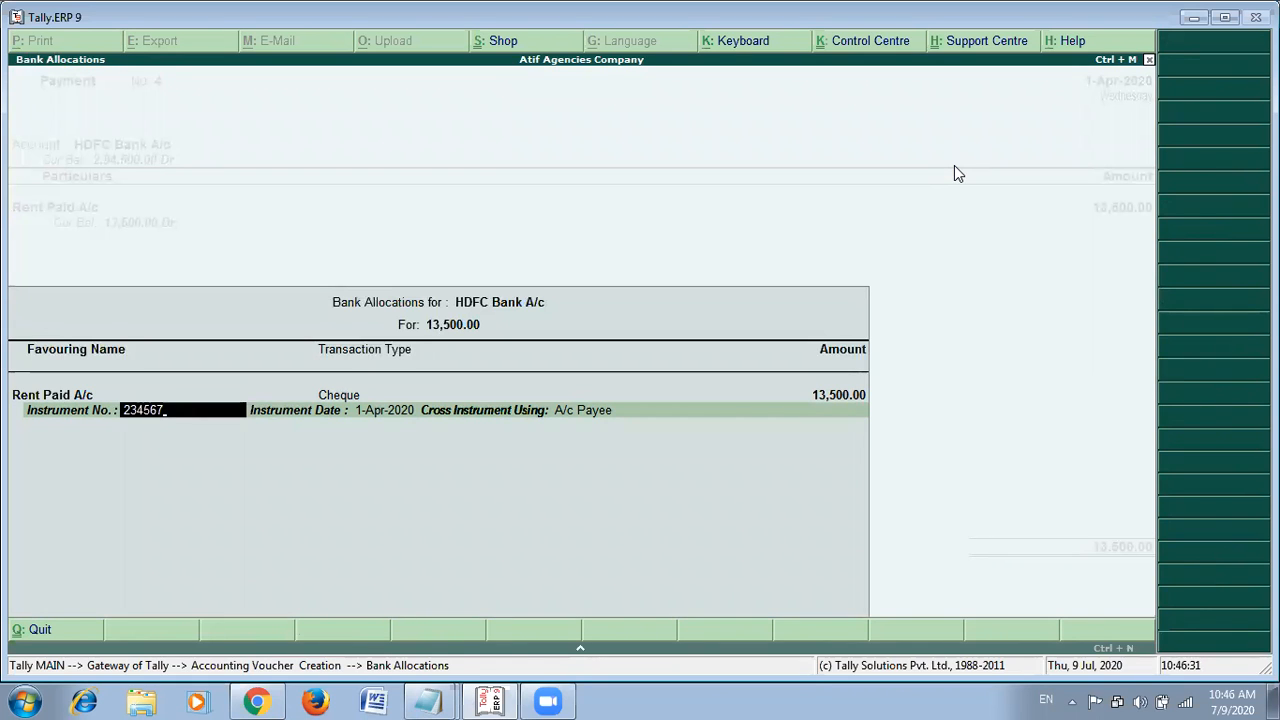
pyautogui.press('Return')
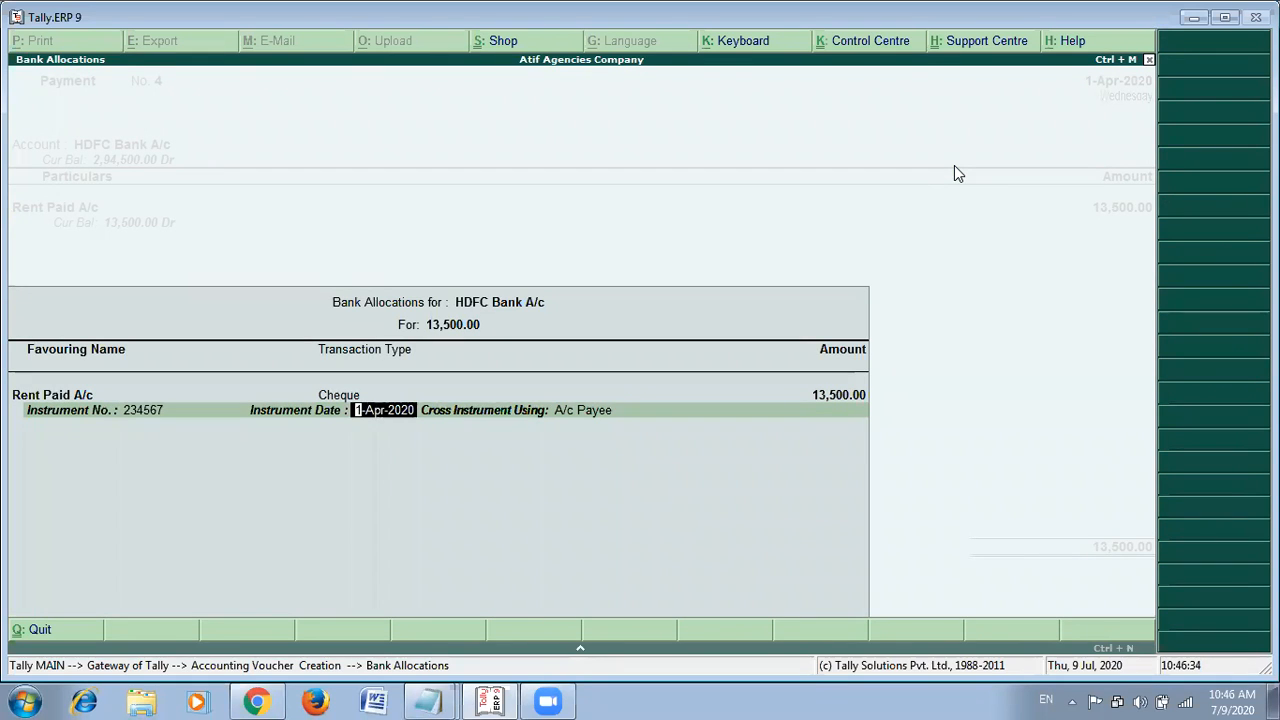
pyautogui.press('Return')
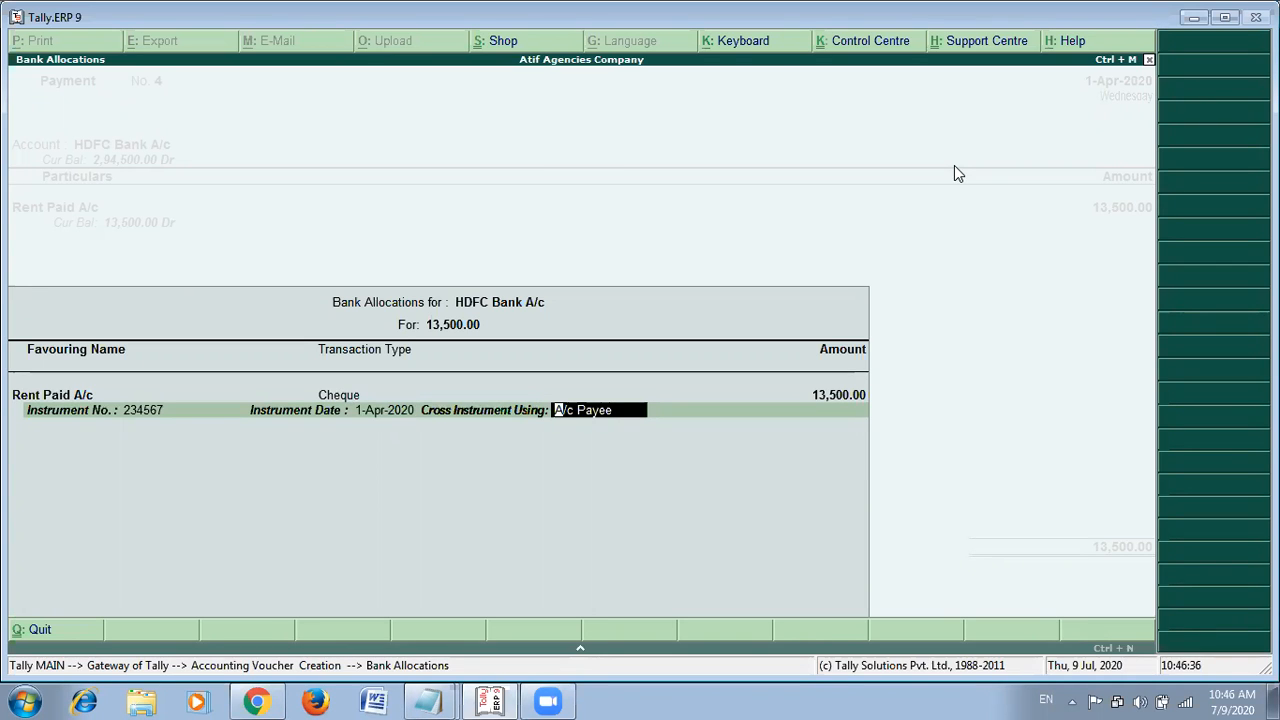
pyautogui.press('Return')
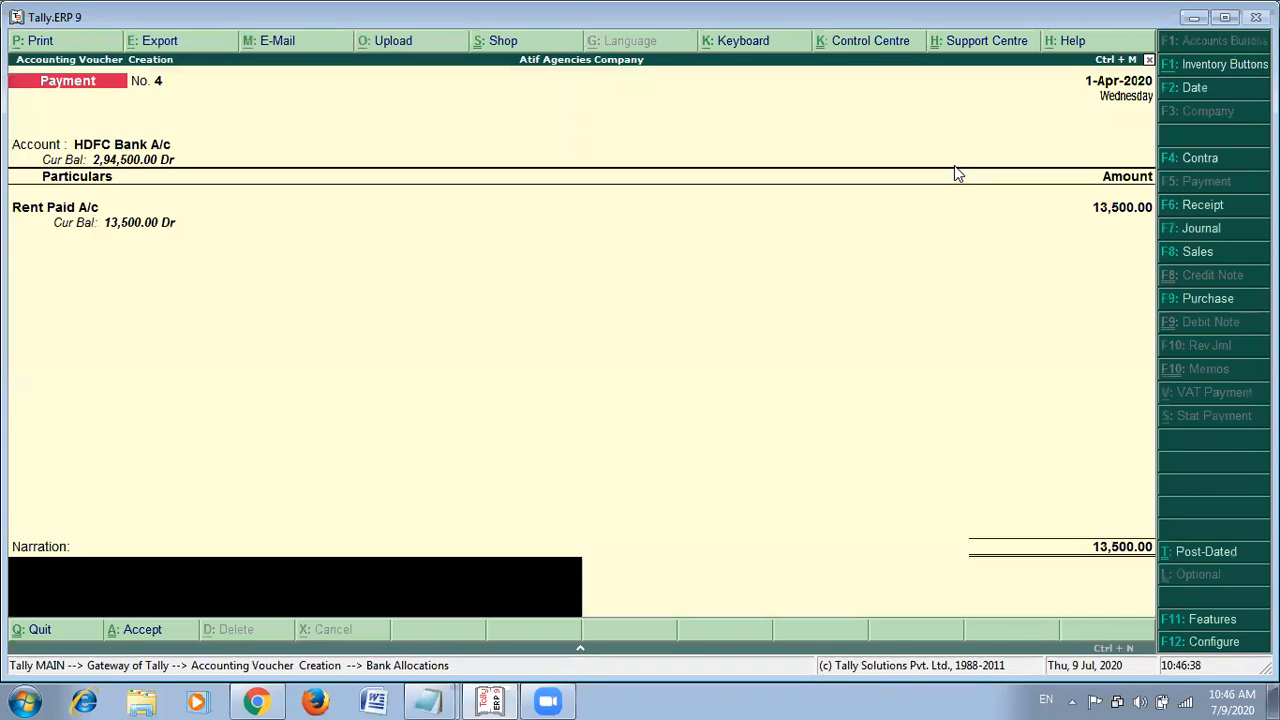
pyautogui.write('Being Rent Paid')
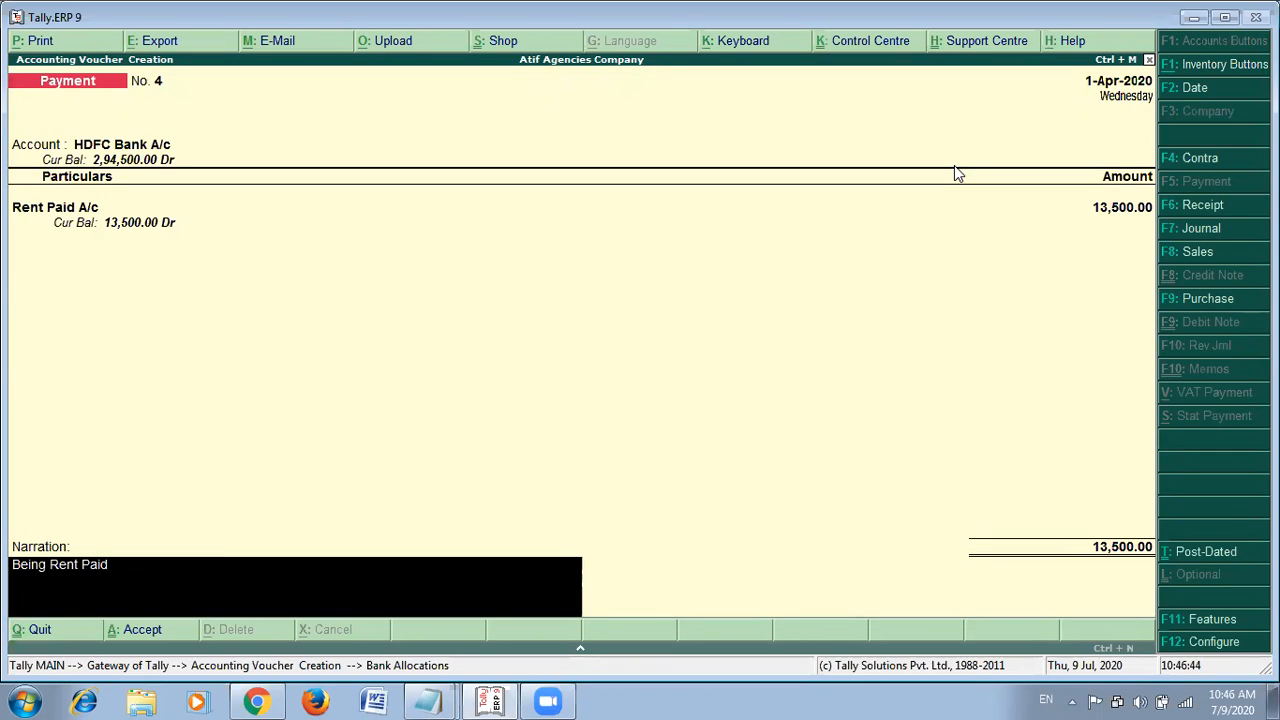
# Save the rent payment voucher, check the next transaction in the Notepad notes, and choose Cash as the account of the new payment voucher.
pyautogui.press('Return')
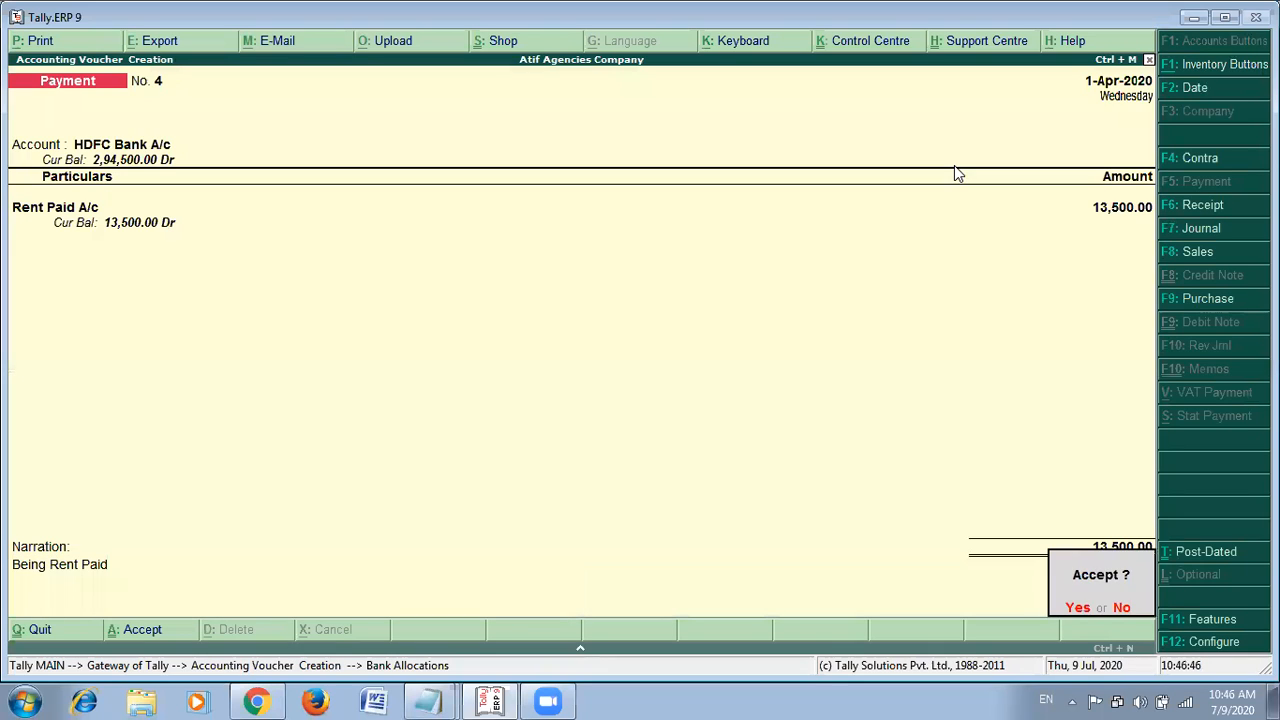
pyautogui.press('Return')
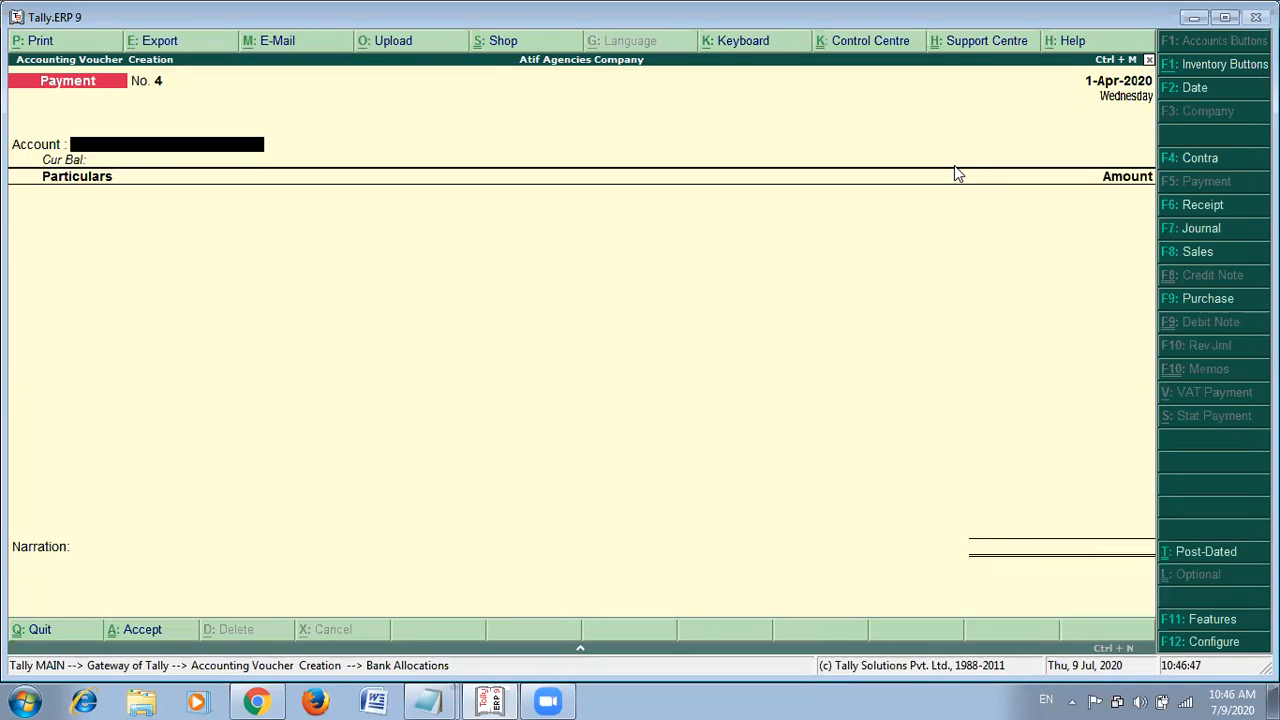
pyautogui.hotkey('alt', 'Tab')
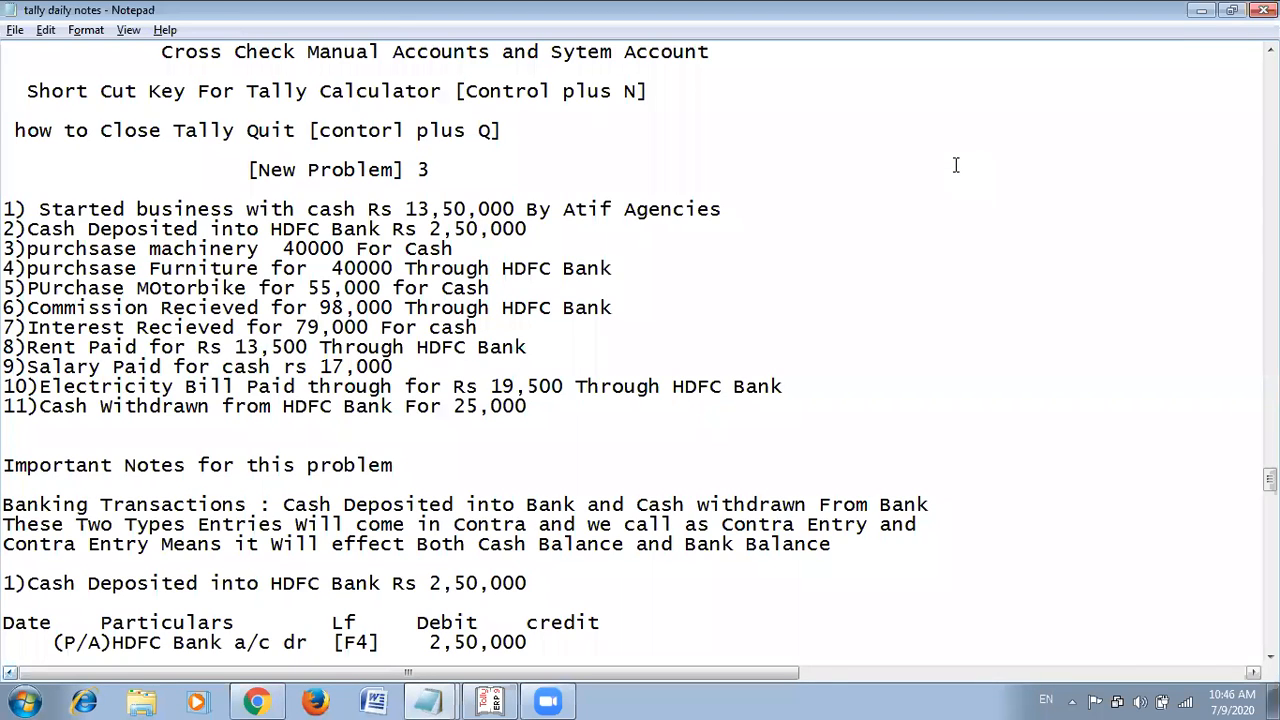
pyautogui.hotkey('alt', 'Tab')
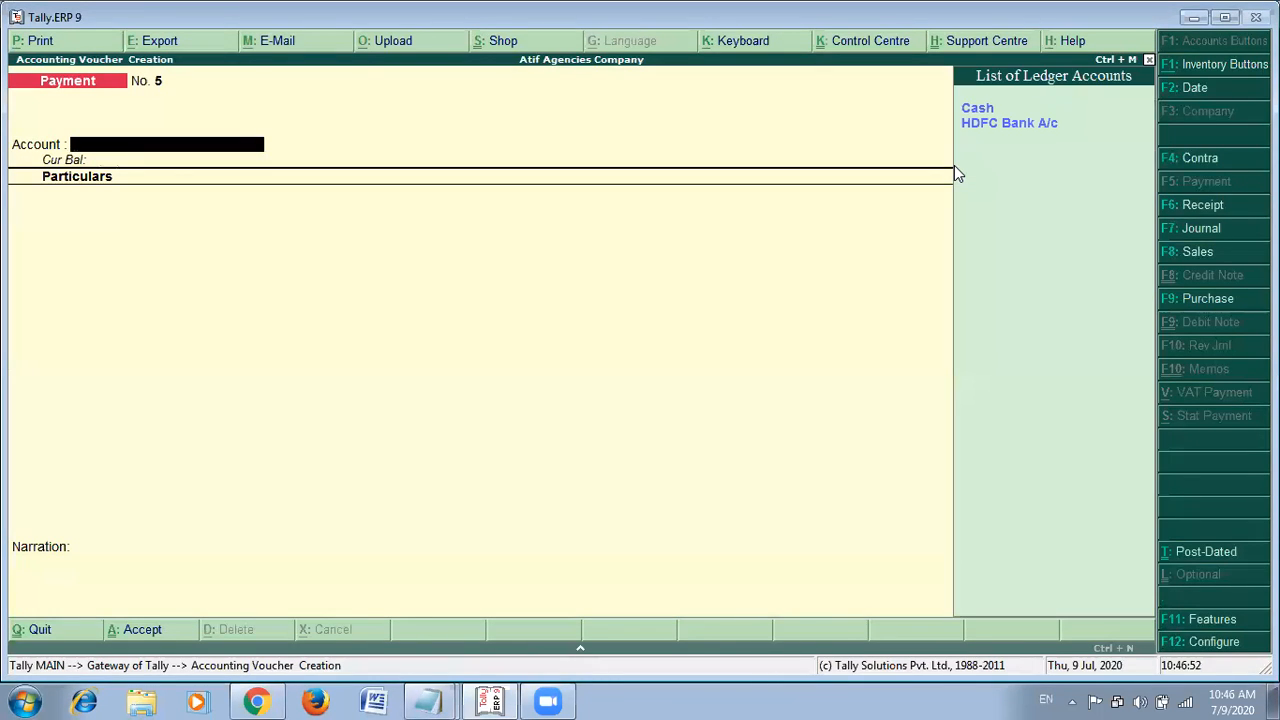
pyautogui.press('Down')
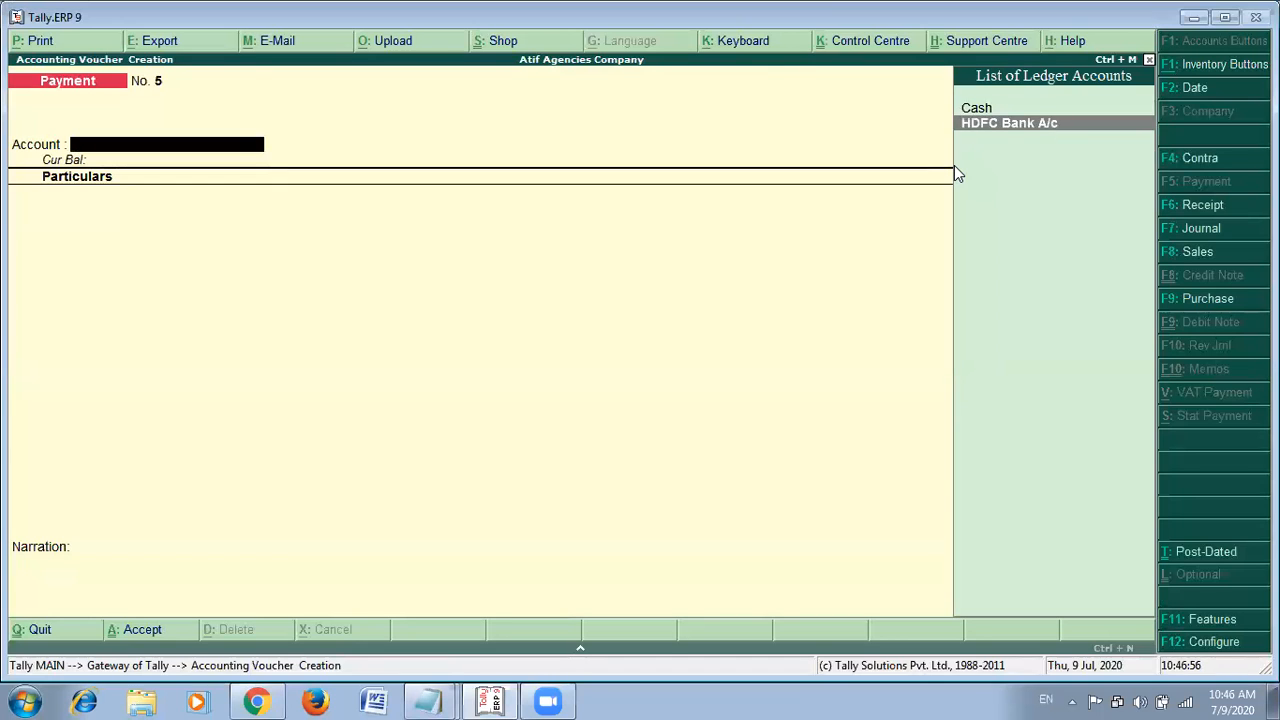
pyautogui.press('Up')
pyautogui.press('Return')
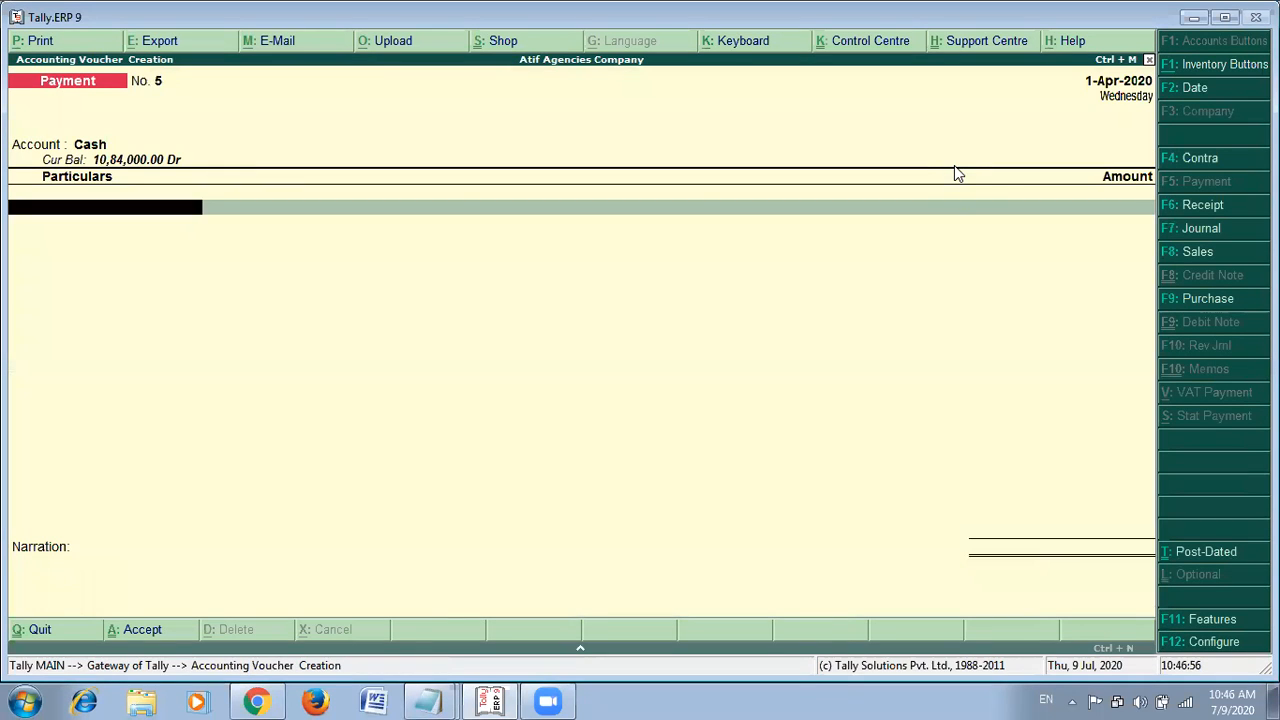
# Check the salary transaction in the Notepad notes and choose Salary Paid A/c as the particular of the cash payment.
pyautogui.hotkey('alt', 'Tab')
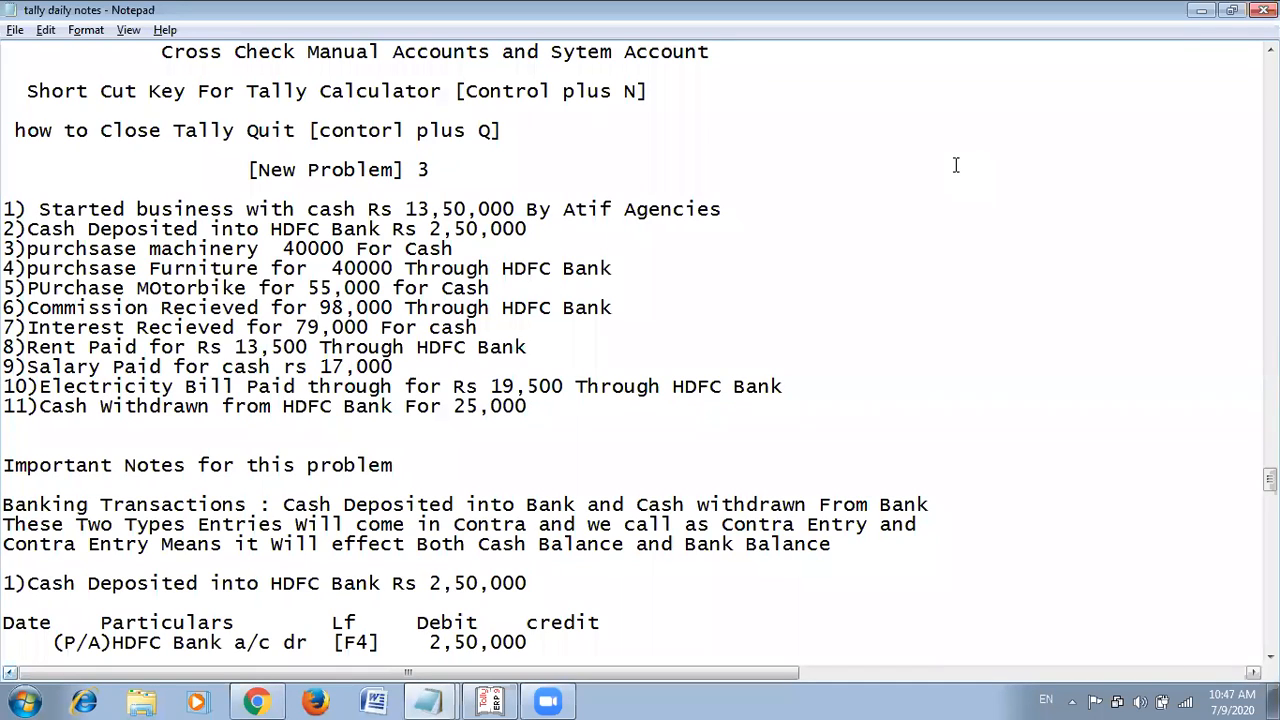
pyautogui.hotkey('alt', 'Tab')
pyautogui.hotkey('alt', 'Tab')
pyautogui.hotkey('alt', 'Tab')
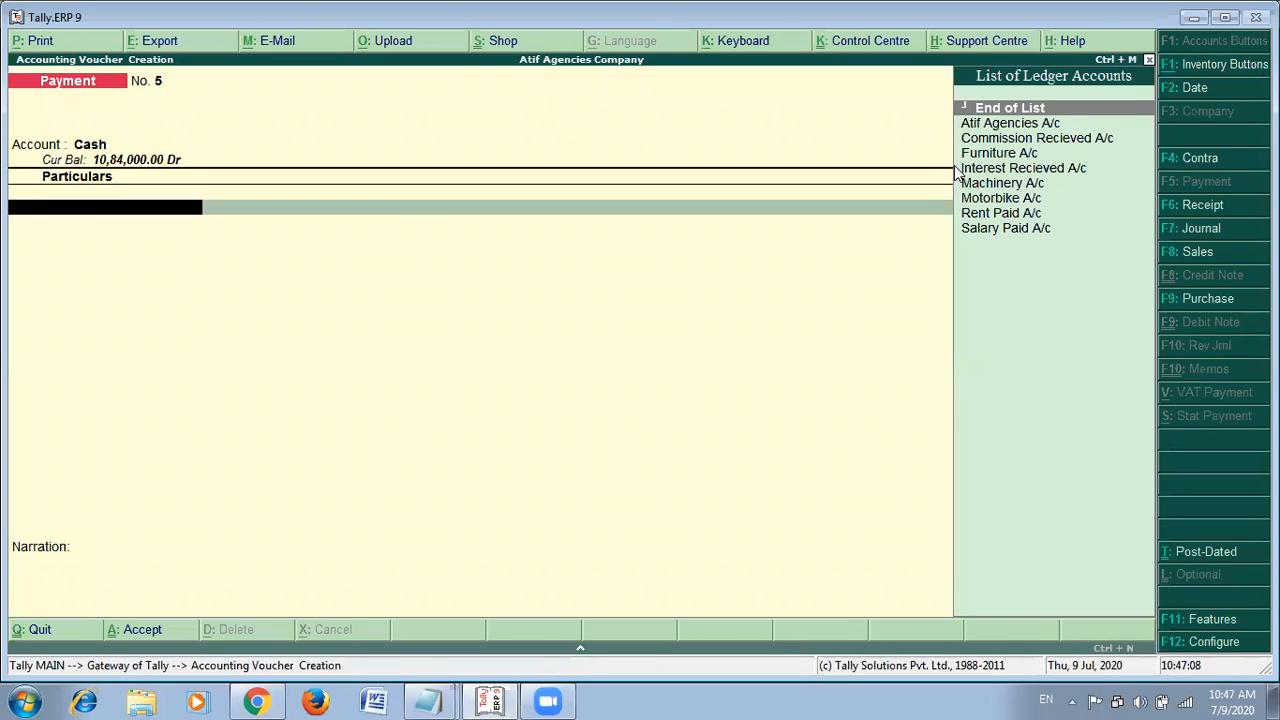
pyautogui.press('Up')
pyautogui.press('Return')
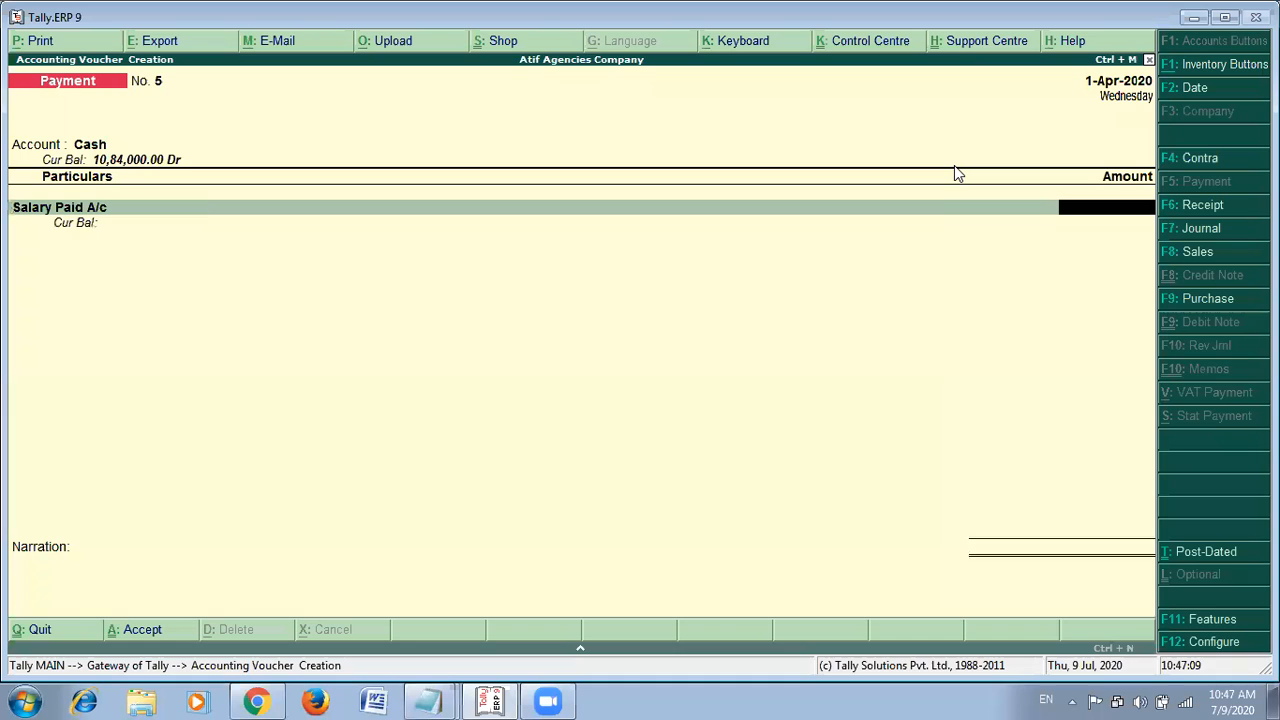
# Switch the cash payment's particular to Rent Paid A/c to view its balance, and return it to Salary Paid A/c.
pyautogui.press('BackSpace')
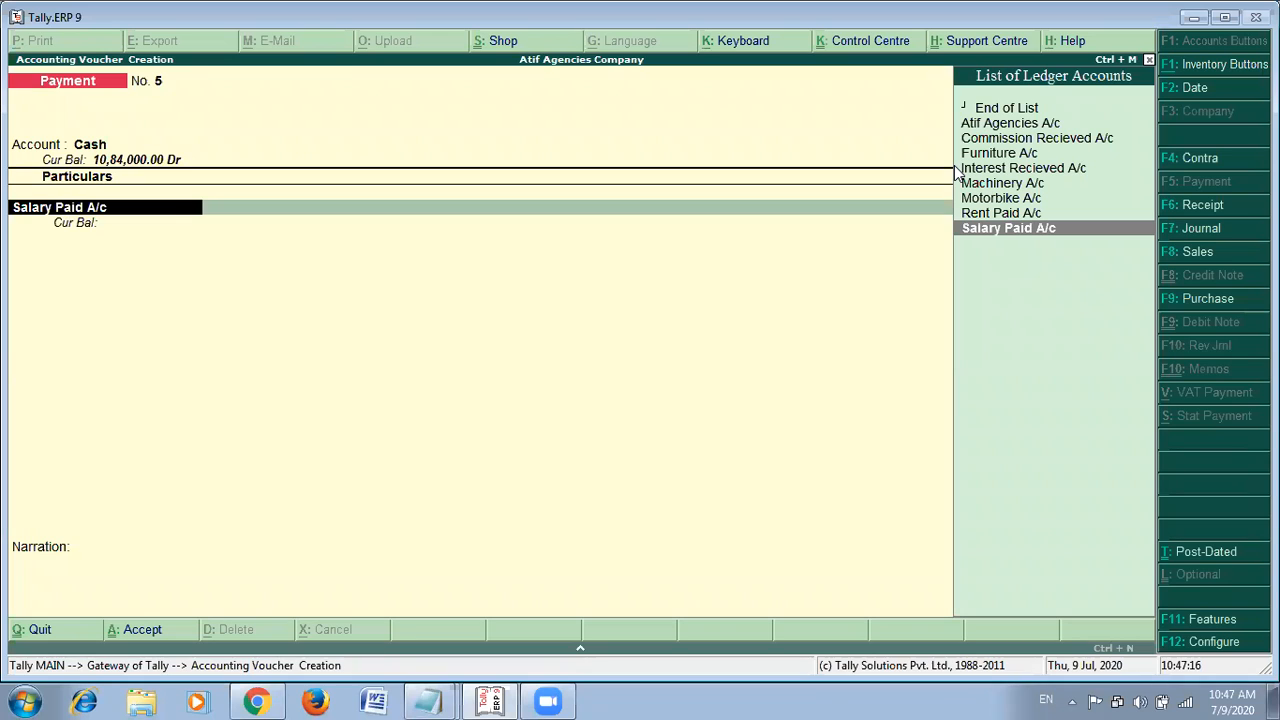
pyautogui.press('Up')
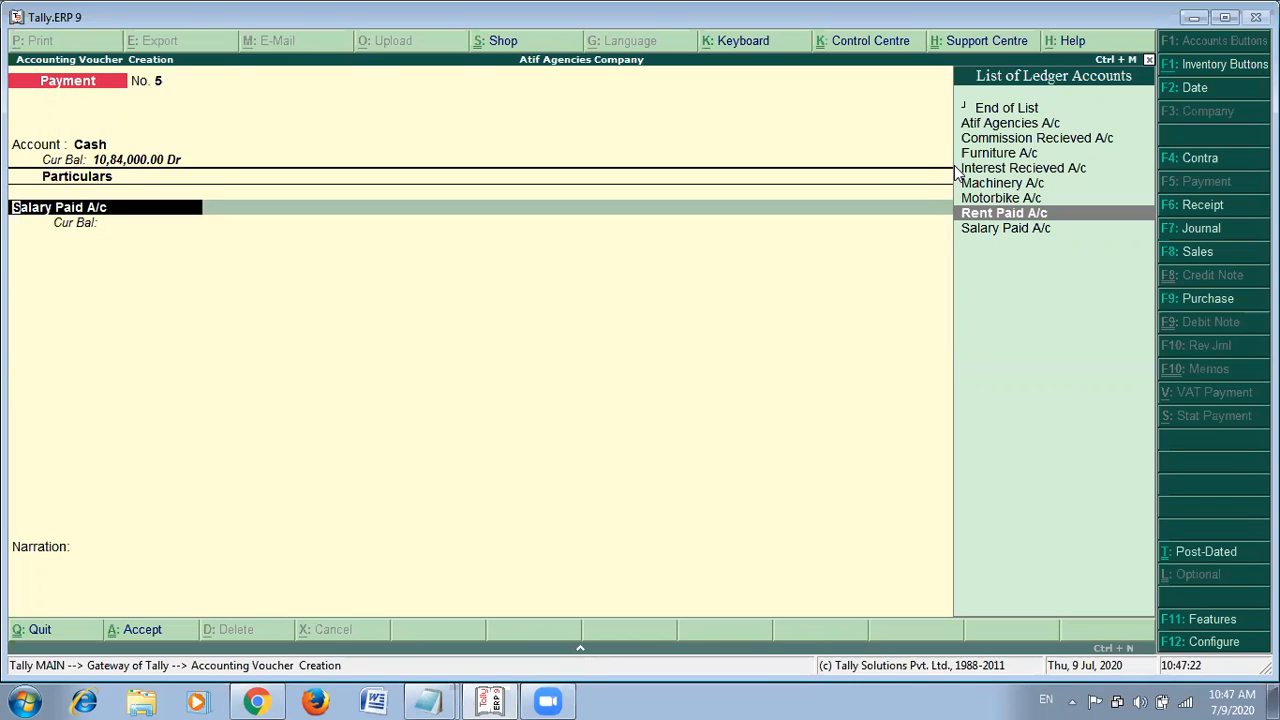
pyautogui.press('Return')
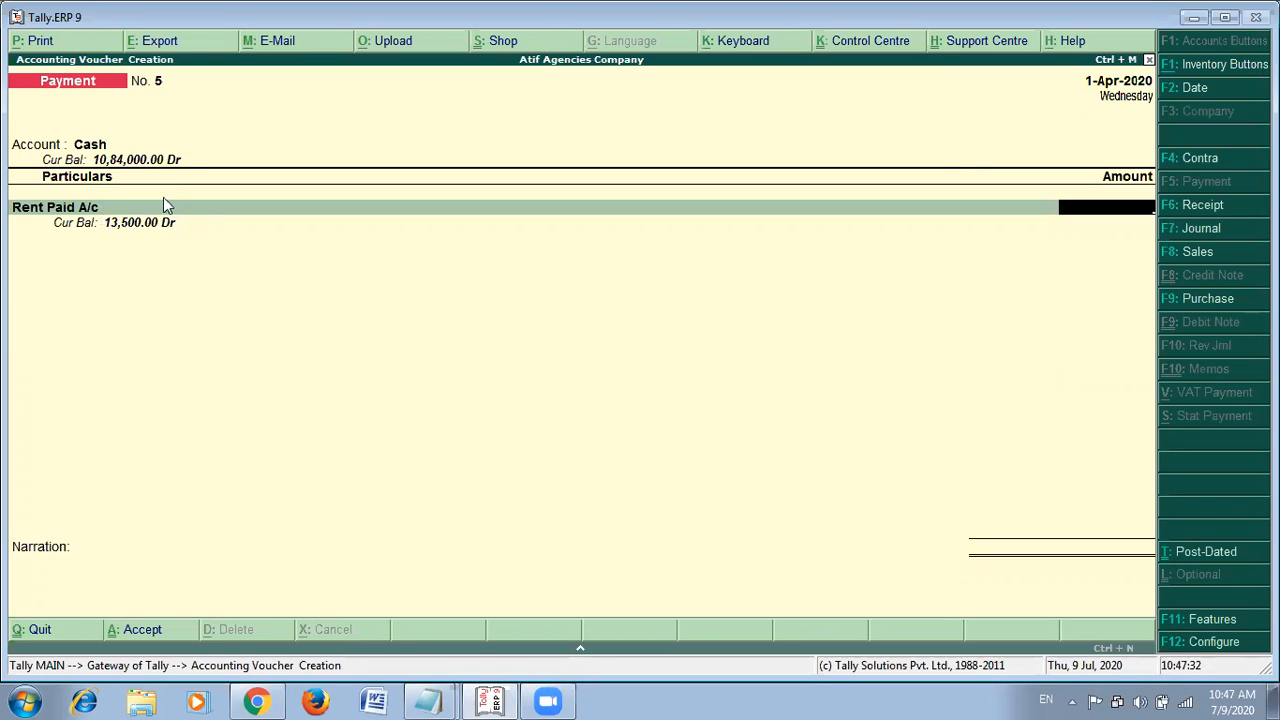
pyautogui.press('BackSpace')
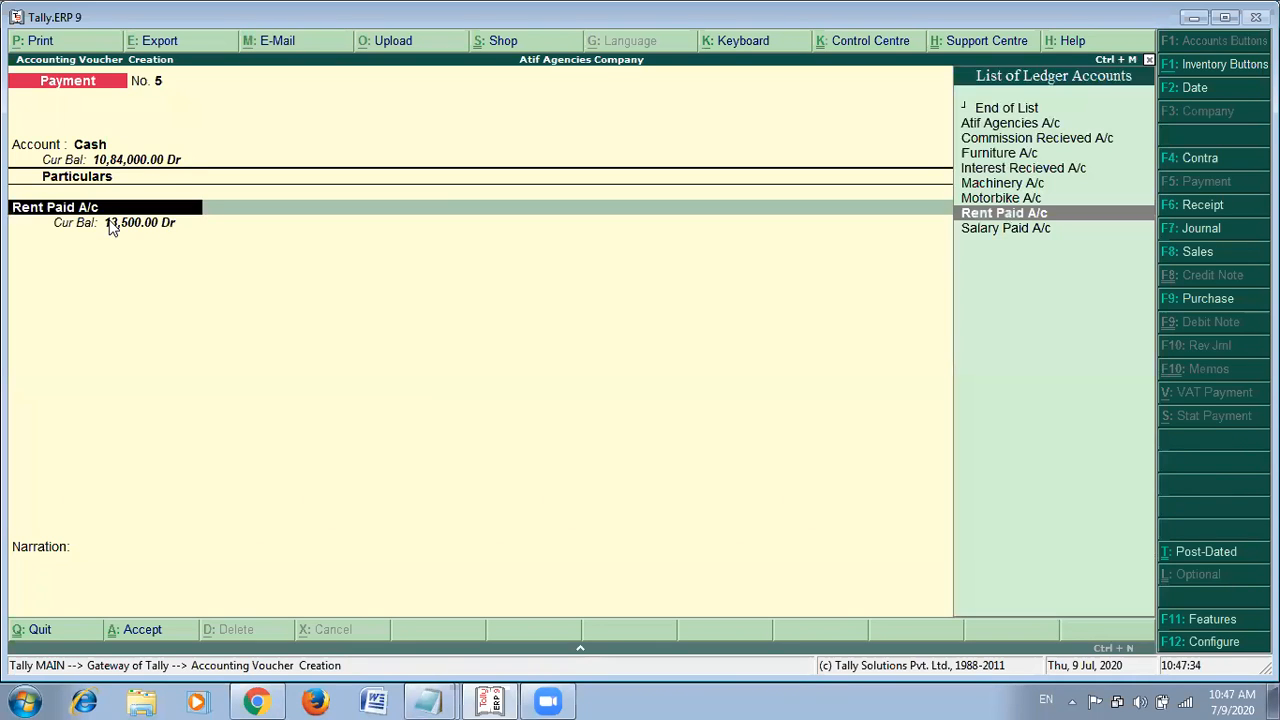
pyautogui.press('Down')
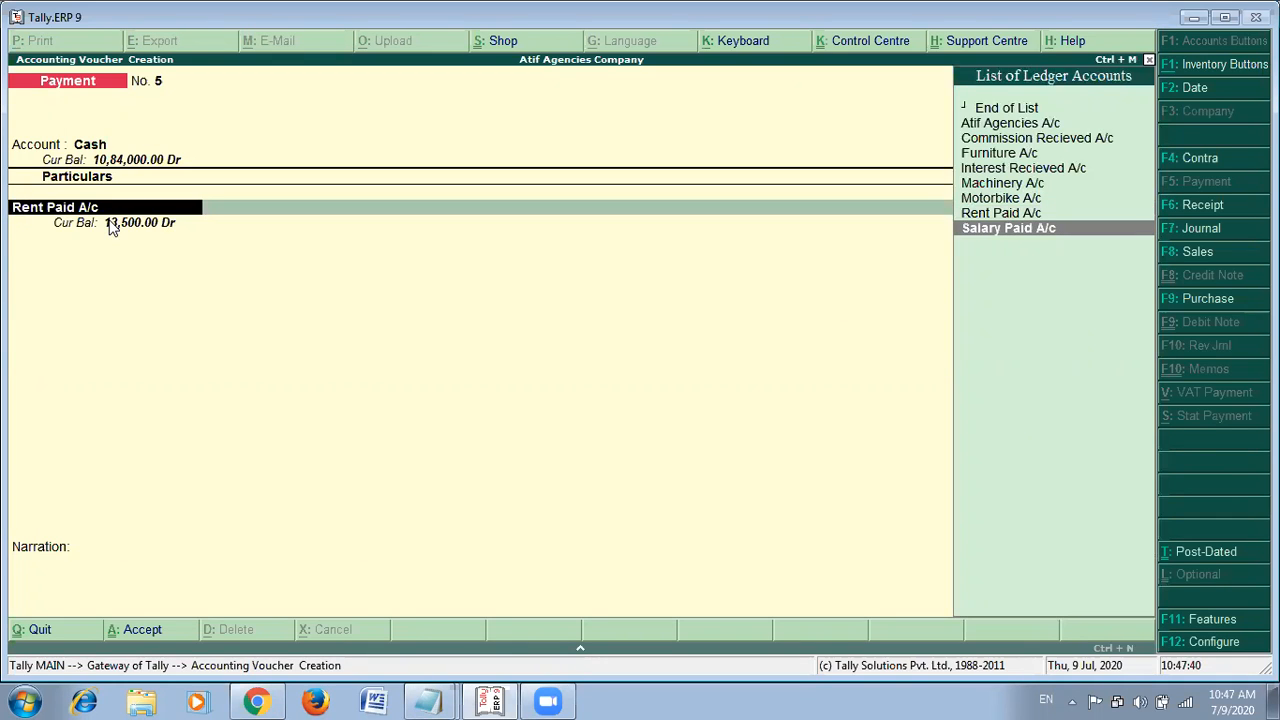
pyautogui.press('Return')
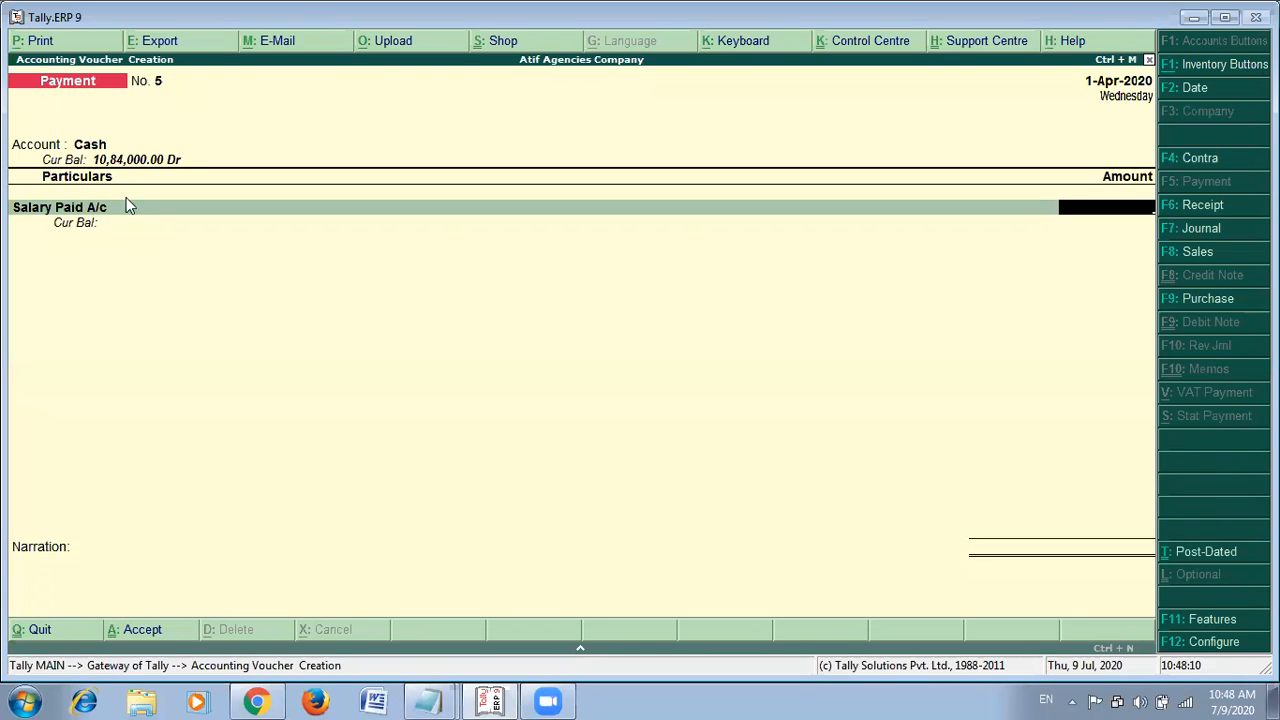
# Look up the salary amount in the Notepad notes and enter 17,000 for Salary Paid A/c.
pyautogui.hotkey('alt', 'Tab')
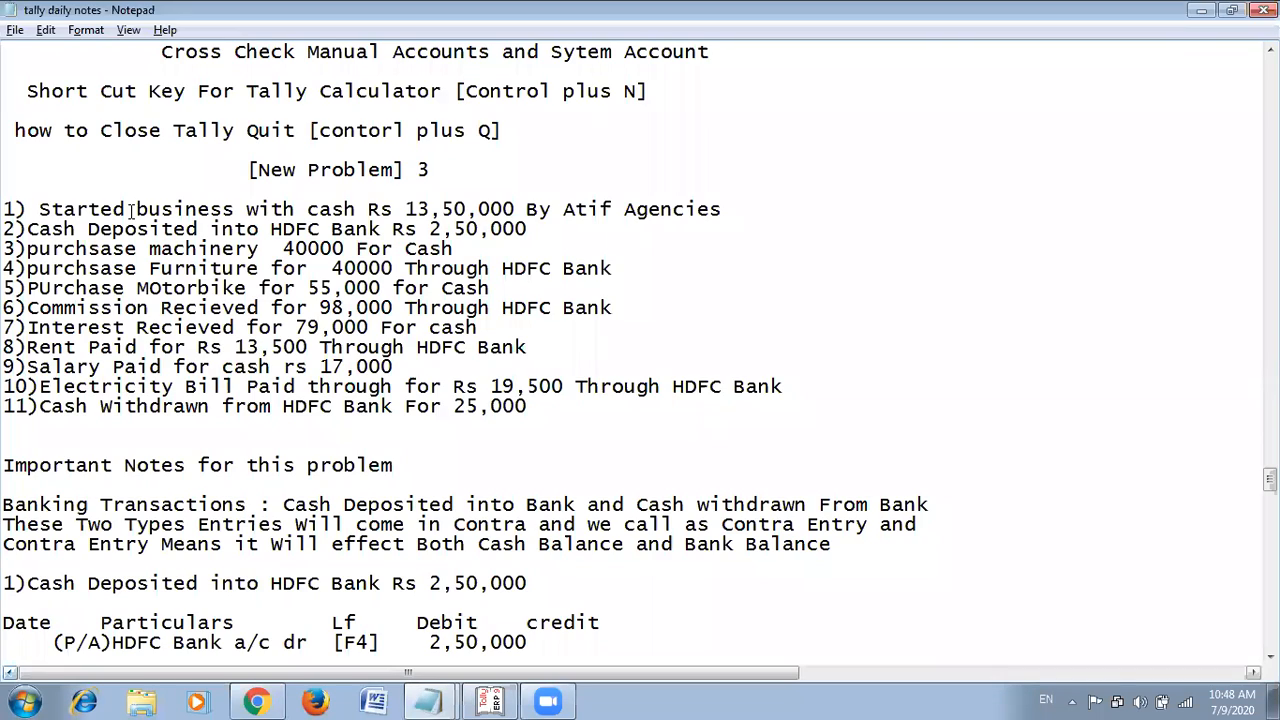
pyautogui.hotkey('alt', 'Tab')
pyautogui.write('1')
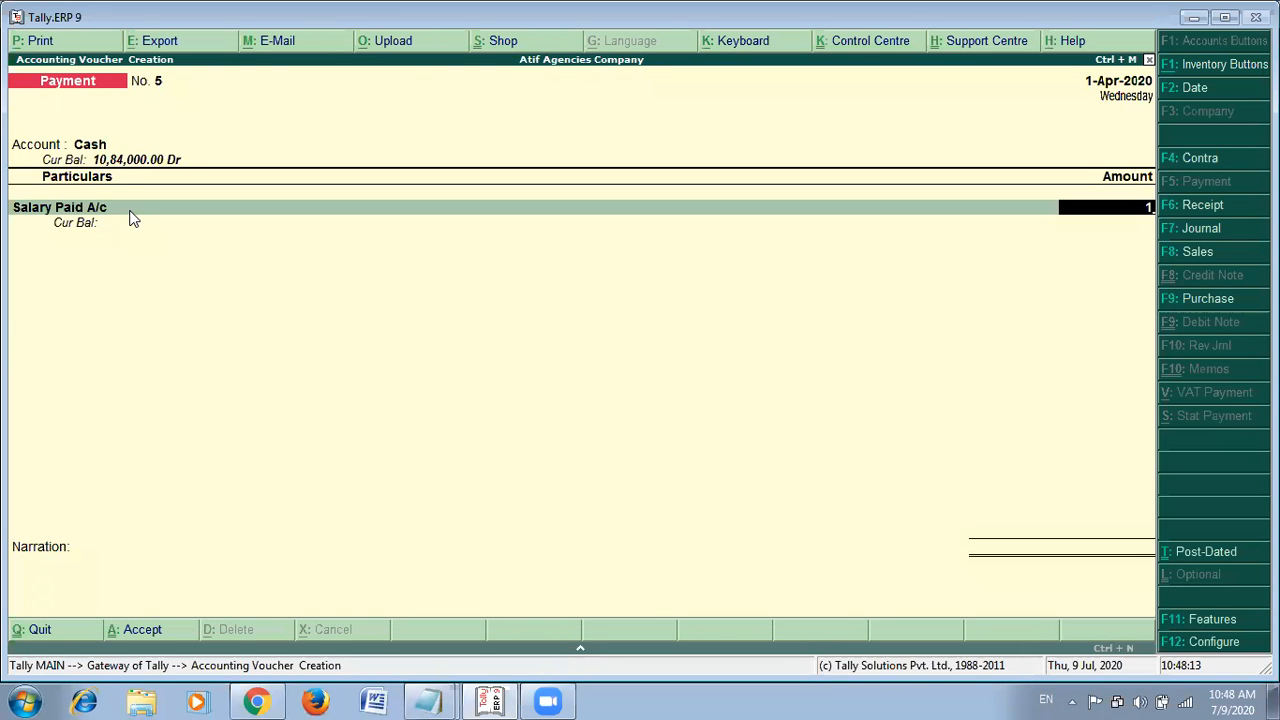
pyautogui.write('7000')
pyautogui.press('Return')
# Write the narration "Being Salary paid for cash" and save the salary payment voucher.
pyautogui.write('Being Salary')
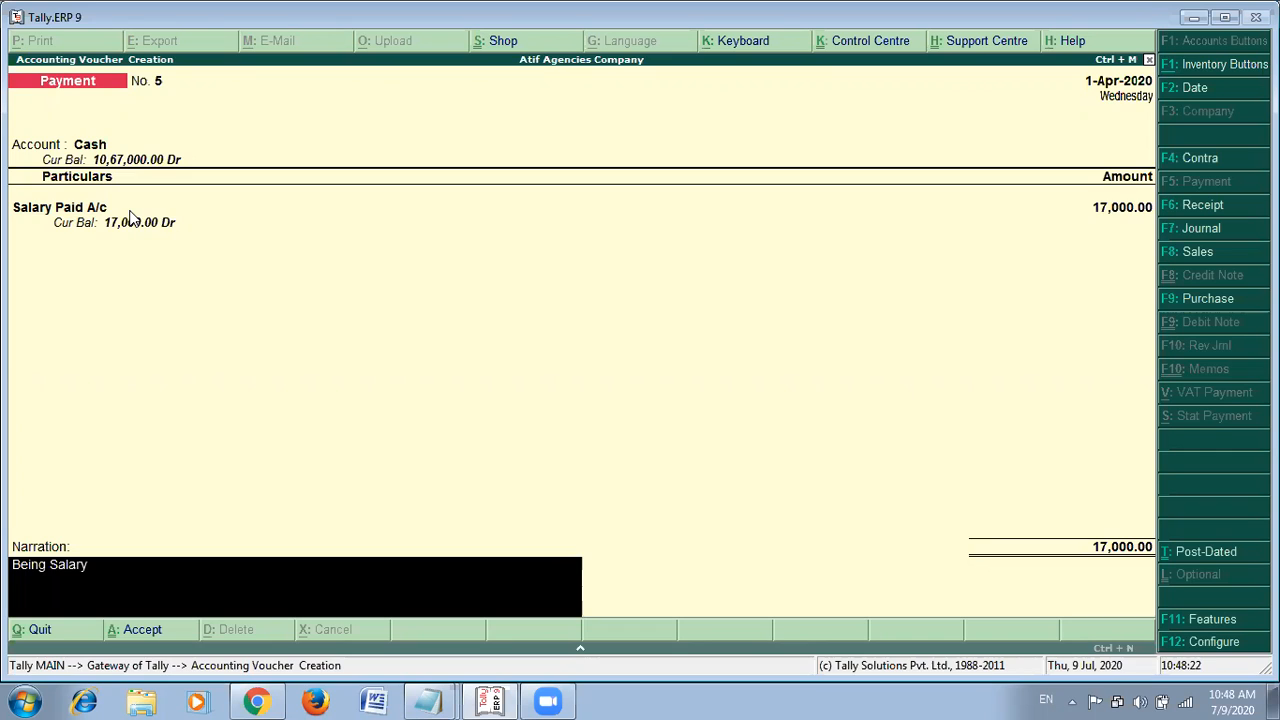
pyautogui.write(' paid for cash')
pyautogui.press('Return')
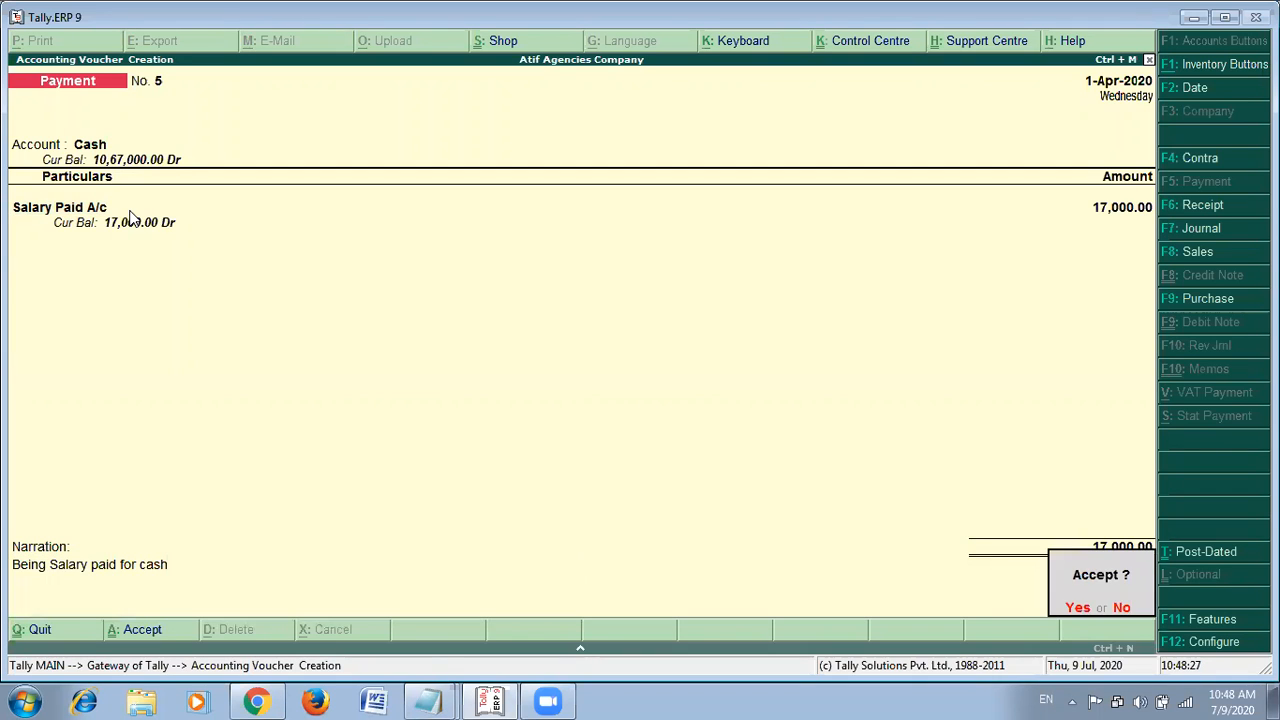
pyautogui.press('y')
# Consult the transaction list in Notepad and choose HDFC Bank A/c as the account of the next Tally payment voucher.
pyautogui.hotkey('alt', 'Tab')
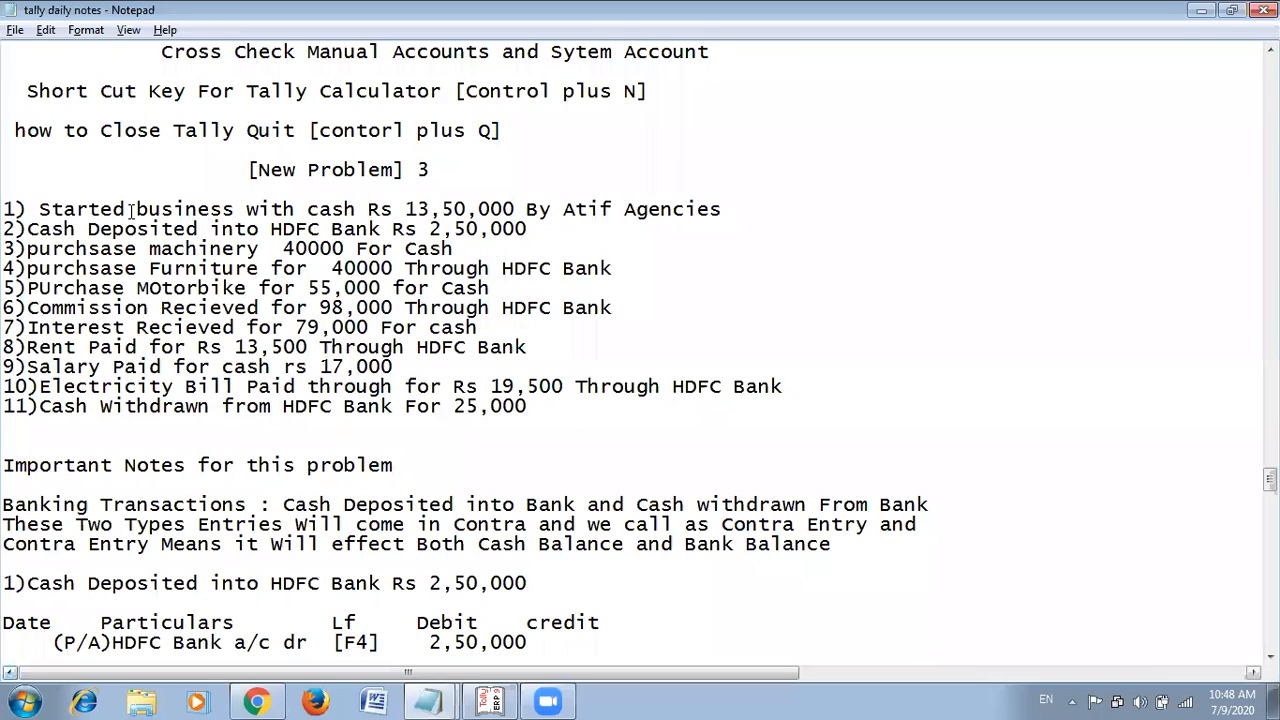
pyautogui.hotkey('alt', 'Tab')
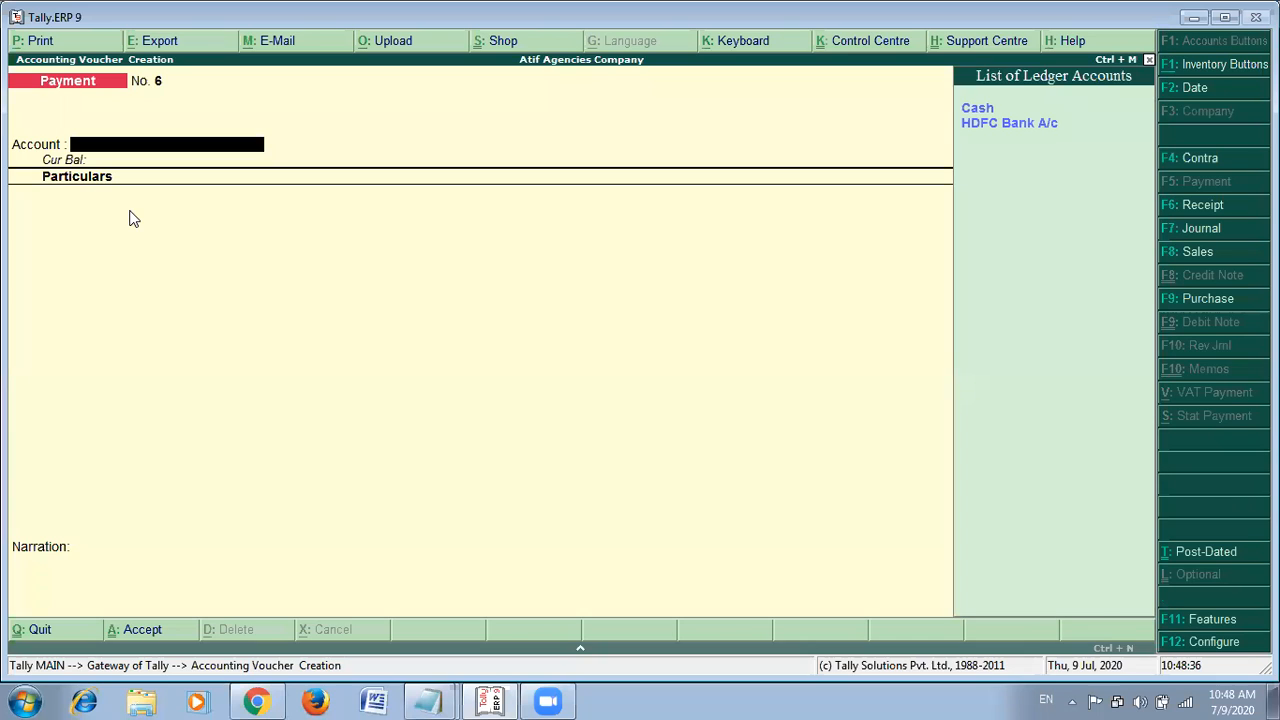
pyautogui.press('Down')
pyautogui.press('Down')
pyautogui.press('Up')
pyautogui.press('Down')
pyautogui.press('Up')
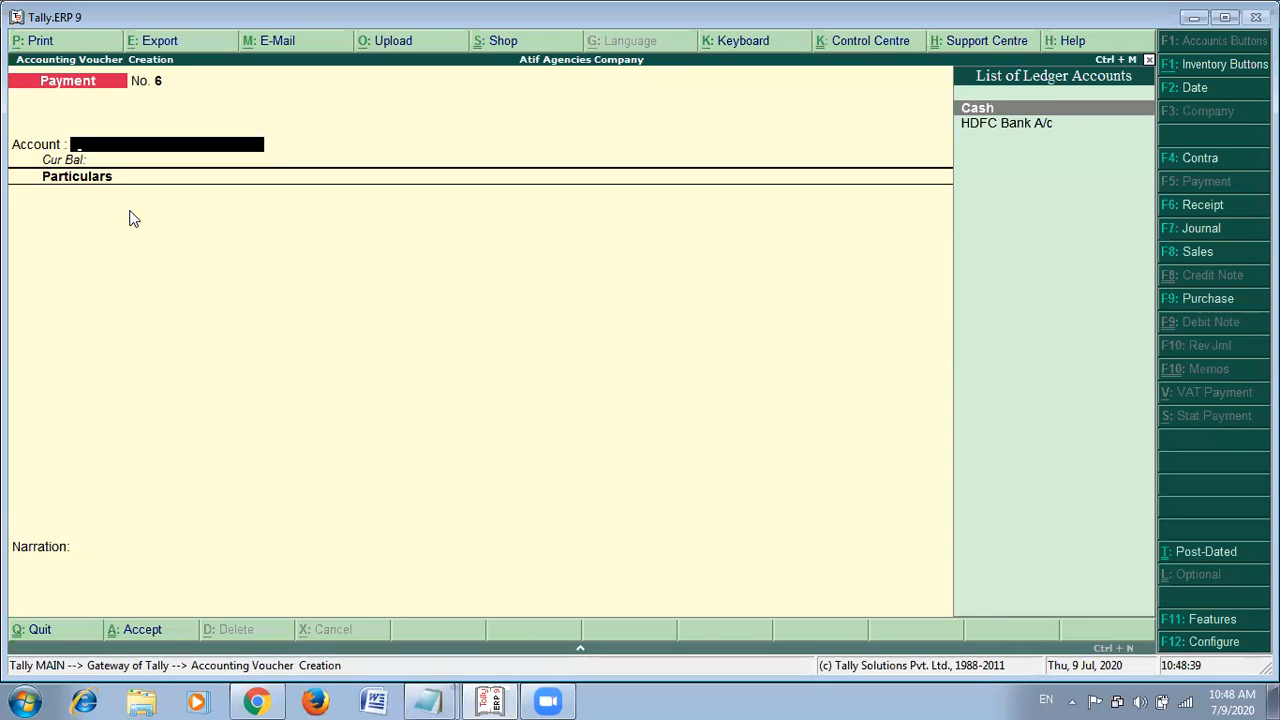
pyautogui.press('Down')
pyautogui.press('Up')
pyautogui.press('Down')
pyautogui.press('Up')
pyautogui.press('Down')
pyautogui.press('Up')
pyautogui.press('Down')
pyautogui.press('Up')
pyautogui.press('Down')
pyautogui.press('Up')
pyautogui.press('Down')
pyautogui.press('Up')
pyautogui.press('Down')
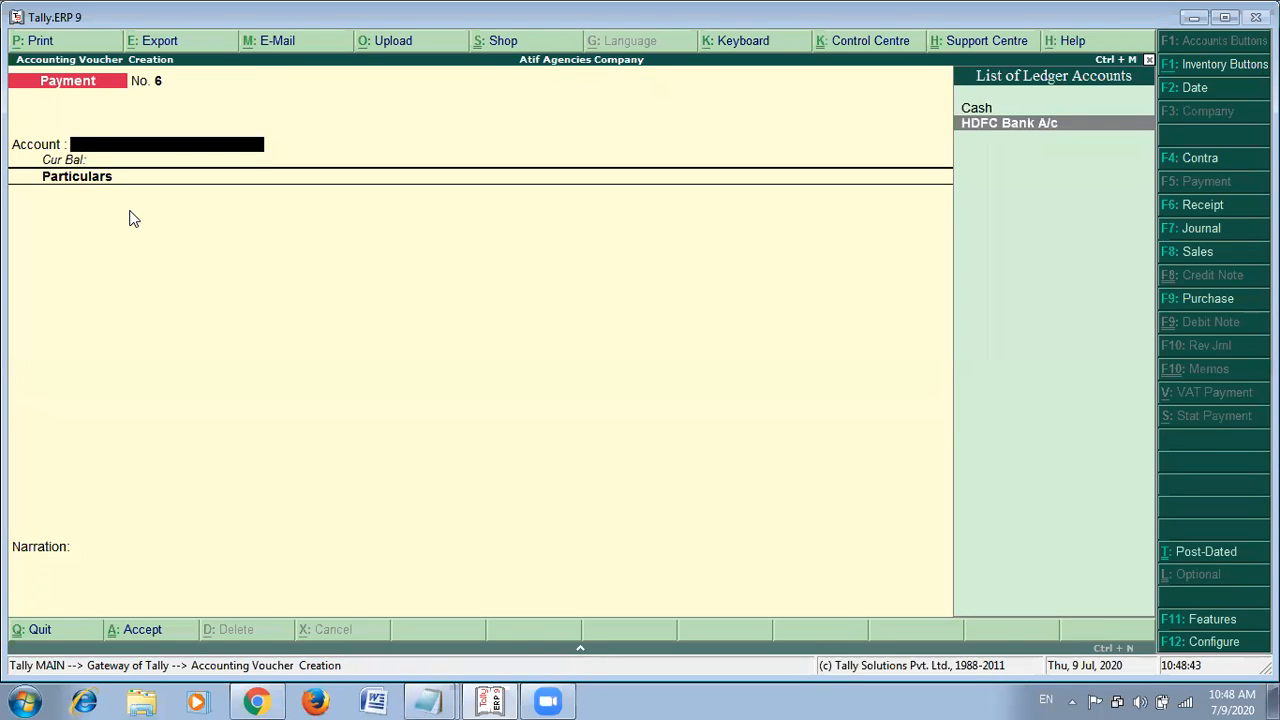
pyautogui.press('Up')
pyautogui.press('Down')
pyautogui.press('Up')
pyautogui.press('Down')
pyautogui.press('Up')
pyautogui.press('Down')
pyautogui.press('Up')
pyautogui.press('Down')
pyautogui.press('Return')
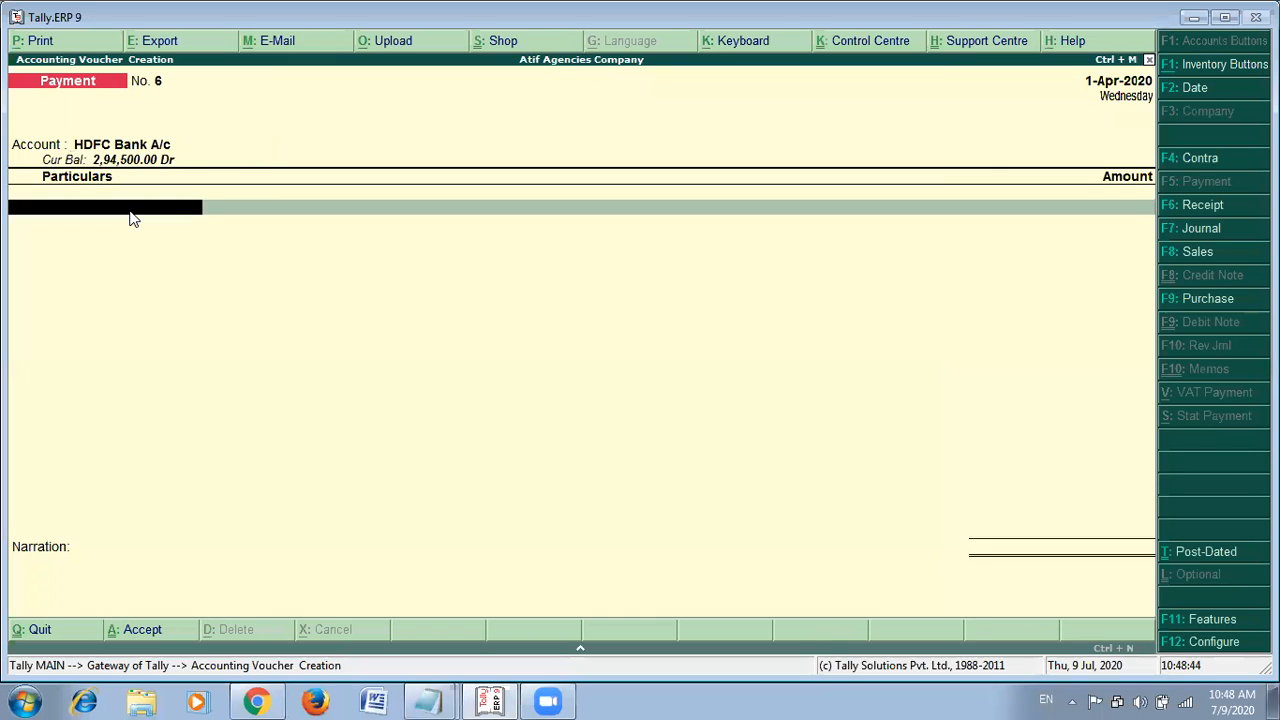
# Check the electricity bill transaction in the Notepad notes and leave the unfinished HDFC Bank payment voucher for the Gateway of Tally.
pyautogui.hotkey('alt', 'Tab')
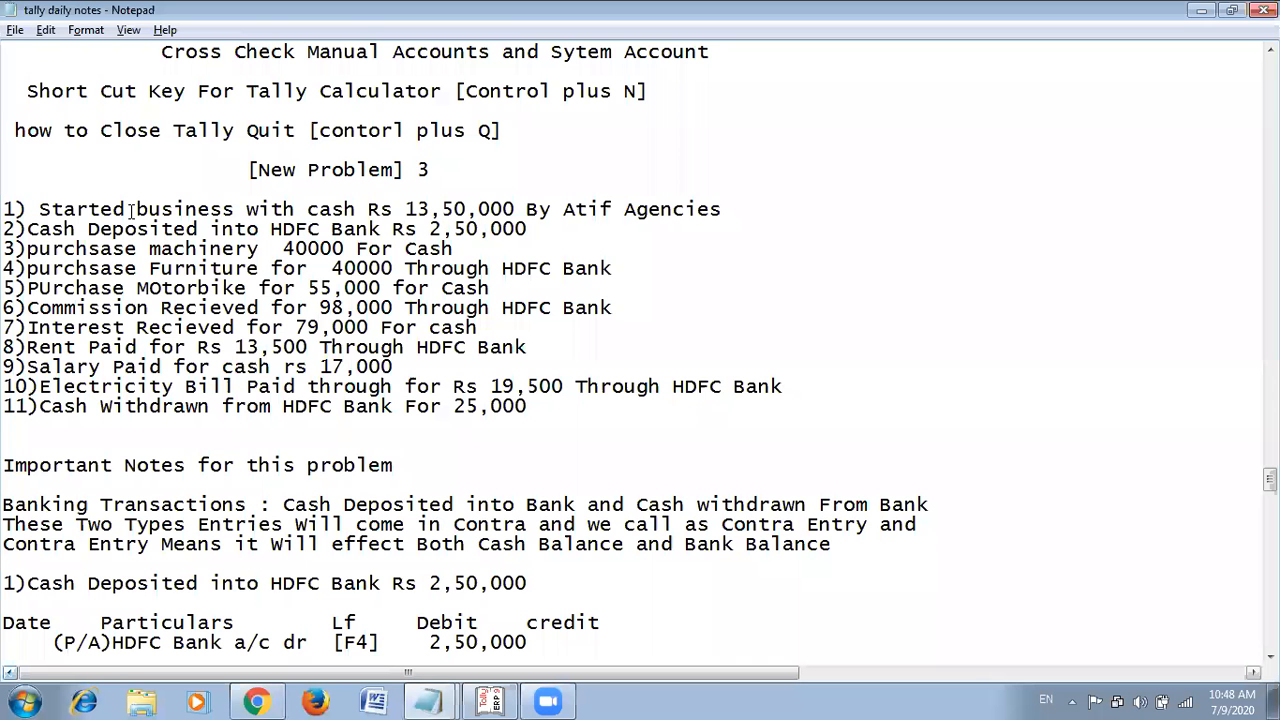
pyautogui.hotkey('alt', 'Tab')
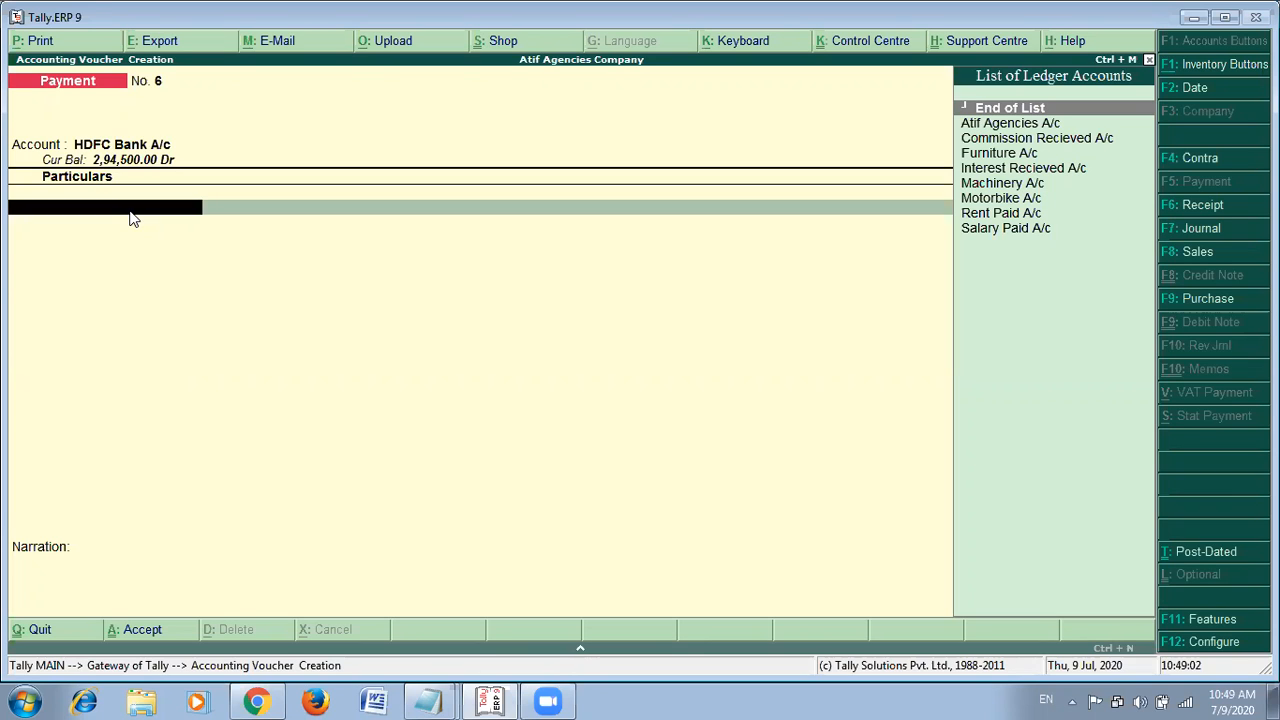
pyautogui.press('Escape')
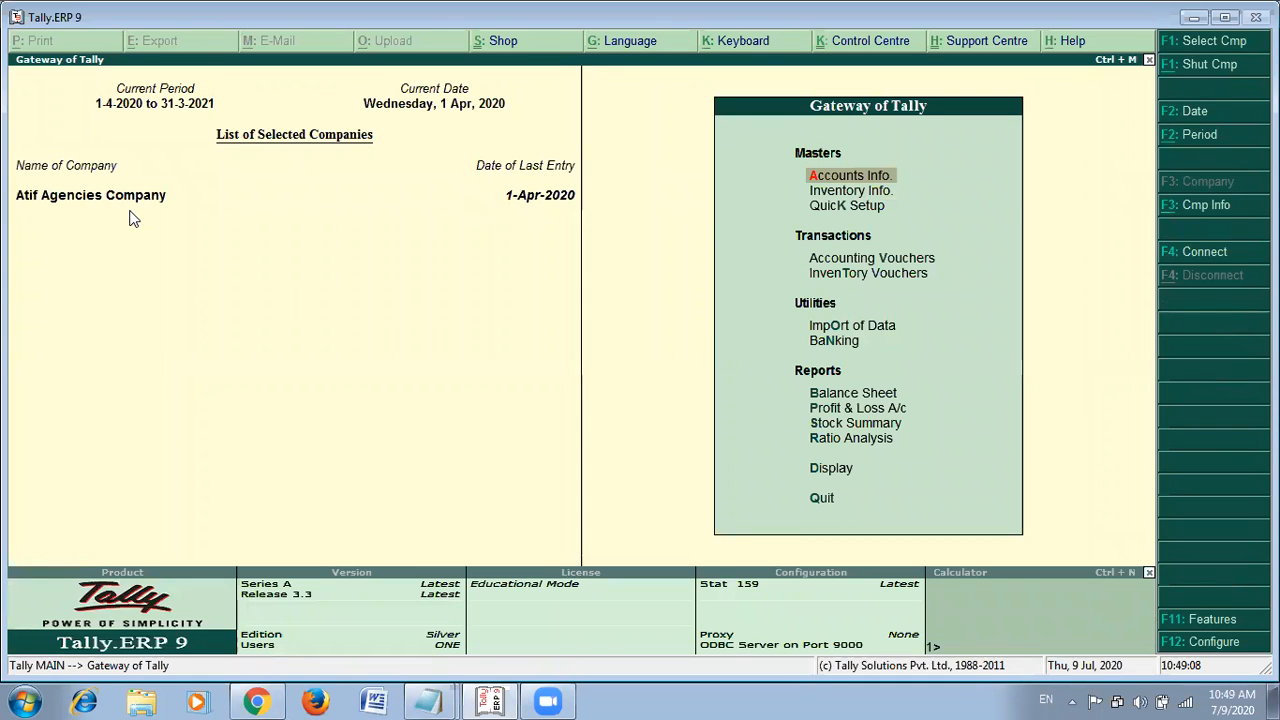
pyautogui.click(817, 180)
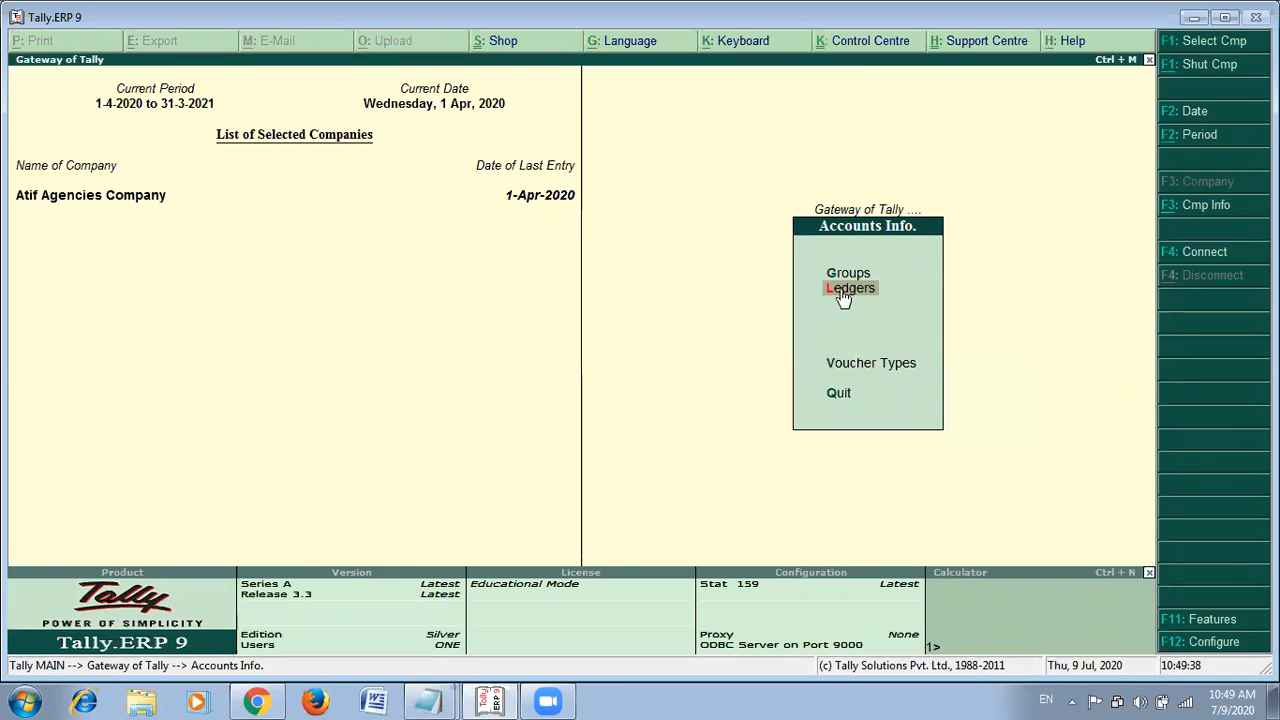
pyautogui.press('Escape')
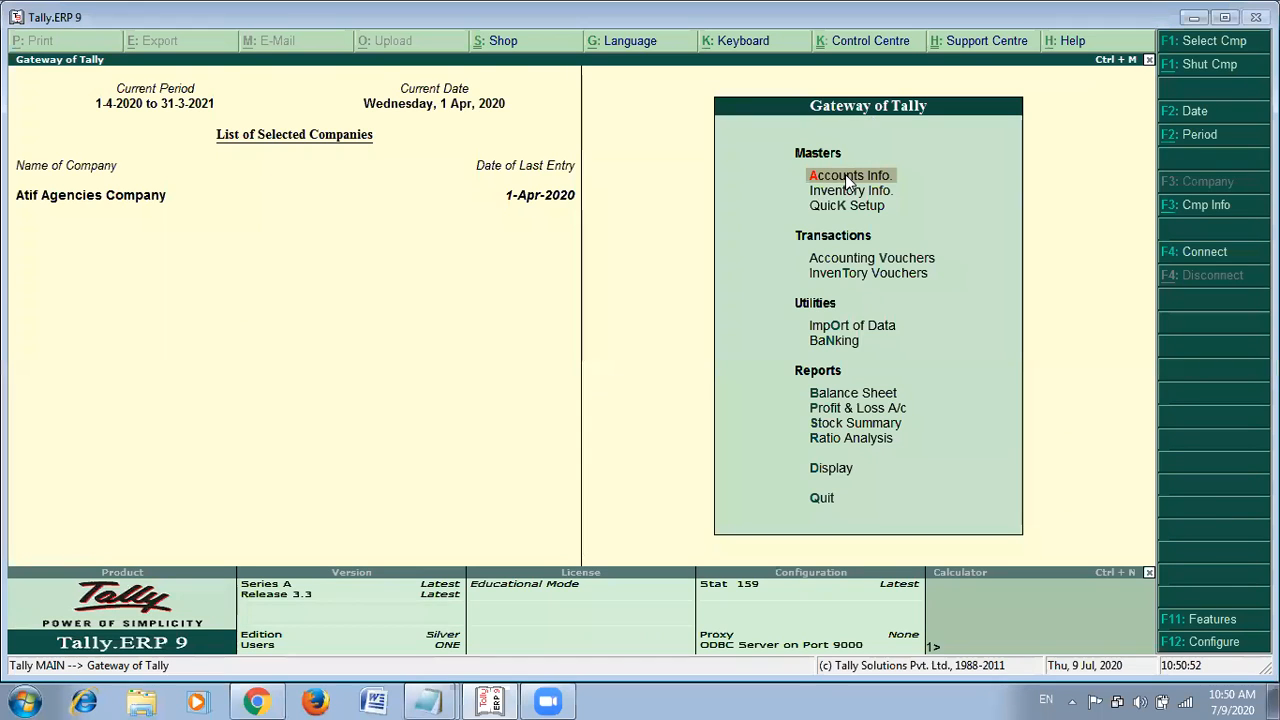
pyautogui.click(845, 176)
pyautogui.press('Escape')
# Open the creation form for a new single ledger from the accounts masters.
pyautogui.click(818, 180)
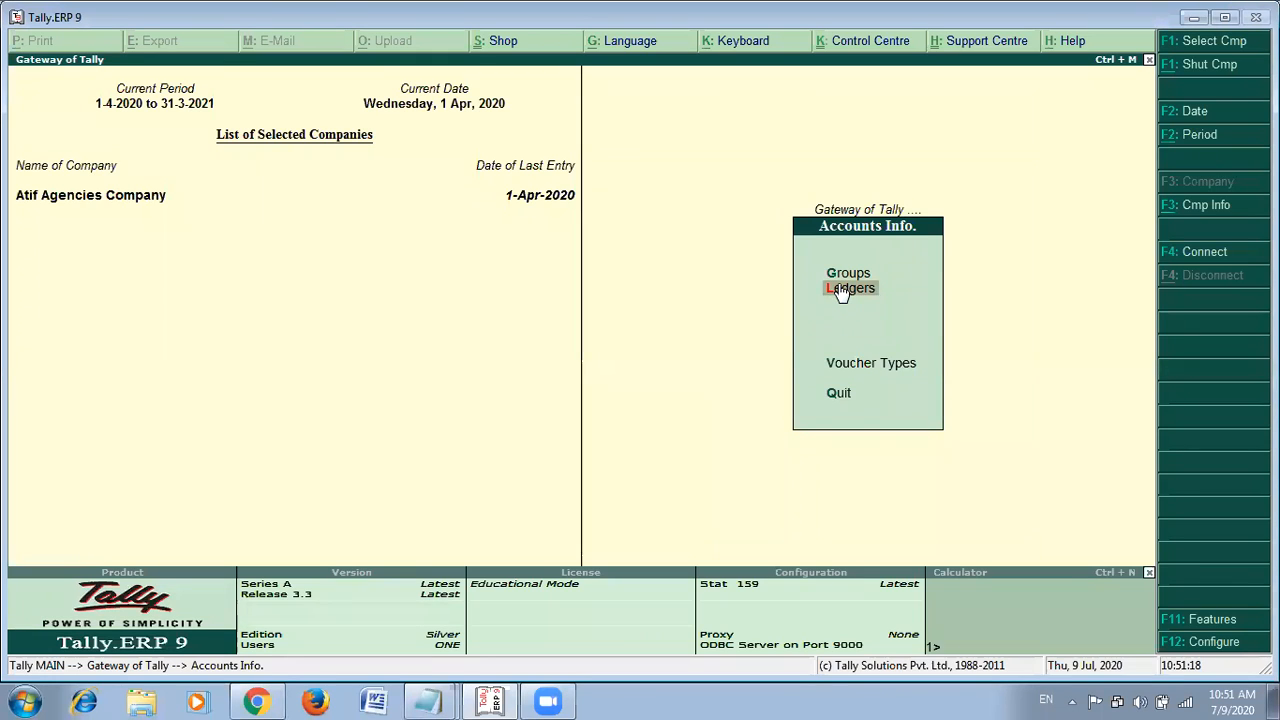
pyautogui.click(842, 289)
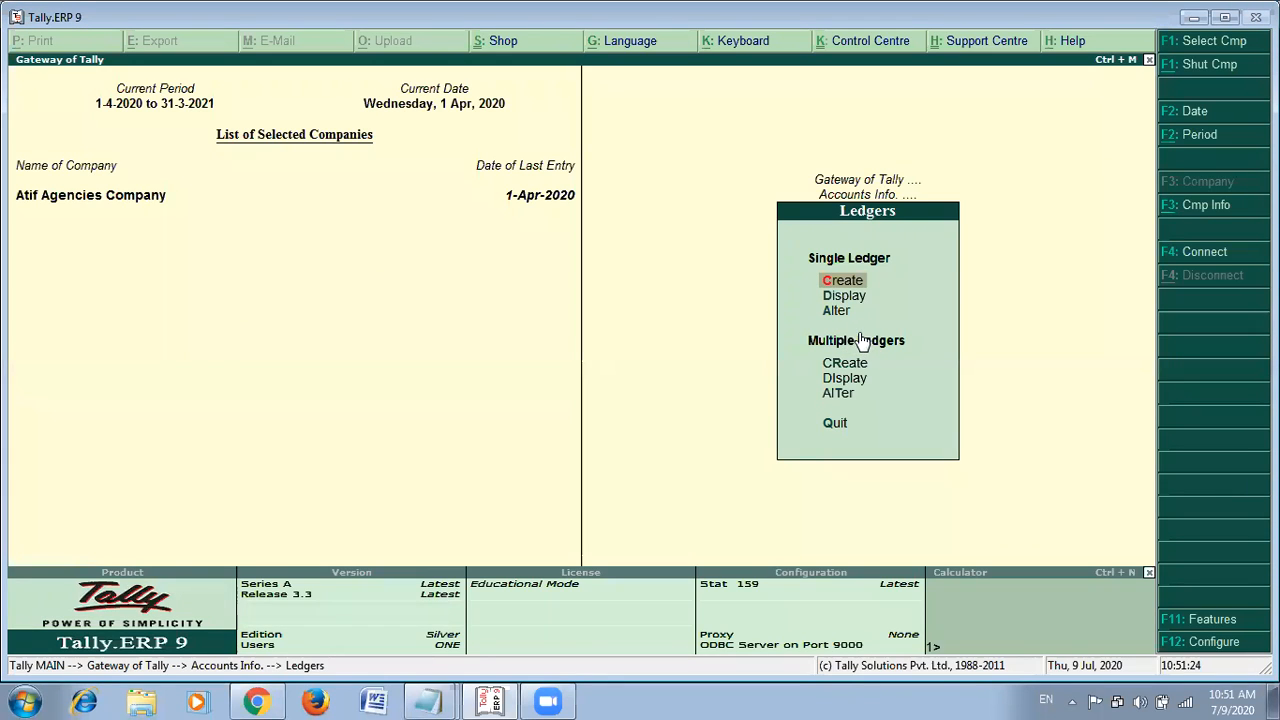
pyautogui.press('Down')
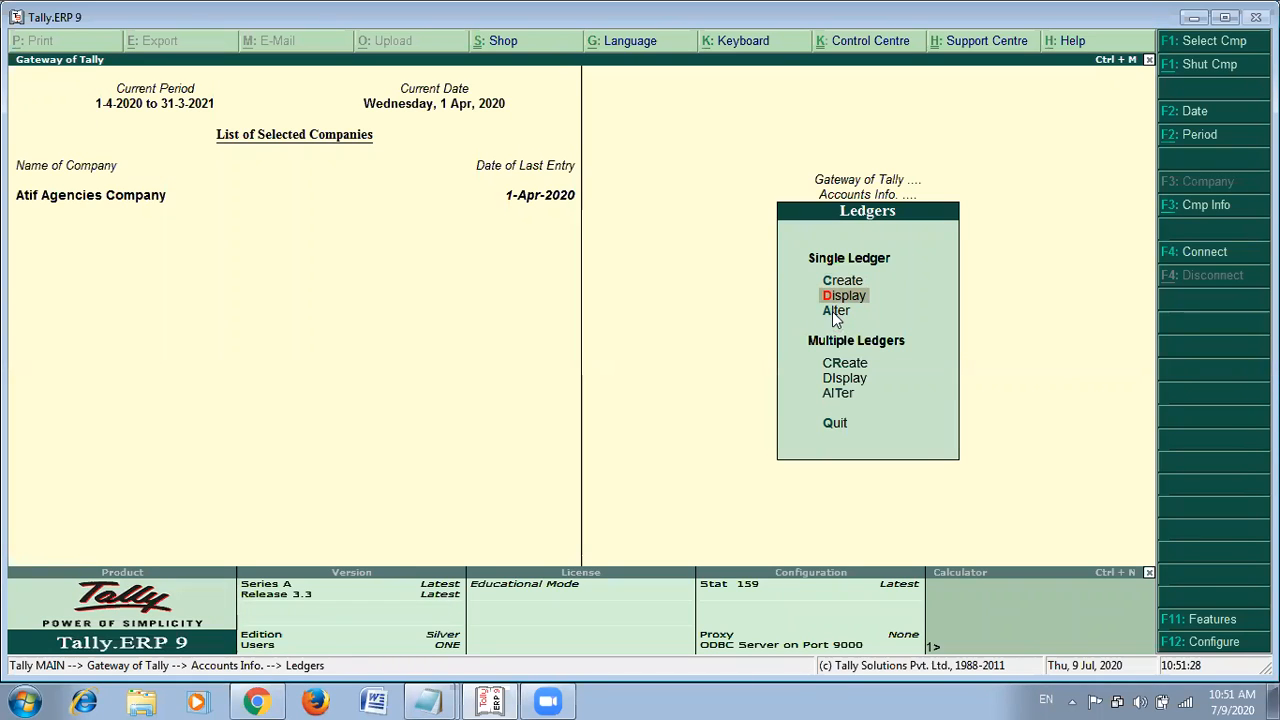
pyautogui.press('Down')
pyautogui.press('Up')
pyautogui.press('Up')
pyautogui.click(838, 287)
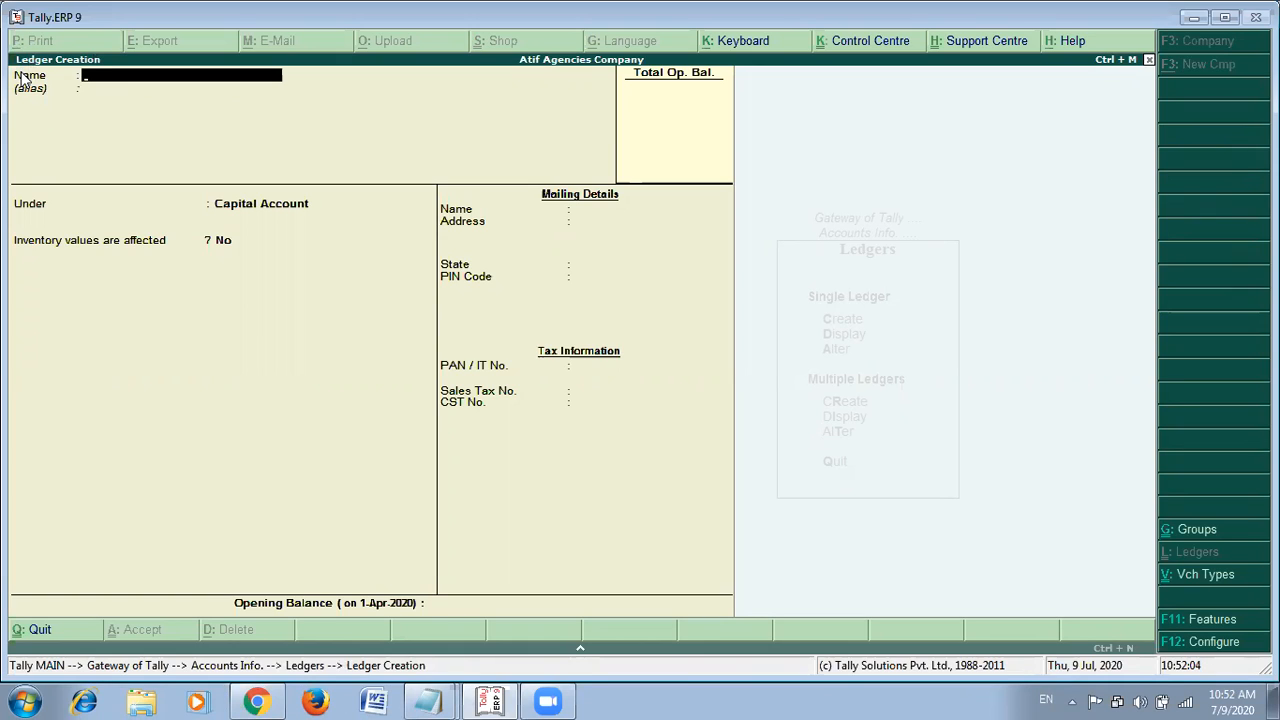
# Name the new ledger "Electricity Bill Paid A/c".
pyautogui.write('Electricity Bill P')
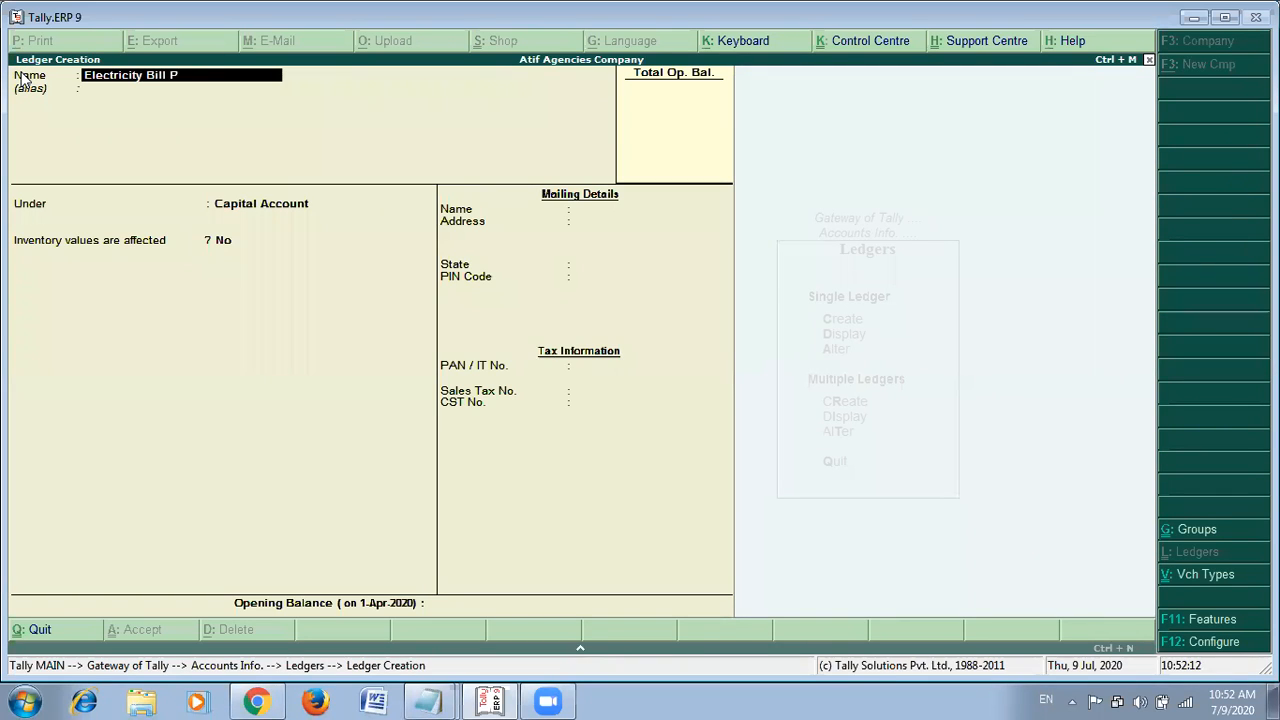
pyautogui.write('aid A.')
pyautogui.press('Home')
pyautogui.press('BackSpace')
pyautogui.write('aid A/c')
pyautogui.press('Return')
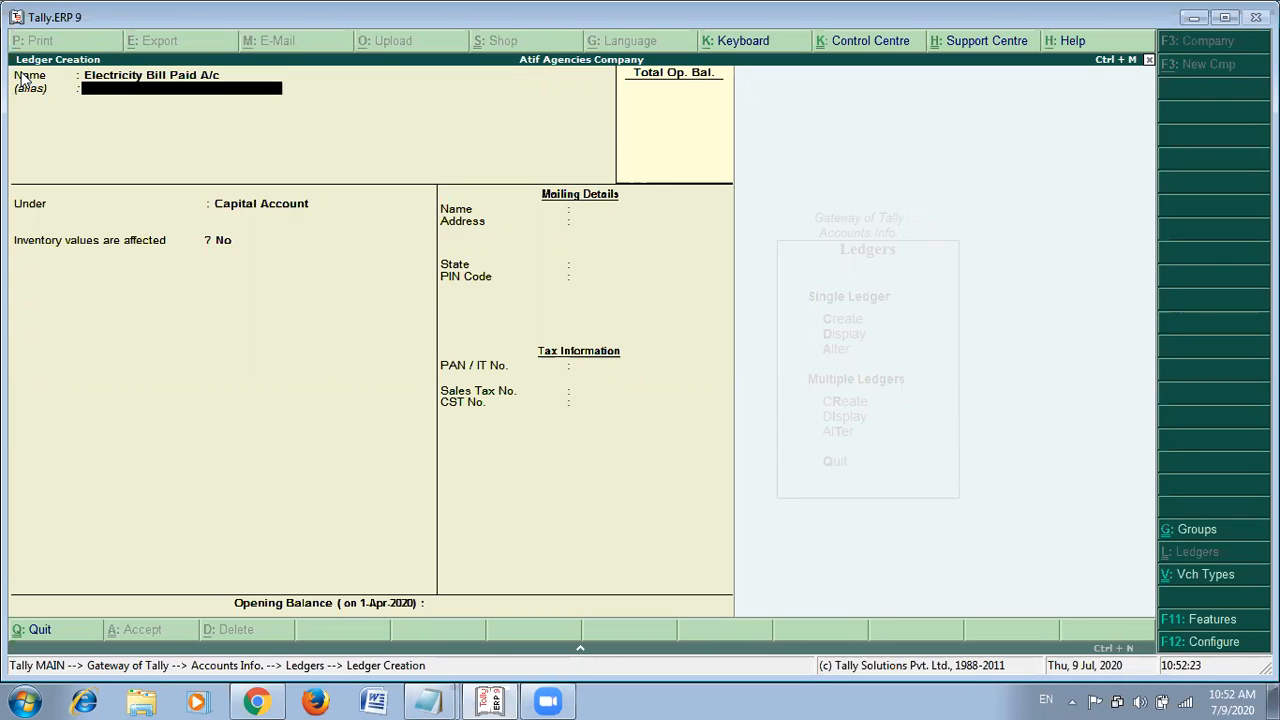
# Place the Electricity Bill Paid ledger under Indirect Expenses and save it without an opening balance.
pyautogui.press('Return')
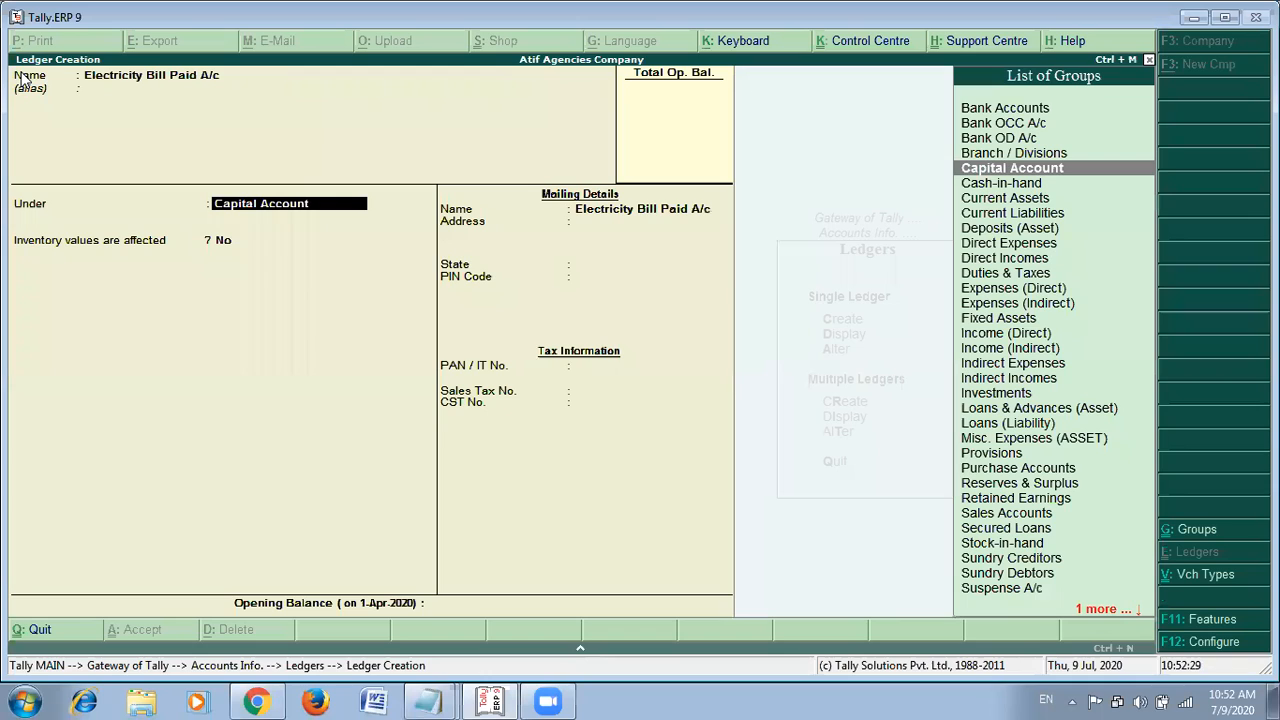
pyautogui.press('Down')
pyautogui.press('Down')
pyautogui.press('Down')
pyautogui.press('Down')
pyautogui.press('Down')
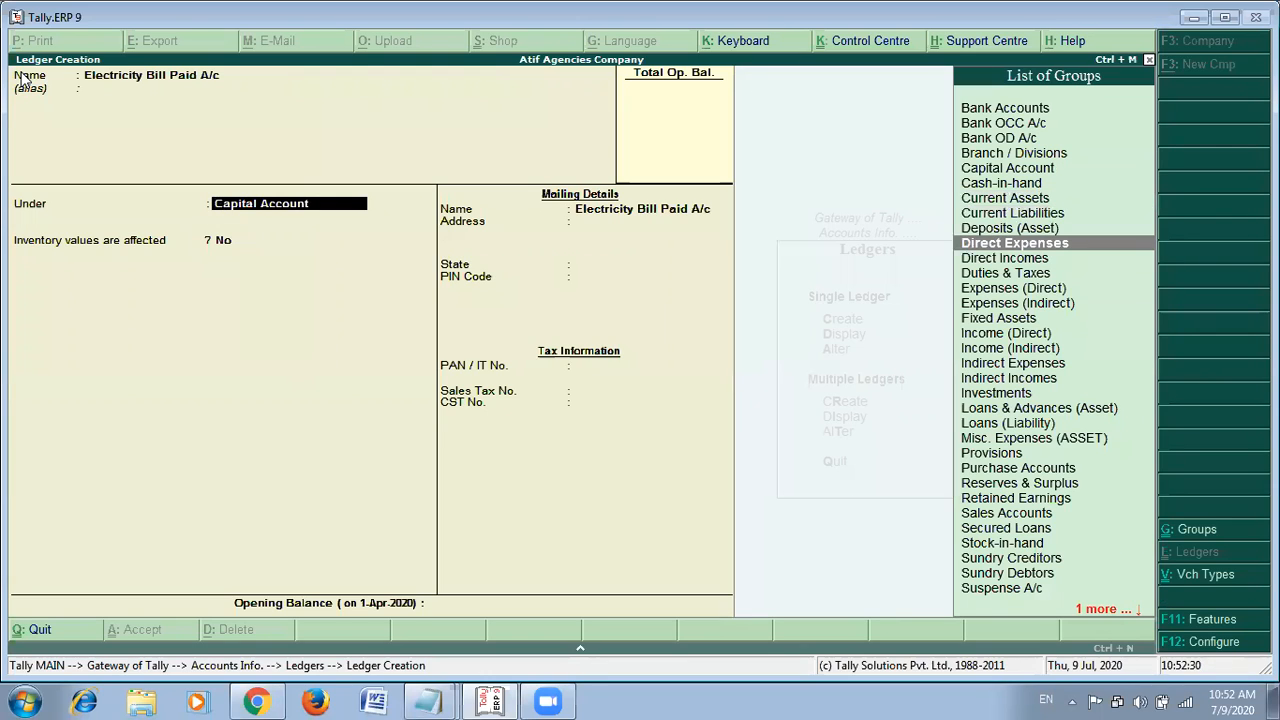
pyautogui.press('Down')
pyautogui.press('Down')
pyautogui.press('Down')
pyautogui.press('Down')
pyautogui.press('Down')
pyautogui.press('Down')
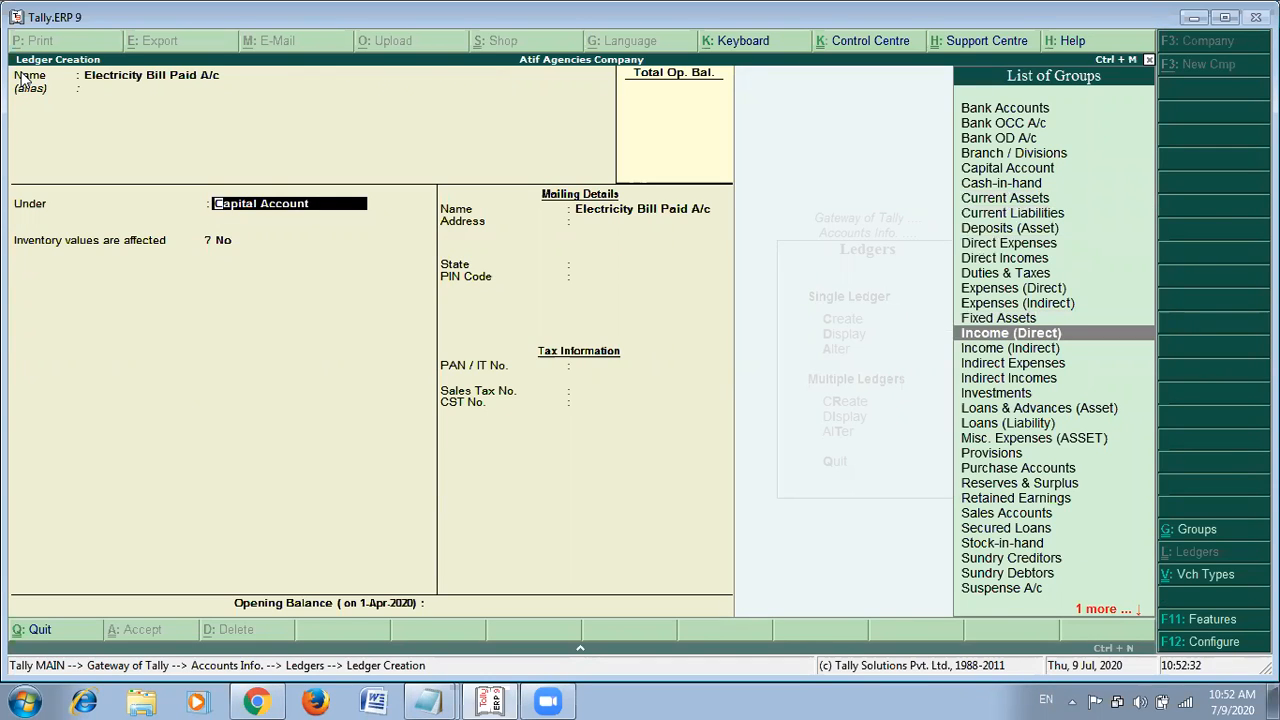
pyautogui.press('Down')
pyautogui.press('Down')
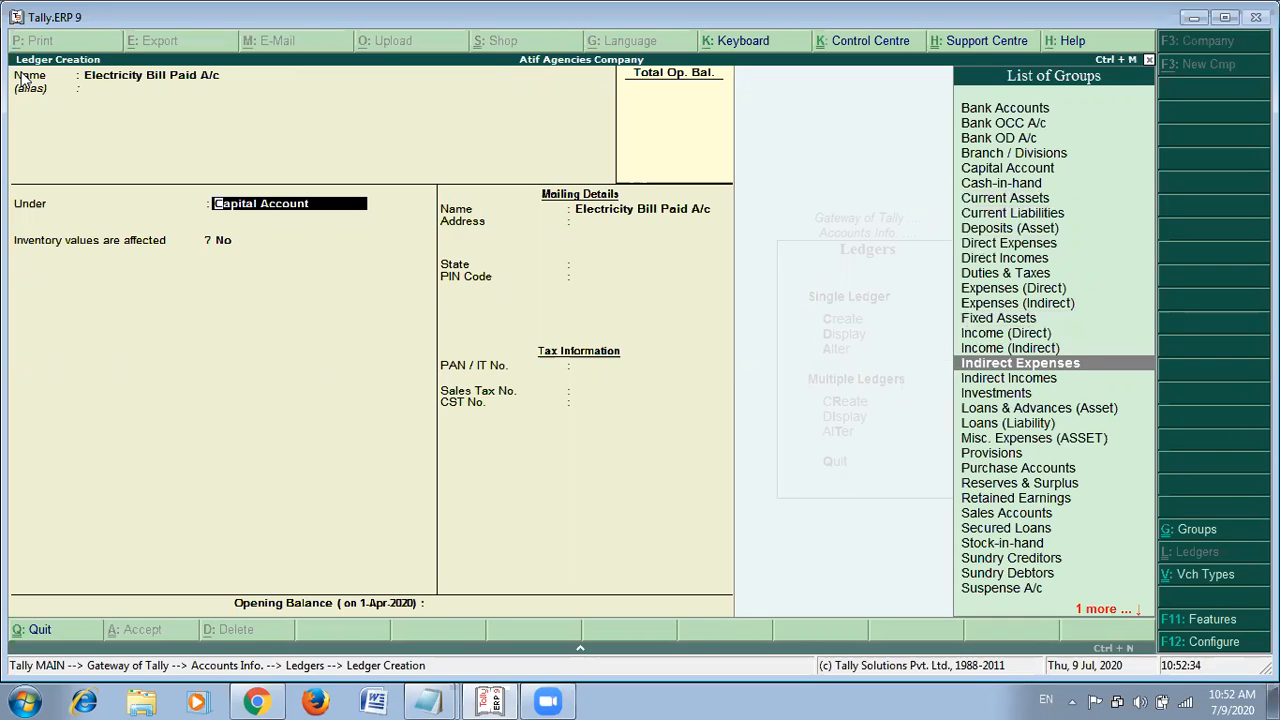
pyautogui.press('Up')
pyautogui.press('Up')
pyautogui.press('Up')
pyautogui.press('Up')
pyautogui.press('Down')
pyautogui.press('Down')
pyautogui.press('Down')
pyautogui.press('Down')
pyautogui.press('Return')
pyautogui.press('Return')
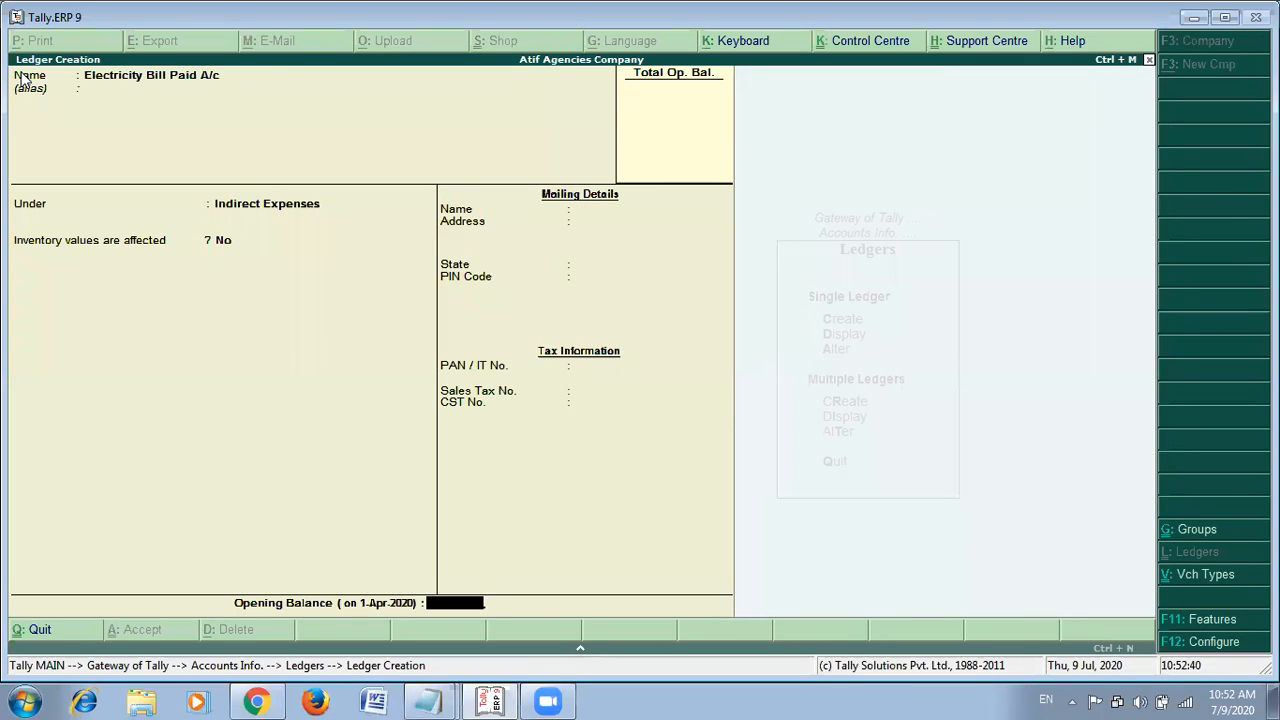
pyautogui.press('Return')
pyautogui.press('Return')
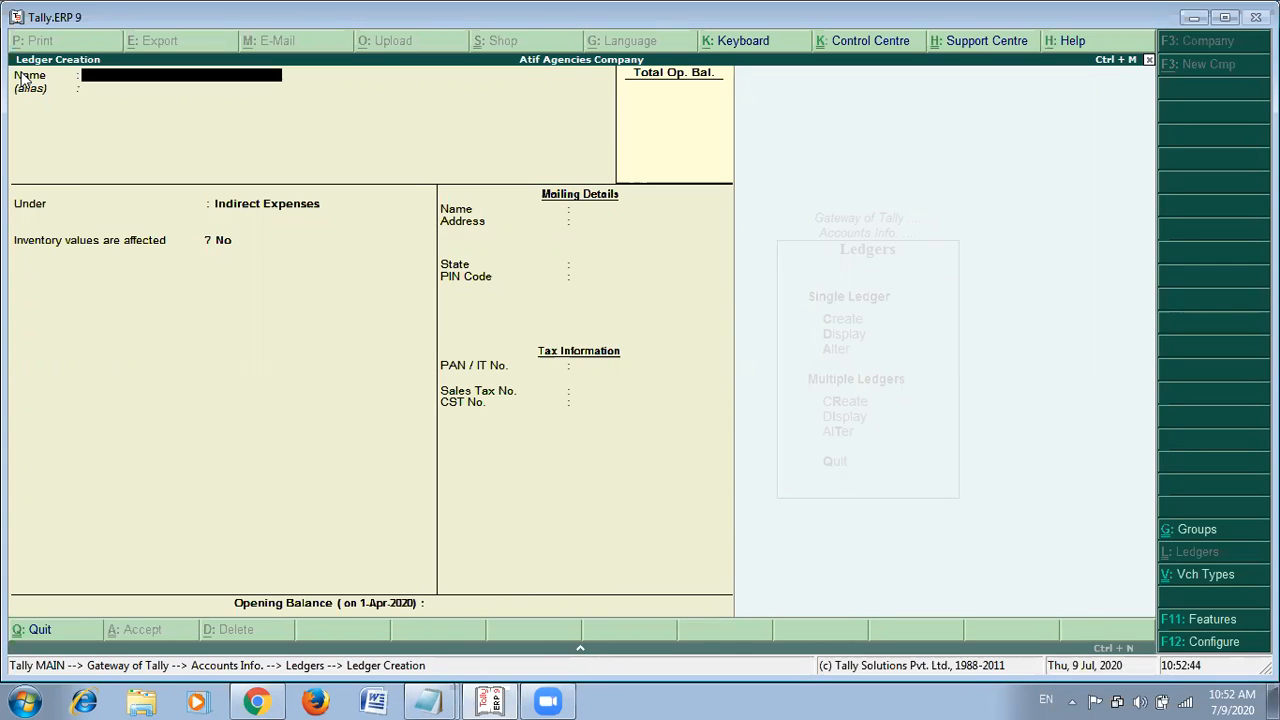
# Leave the blank ledger creation form and return to the Gateway of Tally.
pyautogui.press('Escape')
pyautogui.press('y')
pyautogui.press('Escape')
pyautogui.press('Escape')
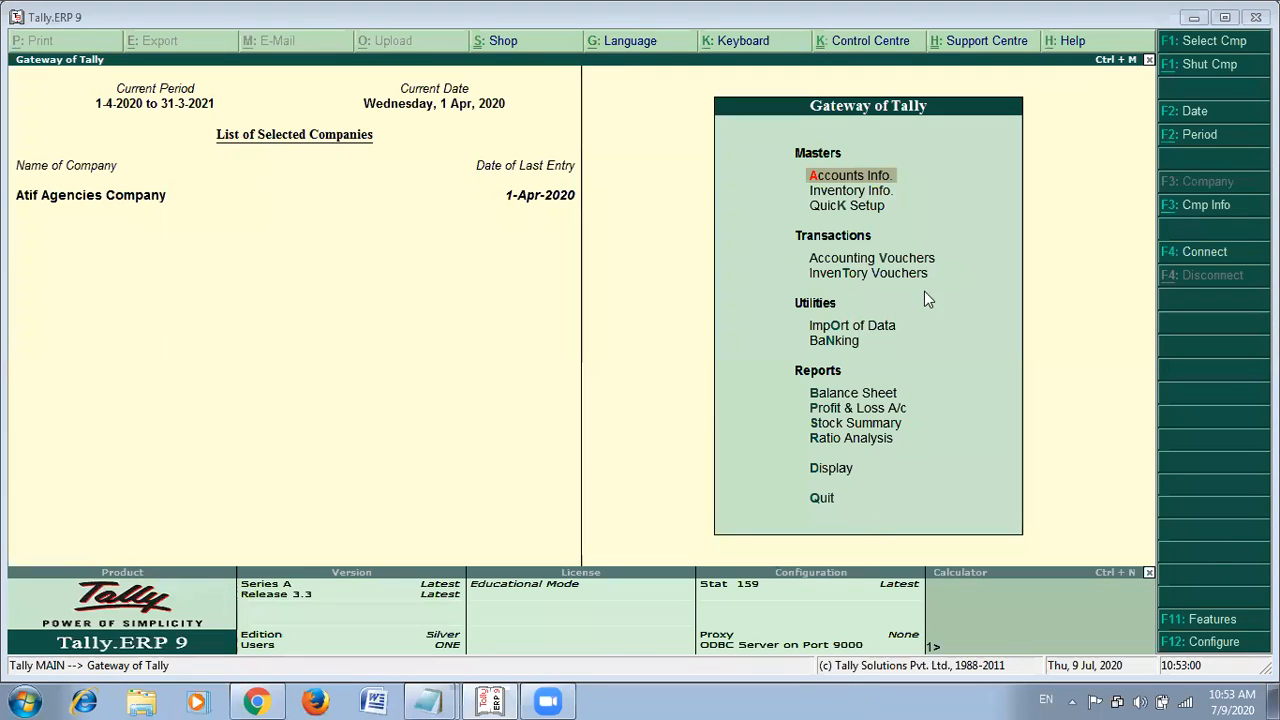
# Open accounting voucher creation with a new payment voucher from the Gateway of Tally.
pyautogui.click(882, 180)
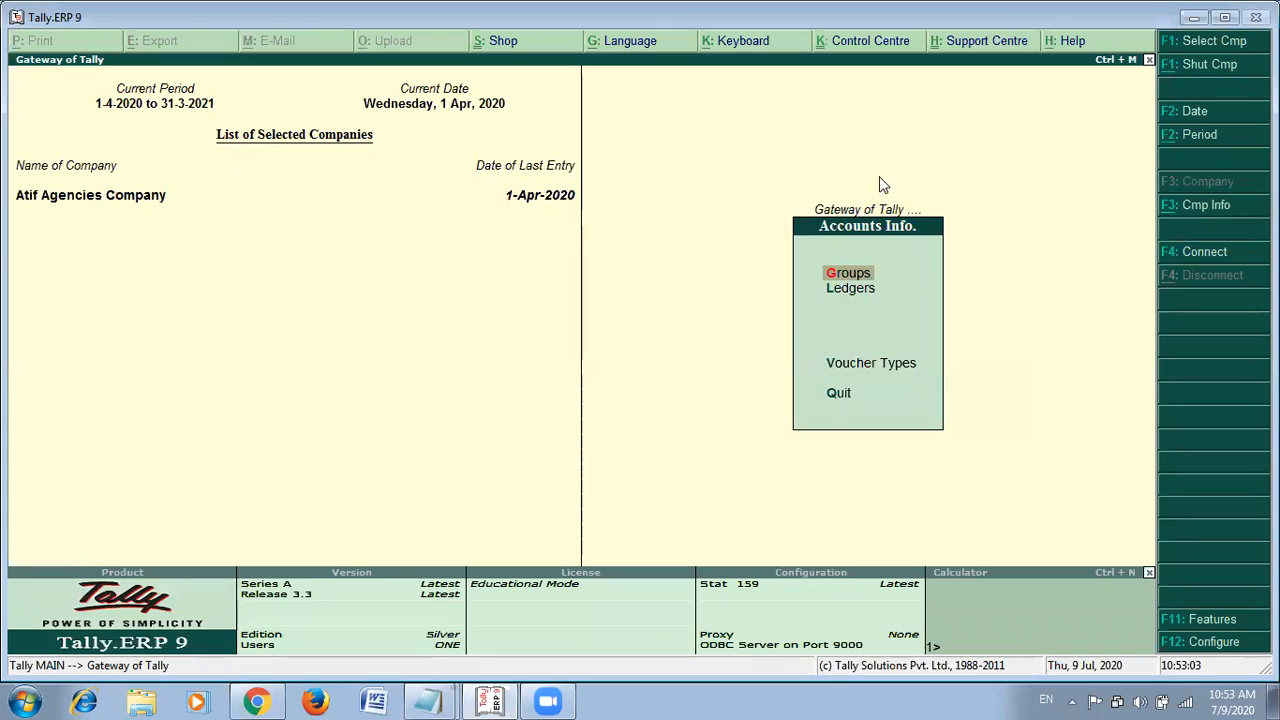
pyautogui.press('Escape')
pyautogui.press('Down')
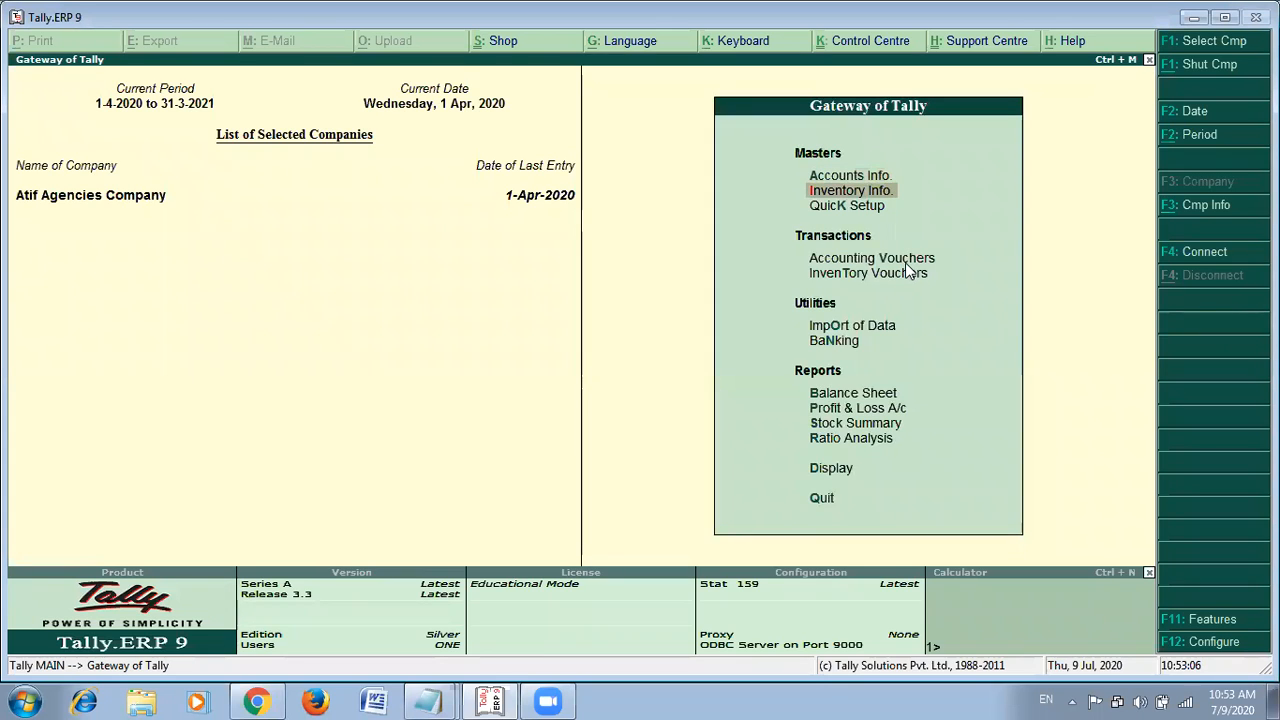
pyautogui.press('Down')
pyautogui.press('Down')
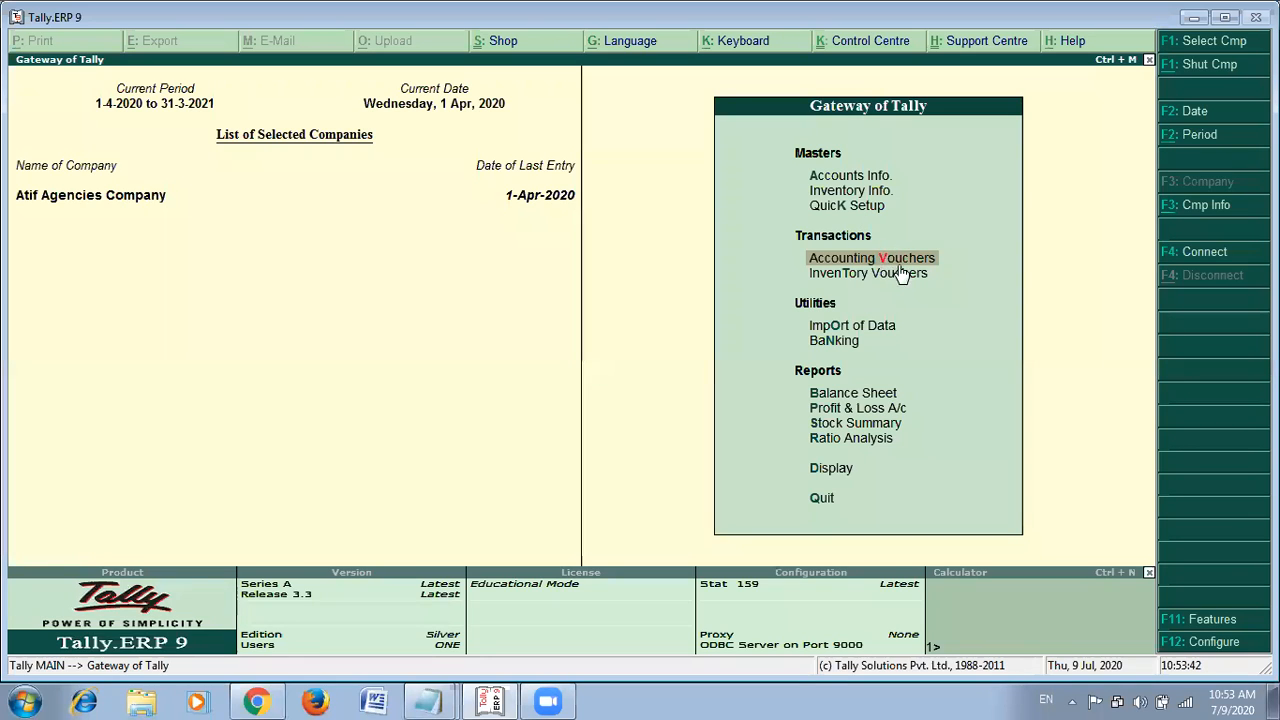
pyautogui.click(906, 256)
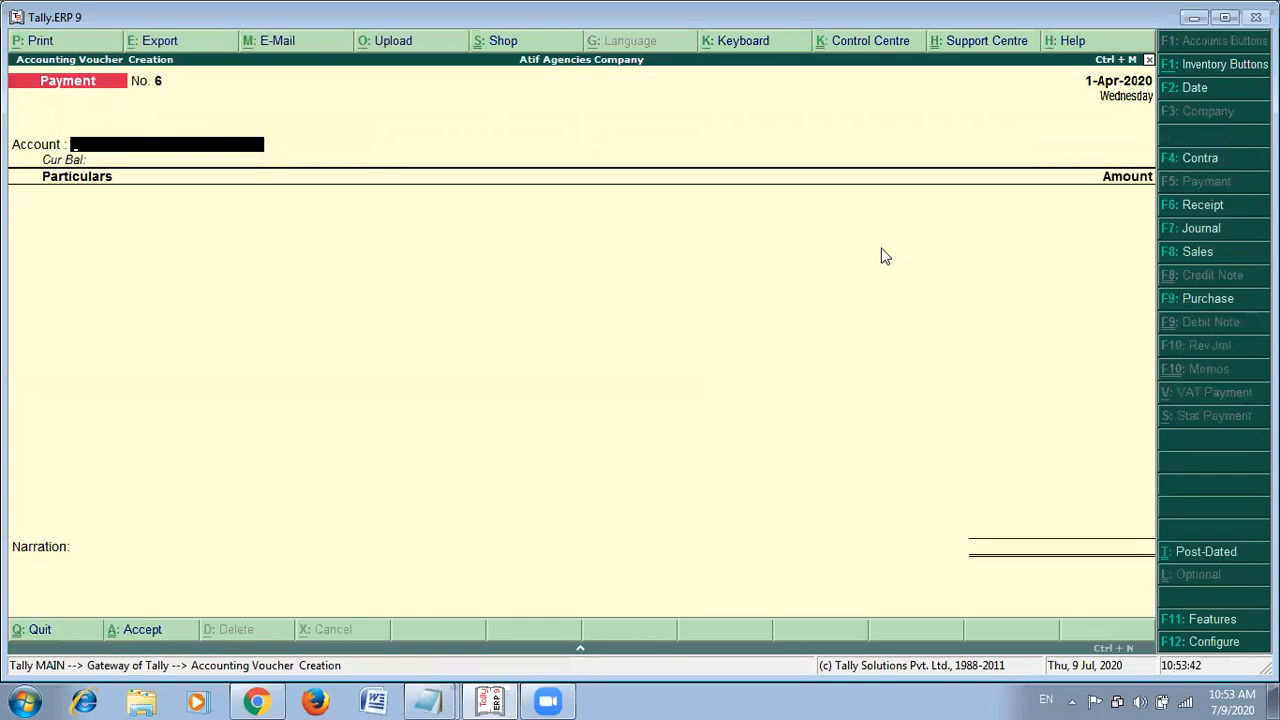
# Switch to the Notepad notes and review New Problem 3's transactions, voucher entry instructions and ledger list, then return to the payment voucher in Tally.
pyautogui.hotkey('alt', 'Tab')
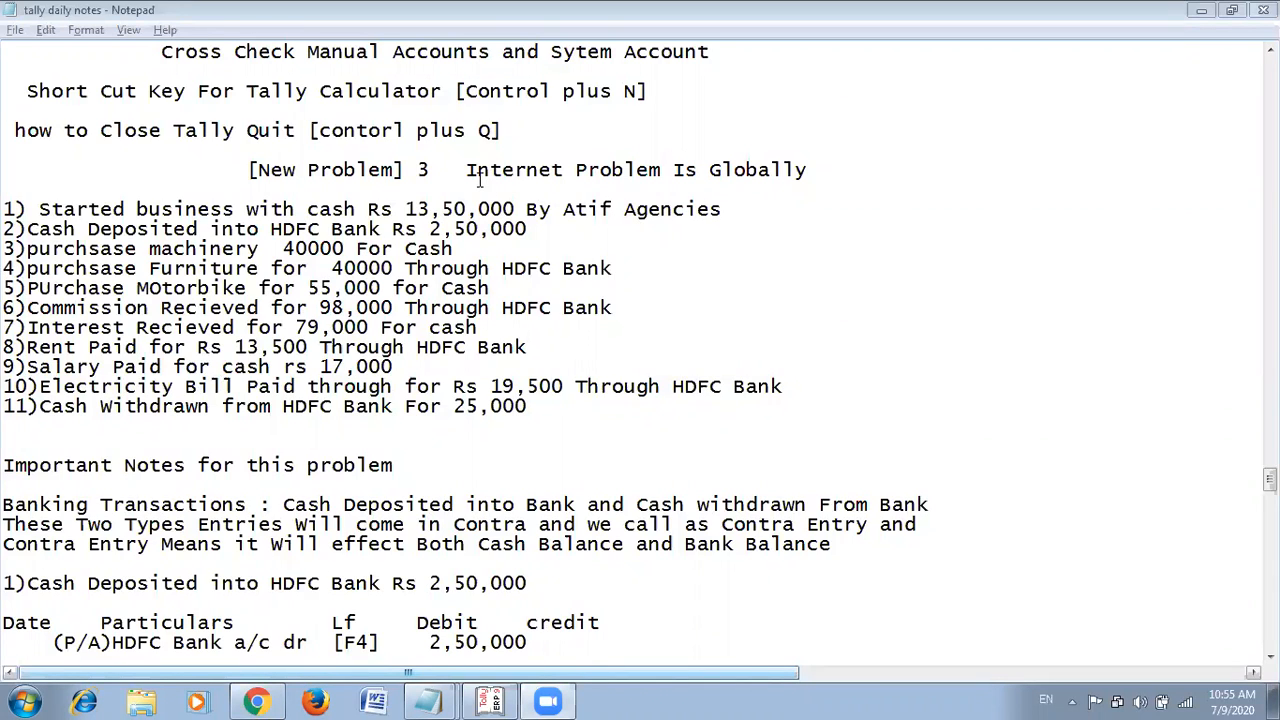
pyautogui.click(784, 169)
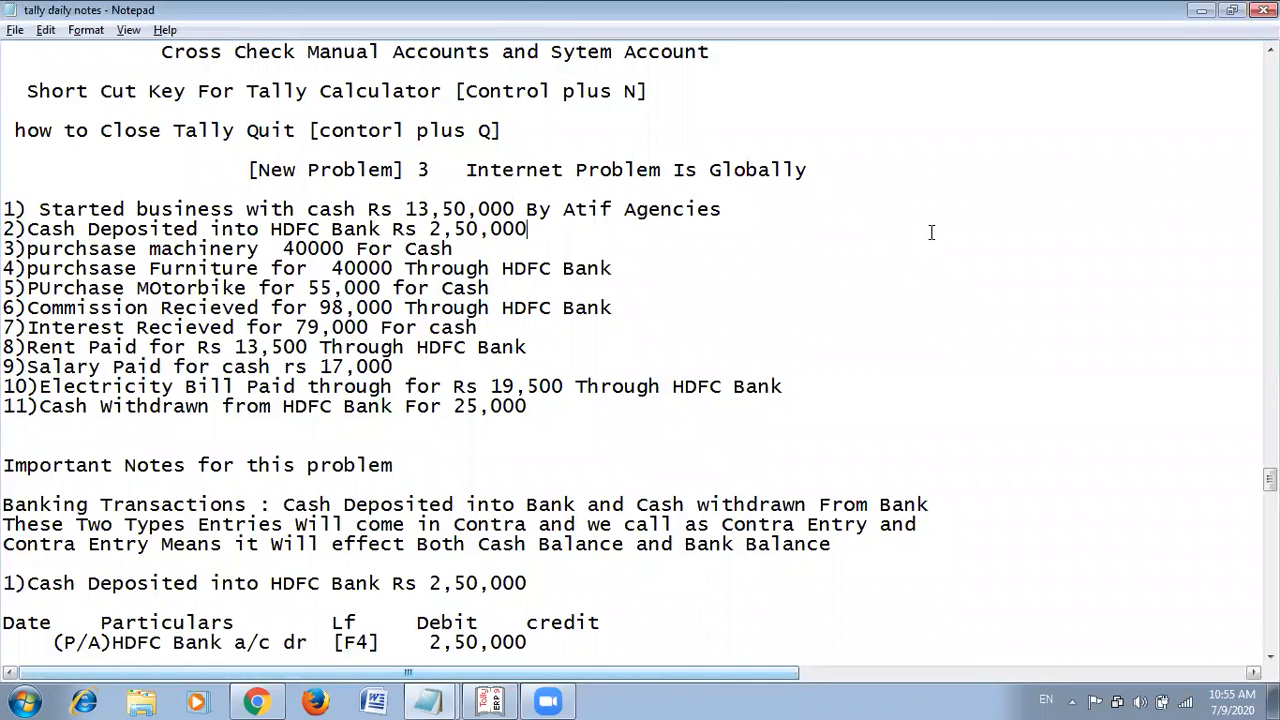
pyautogui.scroll(-6, 931, 232)
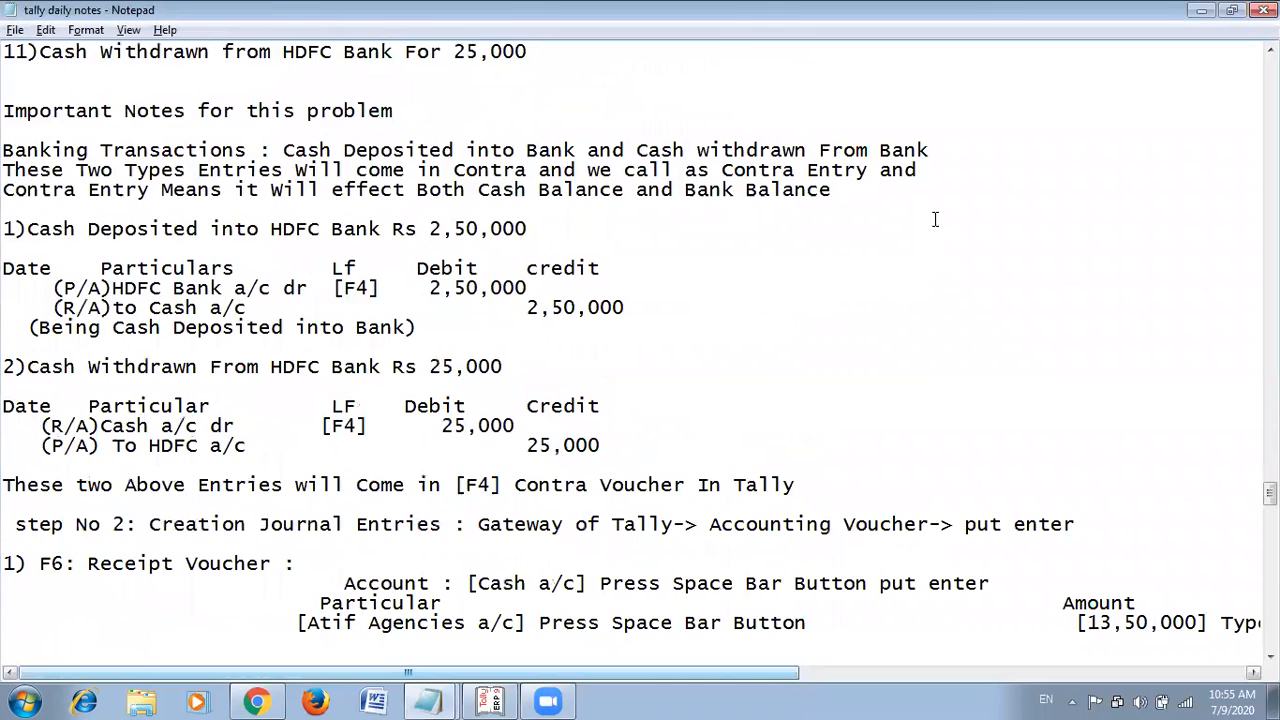
pyautogui.scroll(-7, 935, 219)
pyautogui.scroll(-12, 935, 217)
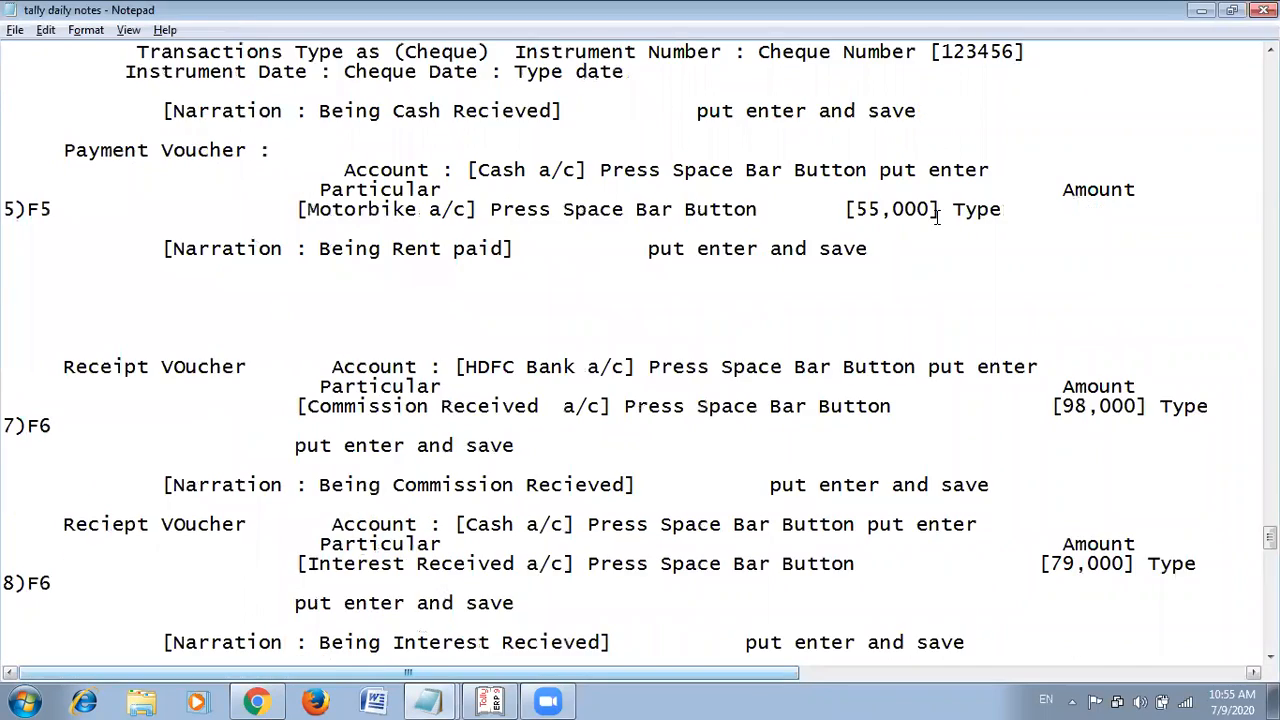
pyautogui.scroll(-9, 938, 215)
pyautogui.scroll(-4, 940, 213)
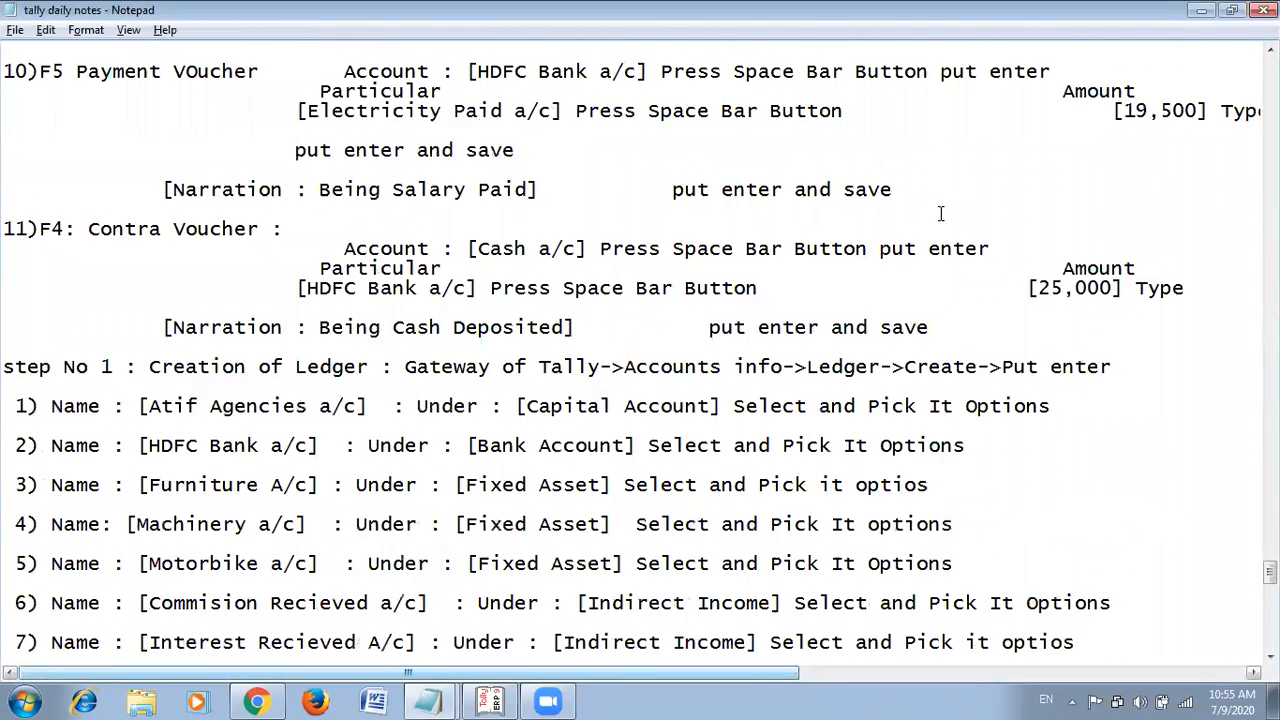
pyautogui.scroll(2, 940, 215)
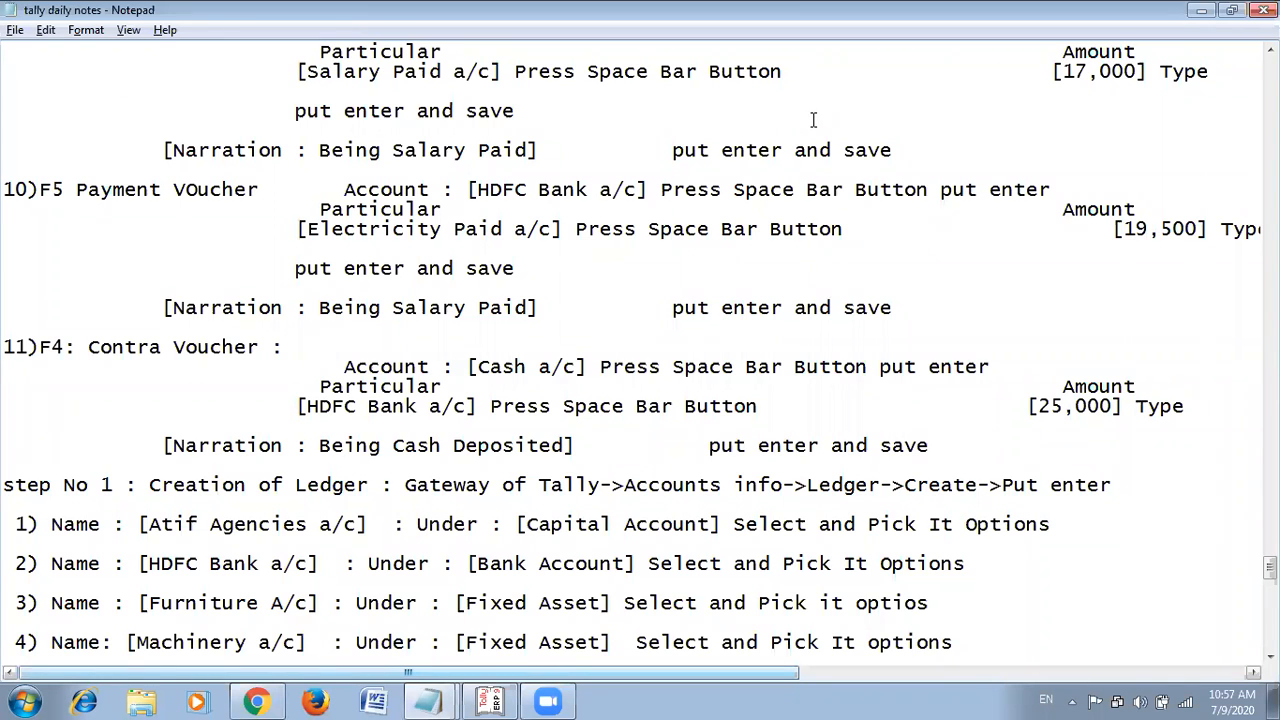
pyautogui.scroll(-1, 803, 160)
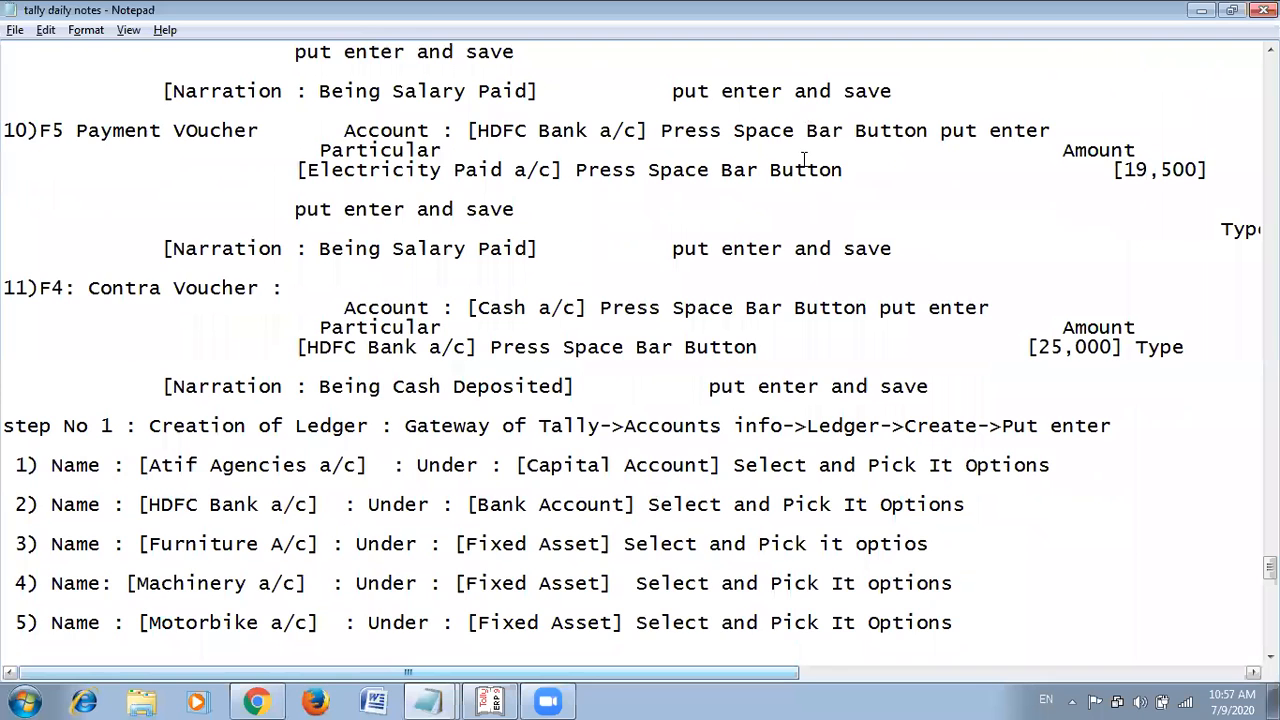
pyautogui.scroll(-1, 803, 155)
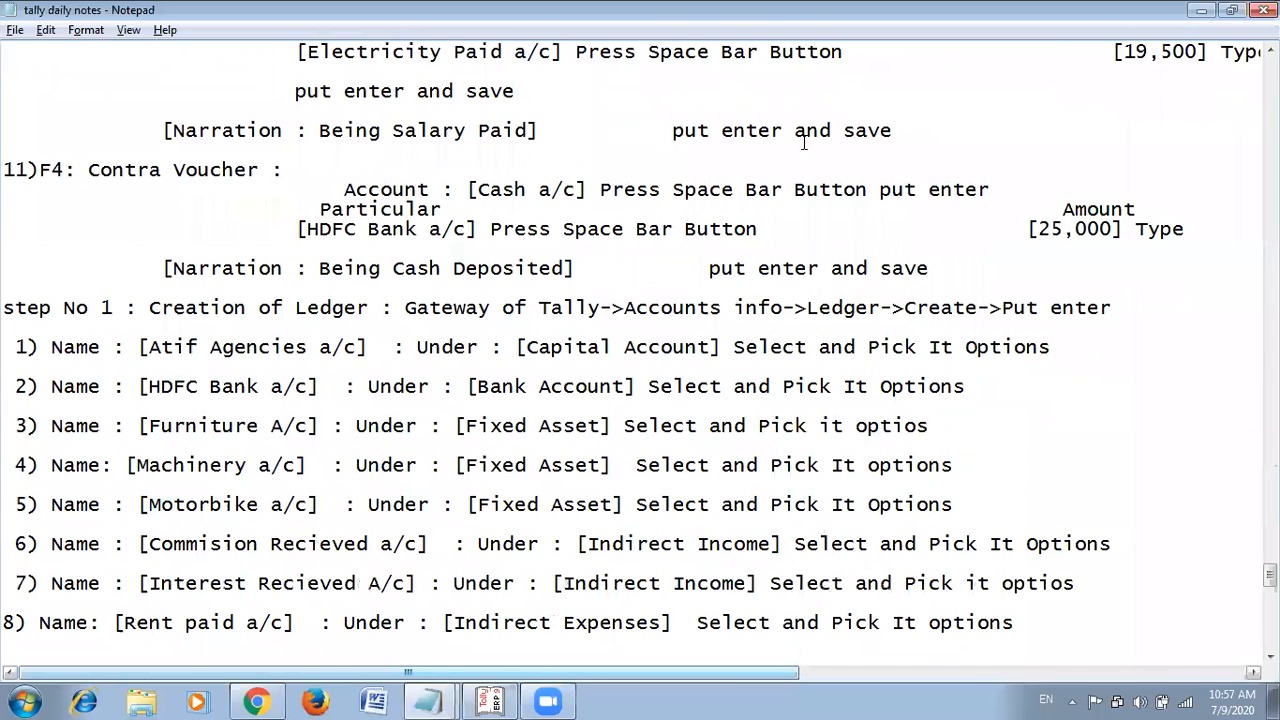
pyautogui.scroll(-3, 803, 142)
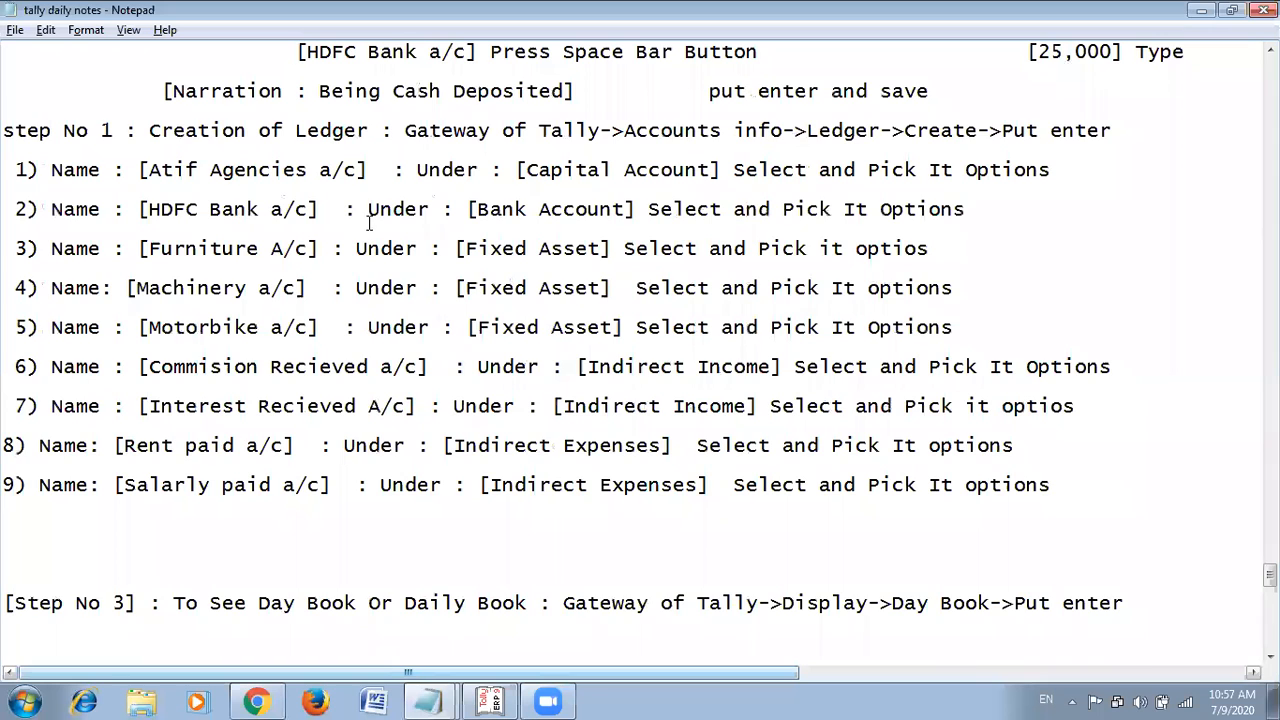
pyautogui.scroll(1, 577, 183)
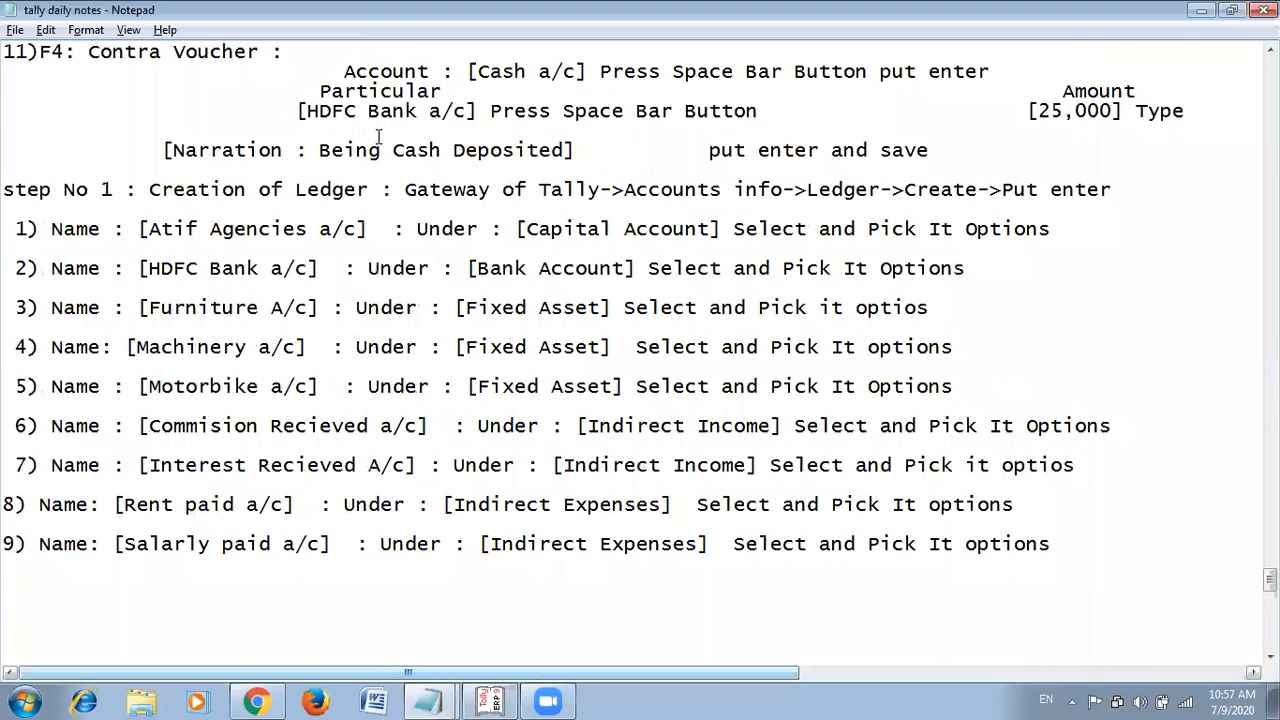
pyautogui.scroll(1, 250, 105)
pyautogui.hotkey('alt', 'Tab')
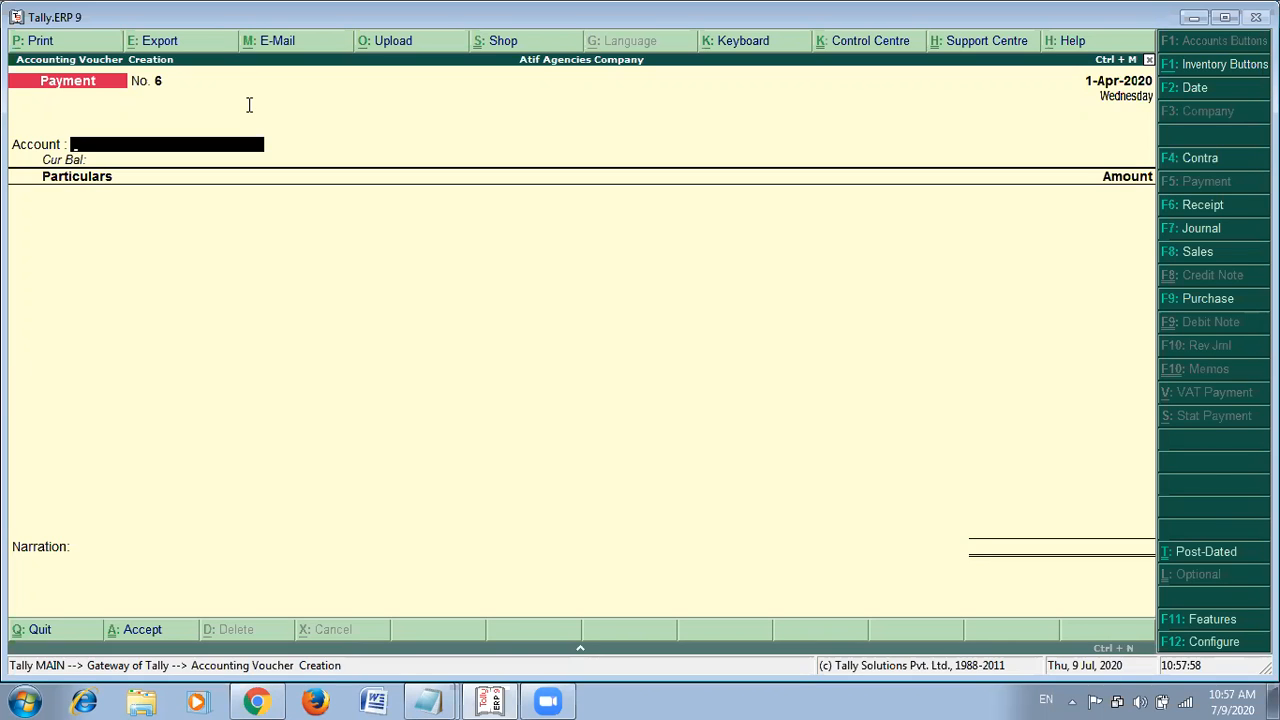
# Add the line "Previous Voucher Page up for and Page Down" to the 9-7-2020 section of the Notepad notes.
pyautogui.hotkey('alt', 'Tab')
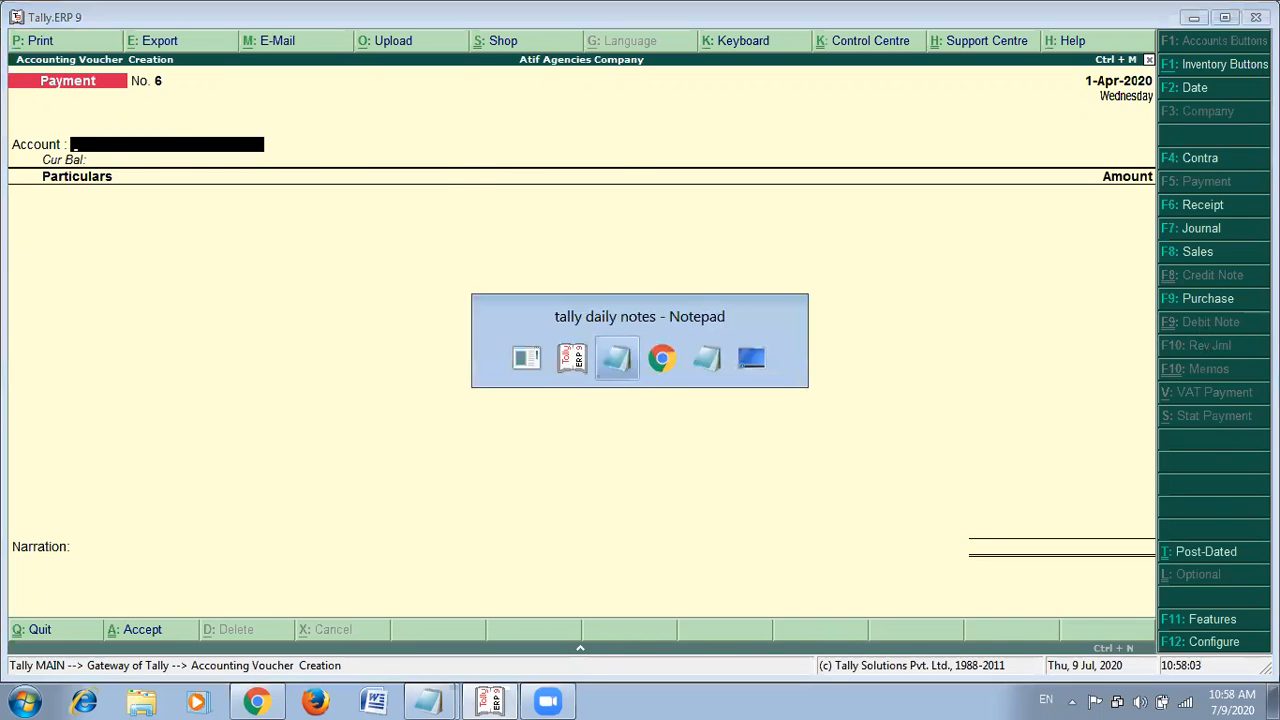
pyautogui.hotkey('alt', 'Tab')
pyautogui.write('Previous Voucehr')
pyautogui.press('BackSpace')
pyautogui.press('BackSpace')
pyautogui.press('BackSpace')
pyautogui.write('her  Page')
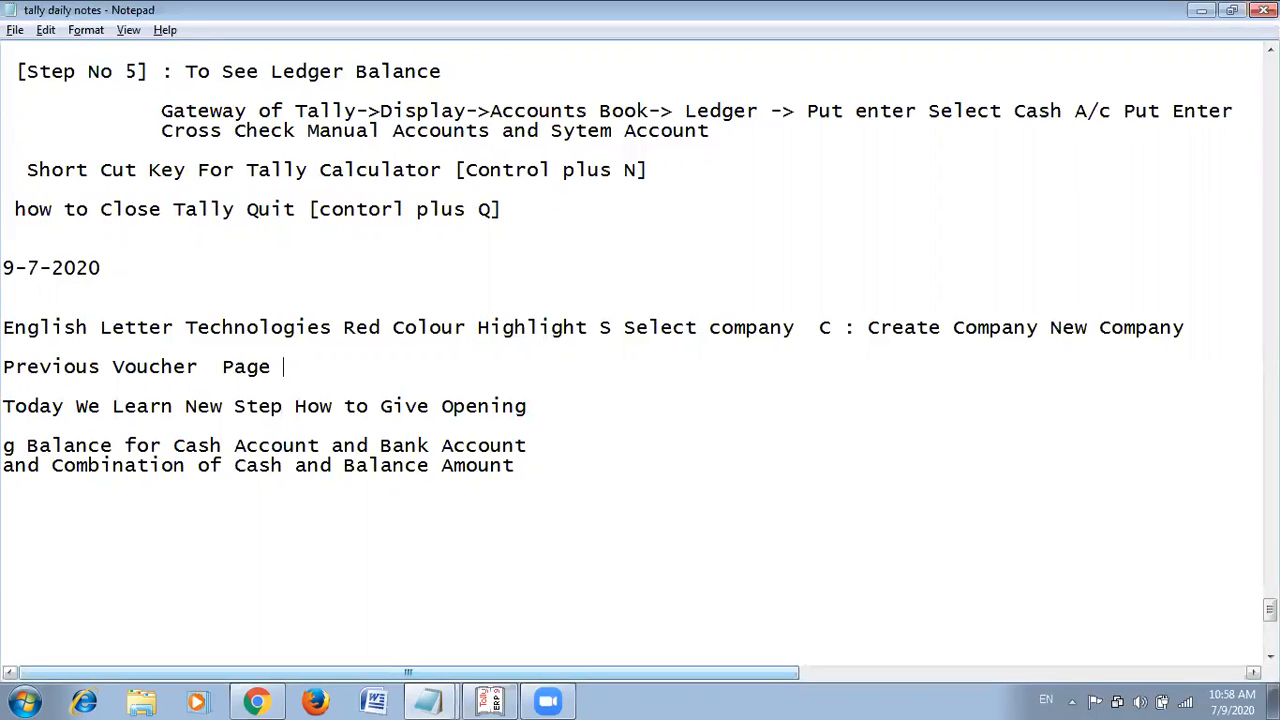
pyautogui.write('up for and P')
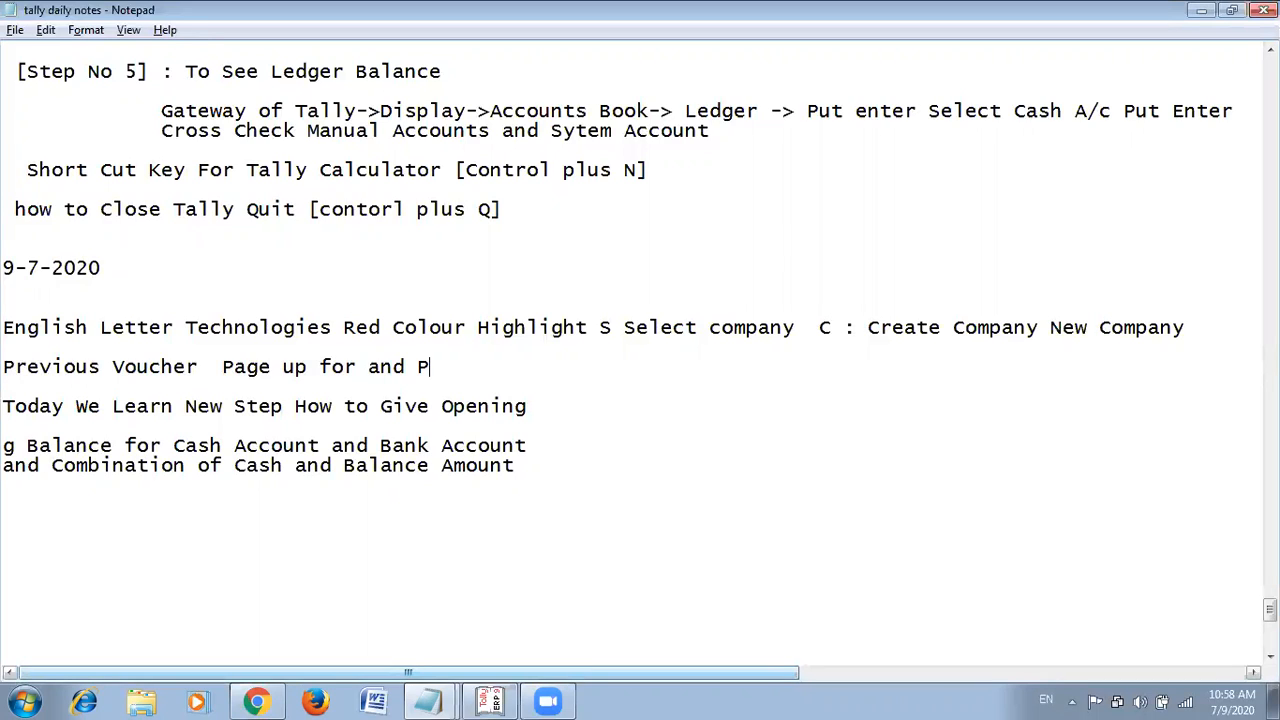
pyautogui.write('age Down')
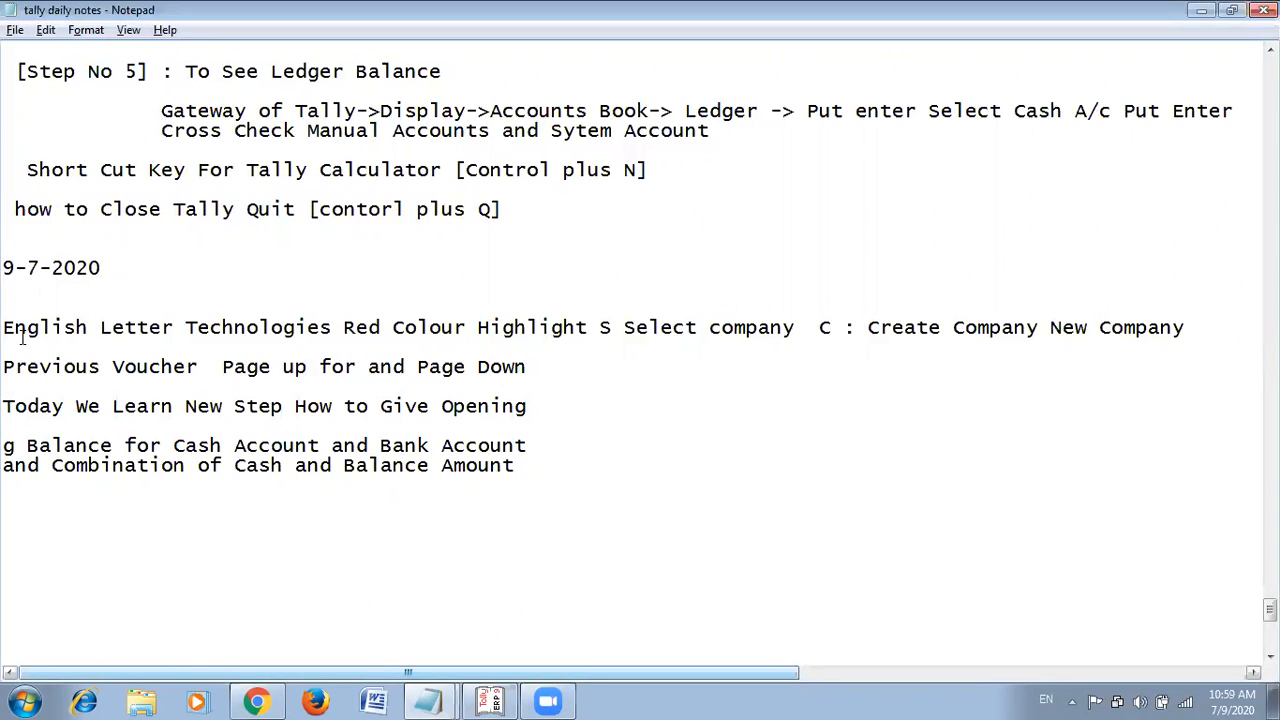
# Enclose "Red Colour Highlight" in square brackets in the English Letter Technologies line of the notes.
pyautogui.moveTo(15, 330); pyautogui.dragTo(126, 330)
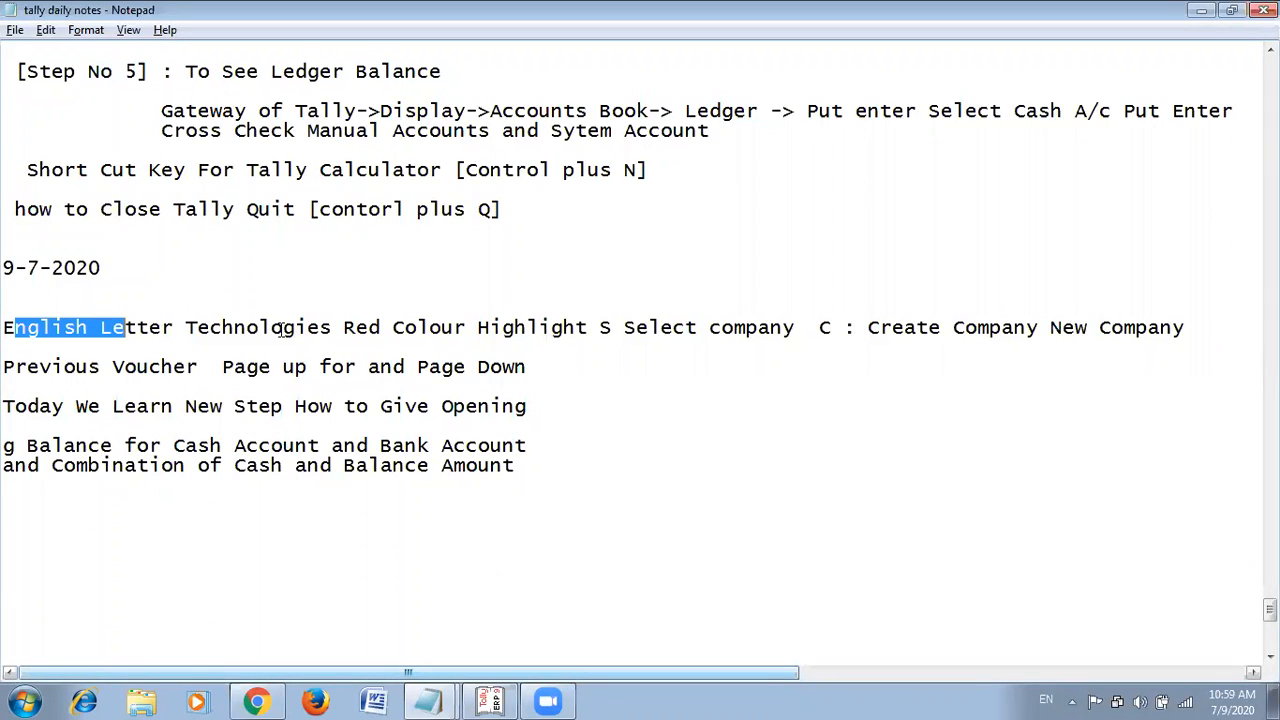
pyautogui.click(344, 327)
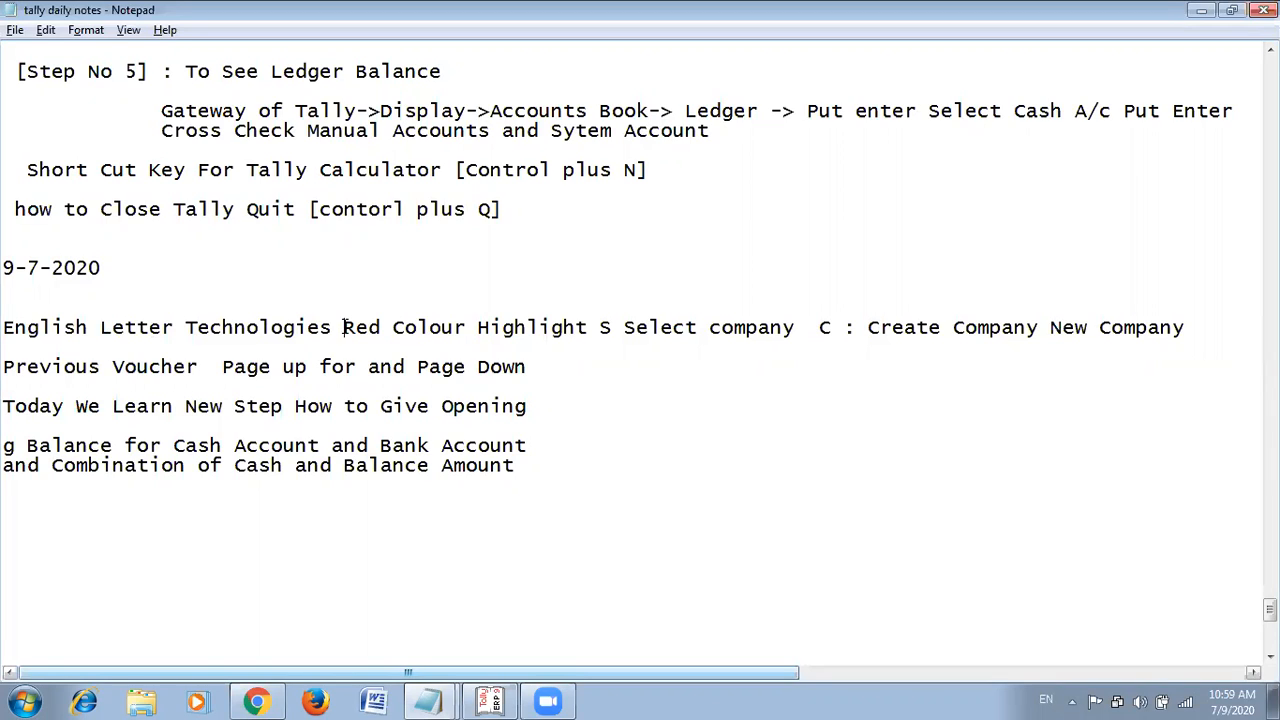
pyautogui.write('[')
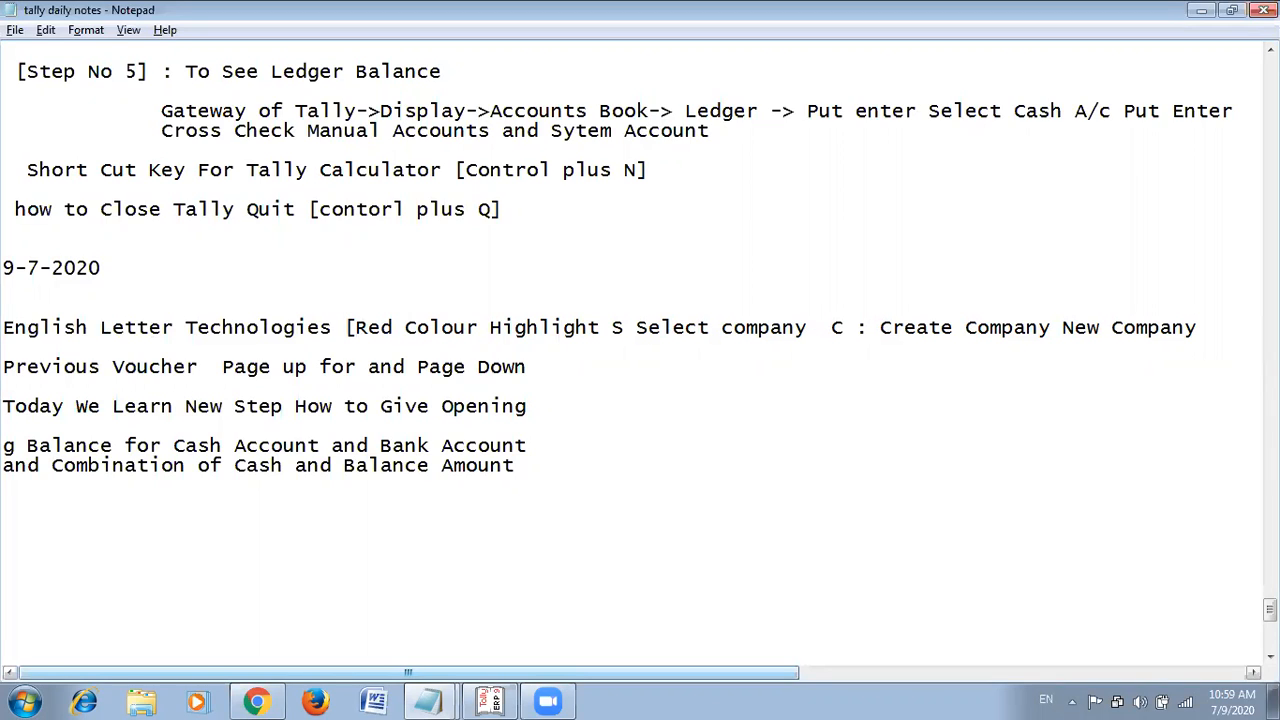
pyautogui.press('Right')
pyautogui.press('Right')
pyautogui.press('Right')
pyautogui.press('Right')
pyautogui.press('Right')
pyautogui.press('Right')
pyautogui.press('Right')
pyautogui.press('Right')
pyautogui.press('Right')
pyautogui.press('Right')
pyautogui.press('Right')
pyautogui.press('Right')
pyautogui.press('Right')
pyautogui.press('Right')
pyautogui.press('Right')
pyautogui.press('Right')
pyautogui.press('Right')
pyautogui.press('Right')
pyautogui.press('Right')
pyautogui.press('Right')
pyautogui.write(']')
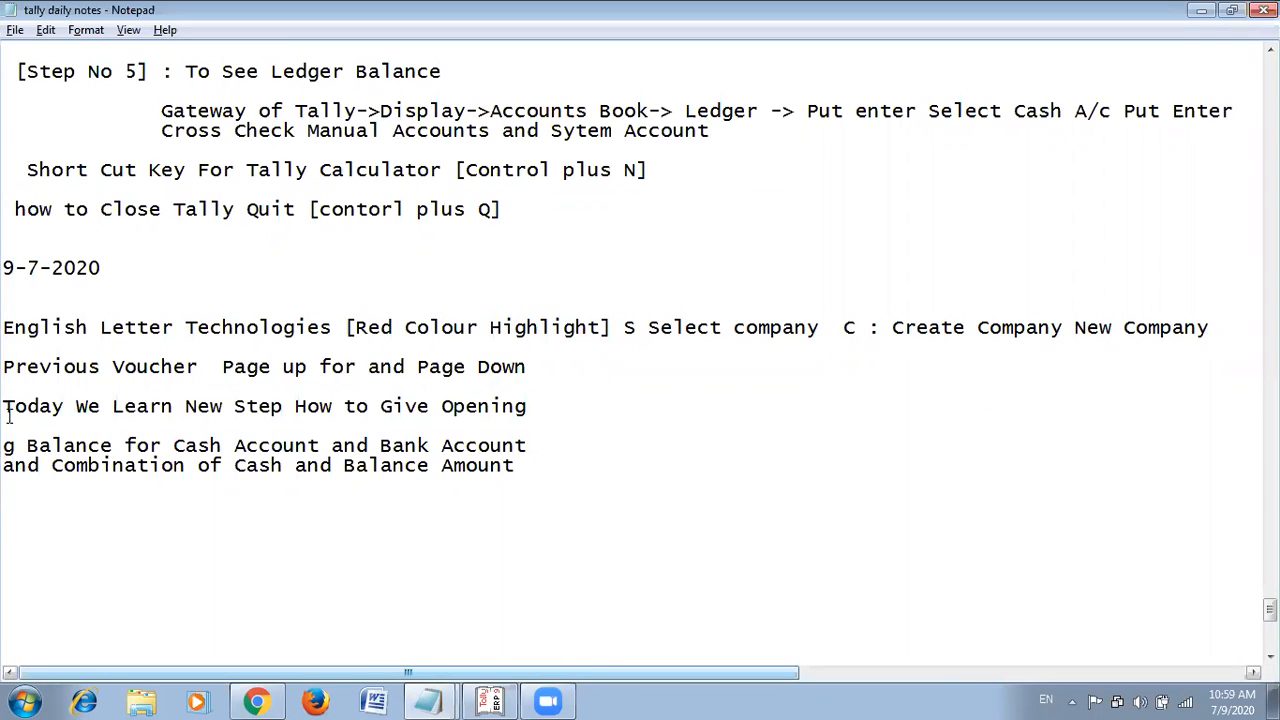
# Enclose "Page up" and "Page Down" in separate square brackets in the Previous Voucher line.
pyautogui.click(210, 368)
pyautogui.press('Right')
pyautogui.write('[')
pyautogui.press('Right')
pyautogui.press('Right')
pyautogui.press('Right')
pyautogui.press('Right')
pyautogui.press('Right')
pyautogui.press('Right')
pyautogui.press('Right')
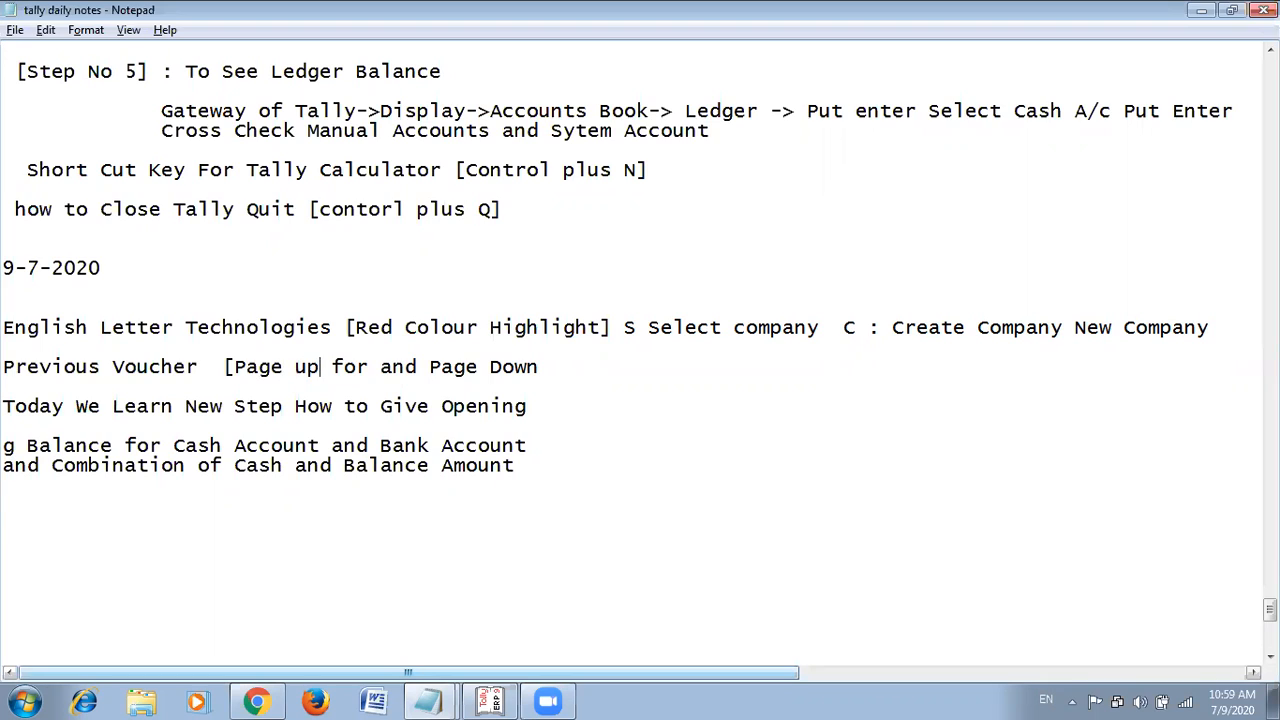
pyautogui.write(']')
pyautogui.press('Right')
pyautogui.press('Right')
pyautogui.press('Right')
pyautogui.press('Right')
pyautogui.press('Right')
pyautogui.press('Right')
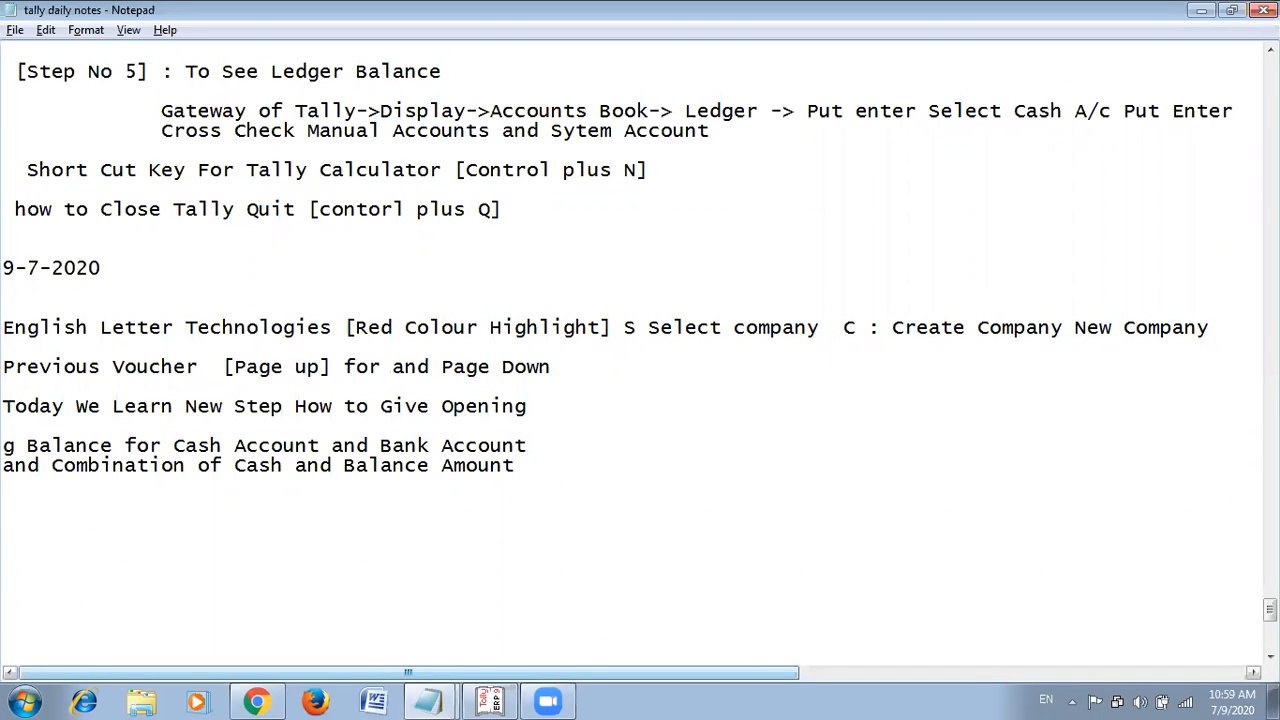
pyautogui.write('[')
pyautogui.press('Right')
pyautogui.press('Right')
pyautogui.press('Right')
pyautogui.press('Right')
pyautogui.write(']')
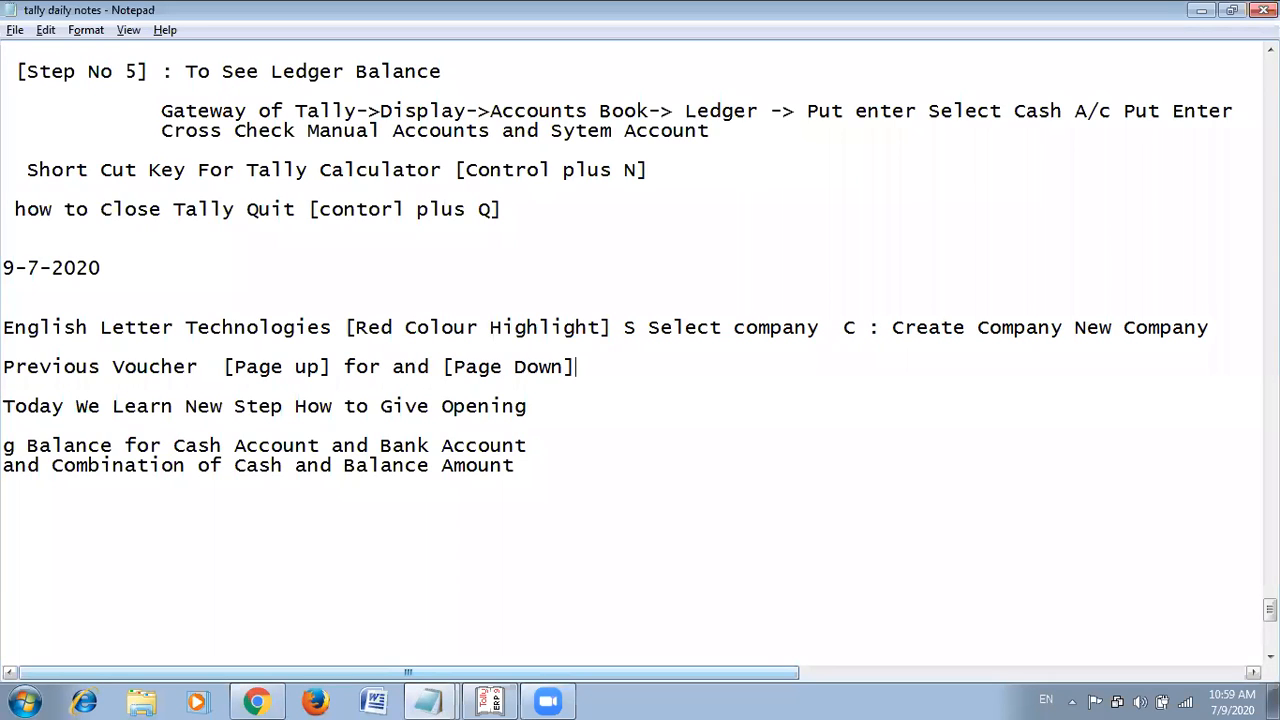
# Switch to Tally.ERP 9 and bring up the voucher before the blank payment voucher.
pyautogui.hotkey('alt', 'Tab')
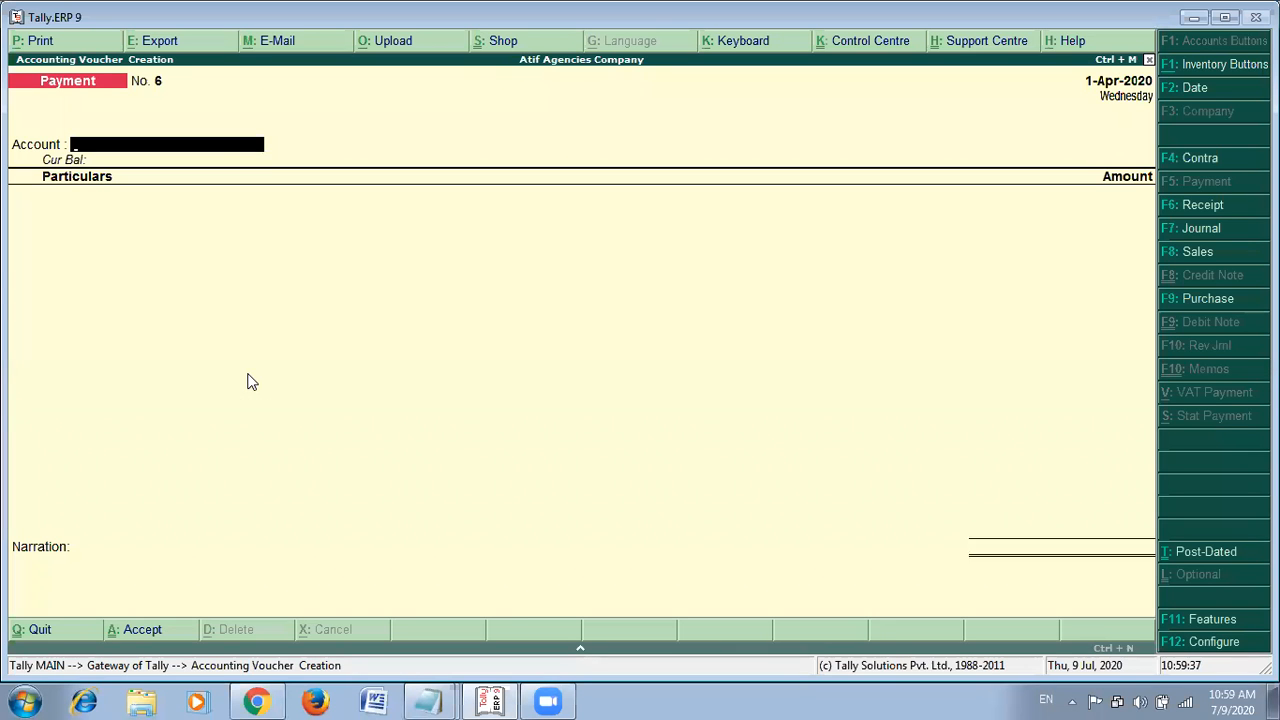
pyautogui.press('pageup')
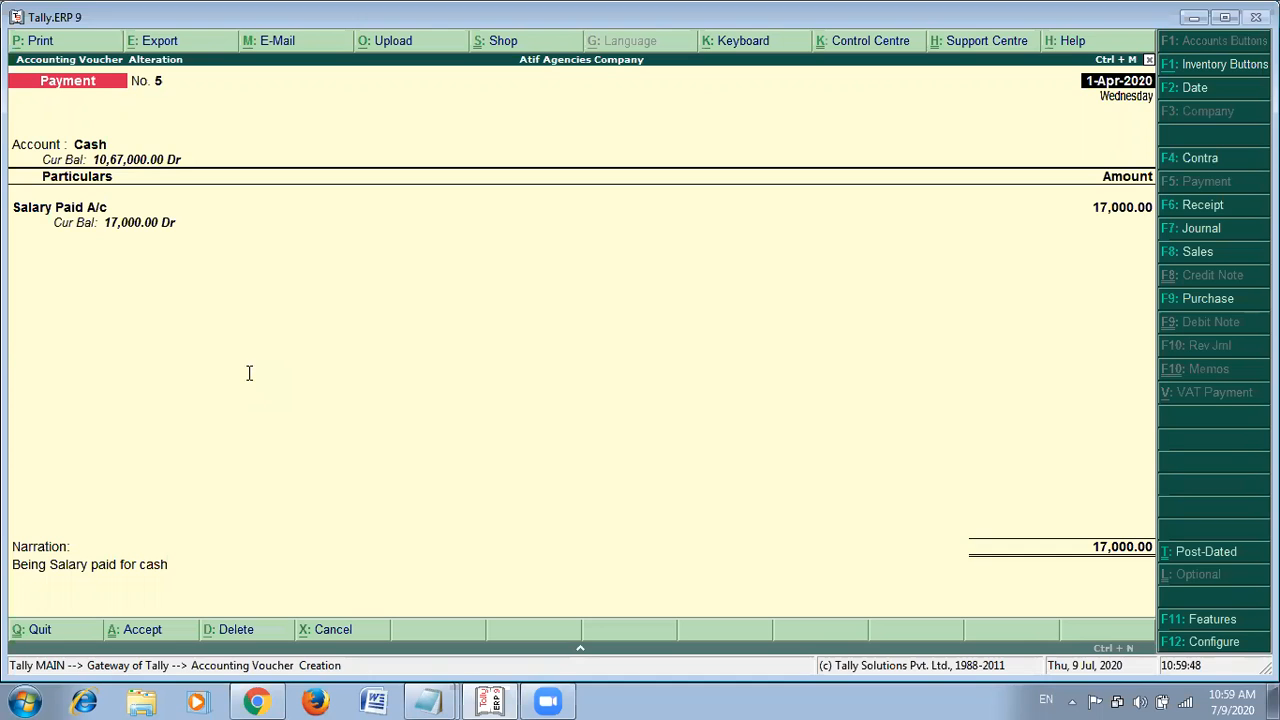
# Find the Salary Paid payment voucher entry in the Notepad notes and compare it with the salary voucher in Tally.
pyautogui.hotkey('alt', 'Tab')
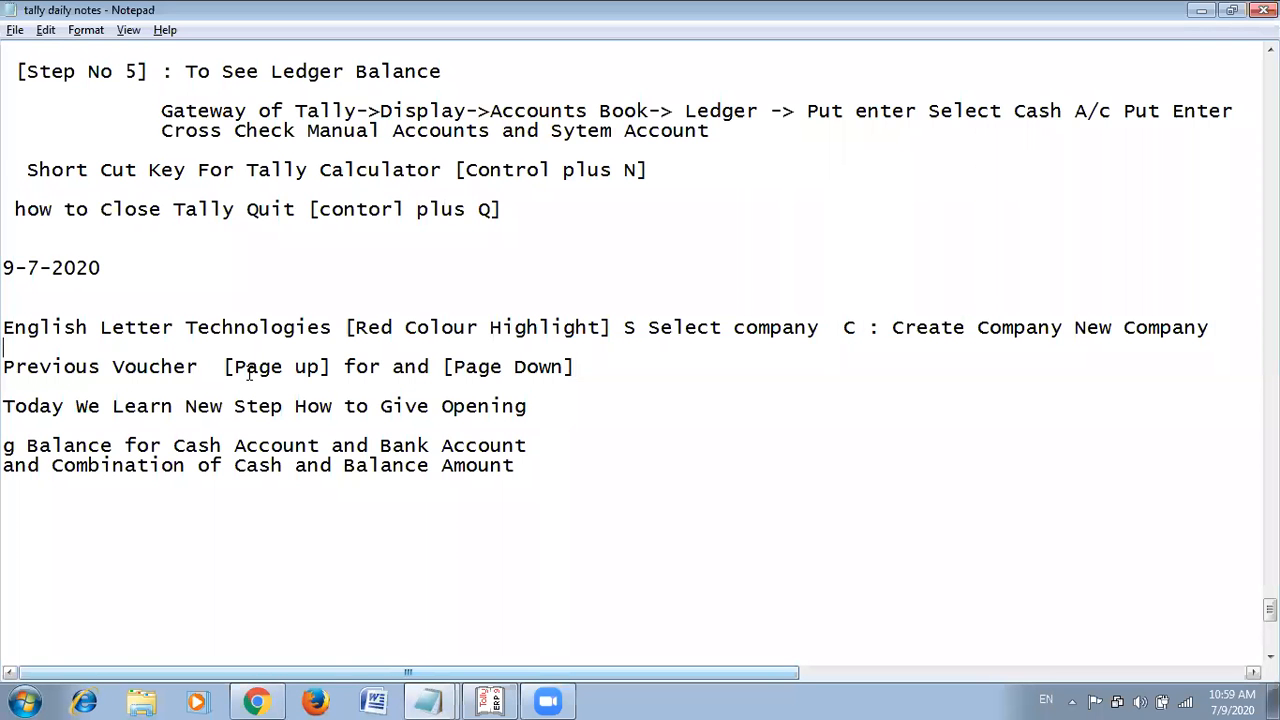
pyautogui.press('Up')
pyautogui.press('Up')
pyautogui.press('Up')
pyautogui.press('Up')
pyautogui.press('Up')
pyautogui.press('Up')
pyautogui.press('Up')
pyautogui.press('Up')
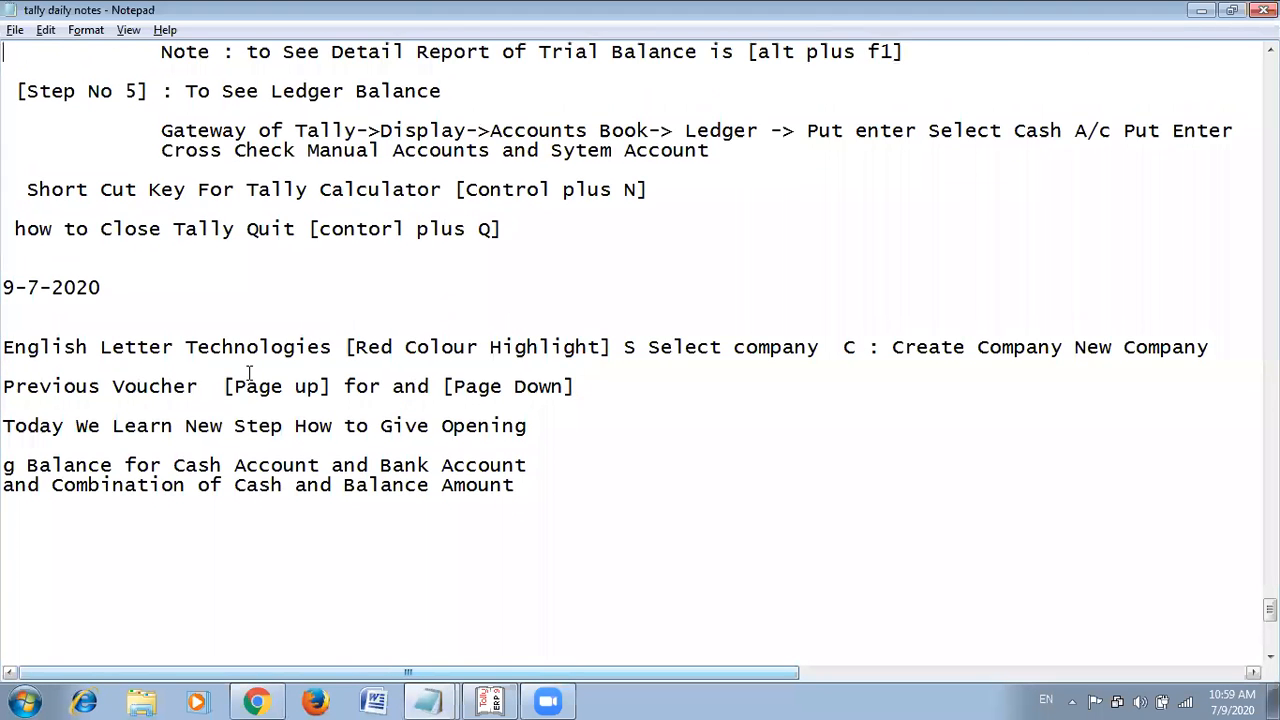
pyautogui.press('Up')
pyautogui.press('Up')
pyautogui.press('Up')
pyautogui.press('Up')
pyautogui.press('Up')
pyautogui.press('Up')
pyautogui.press('Up')
pyautogui.press('Up')
pyautogui.press('Up')
pyautogui.press('Up')
pyautogui.press('Up')
pyautogui.press('Up')
pyautogui.press('Up')
pyautogui.press('Up')
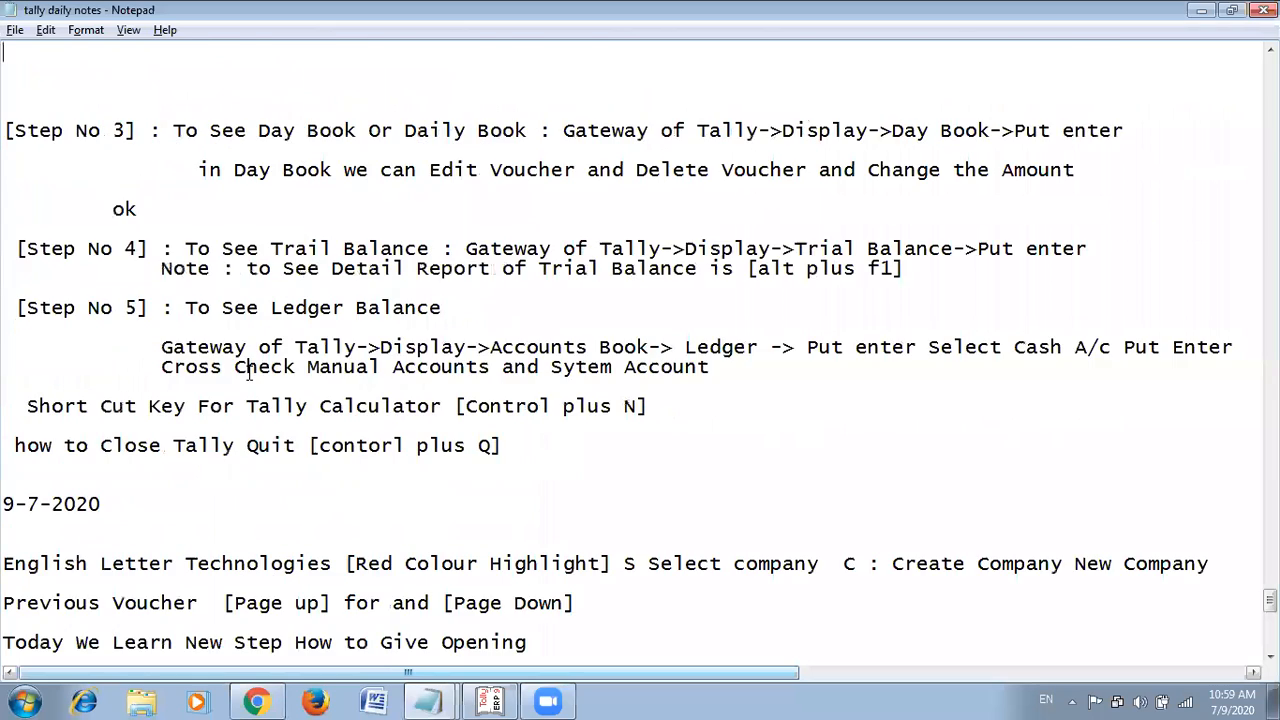
pyautogui.press('Up')
pyautogui.press('Up')
pyautogui.press('Up')
pyautogui.press('Up')
pyautogui.press('Up')
pyautogui.press('Up')
pyautogui.press('Up')
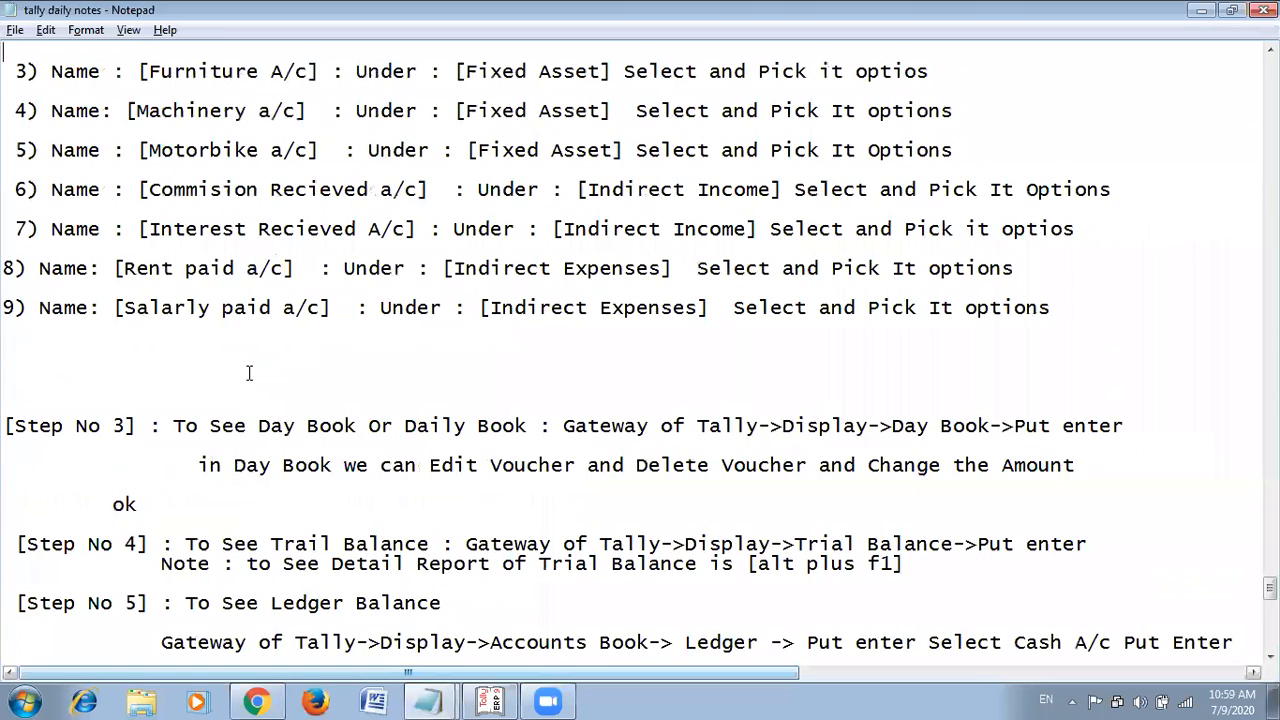
pyautogui.press('Up')
pyautogui.press('Up')
pyautogui.press('Up')
pyautogui.press('Up')
pyautogui.press('Up')
pyautogui.press('Up')
pyautogui.press('Up')
pyautogui.press('Up')
pyautogui.press('Up')
pyautogui.press('Up')
pyautogui.press('Up')
pyautogui.press('Up')
pyautogui.press('Up')
pyautogui.press('Up')
pyautogui.press('Up')
pyautogui.press('Up')
pyautogui.press('Up')
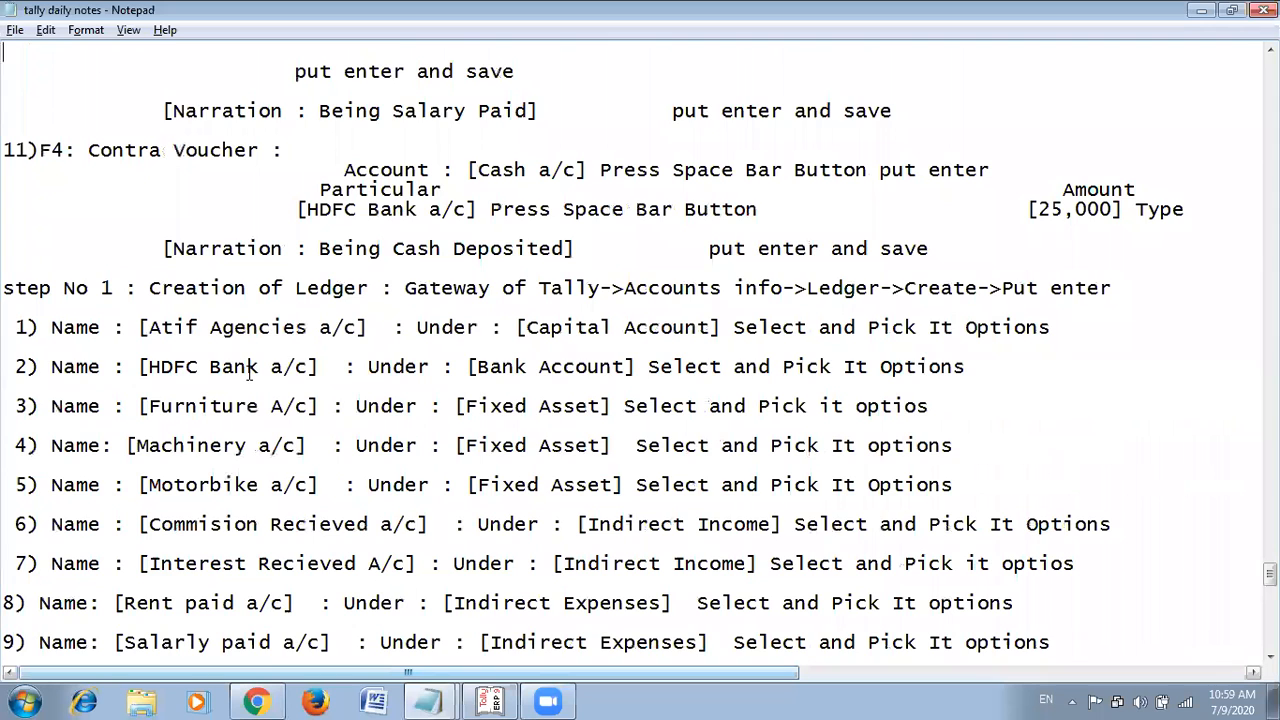
pyautogui.press('Up')
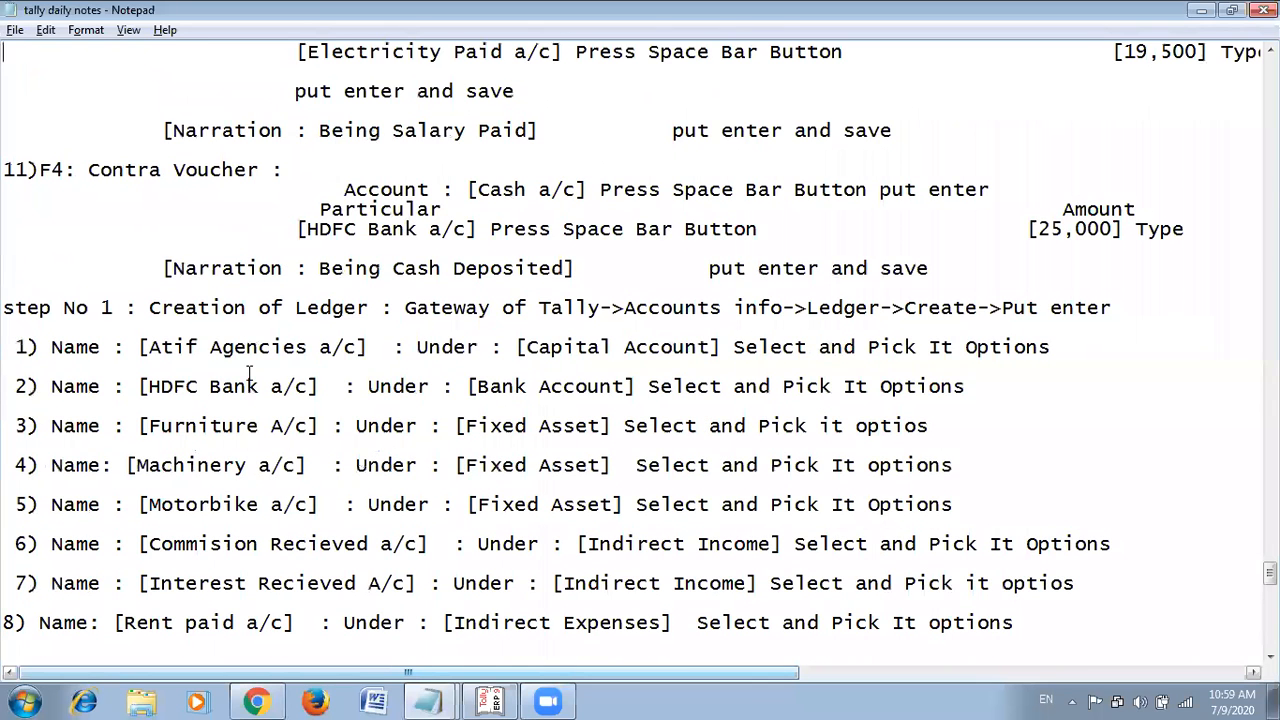
pyautogui.press('Up')
pyautogui.press('Up')
pyautogui.press('Up')
pyautogui.press('Up')
pyautogui.press('Up')
pyautogui.press('Up')
pyautogui.press('Up')
pyautogui.press('Up')
pyautogui.press('Up')
pyautogui.press('Up')
pyautogui.press('Up')
pyautogui.press('Up')
pyautogui.press('Up')
pyautogui.press('Up')
pyautogui.press('Up')
pyautogui.press('Up')
pyautogui.press('Up')
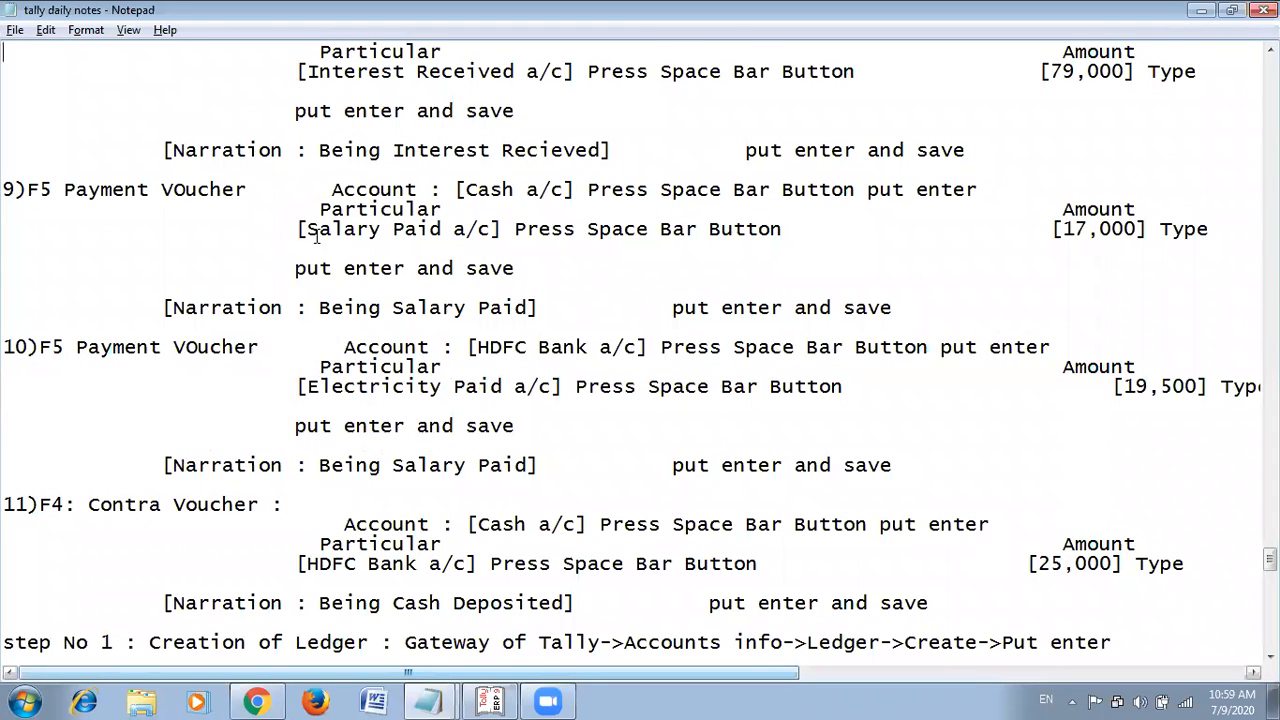
pyautogui.moveTo(318, 232); pyautogui.dragTo(408, 246)
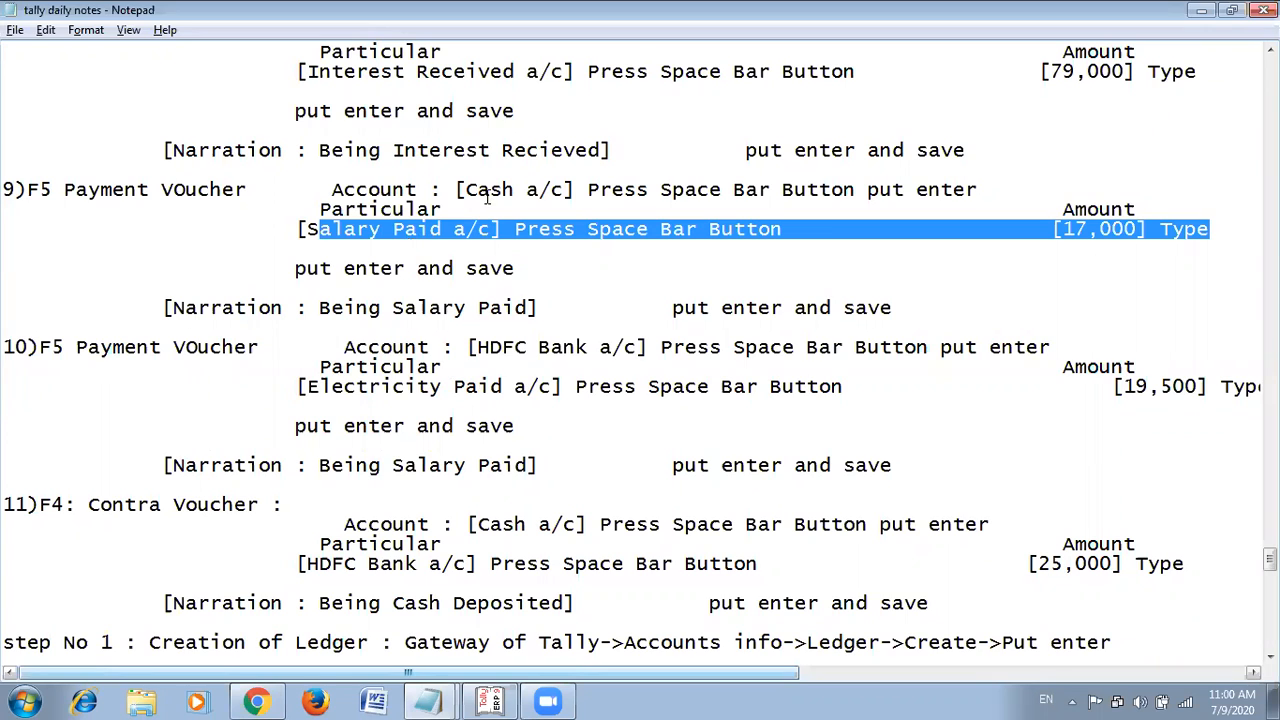
pyautogui.hotkey('alt', 'Tab')
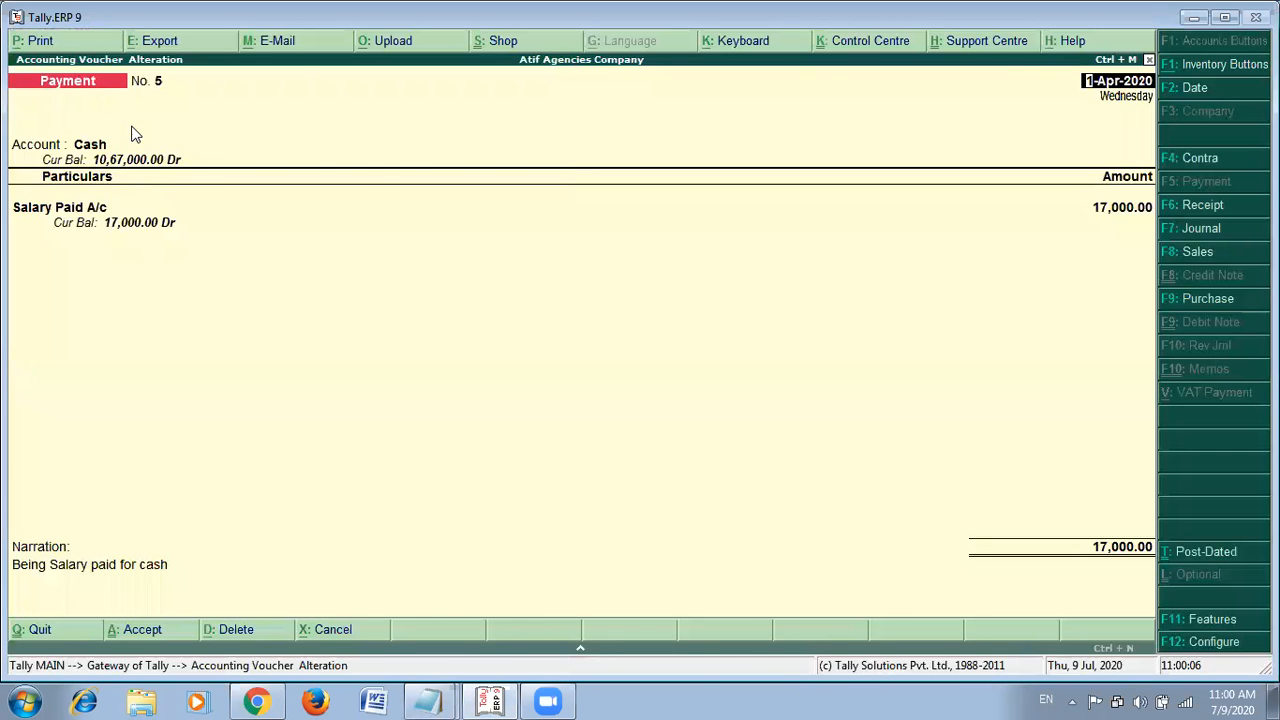
# Check the entries preceding the salary payment in the Notepad notes, then bring up the voucher before the salary payment in Tally.
pyautogui.hotkey('alt', 'Tab')
pyautogui.click(710, 118)
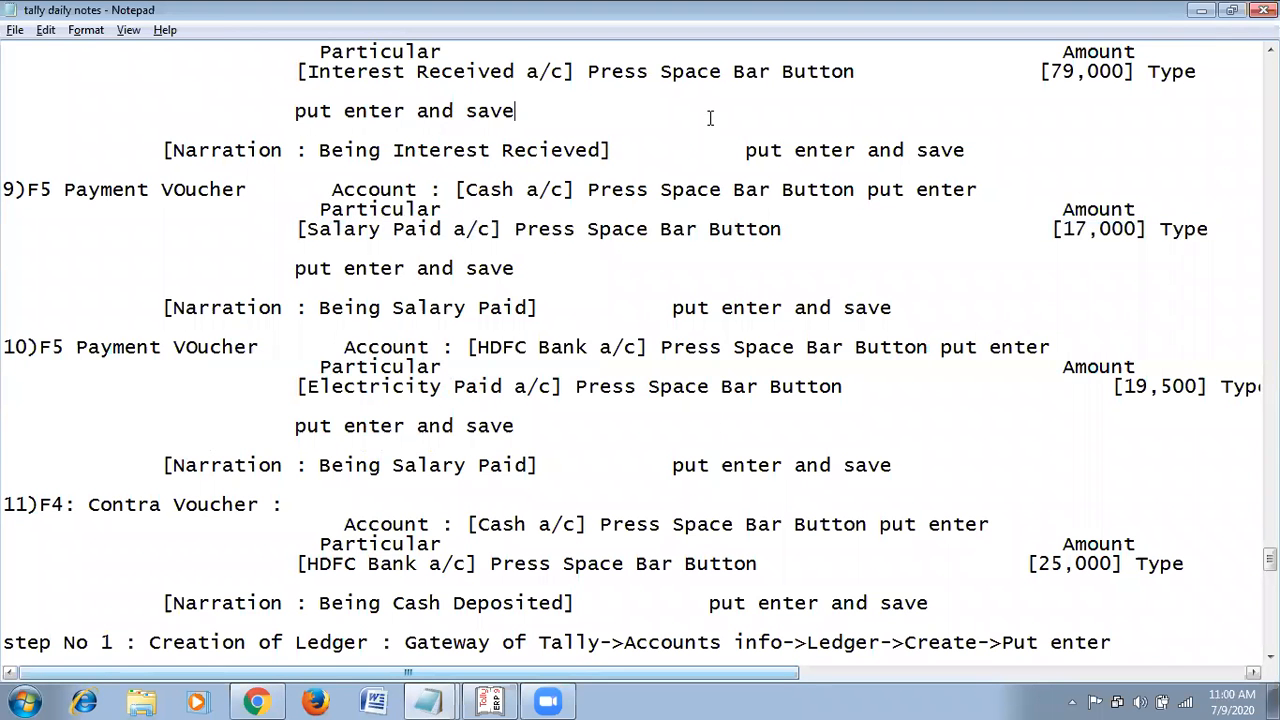
pyautogui.scroll(1, 710, 118)
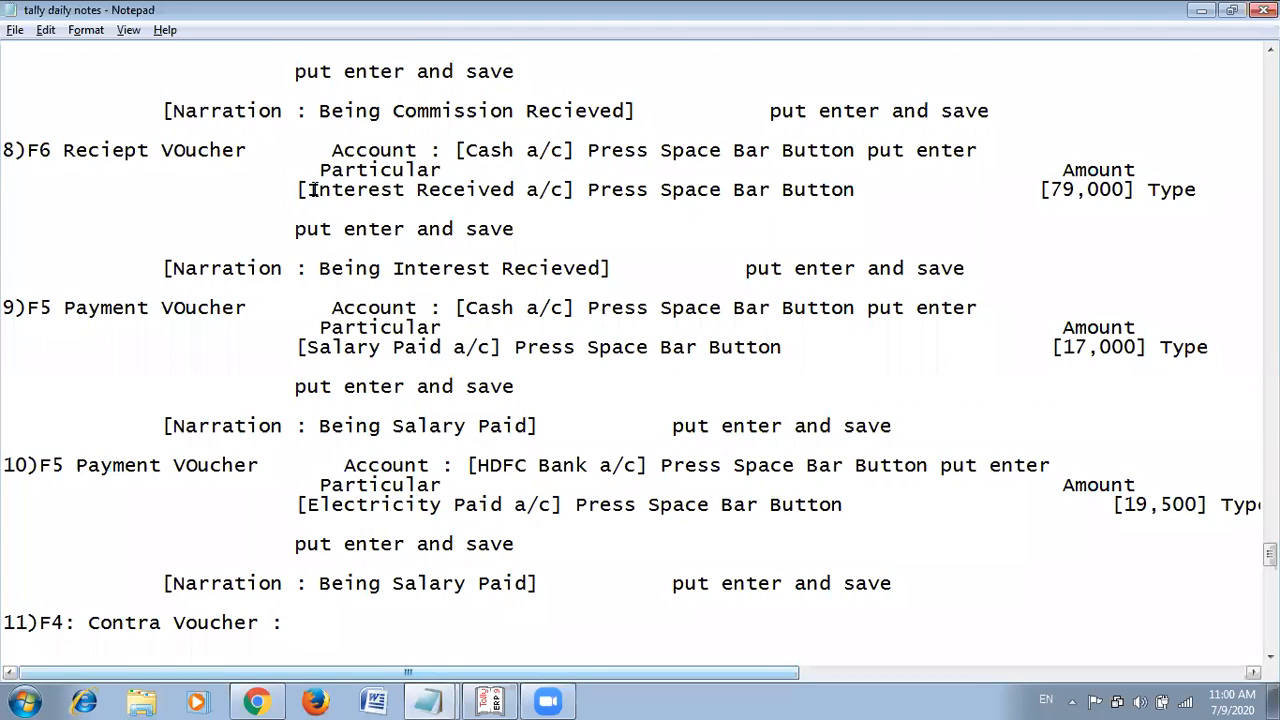
pyautogui.hotkey('alt', 'Tab')
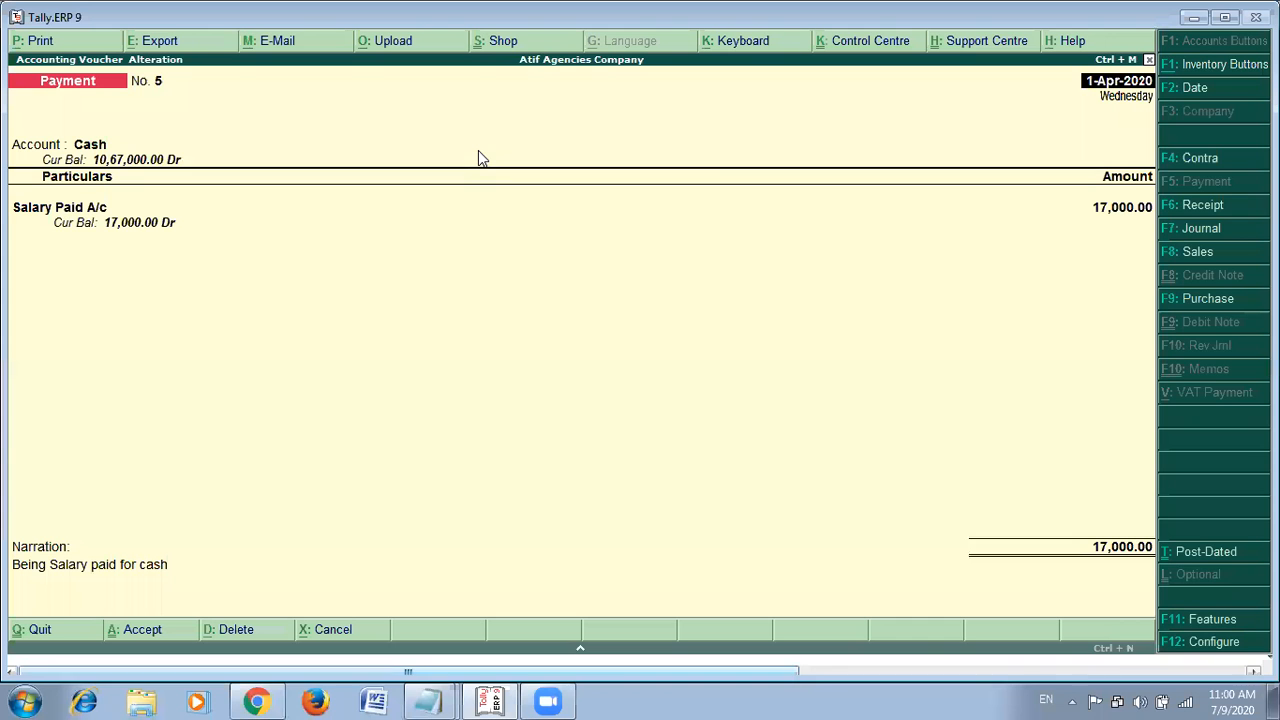
pyautogui.press('pageup')
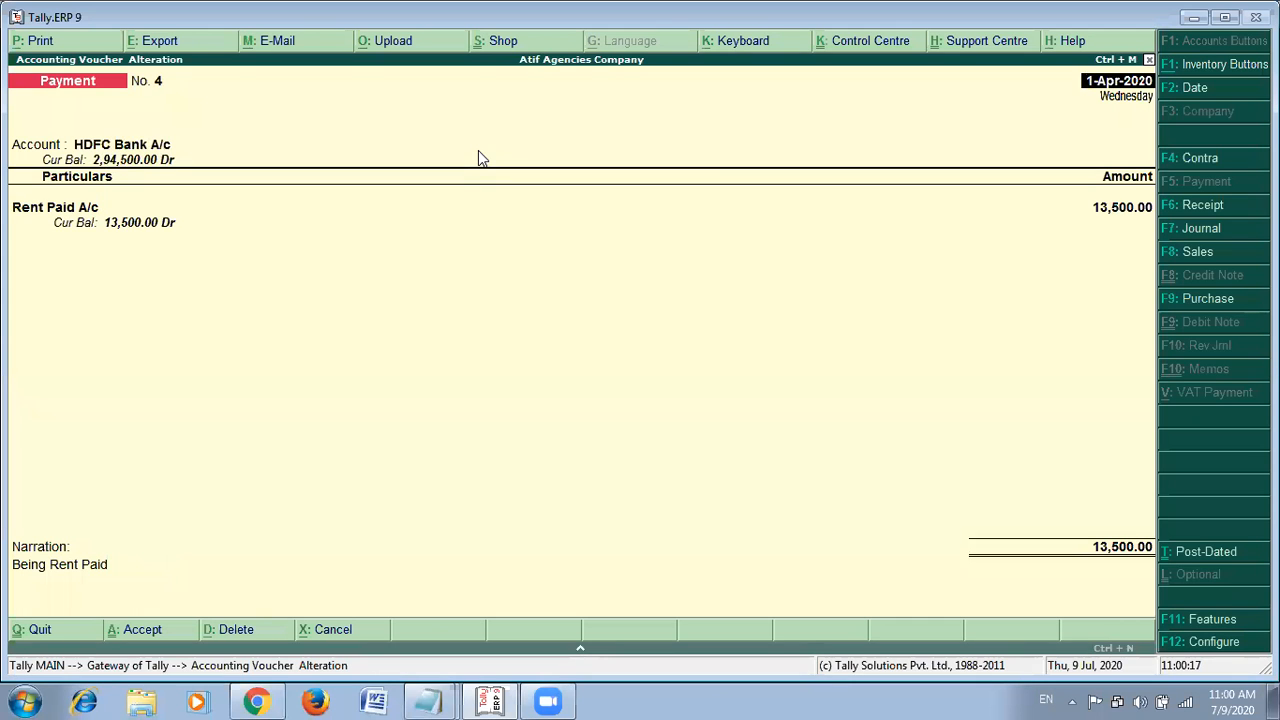
# Review the voucher entries and New Problem 3's transaction list in the Notepad notes, then return to Tally and view the interest receipt voucher.
pyautogui.hotkey('alt', 'Tab')
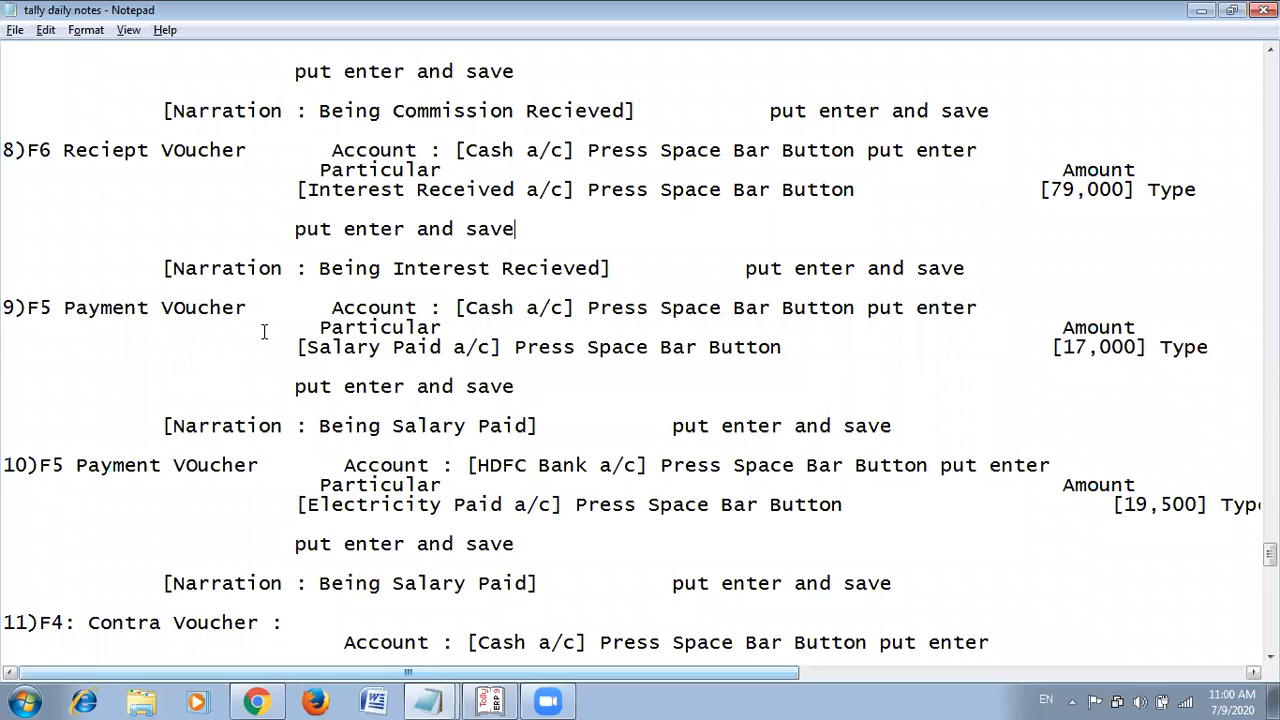
pyautogui.scroll(6, 275, 323)
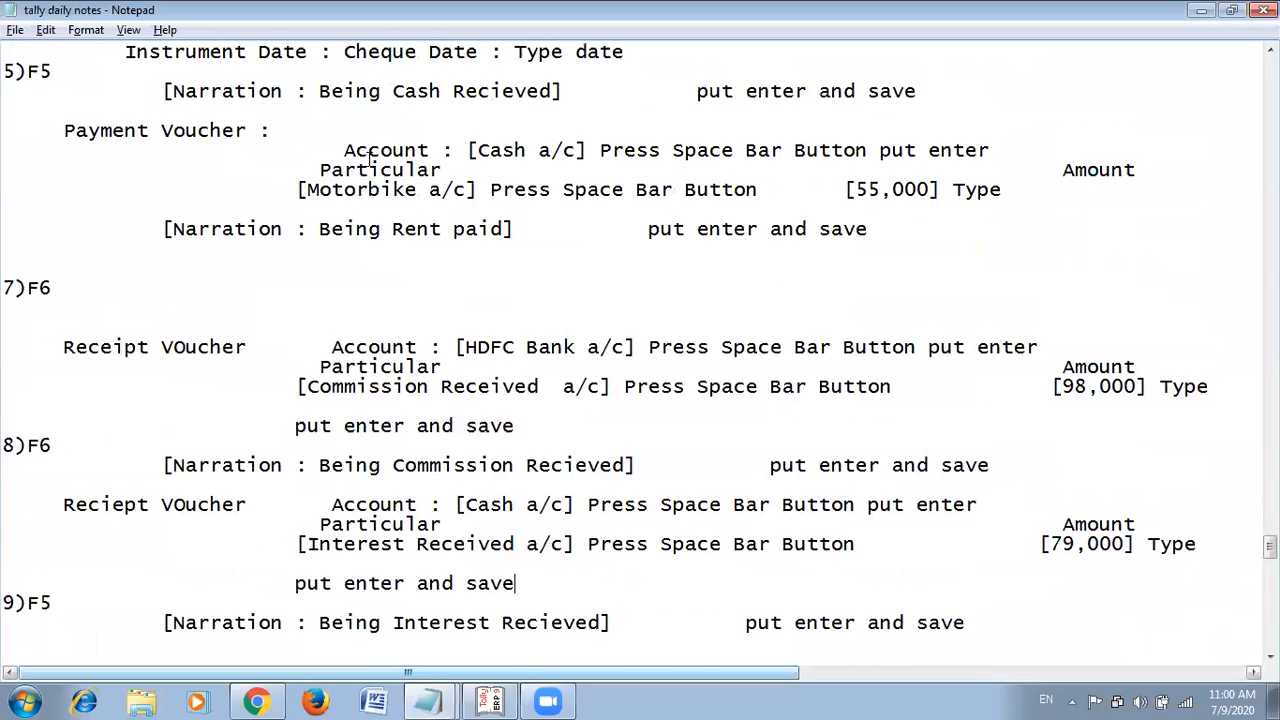
pyautogui.scroll(-10, 370, 155)
pyautogui.scroll(1, 483, 258)
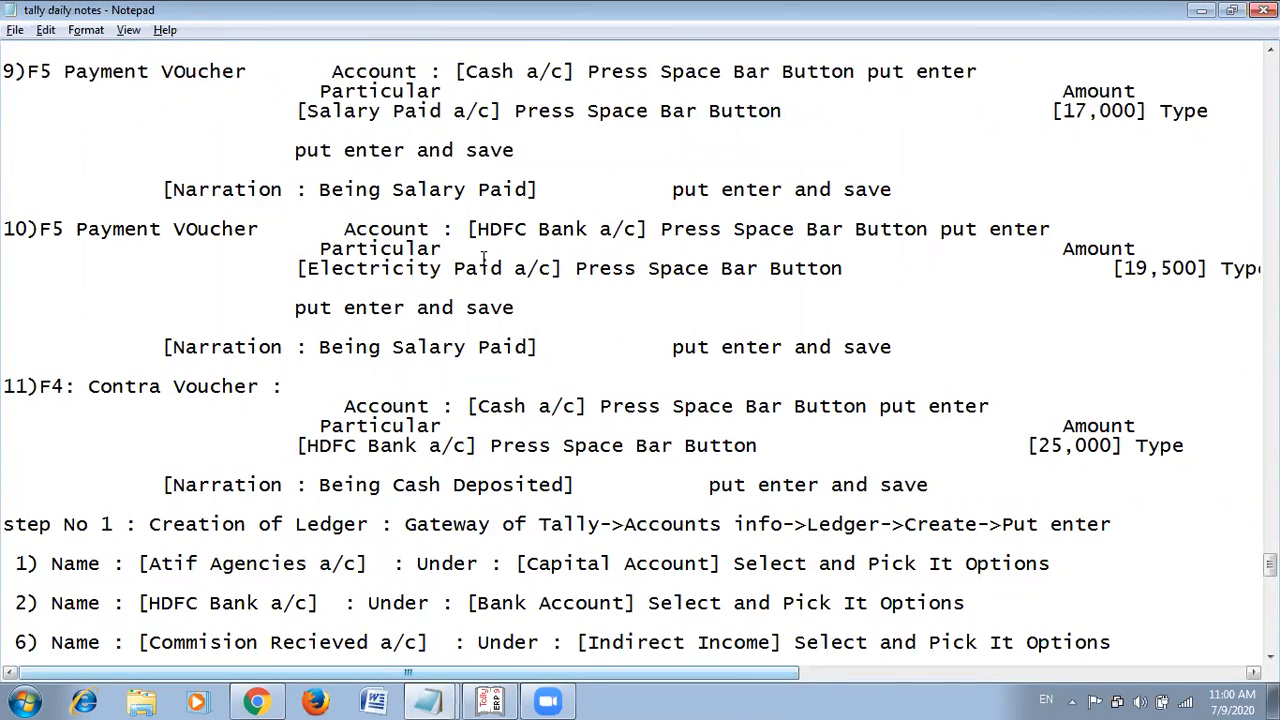
pyautogui.scroll(1, 483, 258)
pyautogui.scroll(10, 483, 254)
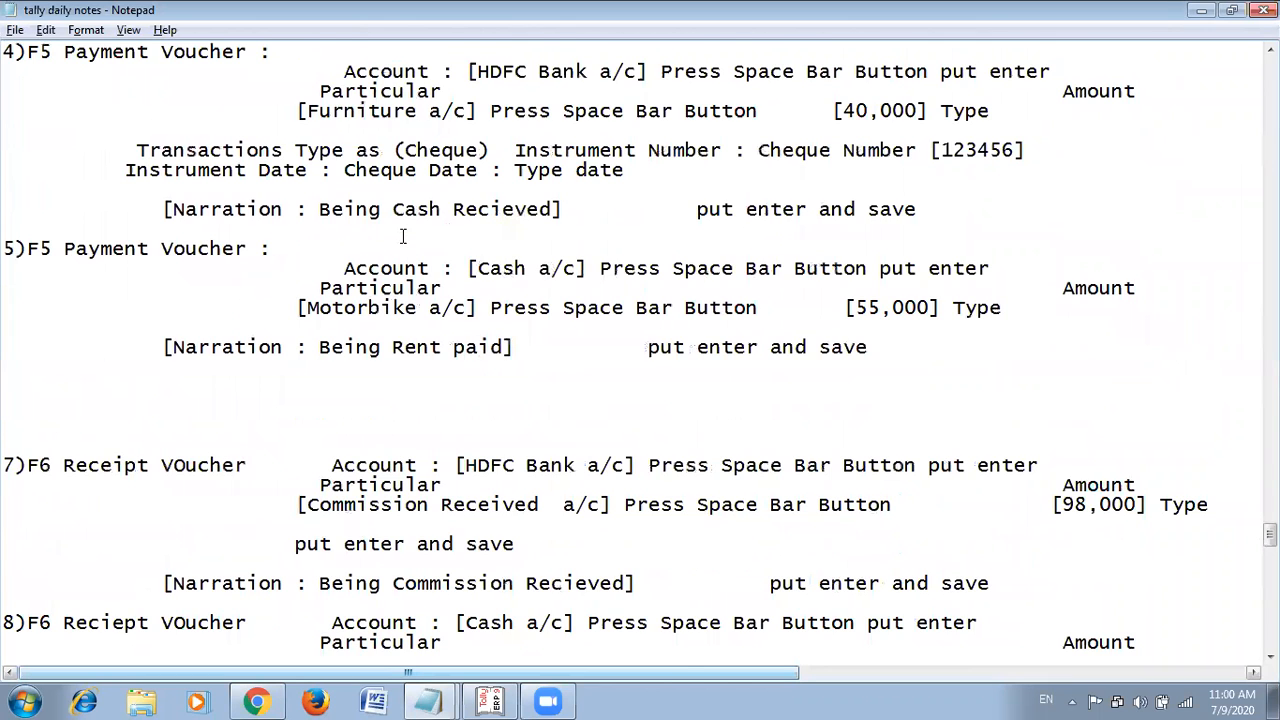
pyautogui.scroll(15, 180, 347)
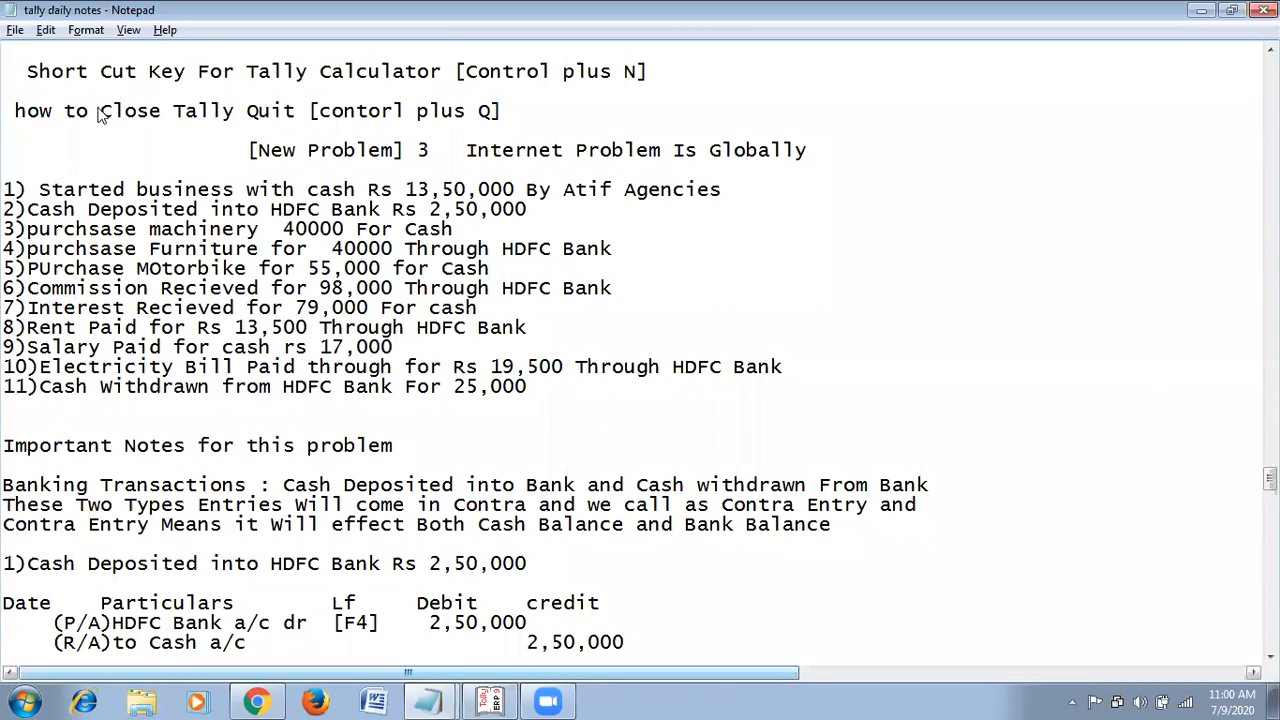
pyautogui.hotkey('alt', 'Tab')
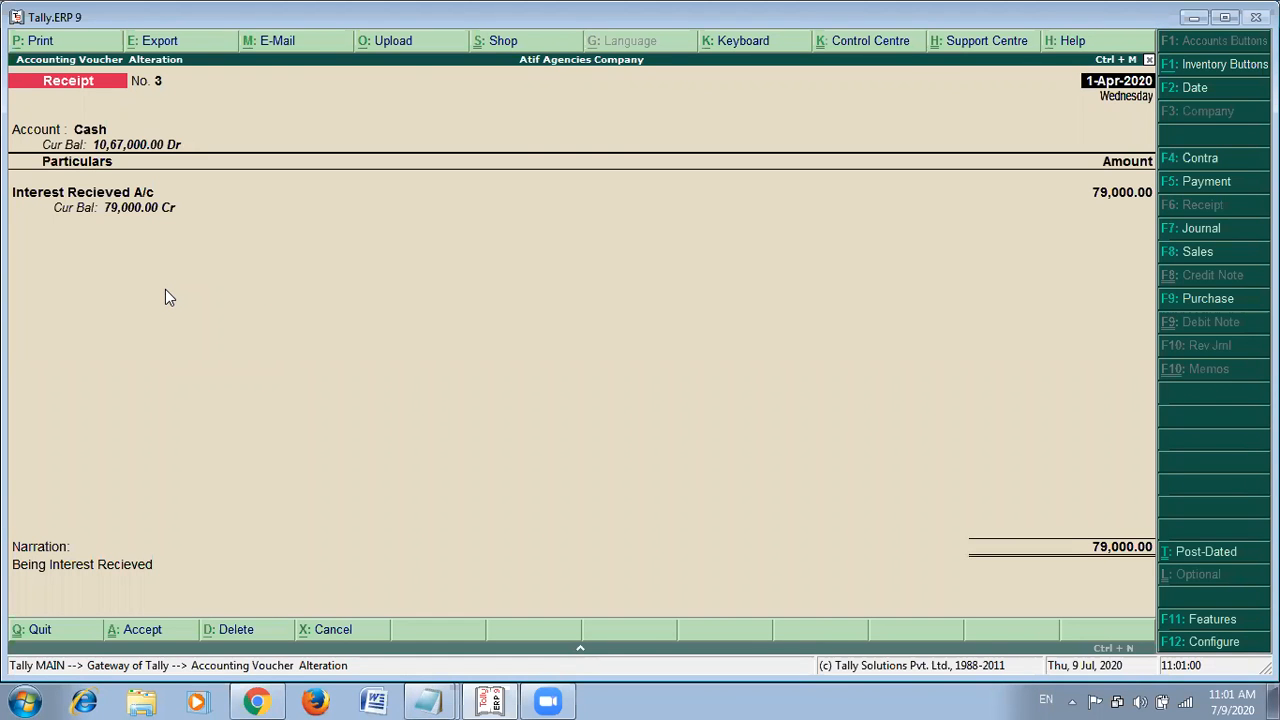
# Compare the interest receipt voucher in Tally with transaction 7, Interest Recieved, in the Notepad notes.
pyautogui.hotkey('alt', 'Tab')
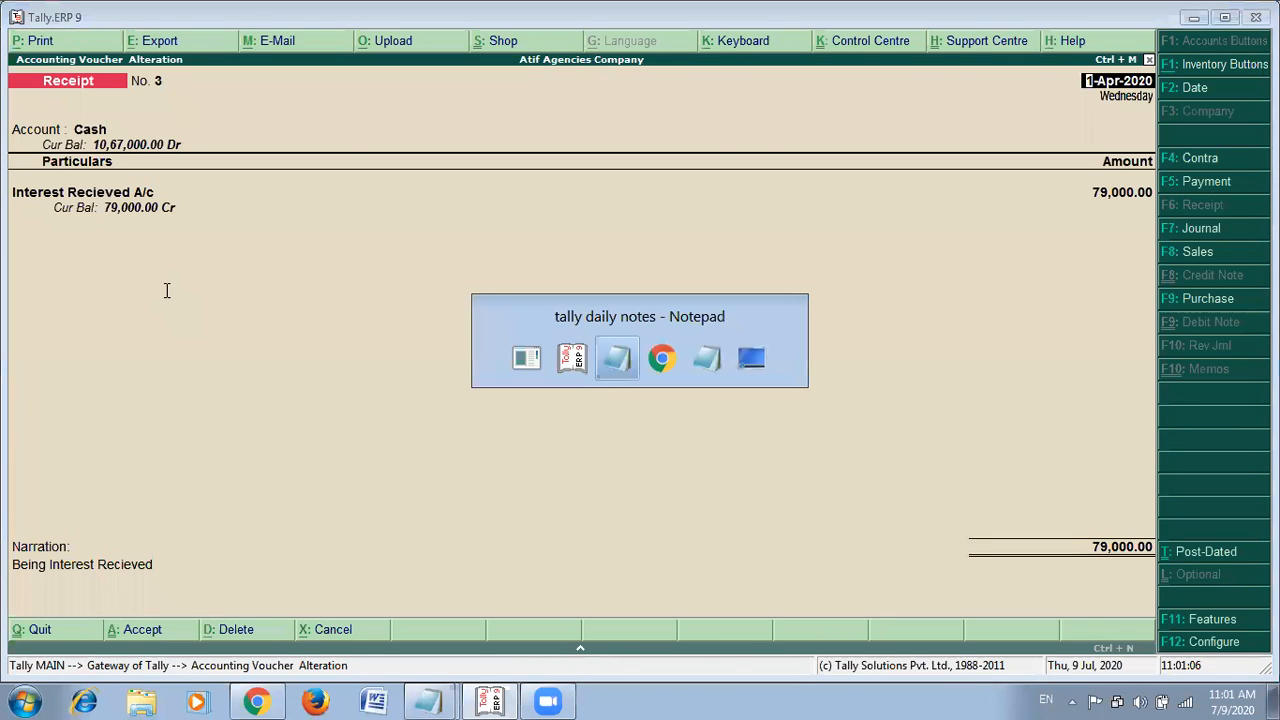
pyautogui.hotkey('alt', 'Tab')
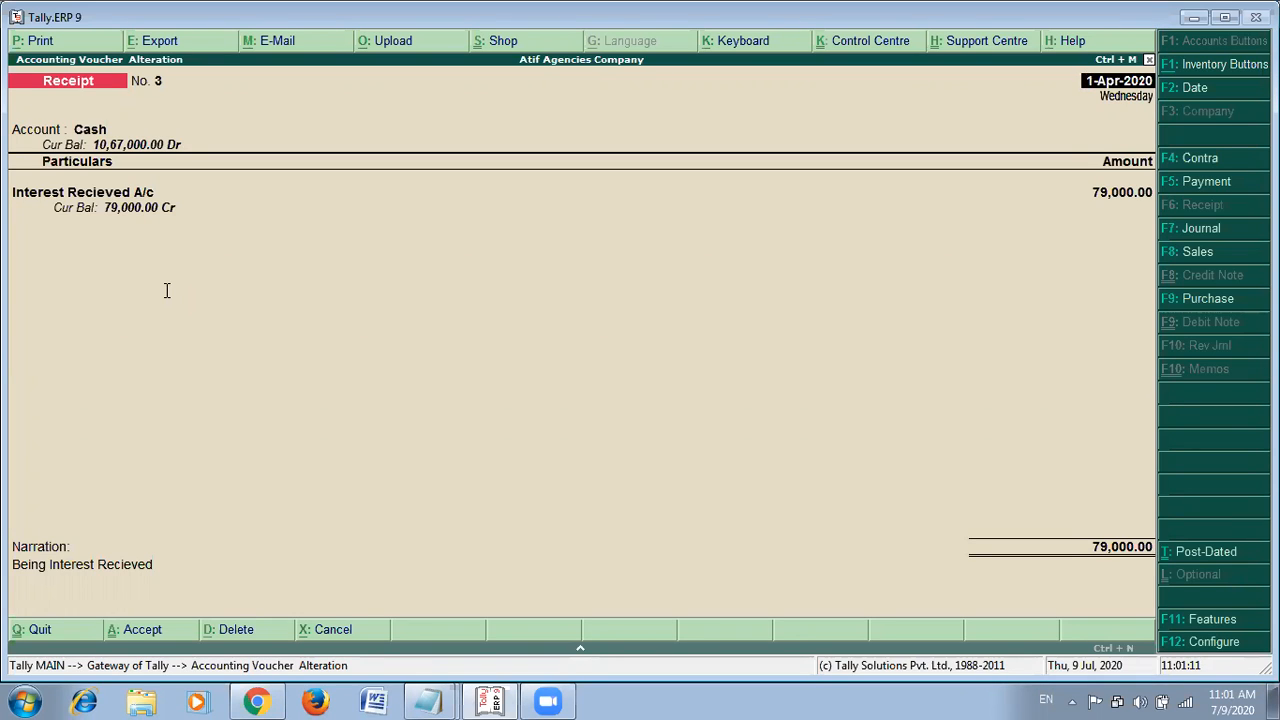
pyautogui.hotkey('alt', 'Tab')
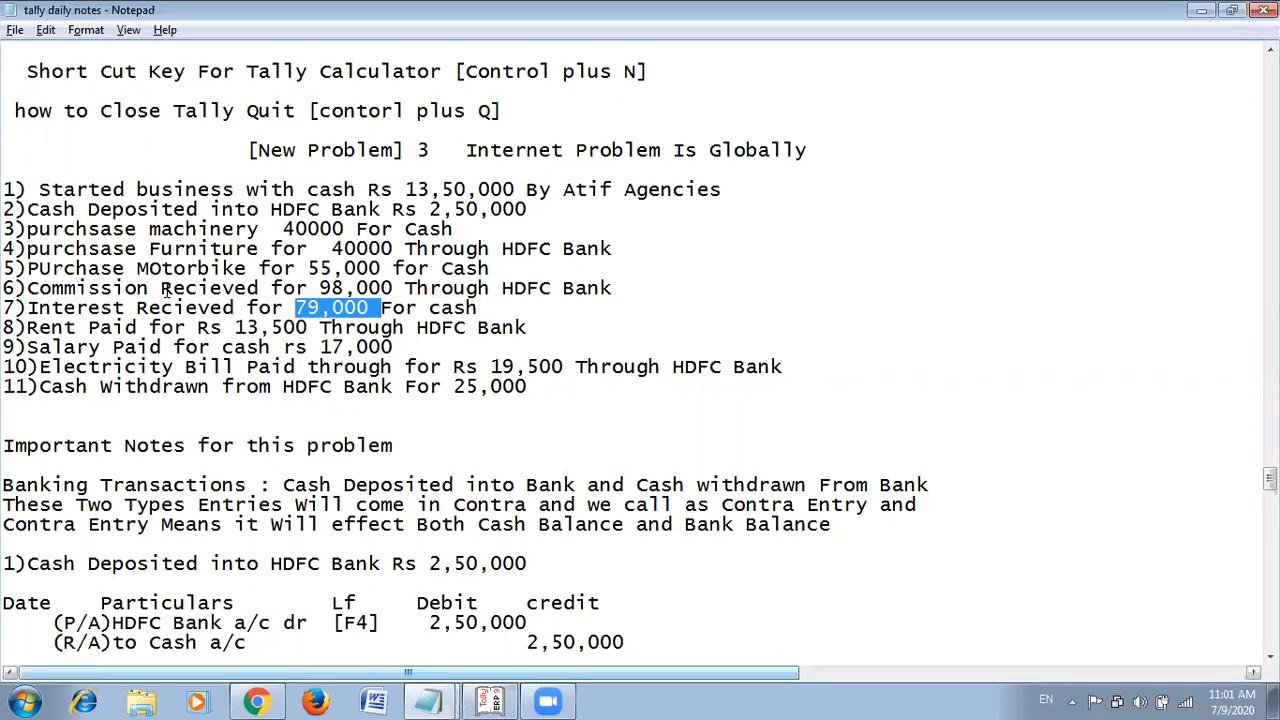
pyautogui.hotkey('alt', 'Tab')
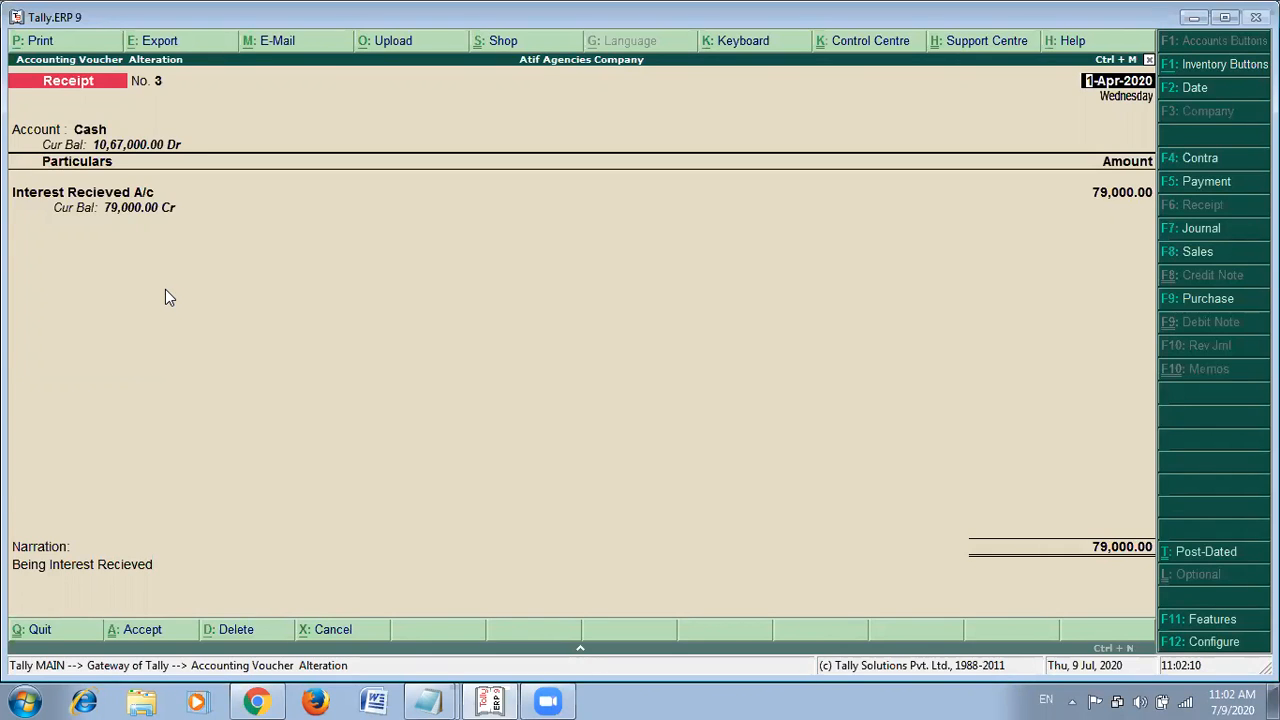
pyautogui.hotkey('alt', 'Tab')
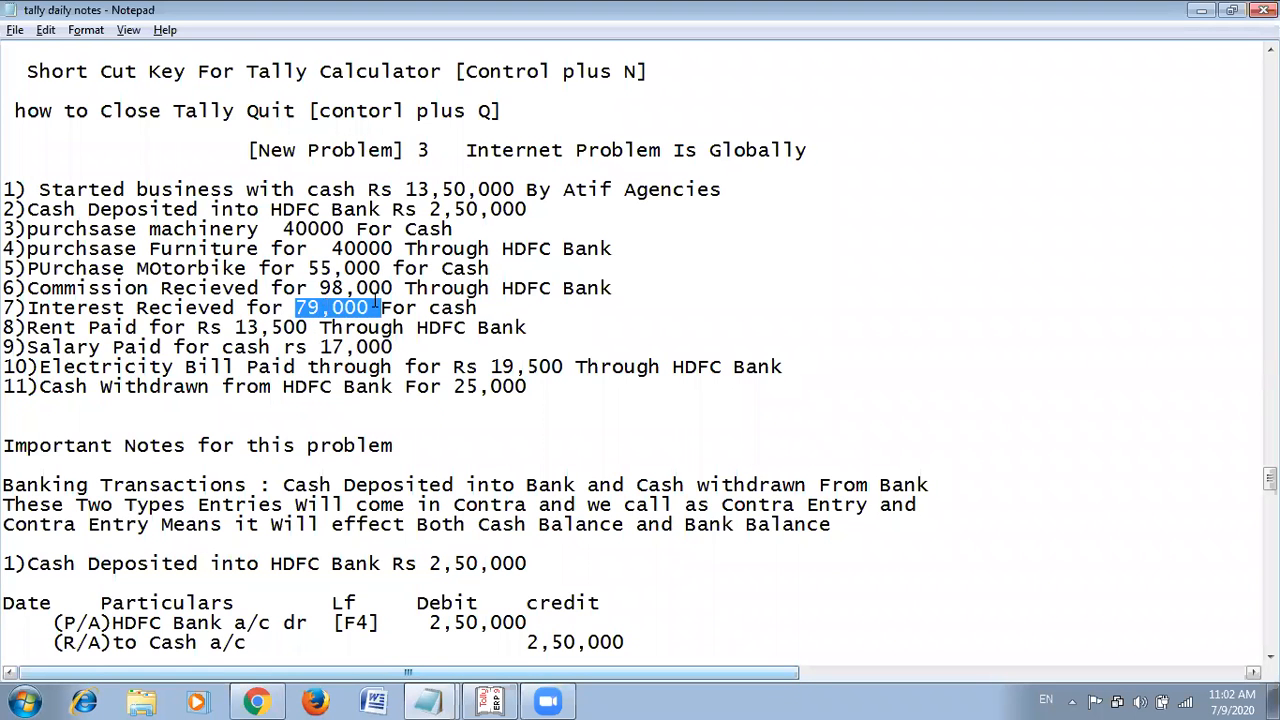
pyautogui.hotkey('alt', 'Tab')
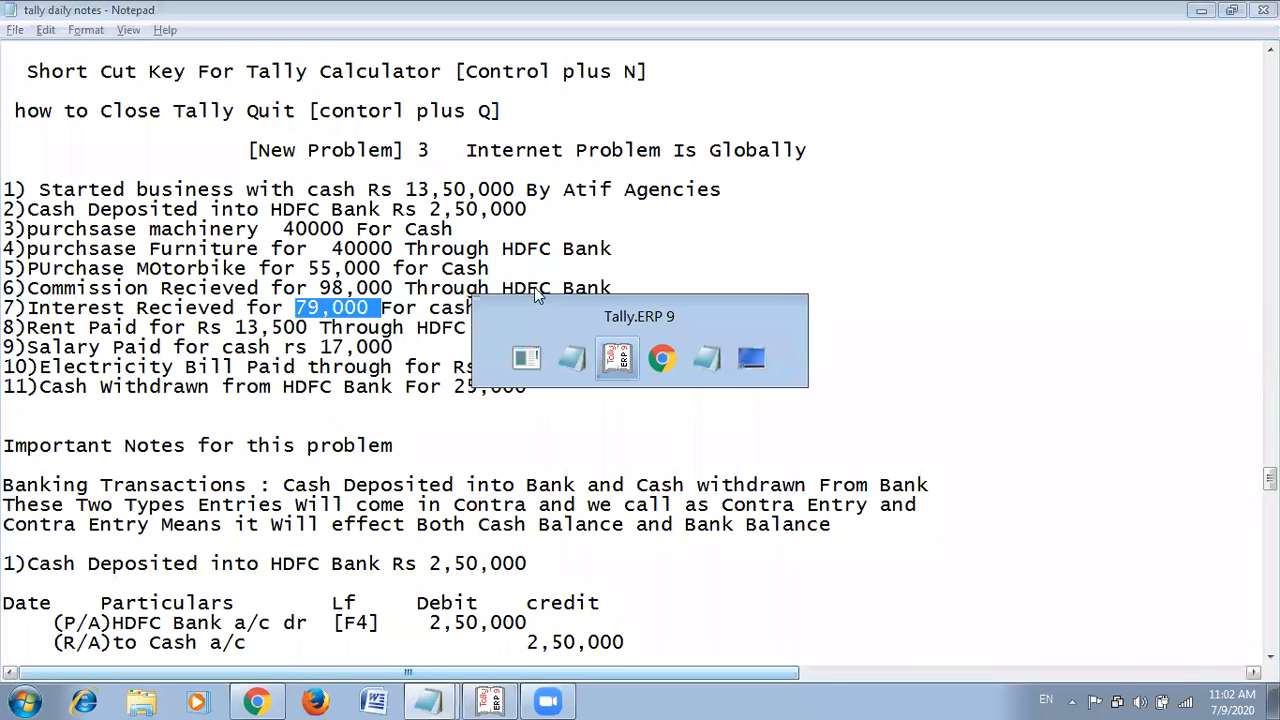
# Switch to Tally.ERP 9 and page through the recorded receipt, contra and payment vouchers of Atif Agencies Company up to a blank payment voucher.
pyautogui.press('pageup')
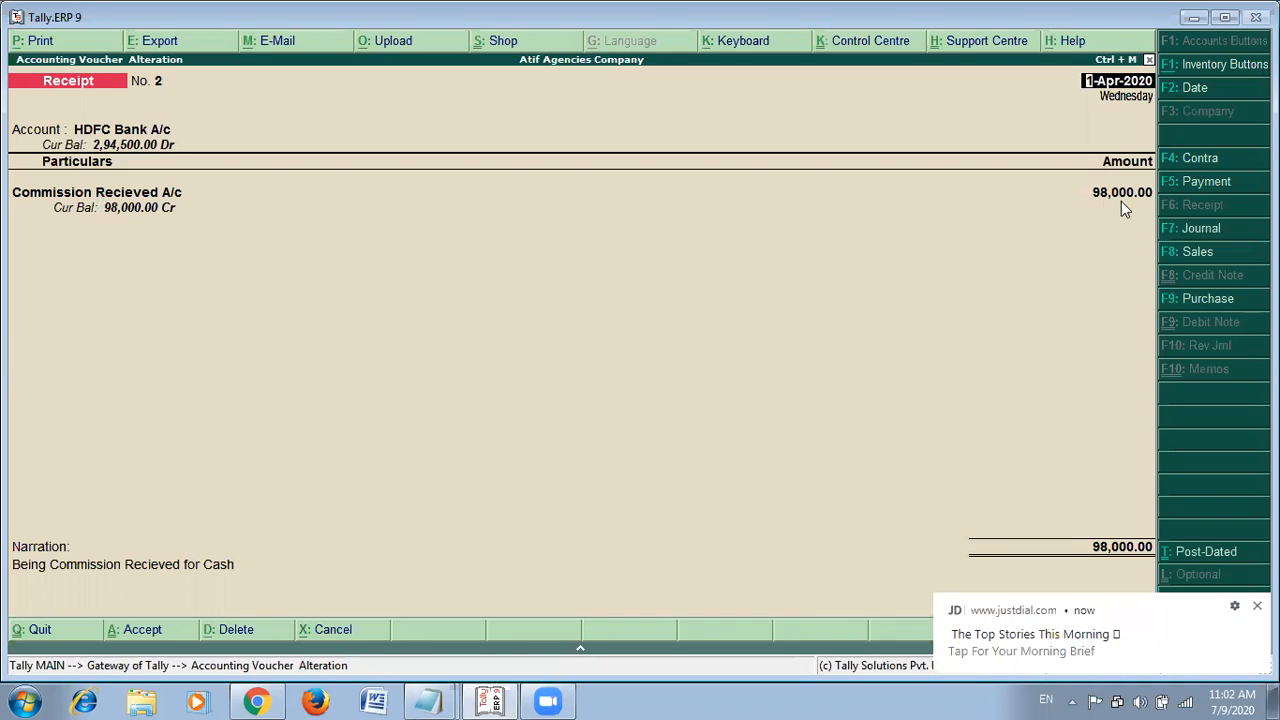
pyautogui.click(1175, 184)
pyautogui.press('pagedown')
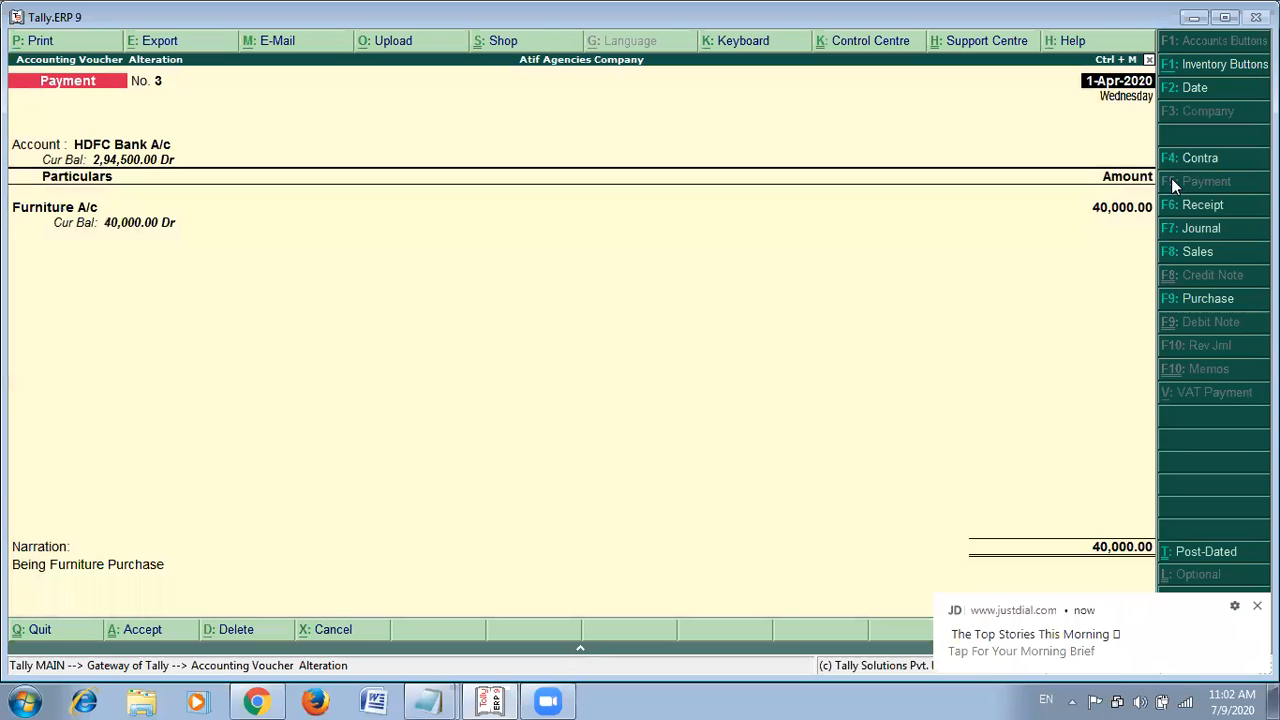
pyautogui.press('pagedown')
pyautogui.press('pagedown')
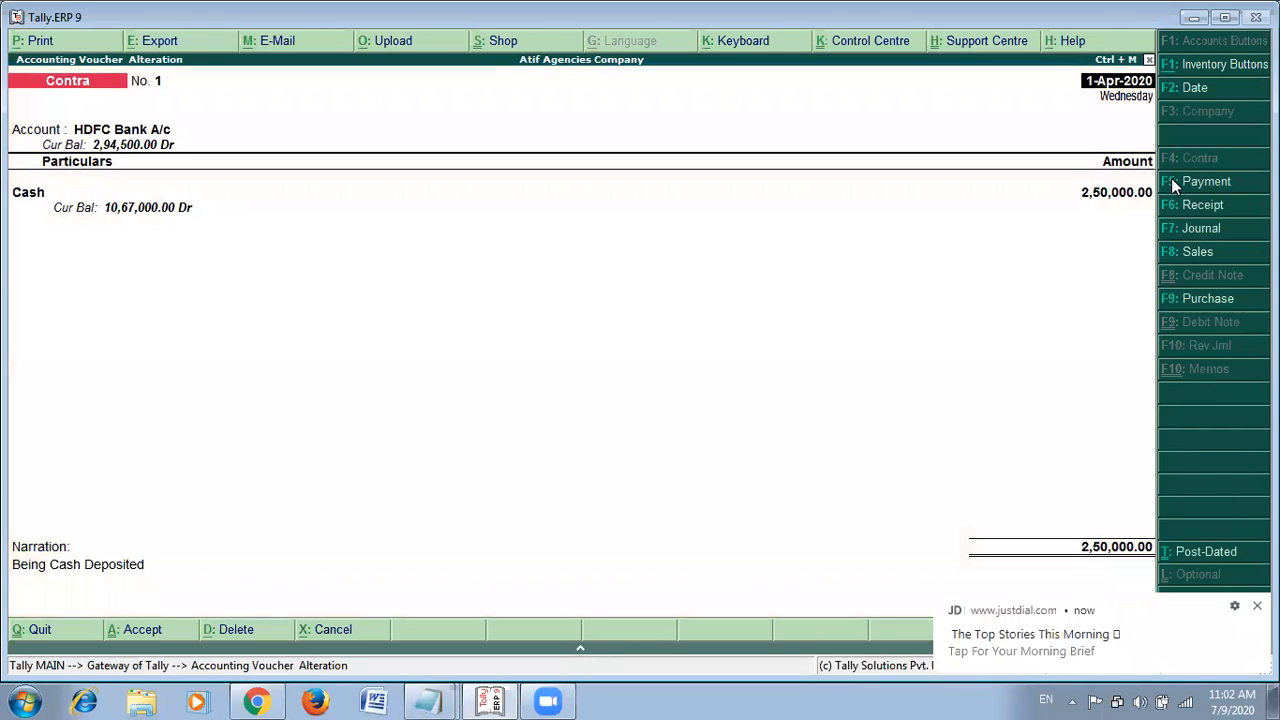
pyautogui.press('pagedown')
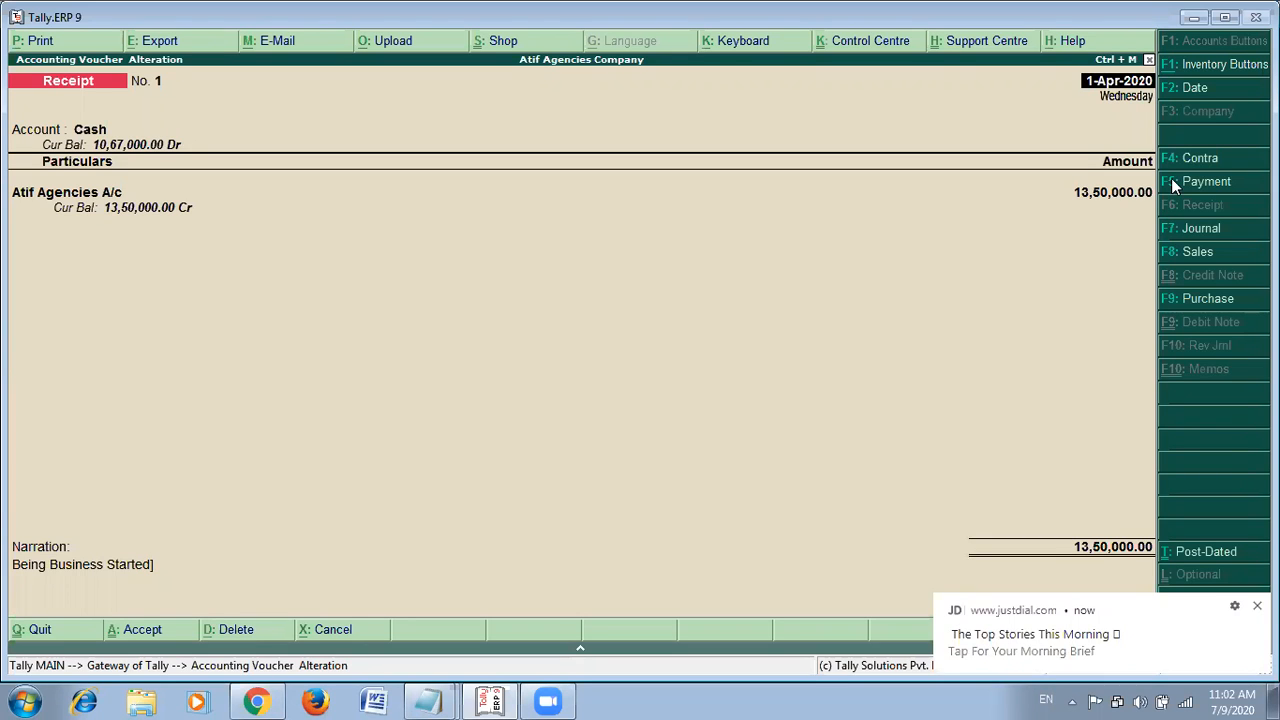
pyautogui.press('pagedown')
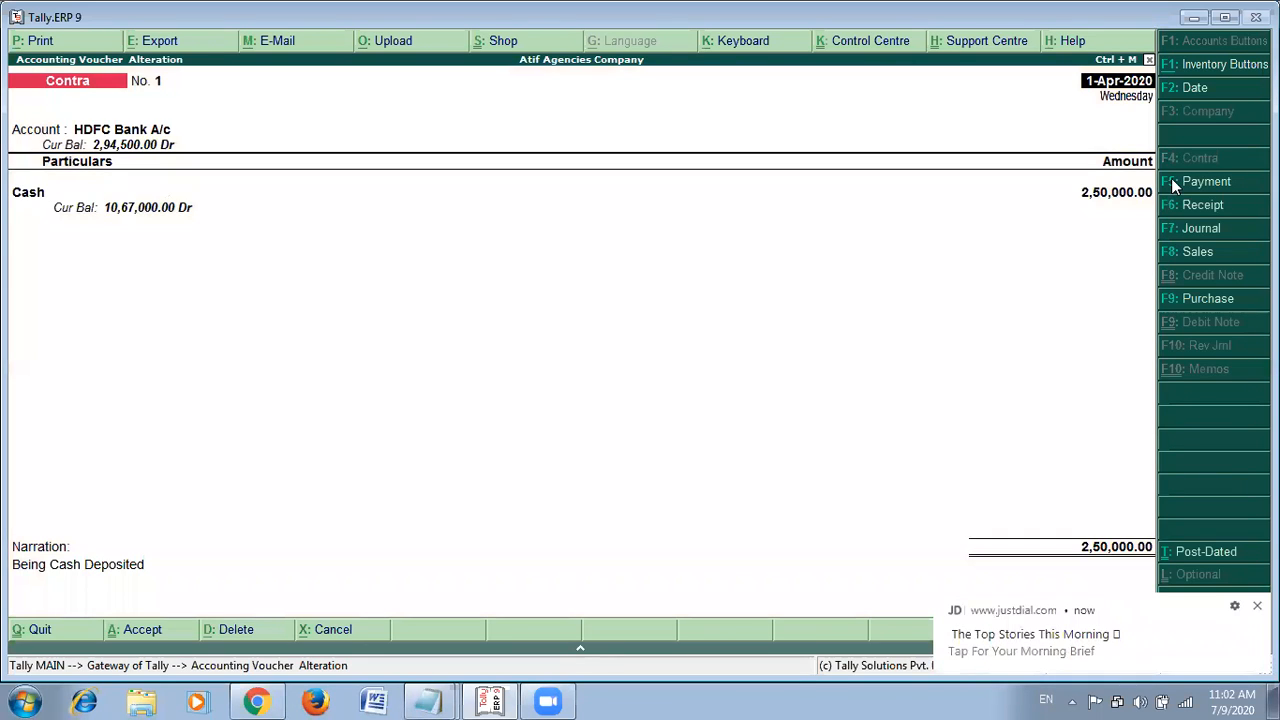
pyautogui.press('pagedown')
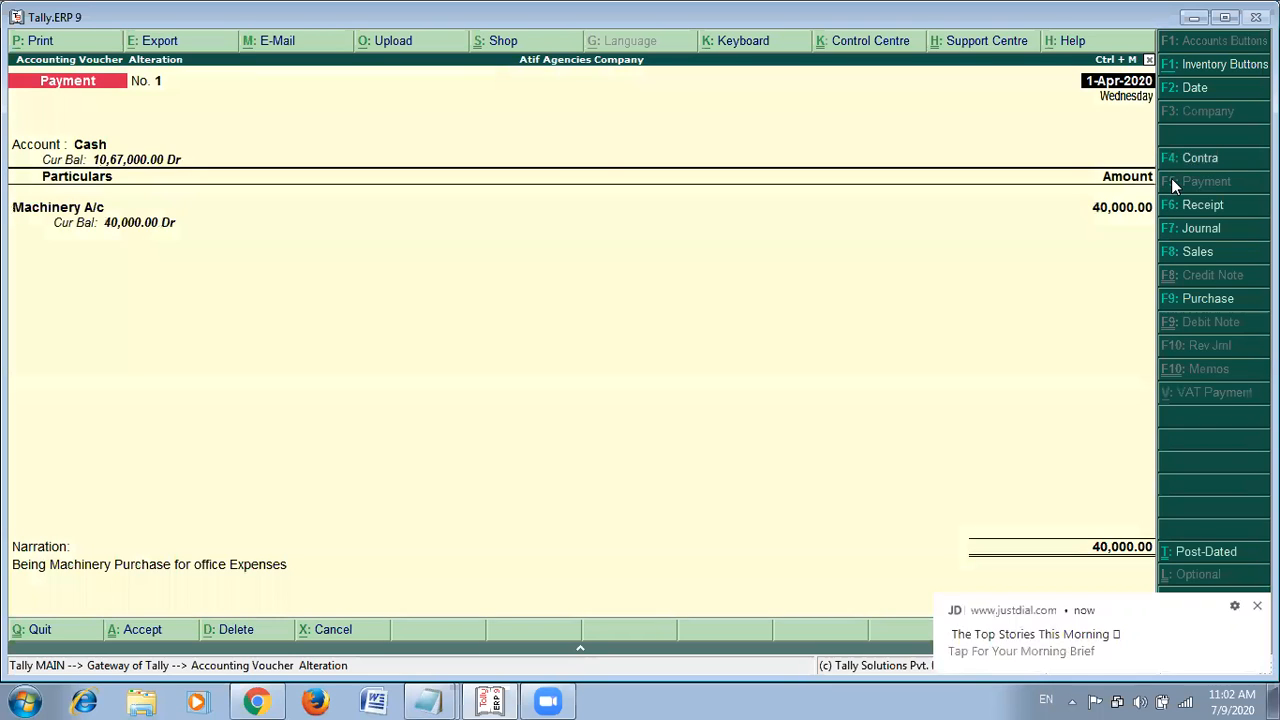
pyautogui.press('pagedown')
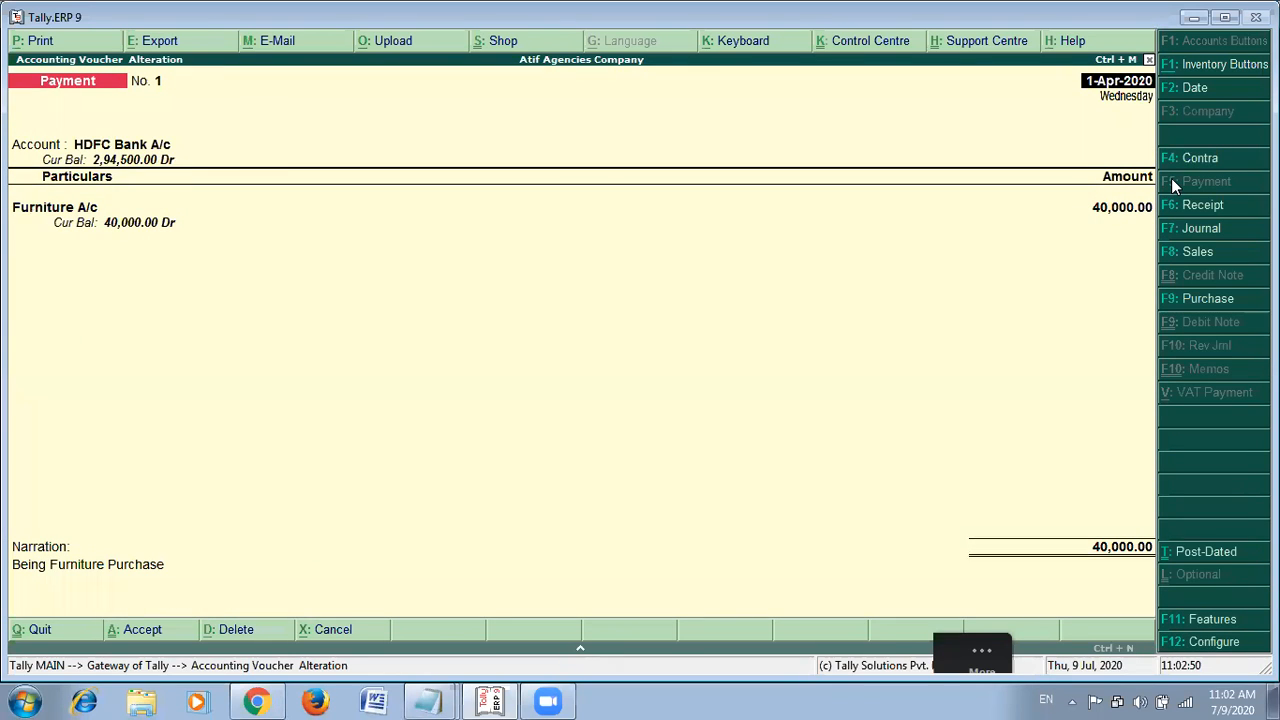
pyautogui.press('pagedown')
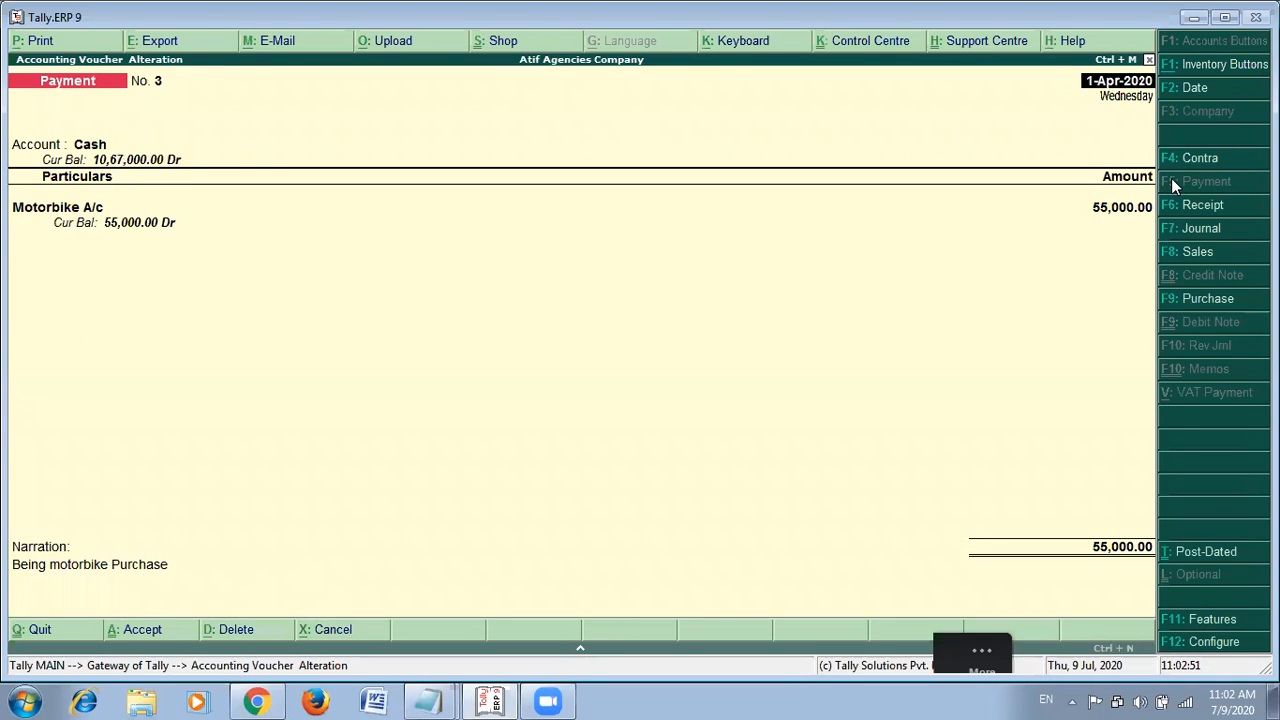
pyautogui.press('pagedown')
pyautogui.press('pagedown')
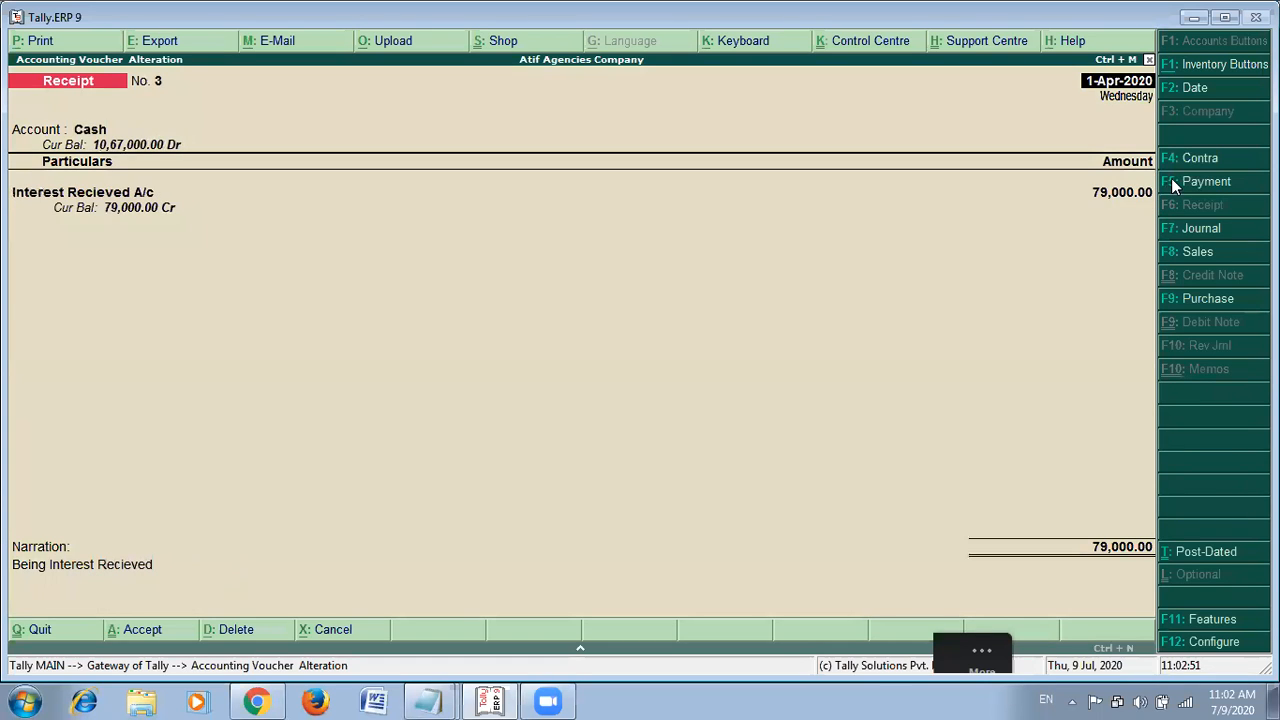
pyautogui.press('pagedown')
pyautogui.press('pagedown')
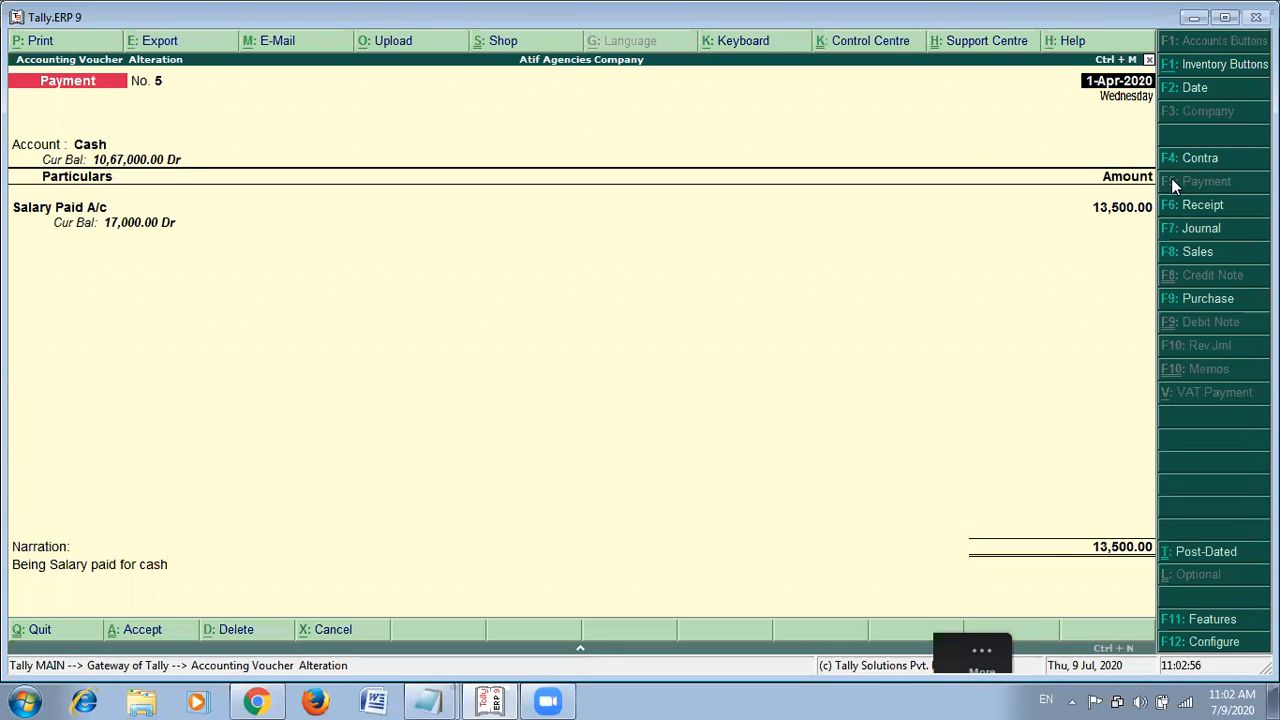
pyautogui.press('pagedown')
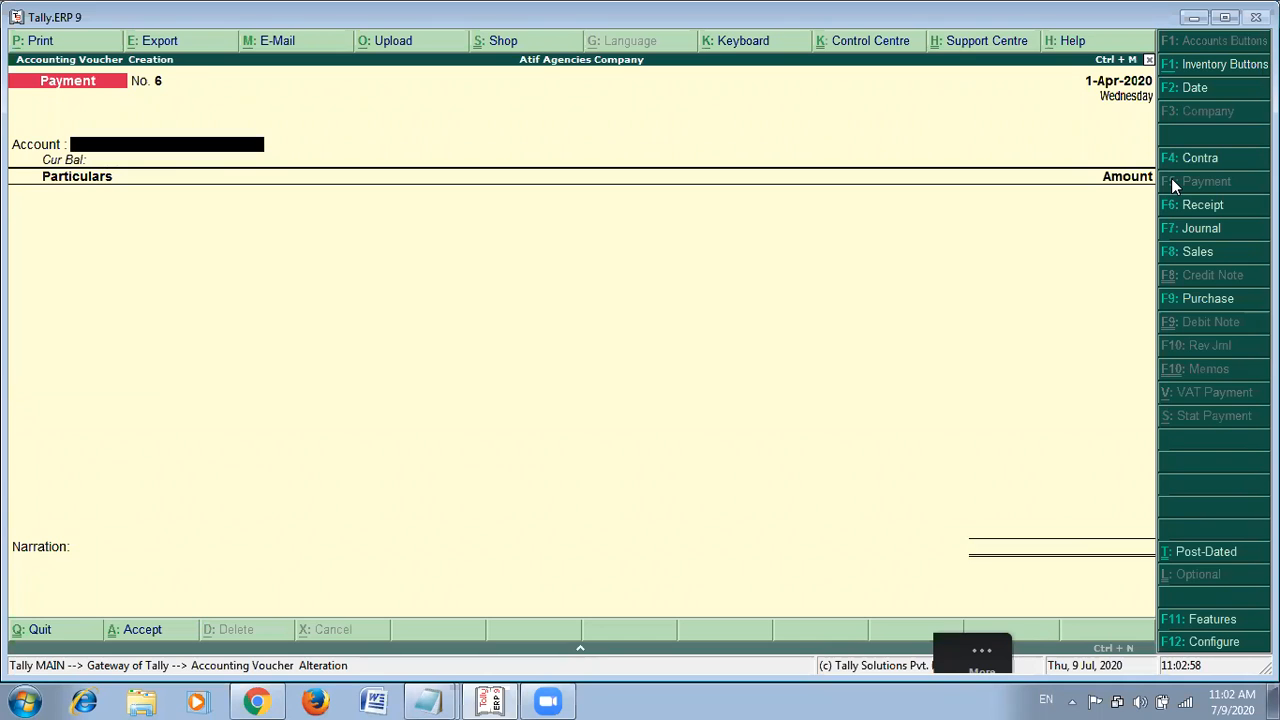
# Switch to the tally daily notes in Notepad and append "and Next Voucher Same Screen" to the Previous Voucher line under 9-7-2020.
pyautogui.hotkey('alt', 'Tab')
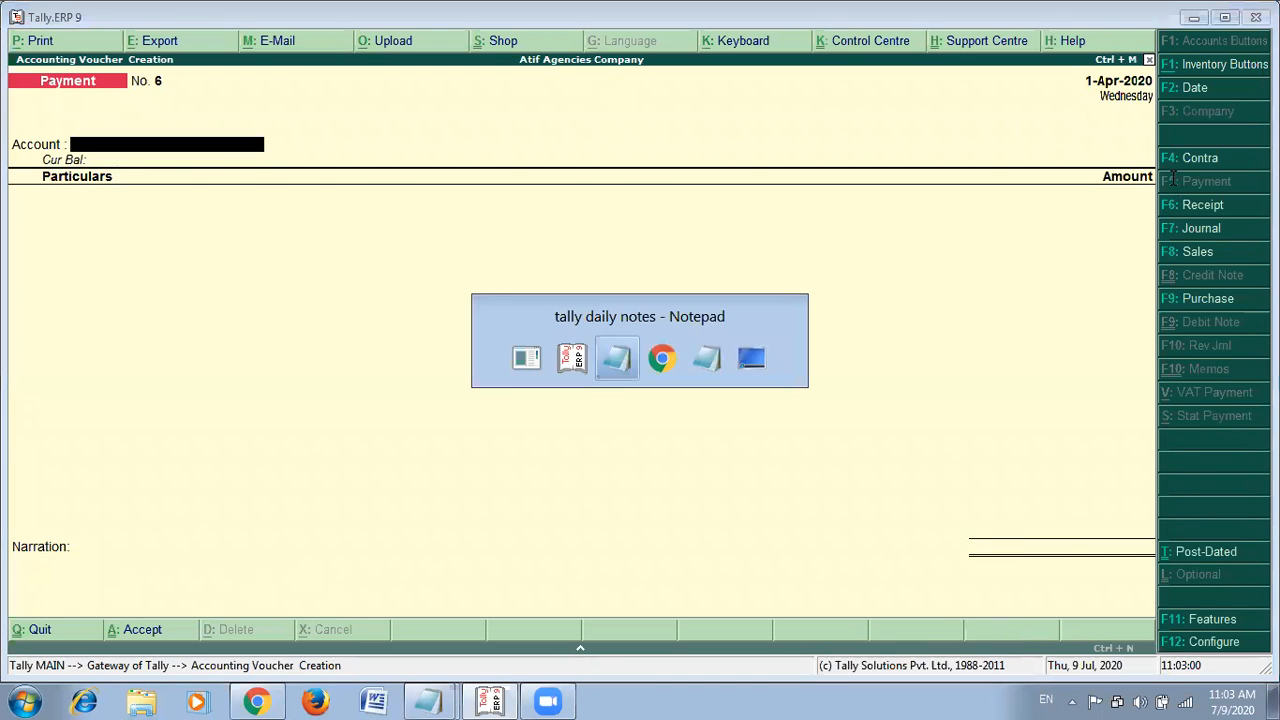
pyautogui.scroll(-7, 1092, 285)
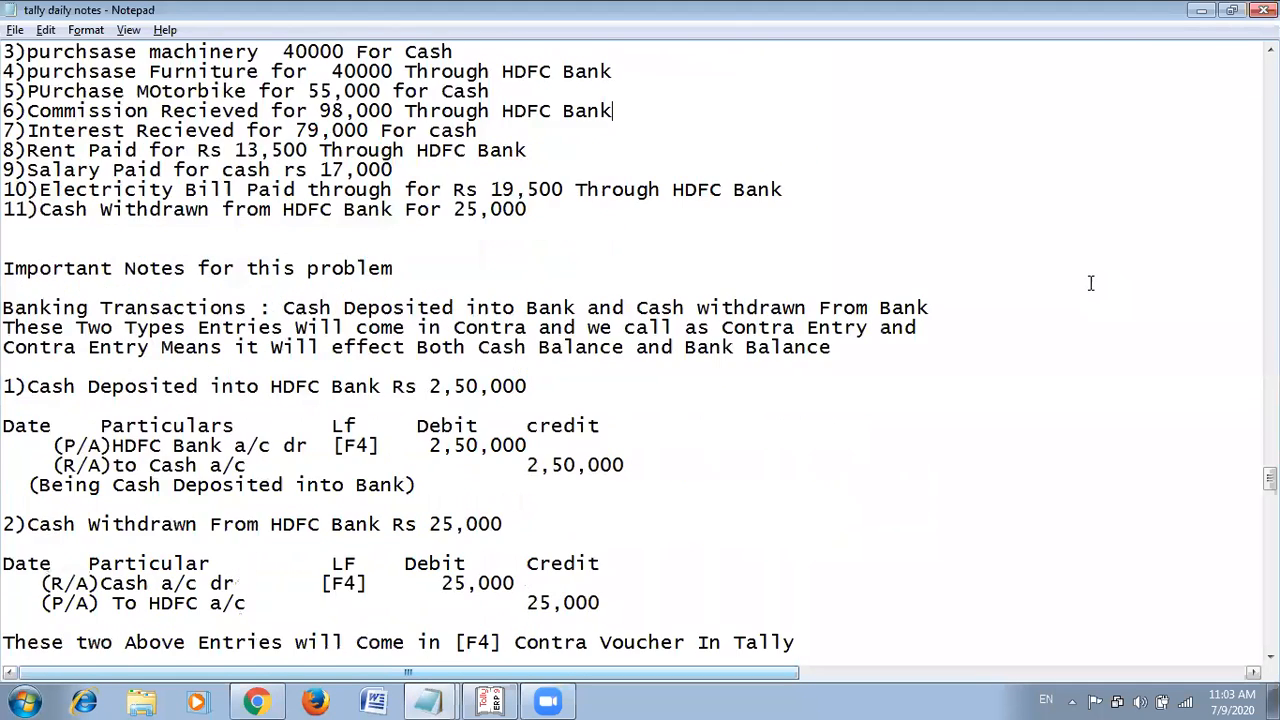
pyautogui.scroll(-20, 1089, 281)
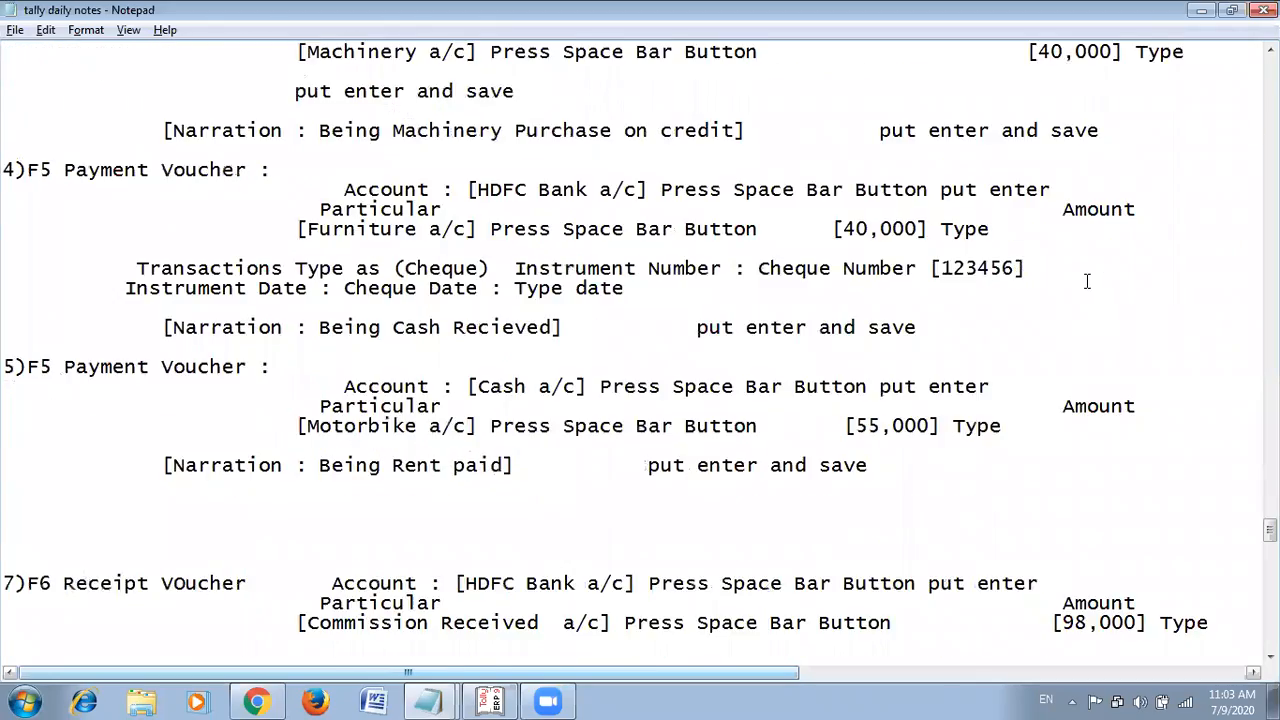
pyautogui.scroll(-20, 1089, 281)
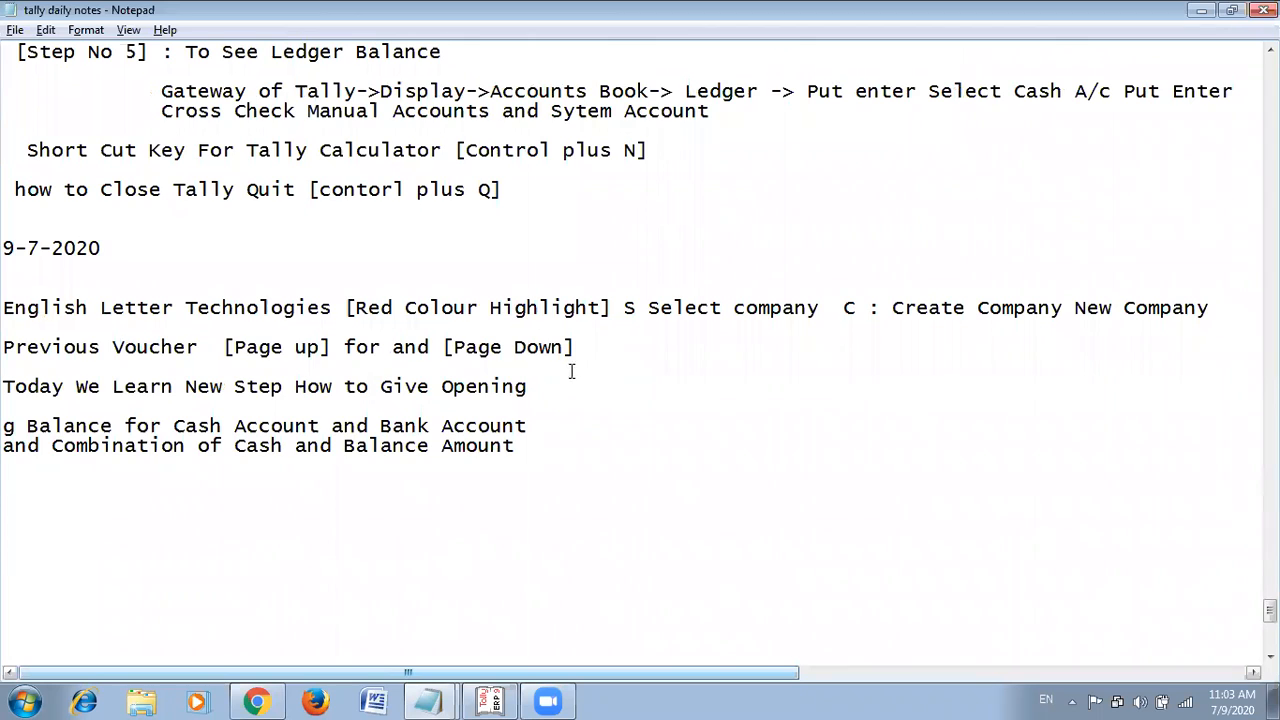
pyautogui.click(580, 355)
pyautogui.write('and Next Vouch')
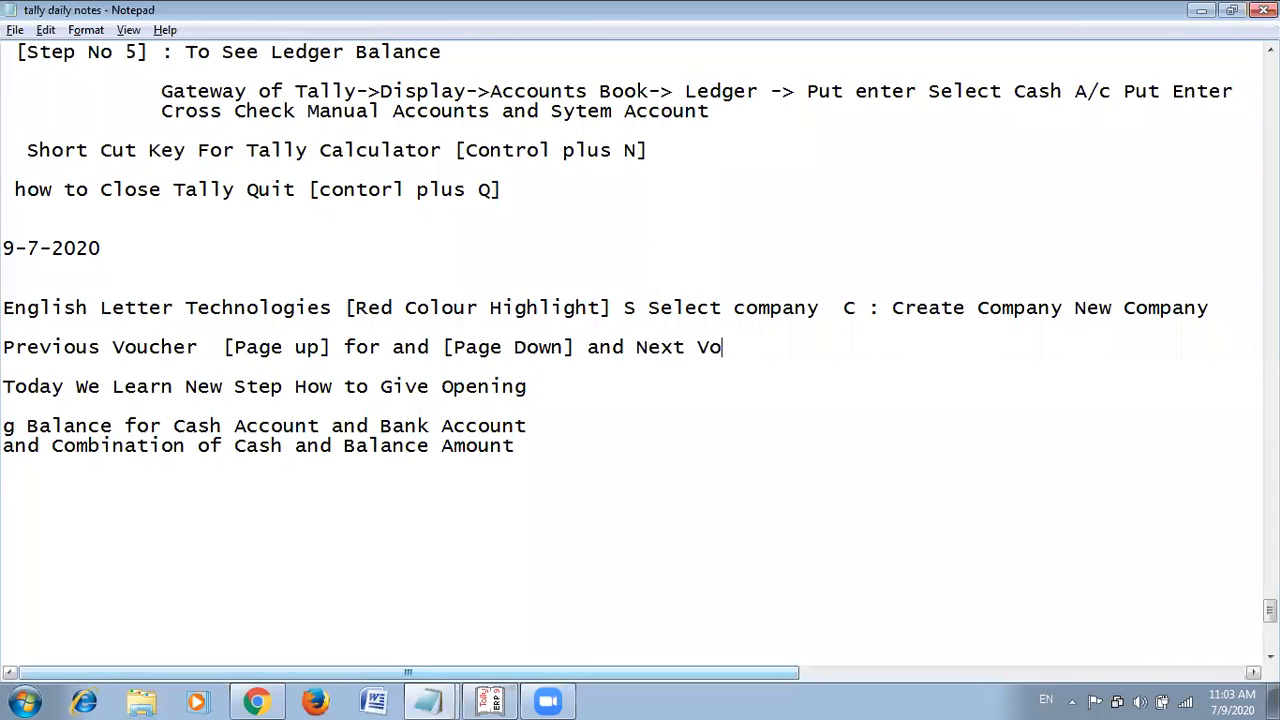
pyautogui.write('er')
pyautogui.write(' Sam')
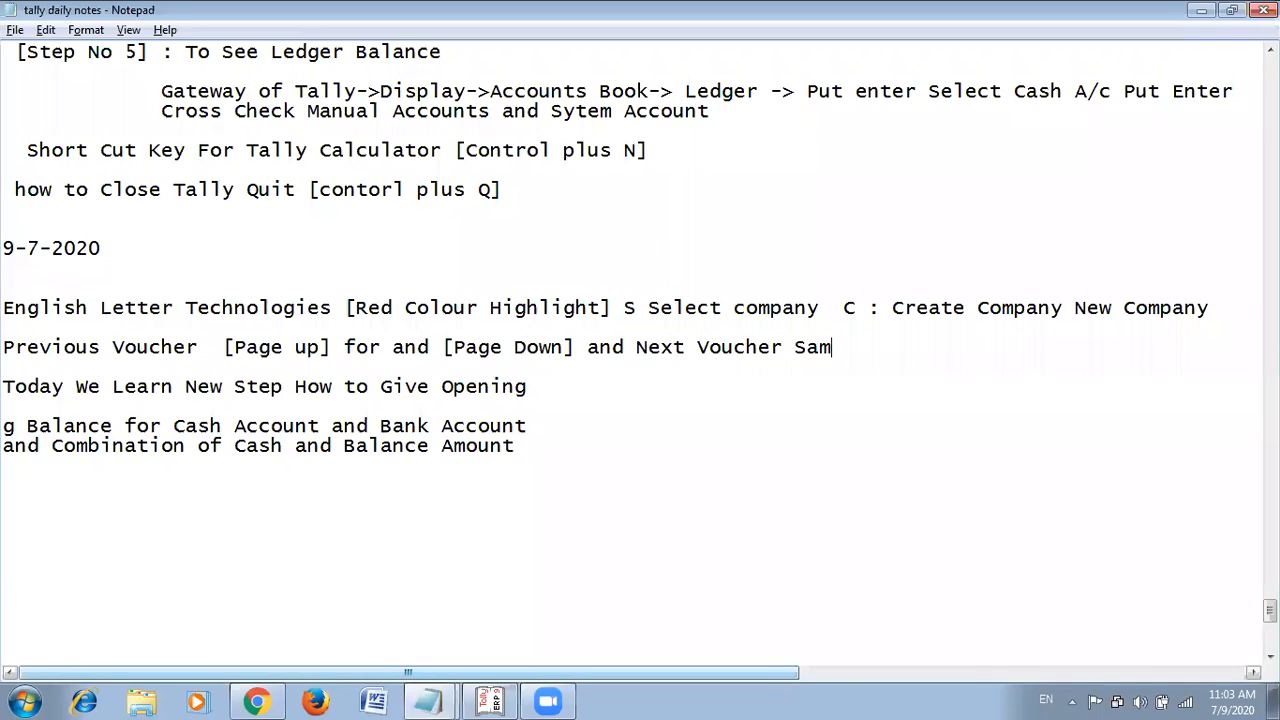
pyautogui.write('e Screen')
# Add "[one by one]" in square brackets at the end of the Previous Voucher line in the notes.
pyautogui.hotkey('alt', 'Tab')
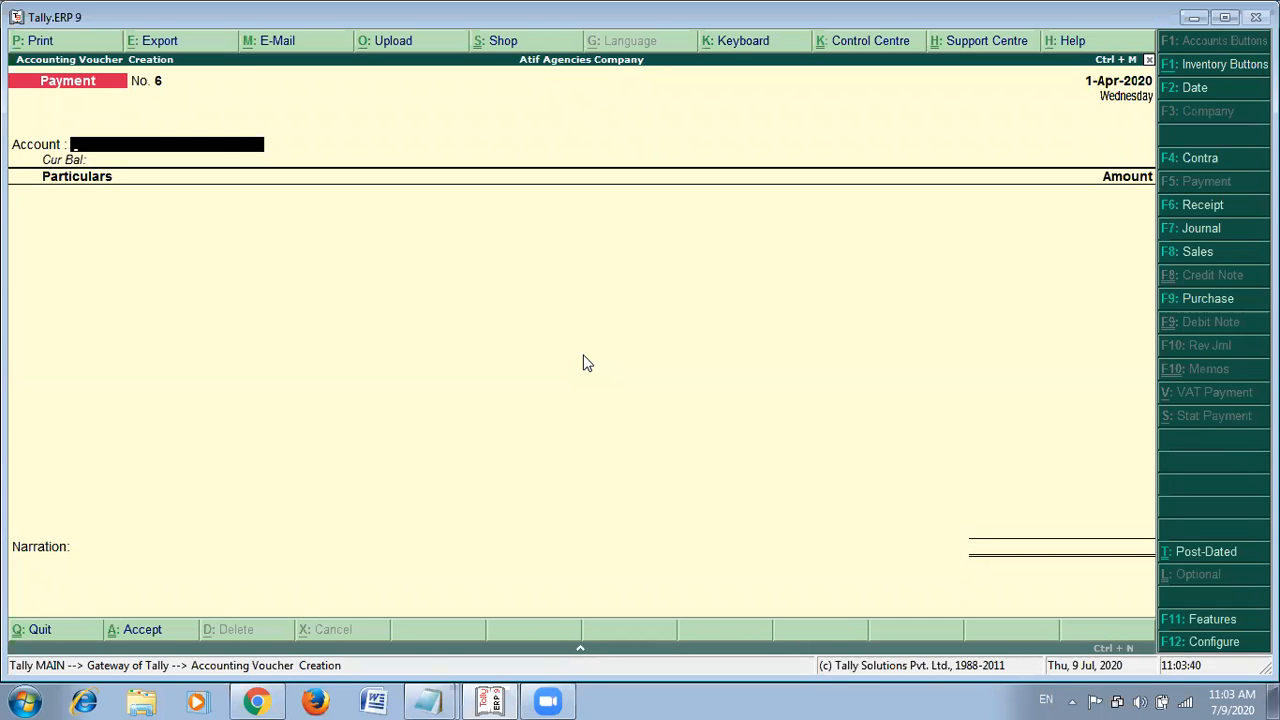
pyautogui.hotkey('alt', 'Tab')
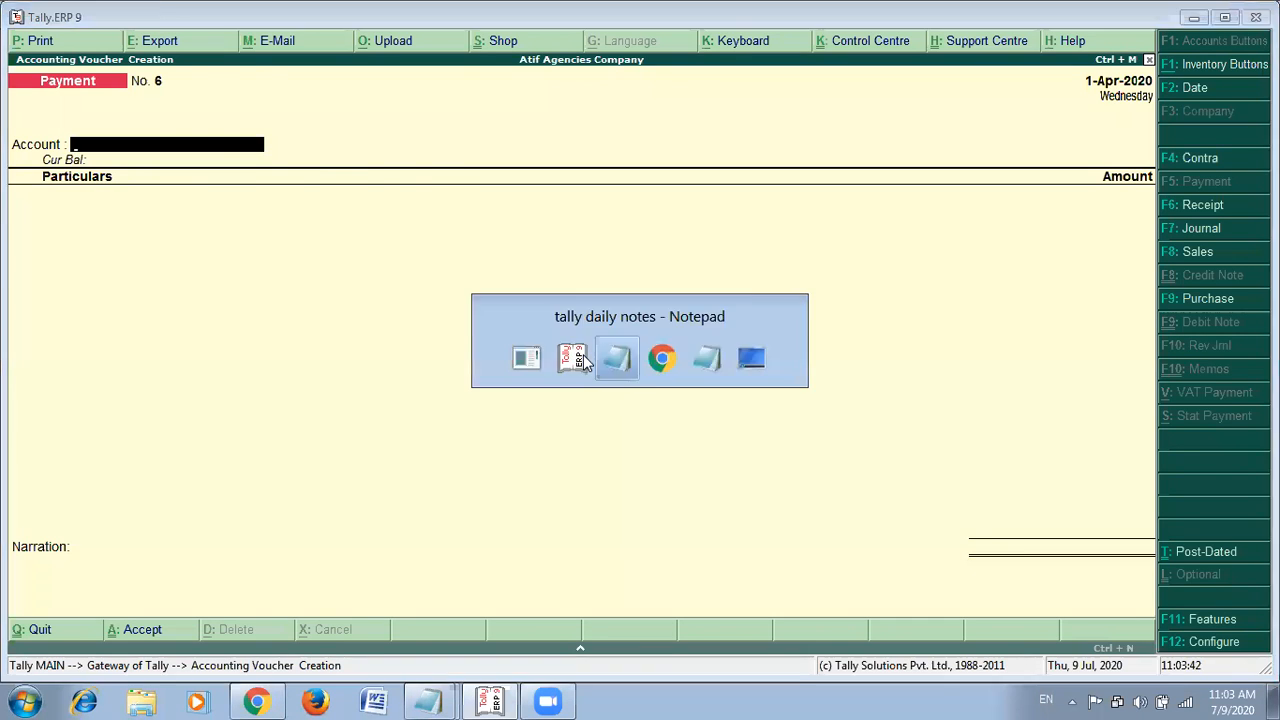
pyautogui.write('one by one')
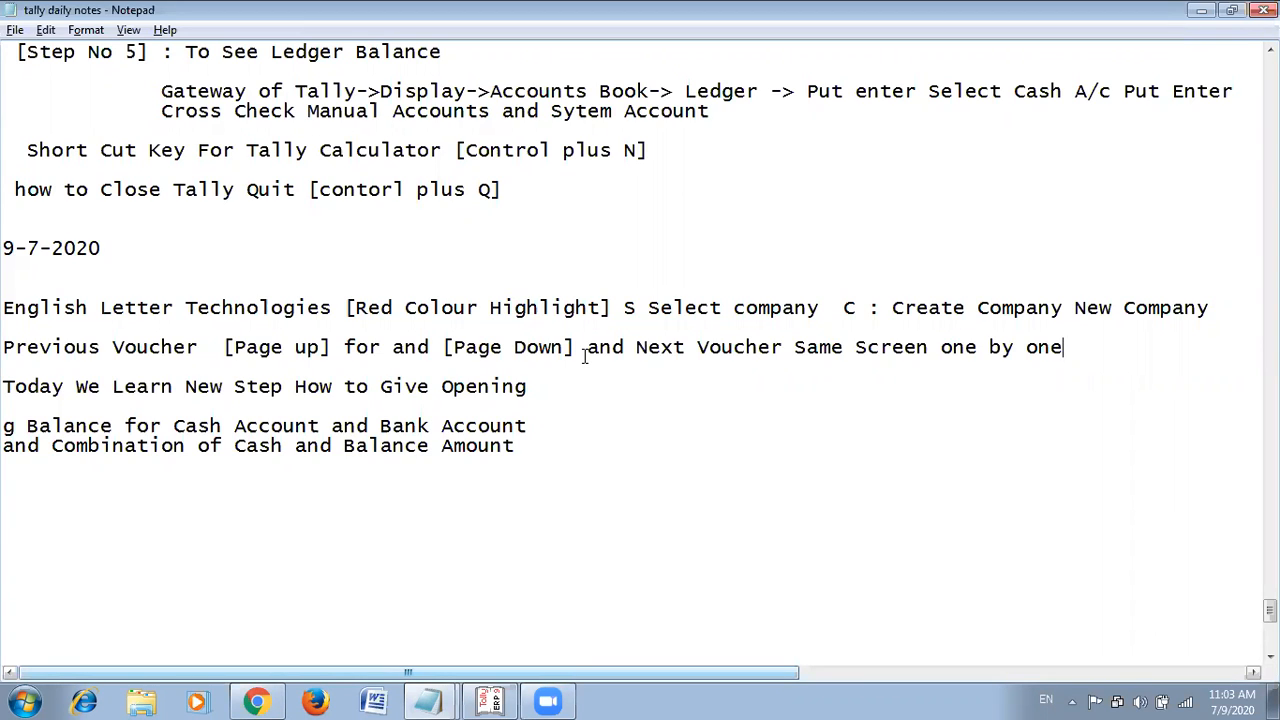
pyautogui.press('Left')
pyautogui.press('Left')
pyautogui.press('Left')
pyautogui.press('Left')
pyautogui.press('Left')
pyautogui.press('Left')
pyautogui.press('Left')
pyautogui.press('Left')
pyautogui.press('Left')
pyautogui.write('[')
pyautogui.press('Right')
pyautogui.press('Right')
pyautogui.press('Right')
pyautogui.press('Right')
pyautogui.press('Right')
pyautogui.press('Right')
pyautogui.press('Right')
pyautogui.press('Right')
pyautogui.press('Right')
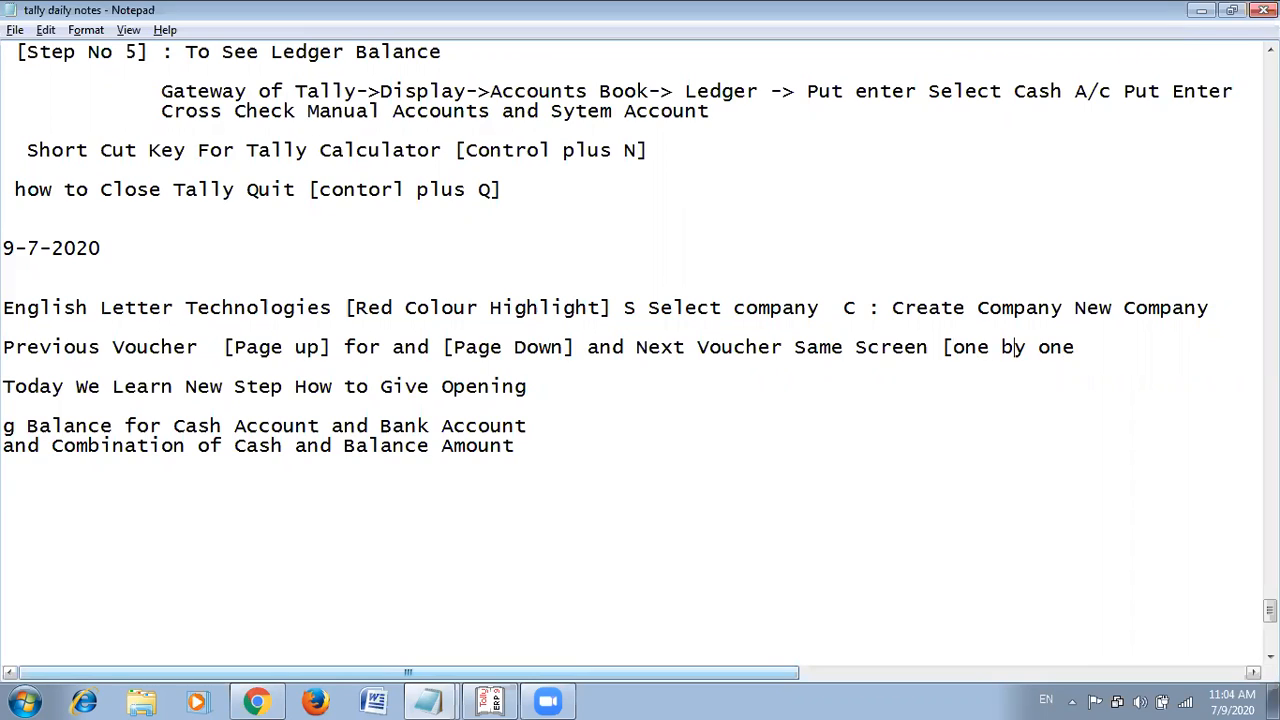
pyautogui.press('Right')
pyautogui.write(']')
# Insert a heading line reading "Keyboard Short Cut Keys" directly above the Previous Voucher line.
pyautogui.press('Left')
pyautogui.press('Left')
pyautogui.press('Left')
pyautogui.press('Left')
pyautogui.press('Left')
pyautogui.press('Left')
pyautogui.press('Left')
pyautogui.press('Left')
pyautogui.press('Left')
pyautogui.press('Left')
pyautogui.press('Left')
pyautogui.press('Left')
pyautogui.press('Left')
pyautogui.press('Left')
pyautogui.press('Left')
pyautogui.press('Left')
pyautogui.press('Left')
pyautogui.press('Left')
pyautogui.press('Left')
pyautogui.press('Left')
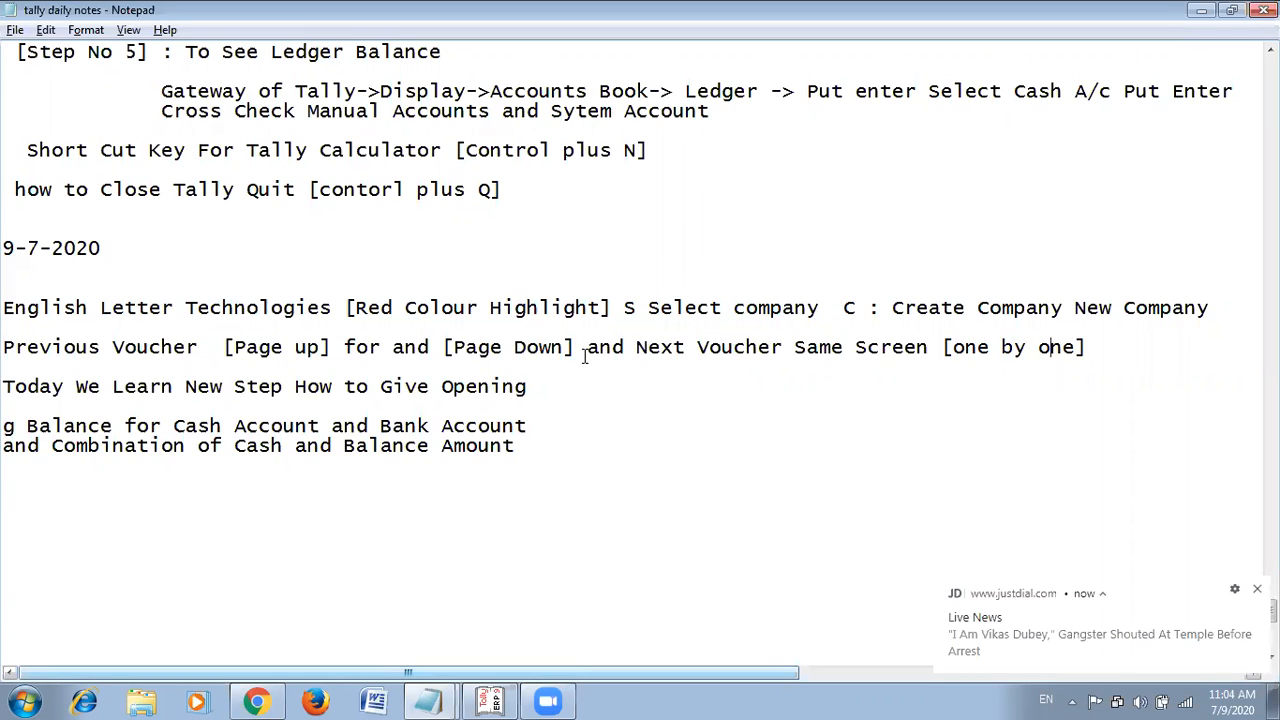
pyautogui.press('Left')
pyautogui.press('Left')
pyautogui.press('Left')
pyautogui.press('Left')
pyautogui.press('Left')
pyautogui.press('Left')
pyautogui.press('Left')
pyautogui.press('Left')
pyautogui.press('Left')
pyautogui.press('Left')
pyautogui.press('Left')
pyautogui.press('Left')
pyautogui.press('Left')
pyautogui.press('Left')
pyautogui.press('Left')
pyautogui.press('Left')
pyautogui.press('Left')
pyautogui.press('Left')
pyautogui.press('Left')
pyautogui.press('Left')
pyautogui.press('Left')
pyautogui.press('Left')
pyautogui.press('Left')
pyautogui.press('Left')
pyautogui.press('Left')
pyautogui.press('Left')
pyautogui.press('Left')
pyautogui.press('Left')
pyautogui.press('Left')
pyautogui.press('Left')
pyautogui.press('Left')
pyautogui.press('Left')
pyautogui.press('Left')
pyautogui.press('Left')
pyautogui.press('Left')
pyautogui.press('Left')
pyautogui.press('Return')
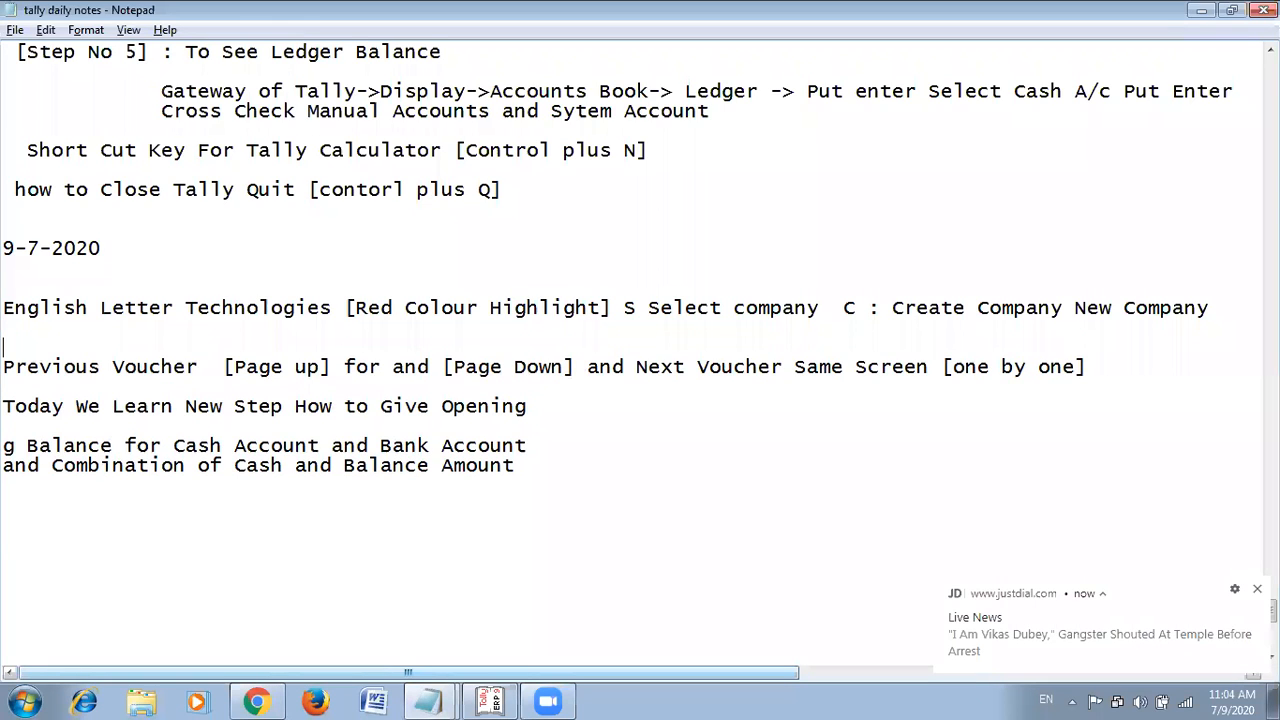
pyautogui.write('eybor')
pyautogui.press('BackSpace')
pyautogui.write('ard')
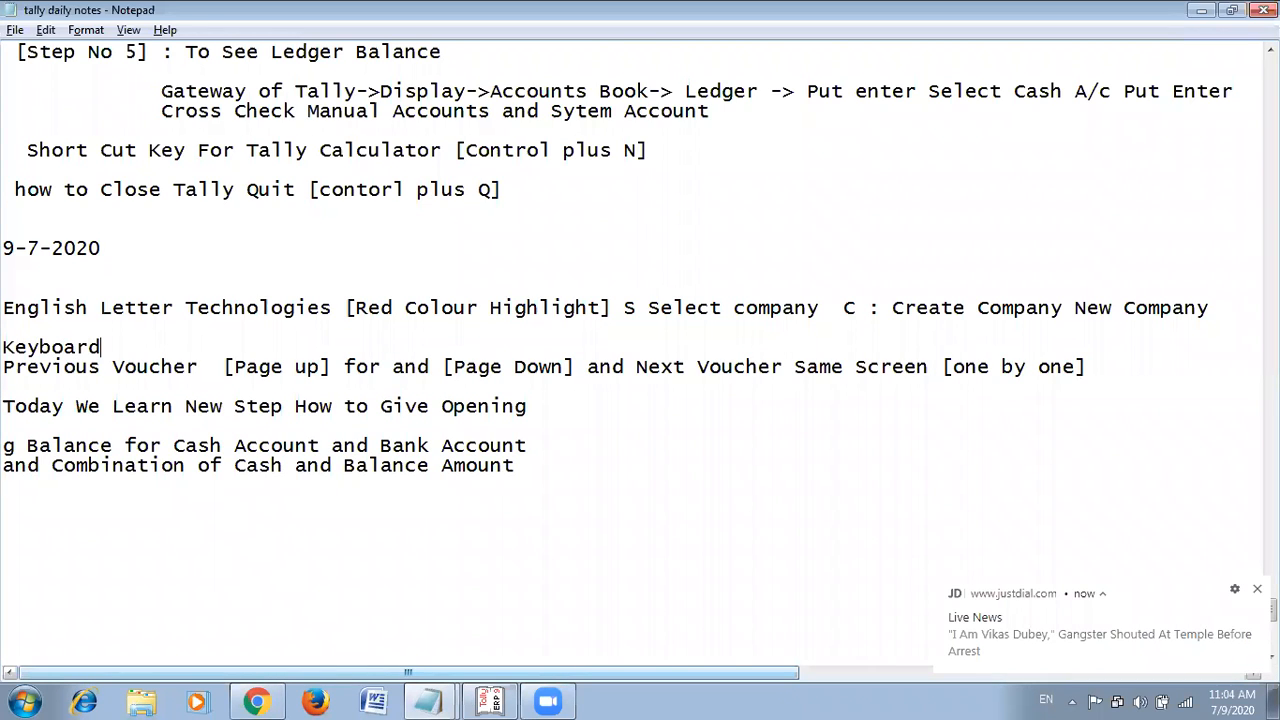
pyautogui.write(' Short Cut Keys')
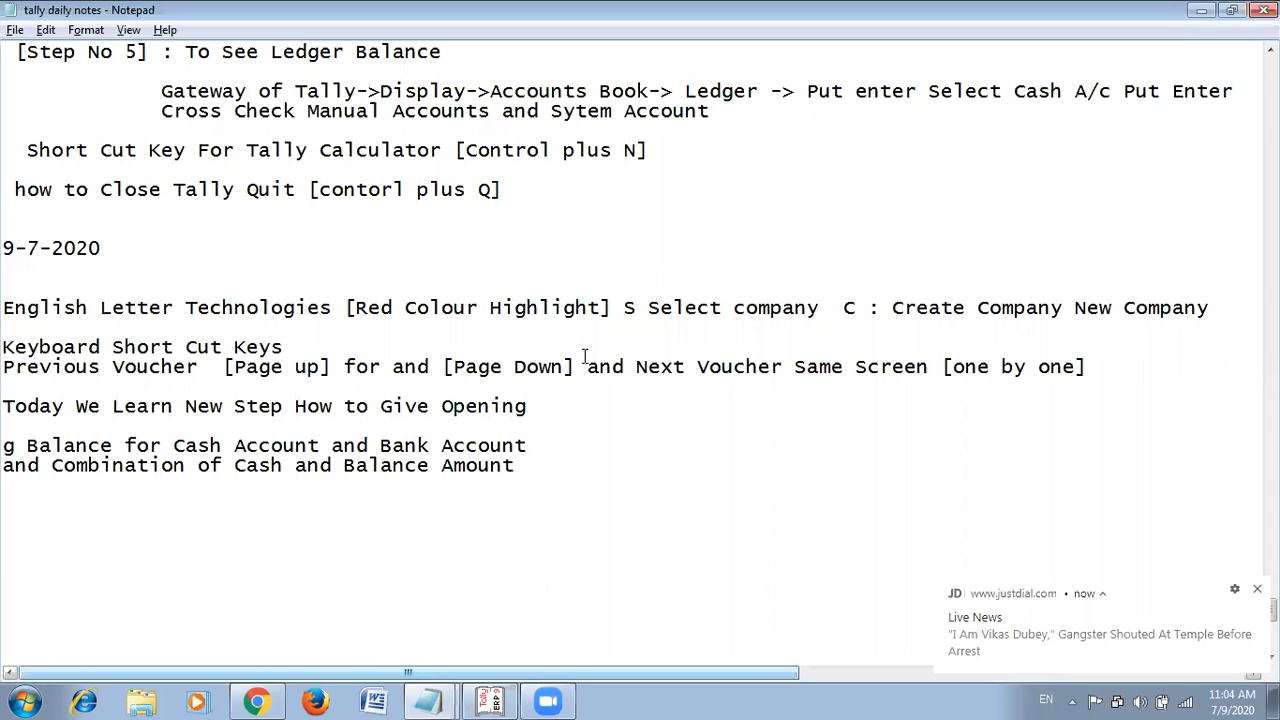
# Following entry 10 in the notes, start a Payment voucher in Tally.ERP 9 with HDFC Bank A/c as the account.
pyautogui.hotkey('alt', 'Tab')
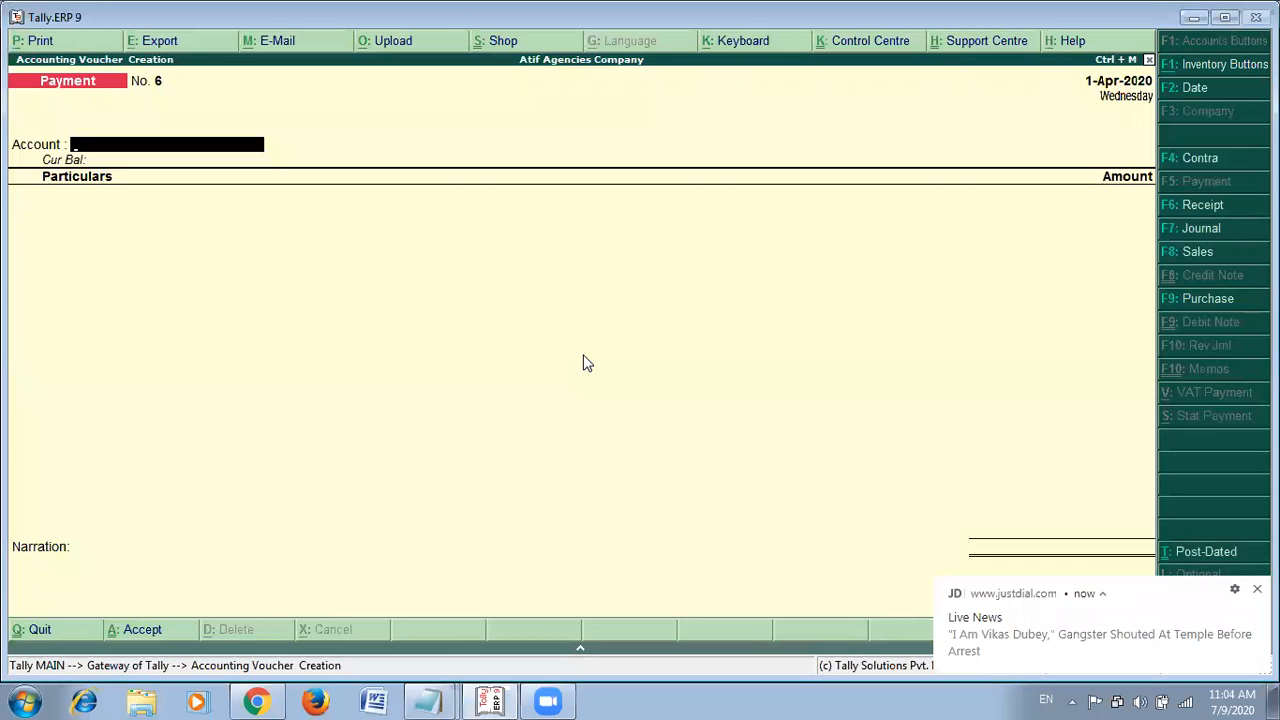
pyautogui.hotkey('alt', 'Tab')
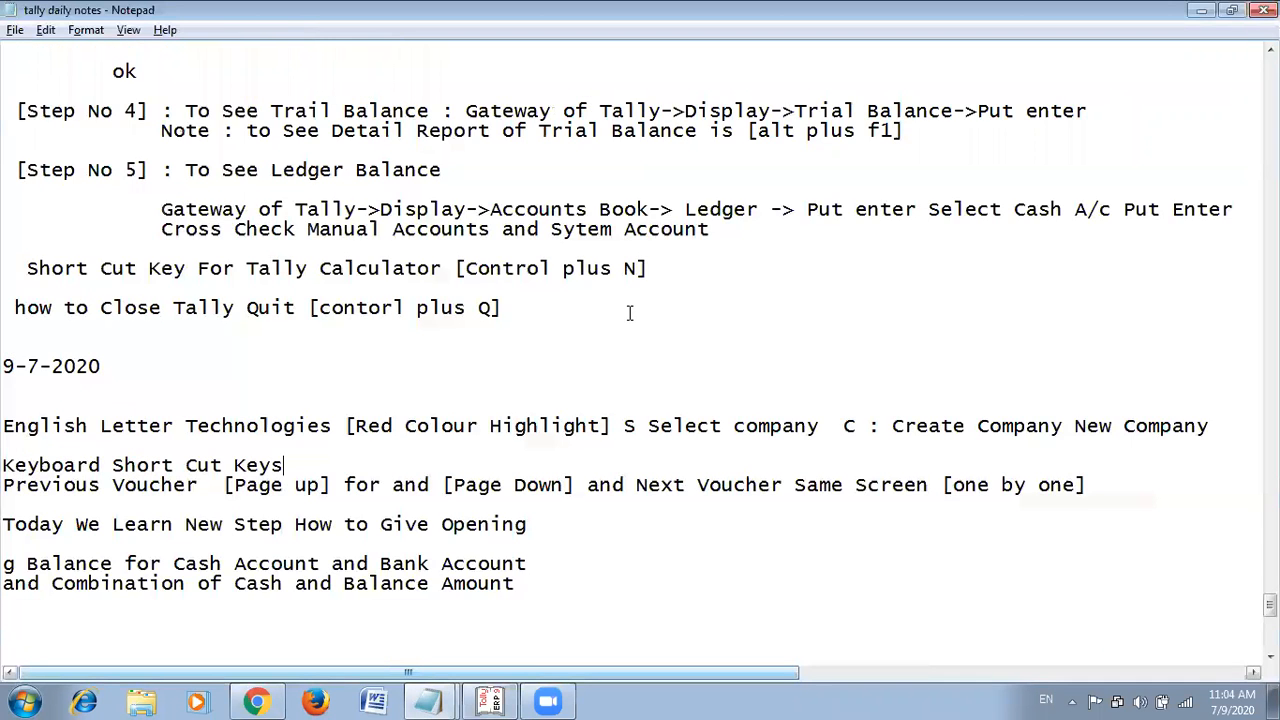
pyautogui.scroll(5, 630, 313)
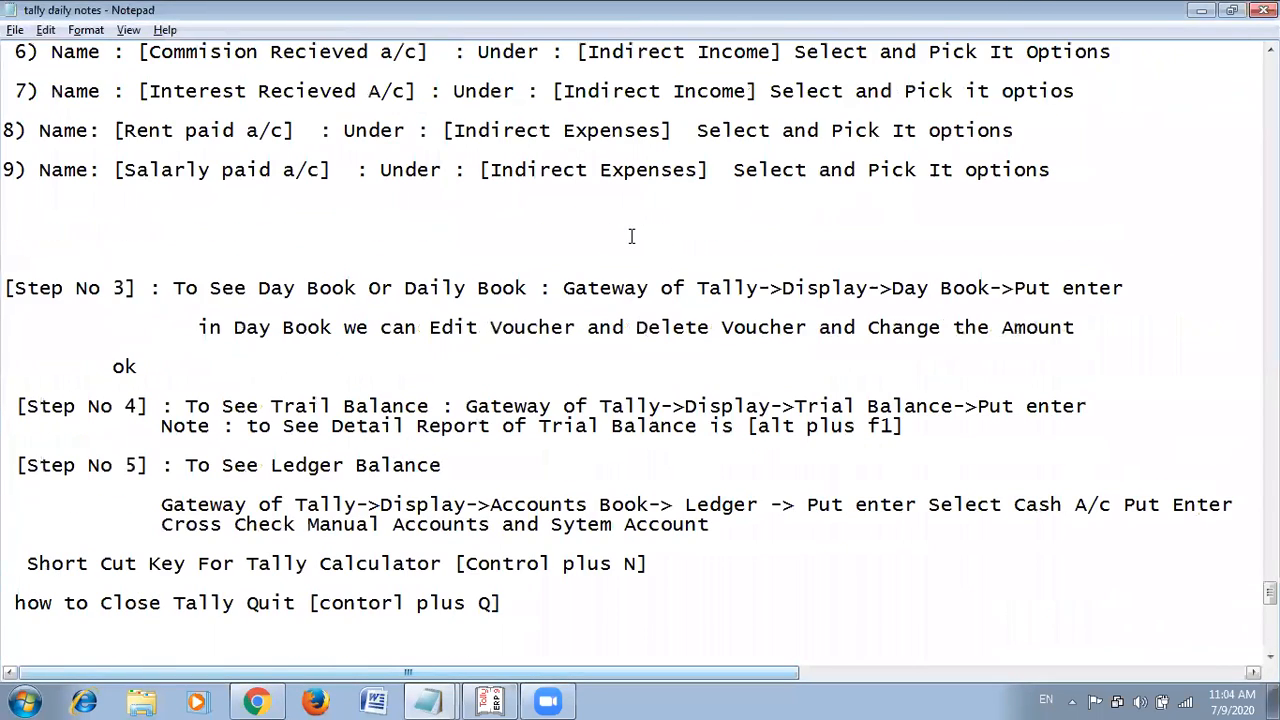
pyautogui.scroll(2, 631, 236)
pyautogui.hotkey('alt', 'Tab')
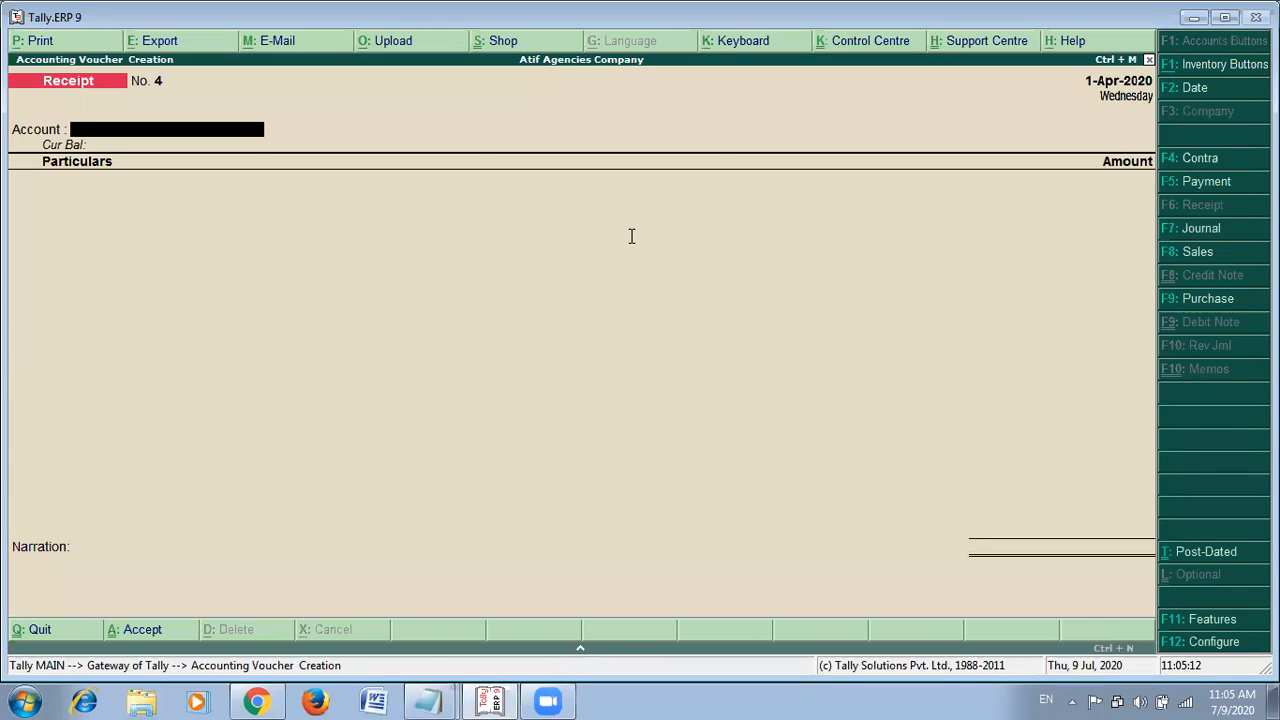
pyautogui.hotkey('alt', 'Tab')
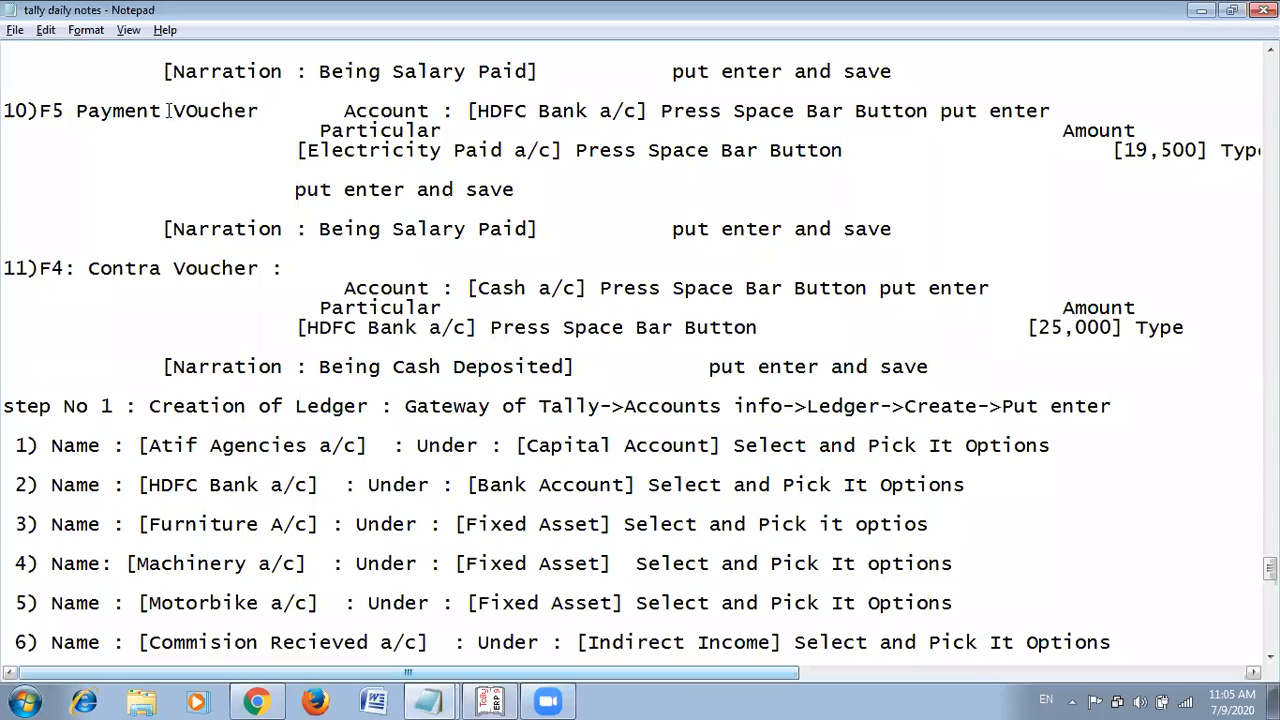
pyautogui.hotkey('alt', 'Tab')
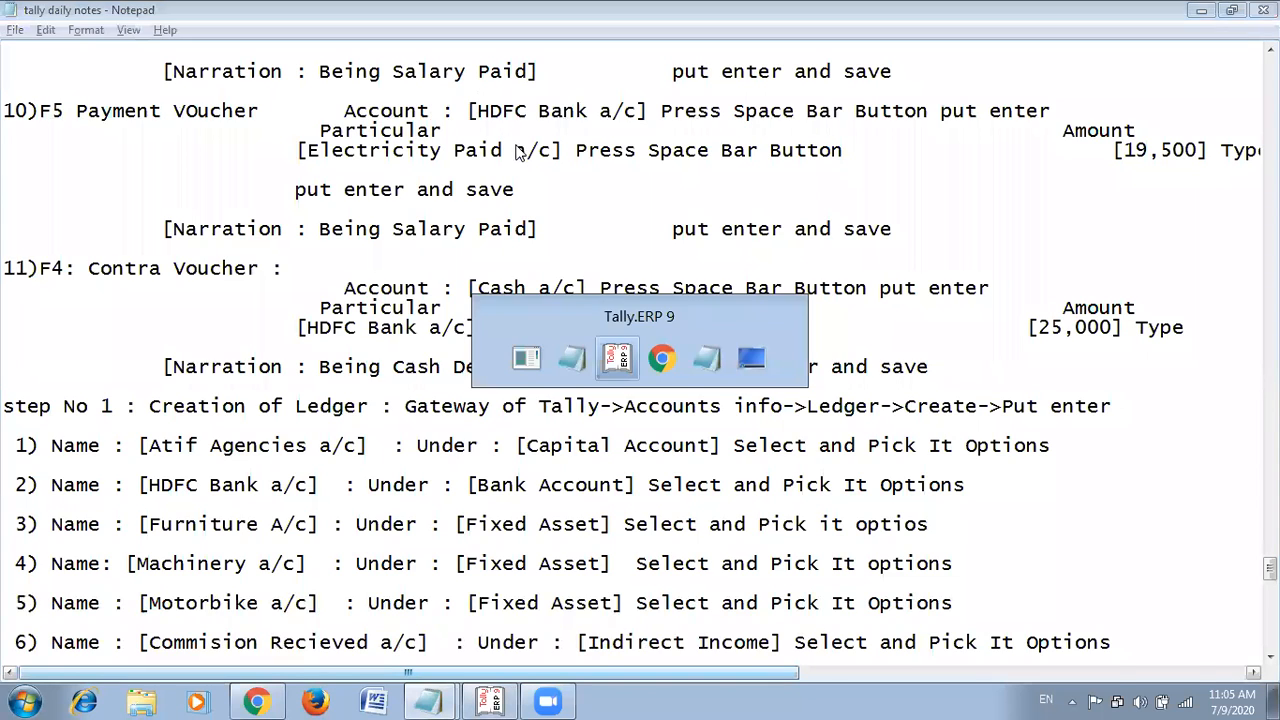
pyautogui.press('F5')
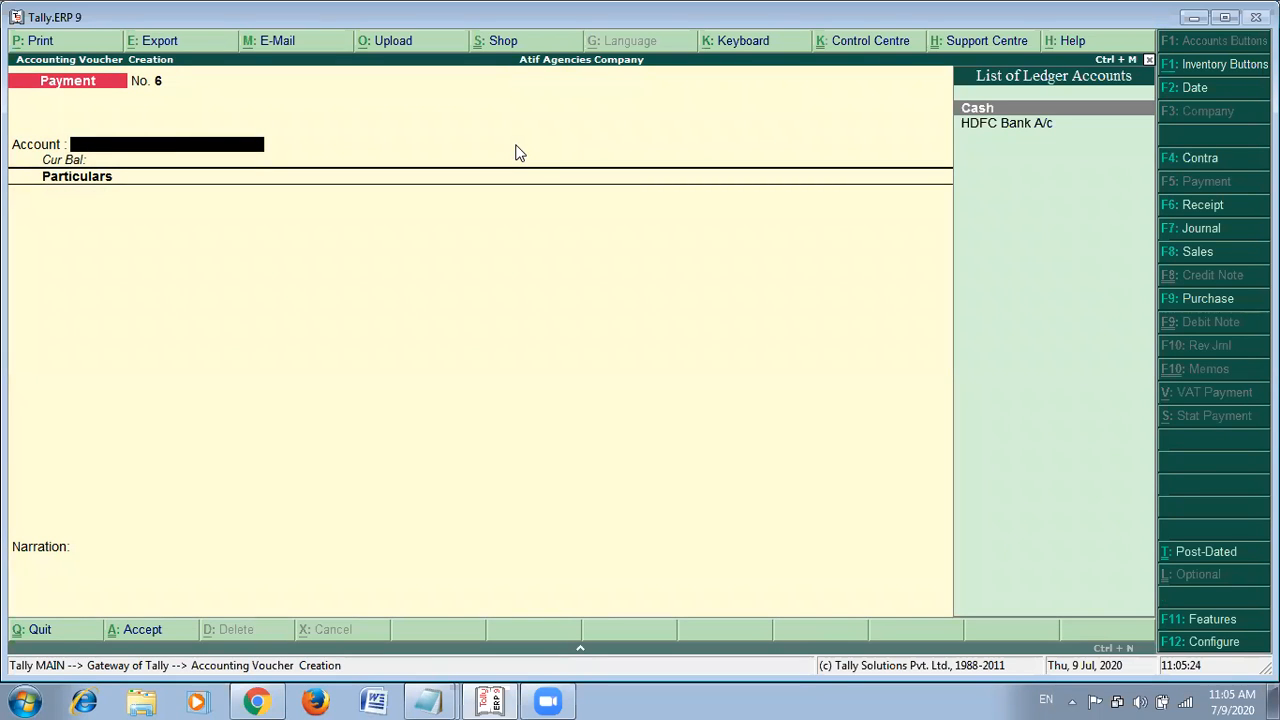
pyautogui.press('Down')
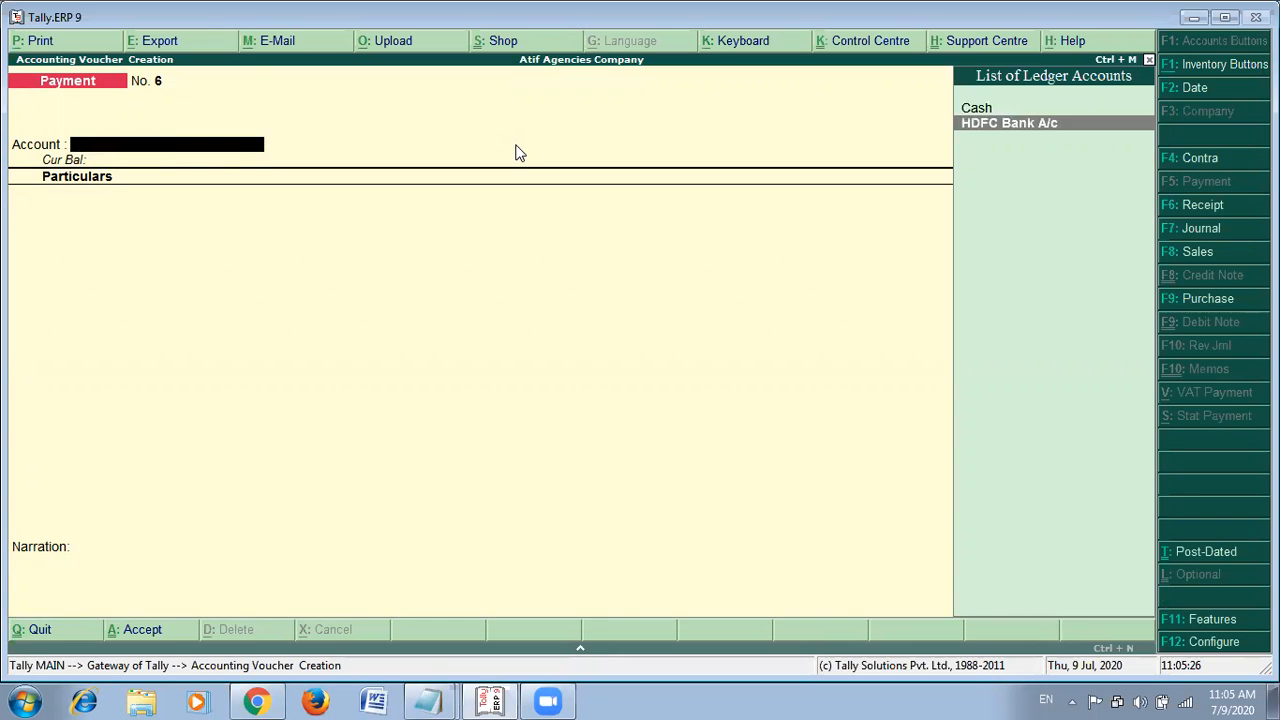
pyautogui.press('Return')
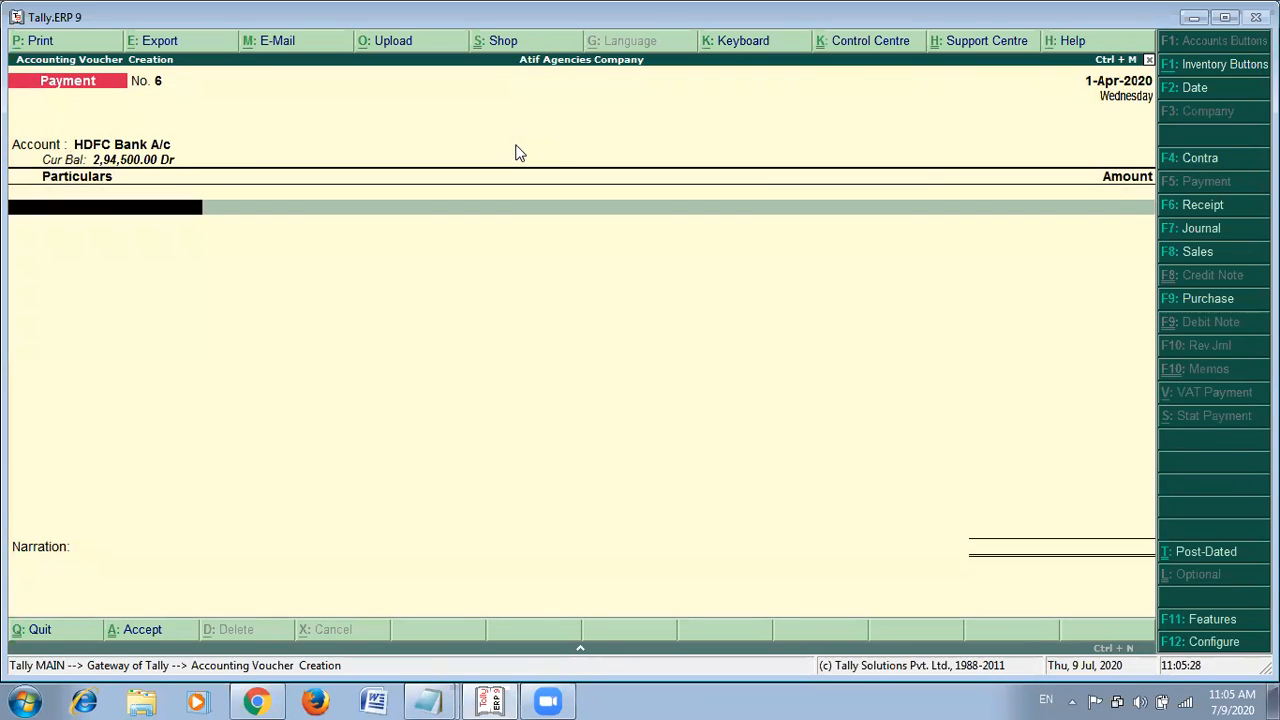
pyautogui.hotkey('alt', 'Tab')
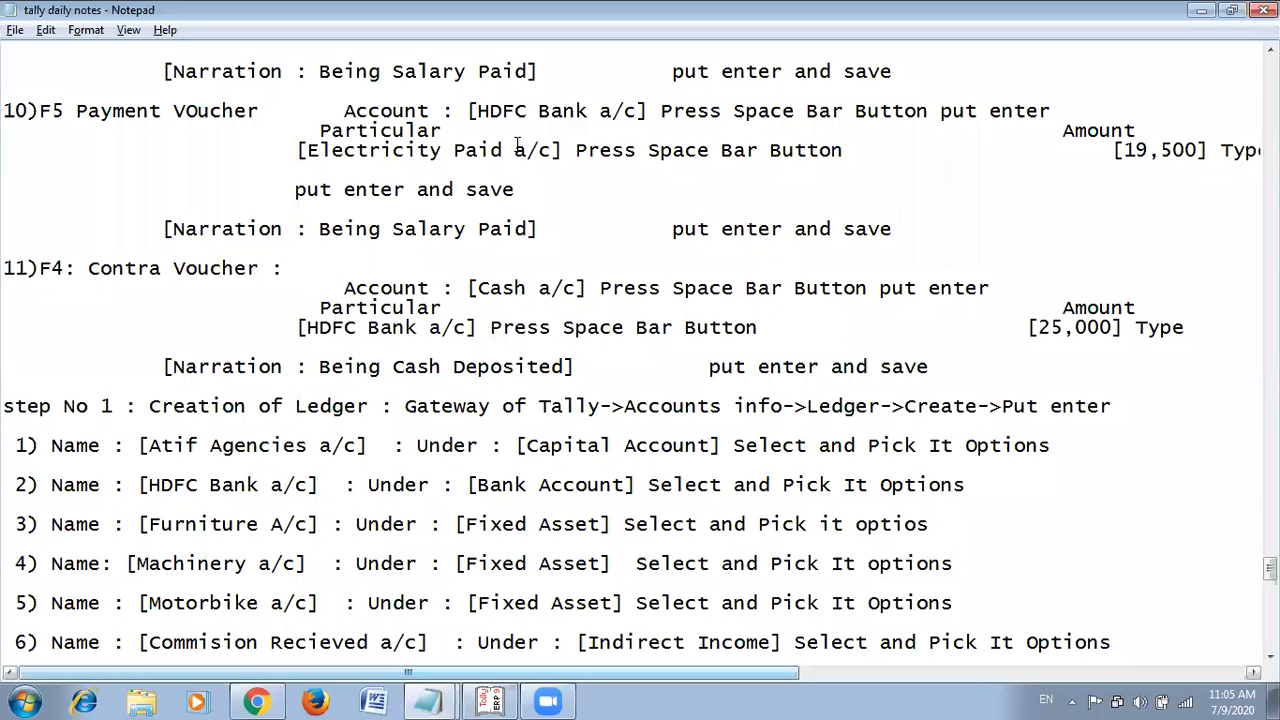
# Enter Electricity Bill Paid A/c as the particular of the HDFC Bank payment voucher with an amount of 19,500.
pyautogui.hotkey('alt', 'Tab')
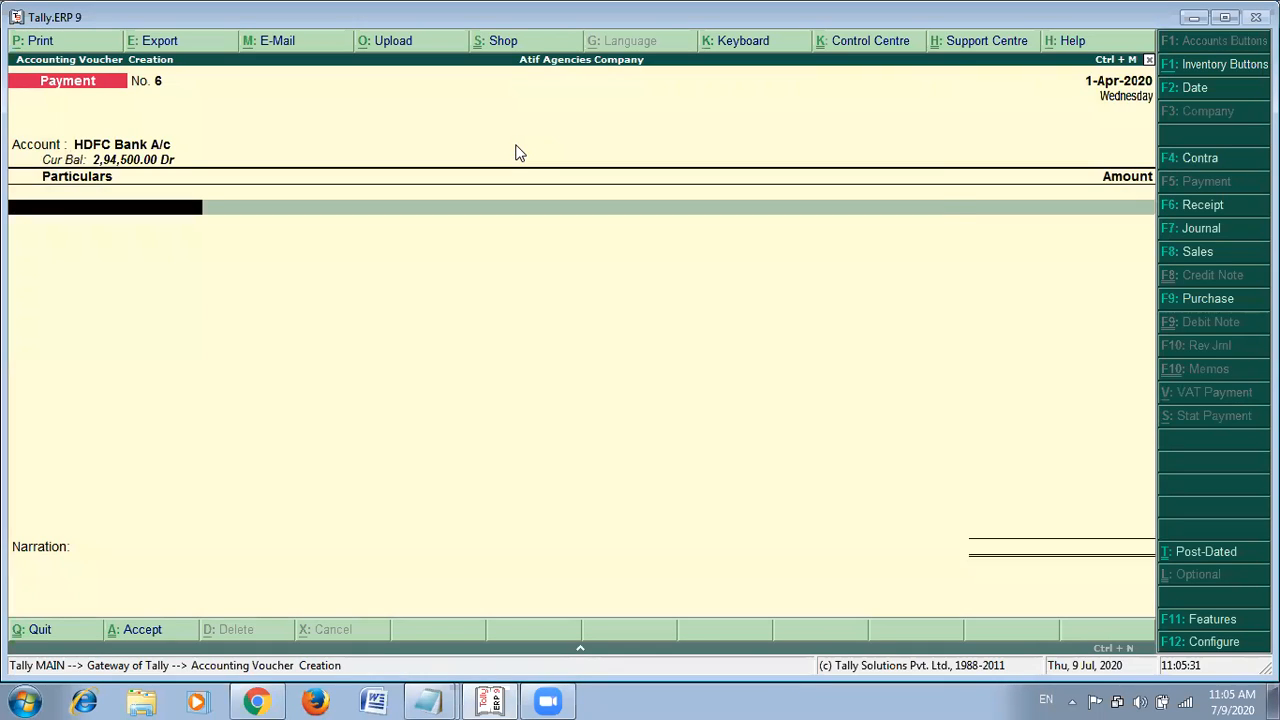
pyautogui.press('Down')
pyautogui.press('Down')
pyautogui.press('Down')
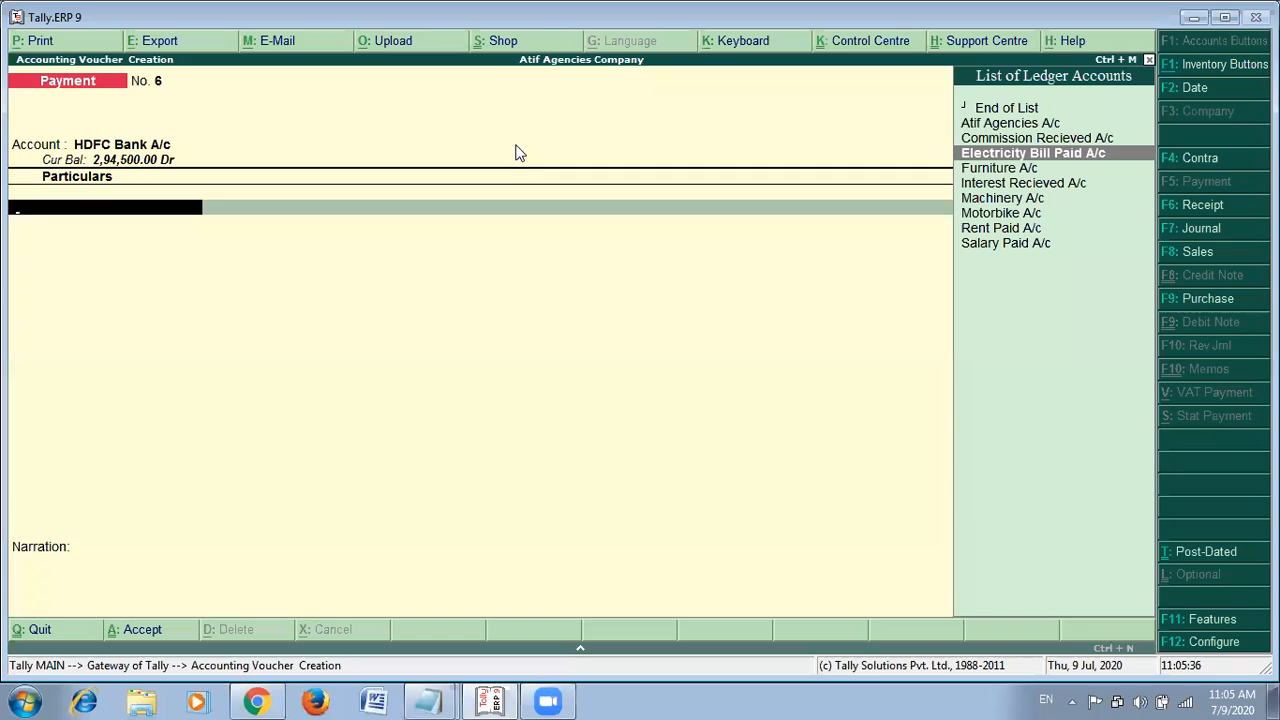
pyautogui.press('Return')
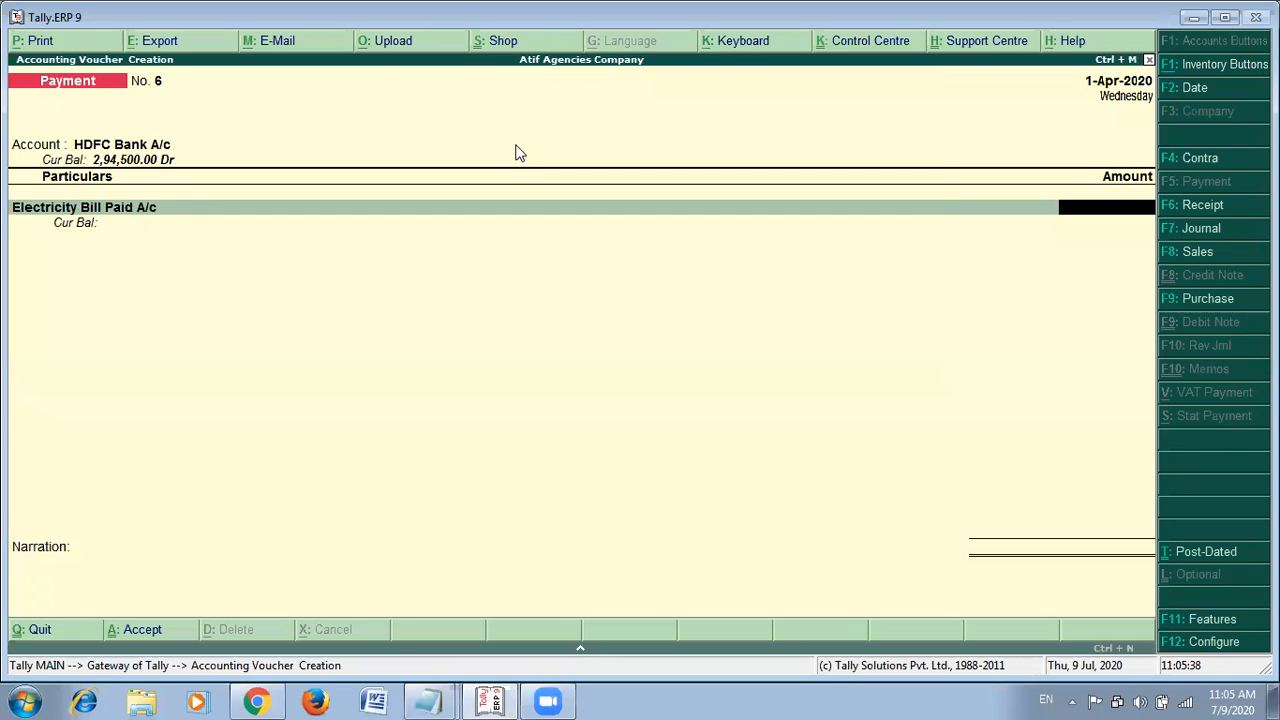
pyautogui.hotkey('alt', 'Tab')
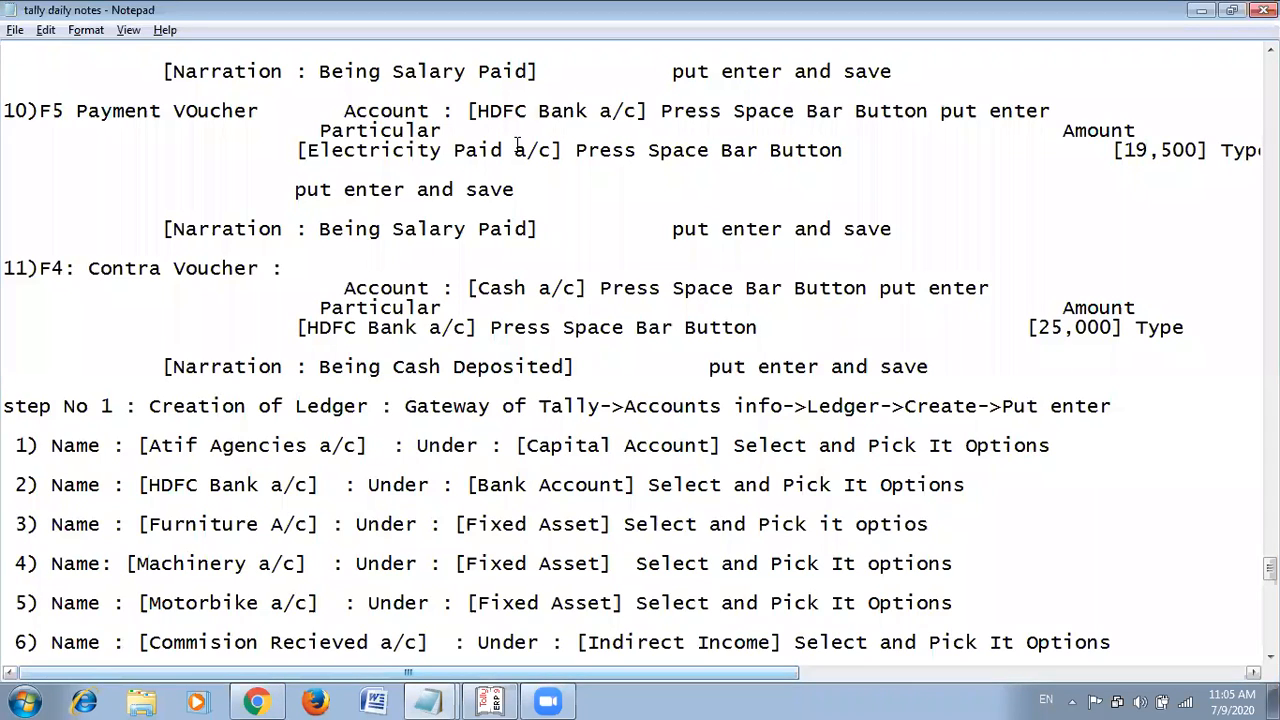
pyautogui.hotkey('alt', 'Tab')
pyautogui.write('19,500')
pyautogui.press('Return')
pyautogui.press('Return')
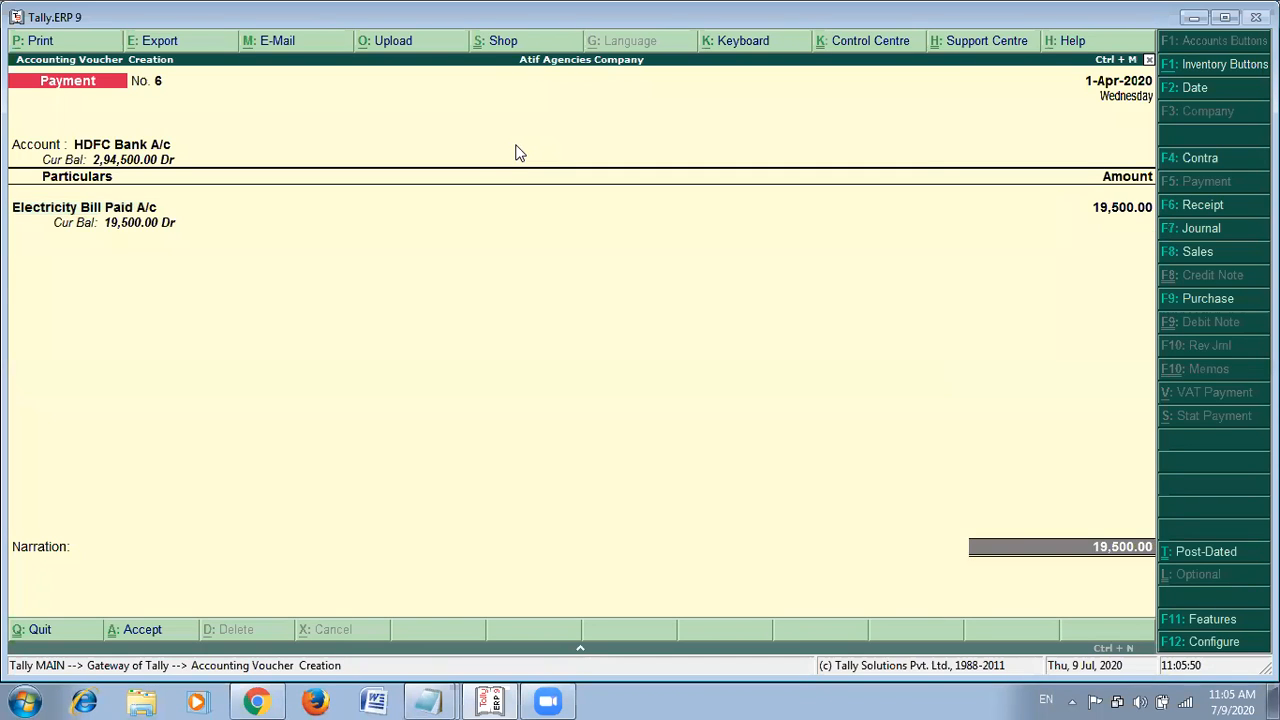
# Allocate the bank payment to cheque number 345678, enter the narration "Being Electricity" and save the payment voucher.
pyautogui.press('Return')
pyautogui.press('Return')
pyautogui.press('Return')
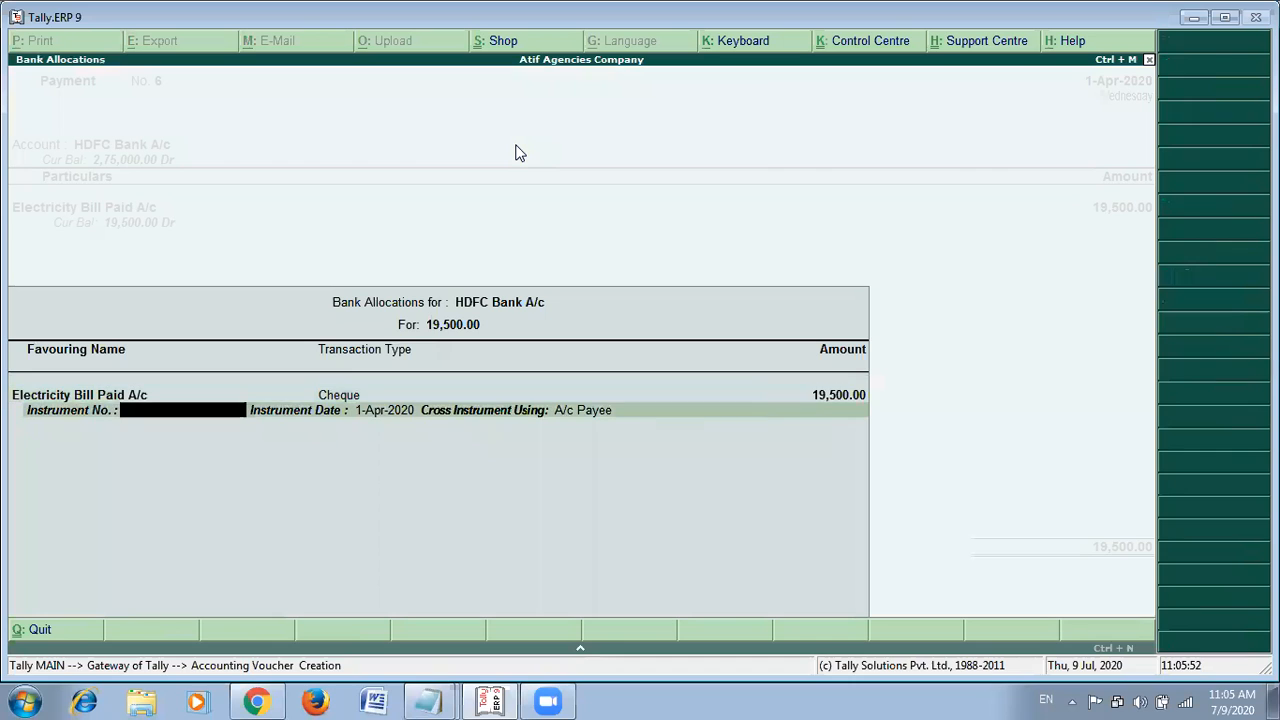
pyautogui.write('345678')
pyautogui.press('Return')
pyautogui.press('Return')
pyautogui.press('Return')
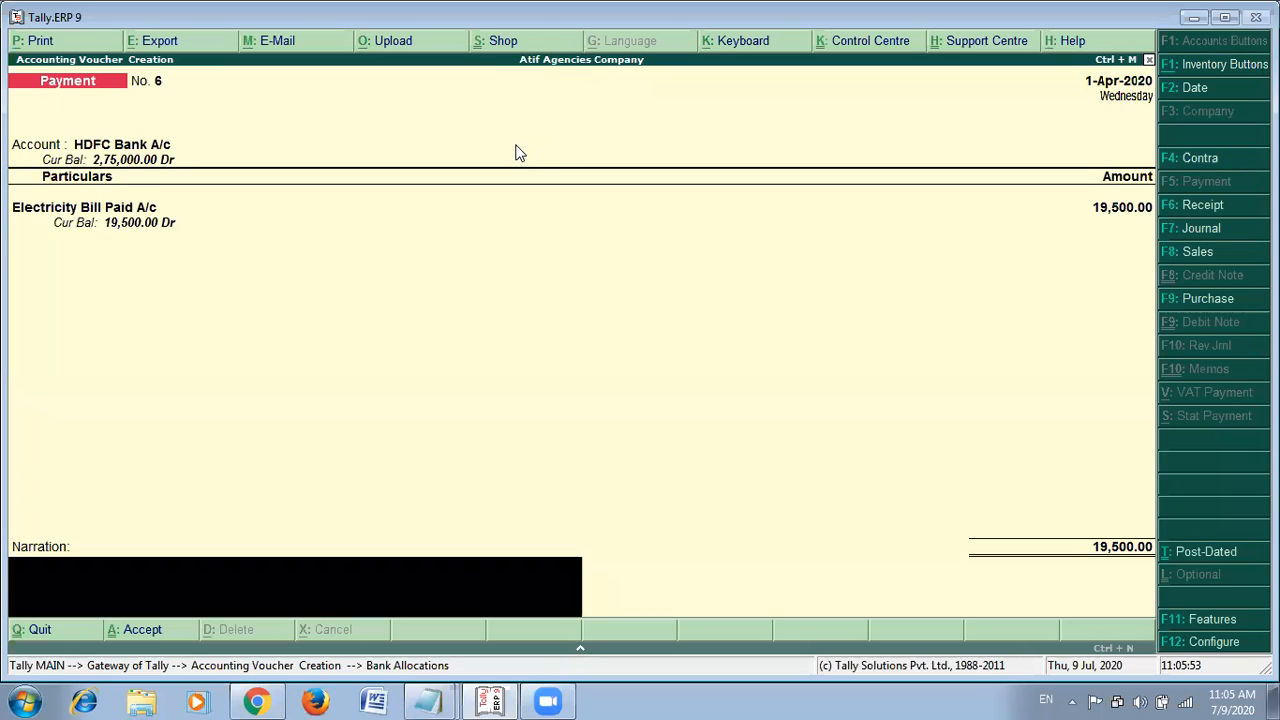
pyautogui.write('Being Electricit')
pyautogui.write('y')
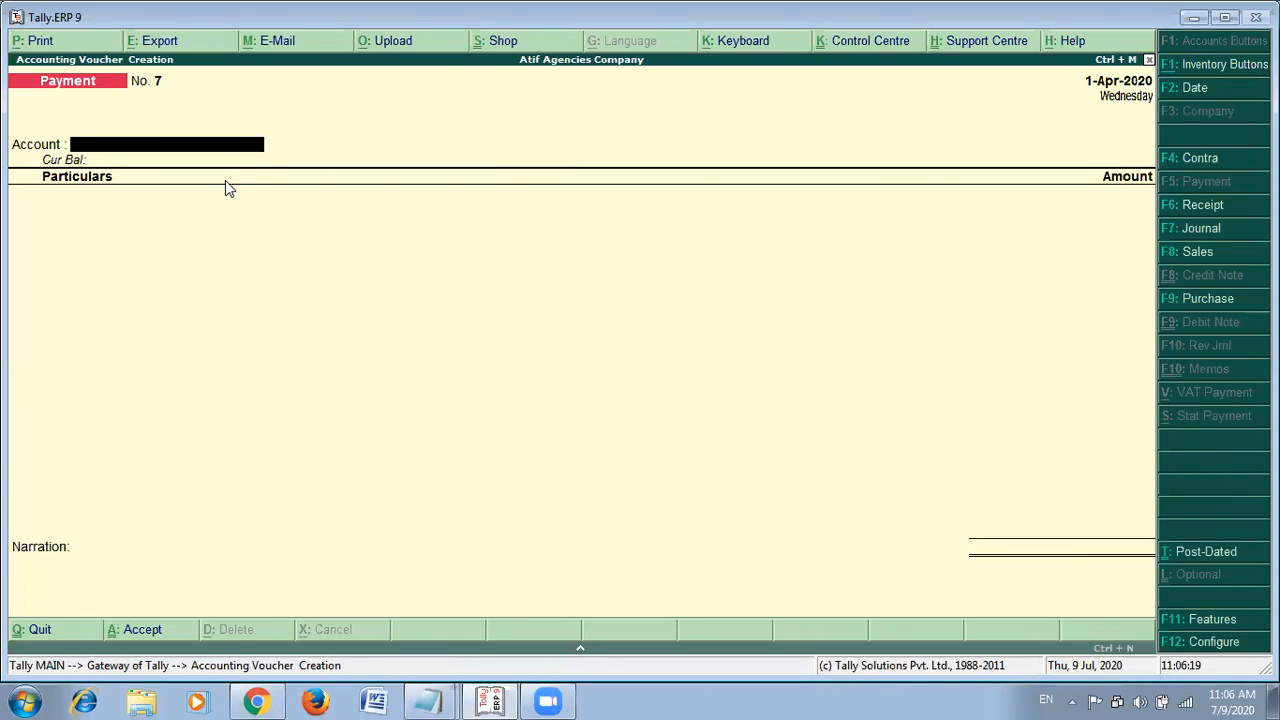
# Compare the Account field of a new Receipt voucher with that of a new Payment voucher.
pyautogui.press('F6')
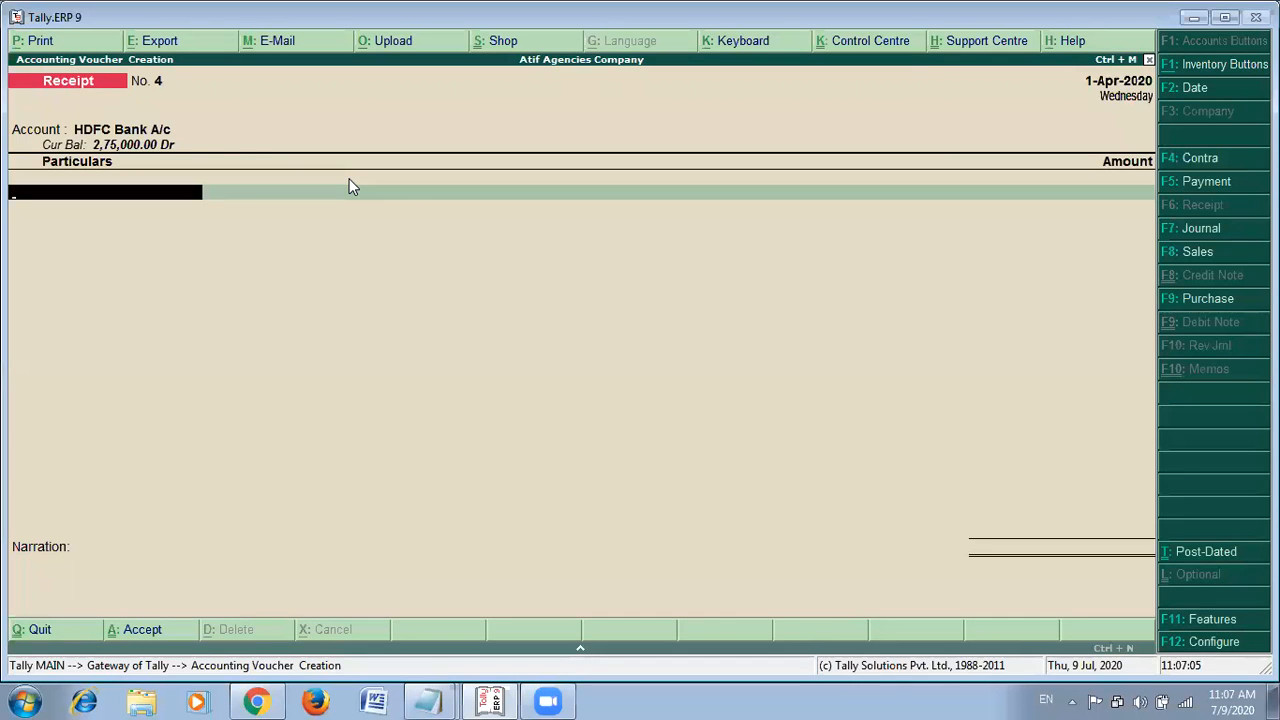
pyautogui.press('BackSpace')
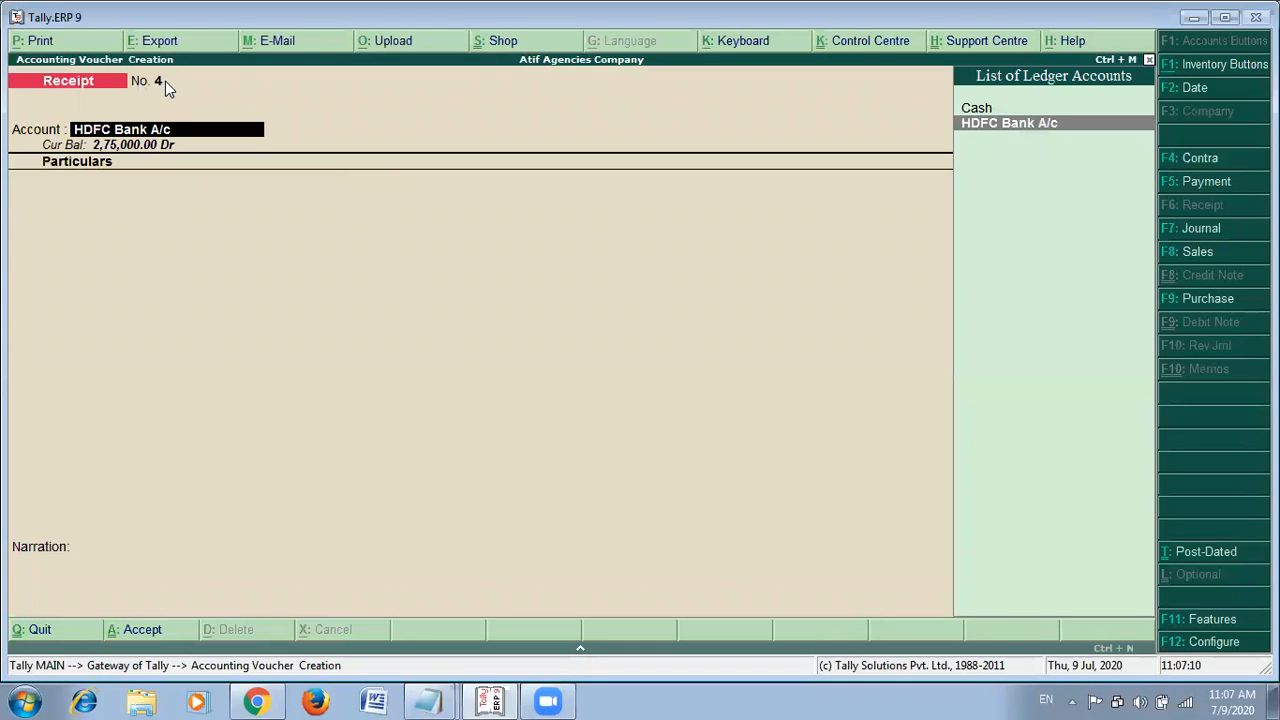
pyautogui.press('F5')
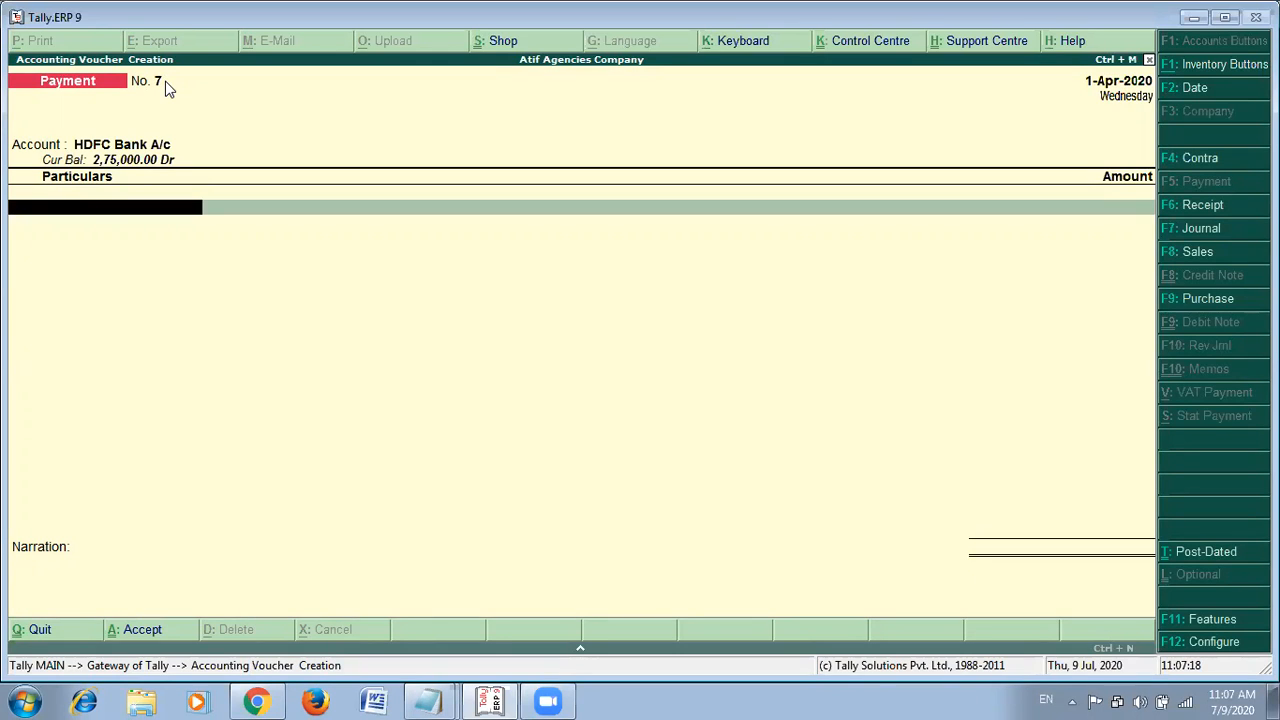
pyautogui.press('F6')
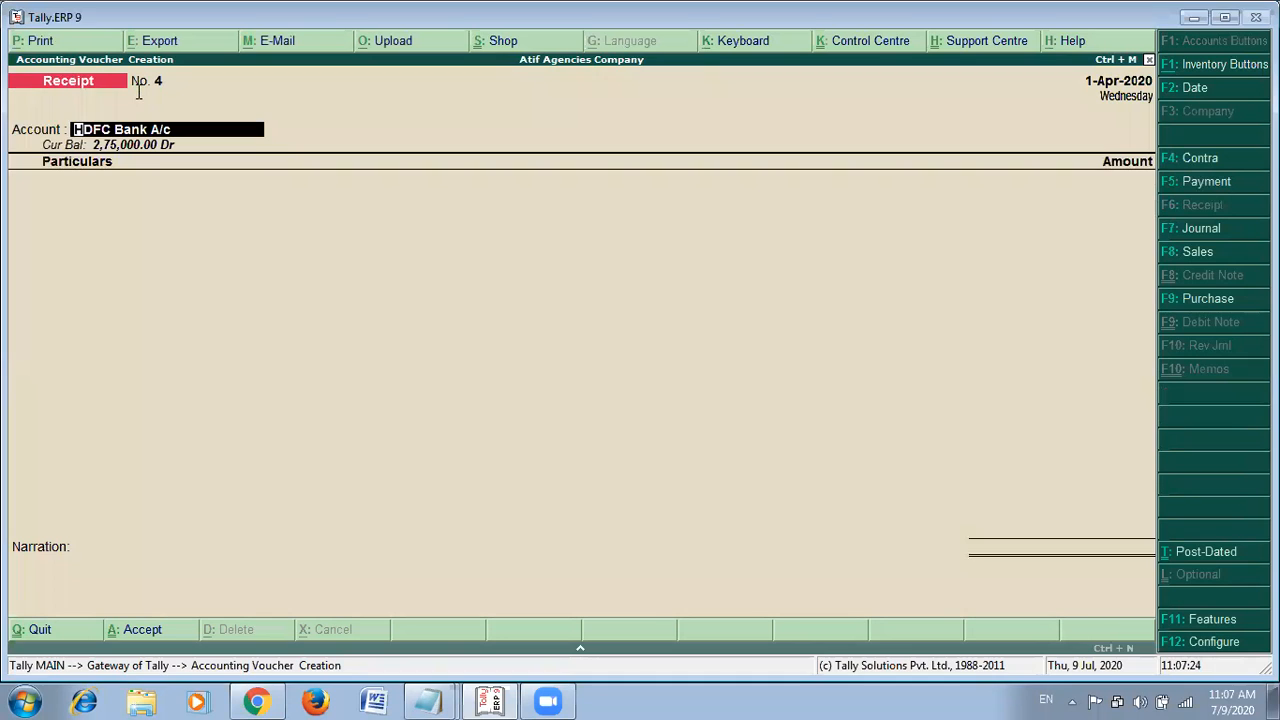
# In the tally daily notes, go back to the earlier problem's journal entries and examine both lines of entry 9, Interest Received.
pyautogui.hotkey('alt', 'Tab')
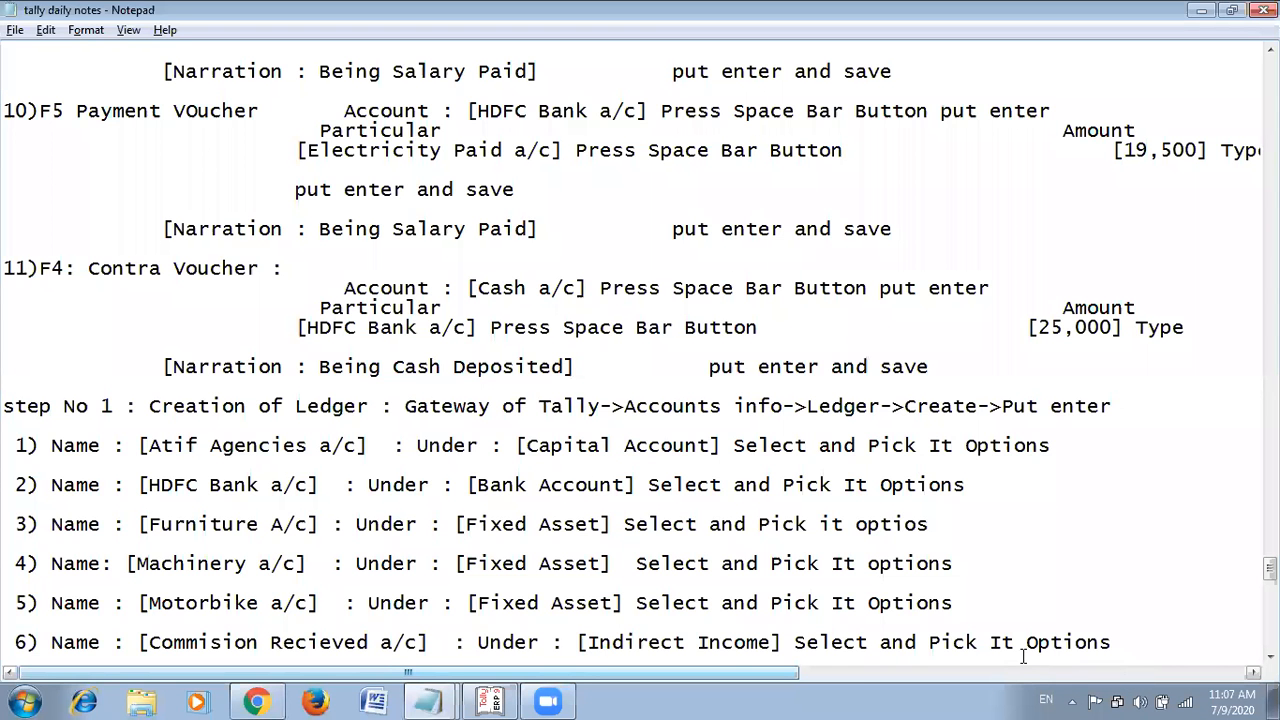
pyautogui.scroll(20, 1023, 655)
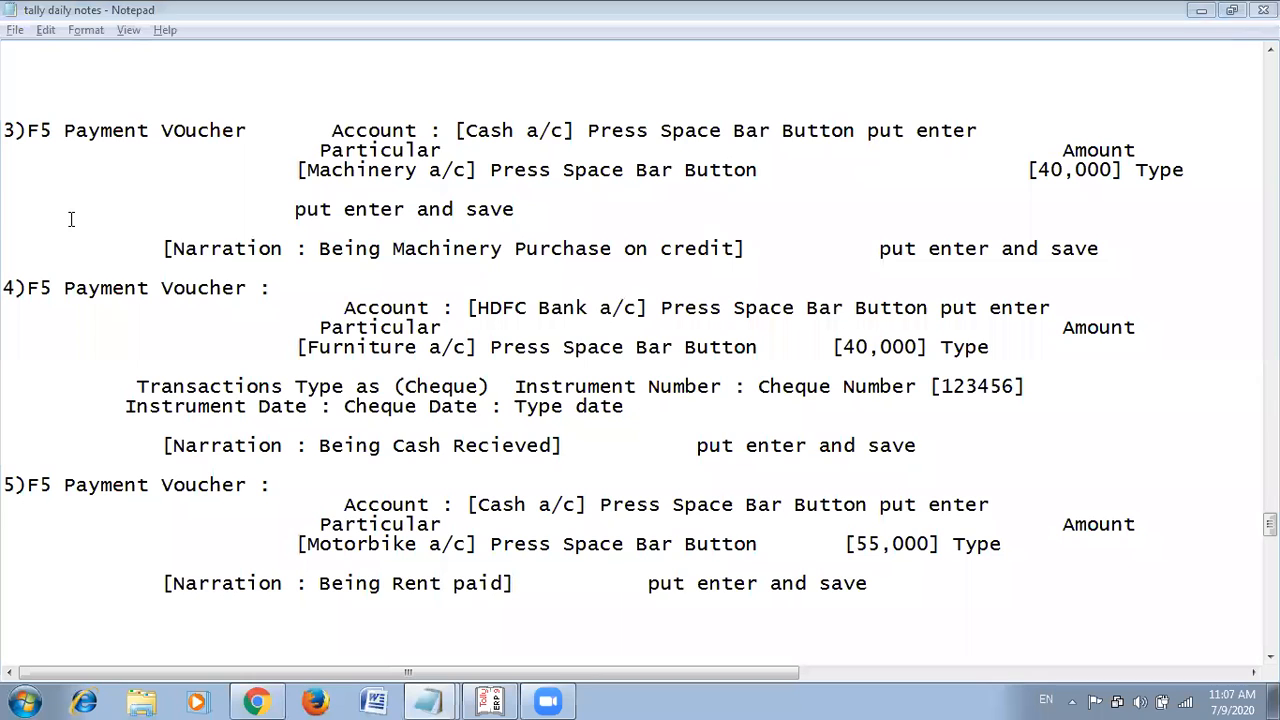
pyautogui.press('Up')
pyautogui.press('Up')
pyautogui.press('Up')
pyautogui.press('Up')
pyautogui.press('Up')
pyautogui.press('Up')
pyautogui.press('Up')
pyautogui.press('Up')
pyautogui.press('Up')
pyautogui.press('Up')
pyautogui.press('Up')
pyautogui.press('Up')
pyautogui.press('Up')
pyautogui.press('Up')
pyautogui.press('Up')
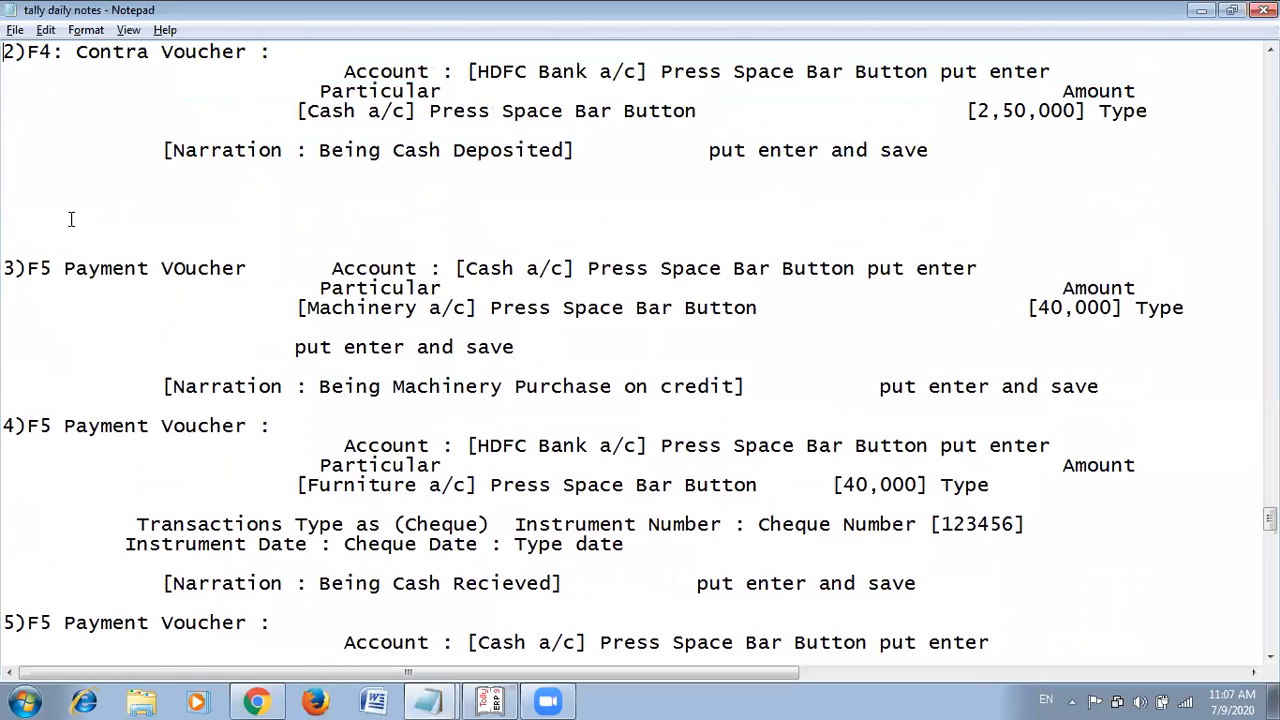
pyautogui.press('Up')
pyautogui.press('Up')
pyautogui.press('Up')
pyautogui.press('Up')
pyautogui.press('Up')
pyautogui.press('Up')
pyautogui.press('Up')
pyautogui.press('Up')
pyautogui.press('Up')
pyautogui.press('Up')
pyautogui.press('Up')
pyautogui.press('Up')
pyautogui.press('Up')
pyautogui.press('Up')
pyautogui.press('Up')
pyautogui.press('Up')
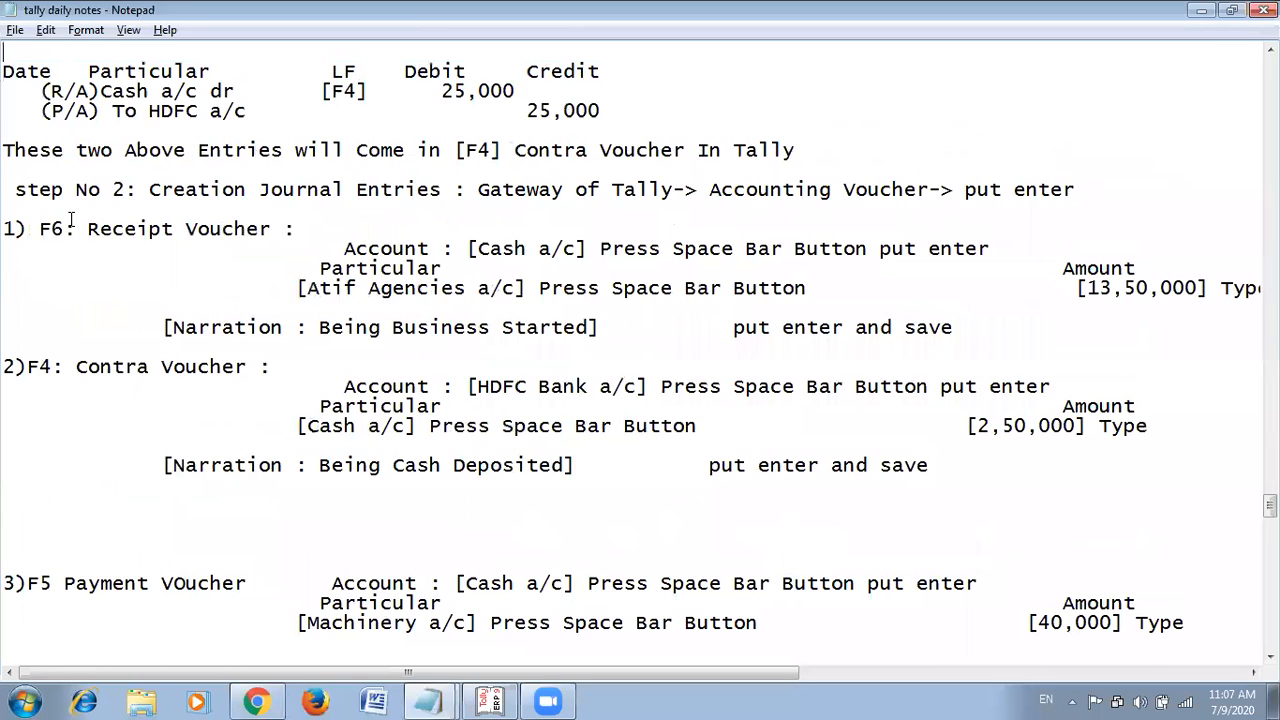
pyautogui.press('Up')
pyautogui.press('Up')
pyautogui.press('Up')
pyautogui.press('Up')
pyautogui.press('Up')
pyautogui.press('Up')
pyautogui.press('Up')
pyautogui.press('Up')
pyautogui.press('Up')
pyautogui.press('Up')
pyautogui.press('Up')
pyautogui.press('Up')
pyautogui.press('Up')
pyautogui.press('Up')
pyautogui.press('Up')
pyautogui.press('Up')
pyautogui.press('Up')
pyautogui.press('Up')
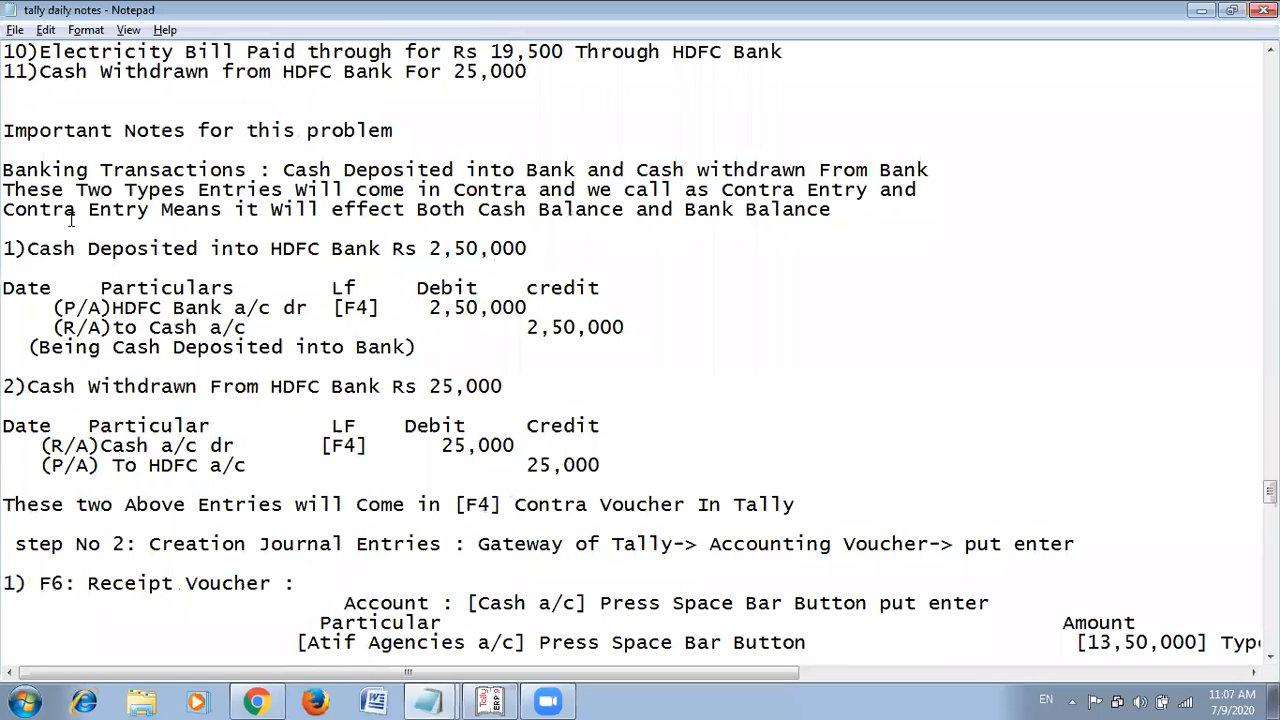
pyautogui.press('pageup')
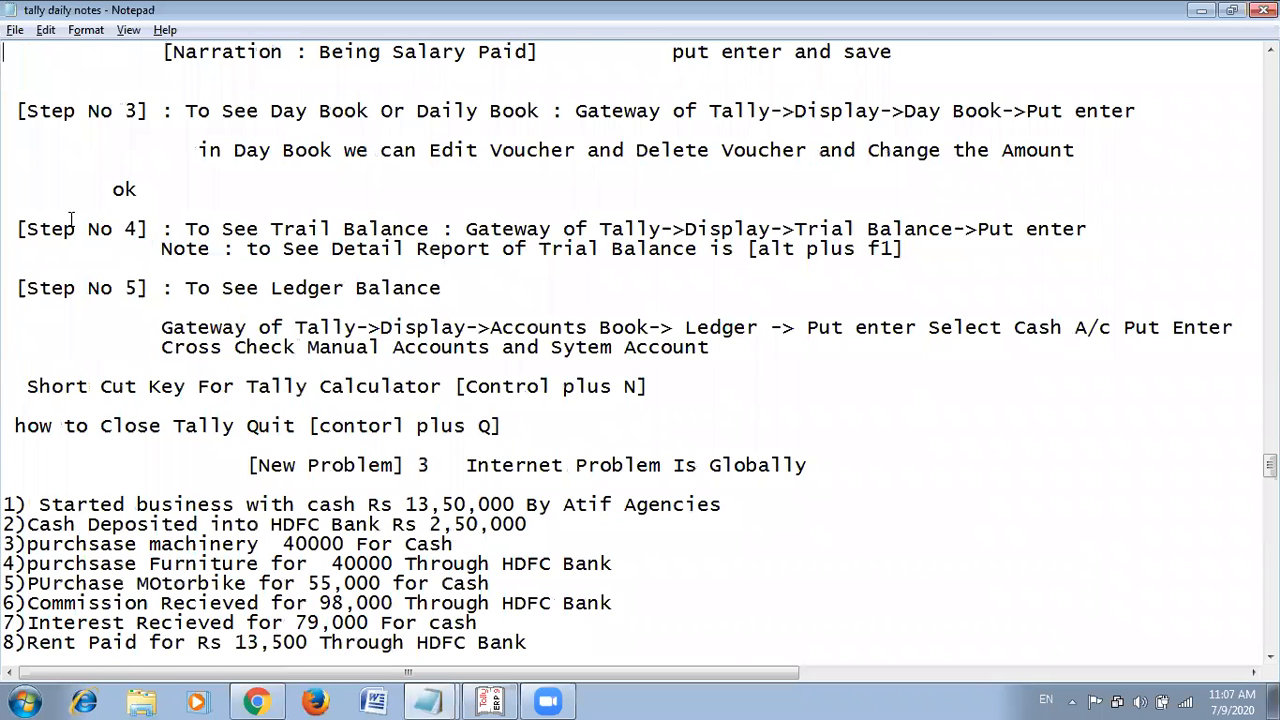
pyautogui.press('pageup')
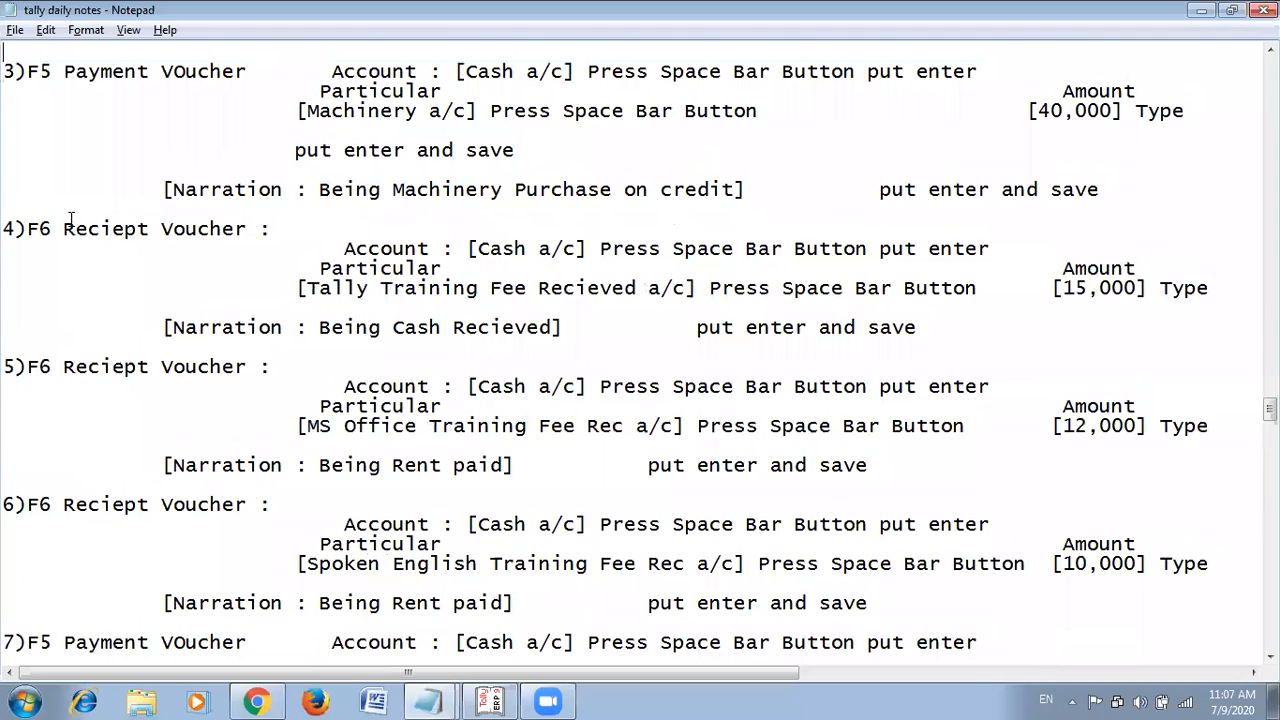
pyautogui.press('pageup')
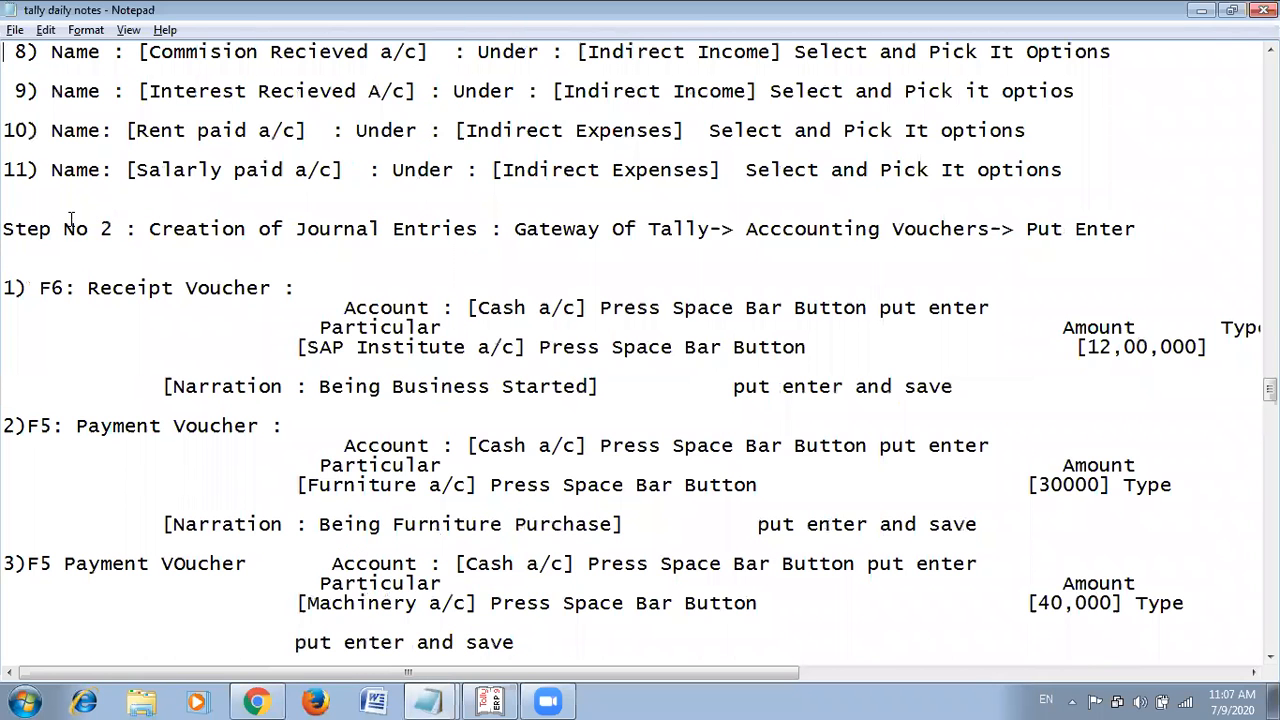
pyautogui.press('pageup')
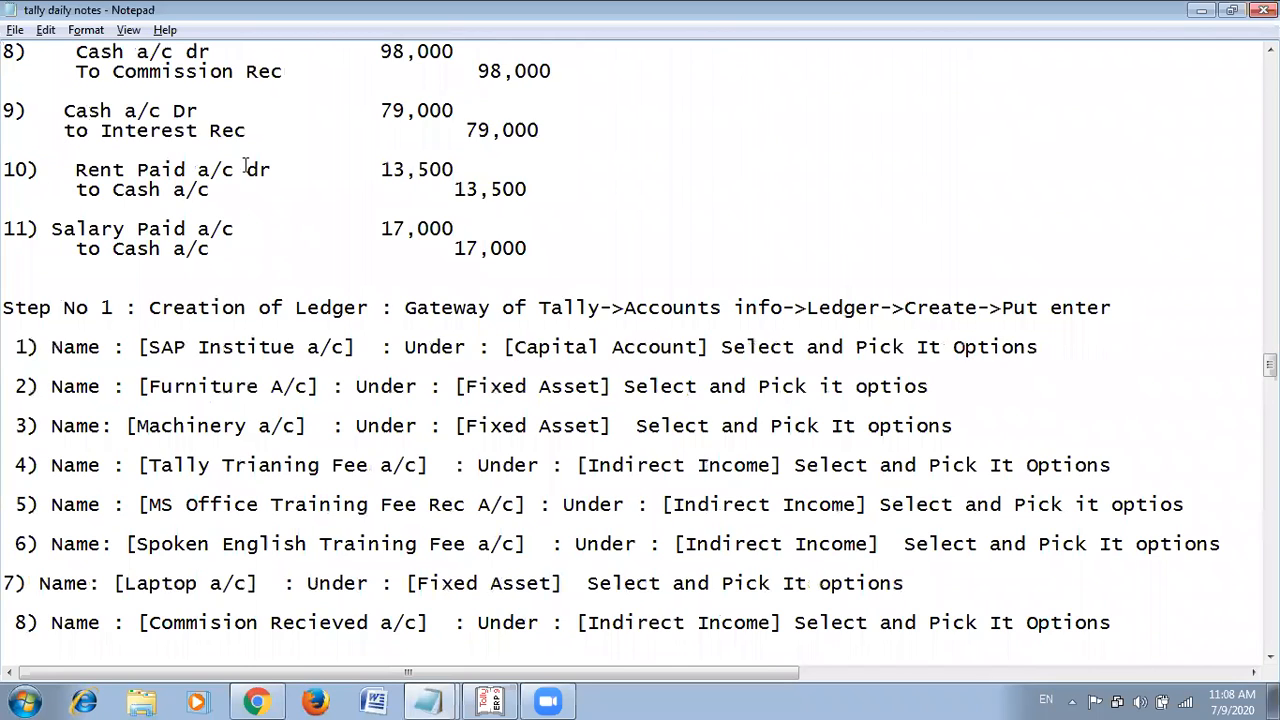
pyautogui.scroll(1, 246, 165)
pyautogui.moveTo(258, 170); pyautogui.dragTo(160, 150)
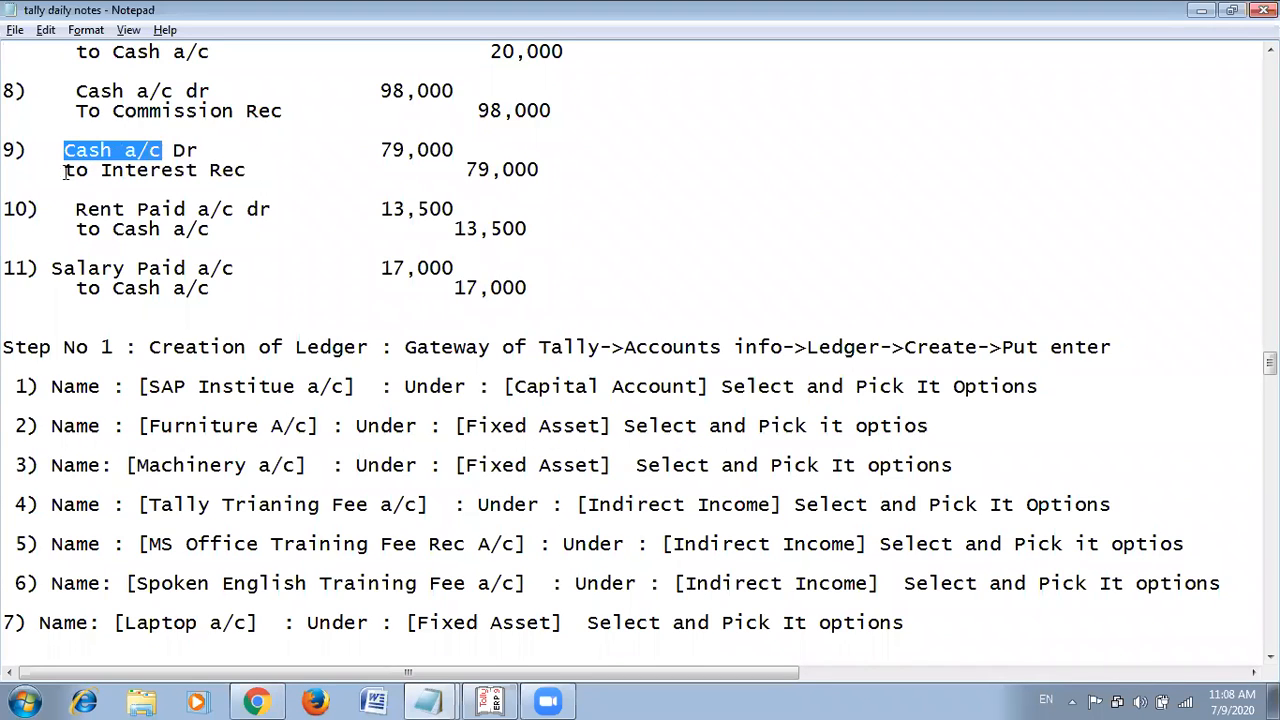
pyautogui.moveTo(62, 170); pyautogui.dragTo(247, 172)
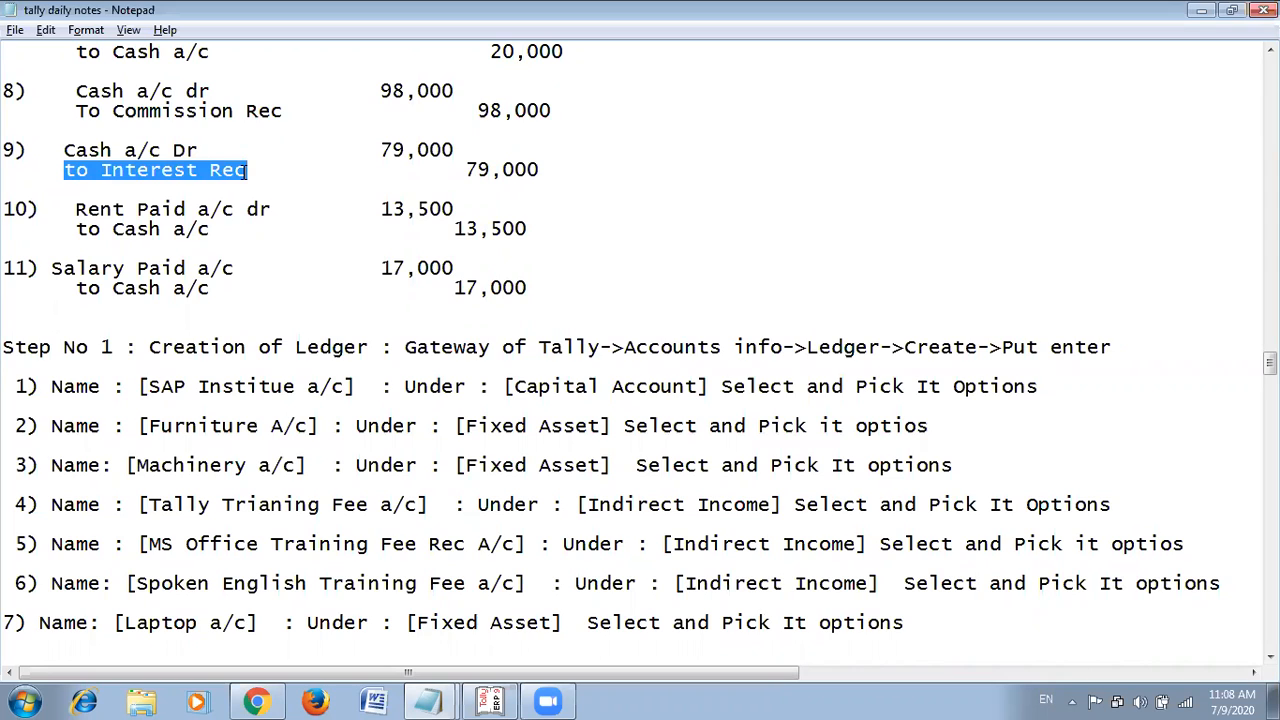
# Compare the Cash and Interest Rec lines of entry 9 with the Account and Particulars fields of the Tally.ERP 9 Receipt voucher.
pyautogui.hotkey('alt', 'Tab')
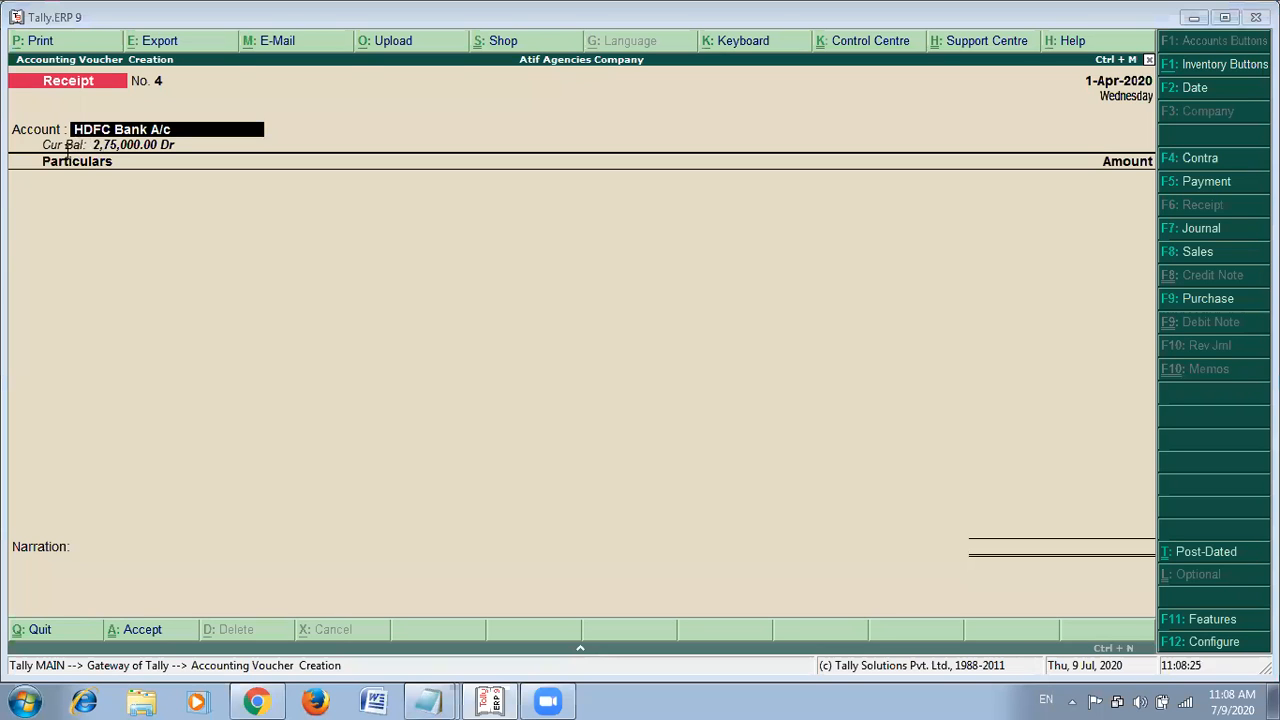
pyautogui.hotkey('alt', 'Tab')
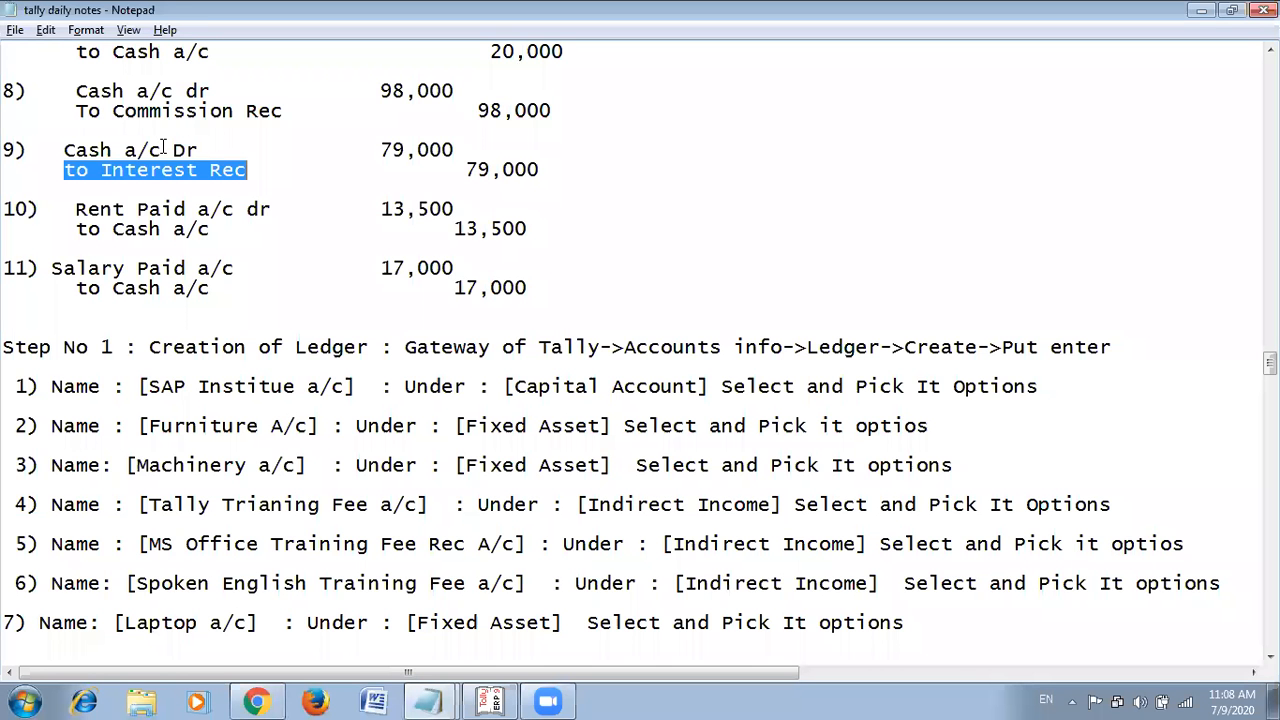
pyautogui.moveTo(163, 150); pyautogui.dragTo(64, 150)
pyautogui.hotkey('alt', 'Tab')
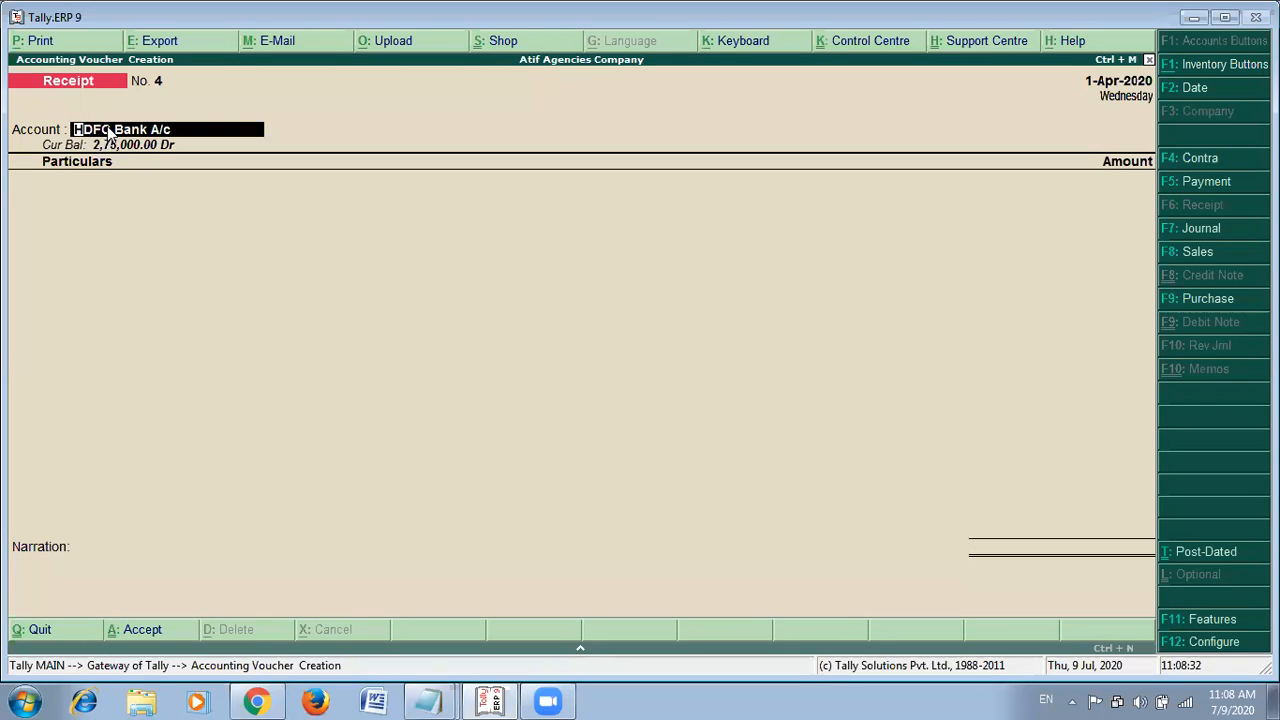
pyautogui.hotkey('alt', 'Tab')
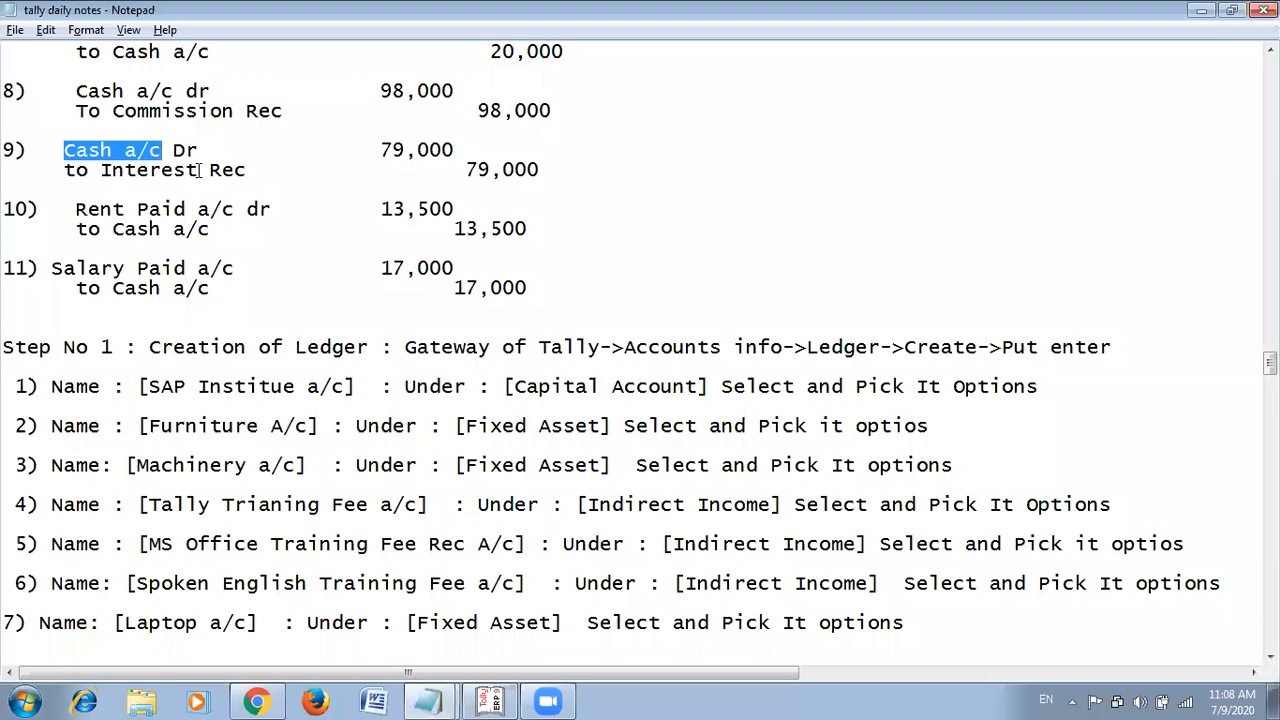
pyautogui.moveTo(246, 170); pyautogui.dragTo(101, 170)
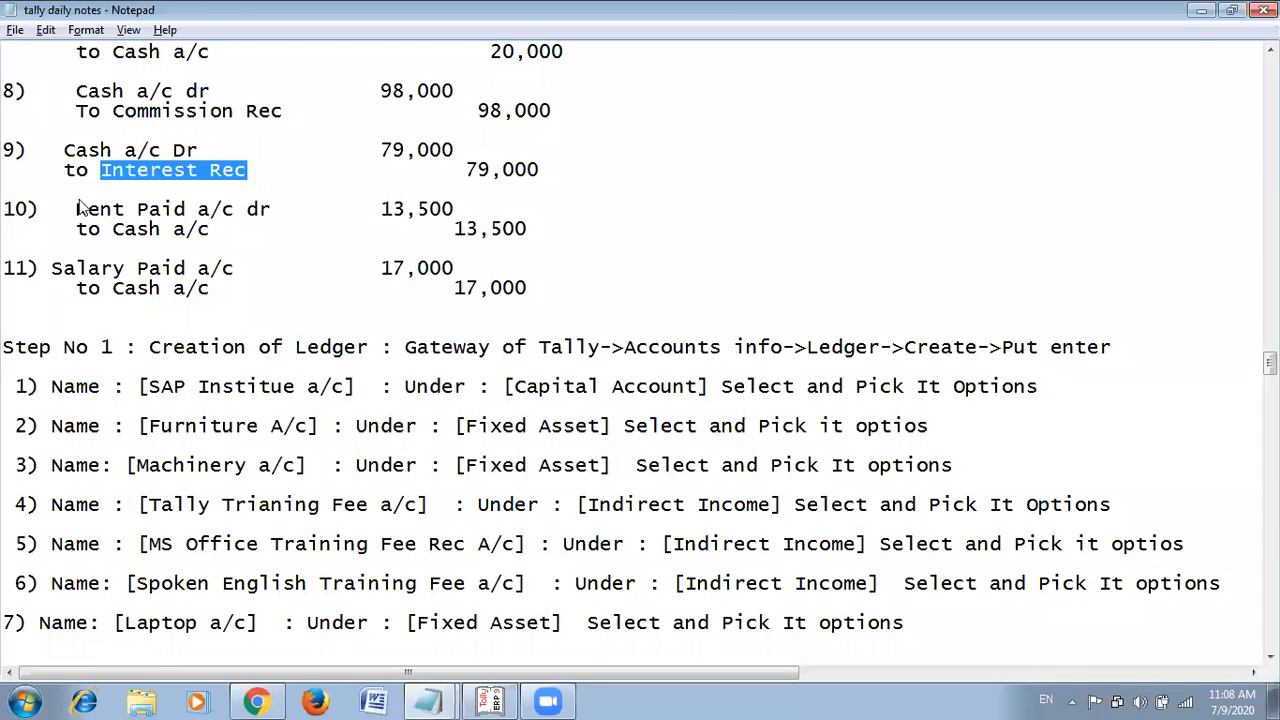
pyautogui.hotkey('alt', 'Tab')
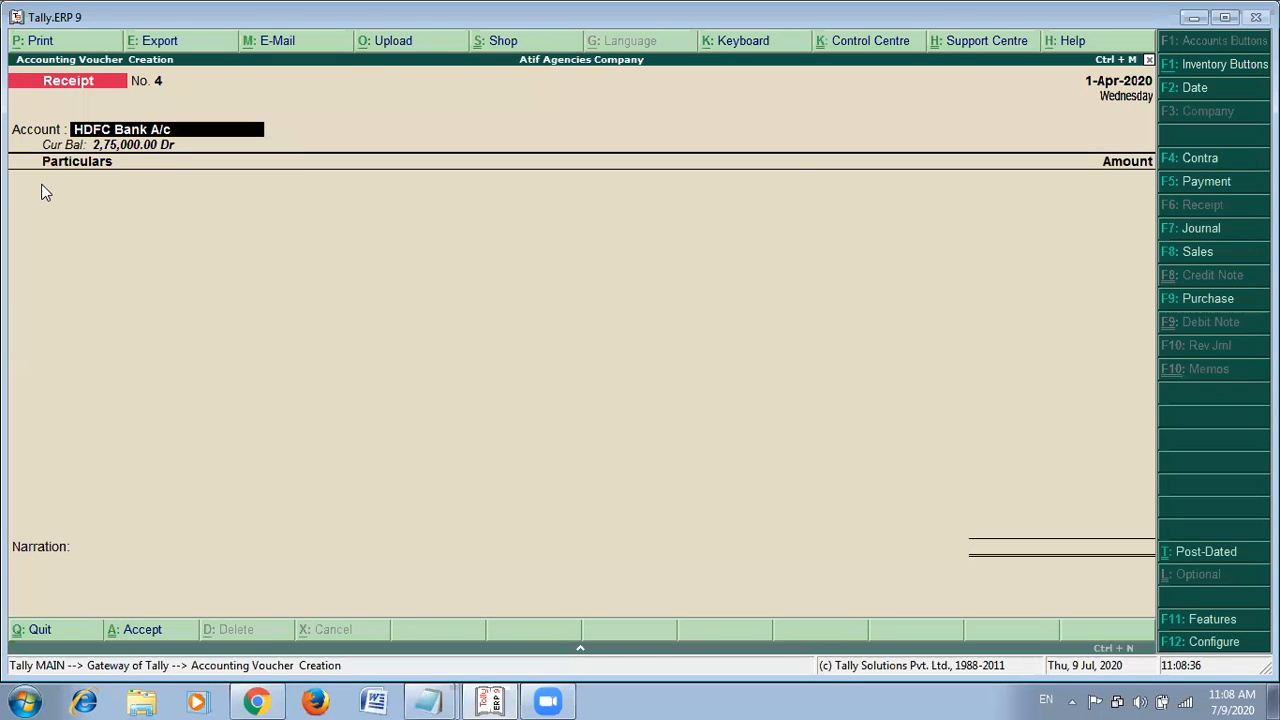
pyautogui.press('Return')
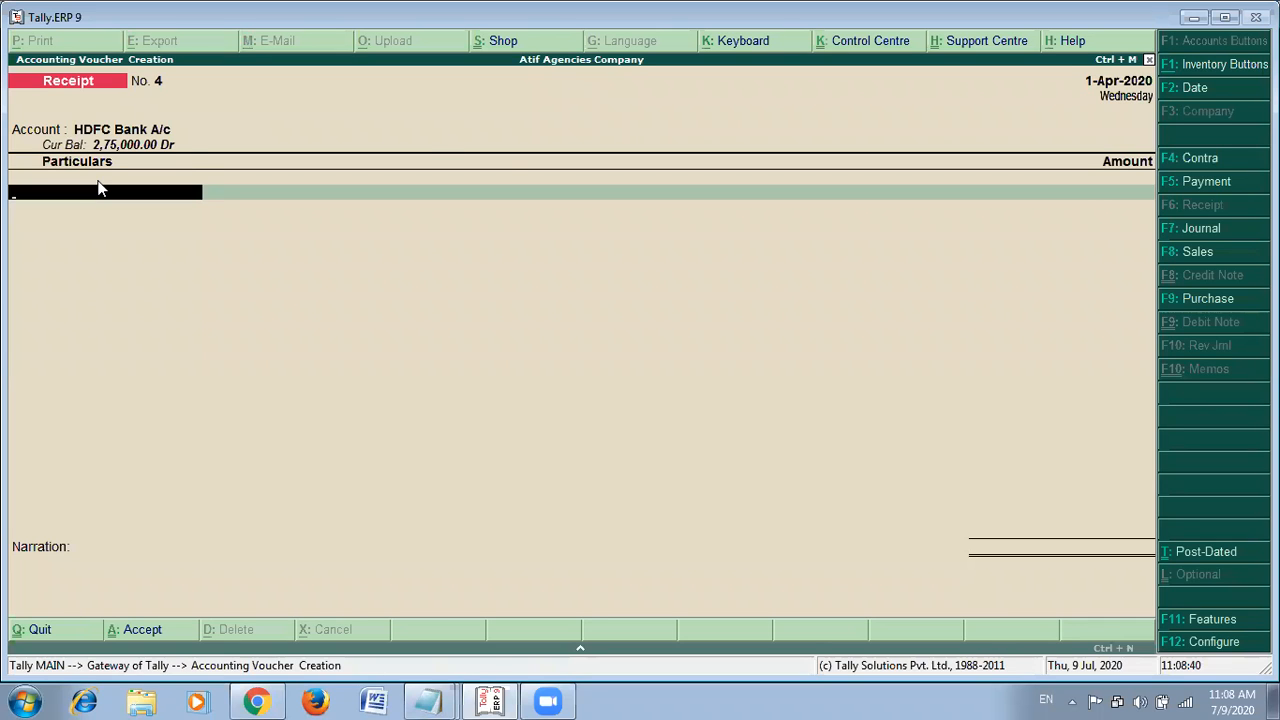
# Compare the Rent Paid journal entry 10 in the notes with the fields of a Tally.ERP 9 Payment voucher.
pyautogui.hotkey('alt', 'Tab')
pyautogui.hotkey('alt', 'Tab')
pyautogui.hotkey('alt', 'Tab')
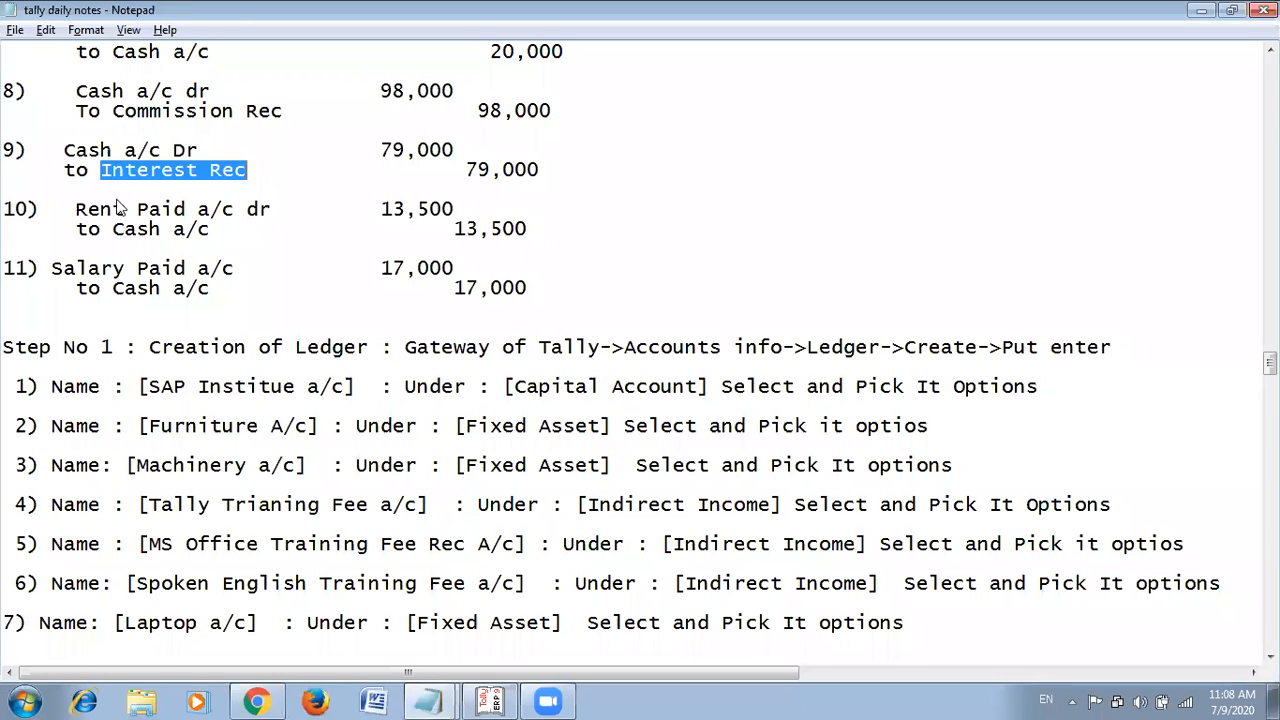
pyautogui.moveTo(4, 209); pyautogui.dragTo(236, 211)
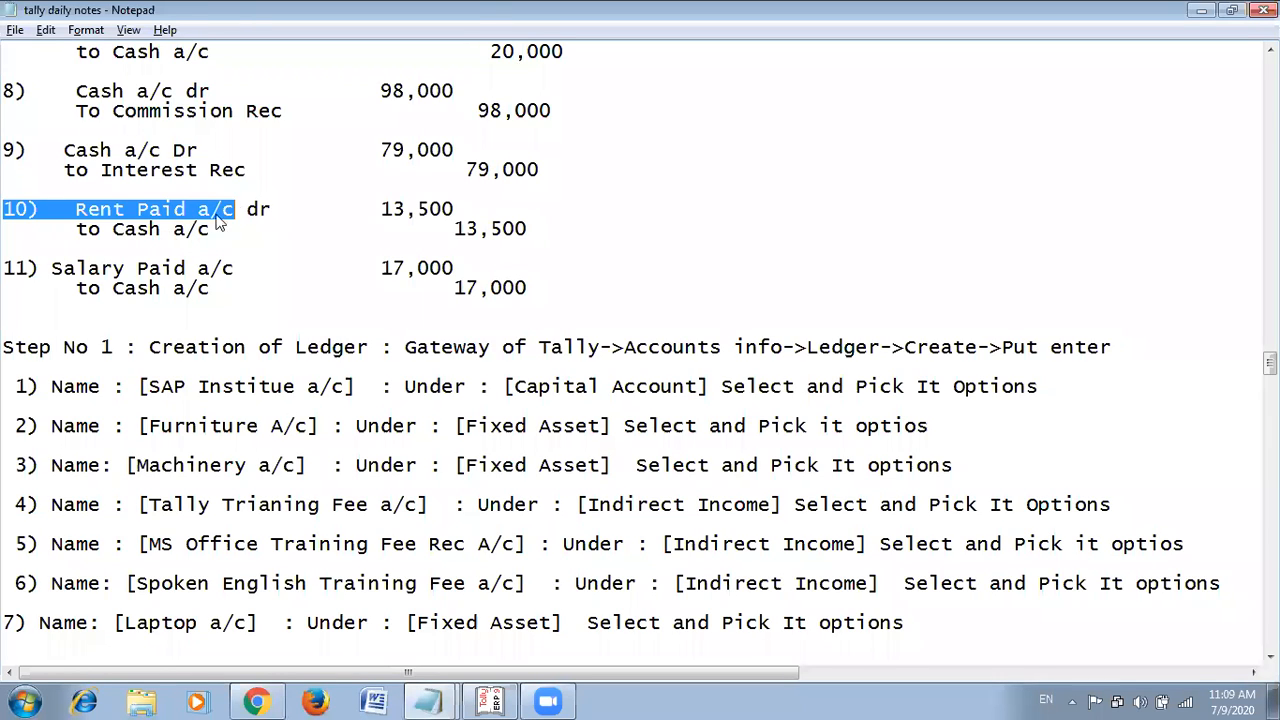
pyautogui.hotkey('alt', 'Tab')
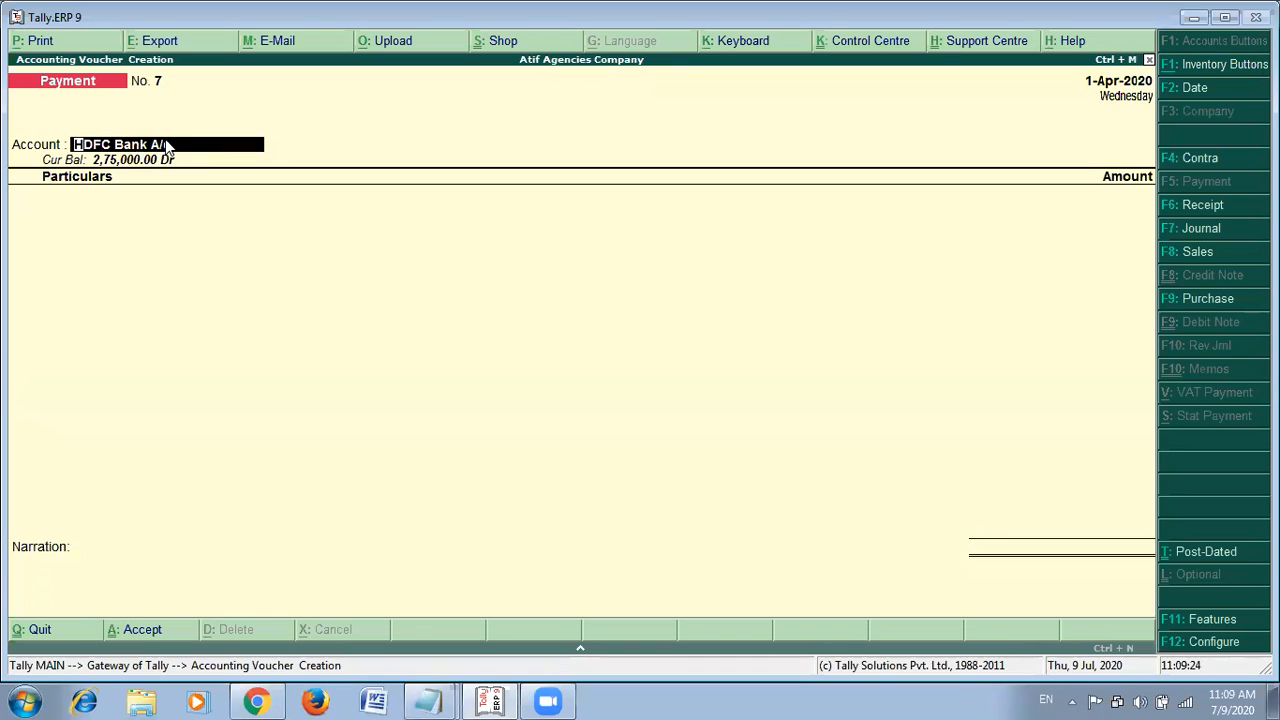
pyautogui.hotkey('alt', 'Tab')
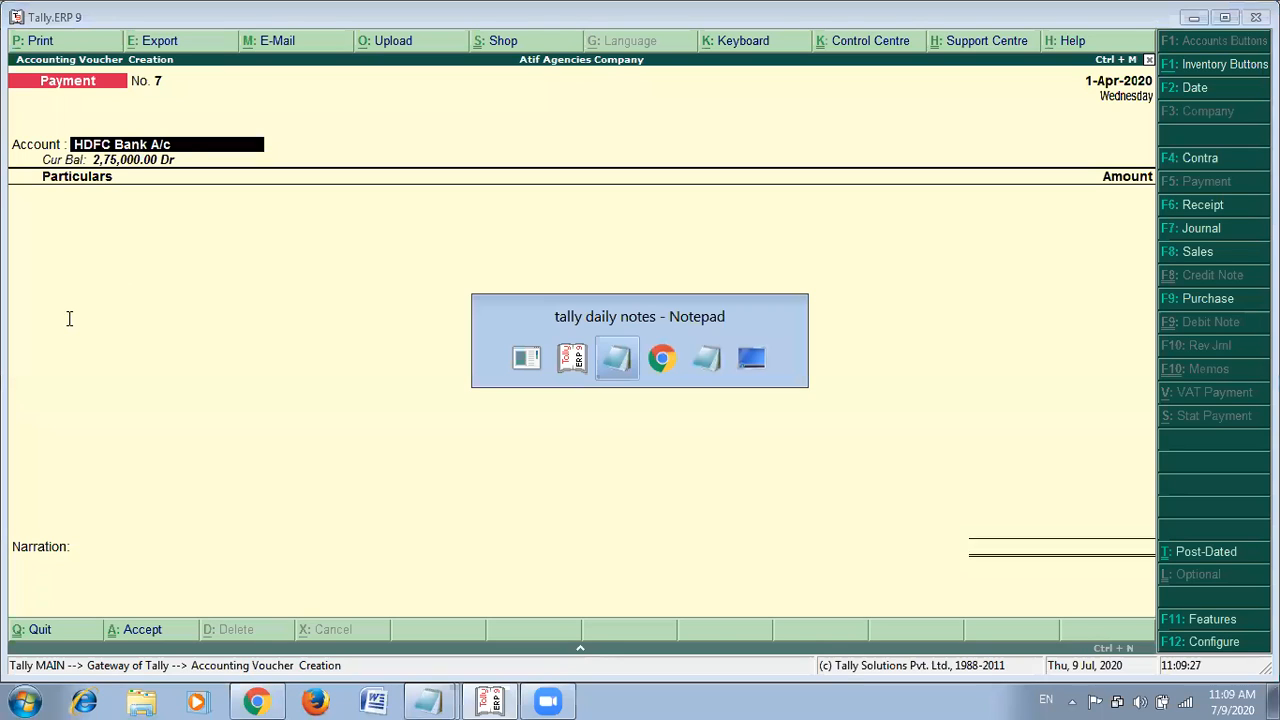
pyautogui.press('Escape')
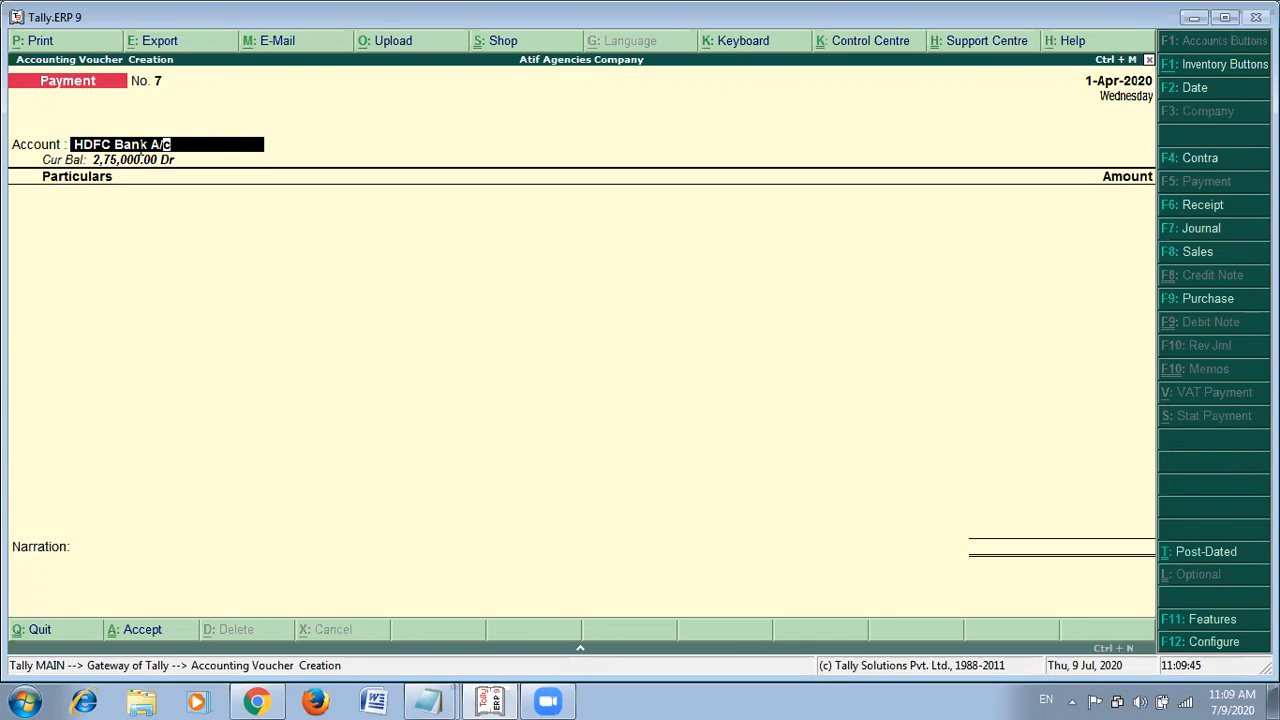
# Compare the Rent Paid and Salary Paid journal entries in the tally daily notes with the Account and Particulars fields of the Payment voucher.
pyautogui.hotkey('alt', 'Tab')
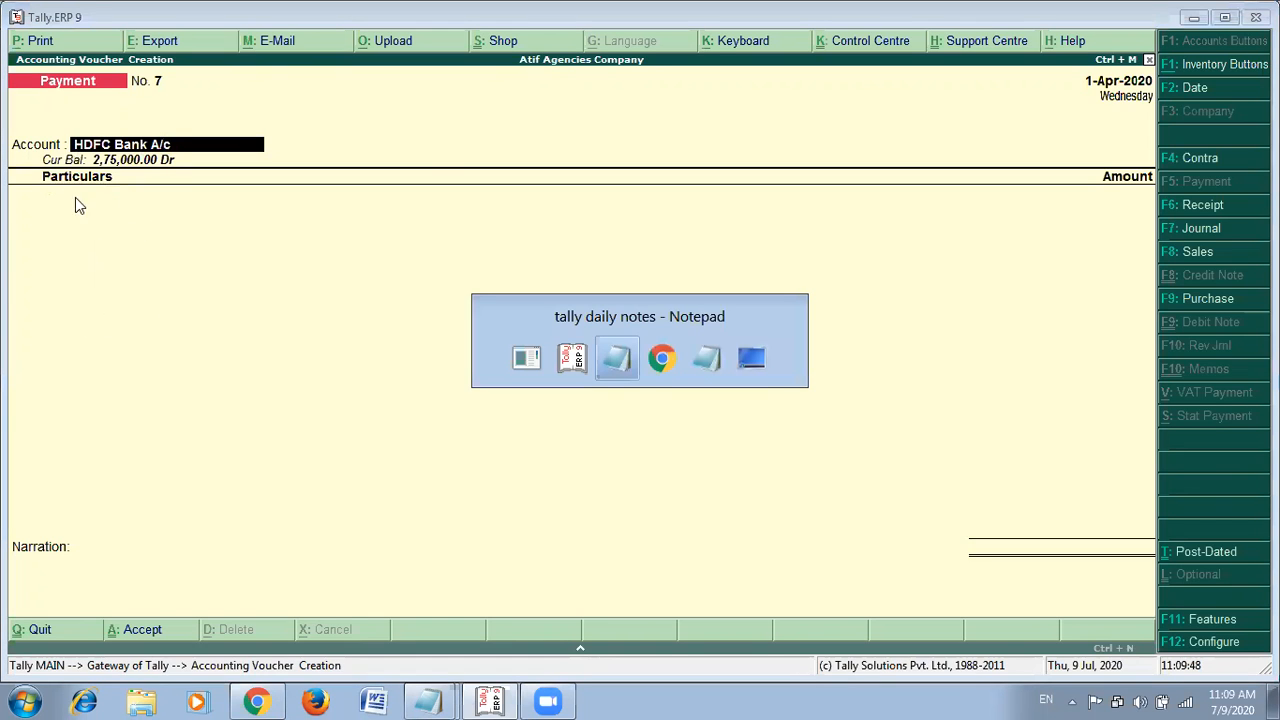
pyautogui.press('Escape')
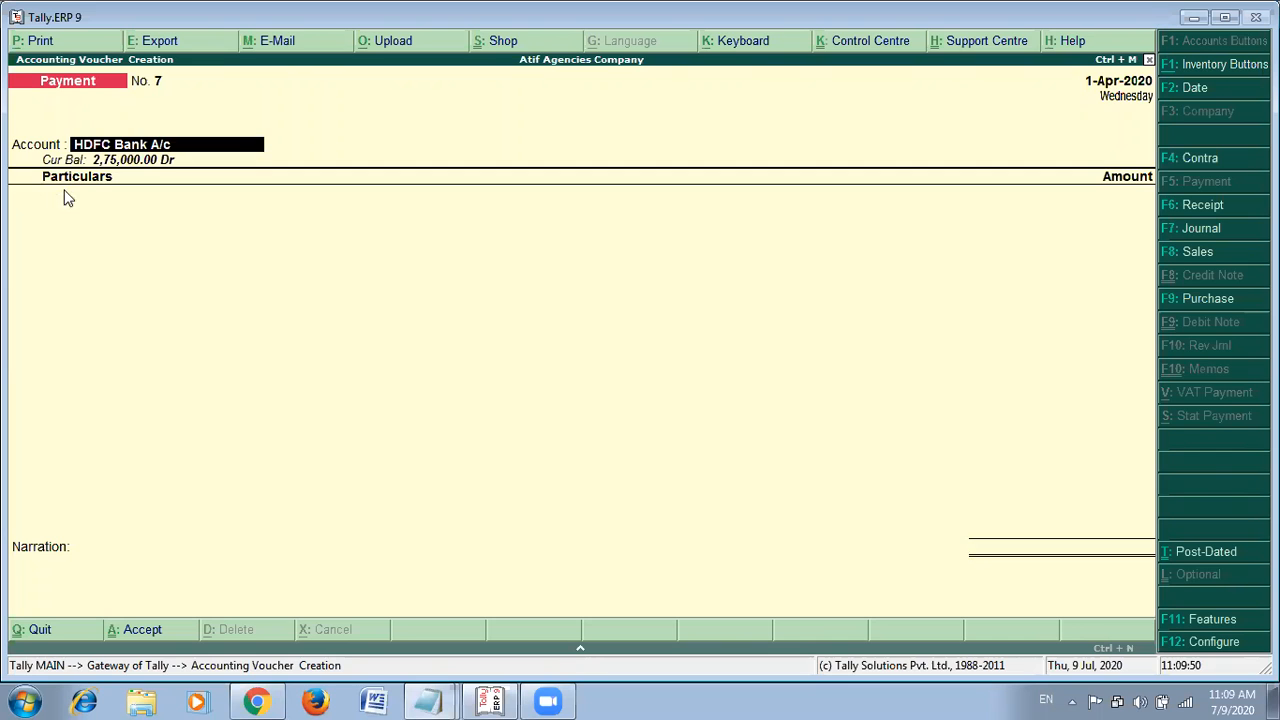
pyautogui.hotkey('alt', 'Tab')
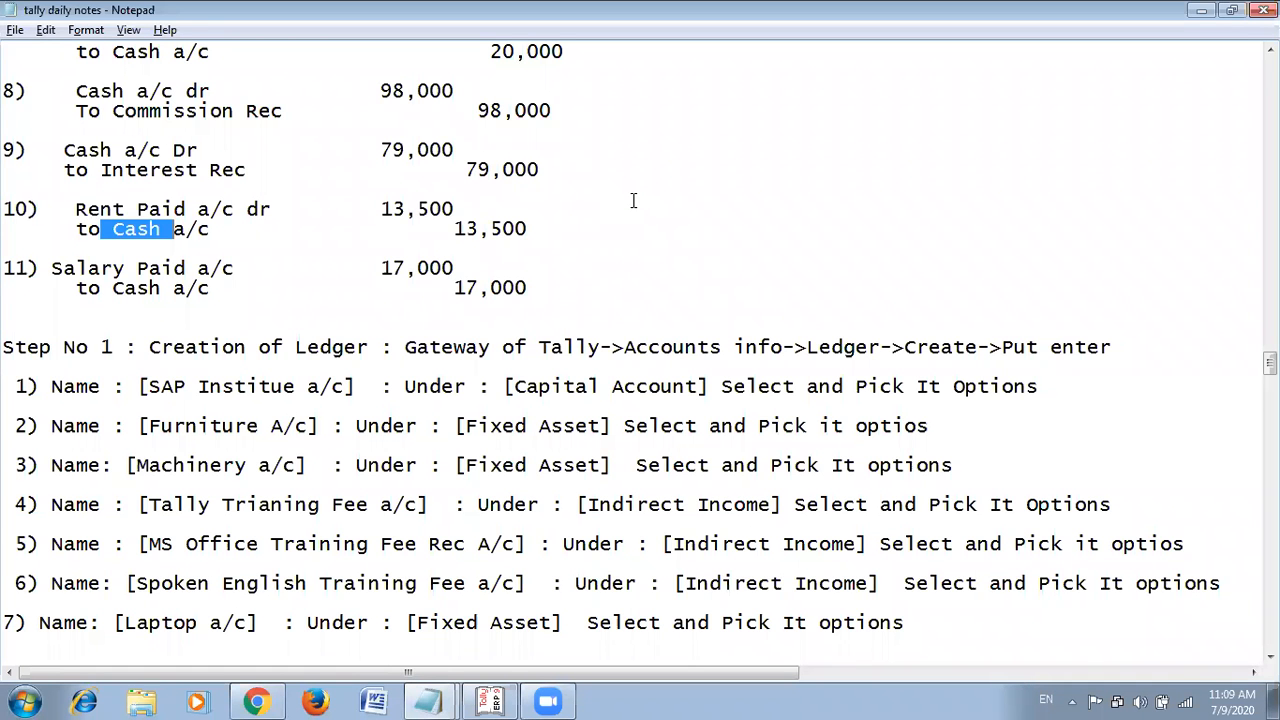
pyautogui.click(633, 201)
pyautogui.scroll(-3, 633, 201)
pyautogui.scroll(2, 249, 167)
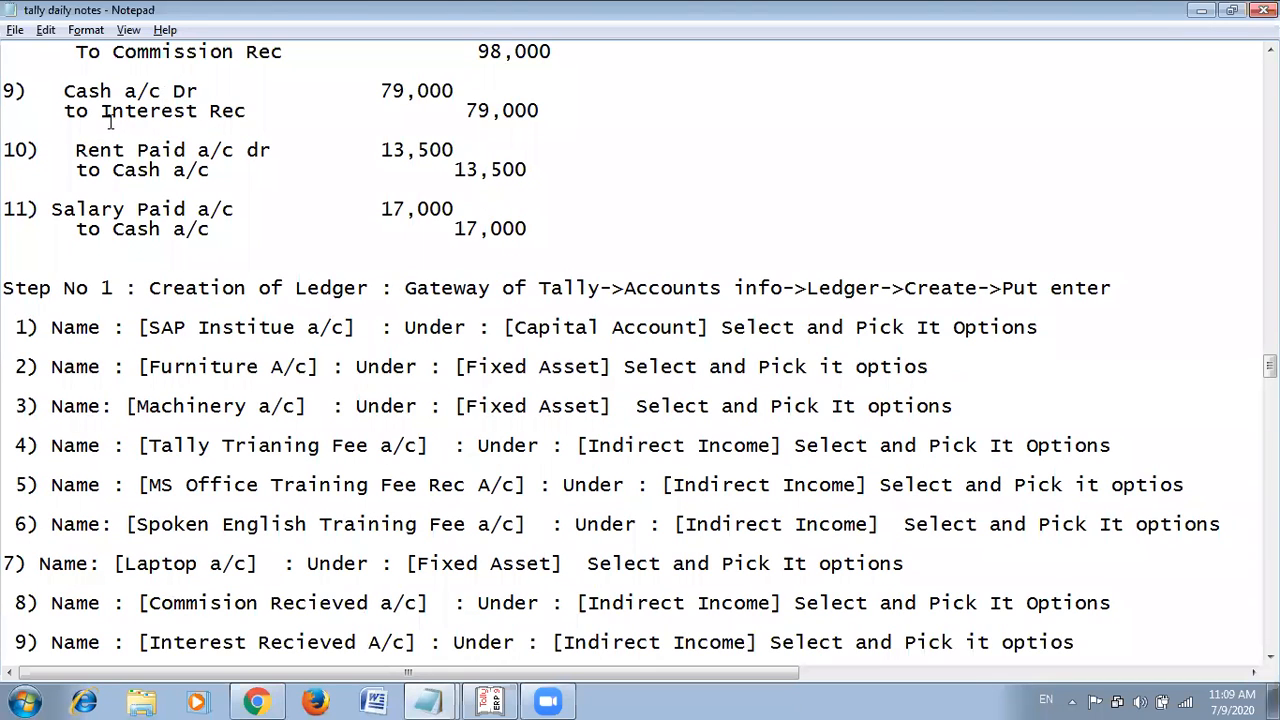
pyautogui.hotkey('alt', 'Tab')
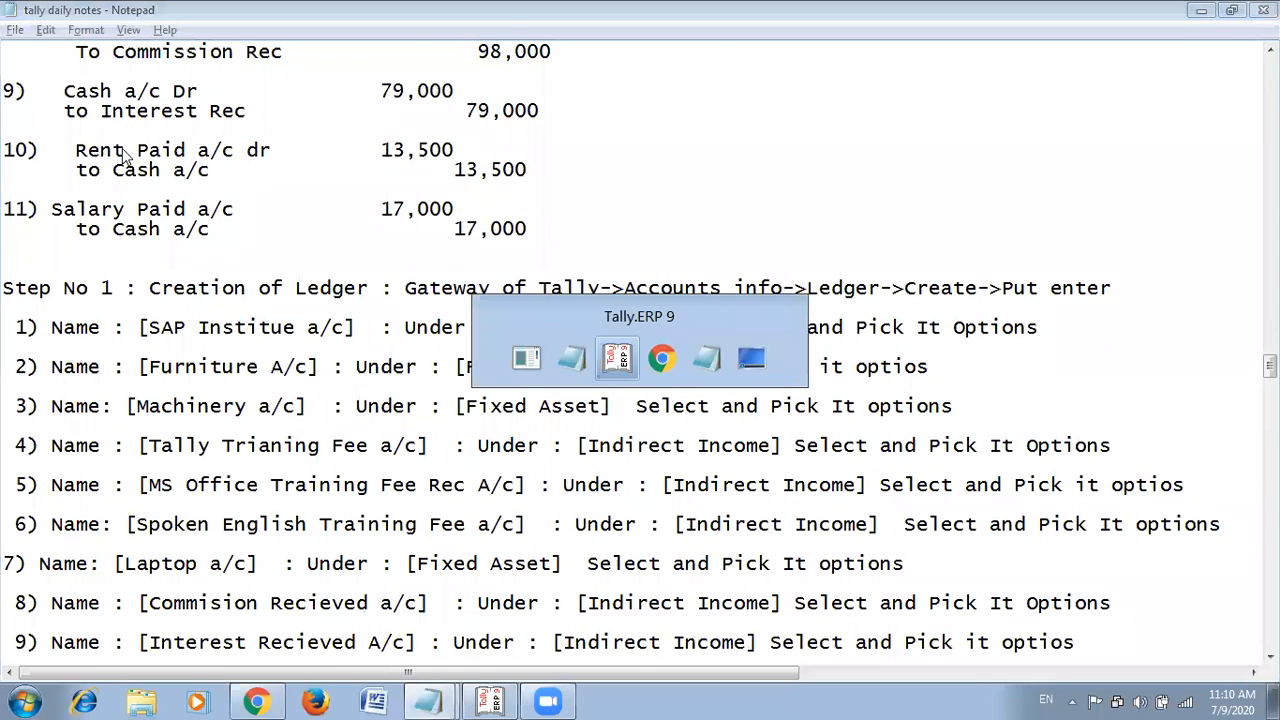
pyautogui.hotkey('alt', 'Tab')
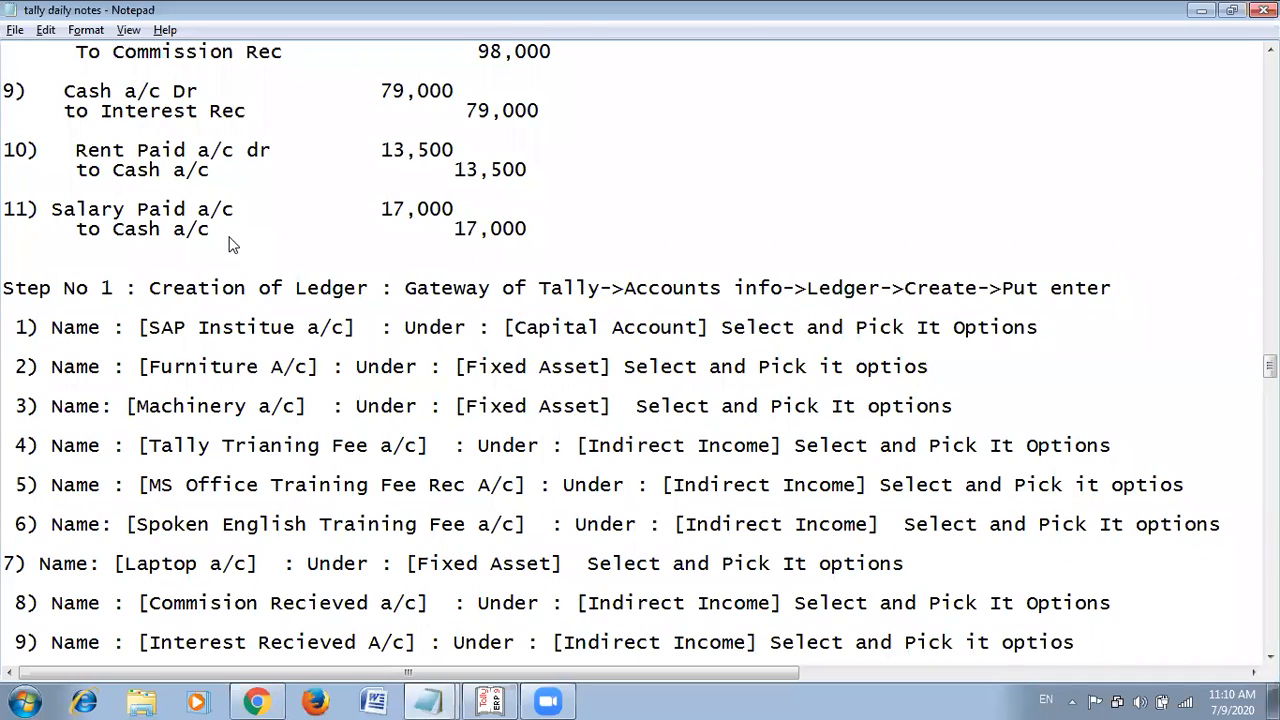
pyautogui.hotkey('alt', 'Tab')
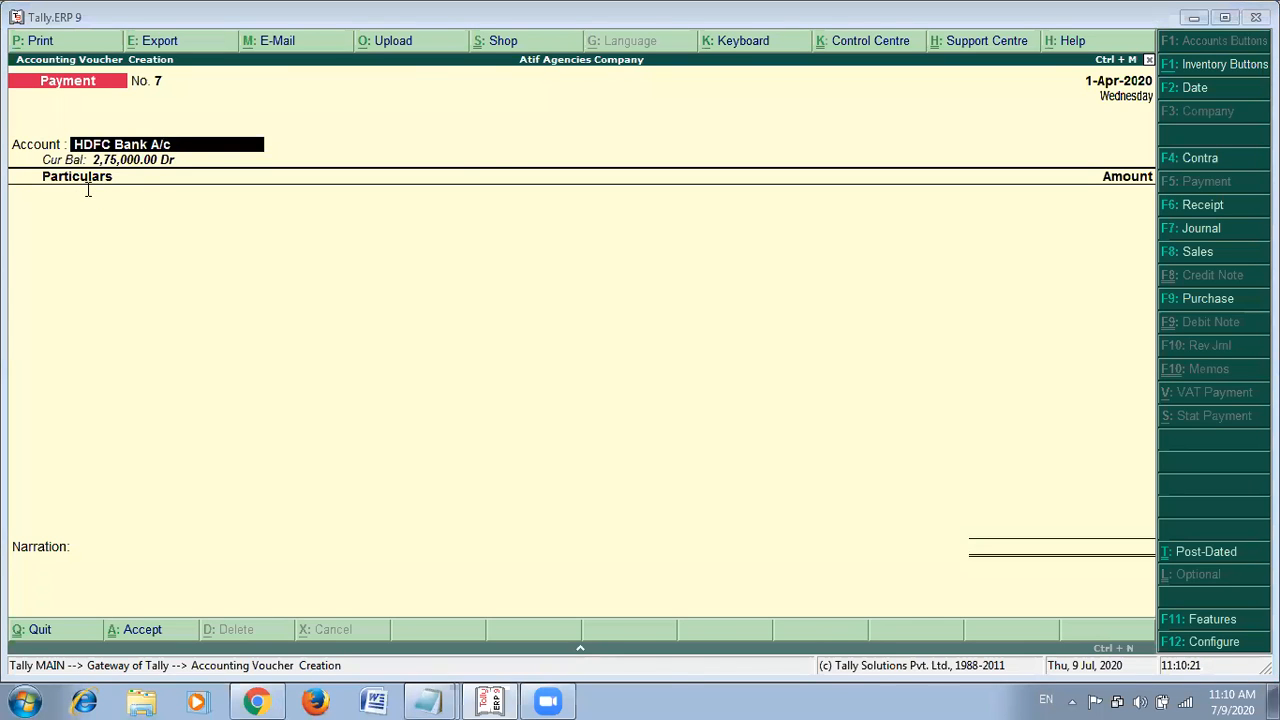
pyautogui.hotkey('alt', 'Tab')
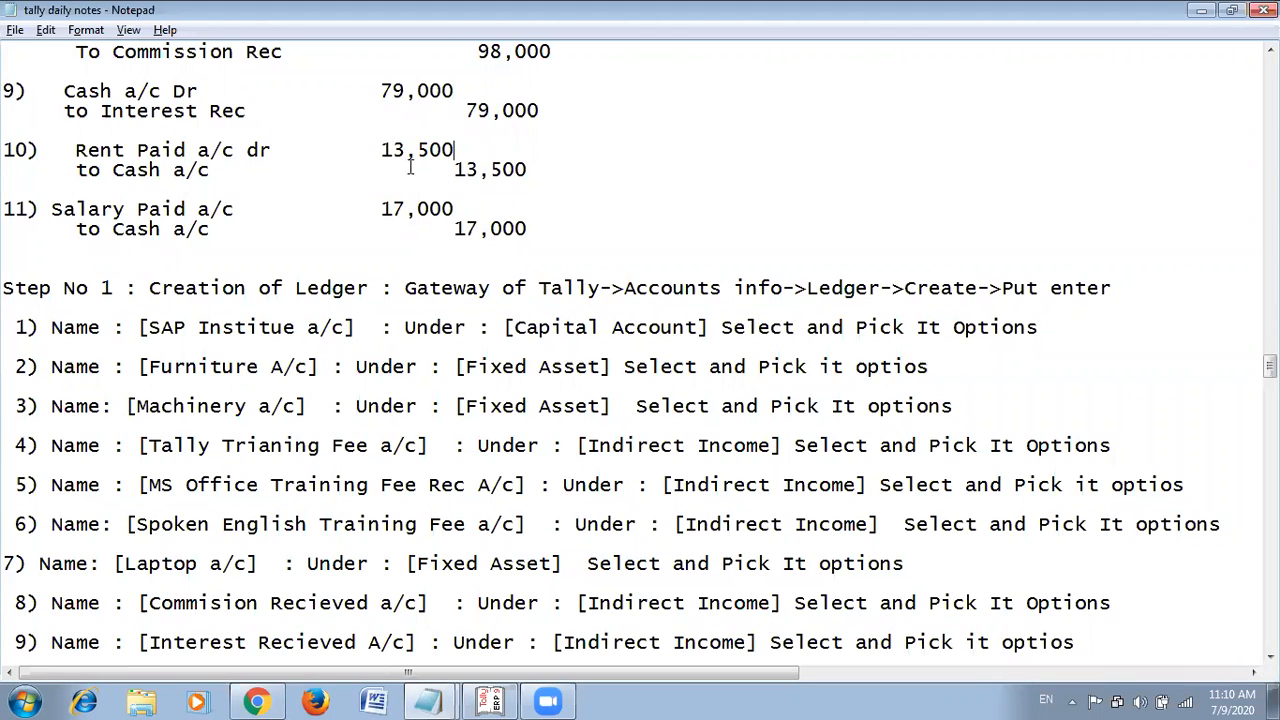
# Look through the rest of the tally daily notes and return to voucher entries 9 to 11 of the Atif Agencies problem.
pyautogui.scroll(-3, 450, 175)
pyautogui.scroll(-20, 505, 185)
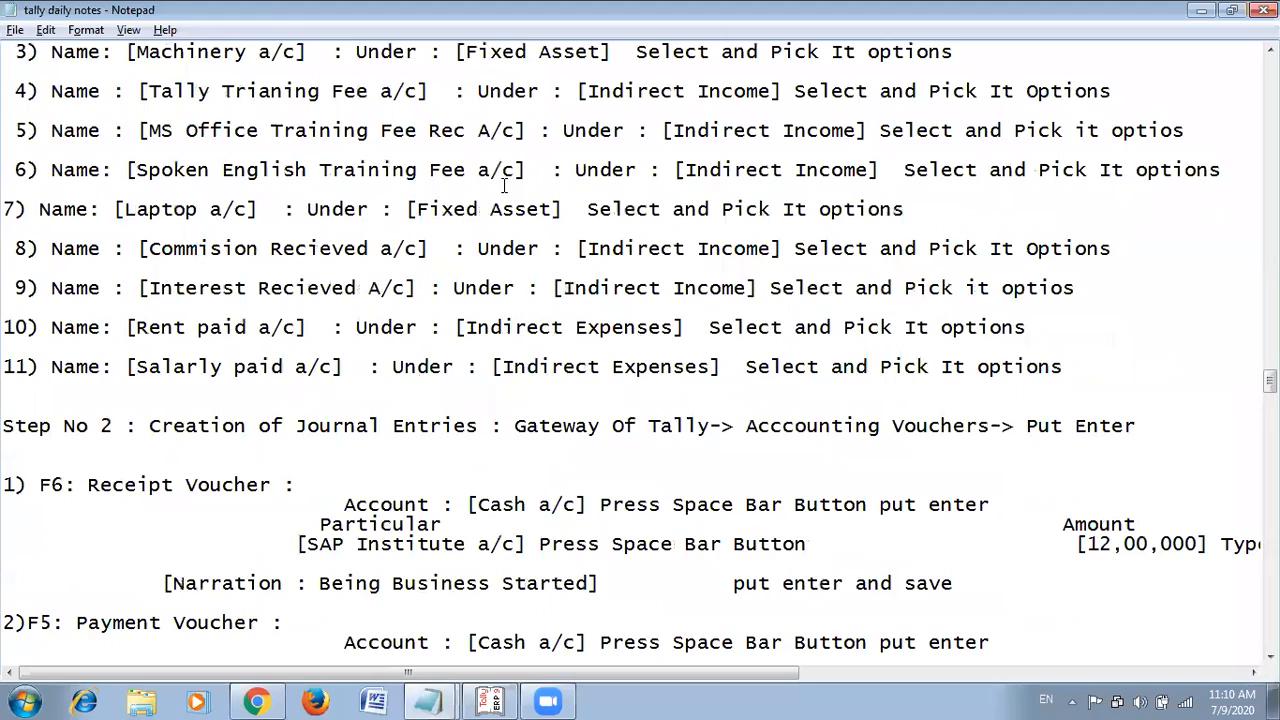
pyautogui.scroll(-20, 505, 185)
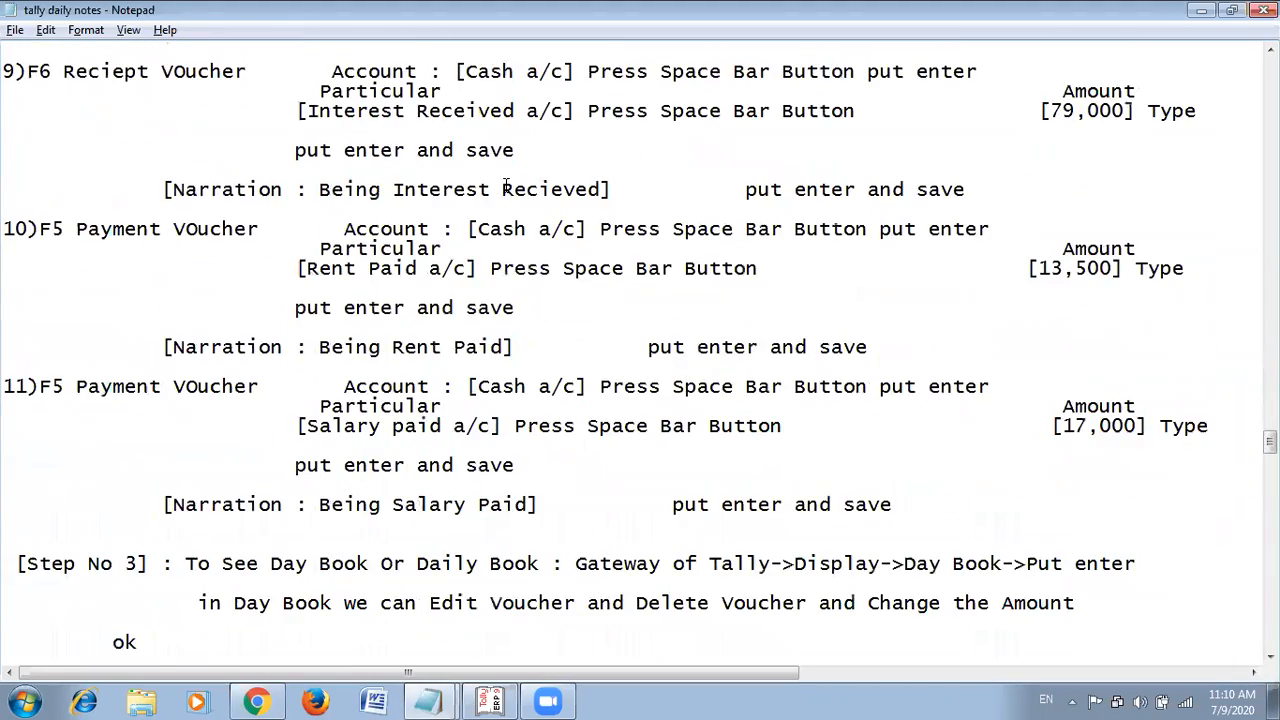
pyautogui.scroll(-20, 505, 182)
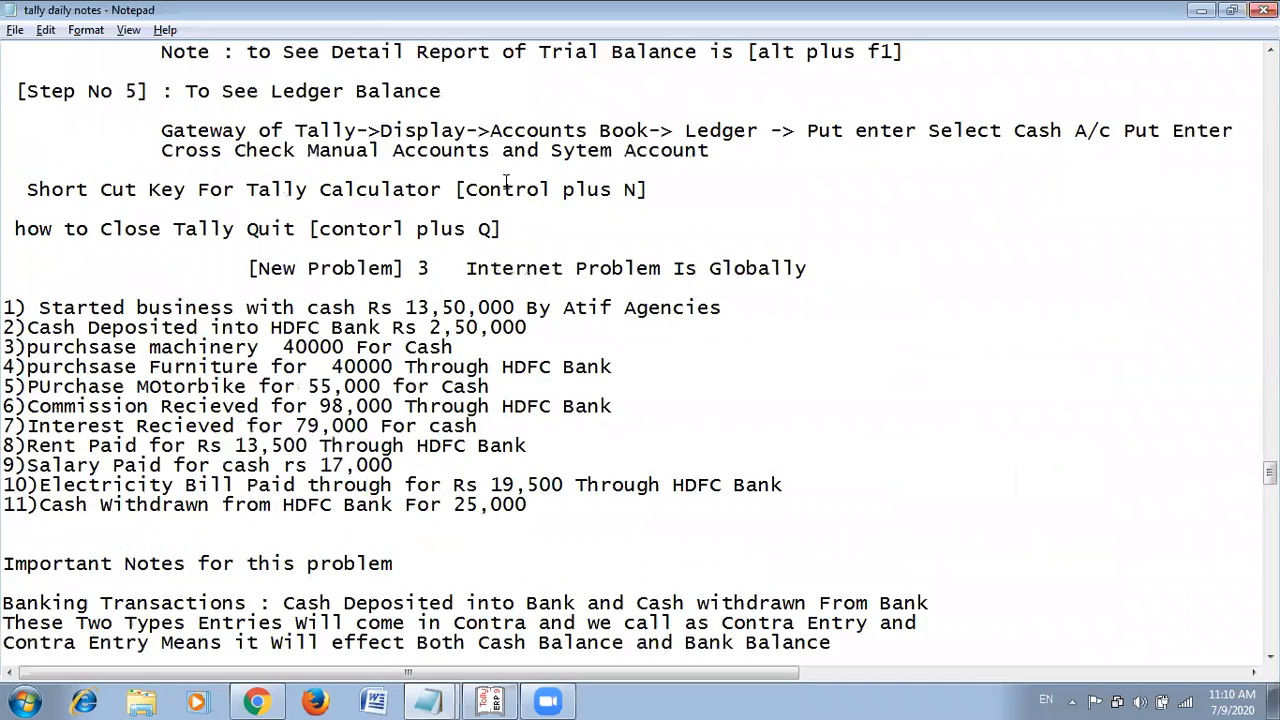
pyautogui.scroll(-20, 505, 181)
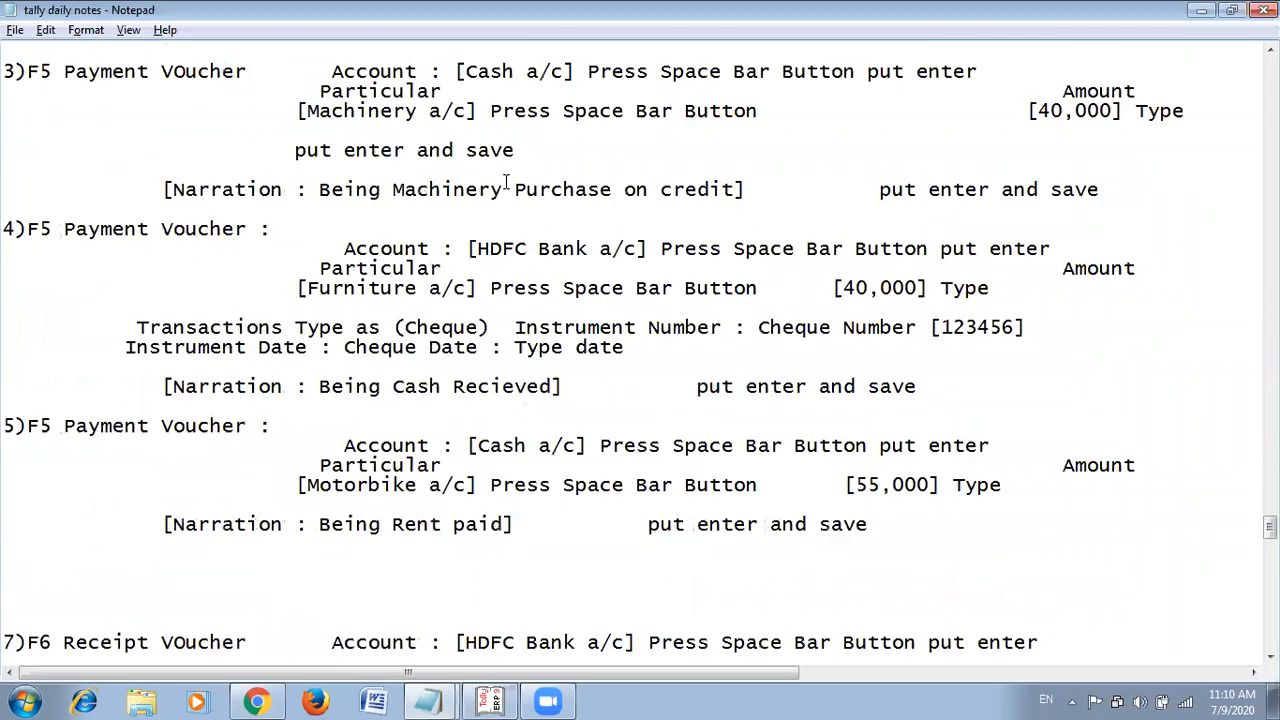
pyautogui.scroll(-18, 507, 182)
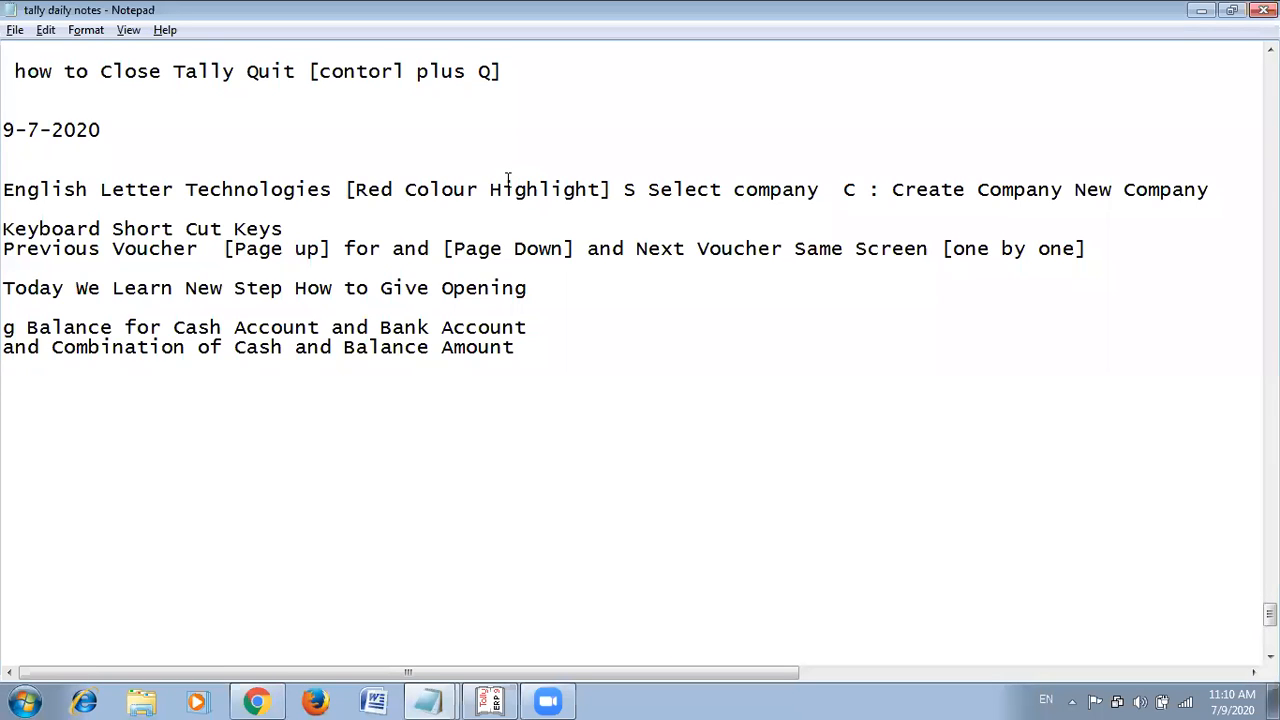
pyautogui.hotkey('alt', 'Tab')
pyautogui.hotkey('alt', 'Tab')
pyautogui.scroll(5, 460, 160)
pyautogui.scroll(18, 520, 146)
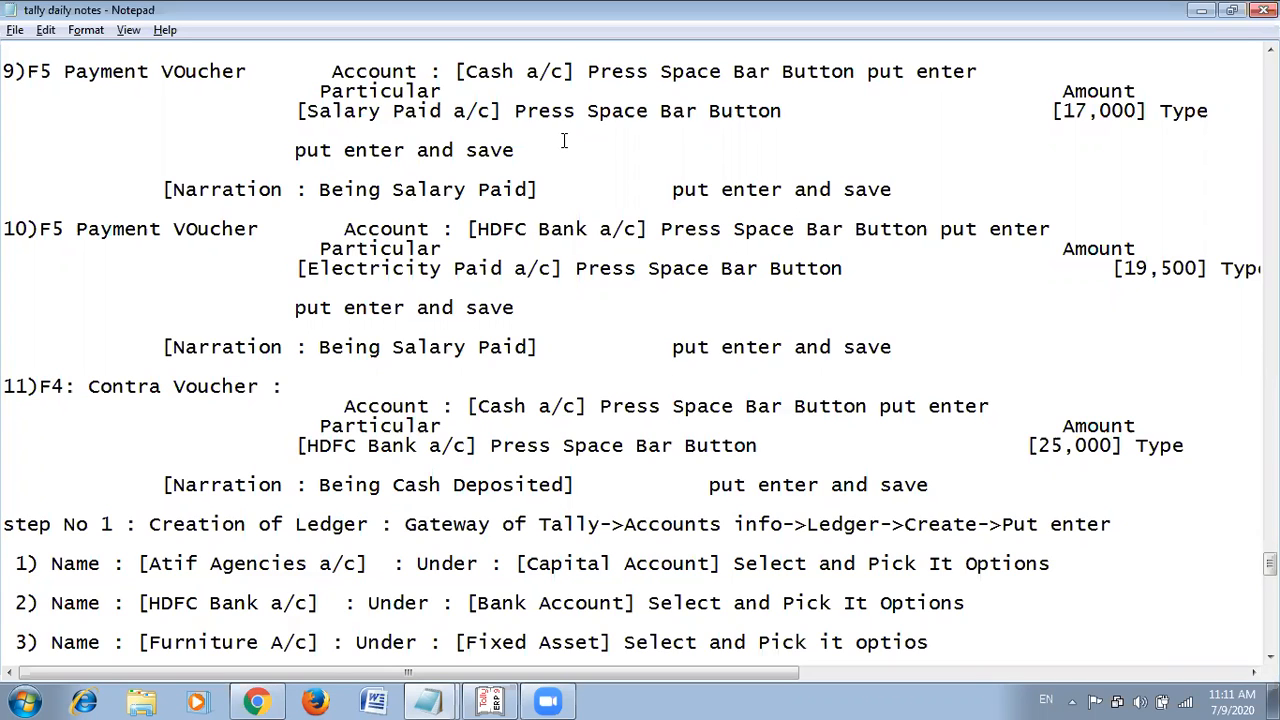
# In Tally.ERP 9, review the saved Payment voucher for the electricity bill and accept it again.
pyautogui.hotkey('alt', 'Tab')
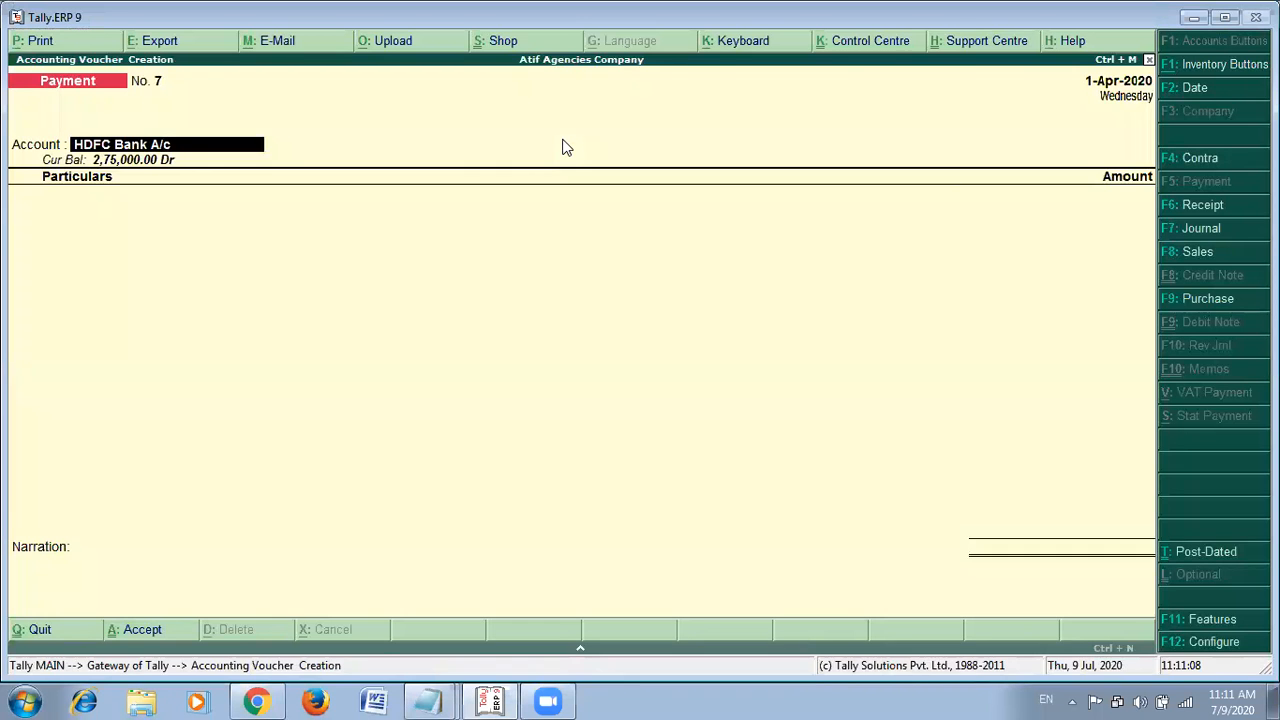
pyautogui.press('pageup')
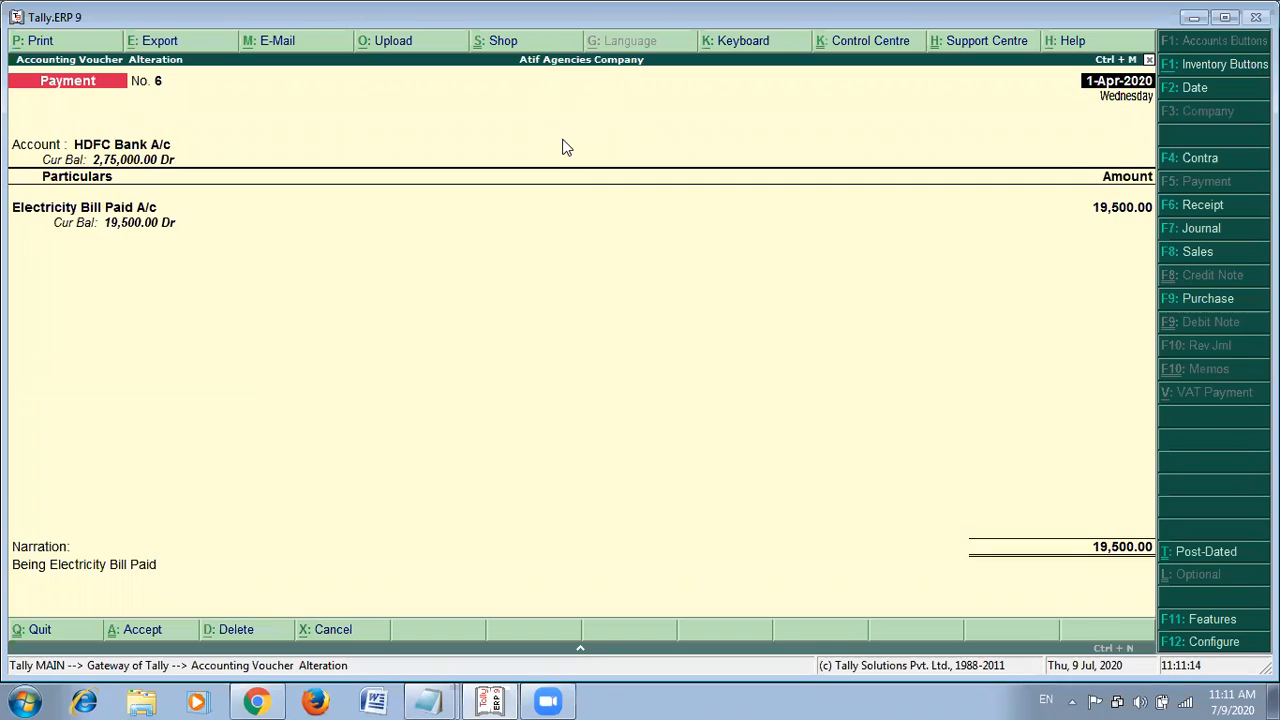
pyautogui.press('pagedown')
pyautogui.press('pageup')
pyautogui.hotkey('ctrl', 'a')
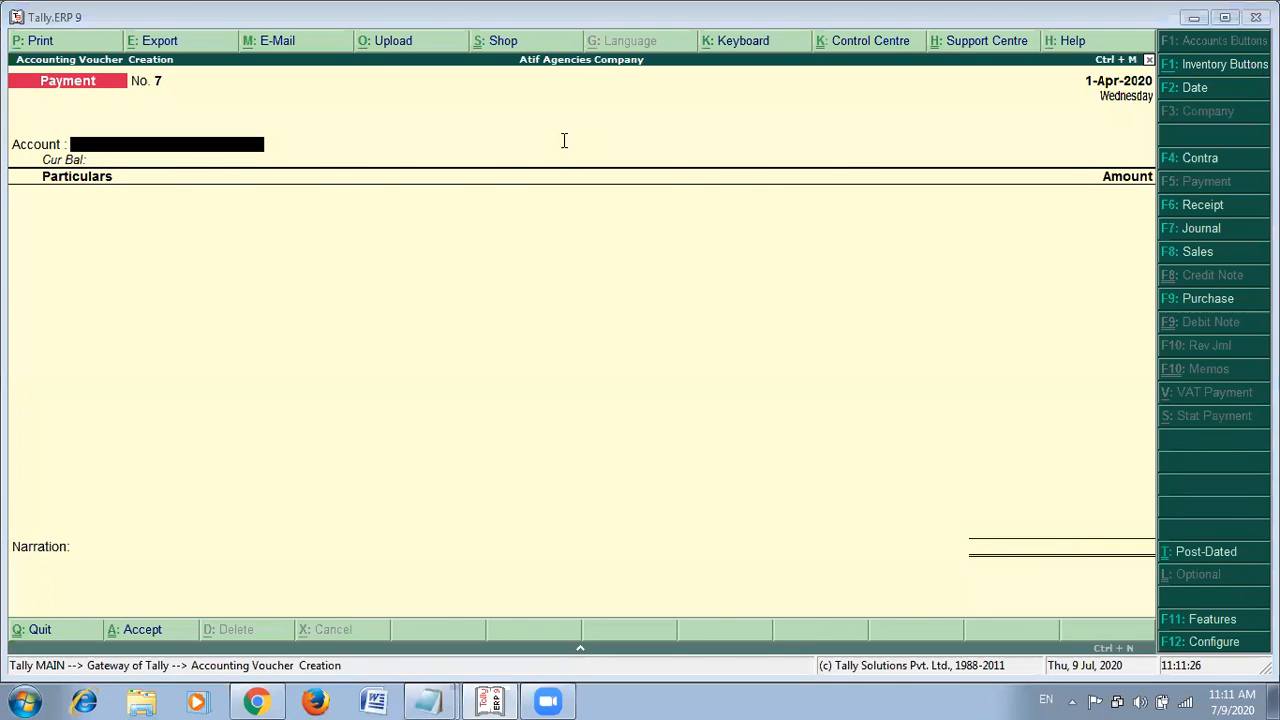
# Consult entry 11 in the tally daily notes and open a new Contra voucher in Tally.ERP 9.
pyautogui.hotkey('alt', 'Tab')
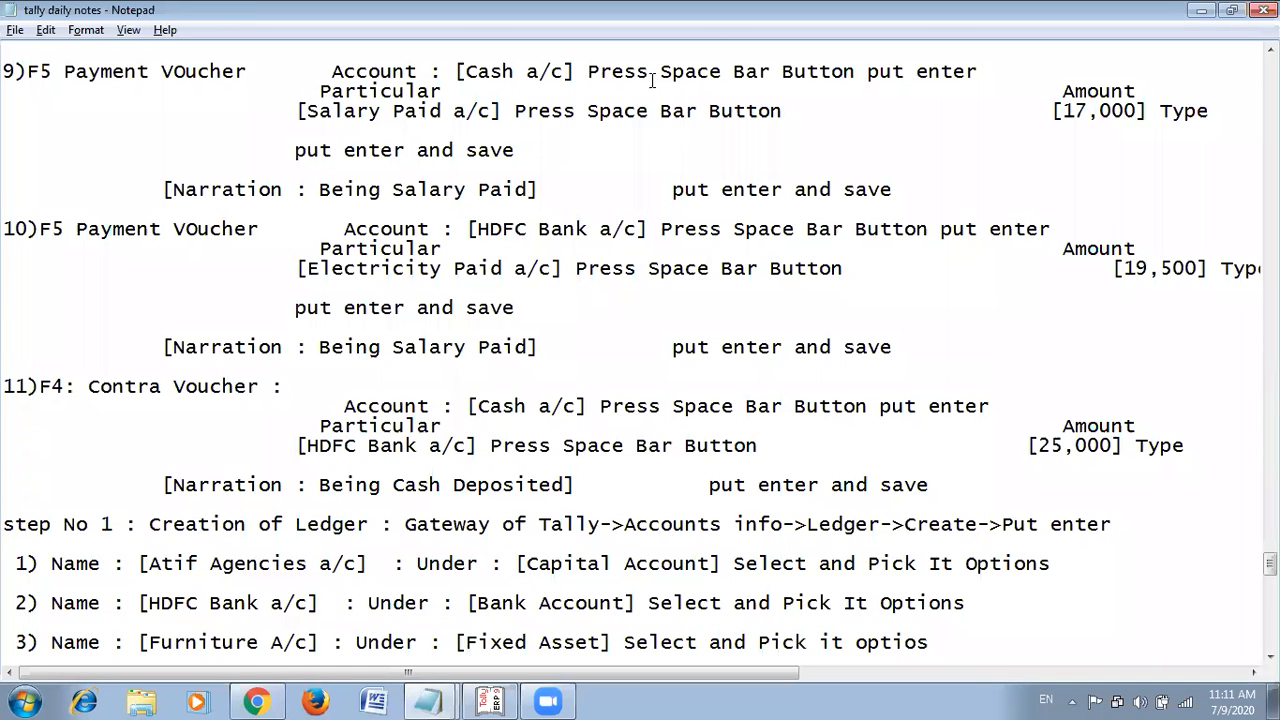
pyautogui.scroll(-1, 522, 231)
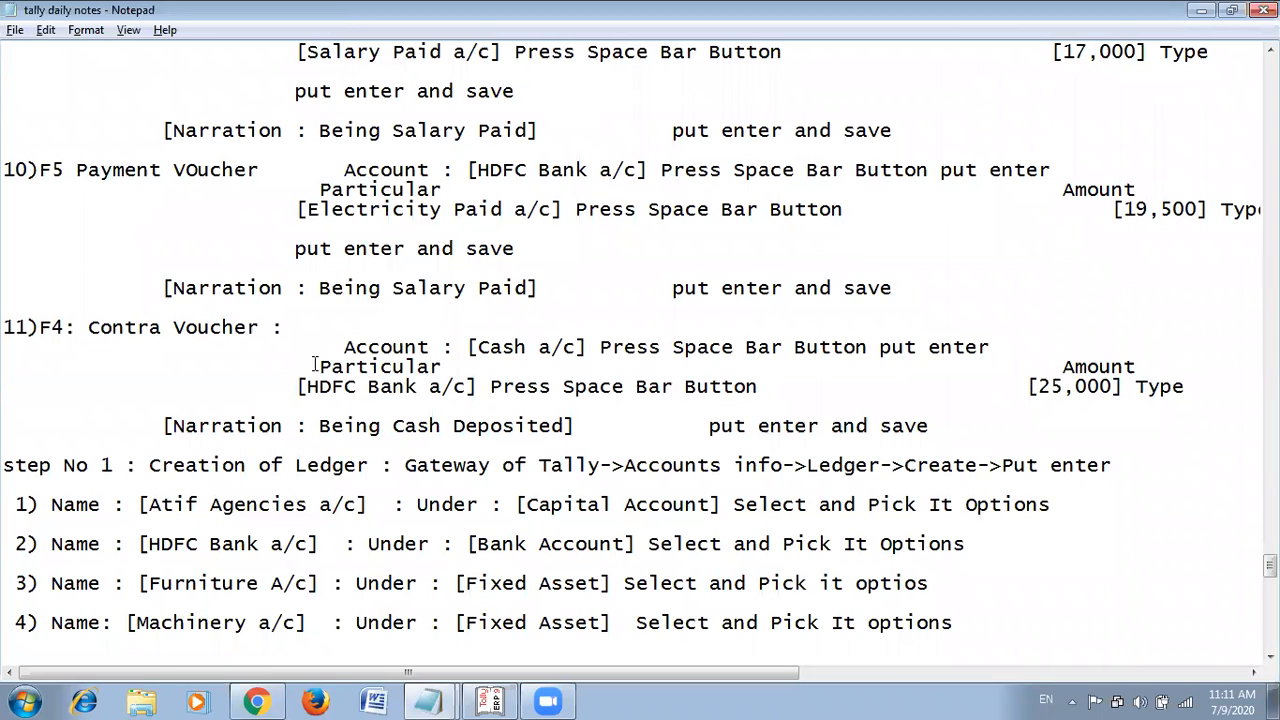
pyautogui.hotkey('alt', 'Tab')
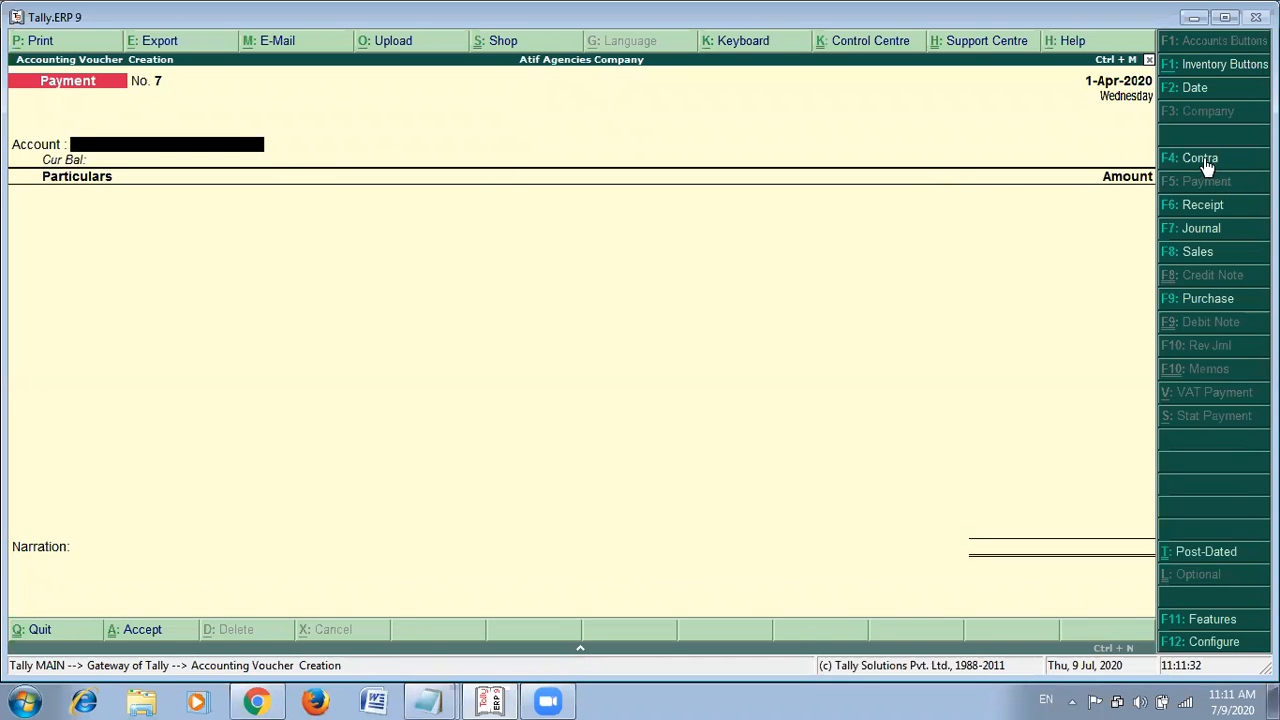
pyautogui.click(1202, 159)
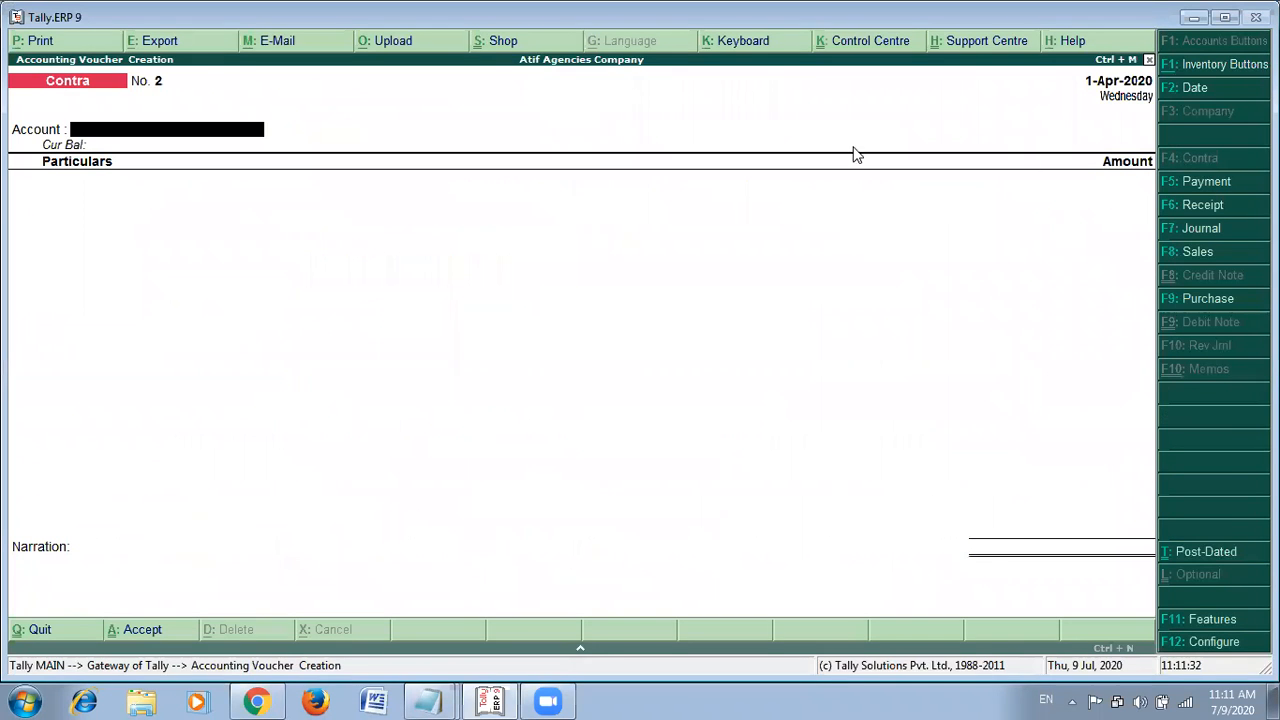
# Following entry 11 in the notes, set the Contra voucher's Account to Cash.
pyautogui.hotkey('alt', 'Tab')
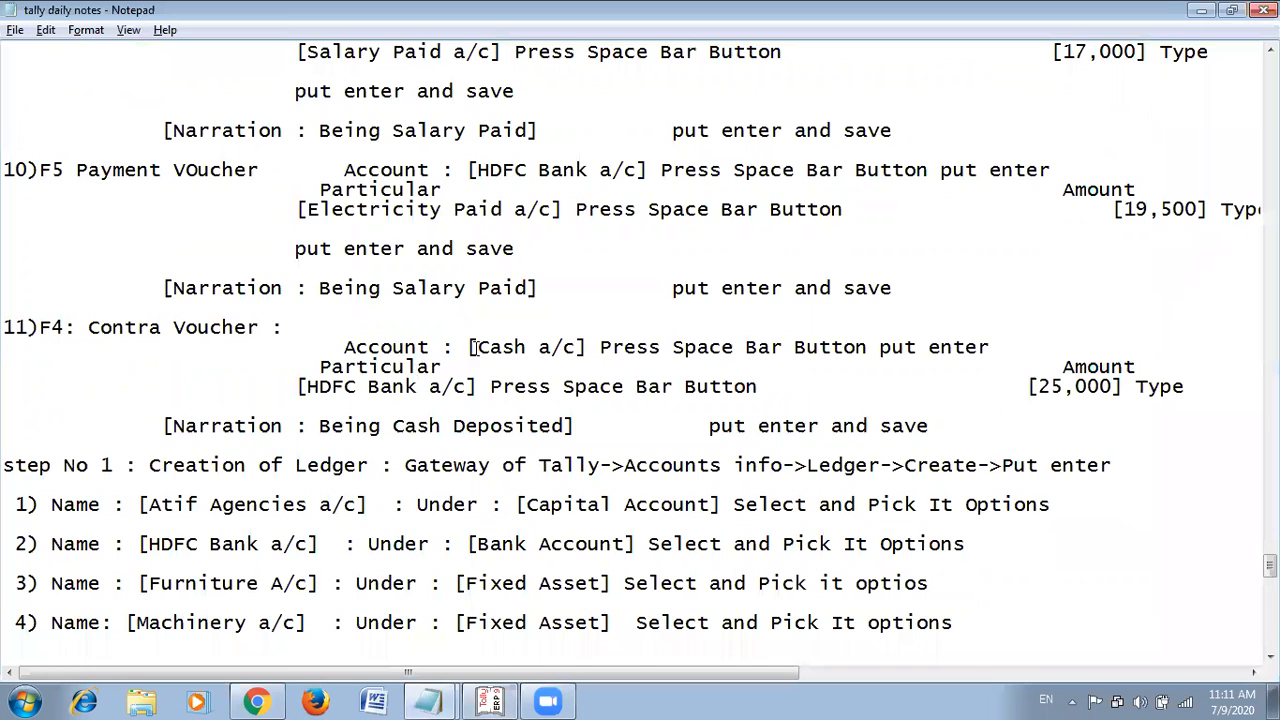
pyautogui.moveTo(477, 347); pyautogui.dragTo(555, 347)
pyautogui.hotkey('alt', 'Tab')
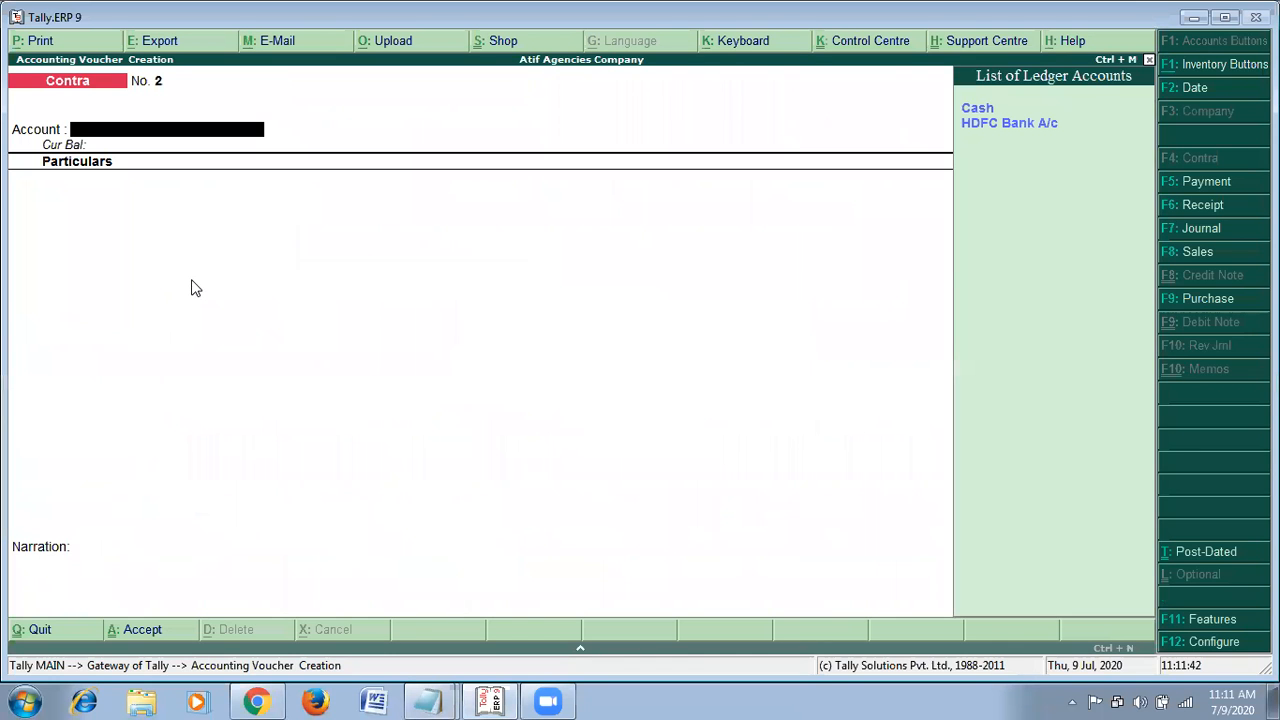
pyautogui.press('Down')
pyautogui.press('Up')
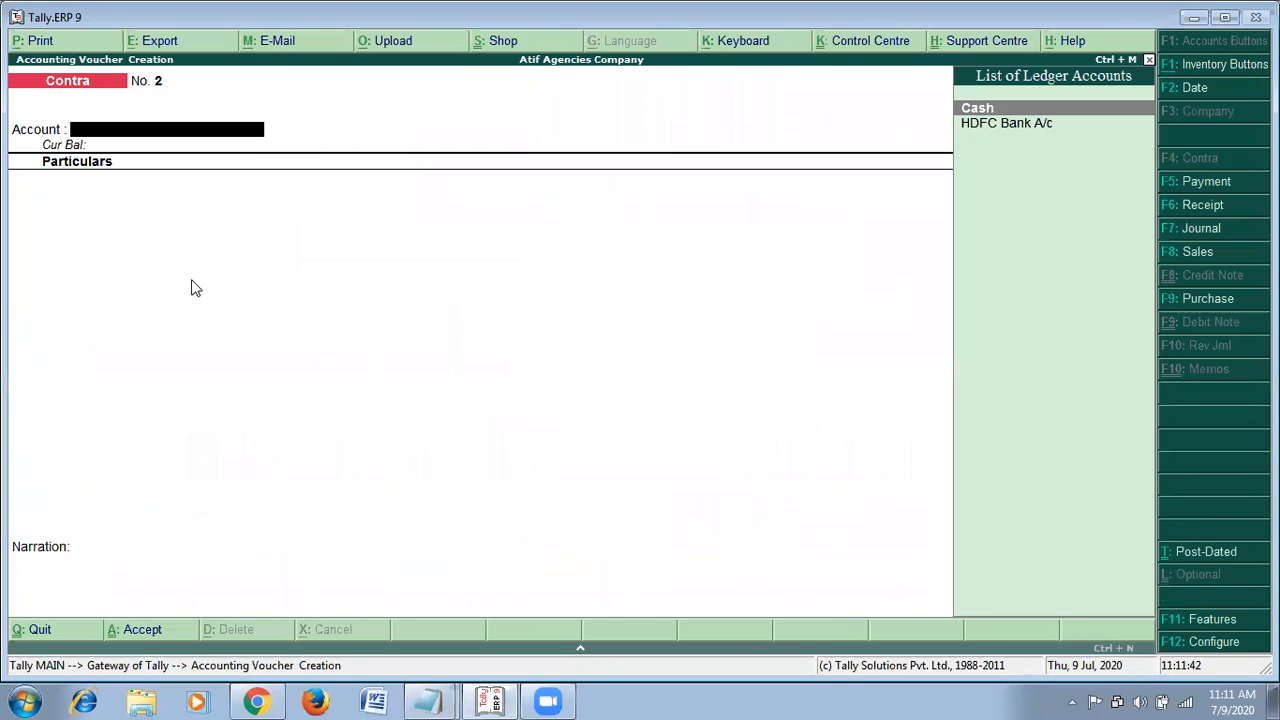
pyautogui.press('Down')
pyautogui.press('Up')
pyautogui.press('Down')
pyautogui.press('Up')
pyautogui.press('Return')
# Following entry 11 in the notes, choose HDFC Bank A/c as the Contra voucher's Particulars ledger.
pyautogui.hotkey('alt', 'Tab')
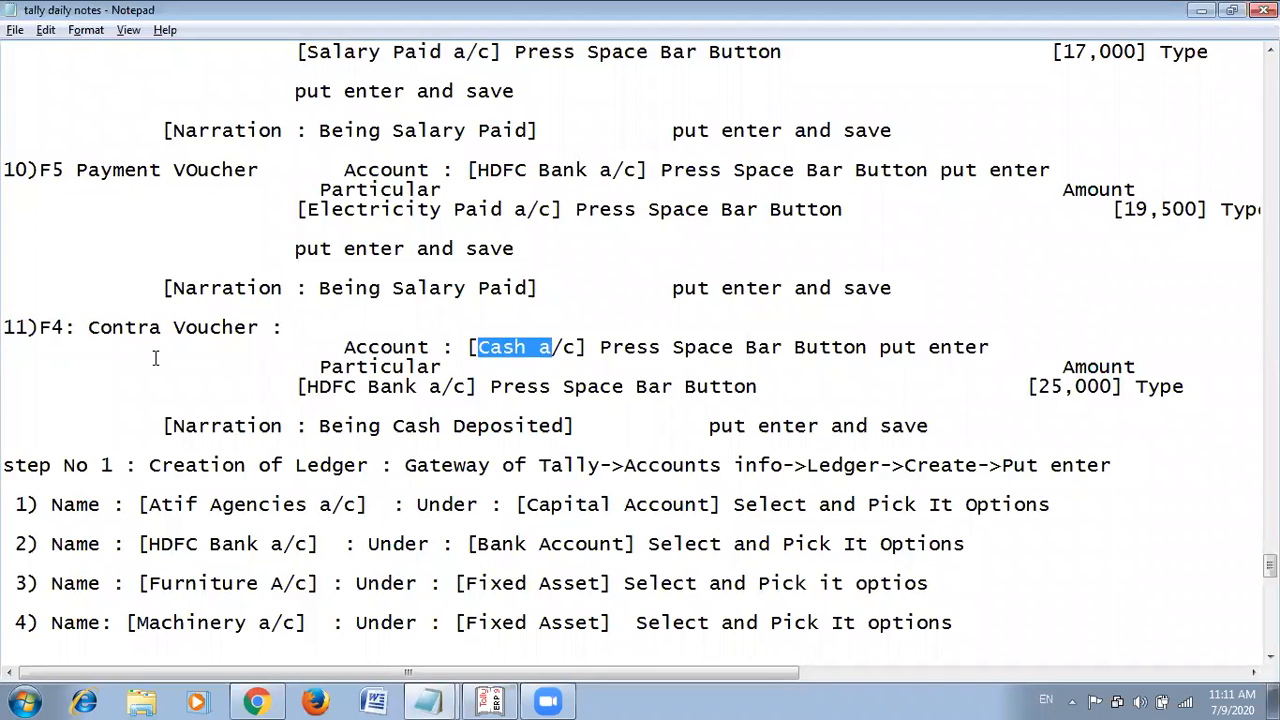
pyautogui.moveTo(432, 386); pyautogui.dragTo(304, 386)
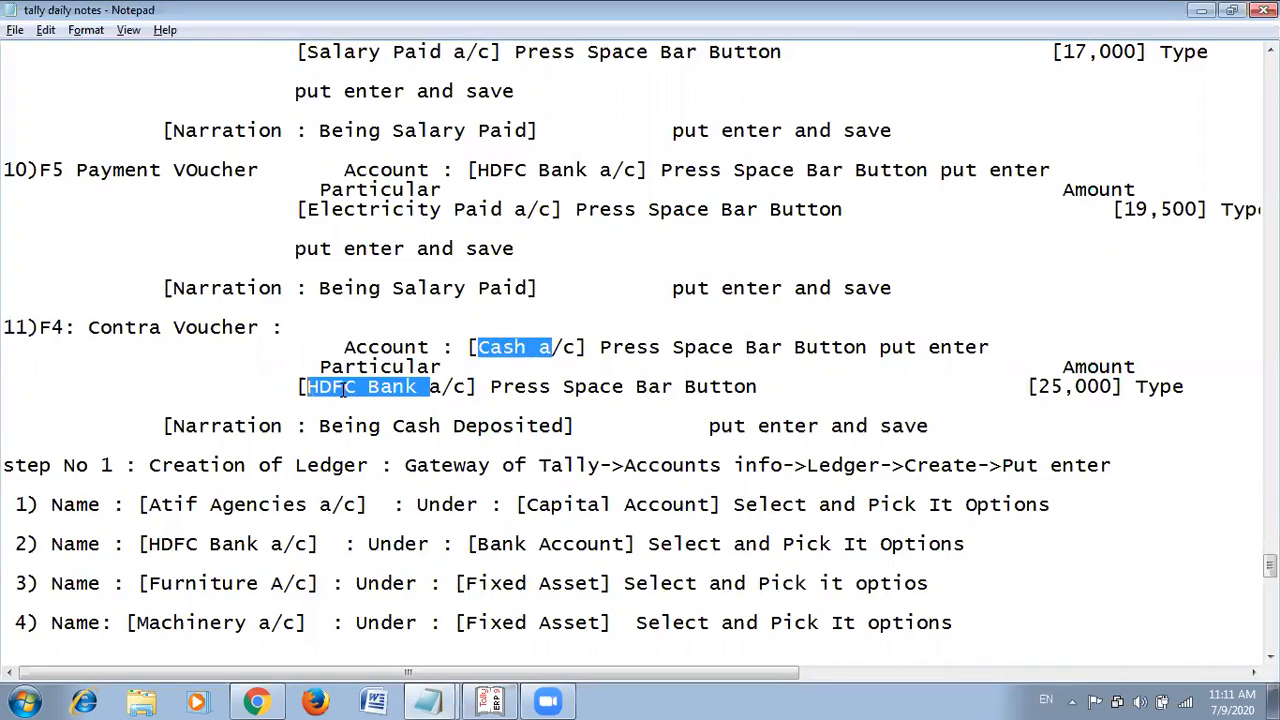
pyautogui.hotkey('alt', 'Tab')
pyautogui.press('Down')
pyautogui.press('Return')
pyautogui.hotkey('alt', 'Tab')
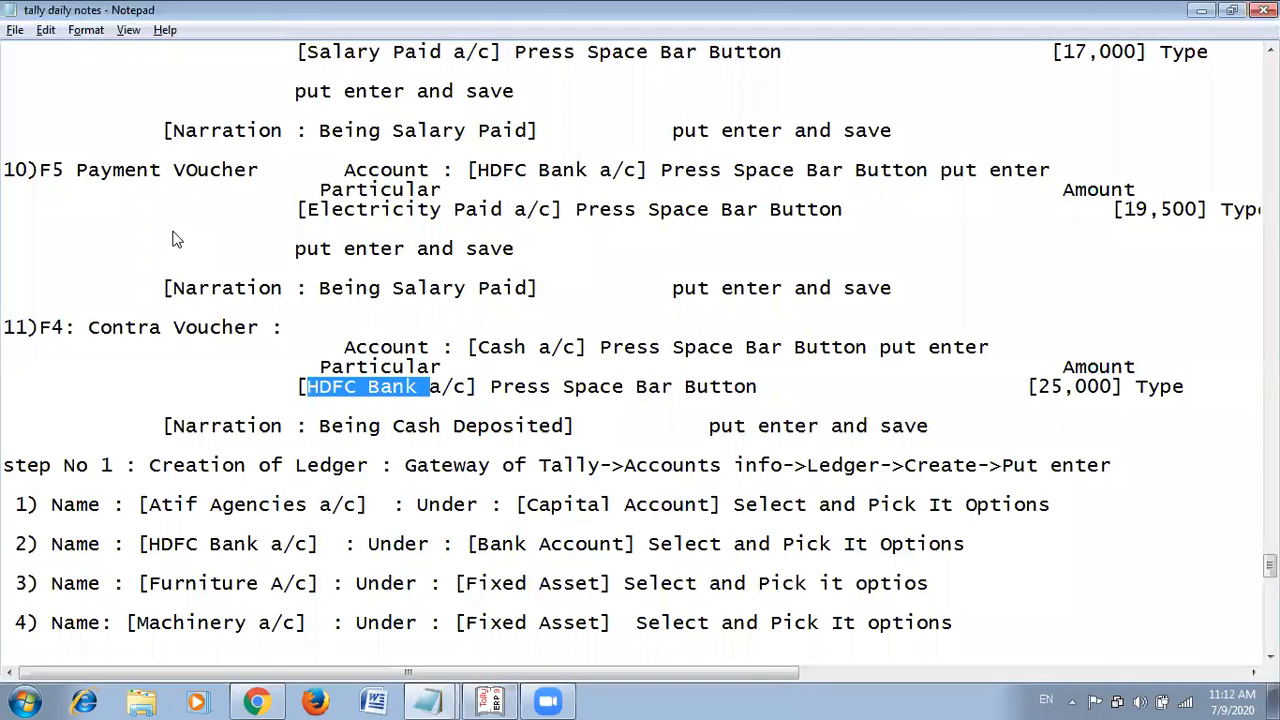
pyautogui.hotkey('alt', 'Tab')
pyautogui.hotkey('alt', 'Tab')
pyautogui.hotkey('alt', 'Tab')
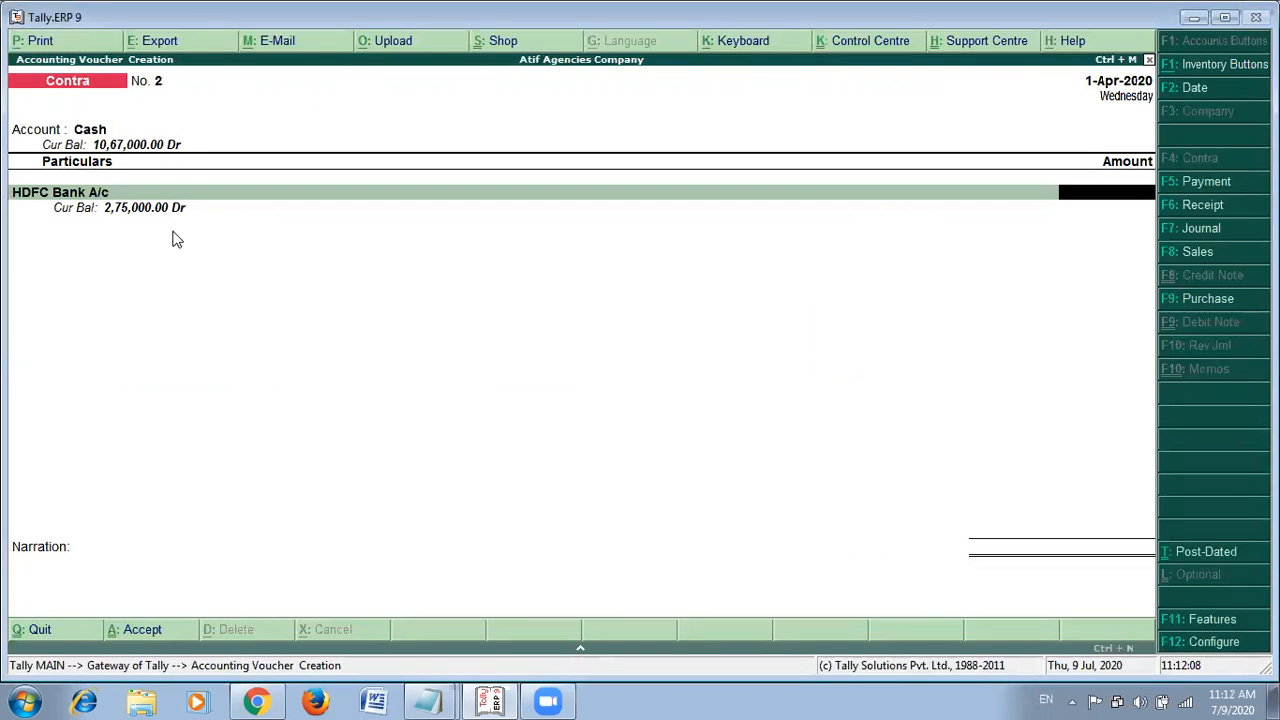
# Enter 25,000 as the HDFC Bank A/c amount, add the narration "Being Cash Withdrawn" and save the Contra voucher.
pyautogui.write('25,000')
pyautogui.press('Return')
pyautogui.press('Return')
pyautogui.press('Return')
pyautogui.press('Return')
pyautogui.press('Return')
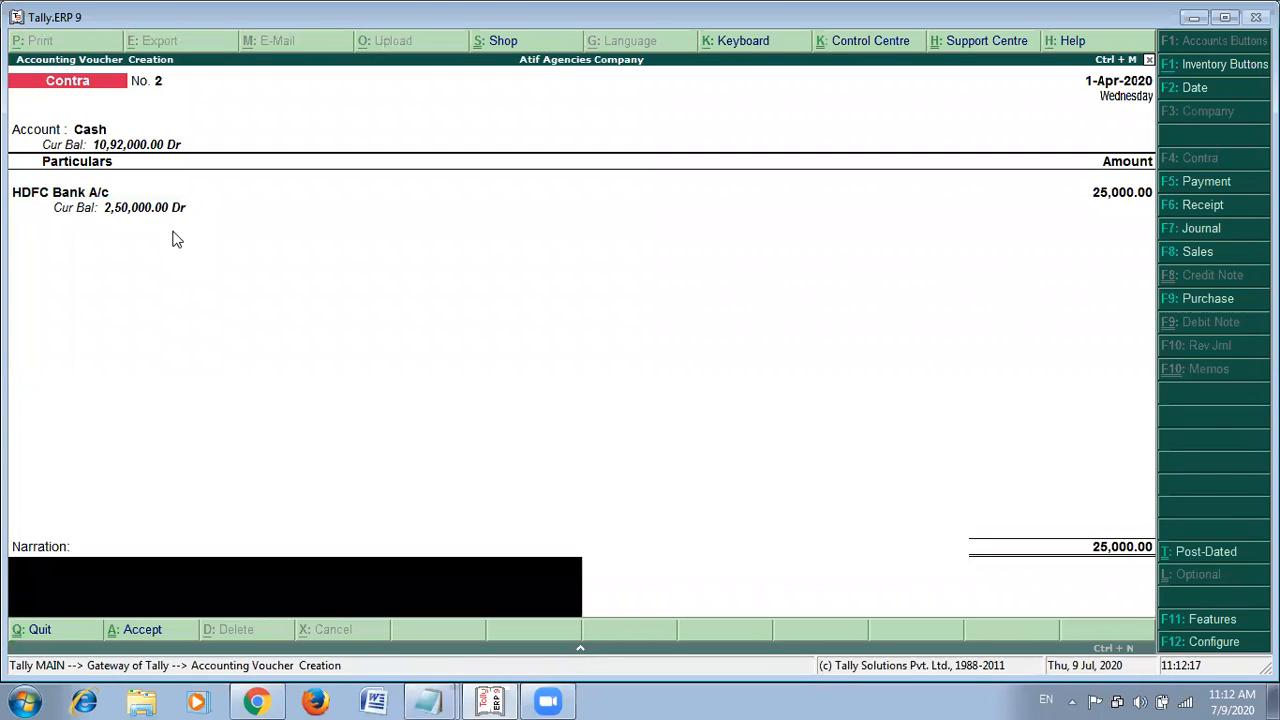
pyautogui.write('Being Cash Withdra')
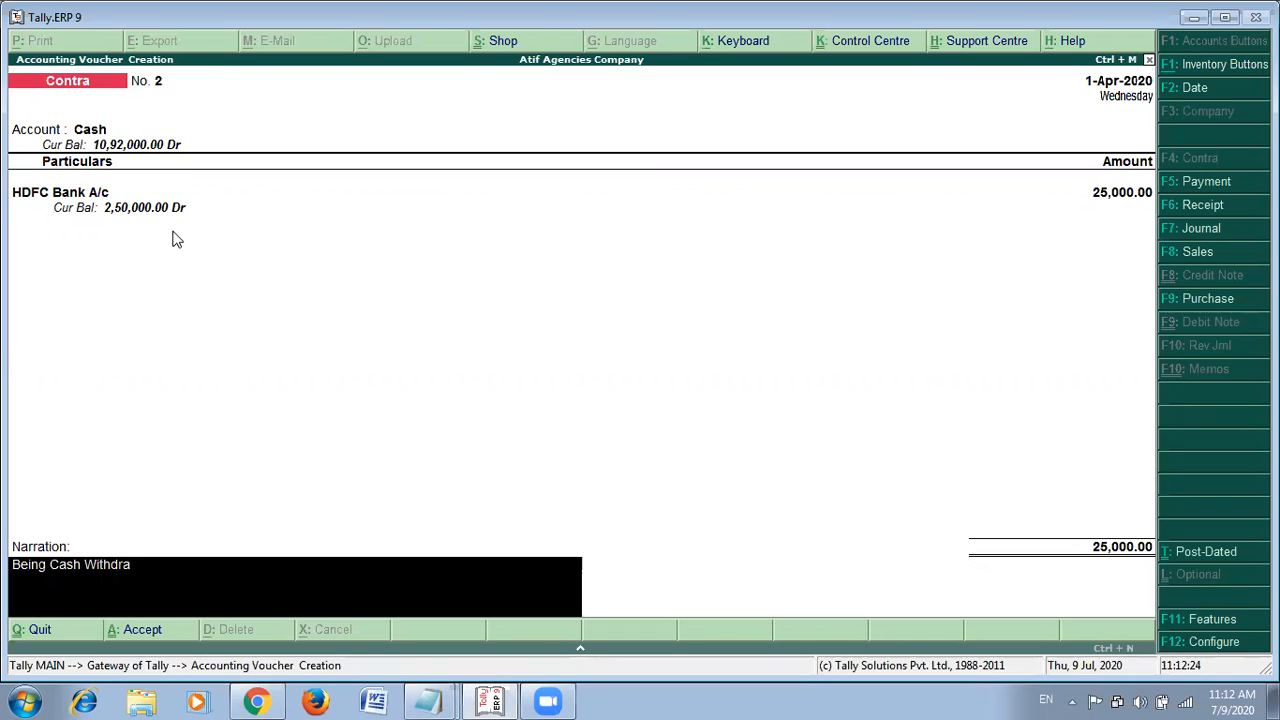
pyautogui.write('wn')
pyautogui.press('Return')
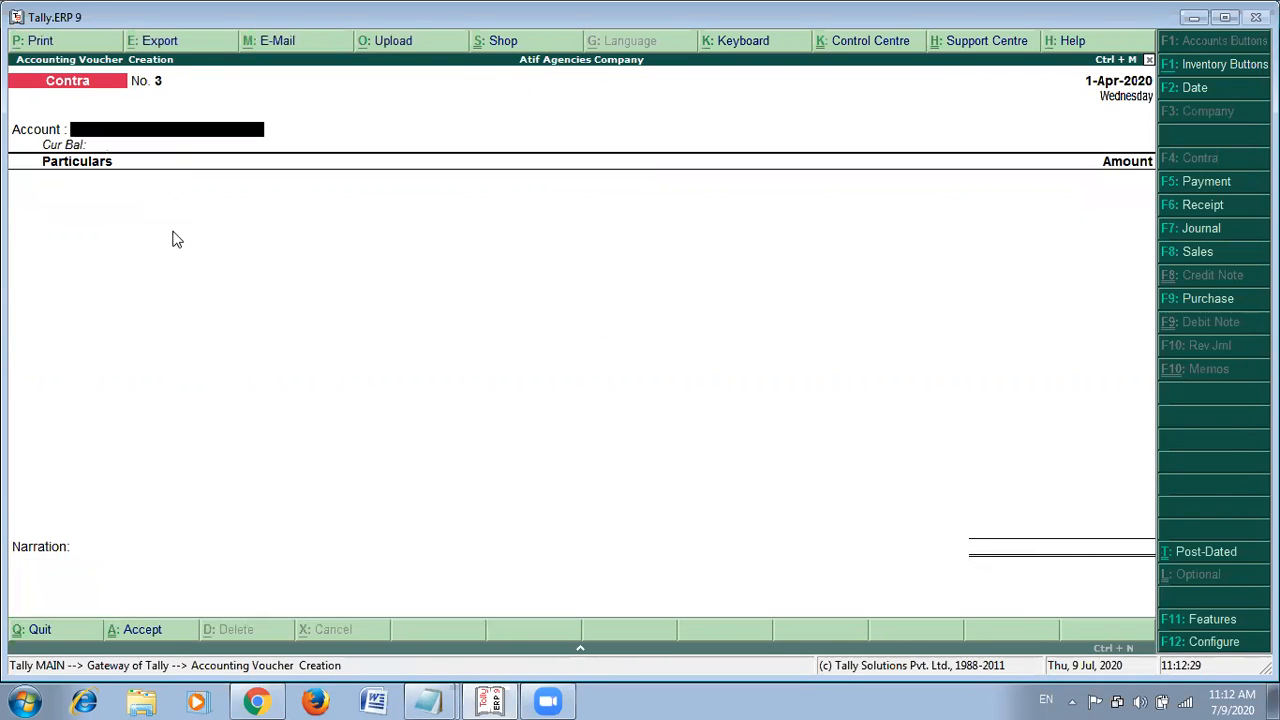
# In the tally daily notes, read on past the ledger list to Step No 3 about seeing the Day Book.
pyautogui.hotkey('alt', 'Tab')
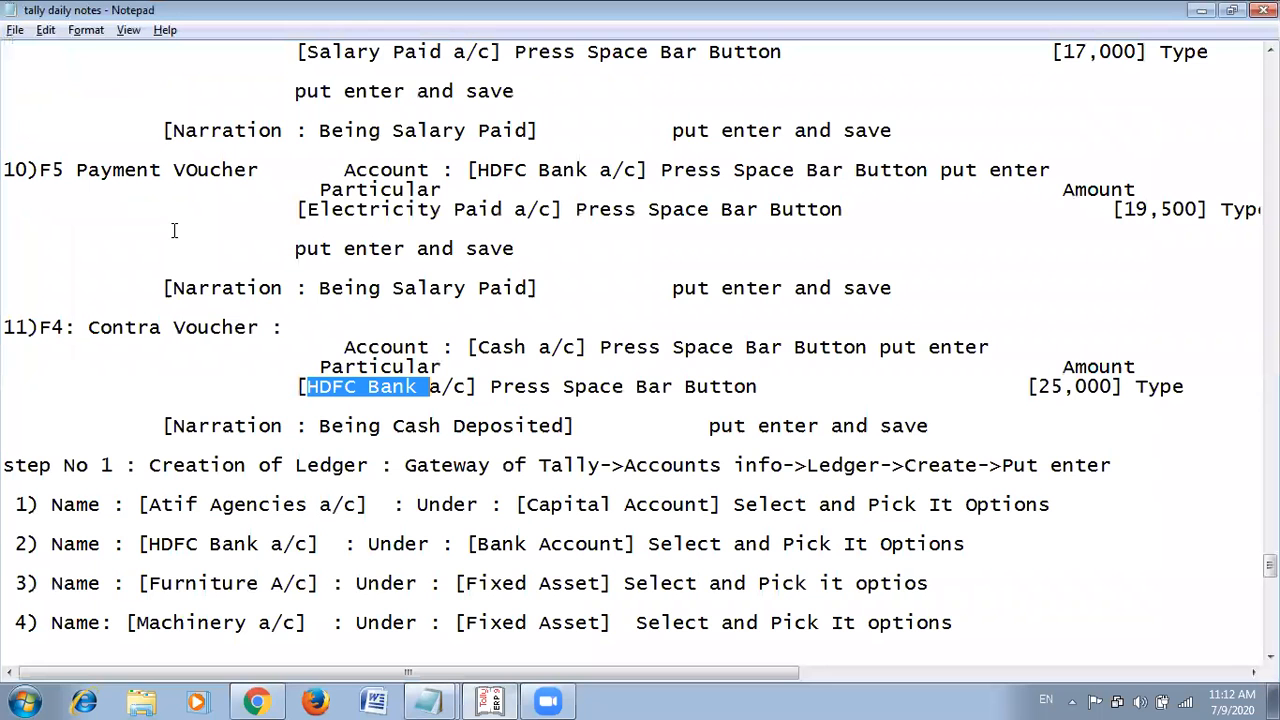
pyautogui.press('Down')
pyautogui.press('Down')
pyautogui.press('Down')
pyautogui.press('Down')
pyautogui.press('Down')
pyautogui.press('Down')
pyautogui.press('Down')
pyautogui.press('Down')
pyautogui.press('Down')
pyautogui.press('Down')
pyautogui.press('Down')
pyautogui.press('Down')
pyautogui.press('Down')
pyautogui.press('Down')
pyautogui.press('Down')
pyautogui.press('Down')
pyautogui.press('Down')
pyautogui.press('Down')
pyautogui.press('Down')
pyautogui.press('Down')
pyautogui.press('Down')
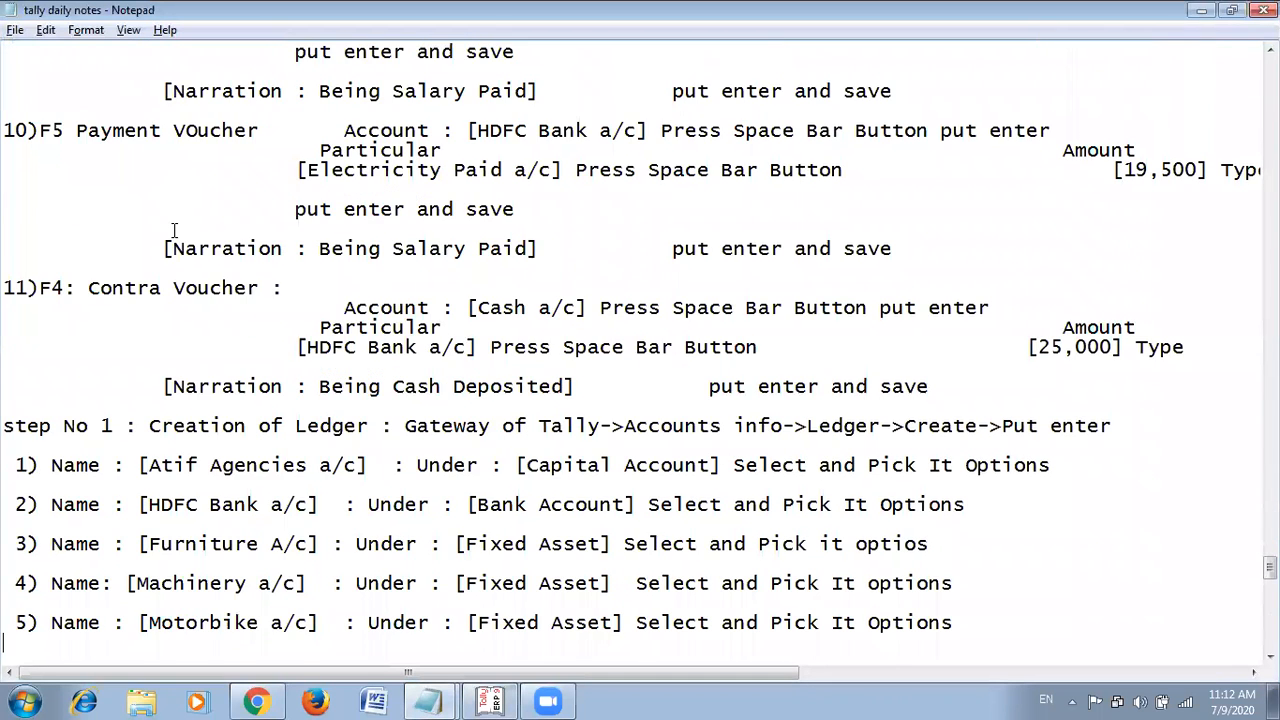
pyautogui.press('Down')
pyautogui.press('Down')
pyautogui.press('Down')
pyautogui.press('Down')
pyautogui.press('Down')
pyautogui.press('Down')
pyautogui.press('Down')
pyautogui.press('Down')
pyautogui.press('Down')
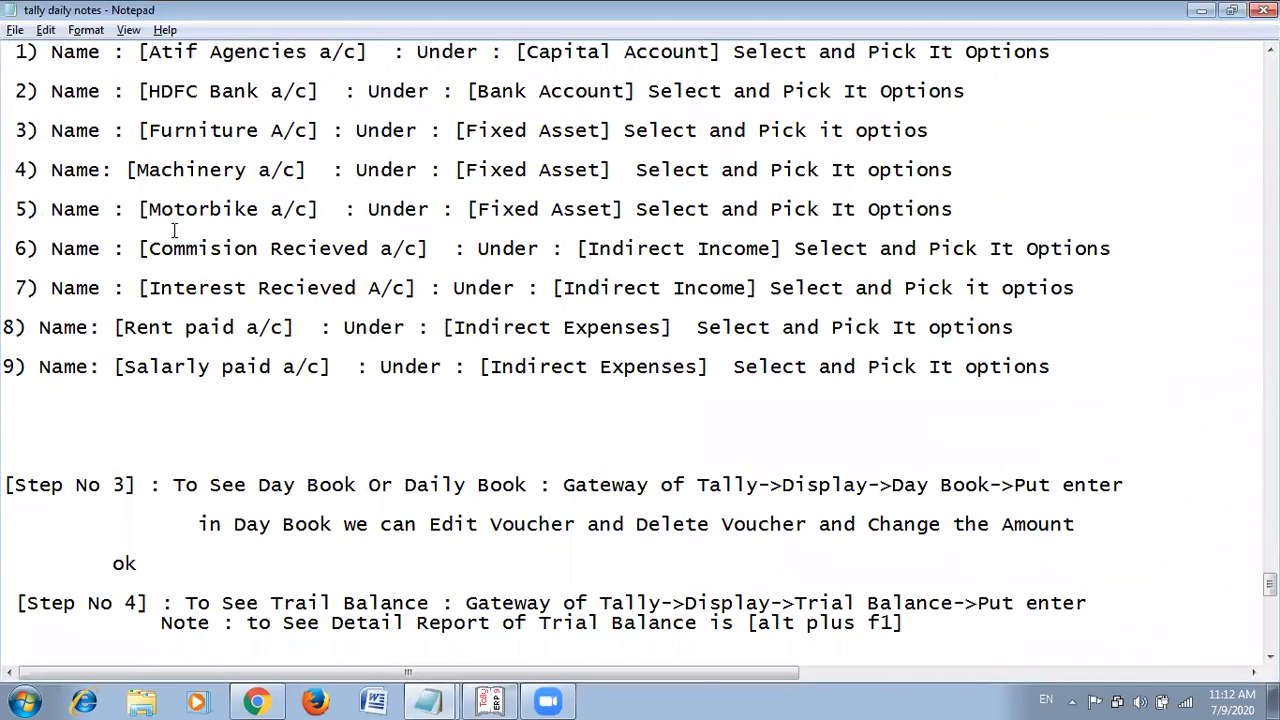
# In Tally.ERP 9, leave voucher creation and return to the Gateway of Tally.
pyautogui.hotkey('alt', 'Tab')
pyautogui.press('Escape')
pyautogui.press('Return')
pyautogui.hotkey('alt', 'Tab')
pyautogui.hotkey('alt', 'Tab')
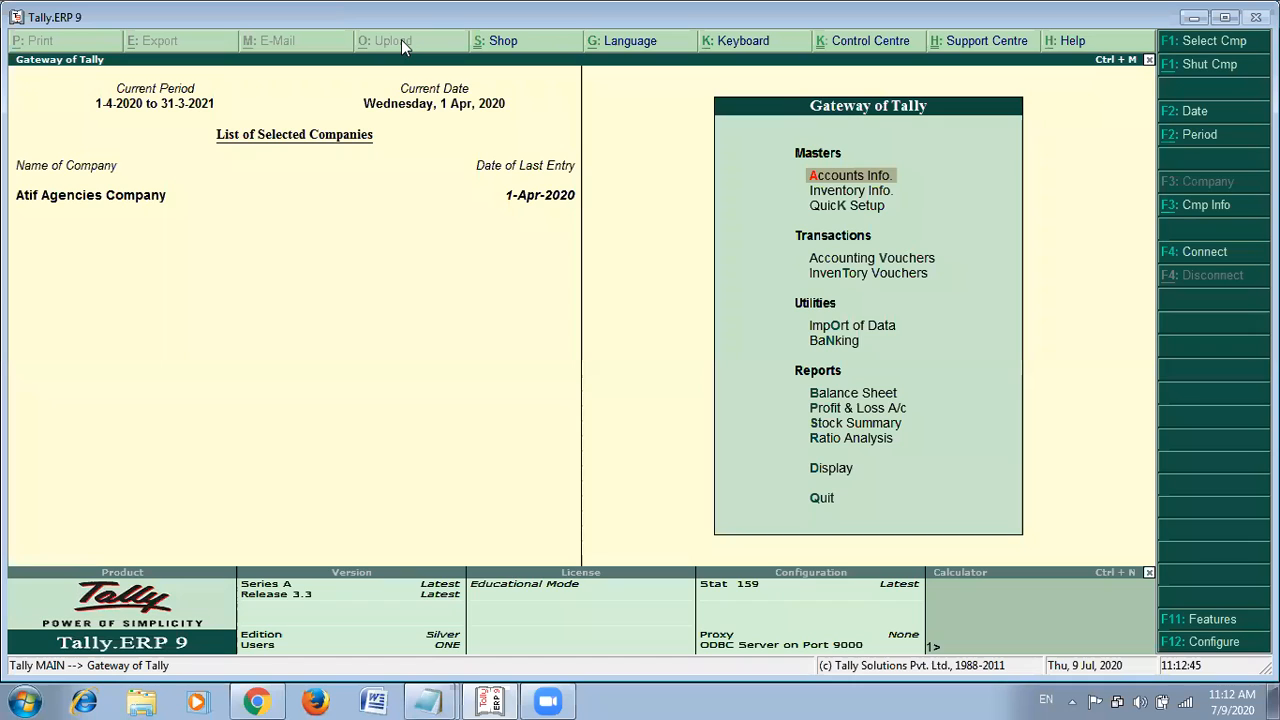
# Open the company's Day Book from Display in the Gateway of Tally, following Step No 3 in the notes.
pyautogui.press('Down')
pyautogui.press('Up')
pyautogui.press('Down')
pyautogui.press('Down')
pyautogui.press('Down')
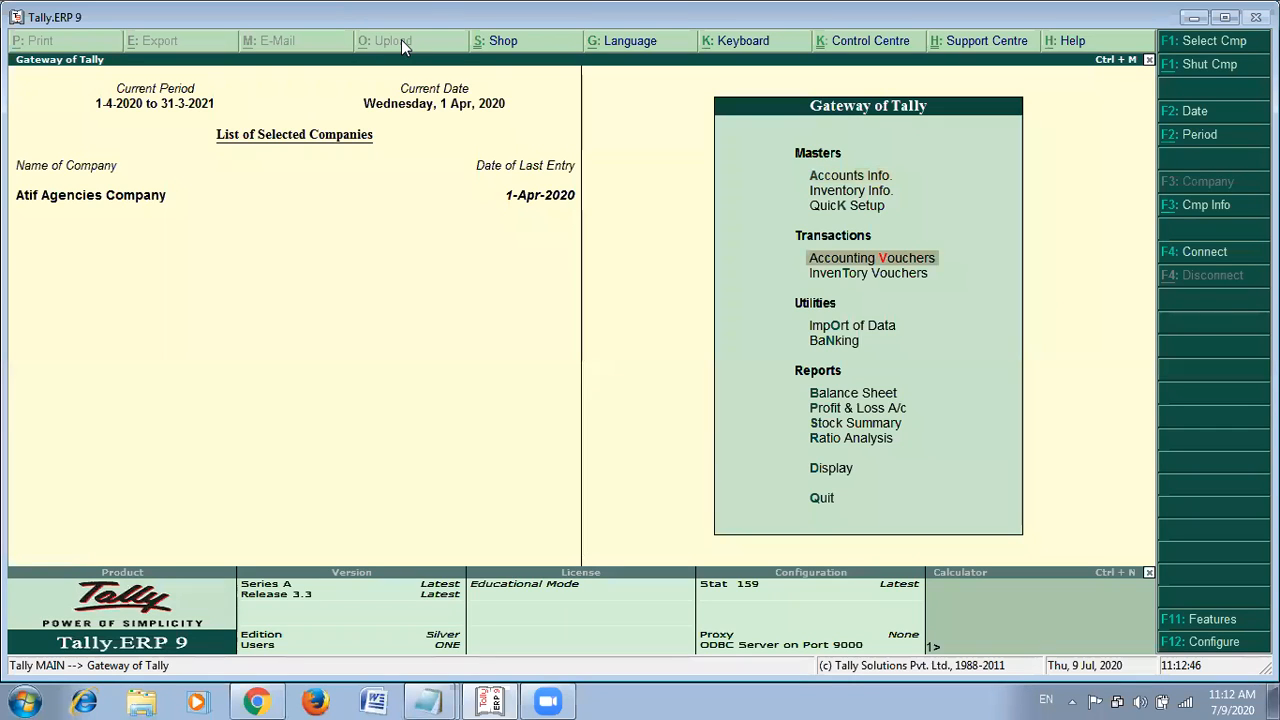
pyautogui.press('Down')
pyautogui.press('Down')
pyautogui.press('Down')
pyautogui.press('Down')
pyautogui.press('Down')
pyautogui.press('Down')
pyautogui.press('Down')
pyautogui.press('Down')
pyautogui.press('Down')
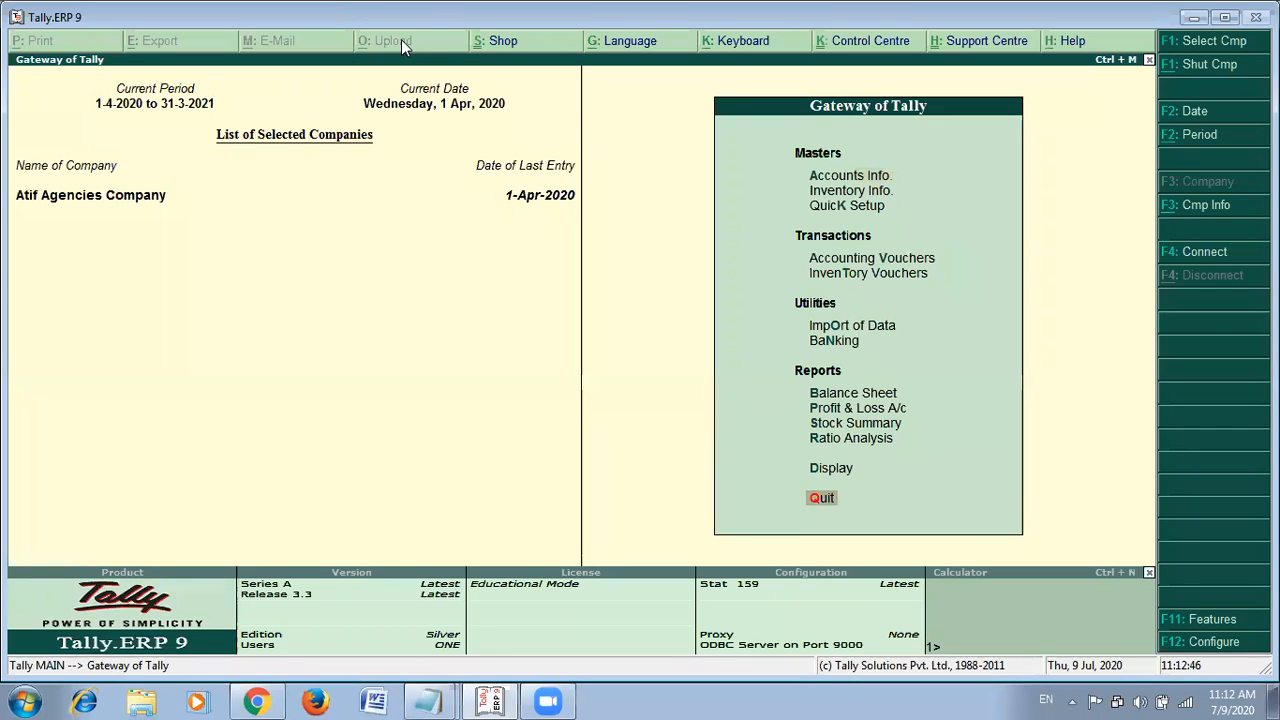
pyautogui.press('Up')
pyautogui.hotkey('alt', 'Tab')
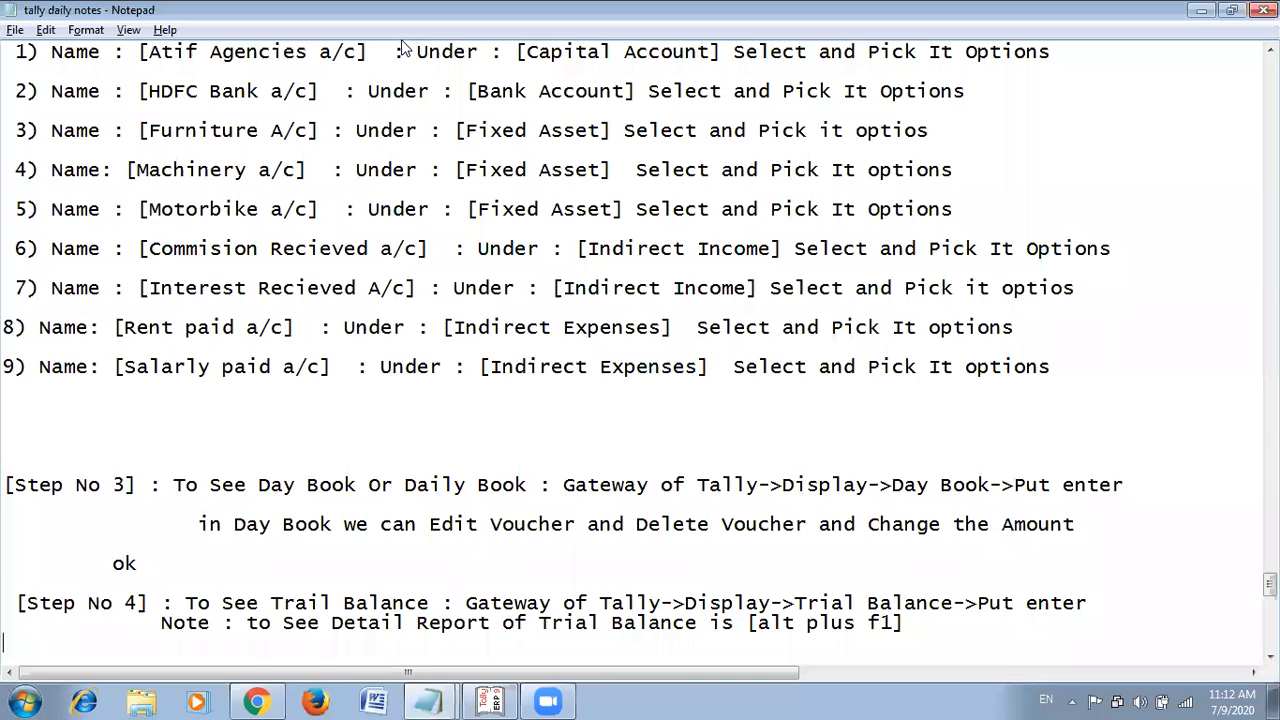
pyautogui.hotkey('alt', 'Tab')
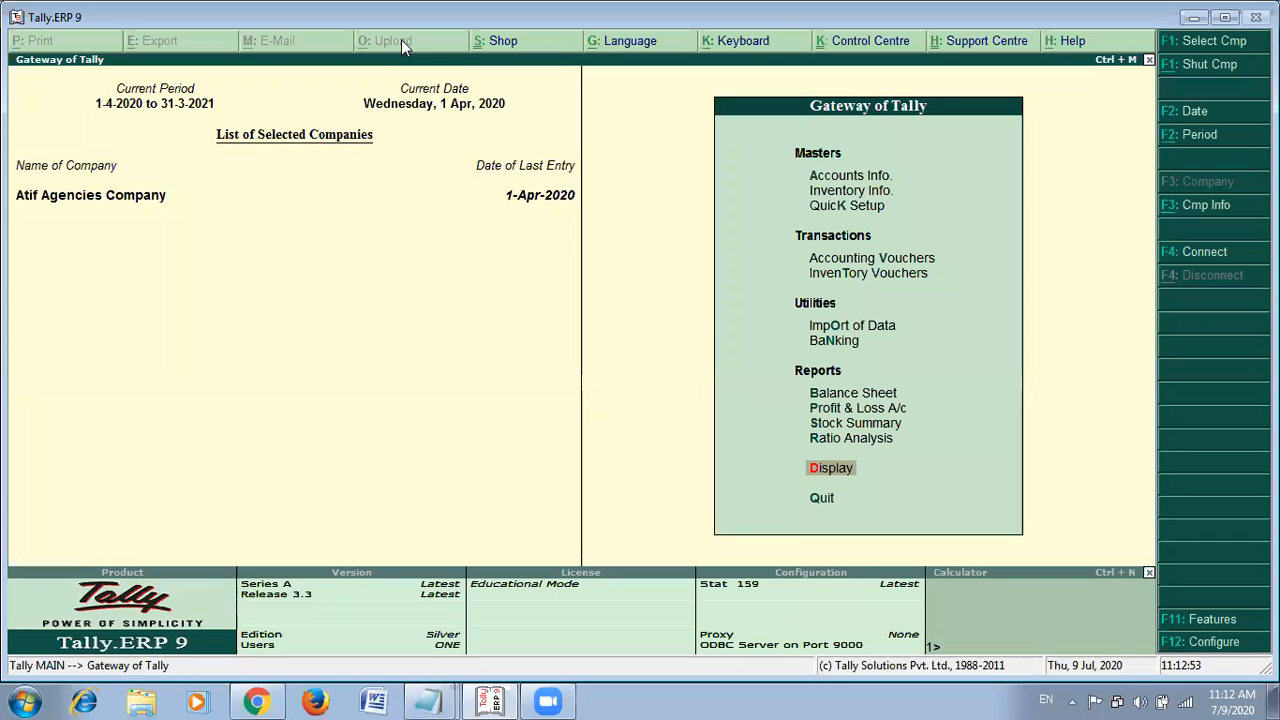
pyautogui.click(815, 466)
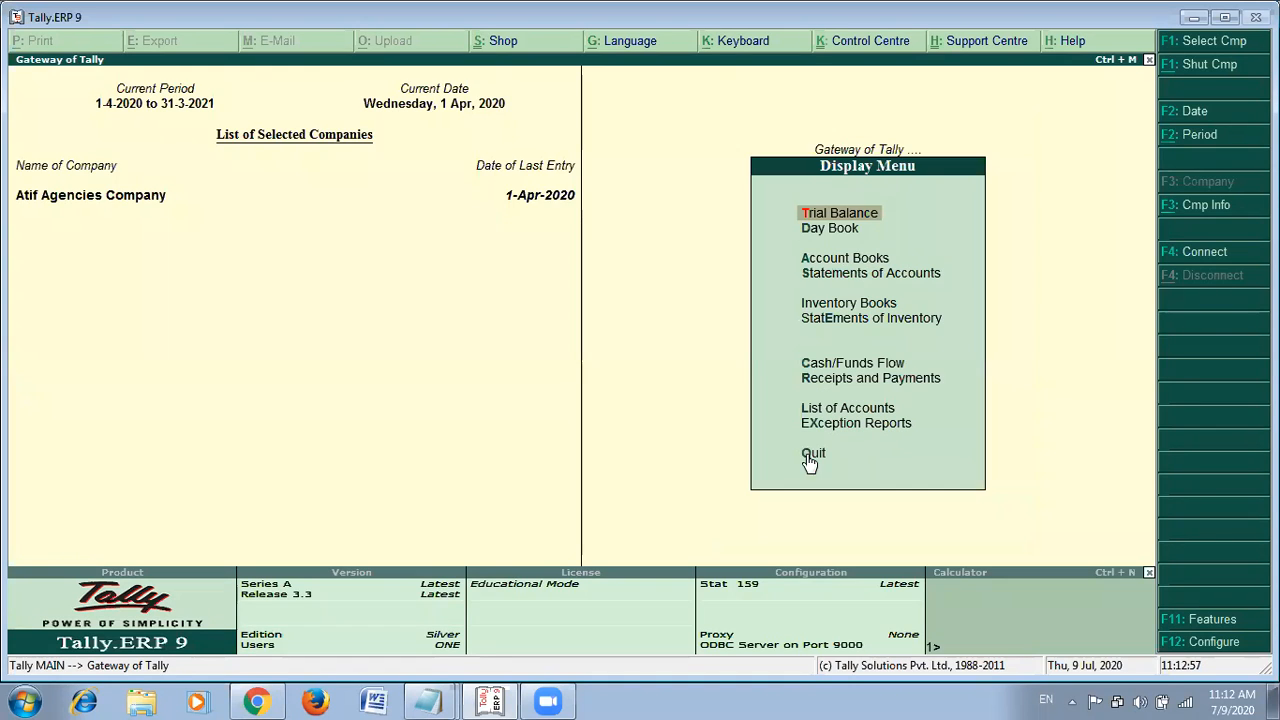
pyautogui.click(829, 232)
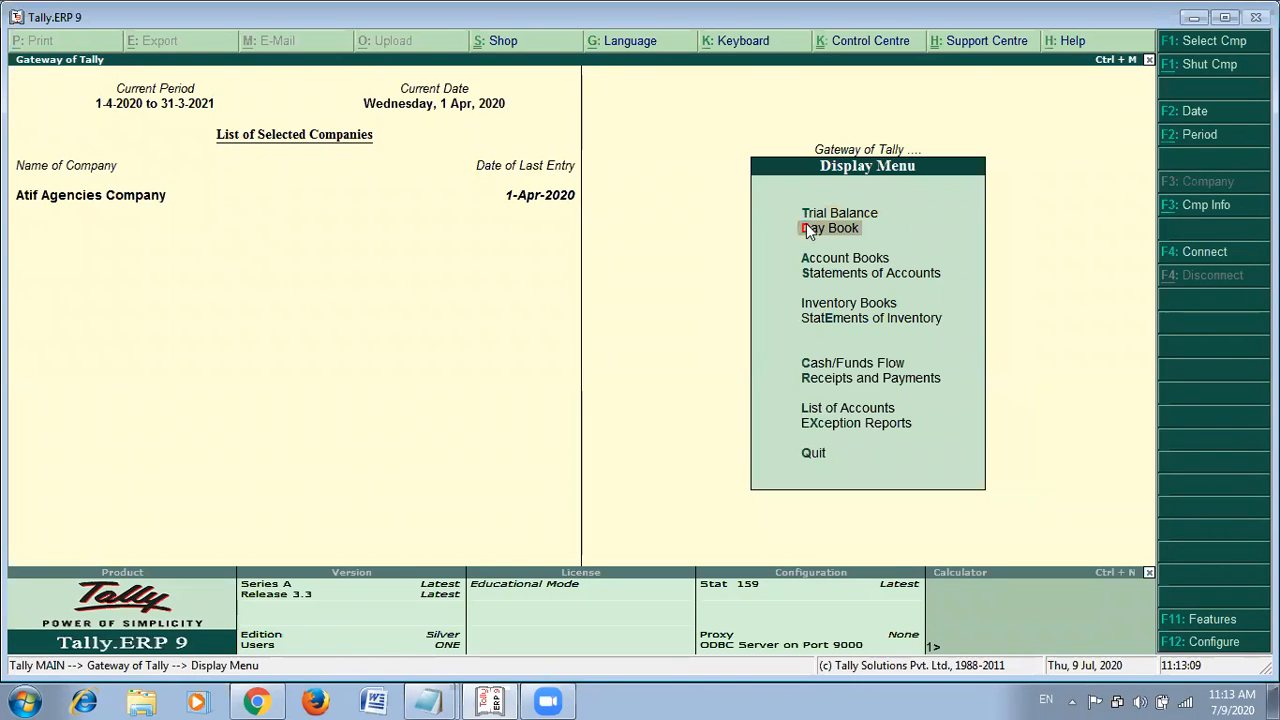
pyautogui.click(808, 229)
# In the tally daily notes, add the voucher label "[F6)" after entry 1, the business start, in New Problem 3.
pyautogui.hotkey('alt', 'Tab')
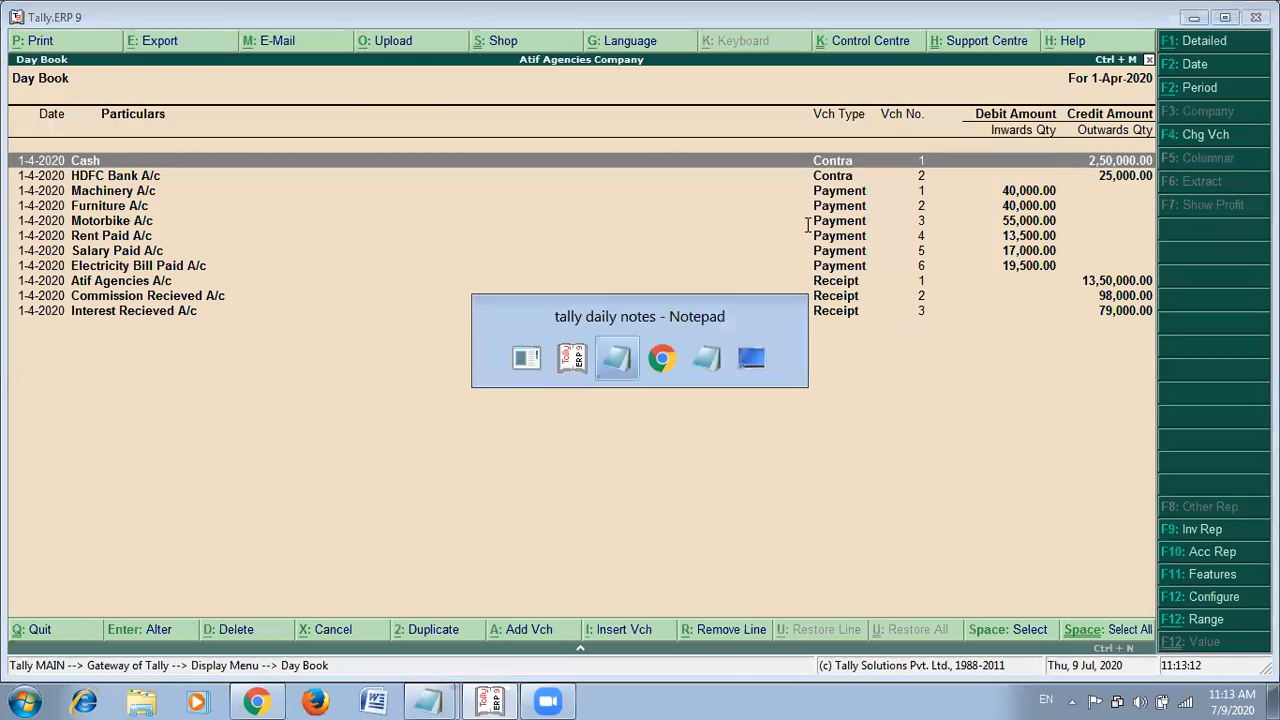
pyautogui.hotkey('alt', 'Tab')
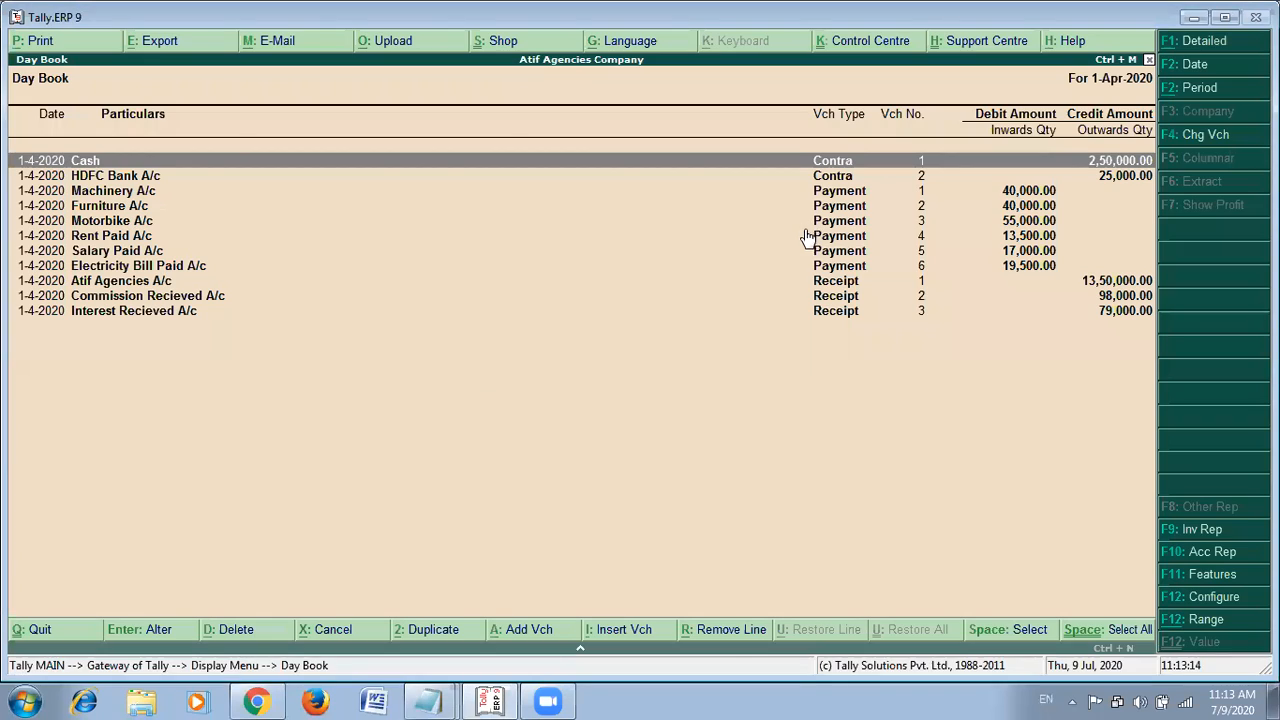
pyautogui.hotkey('alt', 'Tab')
pyautogui.scroll(5, 327, 355)
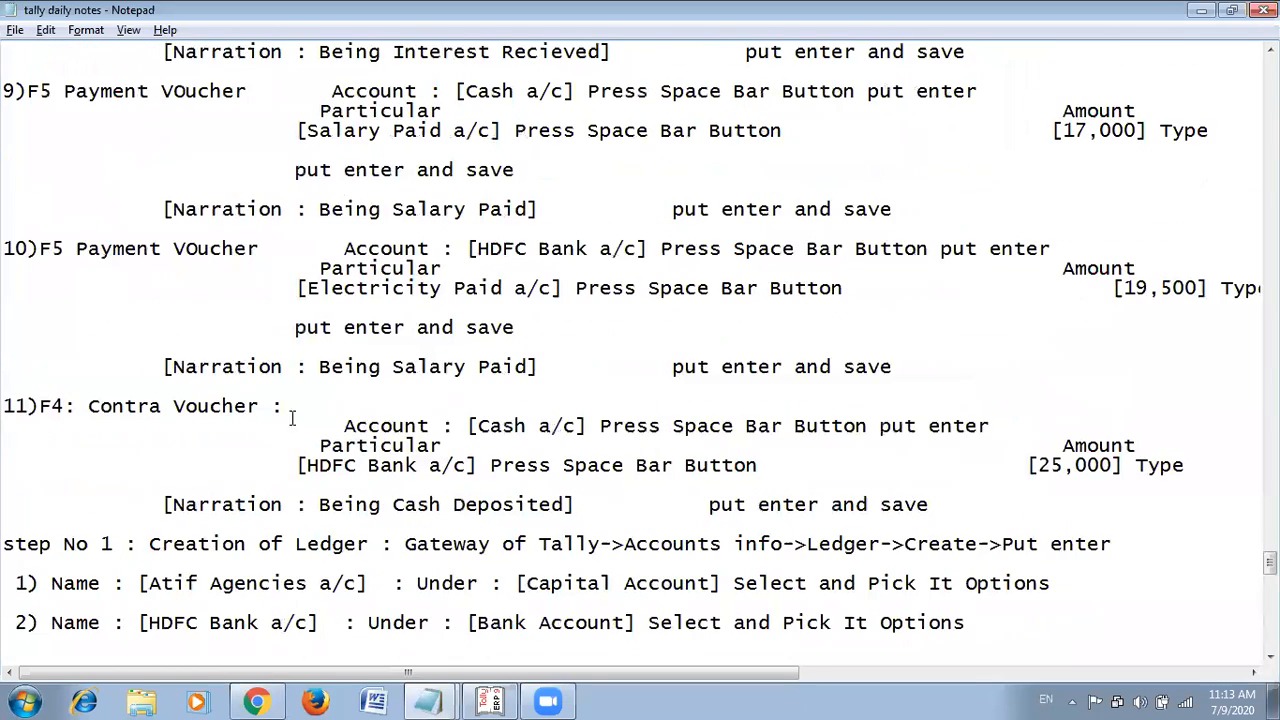
pyautogui.scroll(3, 330, 430)
pyautogui.scroll(15, 333, 362)
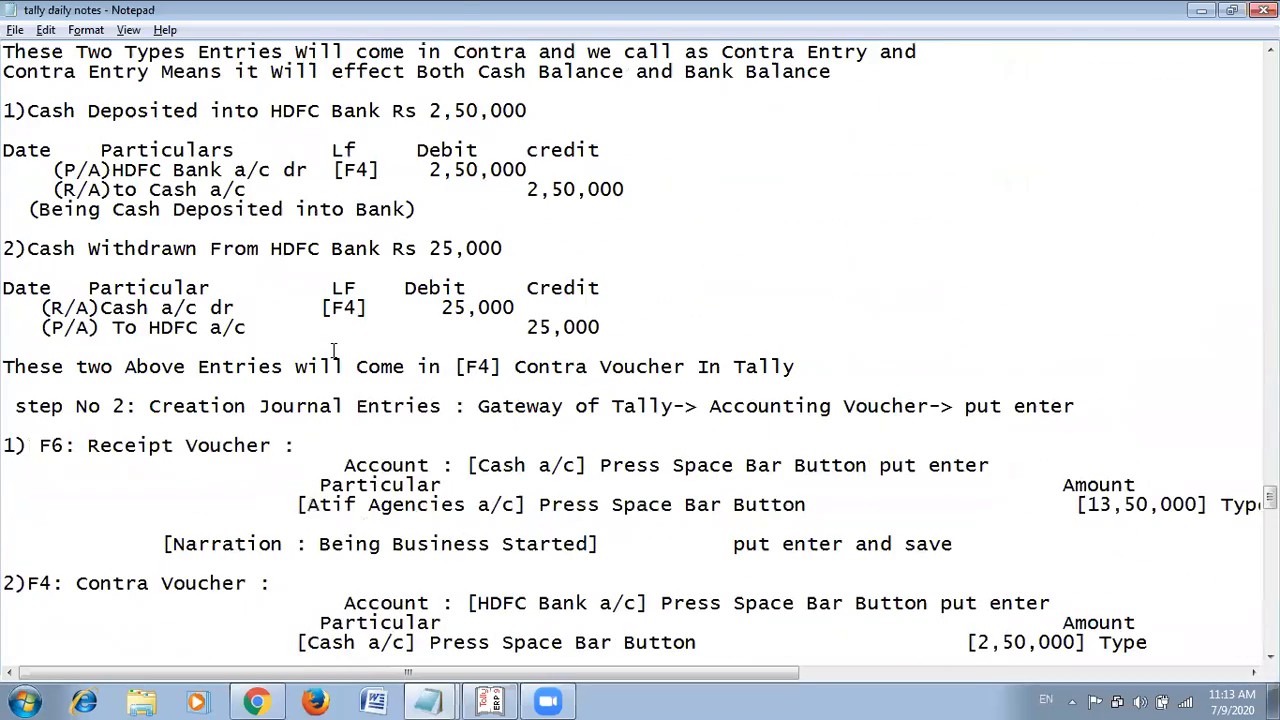
pyautogui.scroll(5, 136, 289)
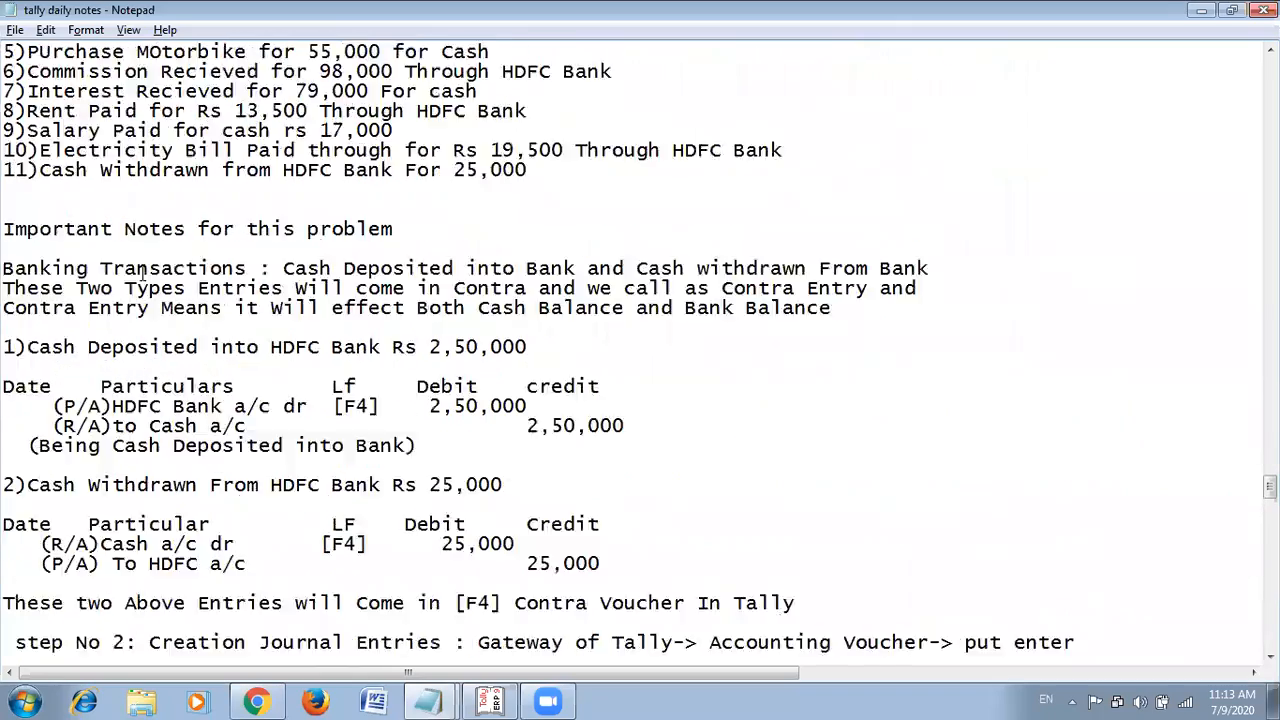
pyautogui.scroll(2, 107, 86)
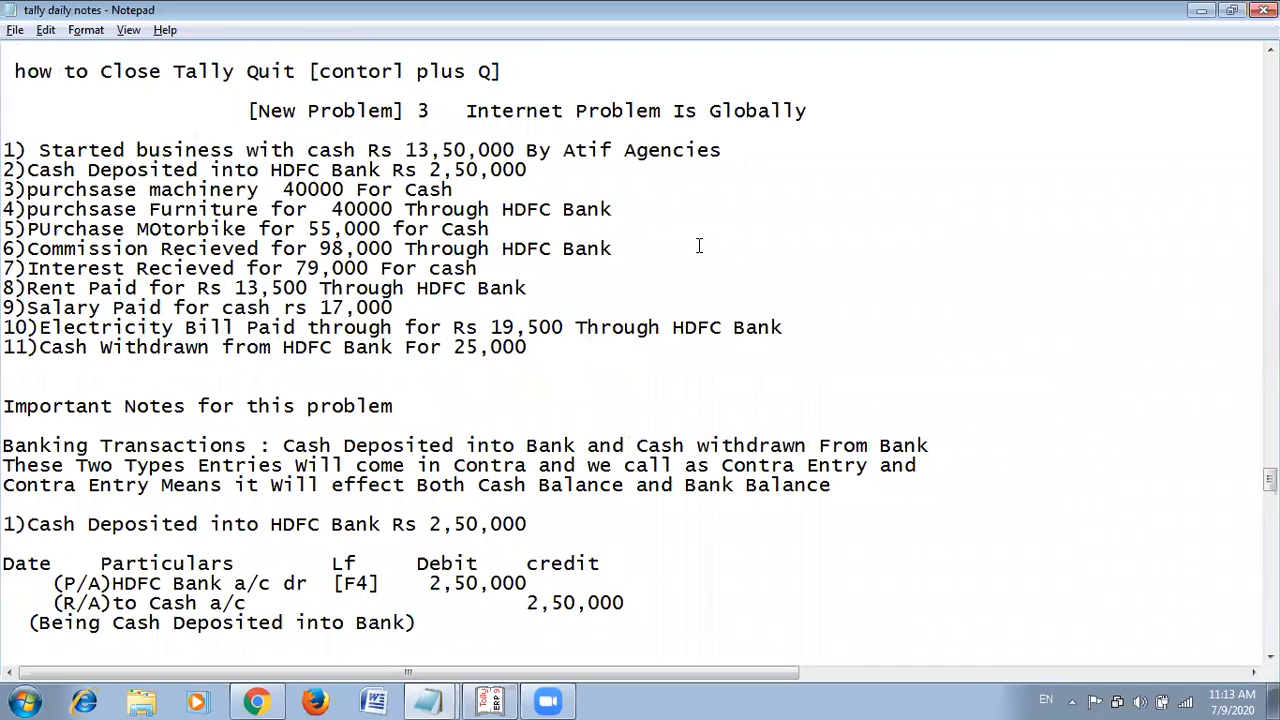
pyautogui.click(732, 147)
pyautogui.write('[F6)')
# Add the voucher label "[F4]" to the end of entry 2, the cash deposit into HDFC Bank.
pyautogui.press('Down')
pyautogui.write('{')
pyautogui.press('BackSpace')
pyautogui.write('[')
pyautogui.write('F')
pyautogui.write('4')
pyautogui.write(']')
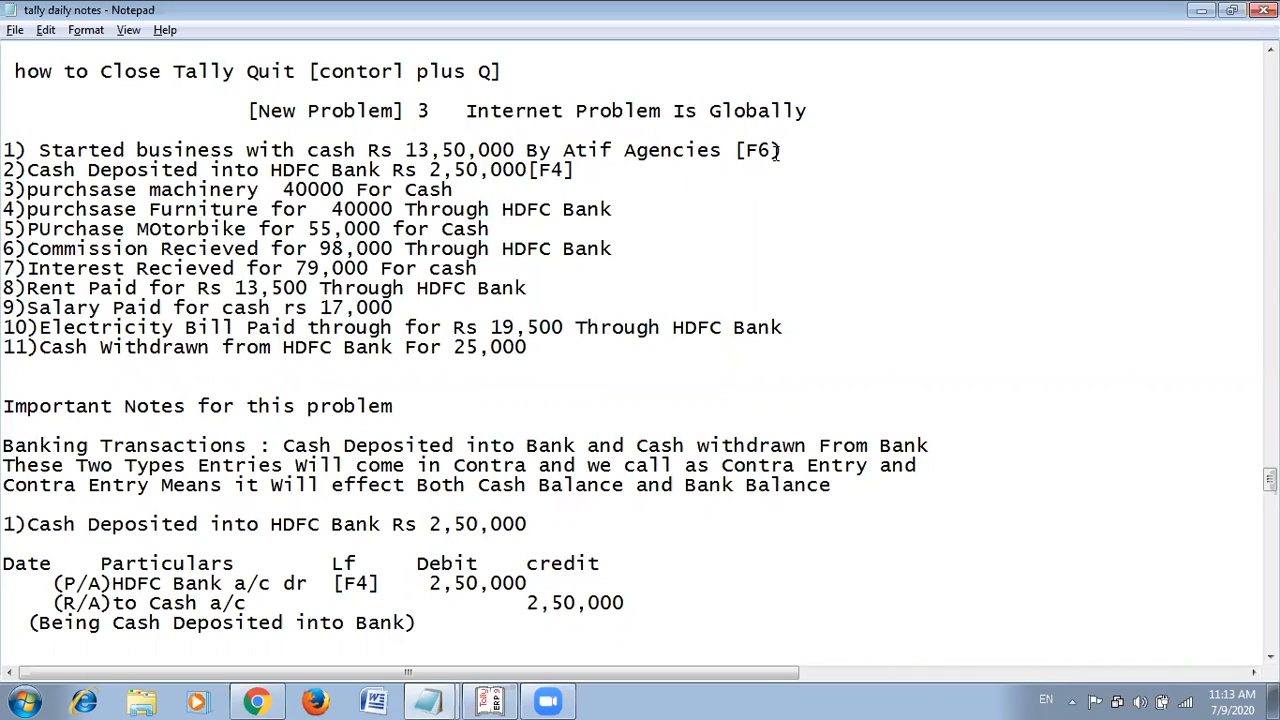
# Label entries 3, 4 and 5, the machinery, furniture and motorbike purchases, with "[F5]".
pyautogui.write('[')
pyautogui.write('F5')
pyautogui.write(']')
pyautogui.click(636, 211)
pyautogui.write('[F5]')
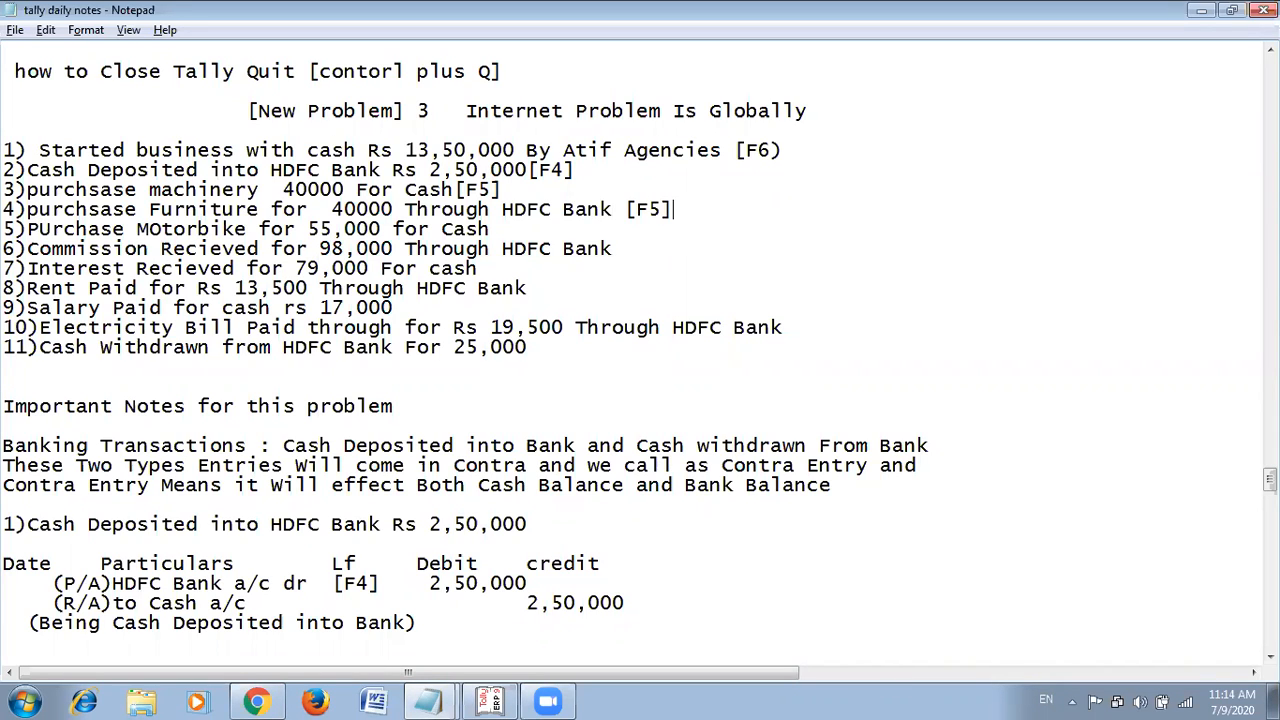
pyautogui.click(505, 229)
pyautogui.write('[F5]')
# Label entries 6 and 7, the commission and interest received, with "[F6]".
pyautogui.click(619, 251)
pyautogui.write('[F6]')
pyautogui.click(489, 268)
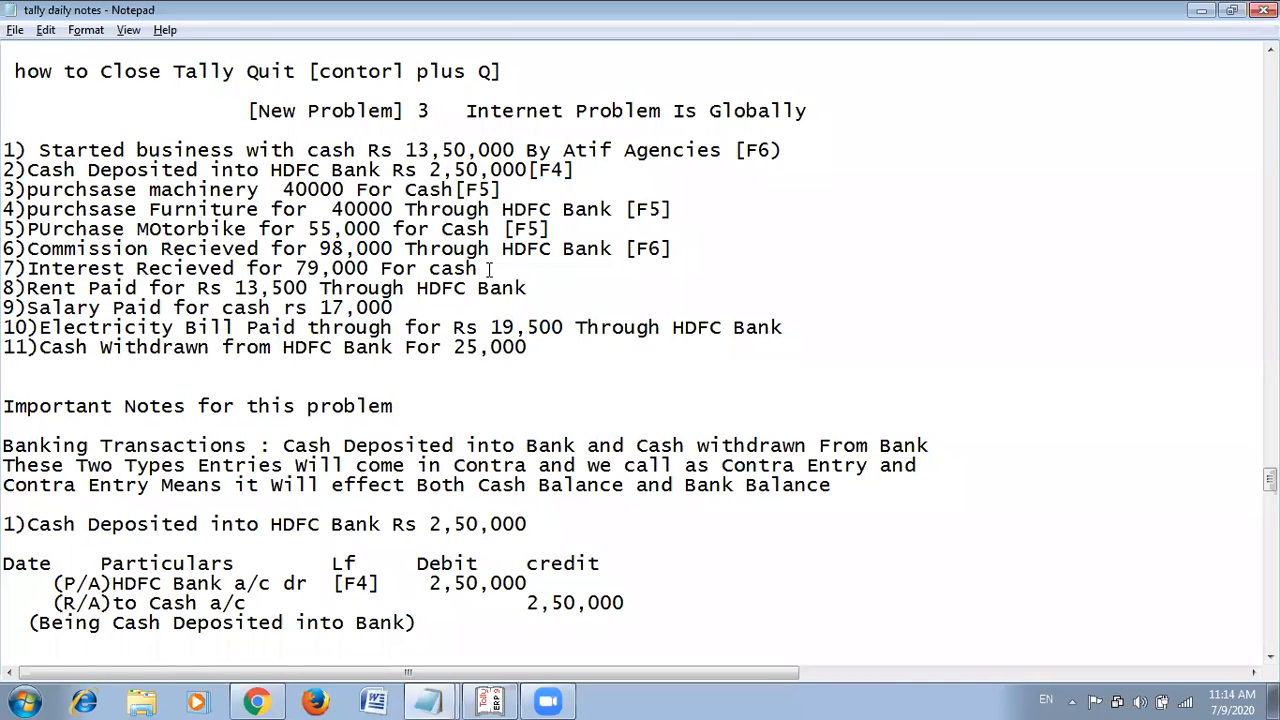
pyautogui.write('[F6')
# Label the rent, salary and electricity entries 8 to 10 with "[F5]" and the cash withdrawal entry 11 with "[F4]".
pyautogui.write('[F5]')
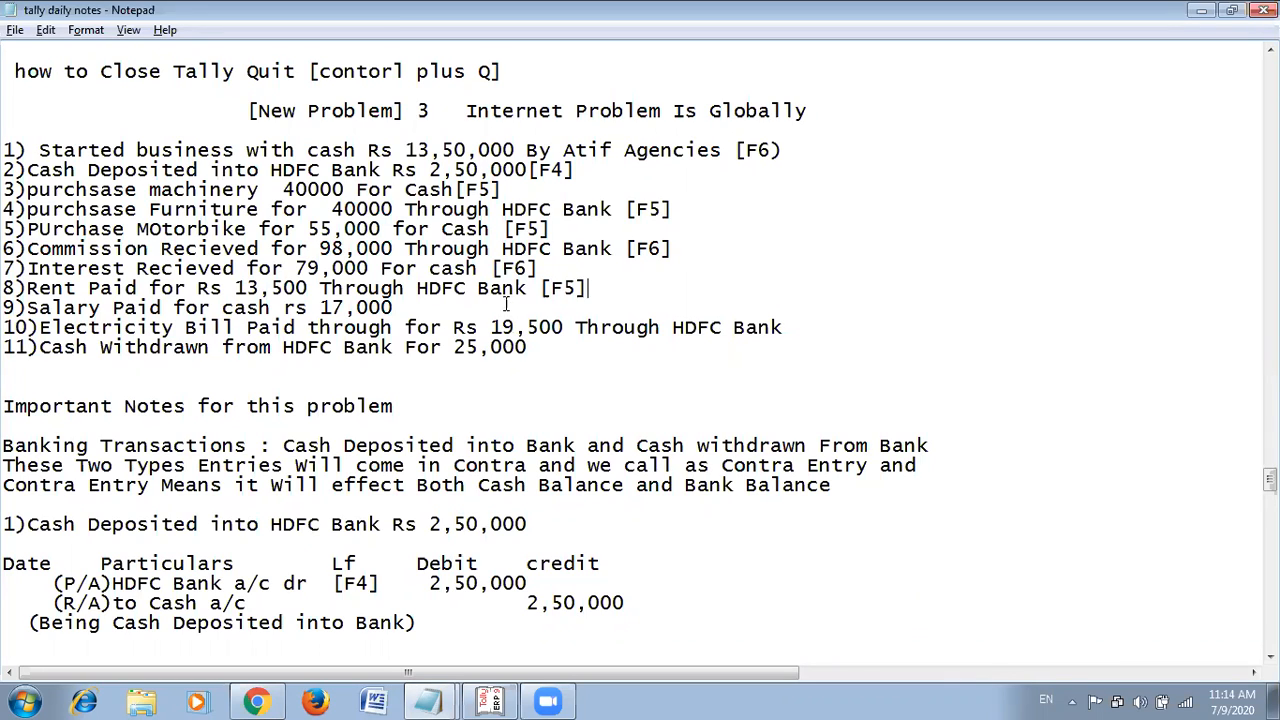
pyautogui.click(418, 307)
pyautogui.write('[F5][F5]')
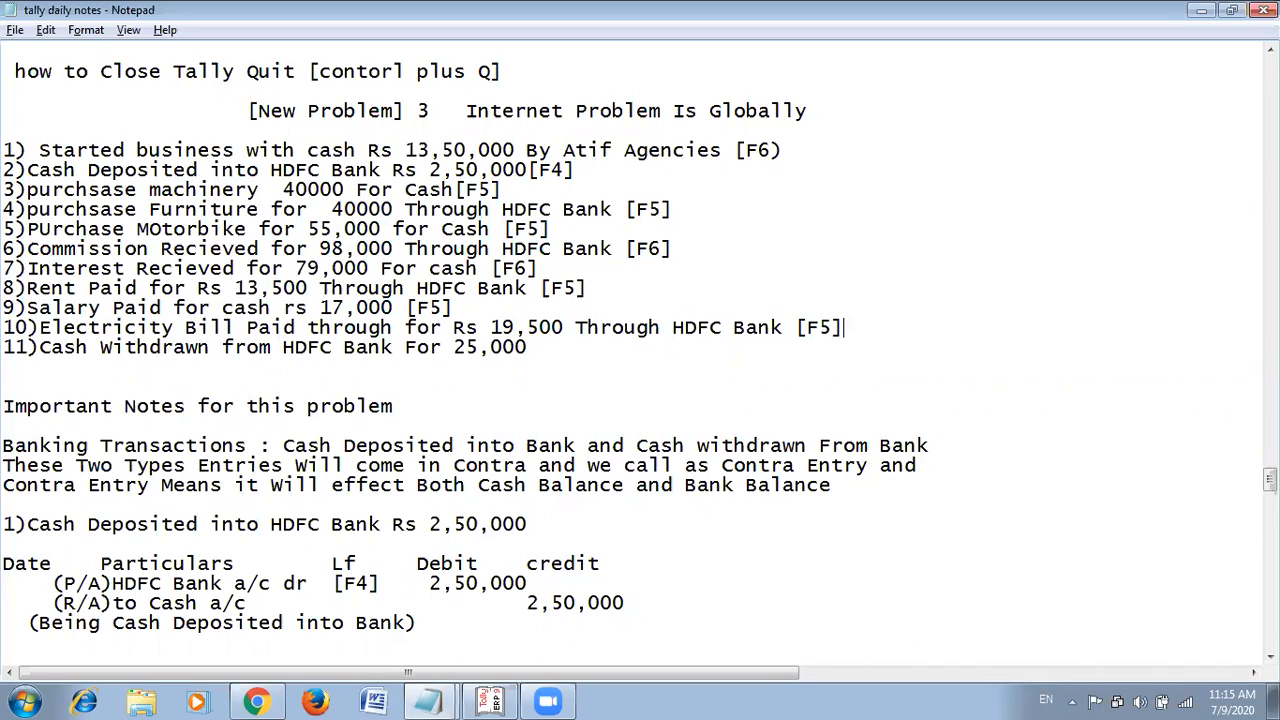
pyautogui.click(560, 348)
pyautogui.write('[F4]')
# Compare the notes' [F4] entries 2 and 11 with the Contra vouchers in Tally.ERP 9's Day Book.
pyautogui.moveTo(528, 170); pyautogui.dragTo(575, 170)
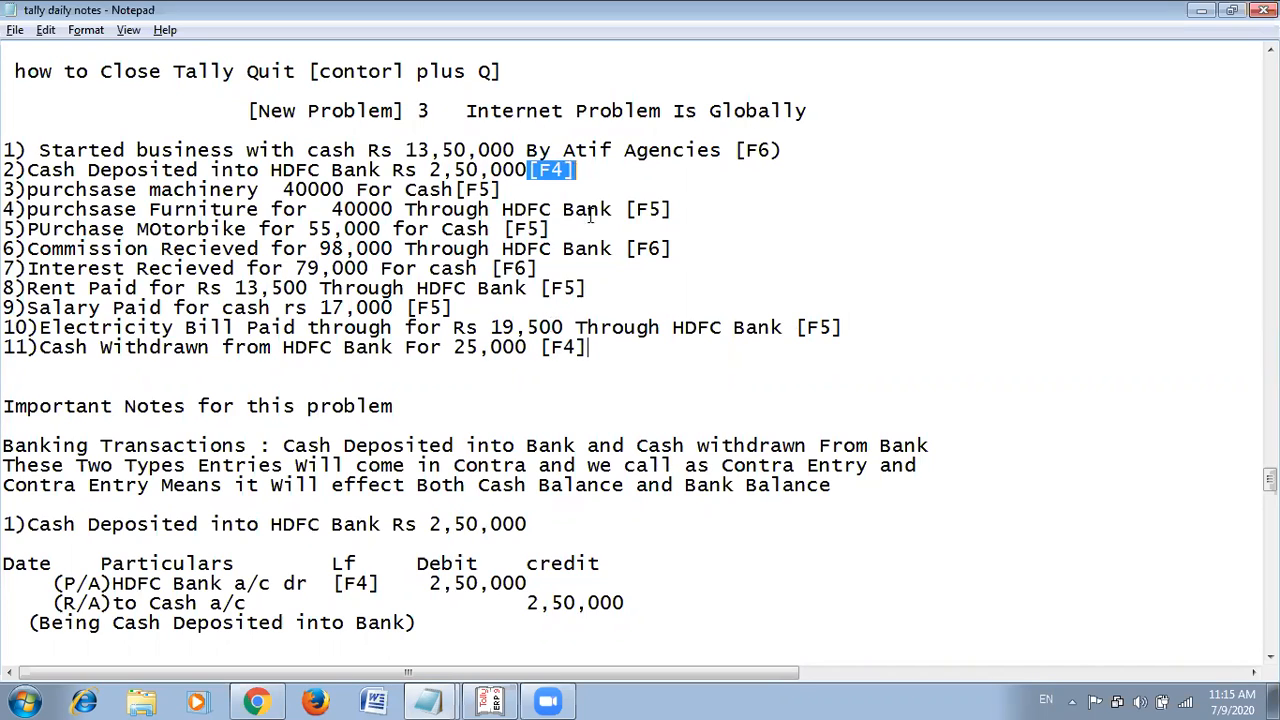
pyautogui.moveTo(541, 347); pyautogui.dragTo(584, 347)
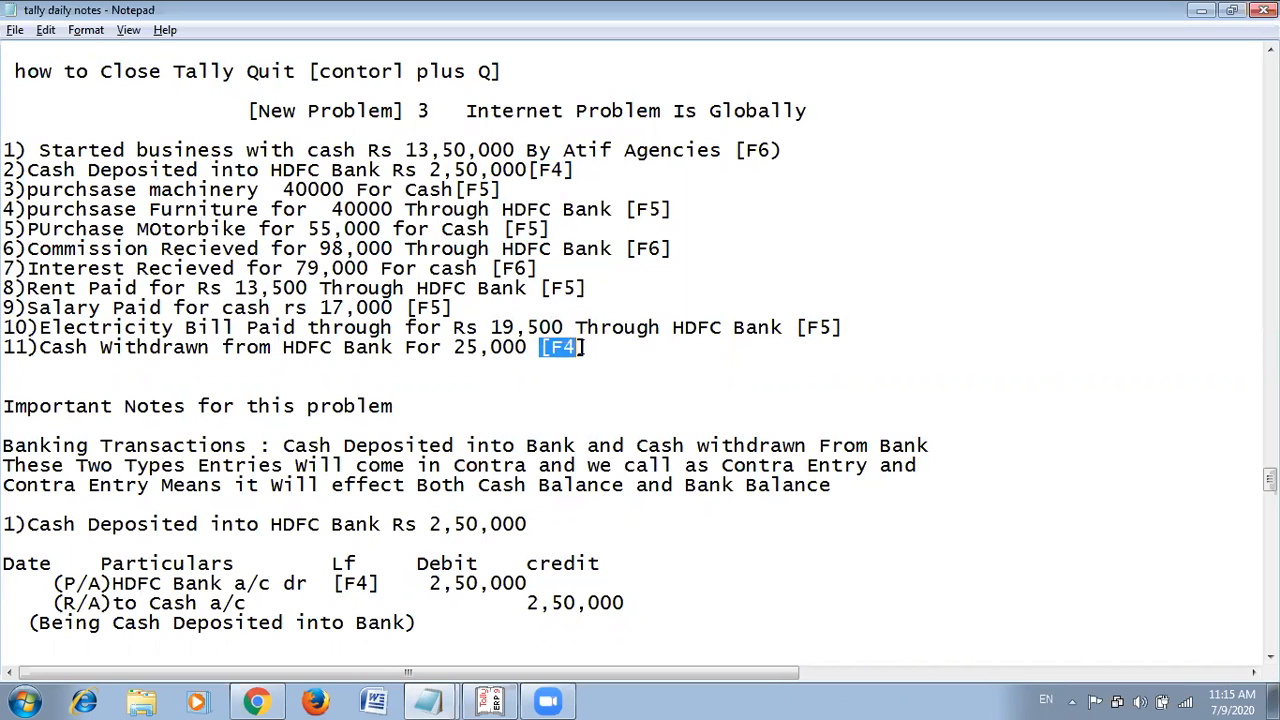
pyautogui.hotkey('alt', 'Tab')
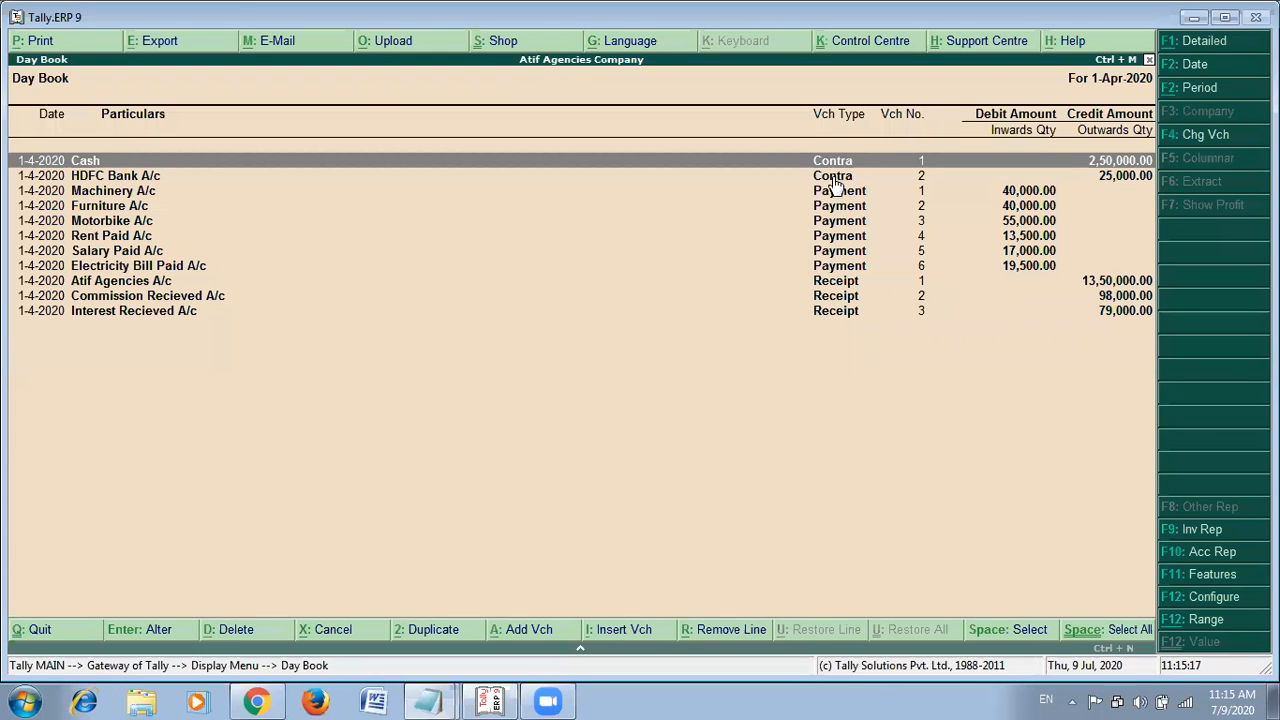
pyautogui.click(835, 178)
pyautogui.hotkey('alt', 'Tab')
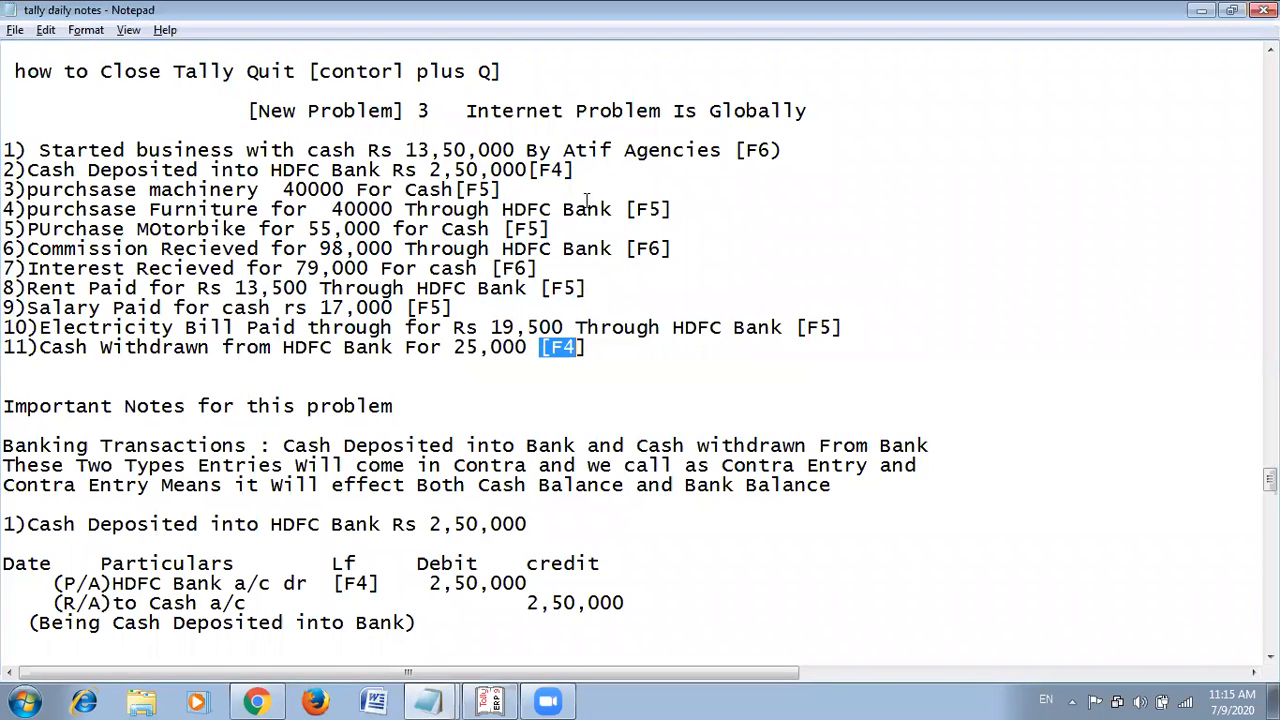
pyautogui.hotkey('alt', 'Tab')
pyautogui.hotkey('alt', 'Tab')
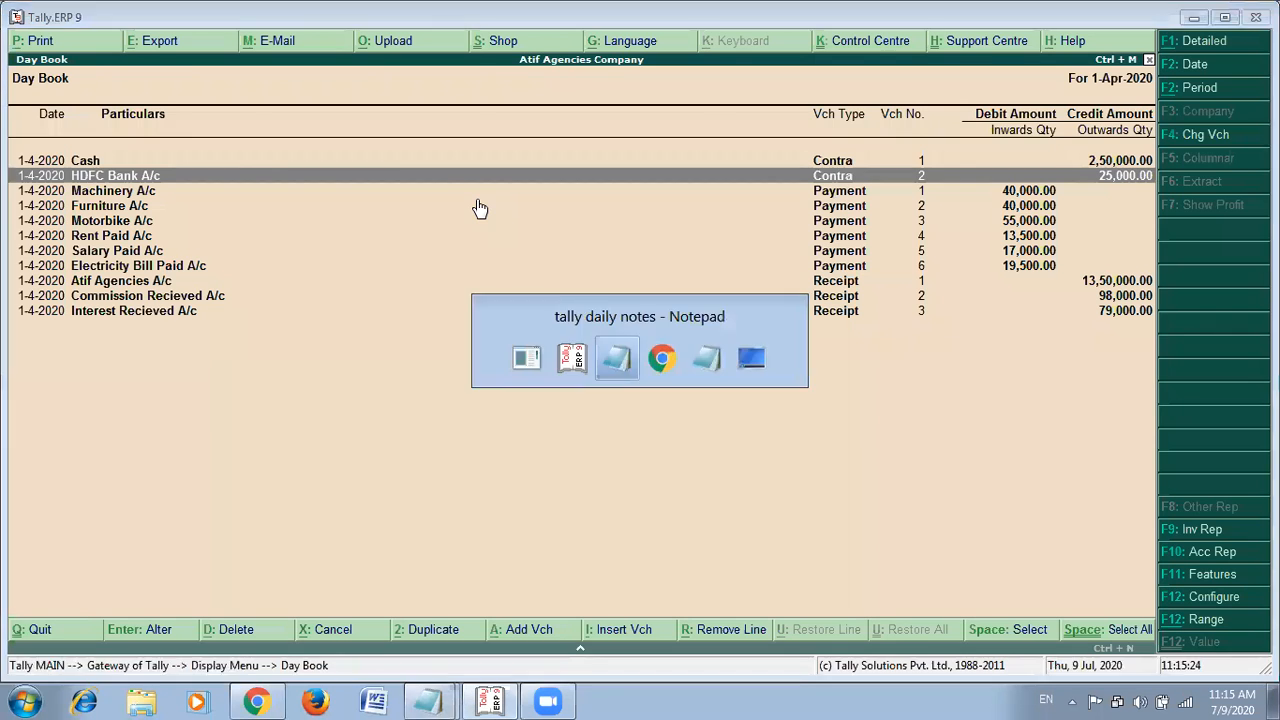
# Check the notes' [F5] entries 3, 4, 5, 8, 9 and 10 against the Payment vouchers in the Day Book.
pyautogui.moveTo(489, 191); pyautogui.dragTo(457, 191)
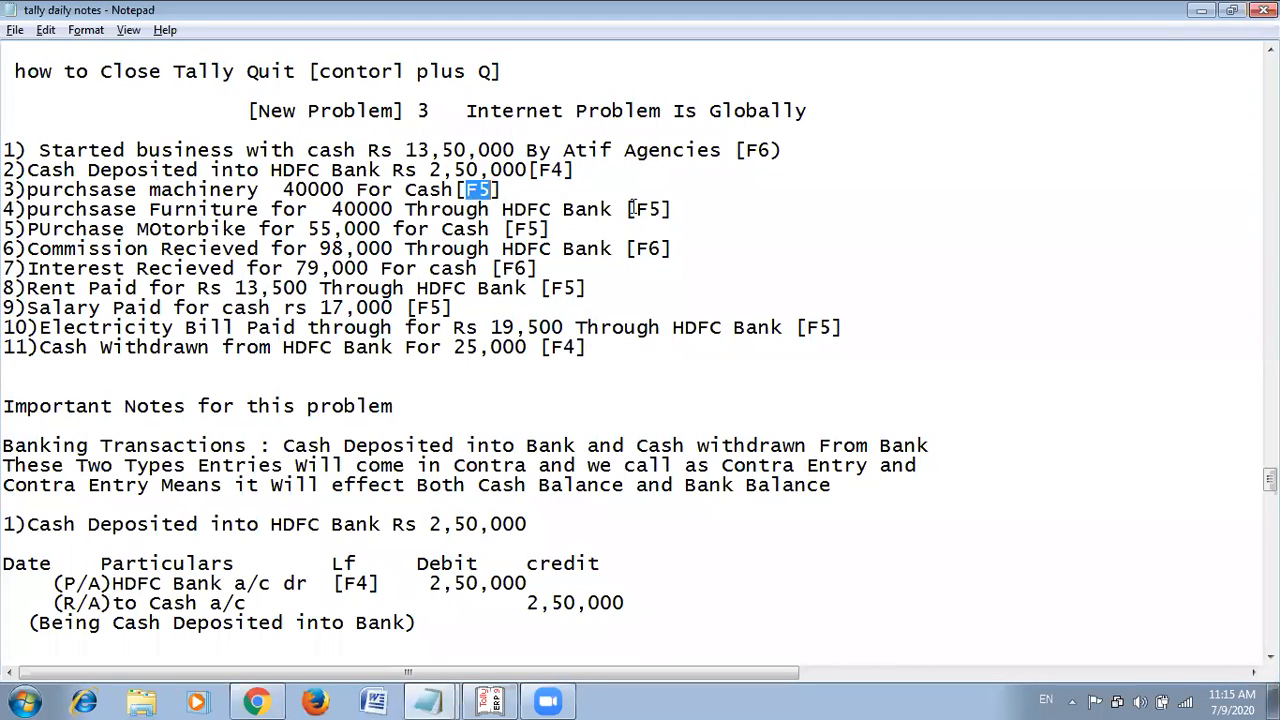
pyautogui.moveTo(628, 209); pyautogui.dragTo(674, 209)
pyautogui.moveTo(503, 229); pyautogui.dragTo(556, 229)
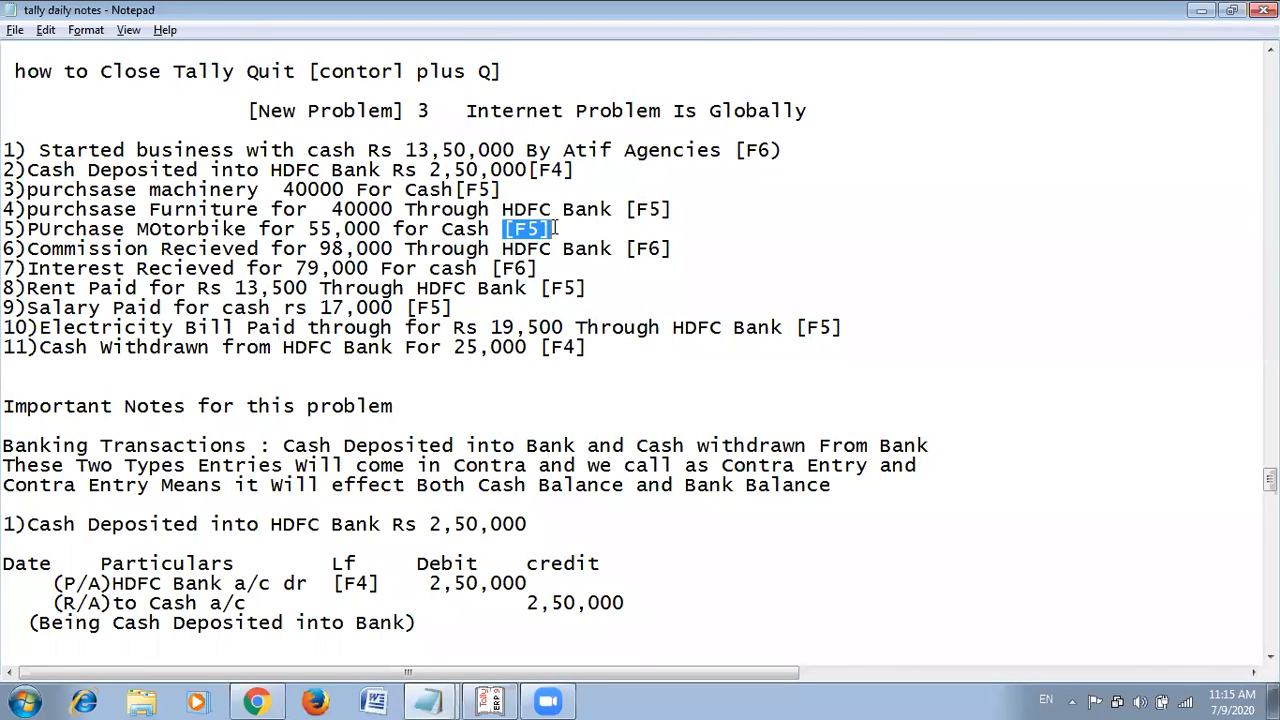
pyautogui.moveTo(540, 288); pyautogui.dragTo(590, 288)
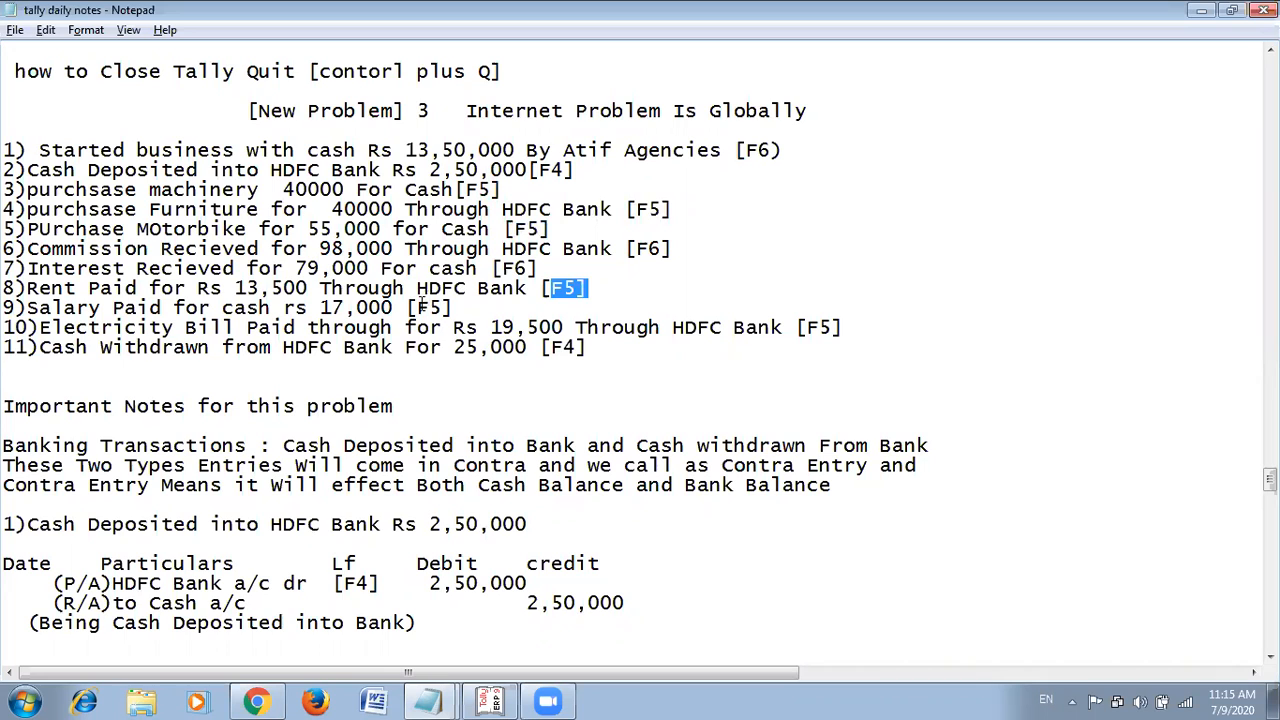
pyautogui.moveTo(418, 304); pyautogui.dragTo(465, 310)
pyautogui.moveTo(806, 329); pyautogui.dragTo(851, 331)
pyautogui.hotkey('alt', 'Tab')
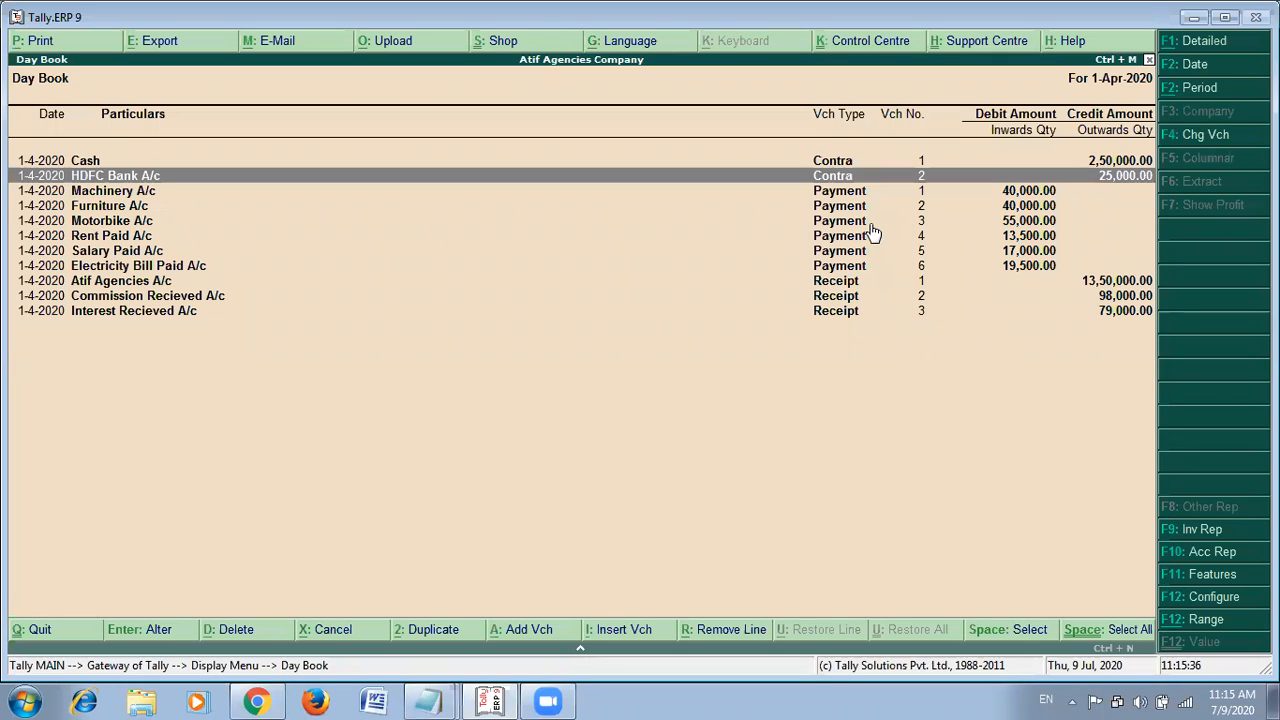
pyautogui.press('Down')
pyautogui.press('Down')
pyautogui.press('Down')
pyautogui.press('Down')
pyautogui.press('Down')
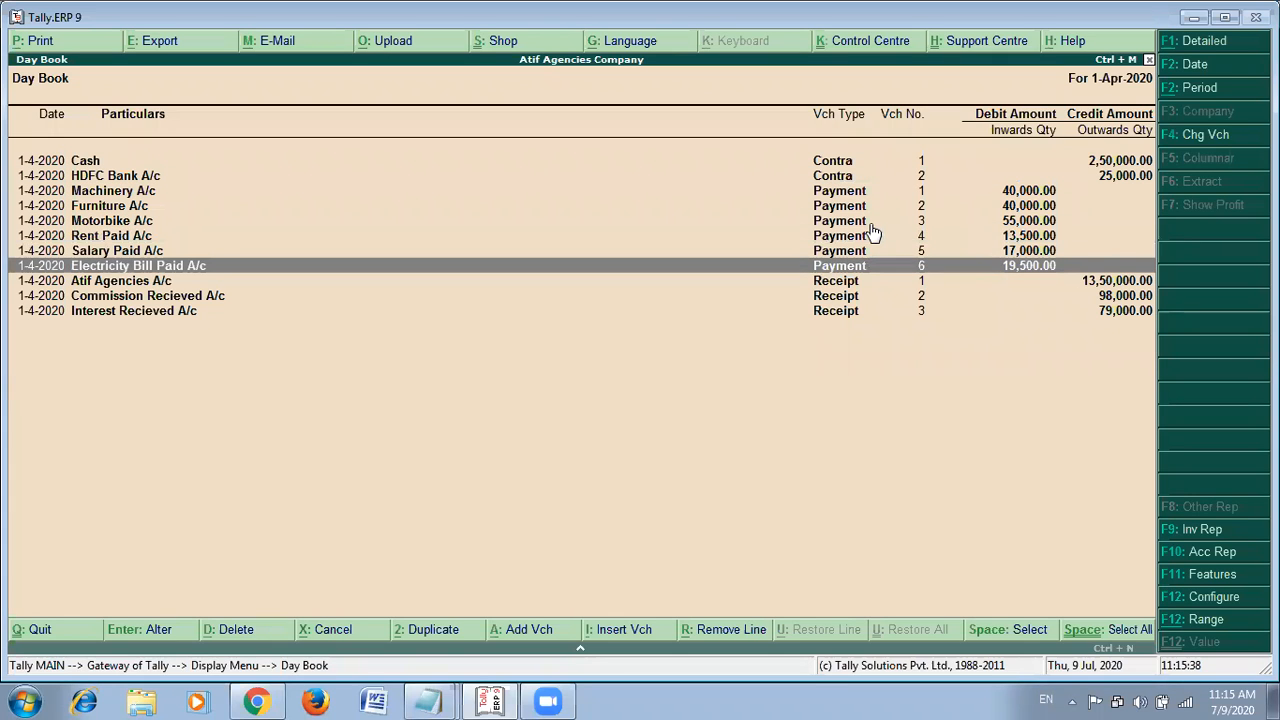
# Check the F6 entries 1, 6 and 7 in the notes against the Receipt vouchers in the Day Book.
pyautogui.hotkey('alt', 'Tab')
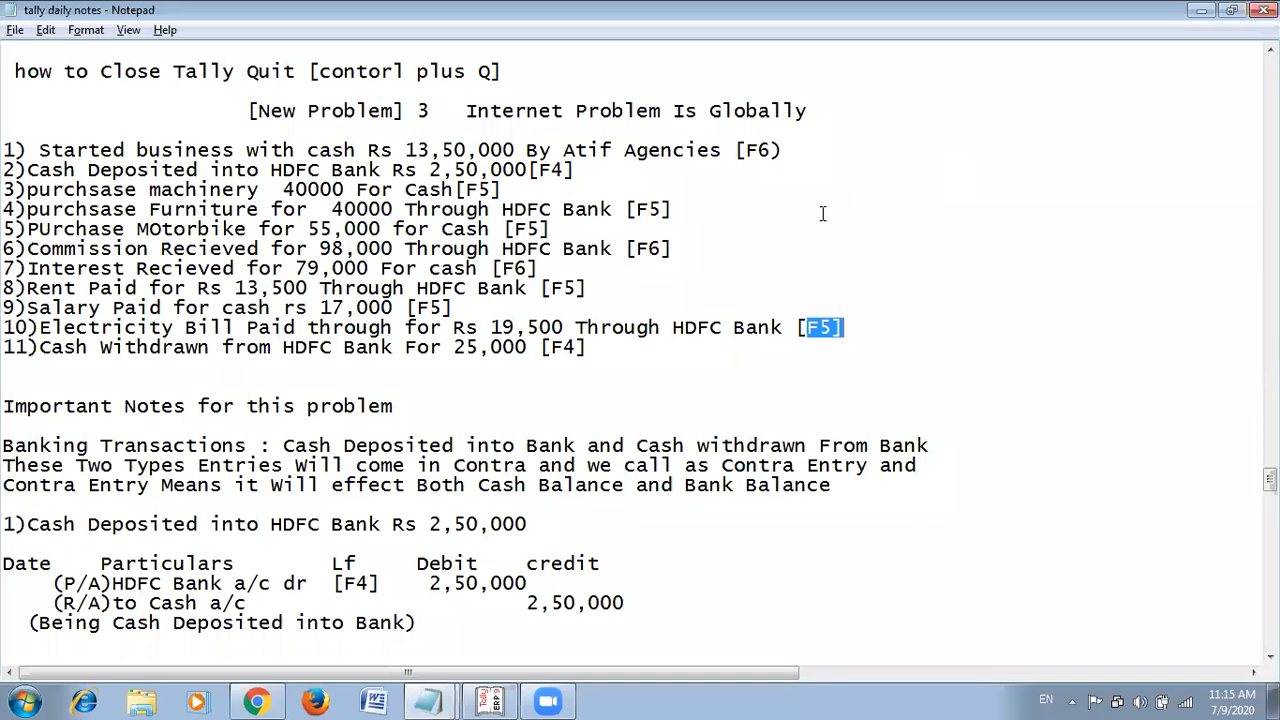
pyautogui.moveTo(735, 150); pyautogui.dragTo(797, 150)
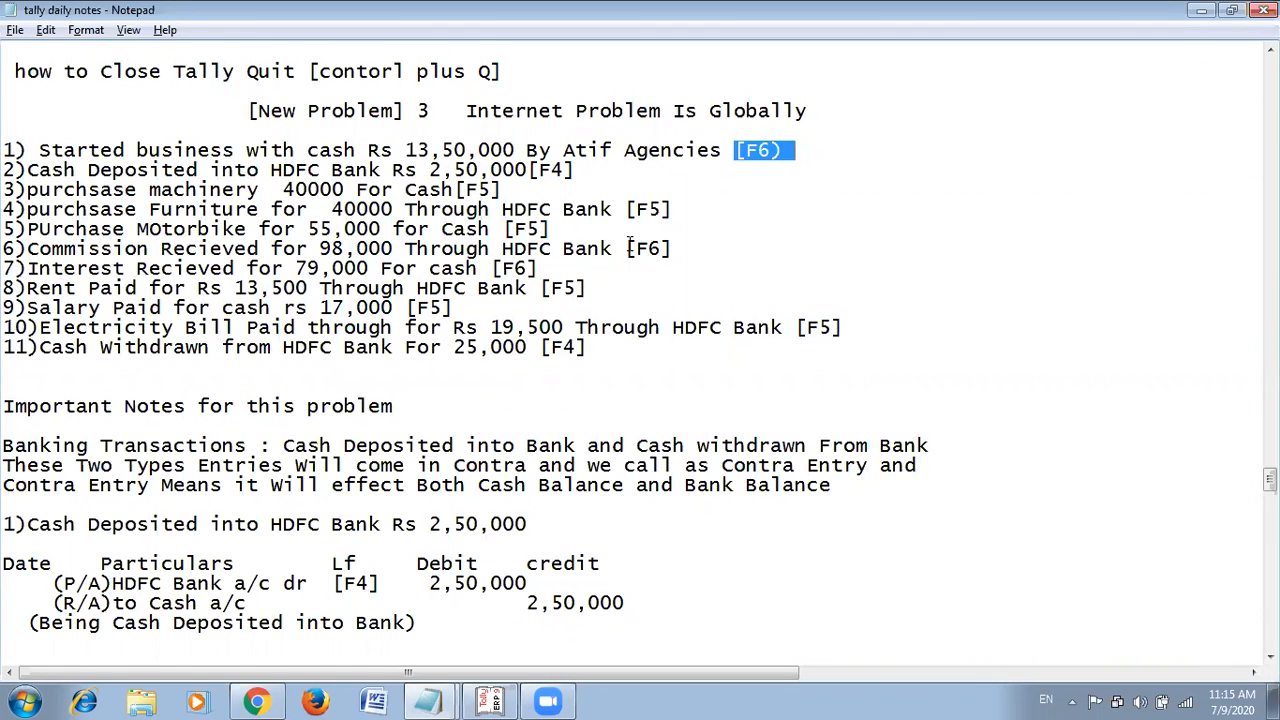
pyautogui.moveTo(627, 248); pyautogui.dragTo(677, 248)
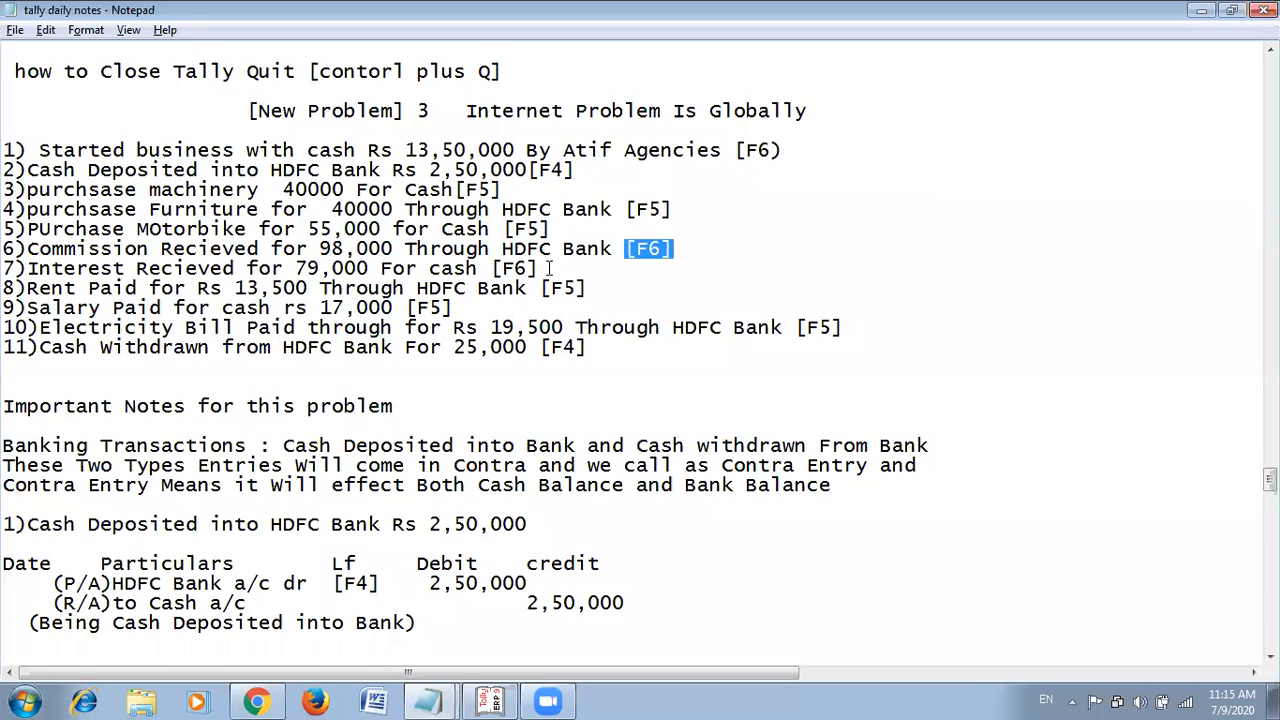
pyautogui.moveTo(503, 268); pyautogui.dragTo(530, 268)
pyautogui.hotkey('alt', 'Tab')
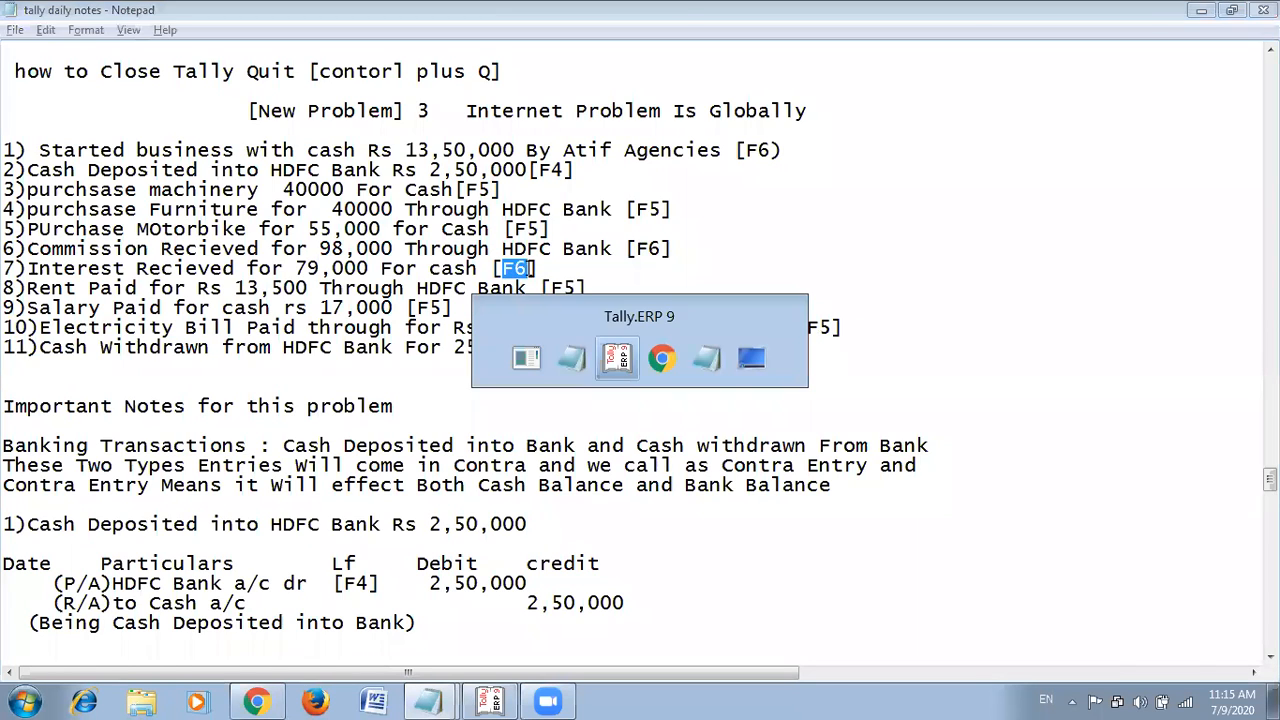
pyautogui.press('Down')
pyautogui.press('Down')
pyautogui.press('Down')
pyautogui.press('Up')
pyautogui.press('Up')
pyautogui.press('Down')
pyautogui.press('Down')
pyautogui.press('Up')
pyautogui.press('Up')
pyautogui.press('Down')
pyautogui.press('Down')
pyautogui.press('Up')
pyautogui.press('Up')
pyautogui.press('Up')
pyautogui.press('Down')
pyautogui.press('Down')
pyautogui.press('Down')
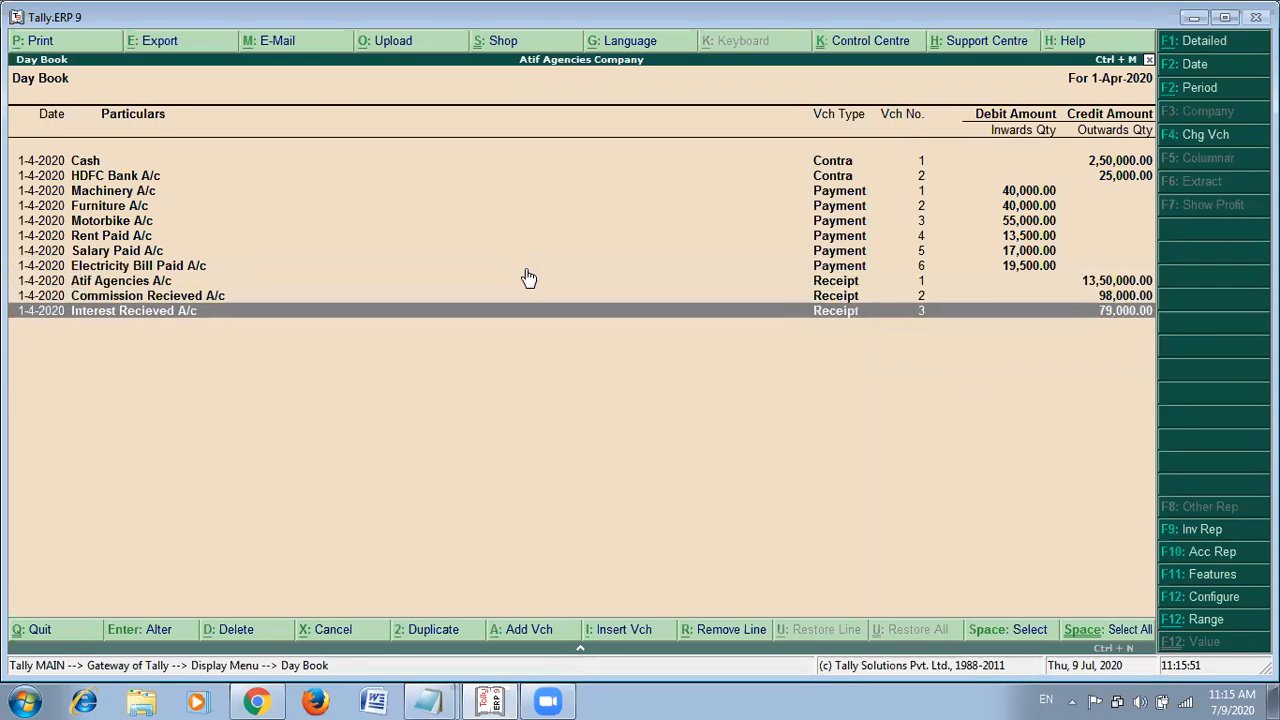
pyautogui.press('Up')
pyautogui.press('Down')
pyautogui.press('Up')
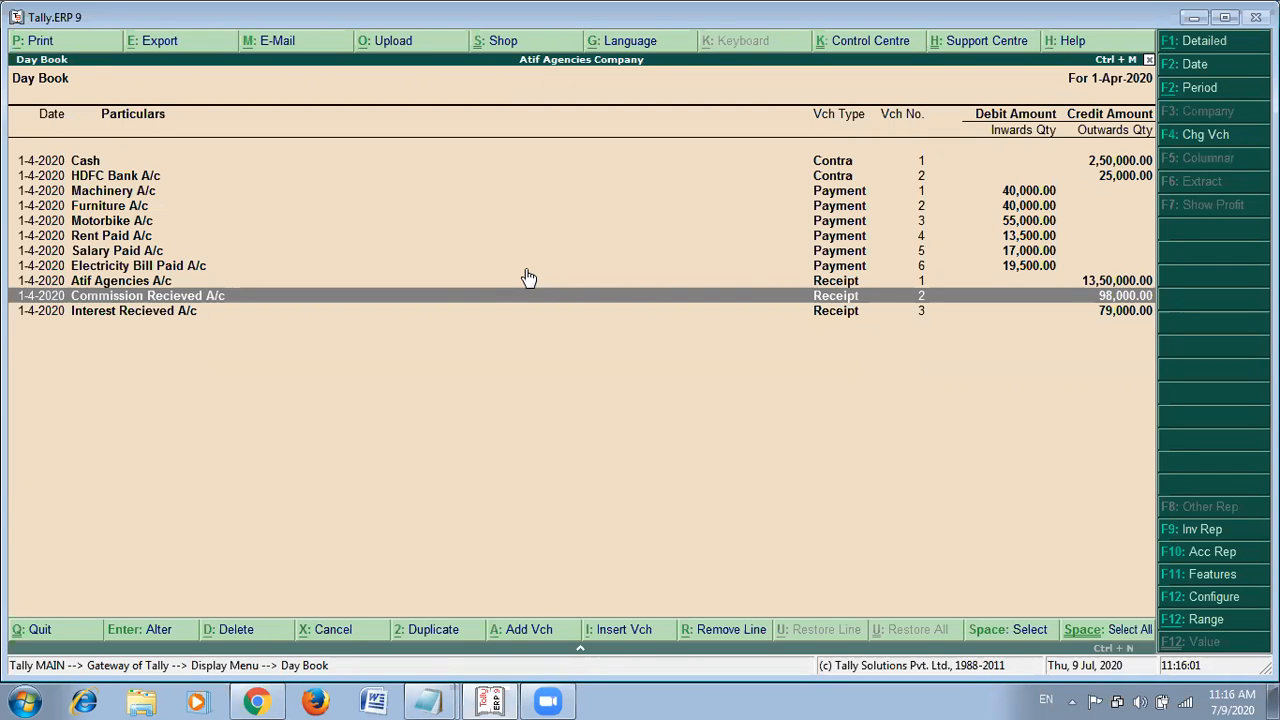
# Look up step 4 in the daily notes, then open Atif Agencies Company's Trial Balance in Tally.ERP 9.
pyautogui.hotkey('alt', 'Tab')
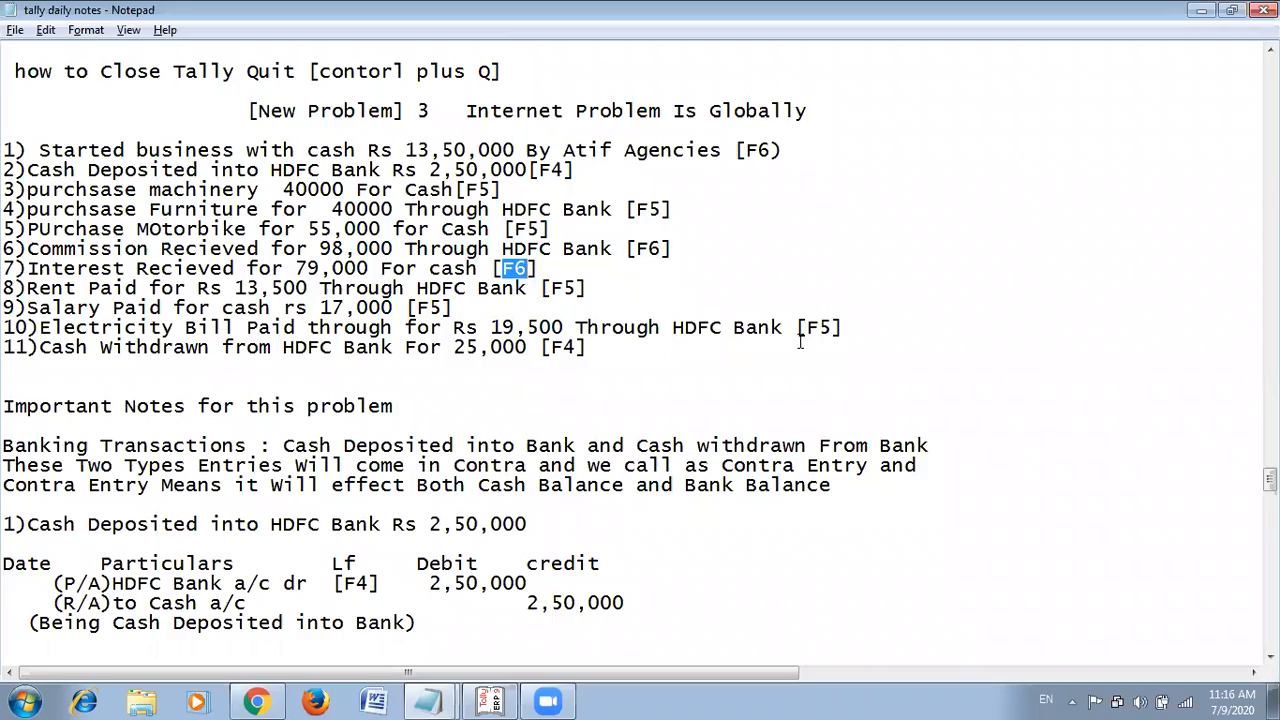
pyautogui.scroll(-2, 910, 338)
pyautogui.scroll(-9, 912, 328)
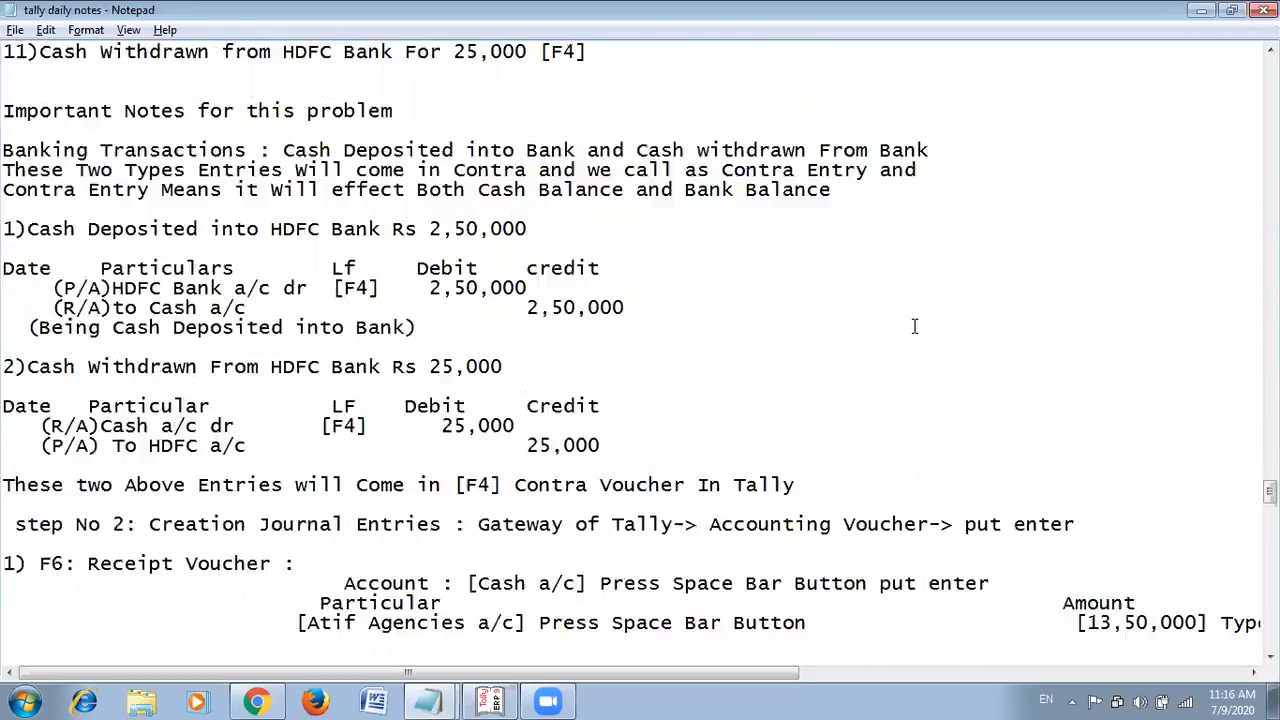
pyautogui.scroll(-20, 916, 327)
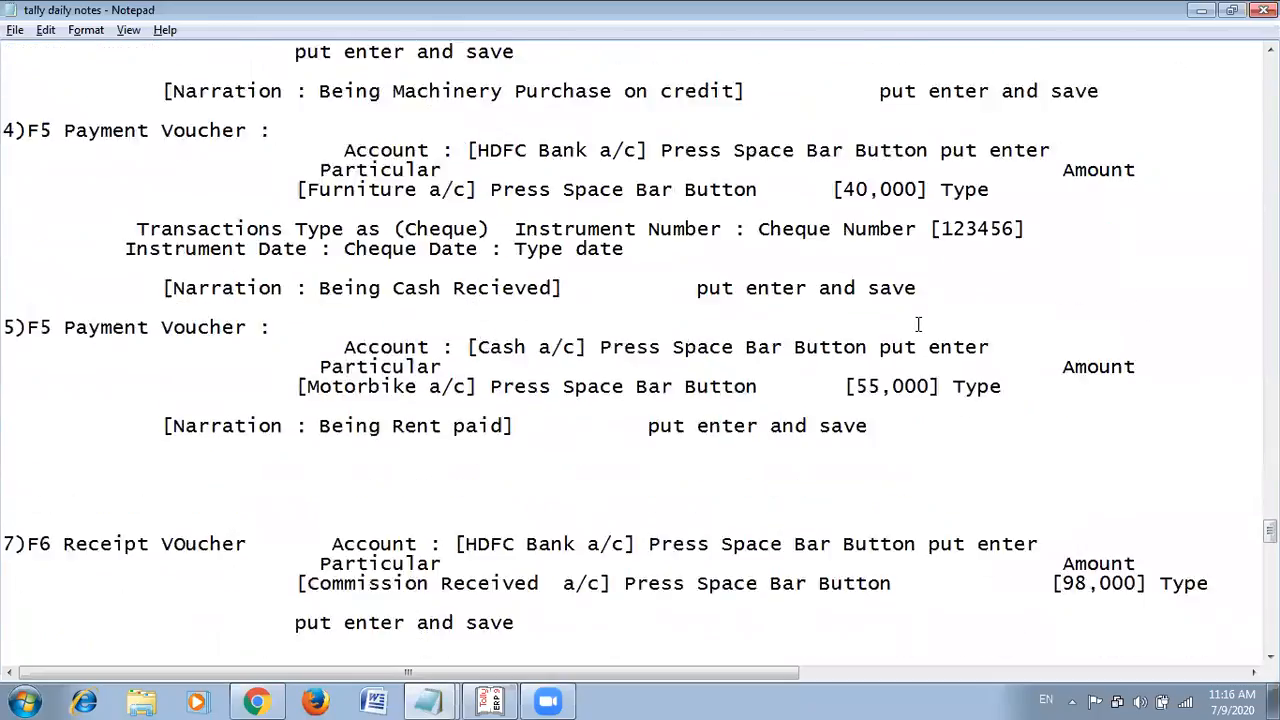
pyautogui.scroll(-14, 920, 325)
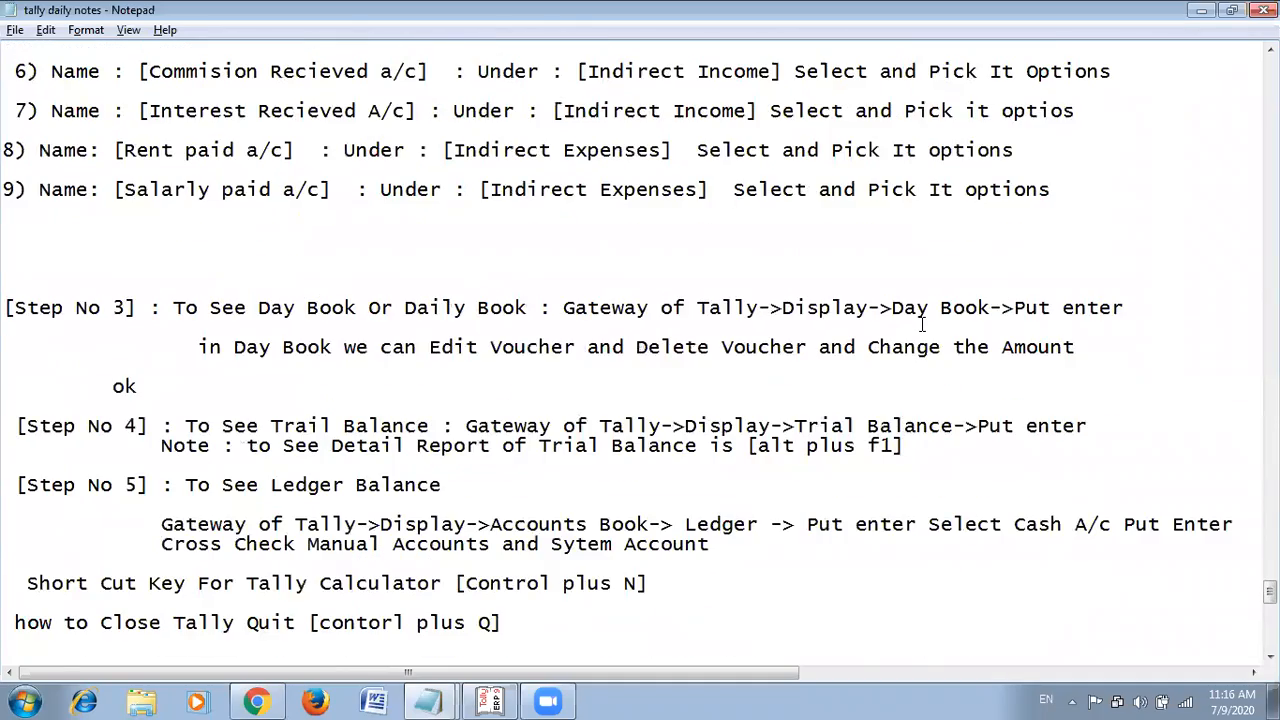
pyautogui.hotkey('alt', 'Tab')
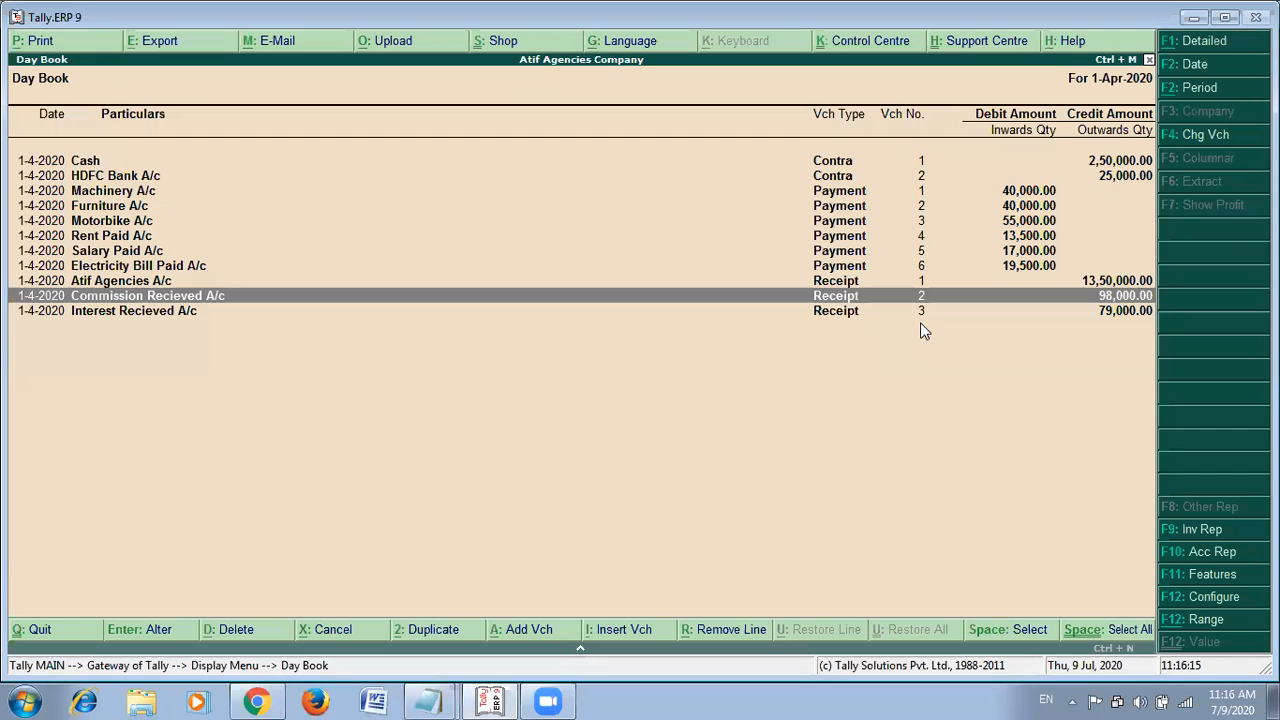
pyautogui.press('Escape')
pyautogui.press('Escape')
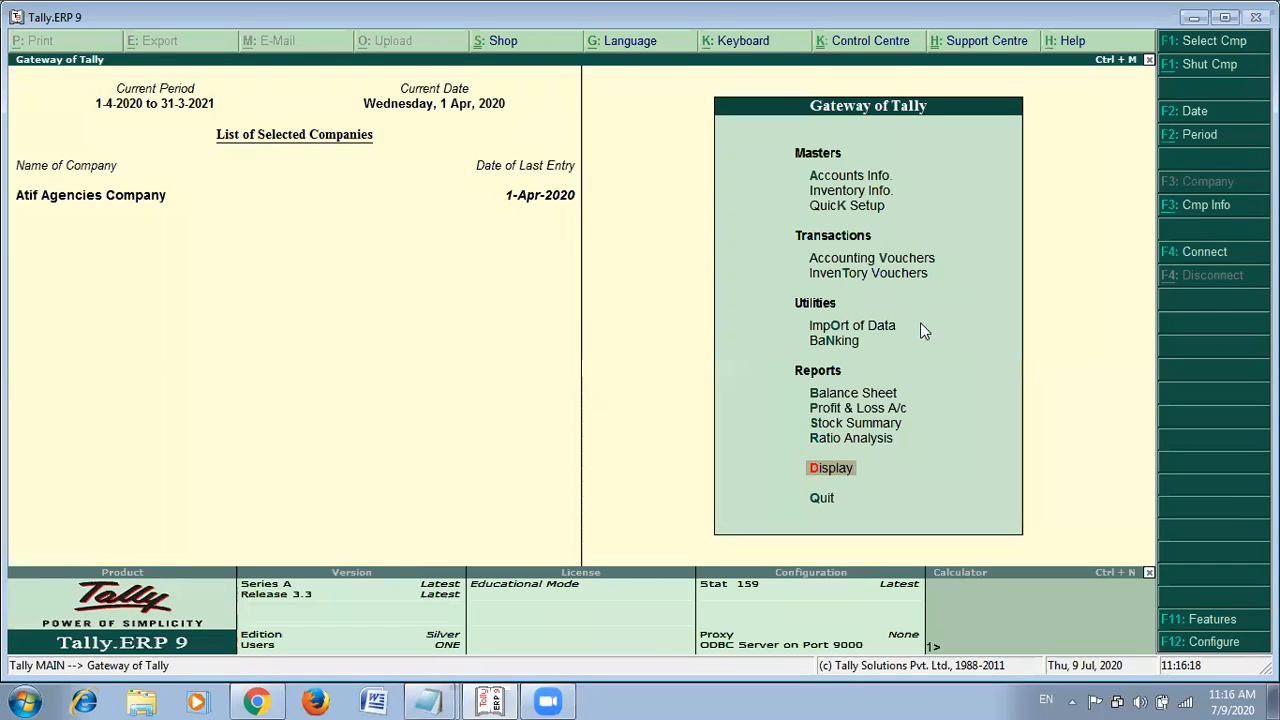
pyautogui.click(823, 455)
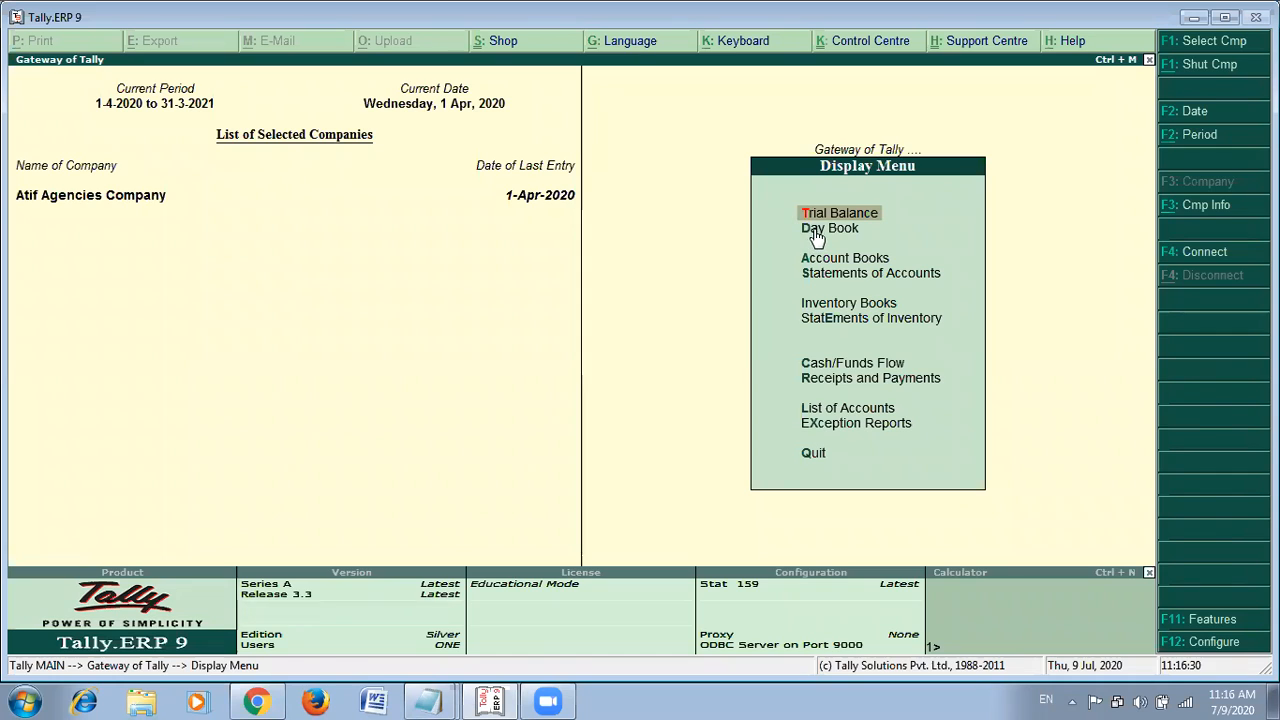
pyautogui.press('Return')
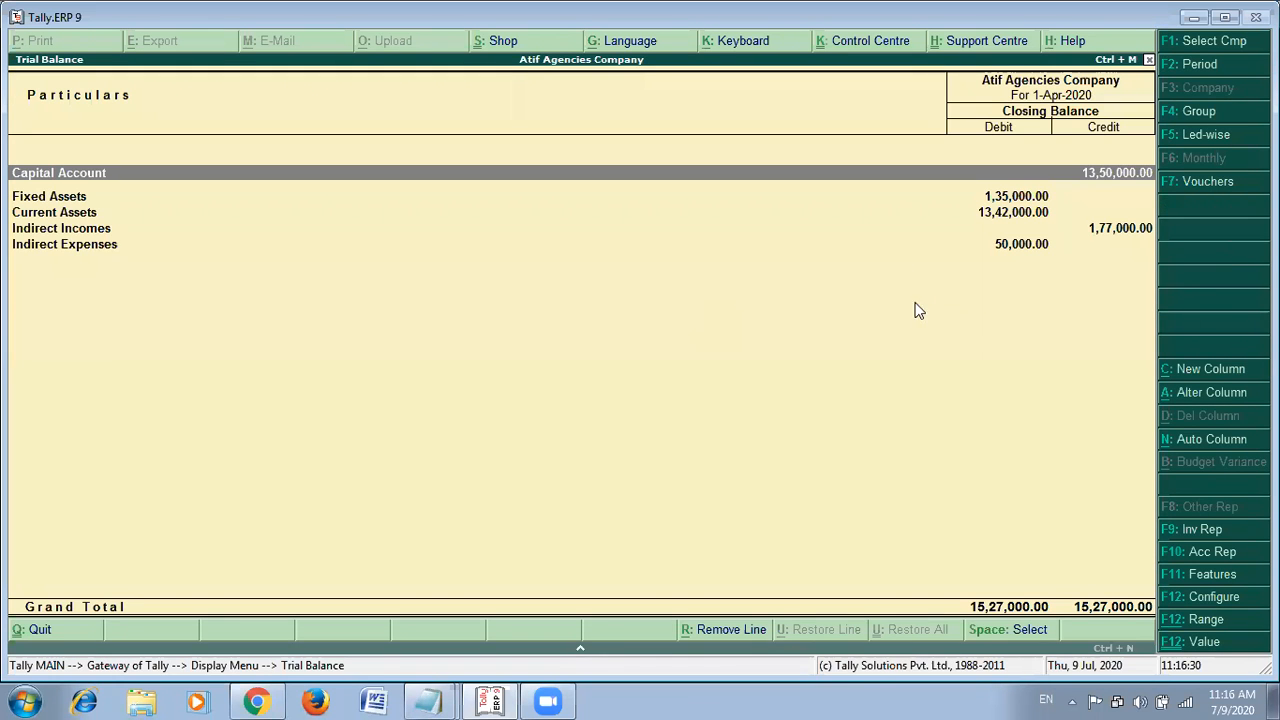
# Check the notes on viewing the detailed report and expand the Trial Balance in Tally.ERP 9 to its detailed view.
pyautogui.hotkey('alt', 'Tab')
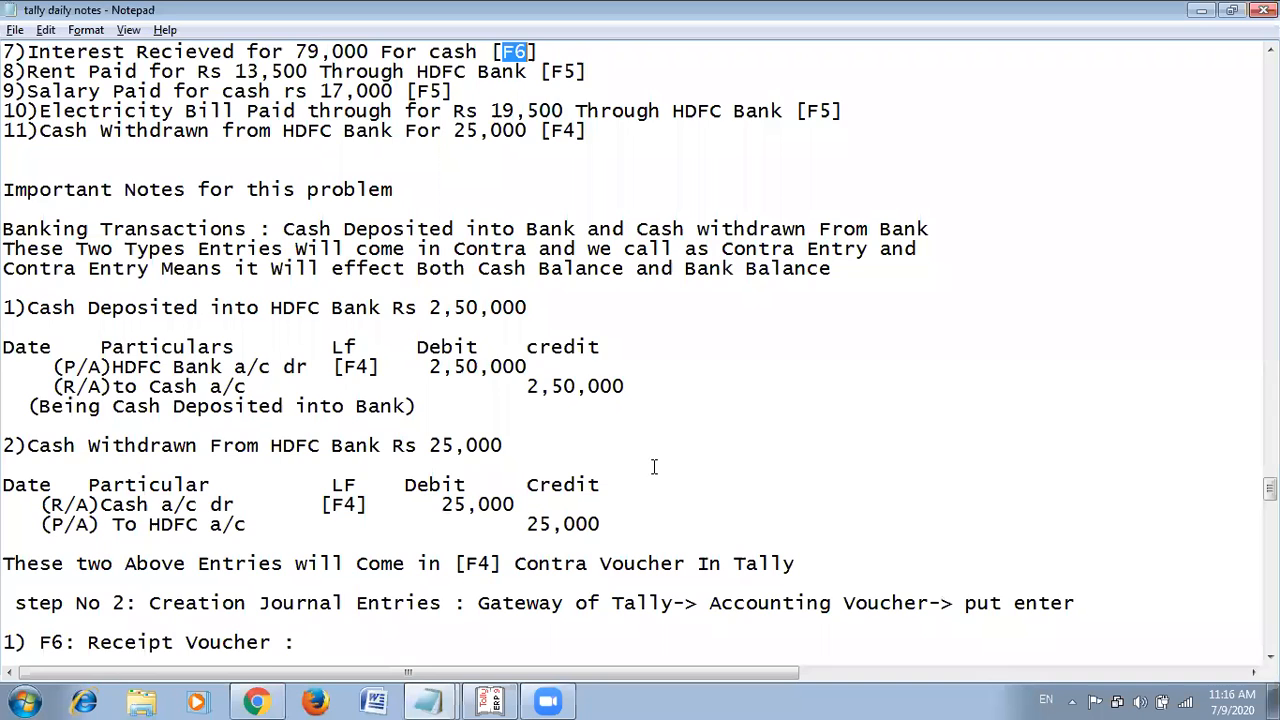
pyautogui.scroll(-13, 654, 446)
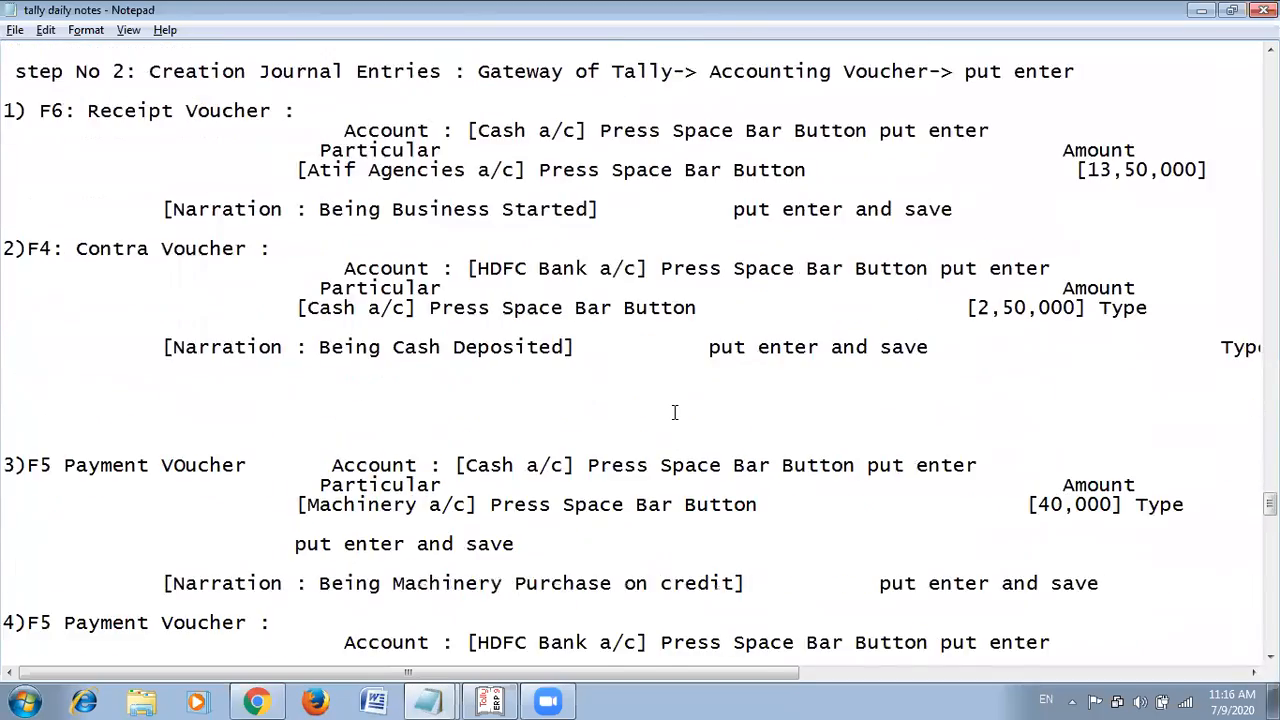
pyautogui.scroll(-20, 676, 414)
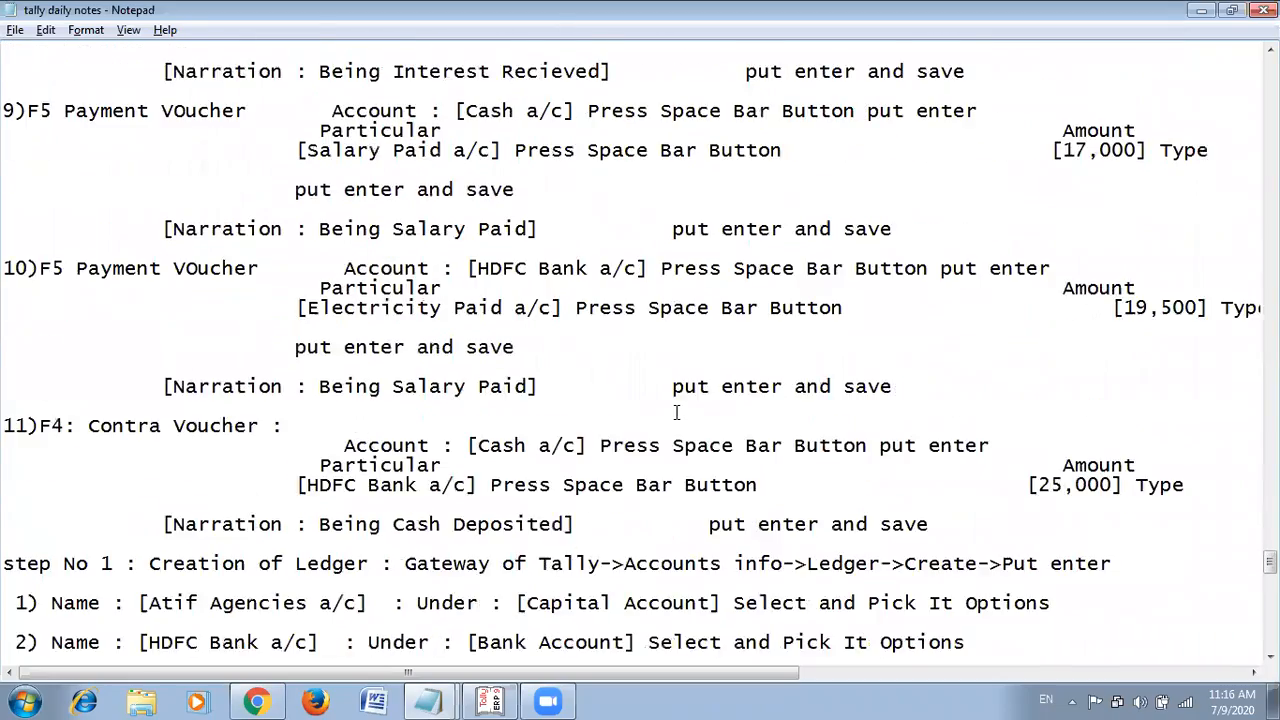
pyautogui.scroll(-6, 680, 413)
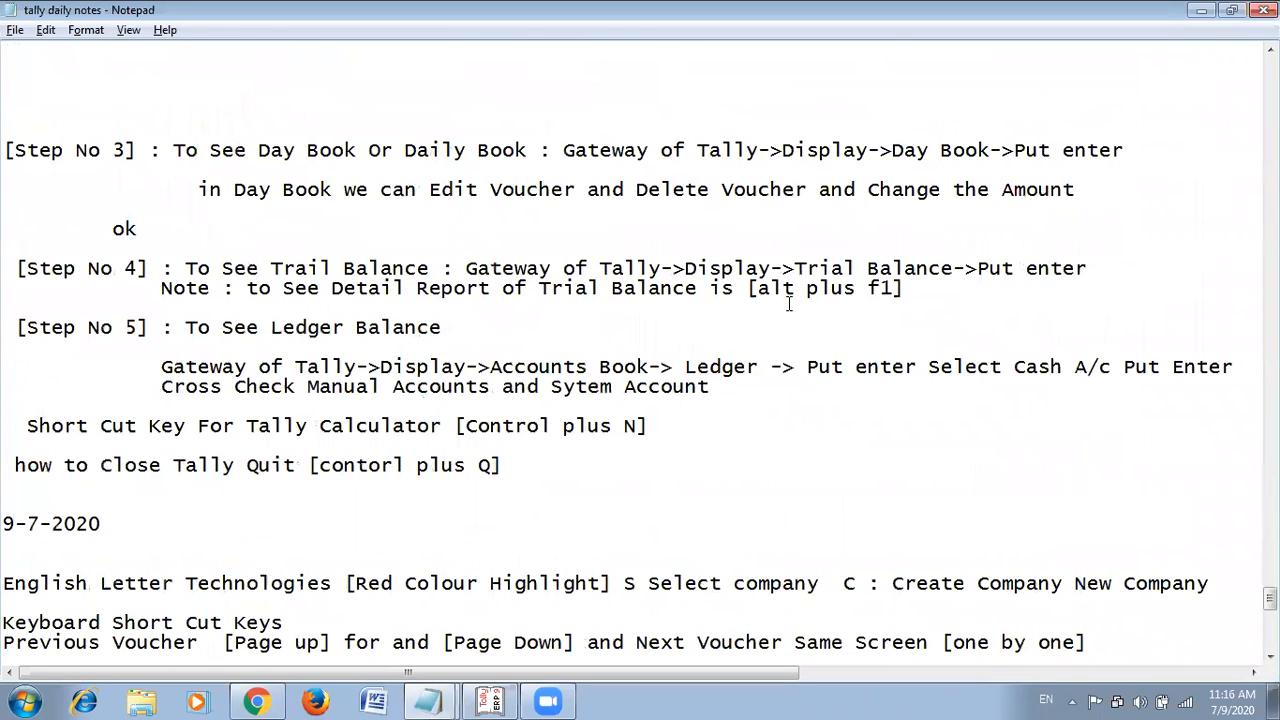
pyautogui.hotkey('alt', 'Tab')
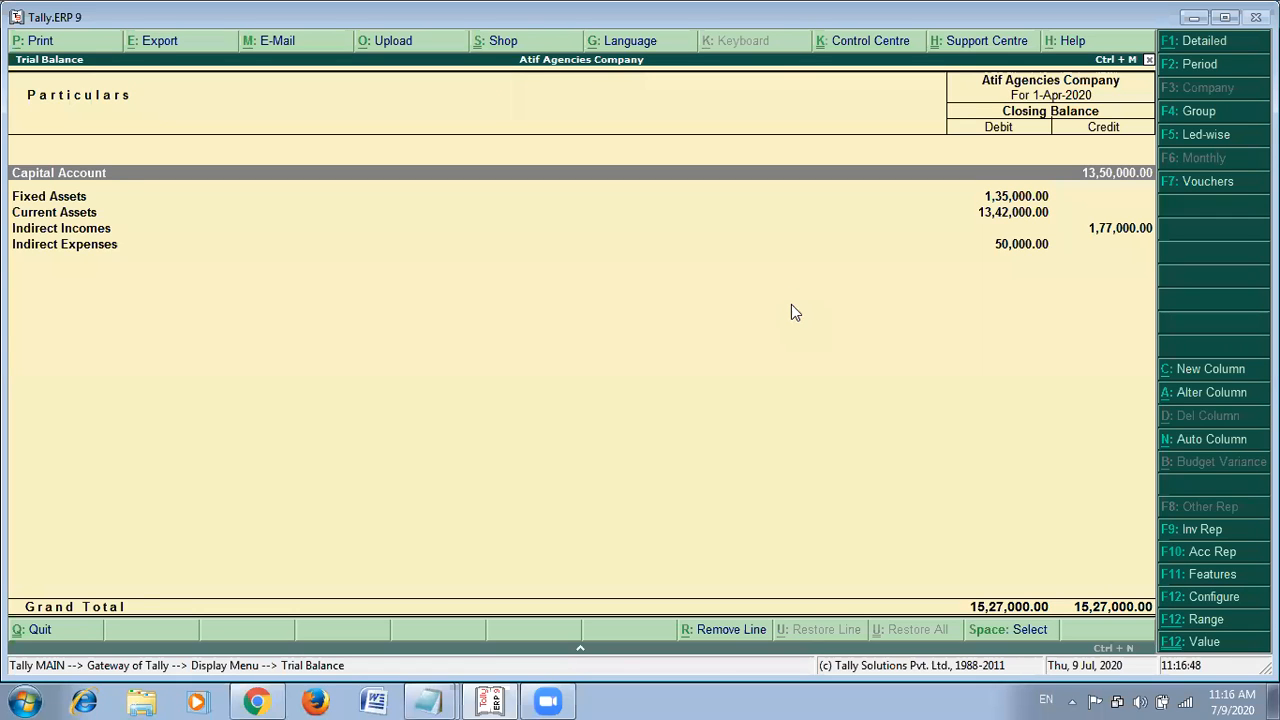
pyautogui.hotkey('alt', 'F1')
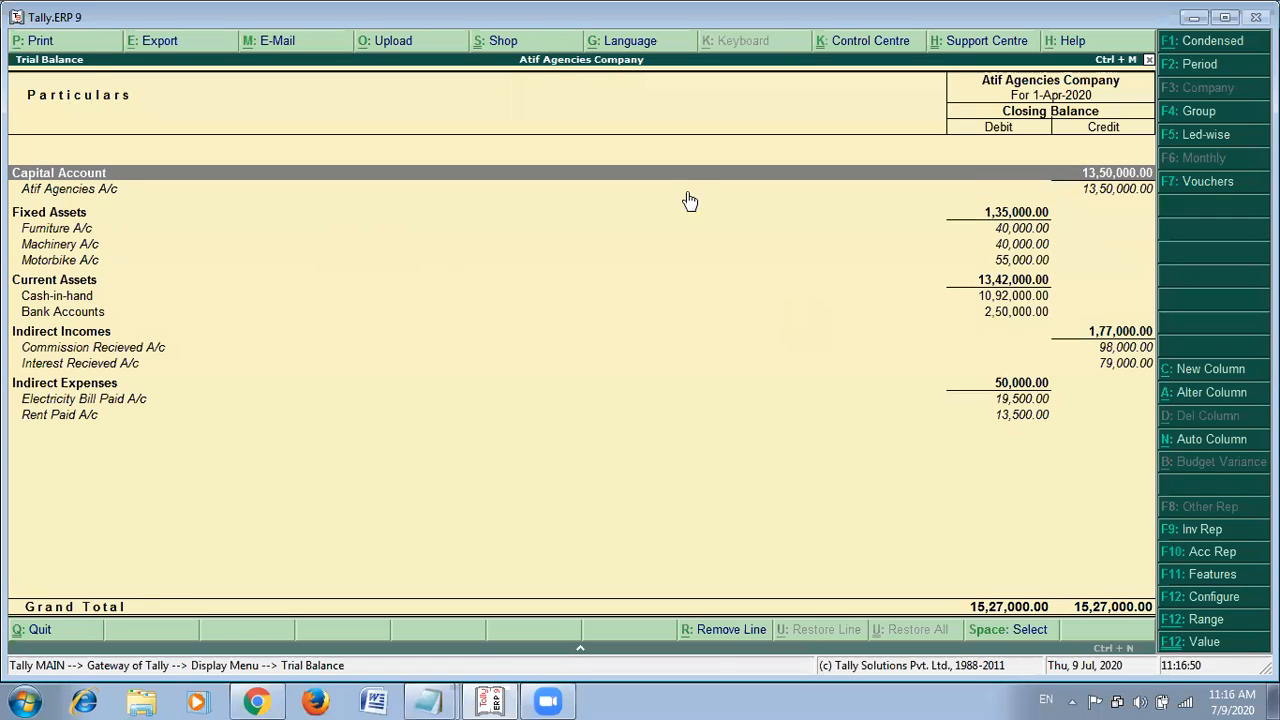
# Compare the notes' rules for the debit and credit sides of a trial balance with the detailed Trial Balance in Tally.ERP 9.
pyautogui.hotkey('alt', 'Tab')
pyautogui.scroll(11, 705, 226)
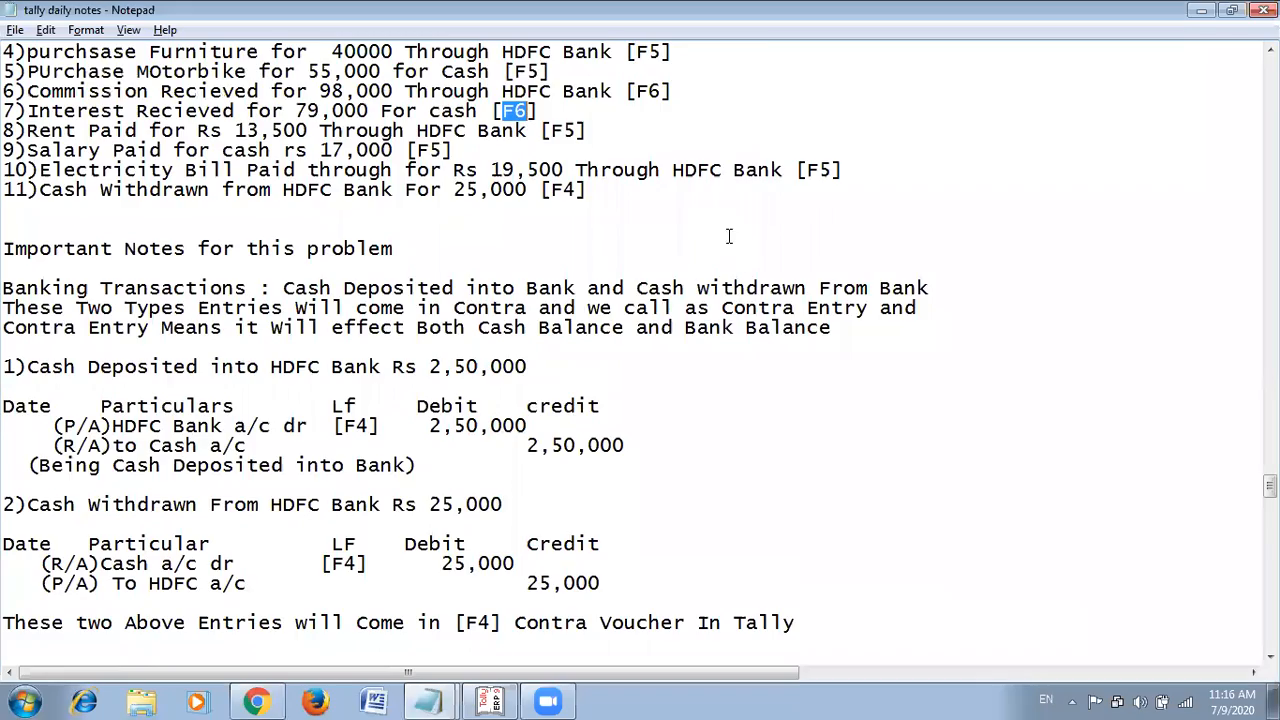
pyautogui.scroll(12, 731, 238)
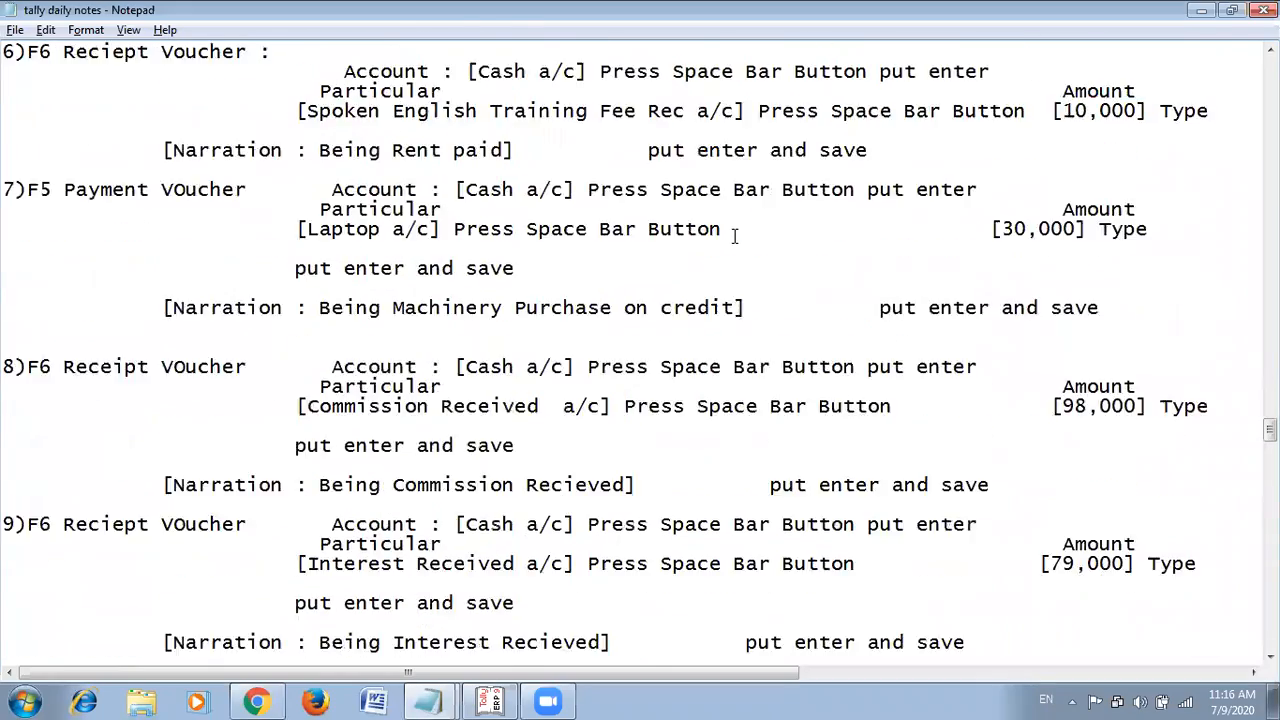
pyautogui.scroll(15, 738, 236)
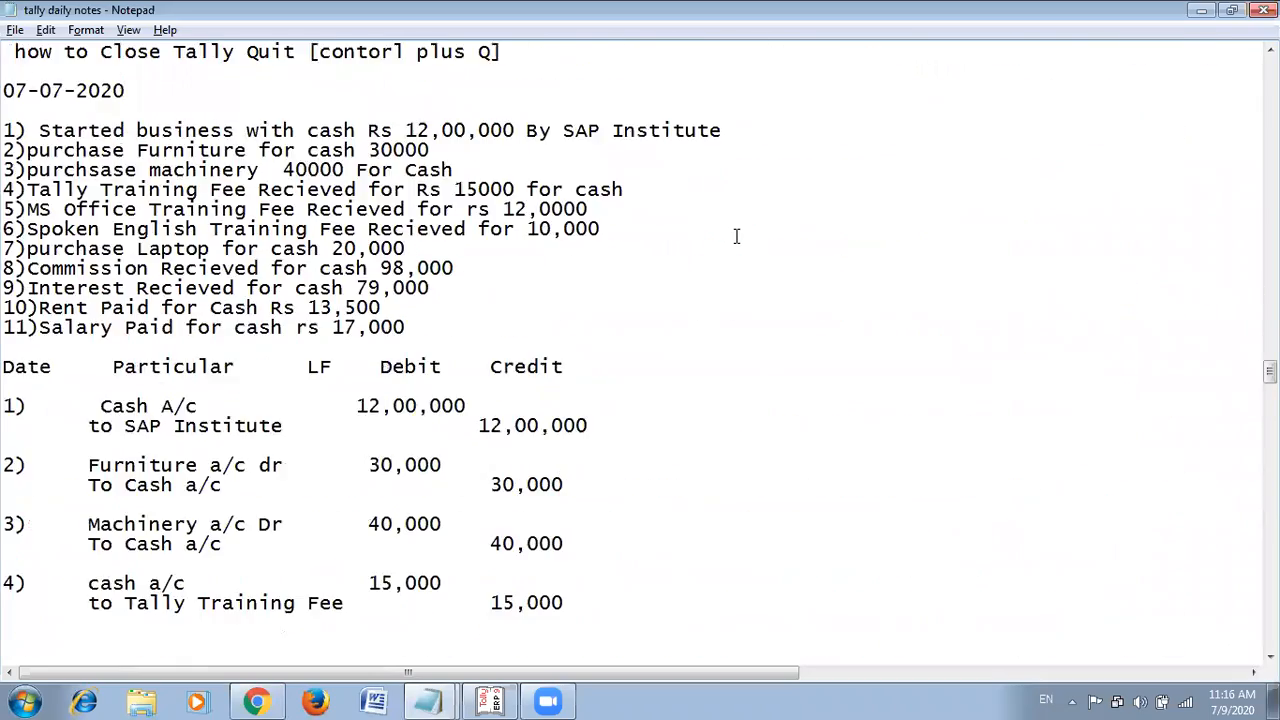
pyautogui.scroll(15, 745, 235)
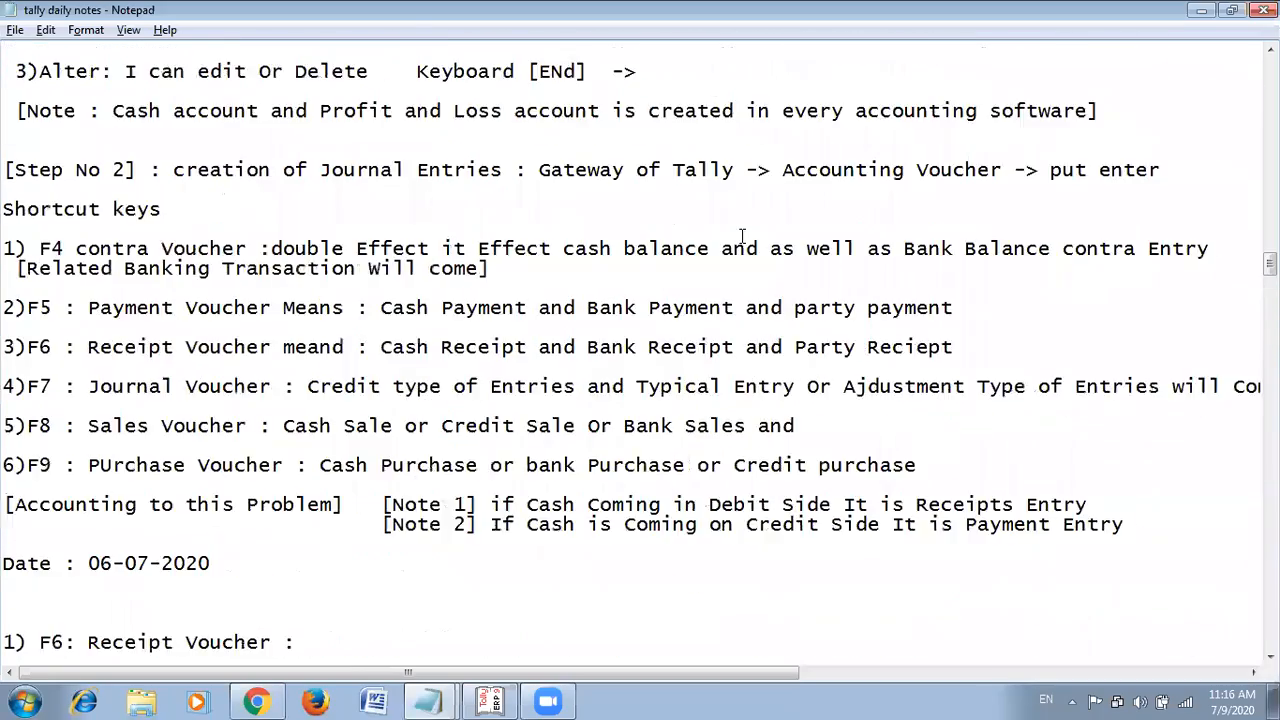
pyautogui.scroll(3, 754, 234)
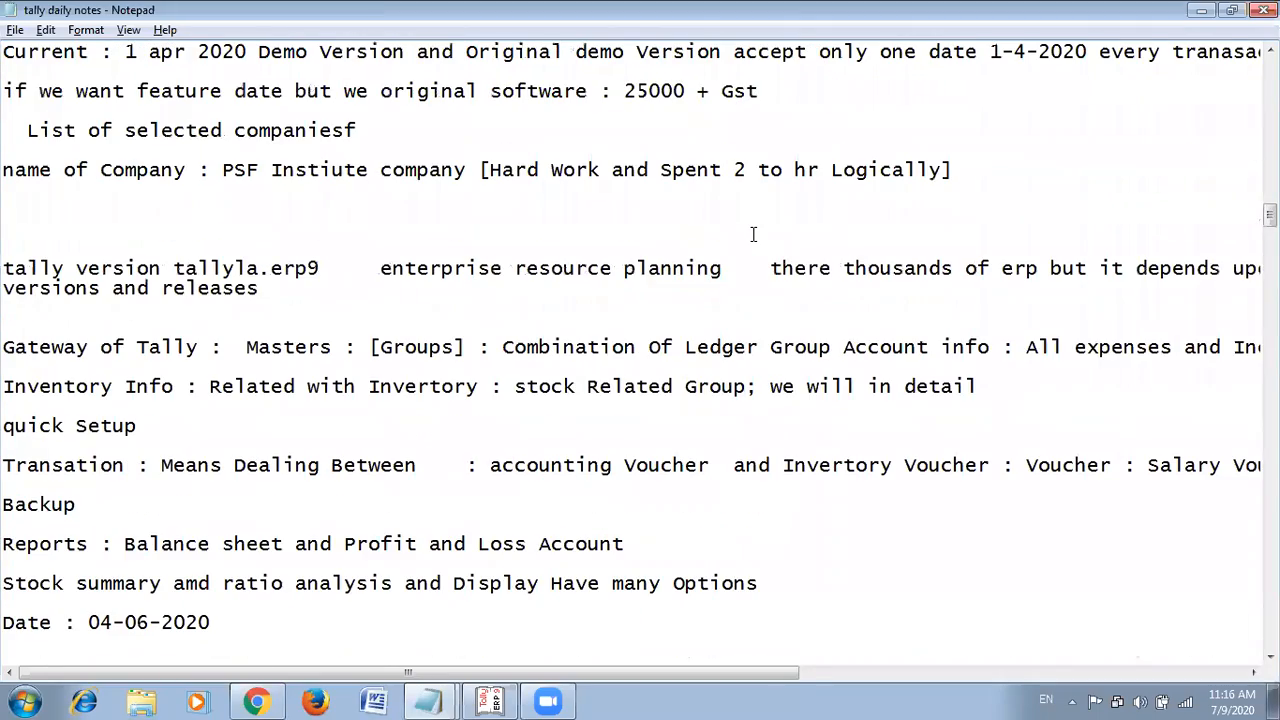
pyautogui.scroll(3, 754, 234)
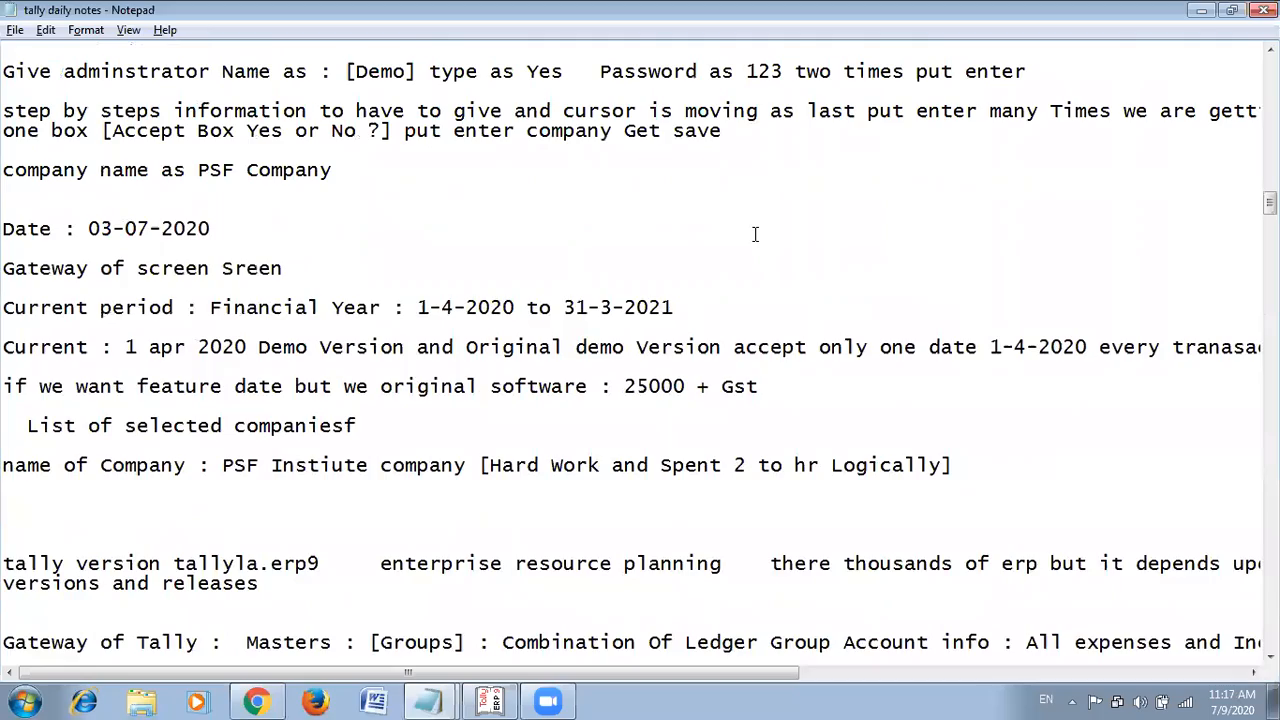
pyautogui.scroll(9, 755, 234)
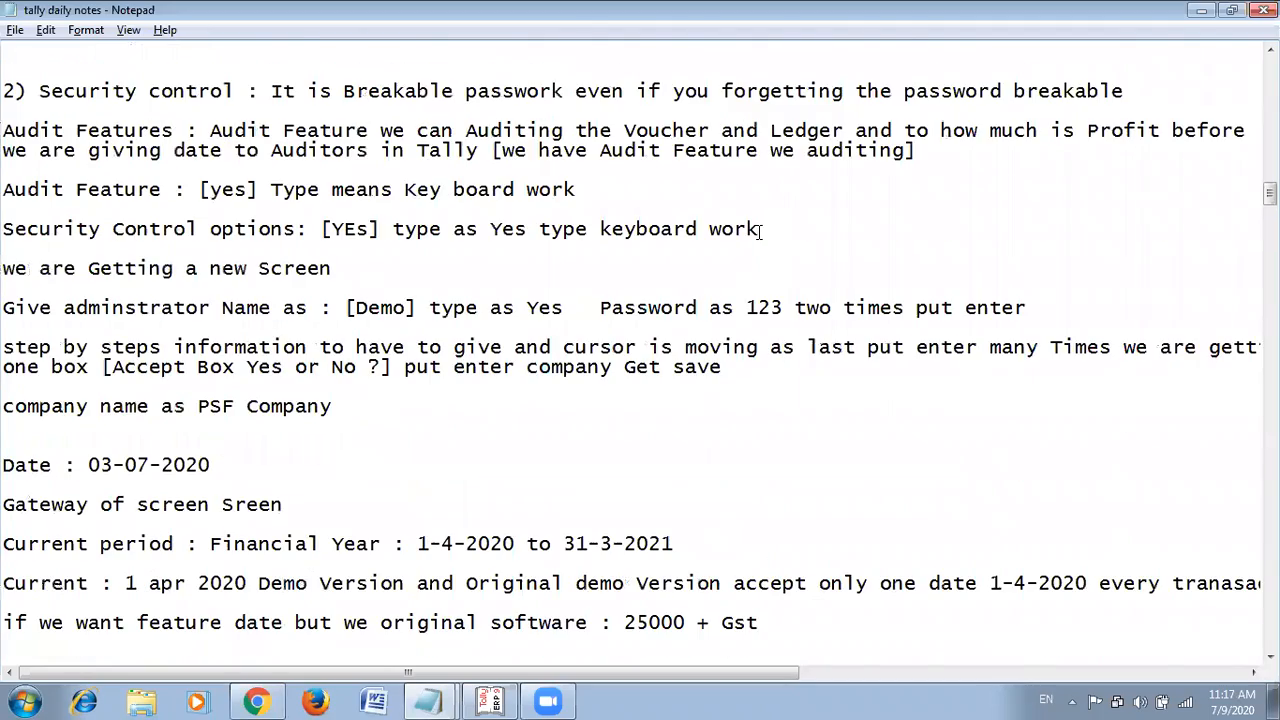
pyautogui.scroll(10, 759, 233)
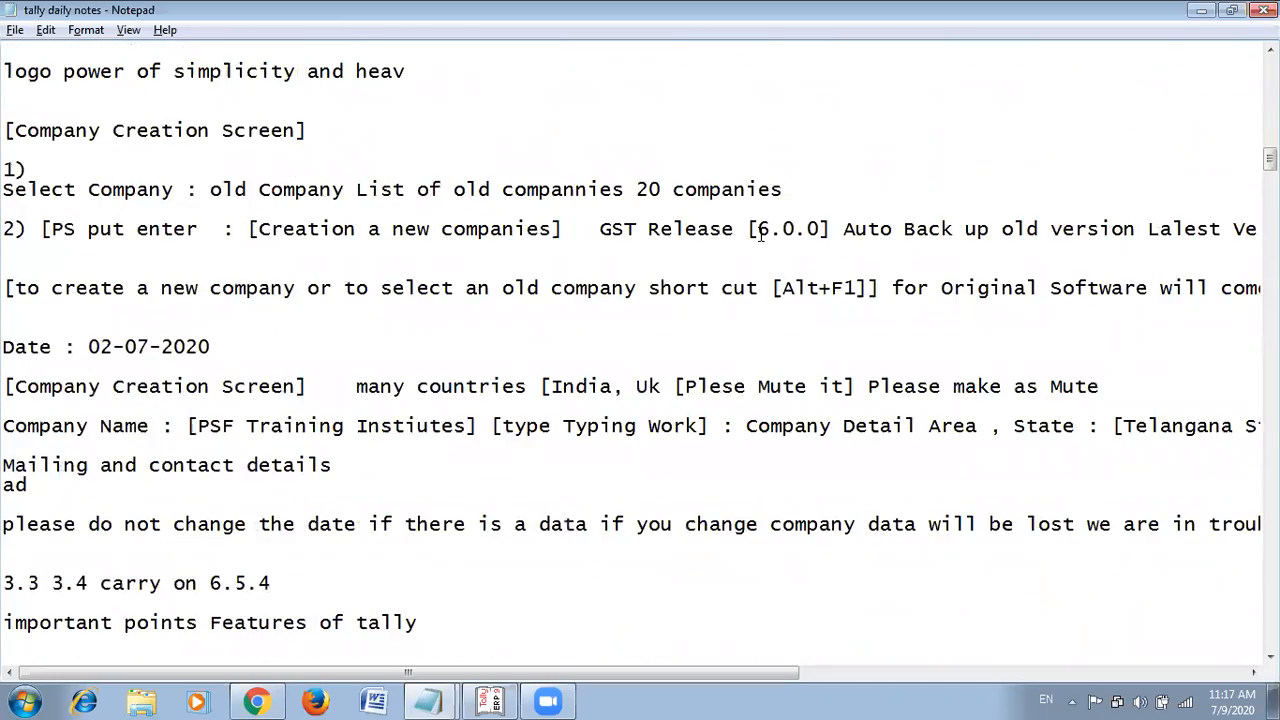
pyautogui.scroll(8, 763, 233)
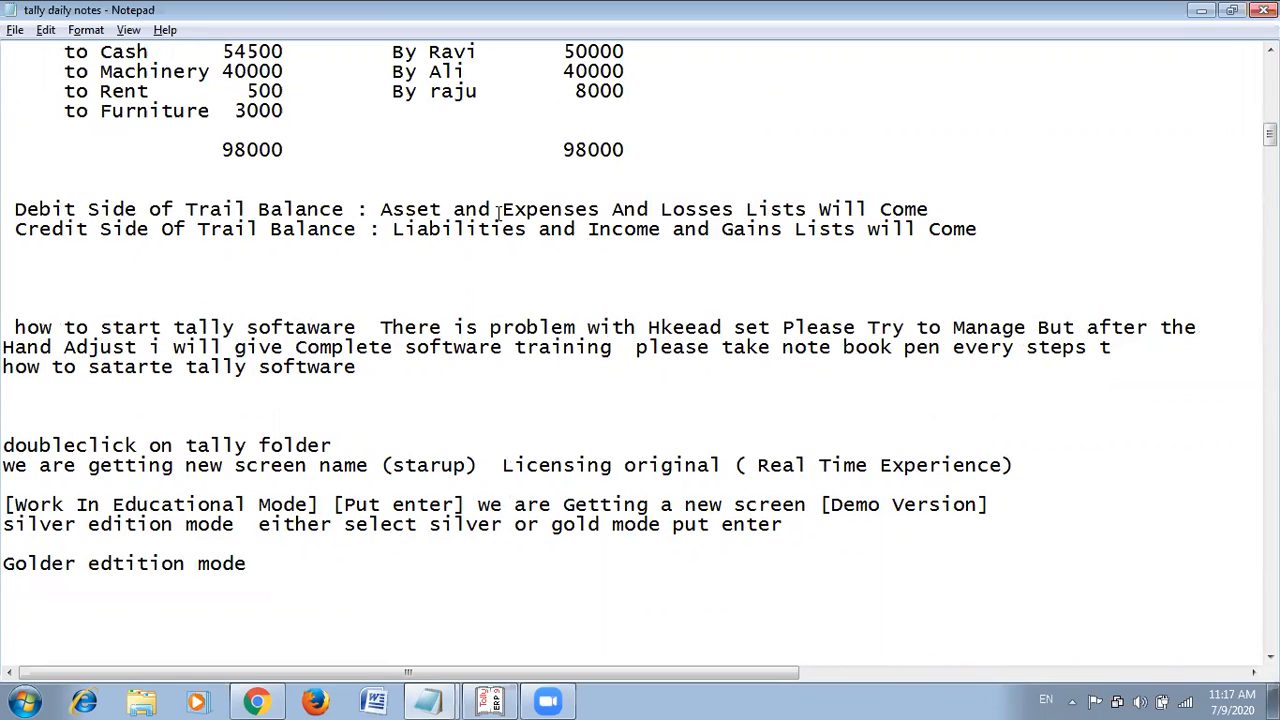
pyautogui.hotkey('alt', 'Tab')
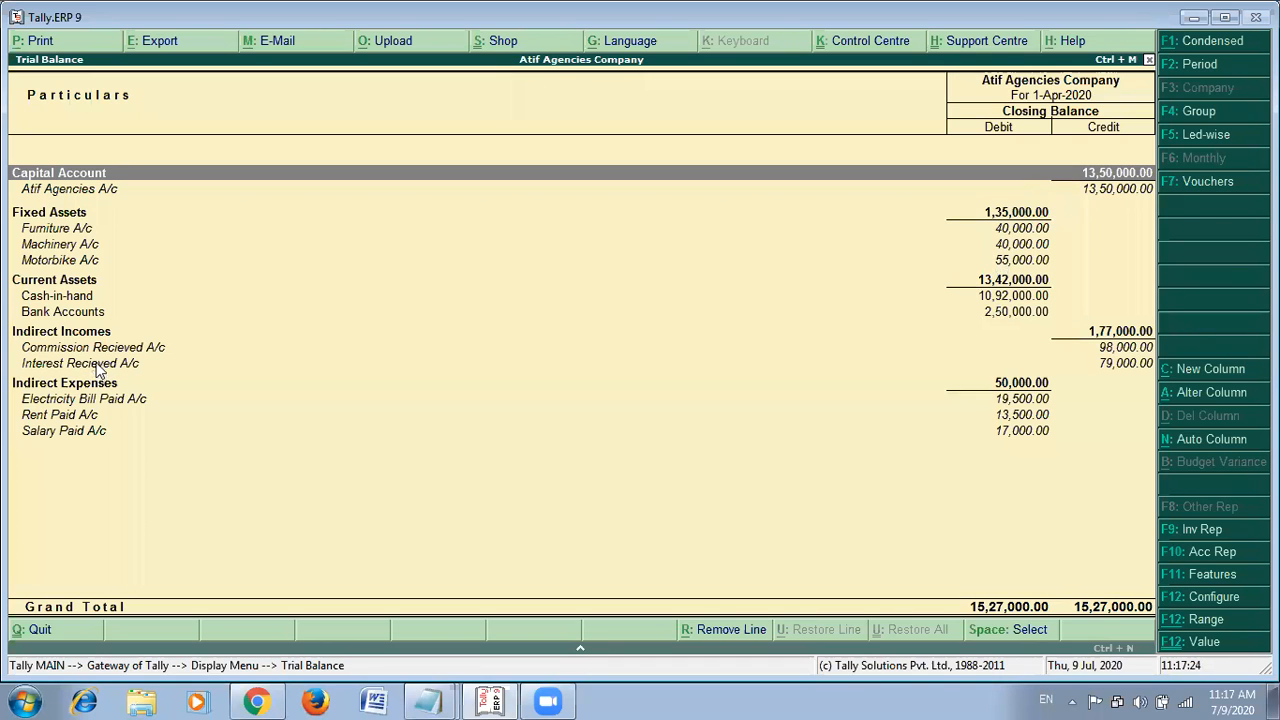
pyautogui.hotkey('alt', 'Tab')
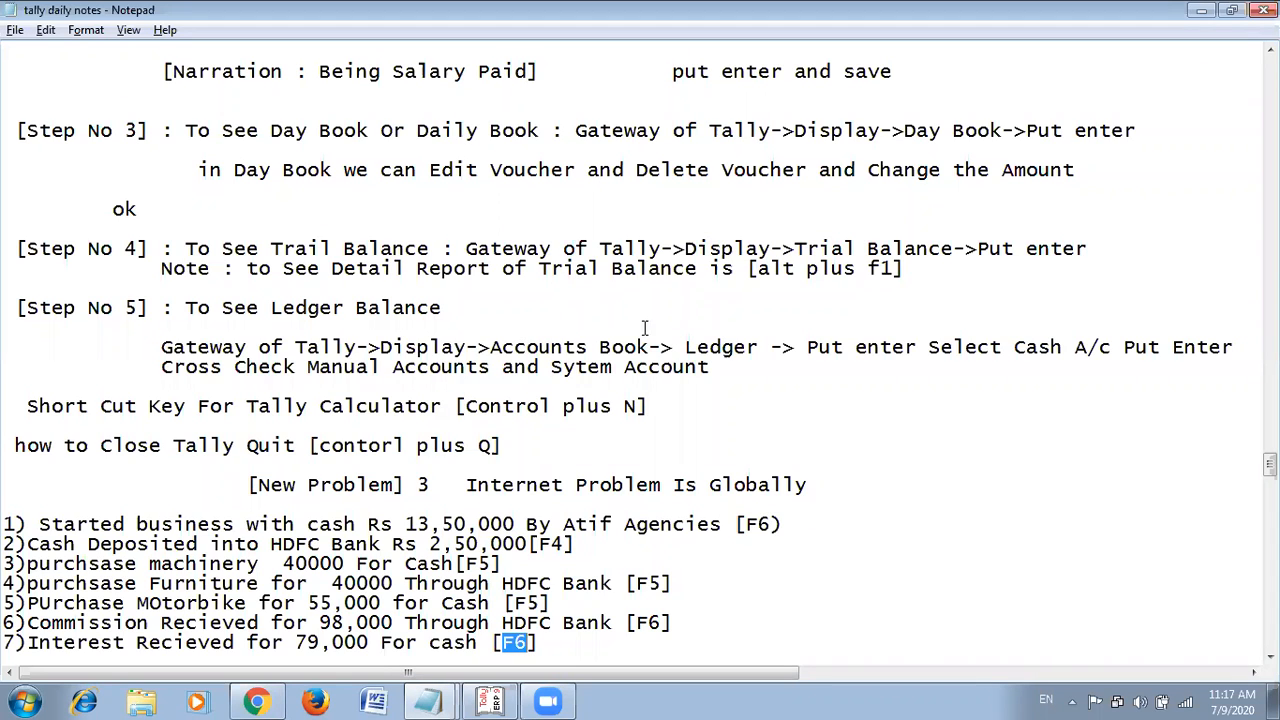
pyautogui.hotkey('alt', 'Tab')
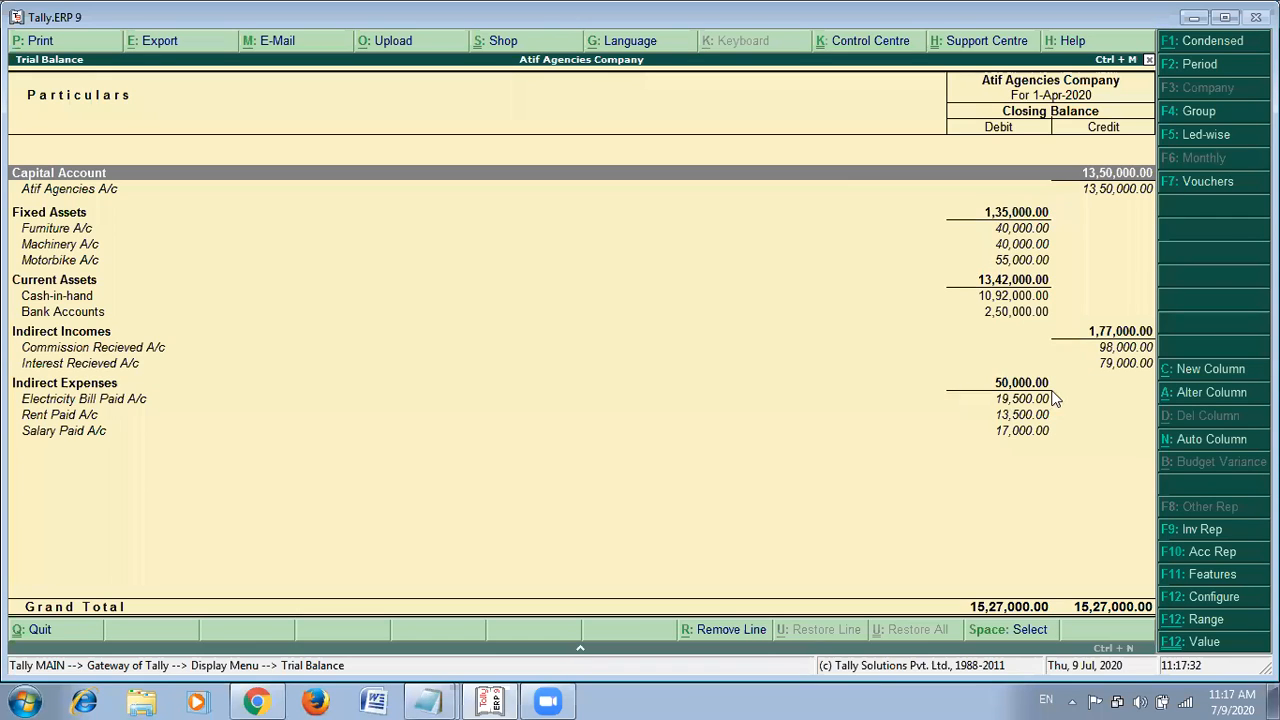
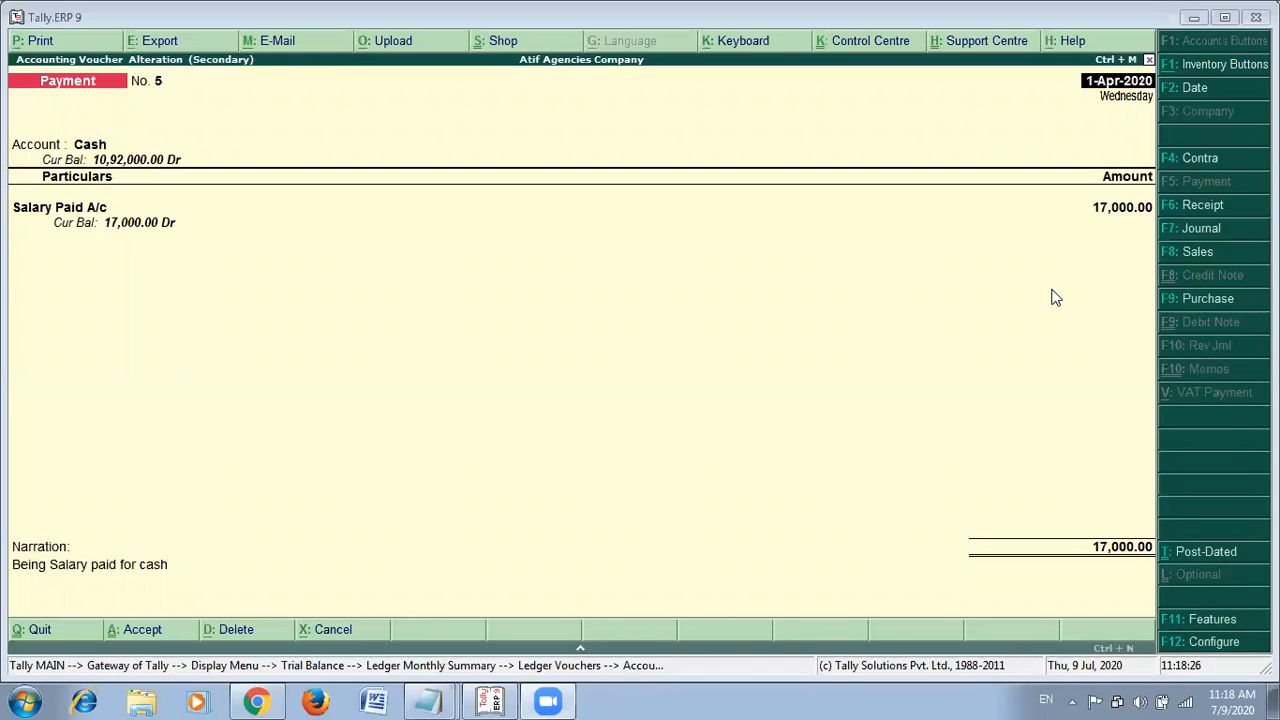
# Change the 17,000 Salary Paid A/c voucher to a Receipt voucher, save it and return to the Trial Balance.
pyautogui.click(1203, 205)
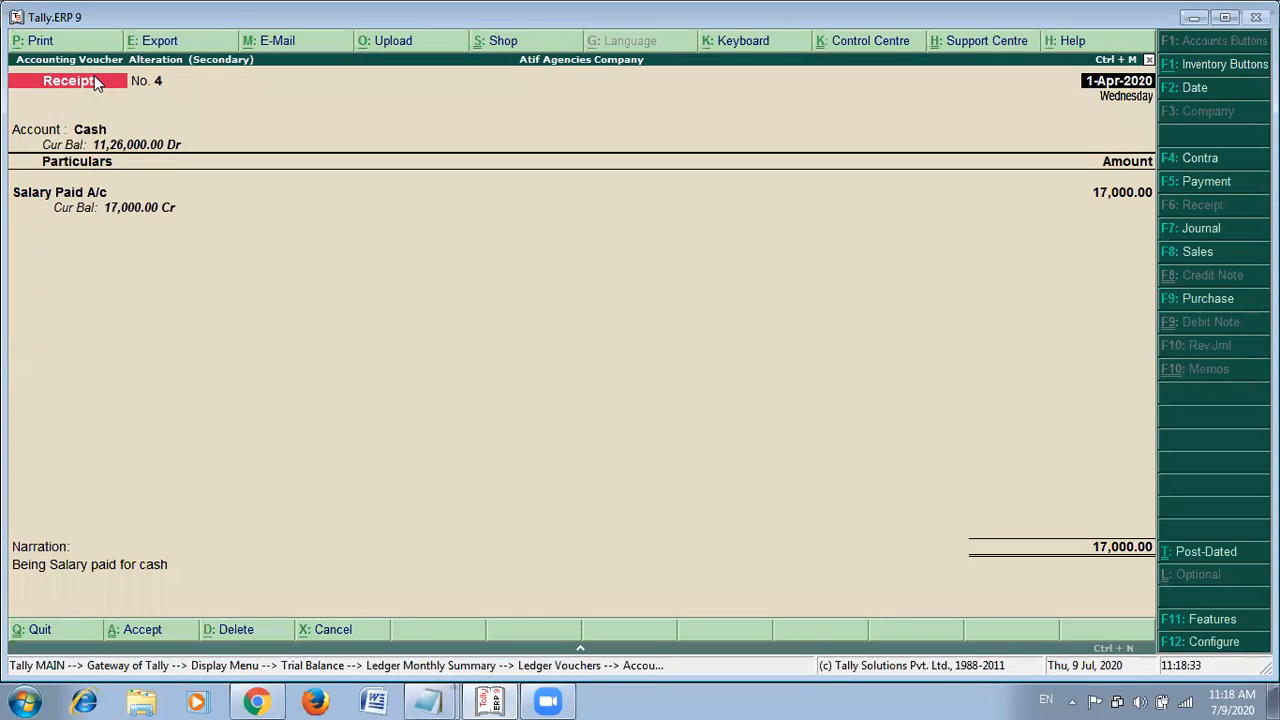
pyautogui.press('Return')
pyautogui.press('Return')
pyautogui.press('Return')
pyautogui.press('Return')
pyautogui.press('Return')
pyautogui.press('Return')
pyautogui.press('Return')
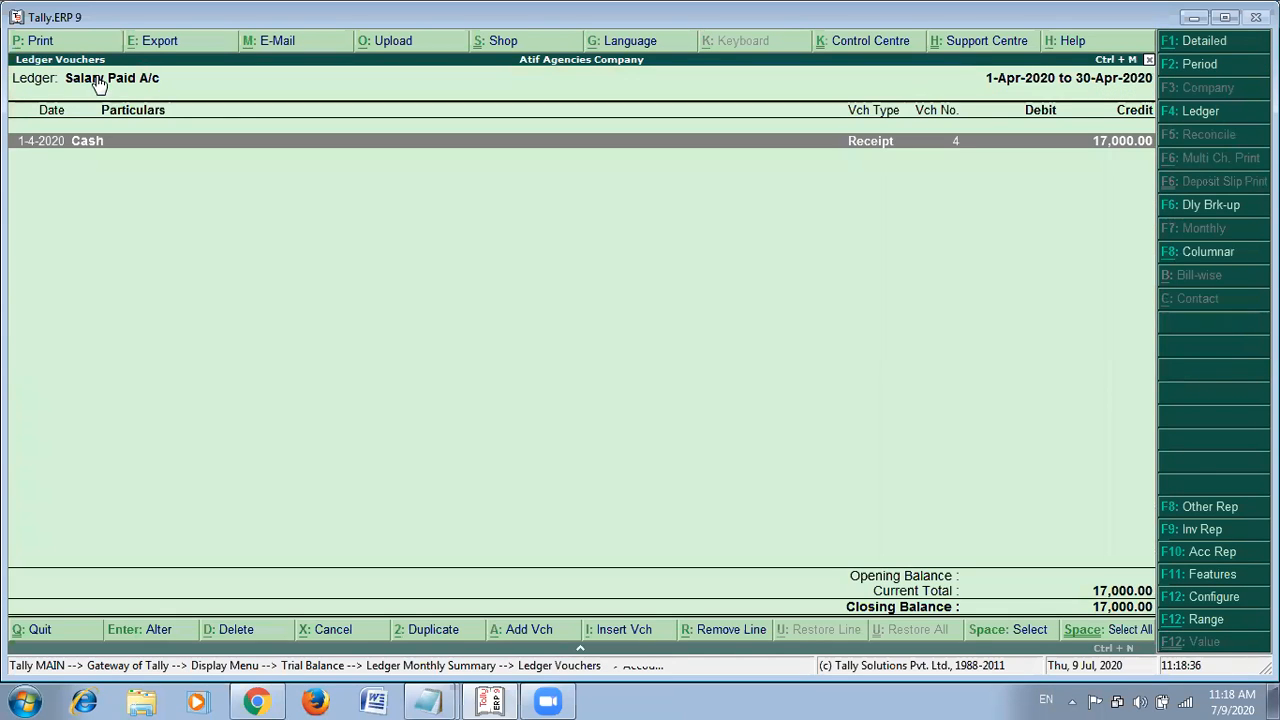
pyautogui.press('Escape')
pyautogui.press('Escape')
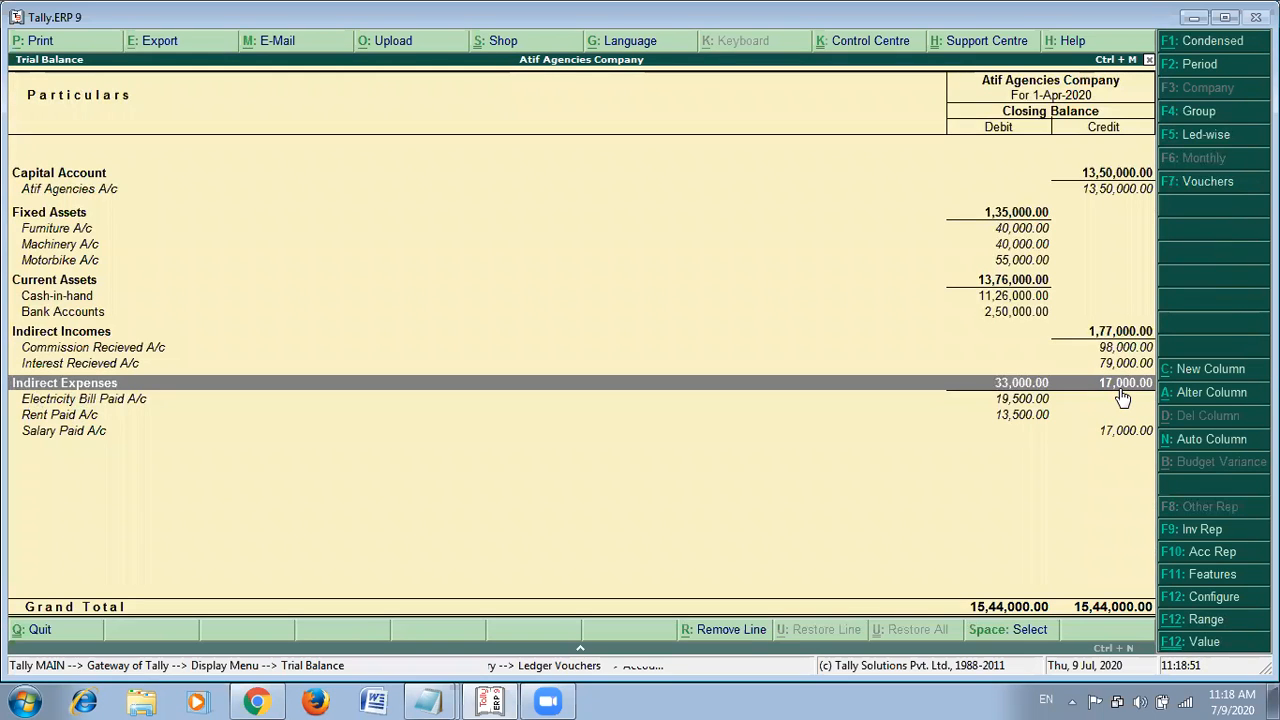
# Drill down from Indirect Expenses through Salary Paid A/c and April to the 17,000 salary voucher.
pyautogui.press('Return')
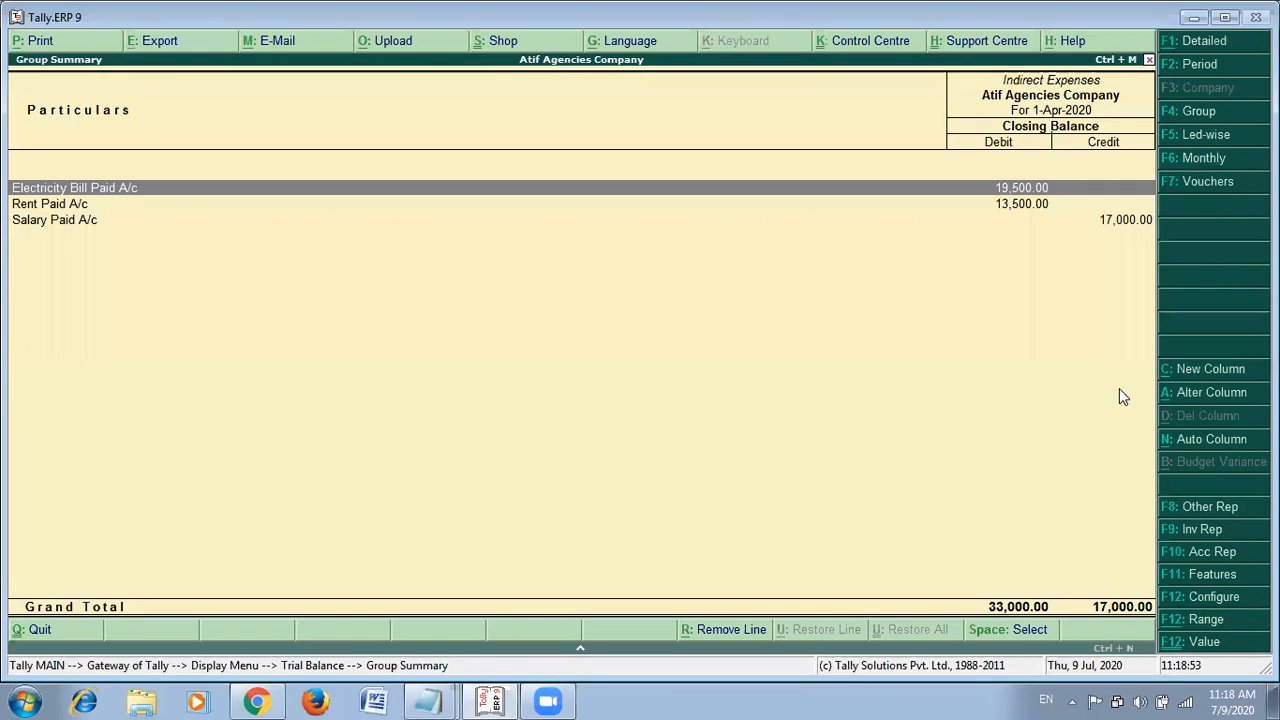
pyautogui.press('Down')
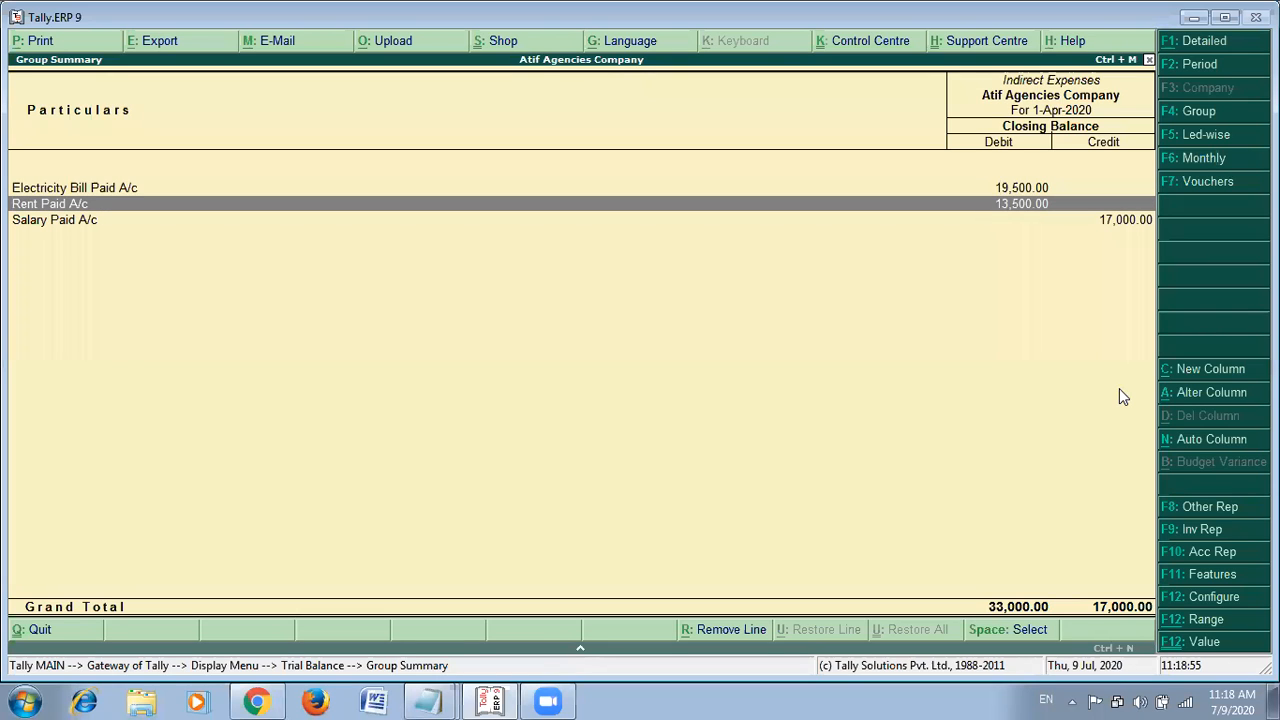
pyautogui.press('Down')
pyautogui.press('Return')
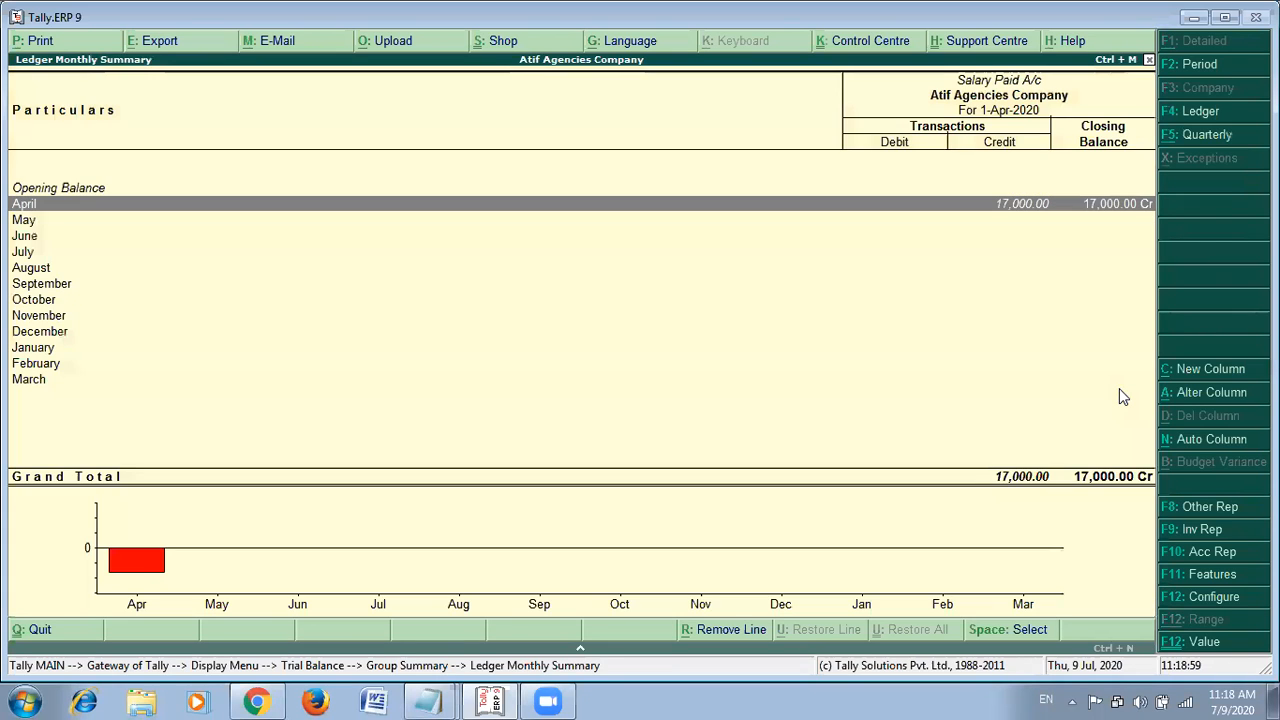
pyautogui.press('Return')
pyautogui.press('Return')
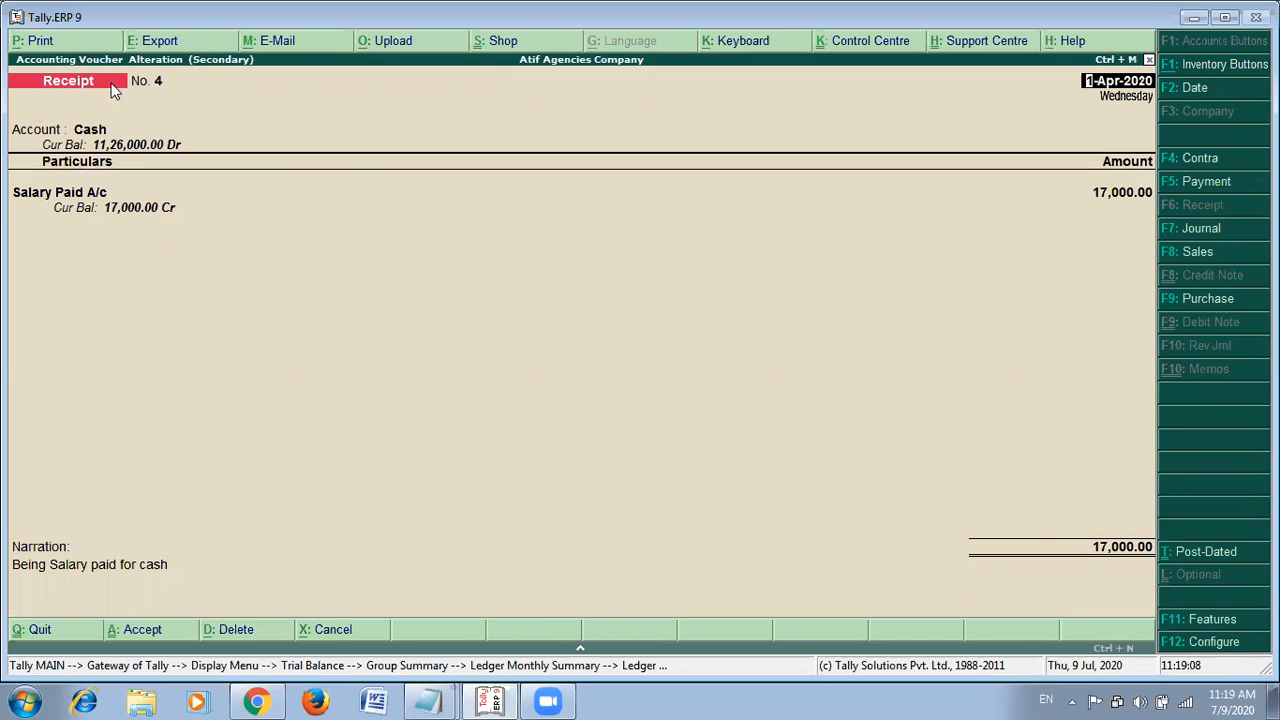
# Change the 17,000 salary voucher to a Payment voucher, save it and go back to the Trial Balance.
pyautogui.click(1203, 185)
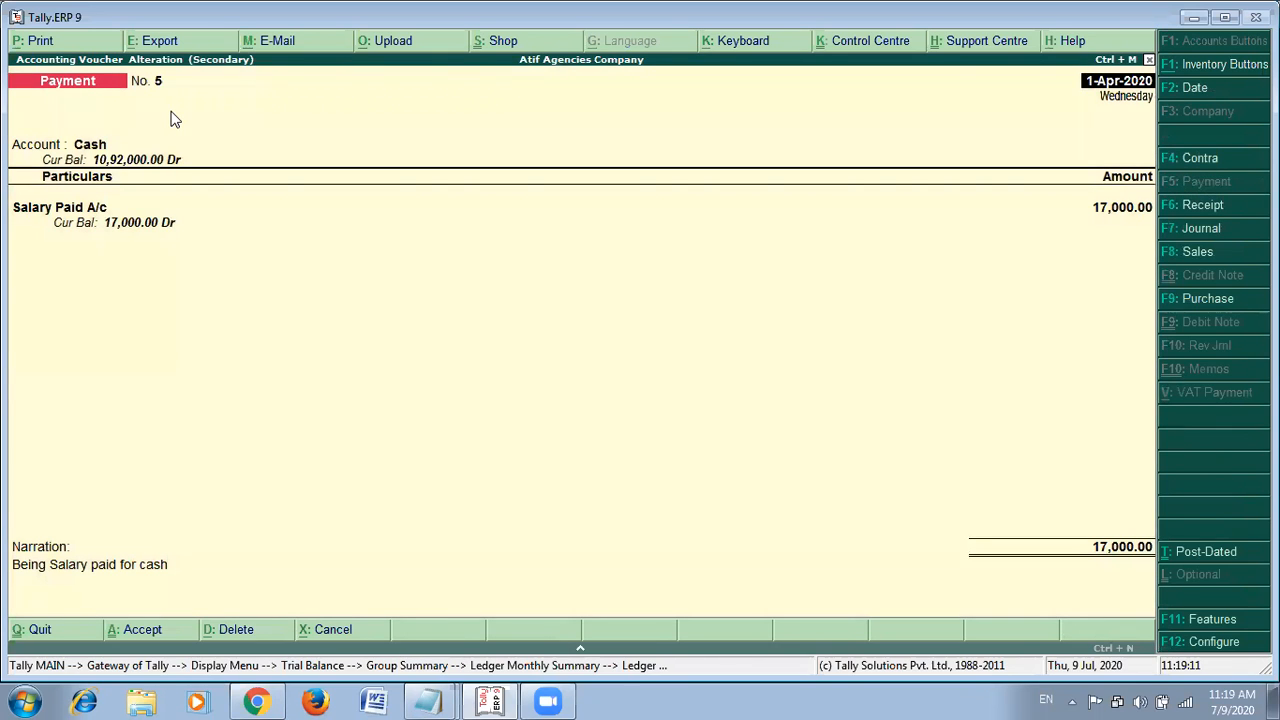
pyautogui.press('Return')
pyautogui.press('Return')
pyautogui.press('Return')
pyautogui.press('Return')
pyautogui.press('Return')
pyautogui.press('Return')
pyautogui.press('Escape')
pyautogui.press('Escape')
pyautogui.press('Escape')
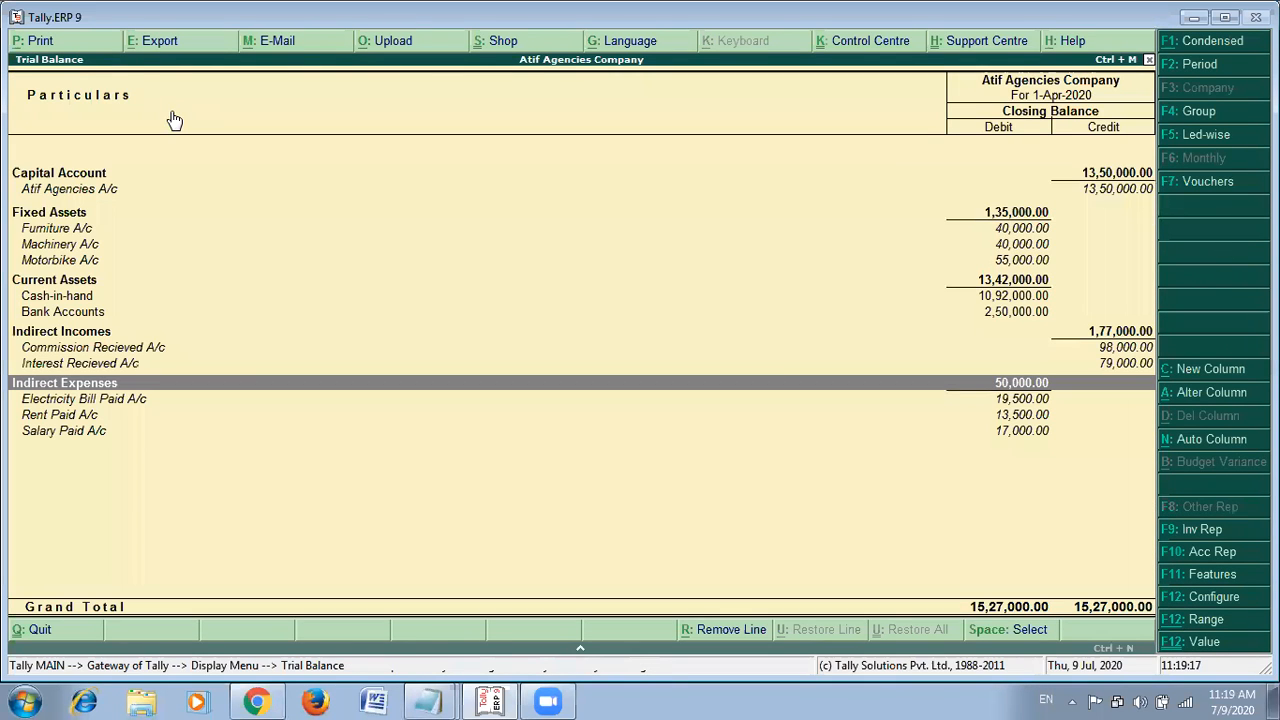
# Check the Indirect Expenses accounts in the Trial Balance, then look up the sample trial balance and its debit and credit rules in the Notepad notes.
pyautogui.press('Down')
pyautogui.press('Down')
pyautogui.press('Down')
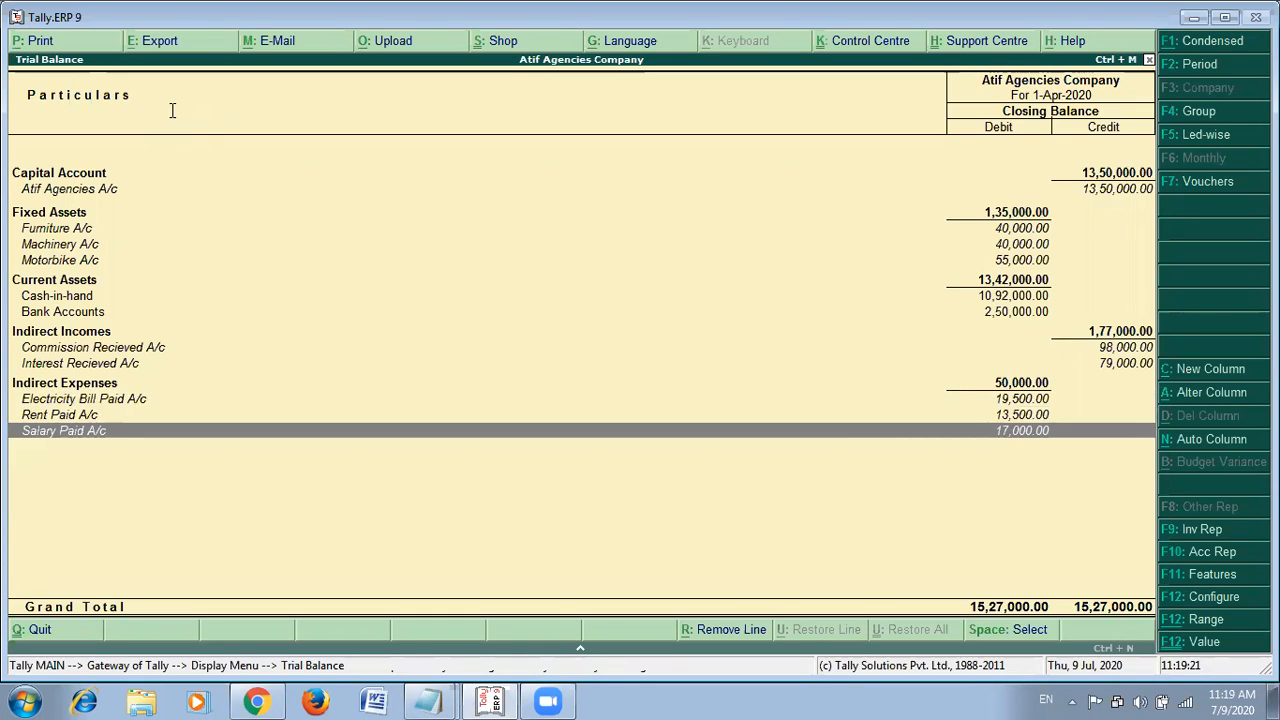
pyautogui.hotkey('alt', 'Tab')
pyautogui.scroll(4, 912, 165)
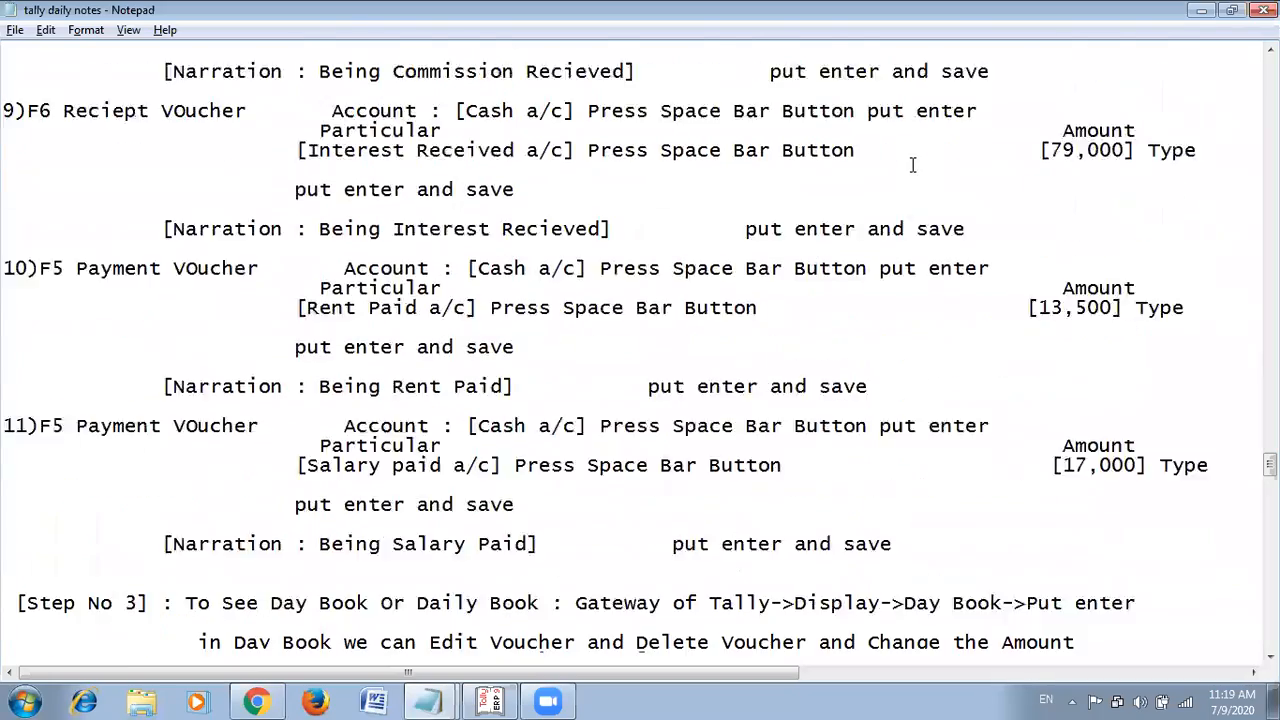
pyautogui.scroll(14, 912, 165)
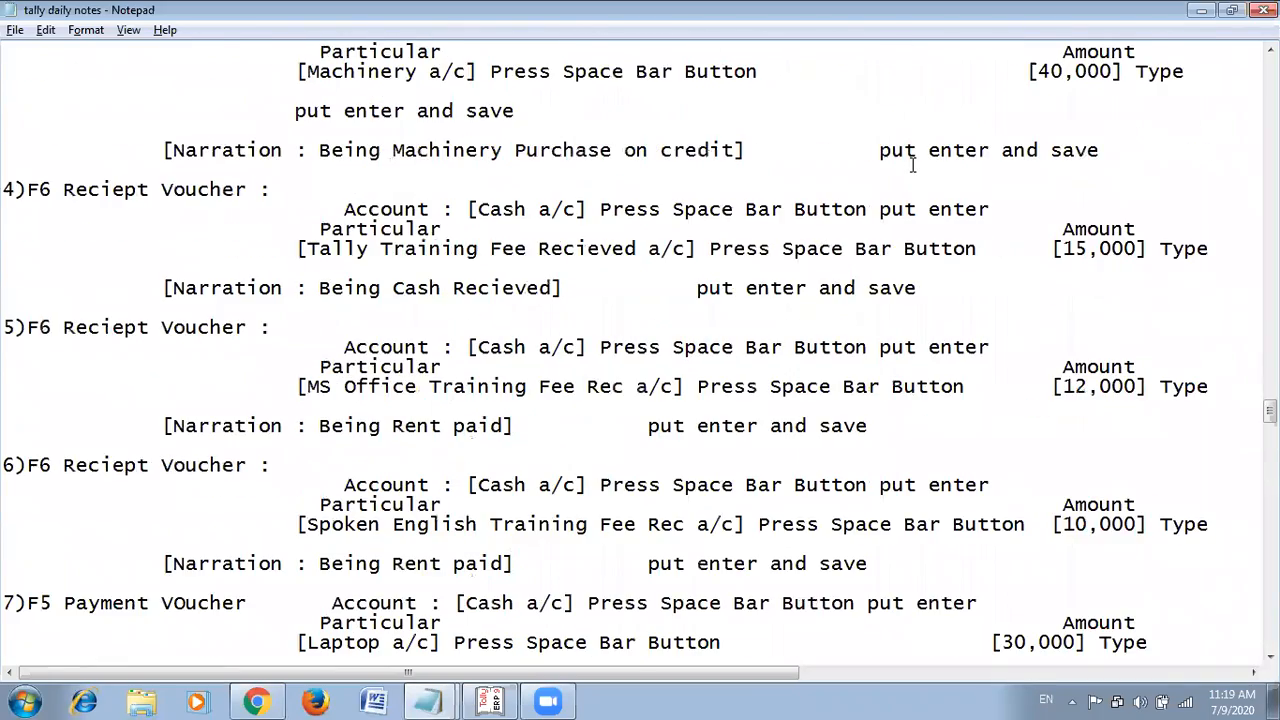
pyautogui.scroll(1, 912, 165)
pyautogui.scroll(15, 912, 165)
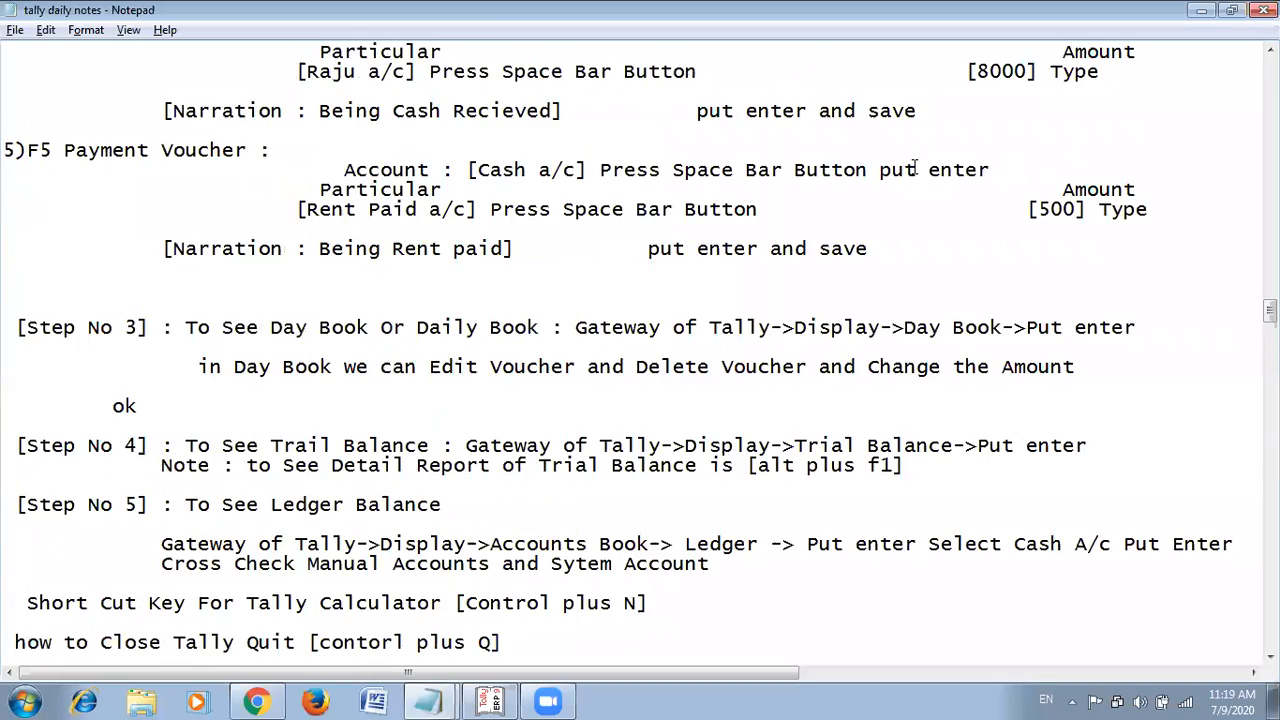
pyautogui.scroll(15, 914, 167)
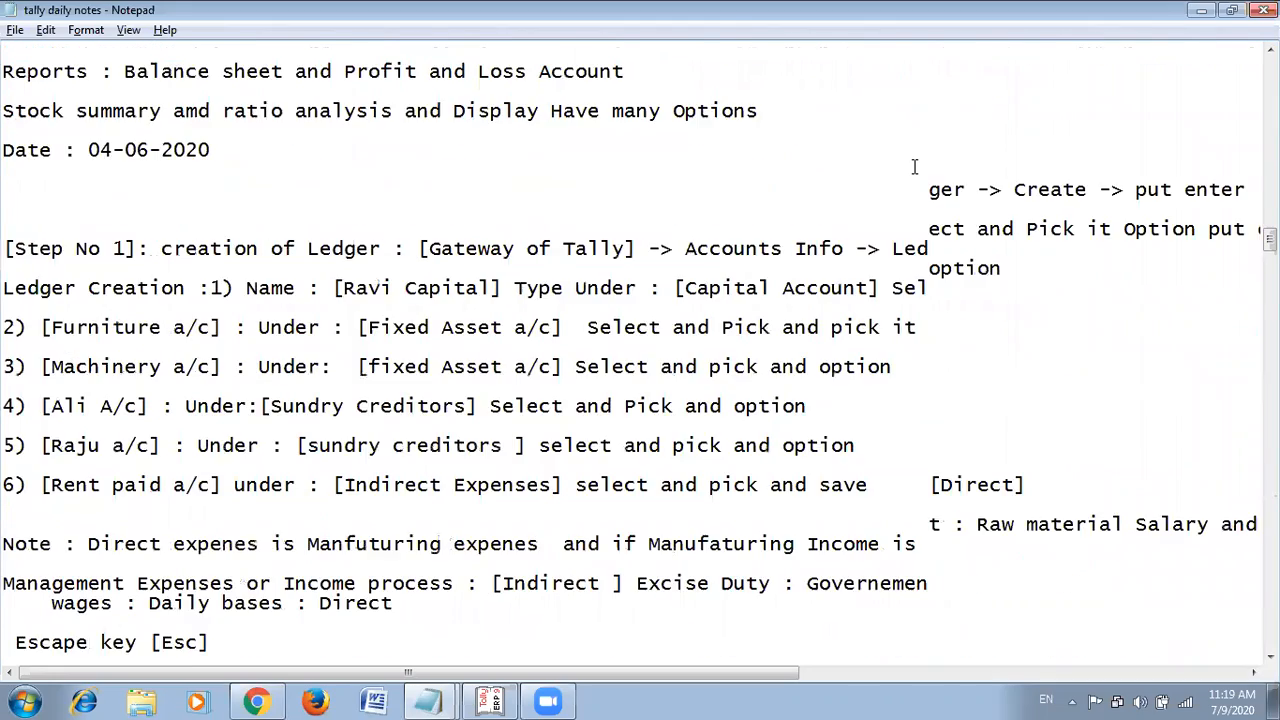
pyautogui.scroll(15, 914, 167)
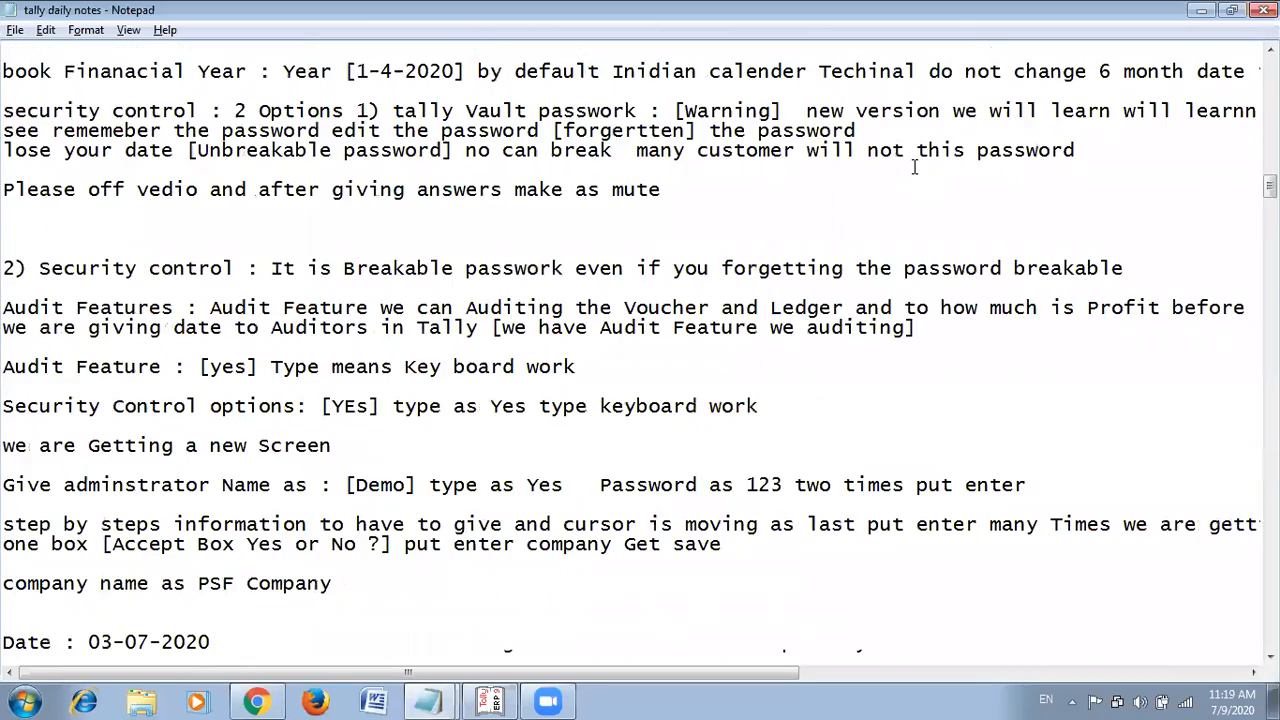
pyautogui.scroll(15, 914, 170)
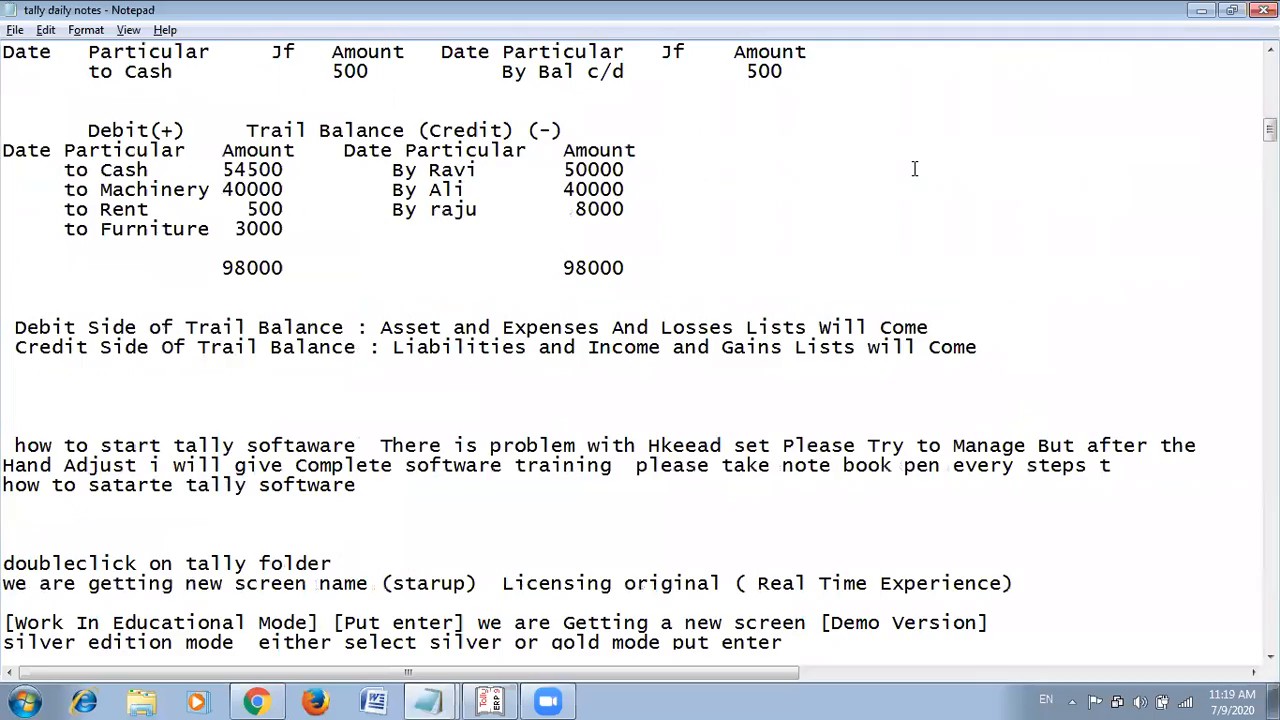
pyautogui.scroll(14, 914, 167)
pyautogui.scroll(-9, 914, 160)
pyautogui.scroll(-15, 931, 118)
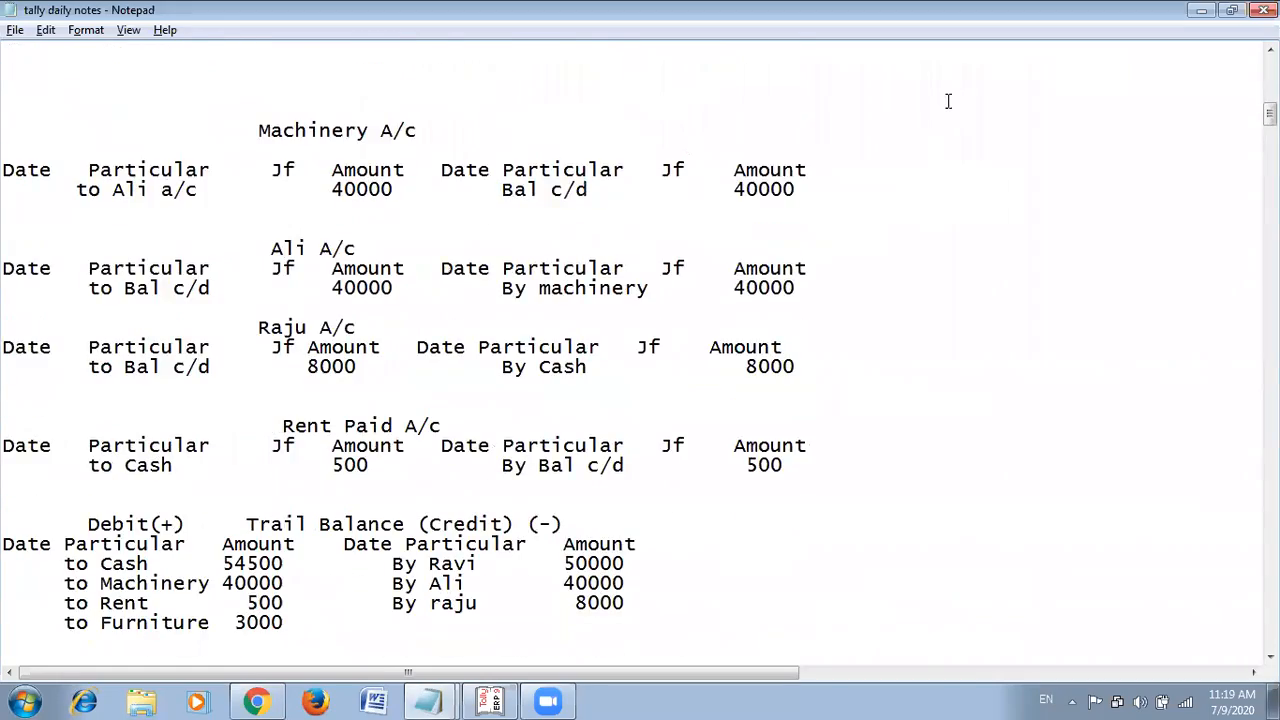
# Read through the notes from company creation to the voucher types and their shortcuts under step 2.
pyautogui.scroll(-11, 958, 92)
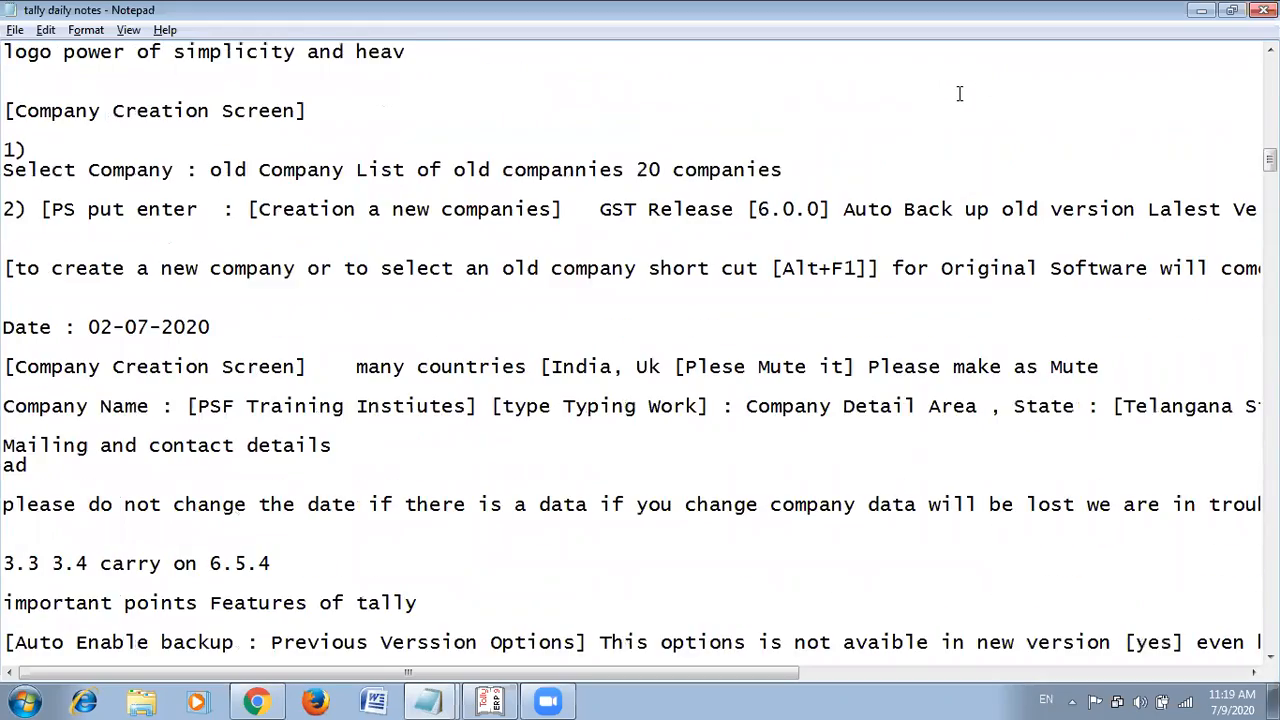
pyautogui.scroll(-10, 968, 82)
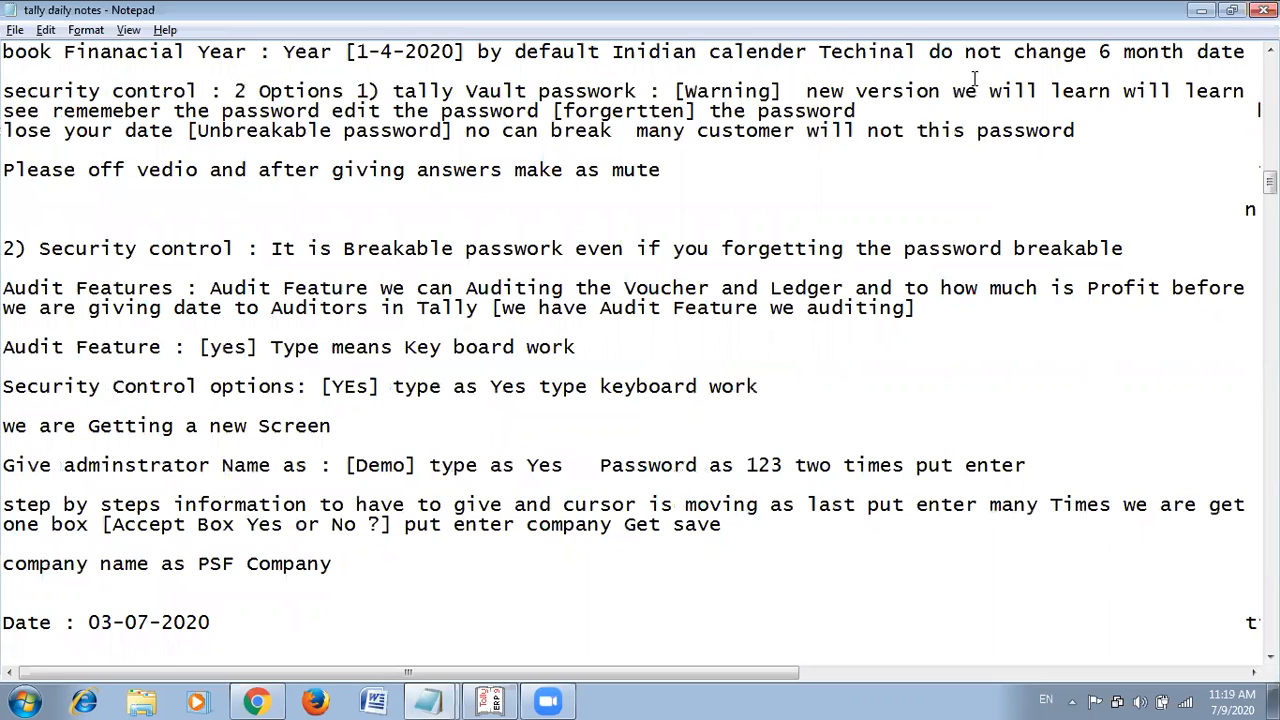
pyautogui.scroll(-3, 975, 78)
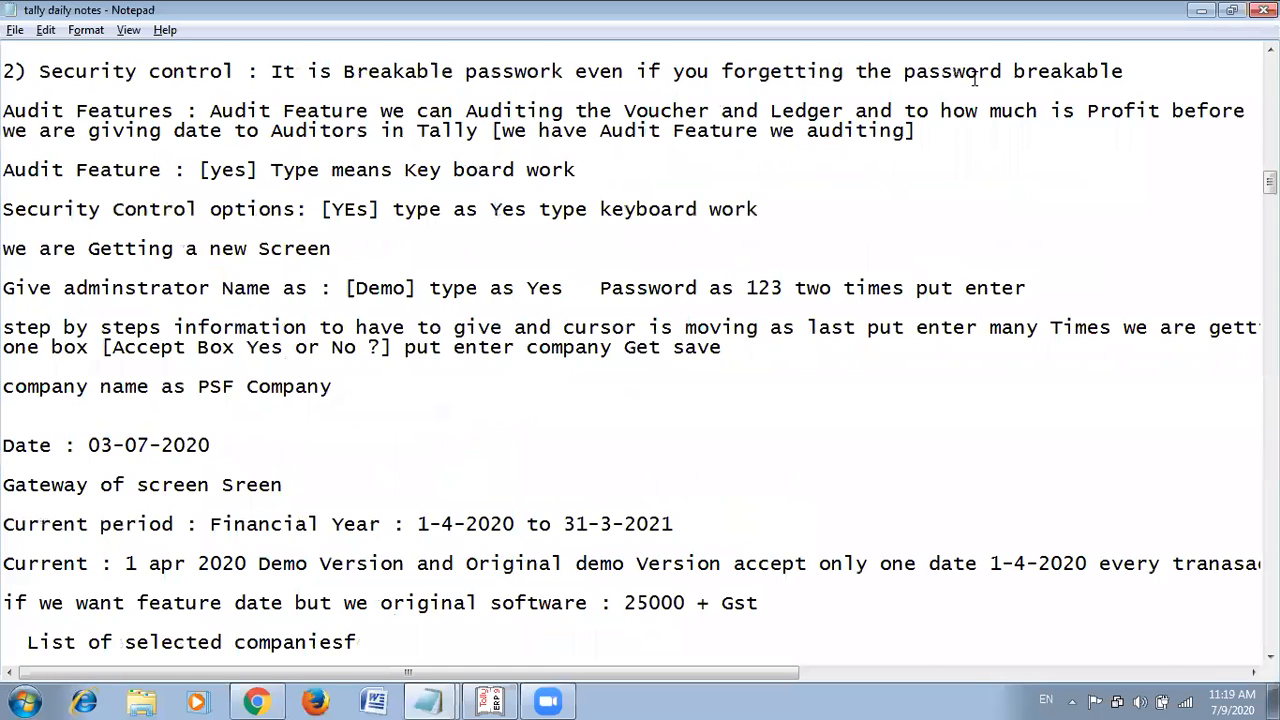
pyautogui.scroll(-5, 975, 79)
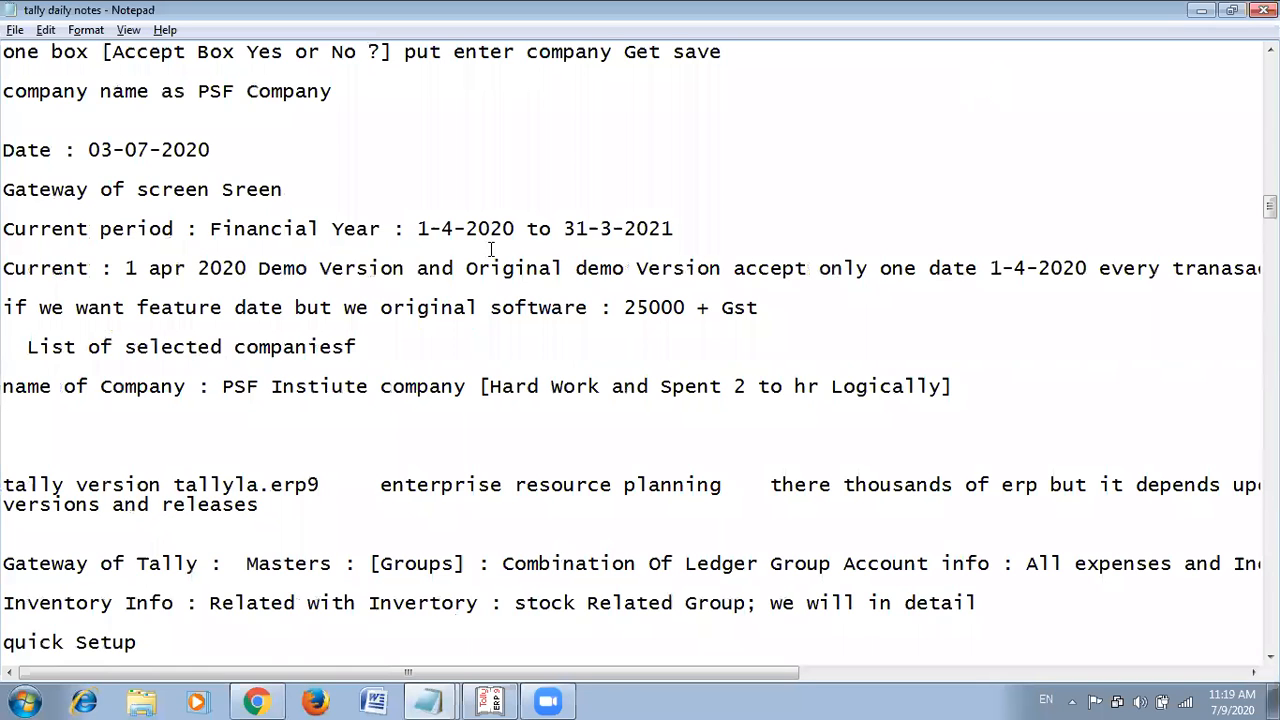
pyautogui.scroll(-2, 491, 249)
pyautogui.scroll(-10, 732, 380)
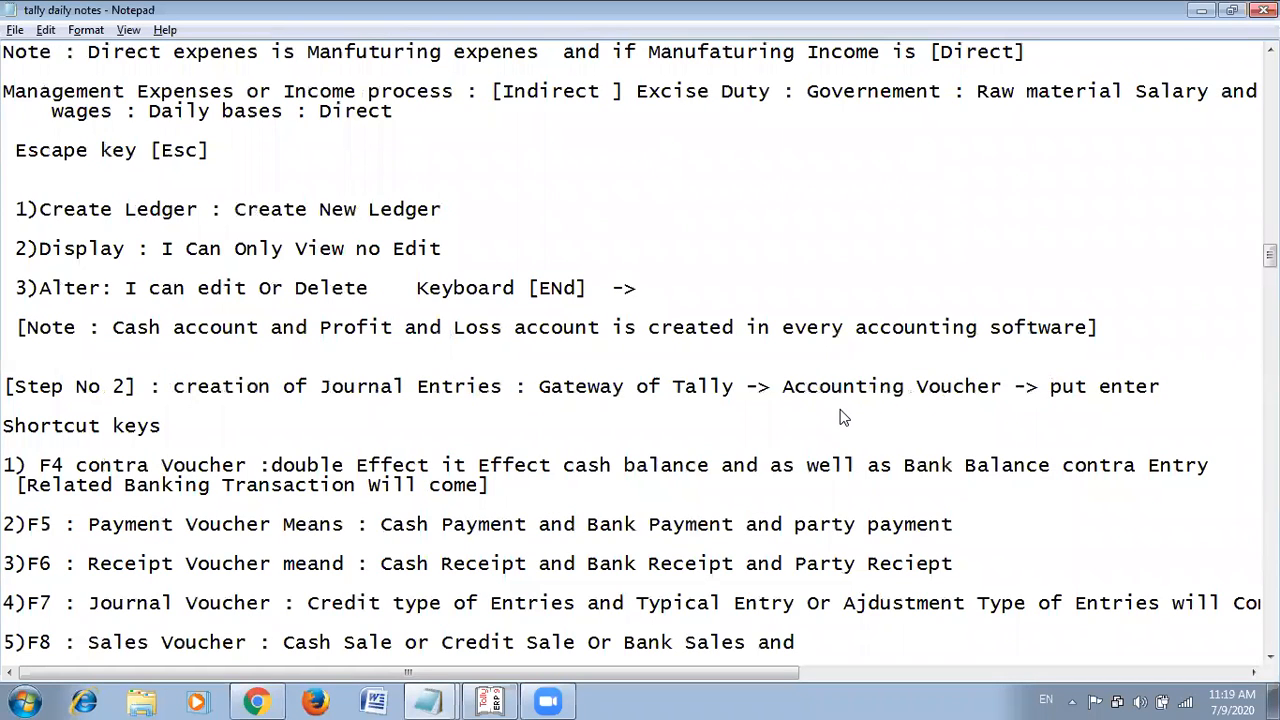
# Switch to Tally.ERP 9, return to the Gateway of Tally and open the Account Books display menu.
pyautogui.hotkey('alt', 'Tab')
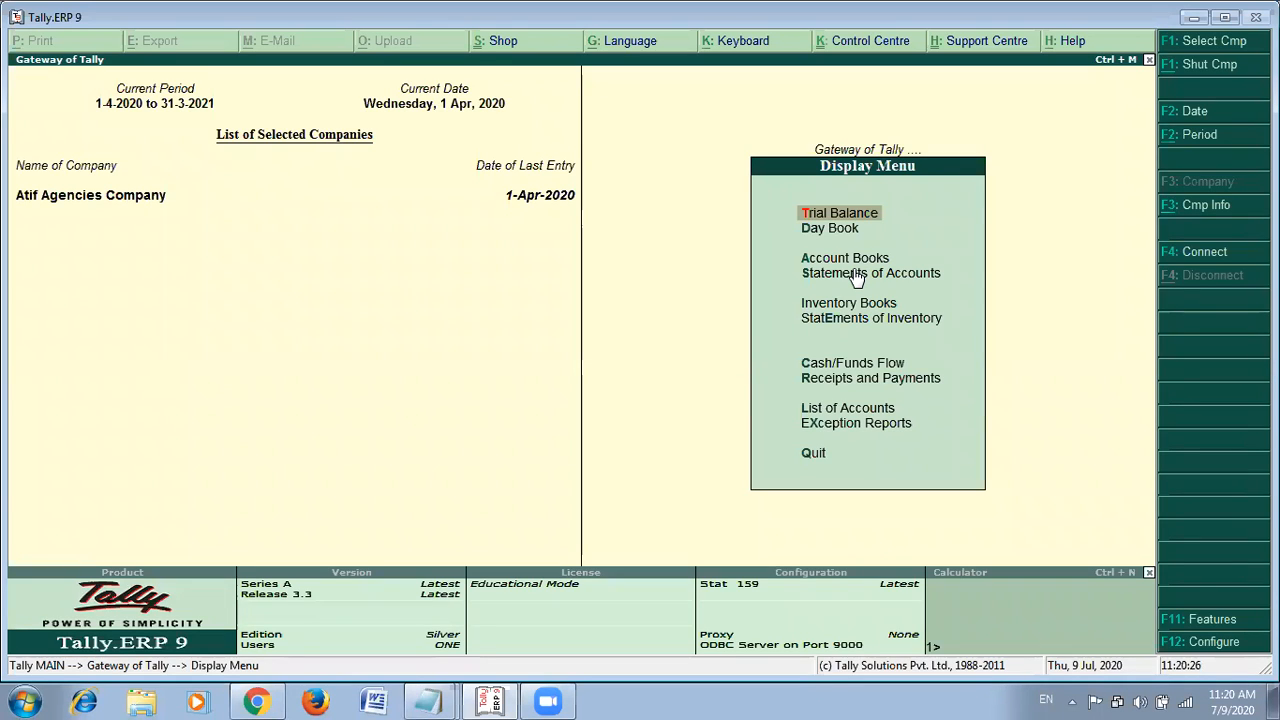
pyautogui.press('Escape')
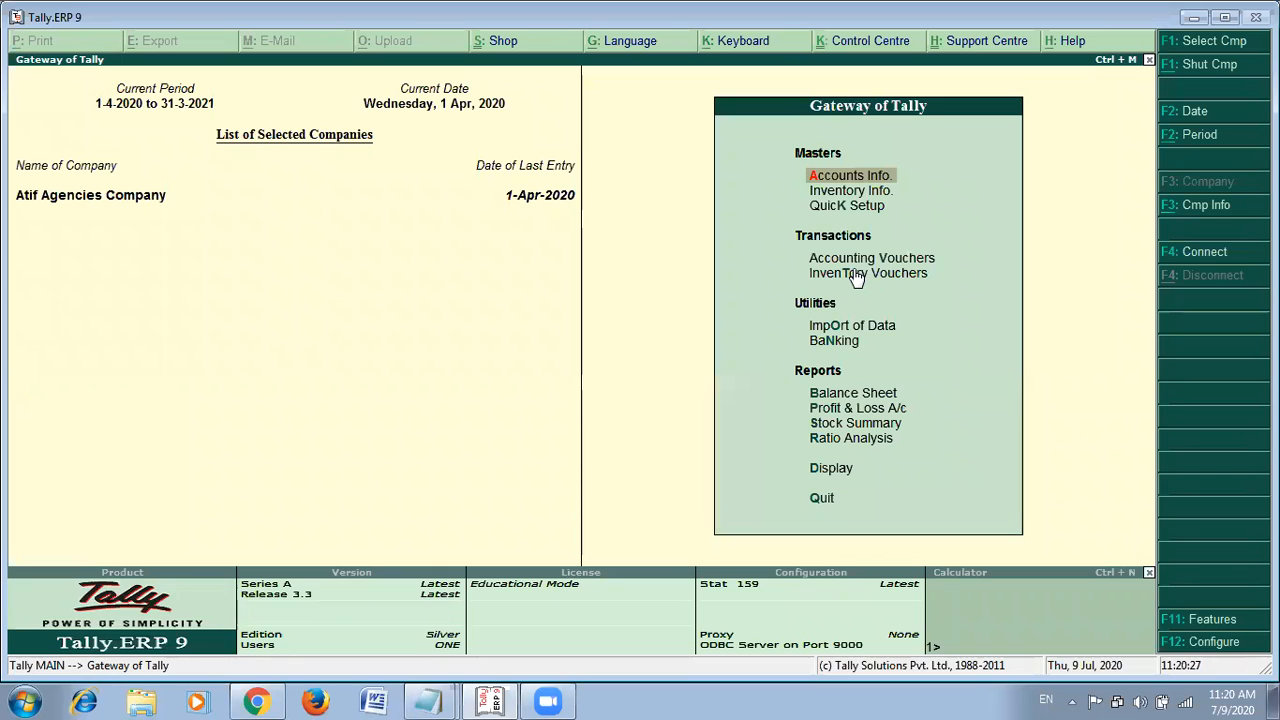
pyautogui.press('d')
pyautogui.press('a')
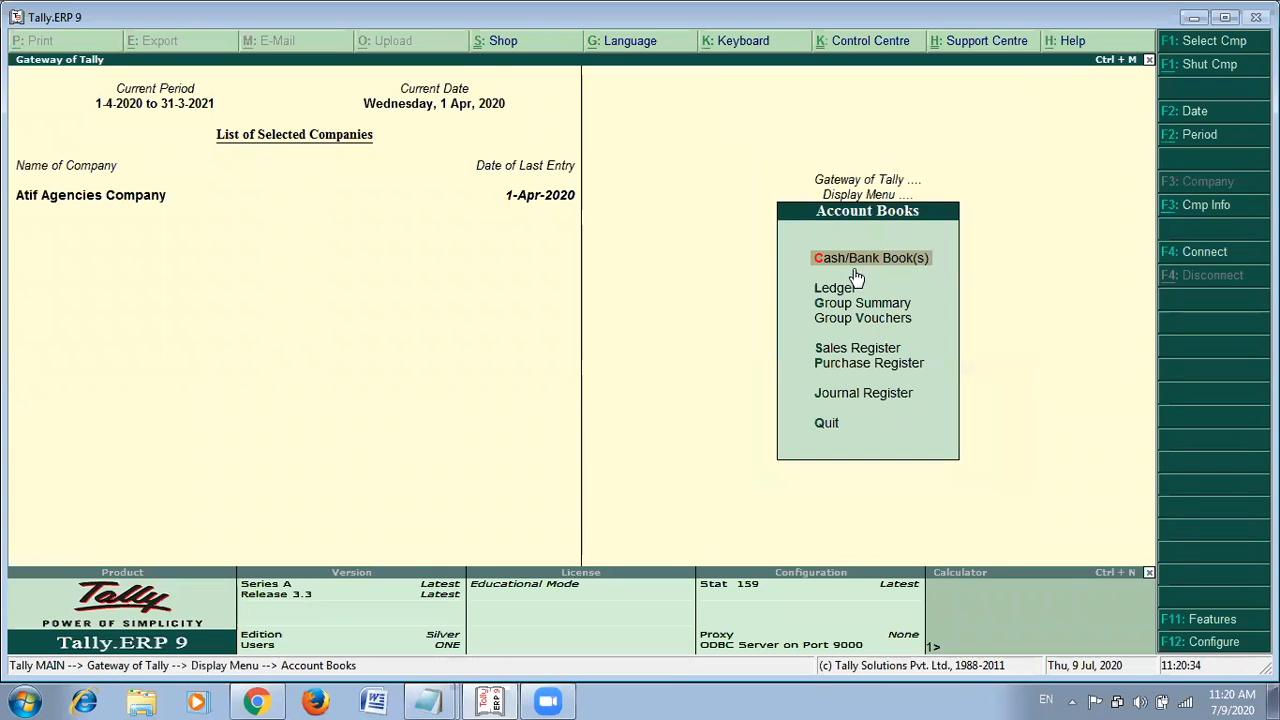
# Switch to the Notepad daily notes and add a separate line reading "OR" below the ledger path in step 5.
pyautogui.hotkey('alt', 'Tab')
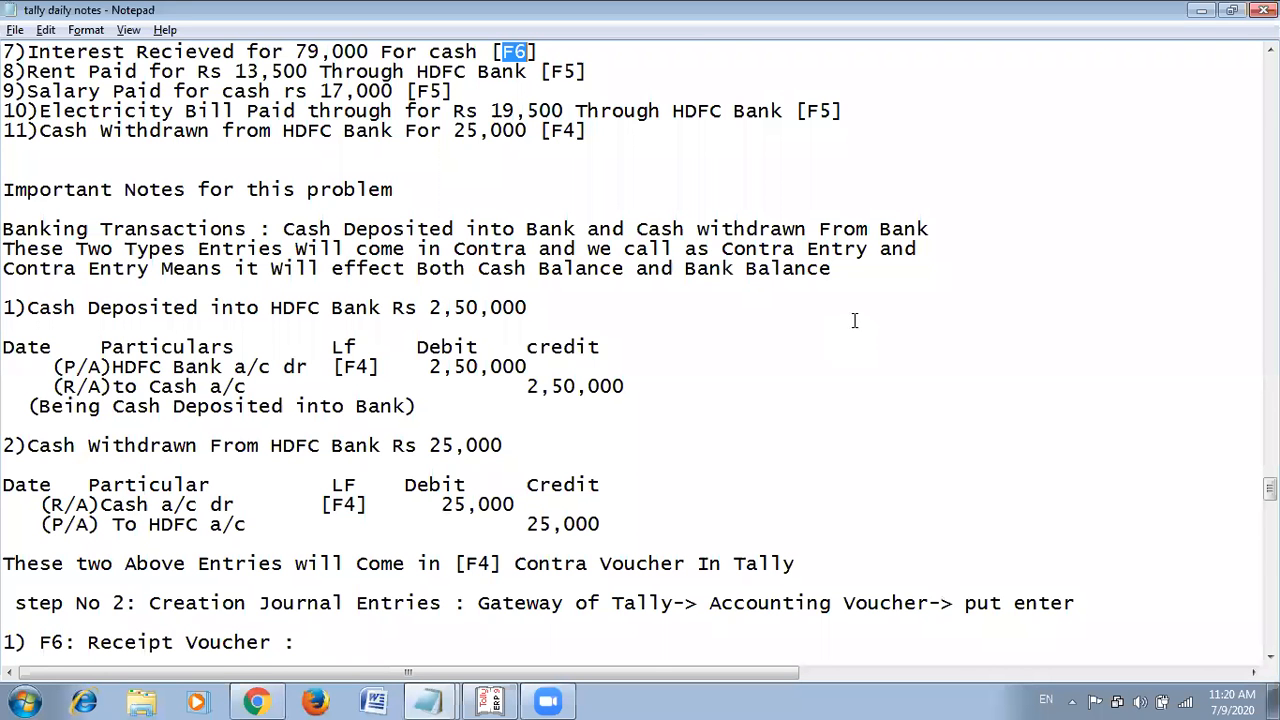
pyautogui.scroll(-6, 855, 319)
pyautogui.scroll(-10, 855, 319)
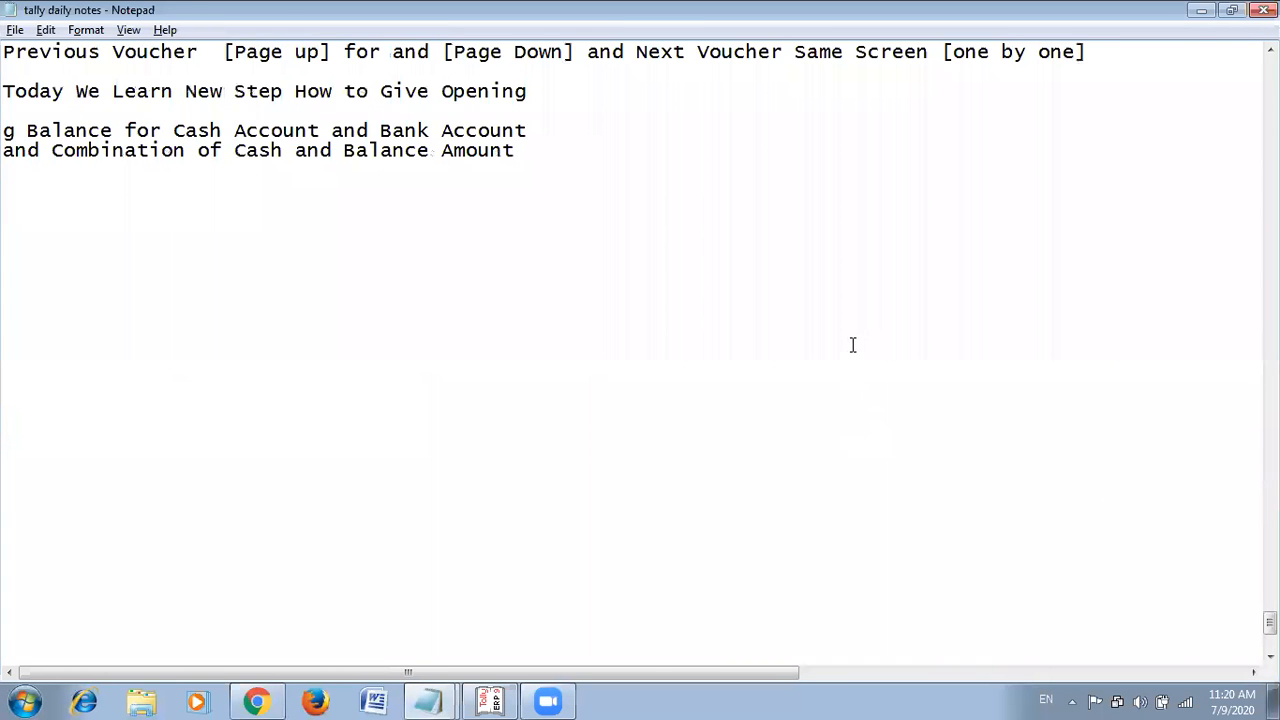
pyautogui.scroll(4, 852, 340)
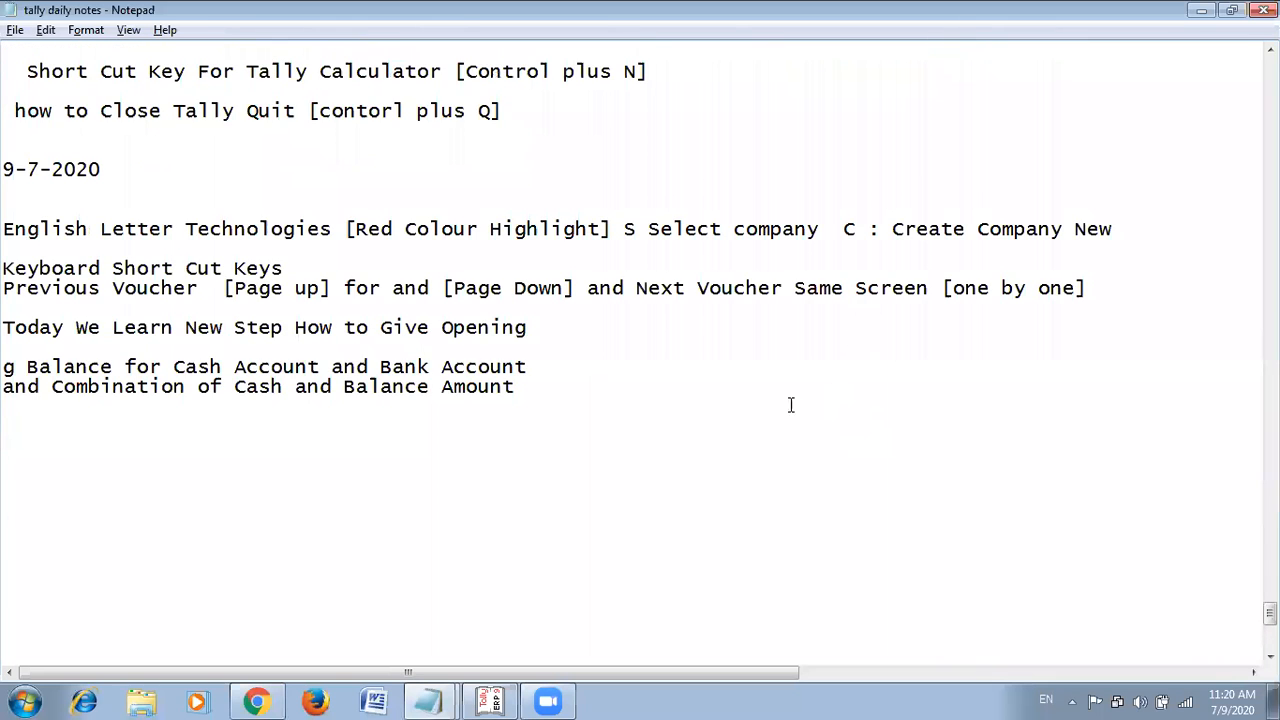
pyautogui.scroll(3, 789, 403)
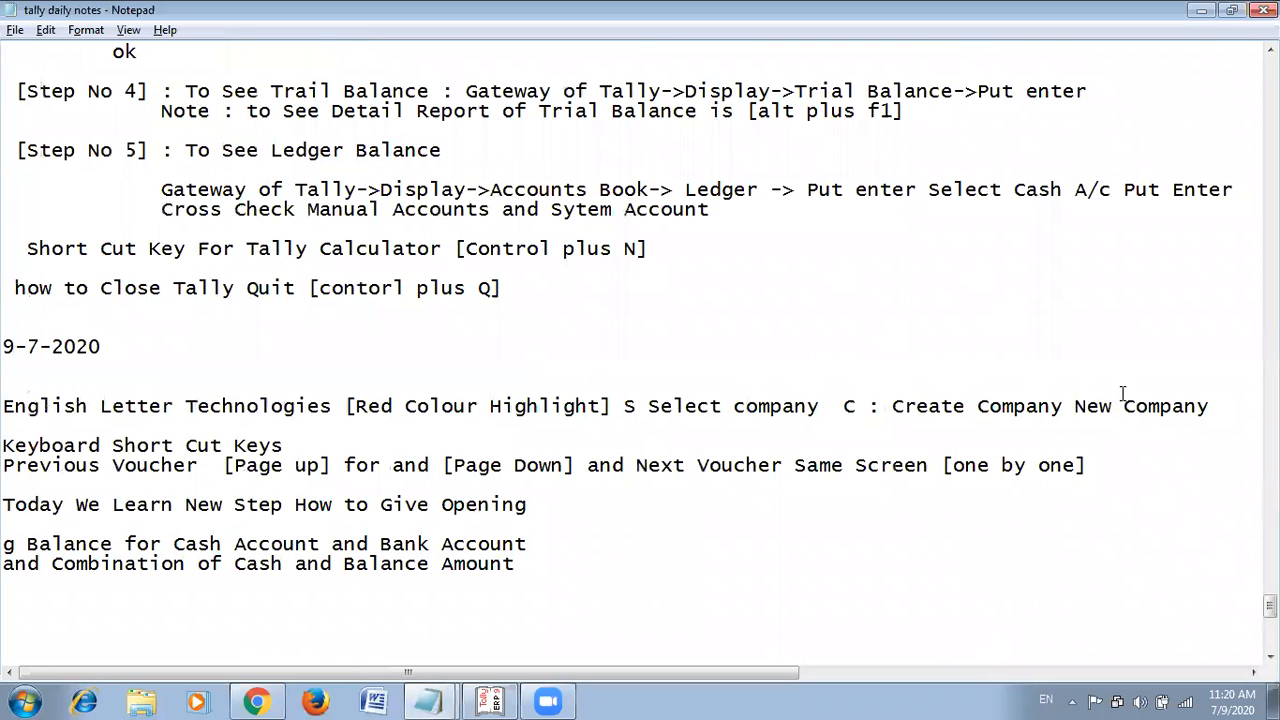
pyautogui.scroll(3, 1231, 365)
pyautogui.click(1233, 366)
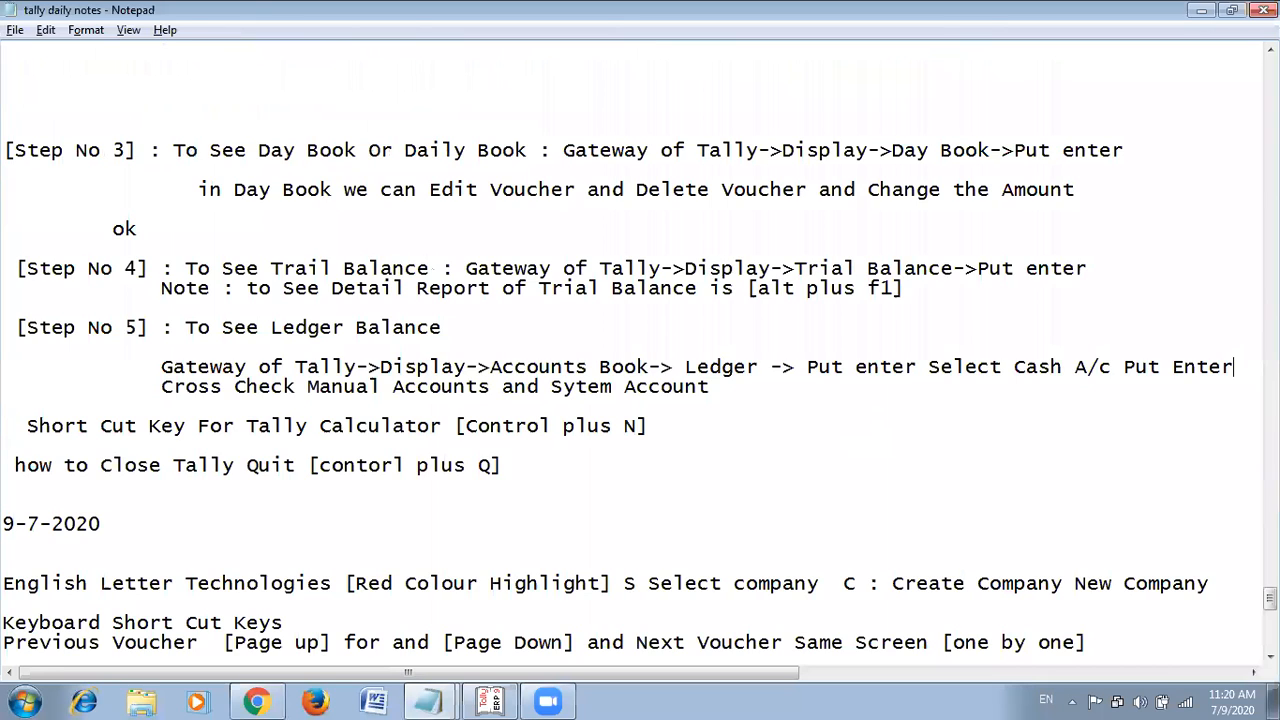
pyautogui.press('Return')
pyautogui.press('Return')
pyautogui.write('OR')
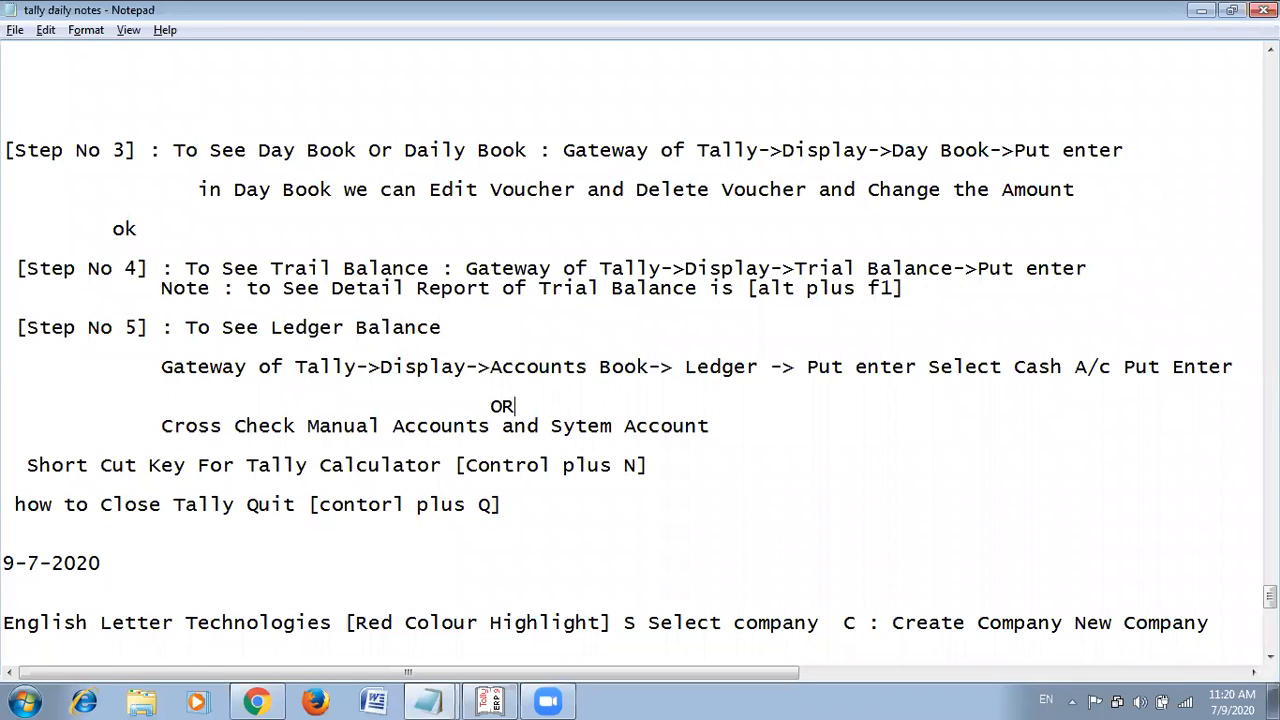
pyautogui.press('Return')
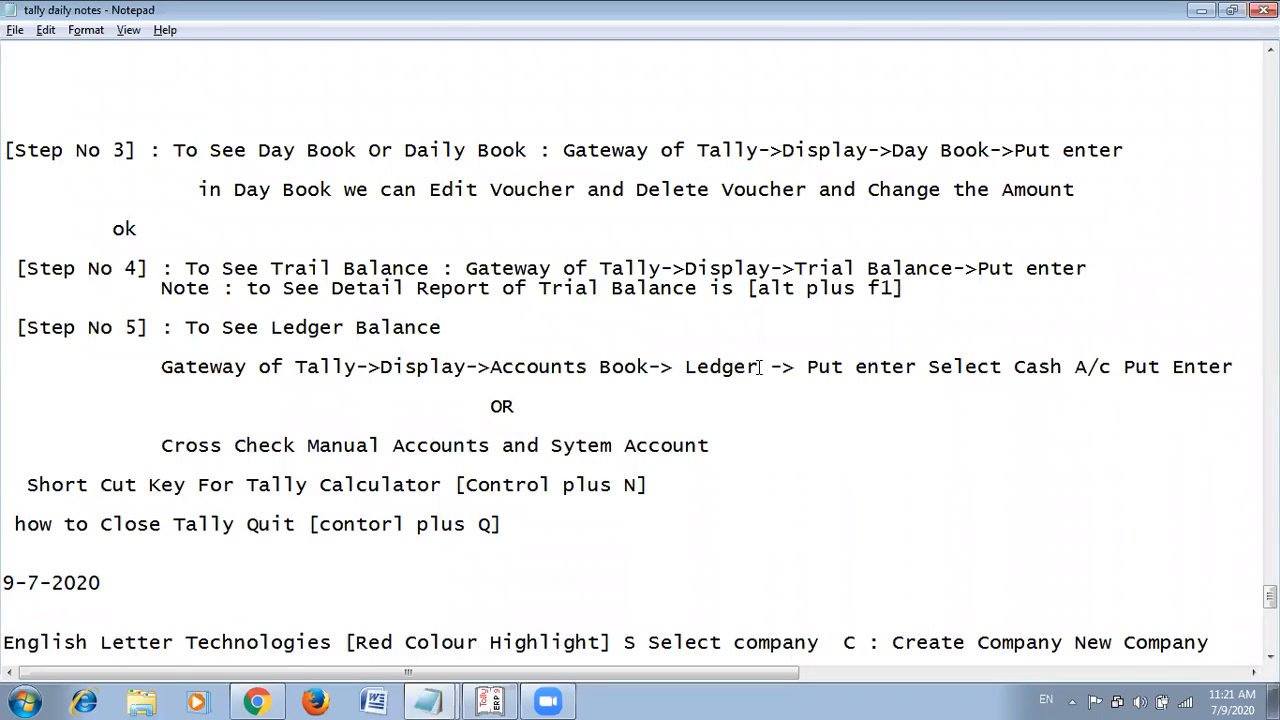
# Remove the word "Ledger" and the space before it from the step 5 navigation path.
pyautogui.click(758, 367)
pyautogui.press('BackSpace')
pyautogui.press('BackSpace')
pyautogui.press('BackSpace')
pyautogui.press('BackSpace')
pyautogui.press('BackSpace')
pyautogui.press('BackSpace')
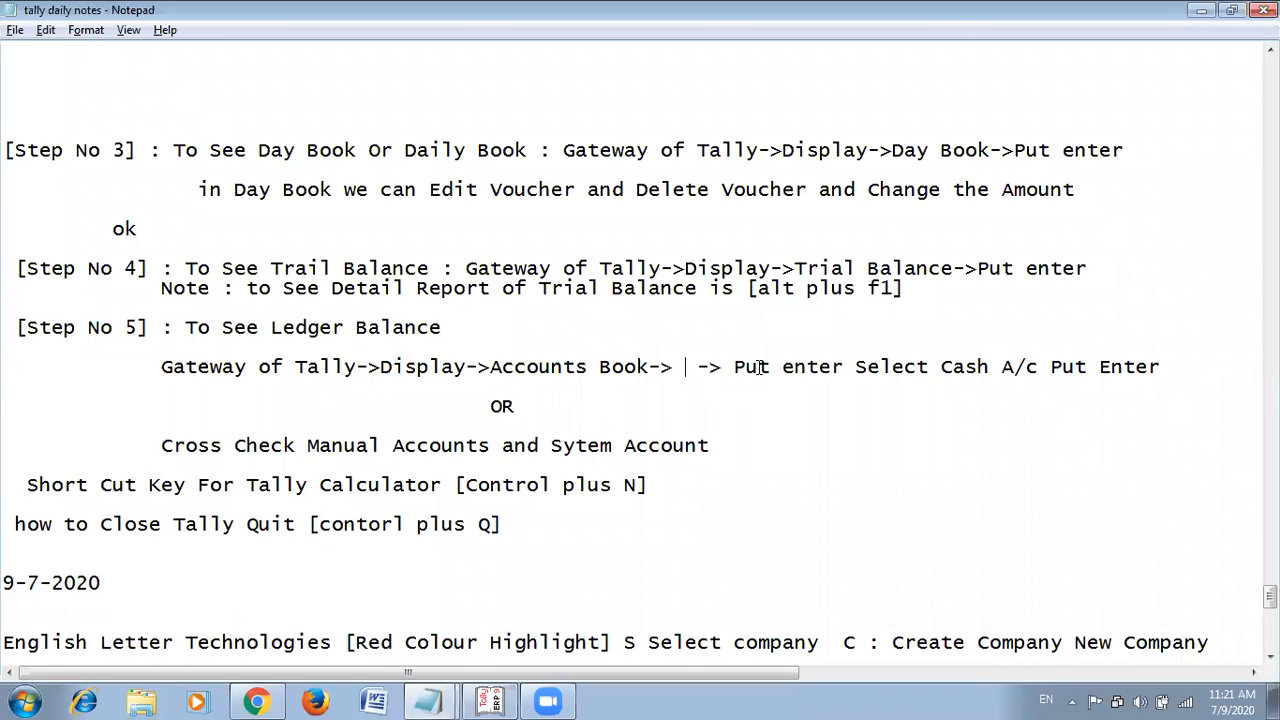
pyautogui.write('C')
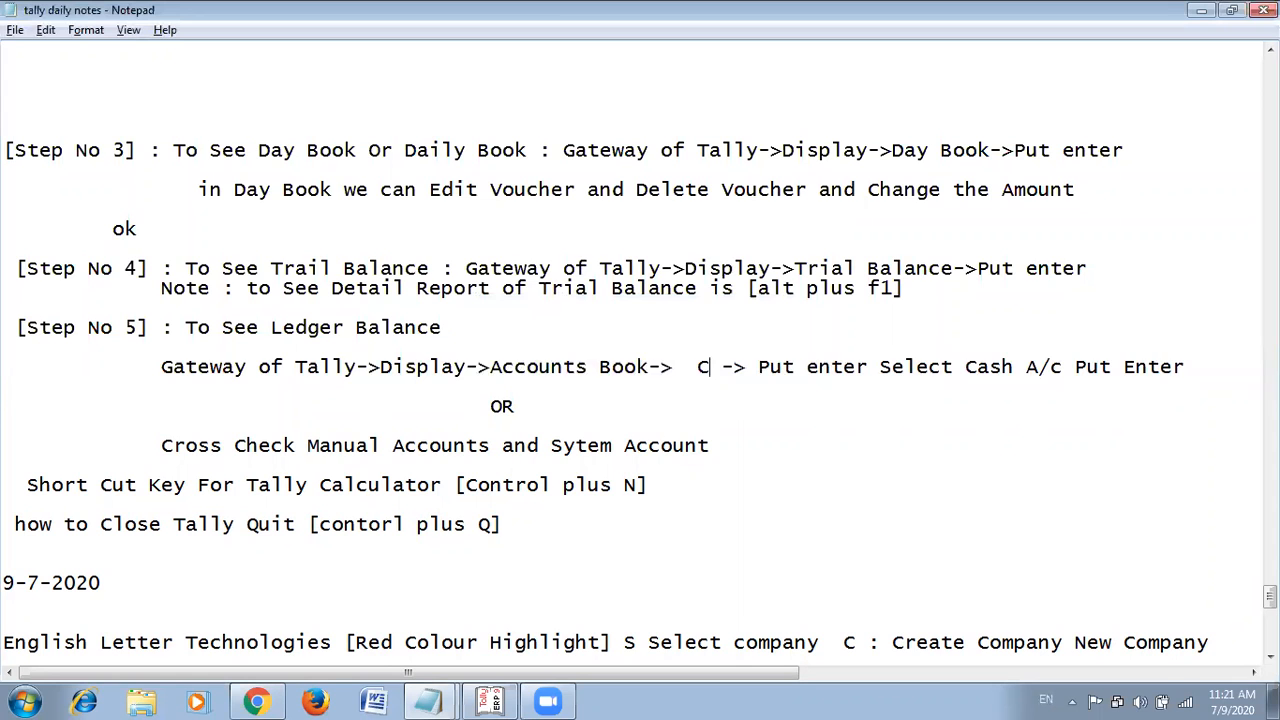
pyautogui.press('BackSpace')
pyautogui.press('BackSpace')
pyautogui.press('BackSpace')
# Enter "Cash/Bank Books" after "Accounts Book->" in the step 5 path, checking the option's name in Tally.ERP 9.
pyautogui.hotkey('alt', 'Tab')
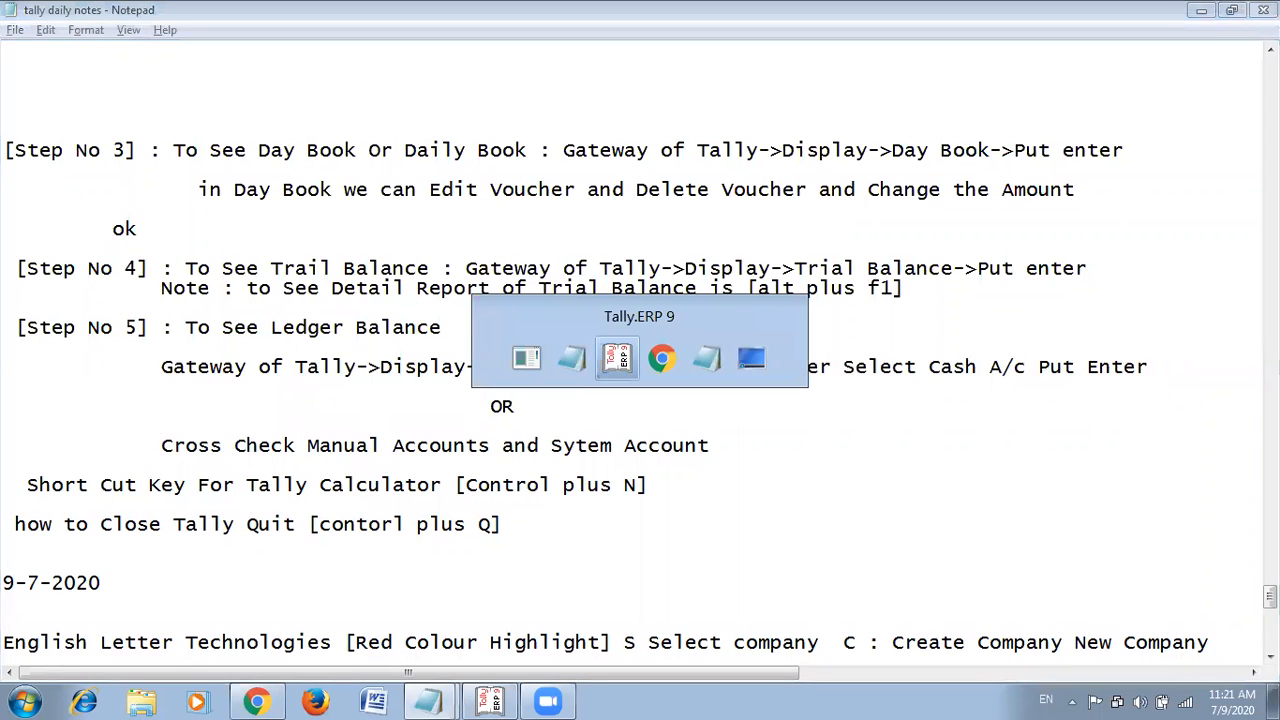
pyautogui.hotkey('alt', 'Tab')
pyautogui.write('Cas')
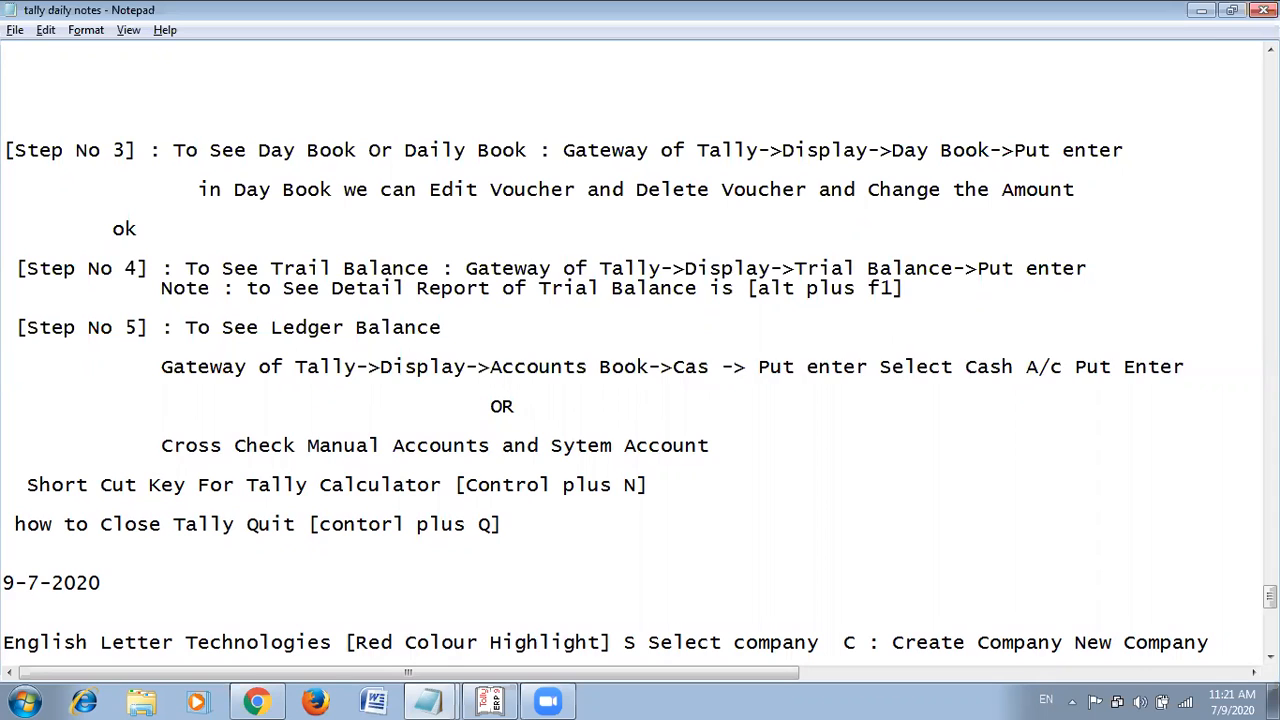
pyautogui.write('h')
pyautogui.hotkey('alt', 'Tab')
pyautogui.hotkey('alt', 'Tab')
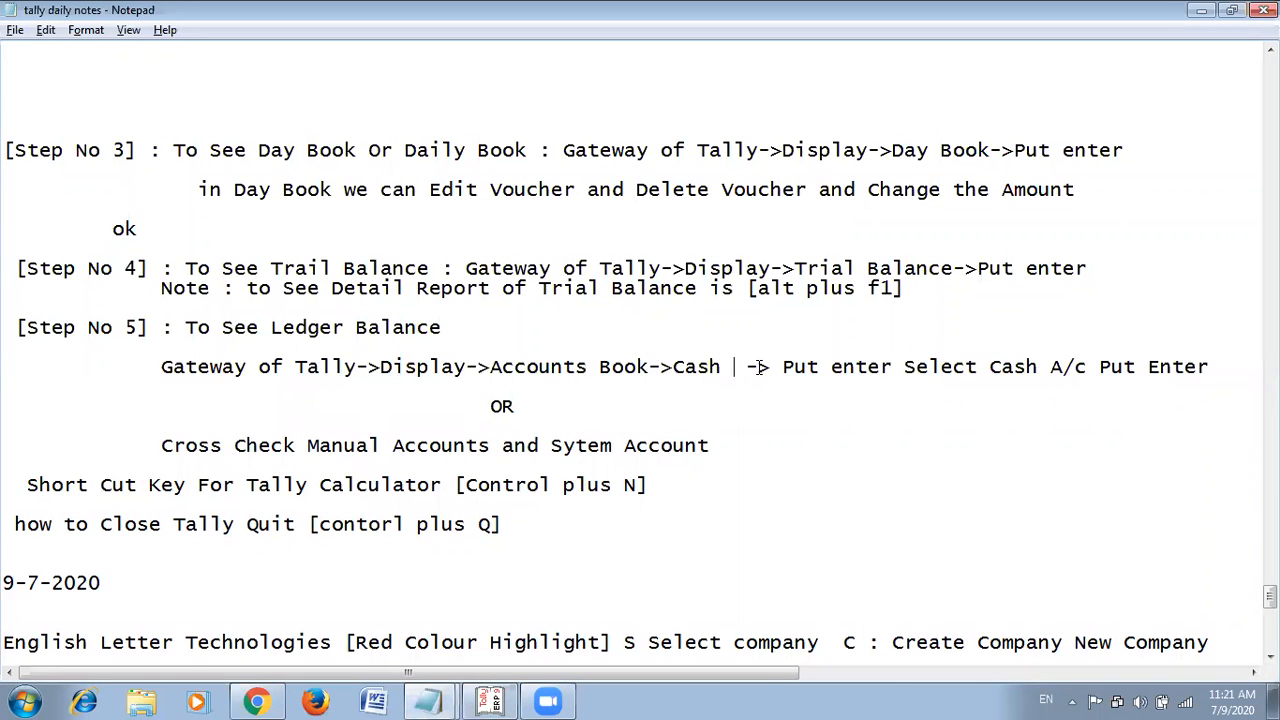
pyautogui.press('BackSpace')
pyautogui.write('/Bank')
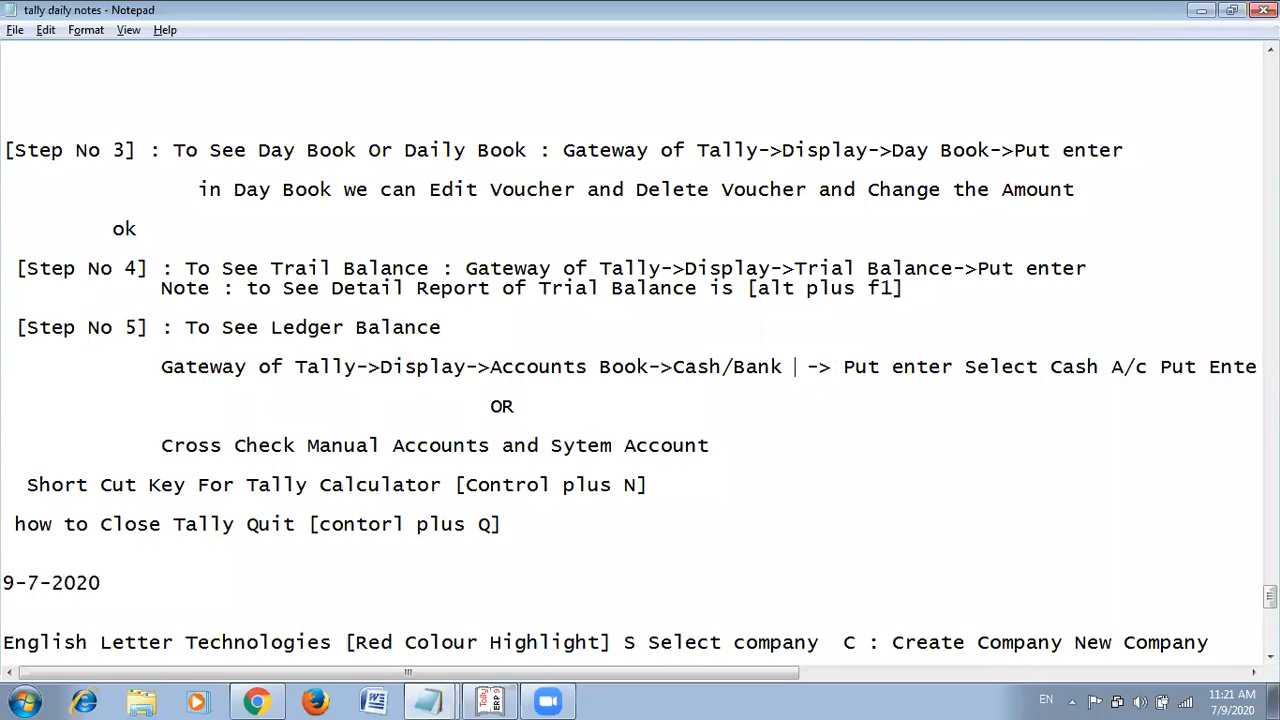
pyautogui.hotkey('alt', 'Tab')
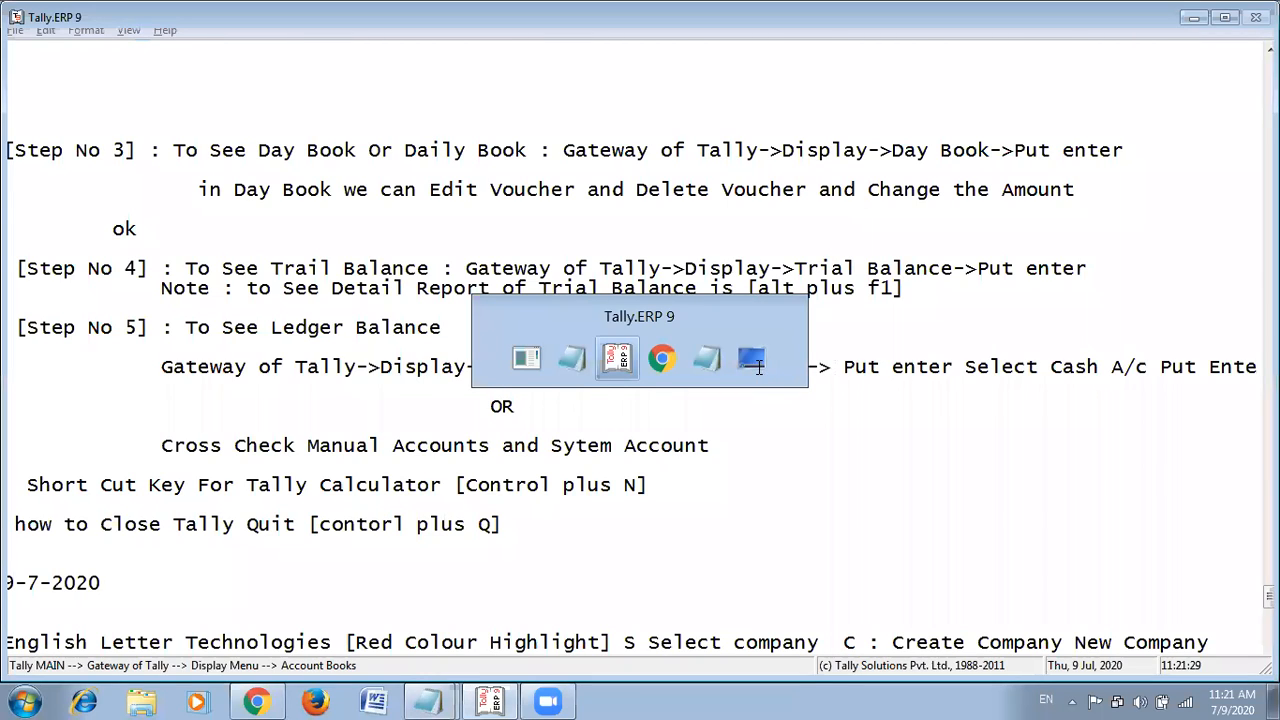
pyautogui.press('Escape')
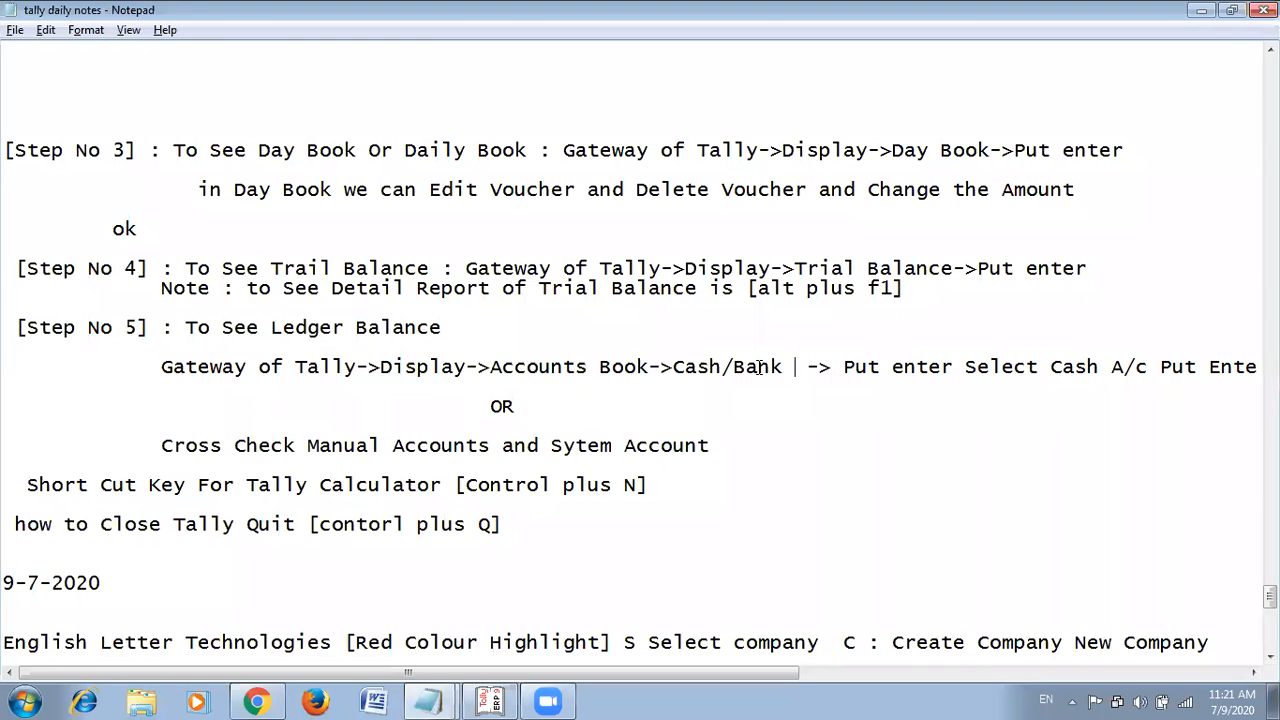
pyautogui.write('Books')
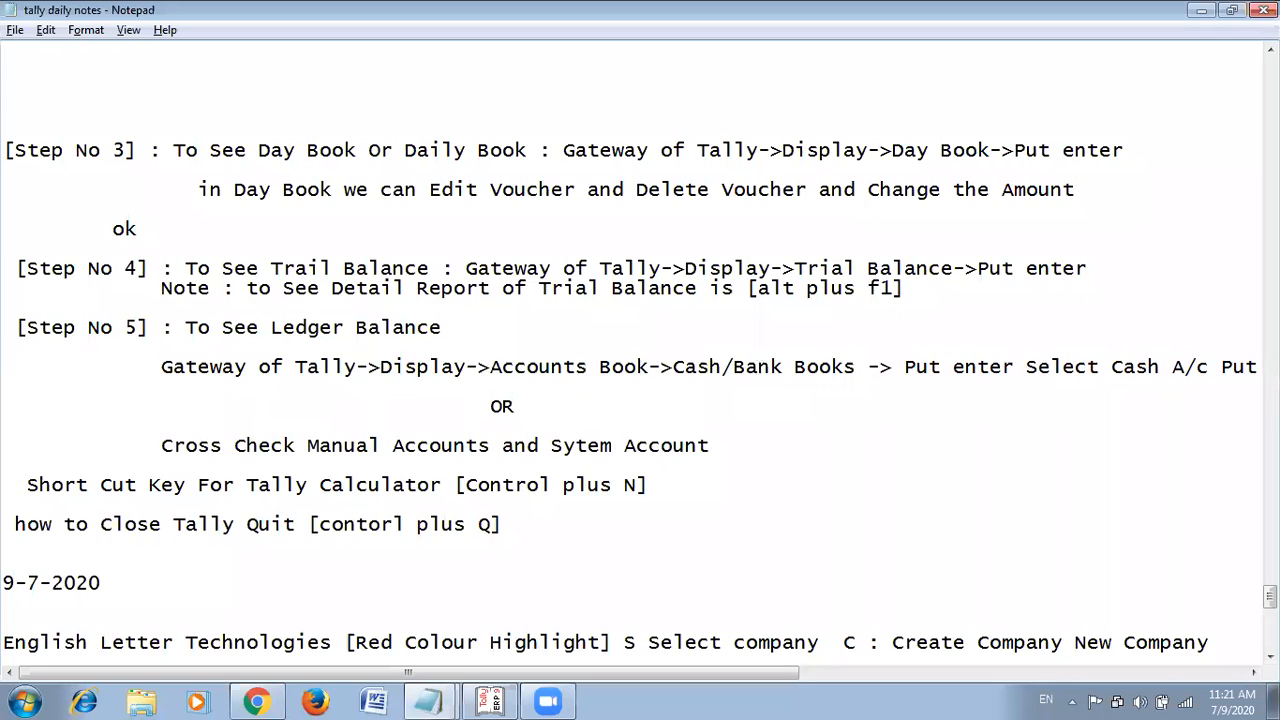
# Remove the space between "Cash/Bank Books" and the following arrow in the step 5 path.
pyautogui.write('(')
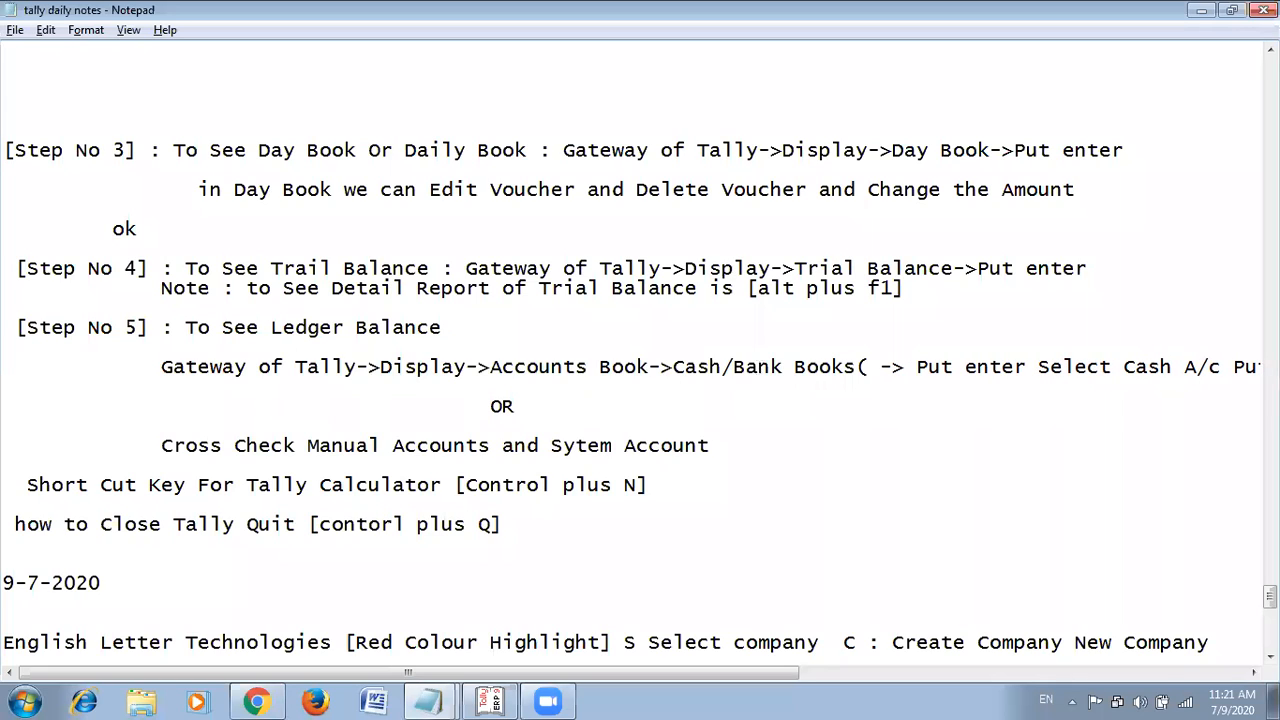
pyautogui.write('=')
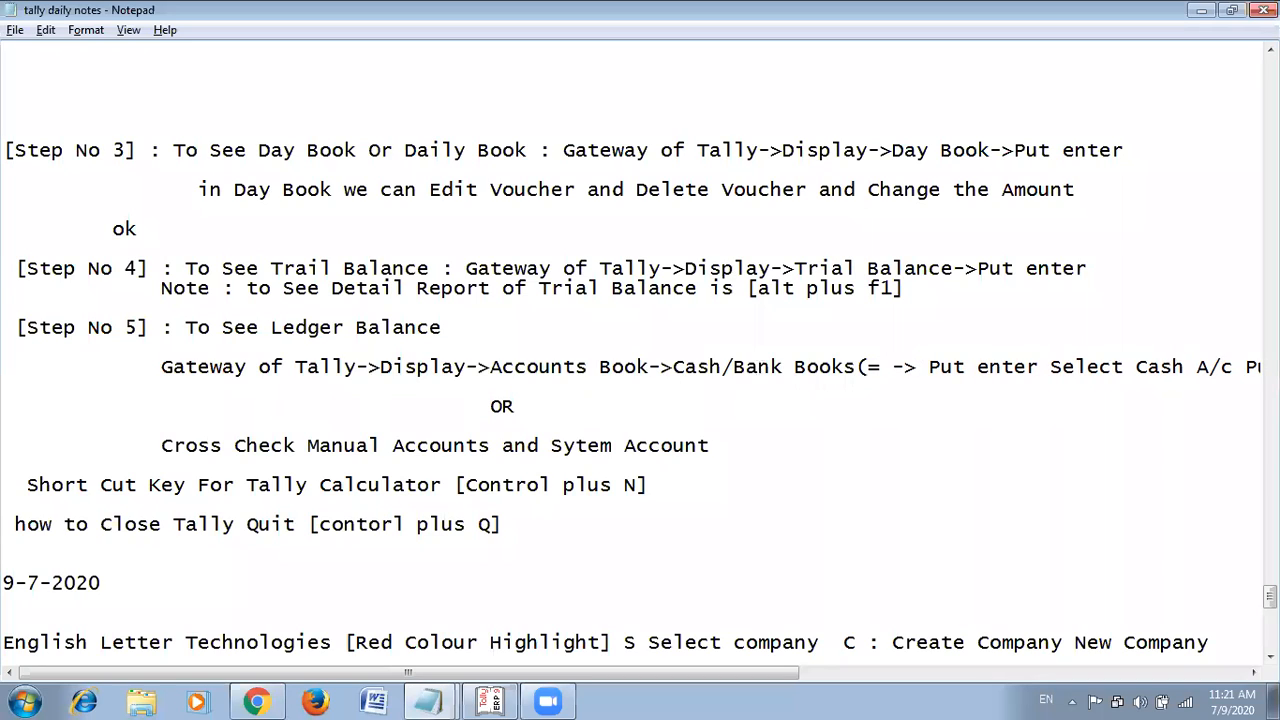
pyautogui.press('BackSpace')
pyautogui.press('BackSpace')
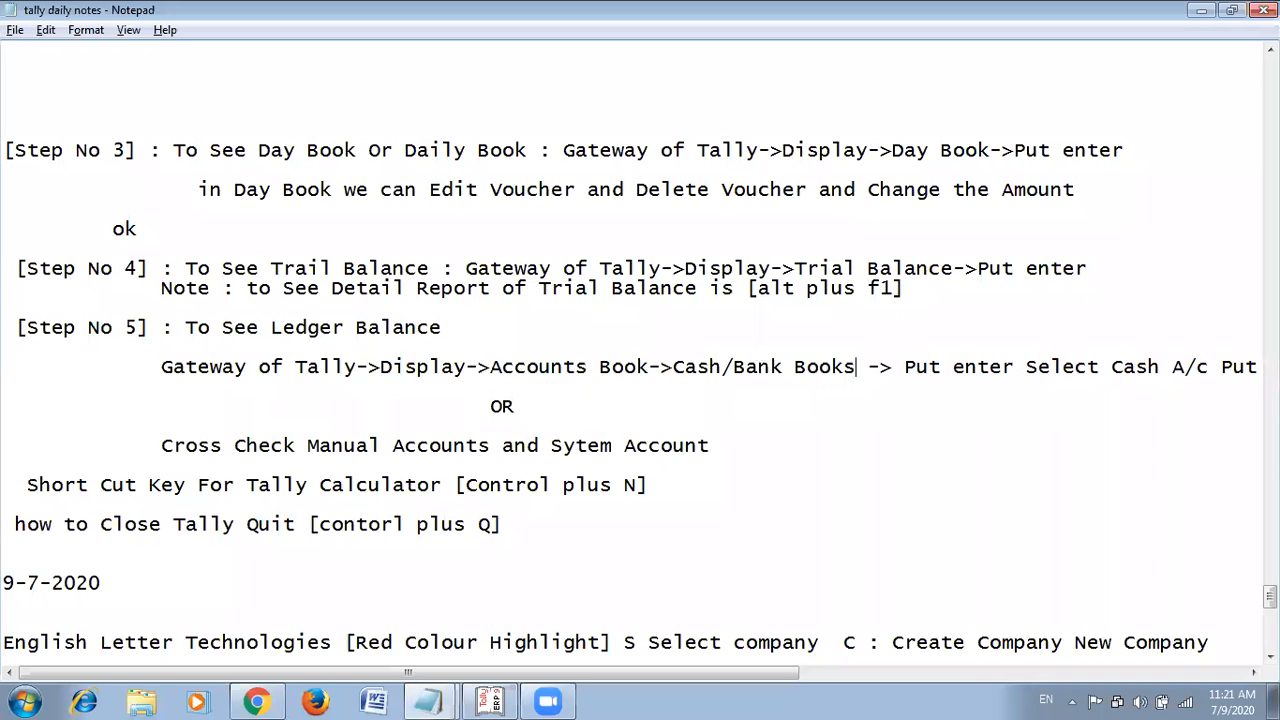
pyautogui.press('Right')
pyautogui.press('BackSpace')
# Insert the words "This is combinaation" after "Put enter Select" in the step 5 path.
pyautogui.press('Right')
pyautogui.press('Right')
pyautogui.press('Right')
pyautogui.press('Right')
pyautogui.press('Right')
pyautogui.press('Right')
pyautogui.press('Right')
pyautogui.press('Right')
pyautogui.press('Right')
pyautogui.press('Right')
pyautogui.press('Right')
pyautogui.press('Right')
pyautogui.press('Right')
pyautogui.press('Right')
pyautogui.press('Right')
pyautogui.press('Right')
pyautogui.press('Right')
pyautogui.press('Right')
pyautogui.press('Right')
pyautogui.press('Right')
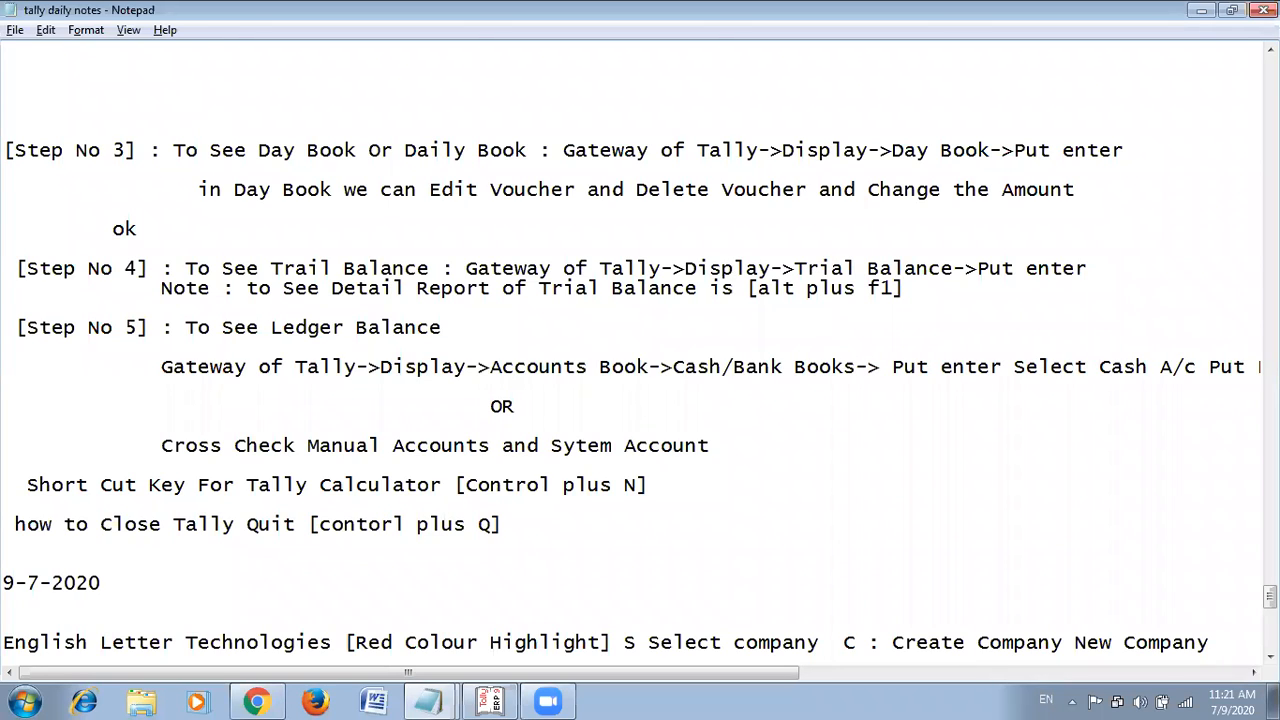
pyautogui.write('th')
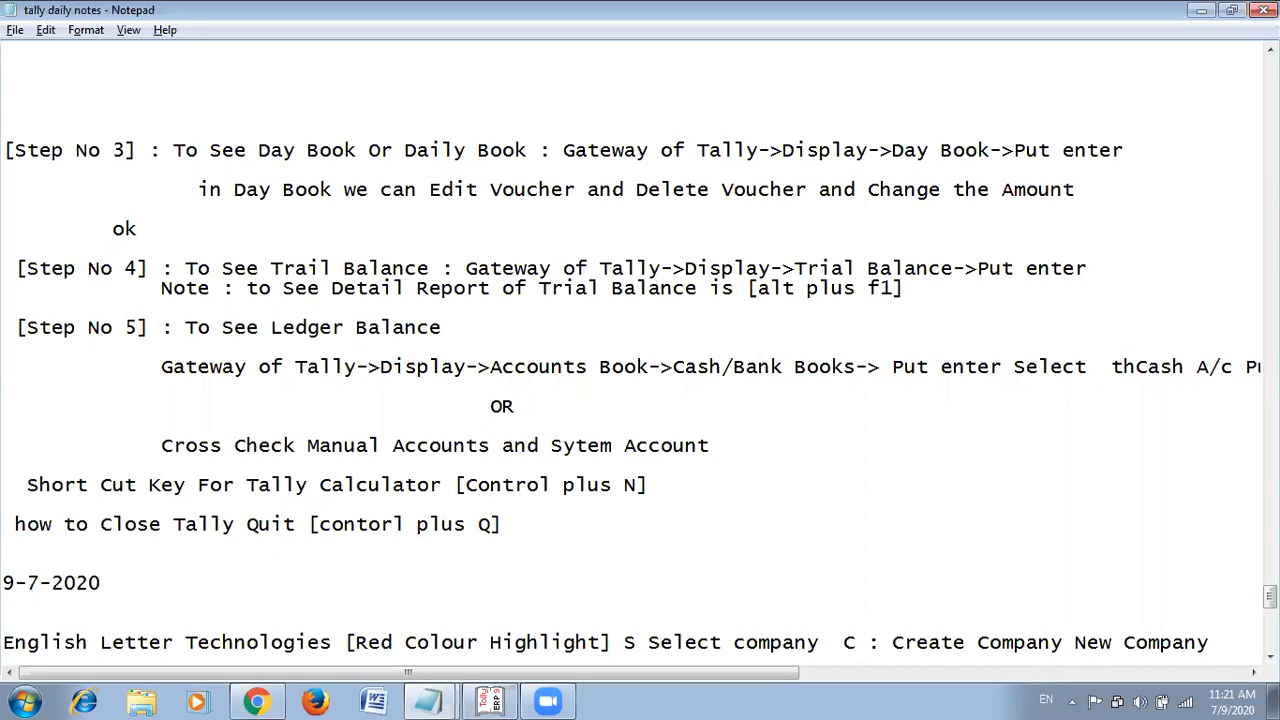
pyautogui.press('BackSpace')
pyautogui.press('BackSpace')
pyautogui.press('BackSpace')
pyautogui.press('BackSpace')
pyautogui.write('T= =')
pyautogui.press('BackSpace')
pyautogui.press('BackSpace')
pyautogui.press('BackSpace')
pyautogui.press('BackSpace')
pyautogui.write('Thus')
pyautogui.press('BackSpace')
pyautogui.press('BackSpace')
pyautogui.write('I')
pyautogui.press('BackSpace')
pyautogui.press('BackSpace')
pyautogui.write('is us')
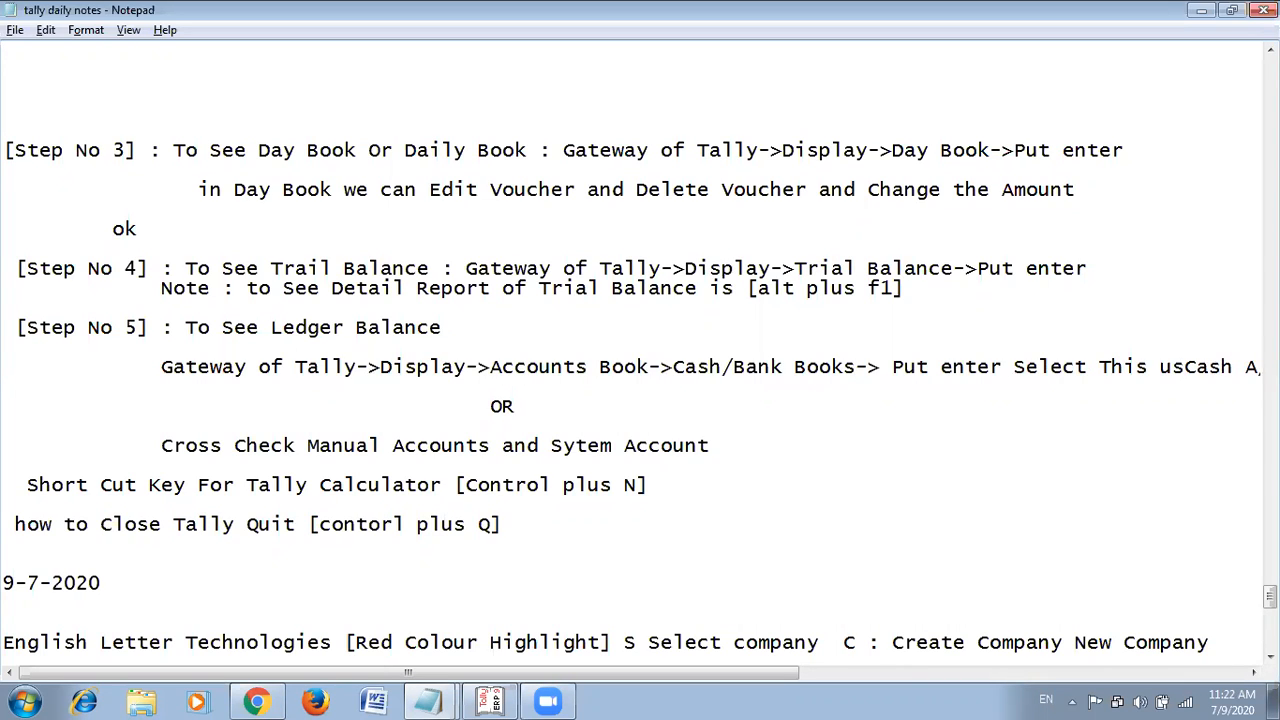
pyautogui.press('BackSpace')
pyautogui.press('BackSpace')
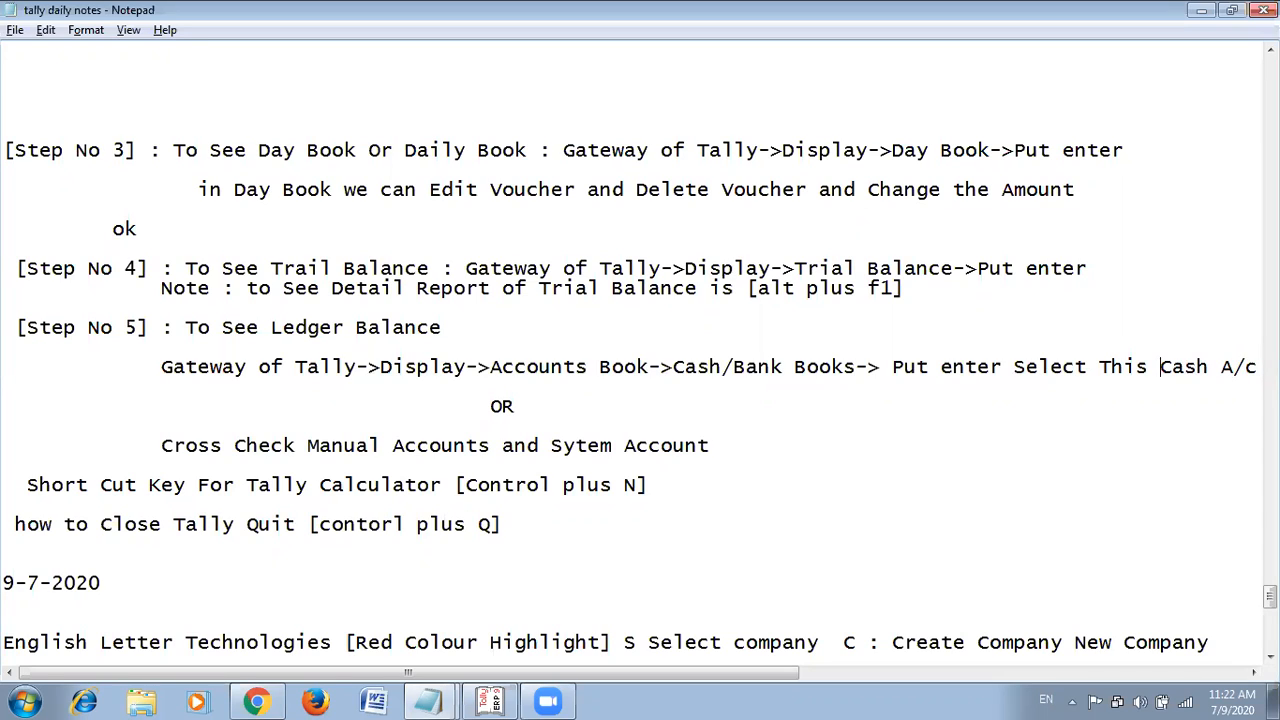
pyautogui.write('is con')
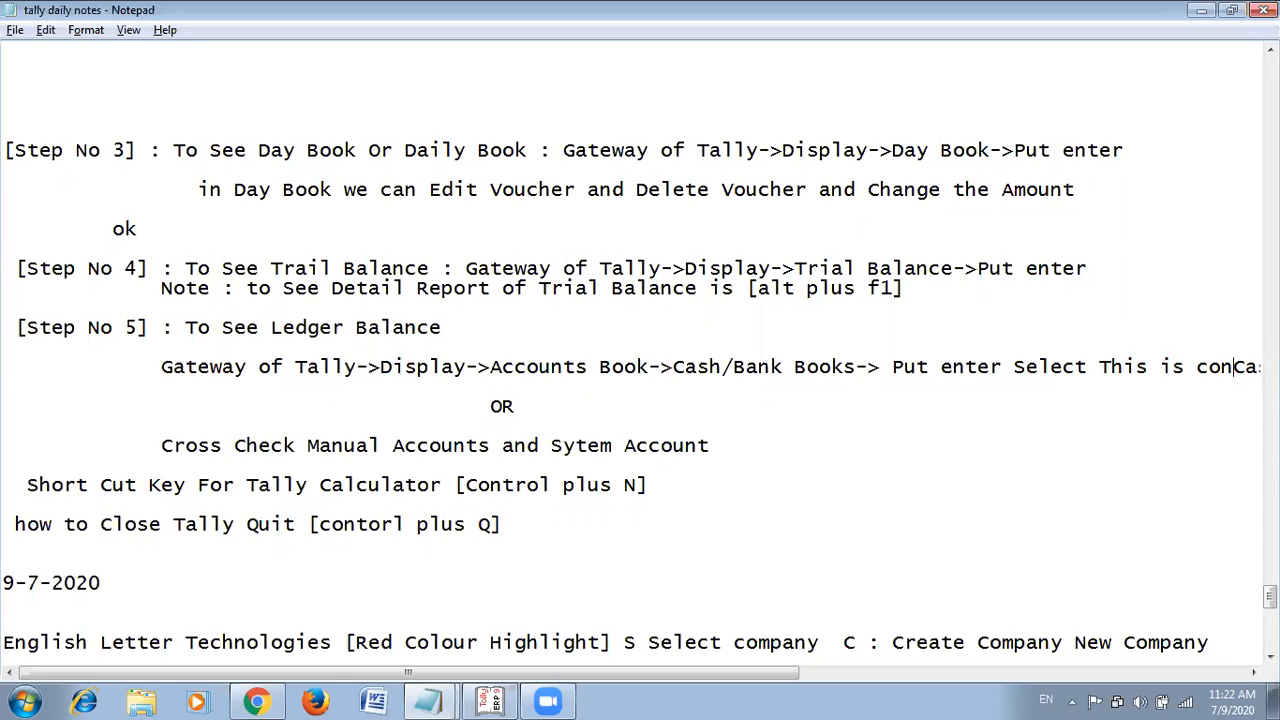
pyautogui.press('BackSpace')
pyautogui.write('mbinaation')
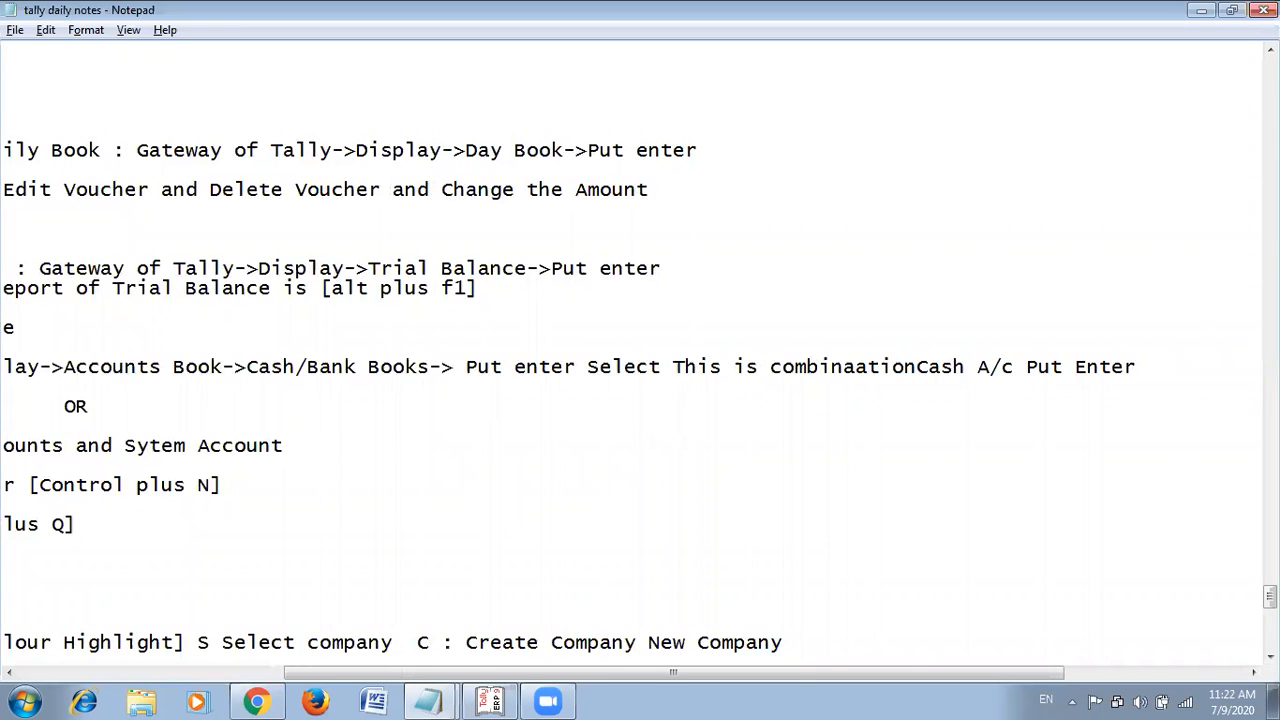
# Break the inserted note and "Cash A/c Put Enter" onto separate lines and correct the note's spelling to "combination".
pyautogui.press('Return')
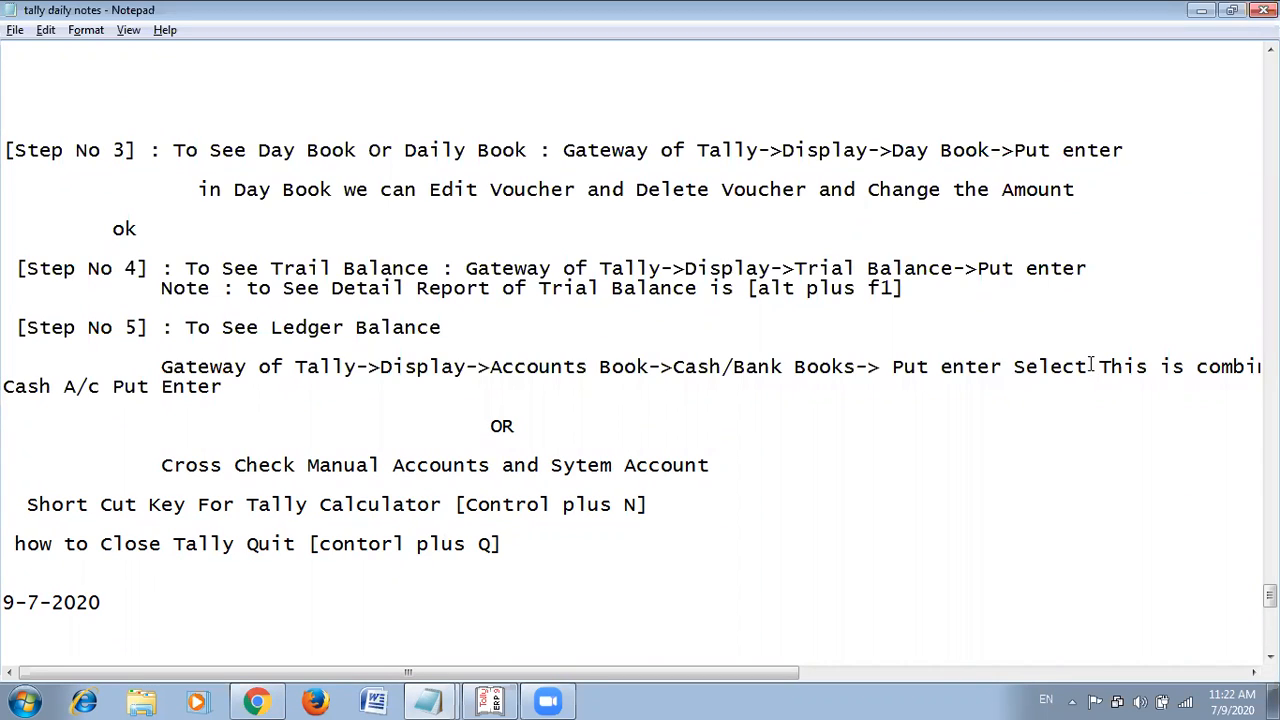
pyautogui.press('Return')
pyautogui.press('Right')
pyautogui.press('Right')
pyautogui.press('Right')
pyautogui.press('Right')
pyautogui.press('Right')
pyautogui.press('Right')
pyautogui.press('Right')
pyautogui.press('Right')
pyautogui.press('Right')
pyautogui.press('Right')
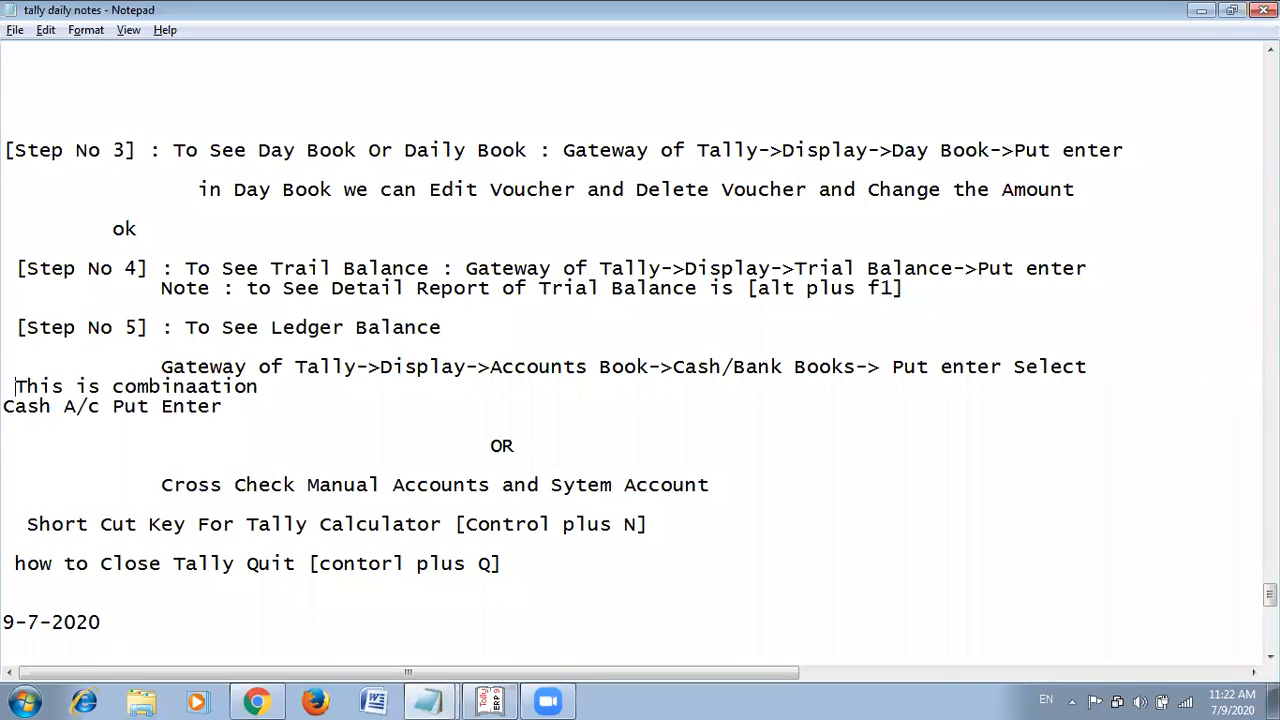
pyautogui.press('Right')
pyautogui.press('Right')
pyautogui.press('Right')
pyautogui.press('Right')
pyautogui.press('Right')
pyautogui.press('Right')
pyautogui.press('Right')
pyautogui.press('BackSpace')
# Delete the "Cash A/c Put Enter" line and extend the note above it with "of Cash and Bank Balance".
pyautogui.press('Down')
pyautogui.press('Right')
pyautogui.press('Down')
pyautogui.click(240, 405)
pyautogui.press('BackSpace')
pyautogui.press('BackSpace')
pyautogui.press('BackSpace')
pyautogui.press('BackSpace')
pyautogui.press('BackSpace')
pyautogui.press('BackSpace')
pyautogui.press('BackSpace')
pyautogui.press('BackSpace')
pyautogui.press('BackSpace')
pyautogui.press('BackSpace')
pyautogui.press('BackSpace')
pyautogui.press('BackSpace')
pyautogui.press('BackSpace')
pyautogui.press('BackSpace')
pyautogui.press('BackSpace')
pyautogui.press('BackSpace')
pyautogui.press('BackSpace')
pyautogui.press('BackSpace')
pyautogui.press('BackSpace')
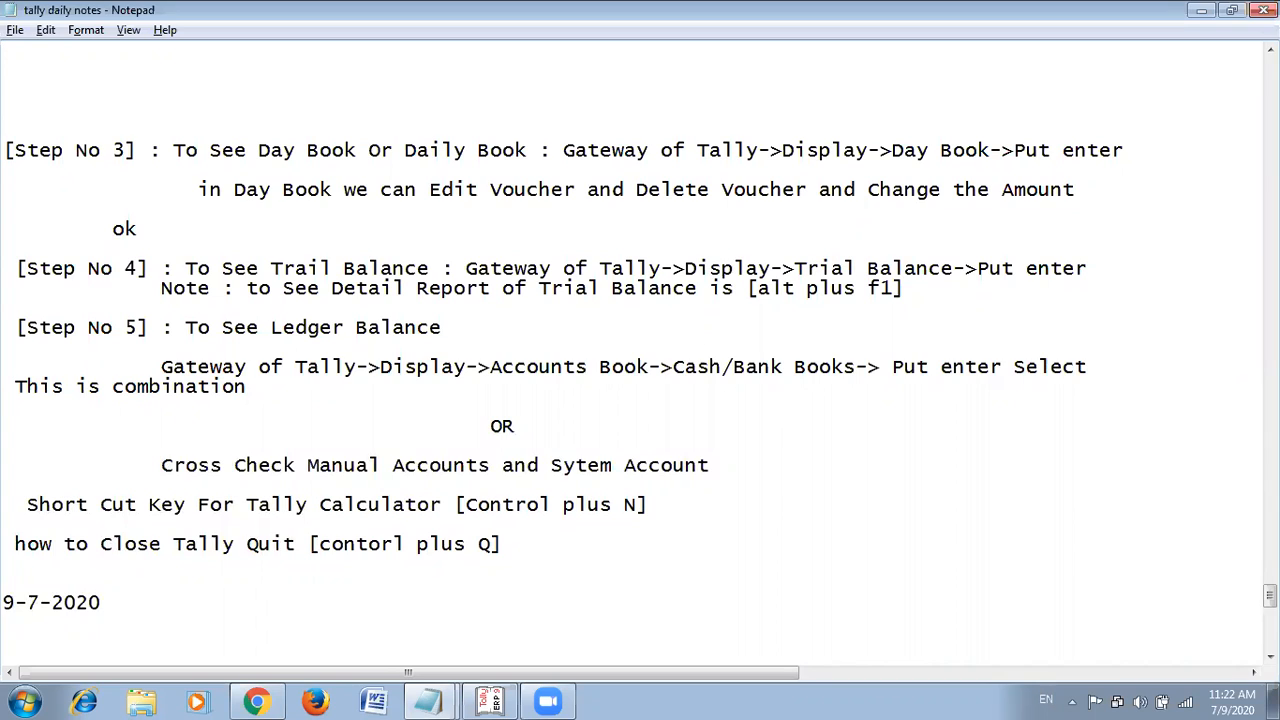
pyautogui.write('of Cash and ')
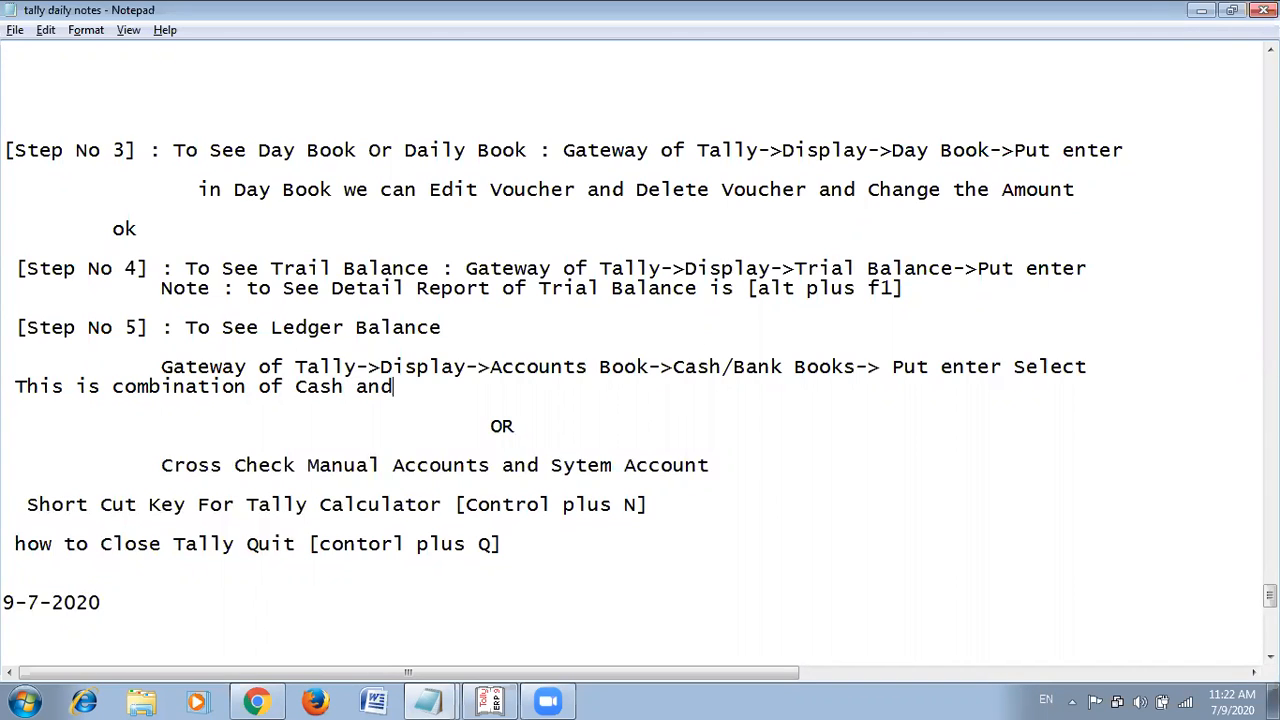
pyautogui.write('Bank Balance')
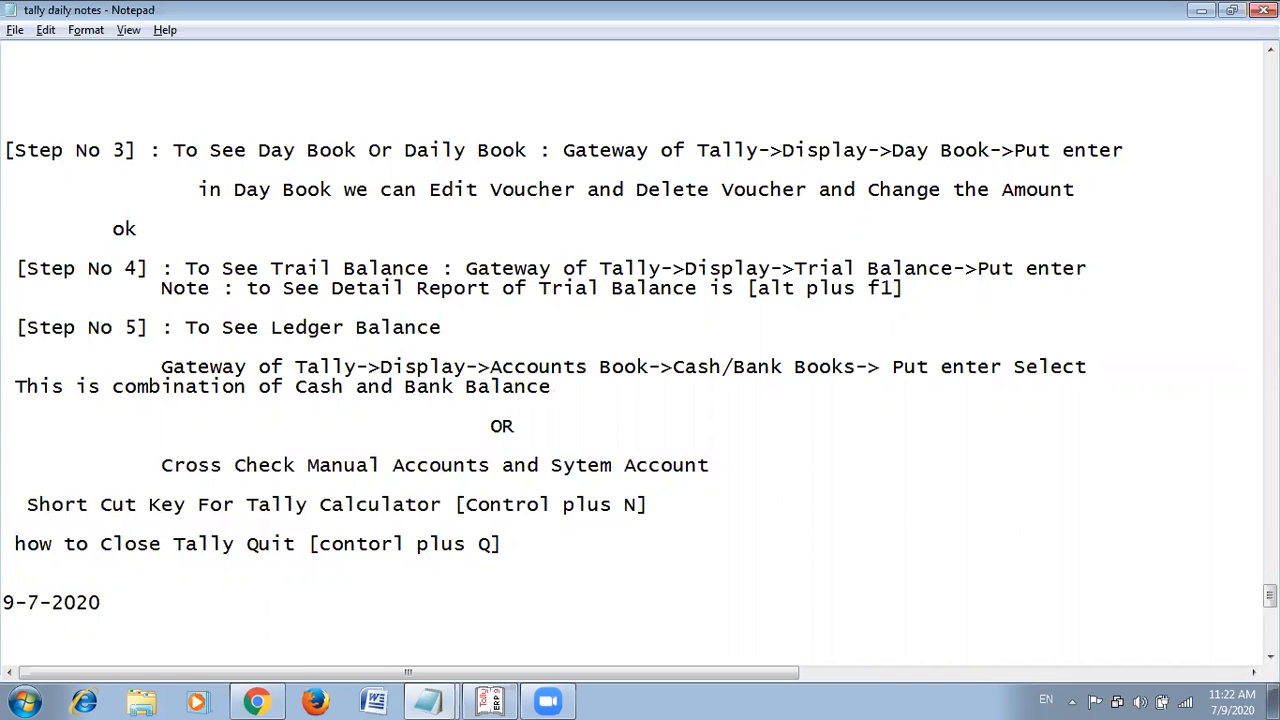
# Remove the blank line above "OR" and reduce its indent so it sits directly below the combination note.
pyautogui.press('Down')
pyautogui.press('Down')
pyautogui.press('BackSpace')
pyautogui.press('BackSpace')
pyautogui.press('BackSpace')
pyautogui.press('BackSpace')
pyautogui.press('BackSpace')
pyautogui.press('BackSpace')
pyautogui.press('BackSpace')
pyautogui.press('BackSpace')
pyautogui.press('BackSpace')
pyautogui.press('BackSpace')
pyautogui.press('BackSpace')
pyautogui.press('BackSpace')
pyautogui.press('BackSpace')
pyautogui.press('BackSpace')
pyautogui.press('BackSpace')
pyautogui.press('BackSpace')
pyautogui.press('BackSpace')
pyautogui.press('BackSpace')
pyautogui.press('BackSpace')
pyautogui.press('BackSpace')
pyautogui.press('BackSpace')
pyautogui.press('BackSpace')
pyautogui.press('BackSpace')
pyautogui.press('BackSpace')
pyautogui.press('BackSpace')
pyautogui.press('BackSpace')
pyautogui.press('BackSpace')
pyautogui.press('BackSpace')
pyautogui.press('BackSpace')
pyautogui.press('BackSpace')
pyautogui.press('BackSpace')
pyautogui.press('BackSpace')
pyautogui.press('BackSpace')
pyautogui.press('BackSpace')
pyautogui.press('BackSpace')
pyautogui.press('BackSpace')
pyautogui.press('BackSpace')
pyautogui.press('BackSpace')
pyautogui.press('BackSpace')
pyautogui.press('BackSpace')
pyautogui.press('BackSpace')
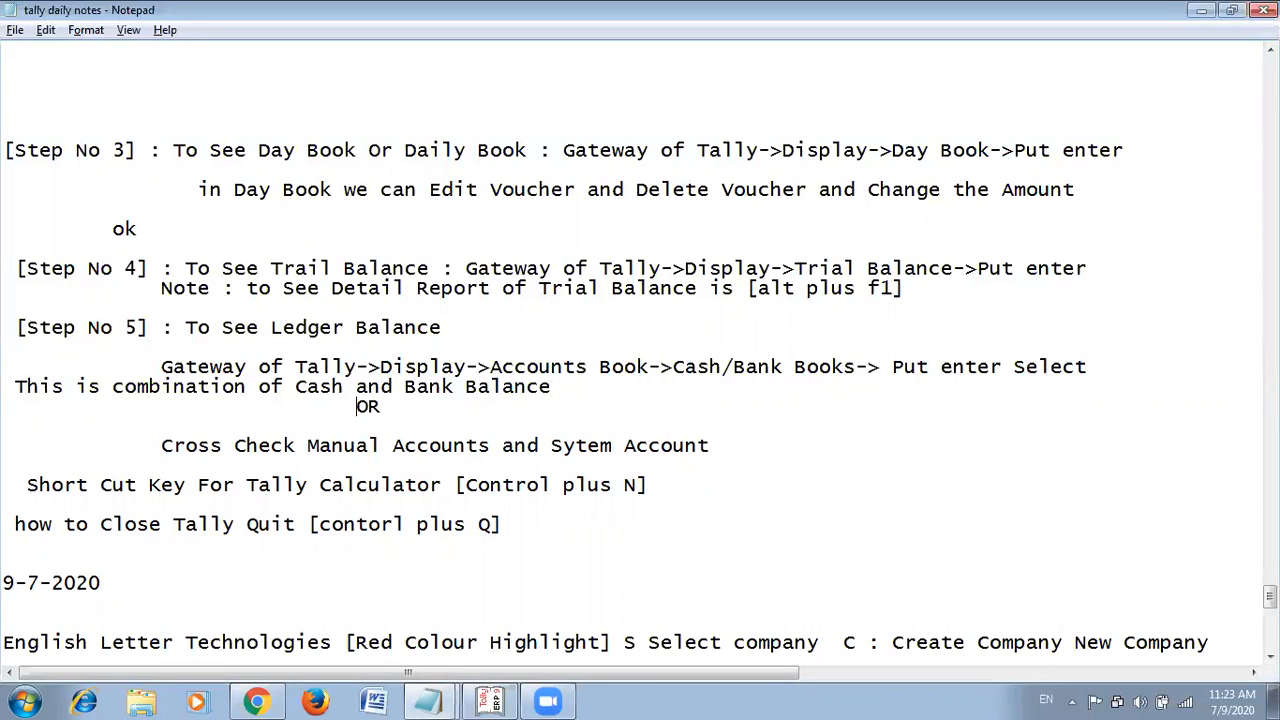
# Add a line below "OR" in step 5 of the notes that begins with "Gateway of Tally->Display->".
pyautogui.click(418, 412)
pyautogui.press('Return')
pyautogui.press('Return')
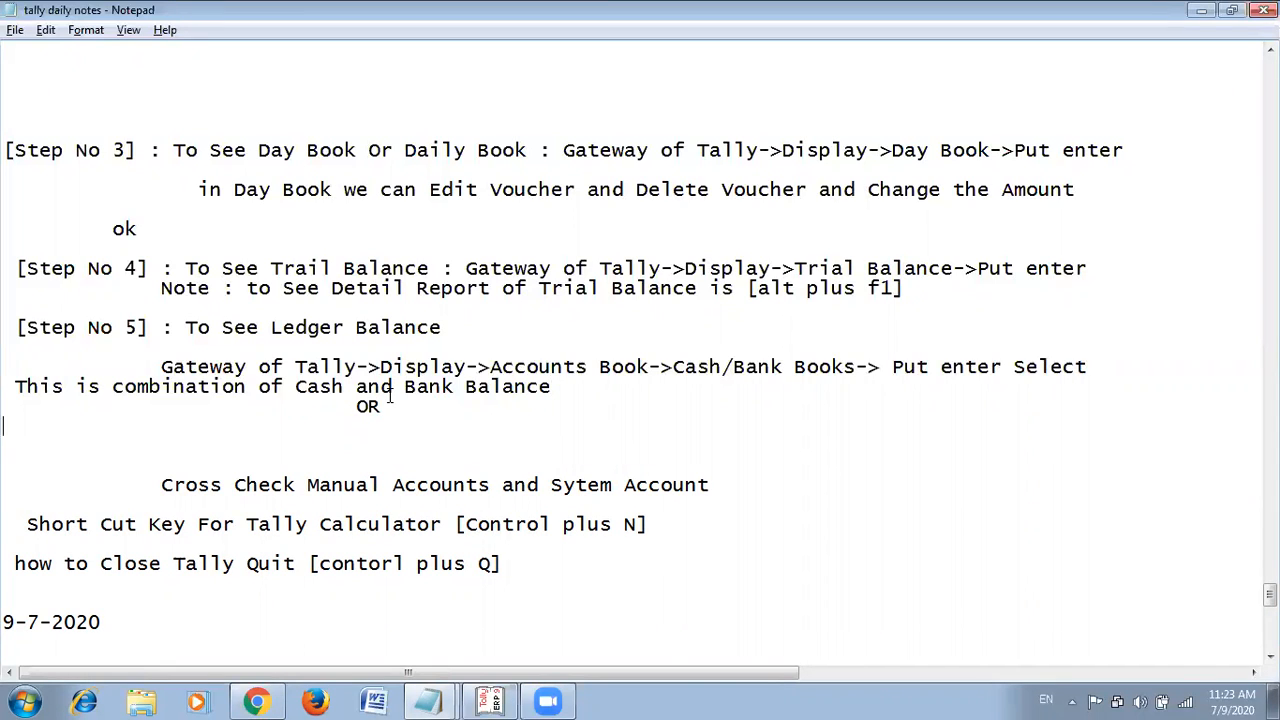
pyautogui.press('Return')
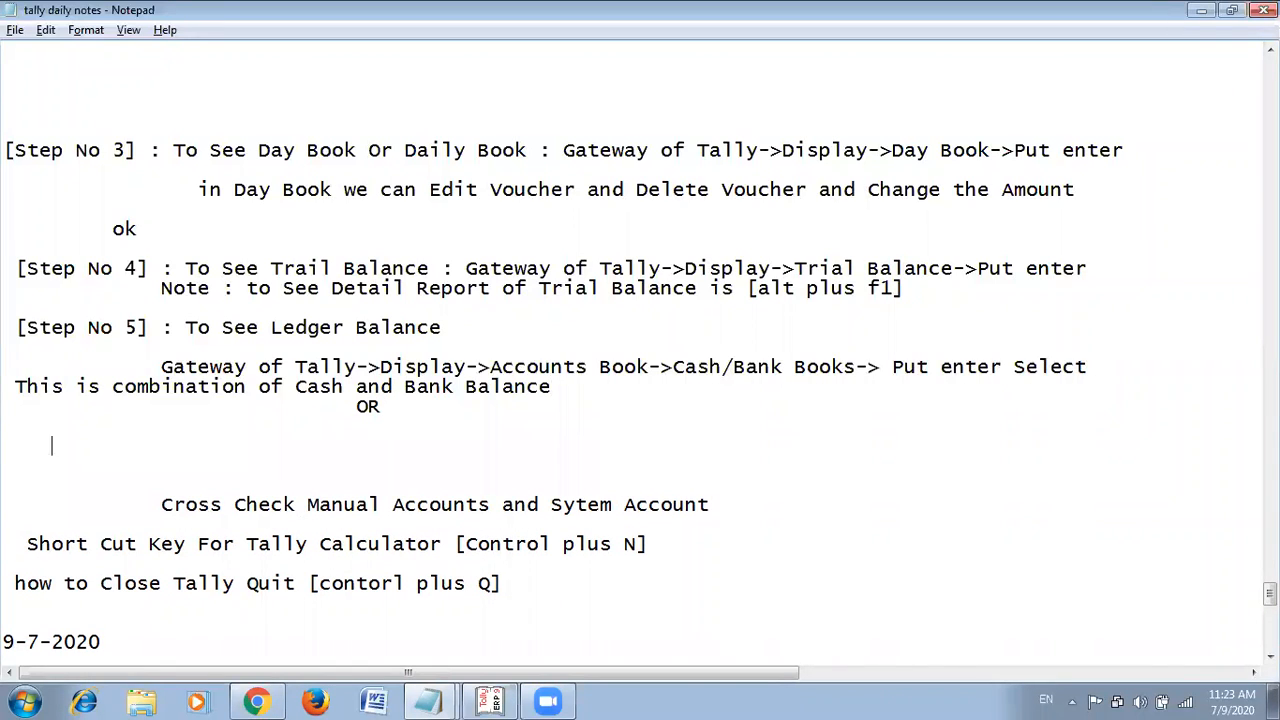
pyautogui.write('Gateway Pf')
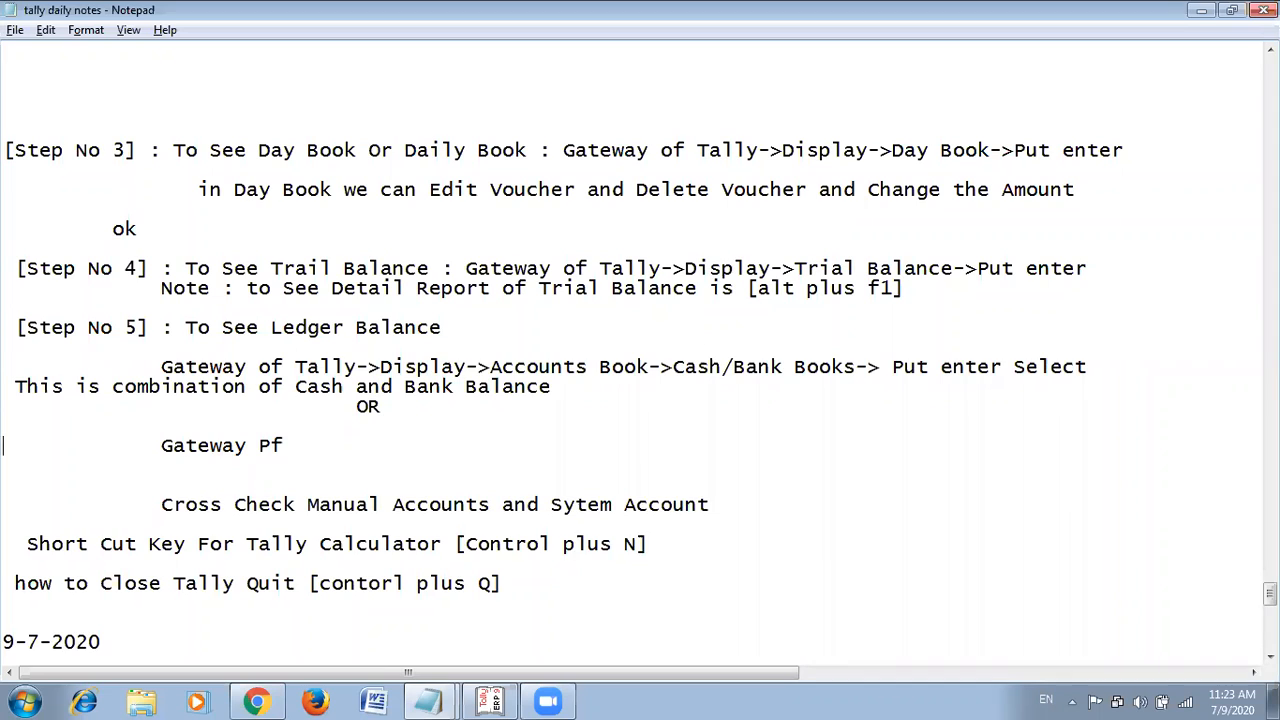
pyautogui.press('BackSpace')
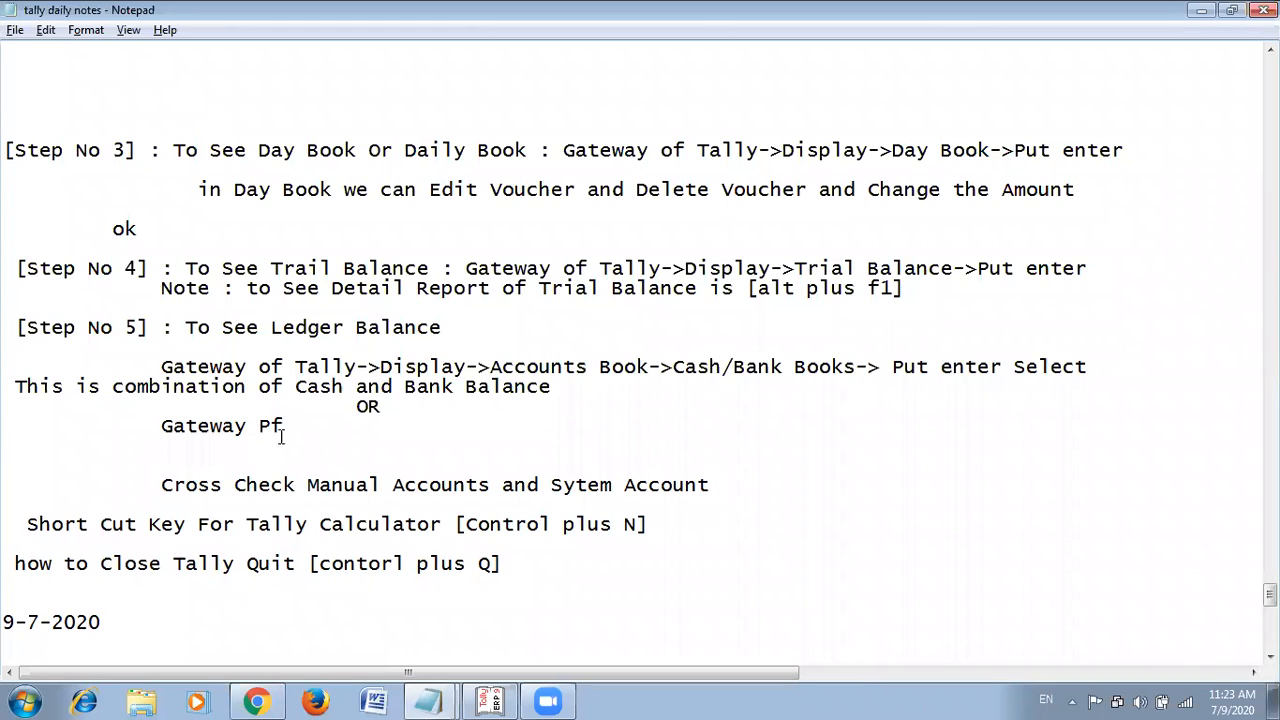
pyautogui.press('BackSpace')
pyautogui.press('BackSpace')
pyautogui.write('of Tally->Dip')
pyautogui.press('BackSpace')
pyautogui.write('spla')
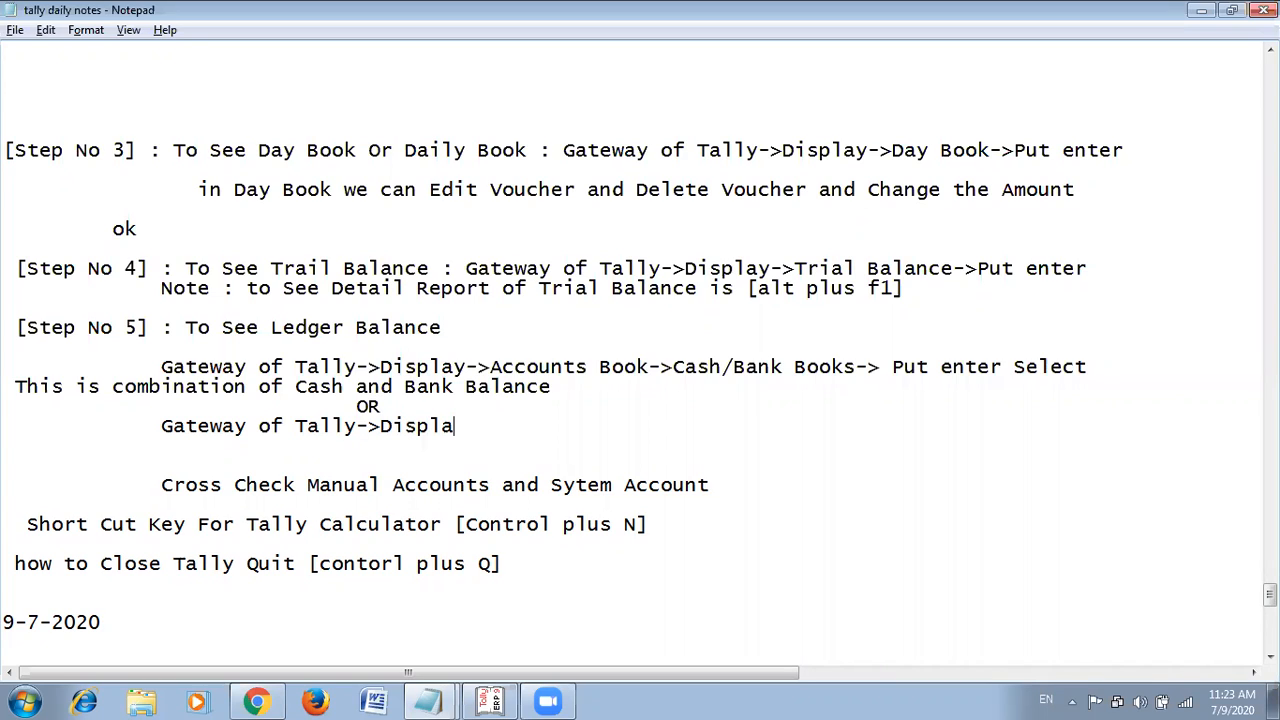
pyautogui.write('y-')
pyautogui.write('.')
pyautogui.press('BackSpace')
pyautogui.press('BackSpace')
pyautogui.write('>')
# Extend the alternative path below "OR" with "Accounts Book->Ledger".
pyautogui.write('Acccoun')
pyautogui.press('BackSpace')
pyautogui.press('BackSpace')
pyautogui.press('BackSpace')
pyautogui.press('BackSpace')
pyautogui.write('ounts Bao')
pyautogui.press('BackSpace')
pyautogui.press('BackSpace')
pyautogui.write('o')
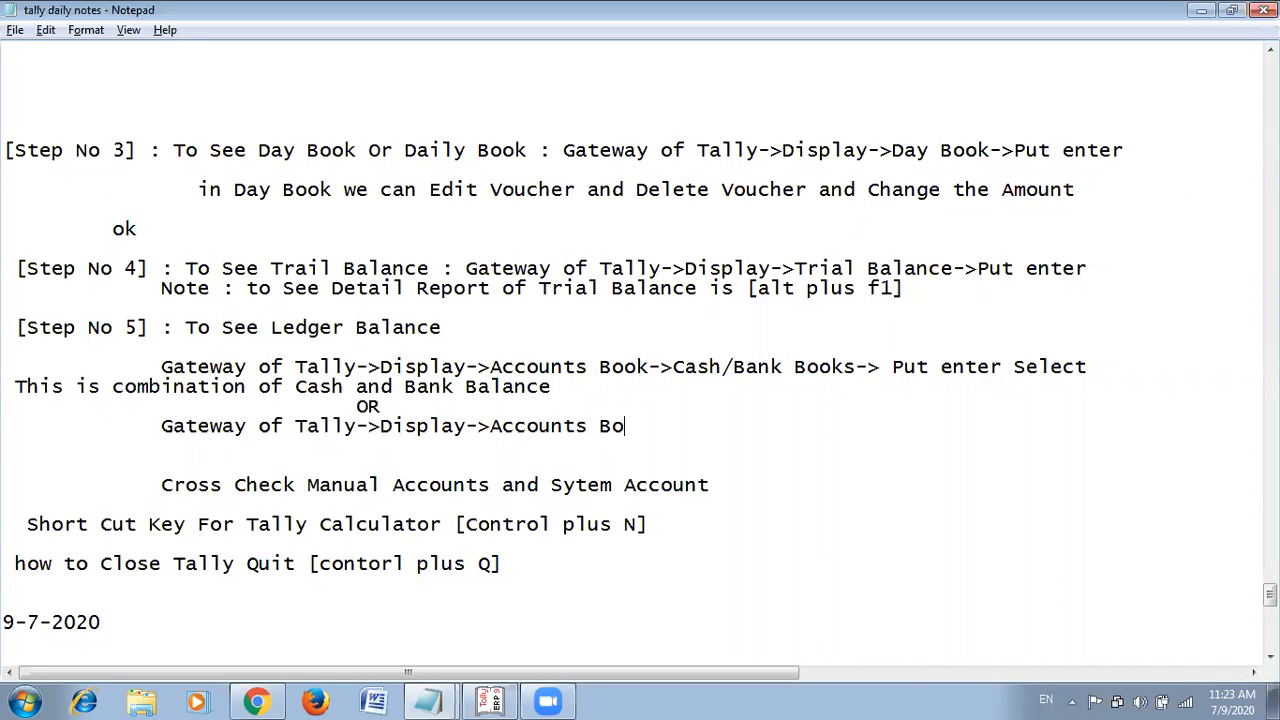
pyautogui.write('ol')
pyautogui.press('BackSpace')
pyautogui.write('k->Ledger')
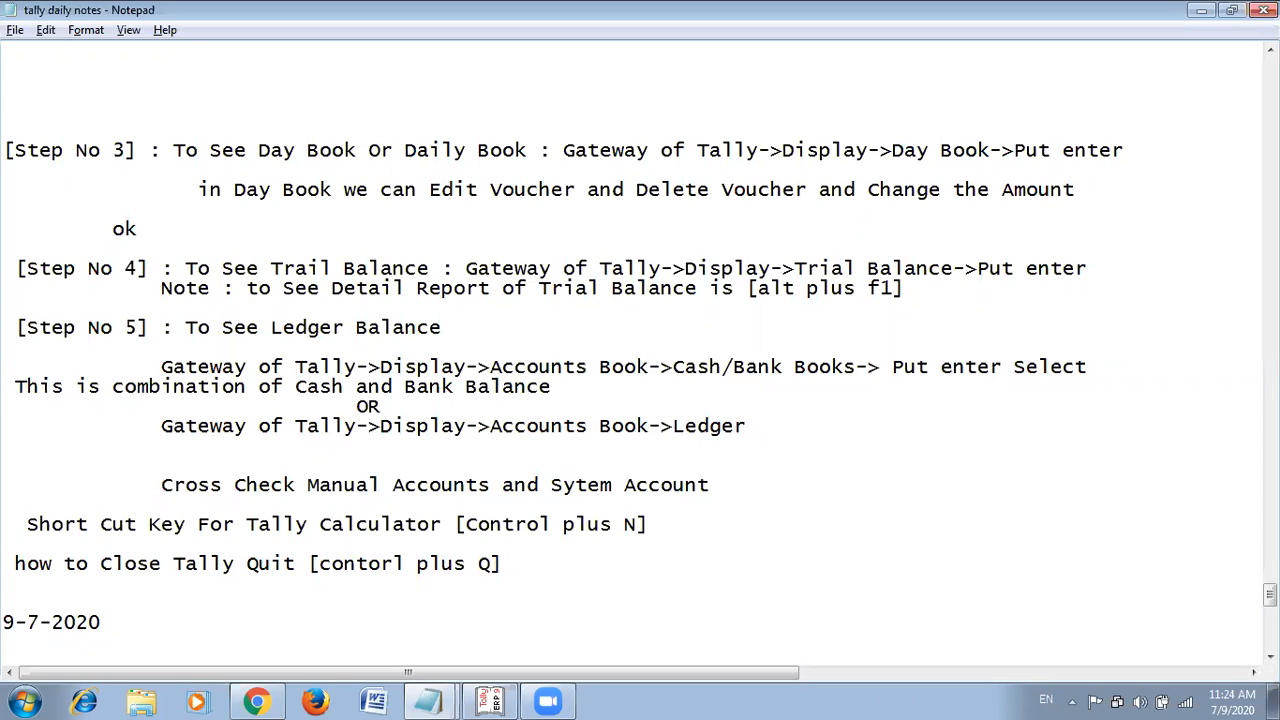
# Complete the alternative ledger path with "->put enter Select Cash account or Bank Account".
pyautogui.press('BackSpace')
pyautogui.write('->')
pyautogui.write('Se')
pyautogui.press('BackSpace')
pyautogui.press('BackSpace')
pyautogui.write('put ente')
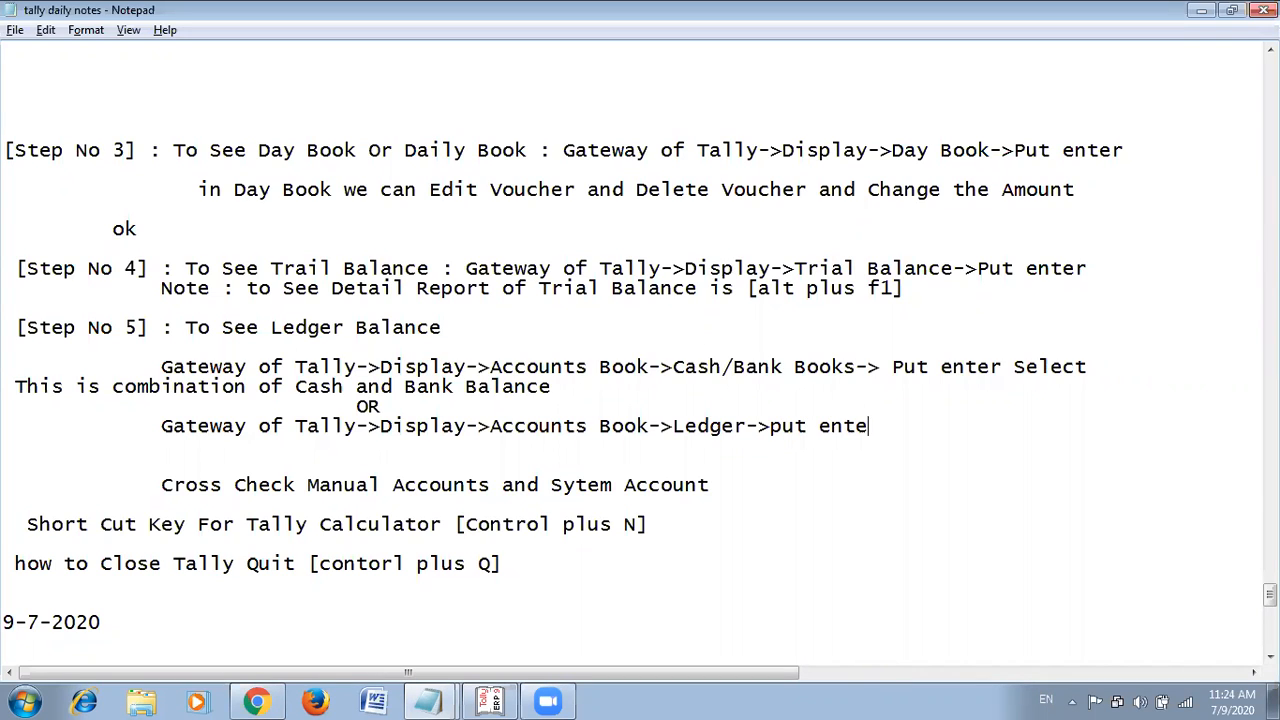
pyautogui.write('r Select Ca')
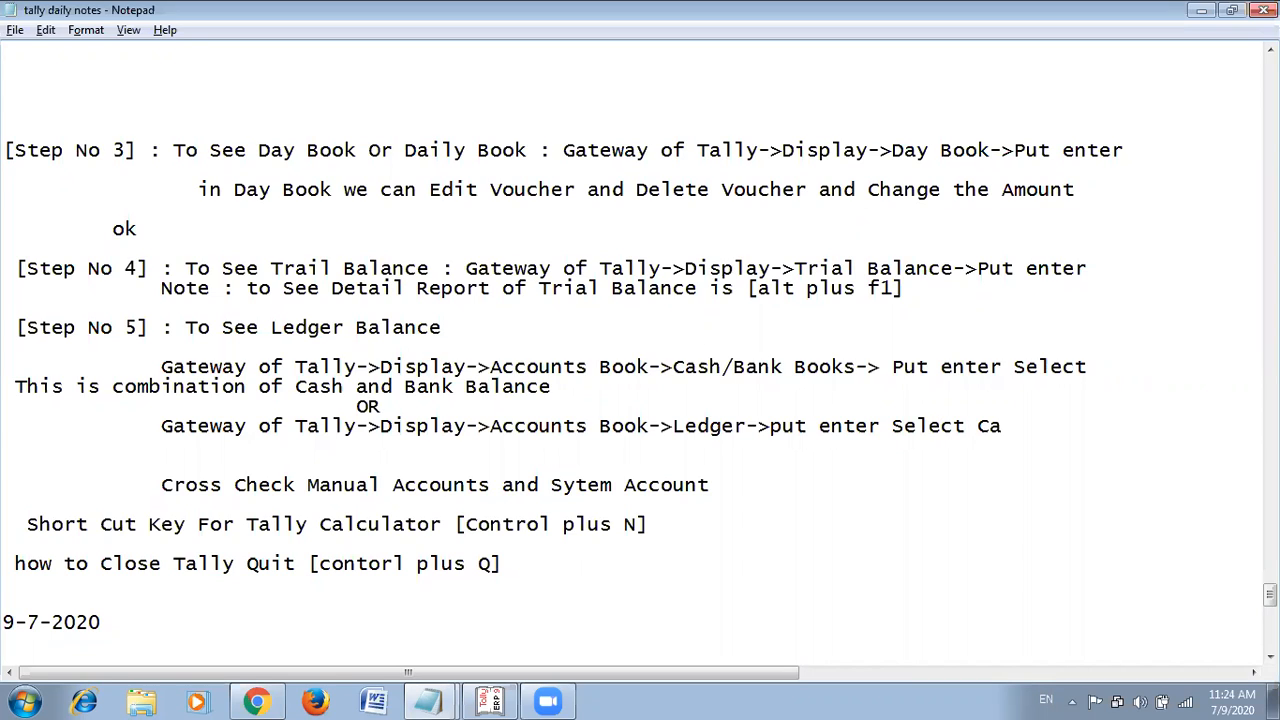
pyautogui.write('sh account or B')
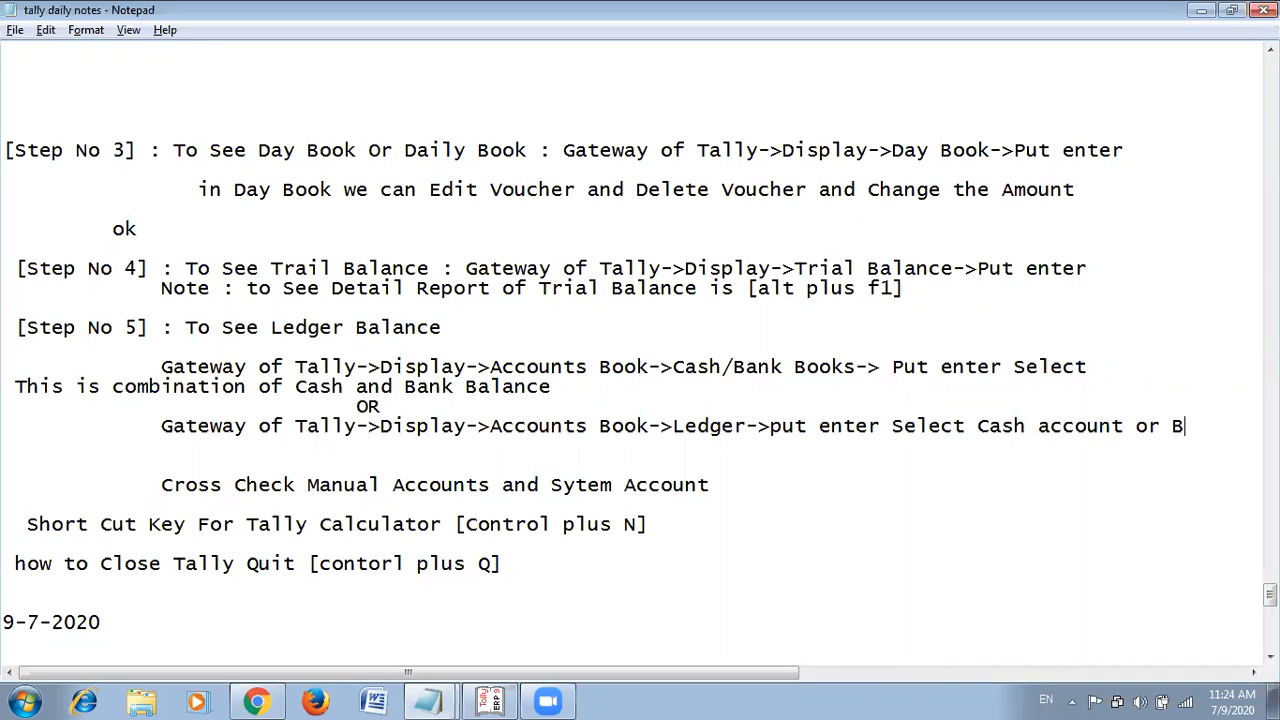
pyautogui.write('ank Account')
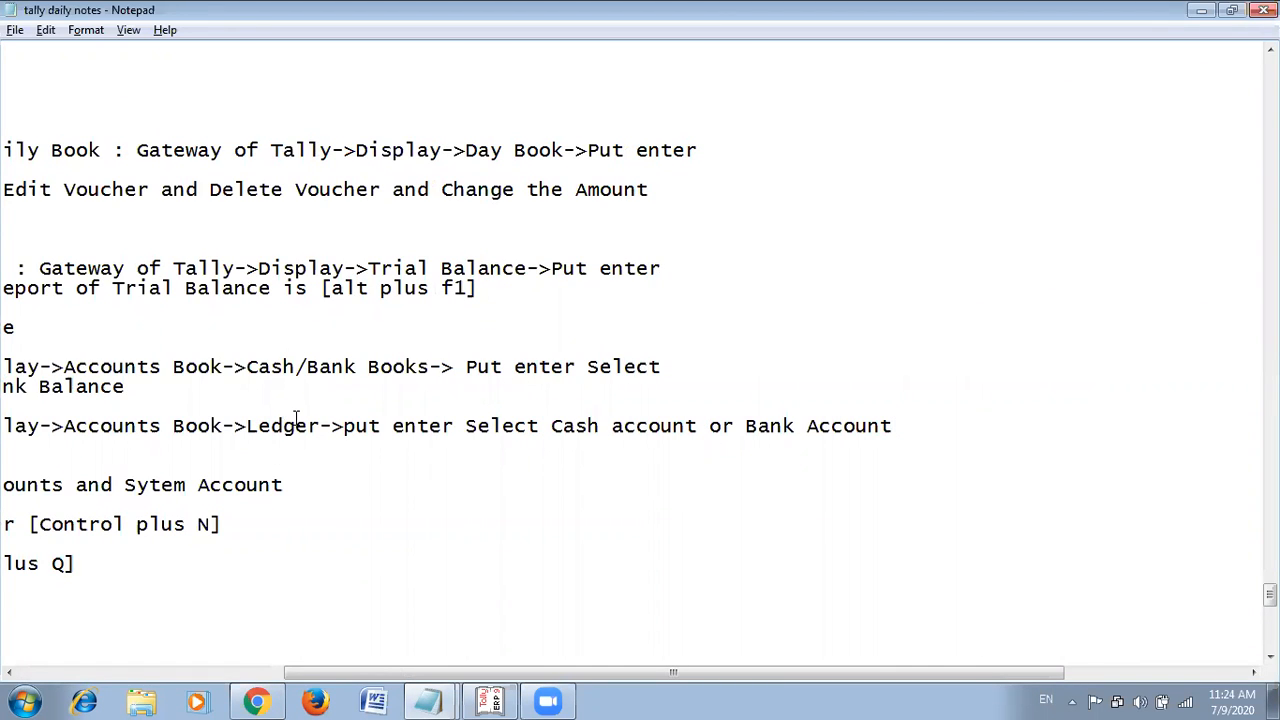
# Switch to Tally.ERP 9, return to the Gateway of Tally and reopen Account Books through Display.
pyautogui.hotkey('alt', 'Tab')
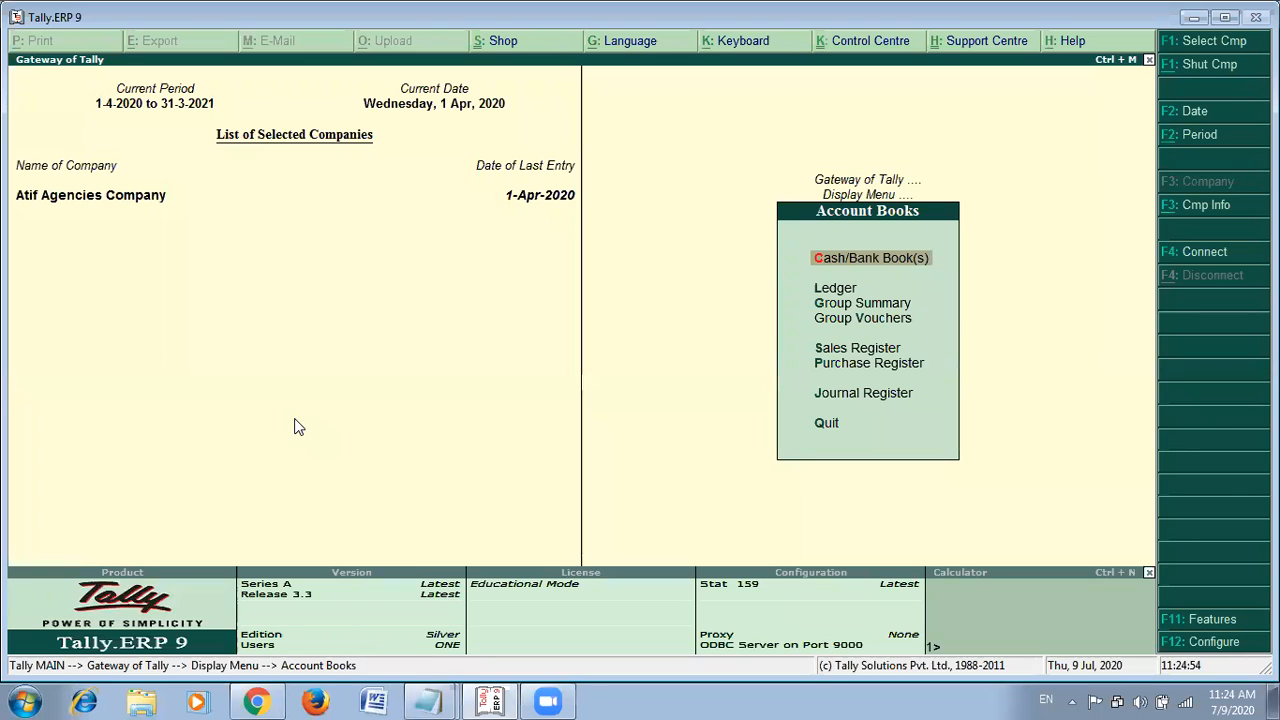
pyautogui.press('Escape')
pyautogui.press('Escape')
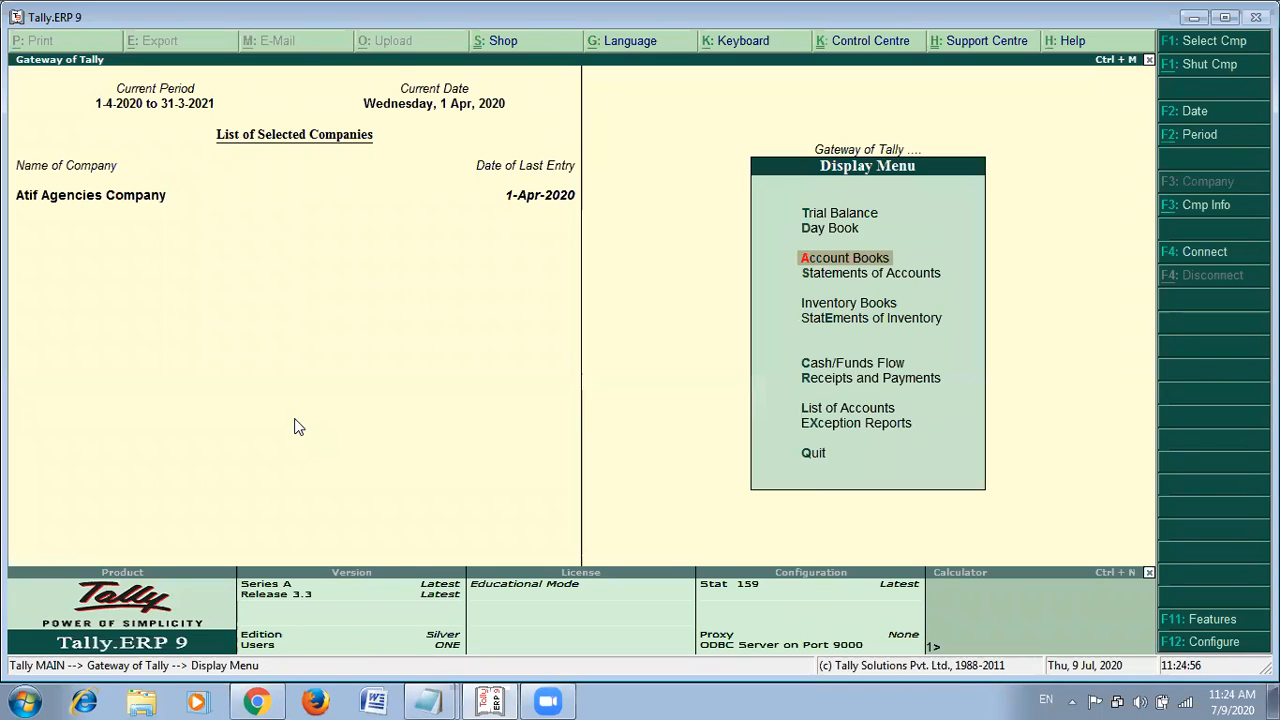
pyautogui.press('Return')
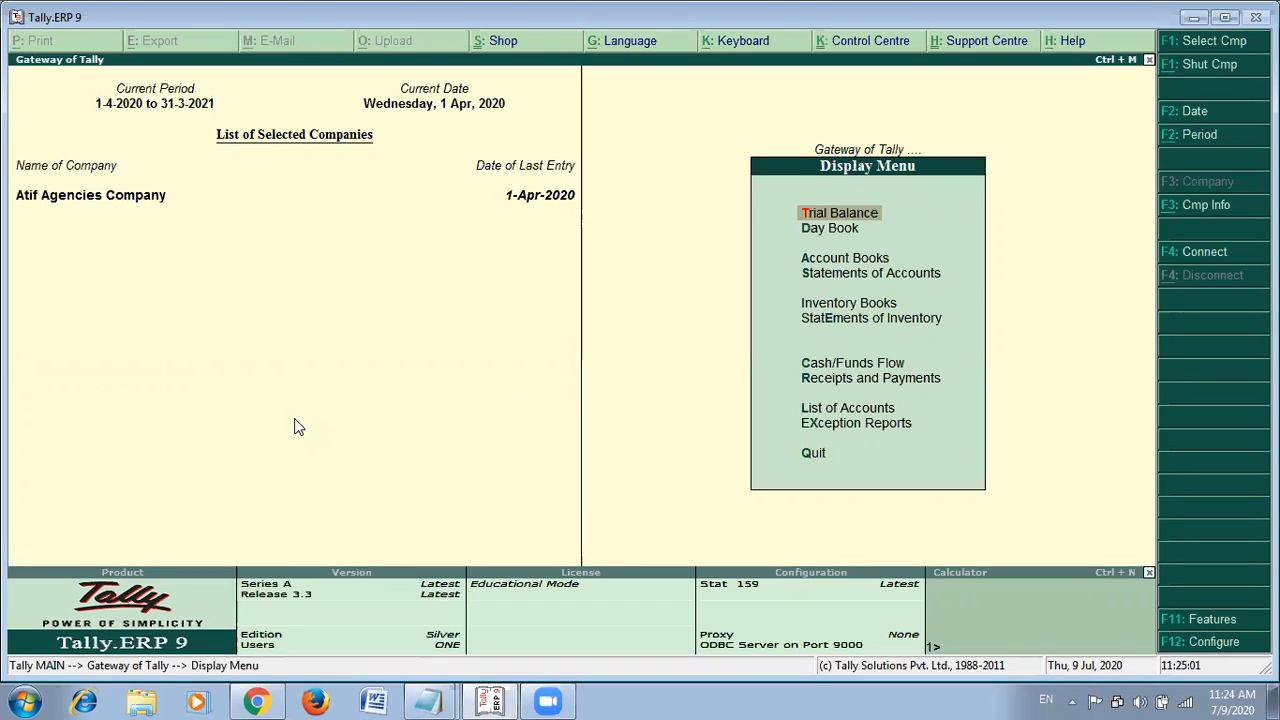
pyautogui.press('a')
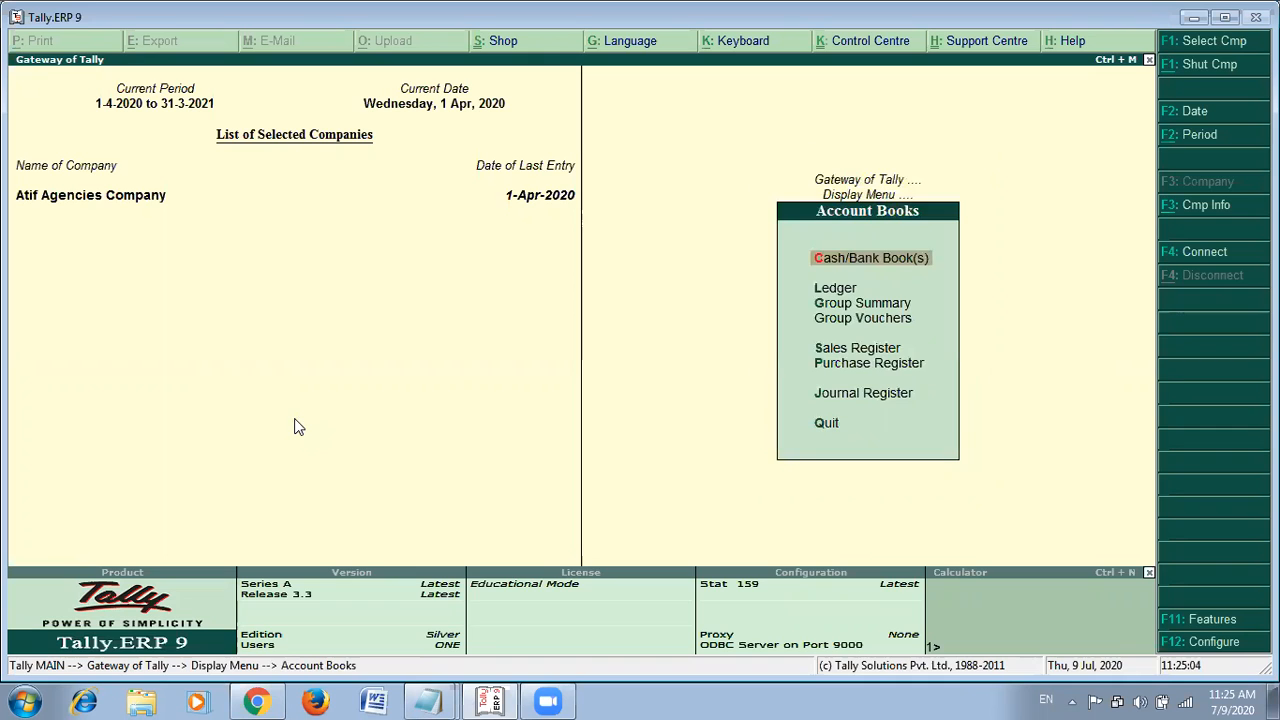
# Return to the Notepad notes and highlight "Cash/Bank Books" in the first step 5 path.
pyautogui.hotkey('alt', 'Tab')
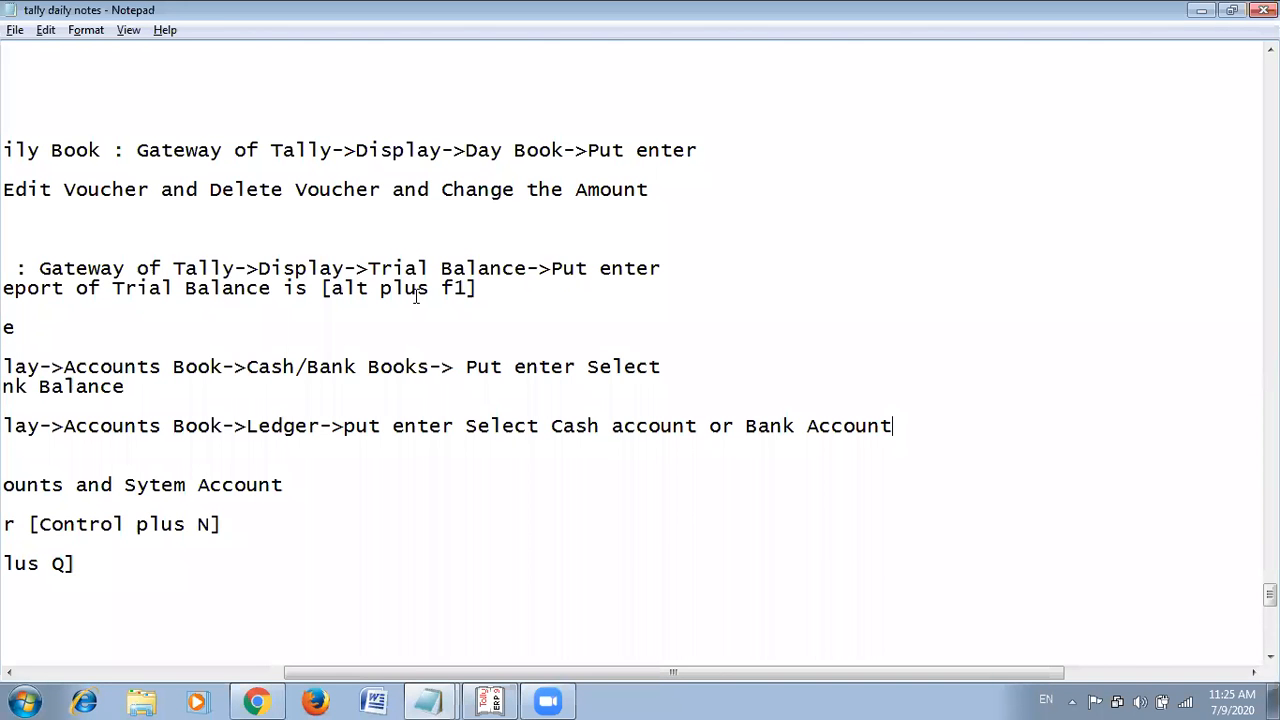
pyautogui.hotkey('ctrl', 'Left')
pyautogui.moveTo(300, 674); pyautogui.dragTo(42, 682)
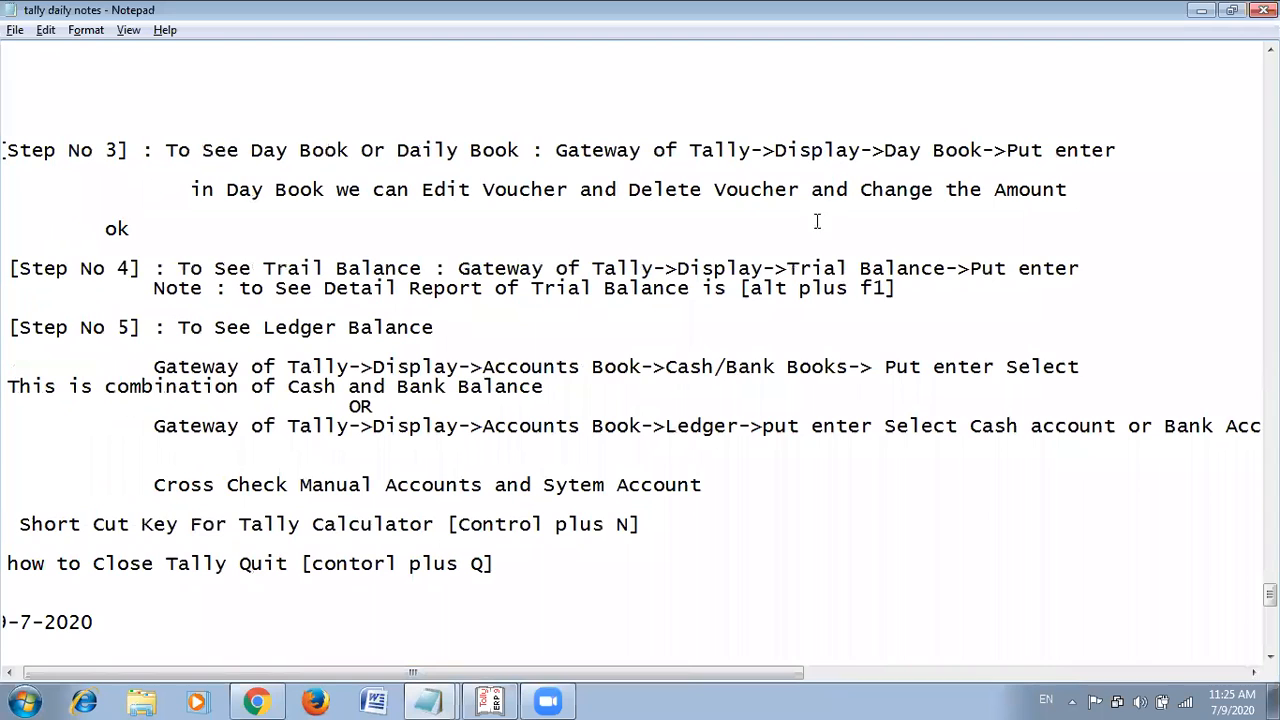
pyautogui.moveTo(462, 675); pyautogui.dragTo(458, 674)
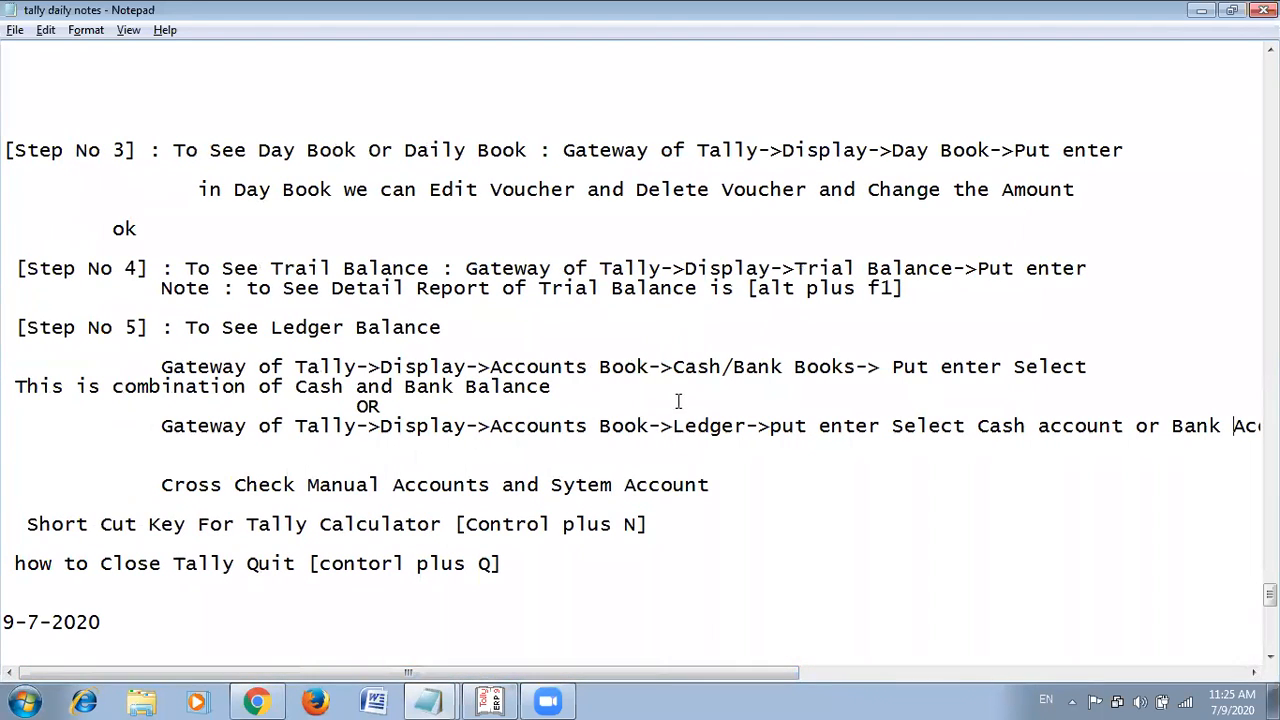
pyautogui.moveTo(673, 367); pyautogui.dragTo(858, 372)
# Switch to Tally.ERP 9 and examine the Cash-in-hand and Bank Accounts entries in the Cash/Bank Summary.
pyautogui.hotkey('alt', 'Tab')
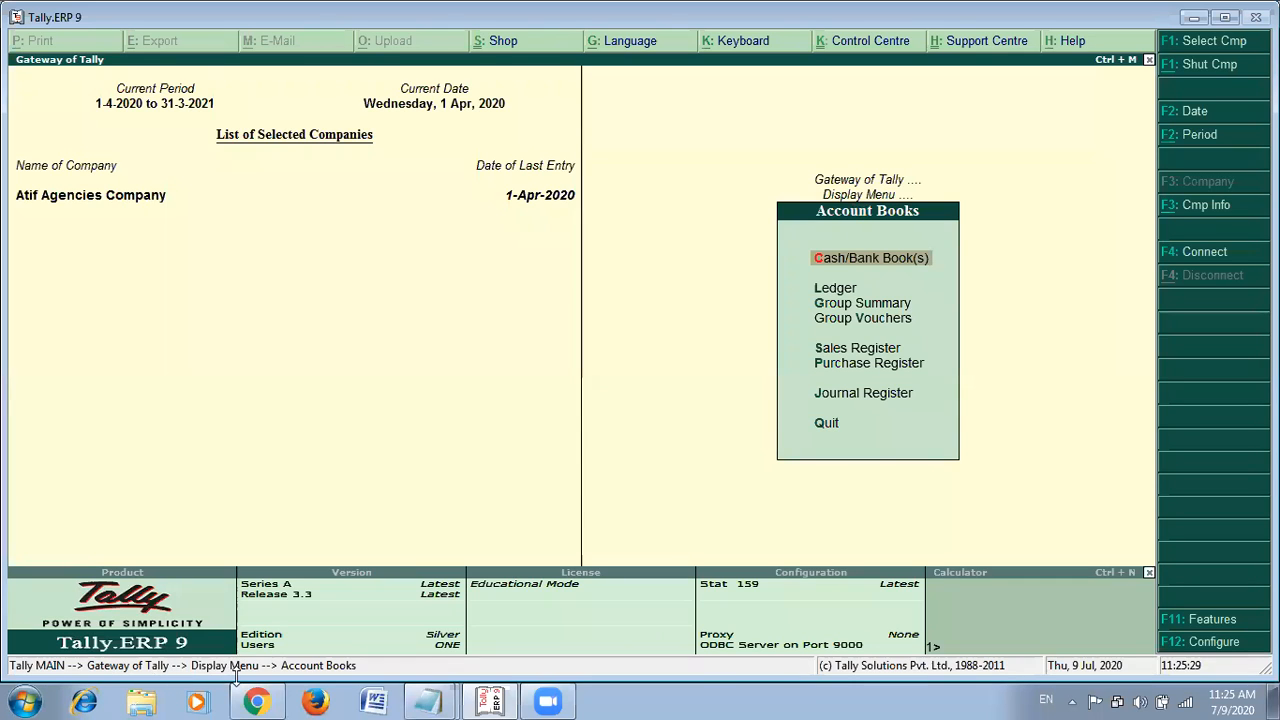
pyautogui.click(886, 262)
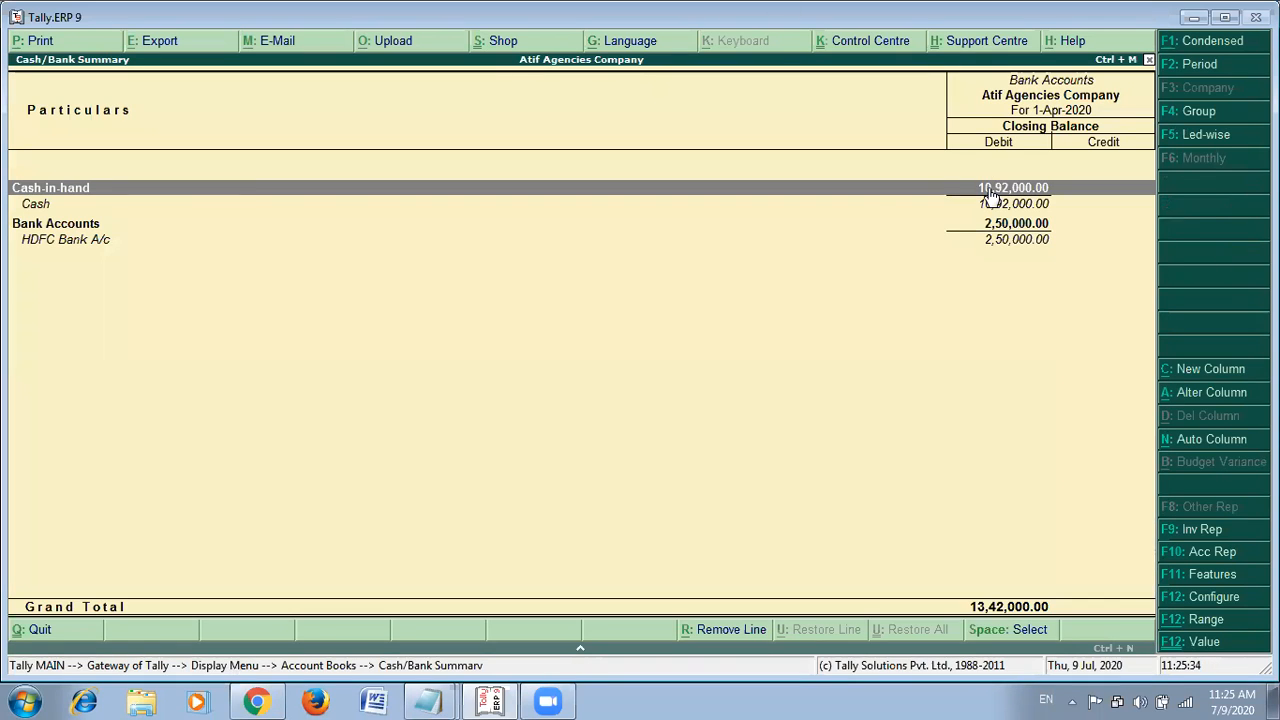
pyautogui.press('Down')
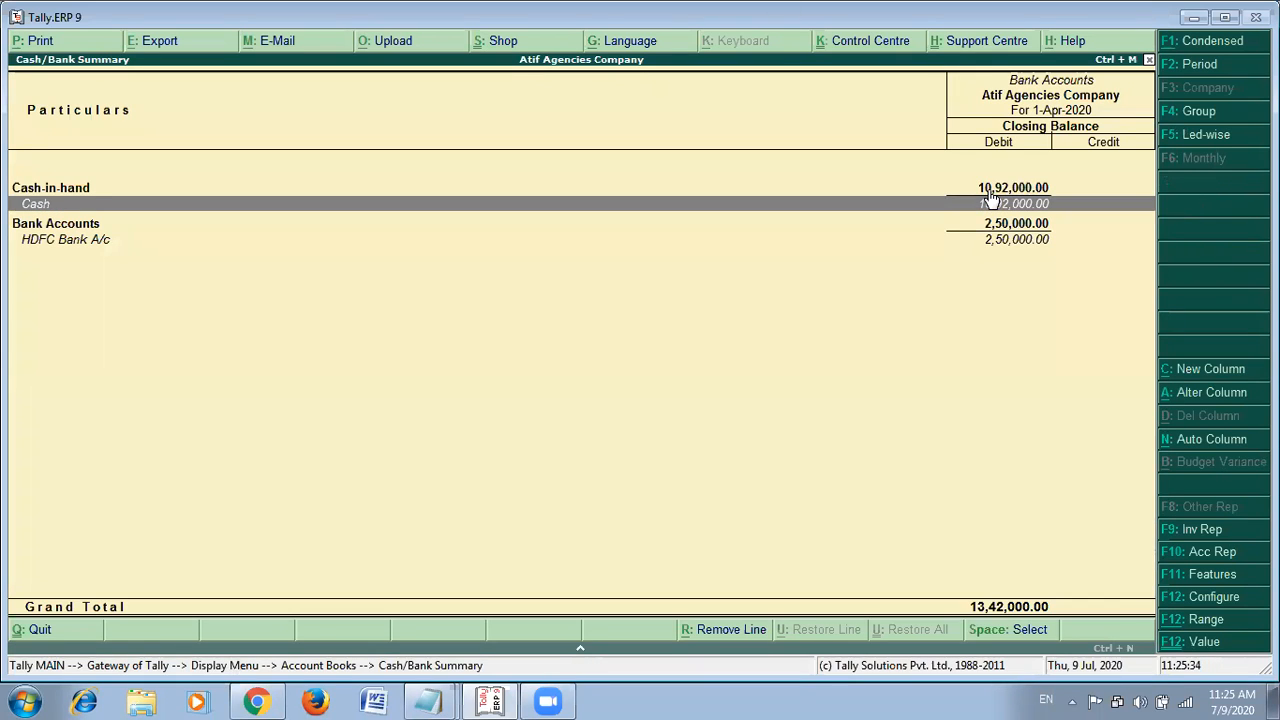
pyautogui.press('Up')
pyautogui.press('Down')
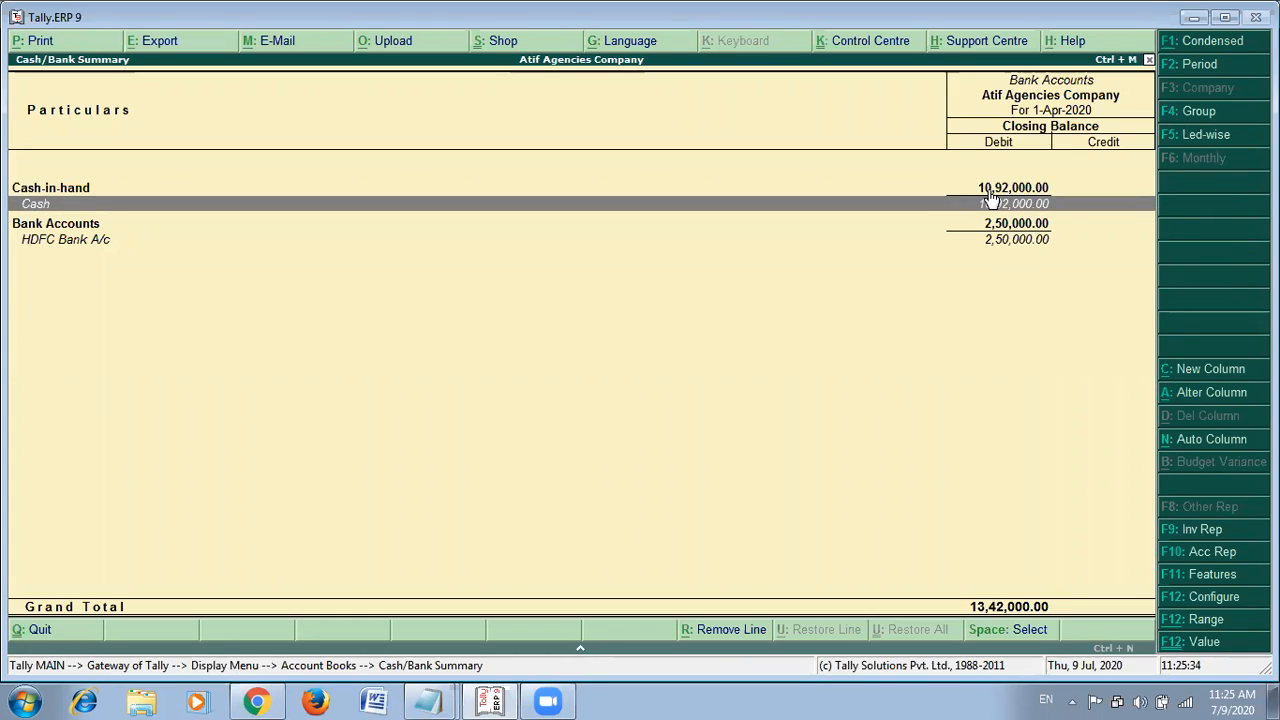
pyautogui.press('Down')
pyautogui.press('Up')
pyautogui.press('Up')
pyautogui.press('Down')
pyautogui.press('Up')
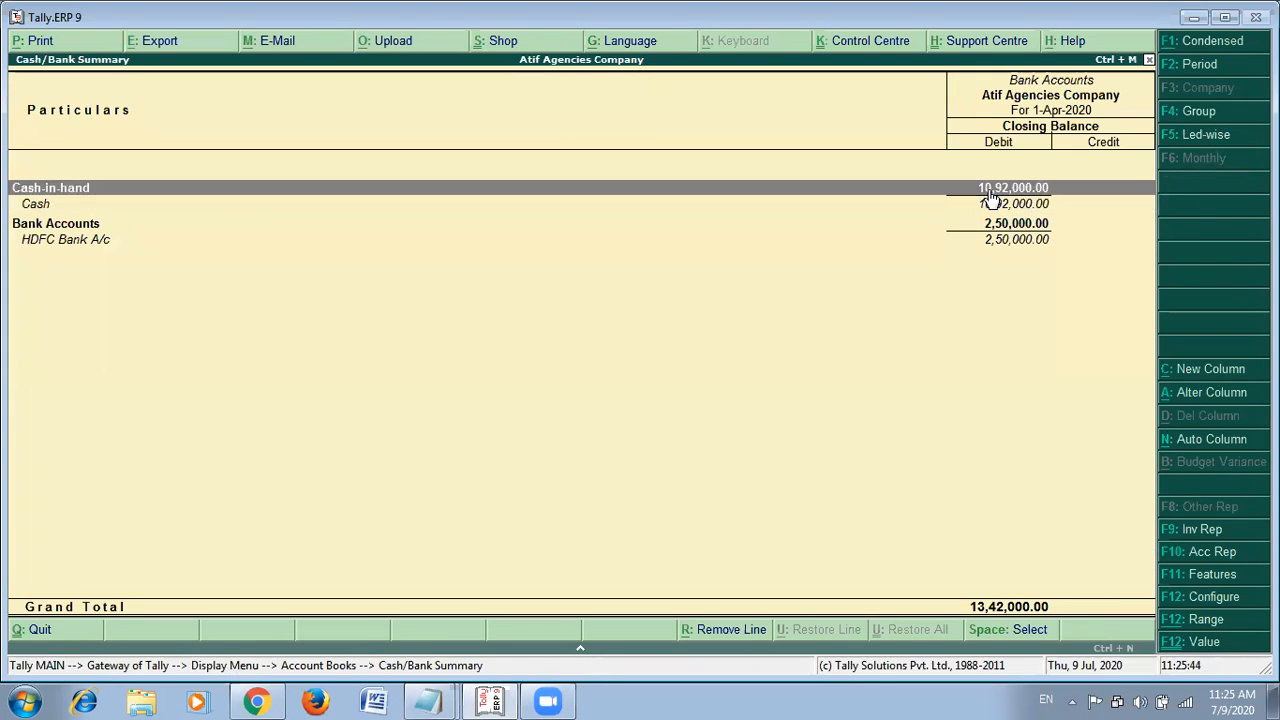
# Open the Cash ledger's monthly summary through Cash-in-hand and look through the months from April to March.
pyautogui.press('Return')
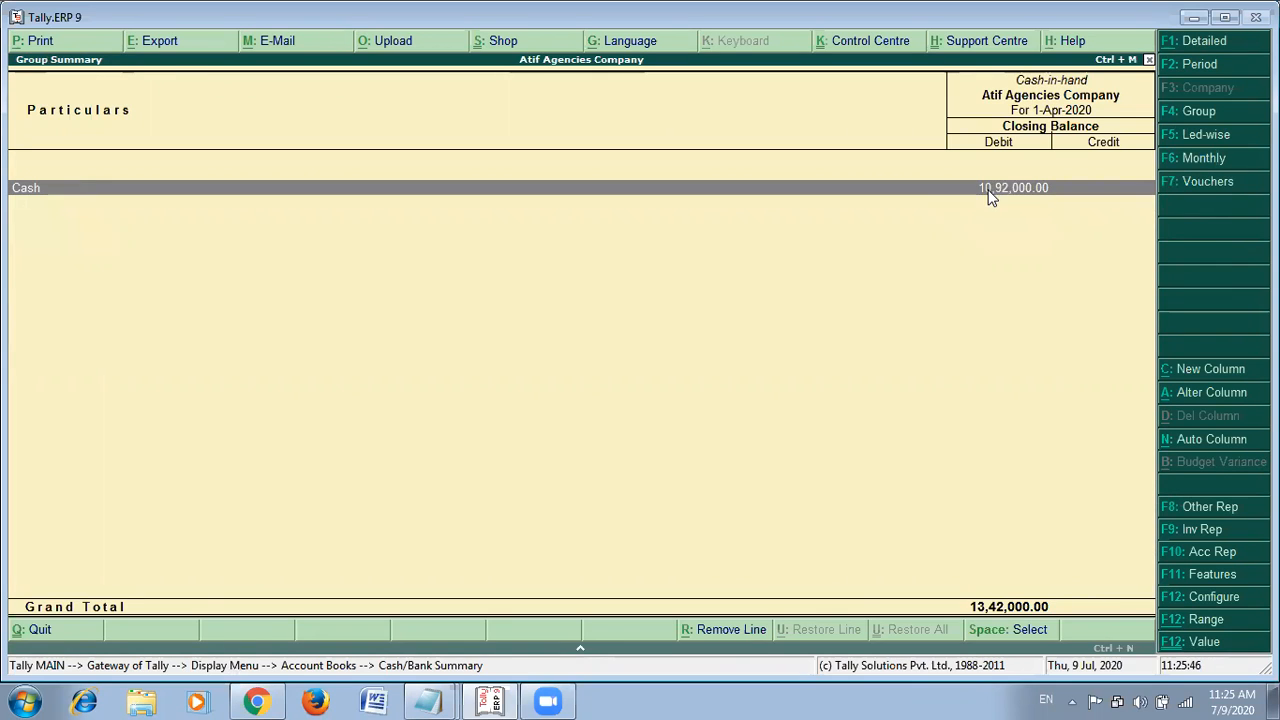
pyautogui.press('Return')
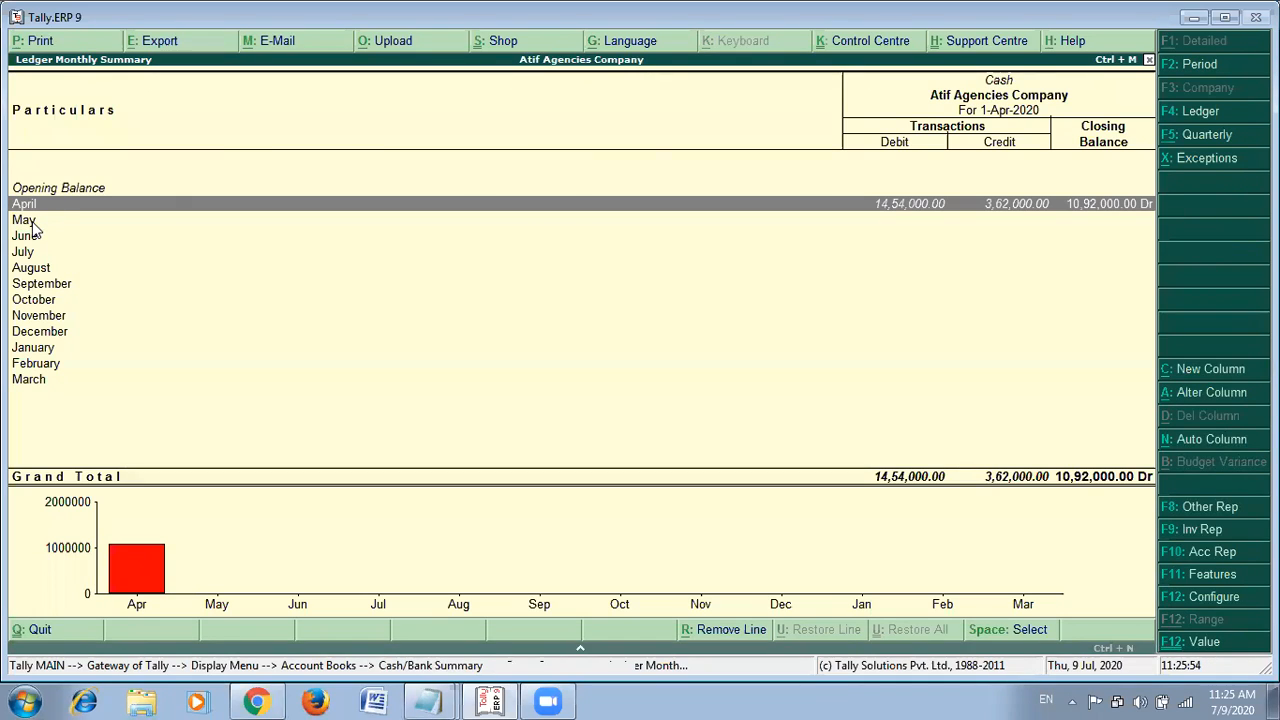
pyautogui.press('Down')
pyautogui.press('Down')
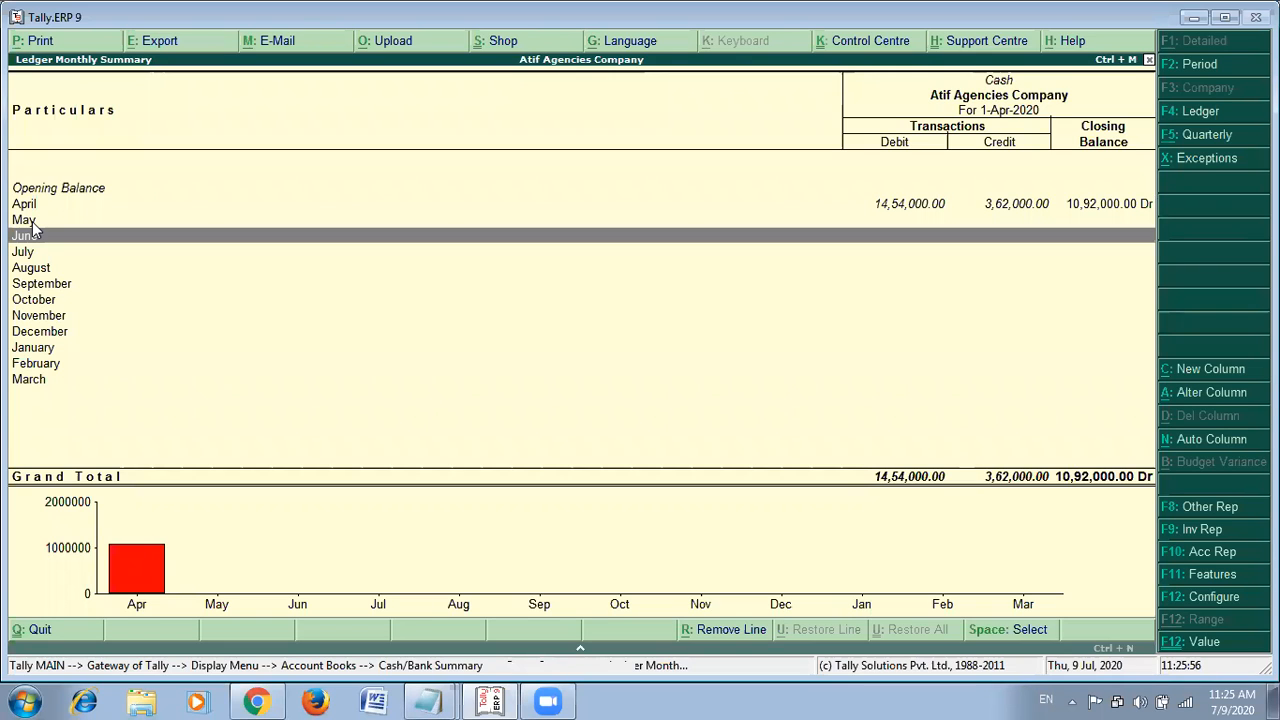
pyautogui.press('Down')
pyautogui.press('Down')
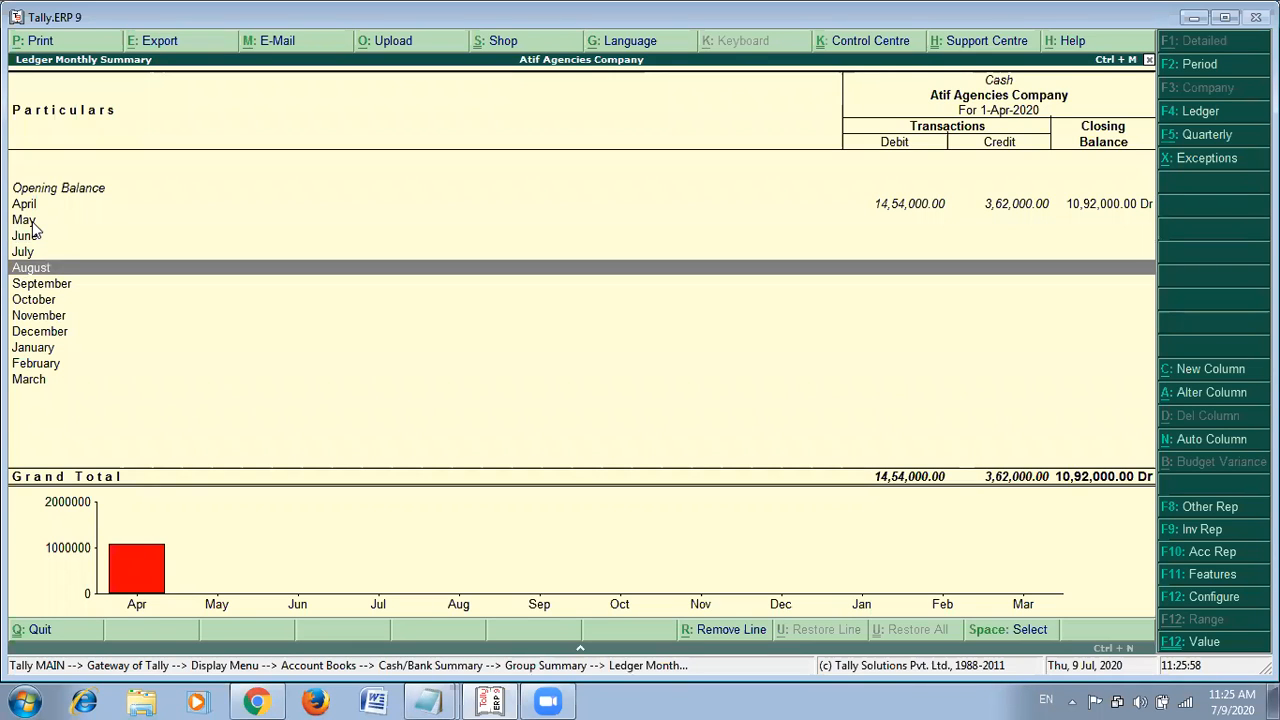
pyautogui.press('Down')
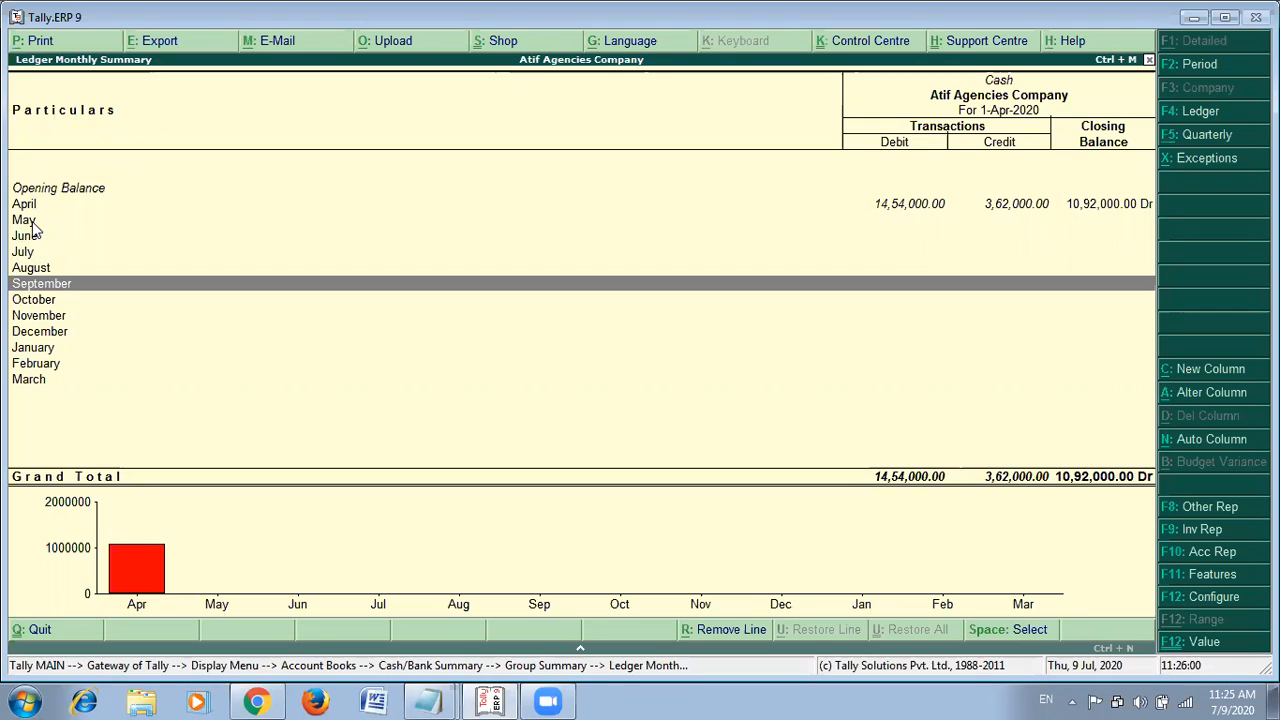
pyautogui.press('Up')
pyautogui.press('Up')
pyautogui.press('Up')
pyautogui.press('Up')
pyautogui.press('Up')
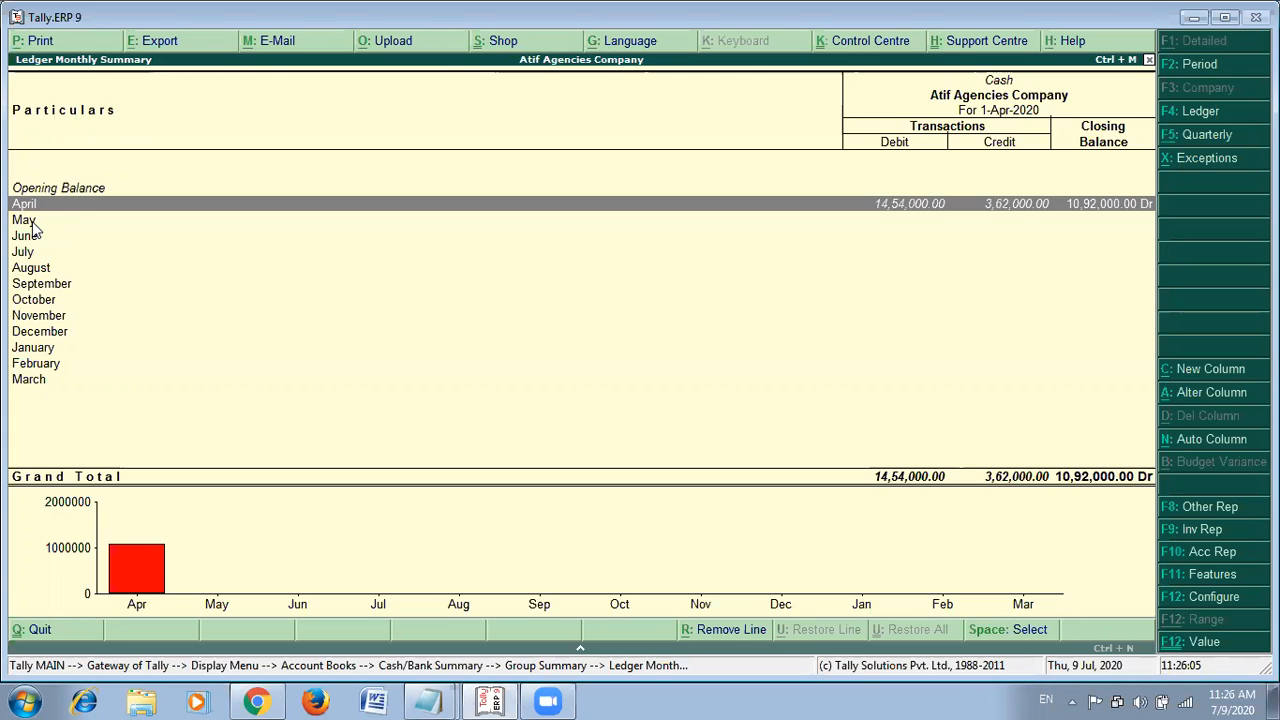
pyautogui.press('Down')
pyautogui.press('Down')
pyautogui.press('Down')
pyautogui.press('Down')
pyautogui.press('Down')
pyautogui.press('Down')
pyautogui.press('Down')
pyautogui.press('Down')
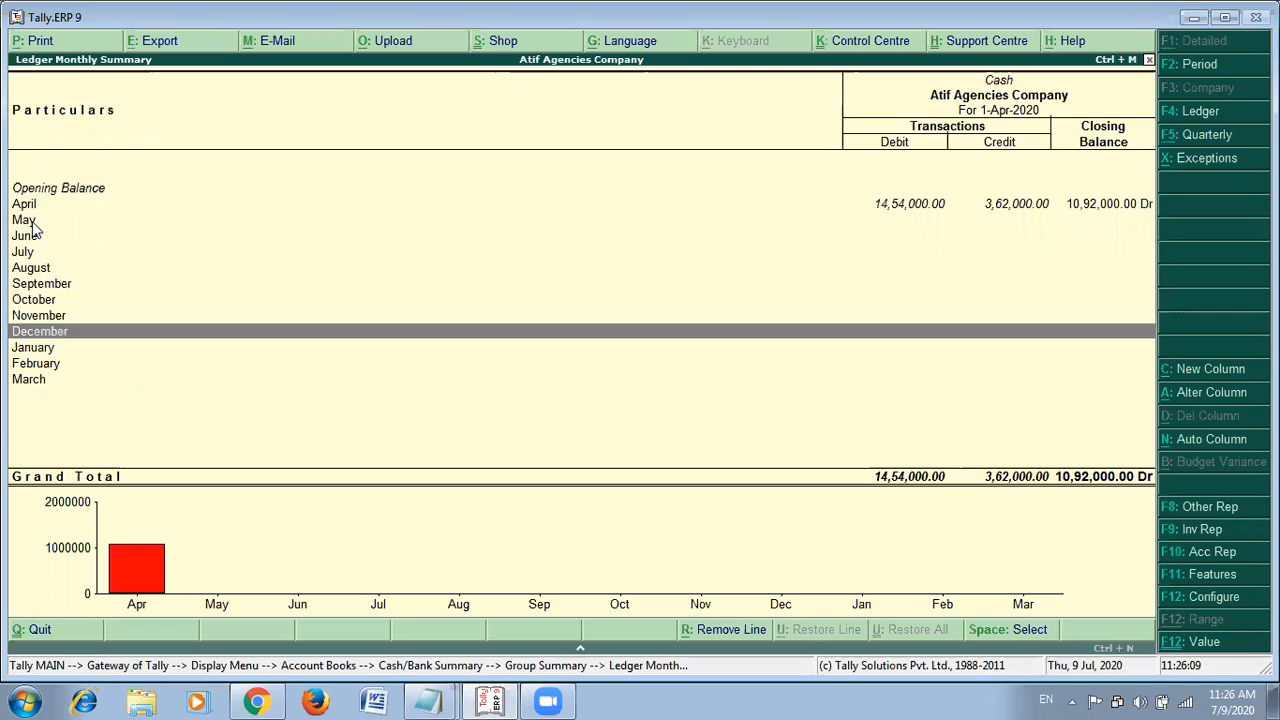
pyautogui.press('Down')
pyautogui.press('Down')
pyautogui.press('Down')
pyautogui.press('Up')
pyautogui.press('Up')
pyautogui.press('Up')
pyautogui.press('Up')
pyautogui.press('Up')
pyautogui.press('Up')
pyautogui.press('Up')
pyautogui.press('Up')
pyautogui.press('Up')
pyautogui.press('Up')
pyautogui.press('Up')
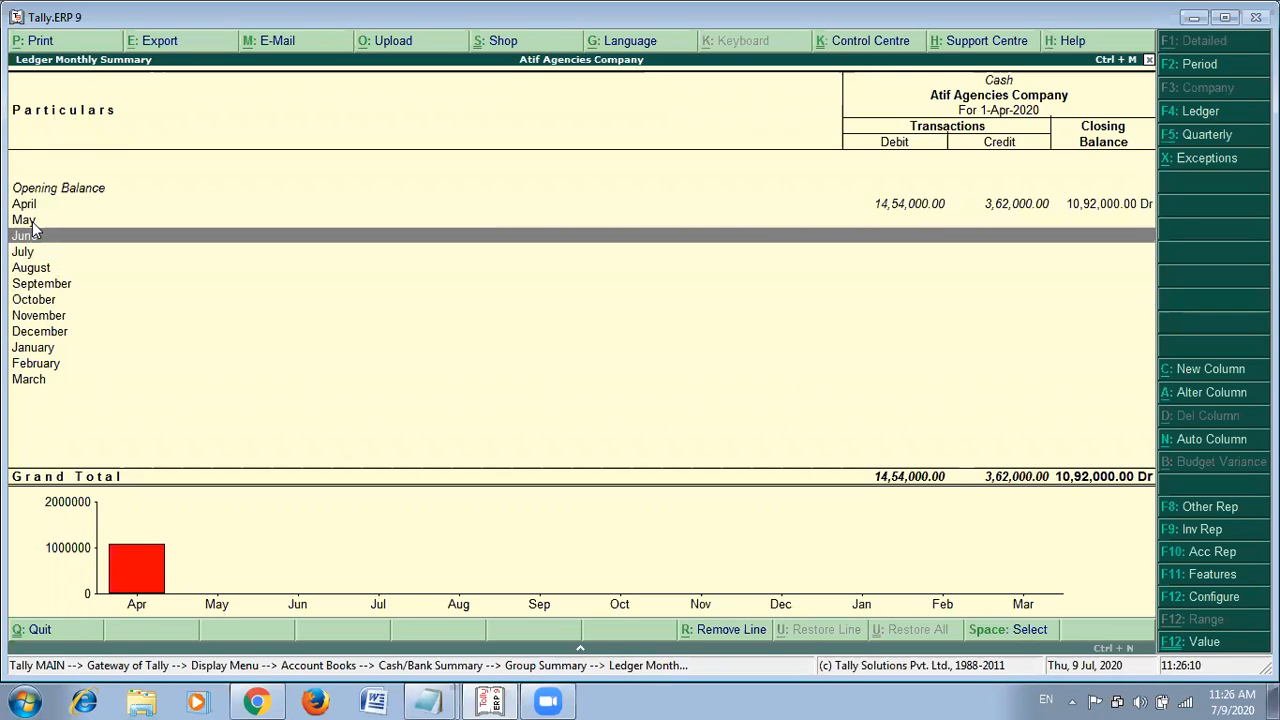
pyautogui.press('Down')
pyautogui.press('Down')
pyautogui.press('Down')
pyautogui.press('Down')
pyautogui.press('Down')
pyautogui.press('Down')
pyautogui.press('Down')
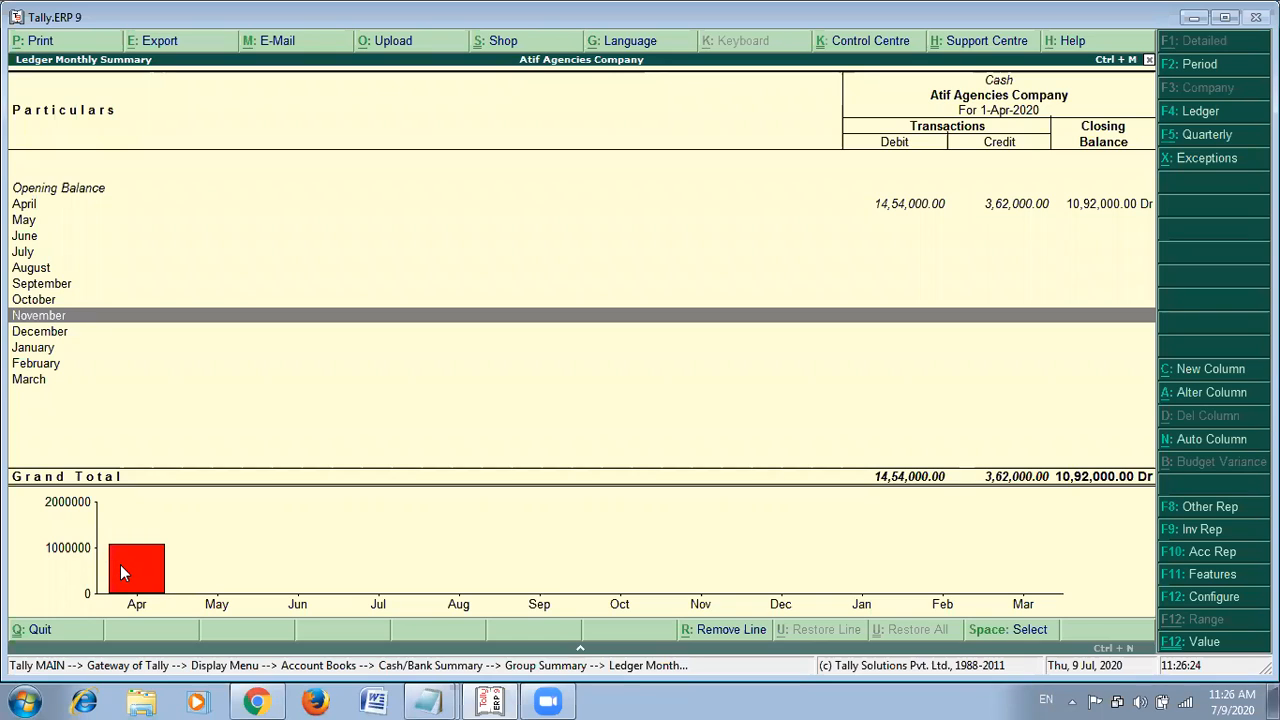
pyautogui.press('Up')
pyautogui.press('Up')
pyautogui.press('Up')
pyautogui.press('Up')
pyautogui.press('Up')
pyautogui.press('Up')
pyautogui.press('Down')
pyautogui.press('Down')
pyautogui.press('Down')
pyautogui.press('Down')
pyautogui.press('Down')
pyautogui.press('Down')
pyautogui.press('Down')
pyautogui.press('Down')
pyautogui.press('Up')
pyautogui.press('Up')
pyautogui.press('Up')
pyautogui.press('Up')
pyautogui.press('Up')
pyautogui.press('Up')
pyautogui.press('Up')
pyautogui.press('Up')
pyautogui.press('Up')
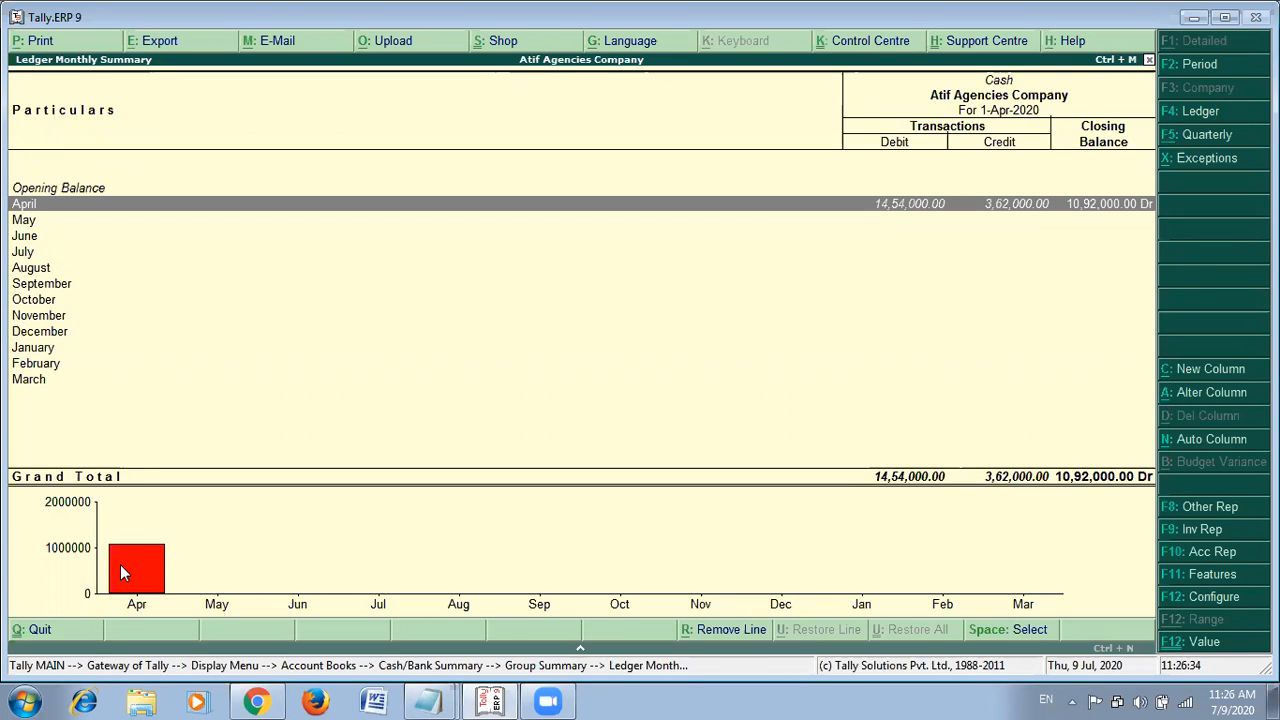
pyautogui.press('Return')
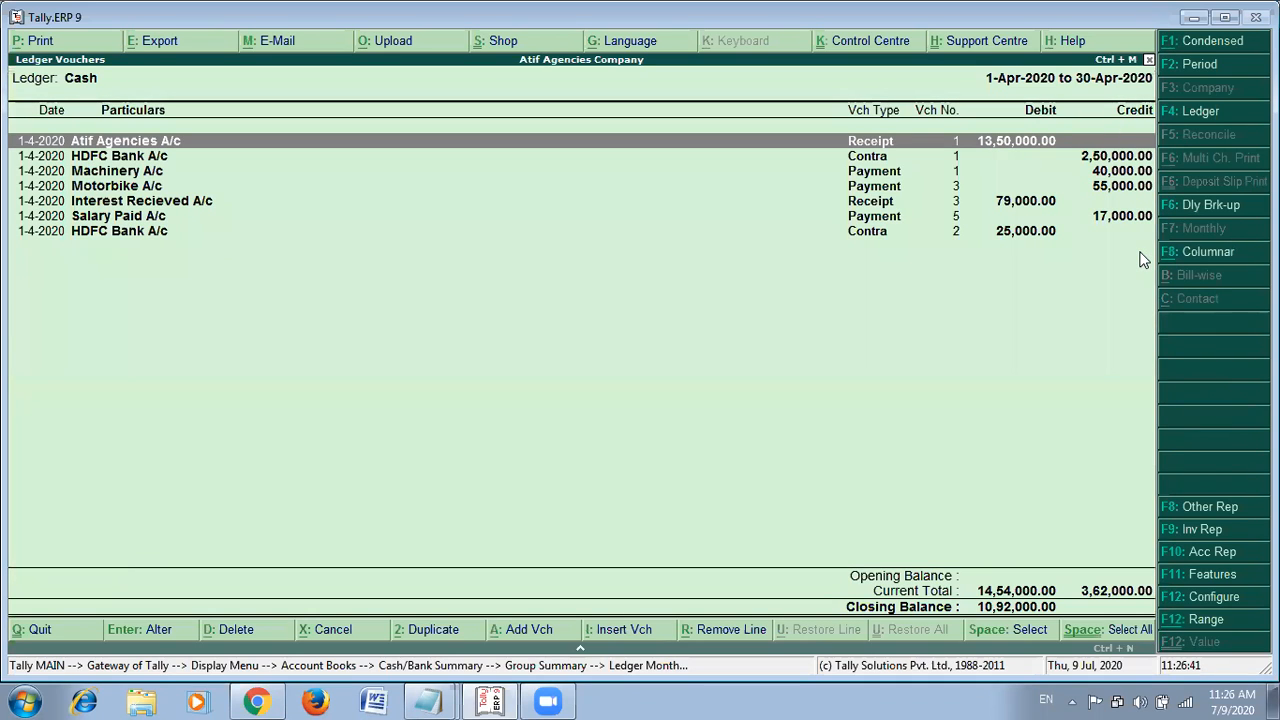
pyautogui.hotkey('ctrl', 'n')
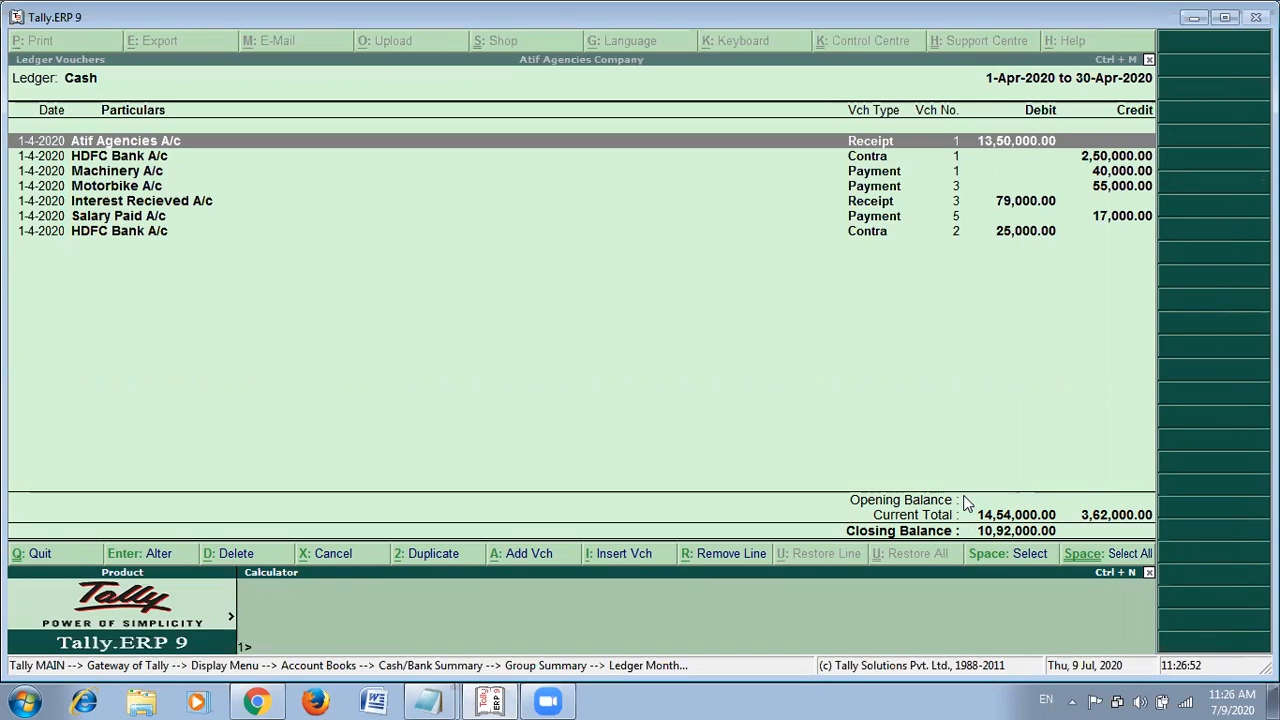
pyautogui.write('1454000')
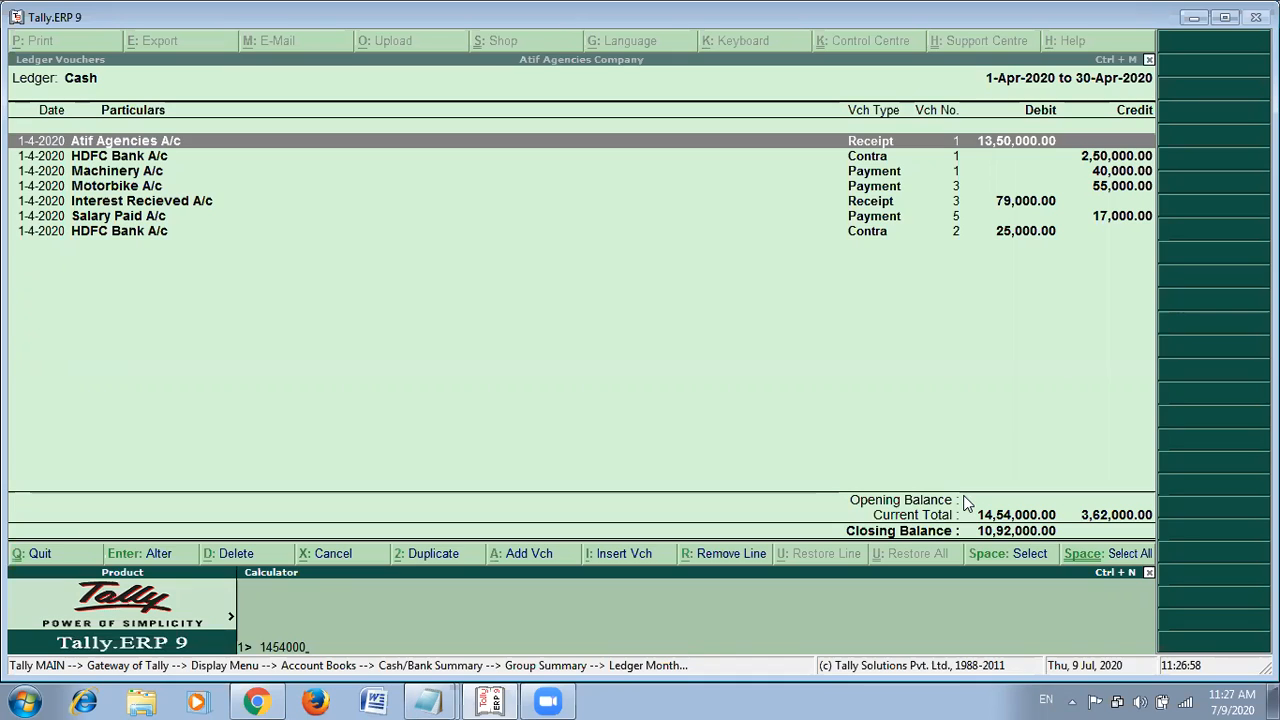
pyautogui.write('-')
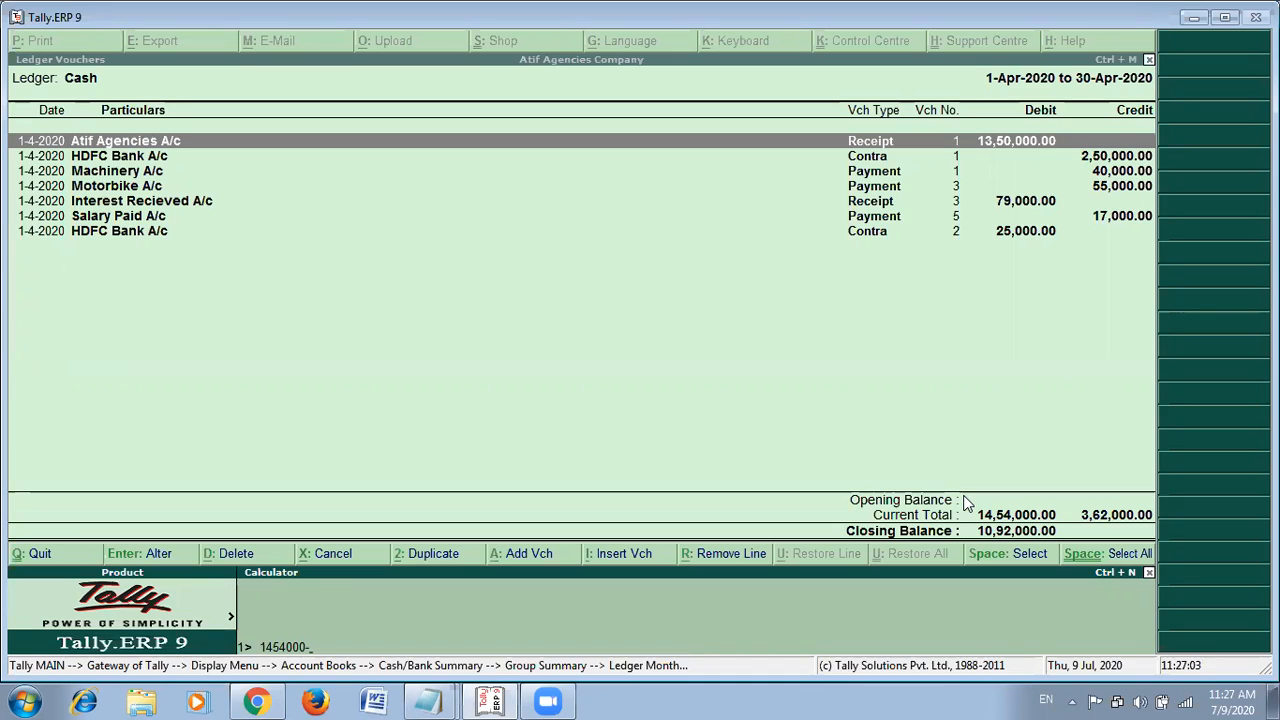
pyautogui.write('362000')
pyautogui.press('Return')
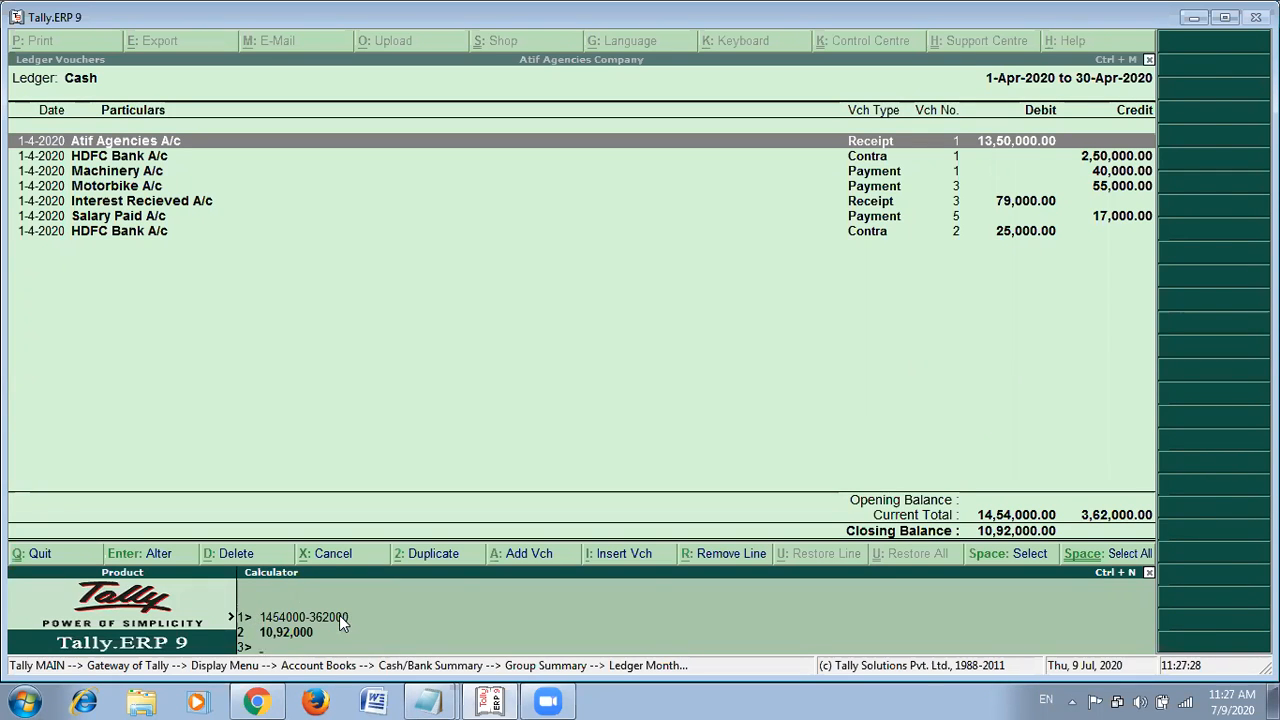
pyautogui.hotkey('ctrl', 'm')
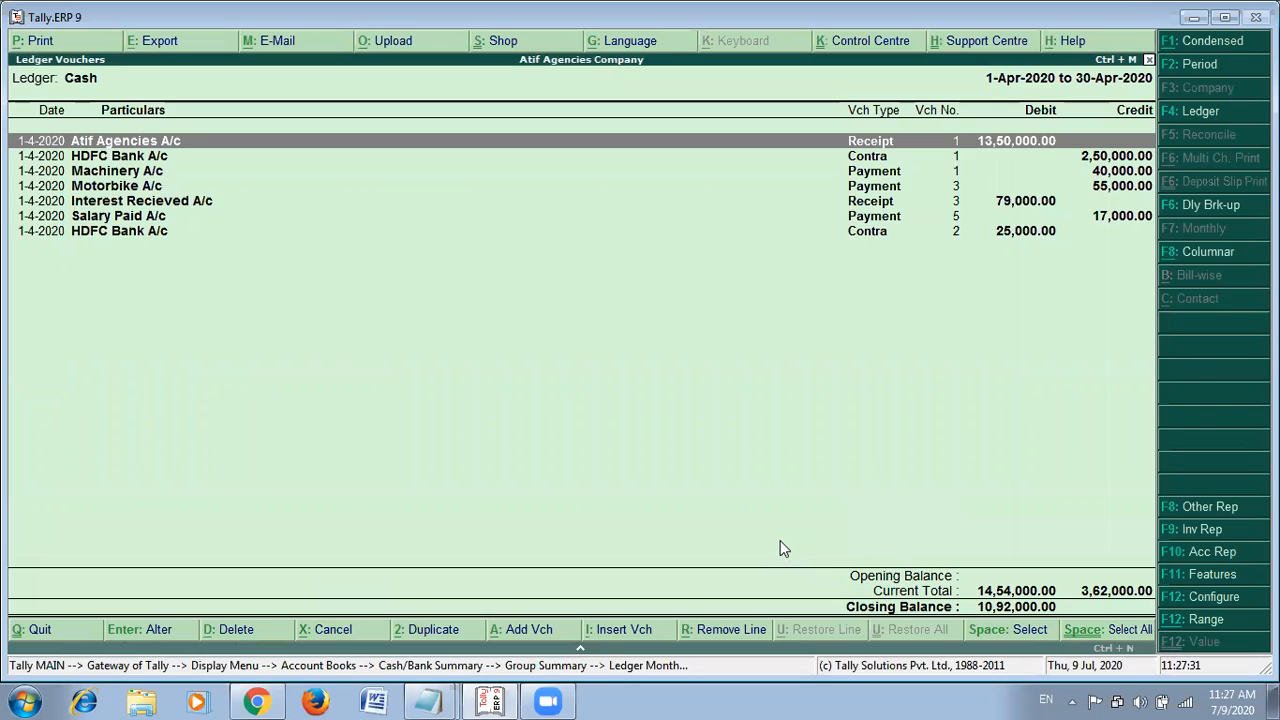
# Go back to the Cash/Bank Summary and open the April vouchers of the HDFC Bank A/c ledger.
pyautogui.press('Escape')
pyautogui.press('Escape')
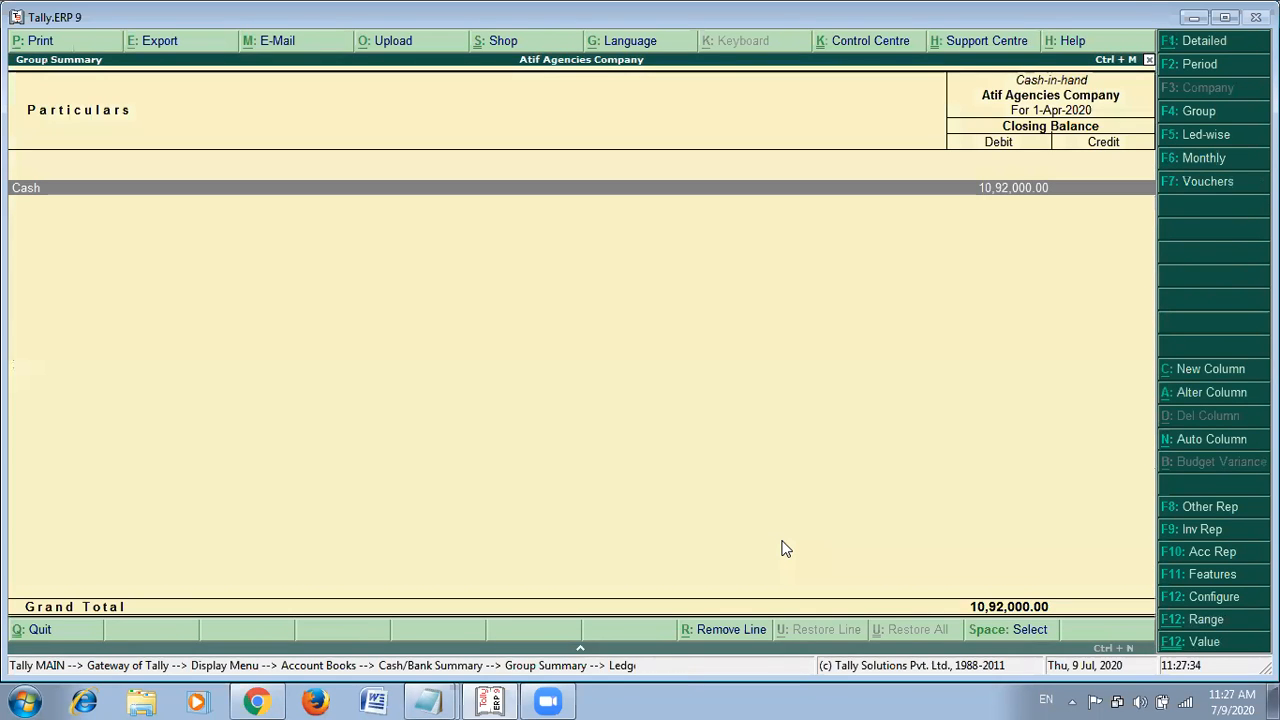
pyautogui.press('Escape')
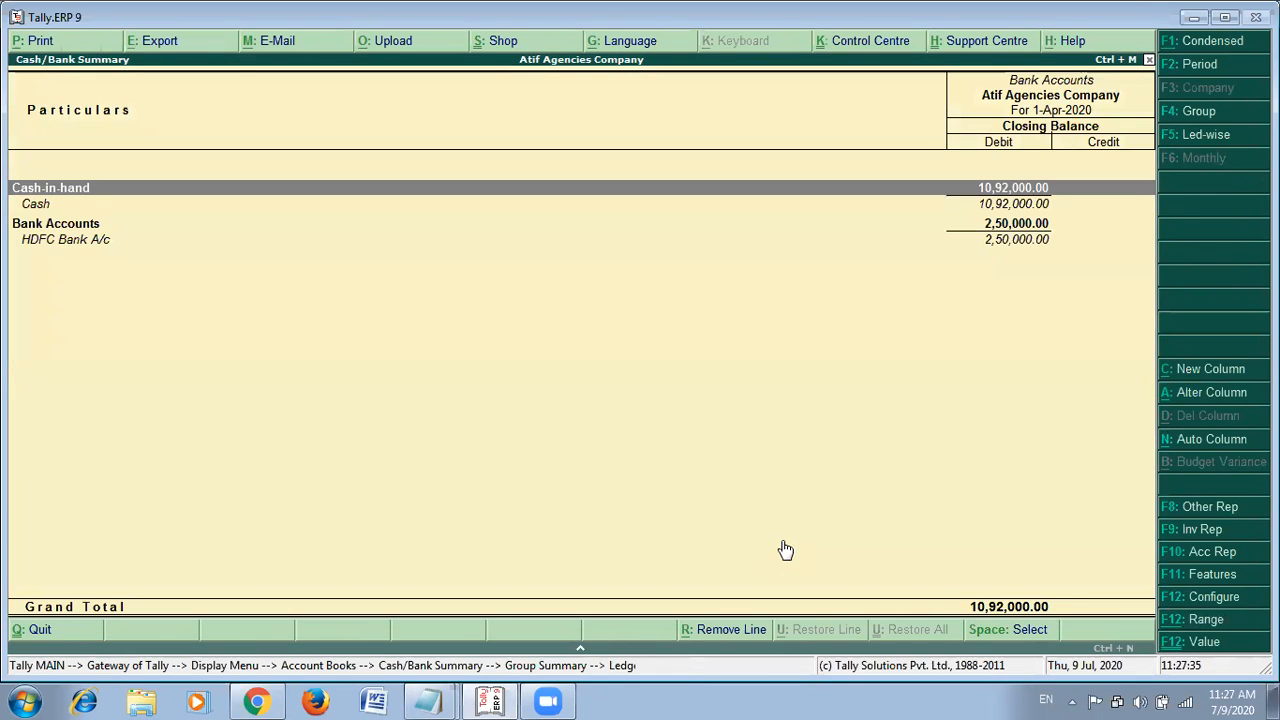
pyautogui.press('Down')
pyautogui.press('Down')
pyautogui.press('Down')
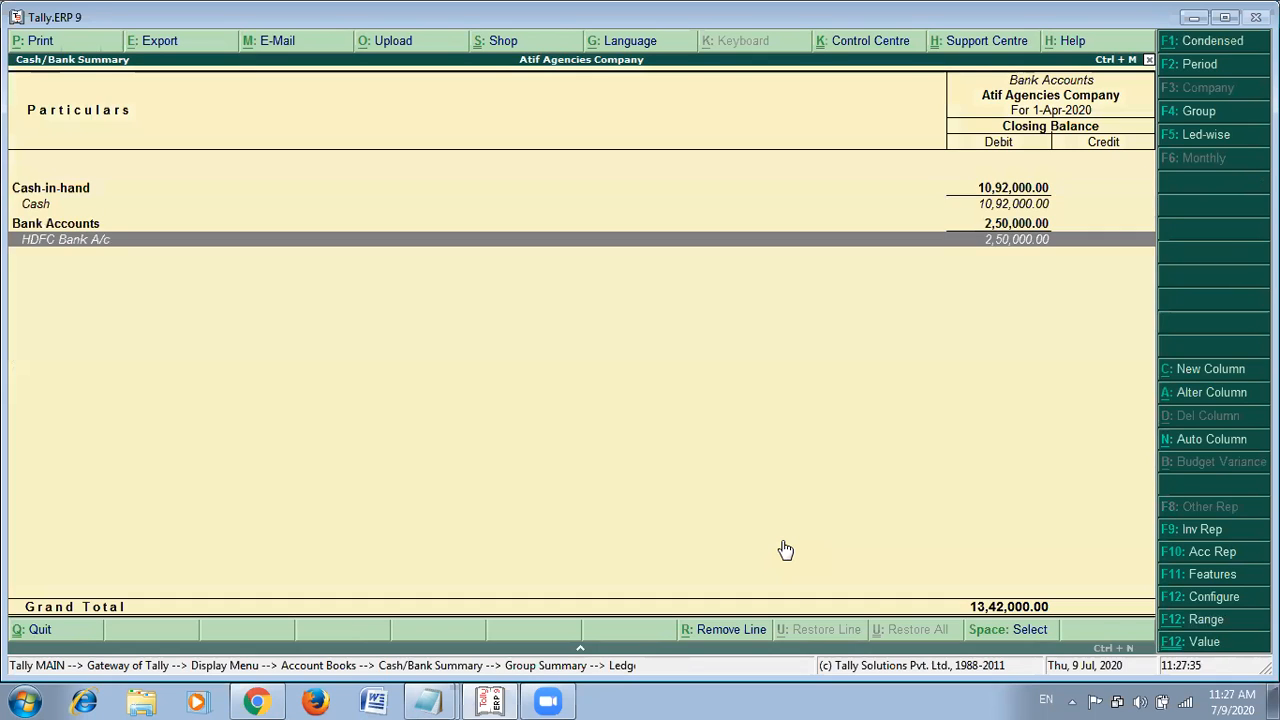
pyautogui.press('Return')
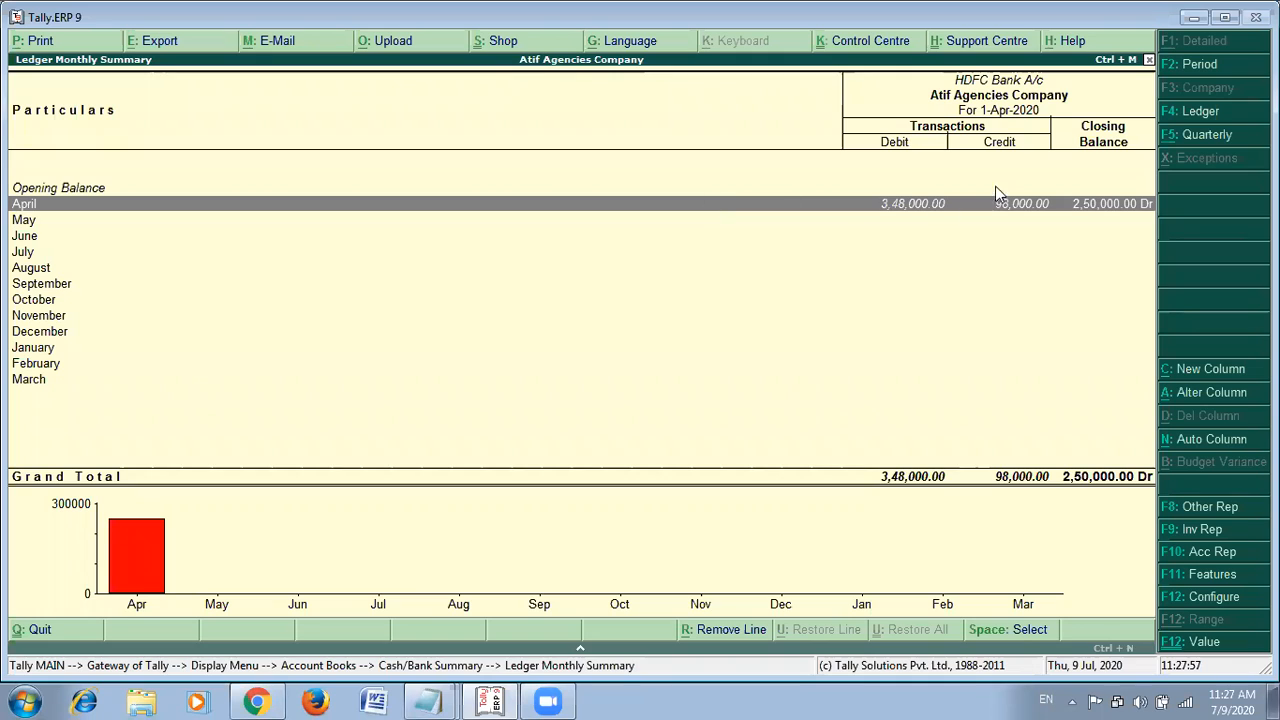
pyautogui.click(1074, 206)
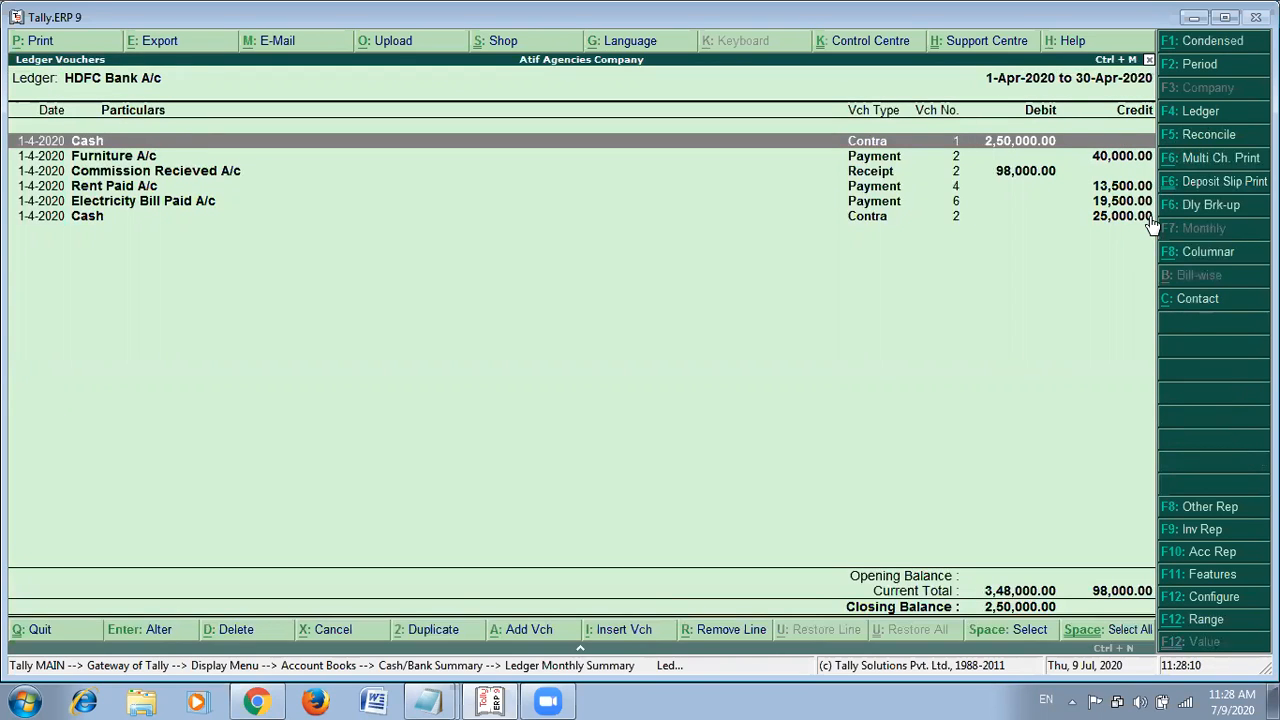
pyautogui.hotkey('ctrl', 'n')
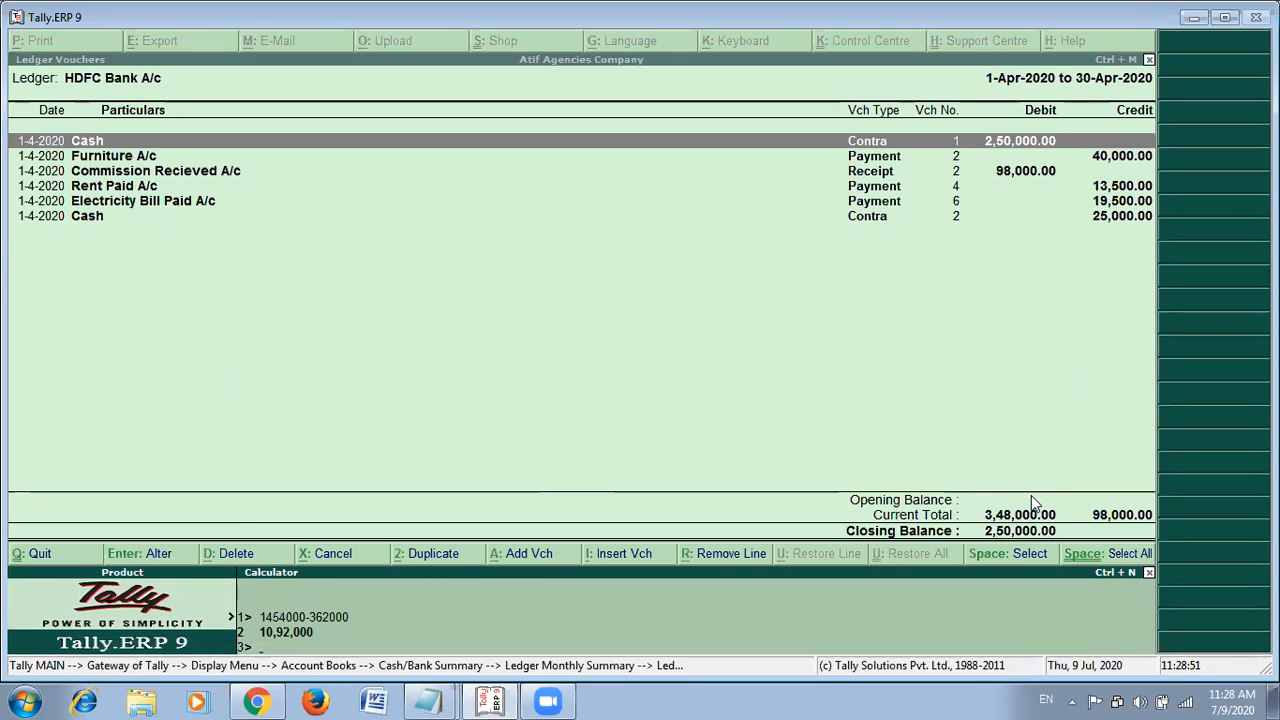
pyautogui.write('348000-')
pyautogui.write('980')
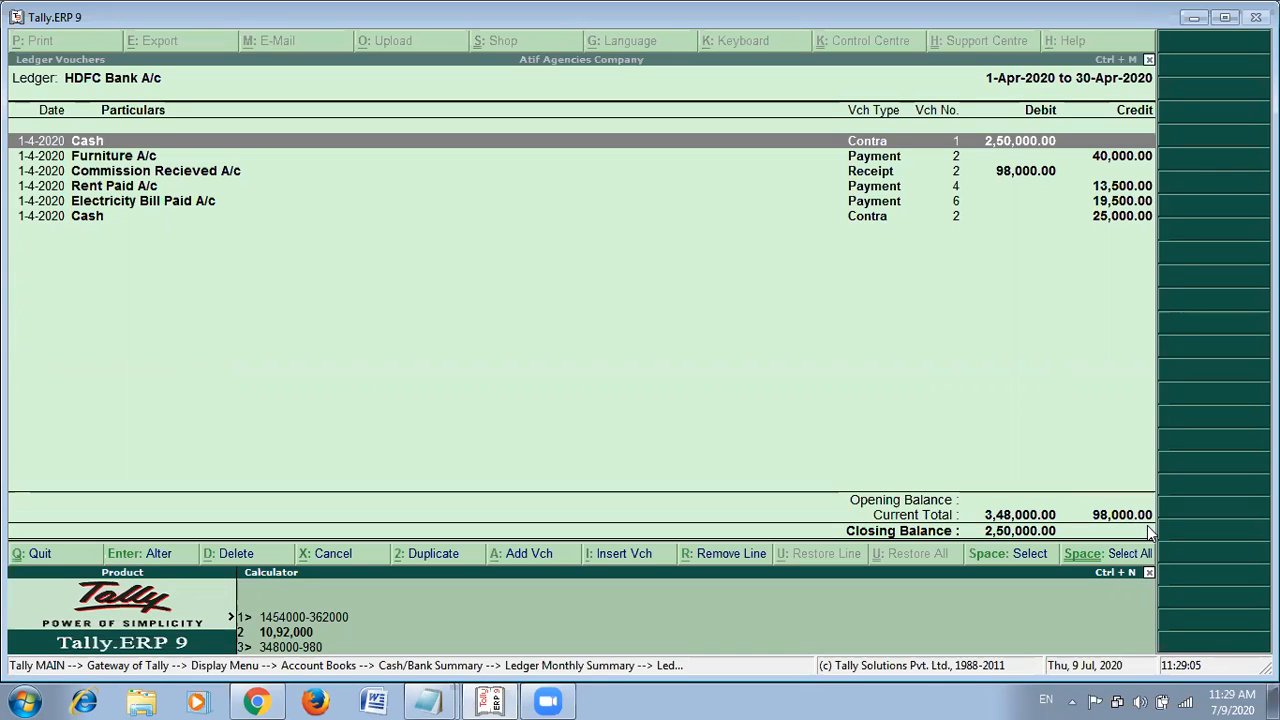
pyautogui.write('00')
pyautogui.press('Return')
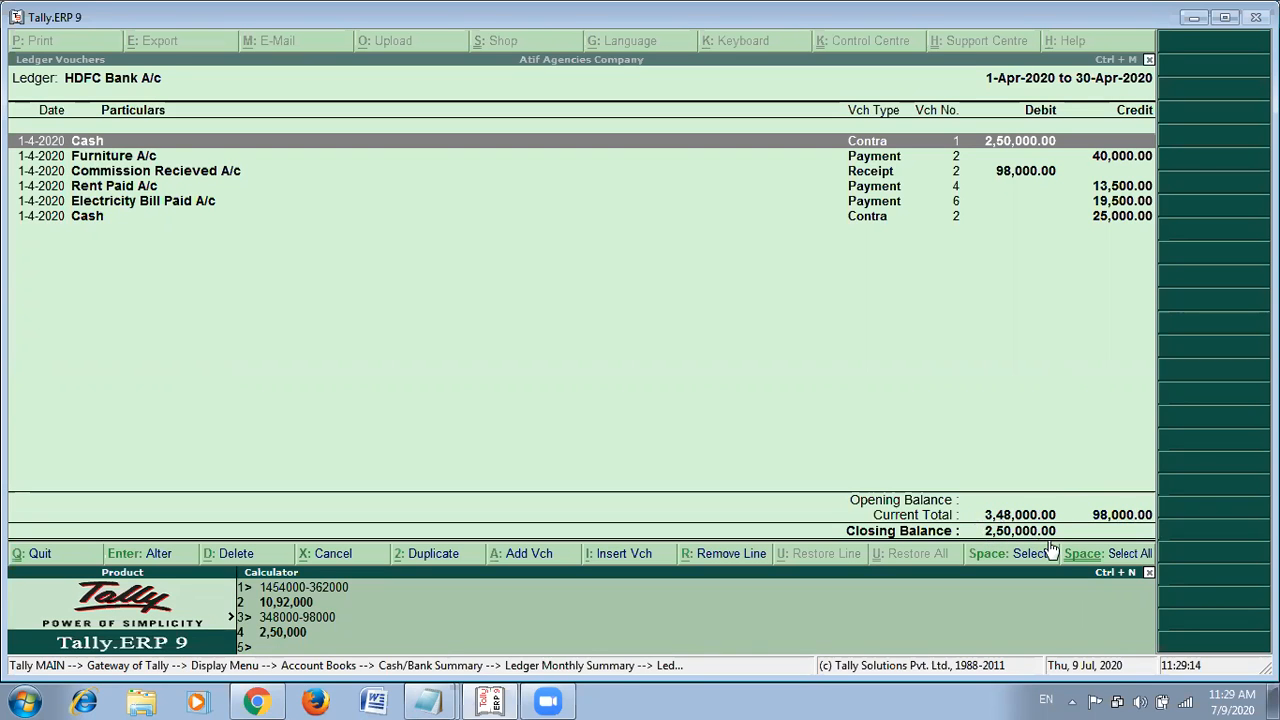
pyautogui.hotkey('ctrl', 'm')
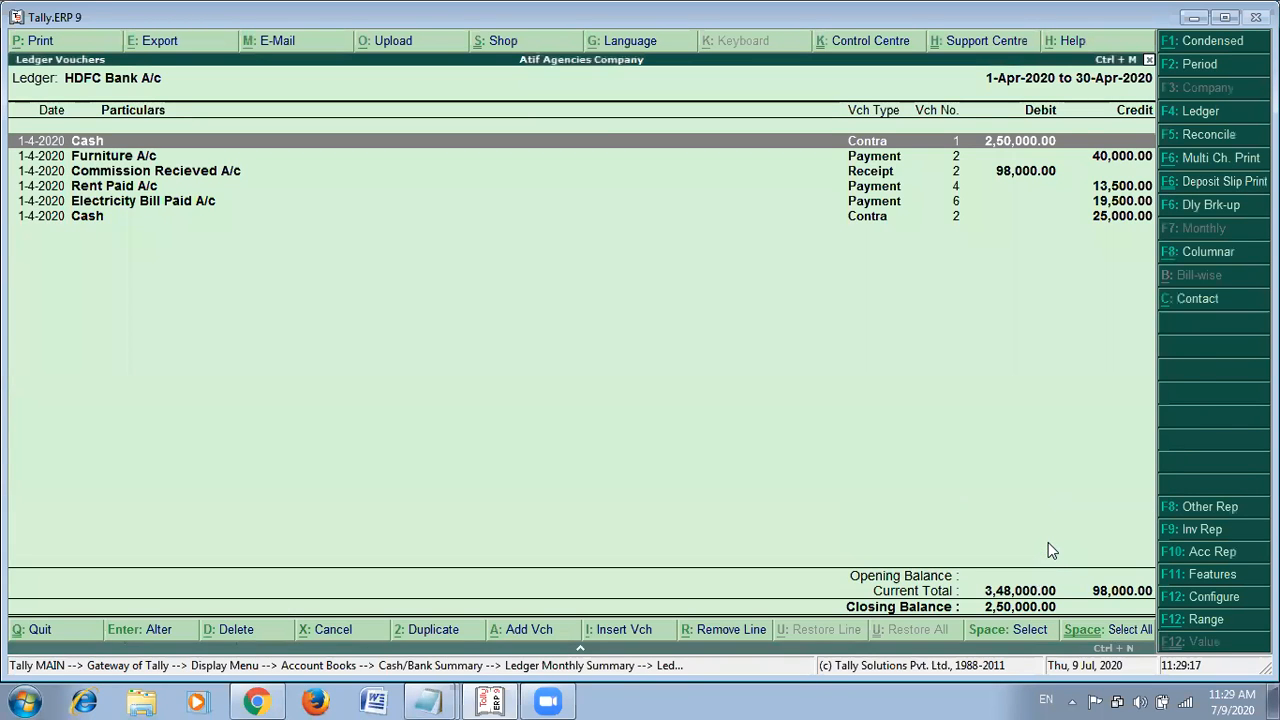
pyautogui.press('Escape')
pyautogui.press('Escape')
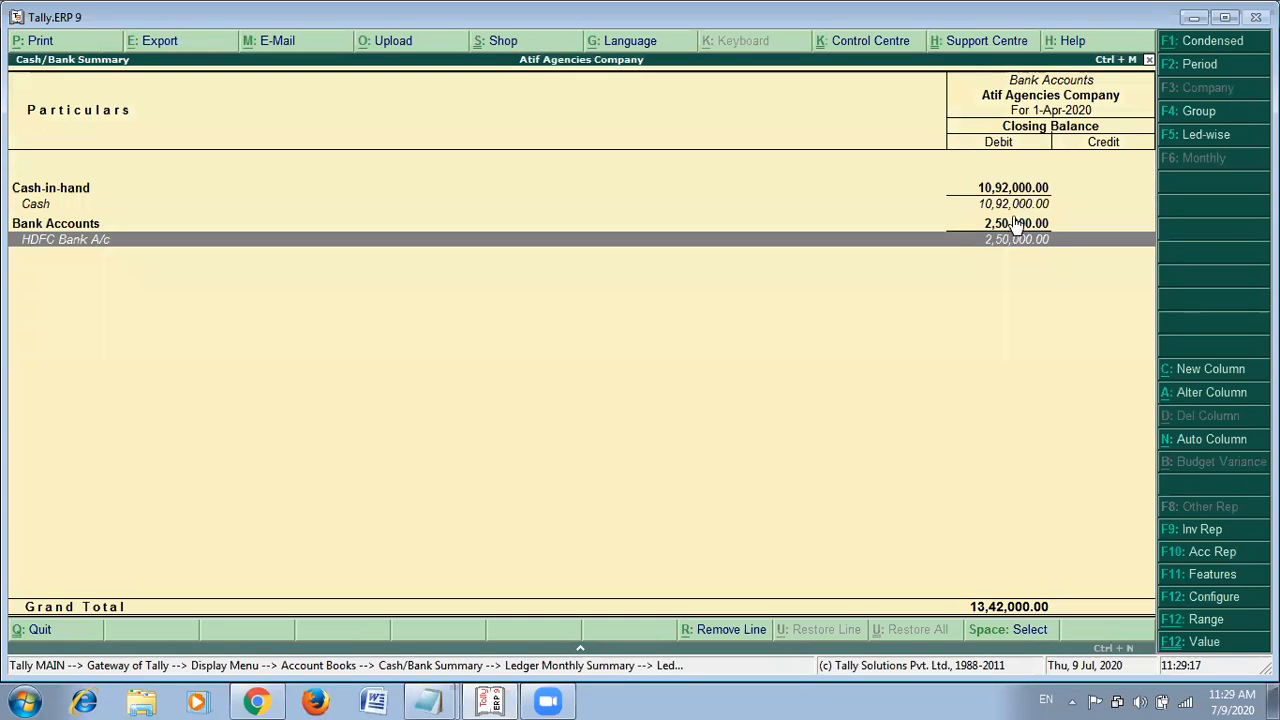
# Leave the Cash/Bank Summary for the Account Books menu and highlight the alternative Ledger route in the Notepad notes.
pyautogui.press('Escape')
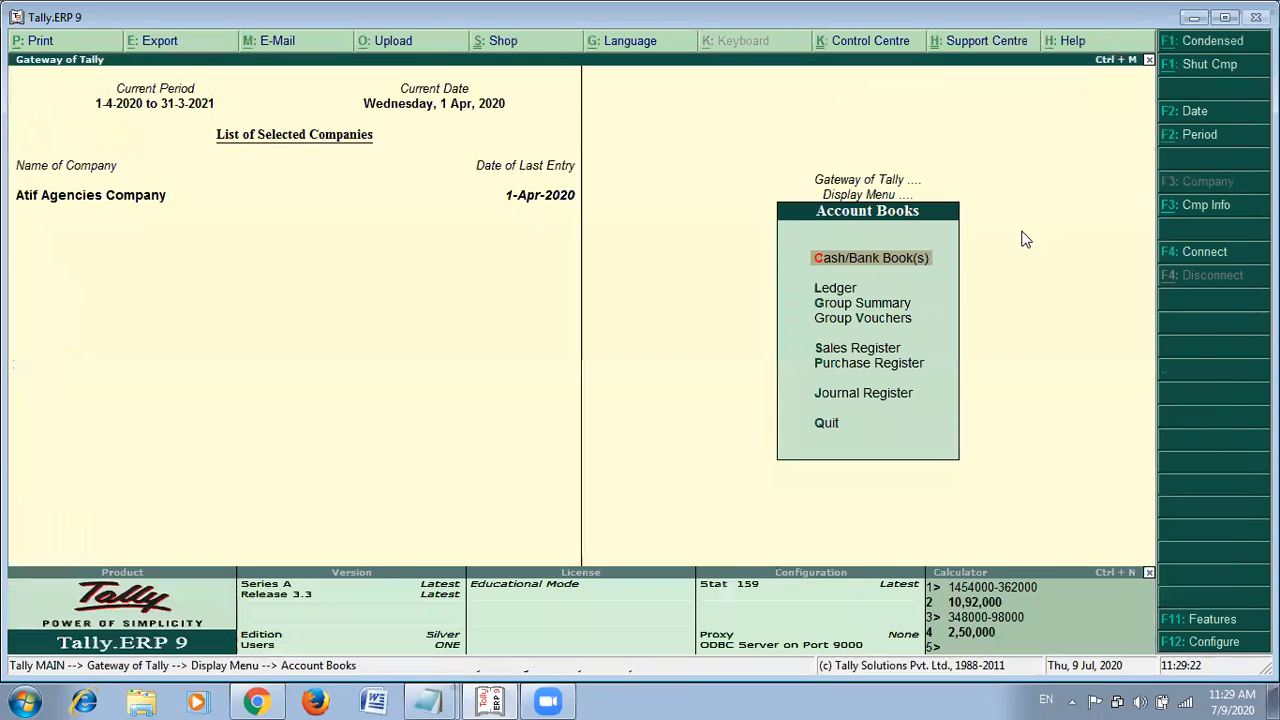
pyautogui.hotkey('alt', 'Tab')
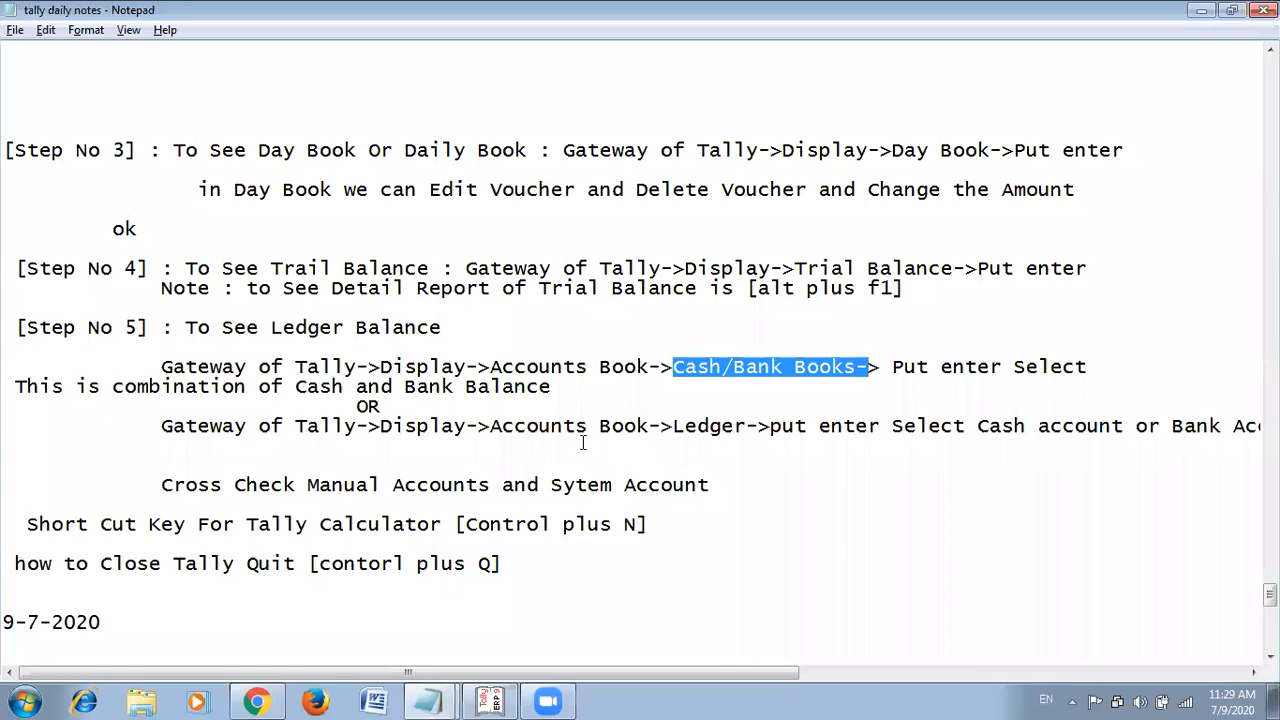
pyautogui.moveTo(676, 426); pyautogui.dragTo(722, 427)
pyautogui.hotkey('alt', 'Tab')
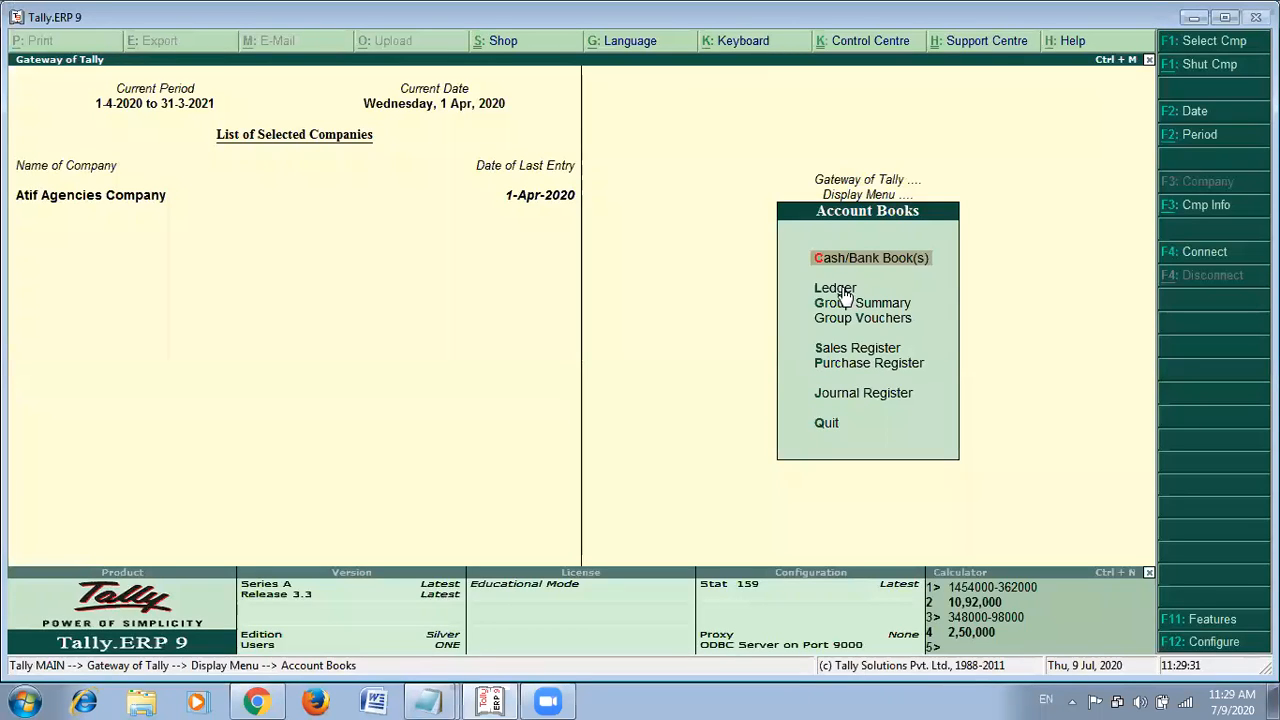
# Display the Cash ledger's vouchers from the Account Books in Tally.
pyautogui.click(840, 289)
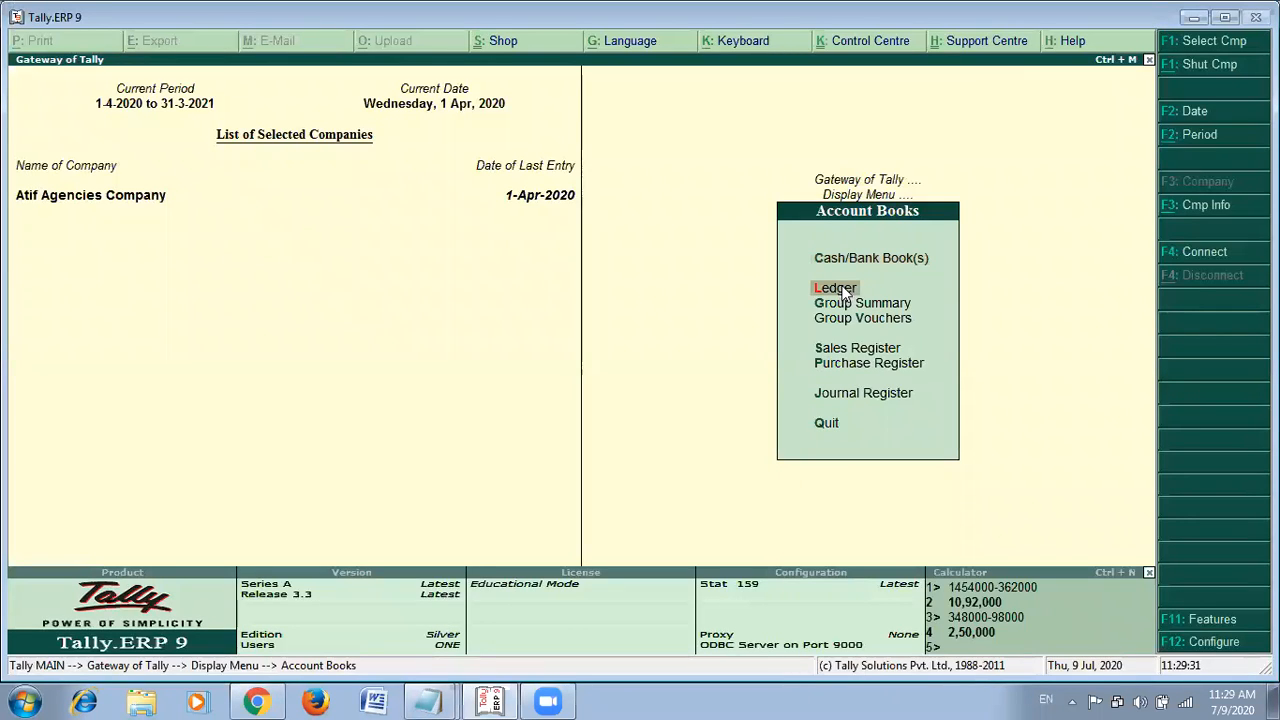
pyautogui.click(842, 292)
pyautogui.press('Down')
pyautogui.press('Return')
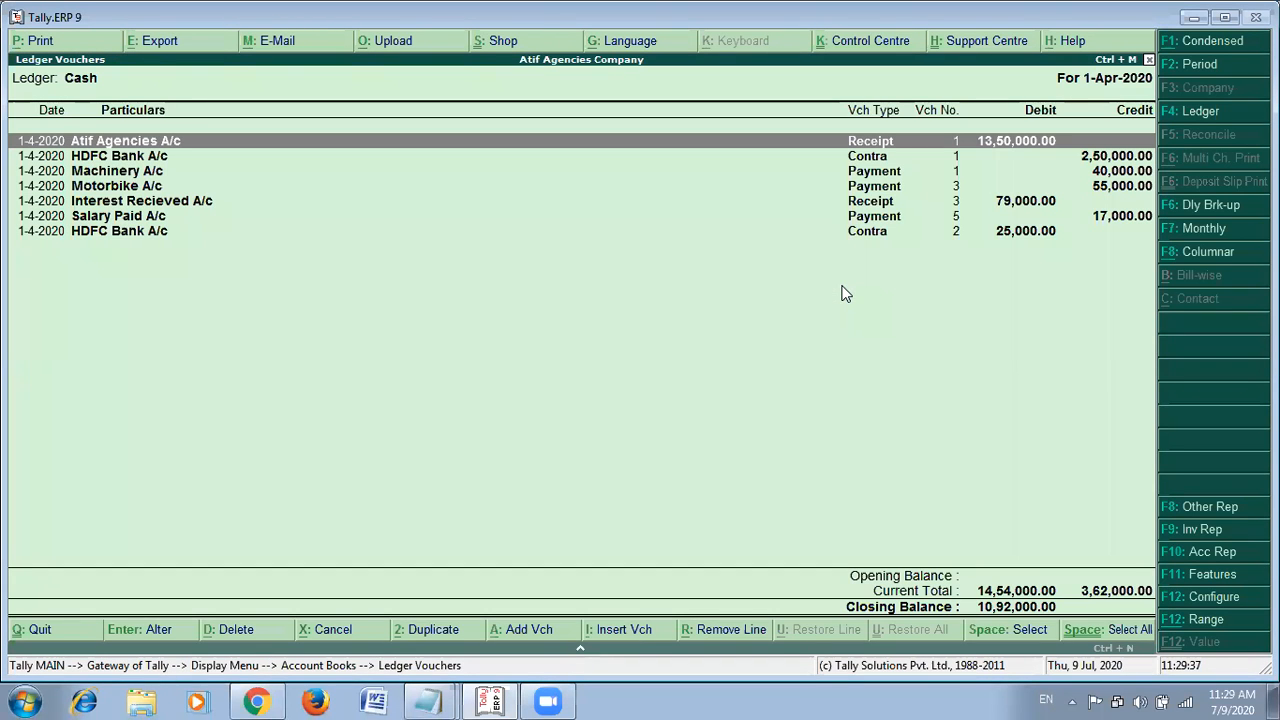
# Close the Cash ledger and display the vouchers of the HDFC Bank A/c ledger.
pyautogui.press('Escape')
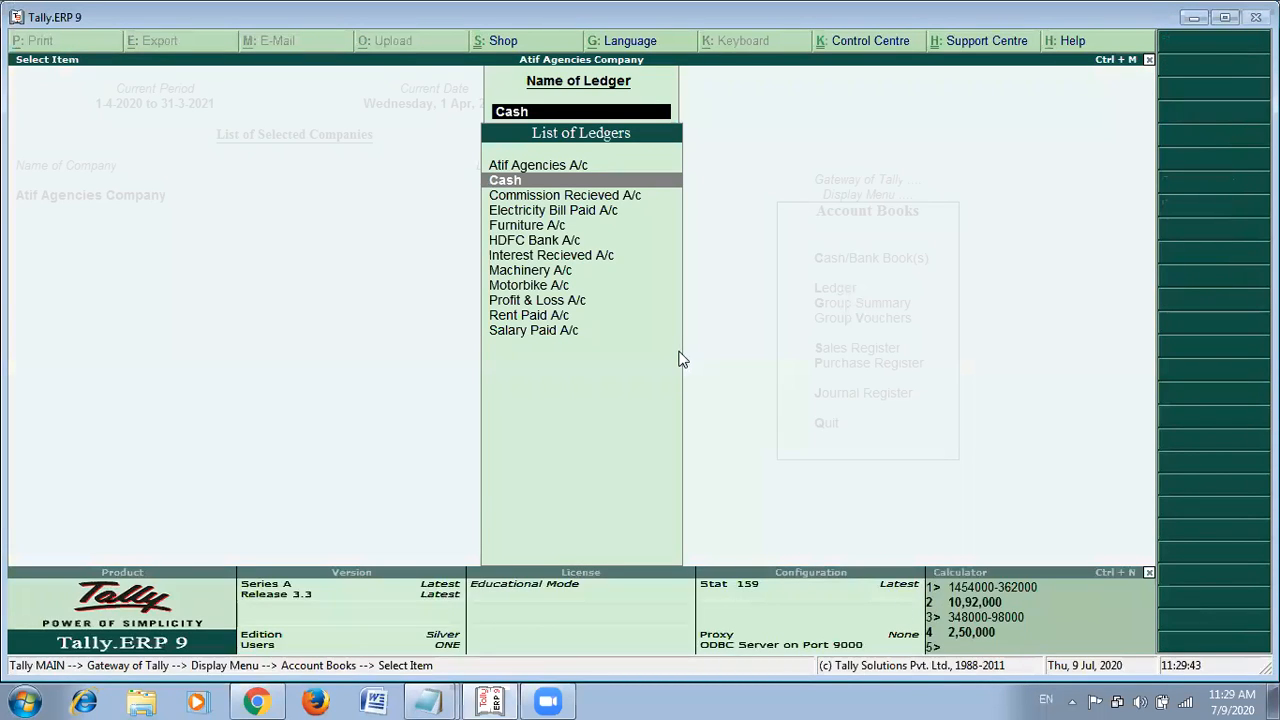
pyautogui.press('Down')
pyautogui.press('Down')
pyautogui.press('Down')
pyautogui.press('Down')
pyautogui.press('Return')
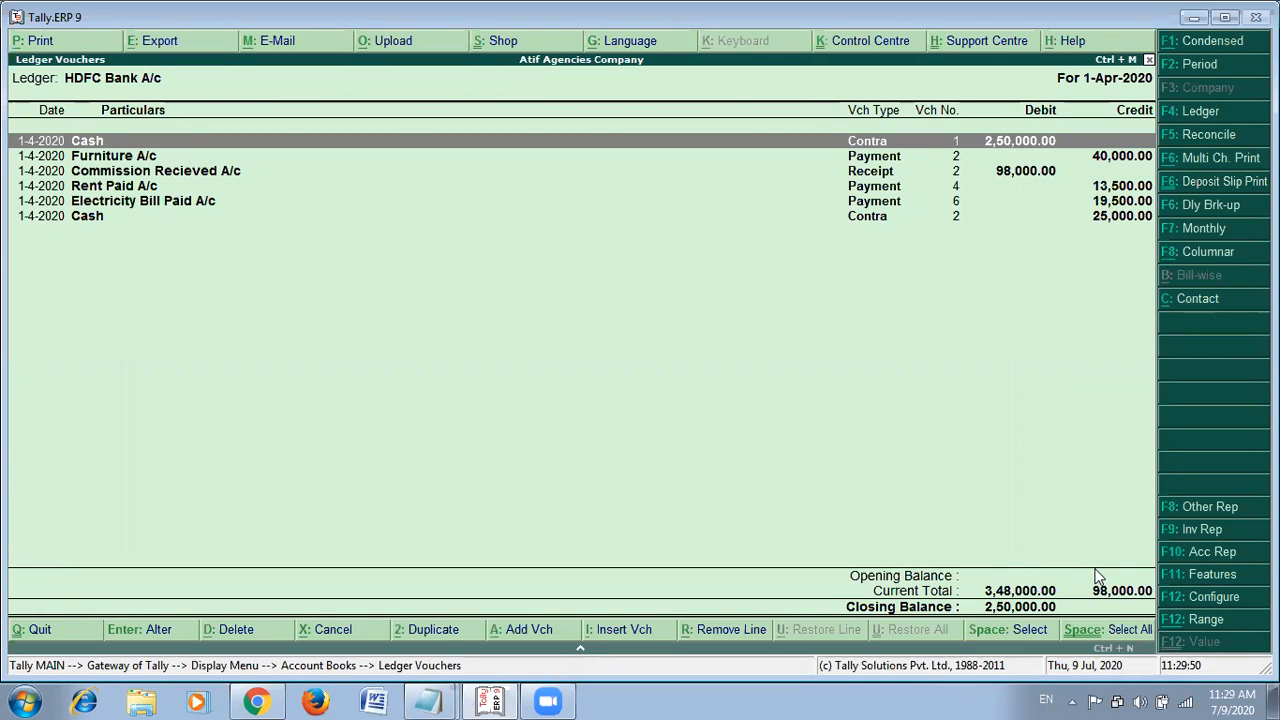
# Close the HDFC Bank A/c ledger report and return to the main Gateway of Tally menu.
pyautogui.press('Escape')
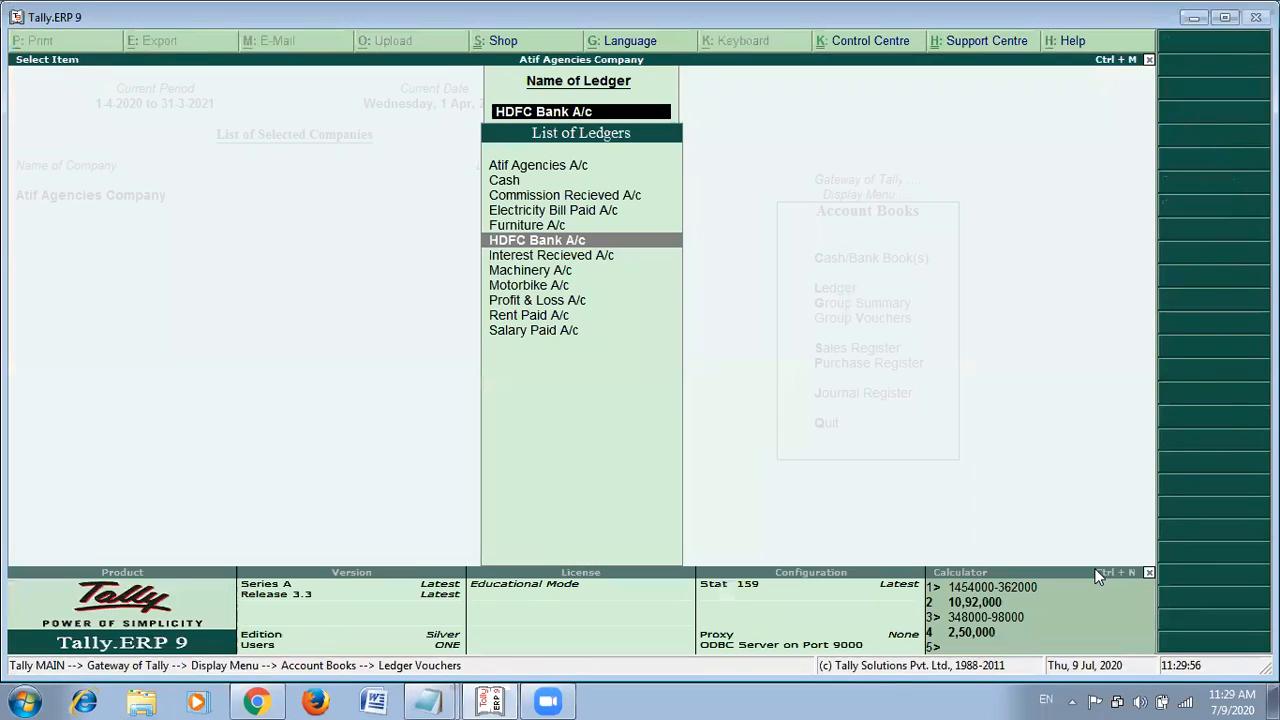
pyautogui.press('Escape')
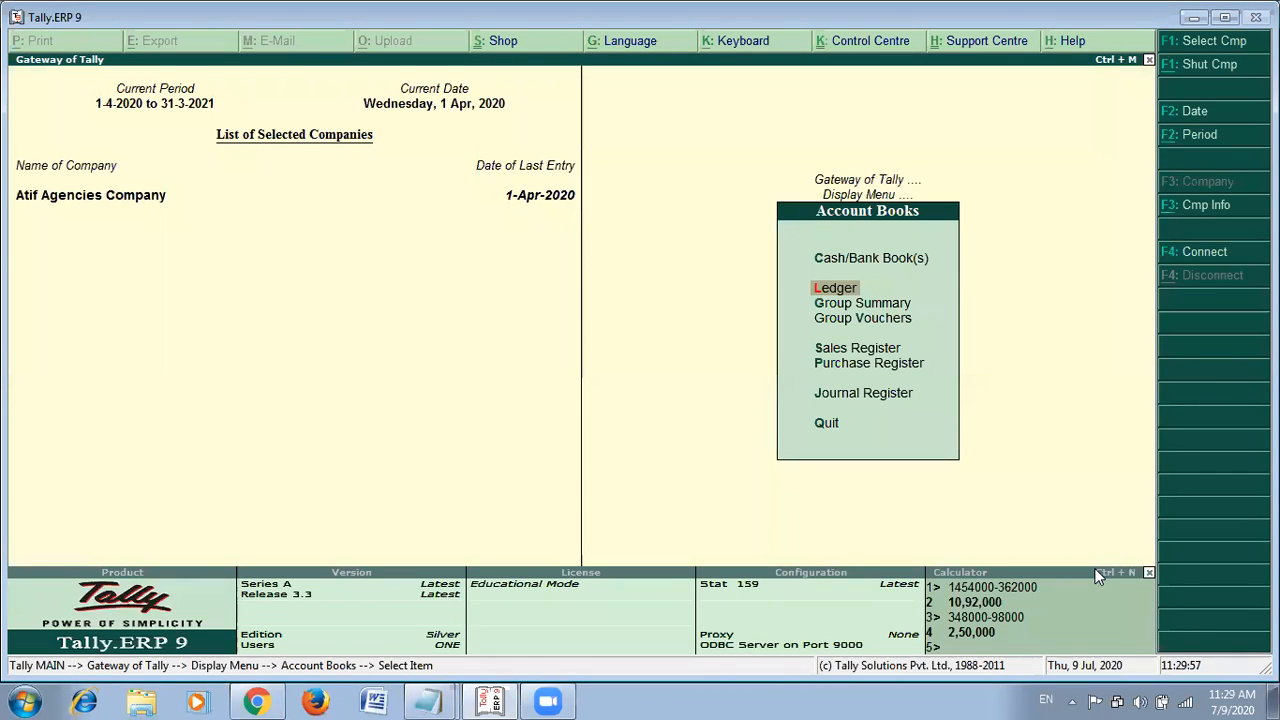
pyautogui.press('Escape')
pyautogui.press('Escape')
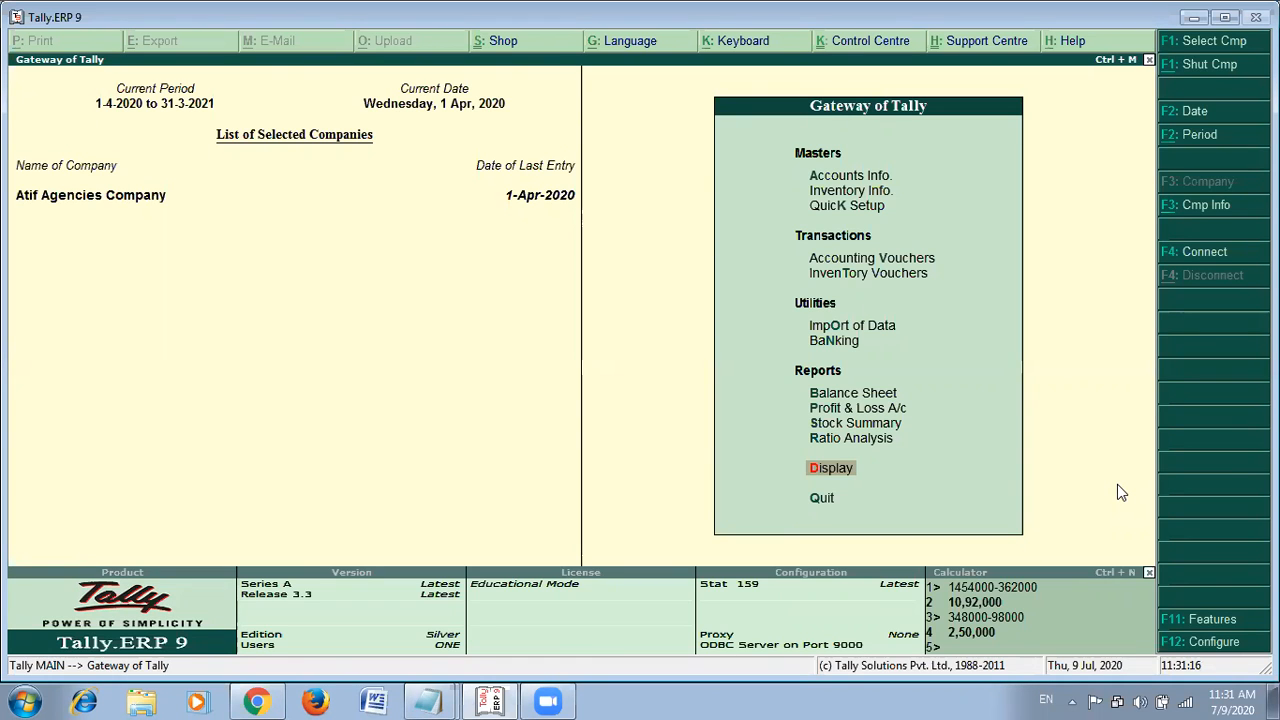
# Switch to the Notepad notes and go back through the earlier lessons to the first worked accounting problem.
pyautogui.hotkey('alt', 'Tab')
pyautogui.scroll(20, 1106, 498)
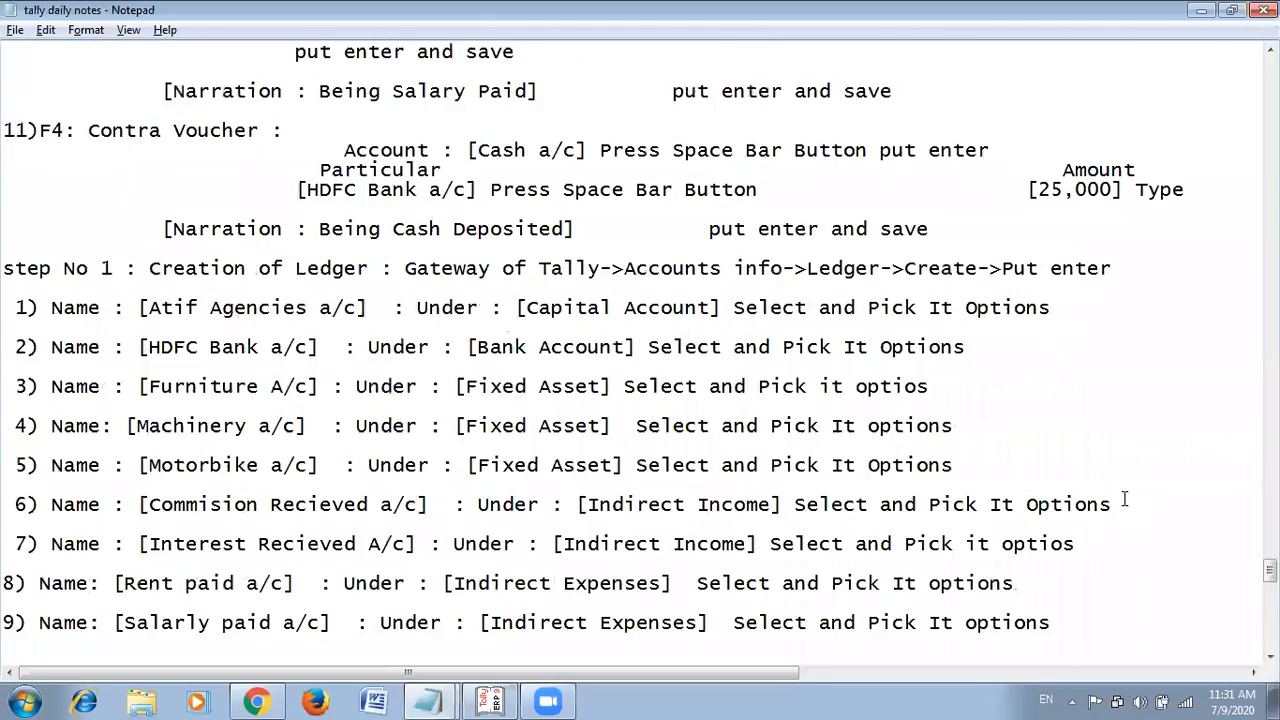
pyautogui.scroll(20, 1137, 502)
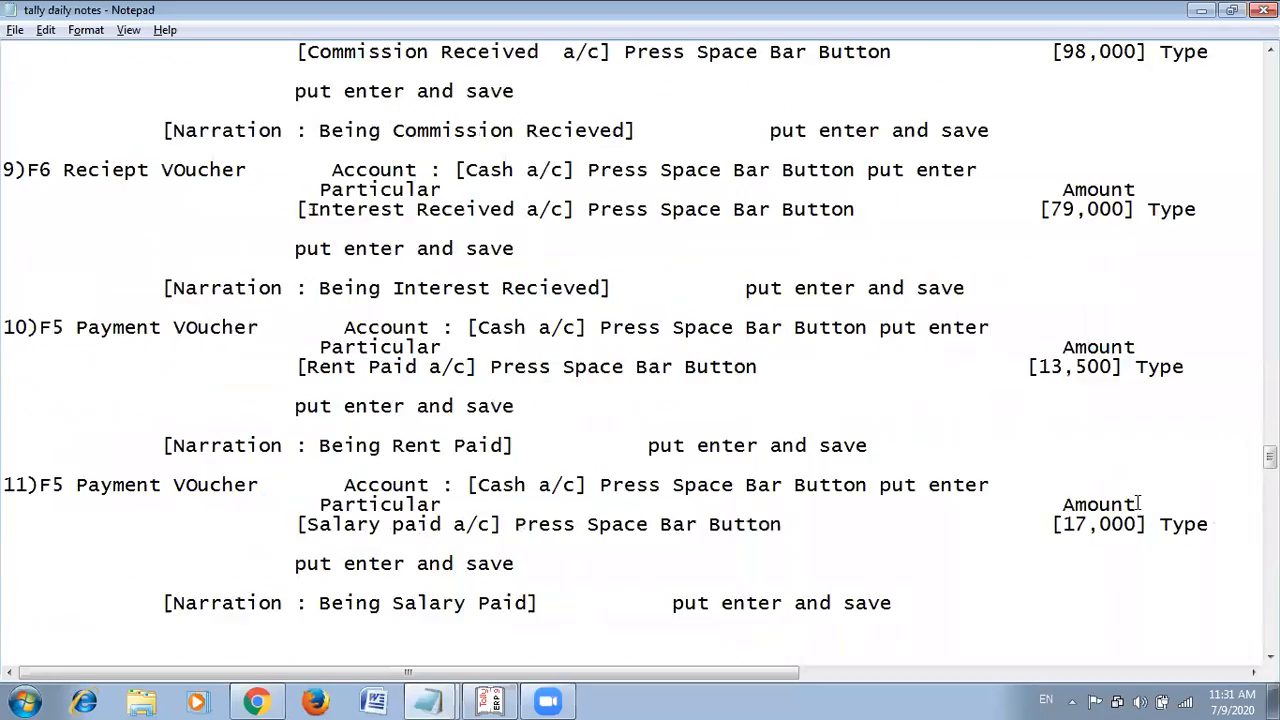
pyautogui.scroll(20, 1140, 502)
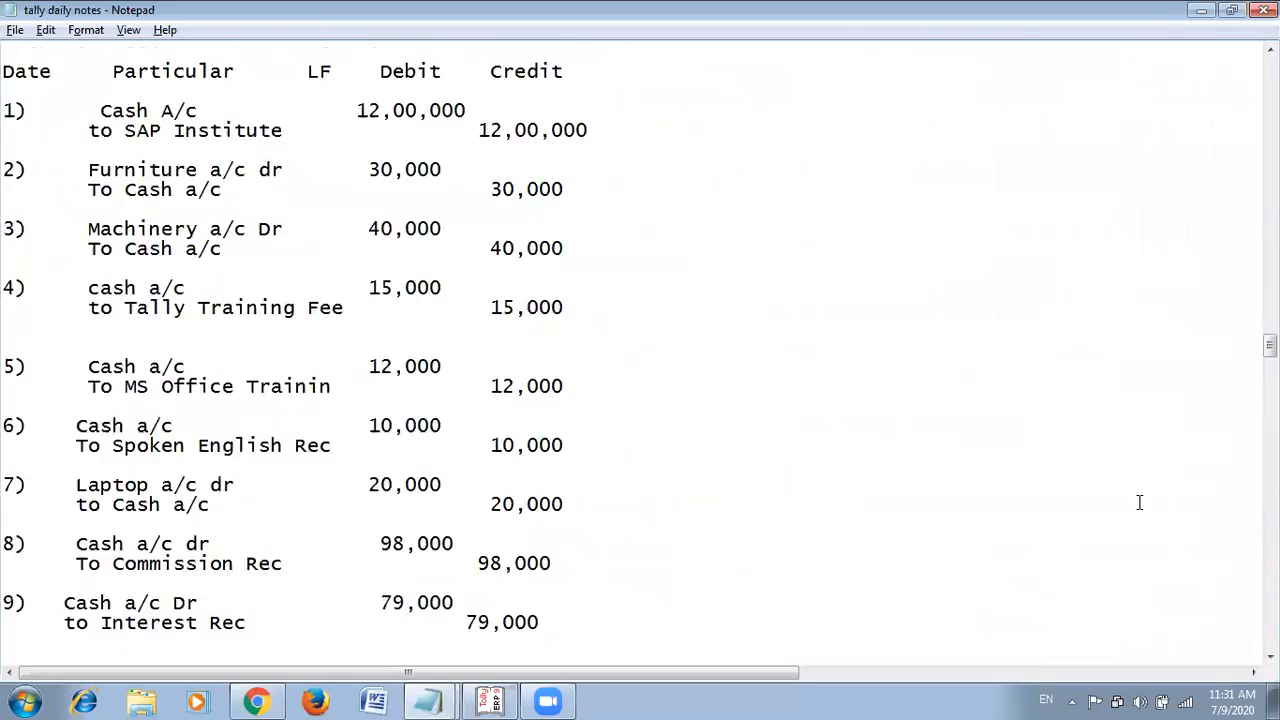
pyautogui.scroll(20, 1147, 502)
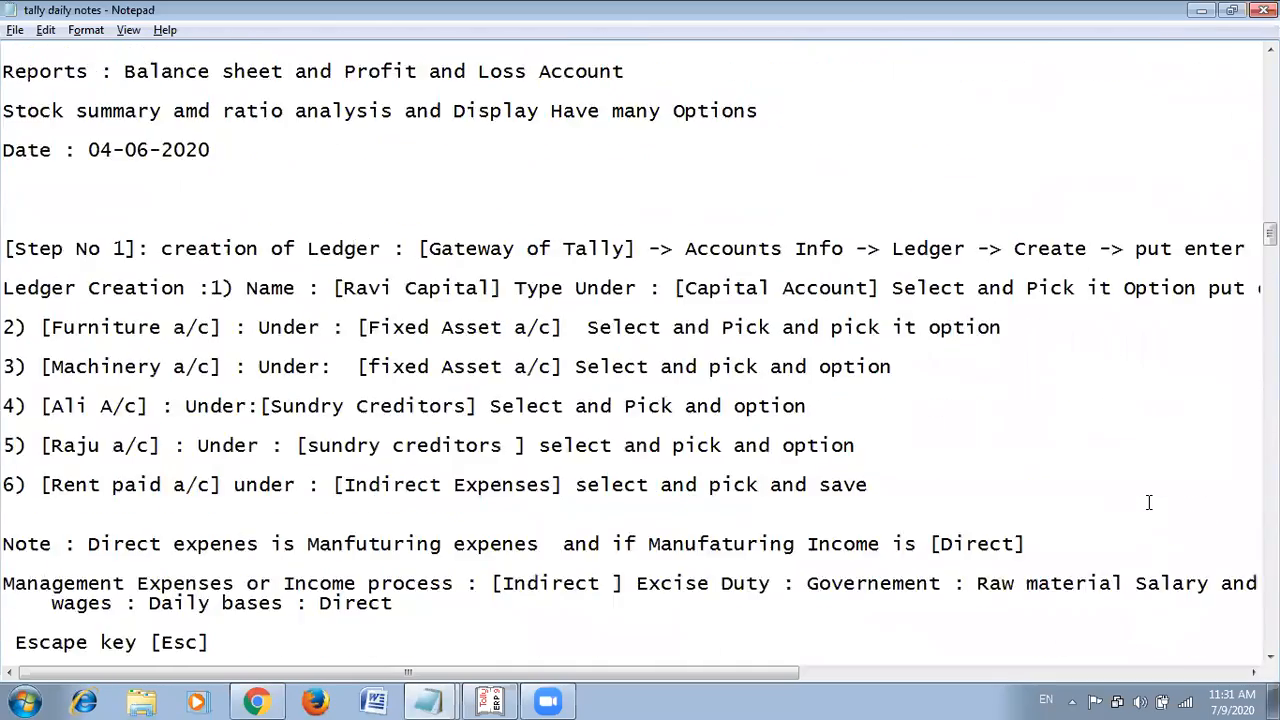
pyautogui.scroll(20, 1152, 502)
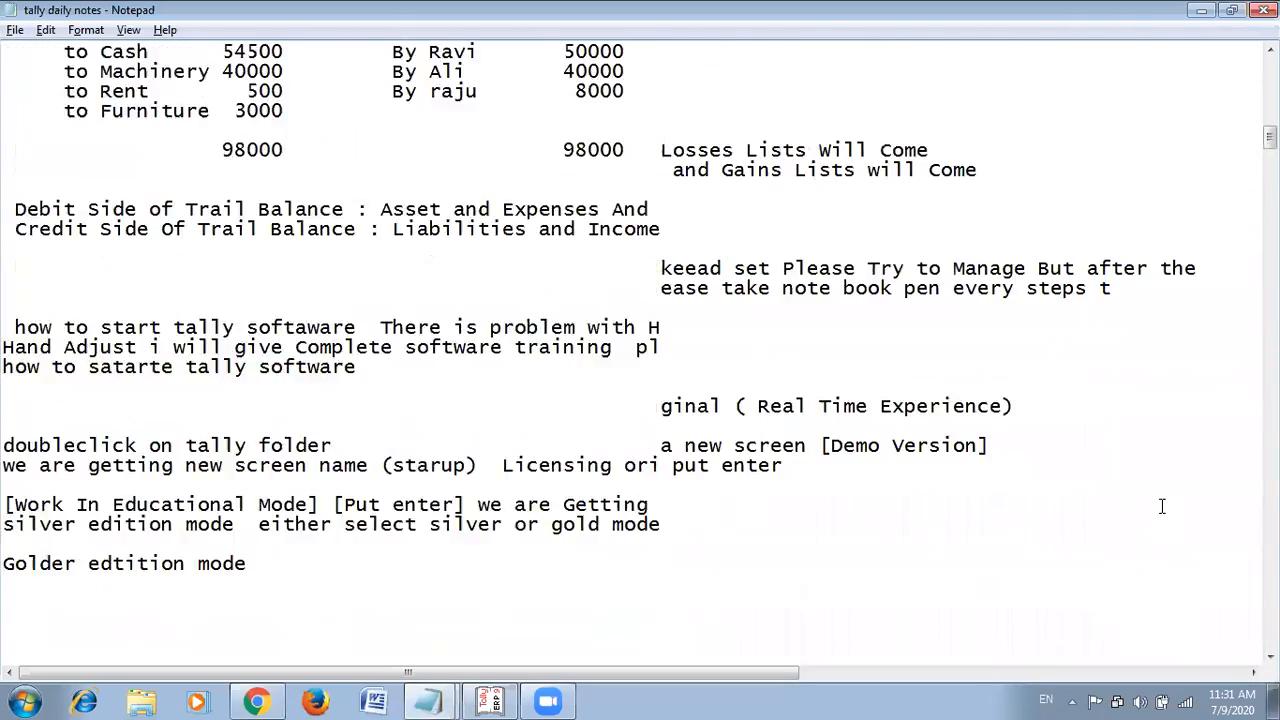
pyautogui.scroll(4, 1162, 506)
# Examine the first problem's journal entries and ledger accounts, then the list of accounting stages at the start of the notes.
pyautogui.scroll(-2, 1163, 508)
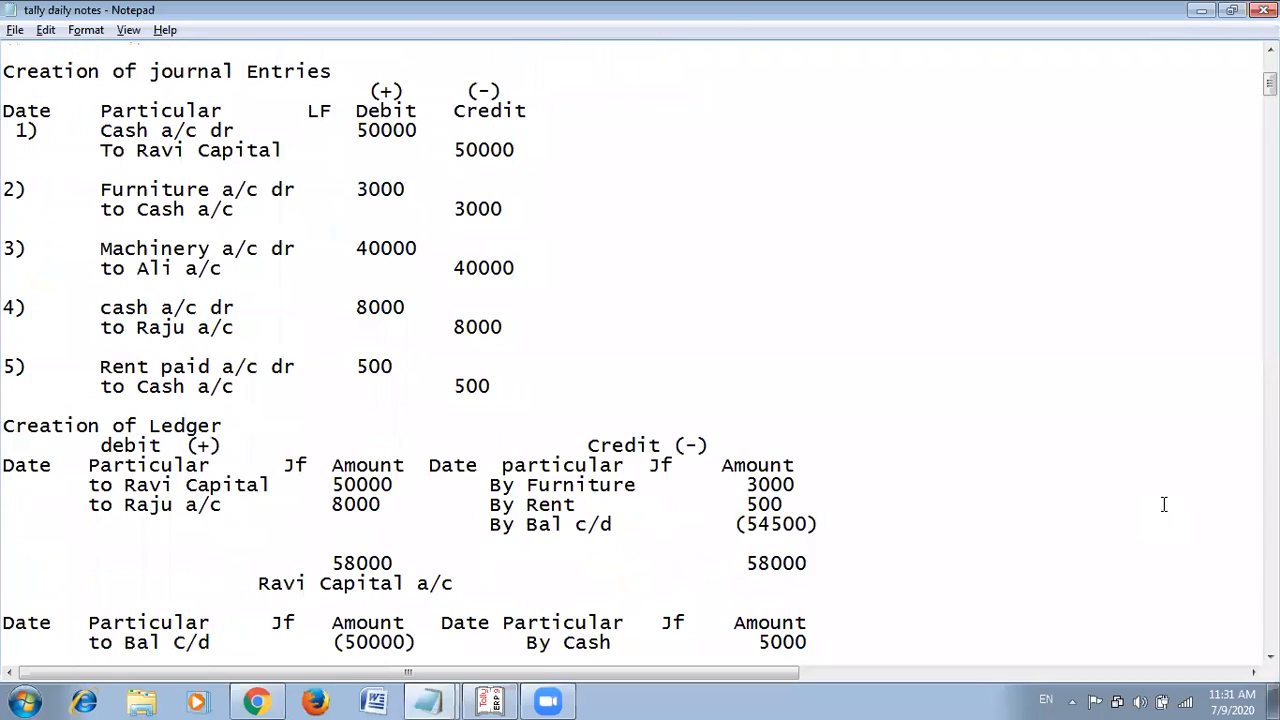
pyautogui.scroll(-2, 920, 480)
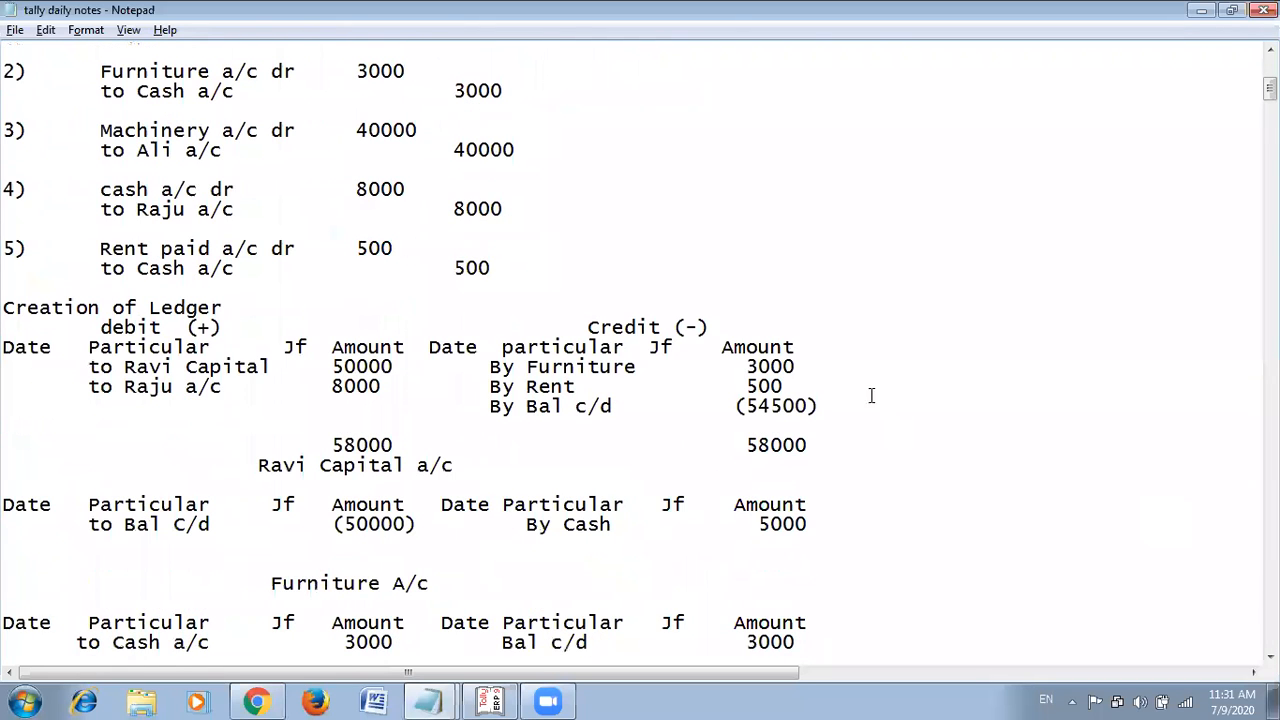
pyautogui.scroll(-2, 852, 240)
pyautogui.scroll(-1, 859, 232)
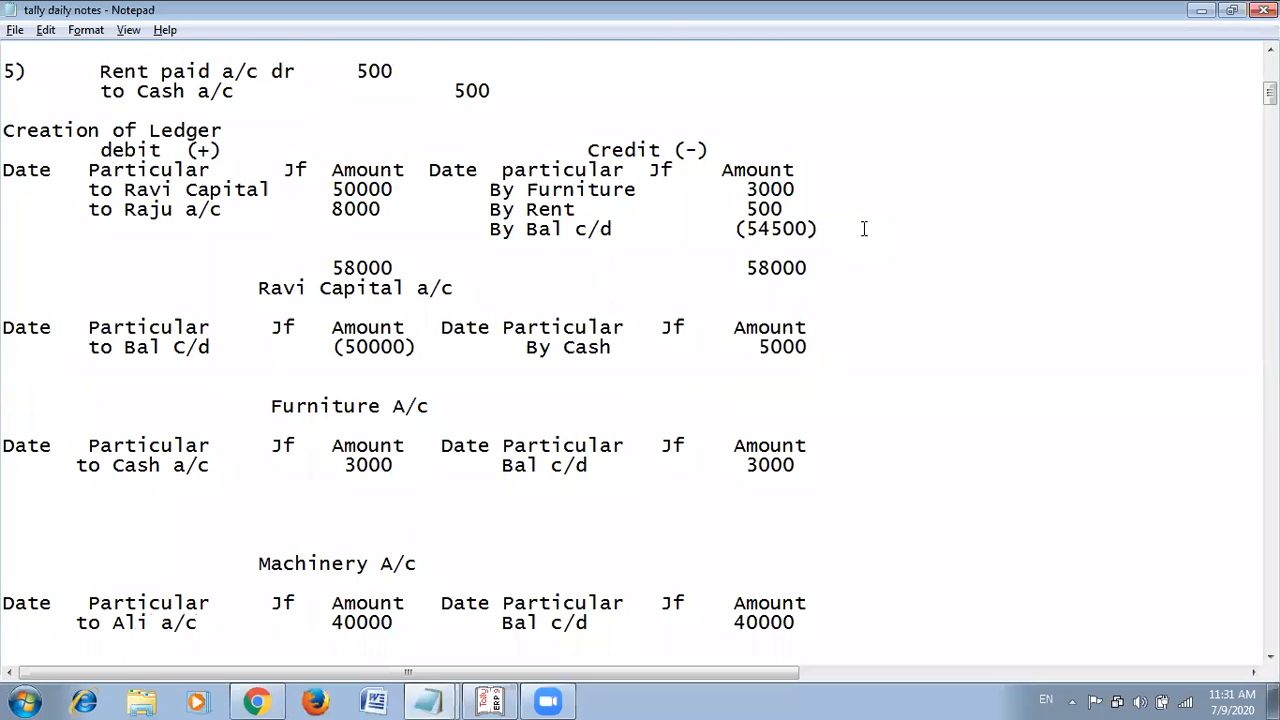
pyautogui.scroll(-3, 862, 229)
pyautogui.scroll(11, 870, 228)
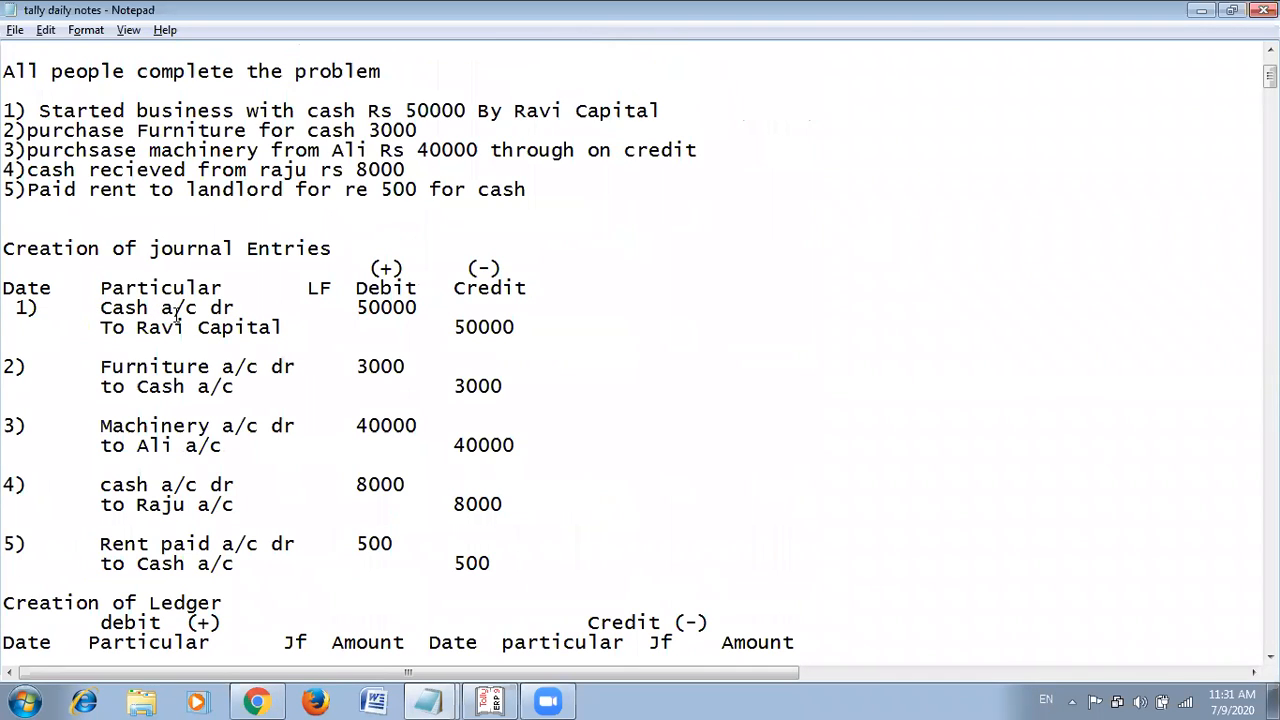
pyautogui.scroll(-7, 250, 326)
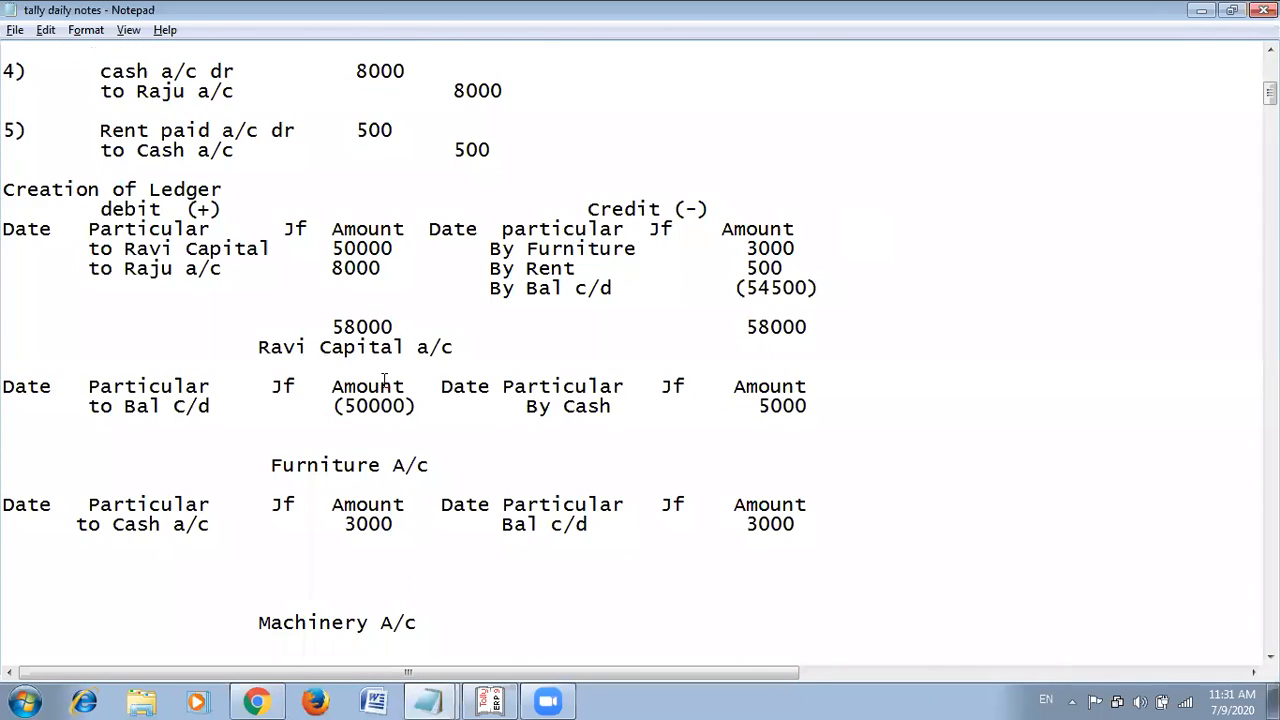
pyautogui.scroll(10, 350, 380)
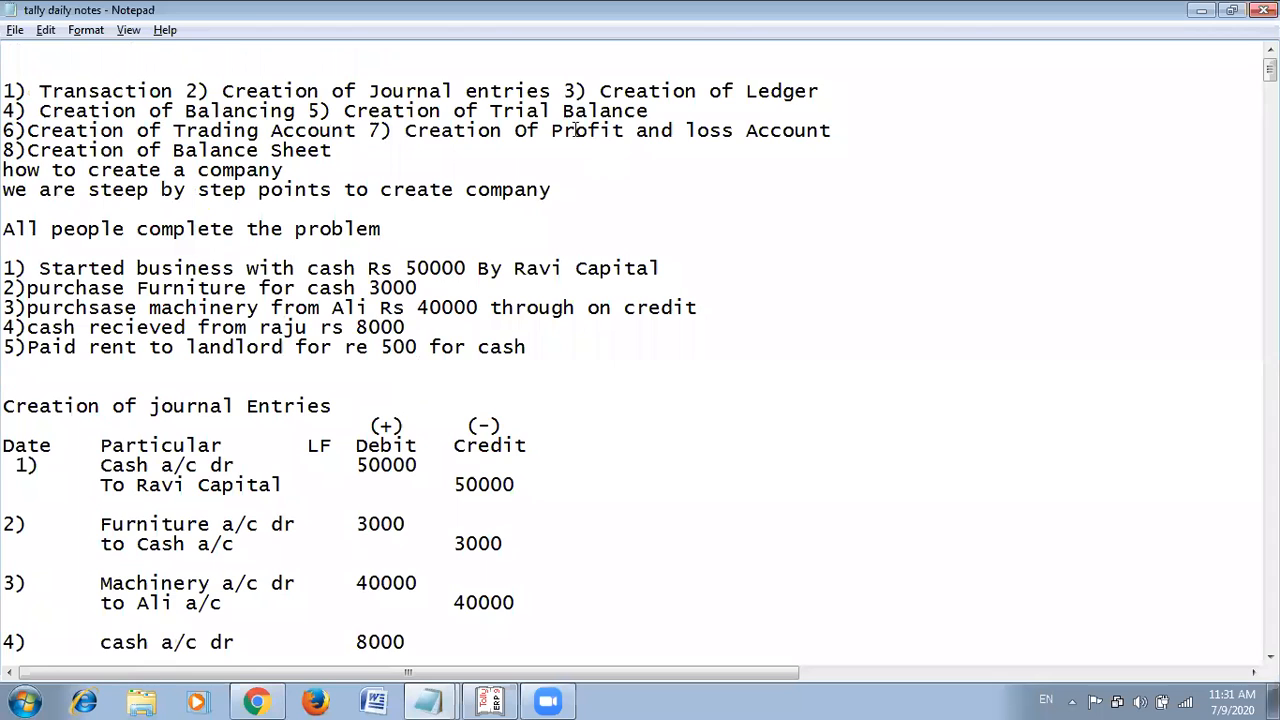
# Insert eleven blank lines above the numbered list of accounting stages at the start of the notes.
pyautogui.click(228, 62)
pyautogui.press('Return')
pyautogui.press('Return')
pyautogui.press('Return')
pyautogui.press('Return')
pyautogui.press('Return')
pyautogui.press('Return')
pyautogui.press('Return')
pyautogui.press('Return')
pyautogui.press('Return')
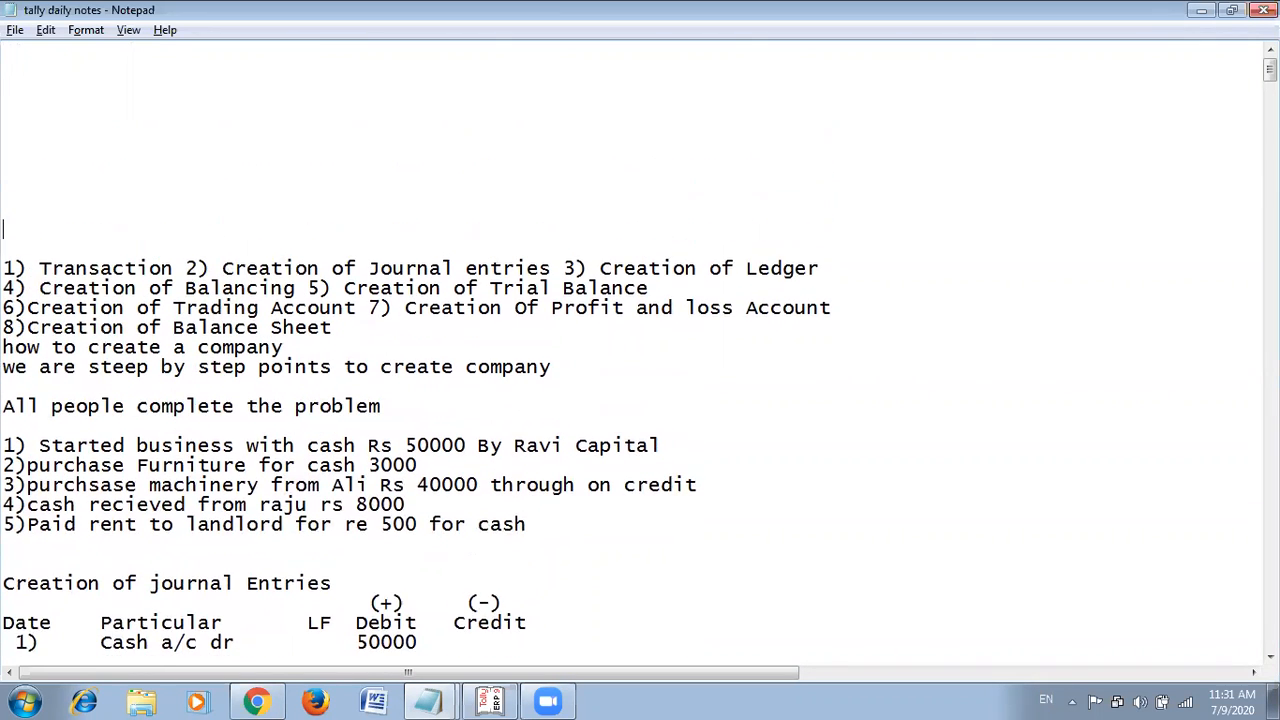
pyautogui.press('Return')
pyautogui.press('Return')
pyautogui.press('Up')
pyautogui.press('Up')
pyautogui.press('Up')
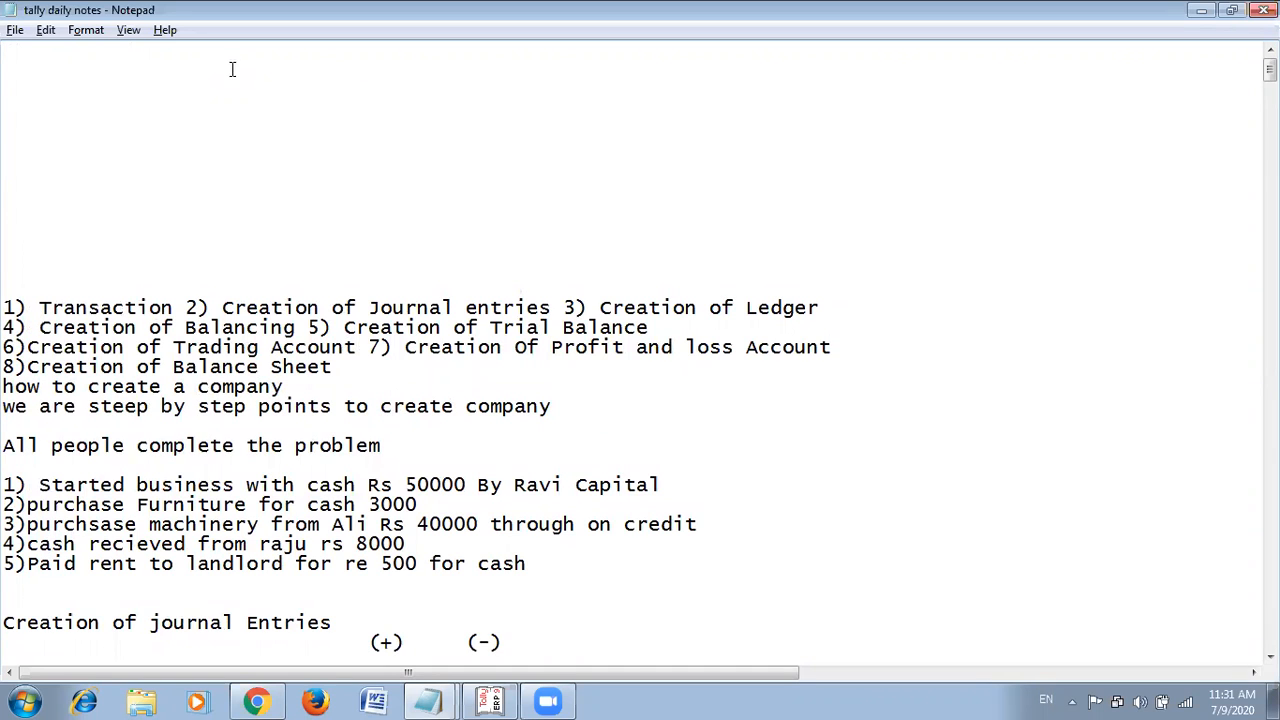
# Highlight the Transaction stage in the numbered list and the five sample transactions of the problem below it.
pyautogui.scroll(-3, 68, 240)
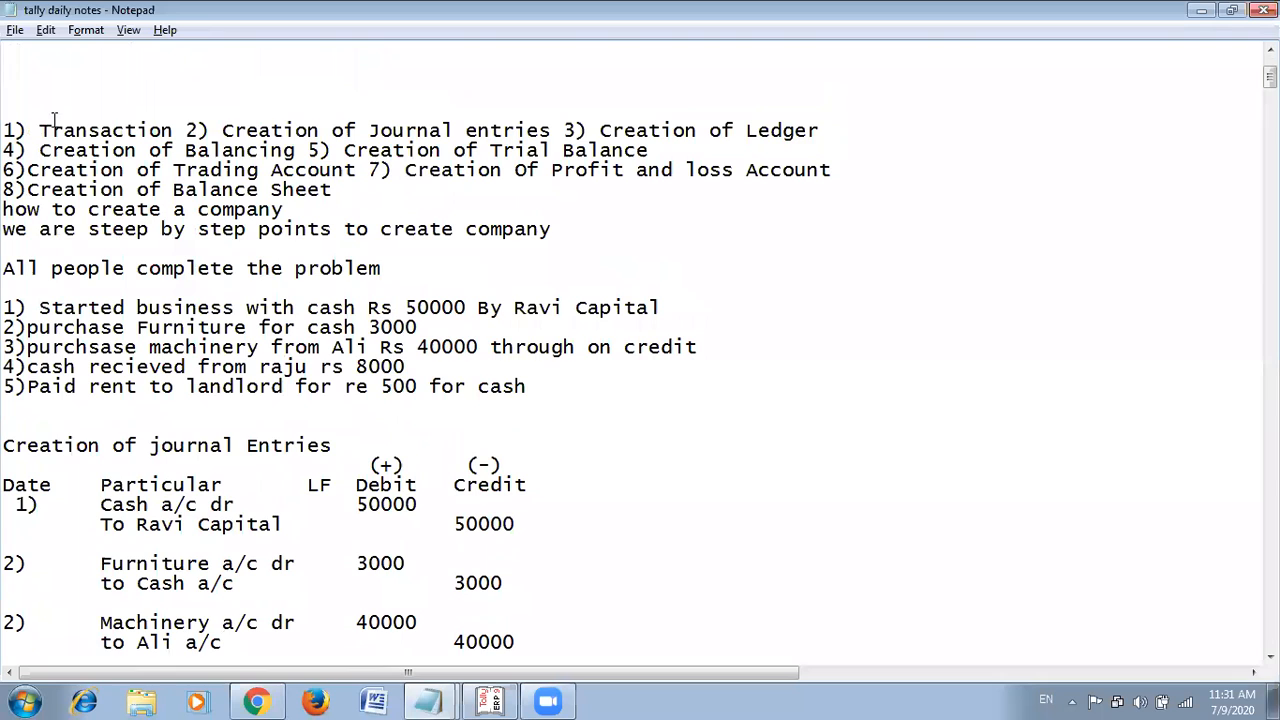
pyautogui.moveTo(40, 131); pyautogui.dragTo(185, 148)
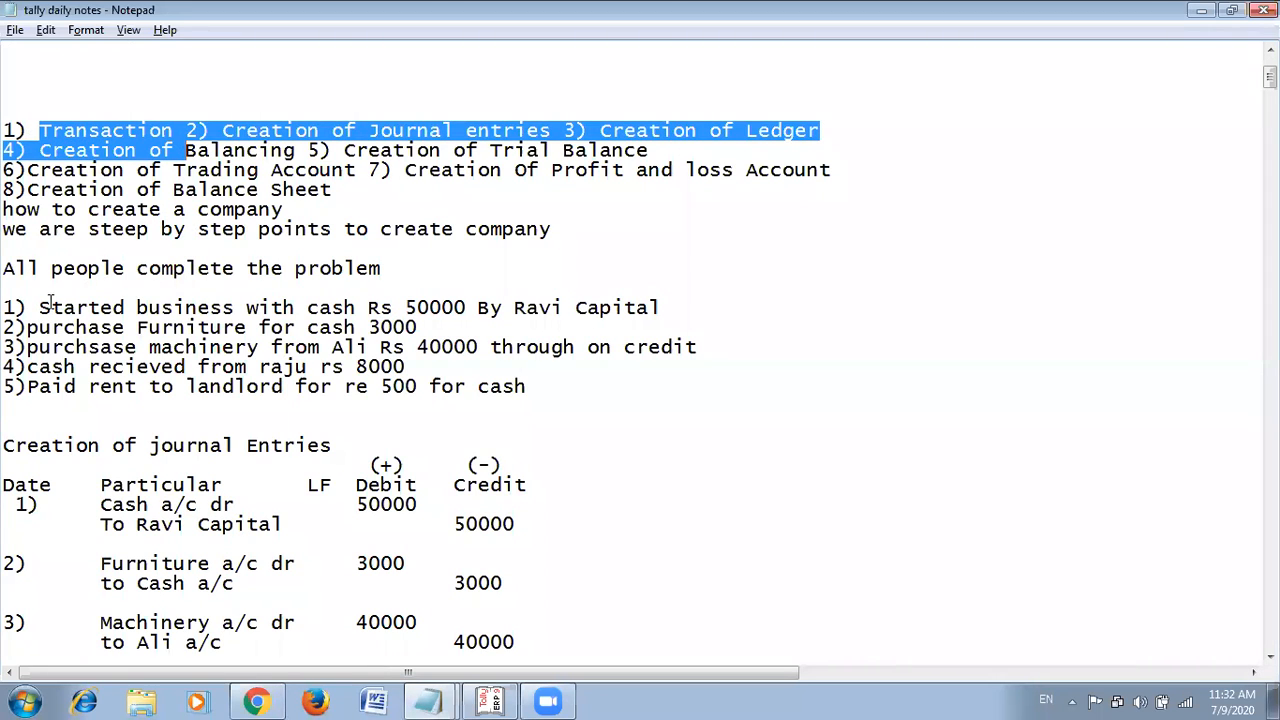
pyautogui.moveTo(40, 307); pyautogui.dragTo(528, 387)
pyautogui.click(32, 150)
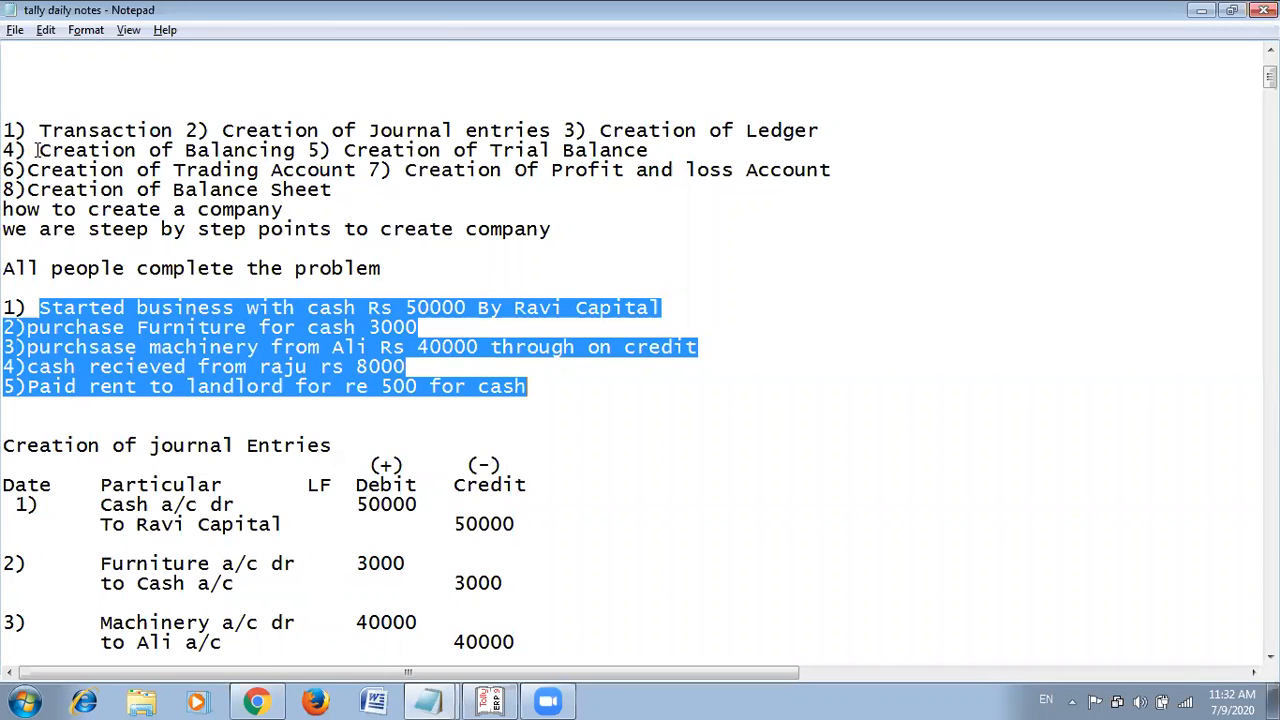
pyautogui.moveTo(39, 131); pyautogui.dragTo(184, 131)
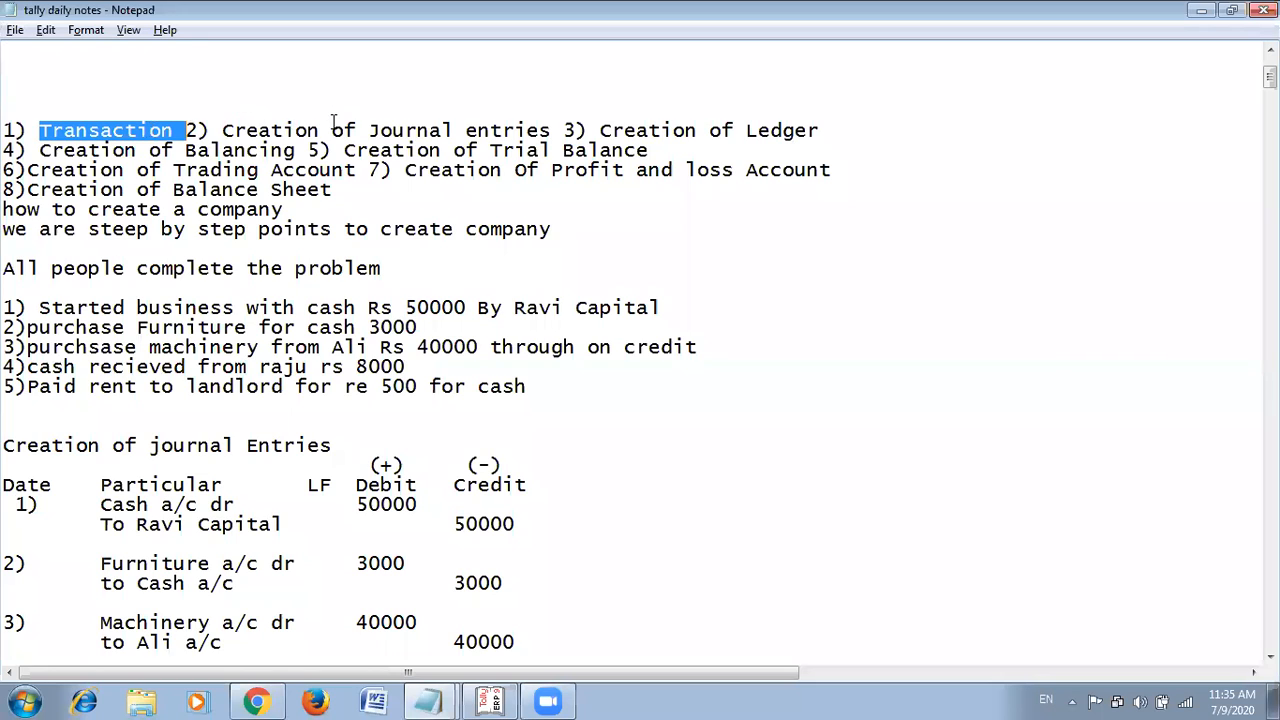
# Highlight the stages "Creation of Journal entries" and "Creation of Ledger" in the numbered list to compare them.
pyautogui.moveTo(334, 128); pyautogui.dragTo(553, 130)
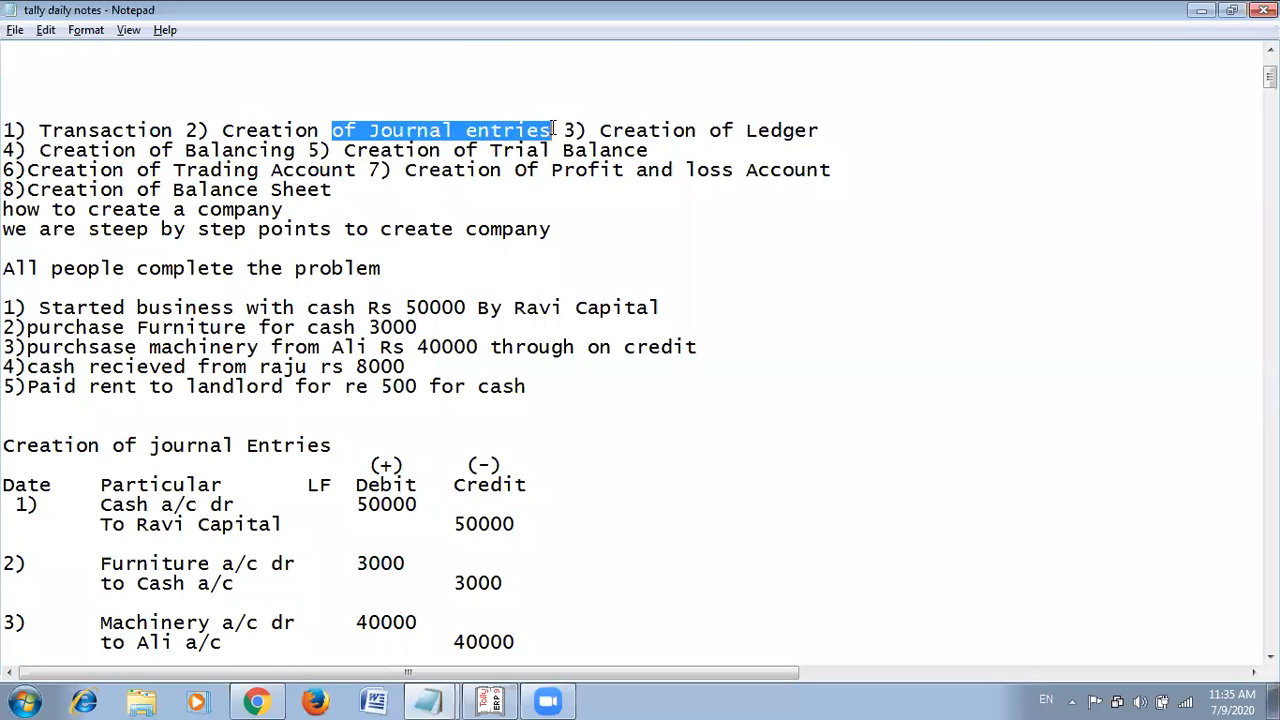
pyautogui.click(686, 210)
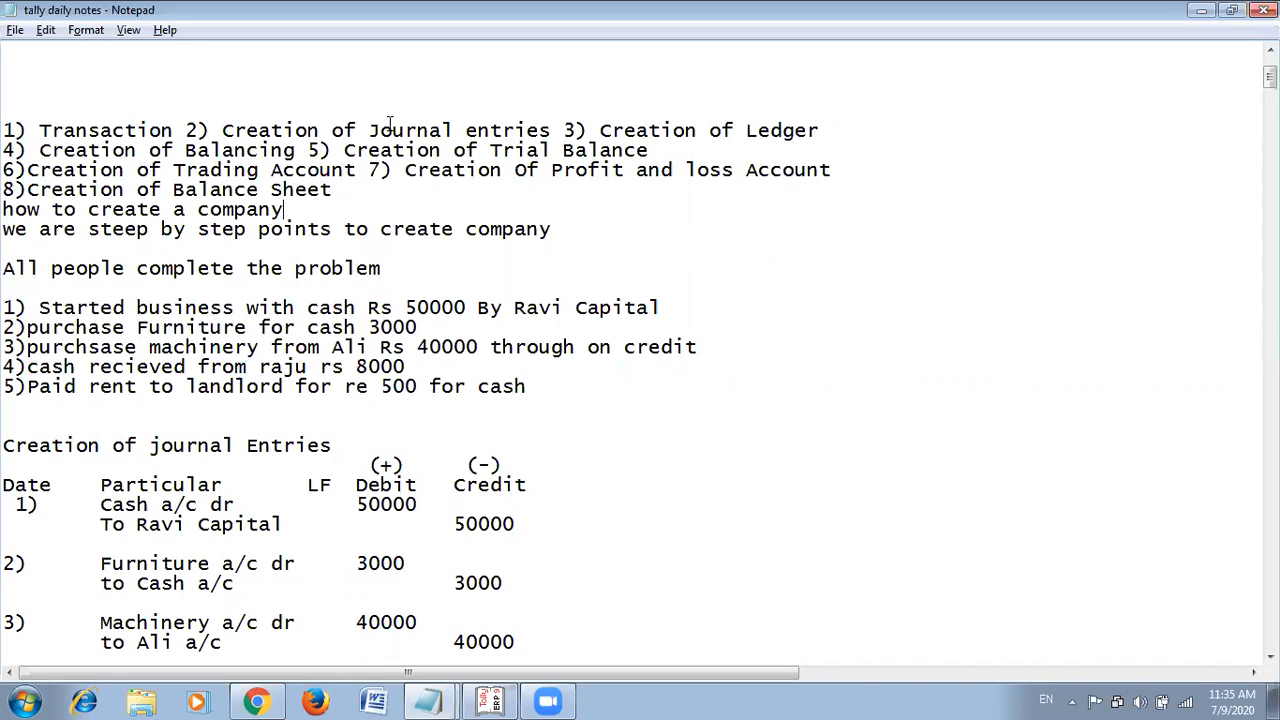
pyautogui.moveTo(596, 132); pyautogui.dragTo(823, 128)
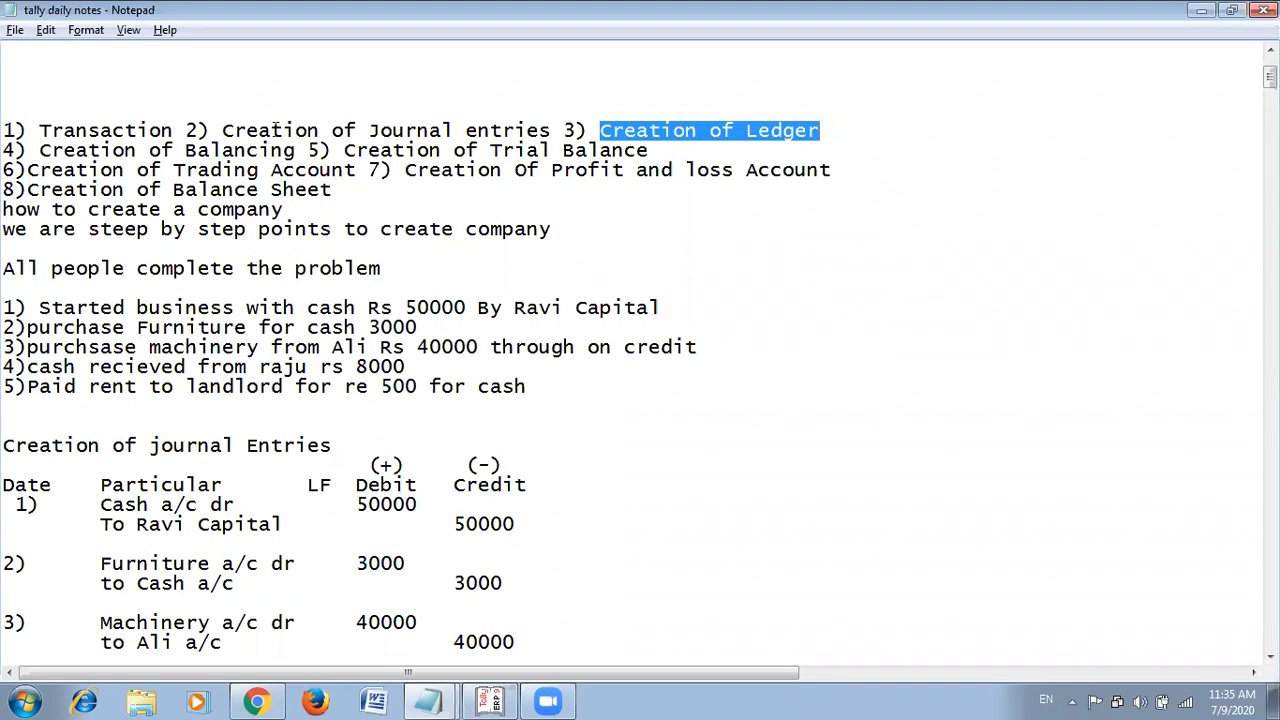
pyautogui.moveTo(247, 130); pyautogui.dragTo(555, 132)
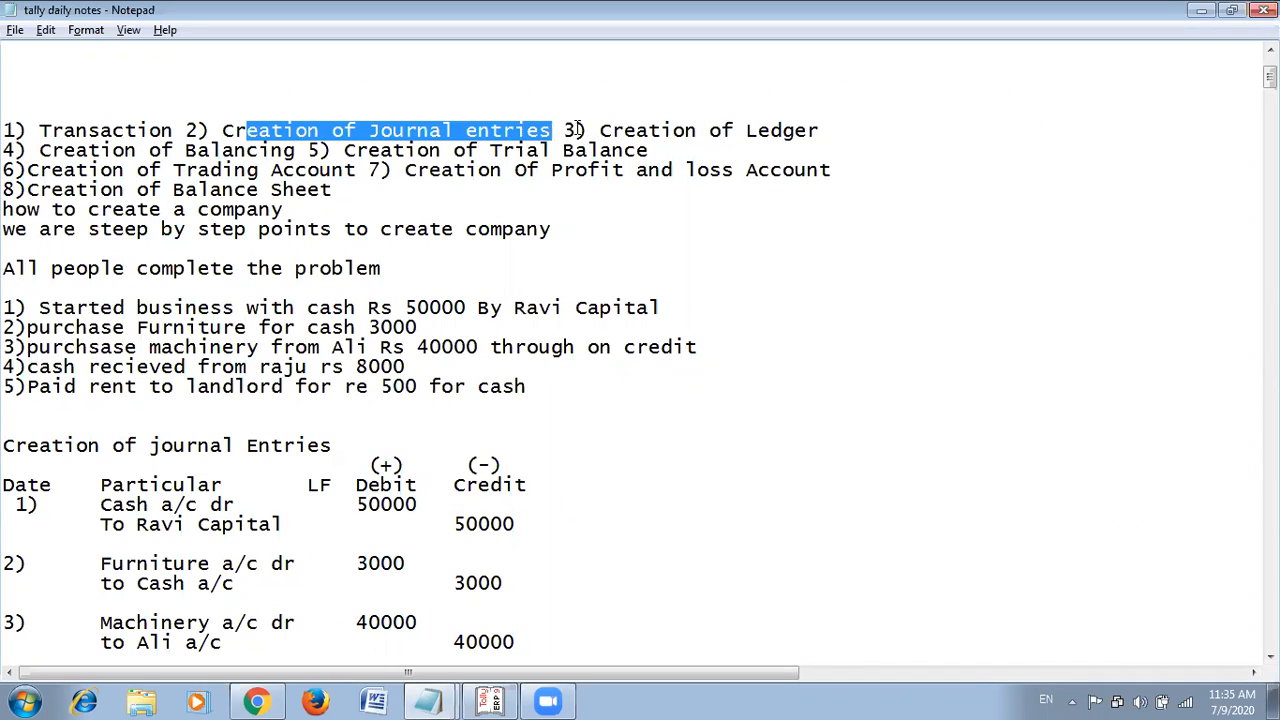
pyautogui.moveTo(600, 131); pyautogui.dragTo(822, 134)
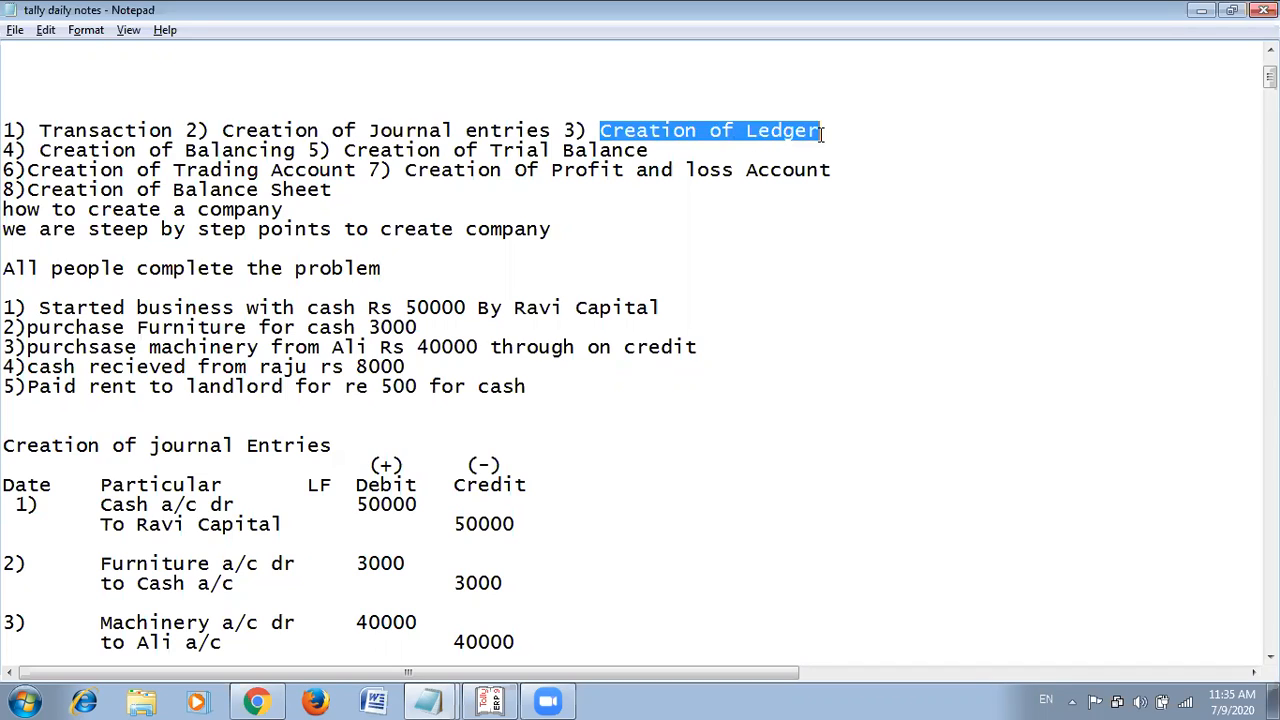
pyautogui.moveTo(4, 131); pyautogui.dragTo(222, 131)
pyautogui.moveTo(608, 132); pyautogui.dragTo(773, 134)
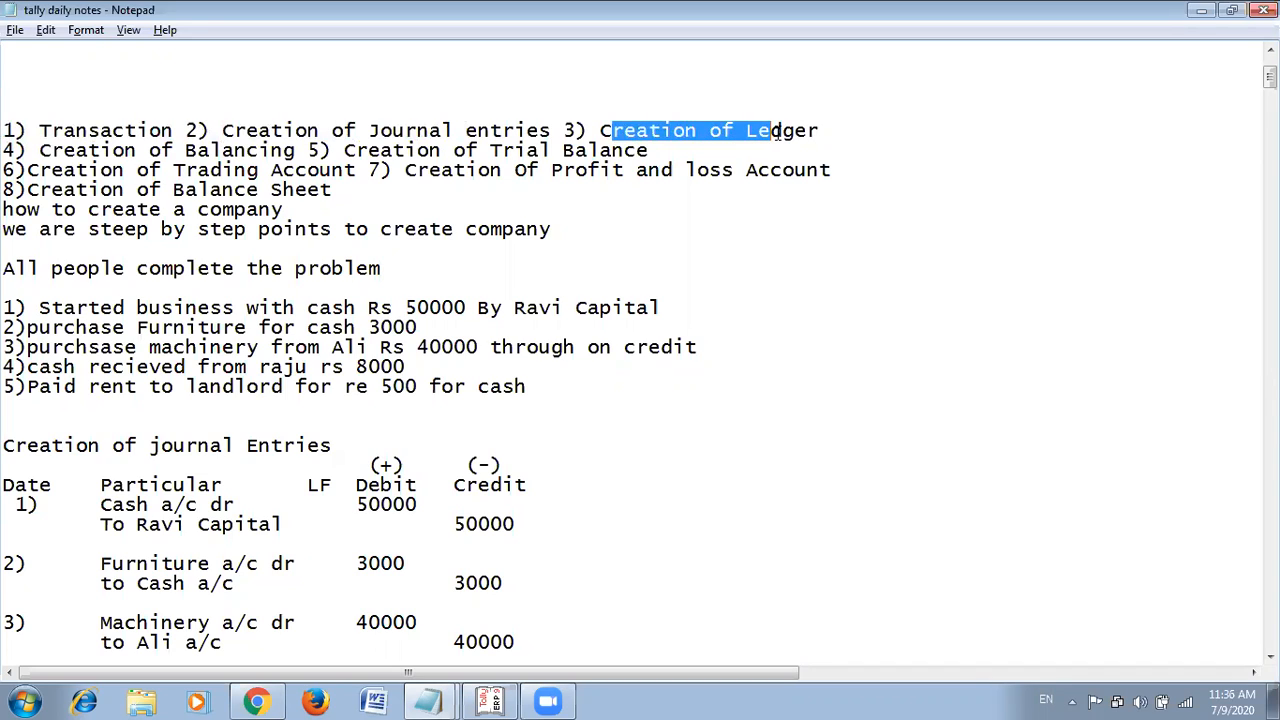
pyautogui.click(963, 228)
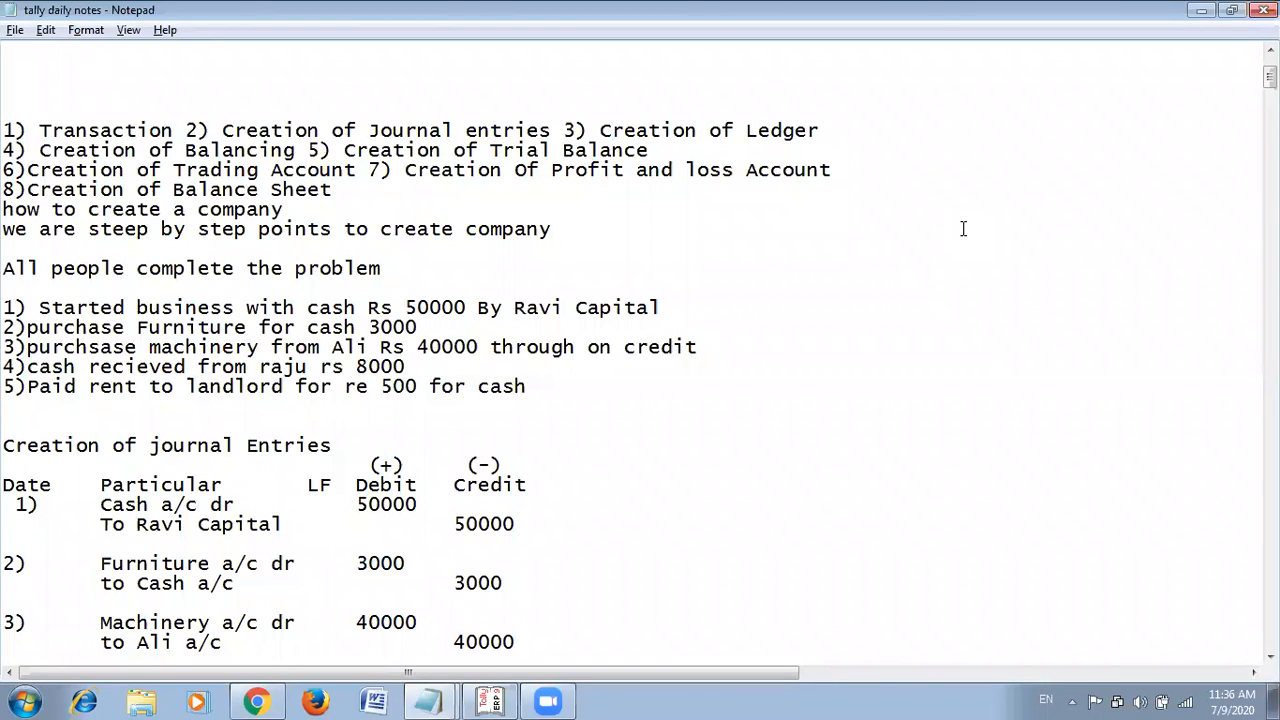
pyautogui.moveTo(636, 131); pyautogui.dragTo(800, 134)
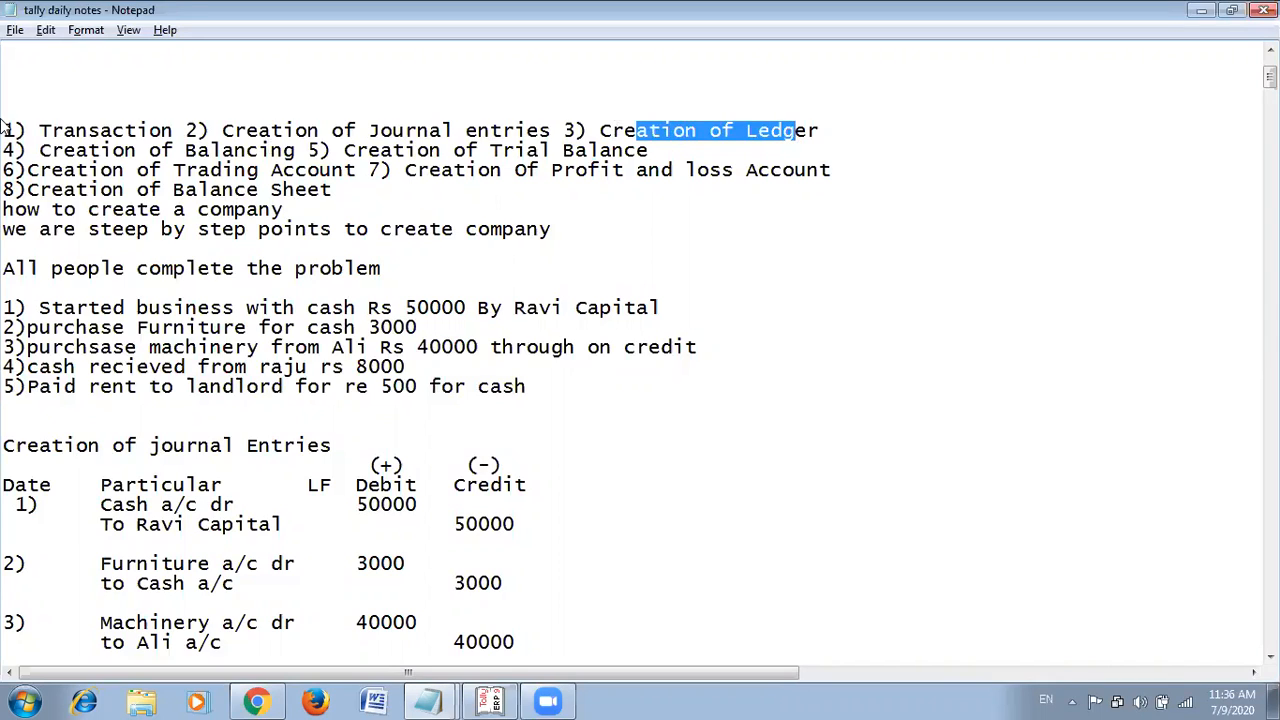
# Highlight the stages "Creation of Balancing", "Creation of Trial Balance" and "Trading Account" one after another in the numbered list.
pyautogui.moveTo(38, 151); pyautogui.dragTo(298, 151)
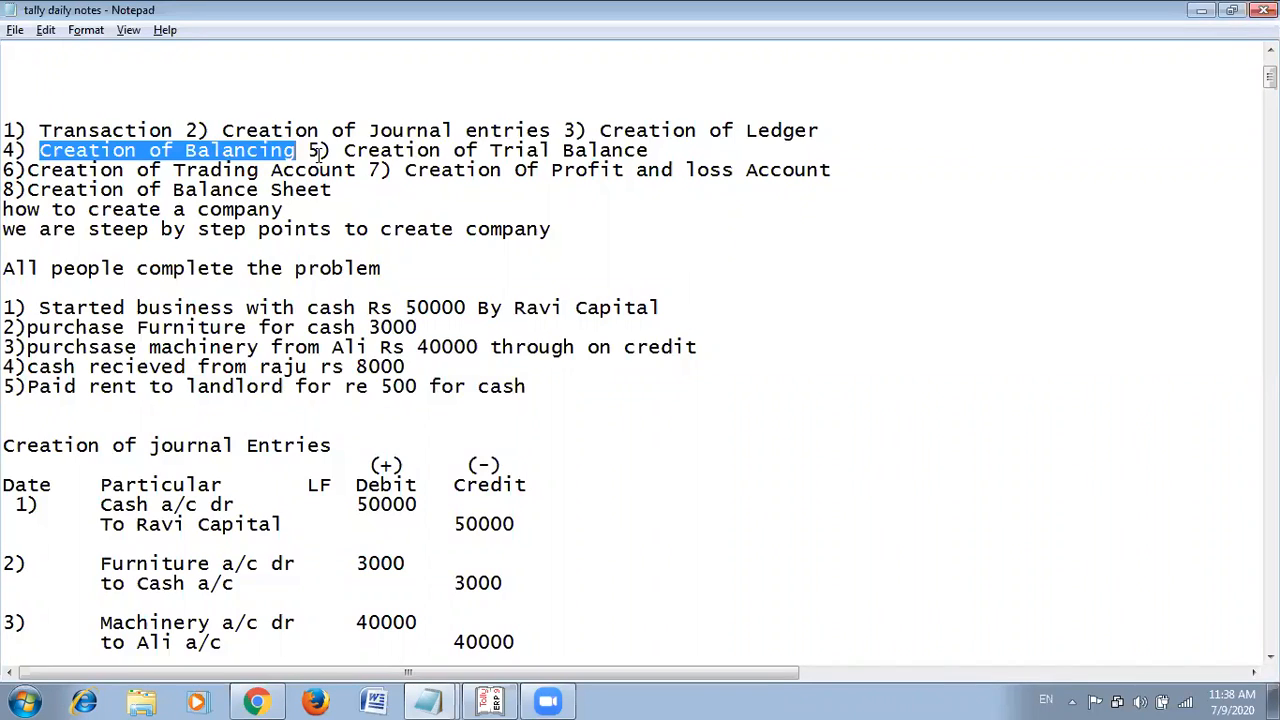
pyautogui.moveTo(345, 150); pyautogui.dragTo(662, 146)
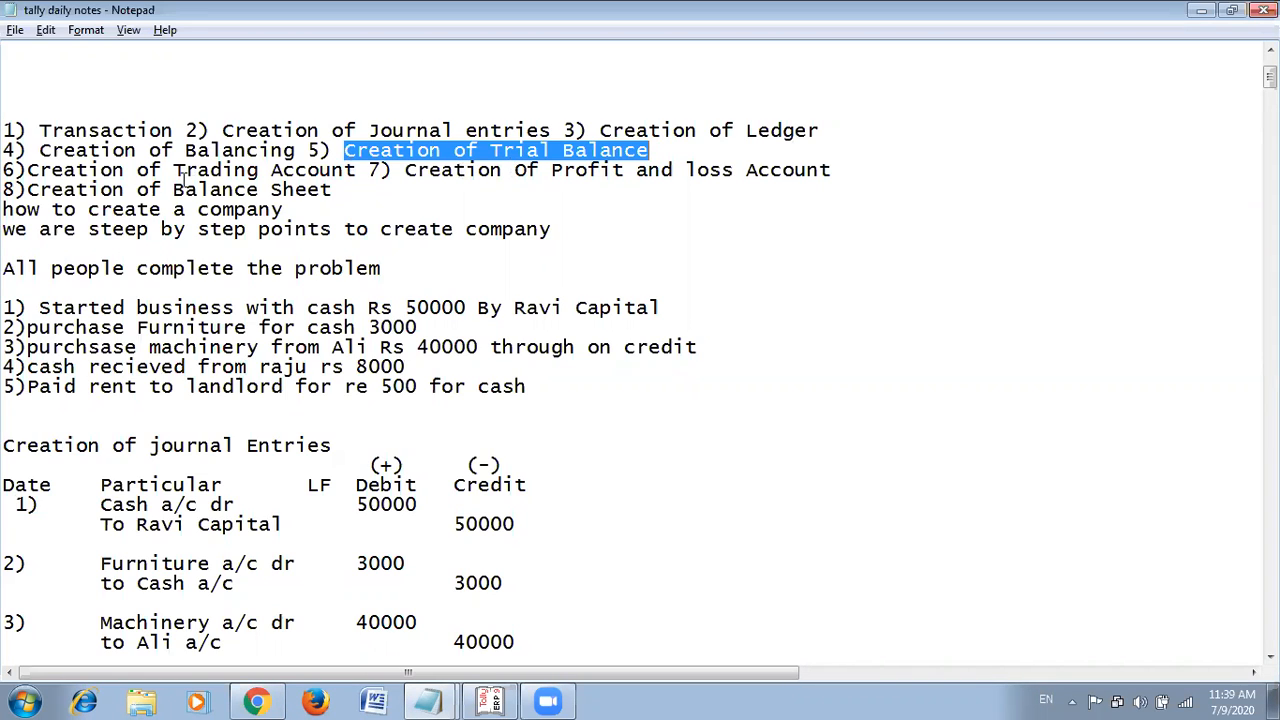
pyautogui.moveTo(167, 171); pyautogui.dragTo(320, 168)
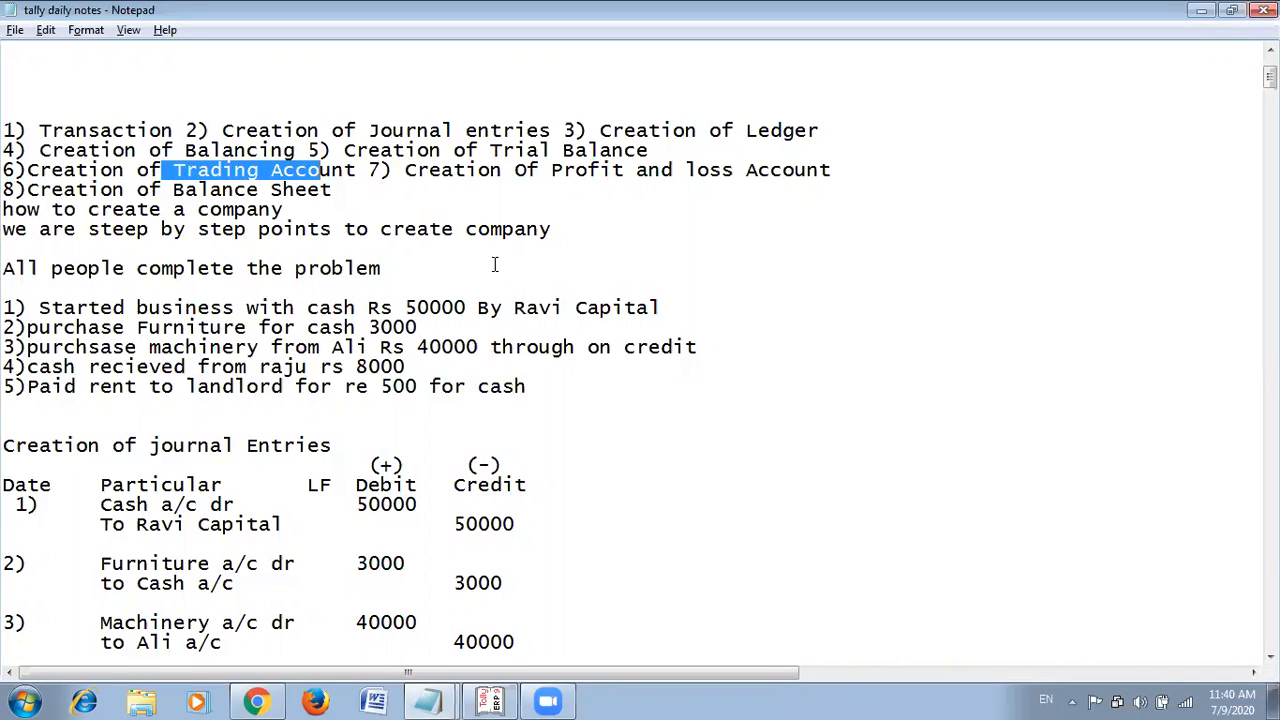
# Examine the notes from the first problem's journal entries through the voucher and contra entry instructions to the 9-7-2020 section.
pyautogui.scroll(-4, 510, 264)
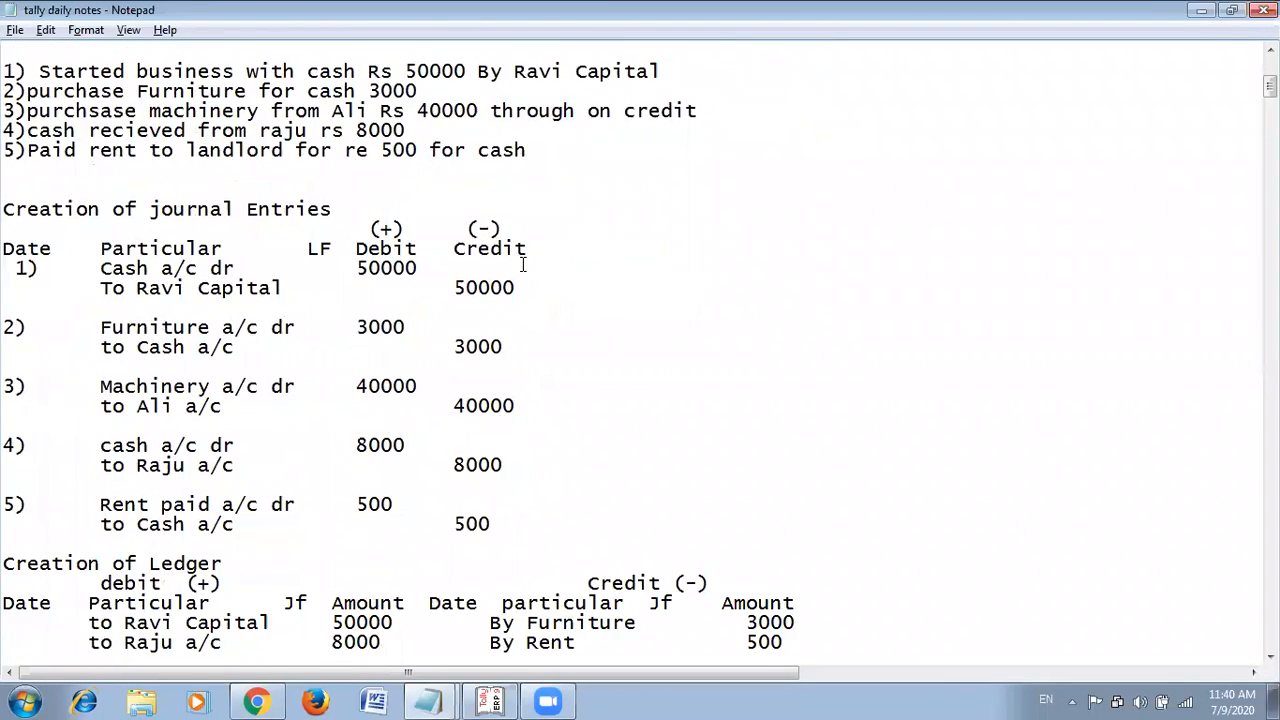
pyautogui.scroll(-20, 522, 264)
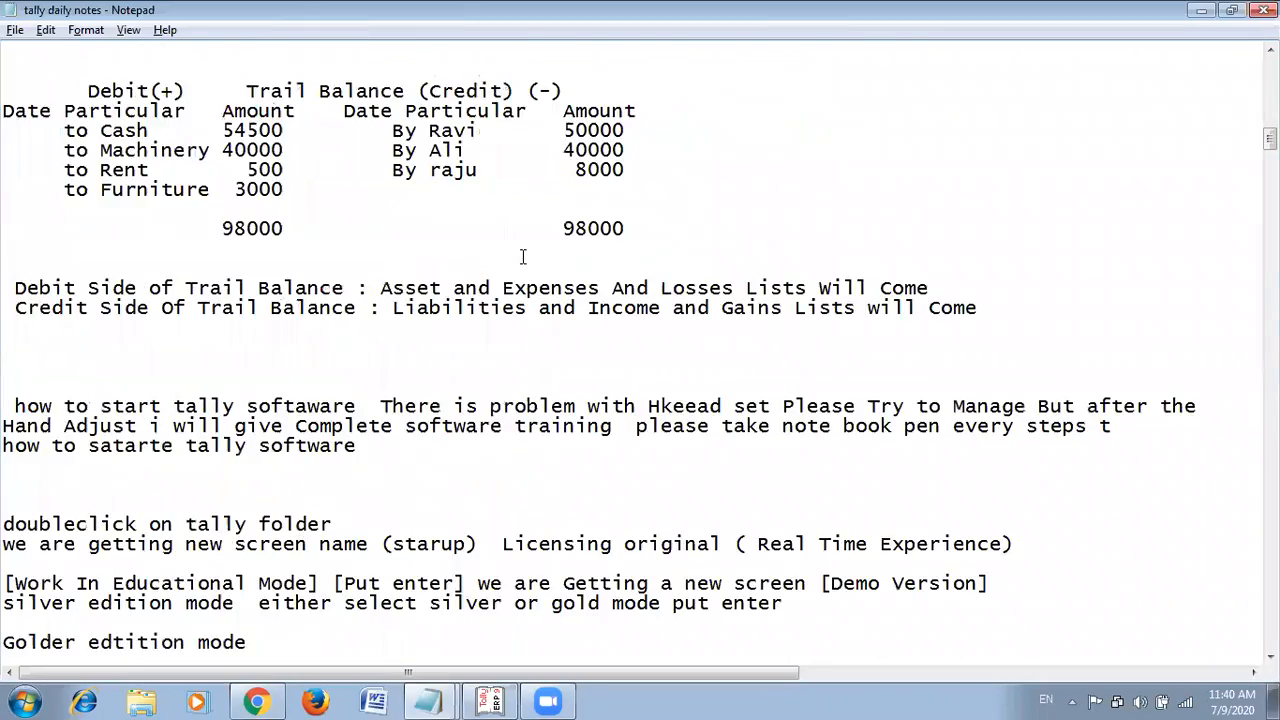
pyautogui.scroll(-17, 522, 257)
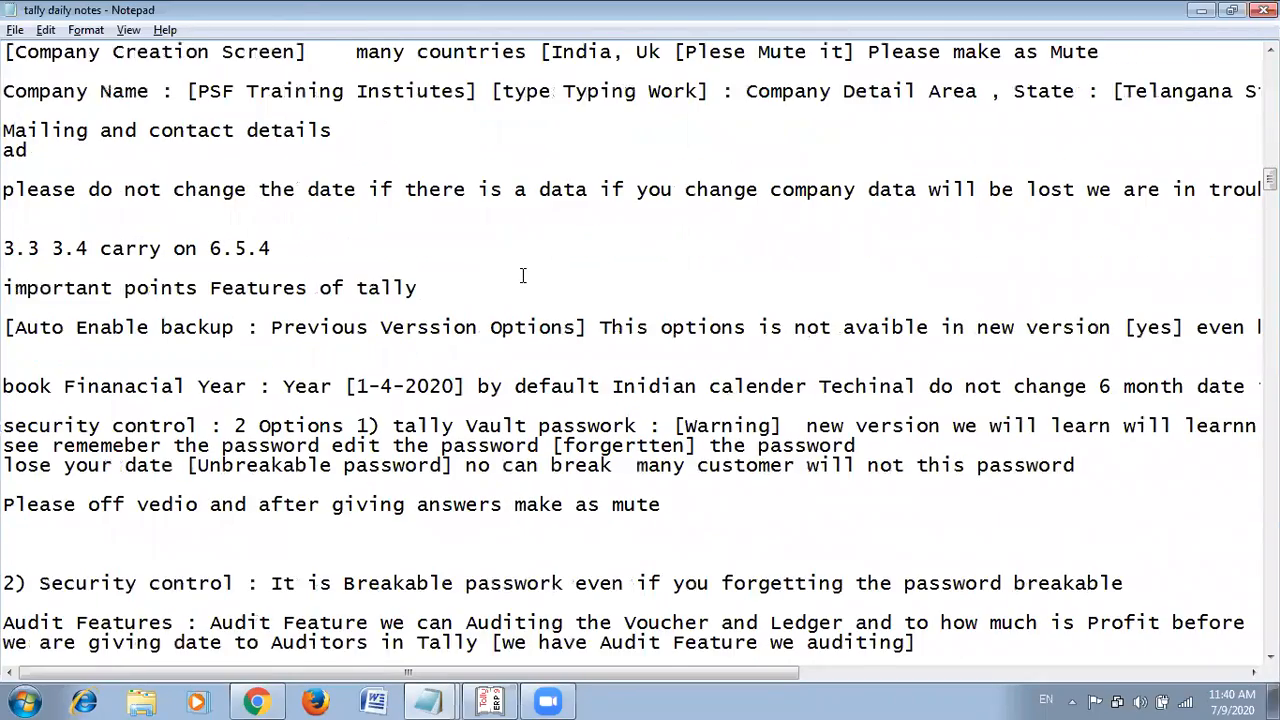
pyautogui.scroll(-10, 522, 275)
pyautogui.scroll(-19, 530, 256)
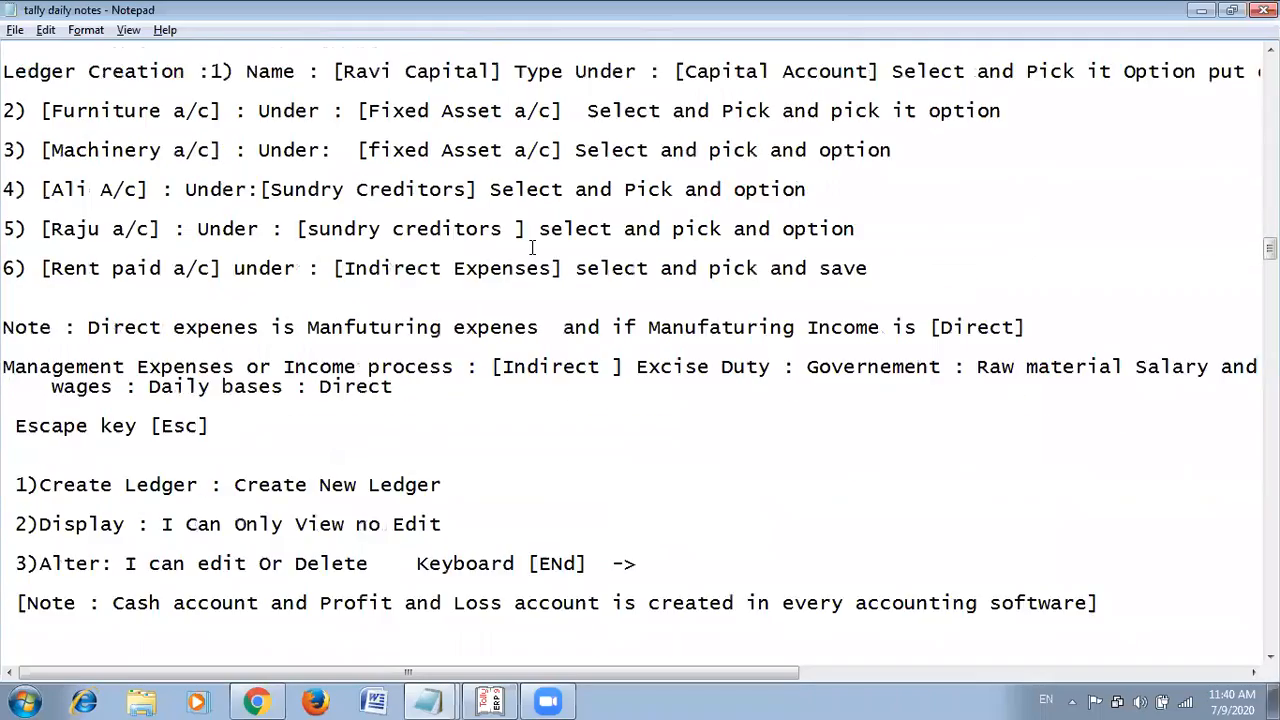
pyautogui.scroll(-20, 532, 245)
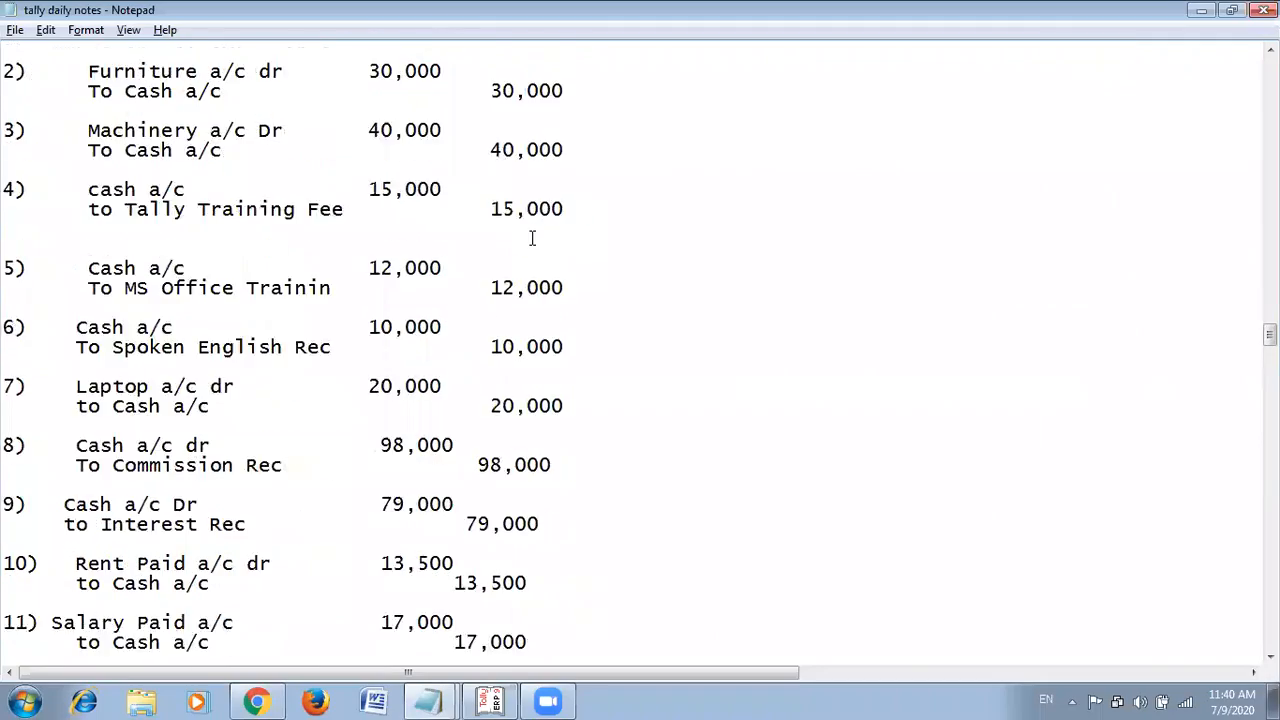
pyautogui.scroll(-20, 532, 236)
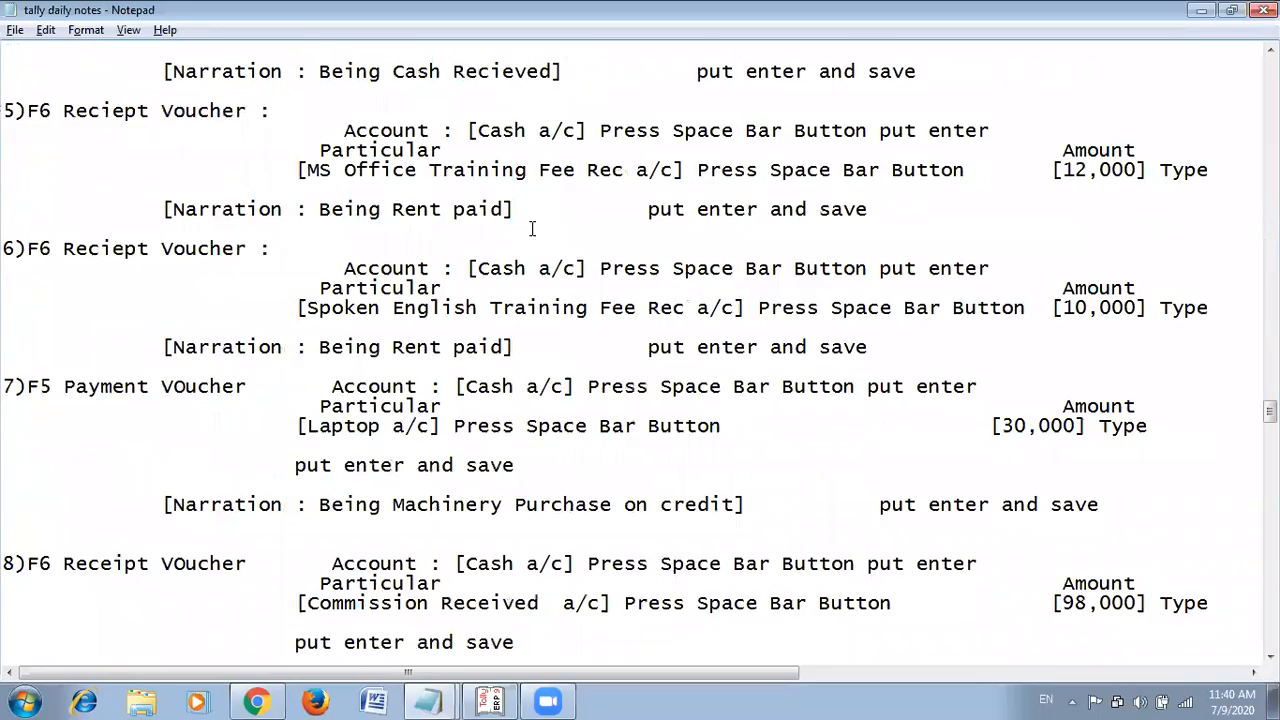
pyautogui.scroll(-20, 532, 229)
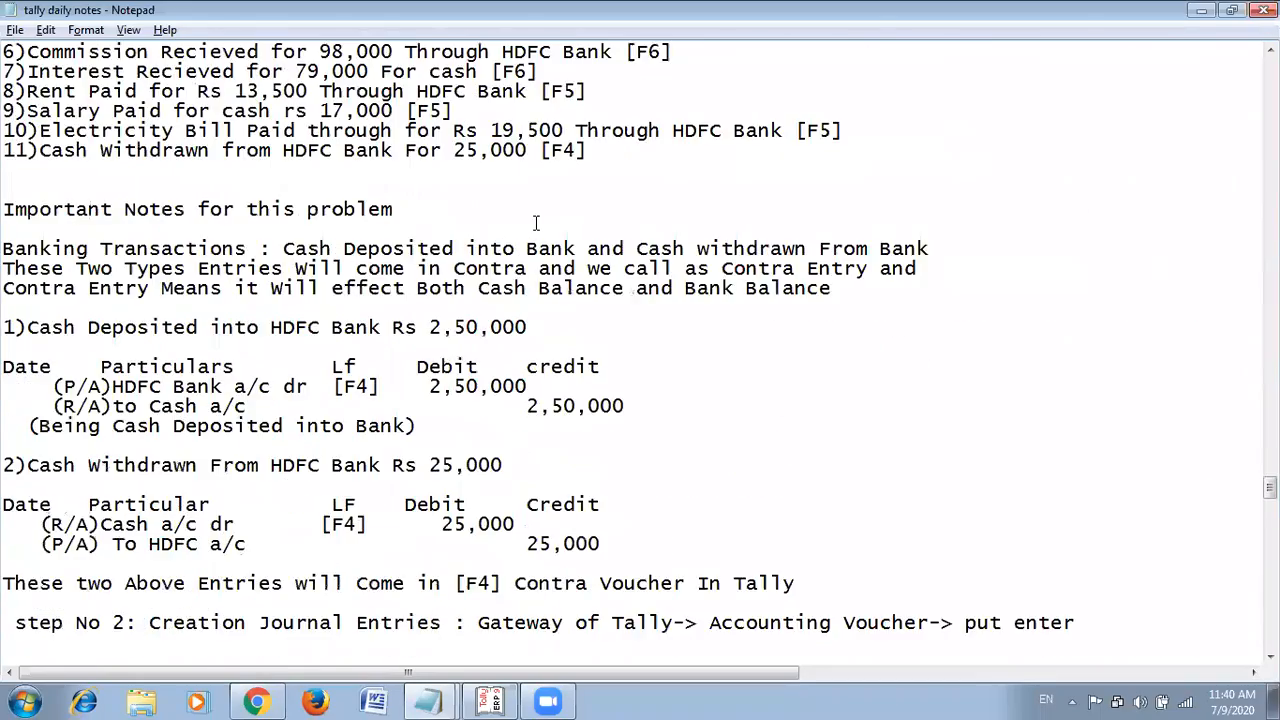
pyautogui.scroll(-20, 536, 222)
pyautogui.scroll(-20, 536, 222)
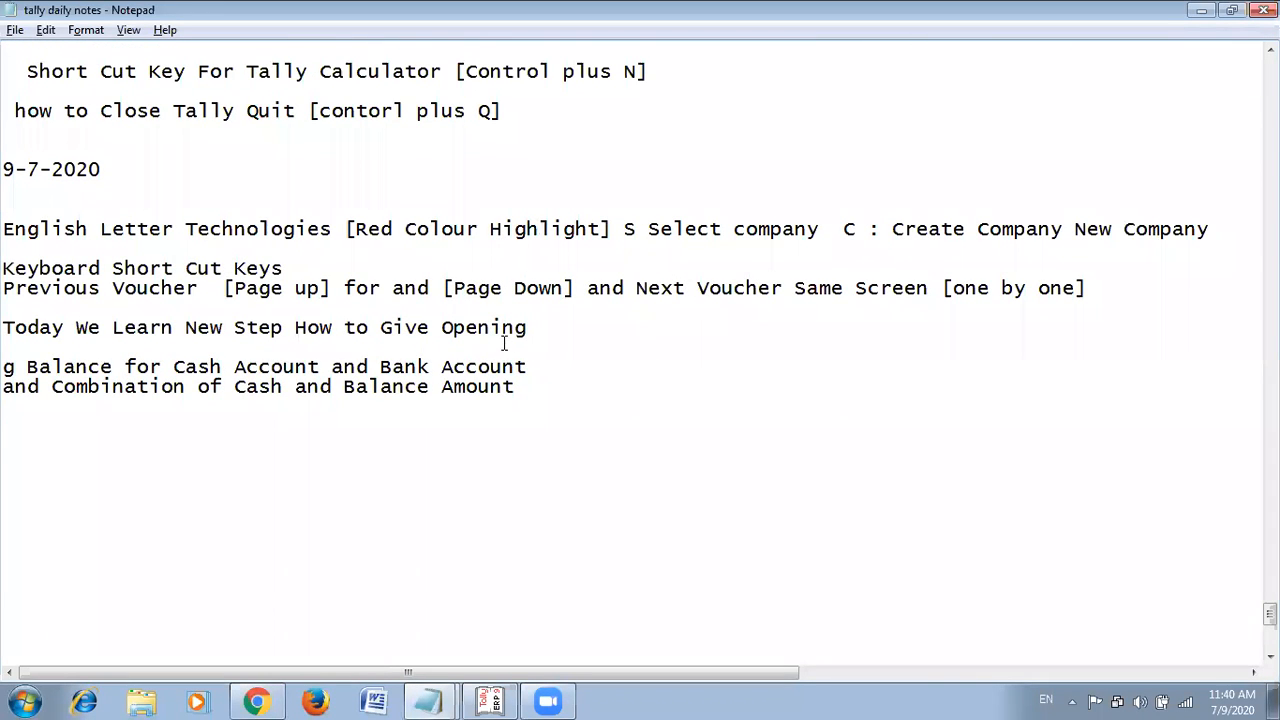
pyautogui.scroll(2, 504, 343)
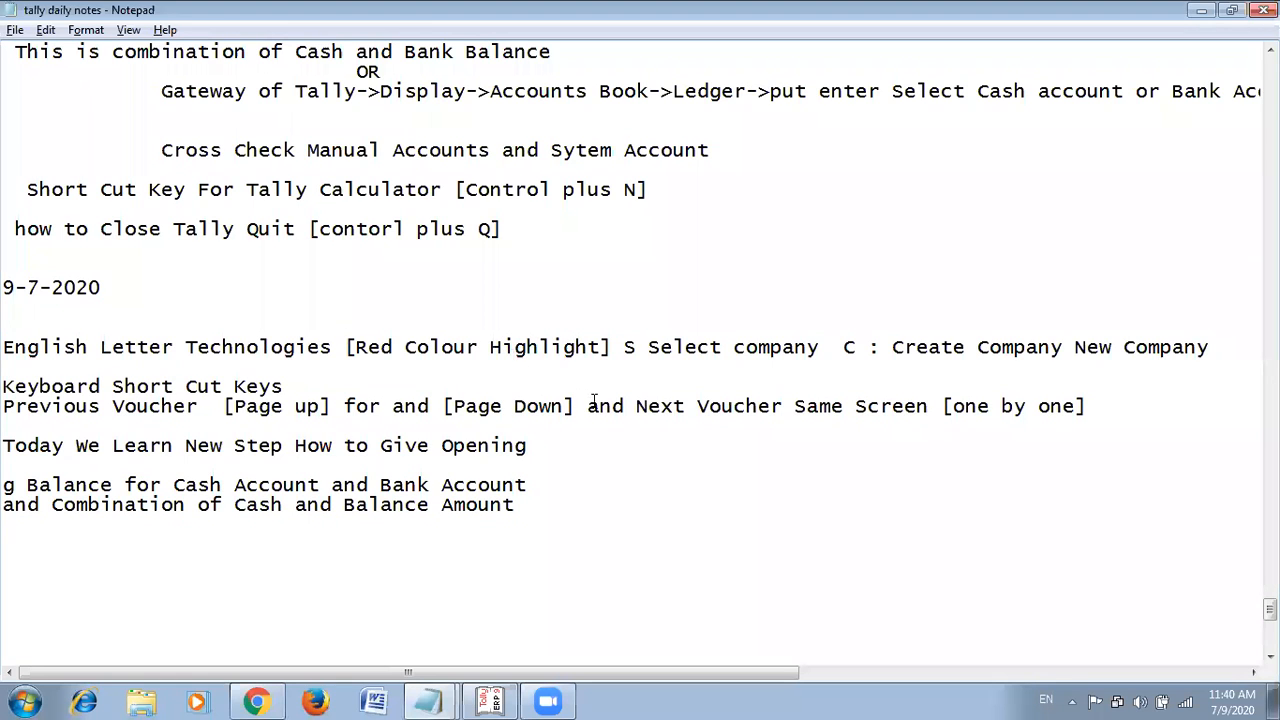
# Switch to Tally.ERP 9 and bring up the display reports with Account Books selected.
pyautogui.hotkey('alt', 'Tab')
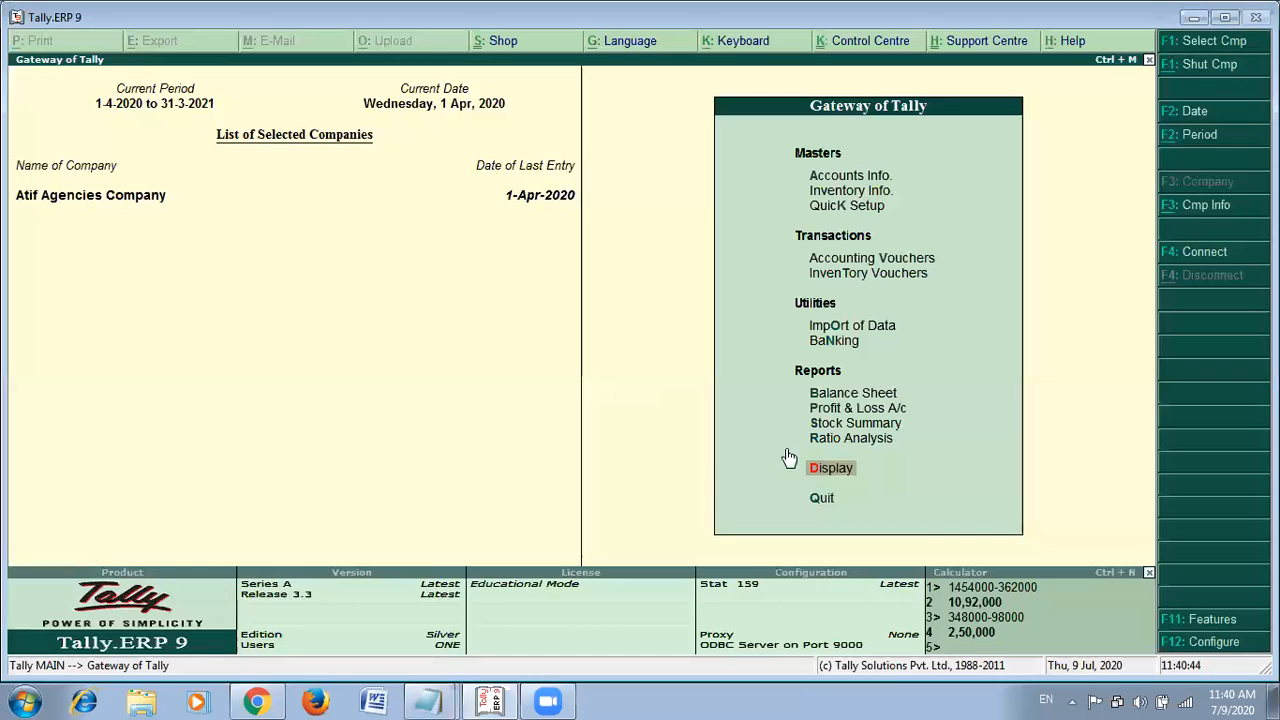
pyautogui.press('Return')
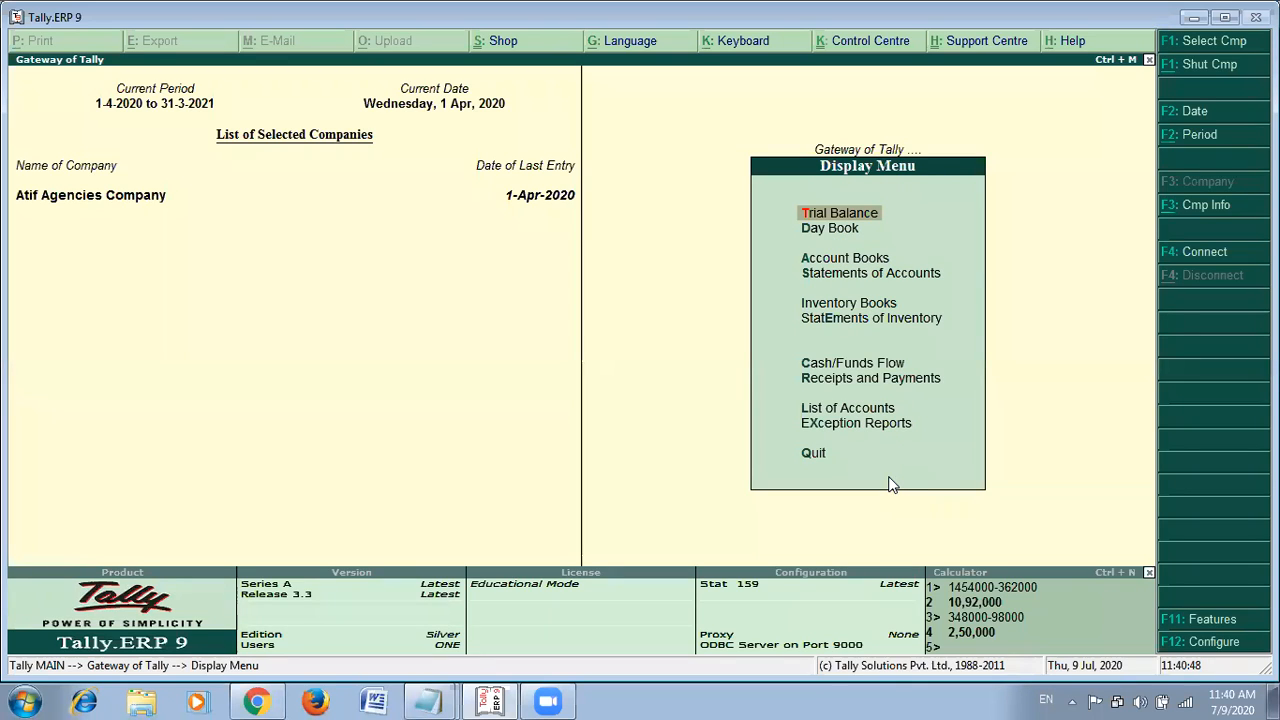
pyautogui.press('Down')
pyautogui.press('Down')
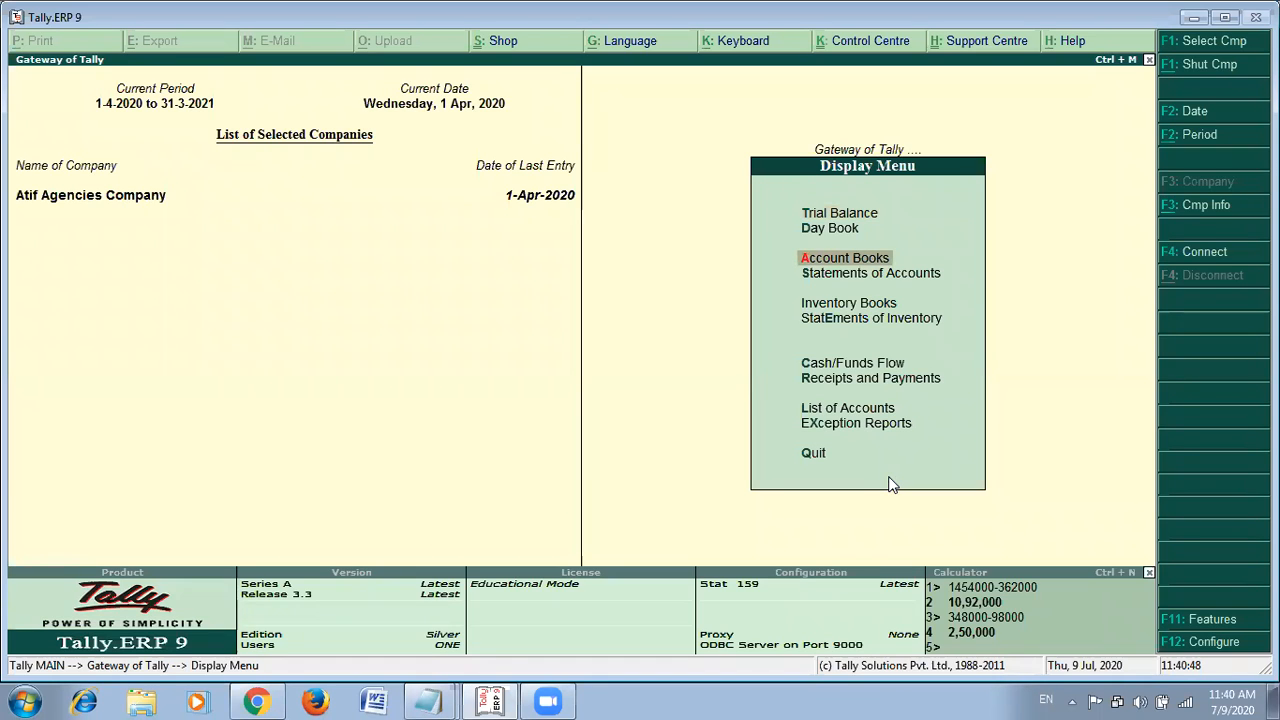
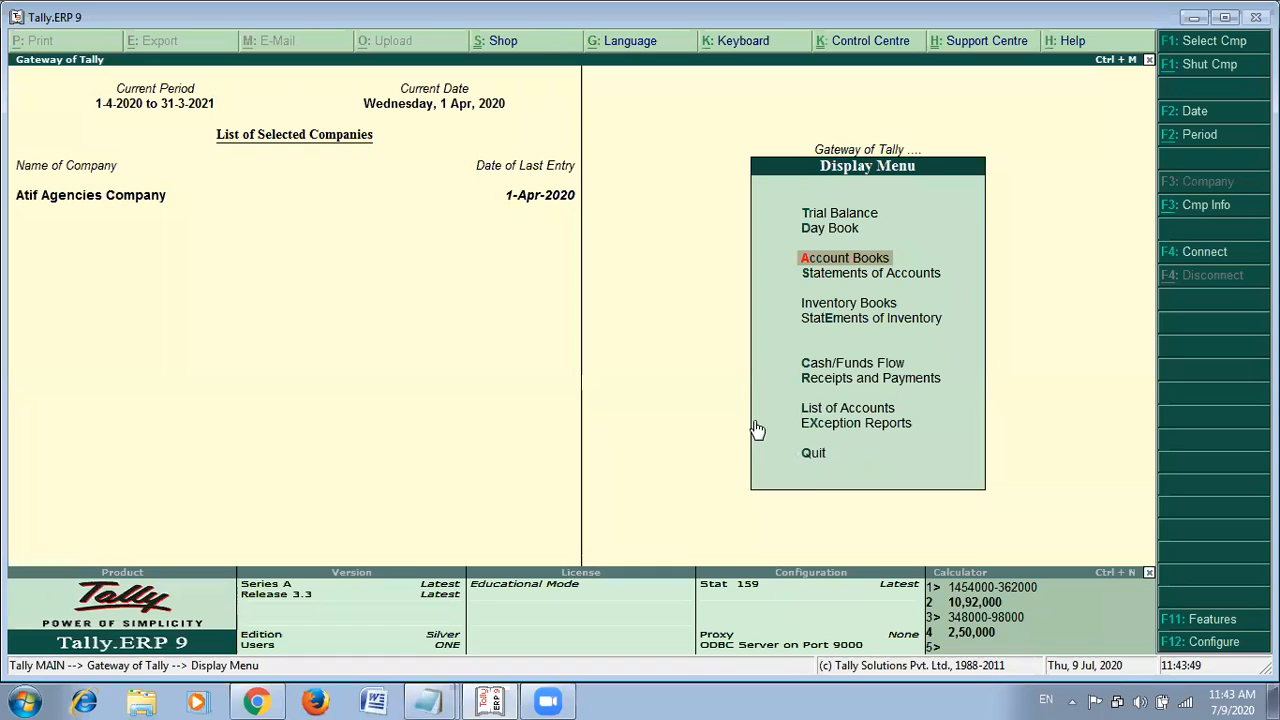
# Switch back to the notes and read through them to the ledger balance instructions and the 9-7-2020 opening balance lines.
pyautogui.hotkey('alt', 'Tab')
pyautogui.scroll(-4, 777, 391)
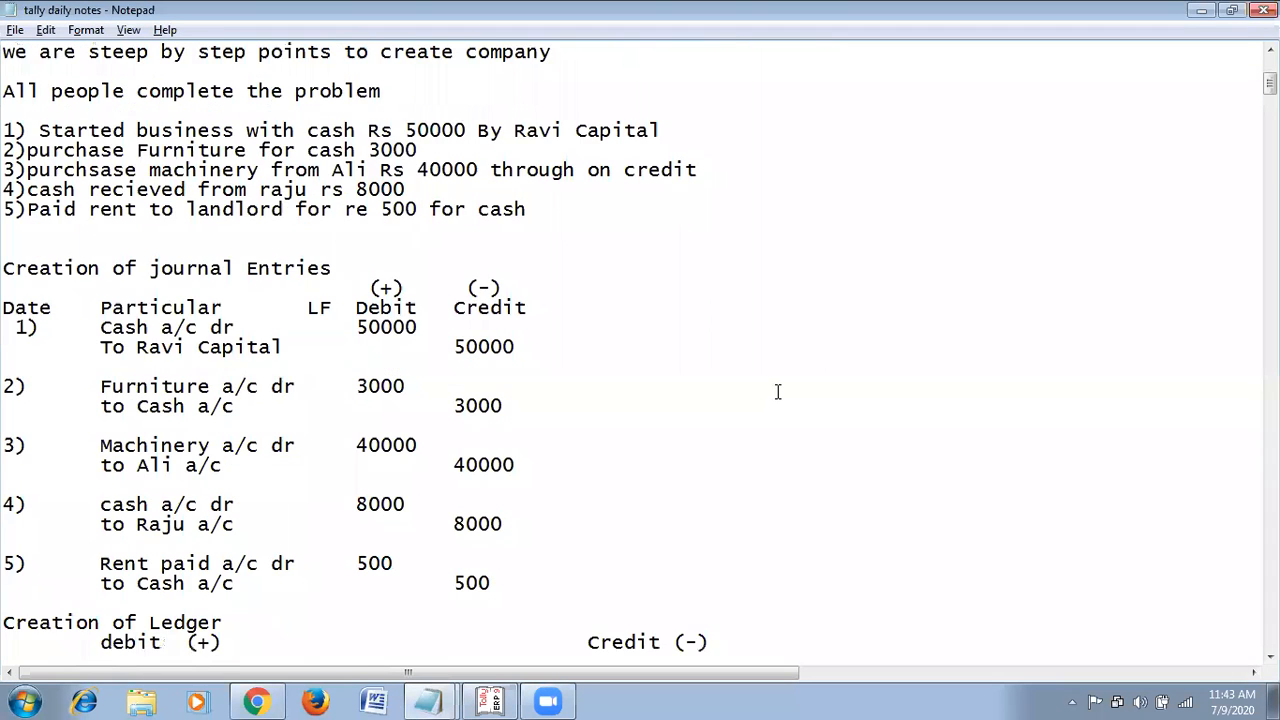
pyautogui.scroll(-20, 779, 388)
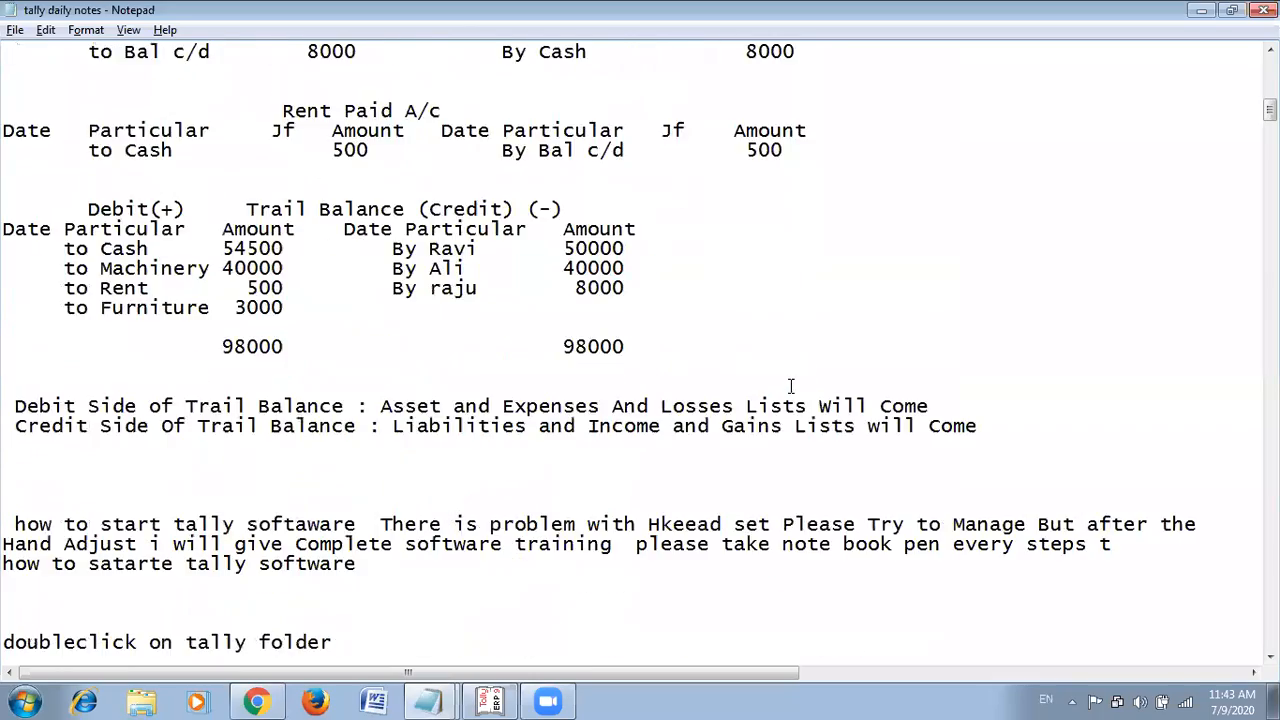
pyautogui.scroll(-20, 795, 380)
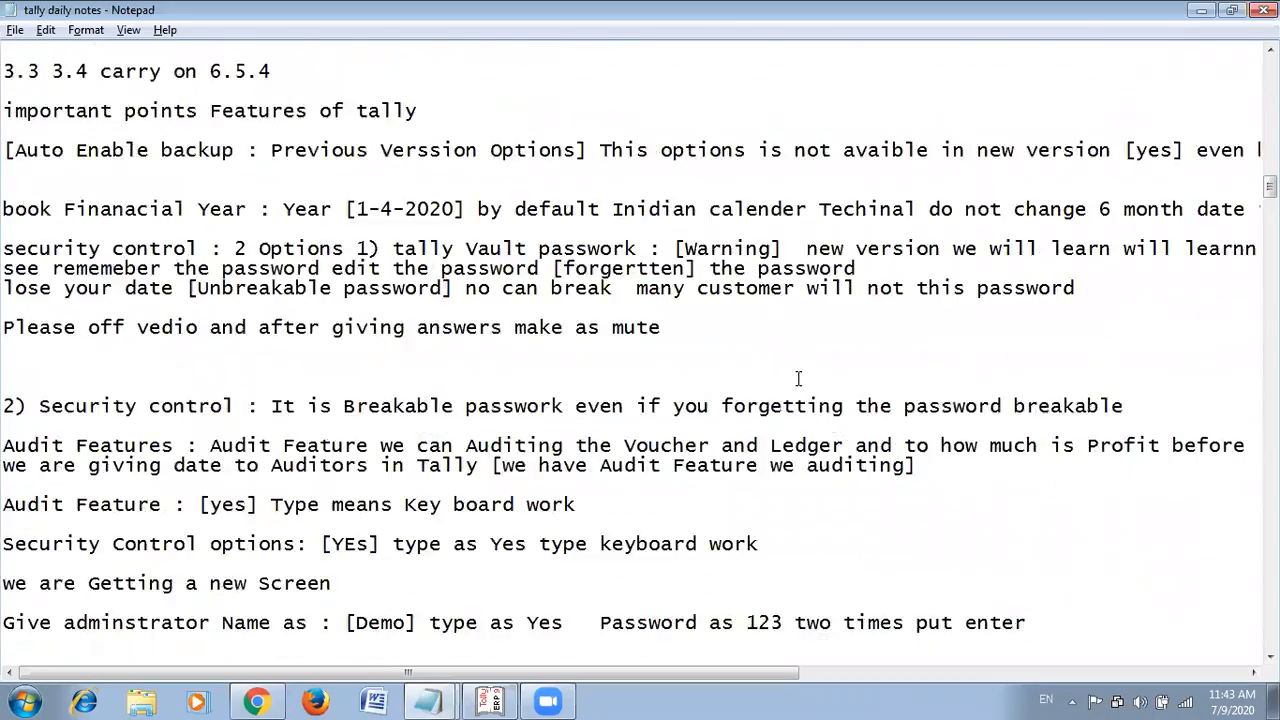
pyautogui.scroll(-13, 800, 376)
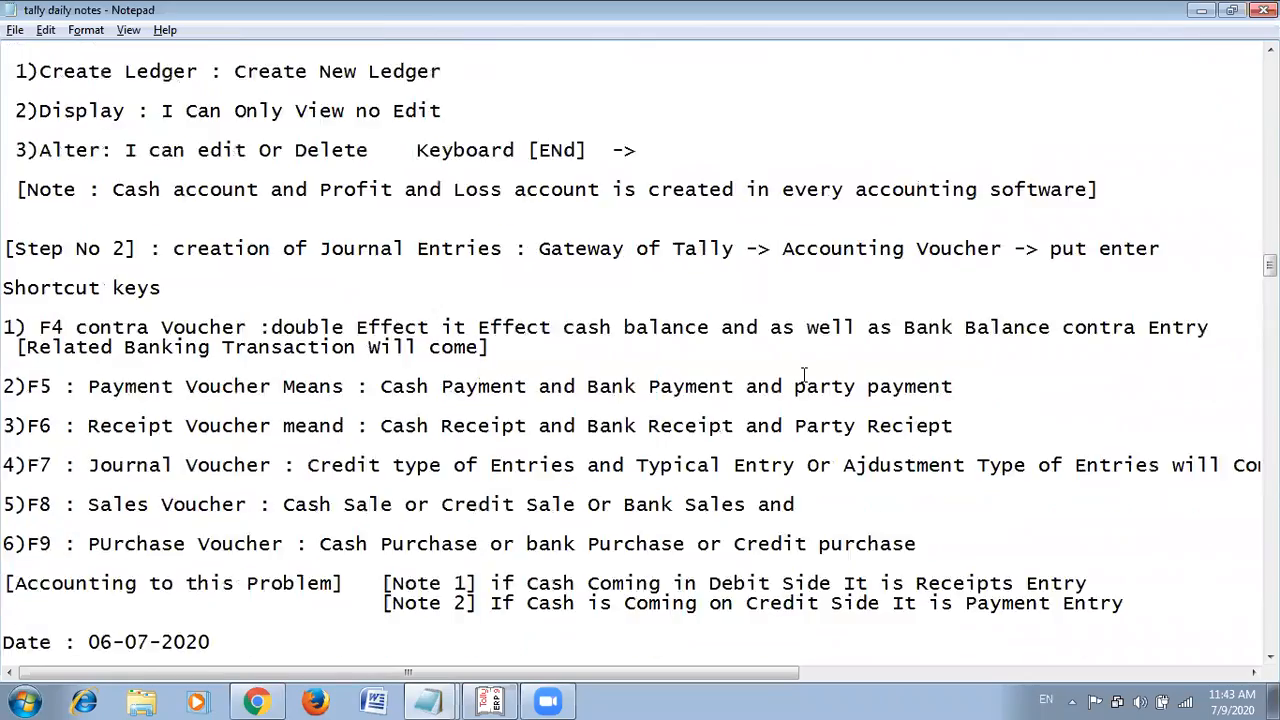
pyautogui.scroll(-20, 806, 373)
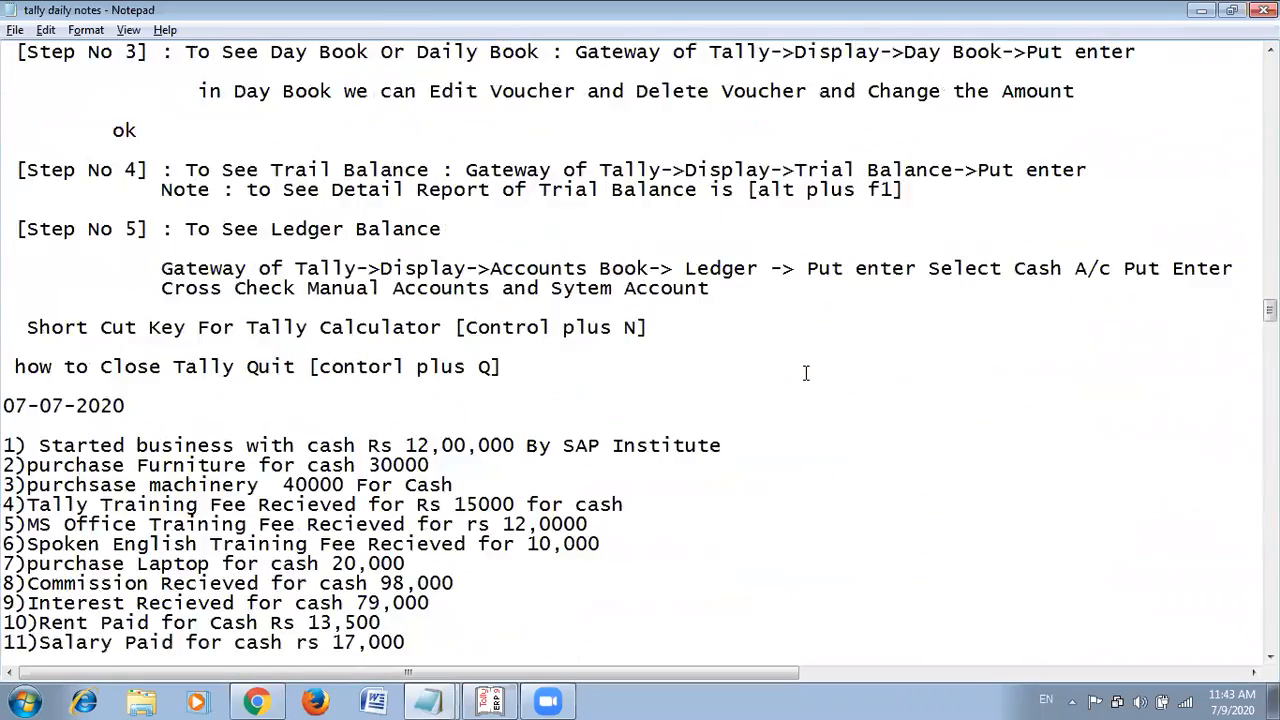
pyautogui.scroll(-20, 806, 373)
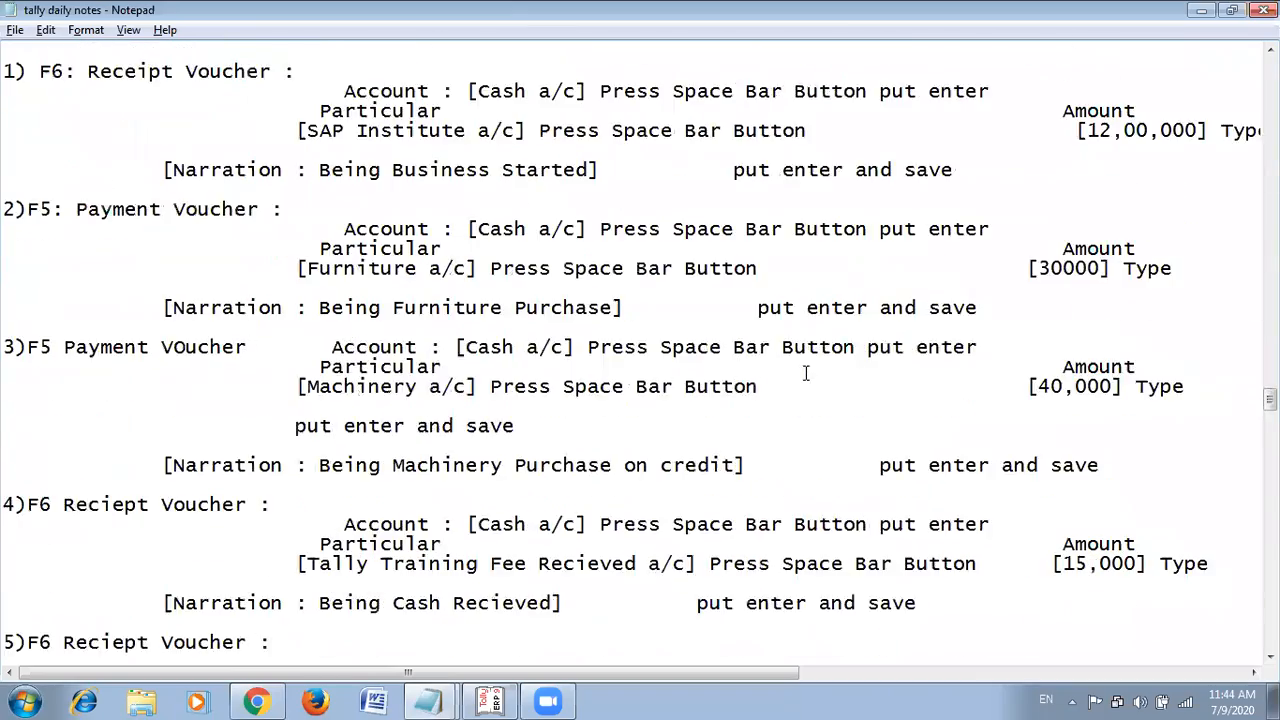
pyautogui.scroll(-15, 807, 372)
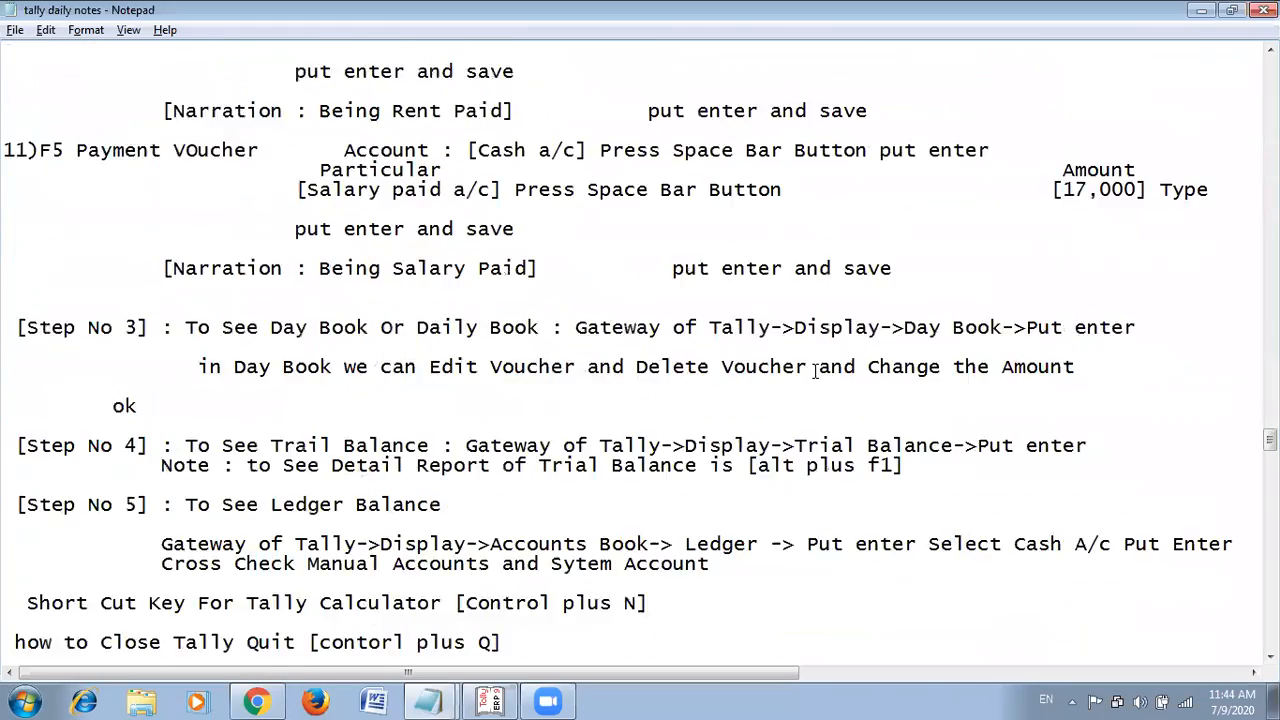
pyautogui.scroll(-20, 815, 371)
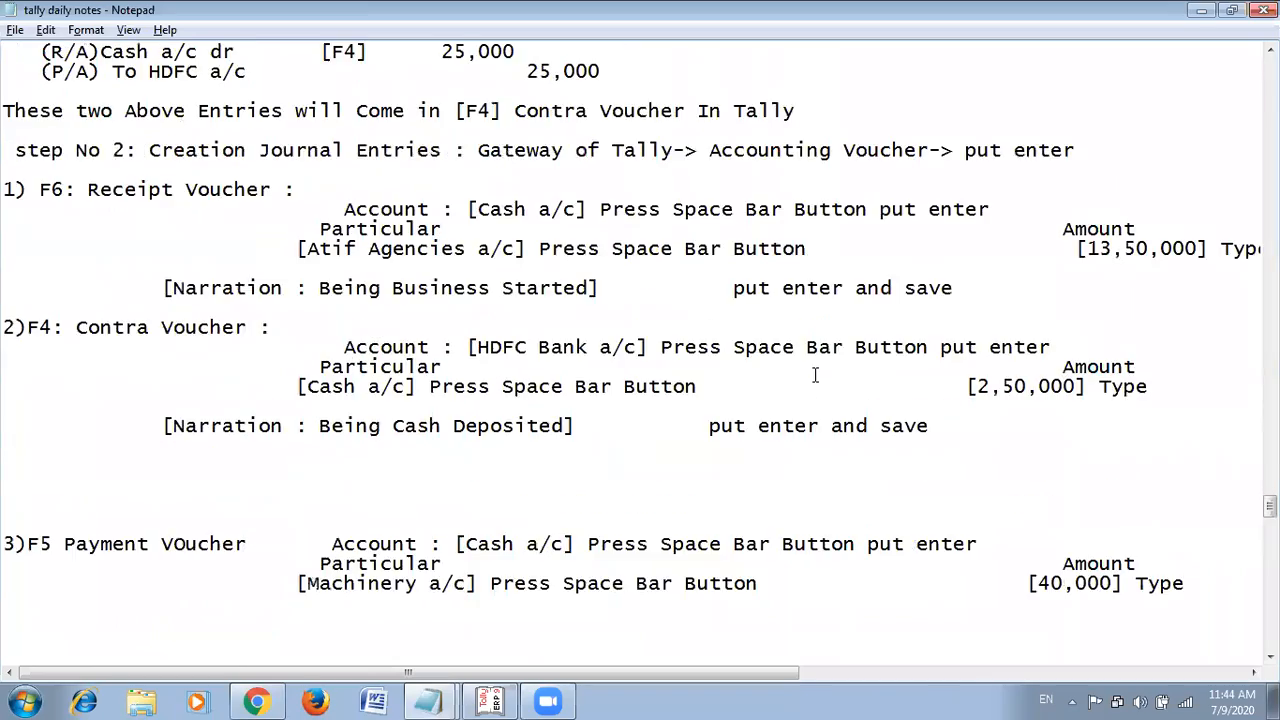
pyautogui.scroll(-20, 816, 371)
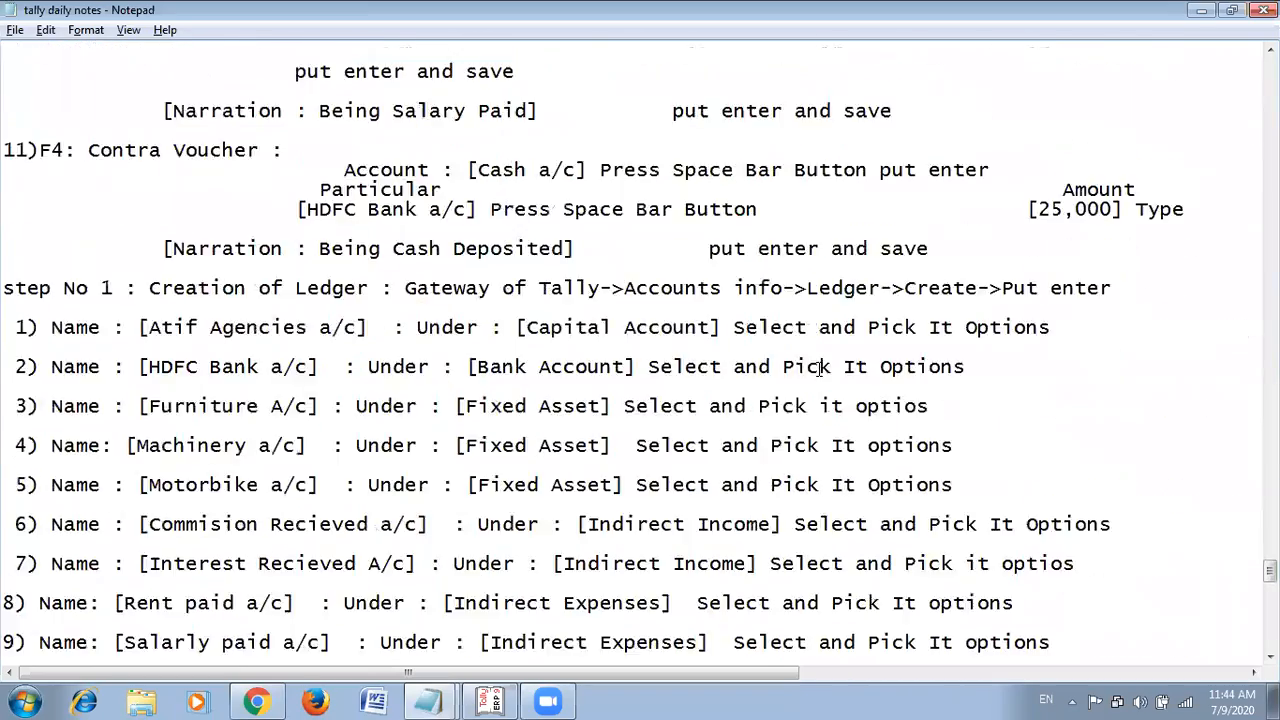
pyautogui.scroll(-3, 818, 370)
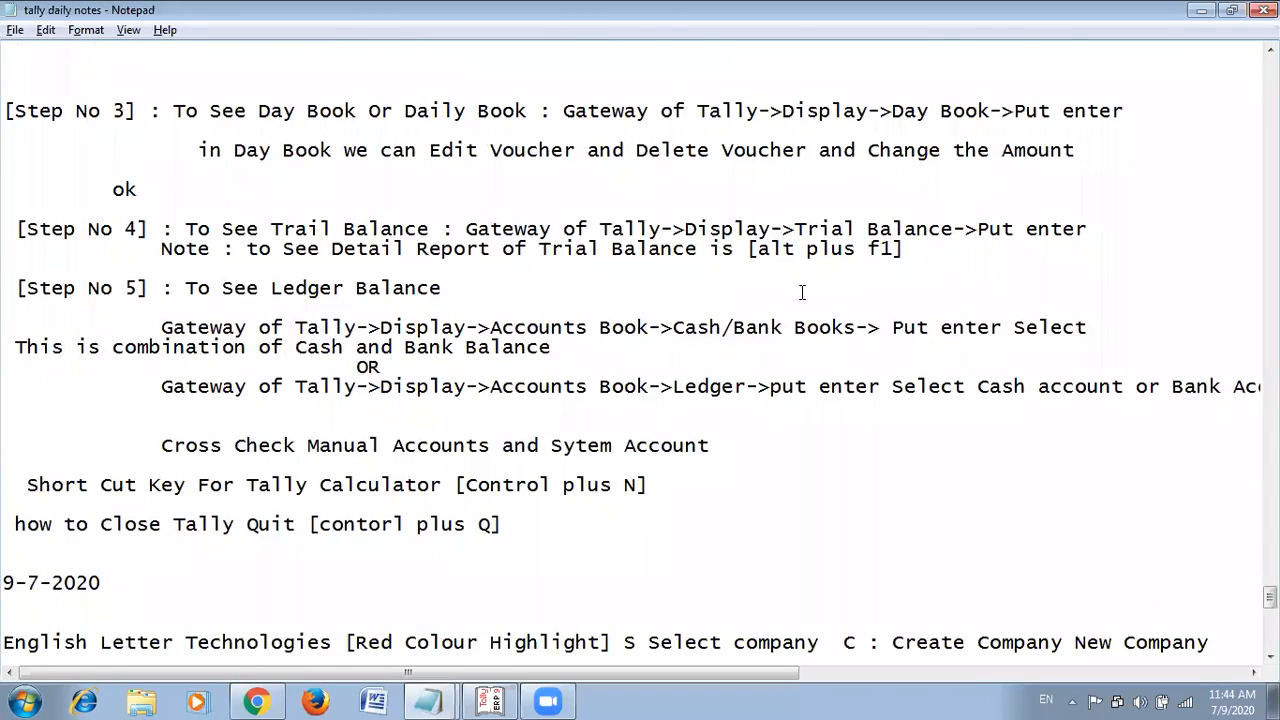
pyautogui.scroll(-8, 818, 253)
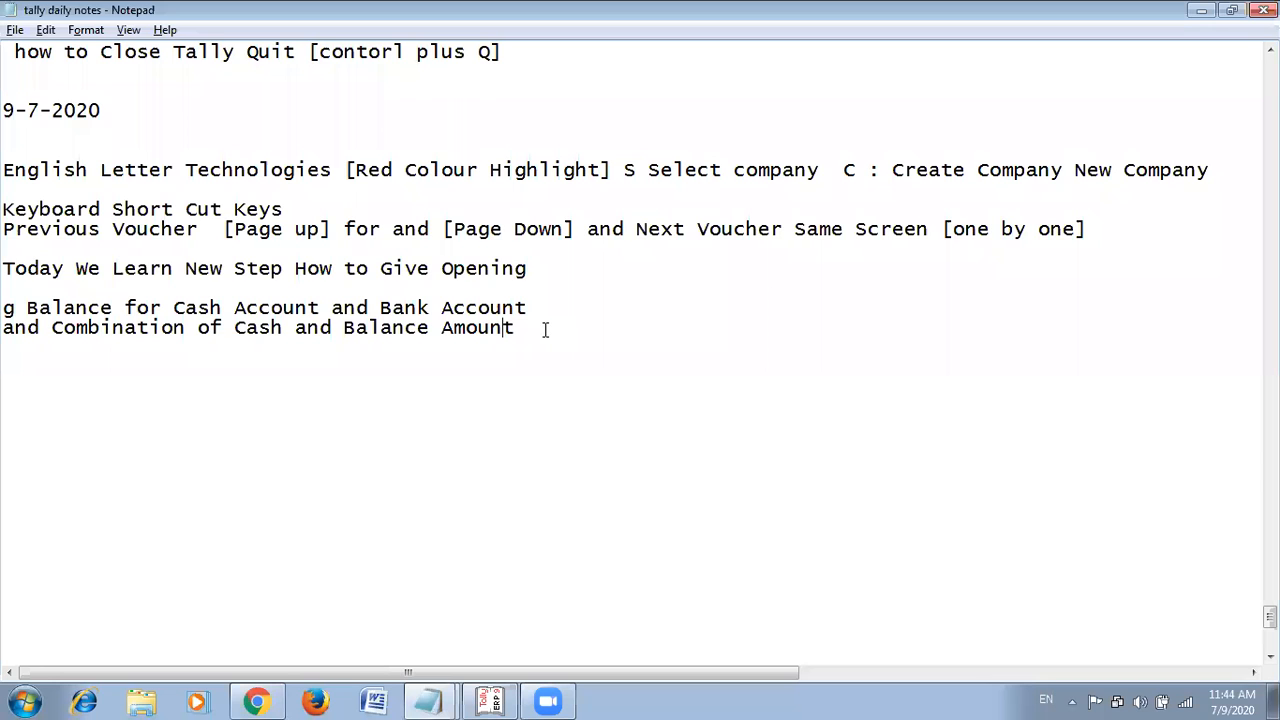
pyautogui.press('Left')
pyautogui.press('Left')
pyautogui.press('Left')
pyautogui.press('Left')
pyautogui.press('Left')
pyautogui.press('Left')
pyautogui.press('Left')
pyautogui.press('Left')
pyautogui.press('Left')
pyautogui.press('Left')
pyautogui.press('Left')
pyautogui.press('Left')
pyautogui.press('Left')
pyautogui.press('Left')
pyautogui.press('Left')
pyautogui.press('Left')
pyautogui.press('Left')
pyautogui.press('Left')
pyautogui.press('Left')
pyautogui.press('Left')
pyautogui.scroll(3, 548, 334)
pyautogui.scroll(-2, 563, 360)
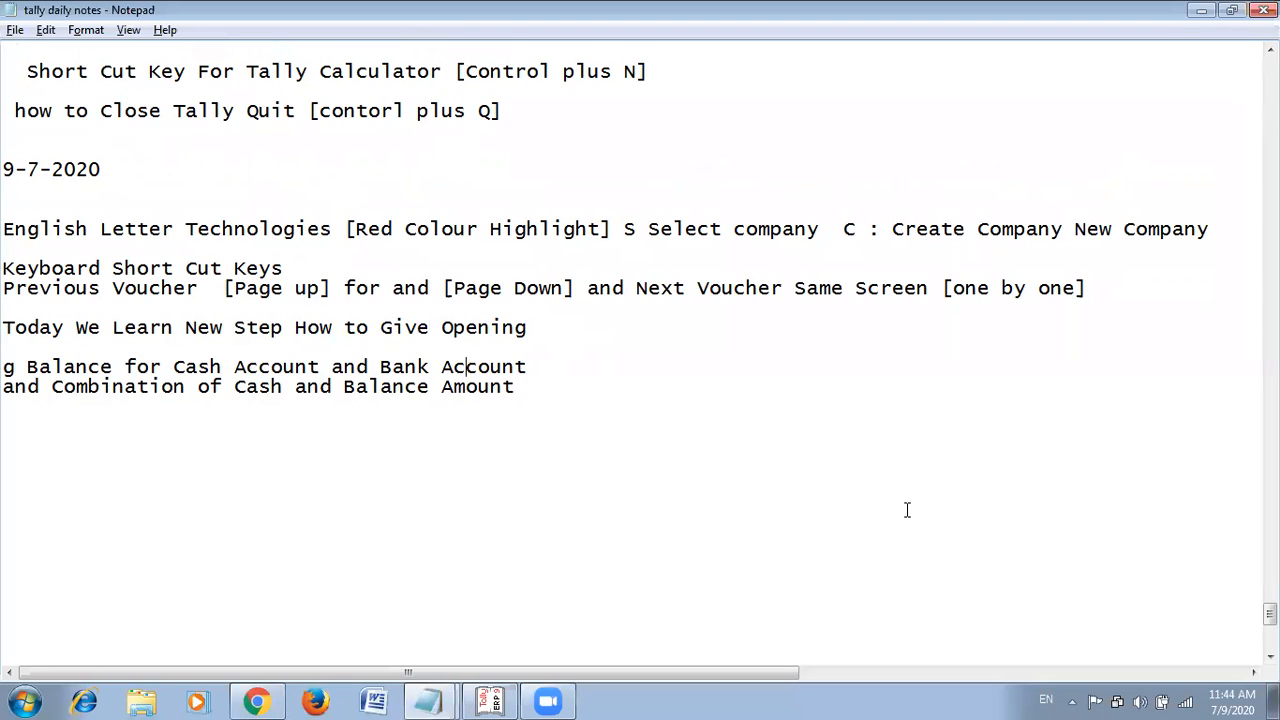
# Switch to Tally.ERP 9 and open the Cash ledger's vouchers from the Account Books ledger list.
pyautogui.hotkey('alt', 'Tab')
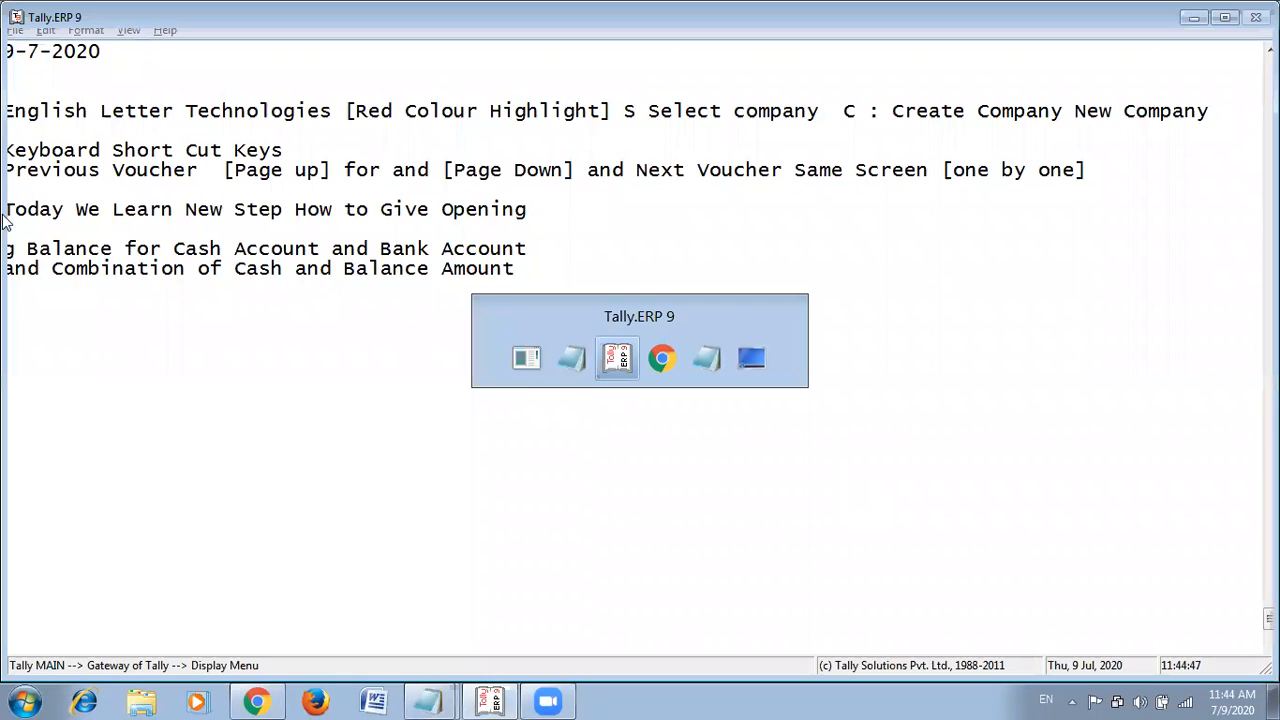
pyautogui.hotkey('alt', 'Tab')
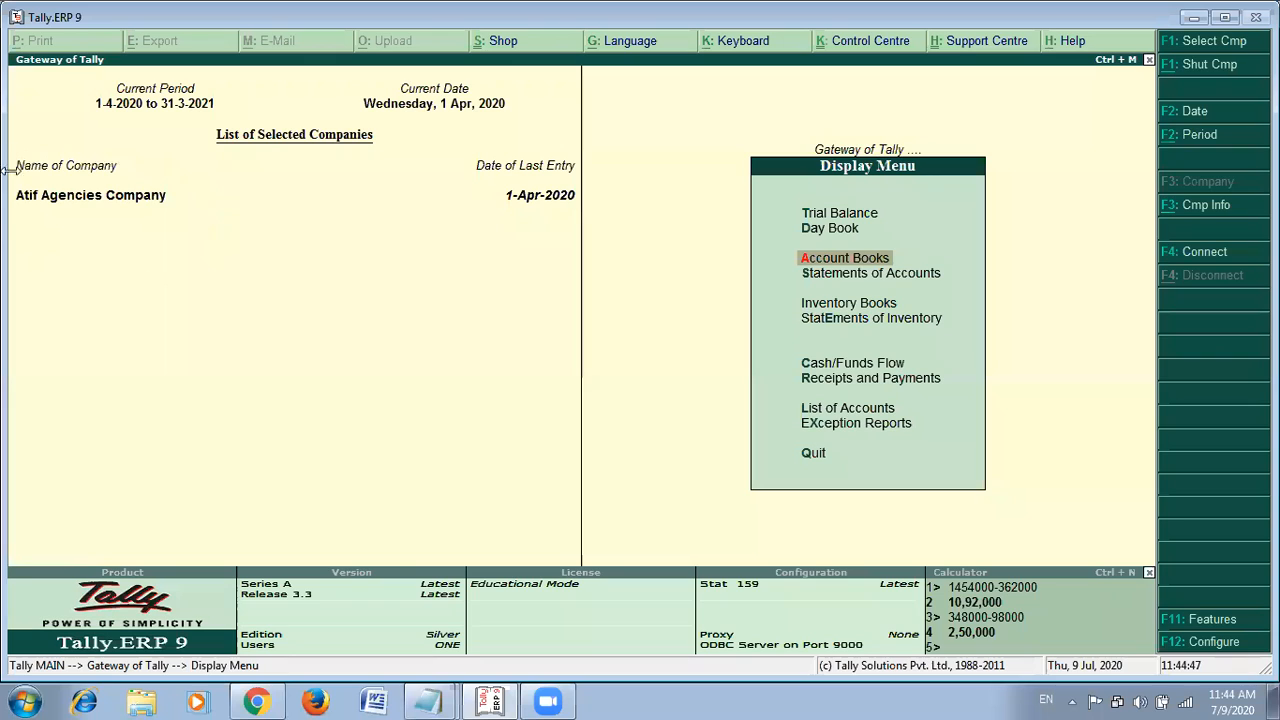
pyautogui.press('Escape')
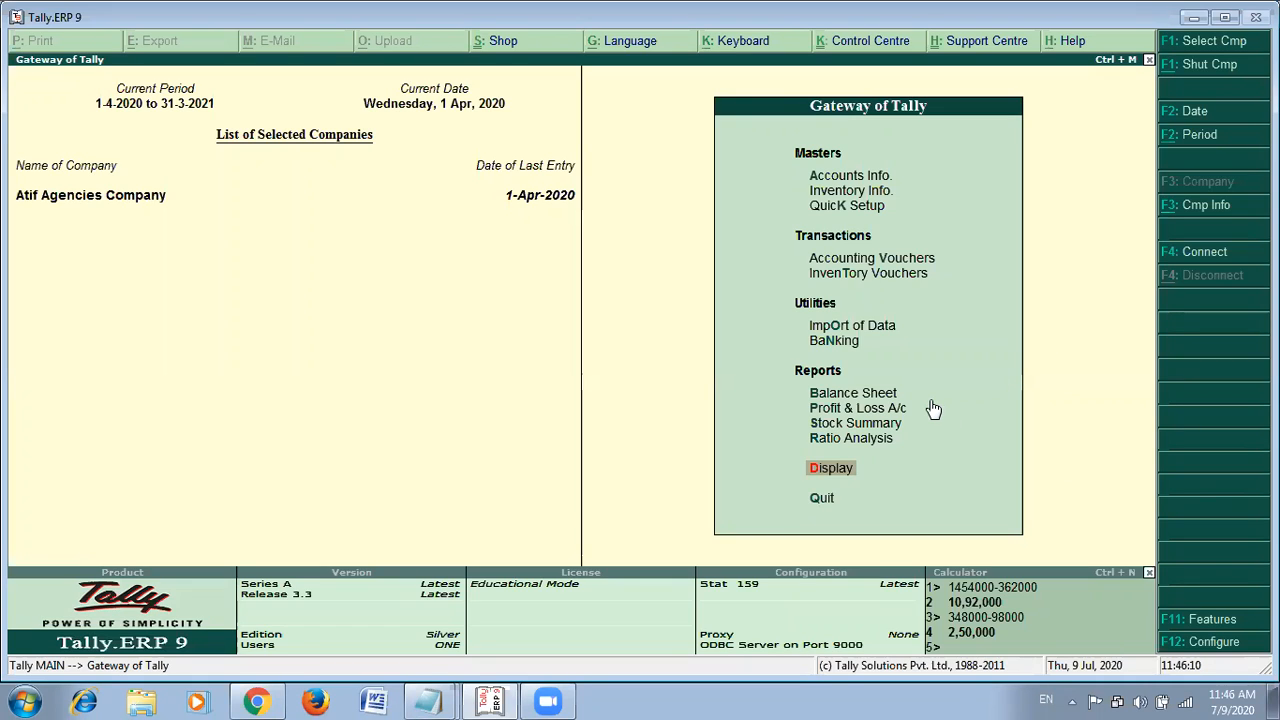
pyautogui.click(830, 472)
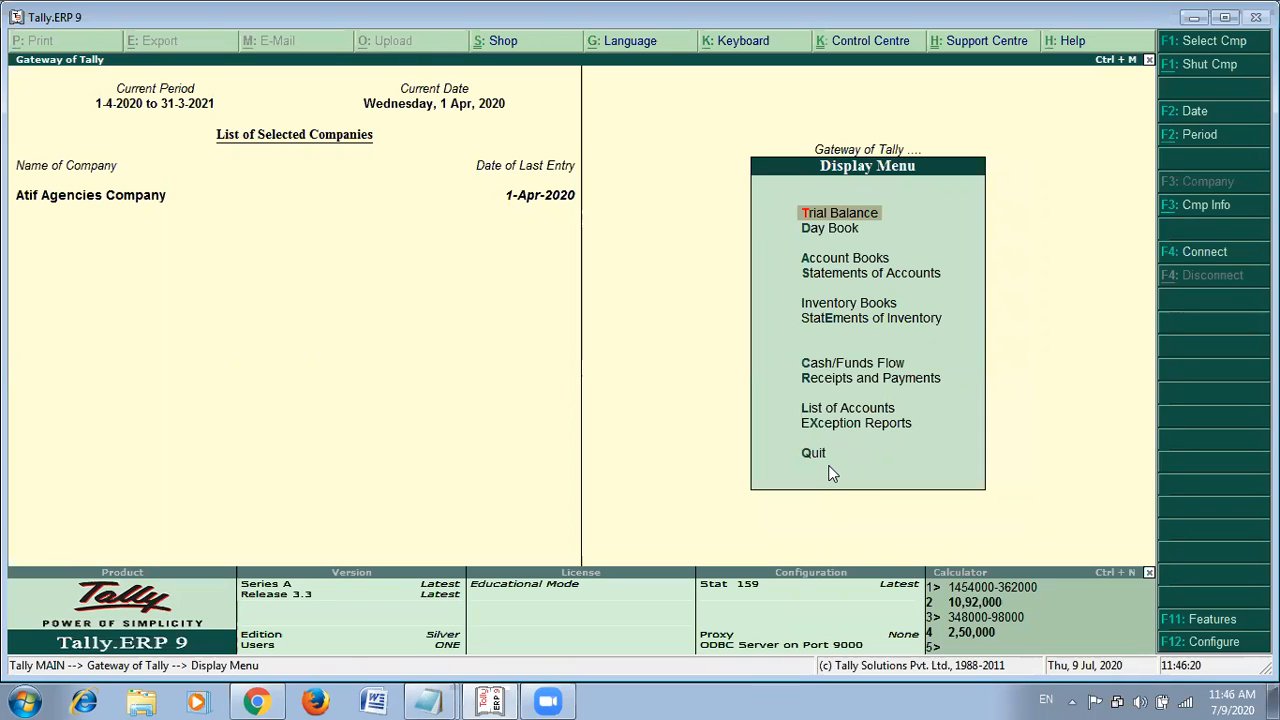
pyautogui.press('a')
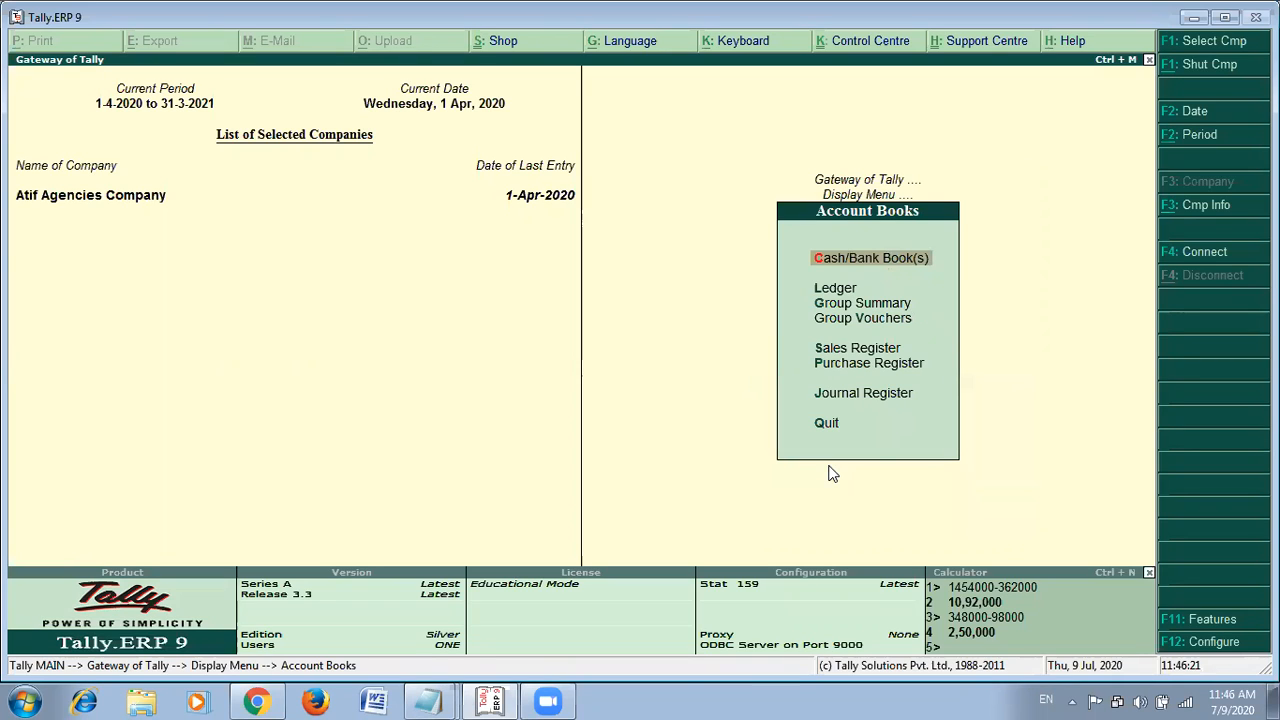
pyautogui.press('Down')
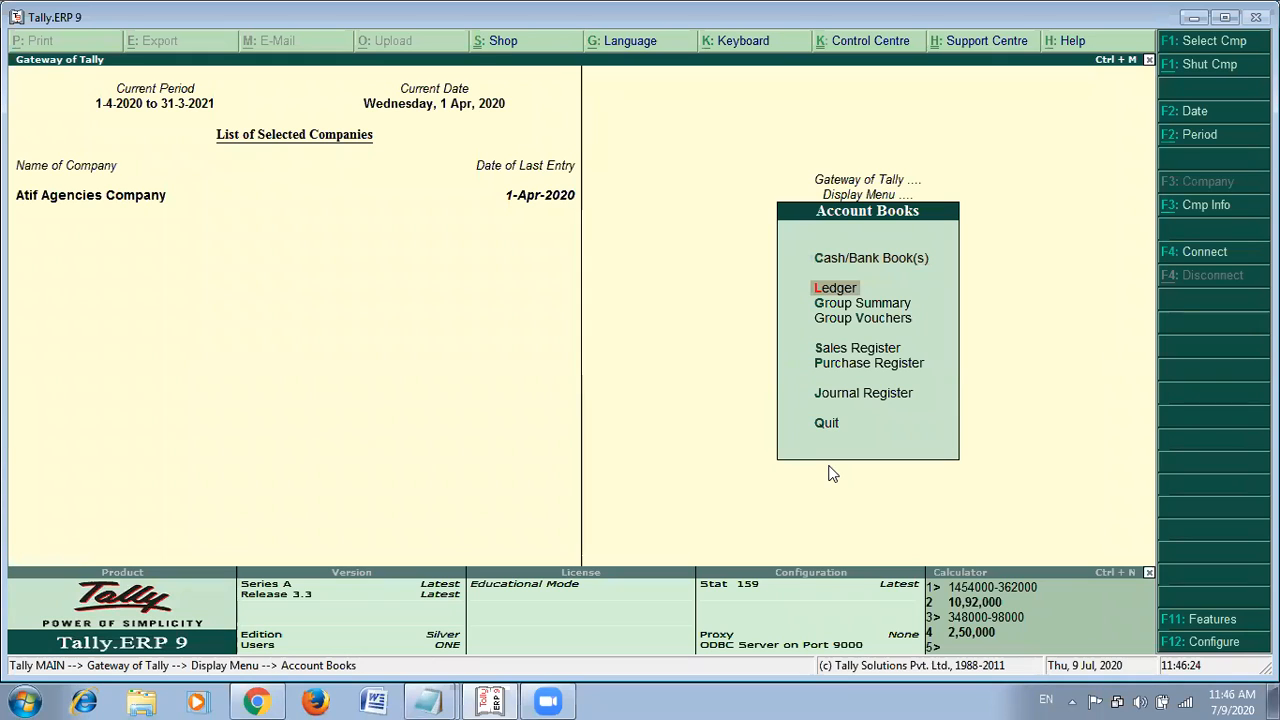
pyautogui.press('Return')
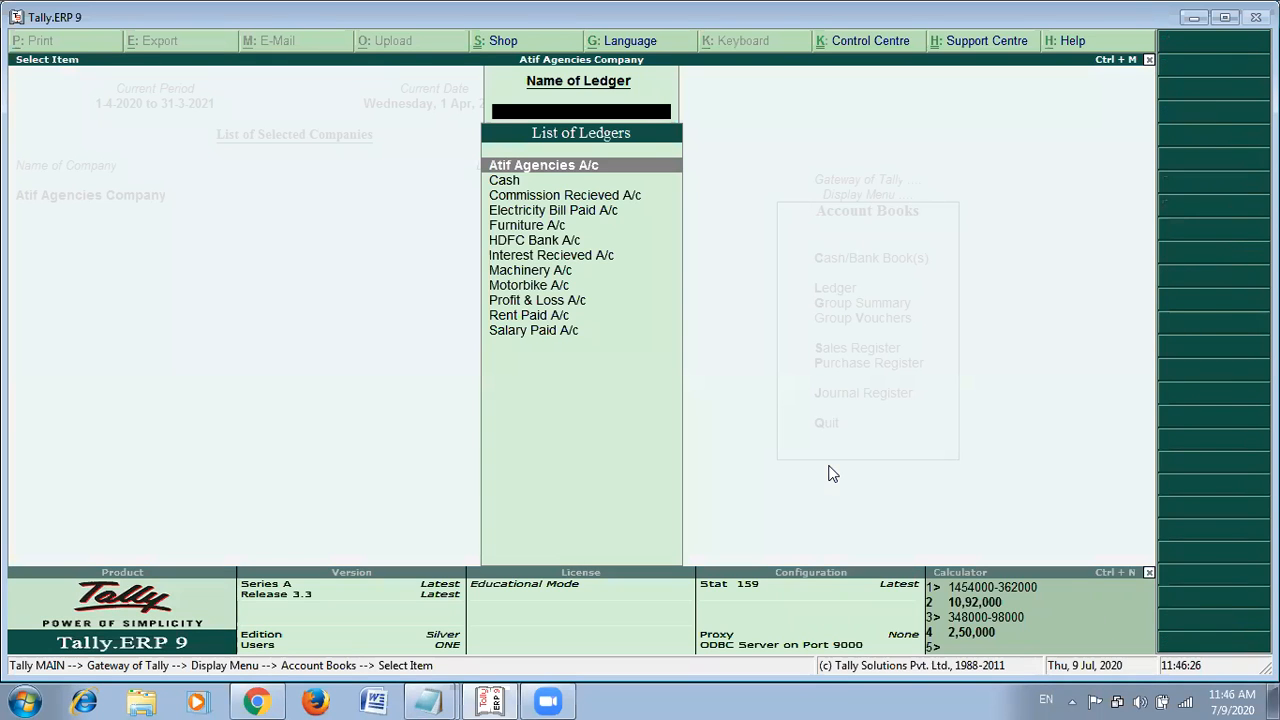
pyautogui.press('Down')
pyautogui.press('Return')
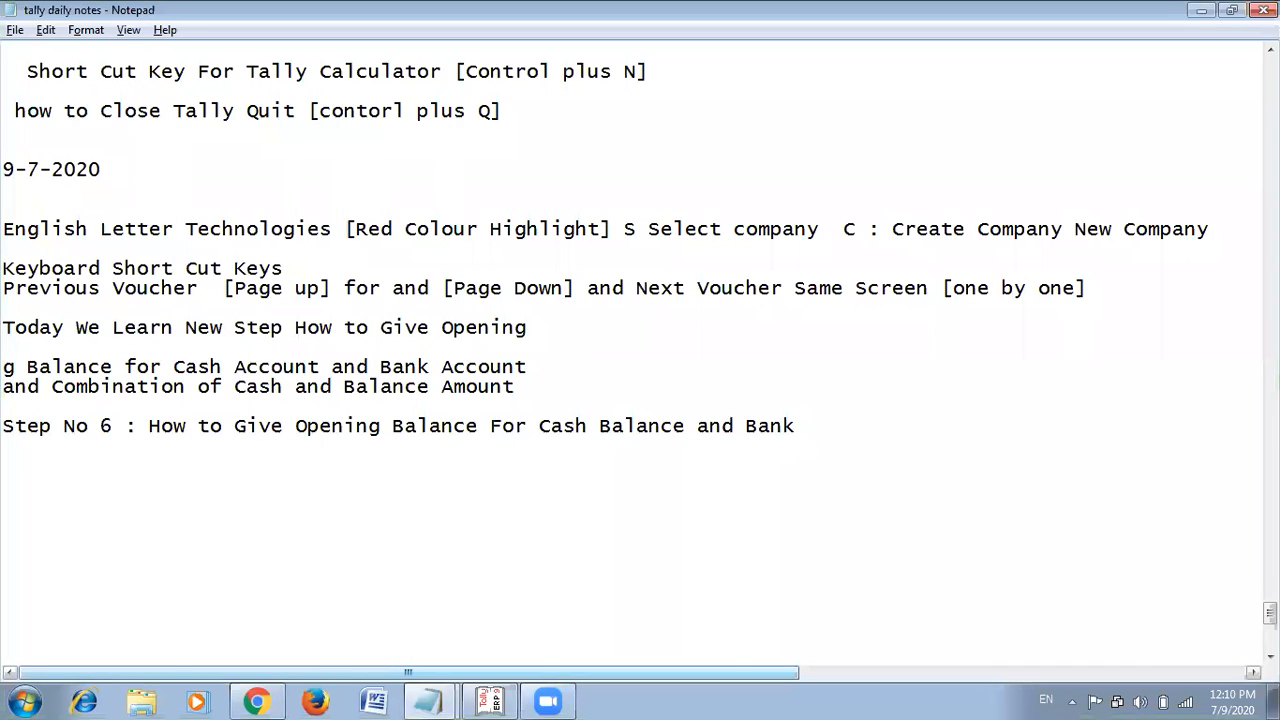
# Complete the notes heading to read "Step No 6 : How to Give Opening Balance For Cash Balance and Bank Balance :".
pyautogui.write('Balance For Cash Balance and Bank Balance :')
# Switch to Tally.ERP 9 and leave the Cash ledger, going back to the Gateway of Tally.
pyautogui.hotkey('alt', 'Tab')
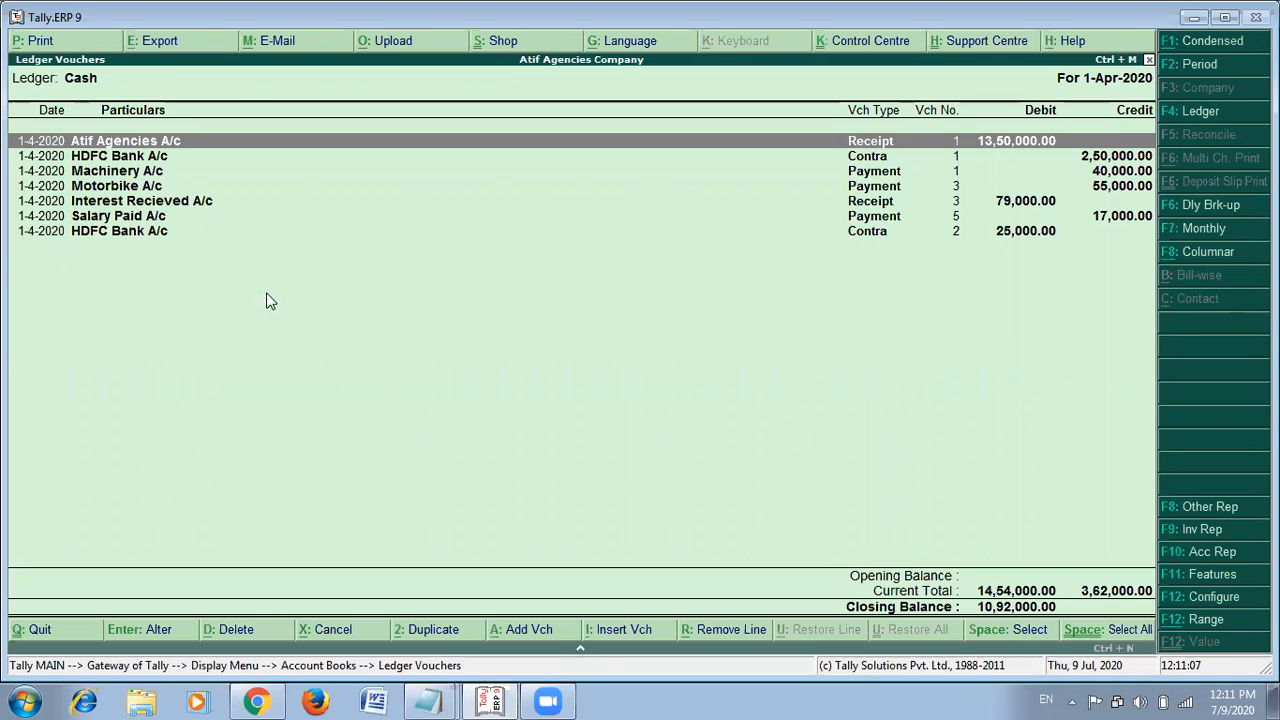
pyautogui.press('Escape')
pyautogui.press('Escape')
pyautogui.press('Escape')
pyautogui.press('Escape')
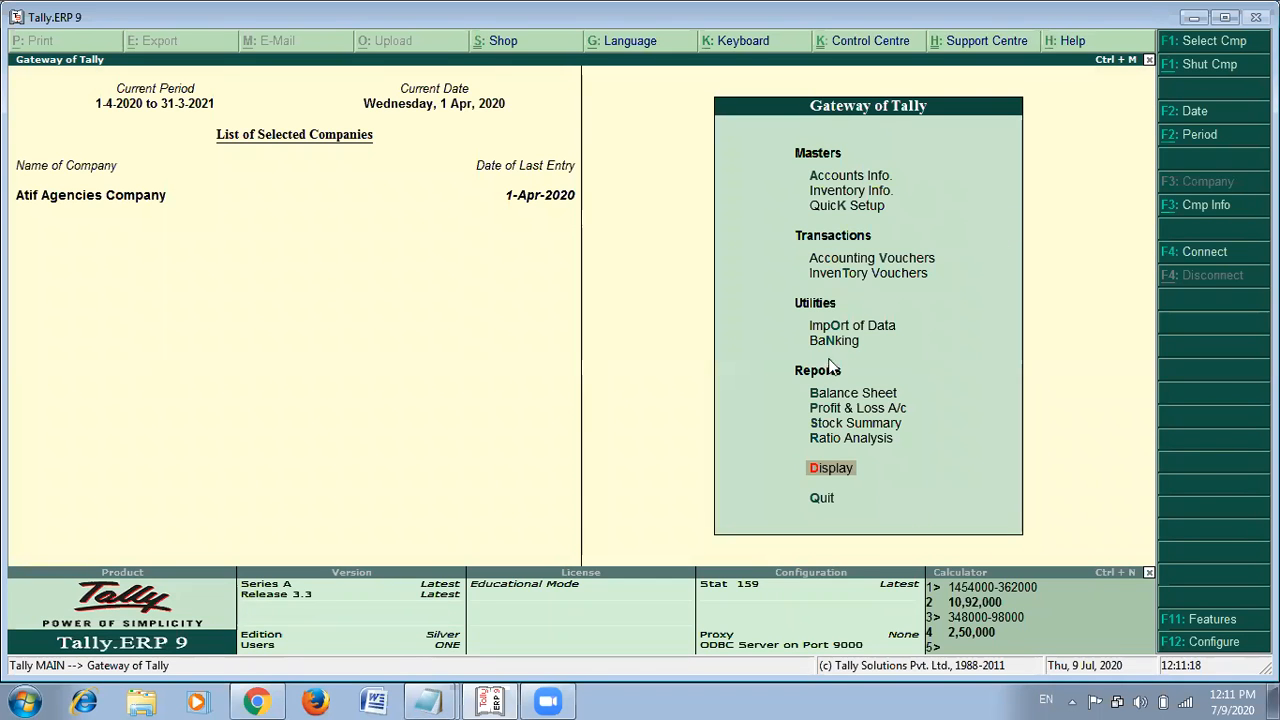
# Highlight "Display" in the notes' Step No 5 route and open the matching Display menu in Tally.
pyautogui.scroll(5, 466, 266)
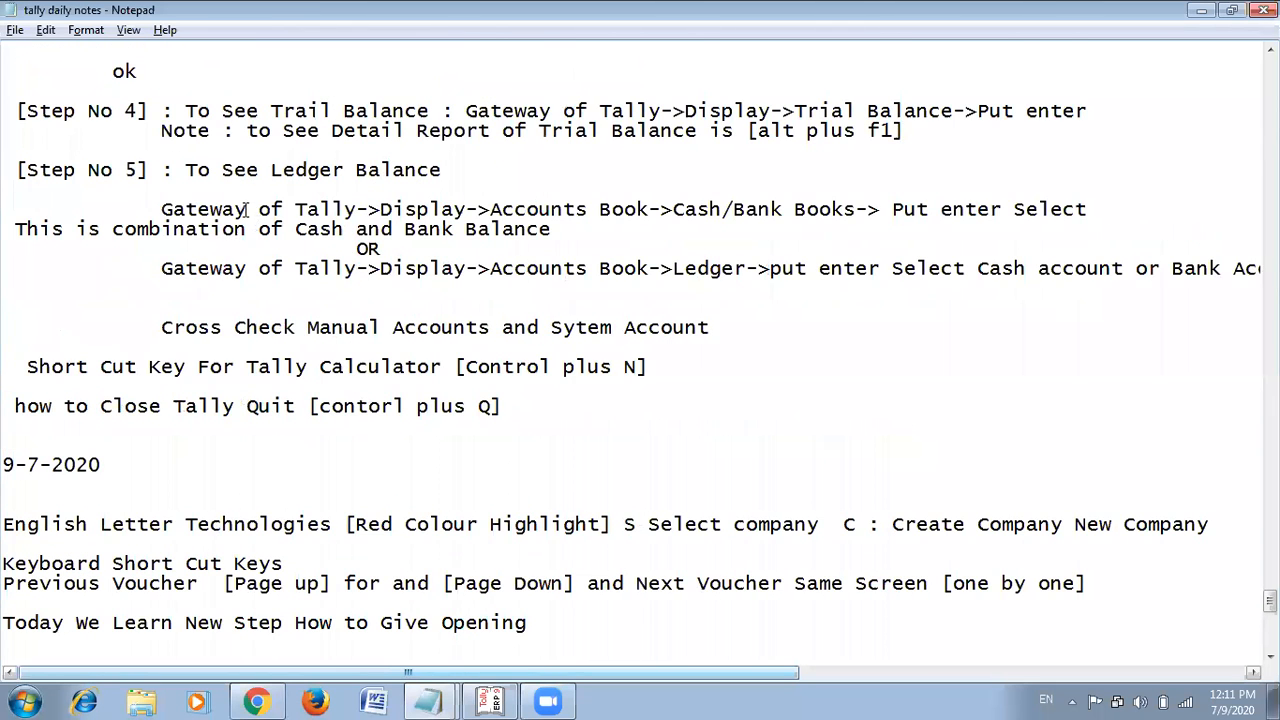
pyautogui.moveTo(380, 209); pyautogui.dragTo(458, 209)
pyautogui.hotkey('alt', 'Tab')
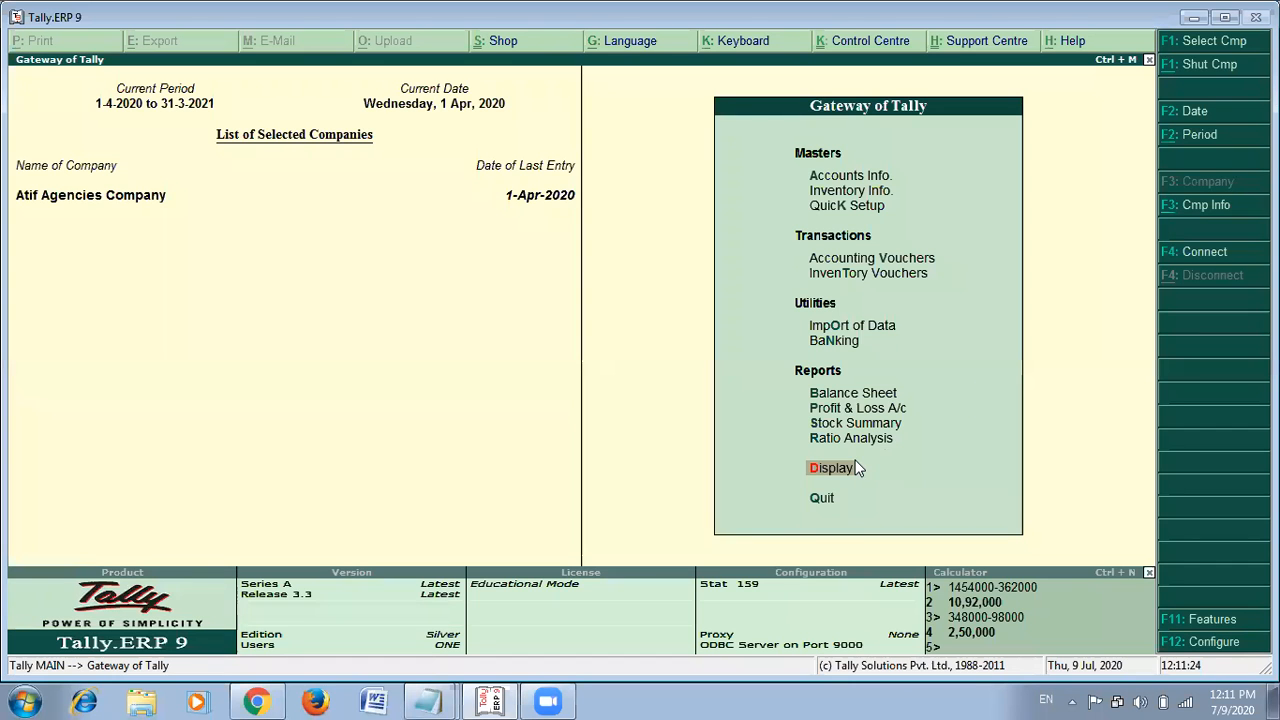
pyautogui.click(832, 468)
# Highlight "Accounts Book" in the Step No 5 route, then open Account Books in Tally and select Ledger.
pyautogui.hotkey('alt', 'Tab')
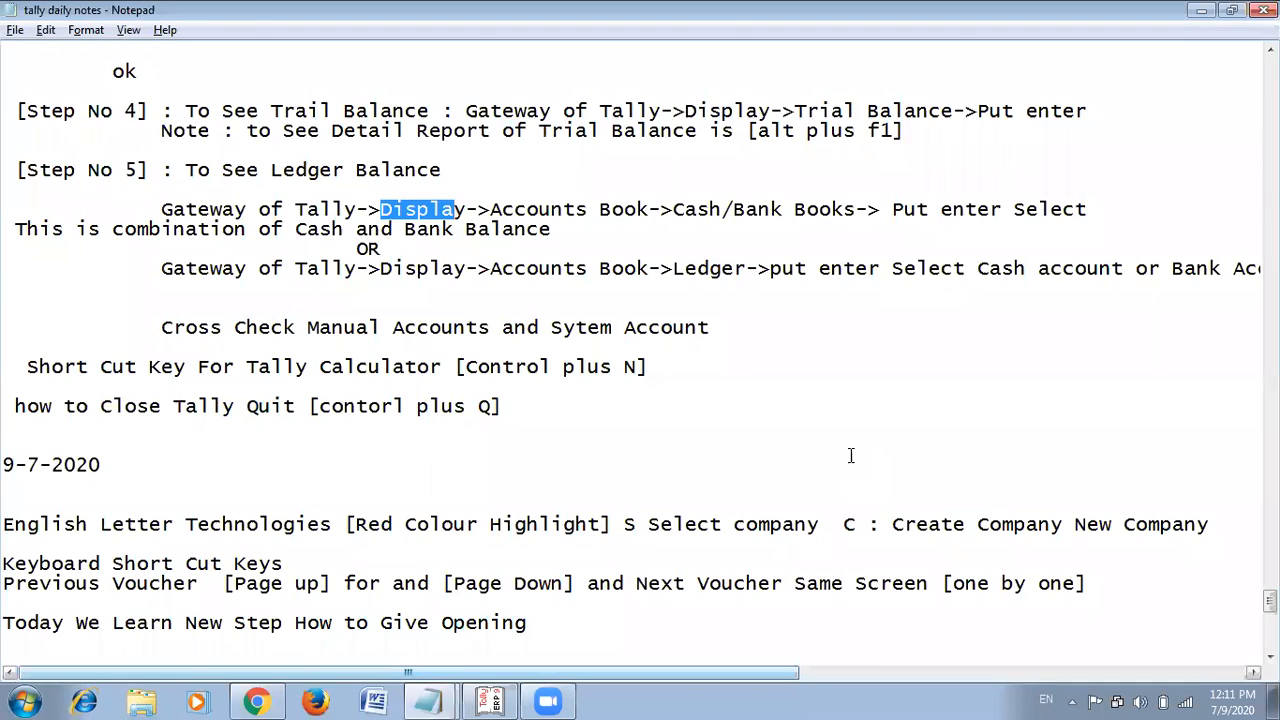
pyautogui.moveTo(490, 209); pyautogui.dragTo(642, 213)
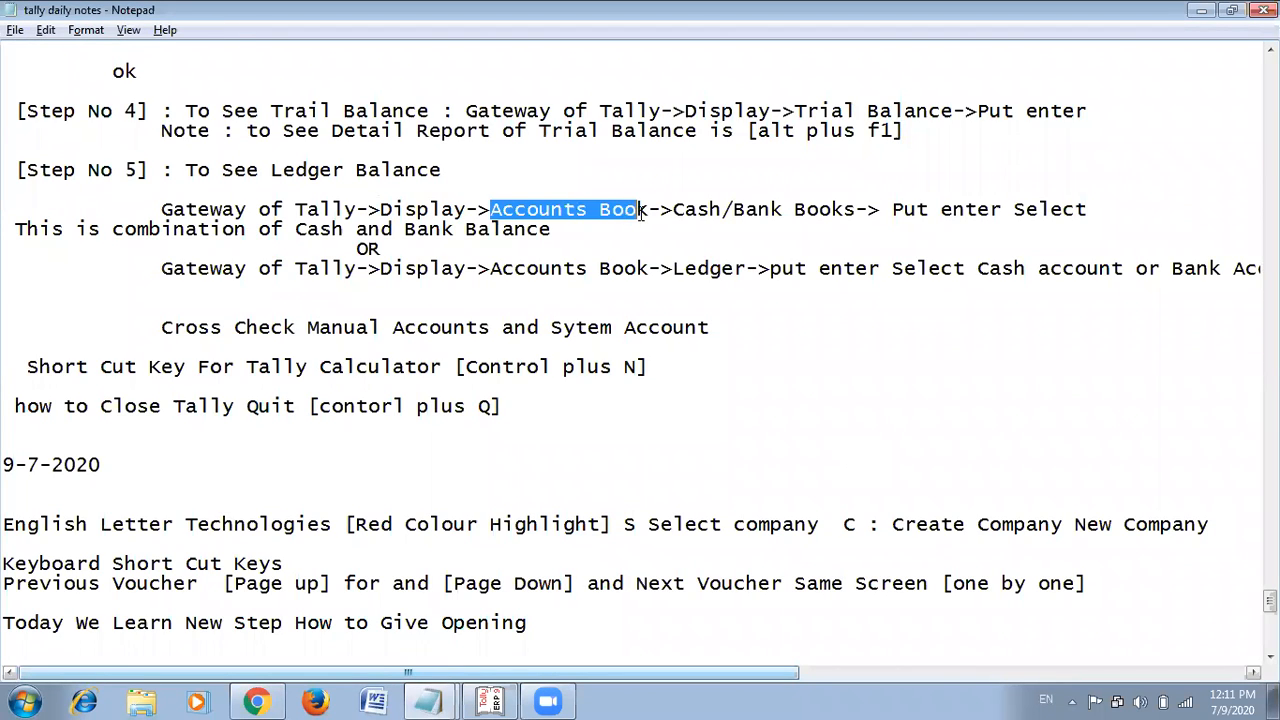
pyautogui.hotkey('alt', 'Tab')
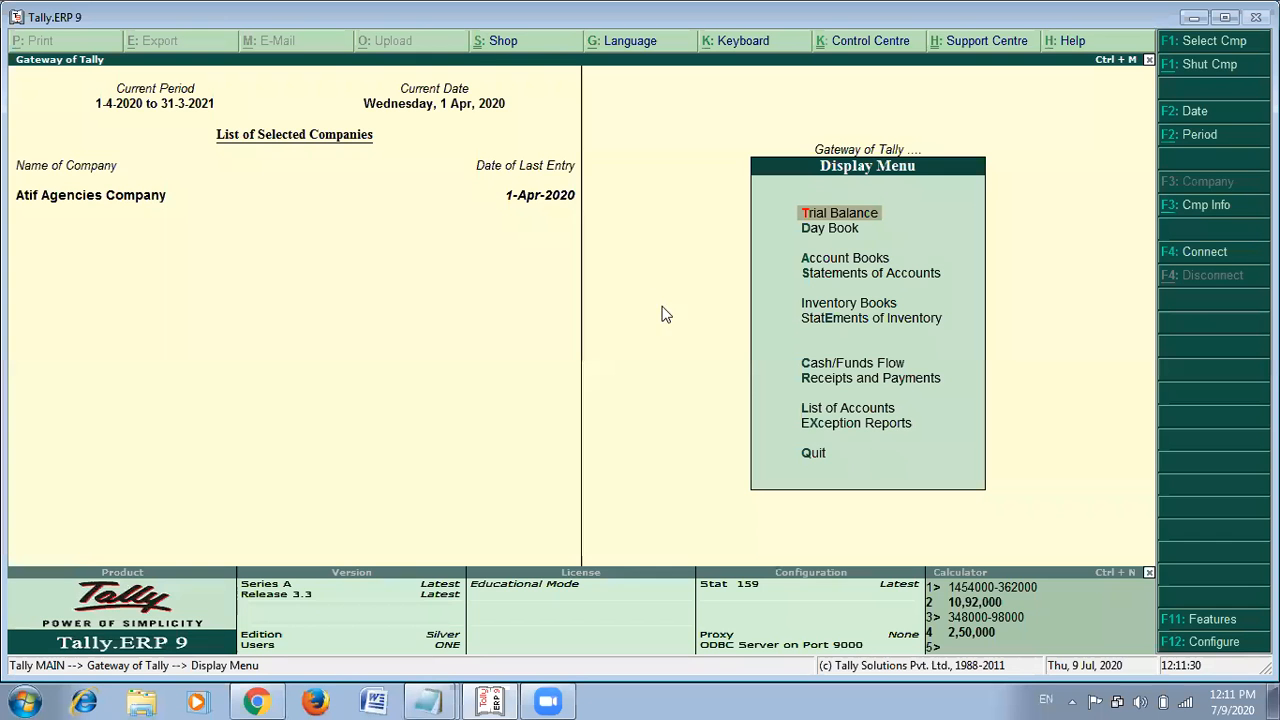
pyautogui.click(875, 262)
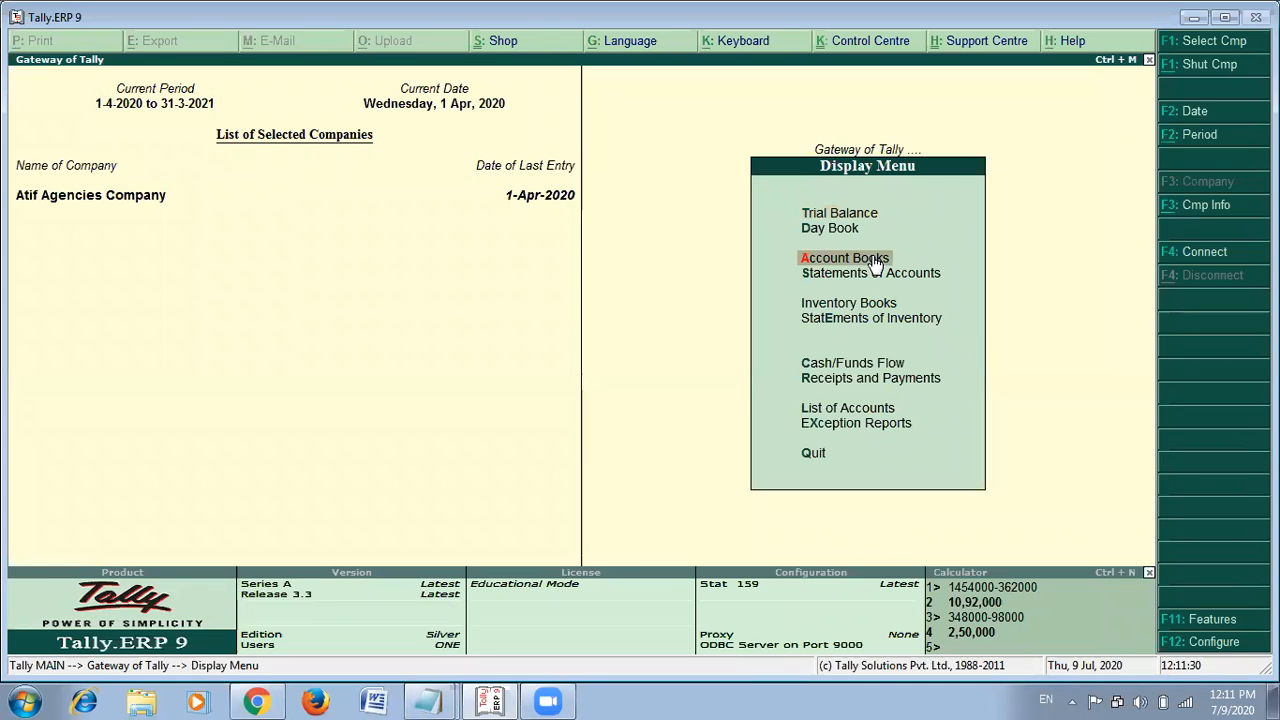
pyautogui.press('Up')
pyautogui.press('Down')
pyautogui.press('Return')
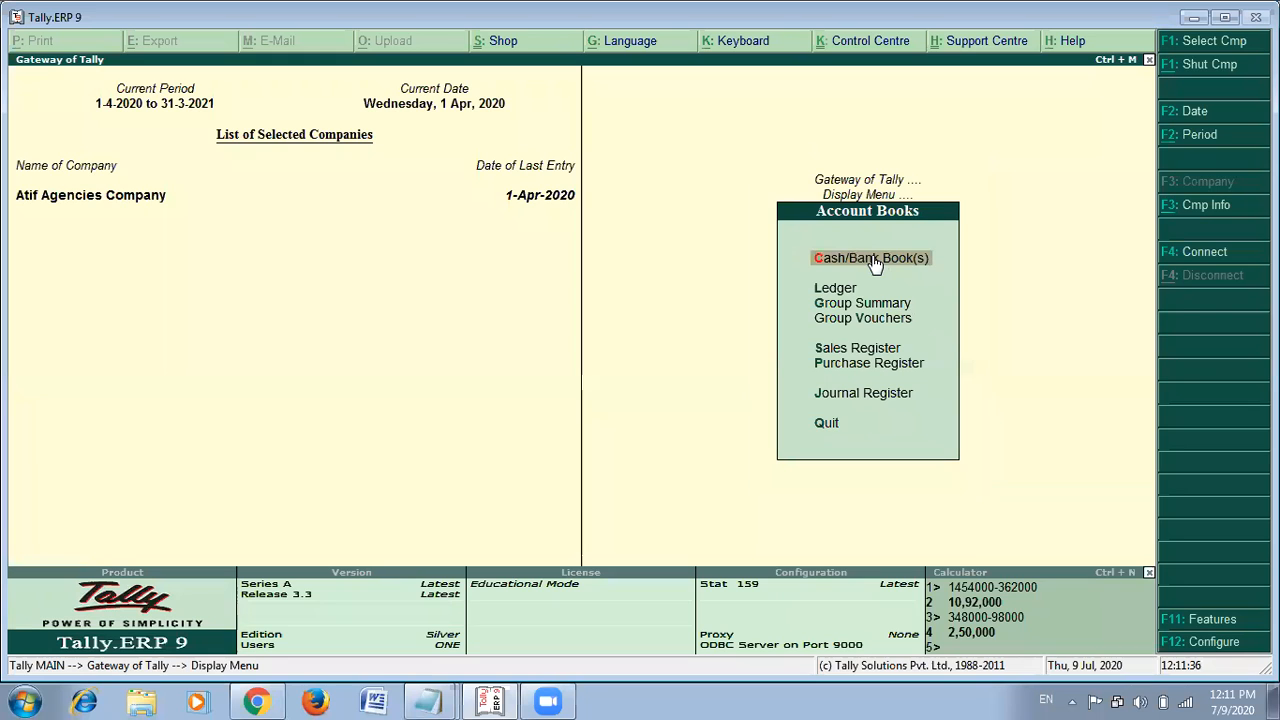
pyautogui.press('Down')
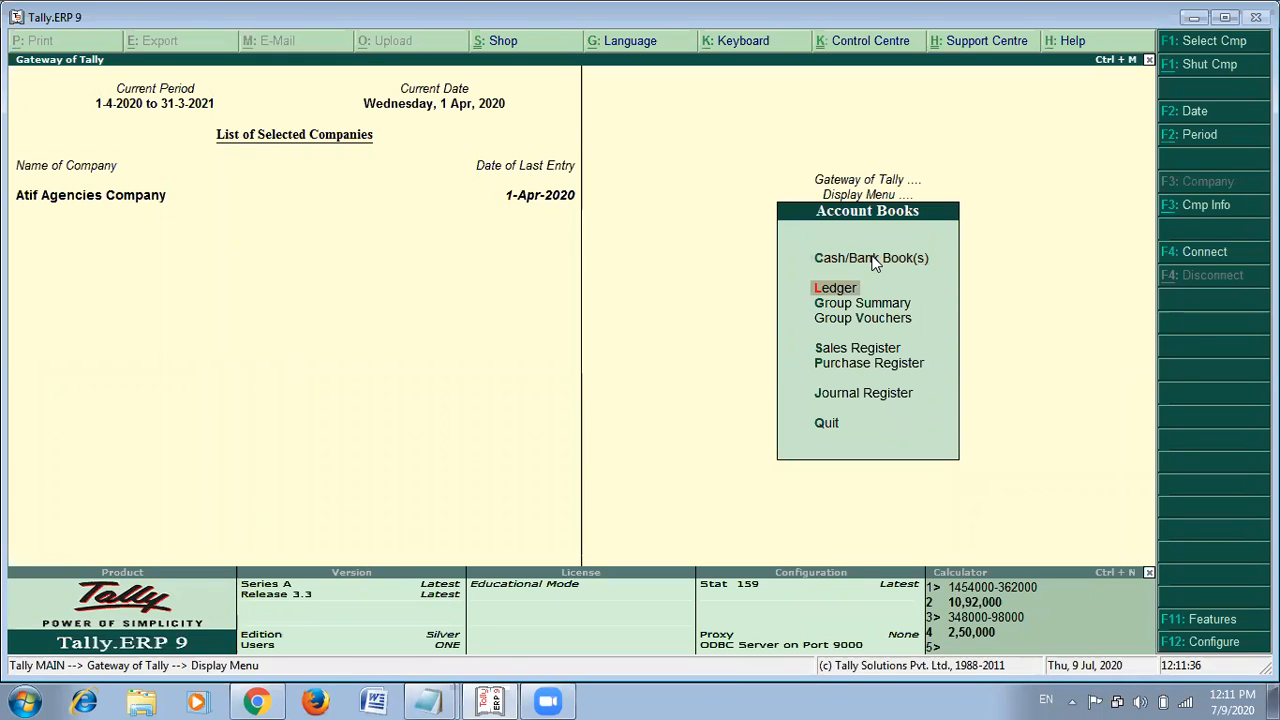
# Highlight "Ledger" and the "Cash/Bank Books" route in the notes' Step No 5 to compare both ways of viewing balances.
pyautogui.hotkey('alt', 'Tab')
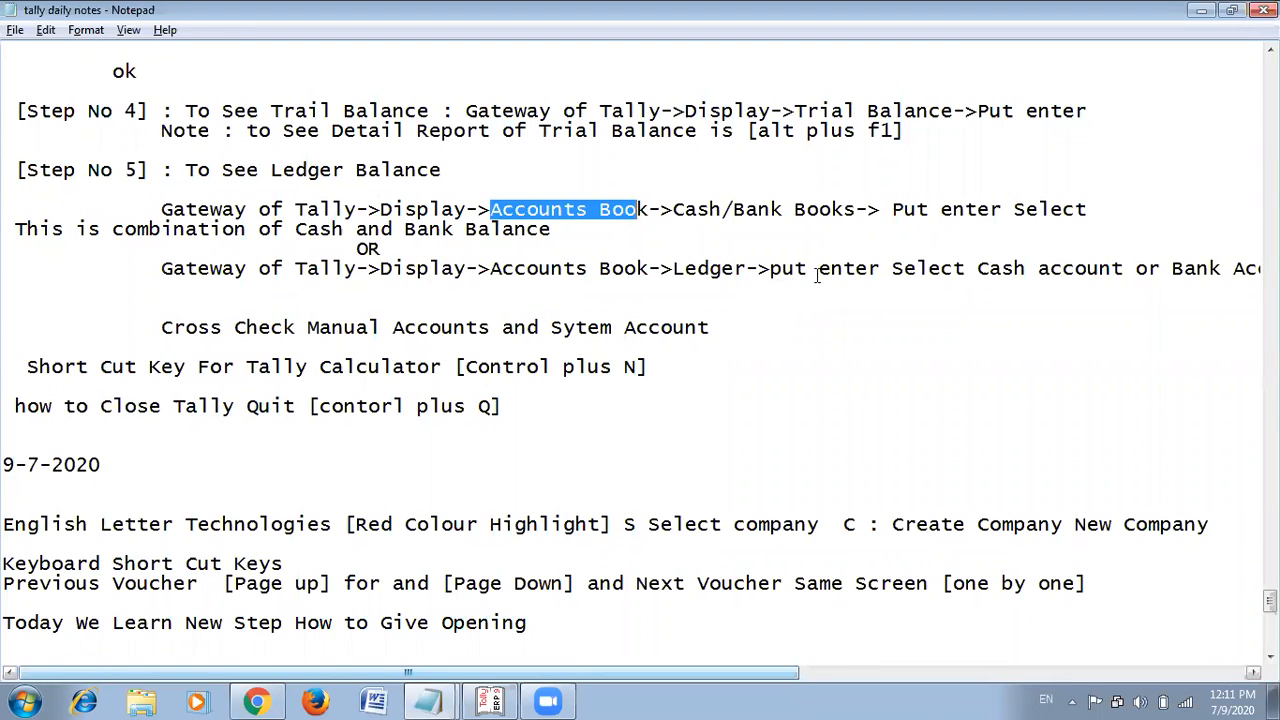
pyautogui.moveTo(677, 268); pyautogui.dragTo(745, 275)
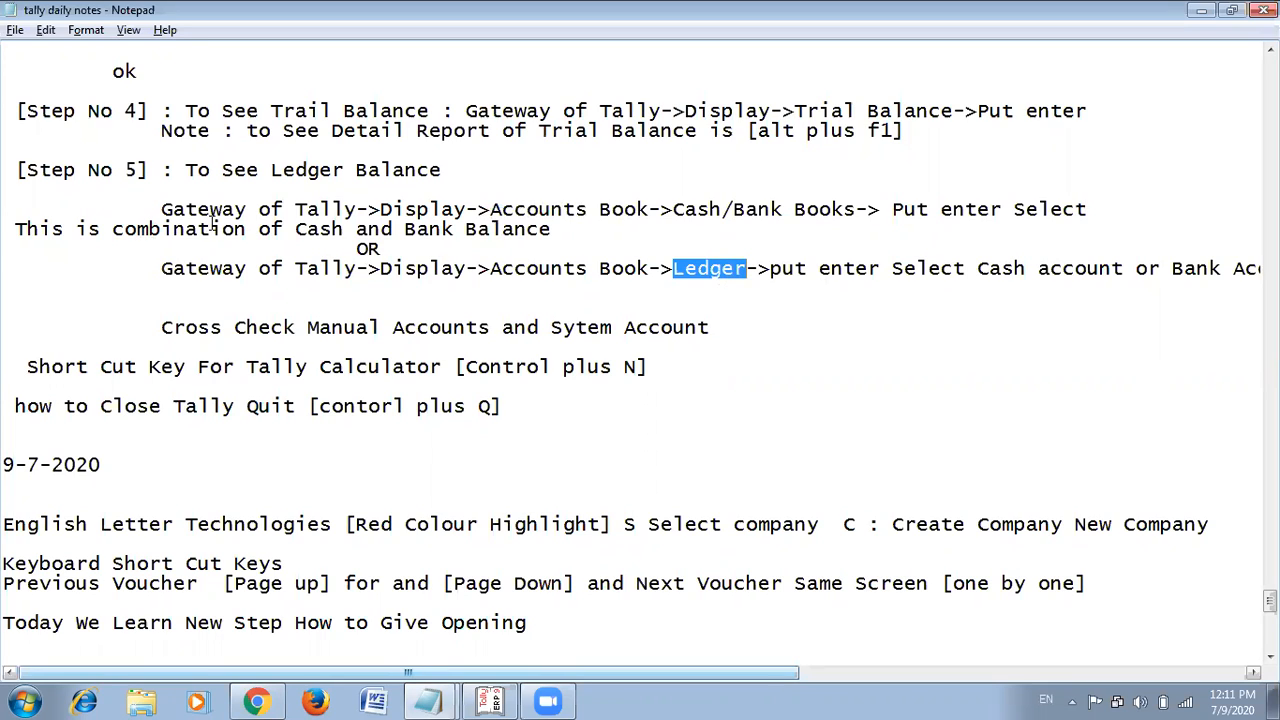
pyautogui.moveTo(660, 208); pyautogui.dragTo(721, 240)
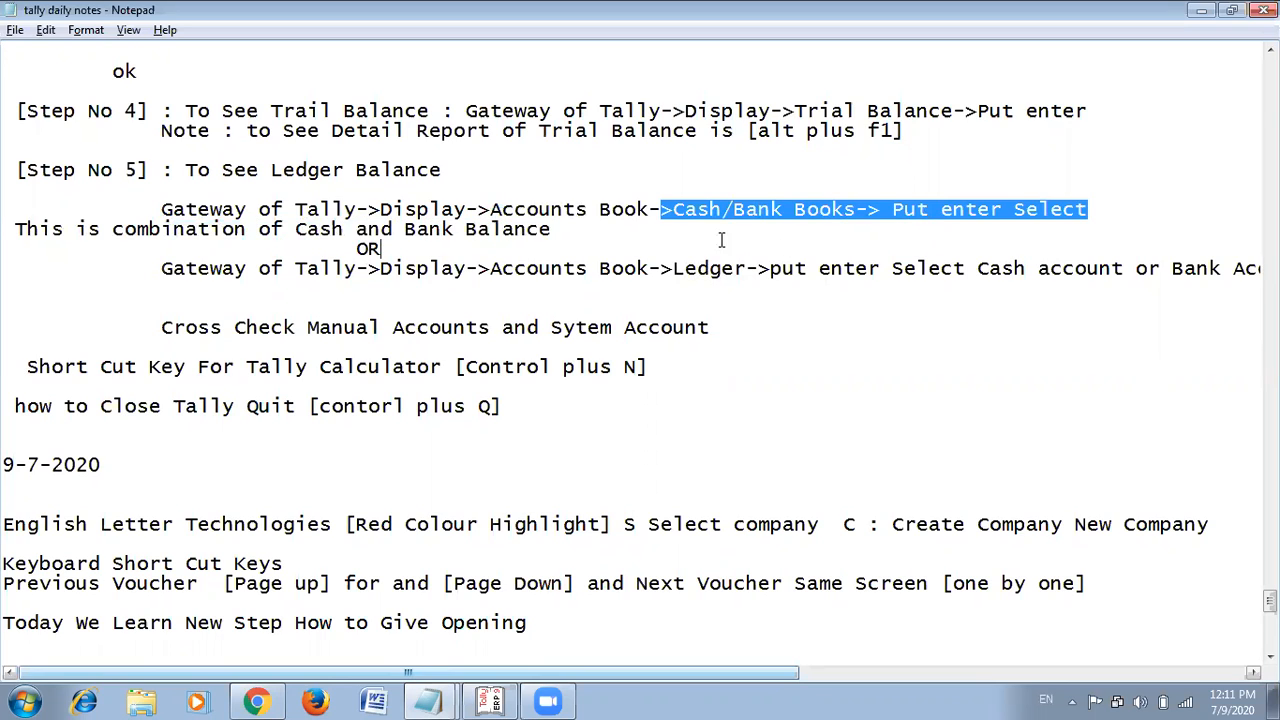
pyautogui.click(721, 240)
pyautogui.moveTo(450, 288); pyautogui.dragTo(673, 270)
# Return to Tally and display the ledger vouchers of the Cash account.
pyautogui.hotkey('alt', 'Tab')
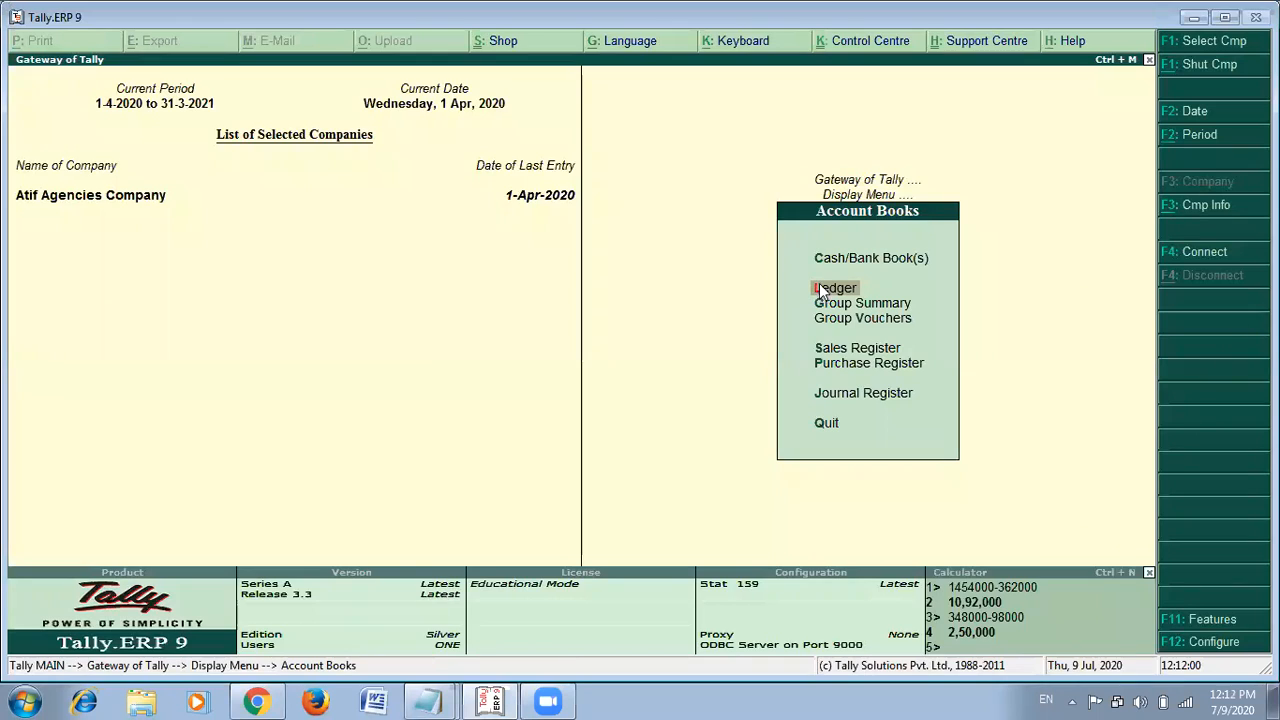
pyautogui.click(818, 286)
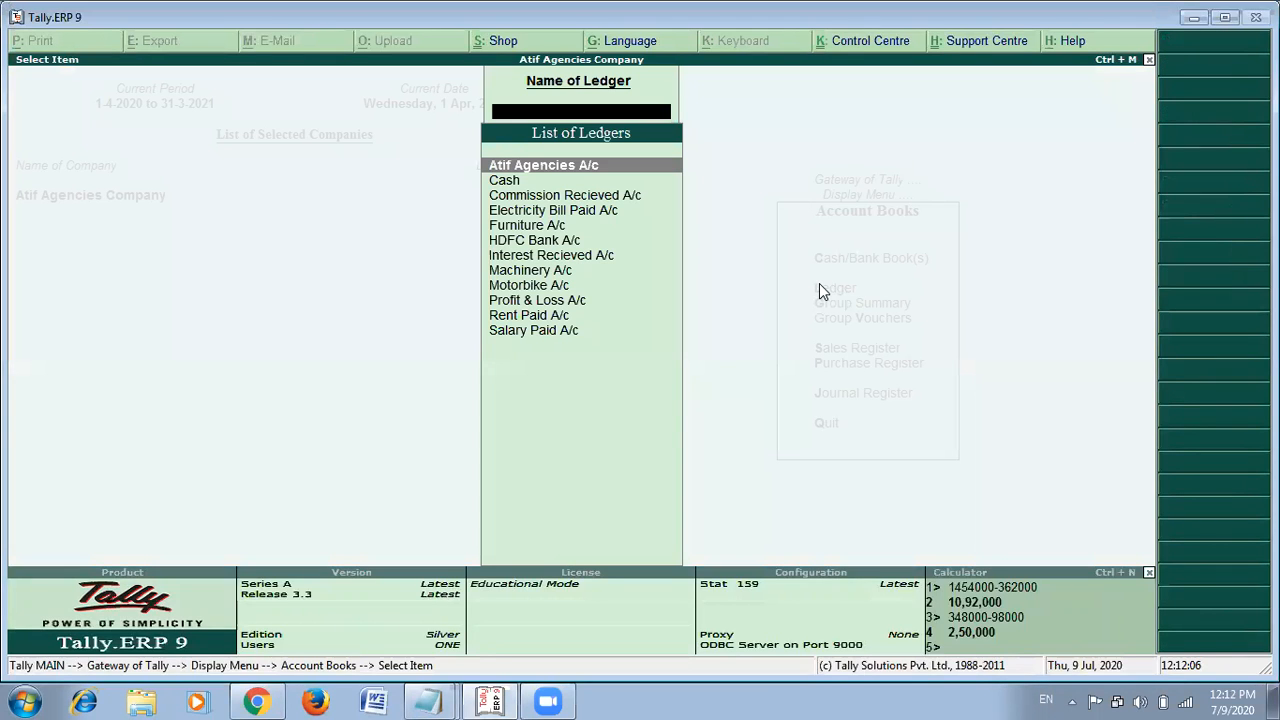
pyautogui.press('Down')
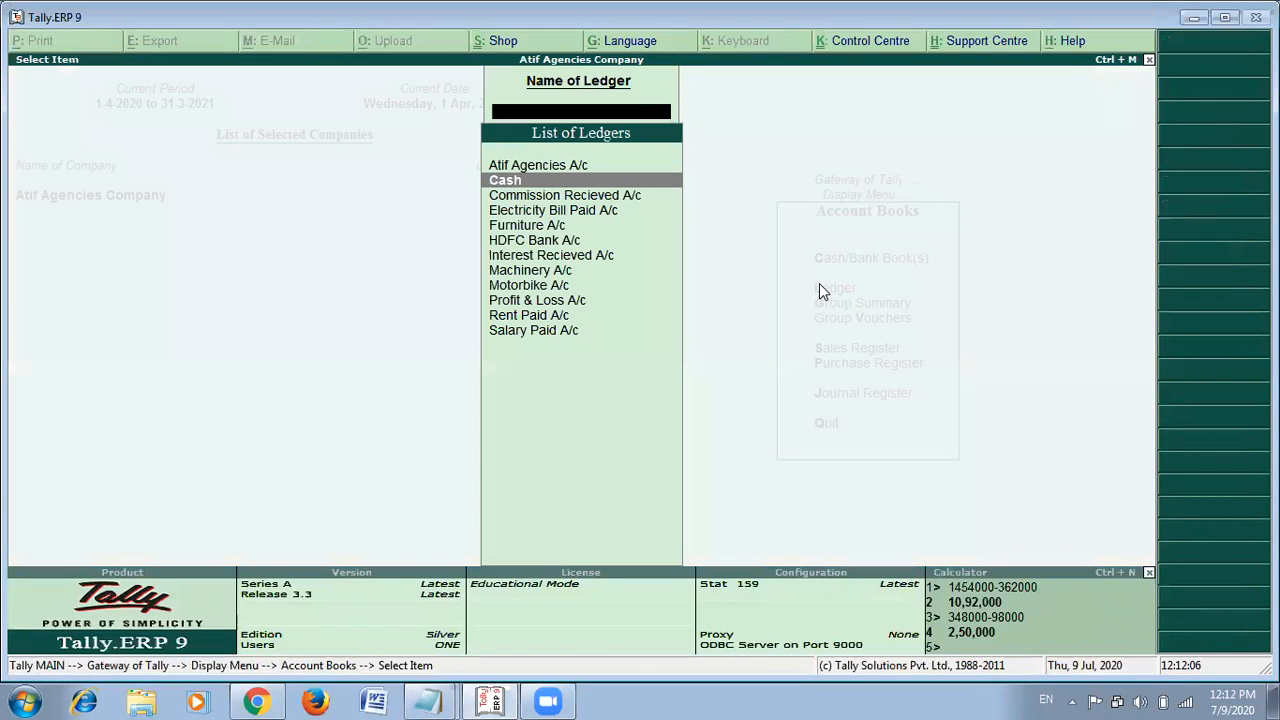
pyautogui.press('Return')
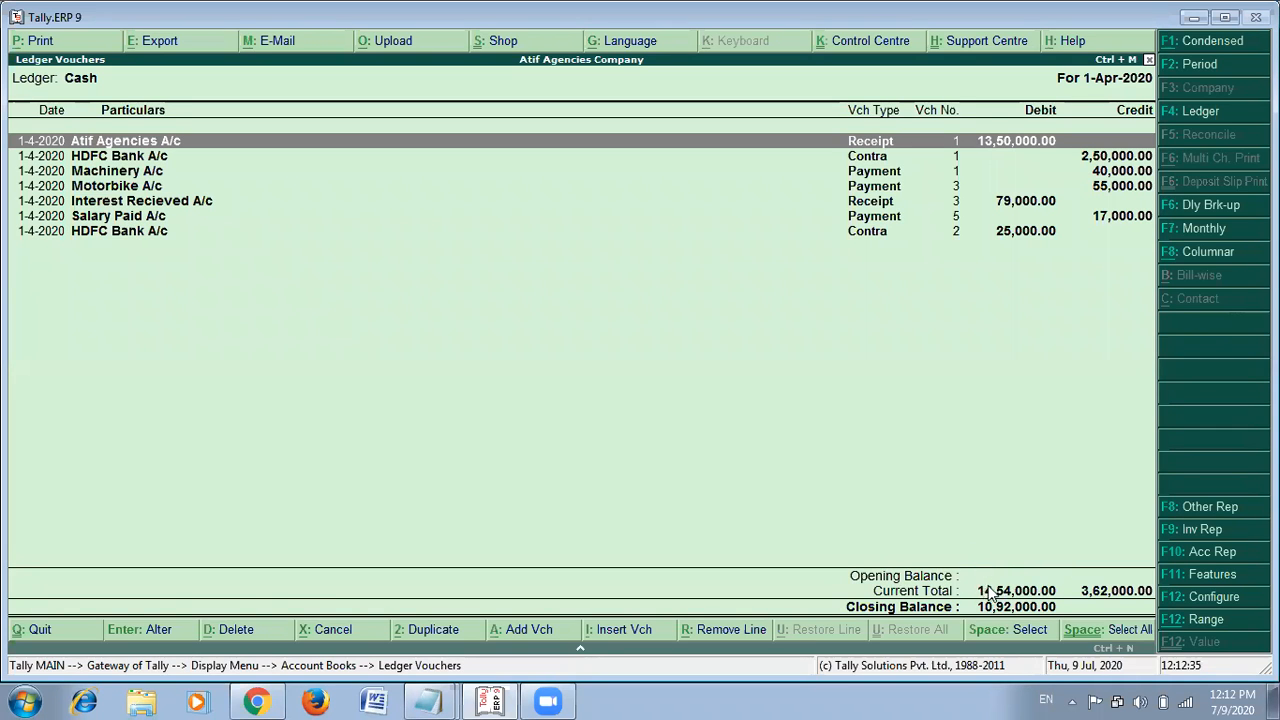
# Highlight "Cash", "Bank" and "Opening Balance" in the notes' Step No 6 heading, then check the Cash ledger's opening balance in Tally.
pyautogui.hotkey('alt', 'Tab')
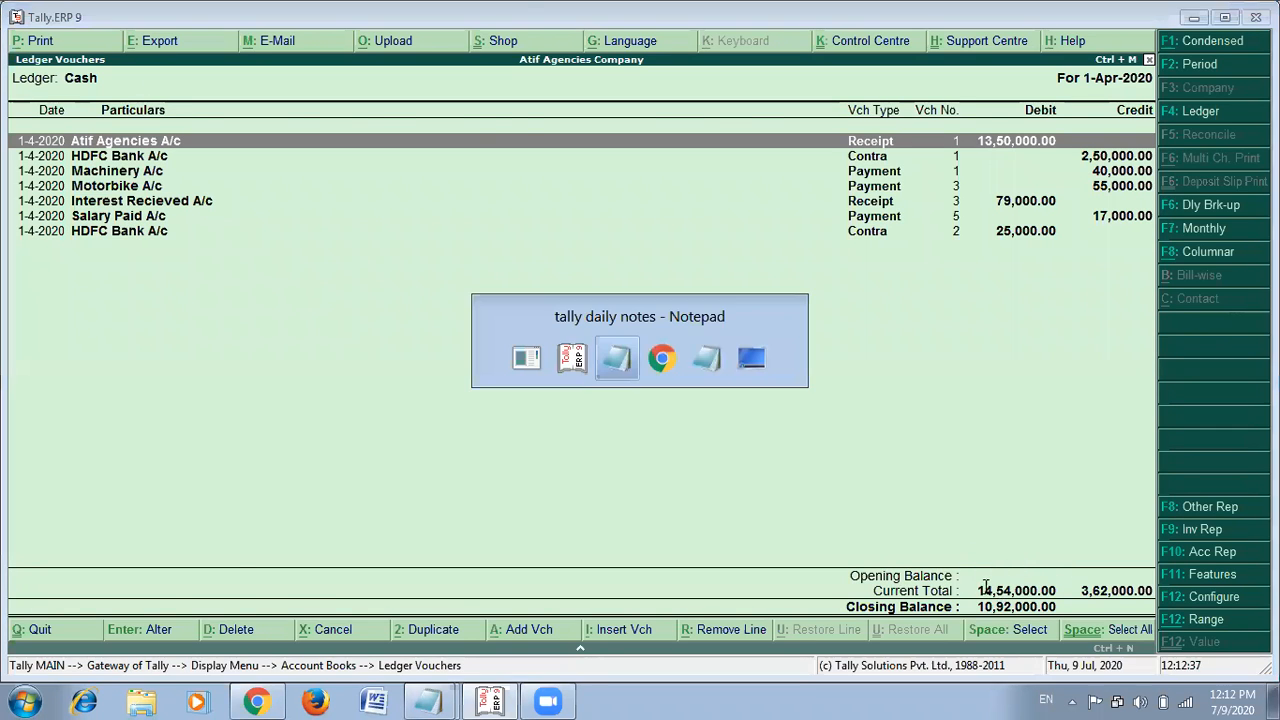
pyautogui.scroll(-3, 840, 470)
pyautogui.scroll(-1, 840, 470)
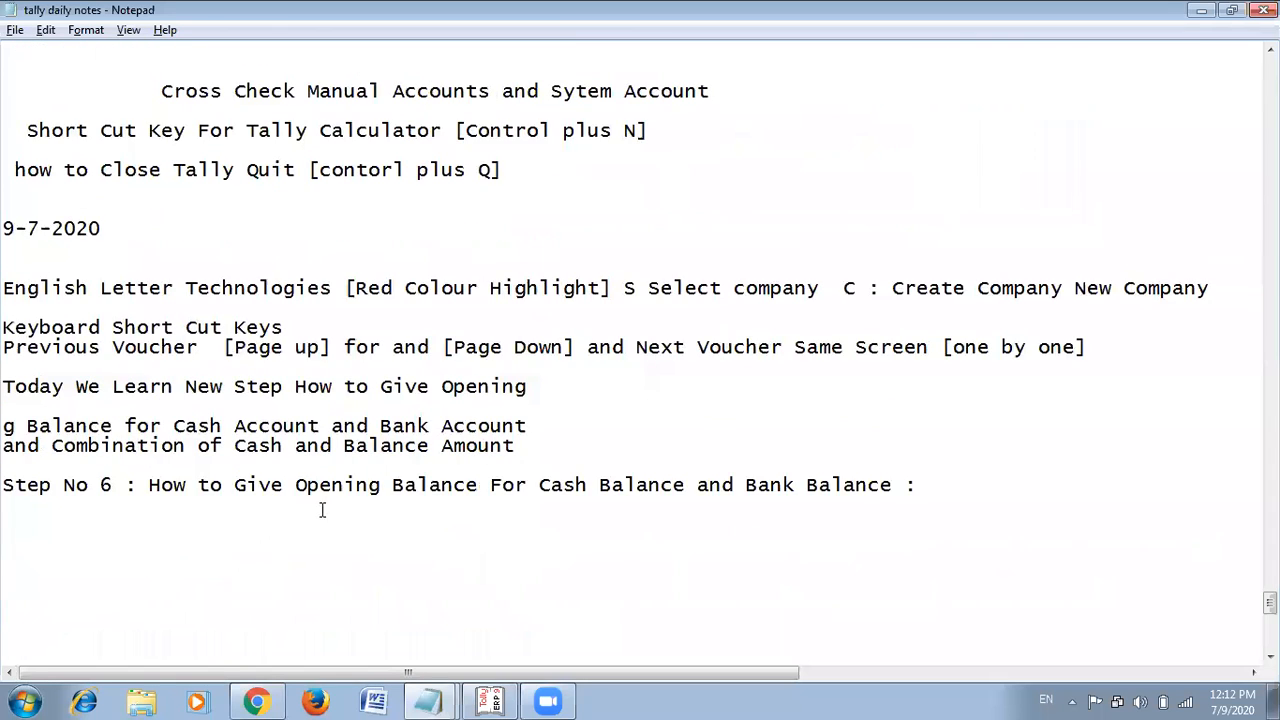
pyautogui.moveTo(298, 486); pyautogui.dragTo(588, 485)
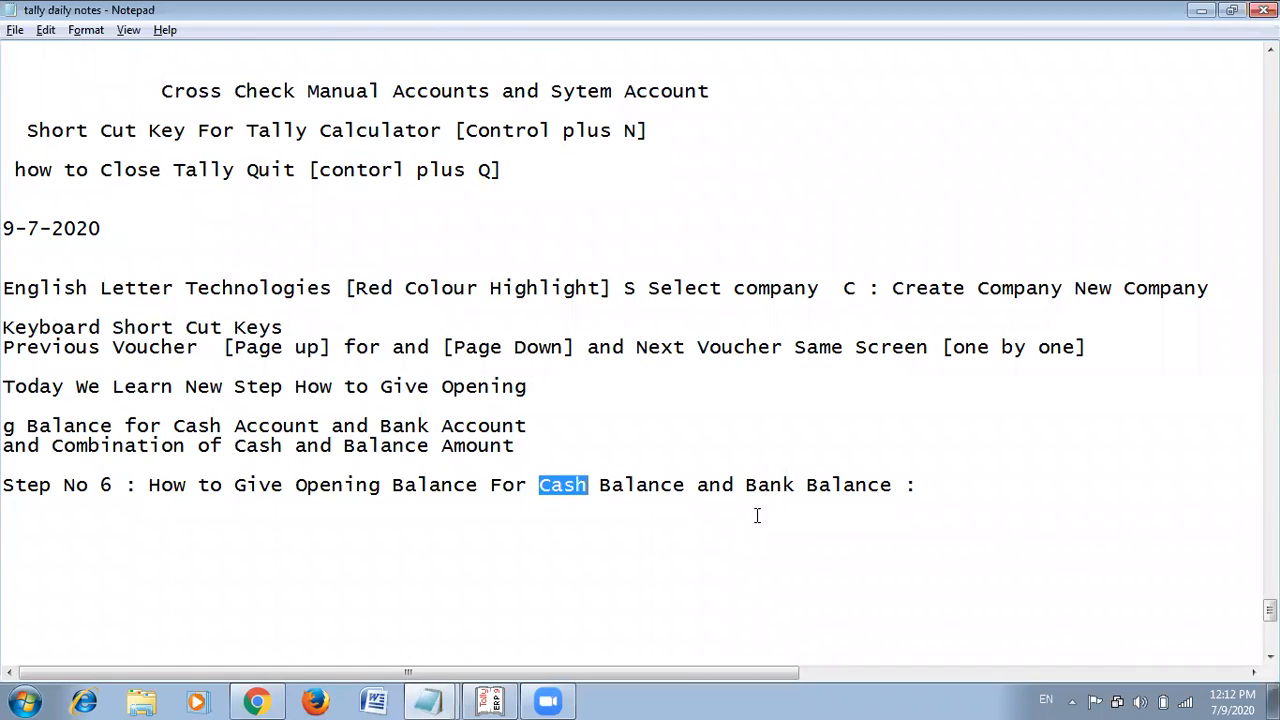
pyautogui.moveTo(746, 485); pyautogui.dragTo(796, 485)
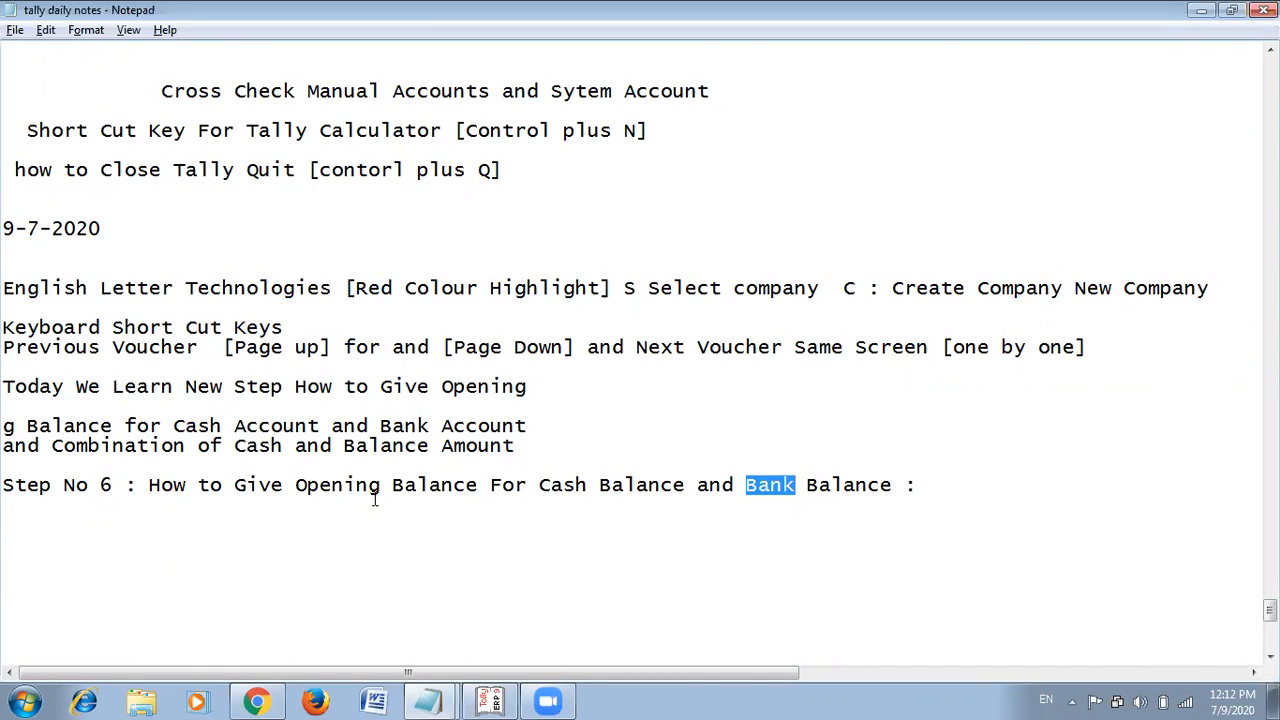
pyautogui.click(297, 489)
pyautogui.moveTo(297, 489); pyautogui.dragTo(478, 489)
pyautogui.hotkey('alt', 'Tab')
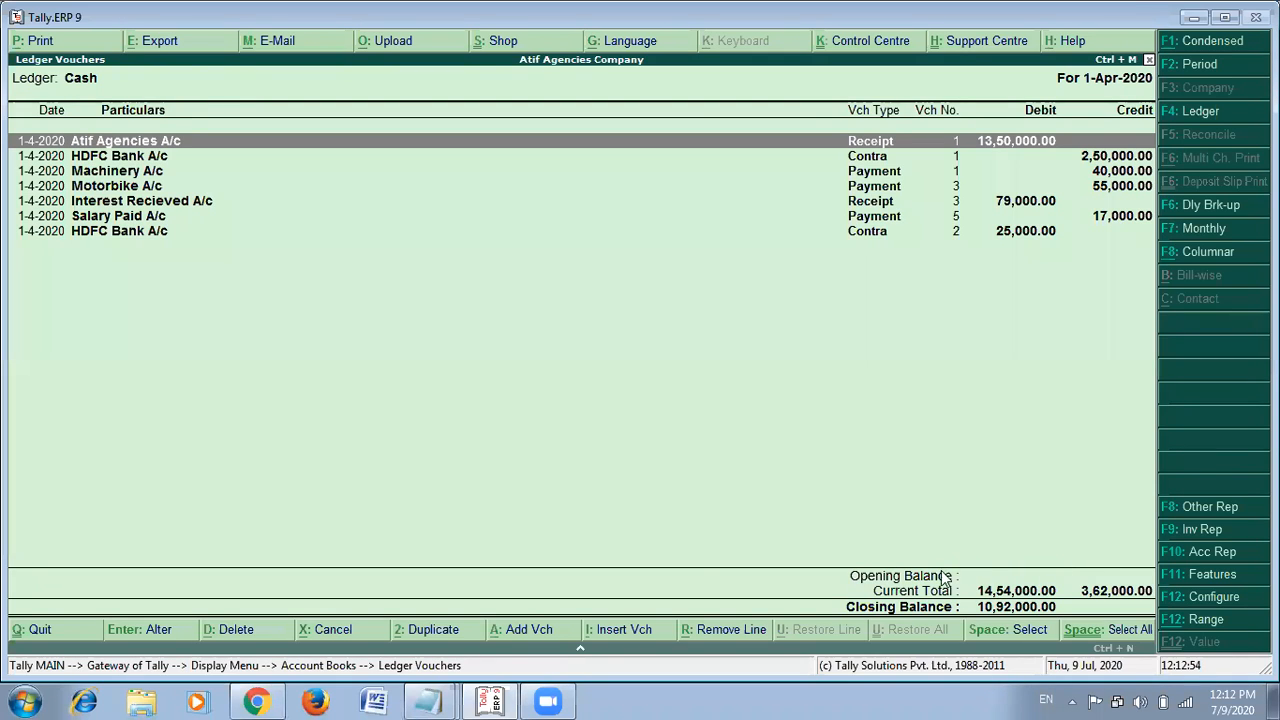
# Switch to the Notepad notes and append "Check Step For" to the end of the Step No 6 heading.
pyautogui.click(429, 702)
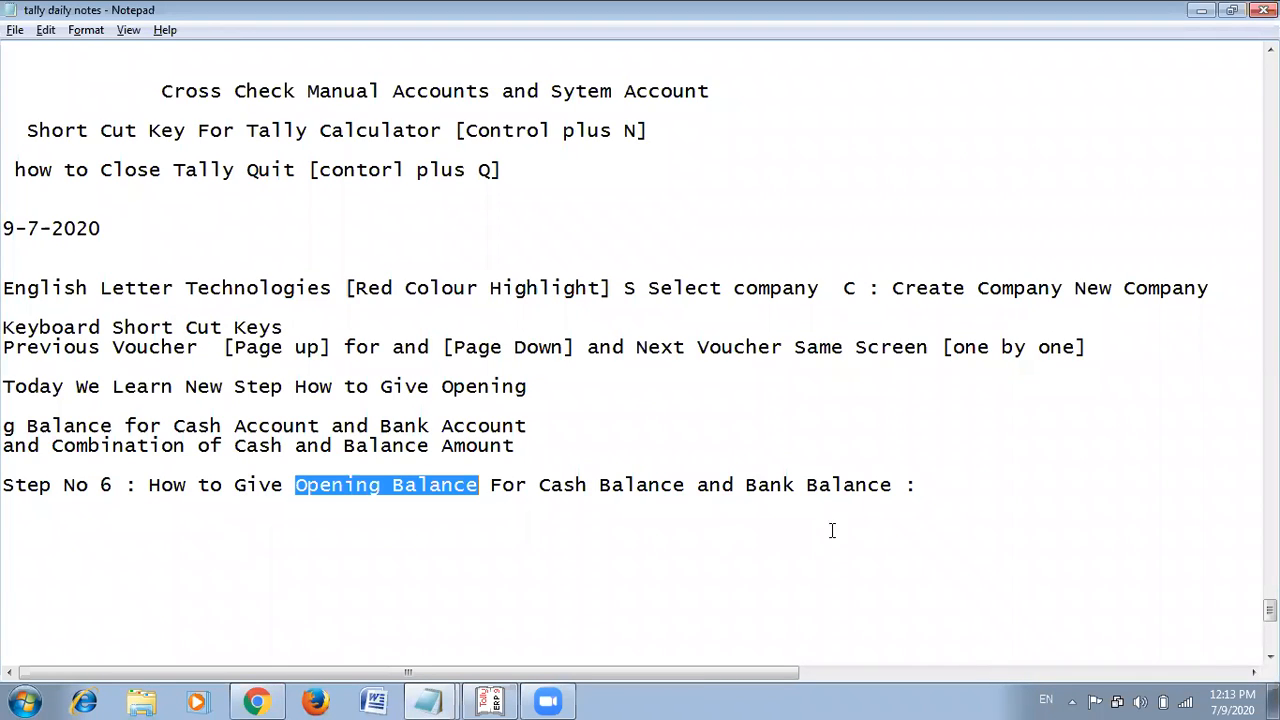
pyautogui.click(924, 485)
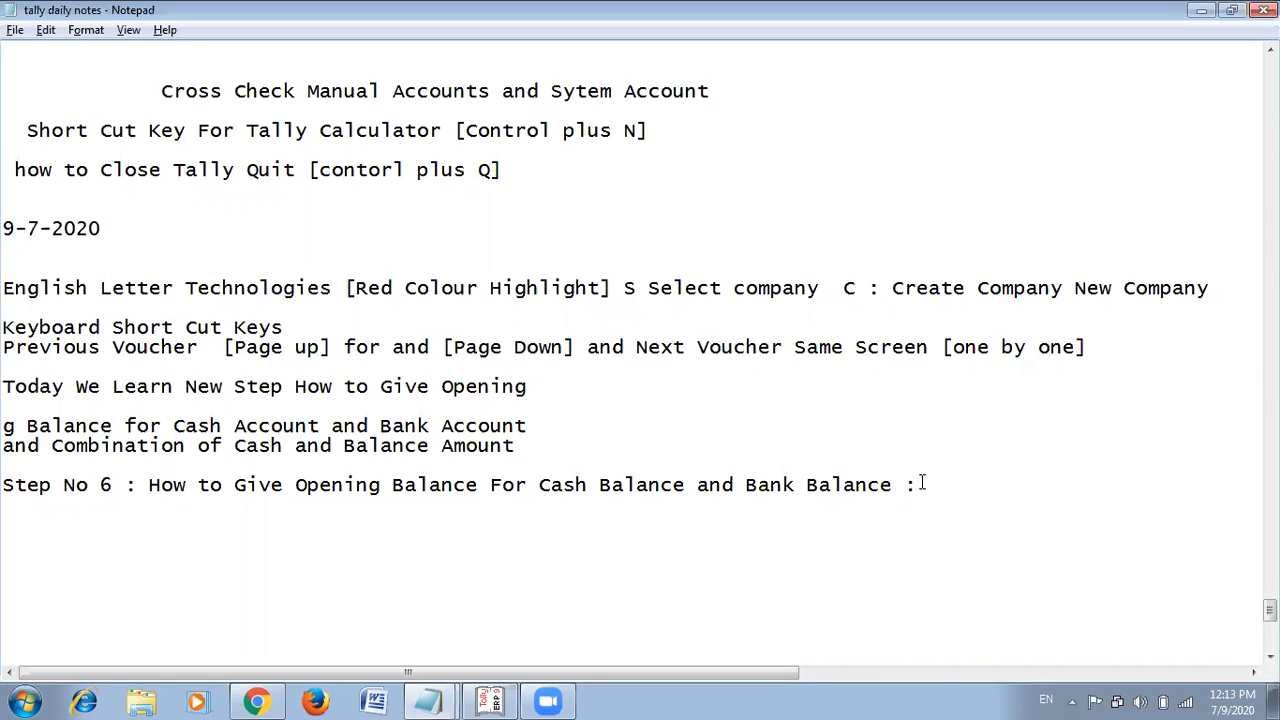
pyautogui.write('Check Stwe')
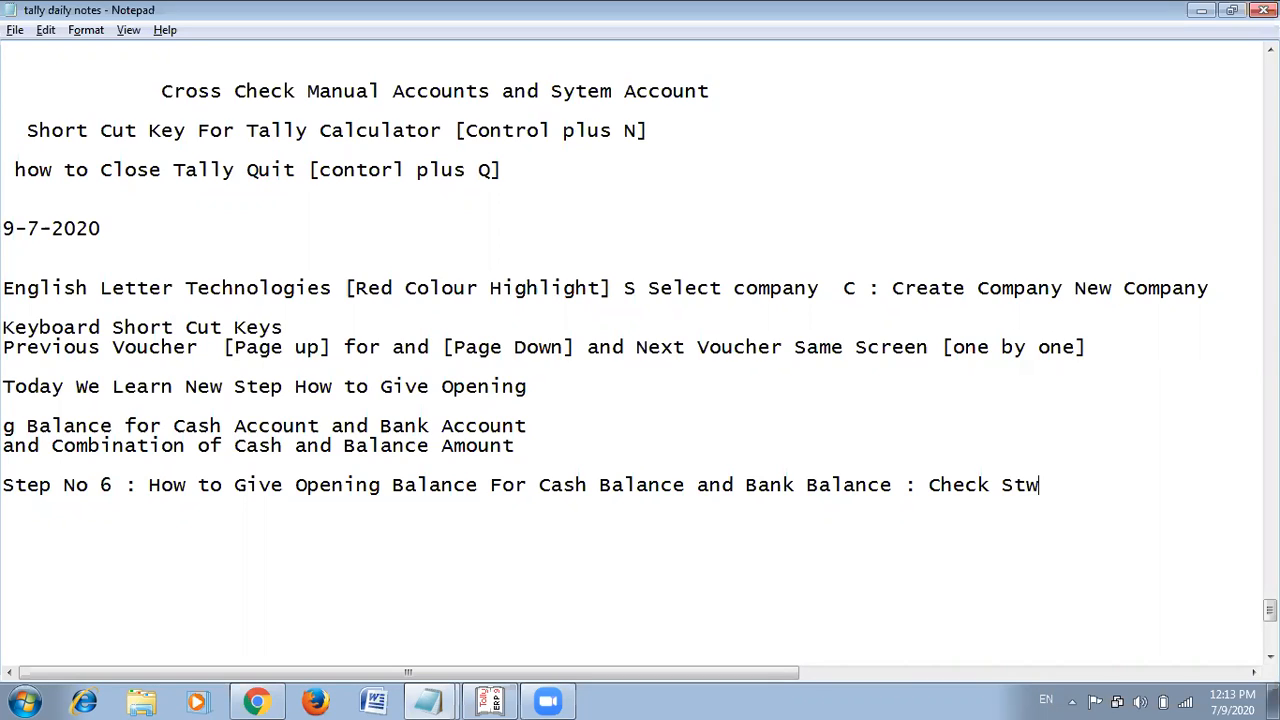
pyautogui.press('BackSpace')
pyautogui.press('BackSpace')
pyautogui.write('ep For Cash Balc')
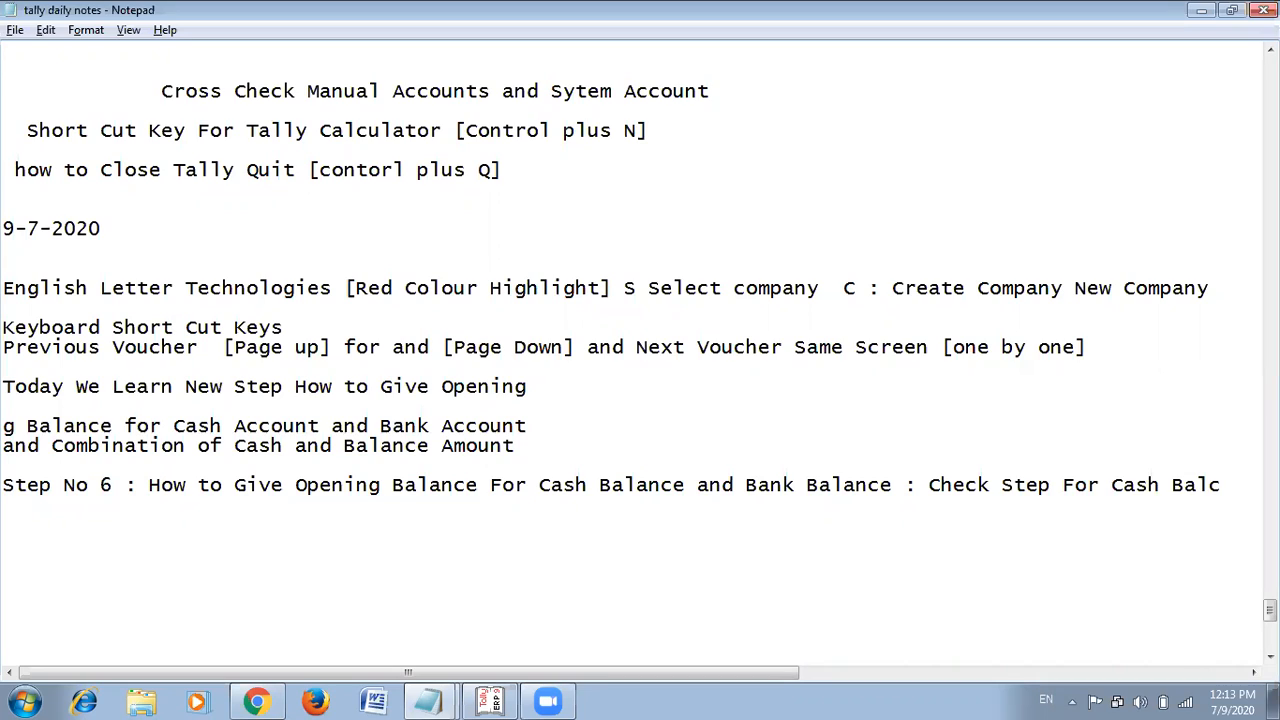
pyautogui.press('BackSpace')
pyautogui.press('BackSpace')
pyautogui.press('BackSpace')
pyautogui.press('BackSpace')
pyautogui.press('BackSpace')
pyautogui.press('BackSpace')
pyautogui.press('BackSpace')
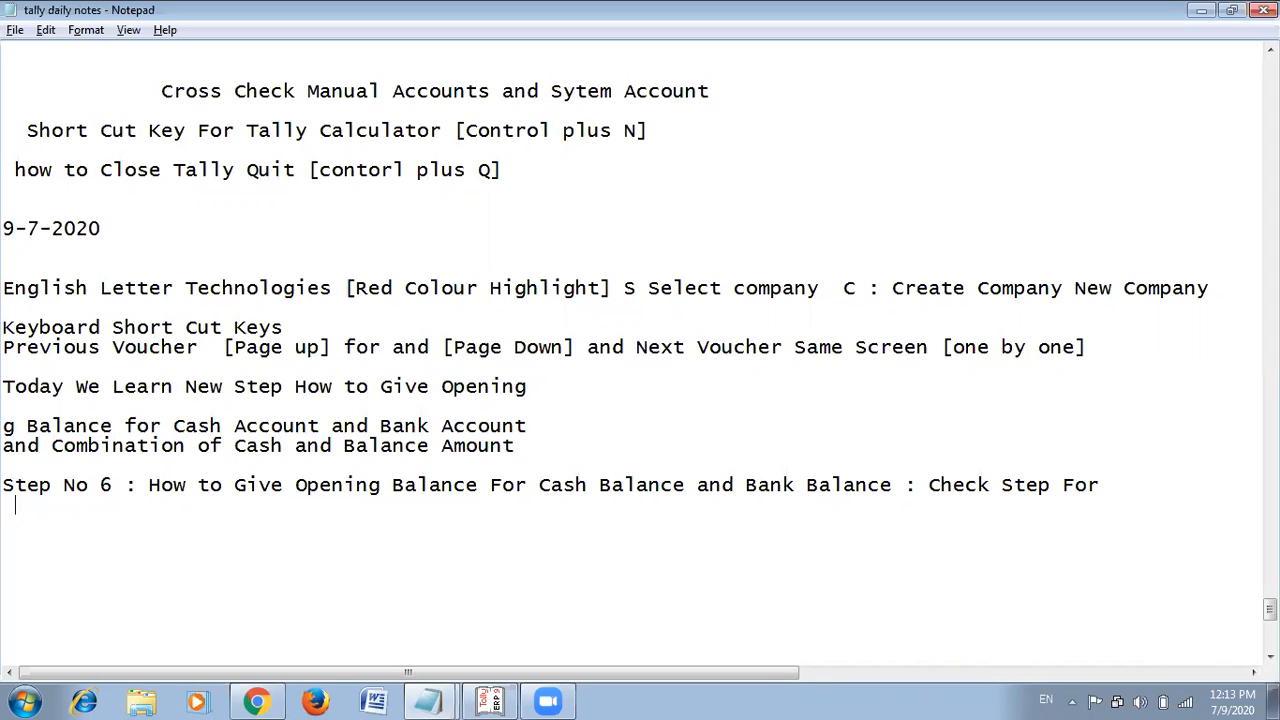
# Write "Cash Balance" on a new line below the Step No 6 heading and remove "Step For" from the heading's end.
pyautogui.press('Return')
pyautogui.write('Ca')
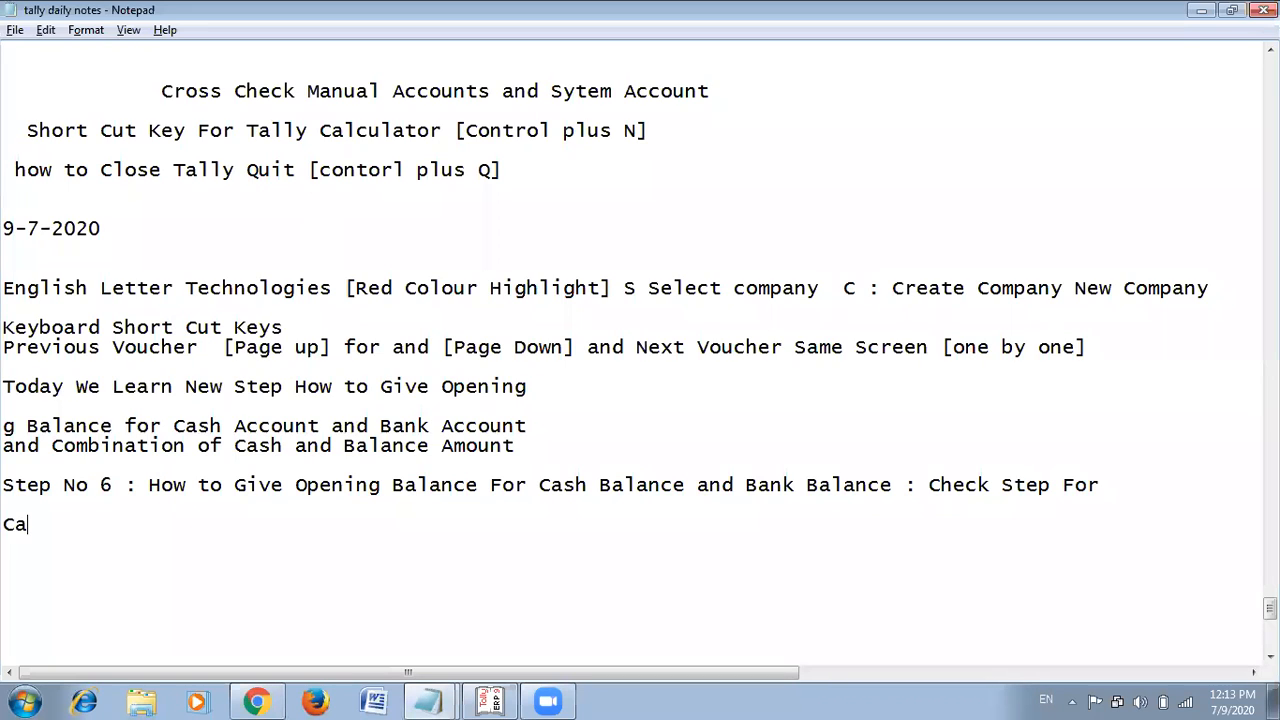
pyautogui.write('sh Balance')
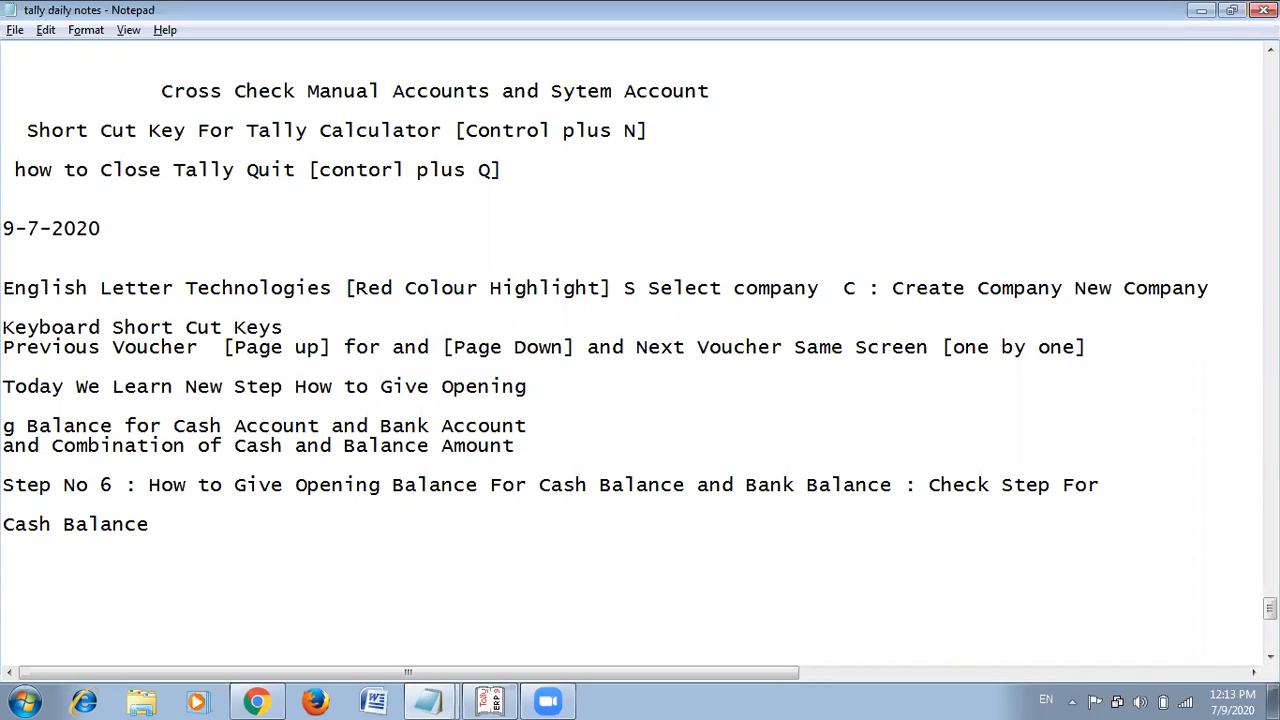
pyautogui.click(1100, 484)
pyautogui.press('BackSpace')
pyautogui.press('BackSpace')
pyautogui.press('BackSpace')
pyautogui.press('BackSpace')
pyautogui.press('BackSpace')
pyautogui.press('BackSpace')
pyautogui.press('BackSpace')
pyautogui.press('BackSpace')
# Append the reference "[Step No 5]" after "Cash Balance" in the notes.
pyautogui.click(160, 524)
pyautogui.write('Se')
pyautogui.press('BackSpace')
pyautogui.write('t')
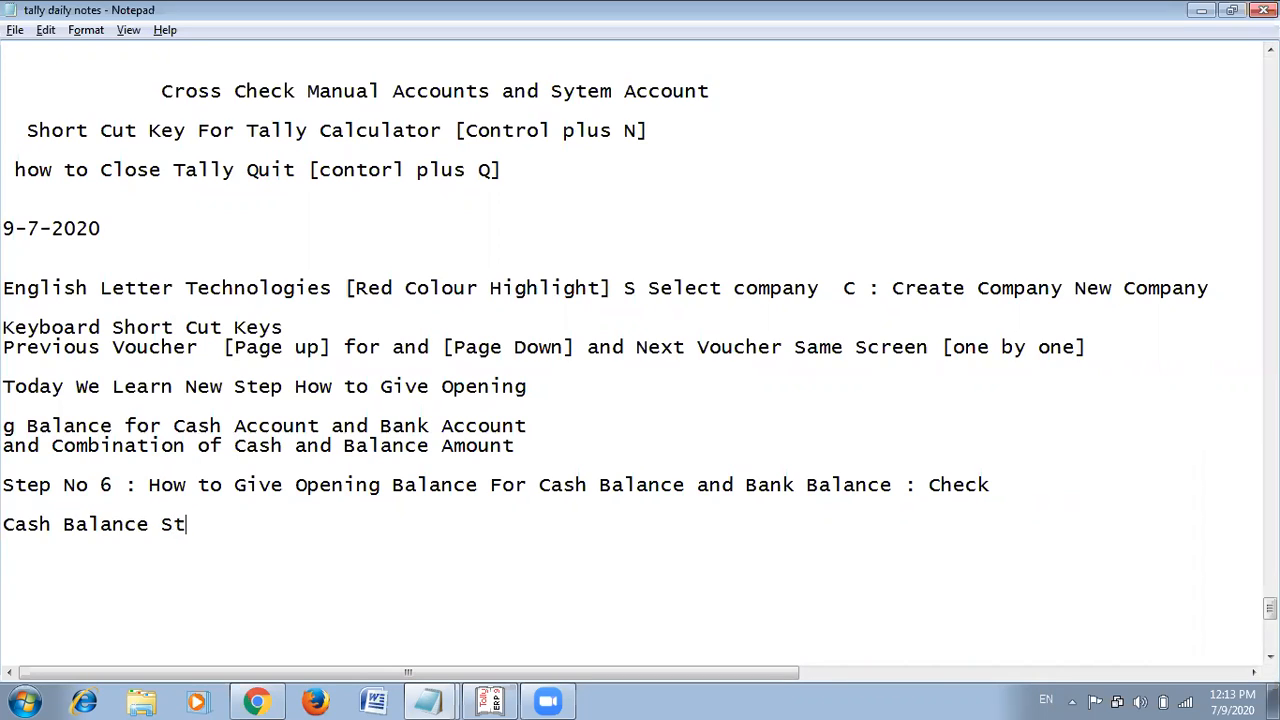
pyautogui.write('ep No 5')
pyautogui.press('Left')
pyautogui.press('Left')
pyautogui.press('Left')
pyautogui.press('Left')
pyautogui.press('Left')
pyautogui.press('Left')
pyautogui.write('[')
pyautogui.press('Right')
pyautogui.press('Right')
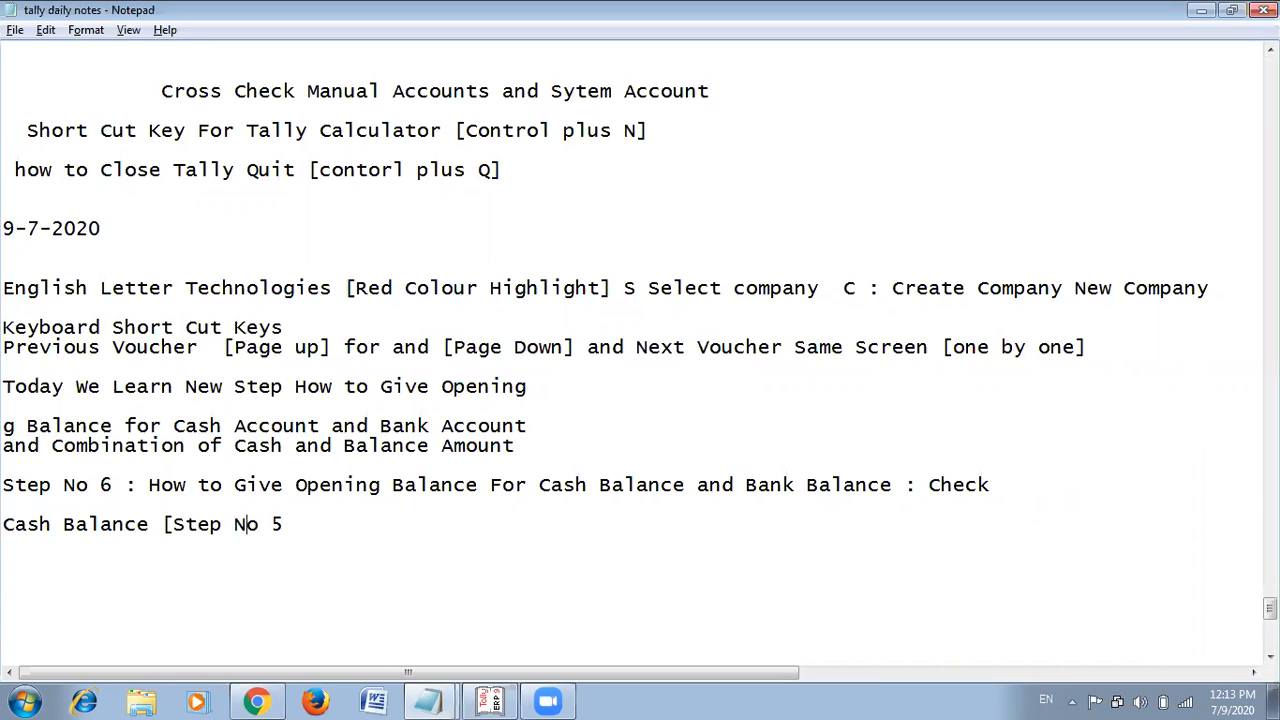
pyautogui.write(']')
# Review the Ledger route in the notes' Step No 5, highlighting "Display", "Accounts Book" and "Cash".
pyautogui.scroll(5, 155, 498)
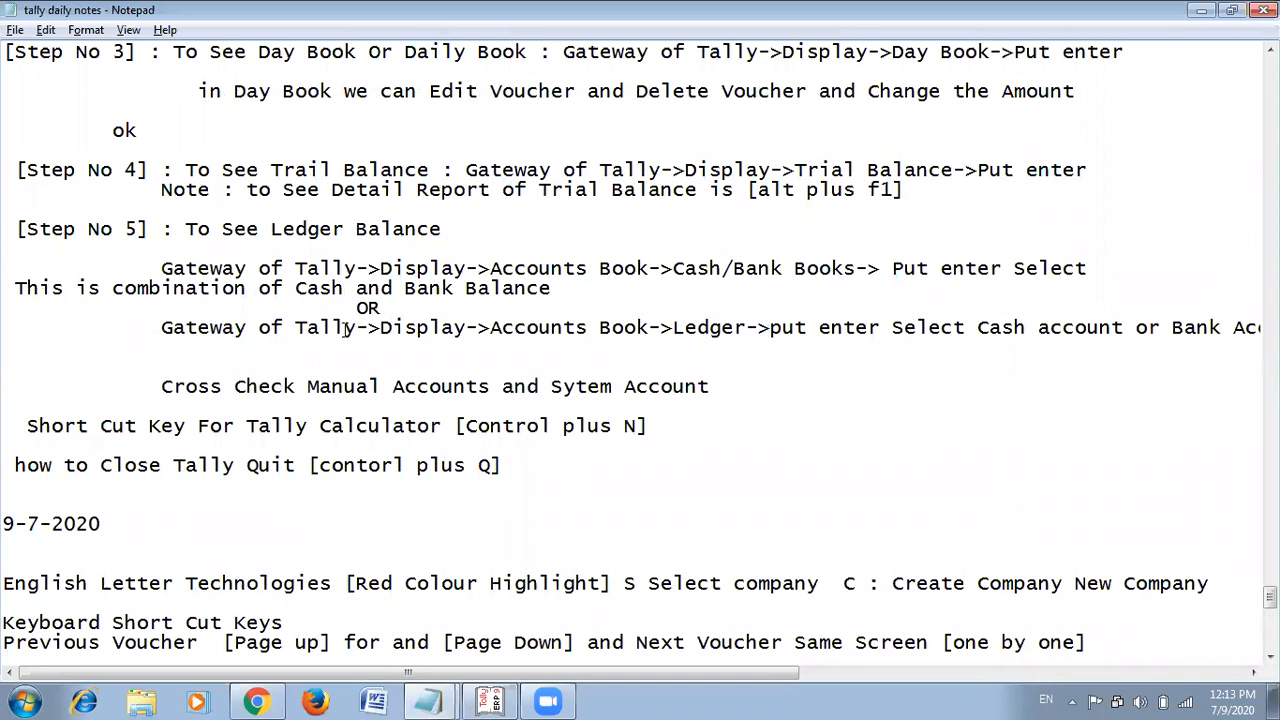
pyautogui.doubleClick(388, 328)
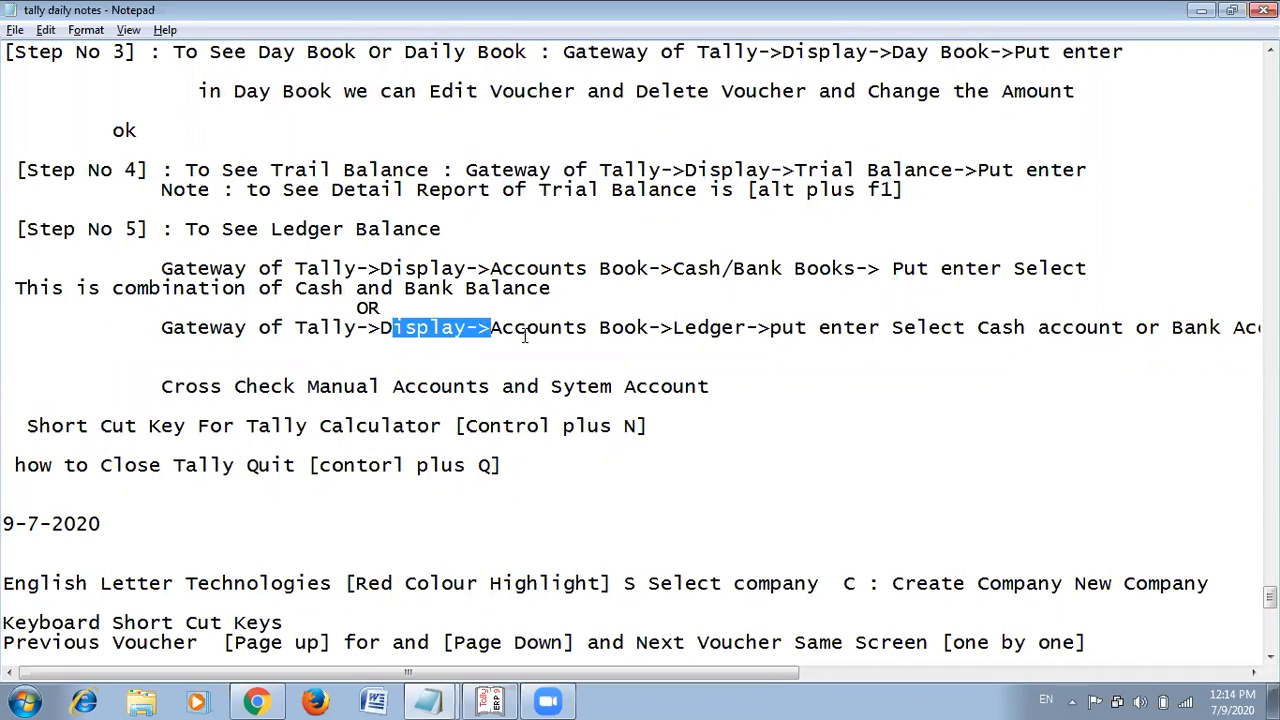
pyautogui.moveTo(525, 328); pyautogui.dragTo(691, 352)
pyautogui.click(689, 350)
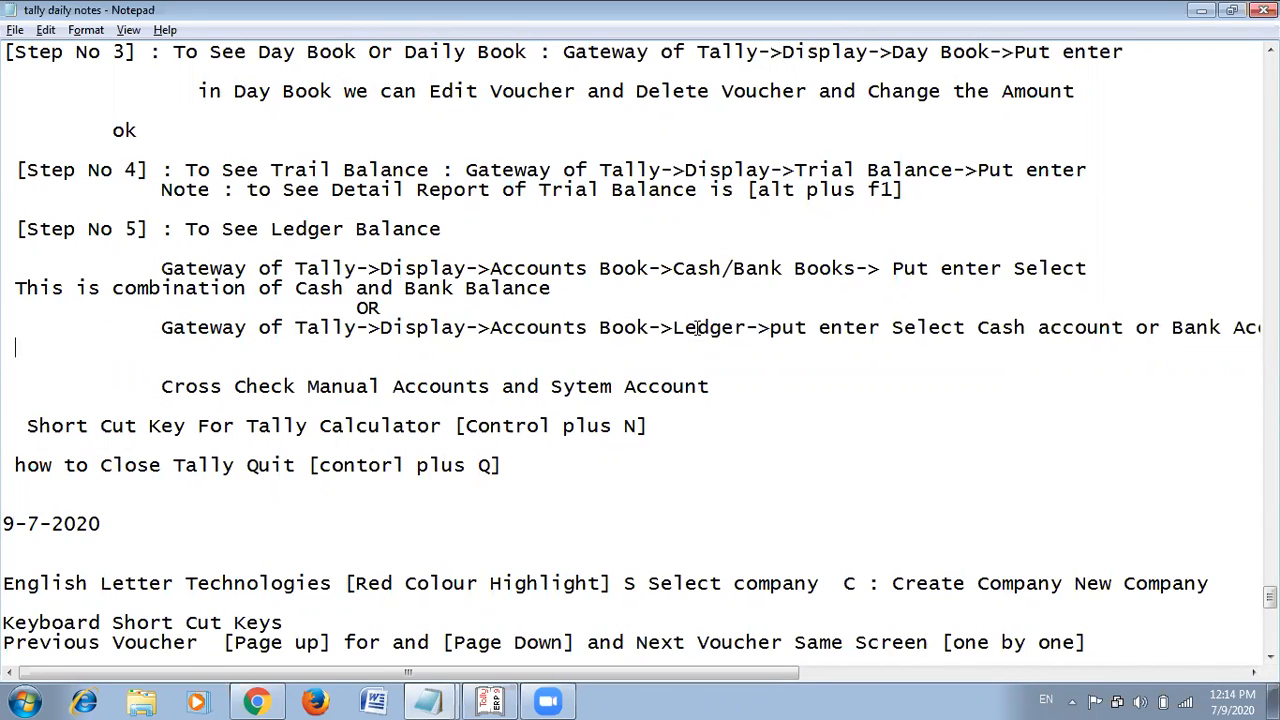
pyautogui.moveTo(974, 331); pyautogui.dragTo(1030, 331)
# Return to the Gateway of Tally, highlight "Display" in the notes' Ledger route, and open Tally's Display menu.
pyautogui.hotkey('alt', 'Tab')
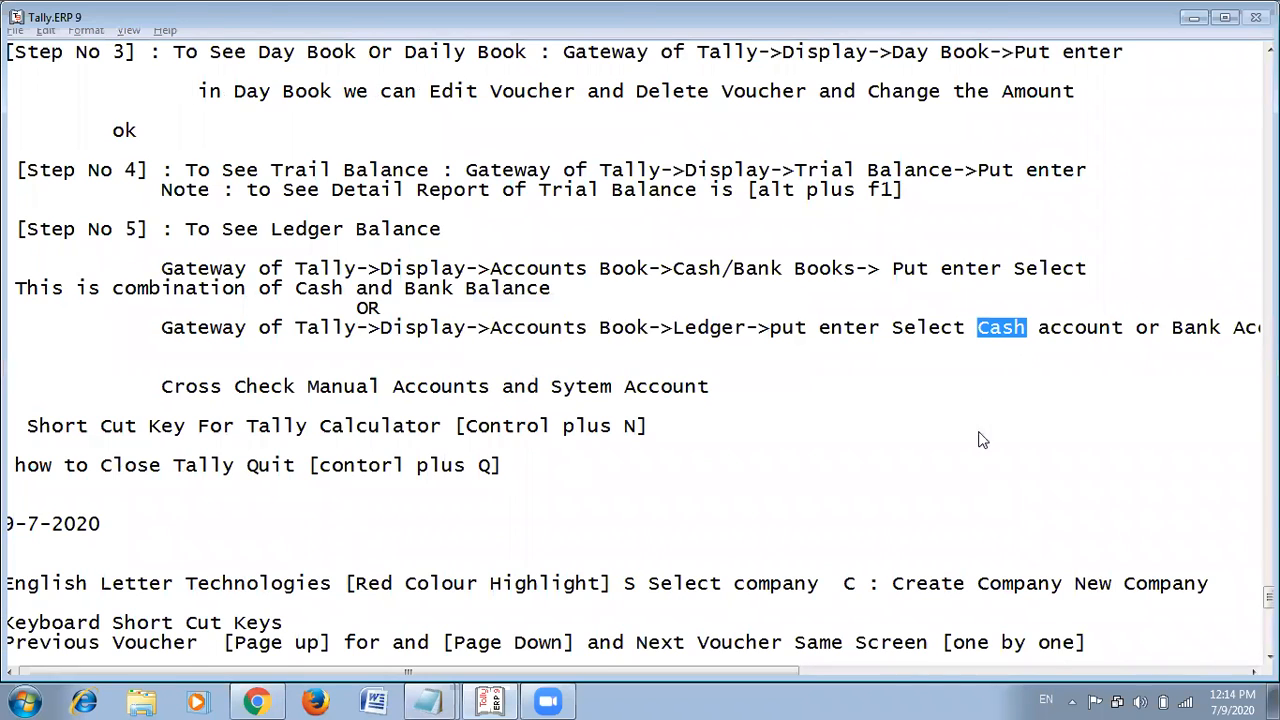
pyautogui.press('Escape')
pyautogui.press('Escape')
pyautogui.press('Escape')
pyautogui.press('Escape')
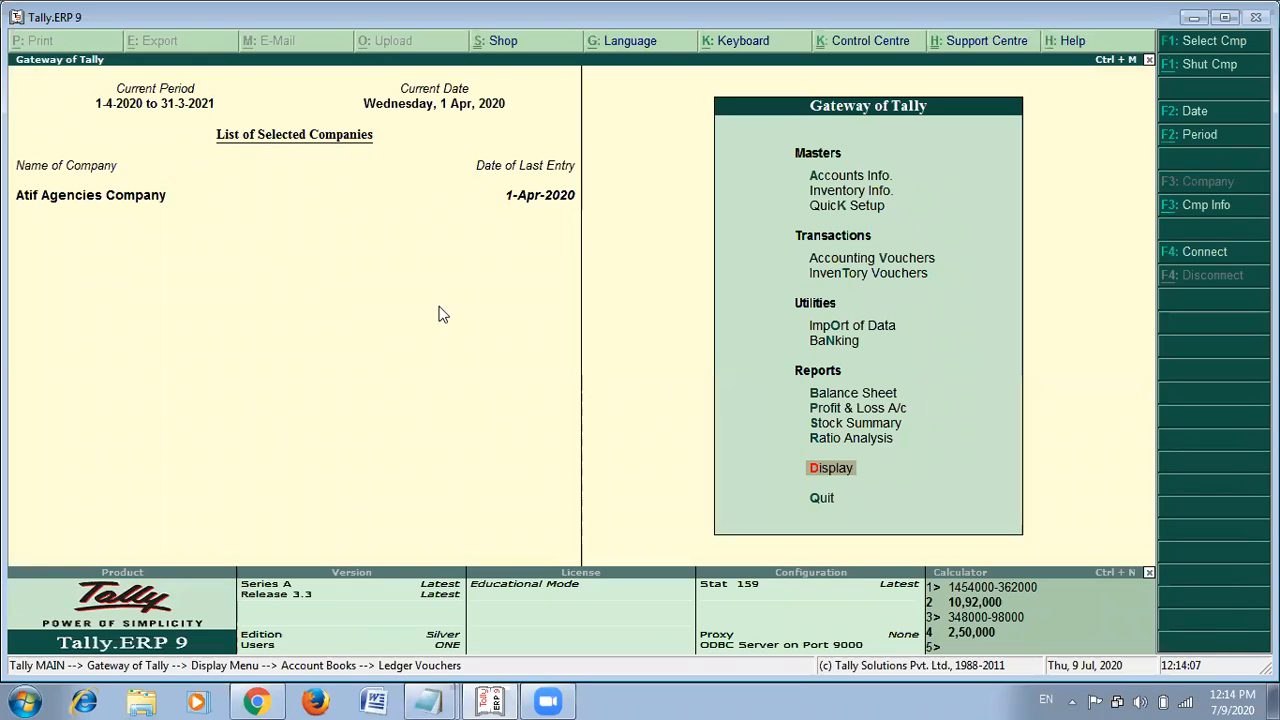
pyautogui.hotkey('alt', 'Tab')
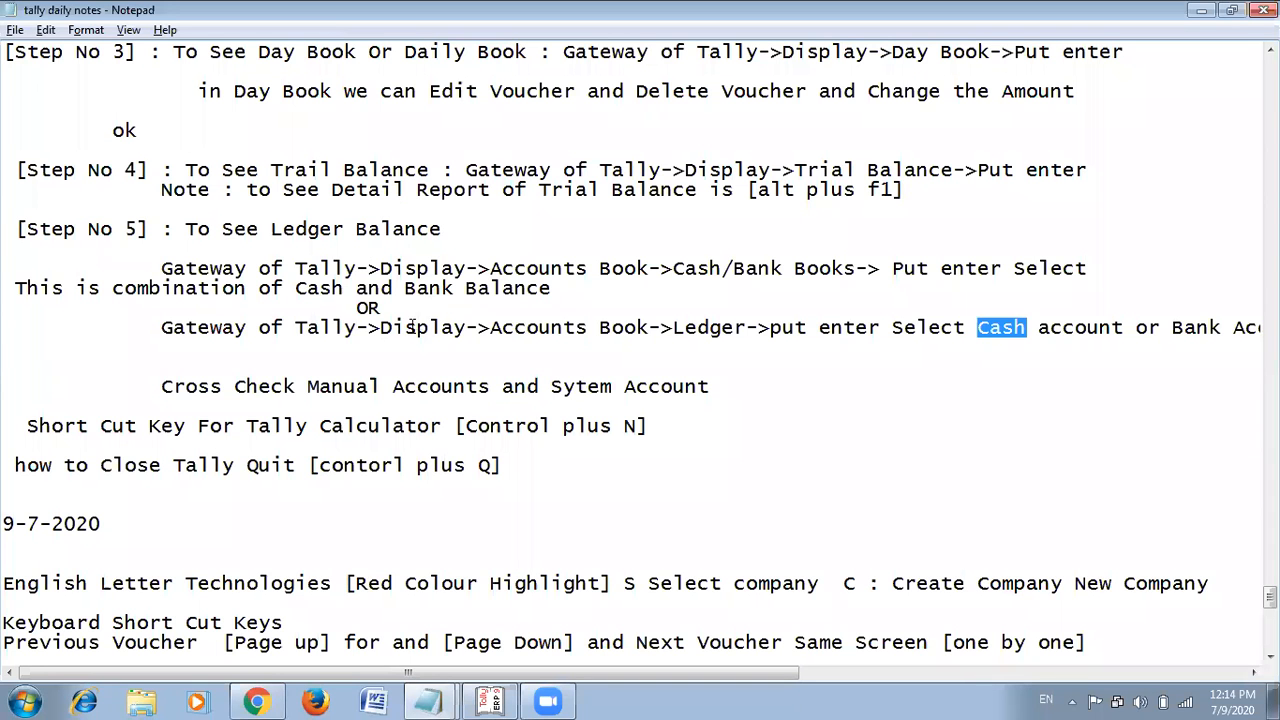
pyautogui.moveTo(386, 327); pyautogui.dragTo(458, 328)
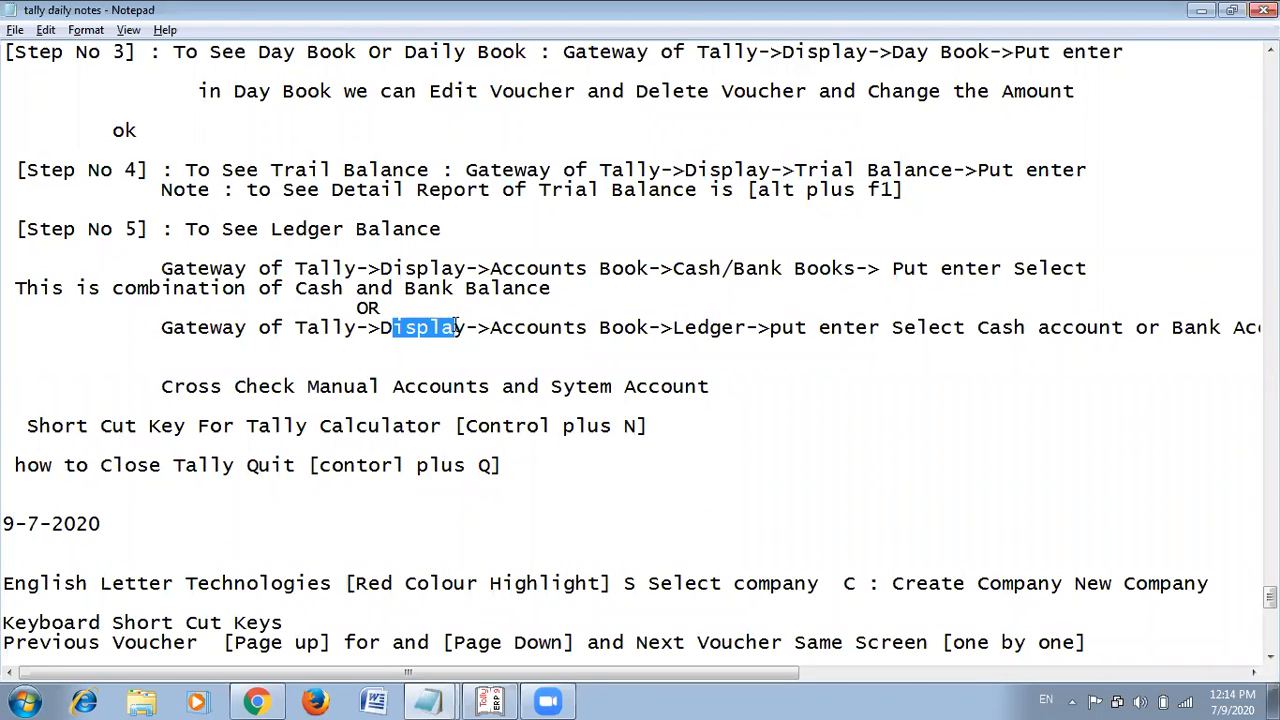
pyautogui.hotkey('alt', 'Tab')
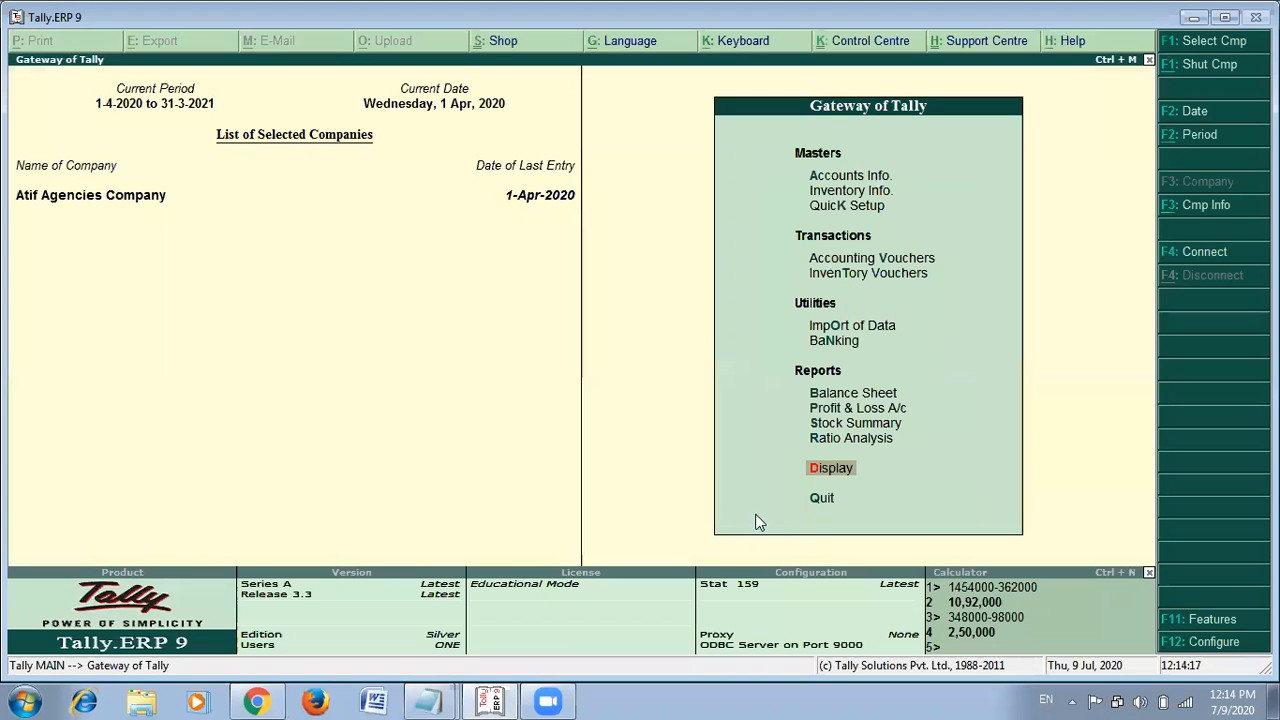
pyautogui.click(822, 473)
# Highlight "Accounts Book" in the notes' Ledger route and open Account Books in Tally.
pyautogui.hotkey('alt', 'Tab')
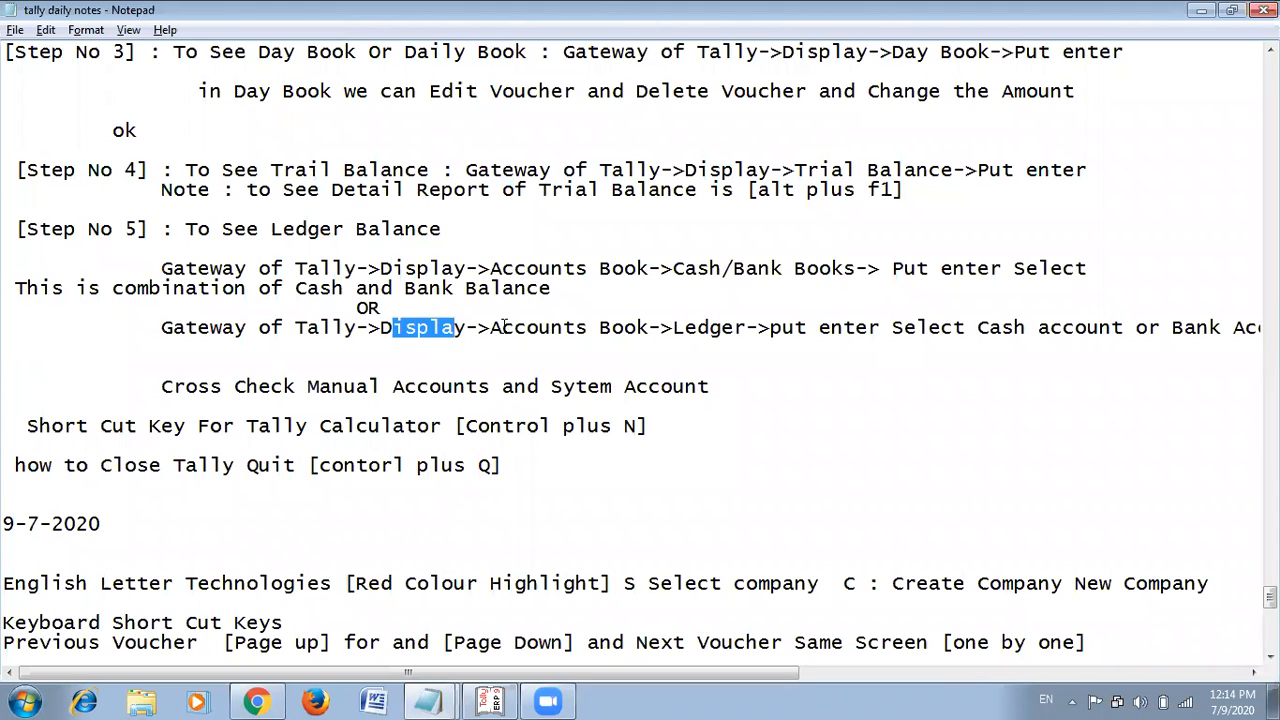
pyautogui.moveTo(505, 327); pyautogui.dragTo(667, 322)
pyautogui.hotkey('alt', 'Tab')
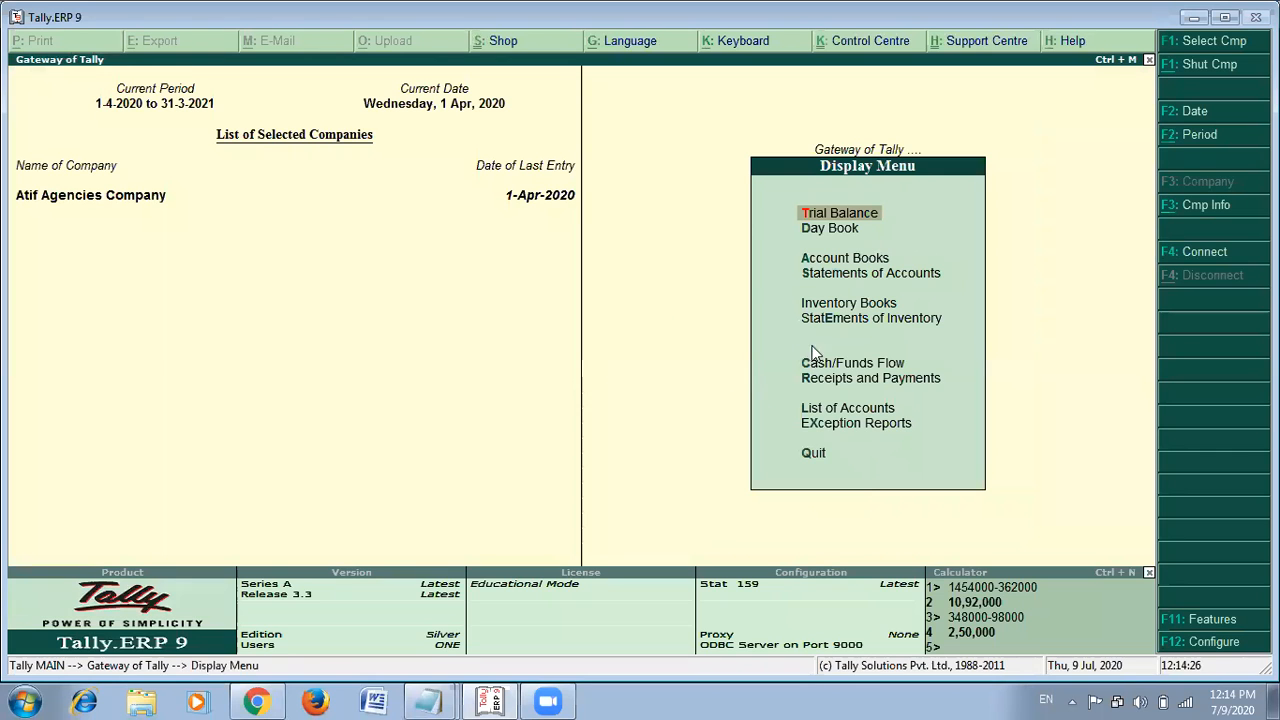
pyautogui.click(840, 261)
pyautogui.click(858, 257)
# Highlight "Ledger" in the notes' Step No 5 route and open the list of ledgers in Tally.
pyautogui.hotkey('alt', 'Tab')
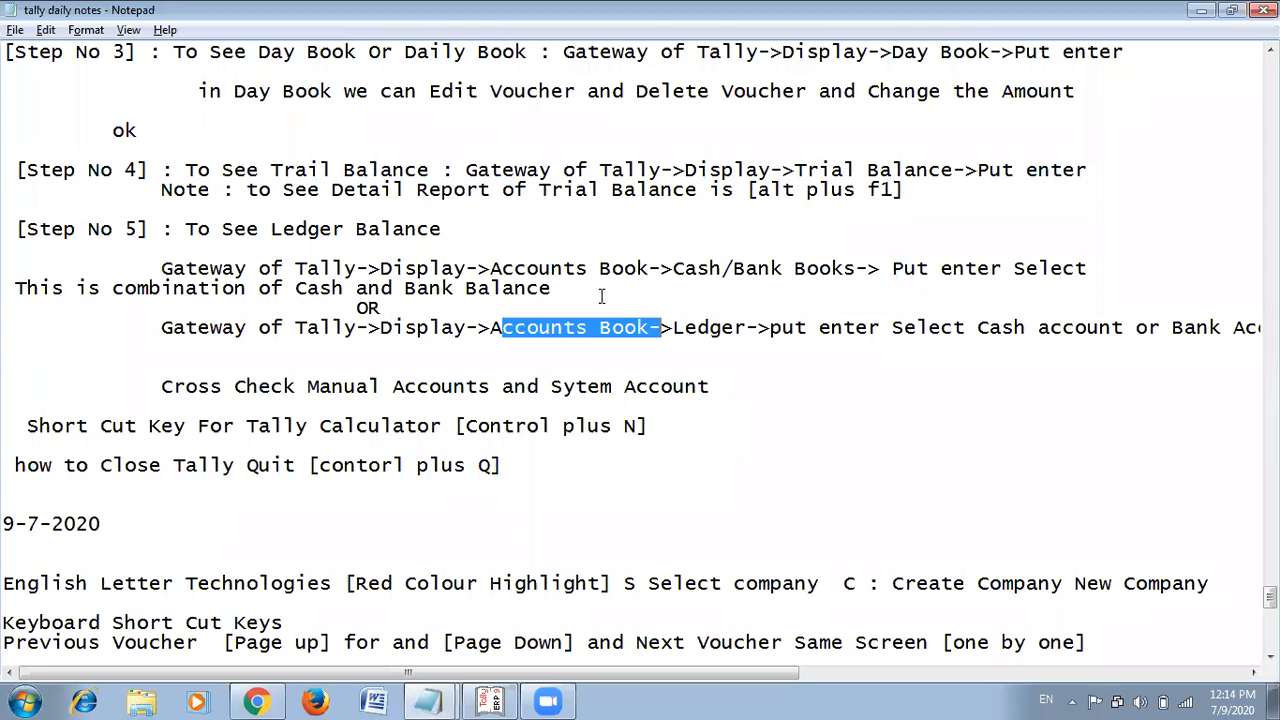
pyautogui.moveTo(673, 328); pyautogui.dragTo(745, 326)
pyautogui.hotkey('alt', 'Tab')
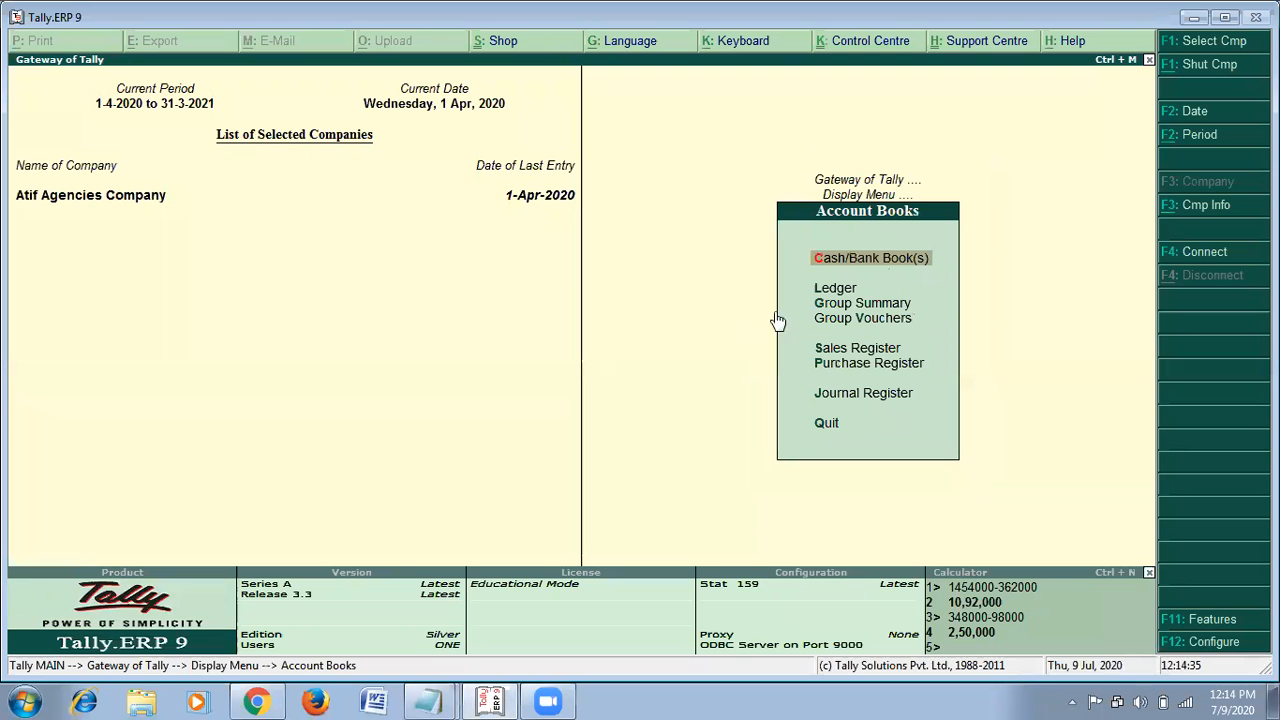
pyautogui.click(836, 291)
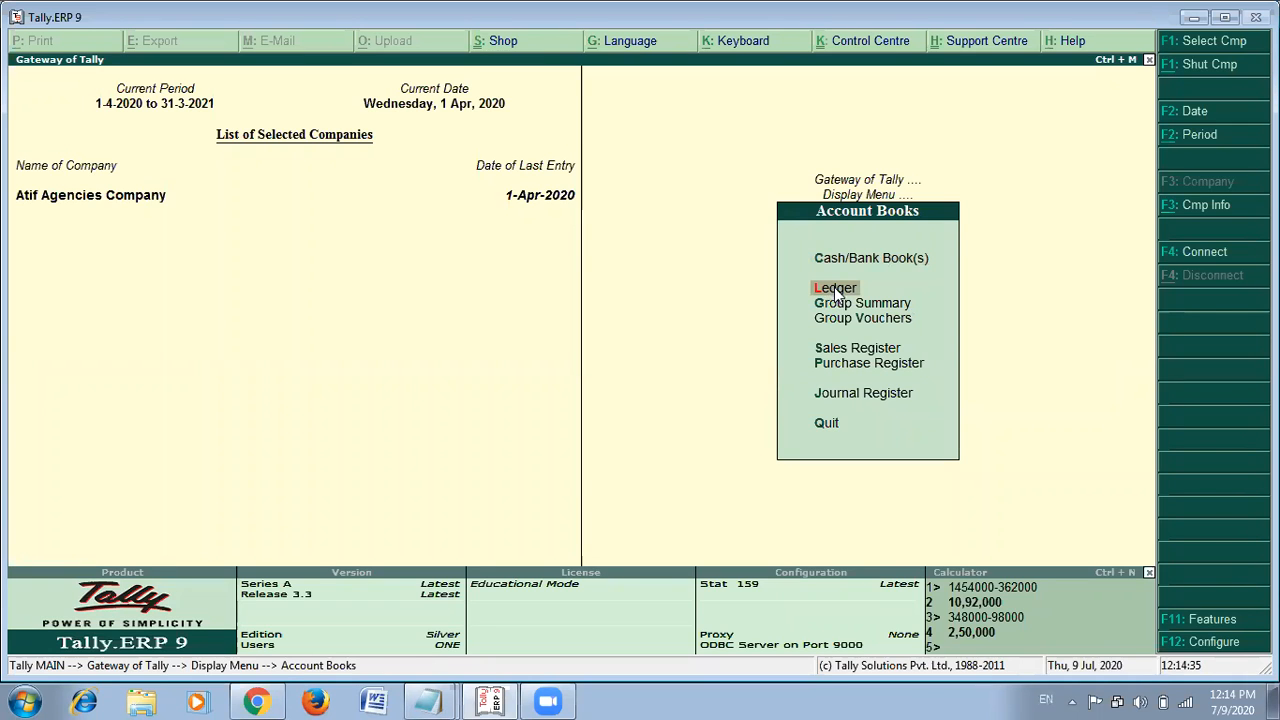
pyautogui.press('Return')
# Highlight "Cash account" in the notes' Ledger route and display the Cash ledger vouchers in Tally.
pyautogui.hotkey('alt', 'Tab')
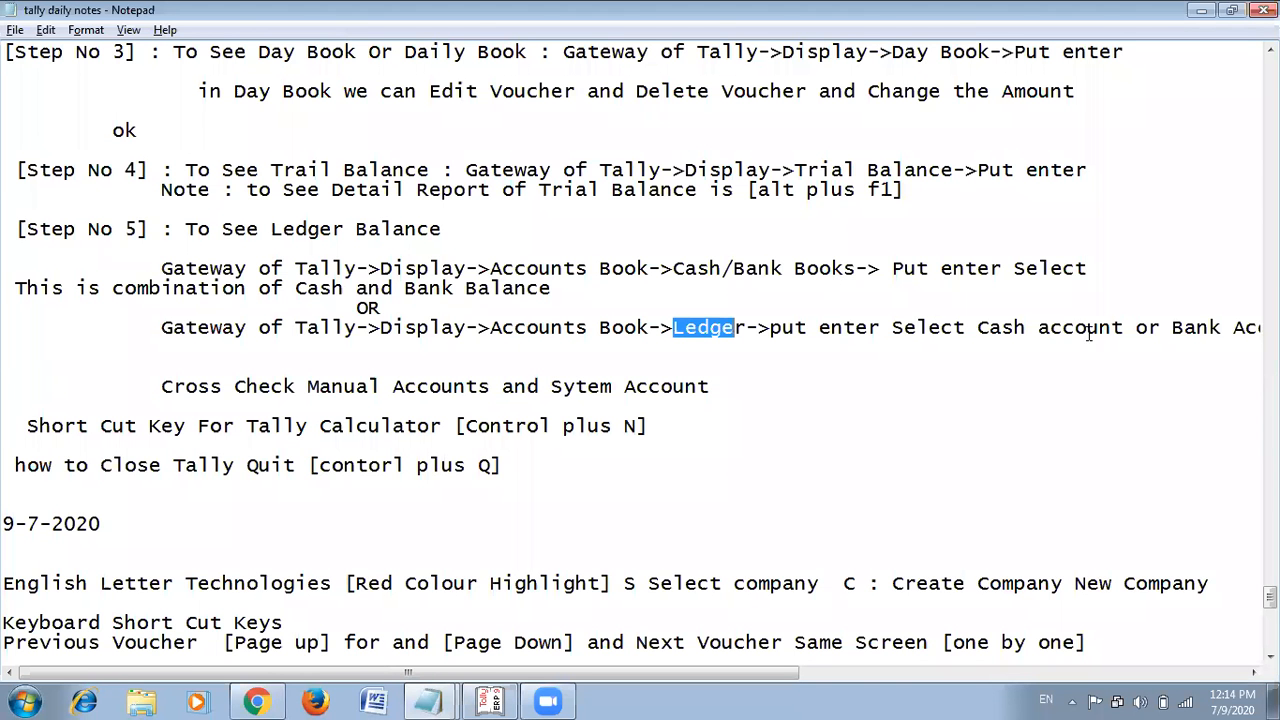
pyautogui.moveTo(978, 329); pyautogui.dragTo(1050, 331)
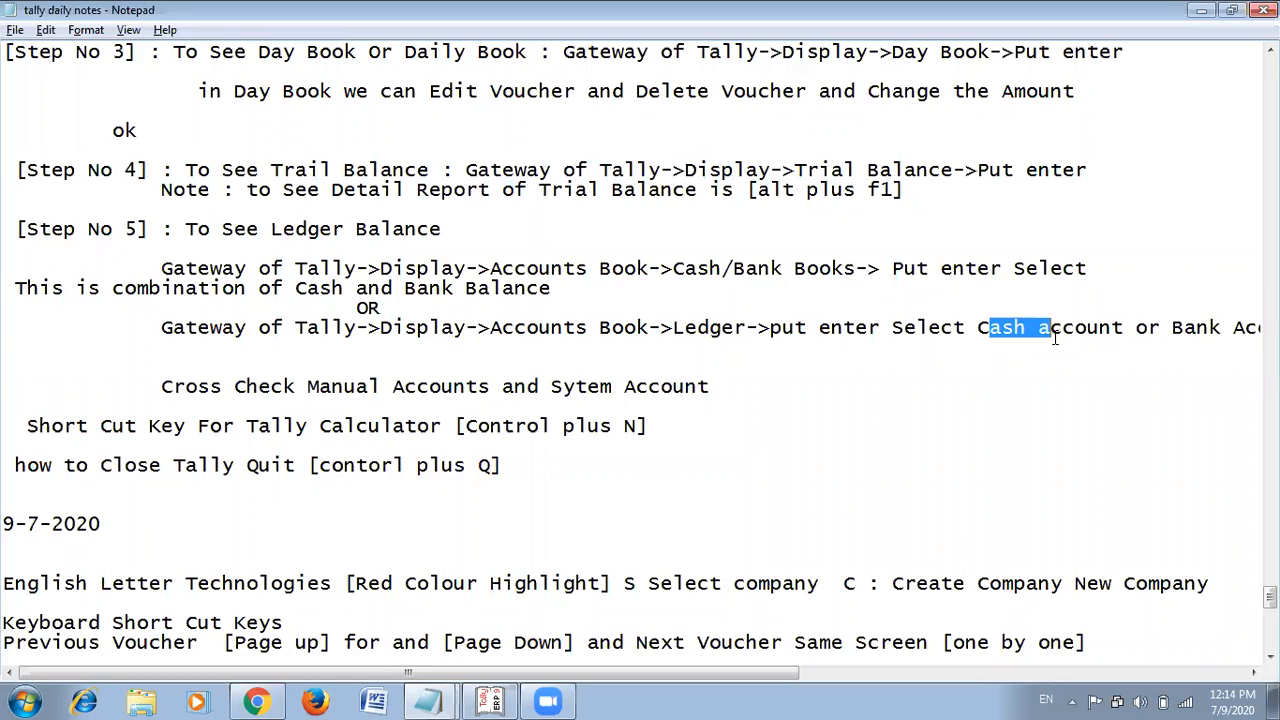
pyautogui.hotkey('alt', 'Tab')
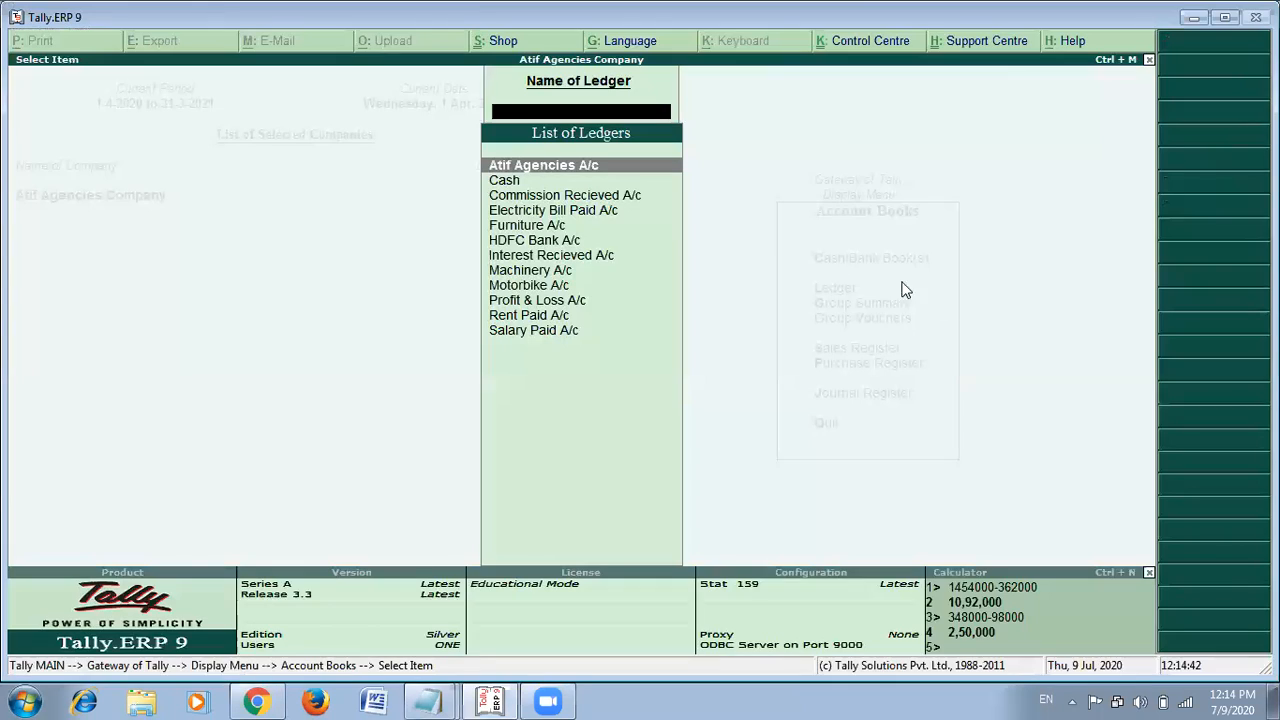
pyautogui.click(513, 185)
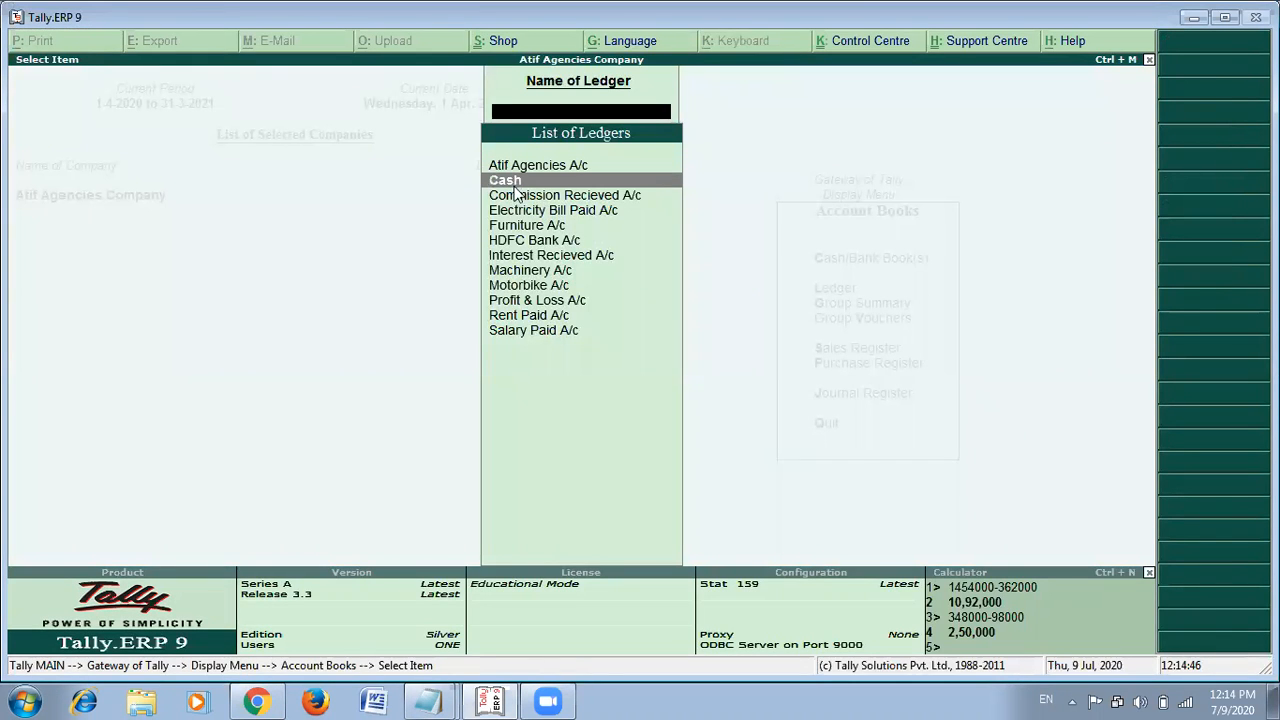
pyautogui.click(514, 186)
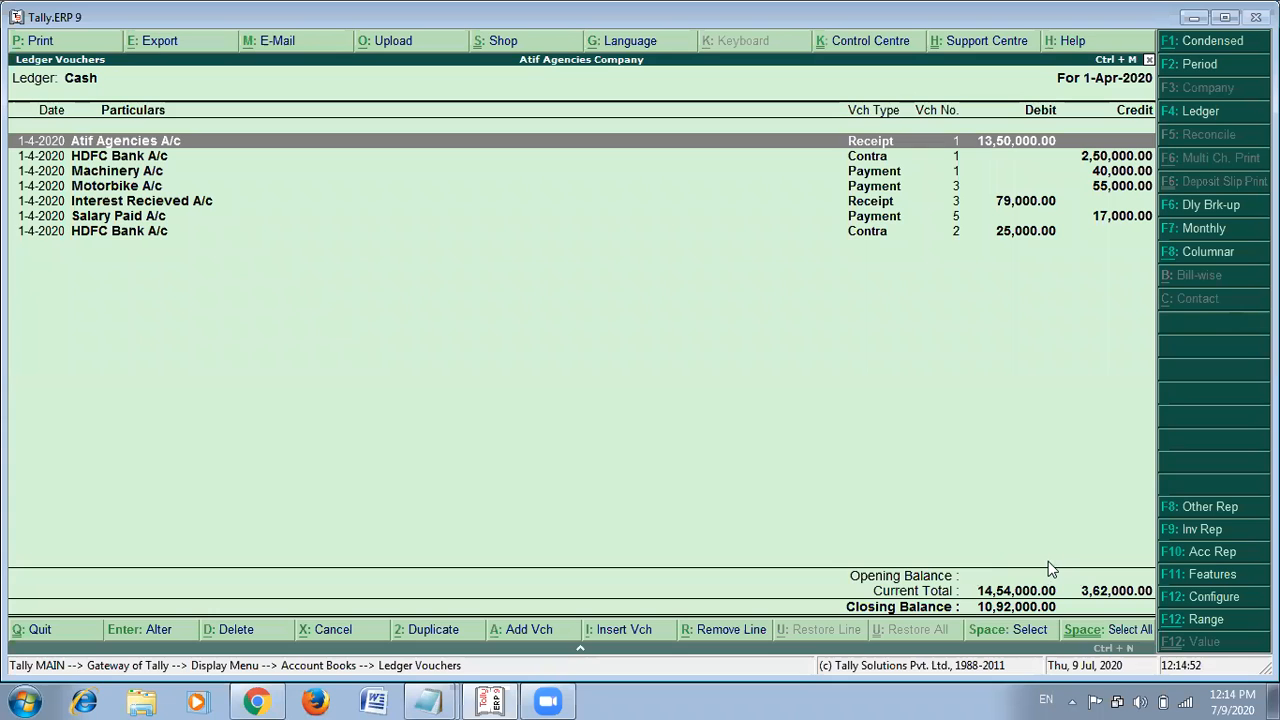
# Return to the notes and add two line breaks after "Cash Balance [Step No 5]".
pyautogui.hotkey('alt', 'Tab')
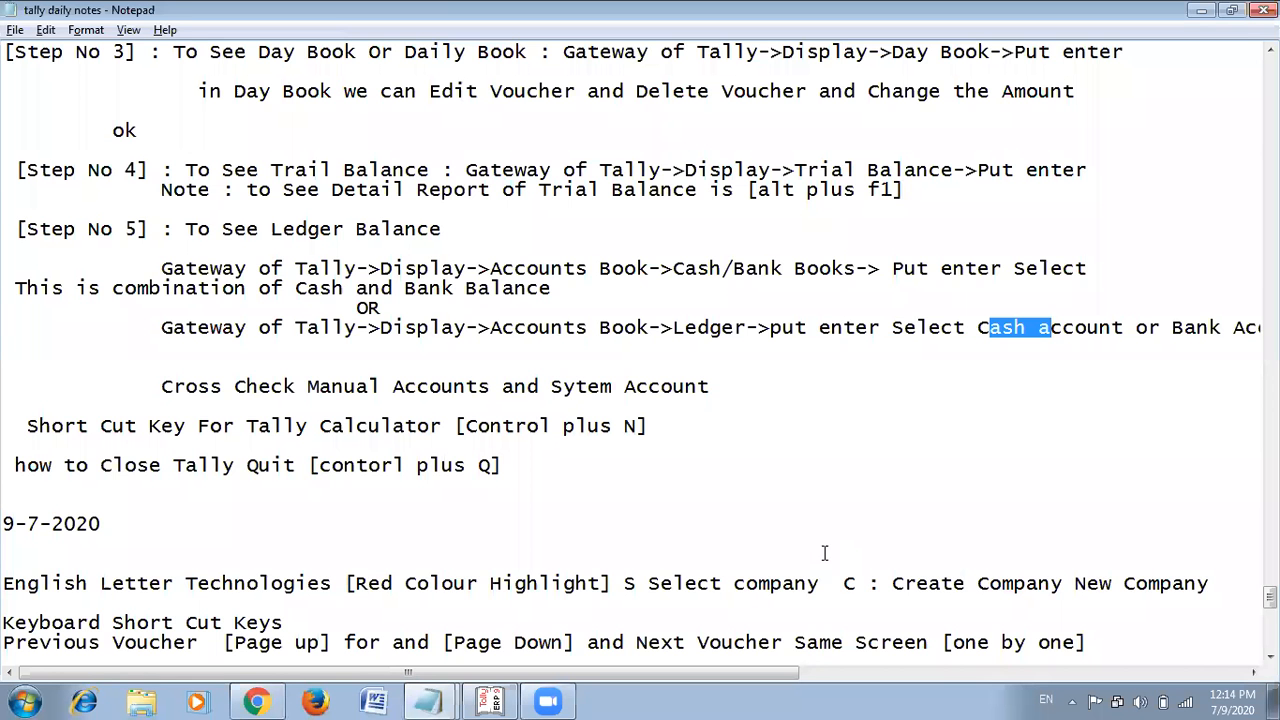
pyautogui.scroll(-3, 817, 535)
pyautogui.scroll(-4, 817, 535)
pyautogui.click(298, 405)
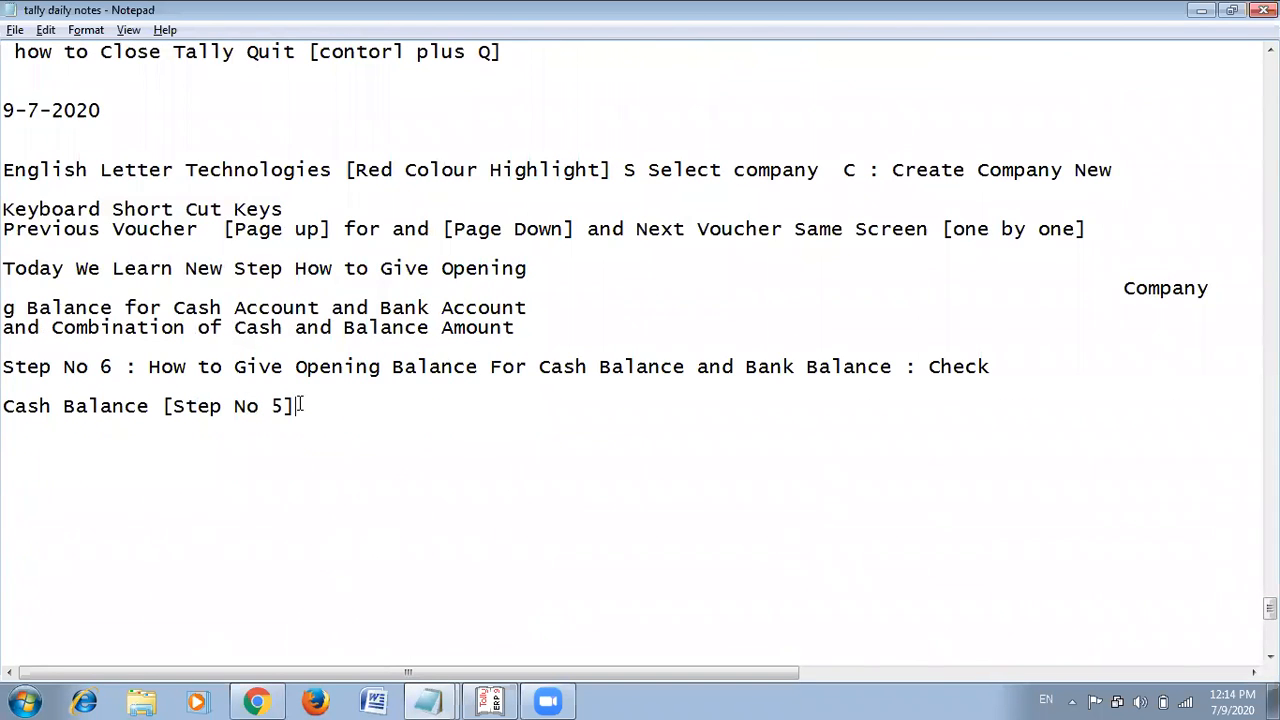
pyautogui.press('Return')
pyautogui.press('Return')
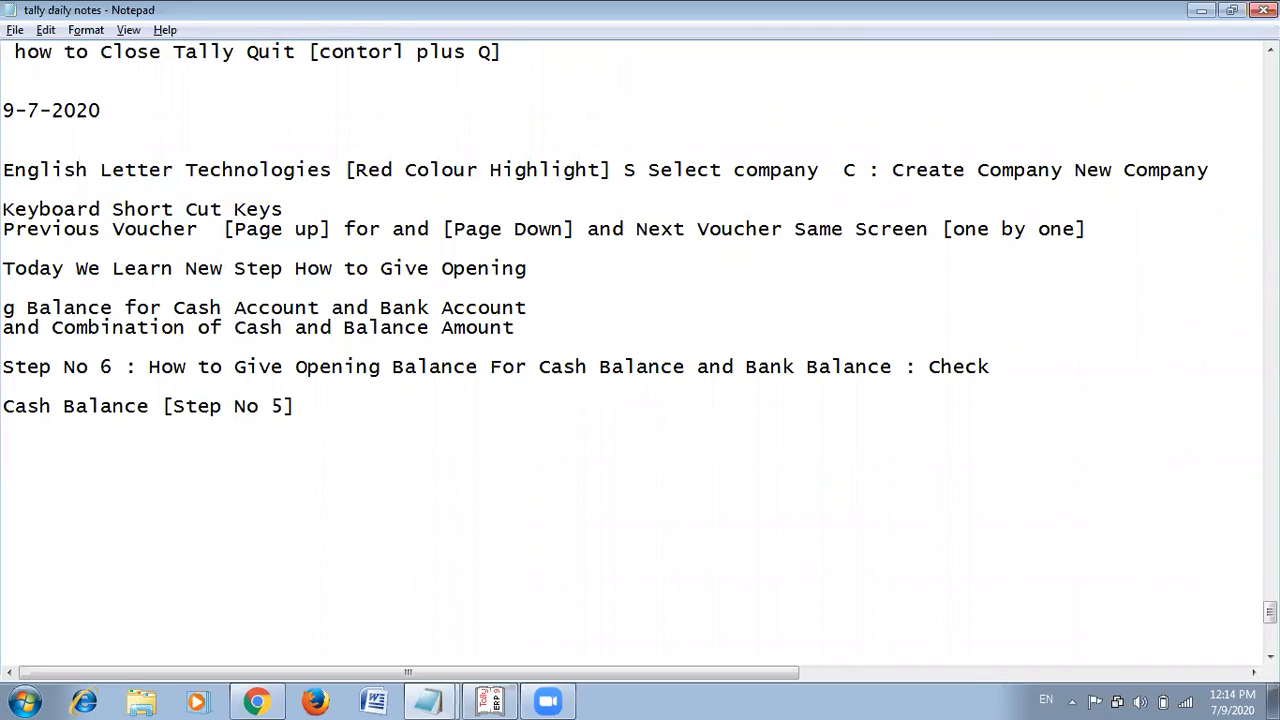
# Check the balance lines of Tally's Cash ledger, then add "In cash Balance Screen Downward Side" after "Cash Balance [Step No 5]" in the notes.
pyautogui.hotkey('alt', 'Tab')
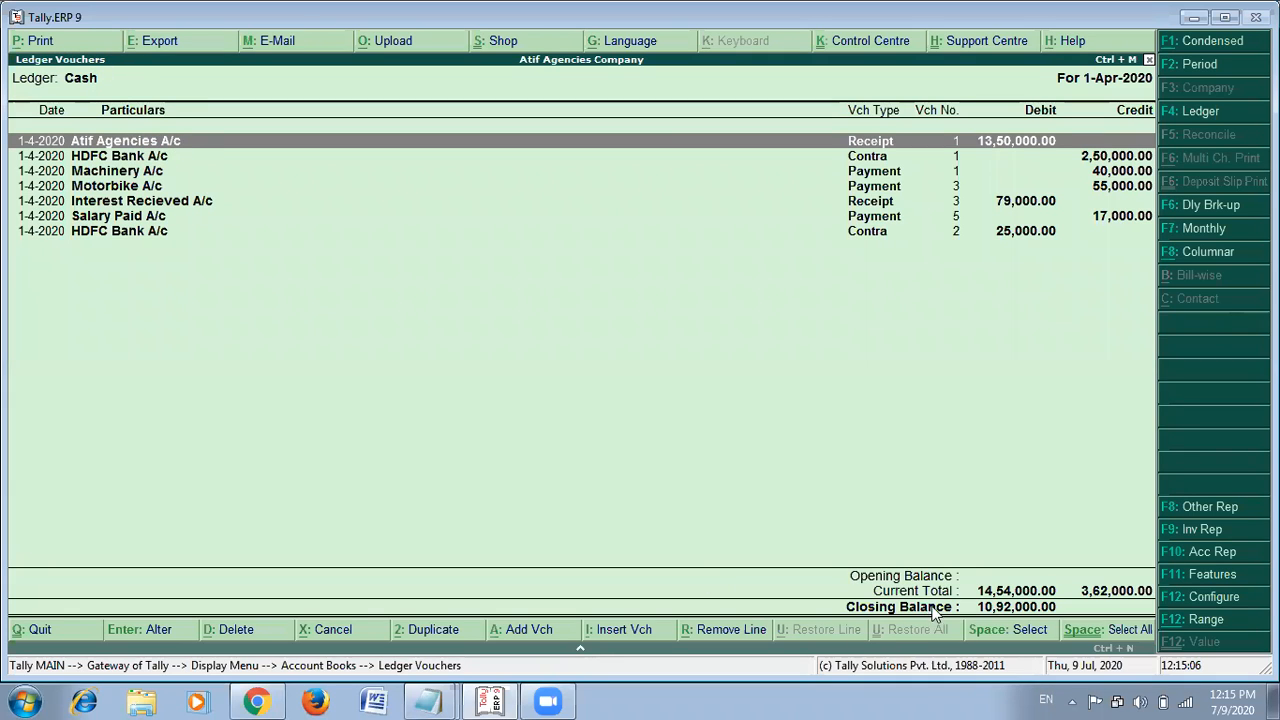
pyautogui.hotkey('alt', 'Tab')
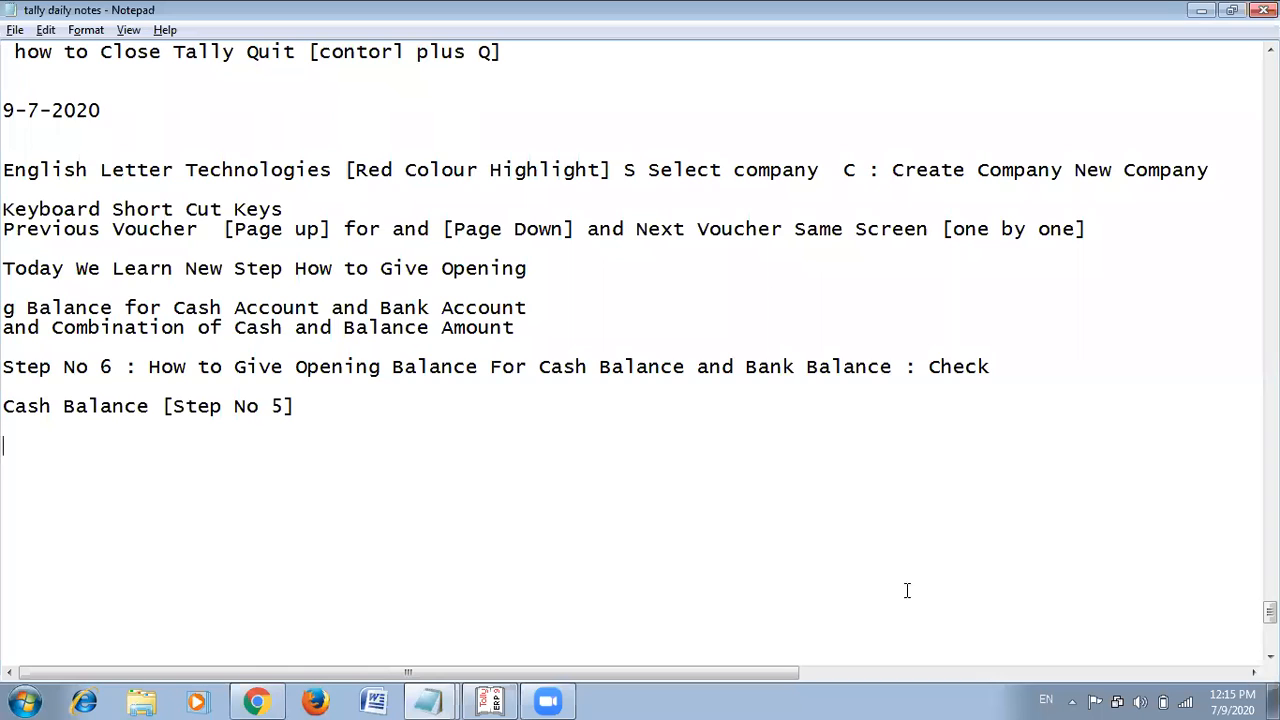
pyautogui.click(305, 405)
pyautogui.write('In cash ')
pyautogui.write('Balance ')
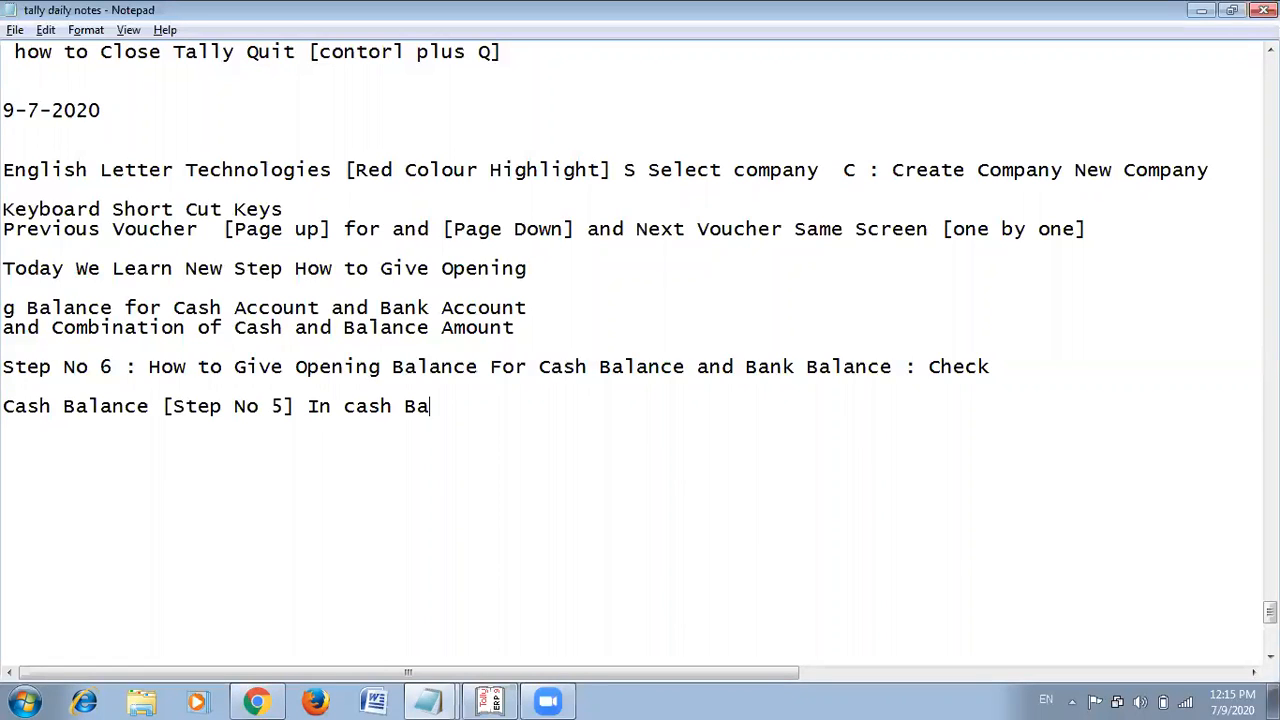
pyautogui.write('She')
pyautogui.press('BackSpace')
pyautogui.press('BackSpace')
pyautogui.write('creen D')
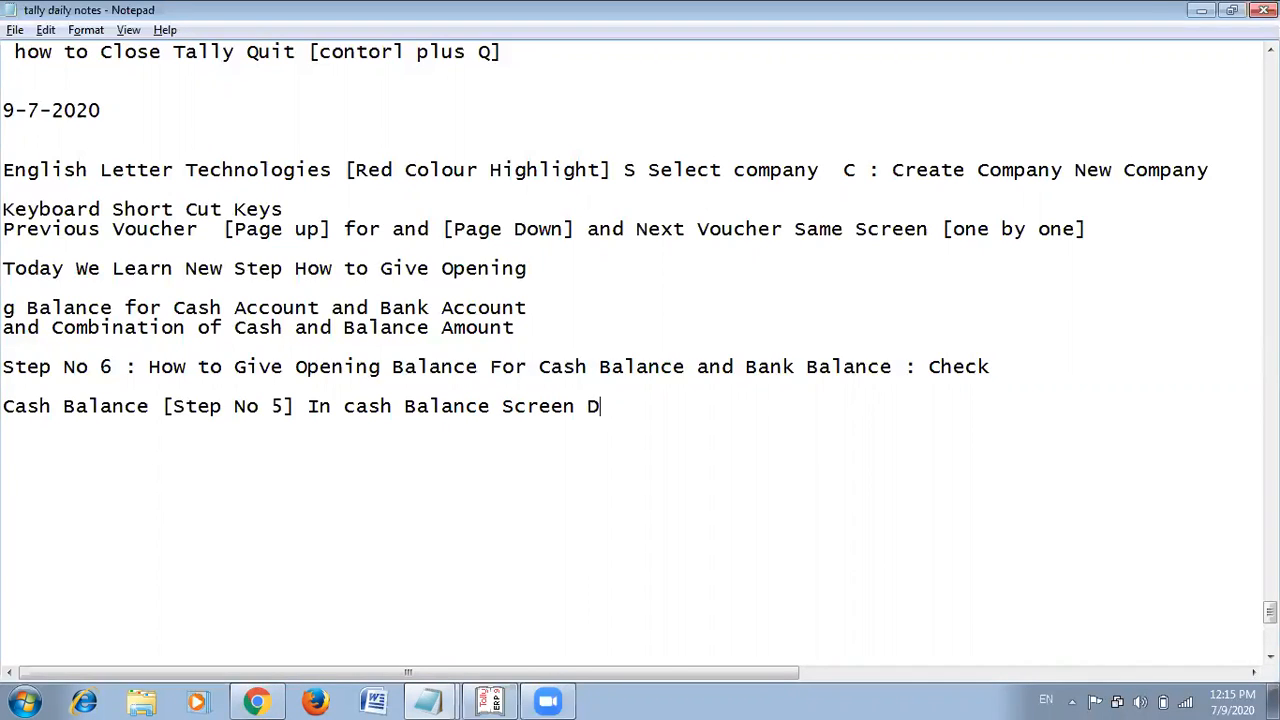
pyautogui.write('ownward Sie')
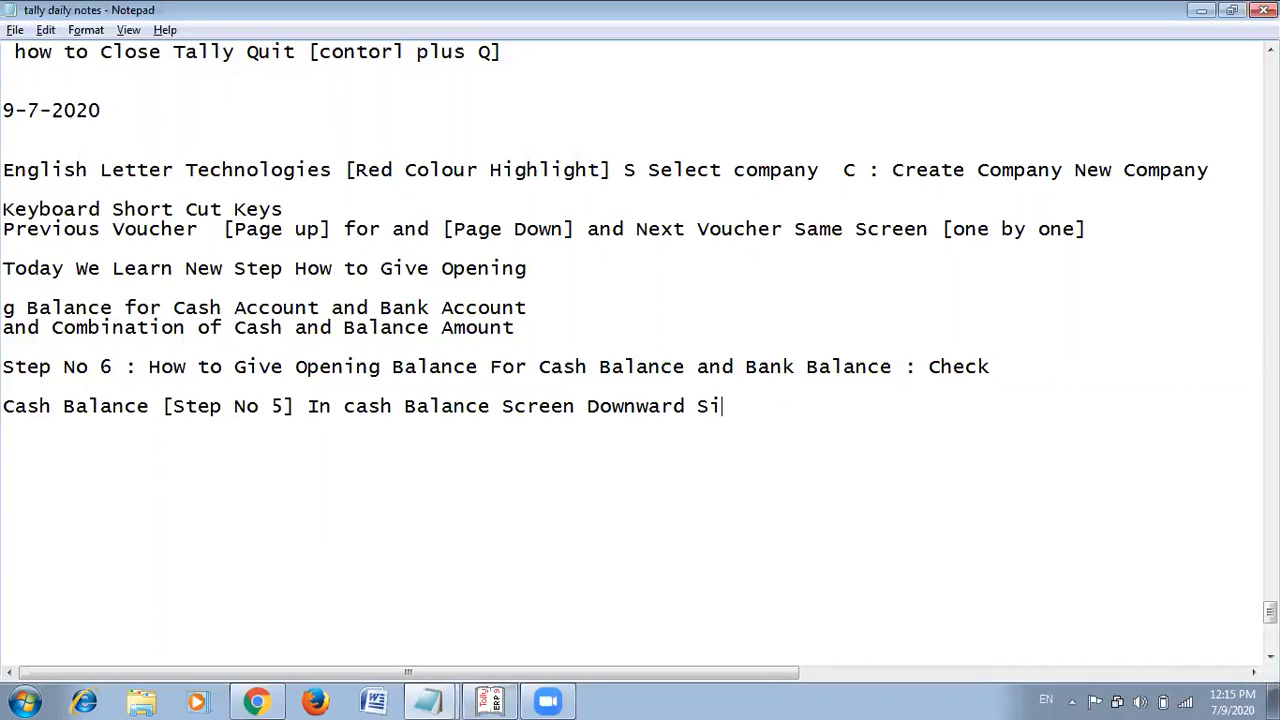
pyautogui.press('BackSpace')
pyautogui.write('de')
# Start a new line in the notes reading "Opening Balance :" below the Cash Balance line.
pyautogui.write(' opening')
pyautogui.press('BackSpace')
pyautogui.press('BackSpace')
pyautogui.press('BackSpace')
pyautogui.press('BackSpace')
pyautogui.press('BackSpace')
pyautogui.press('BackSpace')
pyautogui.press('BackSpace')
pyautogui.press('Return')
pyautogui.write('Opening')
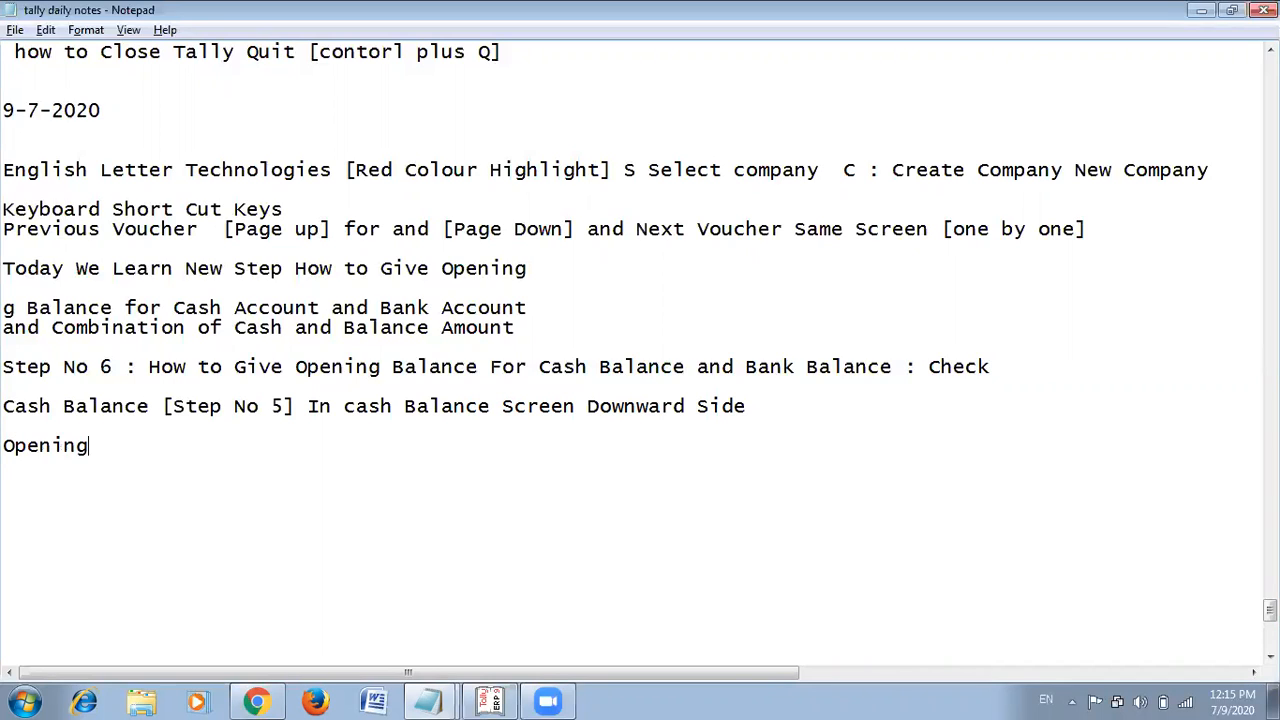
pyautogui.write(' Balance :')
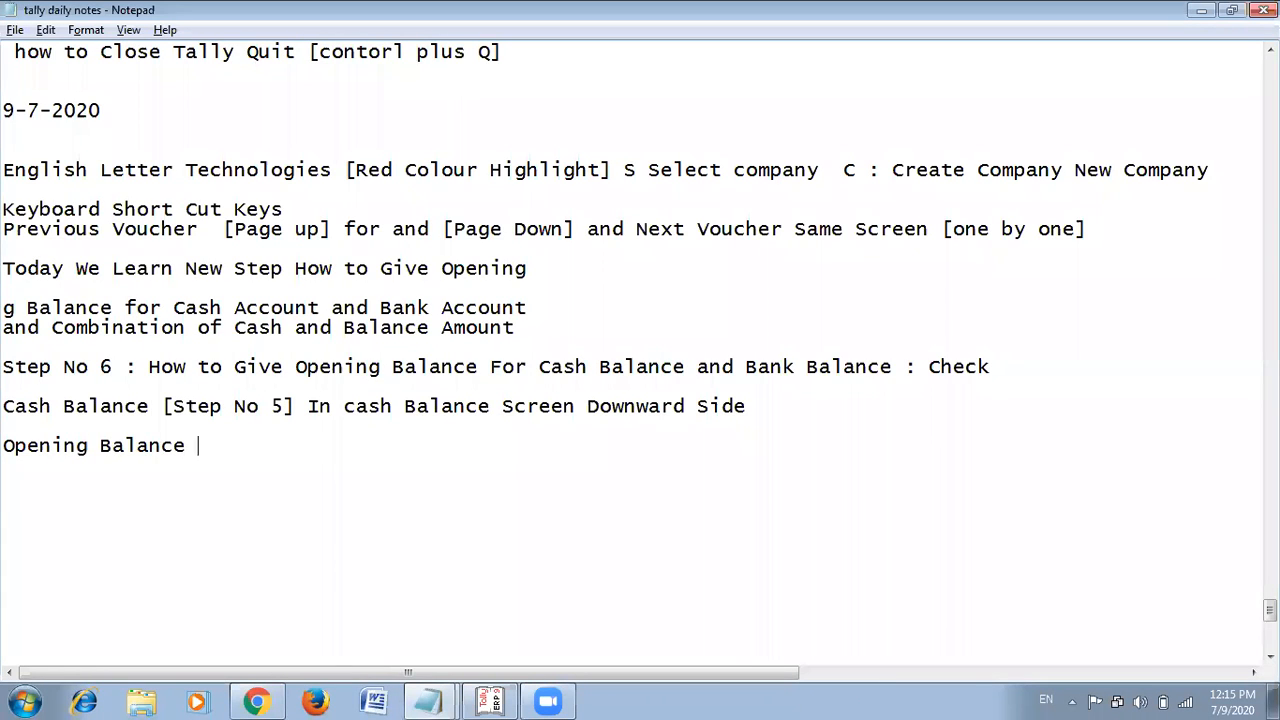
# Check the Opening Balance field in Tally's Cash ledger and add blank square brackets followed by "Empty" after "Opening Balance :" in the notes.
pyautogui.hotkey('alt', 'Tab')
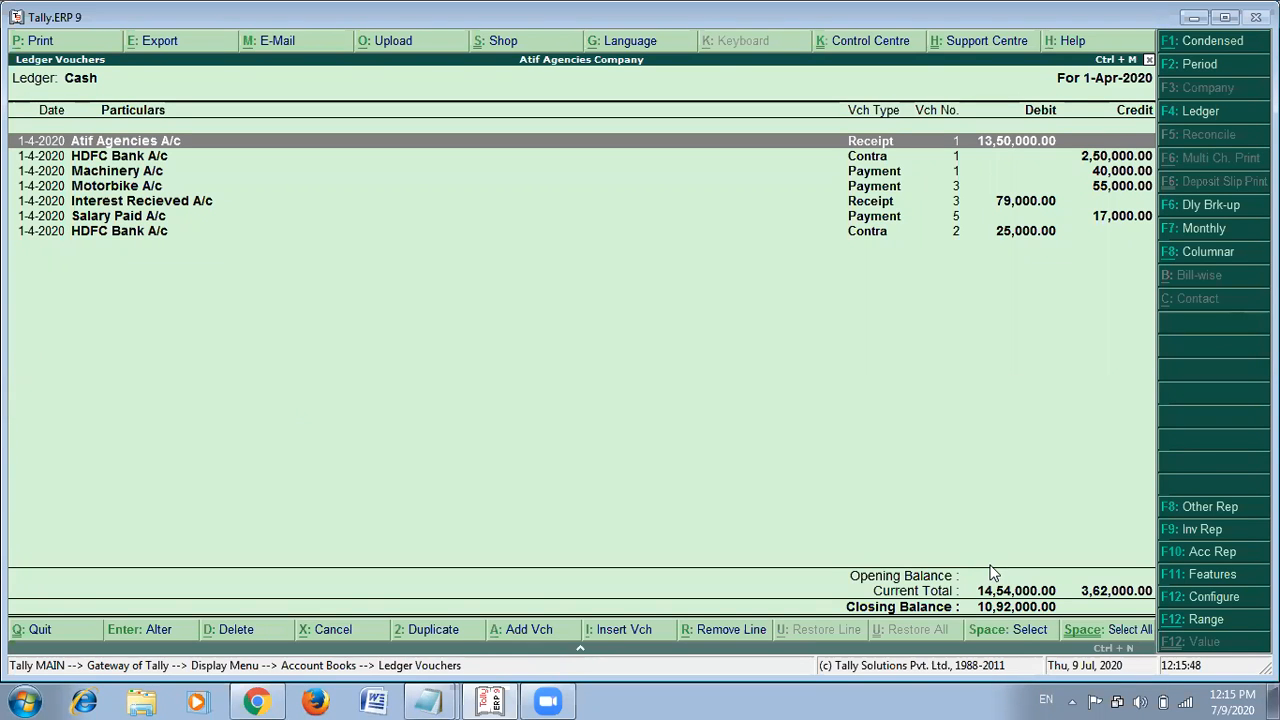
pyautogui.hotkey('alt', 'Tab')
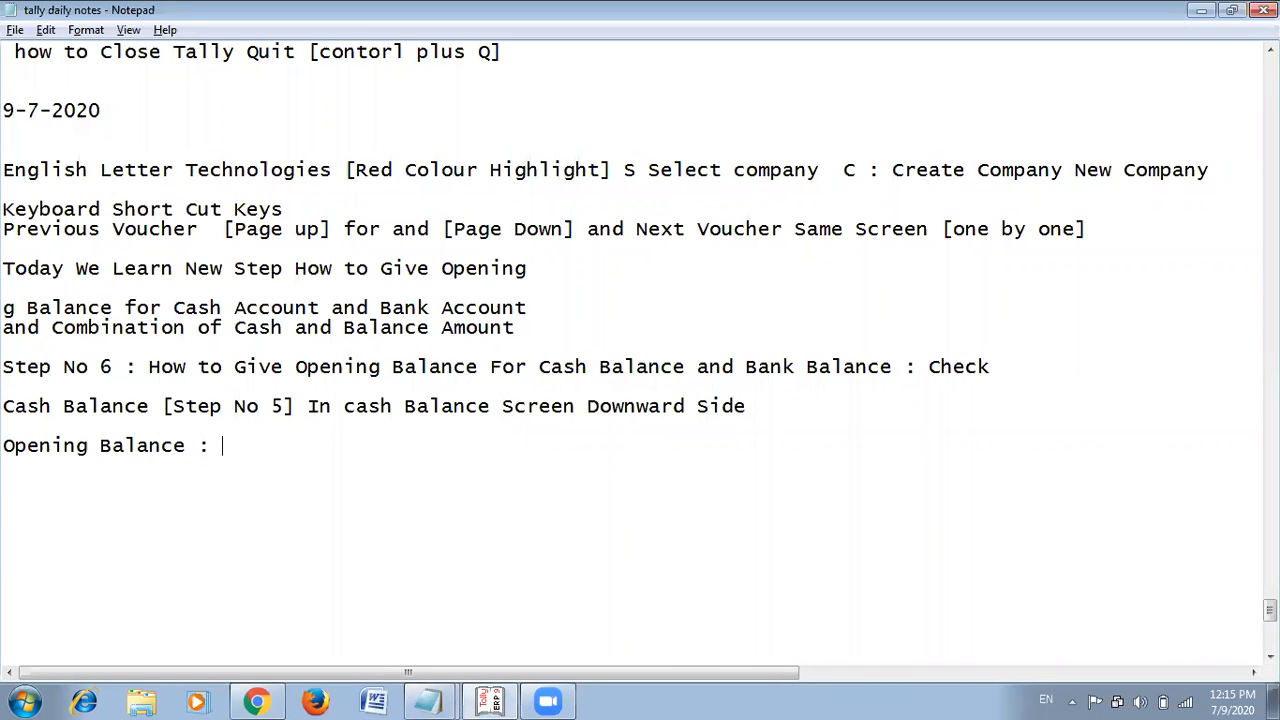
pyautogui.write('[')
pyautogui.press('Return')
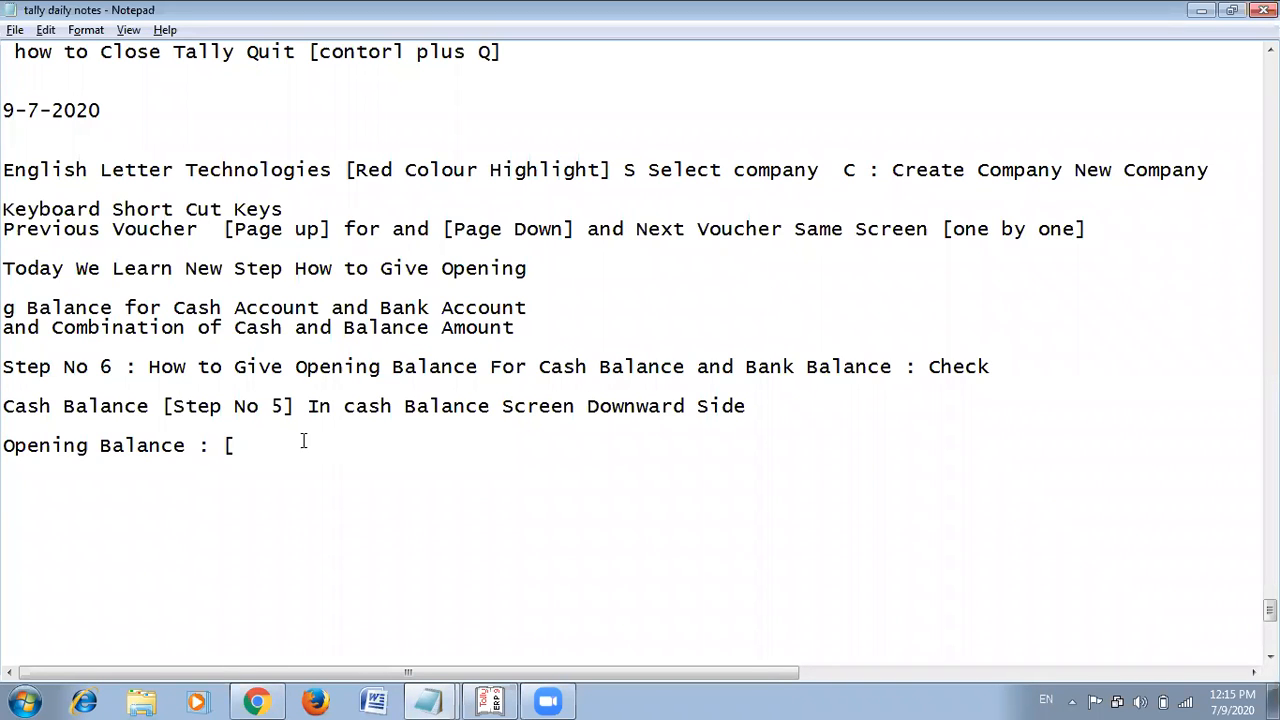
pyautogui.click(251, 447)
pyautogui.write('] Emt')
pyautogui.press('BackSpace')
pyautogui.write('pty')
# Compare the blank brackets in the notes with the Opening Balance field of Tally's Cash ledger, highlighting the blank space.
pyautogui.hotkey('alt', 'Tab')
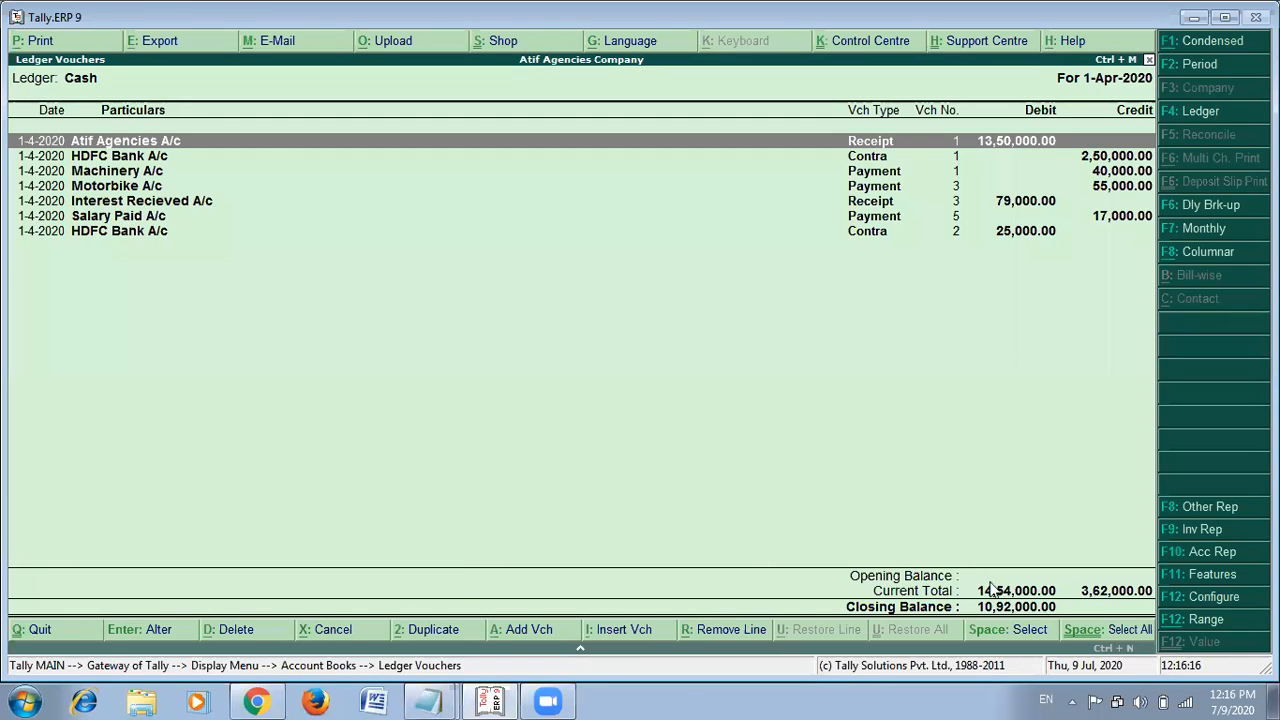
pyautogui.hotkey('alt', 'Tab')
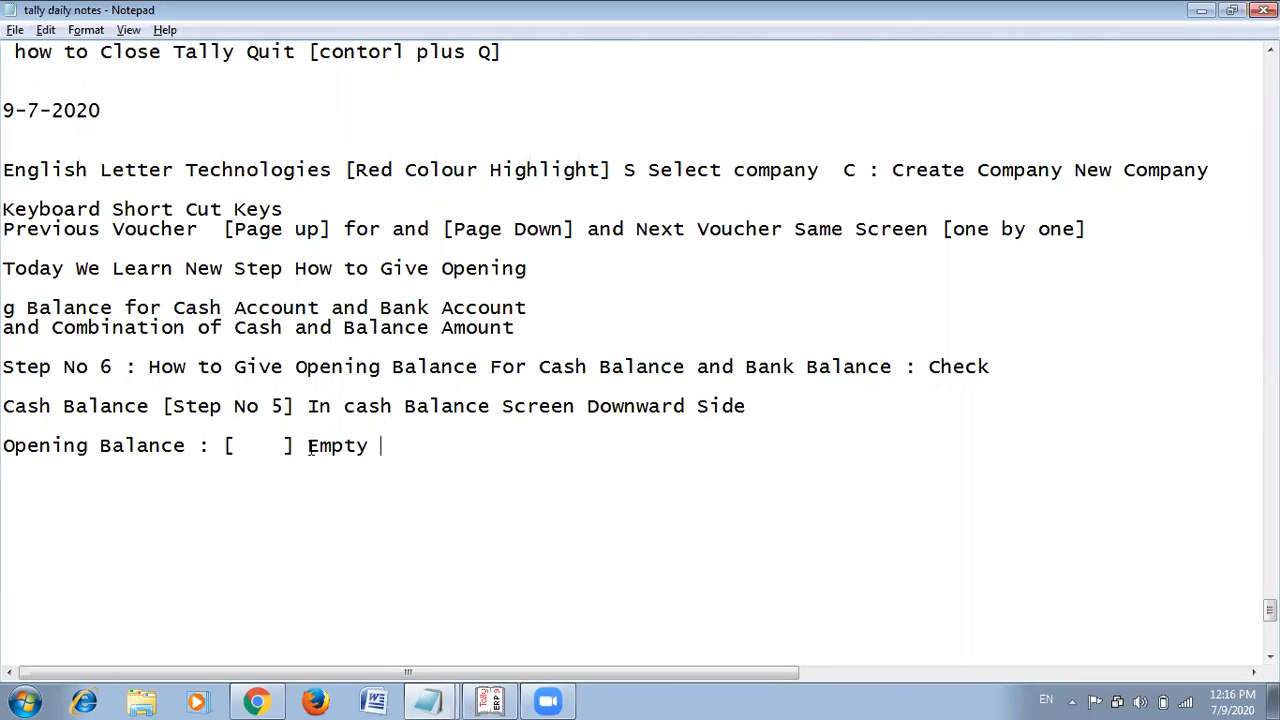
pyautogui.hotkey('alt', 'Tab')
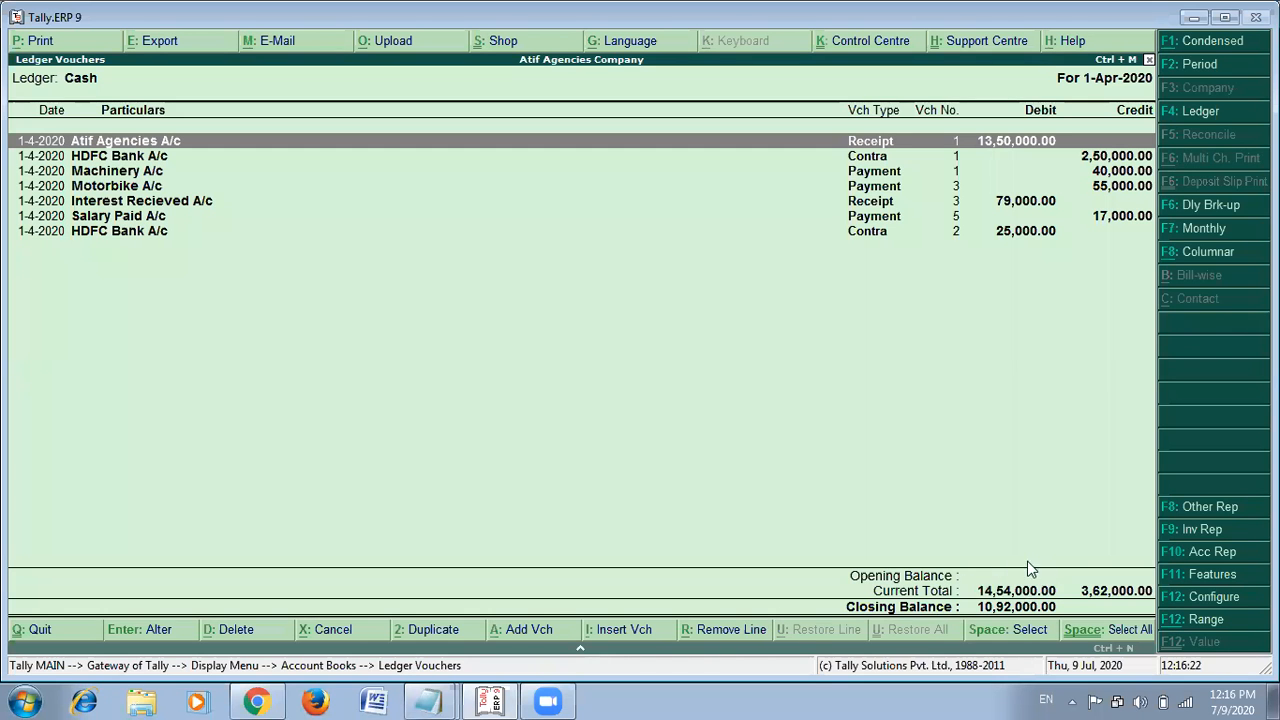
pyautogui.hotkey('alt', 'Tab')
pyautogui.moveTo(240, 443); pyautogui.dragTo(284, 446)
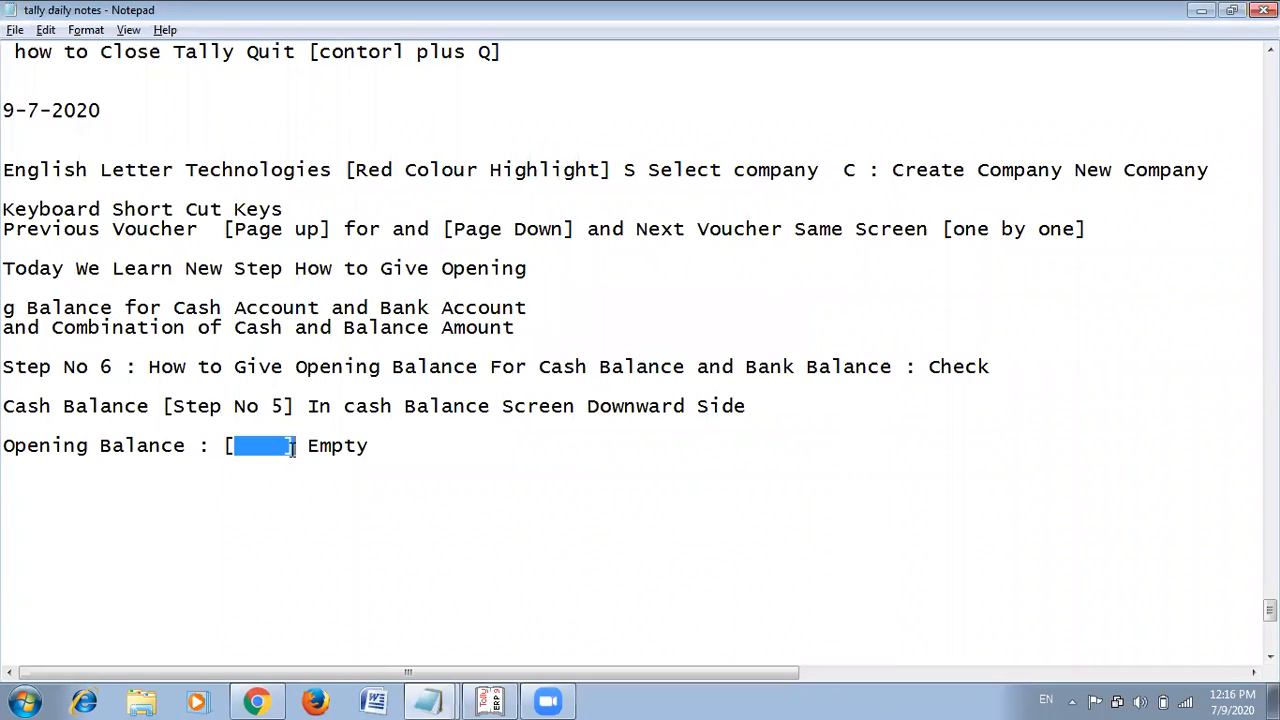
pyautogui.hotkey('alt', 'Tab')
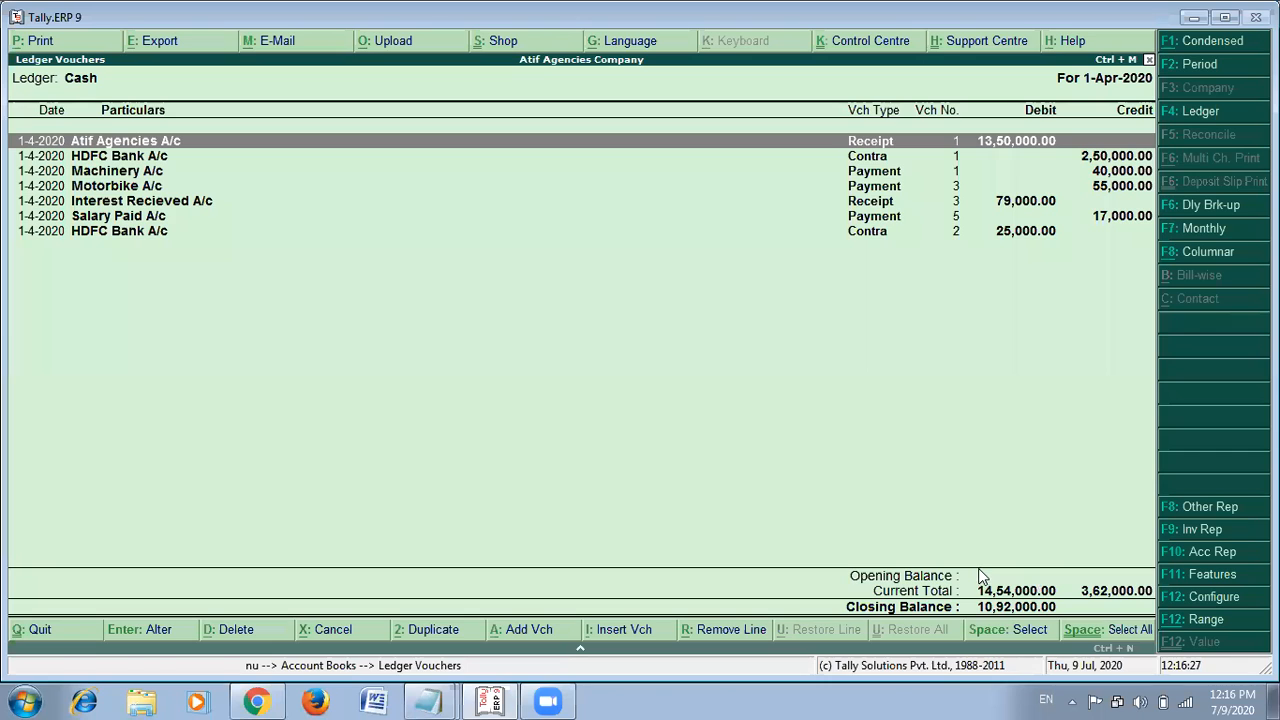
pyautogui.hotkey('alt', 'Tab')
# Add "To Give Opening Balance for Cash Account" after "Empty" on the Opening Balance line.
pyautogui.click(383, 449)
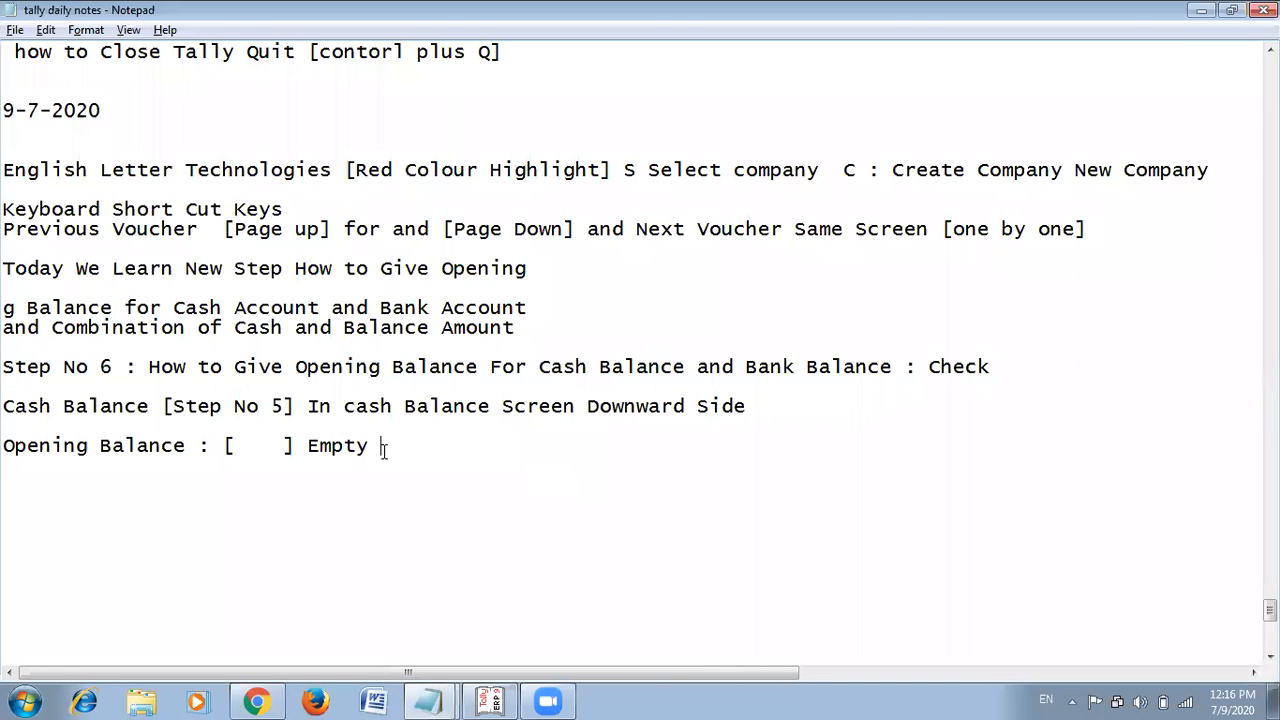
pyautogui.write('To Give Opening')
pyautogui.press('BackSpace')
pyautogui.press('BackSpace')
pyautogui.press('BackSpace')
pyautogui.write('t')
pyautogui.press('BackSpace')
pyautogui.press('BackSpace')
pyautogui.write('ning')
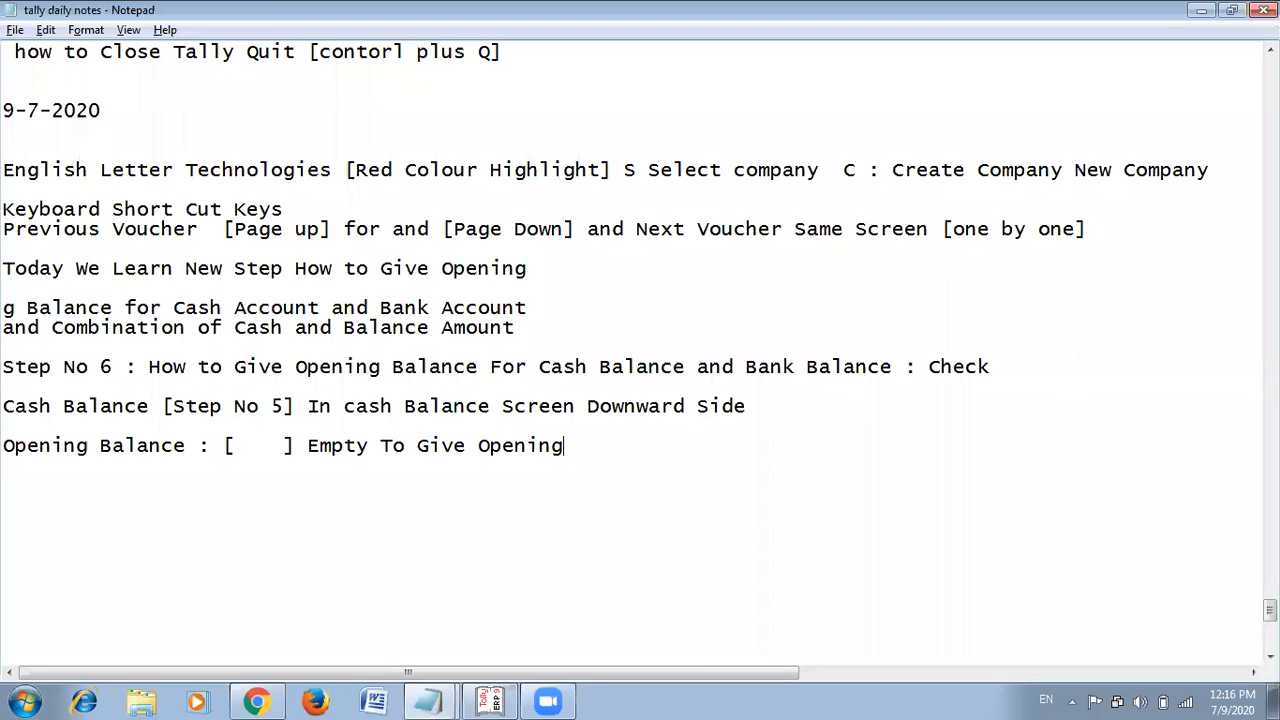
pyautogui.write(' Balanc')
pyautogui.write('e ')
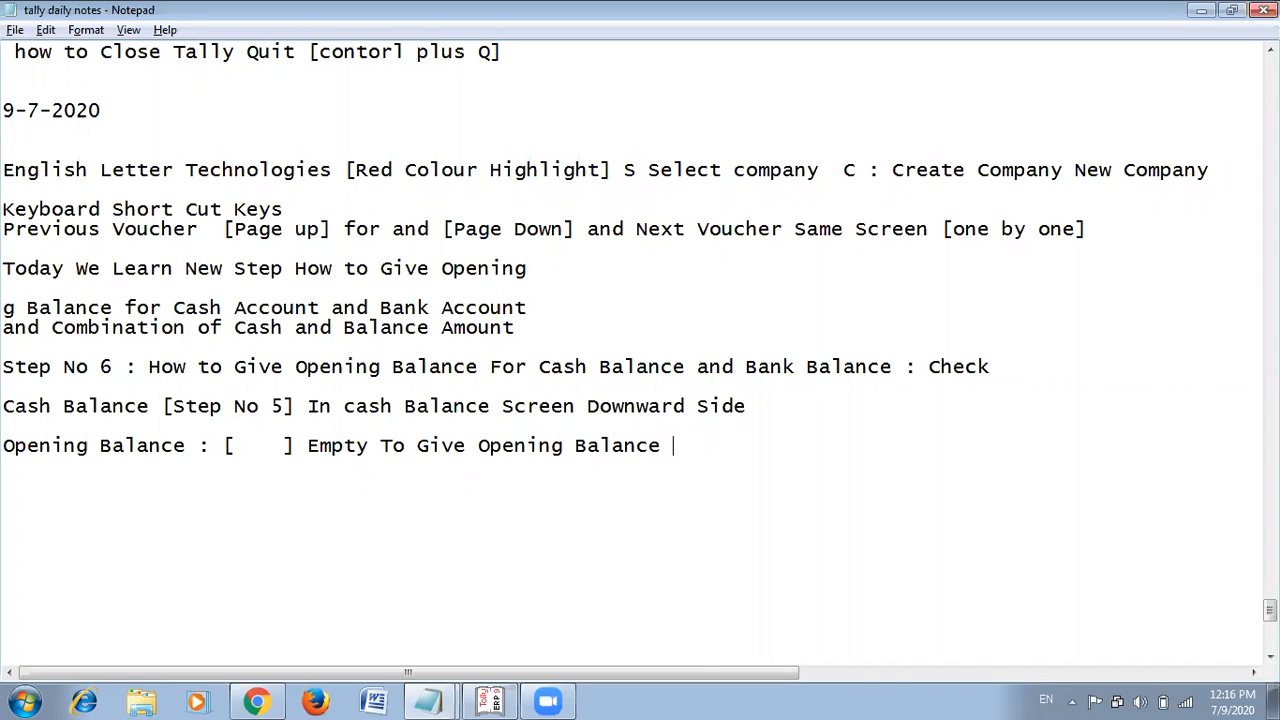
pyautogui.write('for Cash Account')
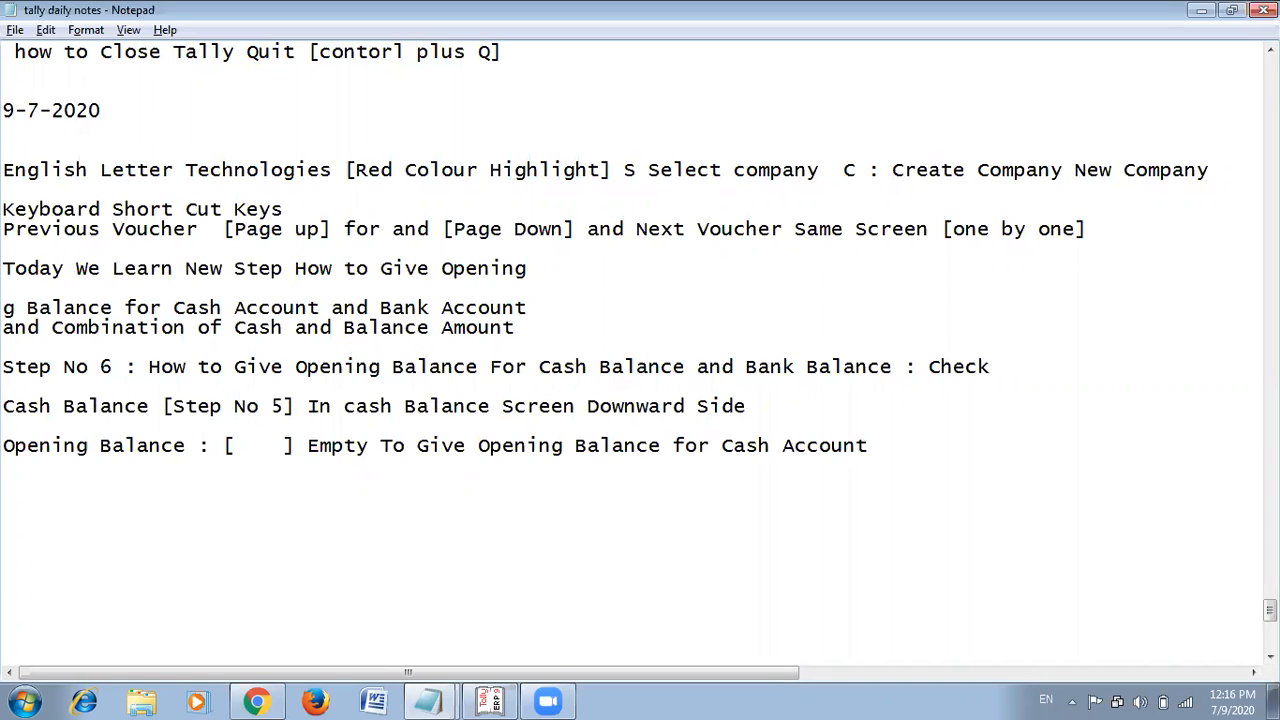
# Insert the word "fill" between "To" and "Give" on the Opening Balance line.
pyautogui.press('Left')
pyautogui.press('Left')
pyautogui.press('Left')
pyautogui.press('Left')
pyautogui.press('Left')
pyautogui.press('Left')
pyautogui.write('fill')
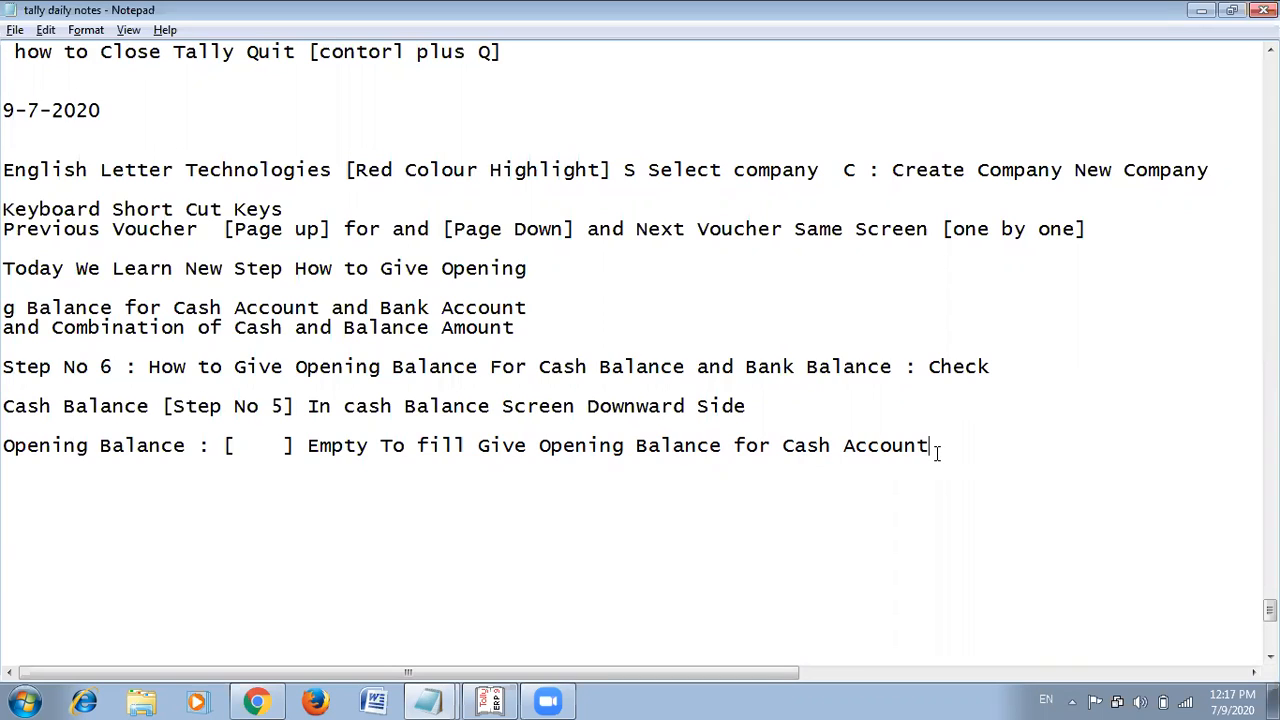
# Write the route "Gateway of Tally->Accounts Info->Ledger->Alter" on a new line below the Opening Balance line.
pyautogui.press('Return')
pyautogui.write('Gateway of Tally')
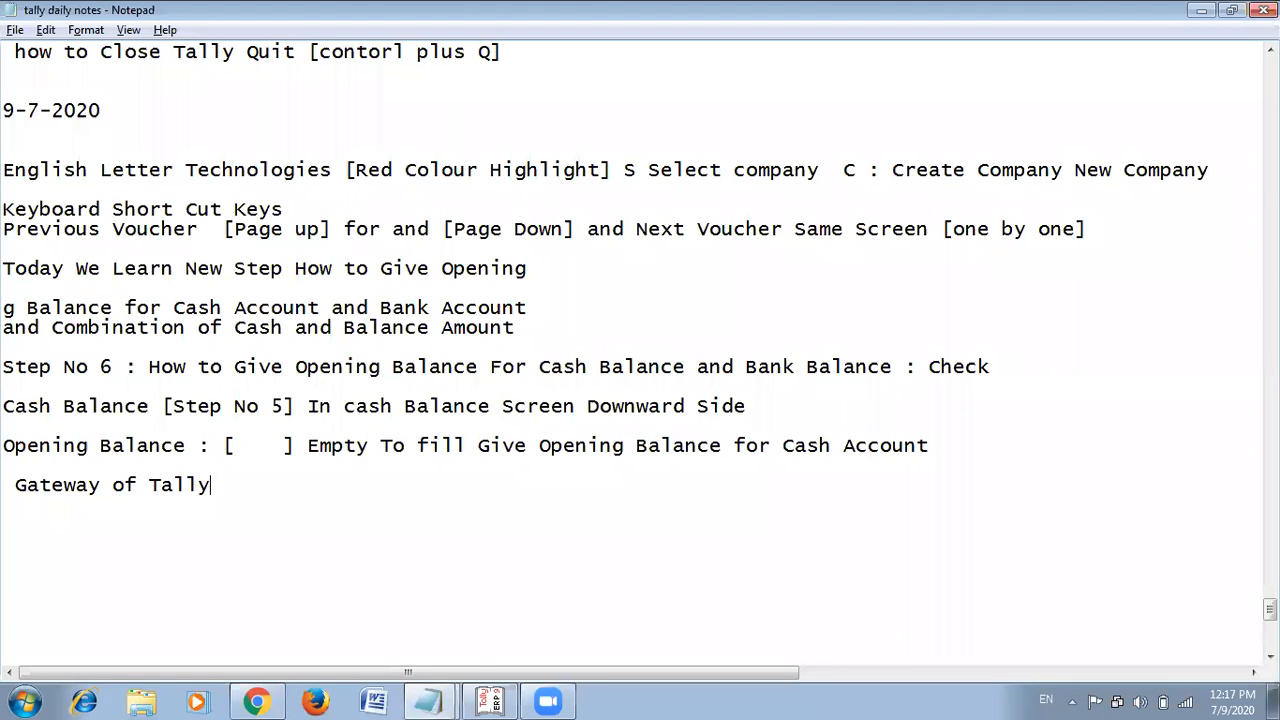
pyautogui.write('->Accounts I')
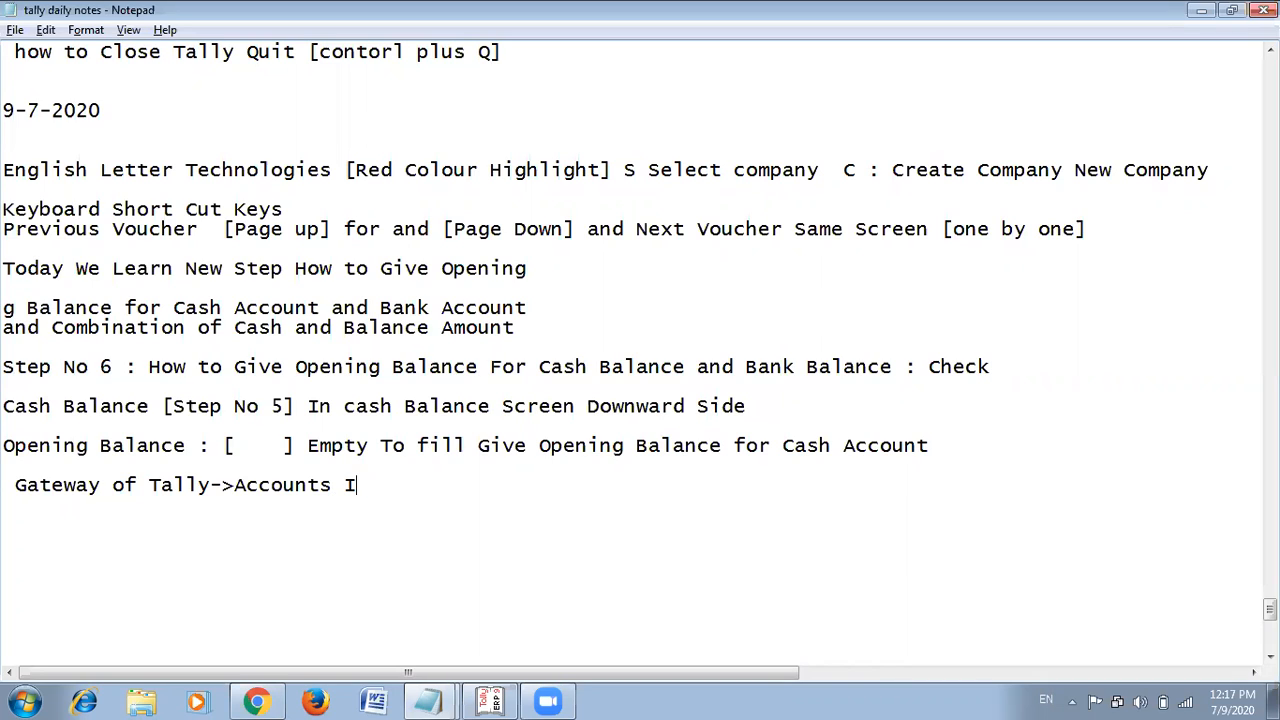
pyautogui.write('nfo-')
pyautogui.write('>')
pyautogui.write('Ledg')
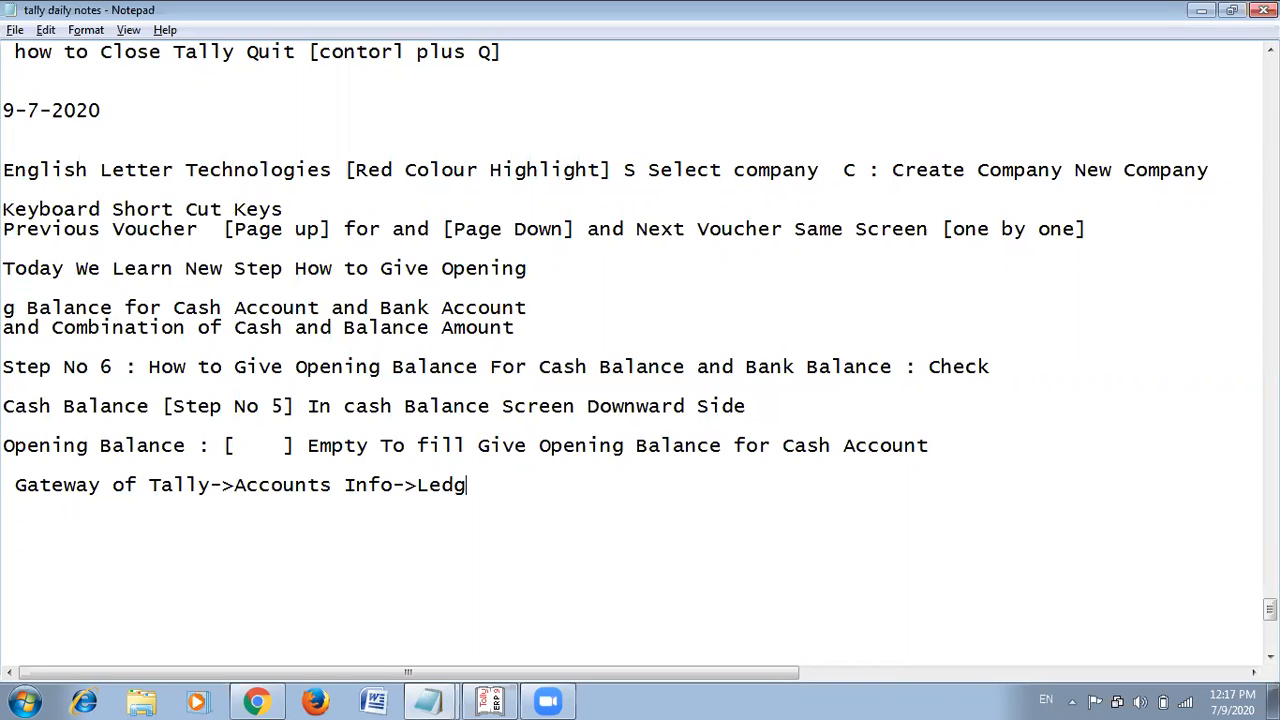
pyautogui.write('er->Alter')
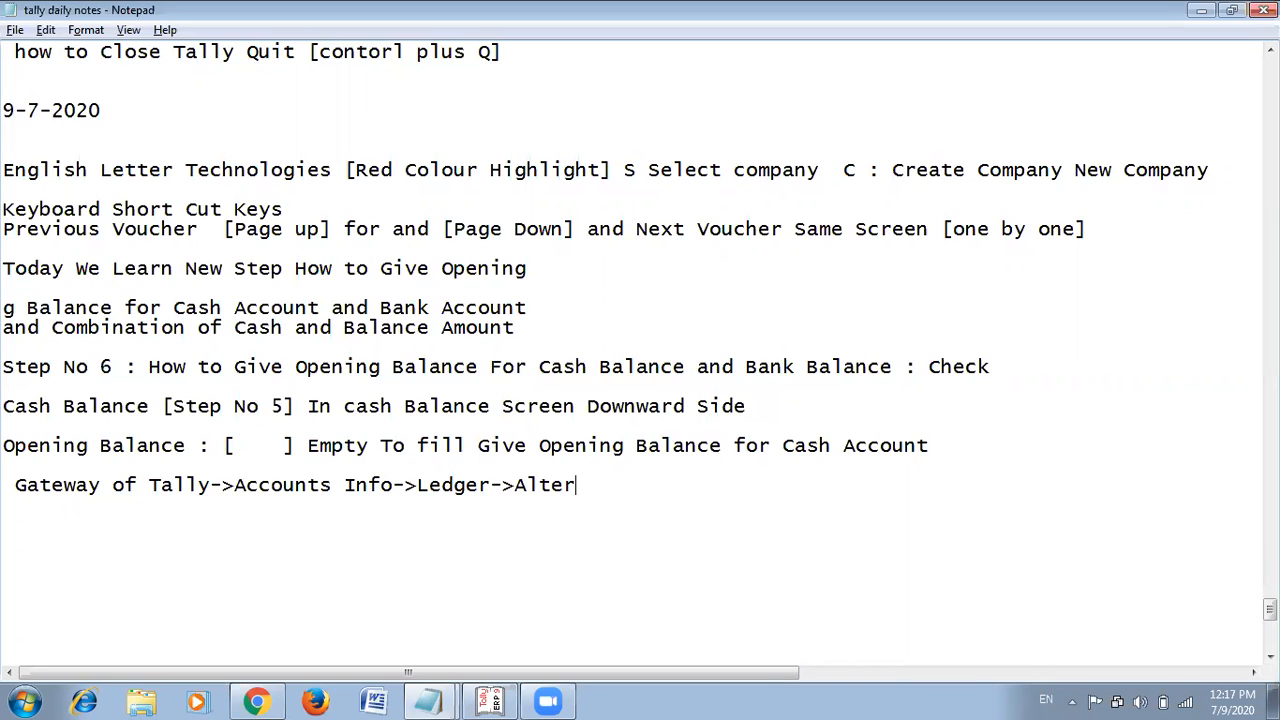
# Extend the route line with "->Put Enter We are Screen as".
pyautogui.write('->Put Enter We a')
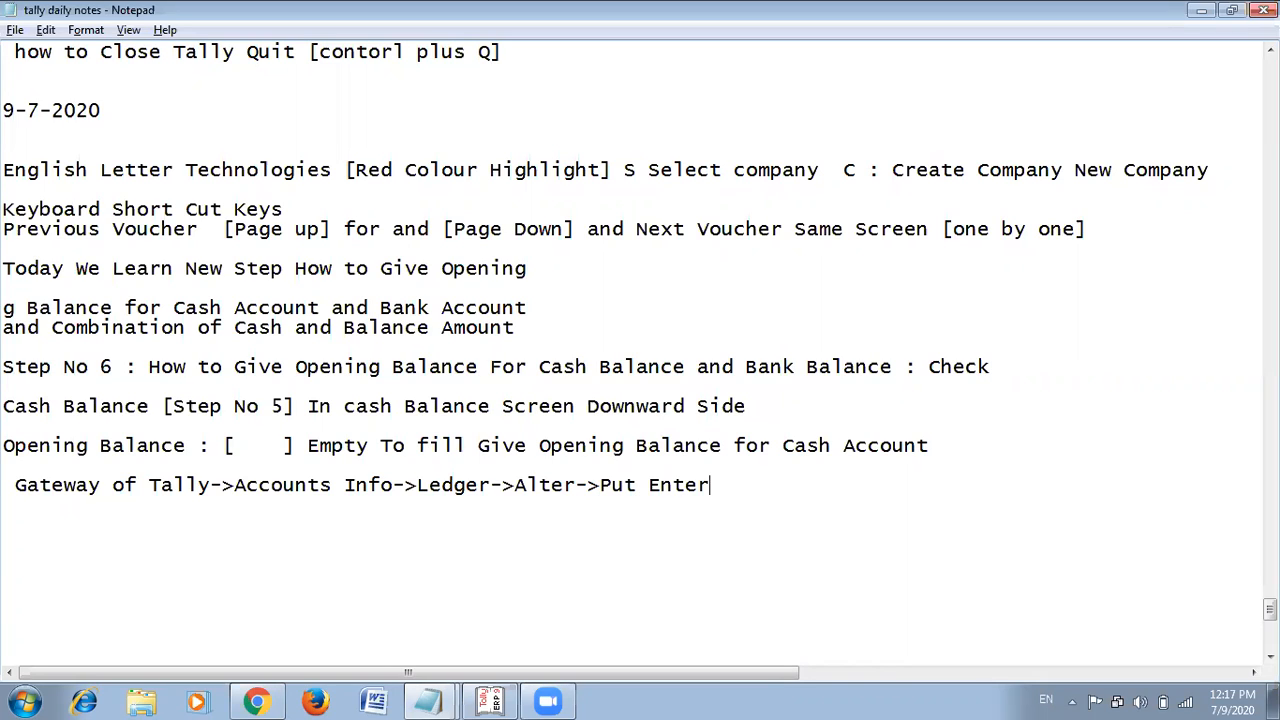
pyautogui.write('re Sec')
pyautogui.press('BackSpace')
pyautogui.press('BackSpace')
pyautogui.write('creen as')
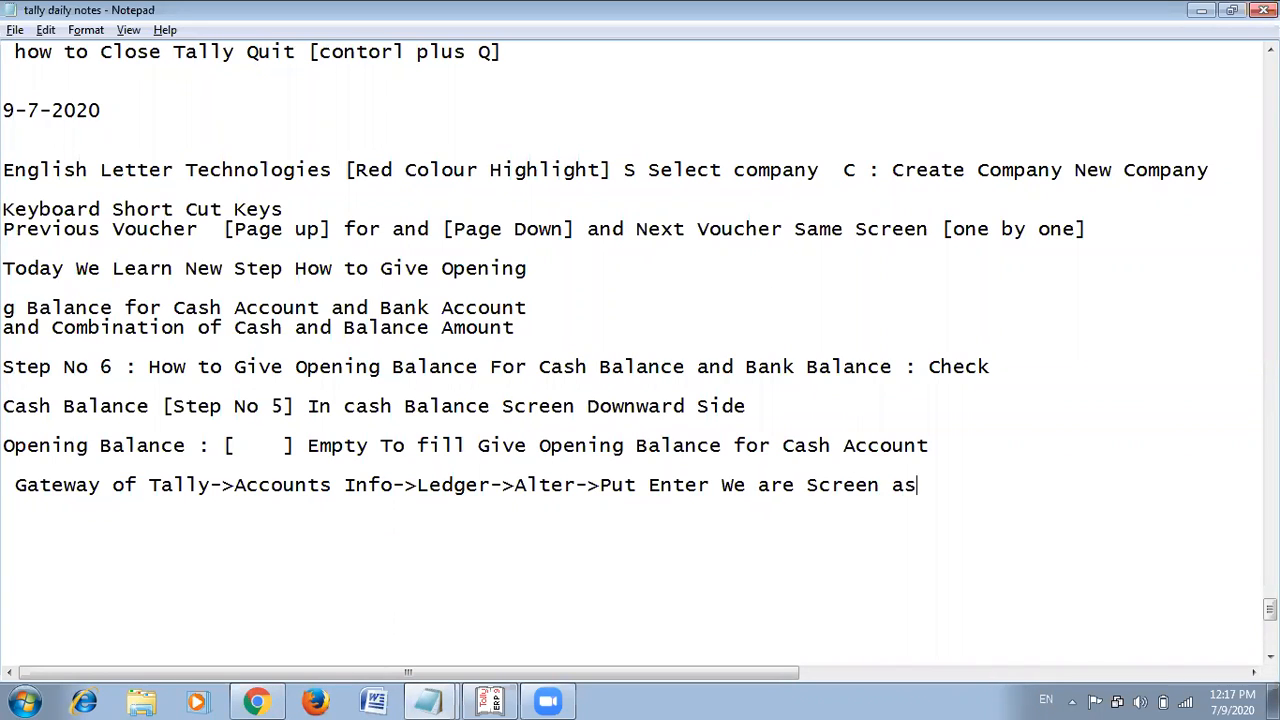
# Write "Ledger Alteration Screen" on a separate line below the route, leaving a blank line between them.
pyautogui.press('Return')
pyautogui.press('Return')
pyautogui.write('Ledger Altaer')
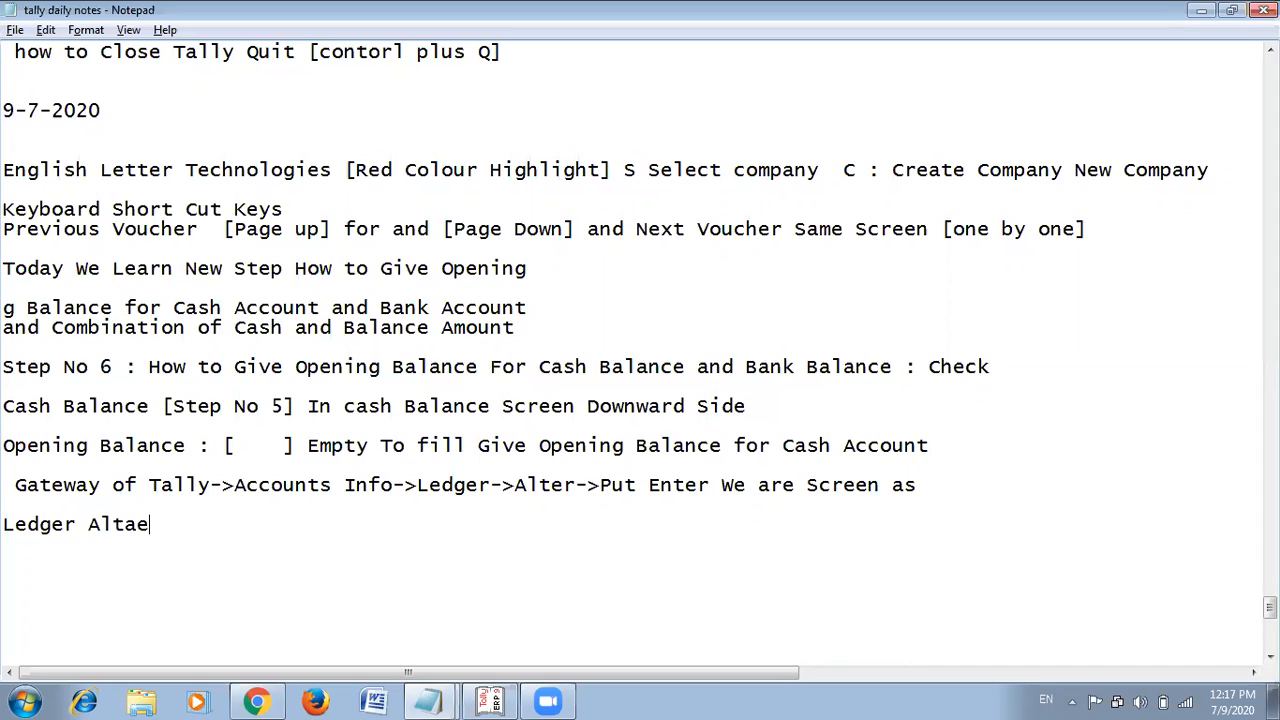
pyautogui.press('BackSpace')
pyautogui.press('BackSpace')
pyautogui.press('BackSpace')
pyautogui.write('eration S')
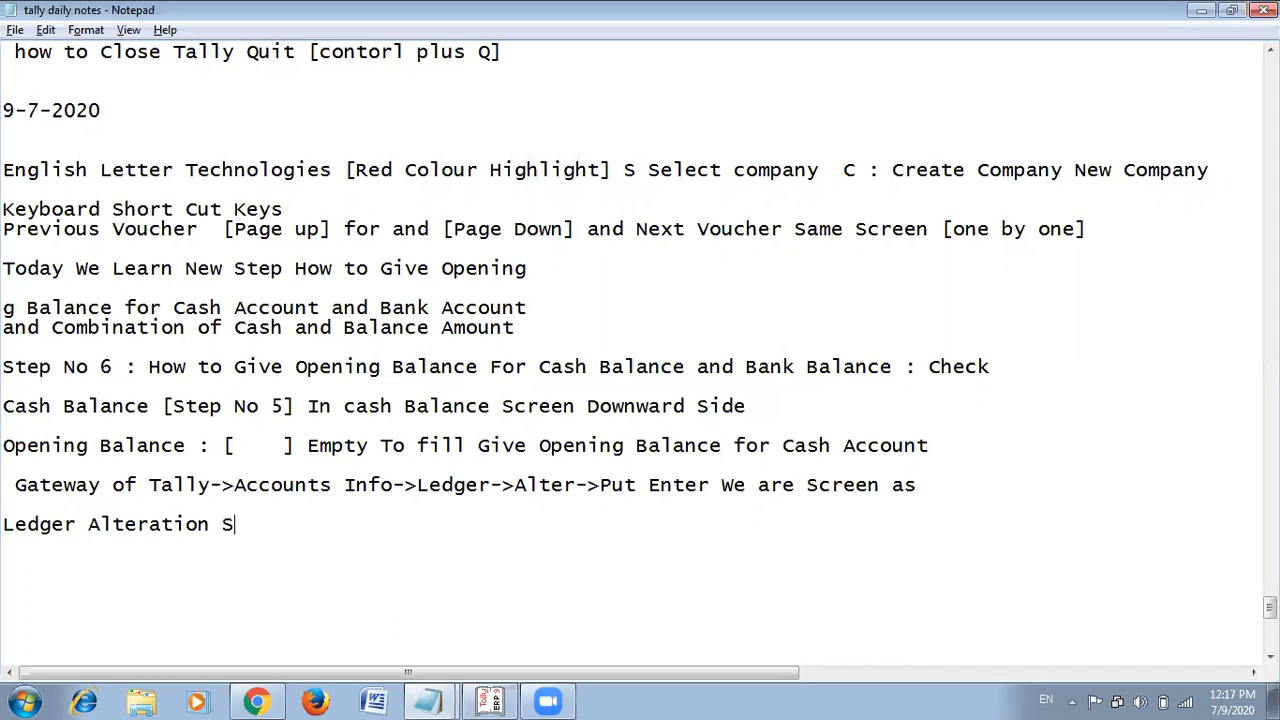
pyautogui.write('creen')
# Switch to Tally and go back from the Cash ledger vouchers to the Gateway of Tally, checking the written route in the notes.
pyautogui.hotkey('alt', 'Tab')
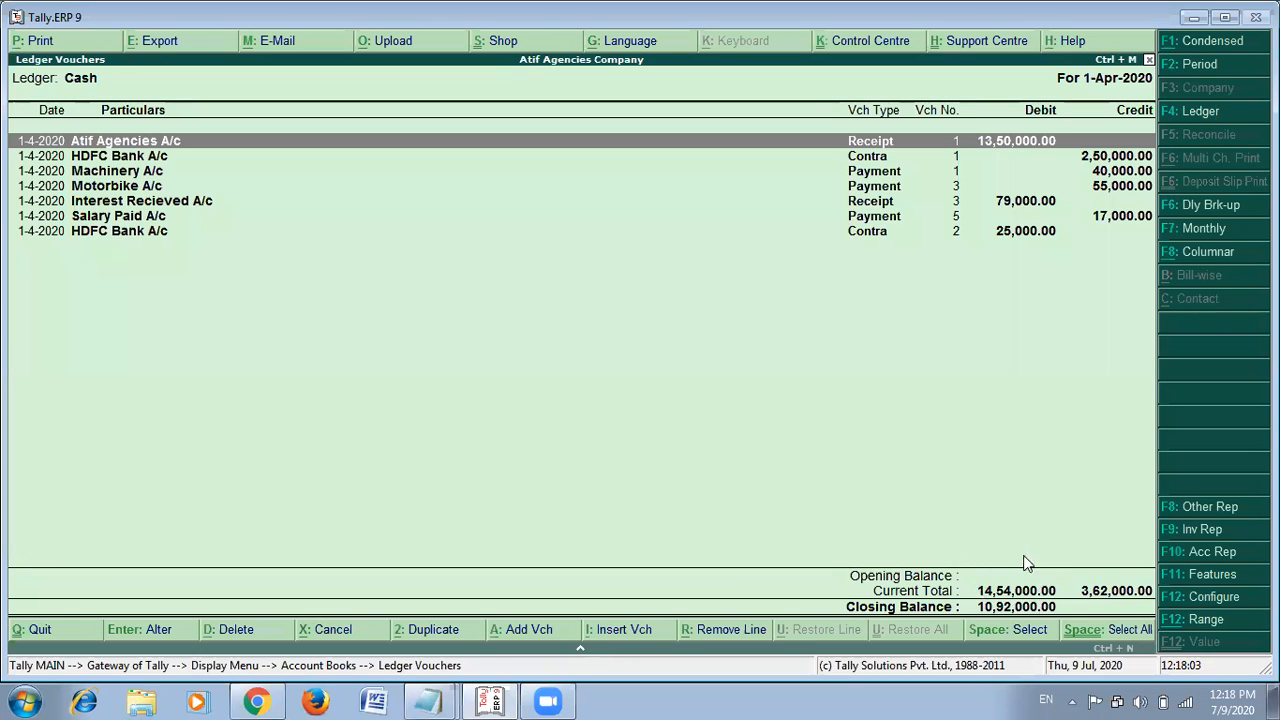
pyautogui.hotkey('alt', 'Tab')
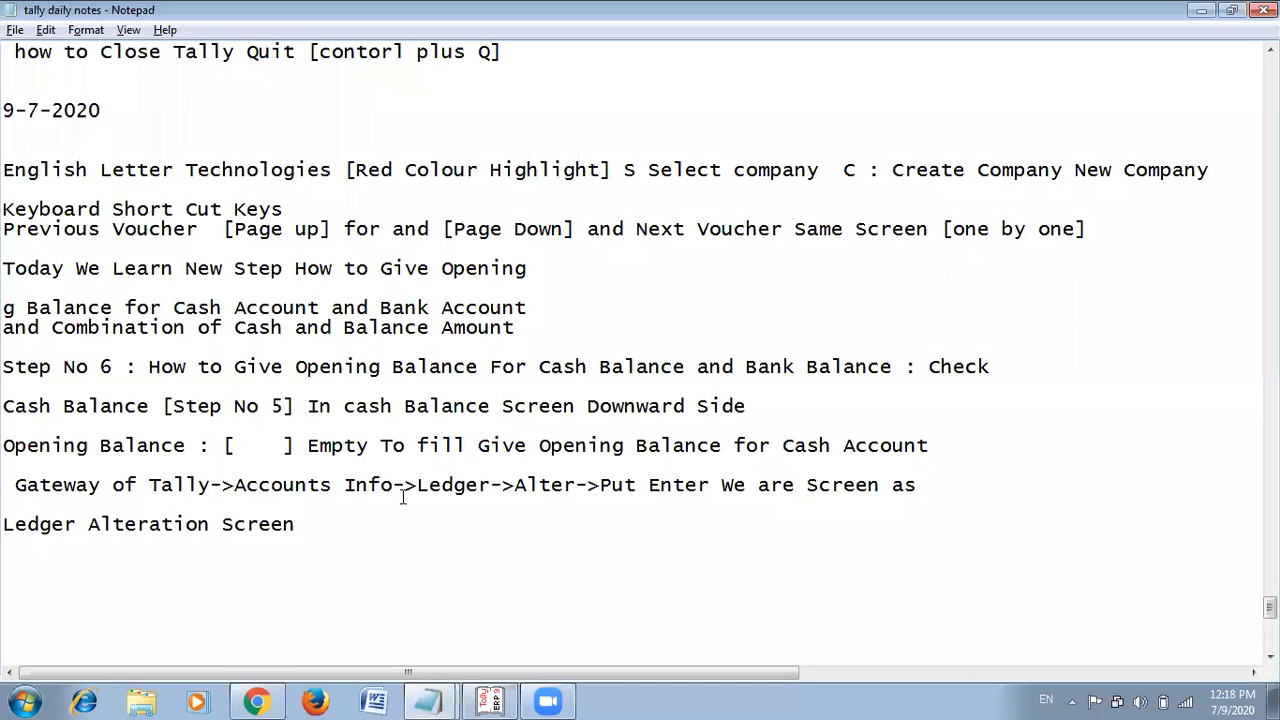
pyautogui.hotkey('alt', 'Tab')
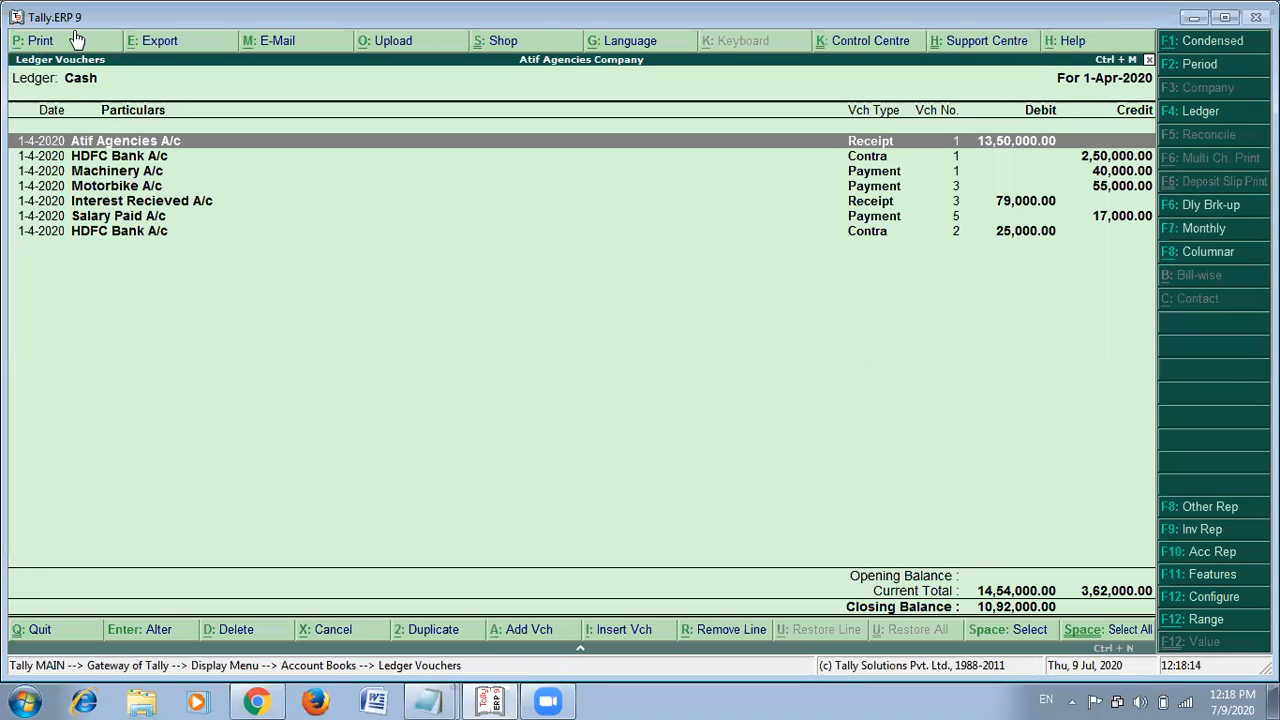
pyautogui.press('Escape')
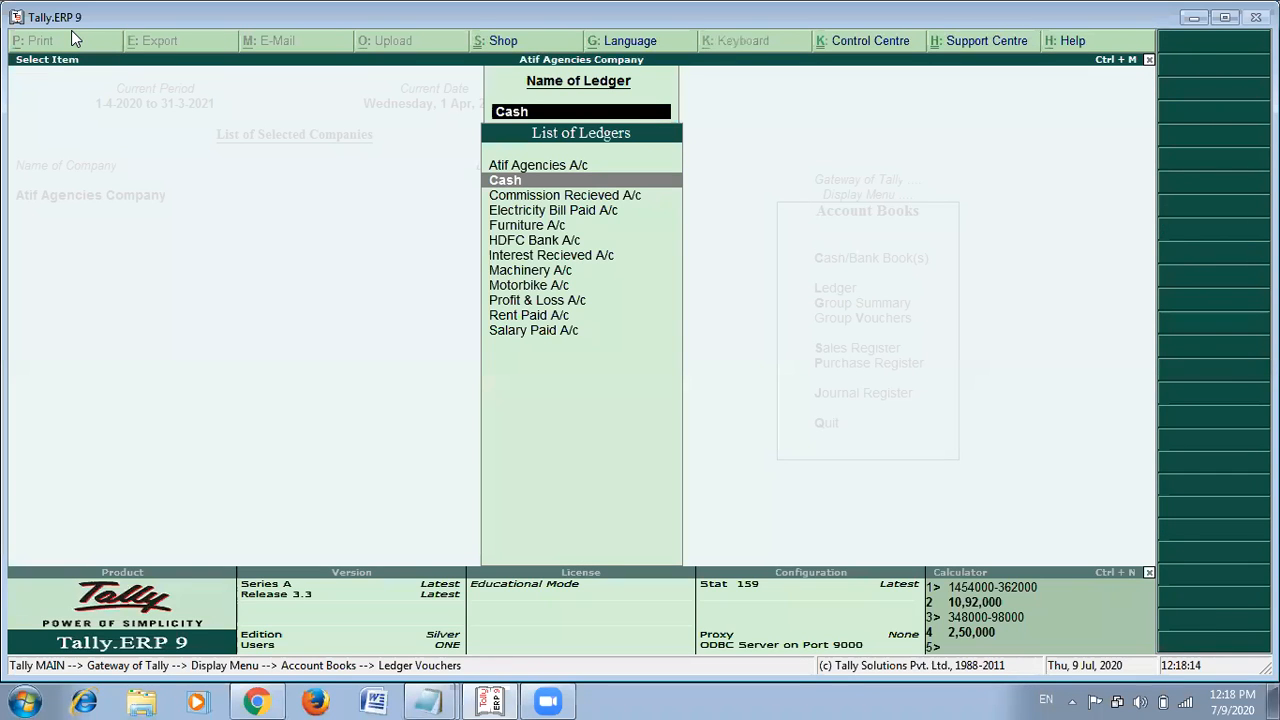
pyautogui.press('Escape')
pyautogui.press('Escape')
pyautogui.press('Escape')
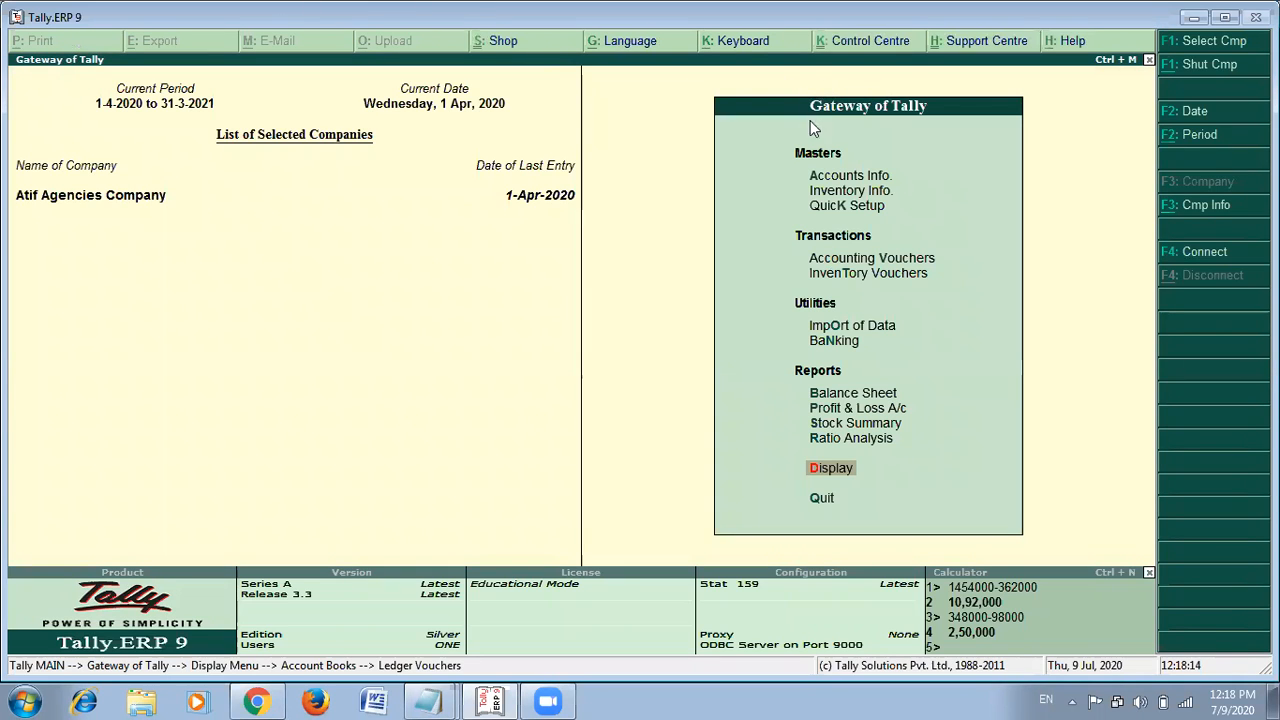
pyautogui.hotkey('alt', 'Tab')
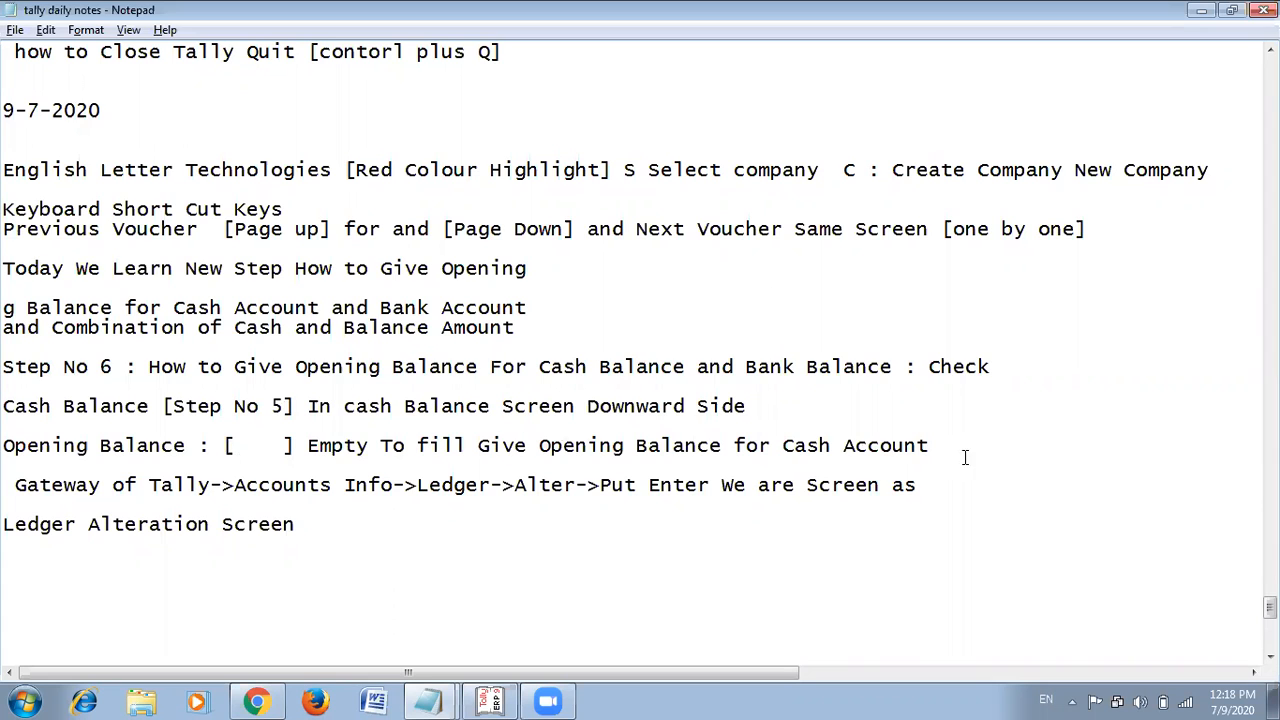
pyautogui.hotkey('alt', 'Tab')
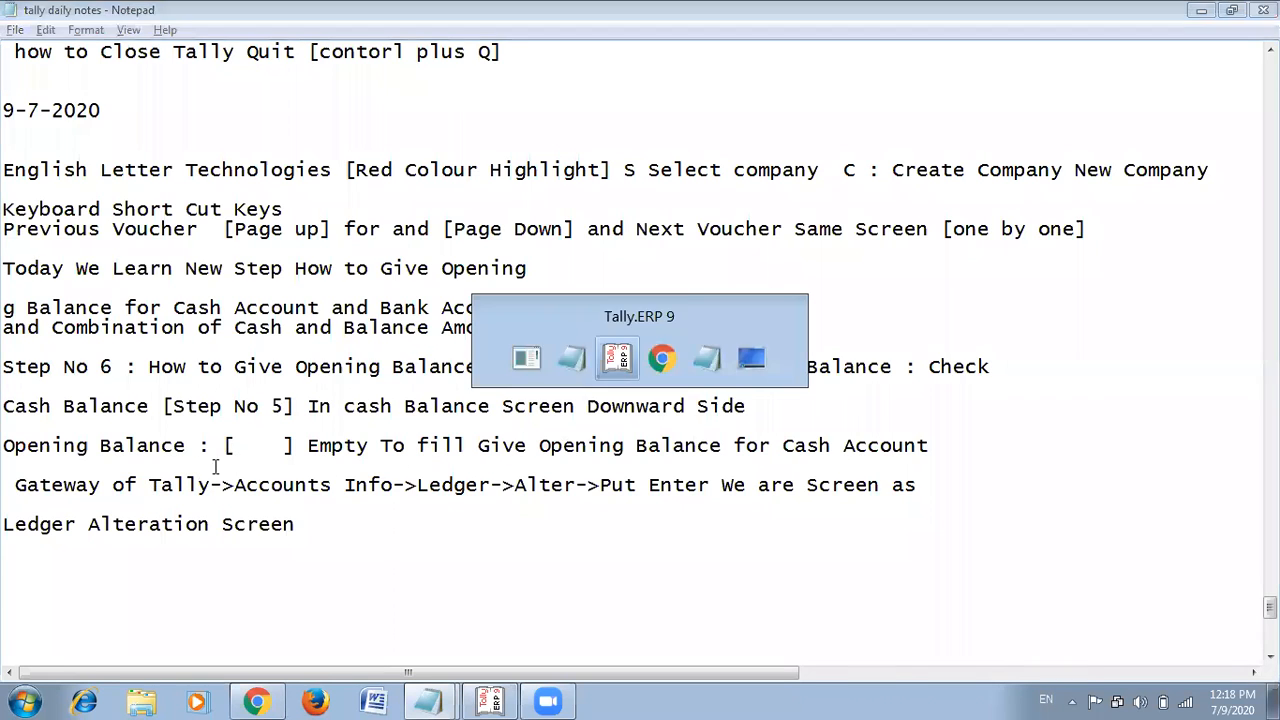
# Switch to Tally and display the Cash ledger vouchers from Account Books, checking the Opening Balance line against the notes.
pyautogui.press('Return')
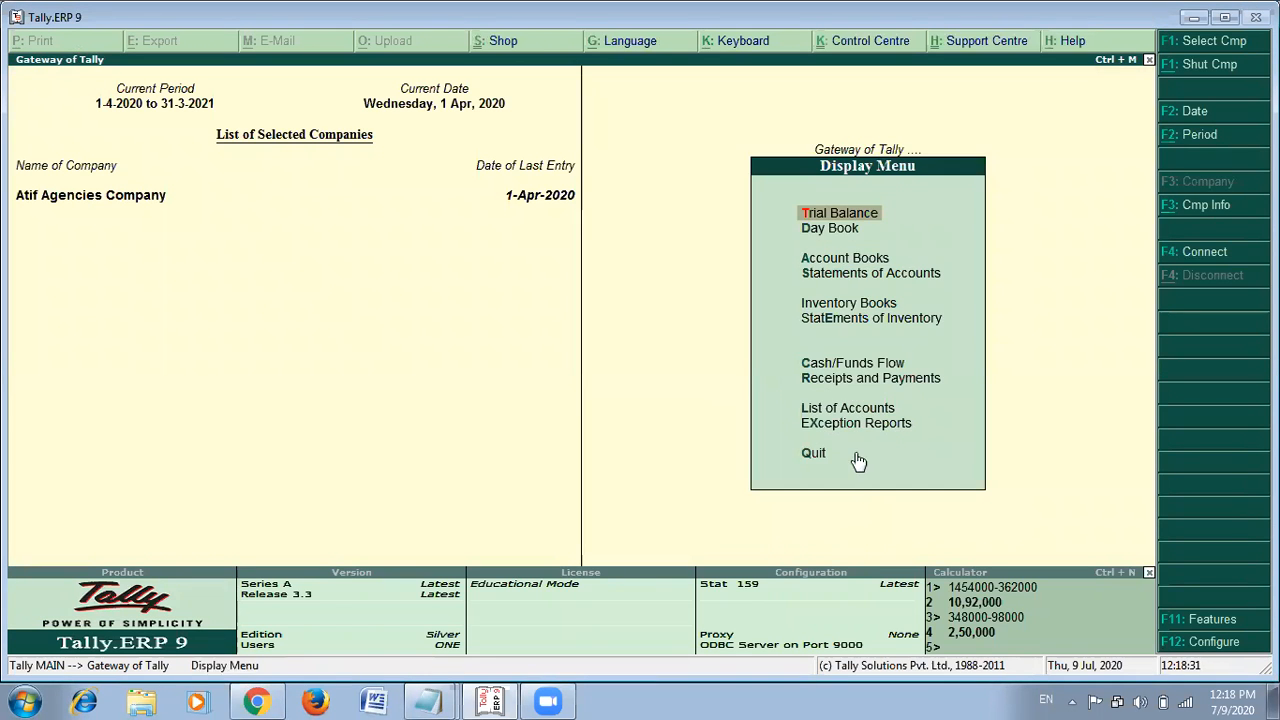
pyautogui.click(828, 262)
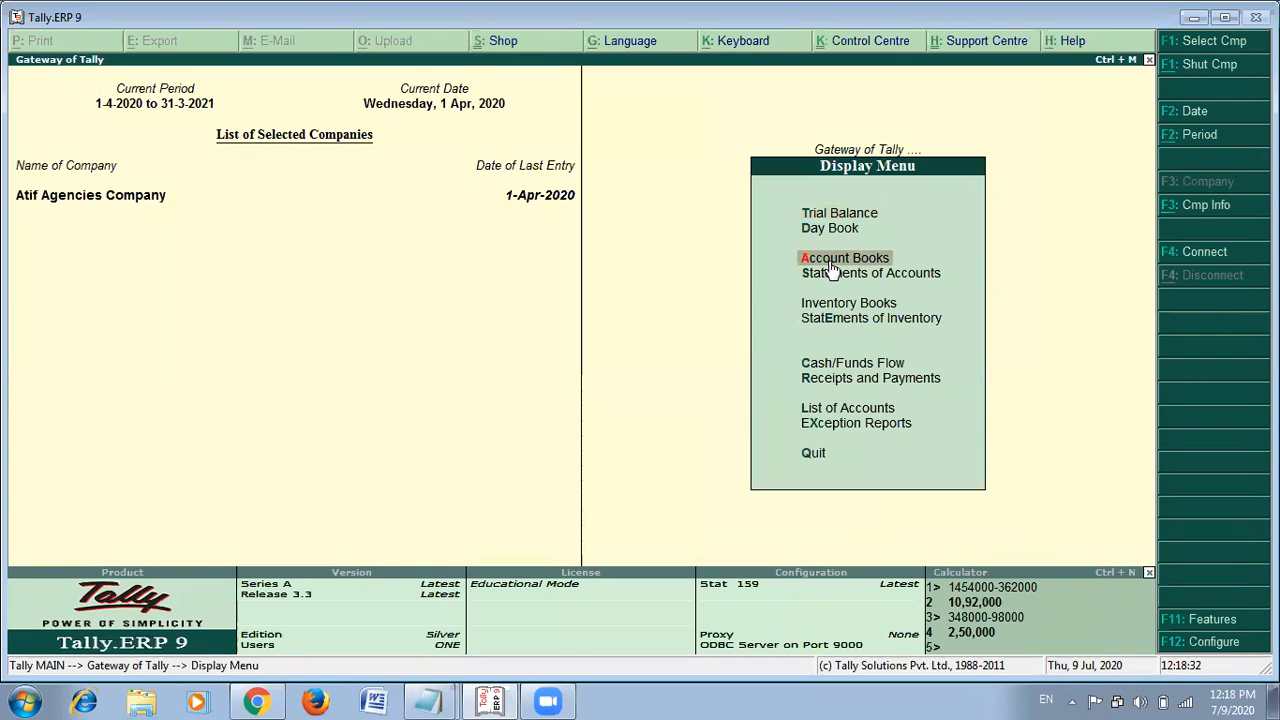
pyautogui.click(830, 264)
pyautogui.click(846, 291)
pyautogui.click(846, 291)
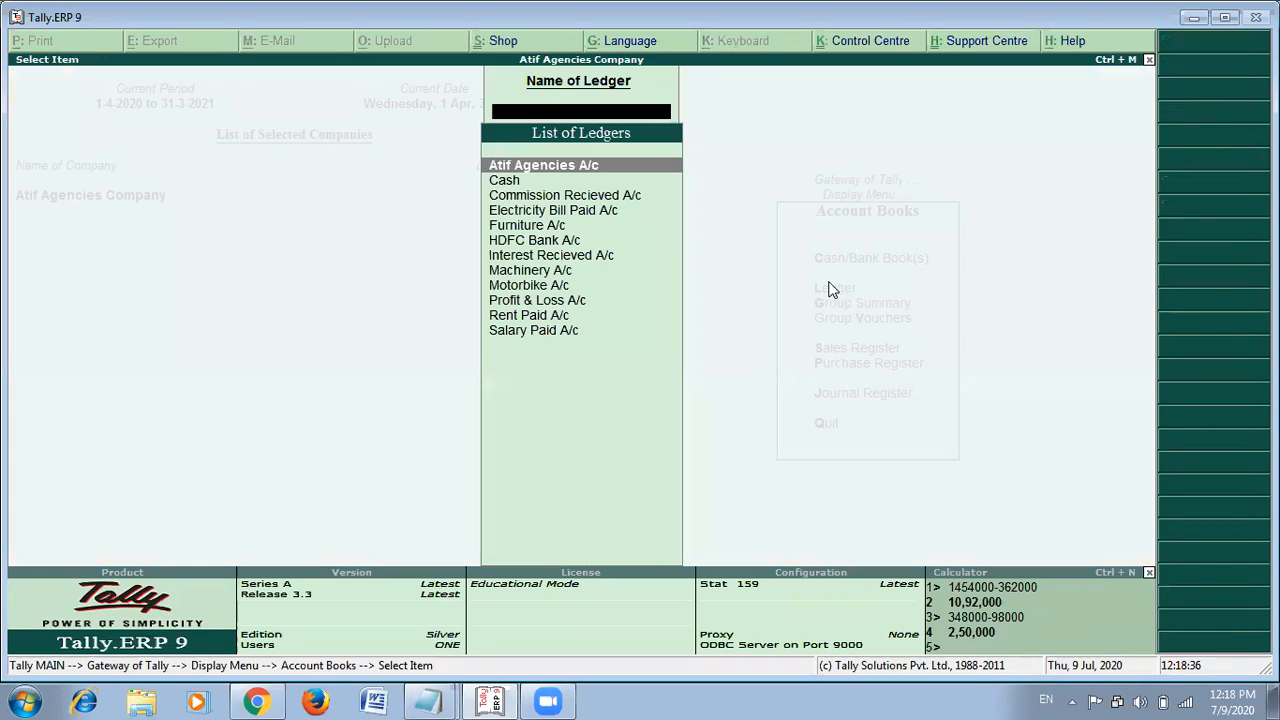
pyautogui.click(513, 184)
pyautogui.click(514, 188)
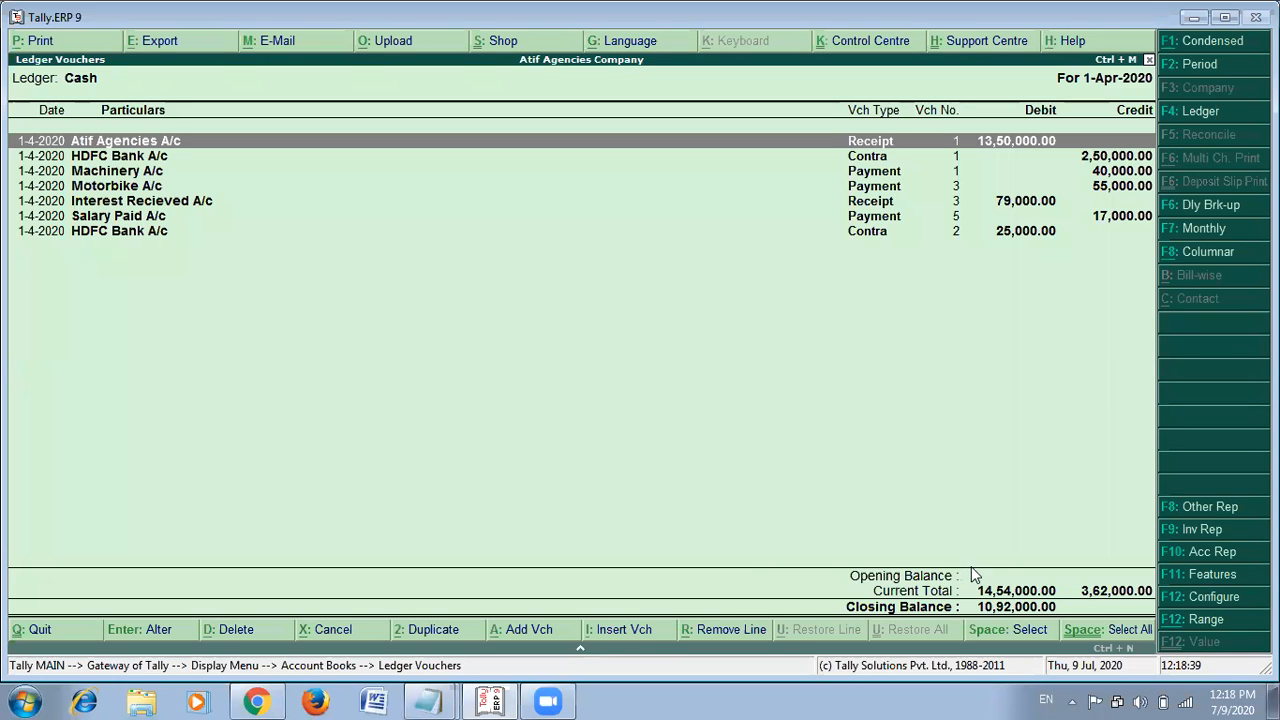
pyautogui.hotkey('alt', 'Tab')
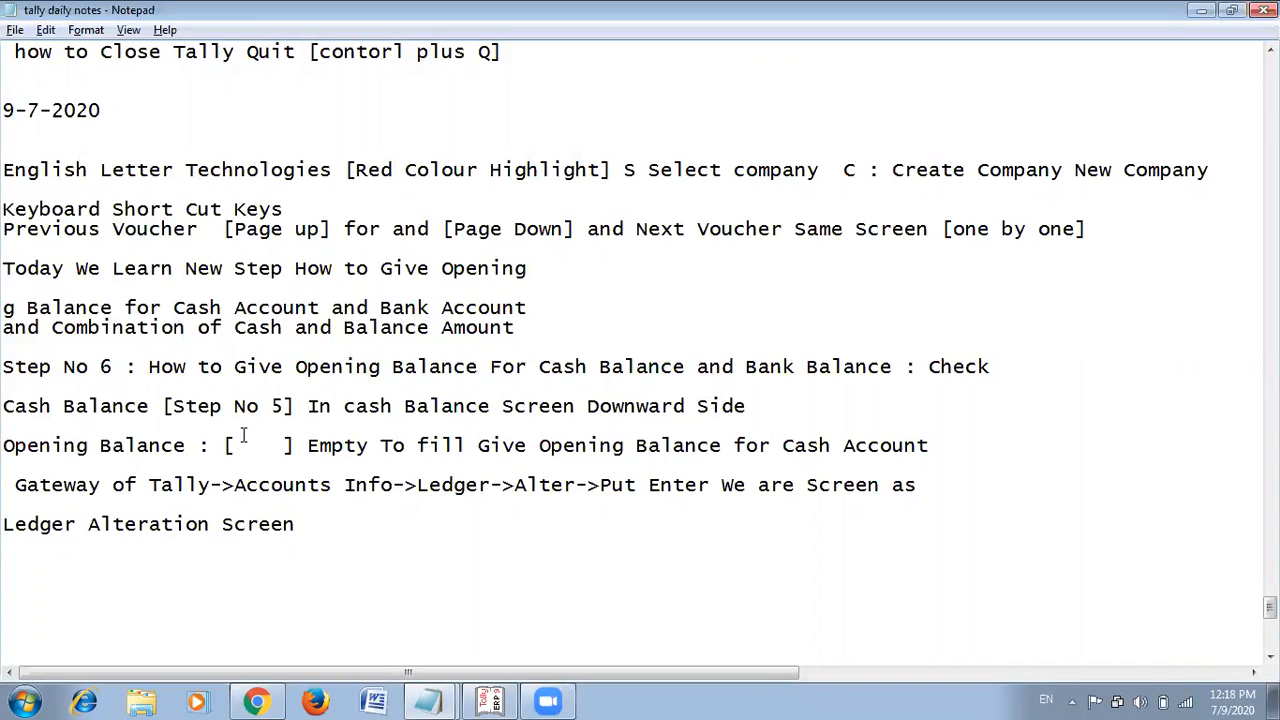
pyautogui.hotkey('alt', 'Tab')
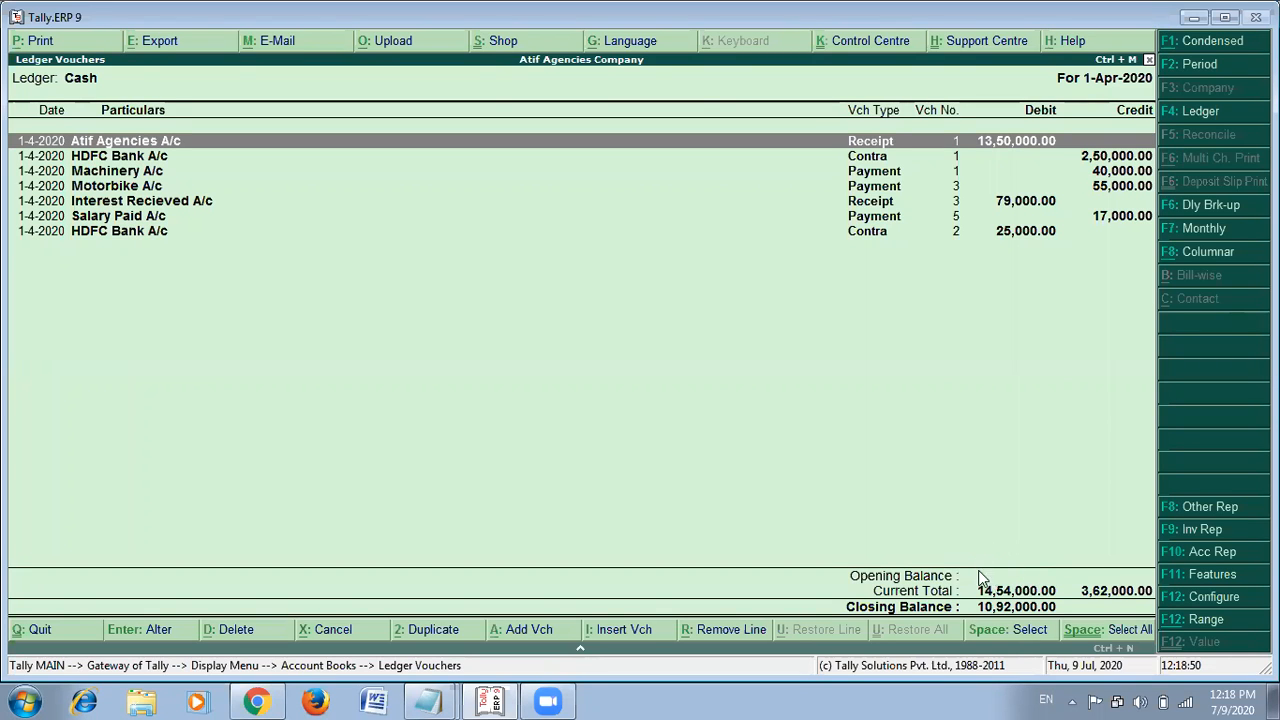
pyautogui.hotkey('alt', 'Tab')
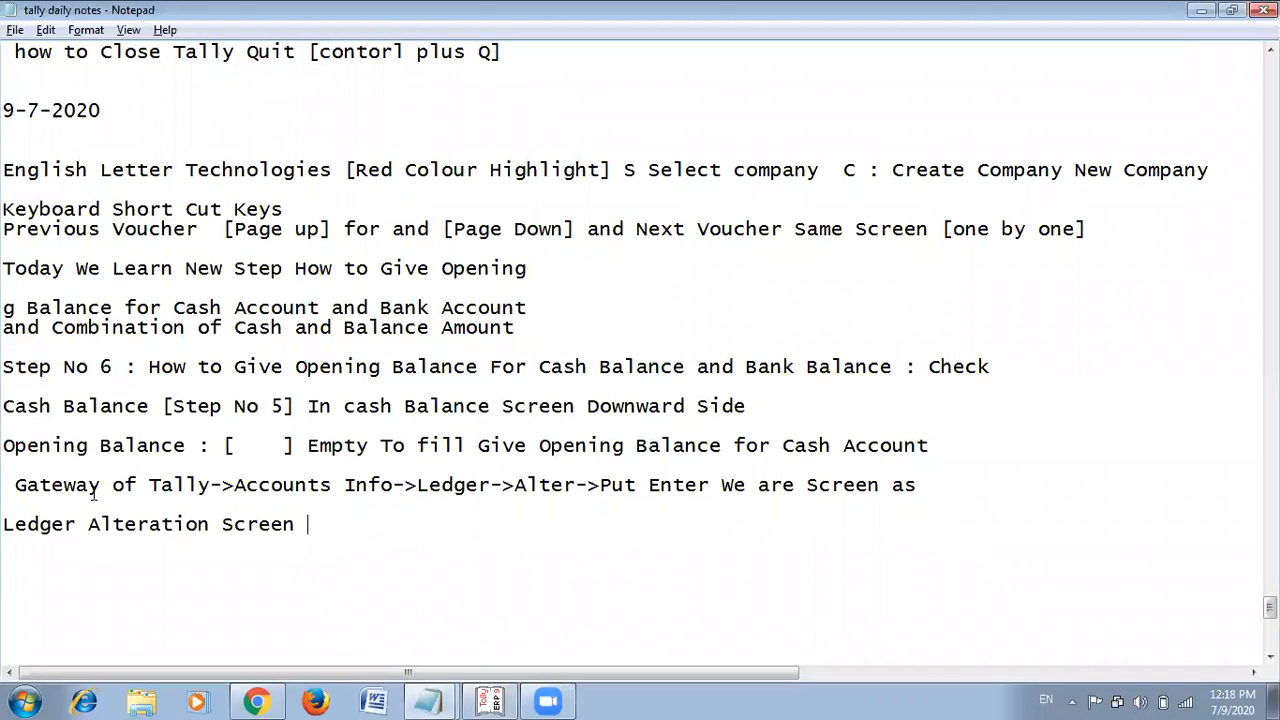
# Highlight Accounts Info in the written route, then go back from the Cash ledger vouchers to the Gateway of Tally.
pyautogui.moveTo(234, 485); pyautogui.dragTo(370, 486)
pyautogui.hotkey('alt', 'Tab')
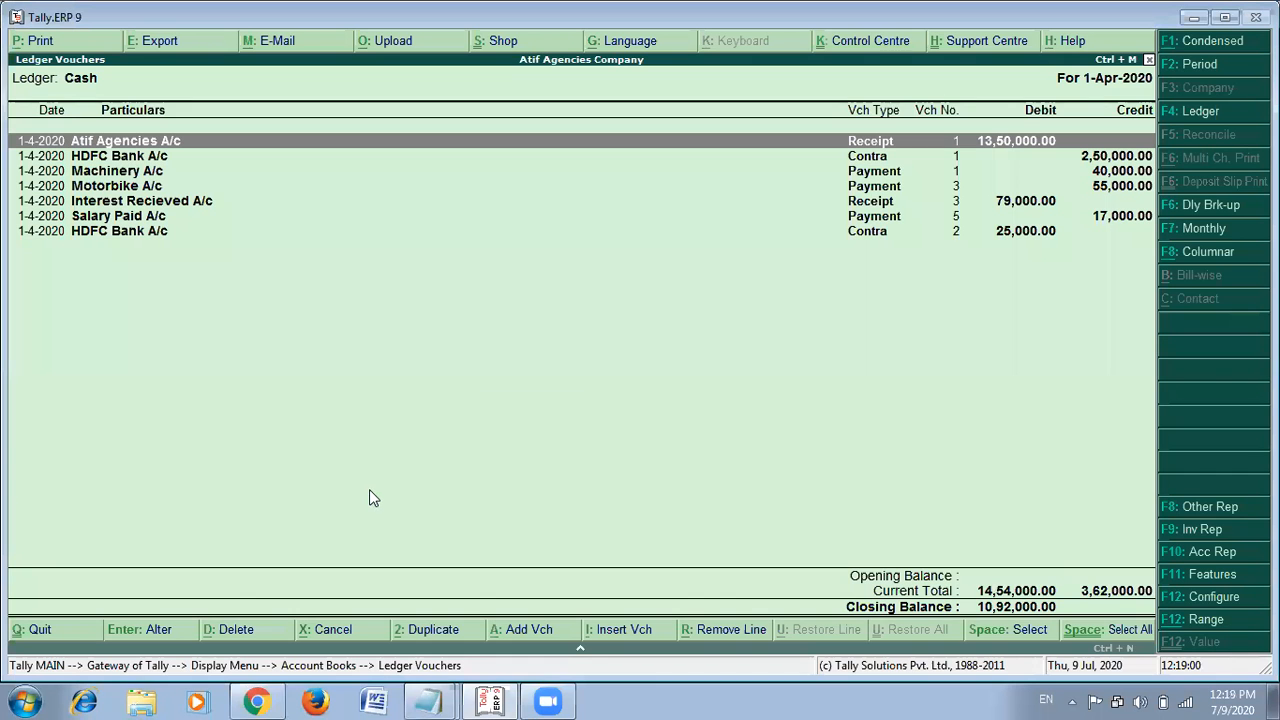
pyautogui.press('Escape')
pyautogui.press('Escape')
pyautogui.press('Escape')
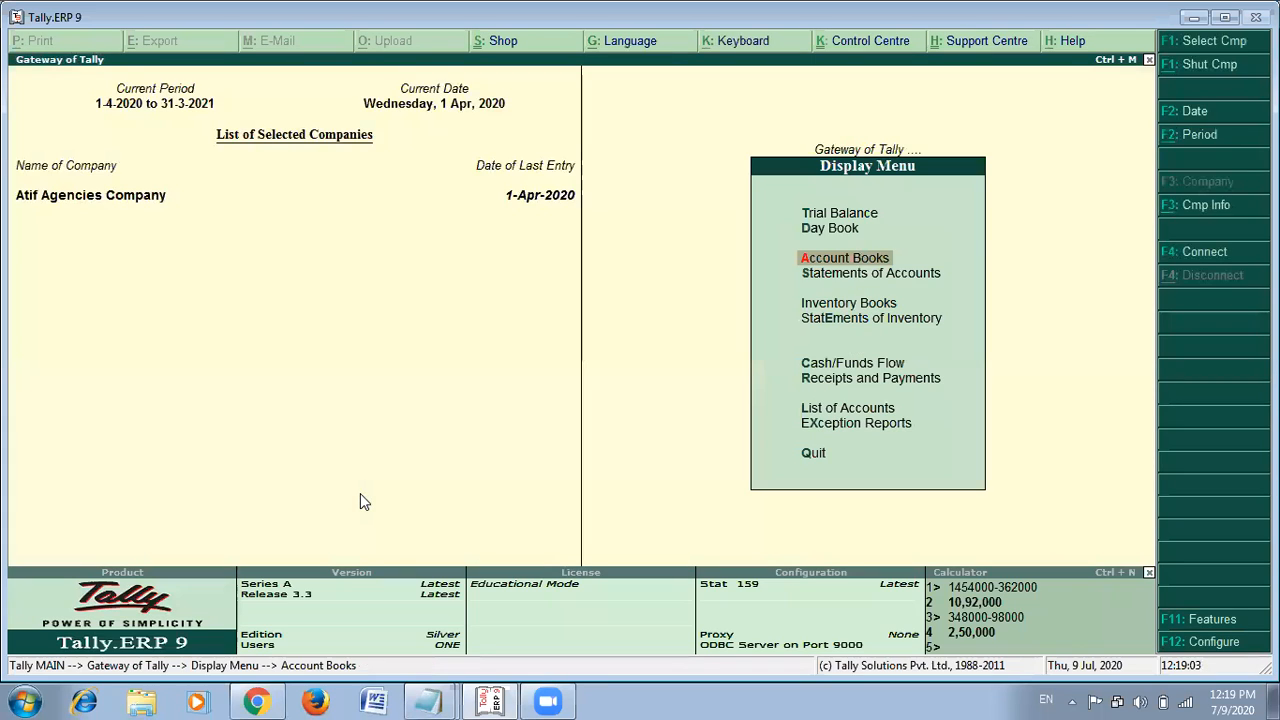
pyautogui.press('Escape')
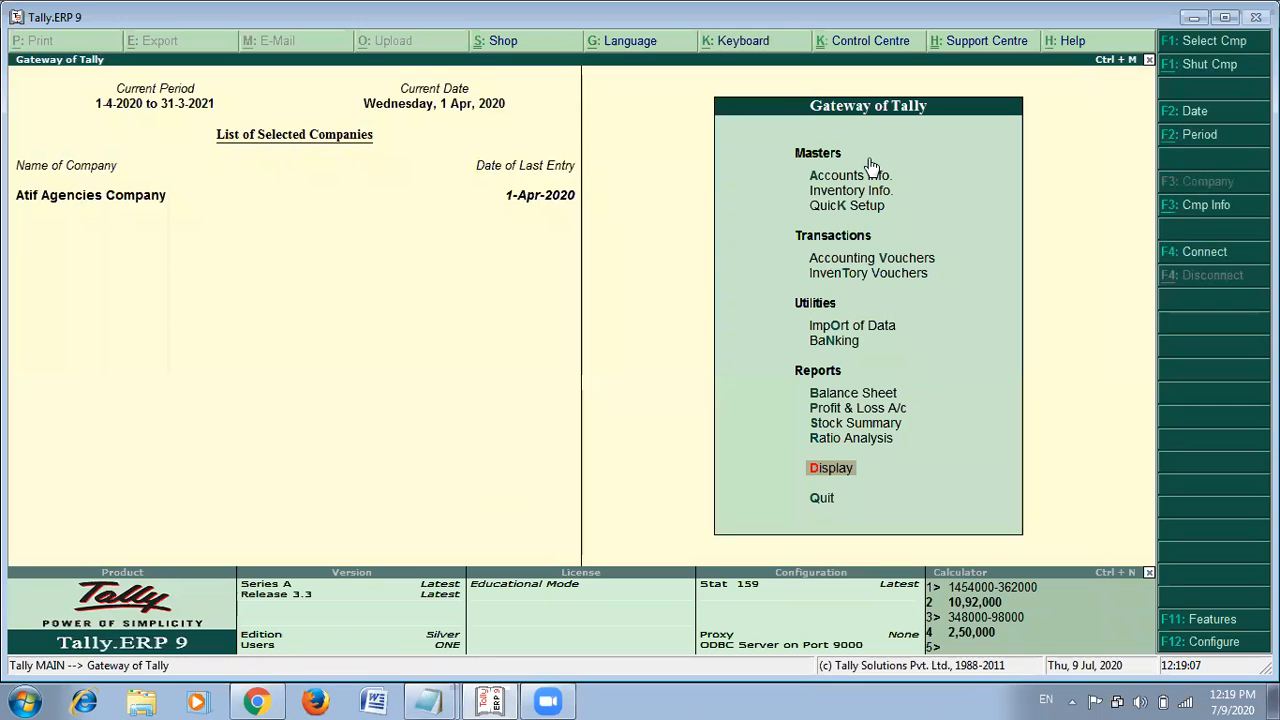
# Open Accounts Info from the Gateway of Tally.
pyautogui.press('Up')
pyautogui.press('Up')
pyautogui.press('Up')
pyautogui.press('Up')
pyautogui.press('Up')
pyautogui.press('Up')
pyautogui.press('Up')
pyautogui.press('Up')
pyautogui.press('Up')
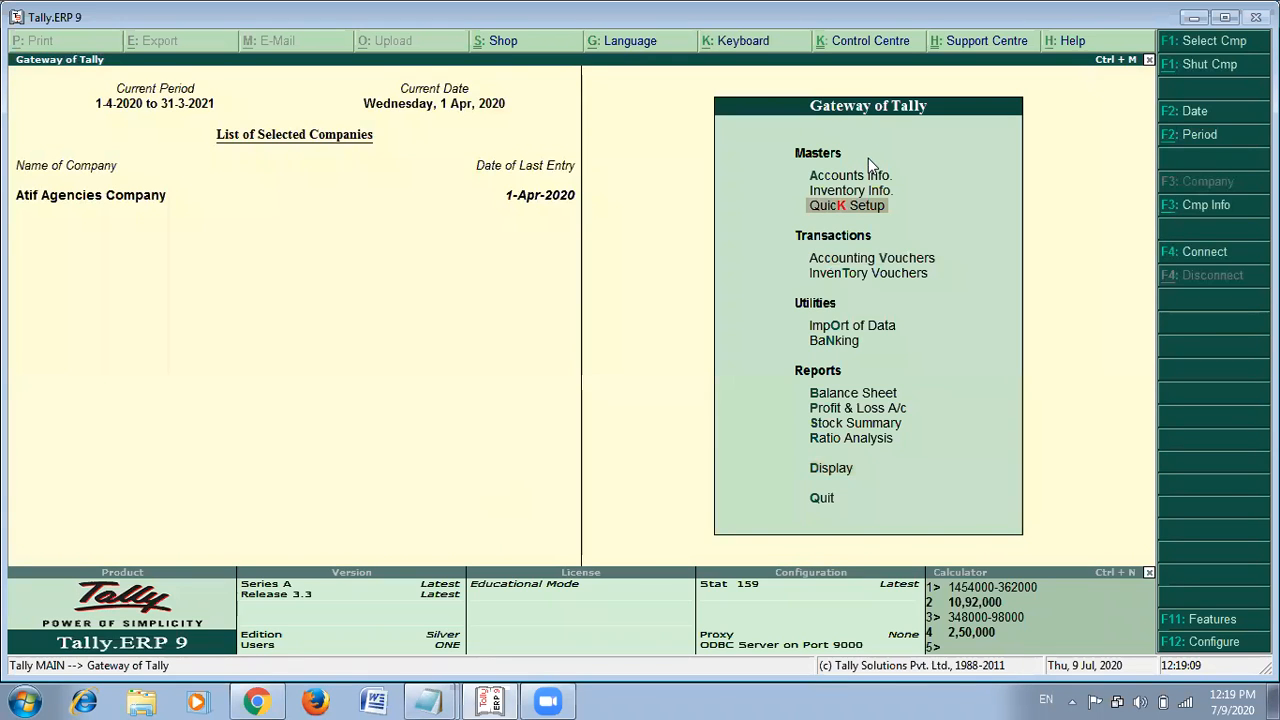
pyautogui.press('a')
# Follow the route in the notes by highlighting Ledger and Alter, and open single ledger alteration under Ledgers in Tally.
pyautogui.hotkey('alt', 'Tab')
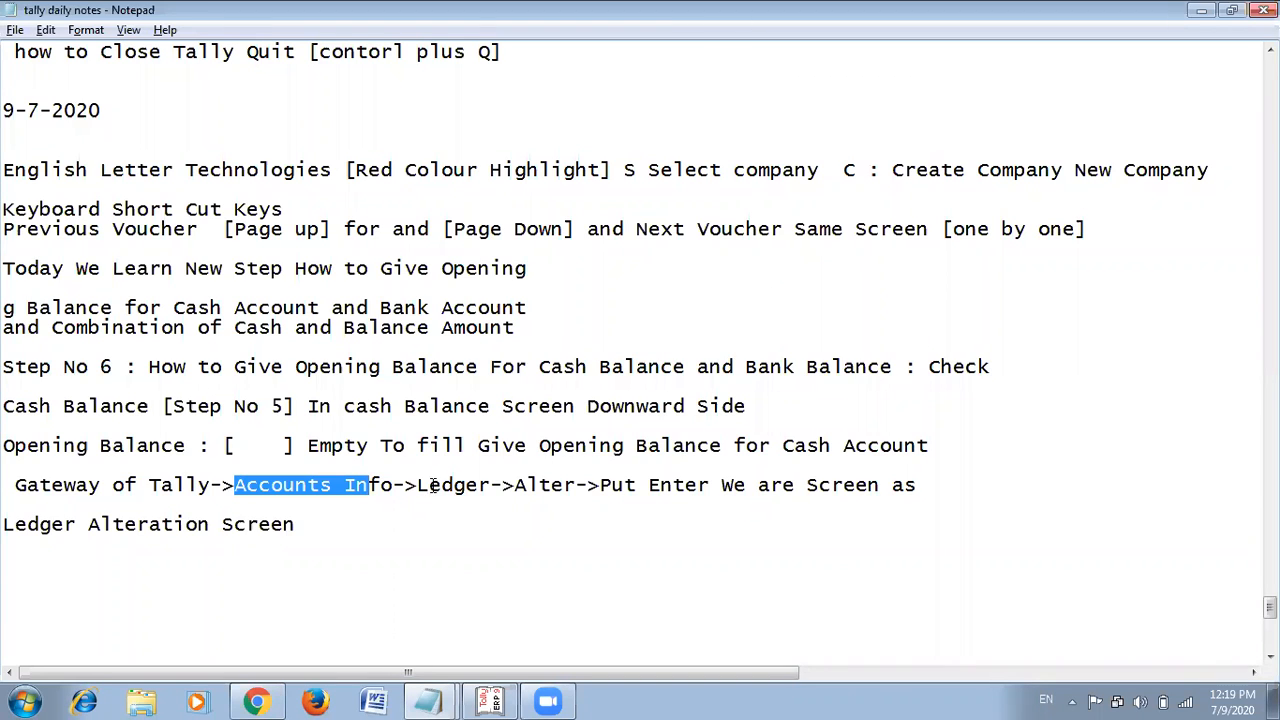
pyautogui.moveTo(423, 487); pyautogui.dragTo(480, 487)
pyautogui.hotkey('alt', 'Tab')
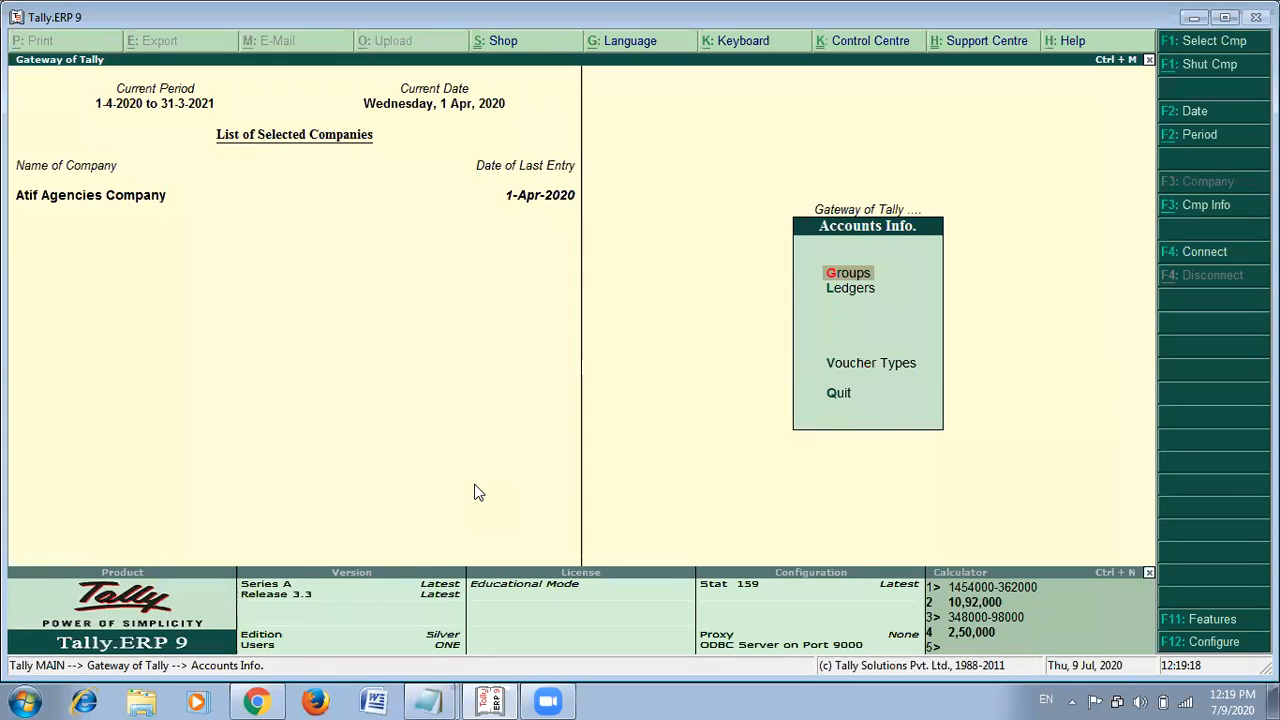
pyautogui.hotkey('alt', 'Tab')
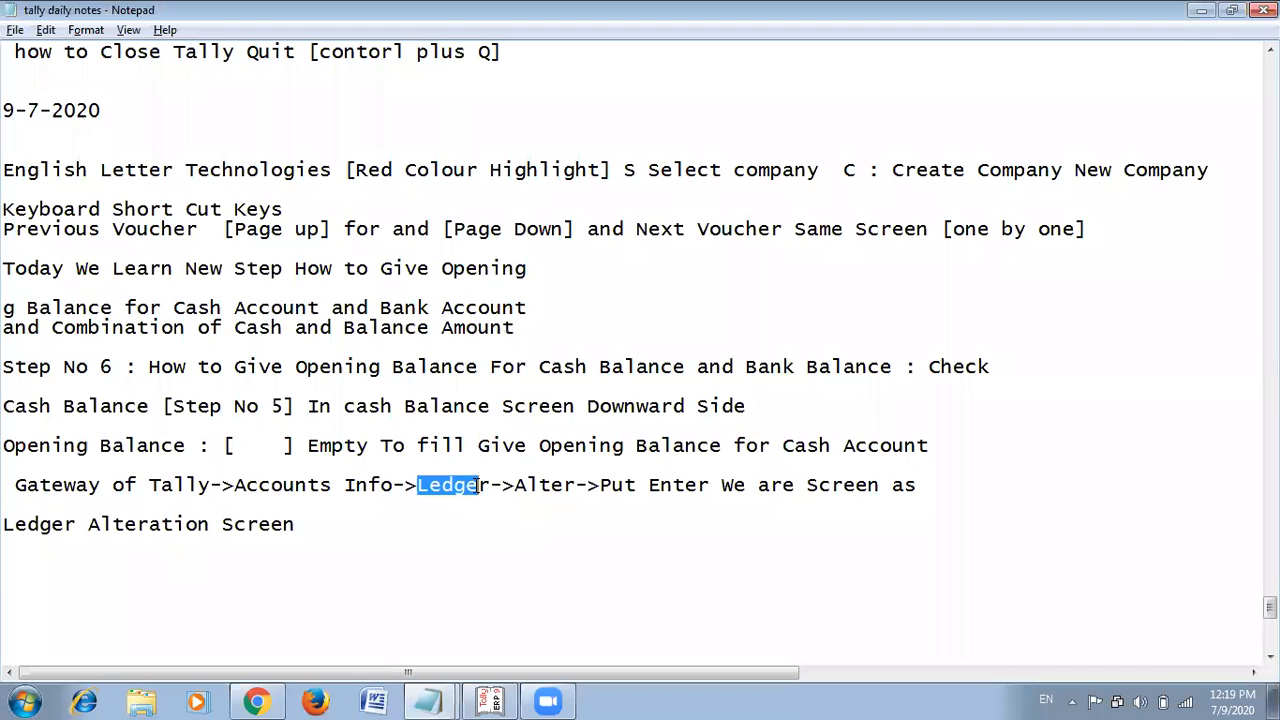
pyautogui.moveTo(514, 480); pyautogui.dragTo(570, 486)
pyautogui.hotkey('alt', 'Tab')
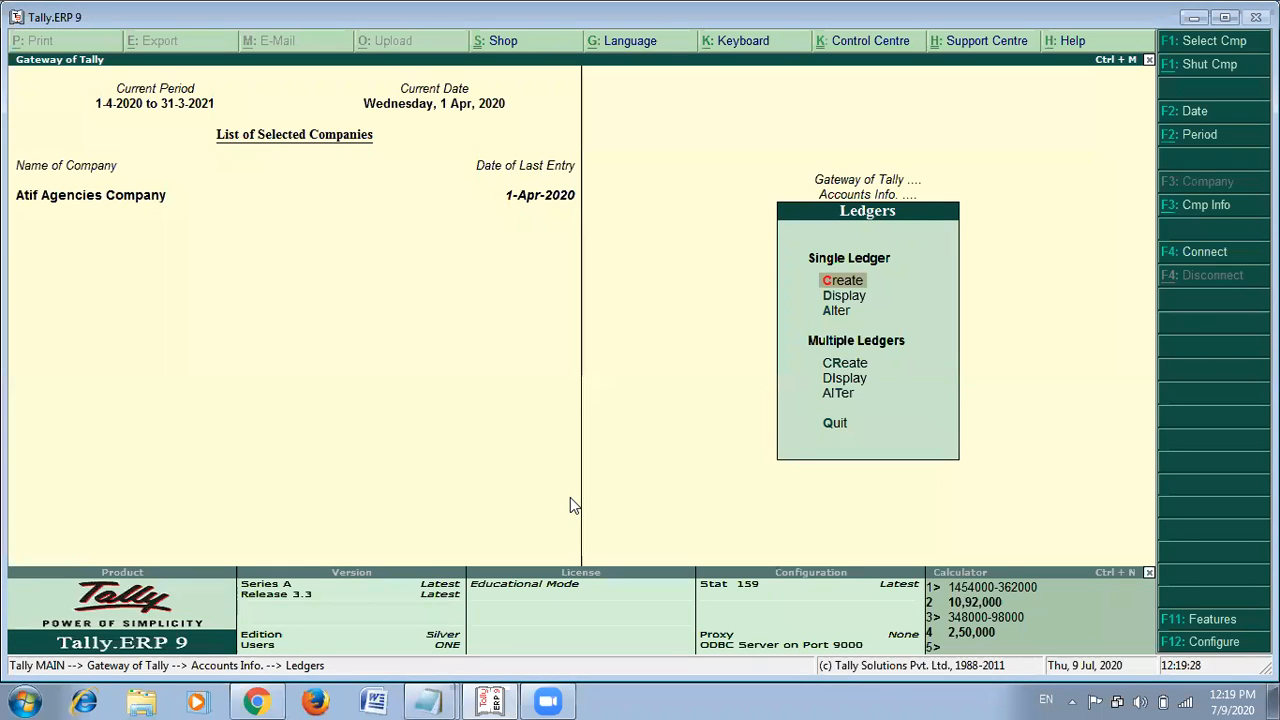
pyautogui.press('a')
# Insert "Select Cash Accounts" before "We are Screen as" in the route line of the notes.
pyautogui.hotkey('alt', 'Tab')
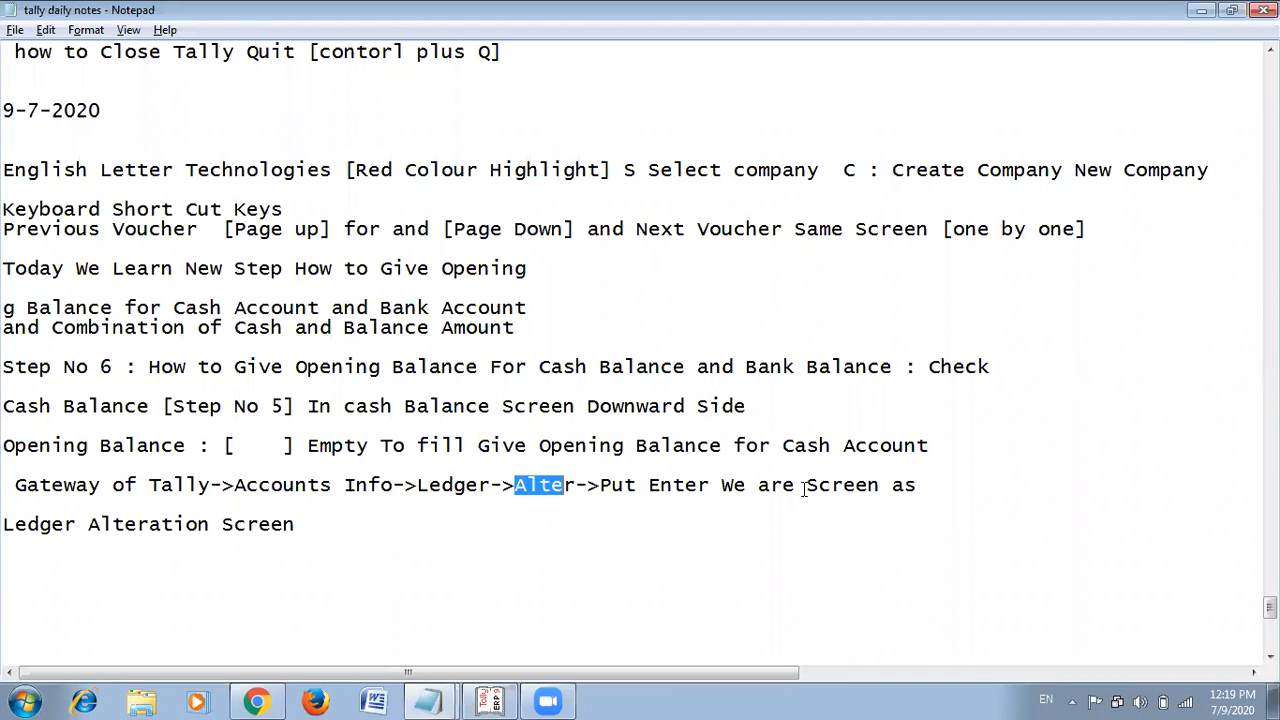
pyautogui.hotkey('alt', 'Tab')
pyautogui.hotkey('alt', 'Tab')
pyautogui.click(746, 485)
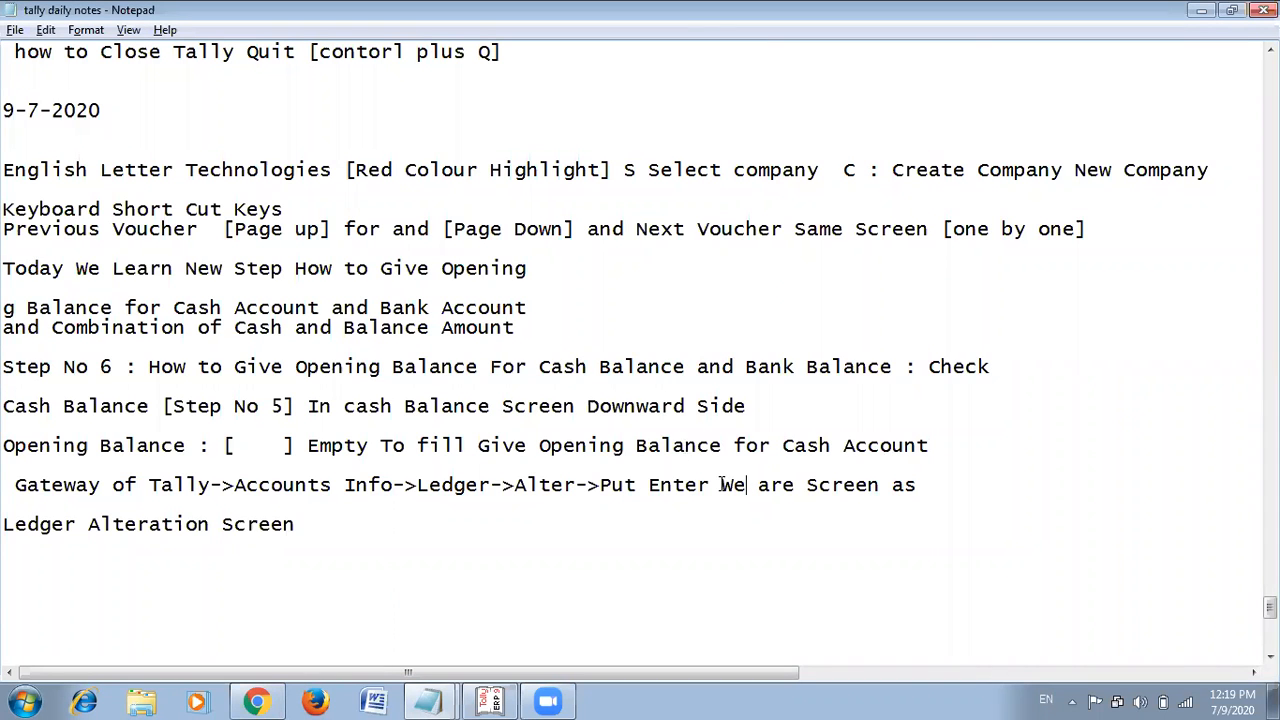
pyautogui.write('Selc')
pyautogui.press('BackSpace')
pyautogui.write('ect Cash Accounts')
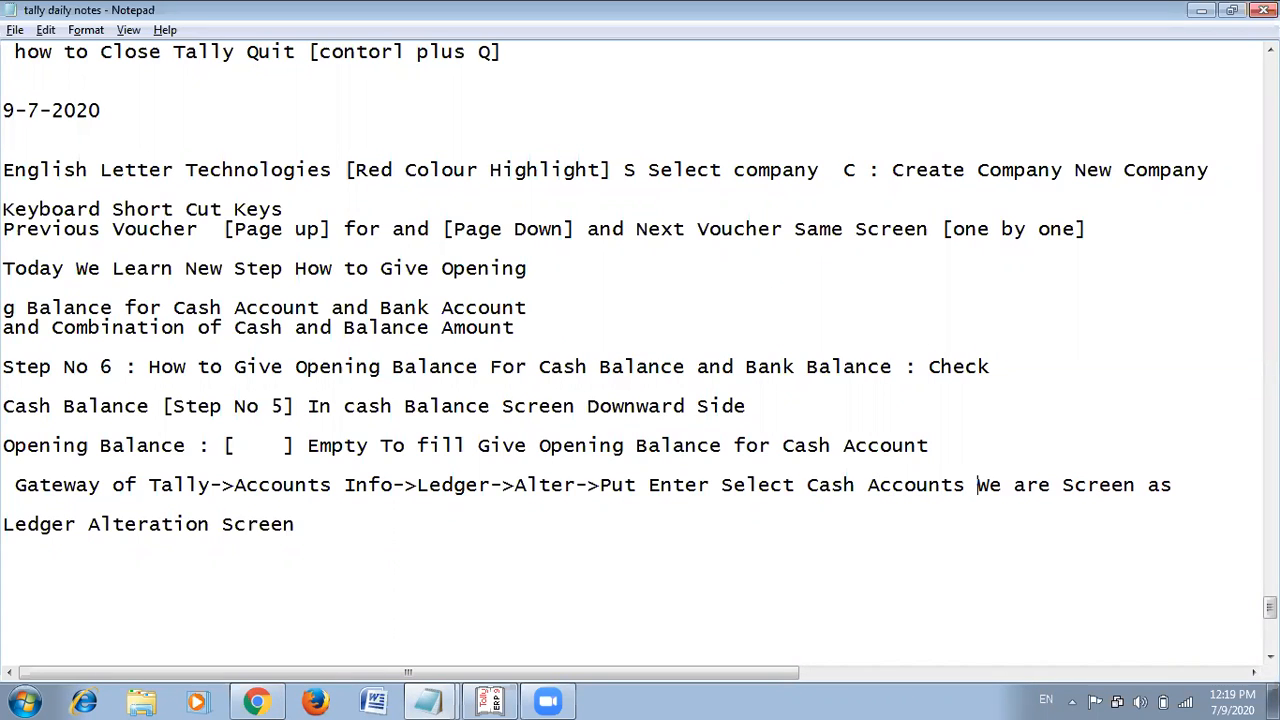
# Open the Cash ledger for alteration in Tally and compare its screen title with "Ledger Alteration Screen" in the notes.
pyautogui.hotkey('alt', 'Tab')
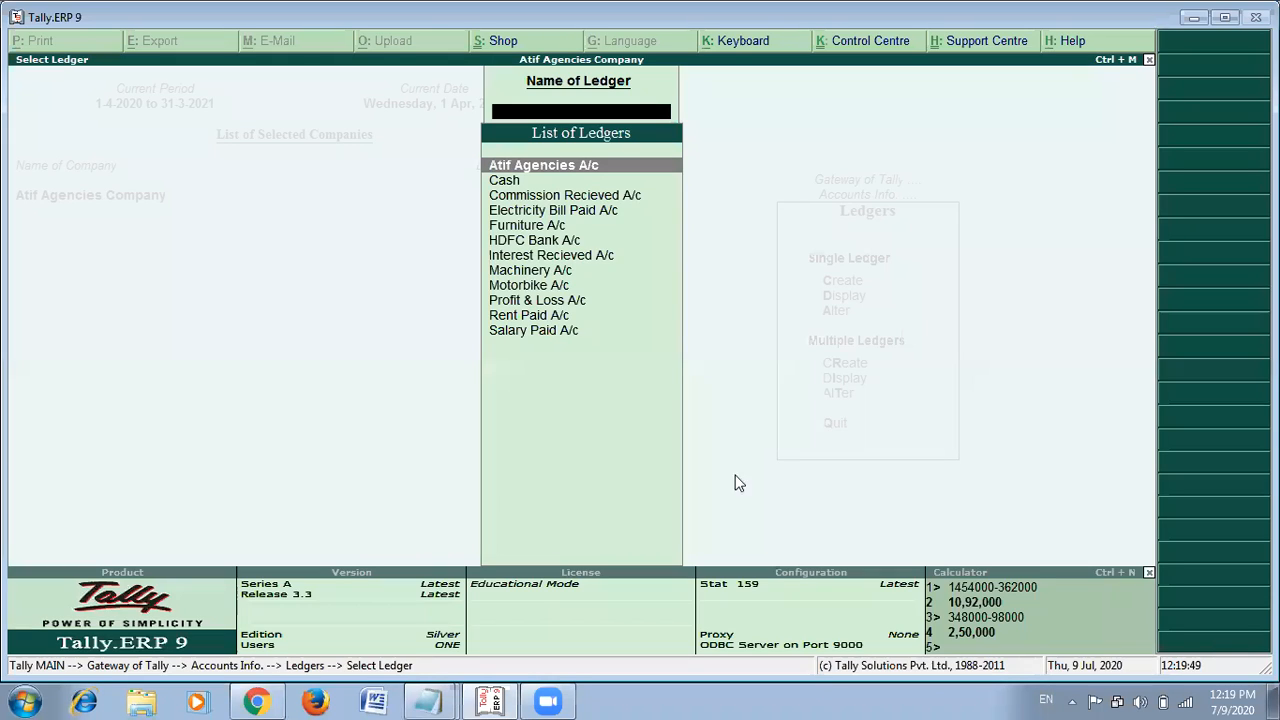
pyautogui.click(512, 184)
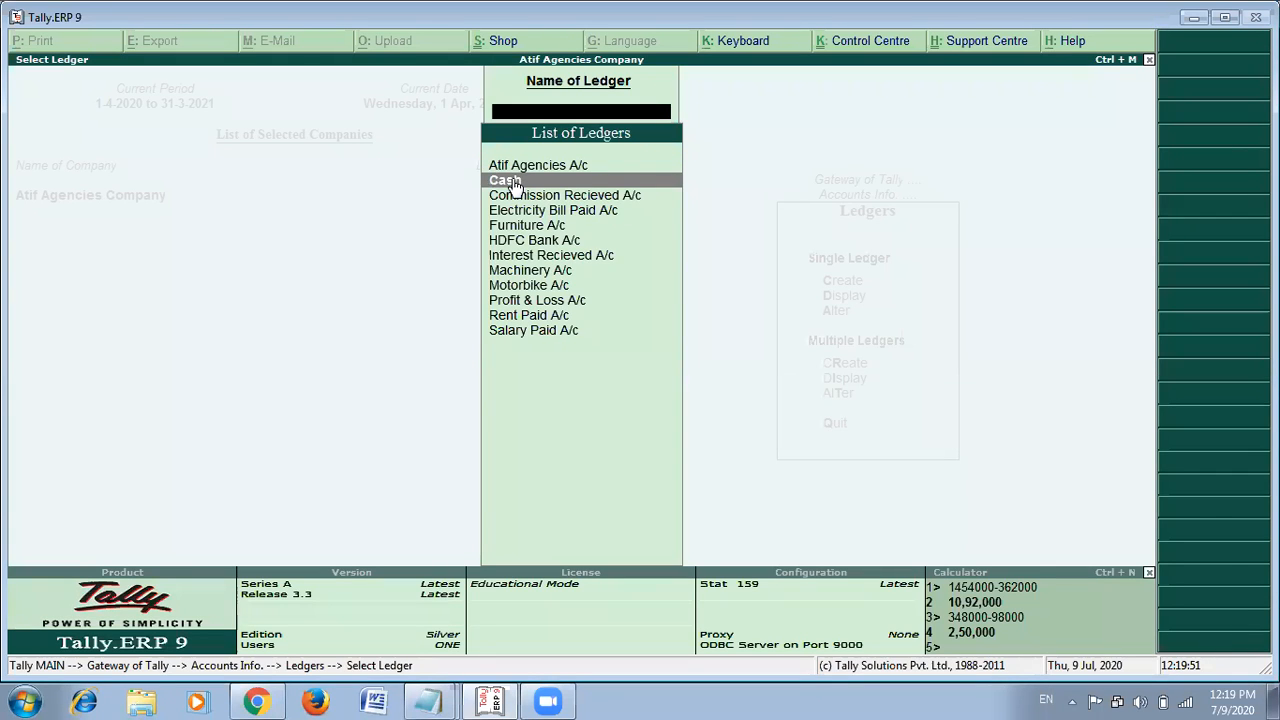
pyautogui.click(512, 184)
pyautogui.hotkey('alt', 'Tab')
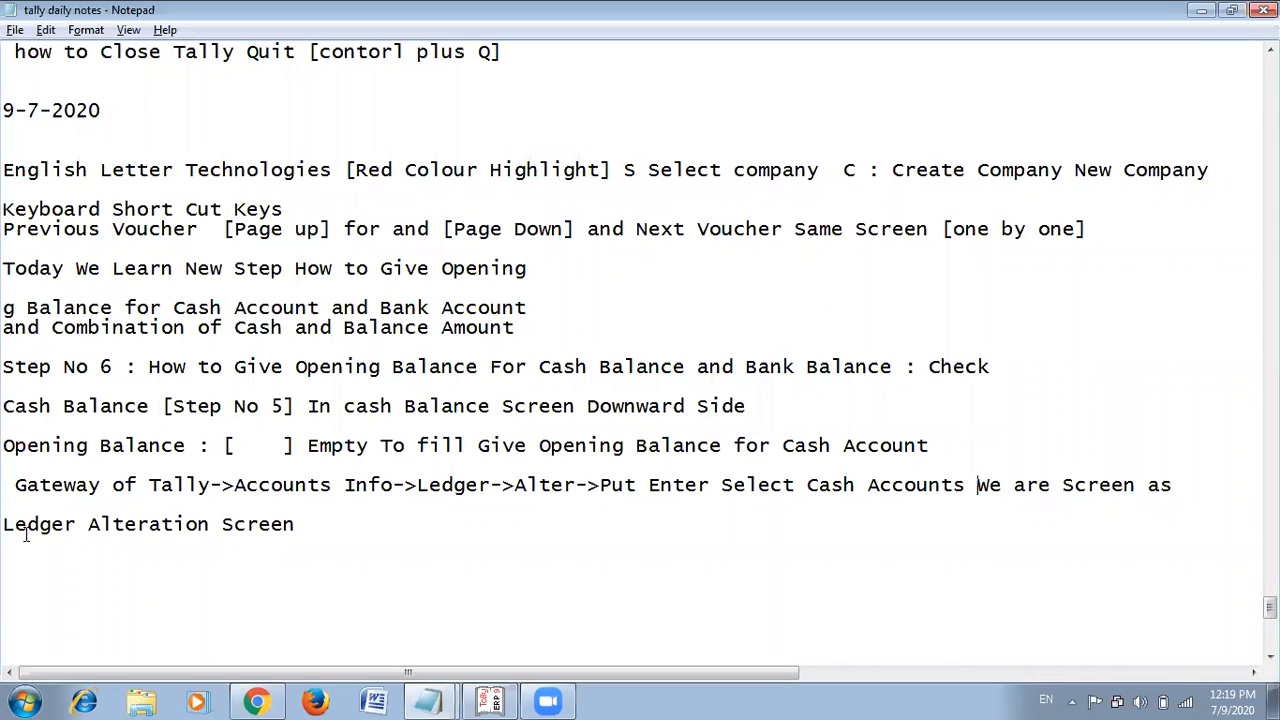
pyautogui.moveTo(298, 524); pyautogui.dragTo(3, 518)
pyautogui.hotkey('alt', 'Tab')
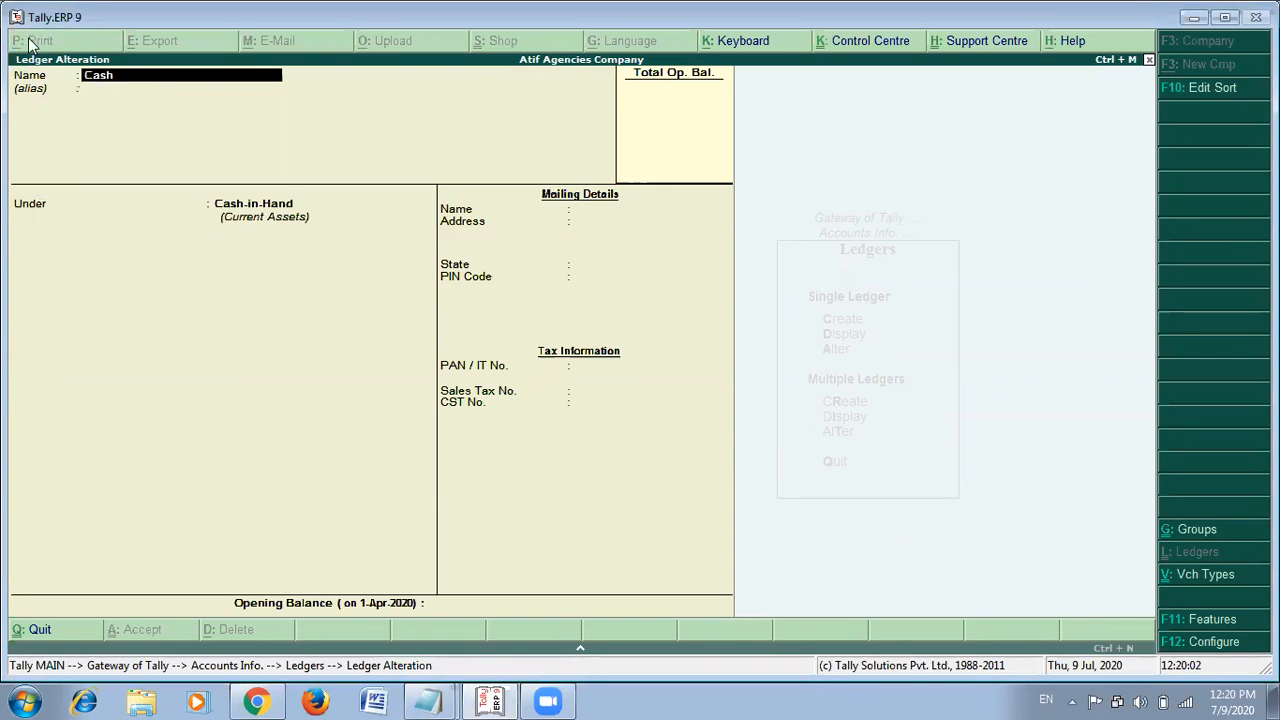
# Extend the "Ledger Alteration Screen" line in the notes with ": Downward Ledger of Ledger Alteration Screen".
pyautogui.hotkey('alt', 'Tab')
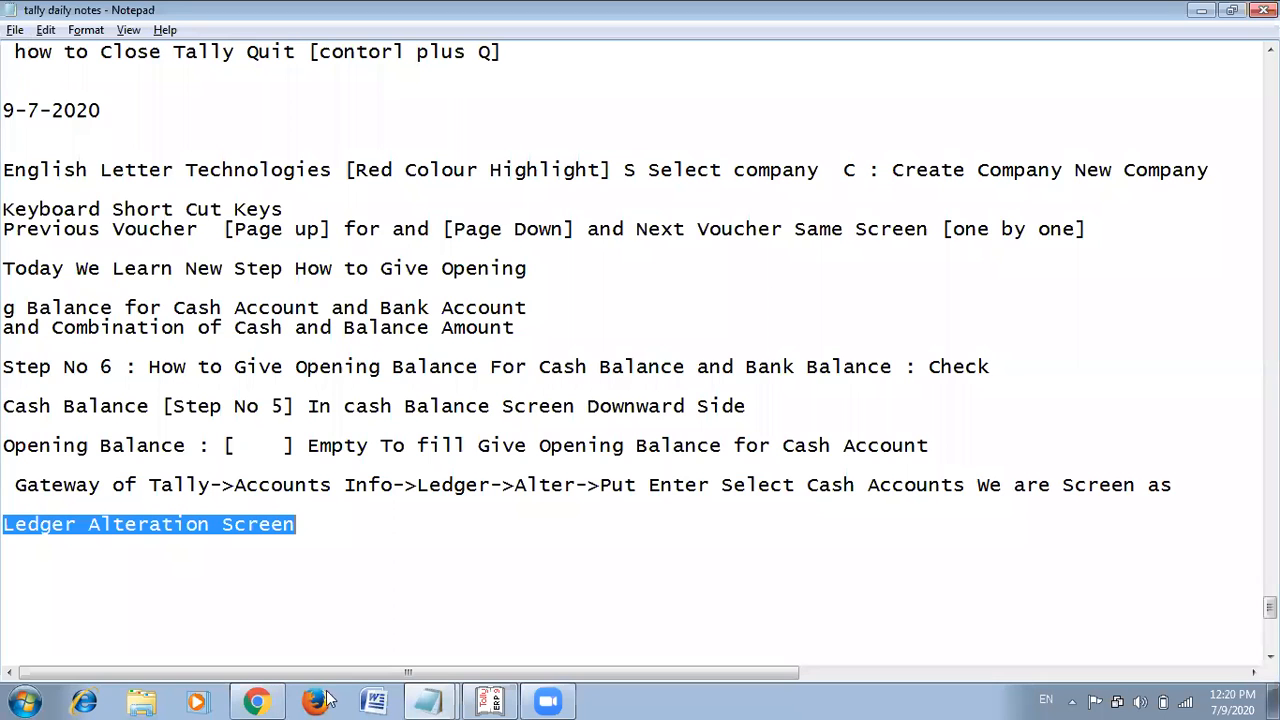
pyautogui.click(312, 527)
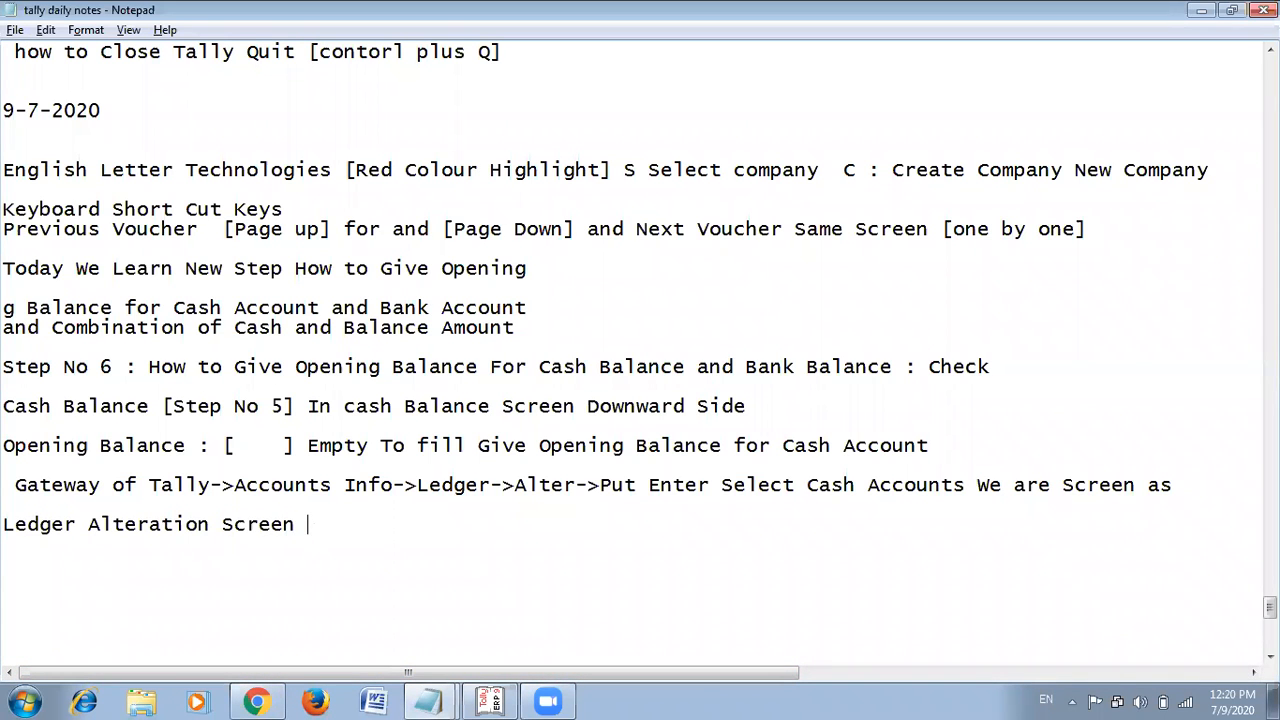
pyautogui.hotkey('alt', 'Tab')
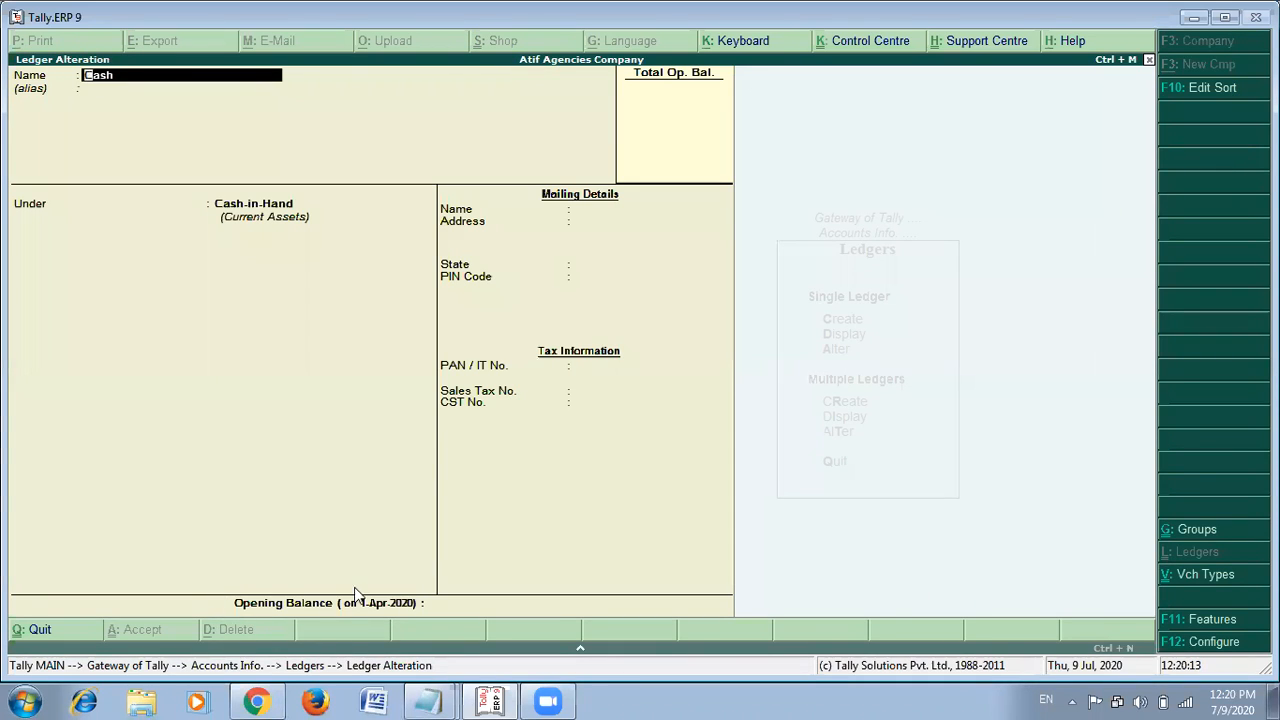
pyautogui.hotkey('alt', 'Tab')
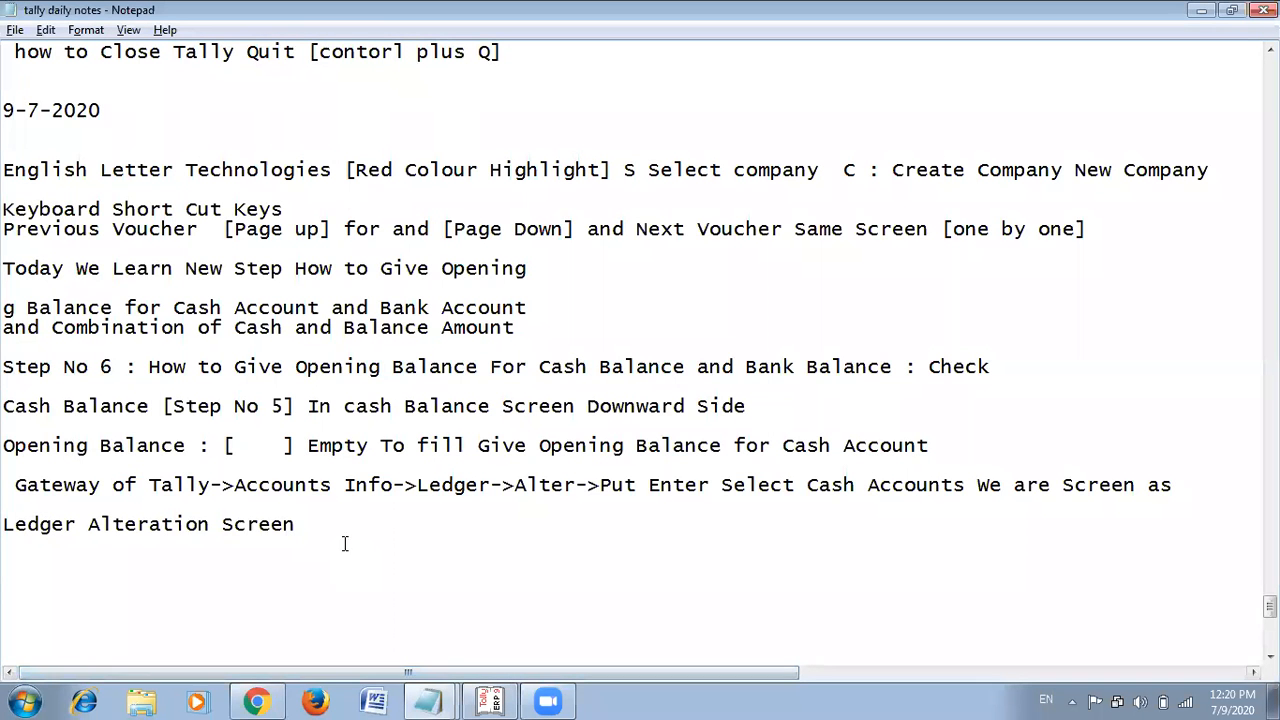
pyautogui.write(': H')
pyautogui.press('BackSpace')
pyautogui.write('D')
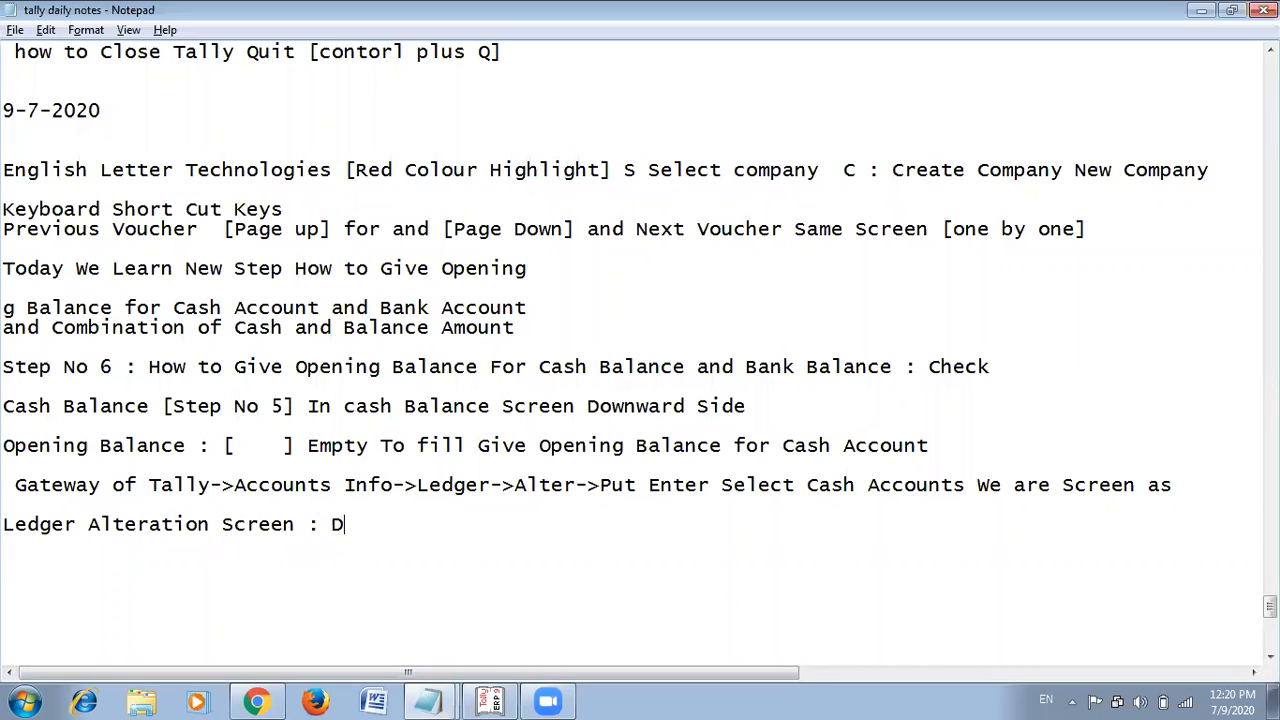
pyautogui.write('ownward L')
pyautogui.write('edge')
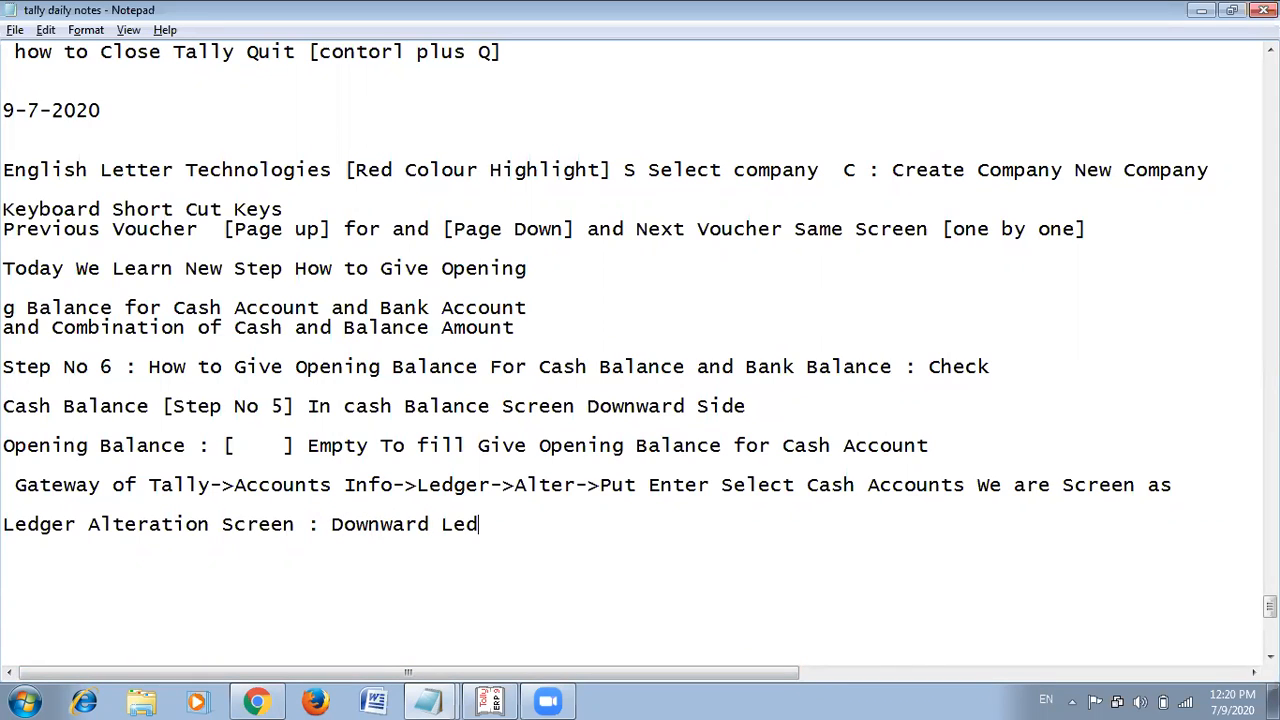
pyautogui.write('r of Ledger C')
pyautogui.press('BackSpace')
pyautogui.write('Alteration Screen')
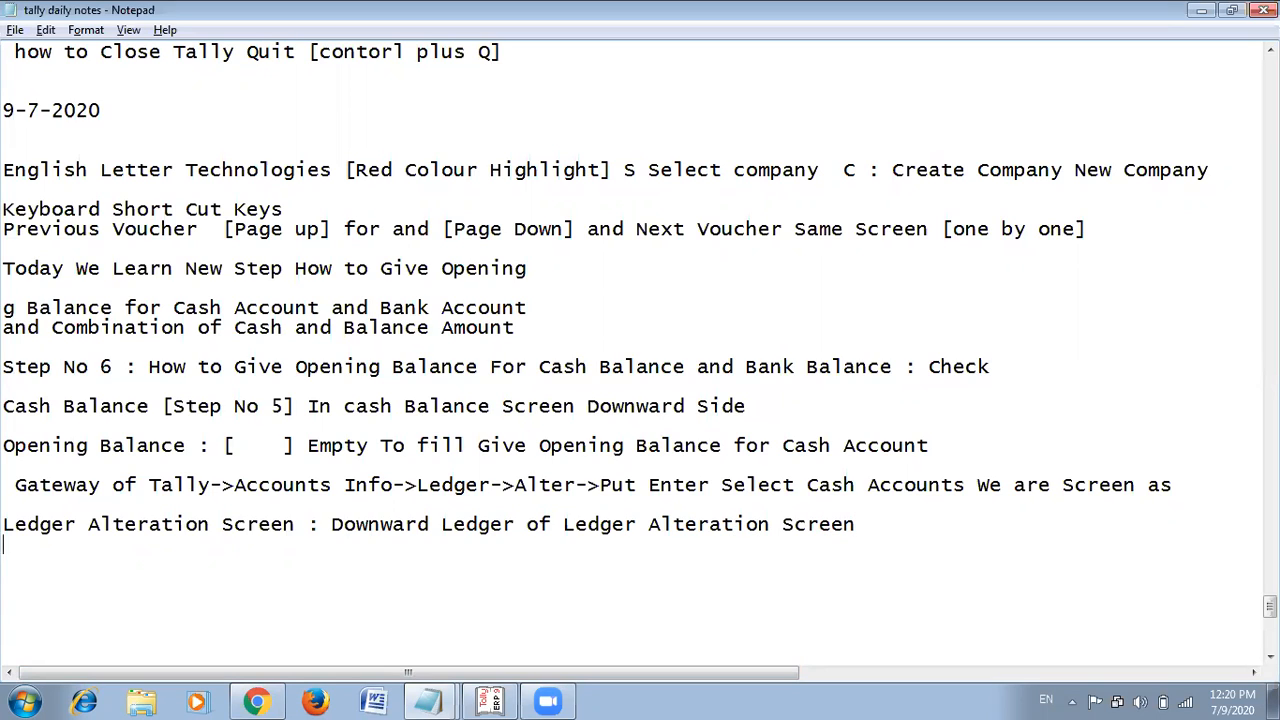
# Check the opening balance label in Tally and write "Opening Balance" below the Ledger Alteration Screen line, leaving a blank line between.
pyautogui.hotkey('alt', 'Tab')
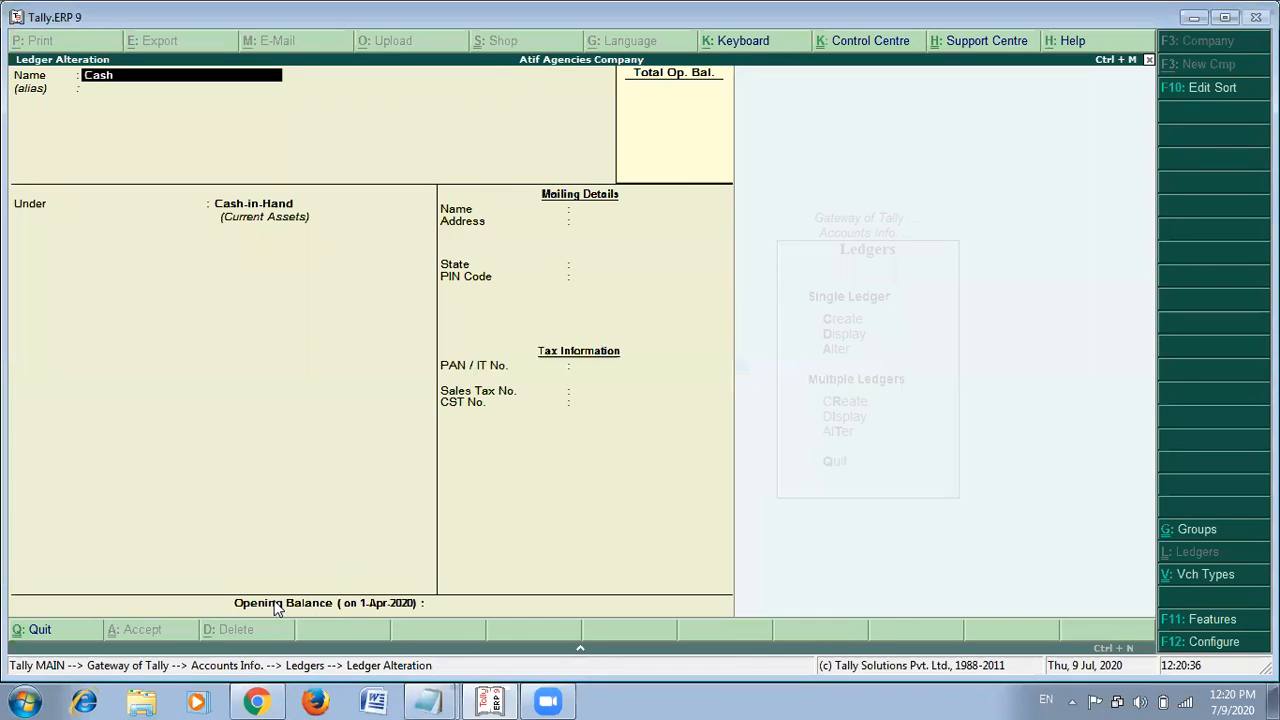
pyautogui.hotkey('alt', 'Tab')
pyautogui.write('Opening')
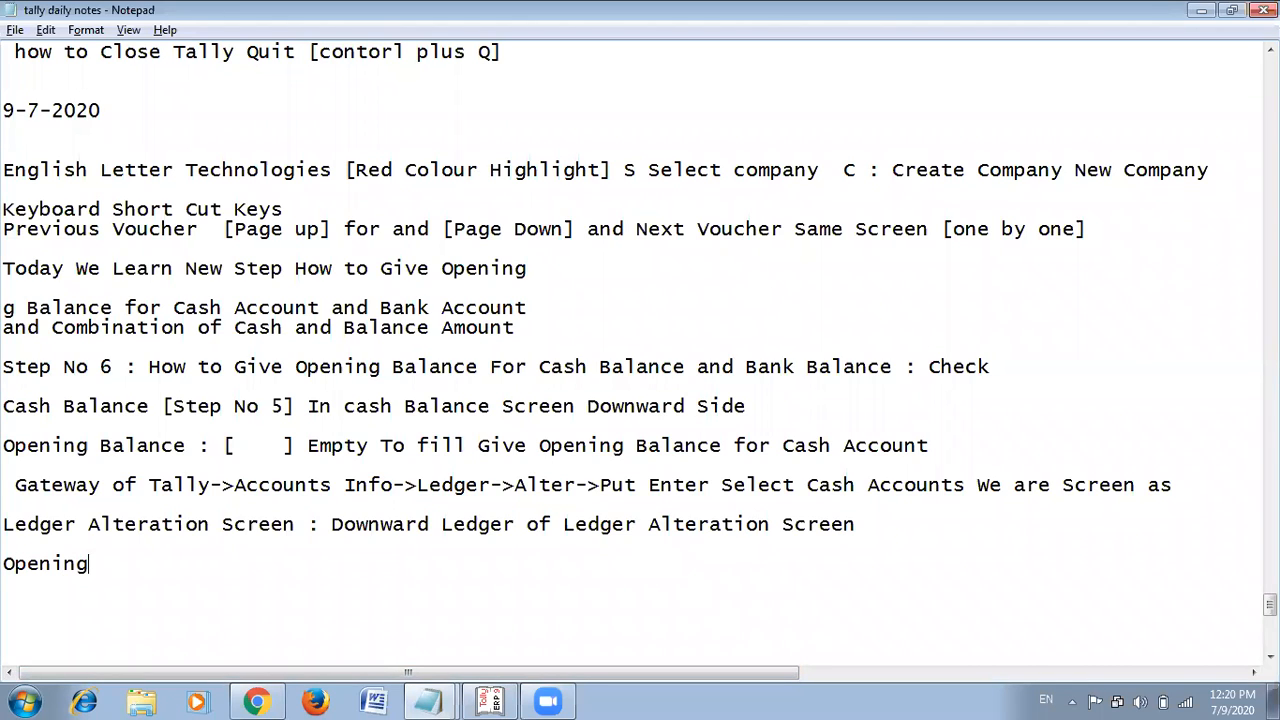
pyautogui.write(' Balacne')
pyautogui.press('BackSpace')
pyautogui.press('BackSpace')
pyautogui.press('BackSpace')
pyautogui.write('m')
pyautogui.press('BackSpace')
pyautogui.write('nce S')
pyautogui.press('BackSpace')
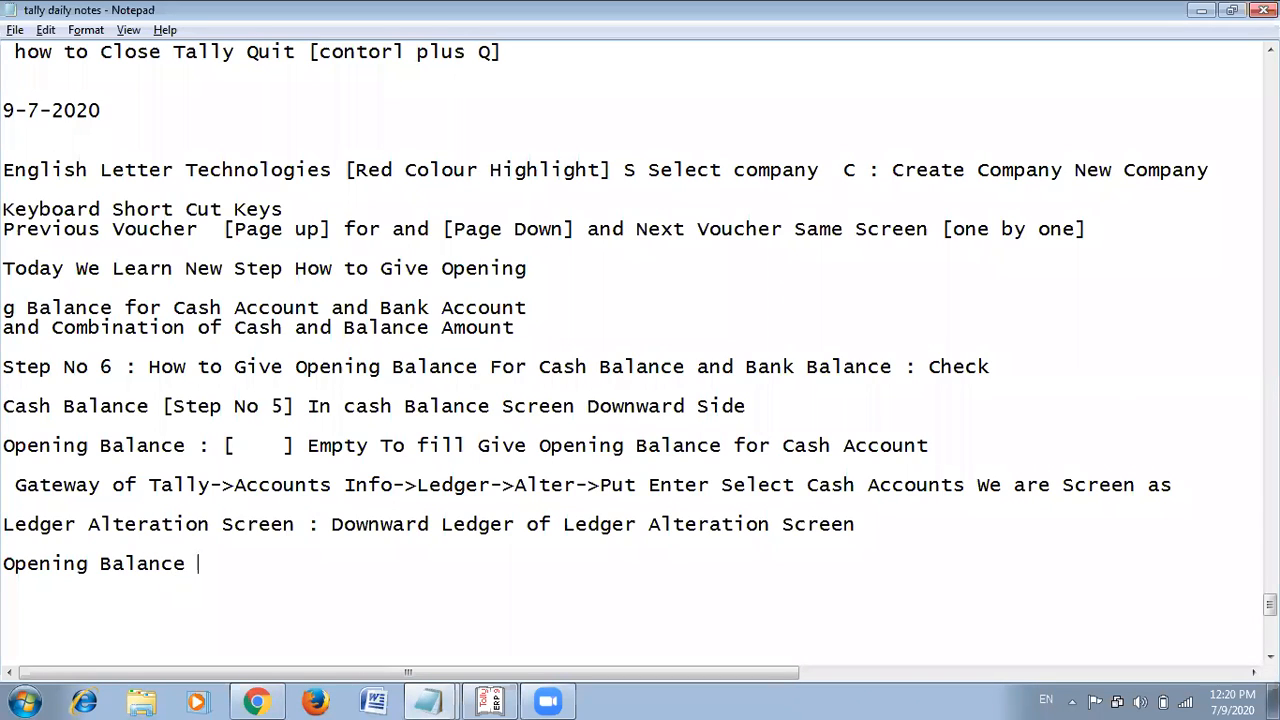
# Check the opening balance label in Tally and add "(on 1 Apr" after "Opening Balance" in the notes.
pyautogui.hotkey('alt', 'Tab')
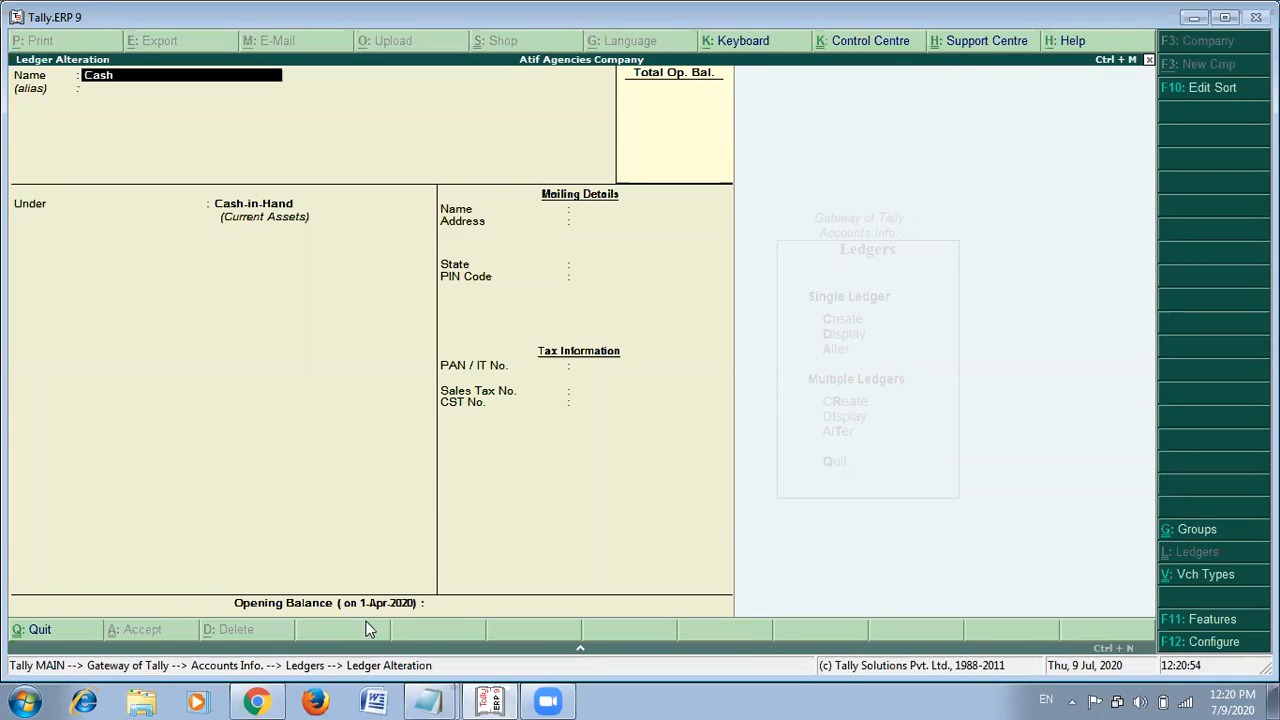
pyautogui.hotkey('alt', 'Tab')
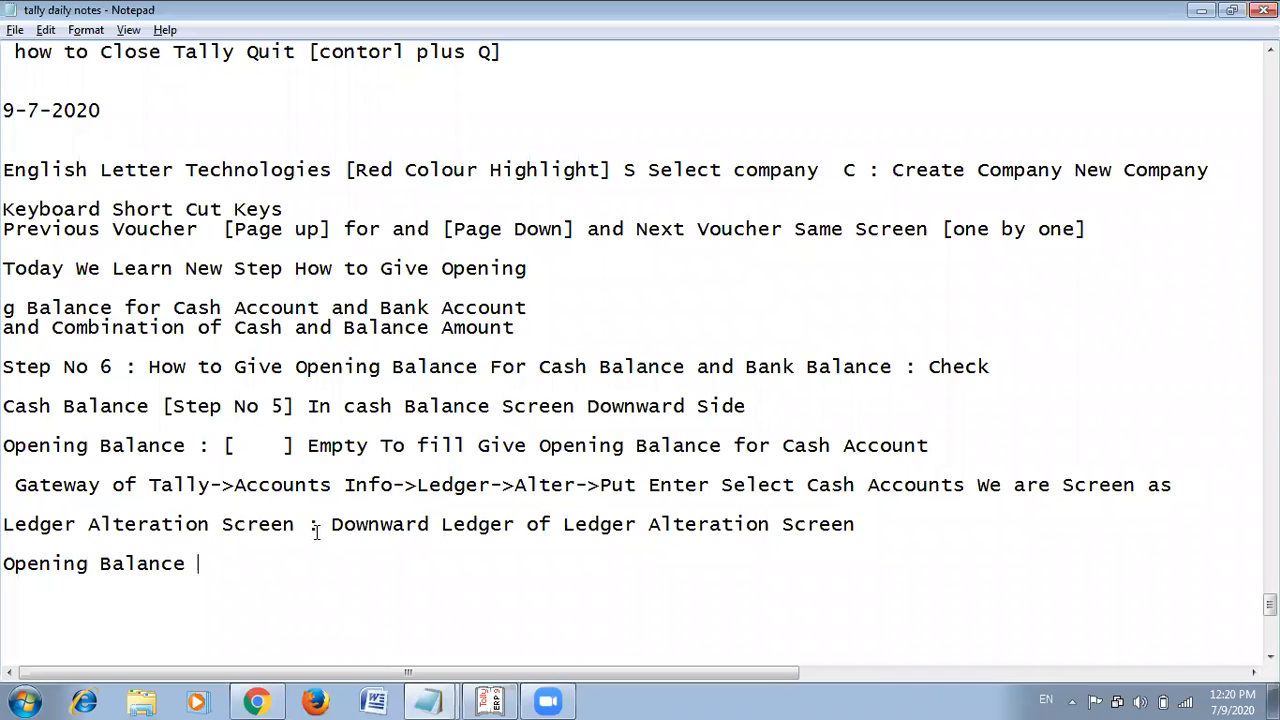
pyautogui.write('9')
pyautogui.press('BackSpace')
pyautogui.write('(')
pyautogui.hotkey('alt', 'Tab')
pyautogui.hotkey('alt', 'Tab')
pyautogui.write('on')
pyautogui.hotkey('alt', 'Tab')
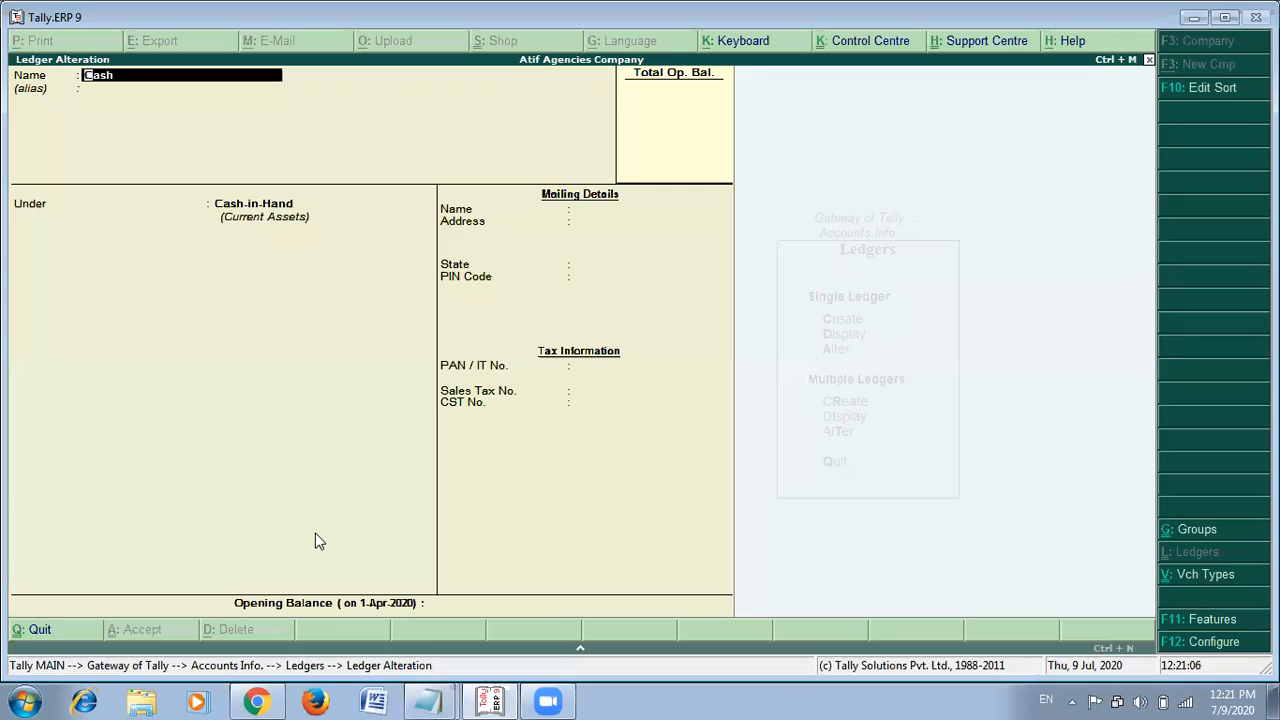
pyautogui.hotkey('alt', 'Tab')
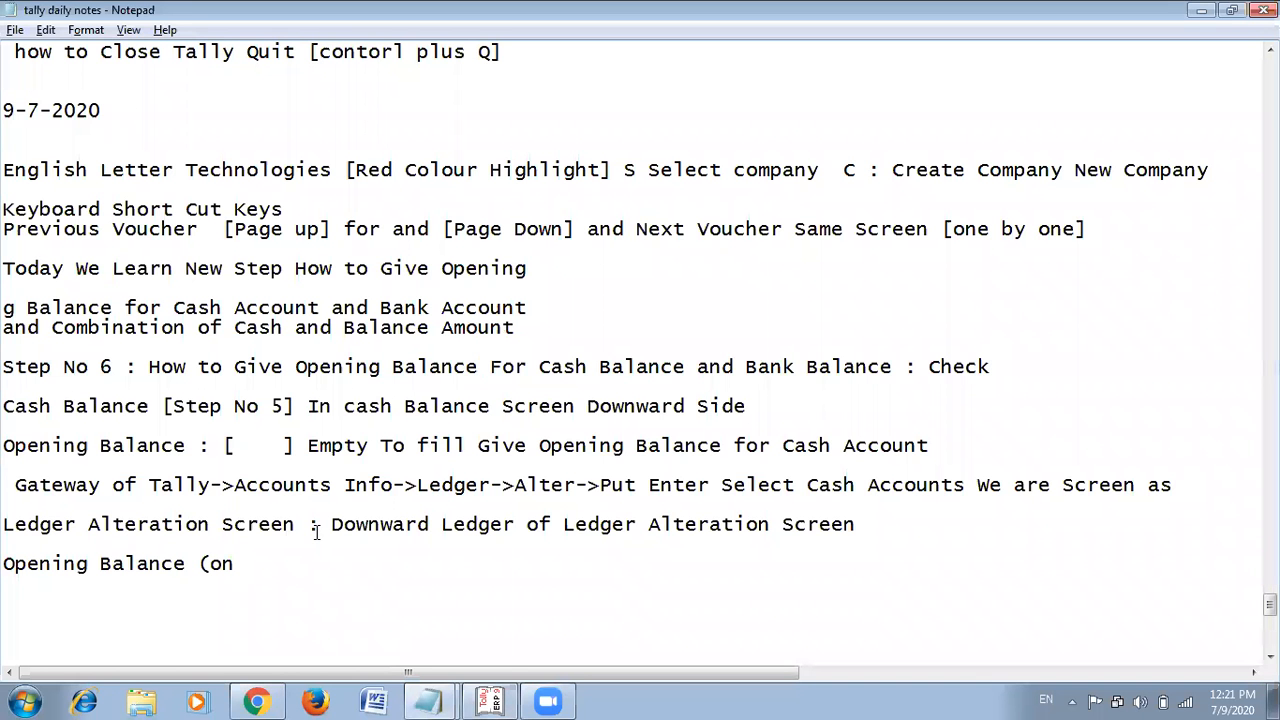
pyautogui.write('1 Apr')
pyautogui.hotkey('alt', 'Tab')
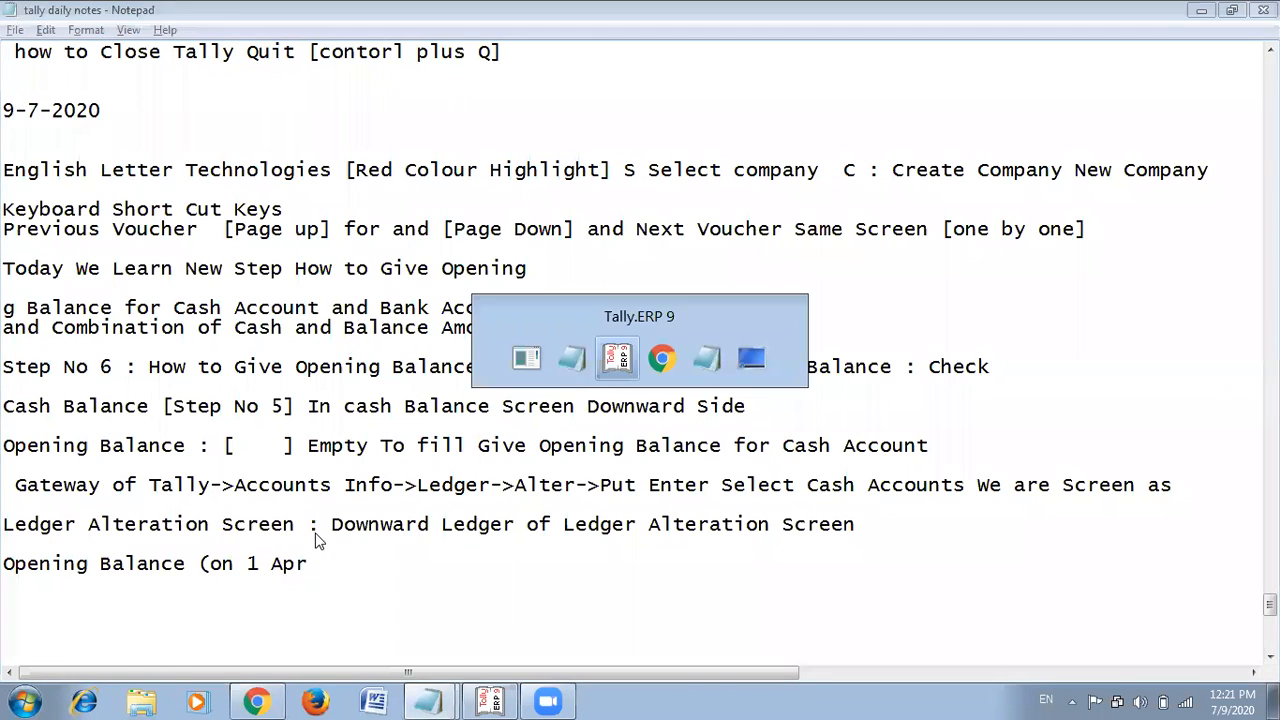
pyautogui.hotkey('alt', 'Tab')
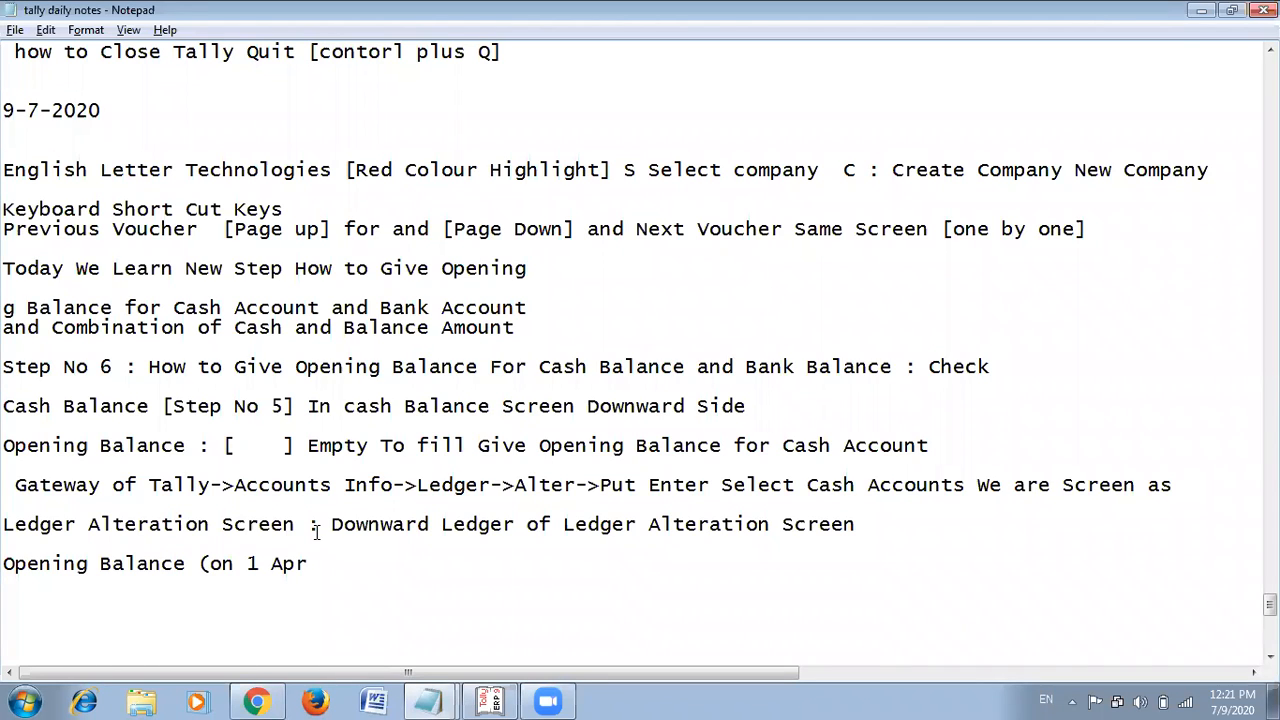
# Hyphenate the date in the Opening Balance line and complete it so that it reads "(on 1-Apr-2020)".
pyautogui.click(268, 563)
pyautogui.press('BackSpace')
pyautogui.write('-')
pyautogui.click(311, 563)
pyautogui.write('-')
pyautogui.hotkey('alt', 'Tab')
pyautogui.hotkey('alt', 'Tab')
pyautogui.write('2020)')
# Check the Tally label again and append ": [1,00,000]" to the Opening Balance line in the notes.
pyautogui.hotkey('alt', 'Tab')
pyautogui.hotkey('alt', 'Tab')
pyautogui.write(': [1,00,000')
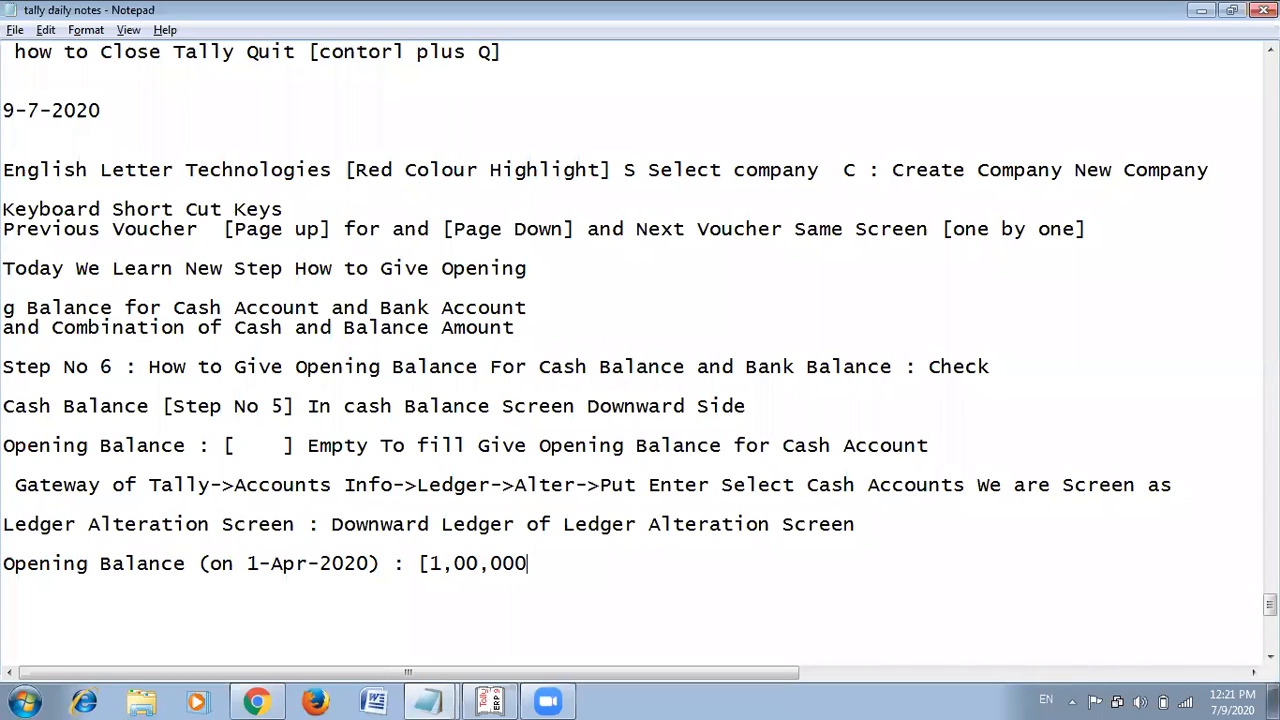
pyautogui.write(']')
# Go to the Cash ledger's Opening Balance field in Tally and compare it with the Opening Balance line in the notes.
pyautogui.hotkey('alt', 'Tab')
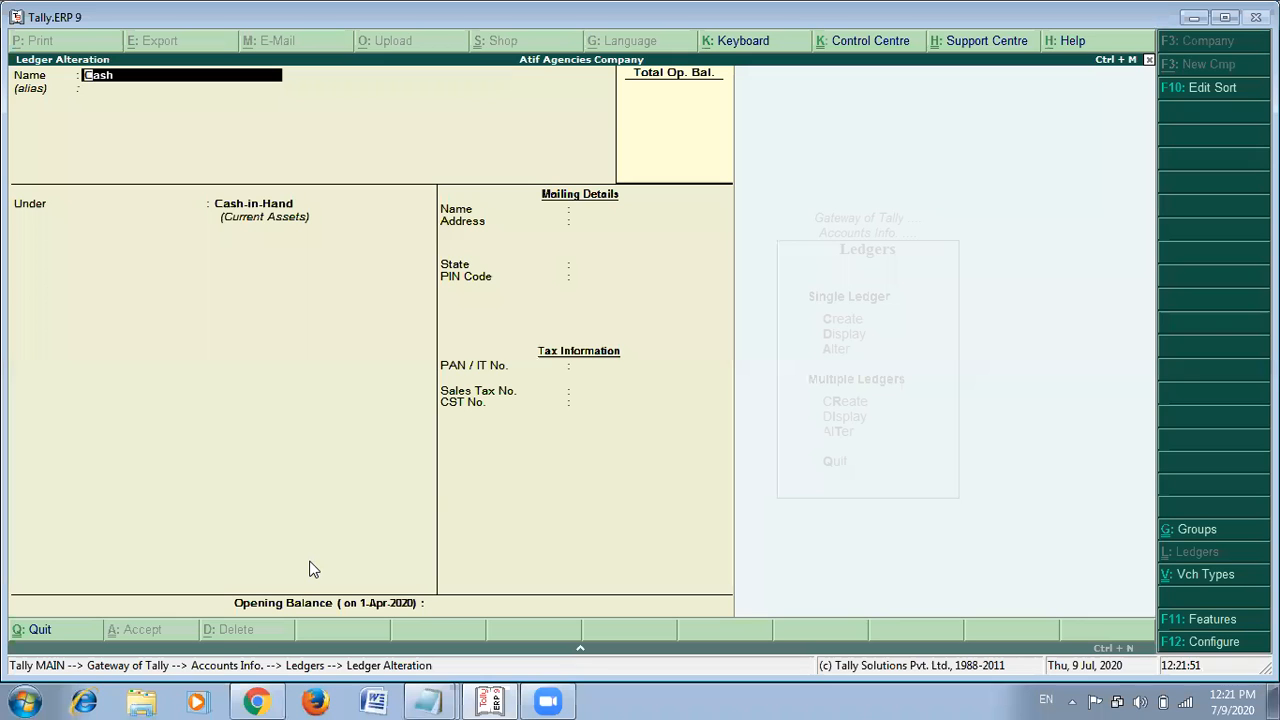
pyautogui.press('Return')
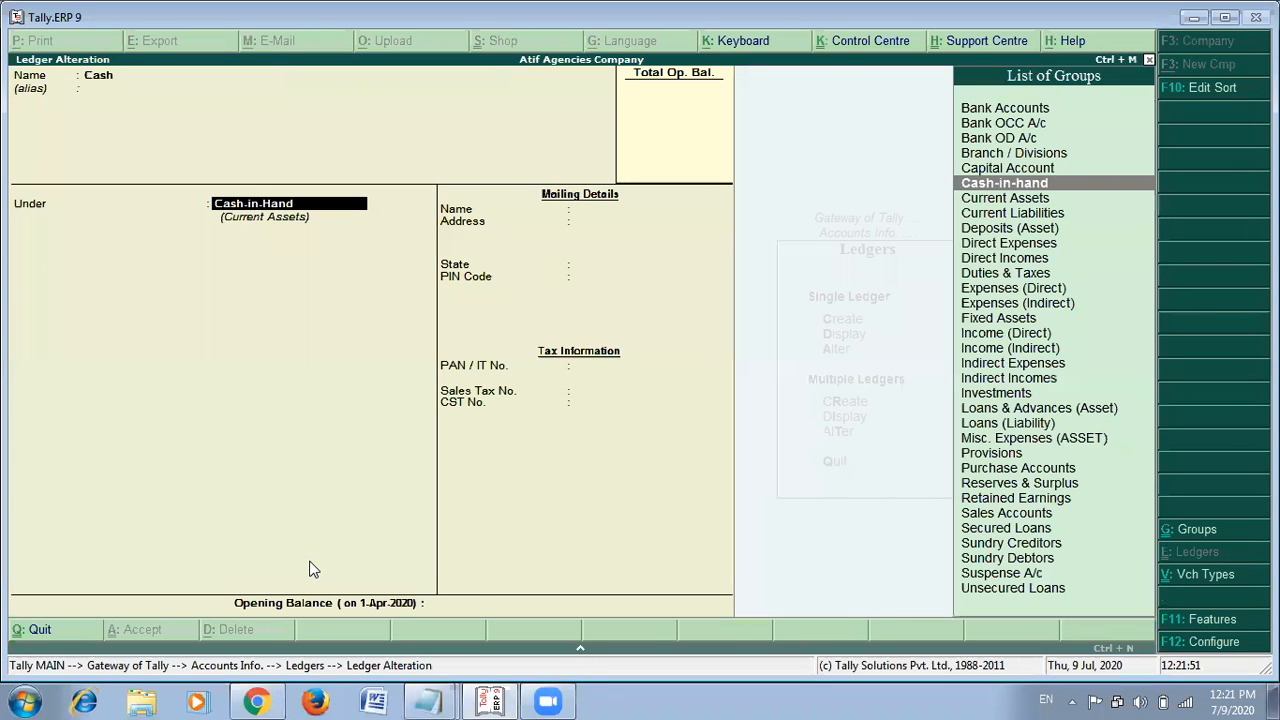
pyautogui.press('Return')
pyautogui.hotkey('alt', 'Tab')
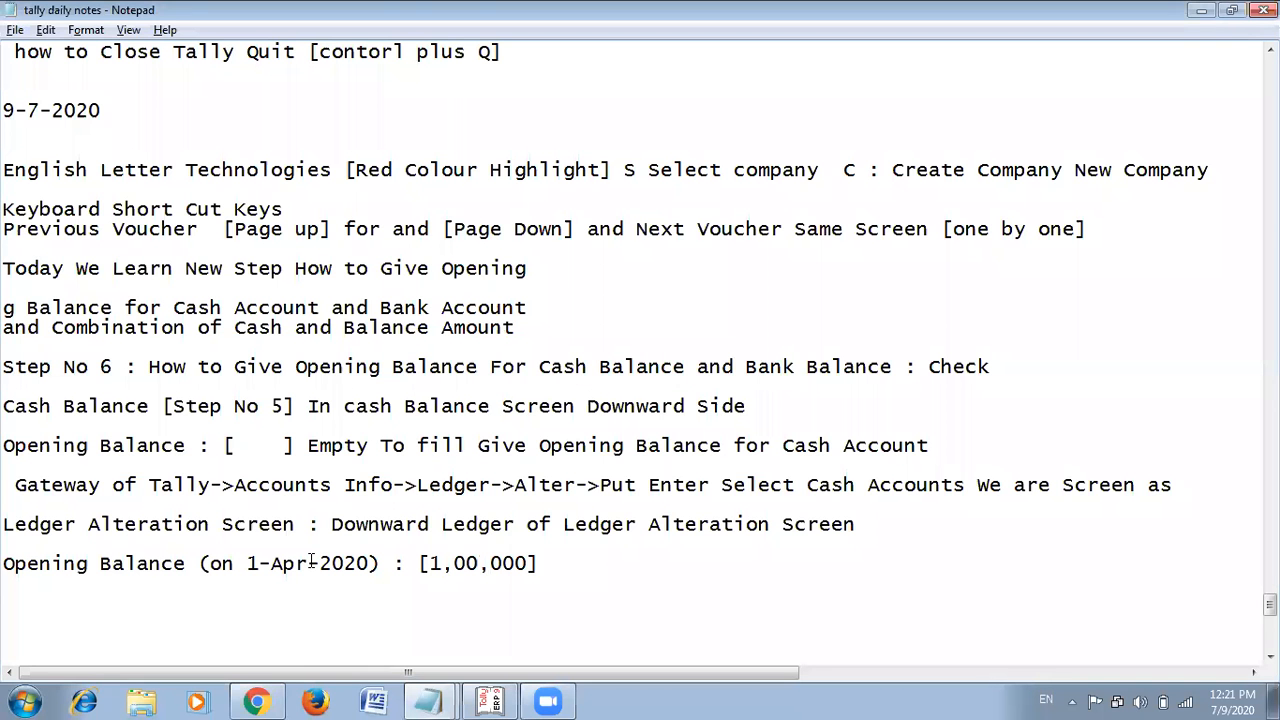
pyautogui.moveTo(3, 563); pyautogui.dragTo(183, 580)
pyautogui.hotkey('alt', 'Tab')
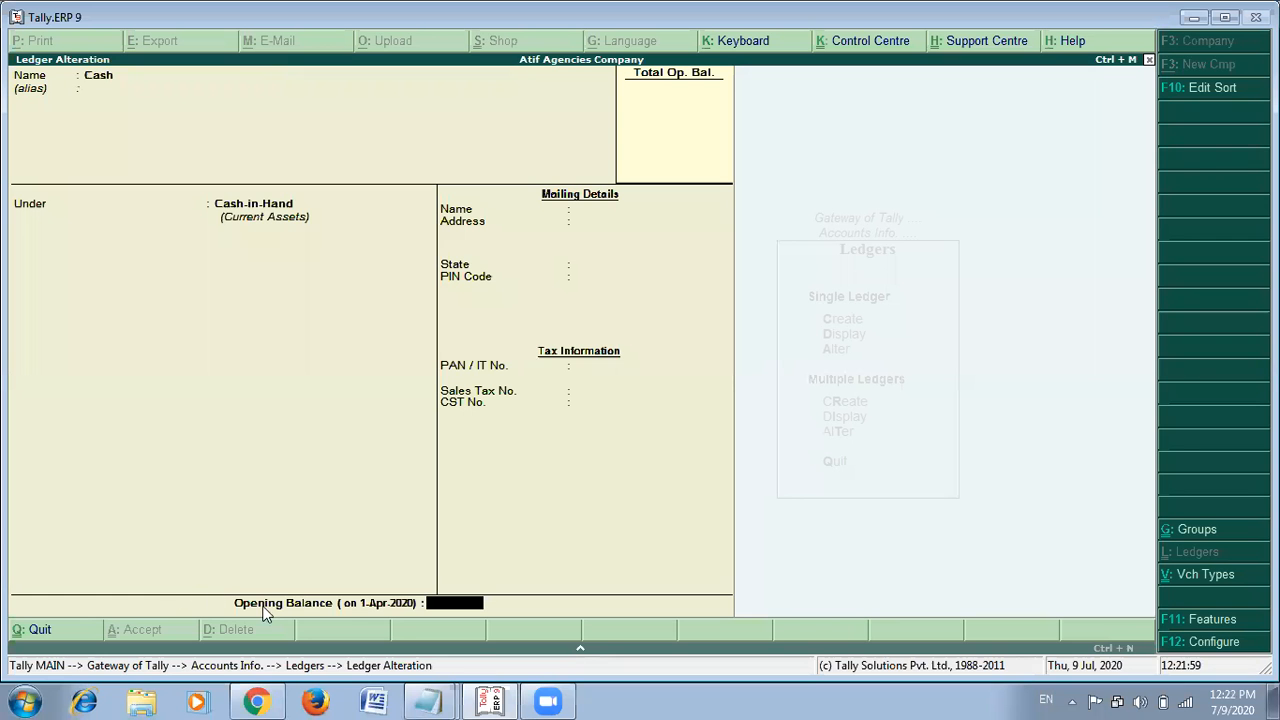
pyautogui.hotkey('alt', 'Tab')
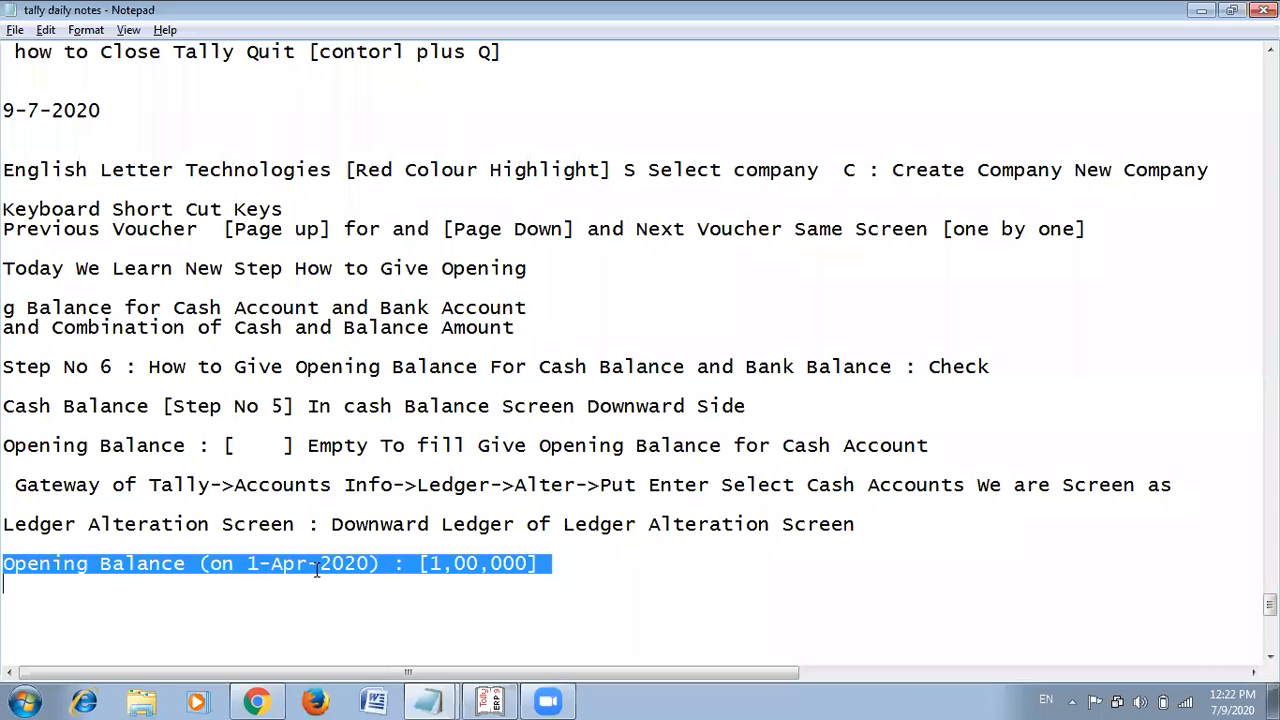
pyautogui.click(222, 584)
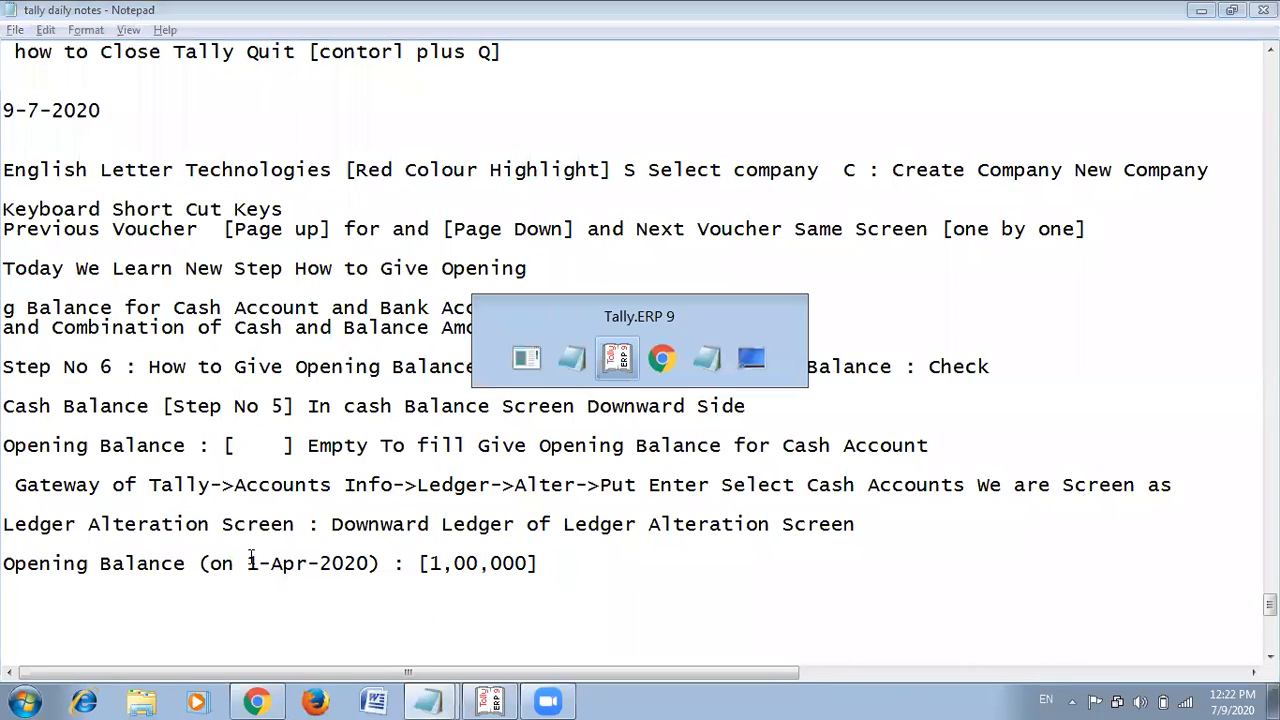
# Enter the 1,00,000 opening balance from the notes for the Cash ledger in Tally and return to the notes.
pyautogui.hotkey('alt', 'Tab')
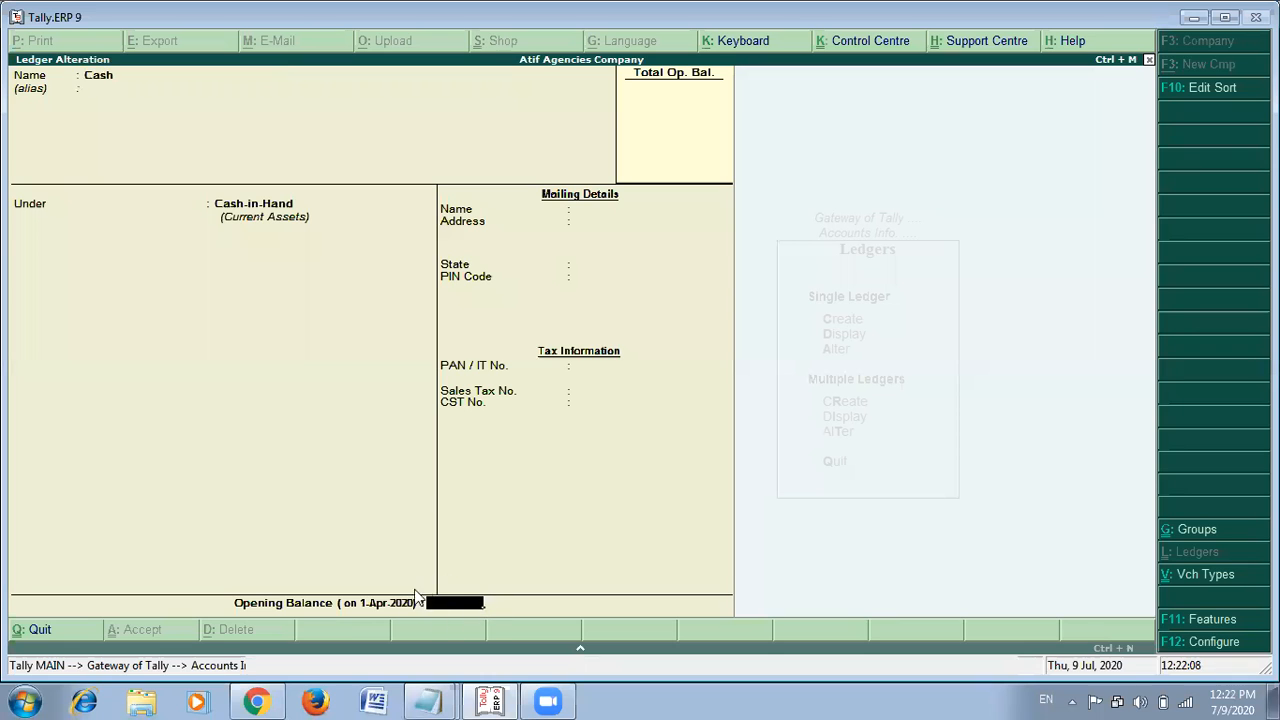
pyautogui.hotkey('alt', 'Tab')
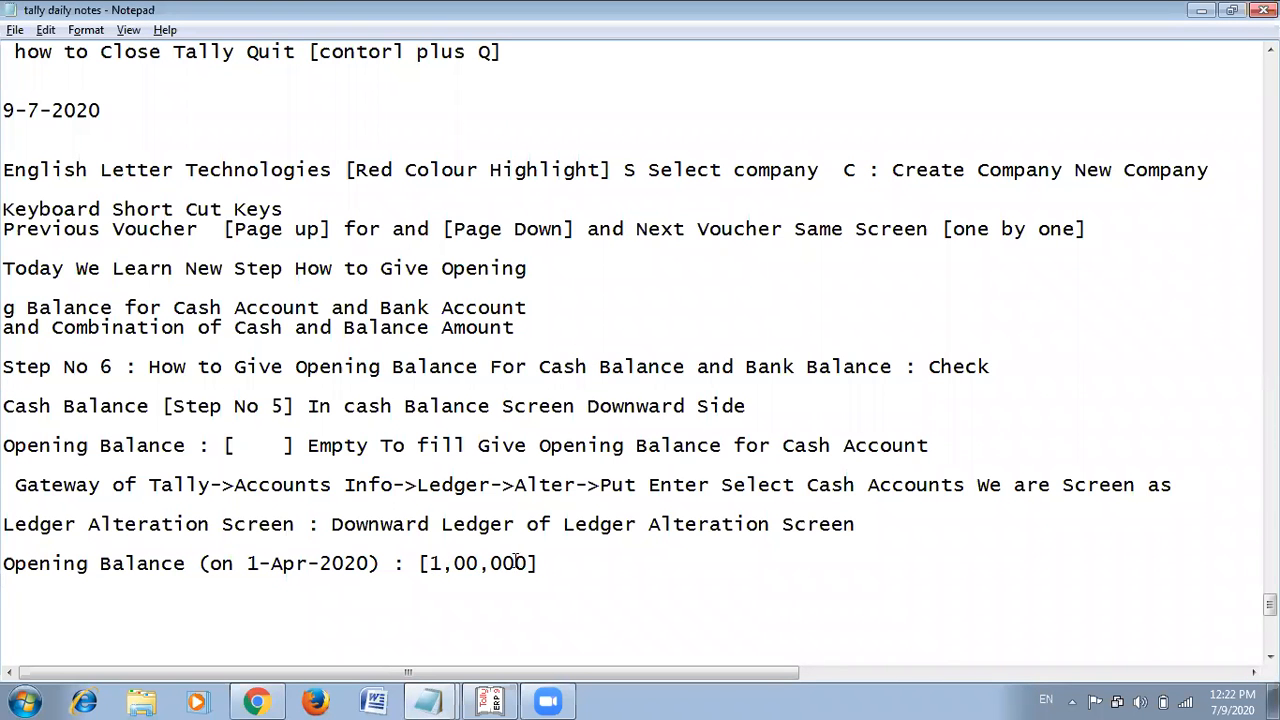
pyautogui.hotkey('alt', 'Tab')
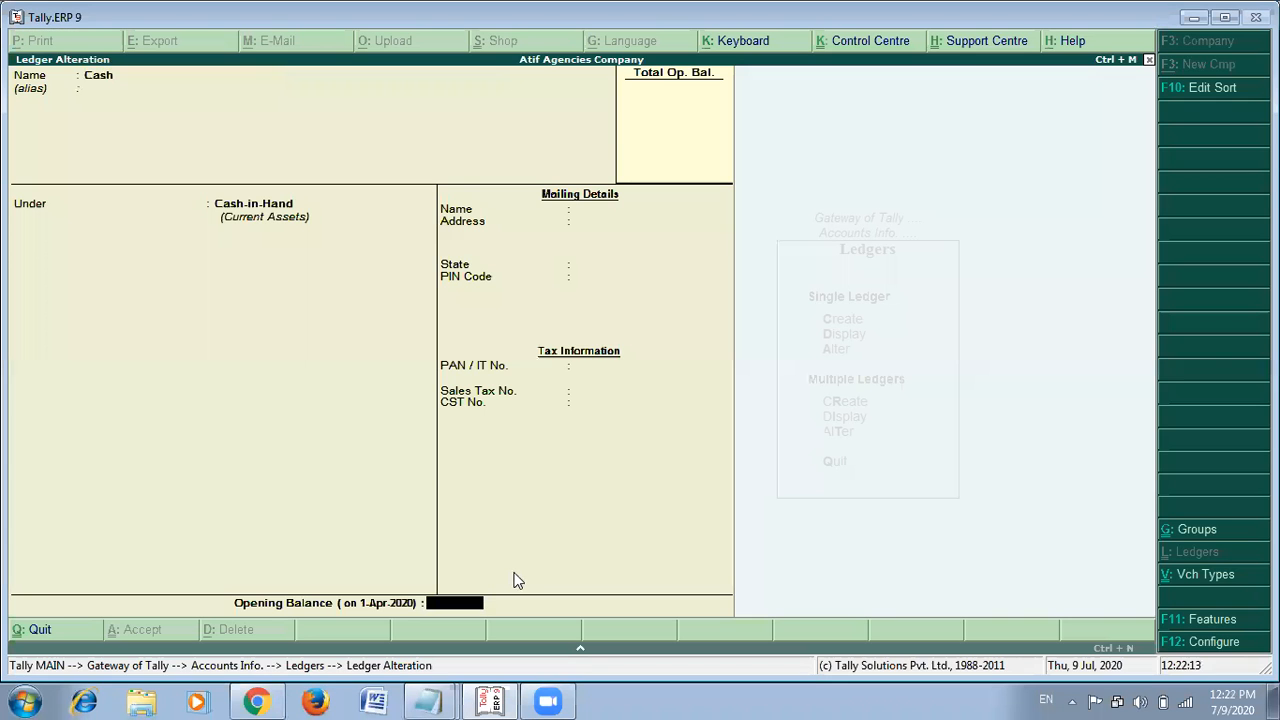
pyautogui.hotkey('alt', 'Tab')
pyautogui.hotkey('alt', 'Tab')
pyautogui.write('00000')
pyautogui.hotkey('alt', 'Tab')
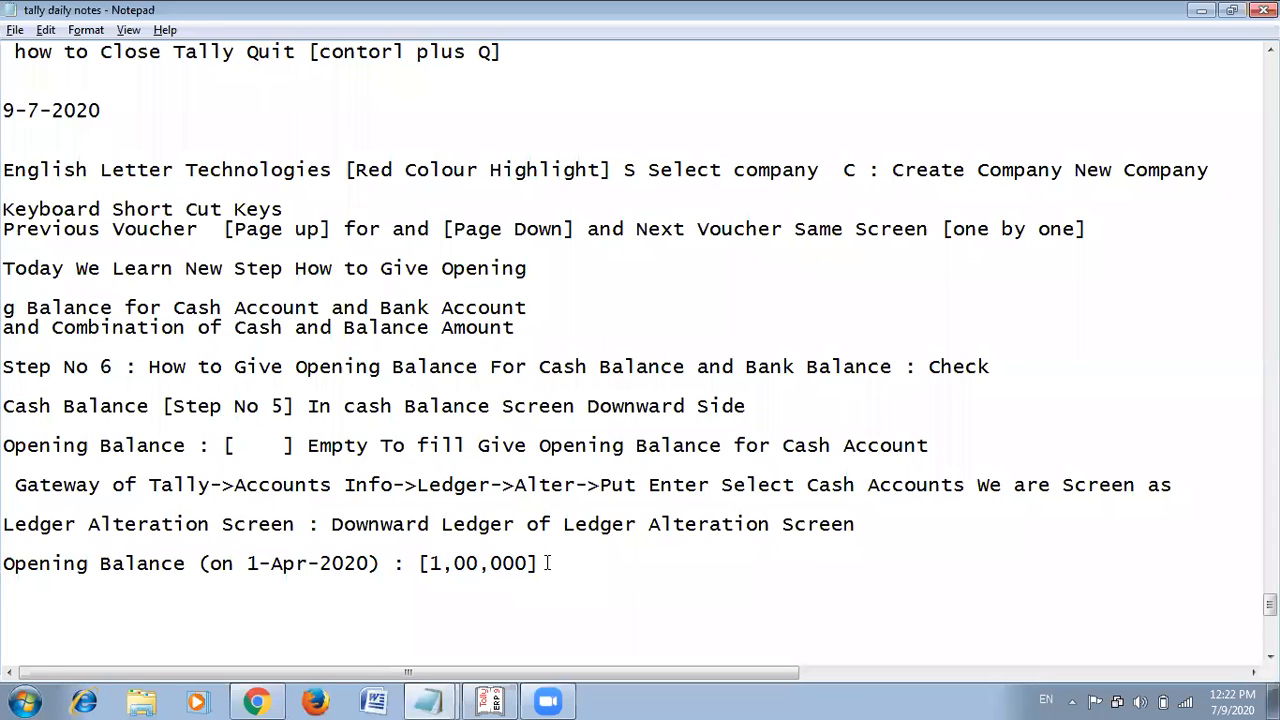
# Append "Type Keyboard work put enter" to the end of the Opening Balance line in the notes.
pyautogui.click(548, 563)
pyautogui.write('Type Keyw=')
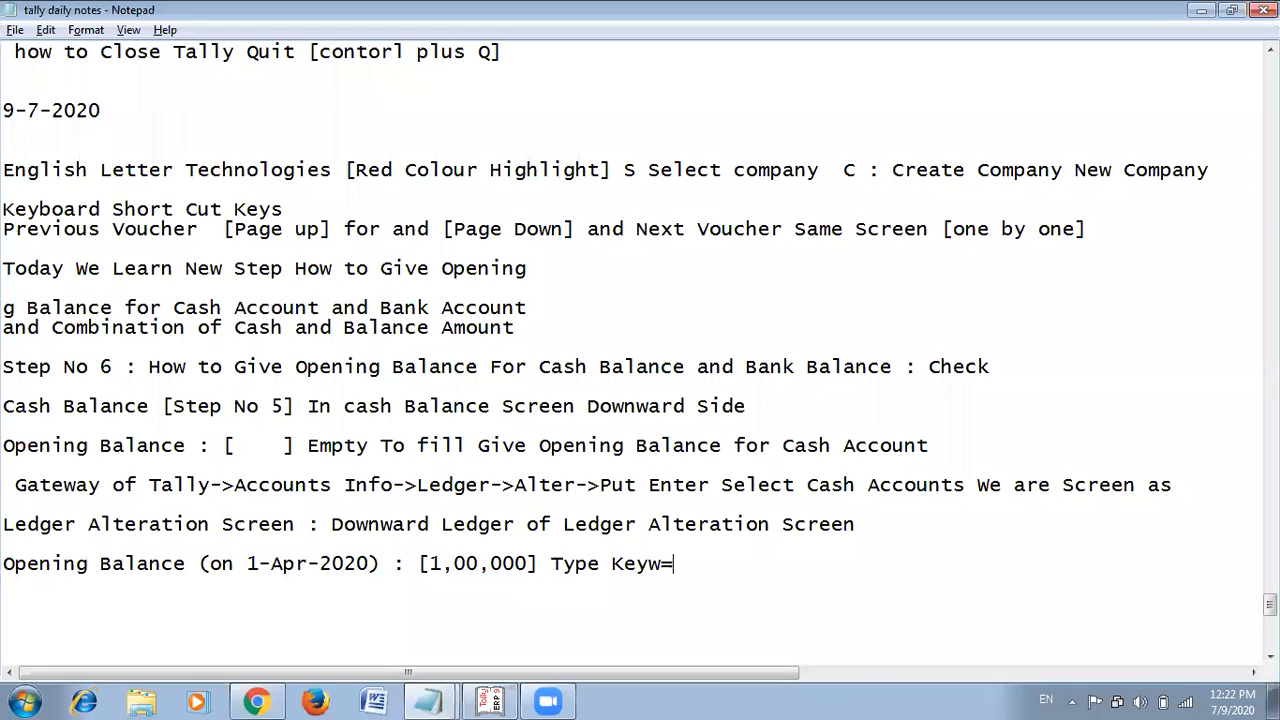
pyautogui.press('BackSpace')
pyautogui.press('BackSpace')
pyautogui.write('bora')
pyautogui.press('BackSpace')
pyautogui.press('BackSpace')
pyautogui.write('ard work')
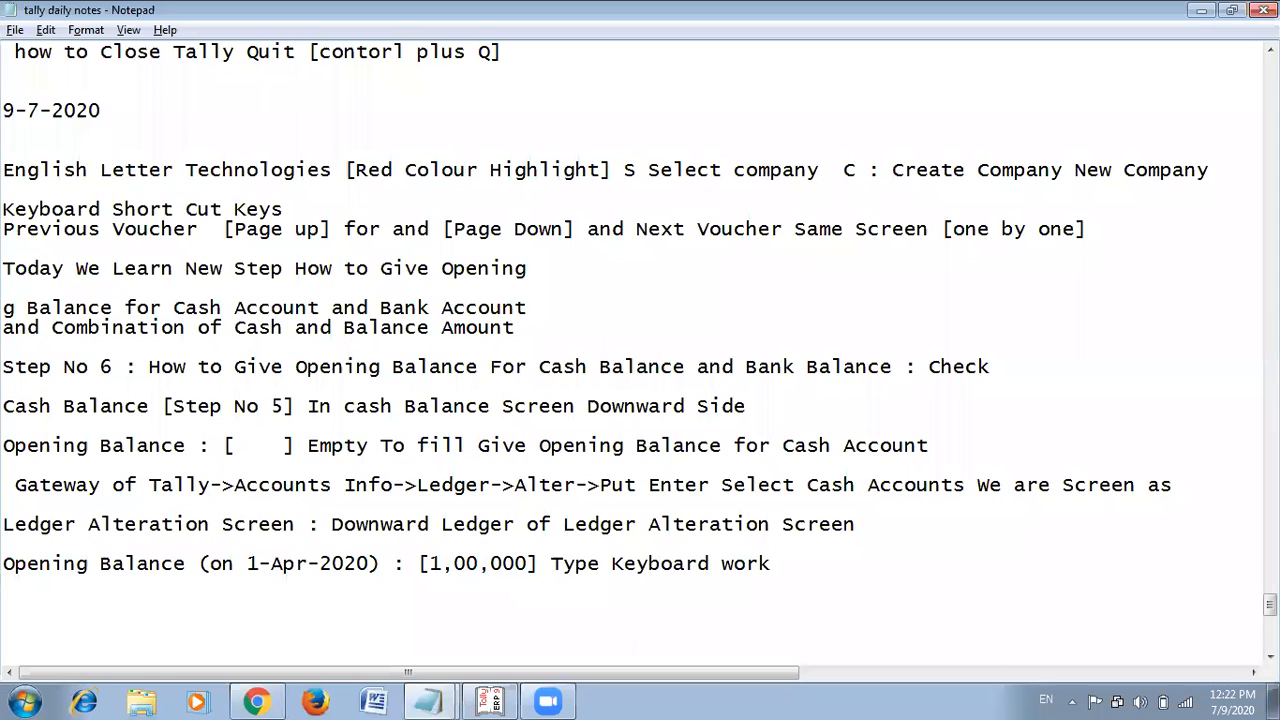
pyautogui.write(' put enter')
# Keep the Cash ledger's opening balance as Dr in Tally and accept the ledger alteration.
pyautogui.hotkey('alt', 'Tab')
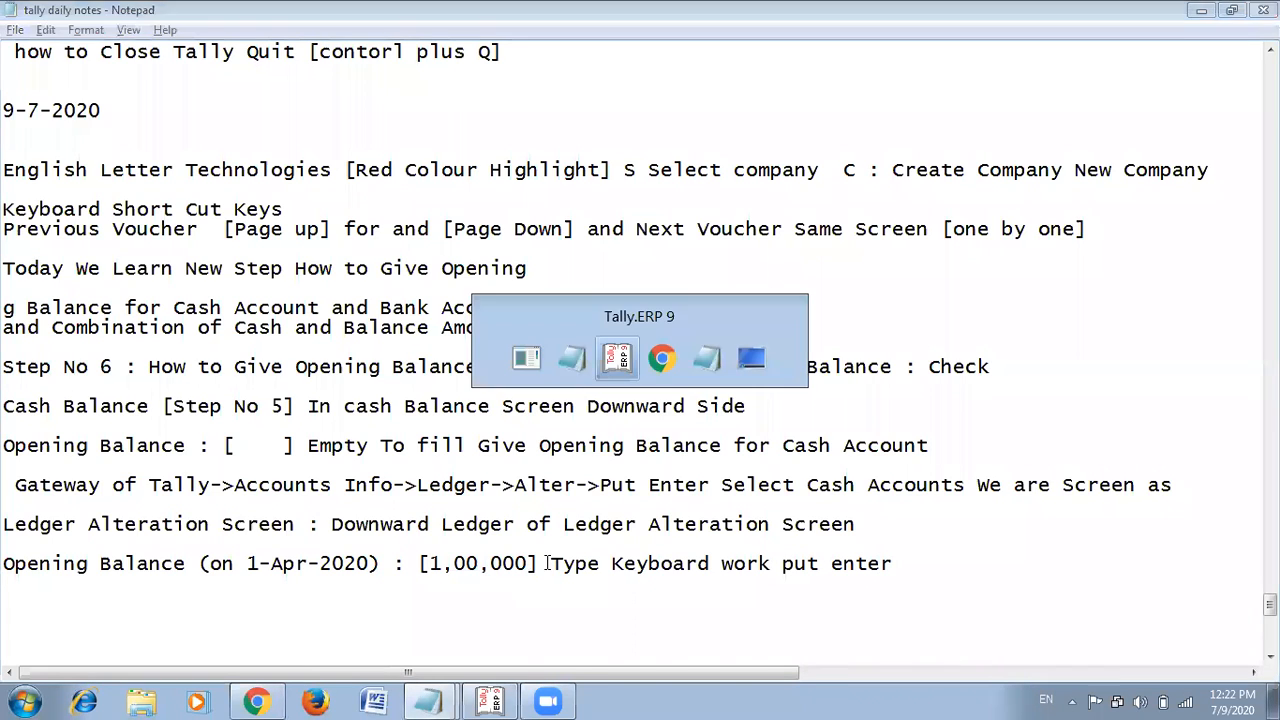
pyautogui.press('Return')
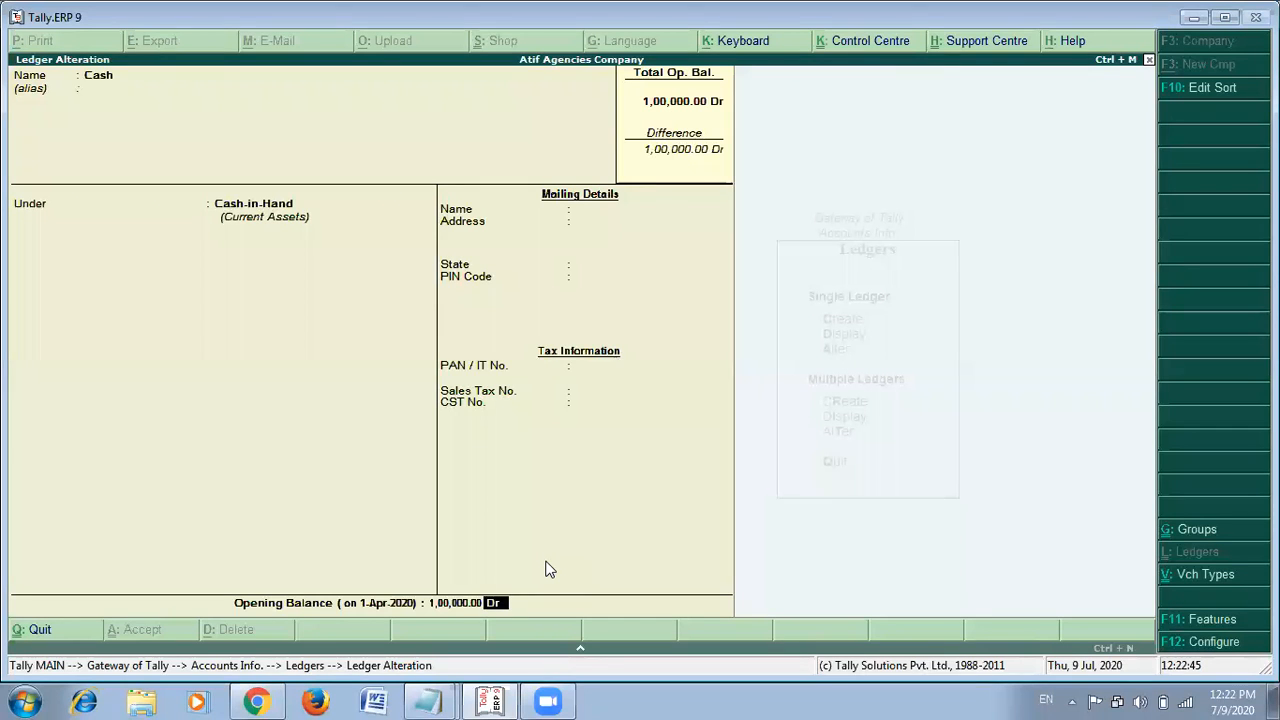
pyautogui.press('Return')
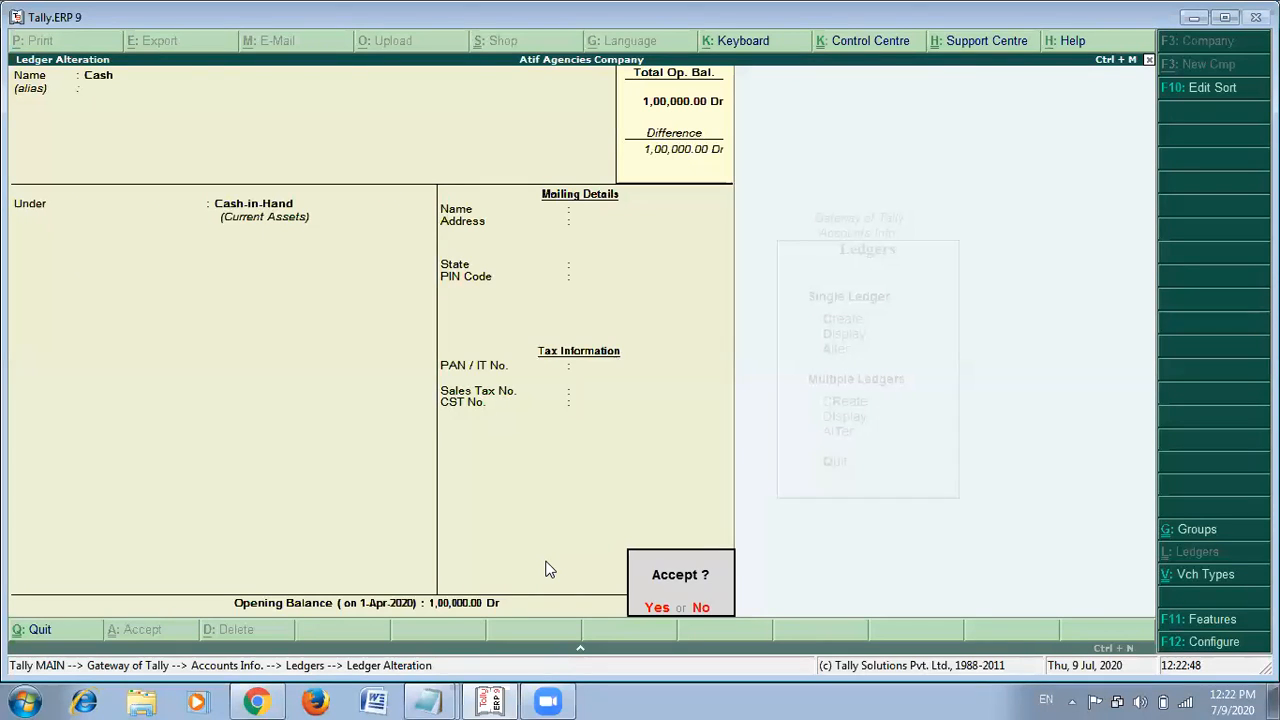
pyautogui.press('Return')
# Return to the notes and end the Opening Balance line with "and save".
pyautogui.hotkey('alt', 'Tab')
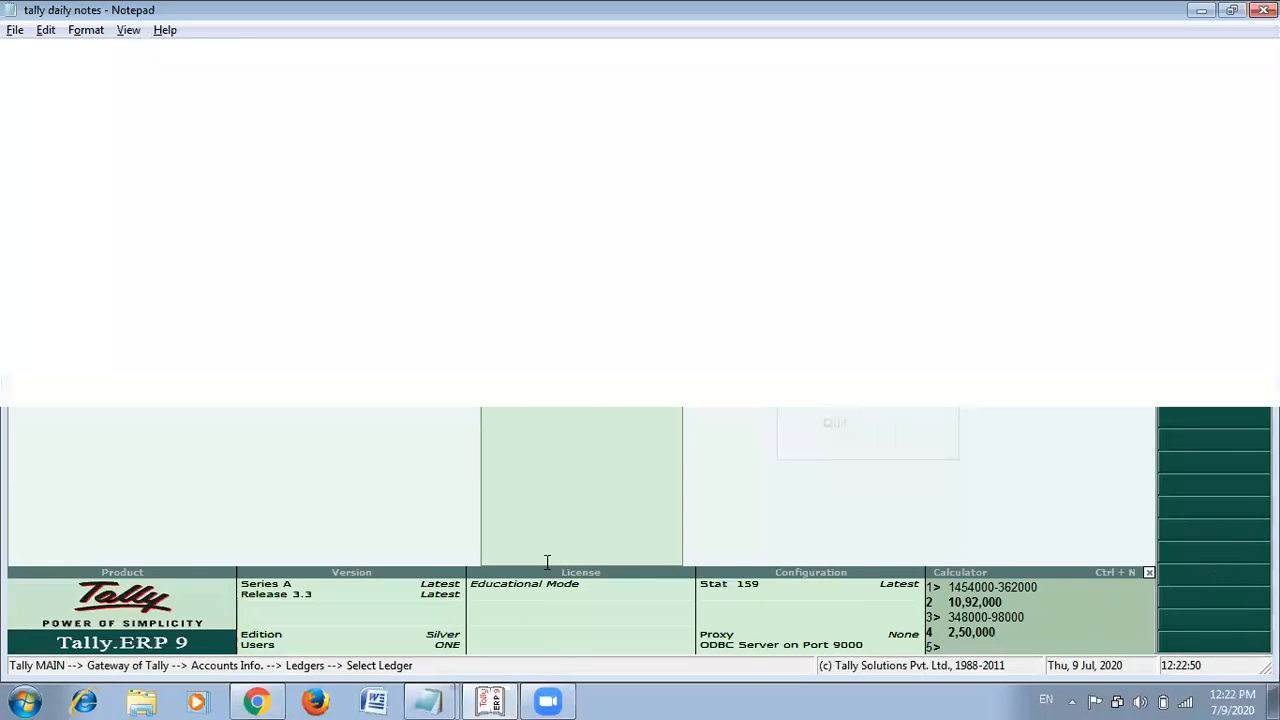
pyautogui.write('a')
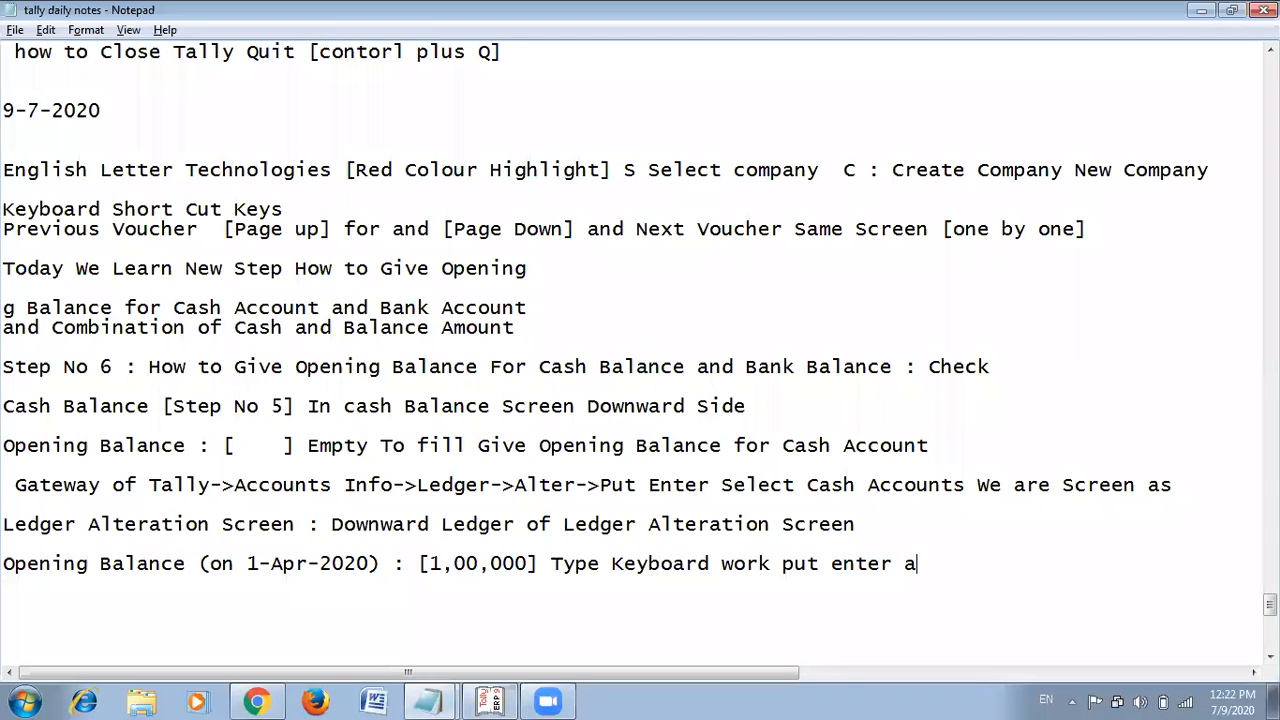
pyautogui.write('nd sace')
pyautogui.press('BackSpace')
pyautogui.press('BackSpace')
pyautogui.write('ve')
# Write "Again Check Step No 5" below the Opening Balance line, leaving a blank line between.
pyautogui.press('Return')
pyautogui.press('Return')
pyautogui.write('Agaa')
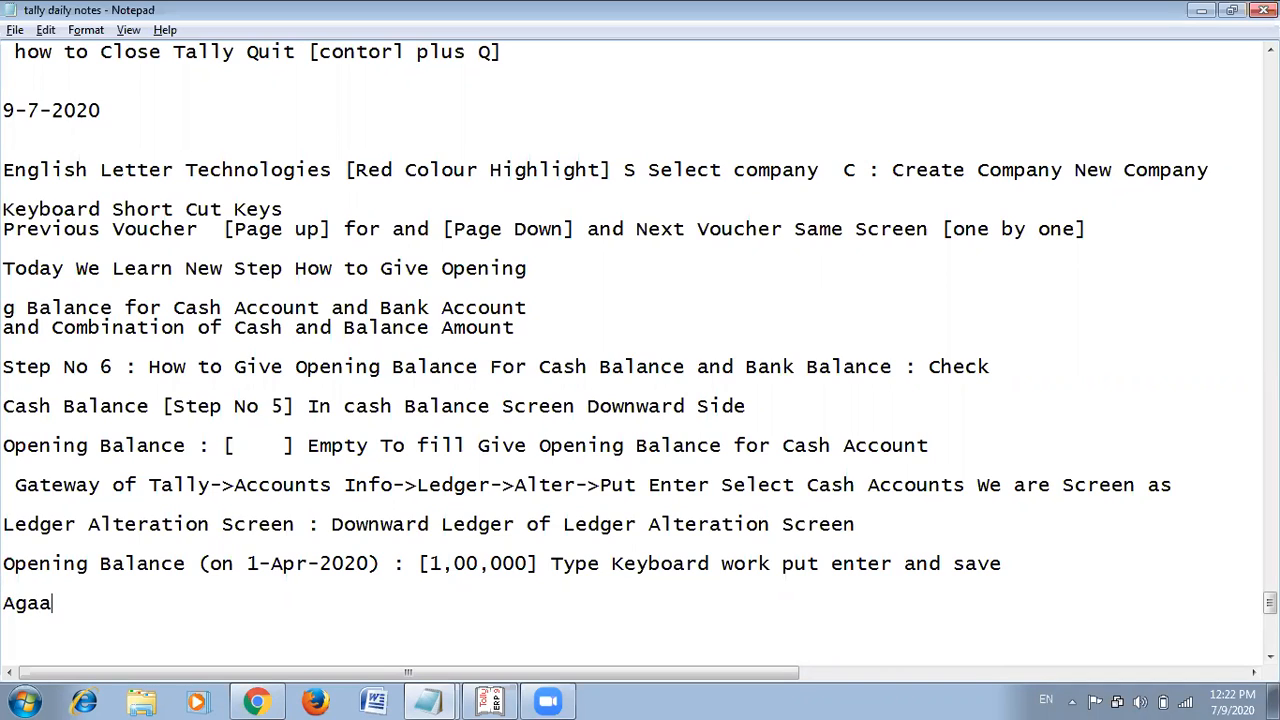
pyautogui.press('BackSpace')
pyautogui.write('in s')
pyautogui.press('BackSpace')
pyautogui.write('Chex')
pyautogui.press('BackSpace')
pyautogui.write('ck Step No ')
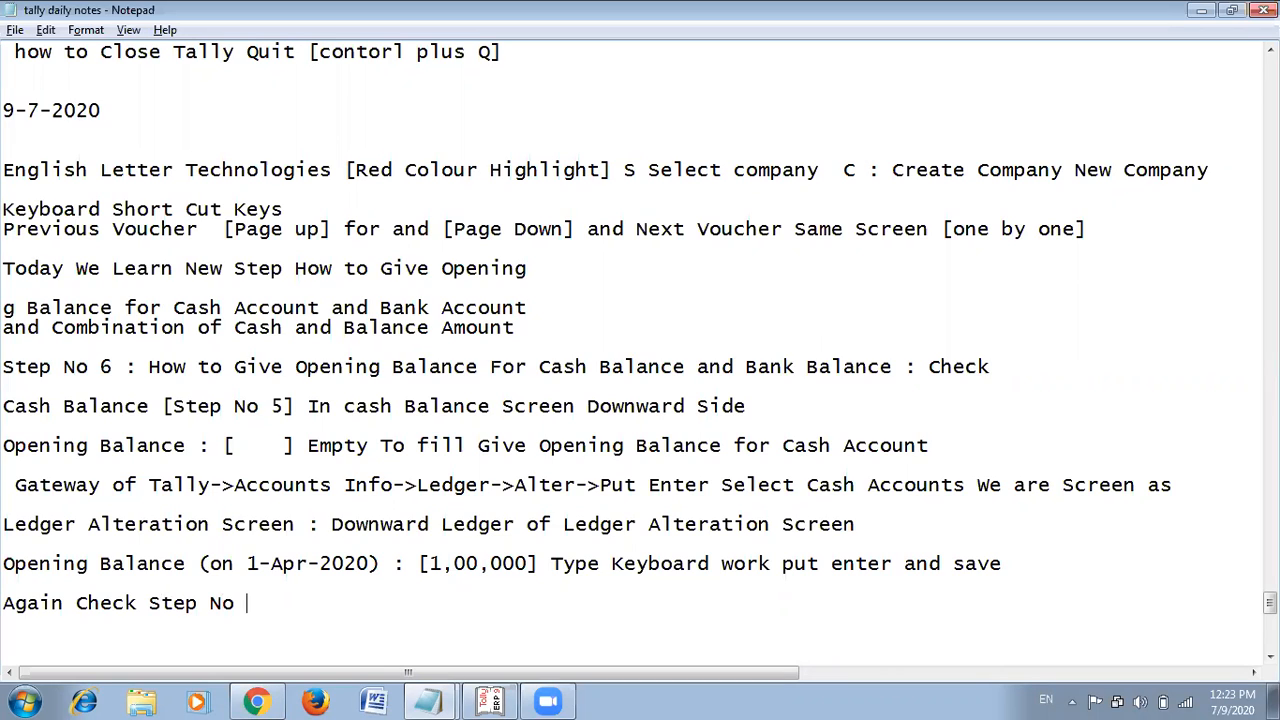
pyautogui.write('5')
# Enclose "Step No 5" in square brackets in the "Again Check" line.
pyautogui.press('Left')
pyautogui.press('Left')
pyautogui.press('Left')
pyautogui.press('Left')
pyautogui.press('Left')
pyautogui.press('Left')
pyautogui.press('Left')
pyautogui.write('[')
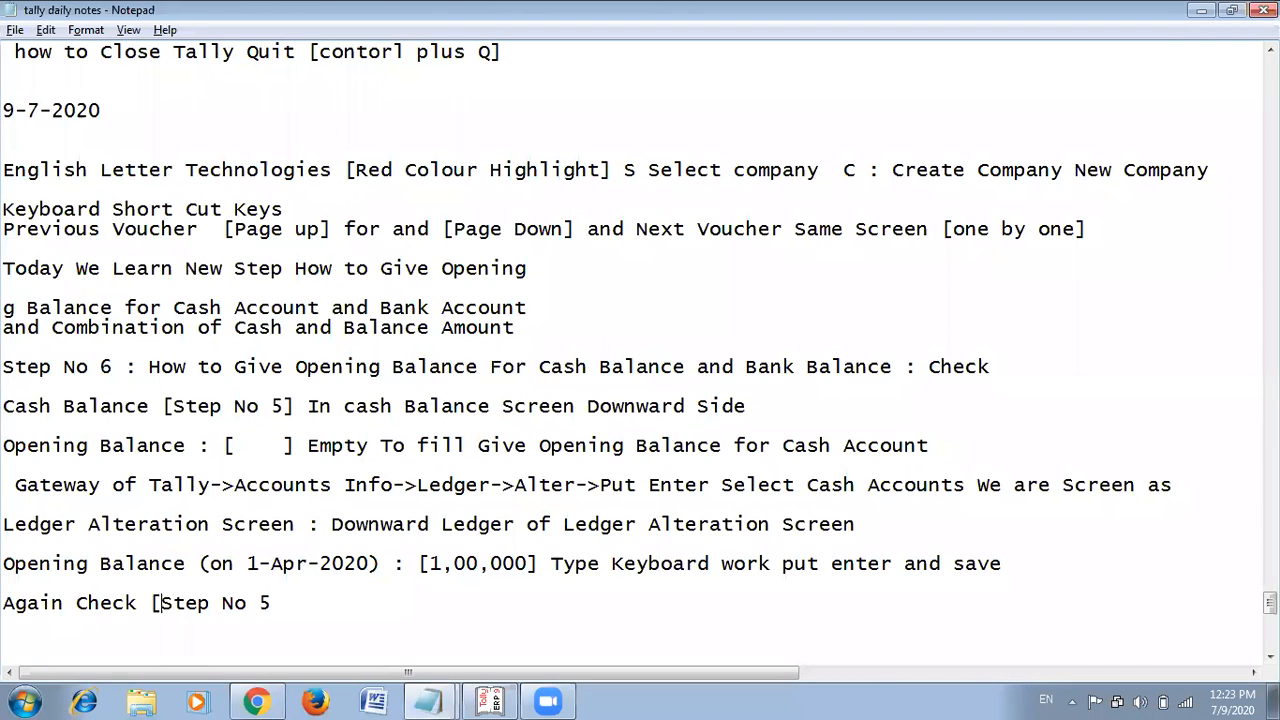
pyautogui.press('Right')
pyautogui.press('Right')
pyautogui.press('Right')
pyautogui.press('Right')
pyautogui.press('Right')
pyautogui.press('Right')
pyautogui.write(']')
# Look up the Step No 5 ledger balance route in the notes and open the Display Menu from the Gateway of Tally.
pyautogui.scroll(6, 589, 389)
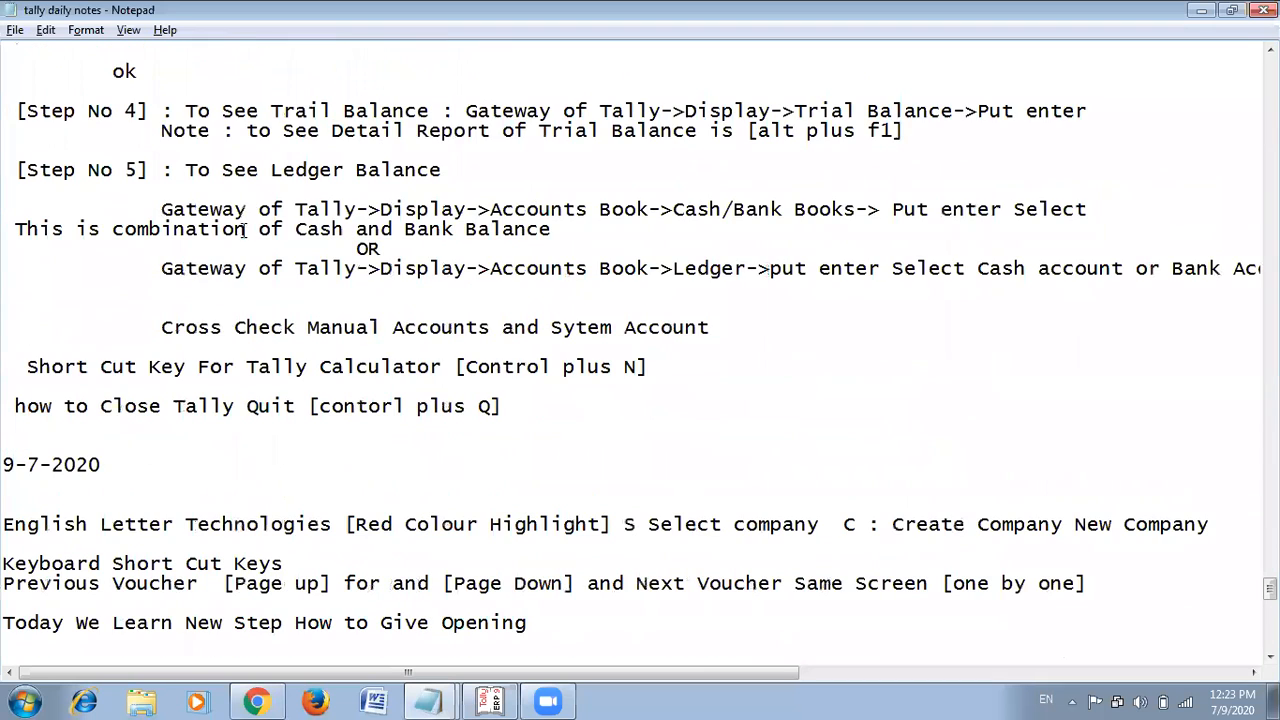
pyautogui.hotkey('alt', 'Tab')
pyautogui.press('Escape')
pyautogui.press('Escape')
pyautogui.press('Escape')
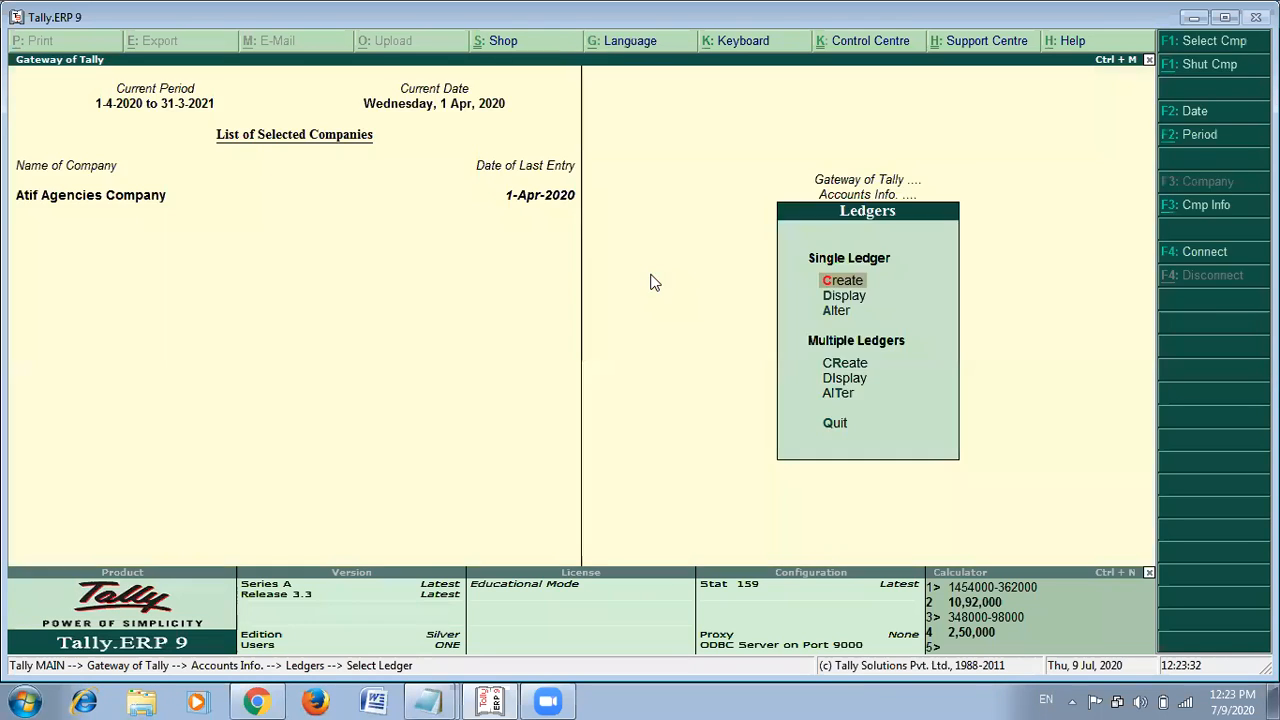
pyautogui.press('Down')
pyautogui.press('Down')
pyautogui.press('Down')
pyautogui.press('Down')
pyautogui.press('Down')
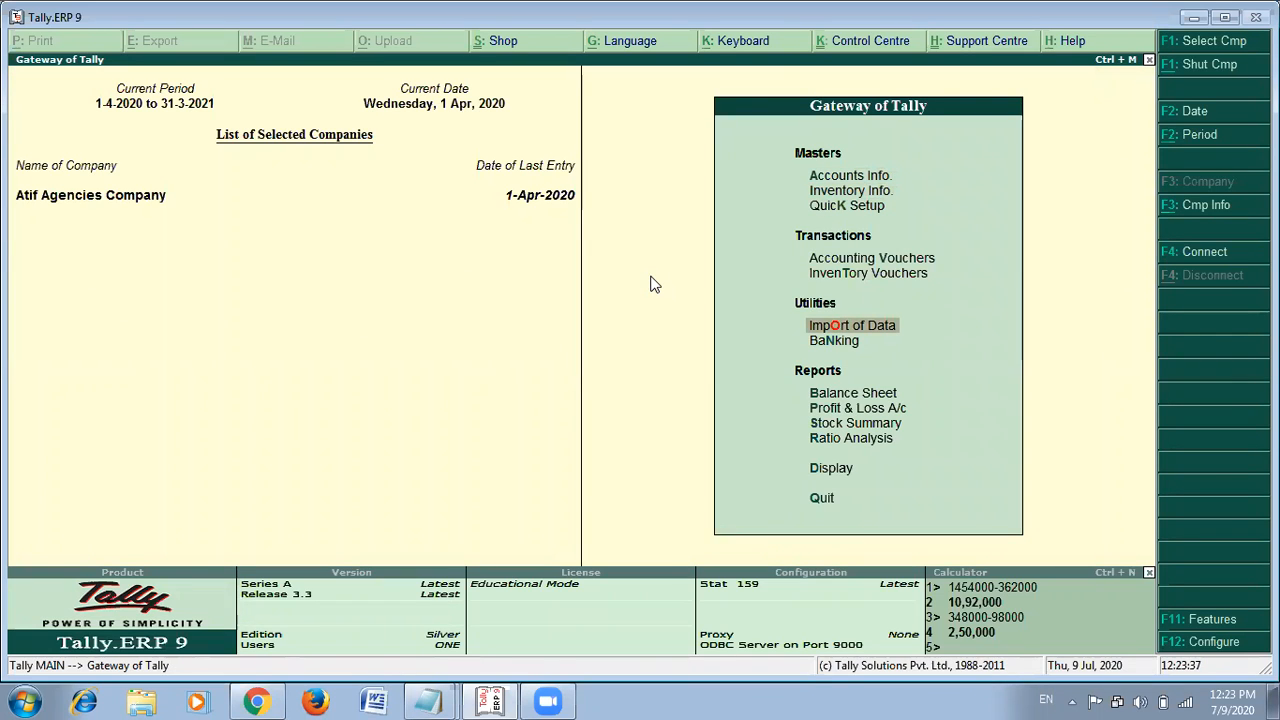
pyautogui.press('d')
# Follow the Step No 5 route in Tally through Account Books to the Ledger selection list, checking each stage in the notes.
pyautogui.hotkey('alt', 'Tab')
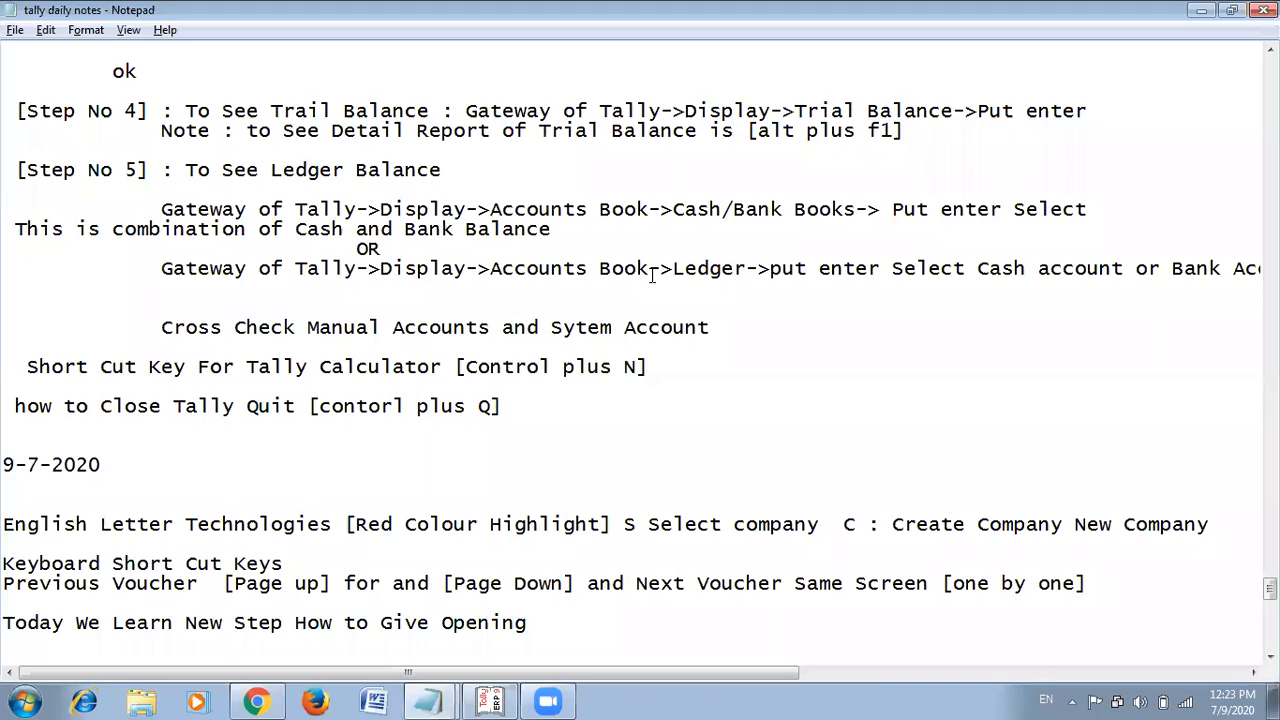
pyautogui.moveTo(503, 268); pyautogui.dragTo(622, 262)
pyautogui.hotkey('alt', 'Tab')
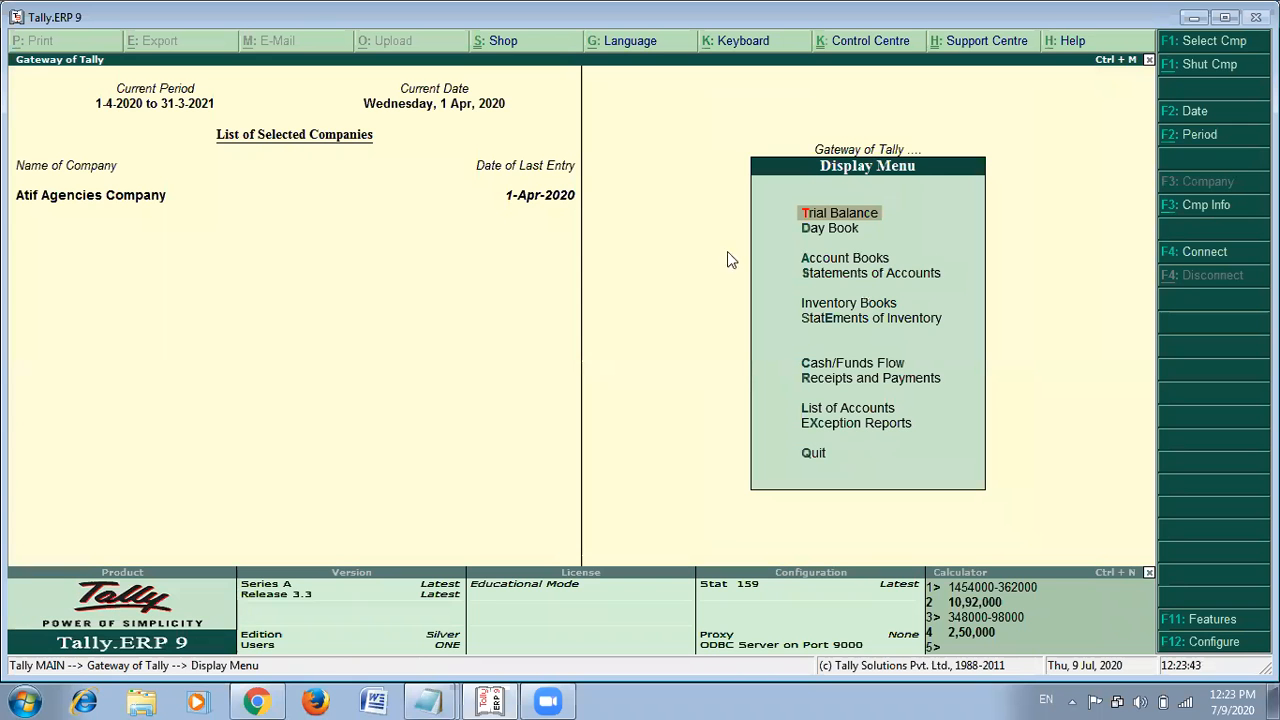
pyautogui.click(819, 261)
pyautogui.click(819, 261)
pyautogui.hotkey('alt', 'Tab')
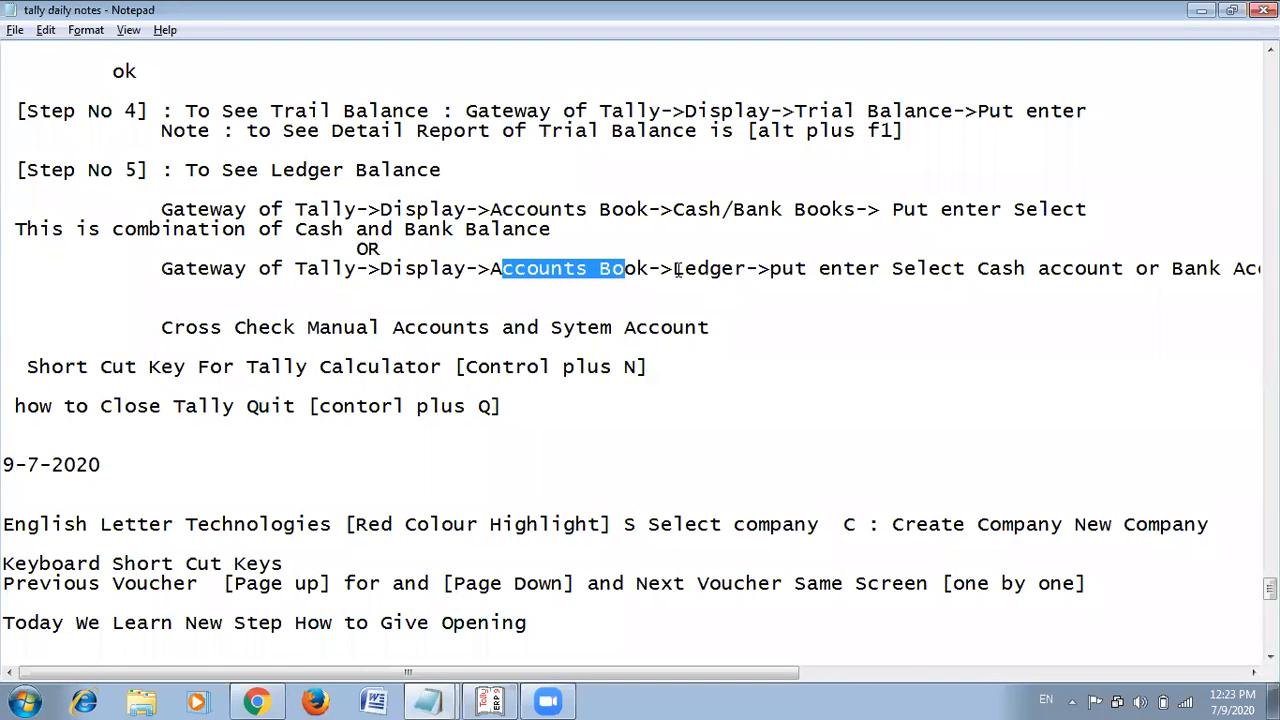
pyautogui.moveTo(674, 270); pyautogui.dragTo(744, 270)
pyautogui.hotkey('alt', 'Tab')
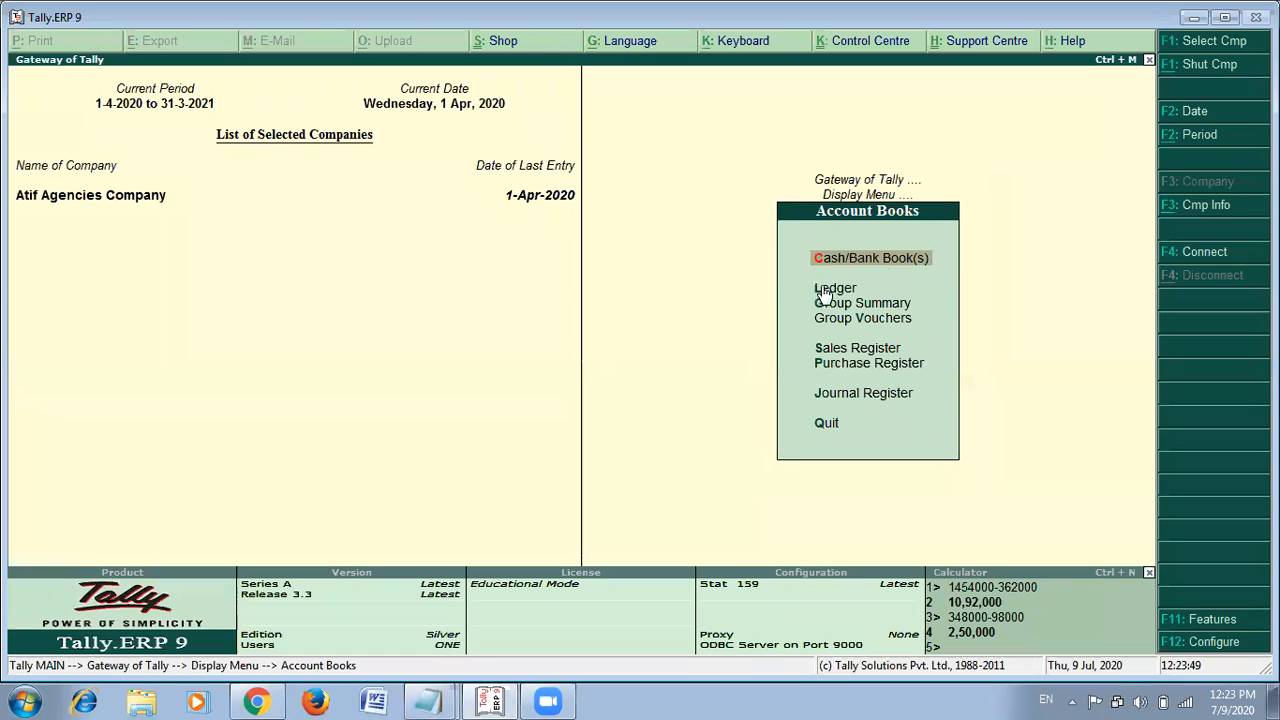
pyautogui.click(836, 292)
# Check the account named in the Step No 5 notes and open the Cash ledger's vouchers in Tally.
pyautogui.hotkey('alt', 'Tab')
pyautogui.moveTo(977, 268); pyautogui.dragTo(1025, 269)
pyautogui.hotkey('alt', 'Tab')
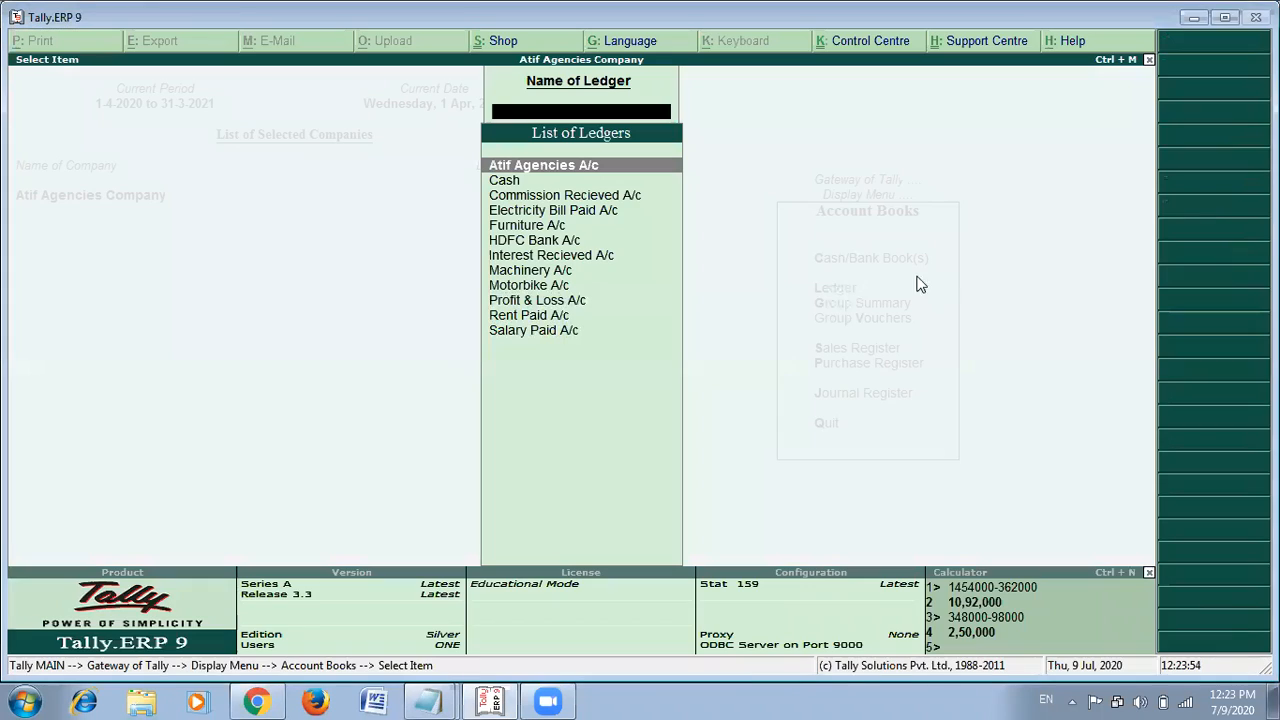
pyautogui.click(505, 183)
pyautogui.click(505, 183)
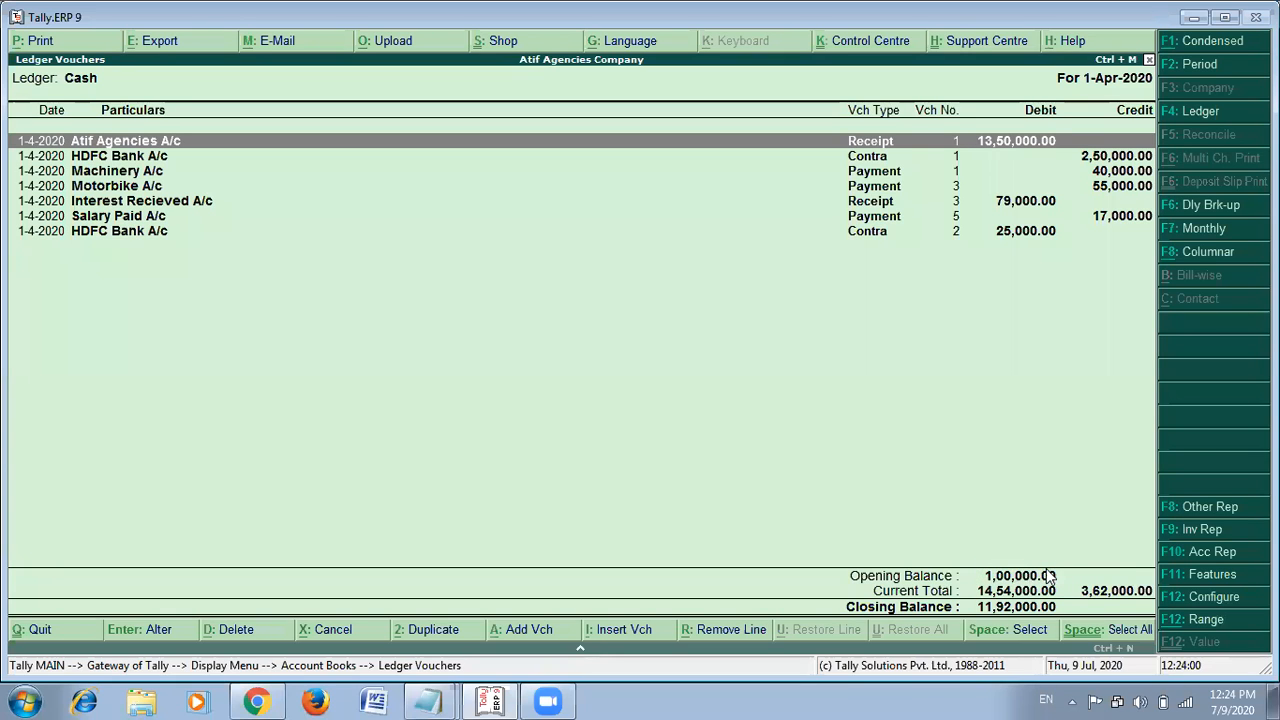
# Review the Step No 6 opening balance notes in Notepad and return to the Cash ledger vouchers in Tally.
pyautogui.hotkey('alt', 'Tab')
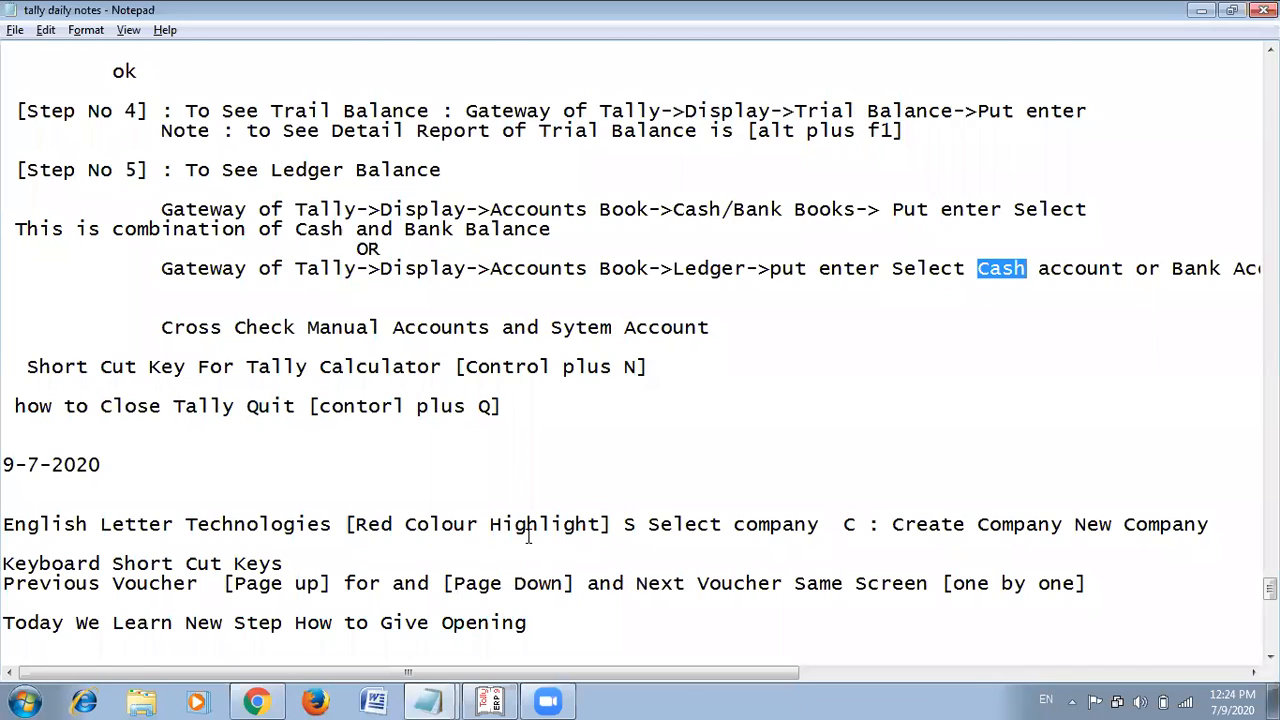
pyautogui.scroll(-7, 529, 537)
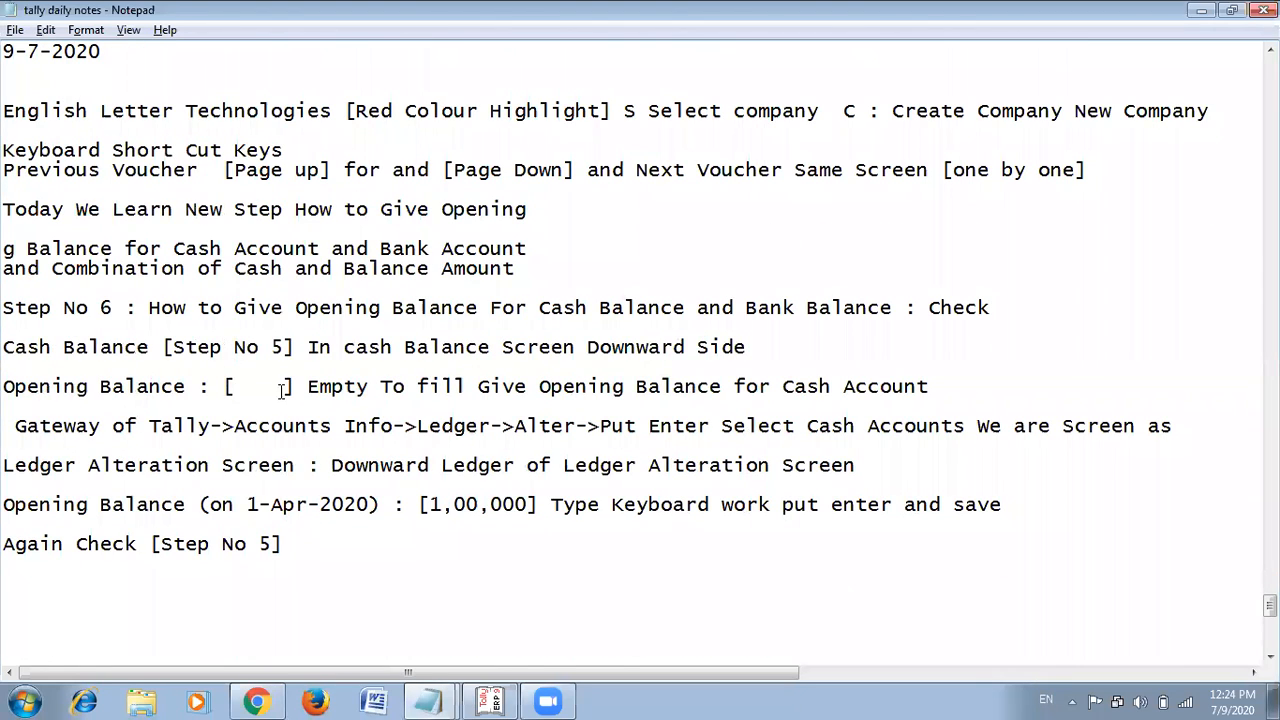
pyautogui.scroll(4, 310, 390)
pyautogui.hotkey('alt', 'Tab')
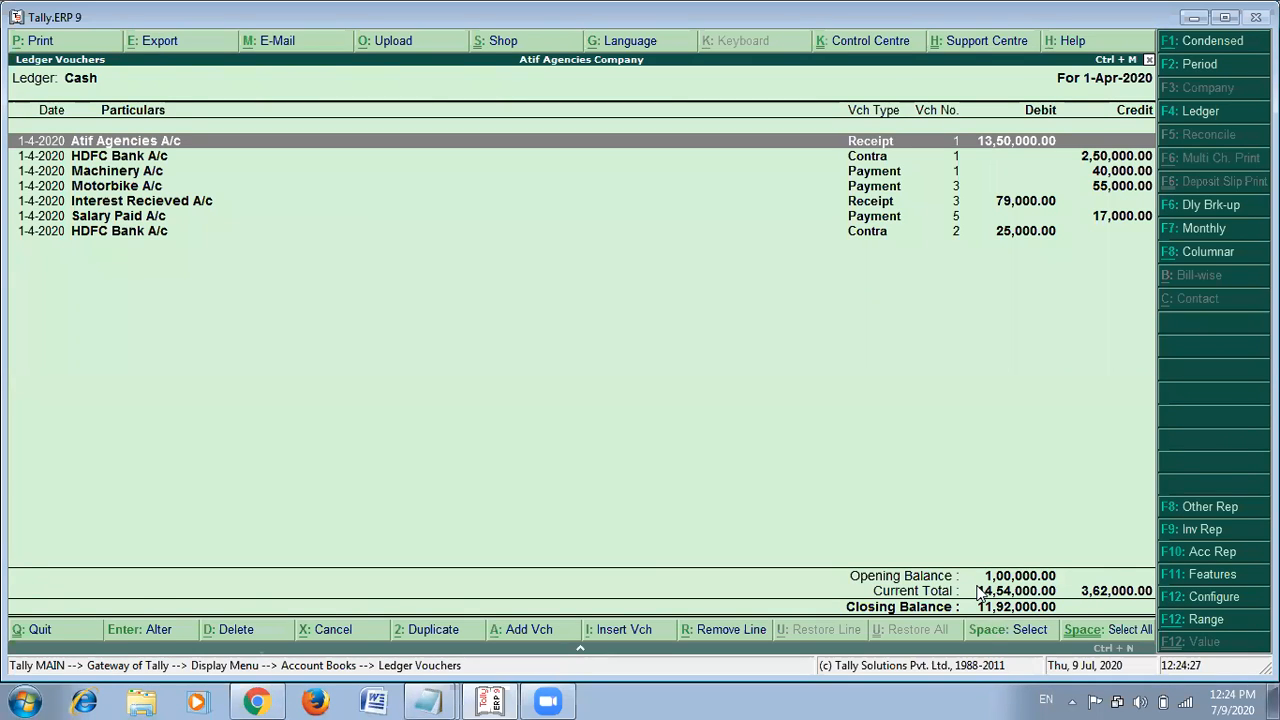
# Add the Cash opening balance to the current debit total in the Tally calculator as 100000+1454000.
pyautogui.hotkey('ctrl', 'n')
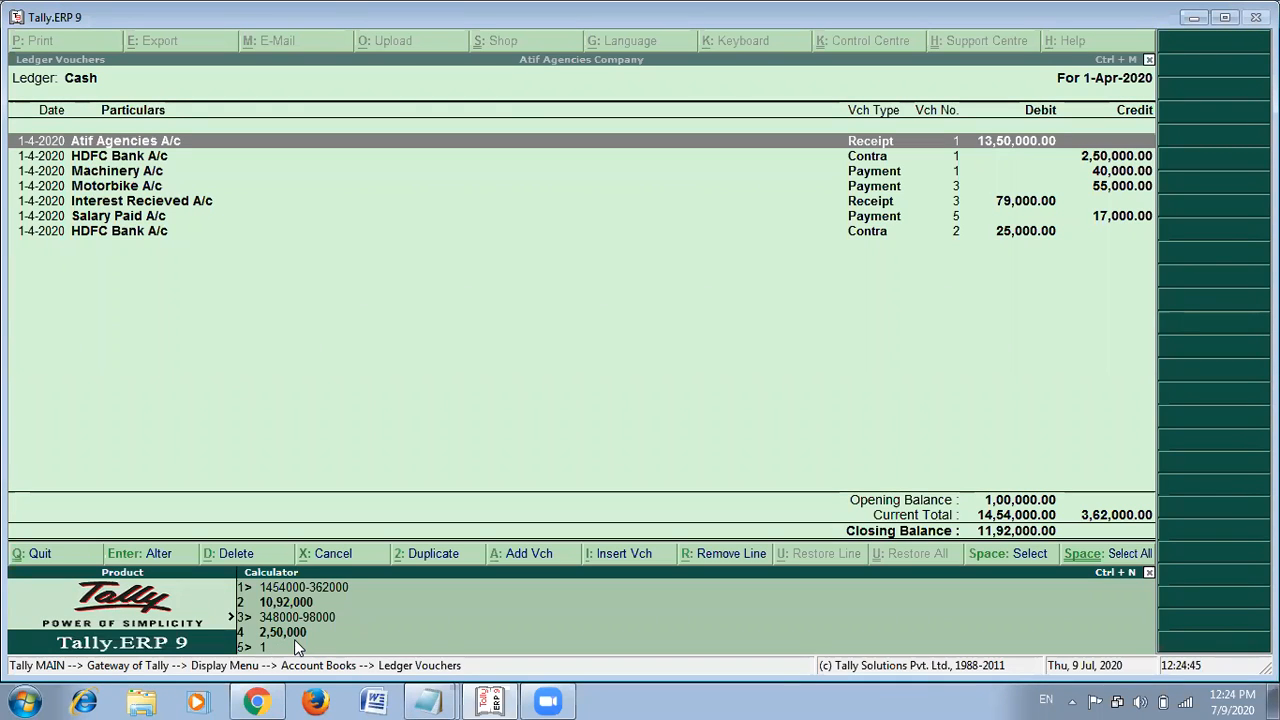
pyautogui.write('00000')
pyautogui.write('+')
pyautogui.write('1454000')
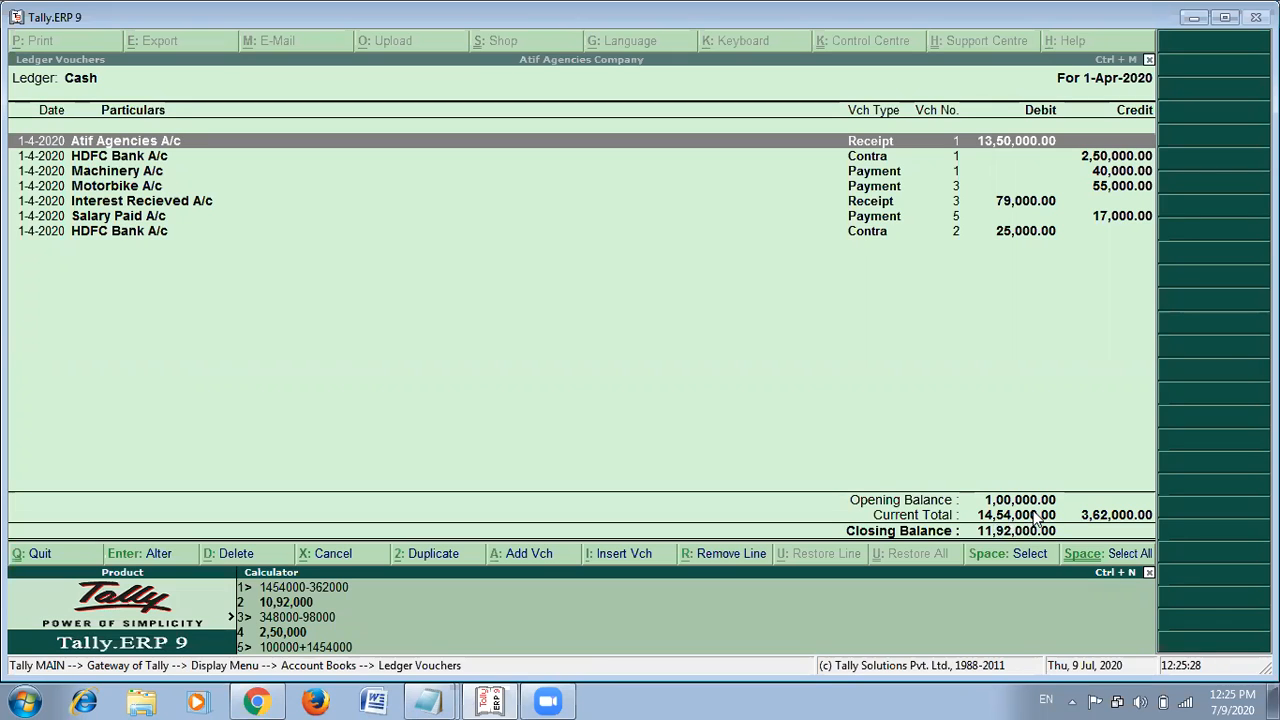
pyautogui.press('Return')
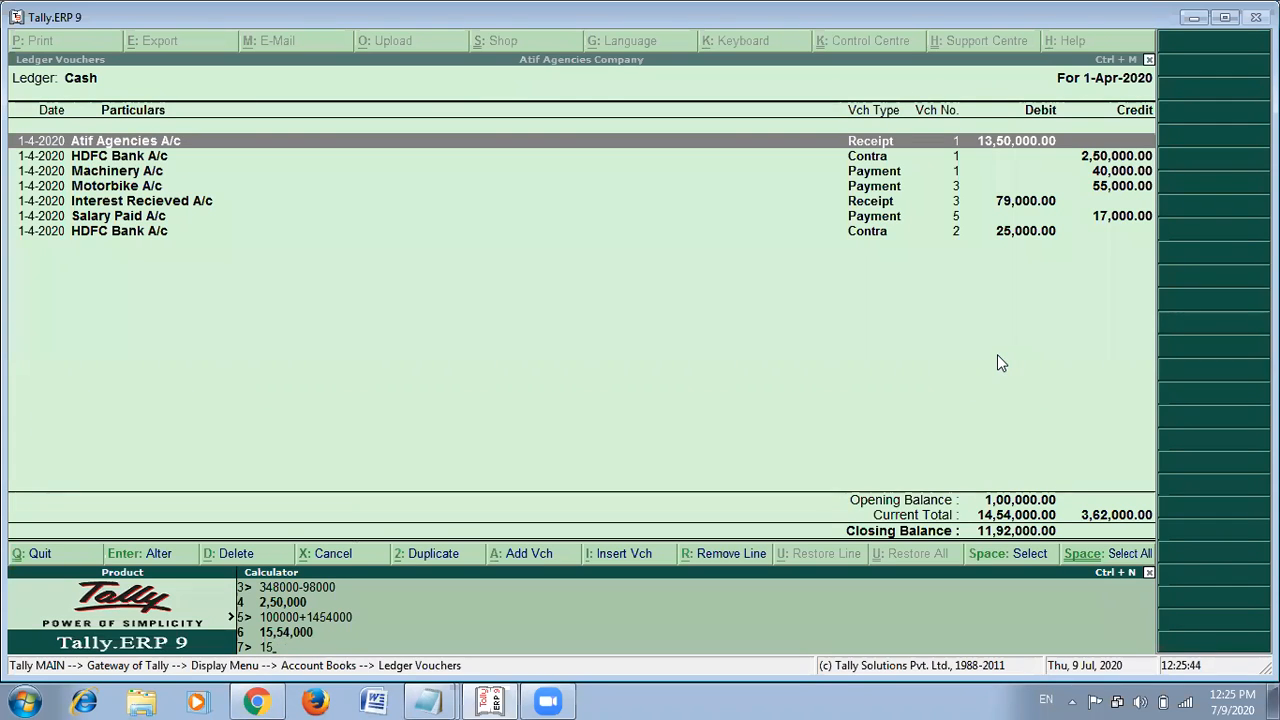
pyautogui.write('54000')
pyautogui.write('-')
pyautogui.write('362000')
pyautogui.press('Return')
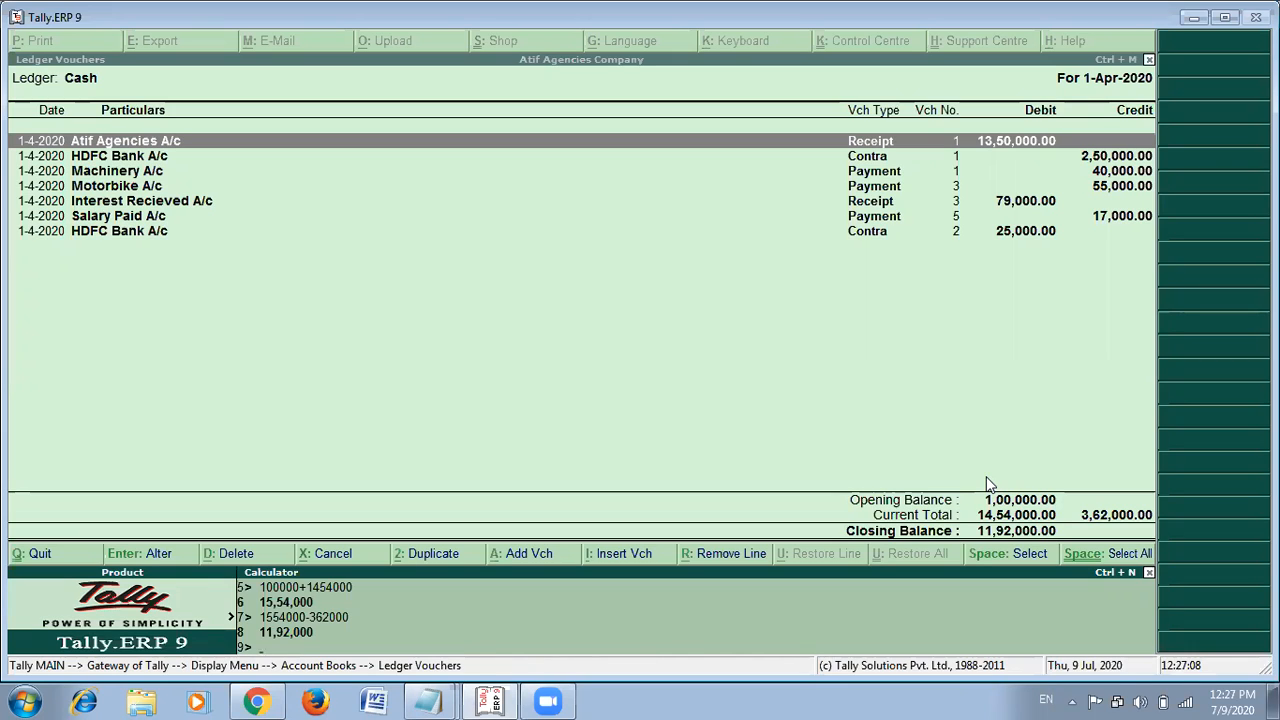
pyautogui.hotkey('ctrl', 'm')
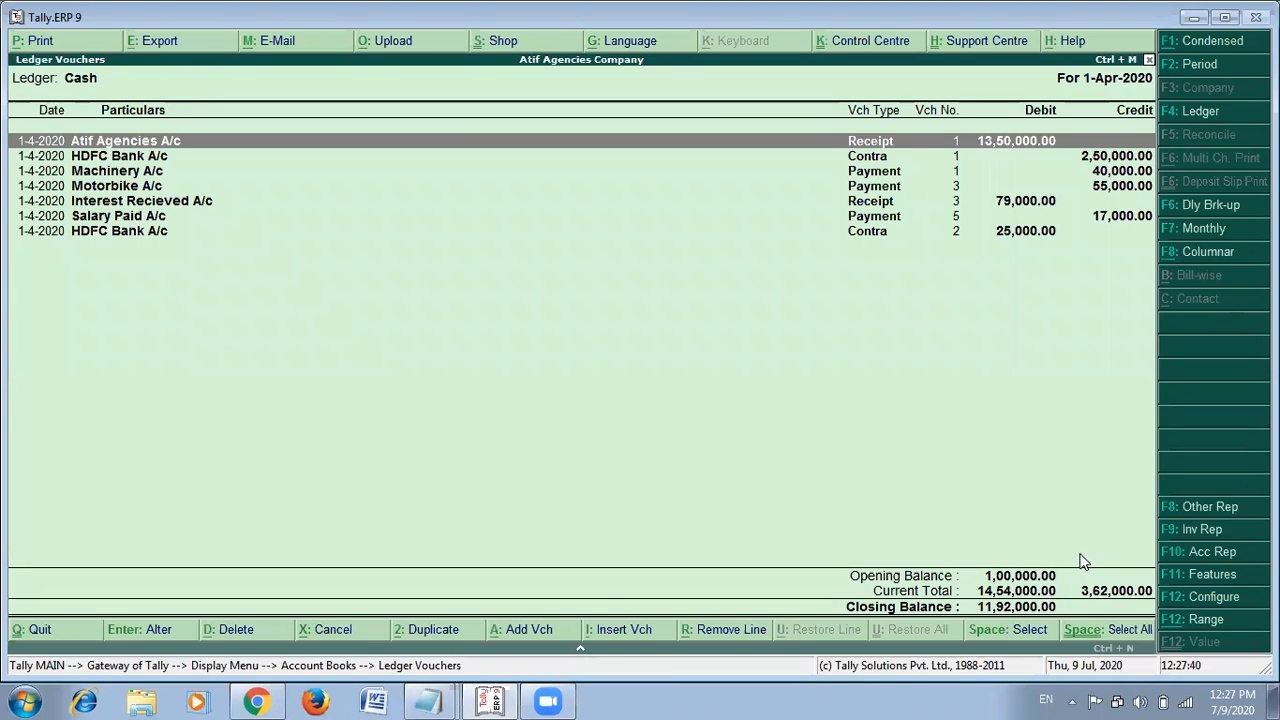
# Review the Step No 6 route in the notes and go back from the Cash ledger vouchers to the Gateway of Tally.
pyautogui.hotkey('alt', 'Tab')
pyautogui.scroll(-2, 605, 485)
pyautogui.scroll(-4, 605, 485)
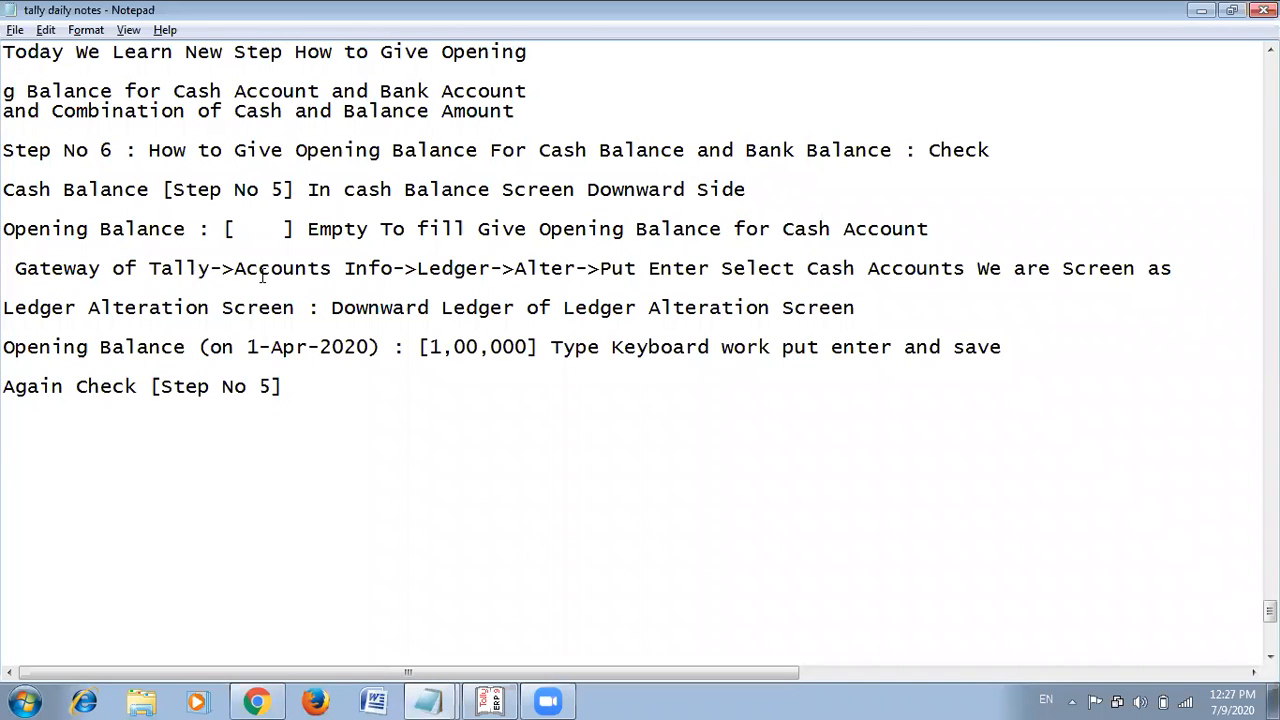
pyautogui.hotkey('alt', 'Tab')
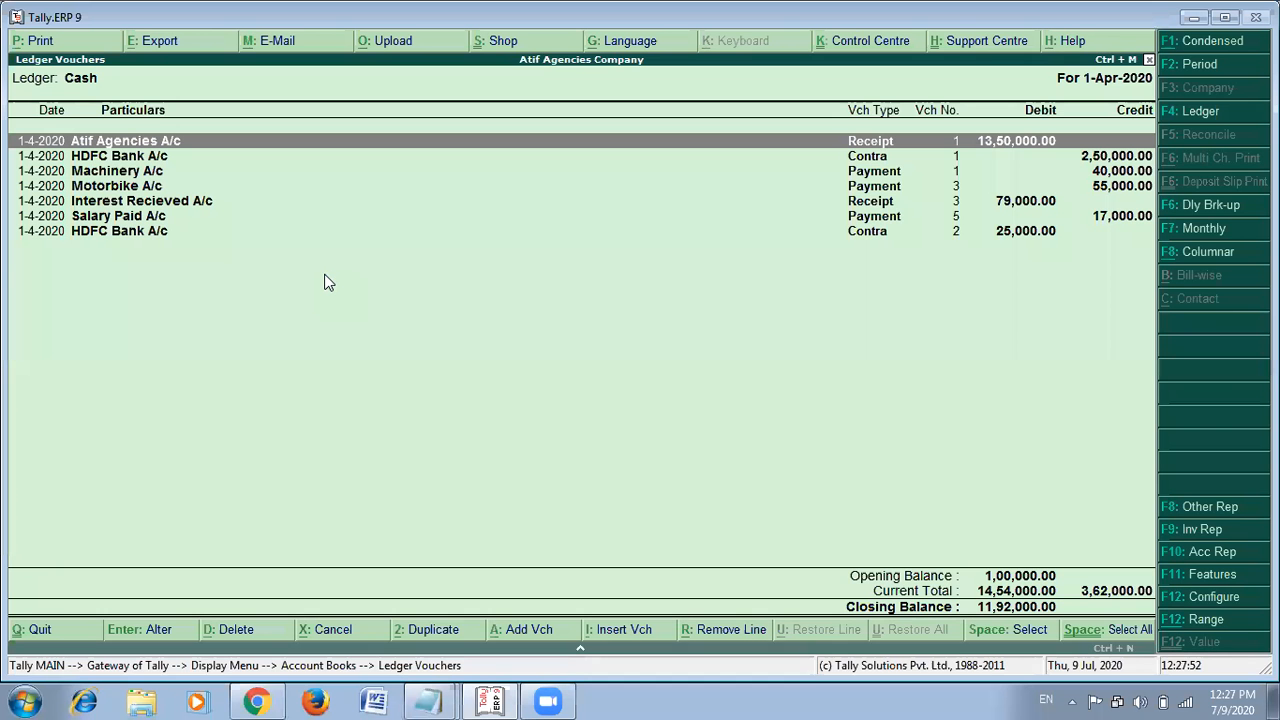
pyautogui.press('Escape')
pyautogui.press('Escape')
pyautogui.press('Escape')
pyautogui.press('Escape')
pyautogui.press('Escape')
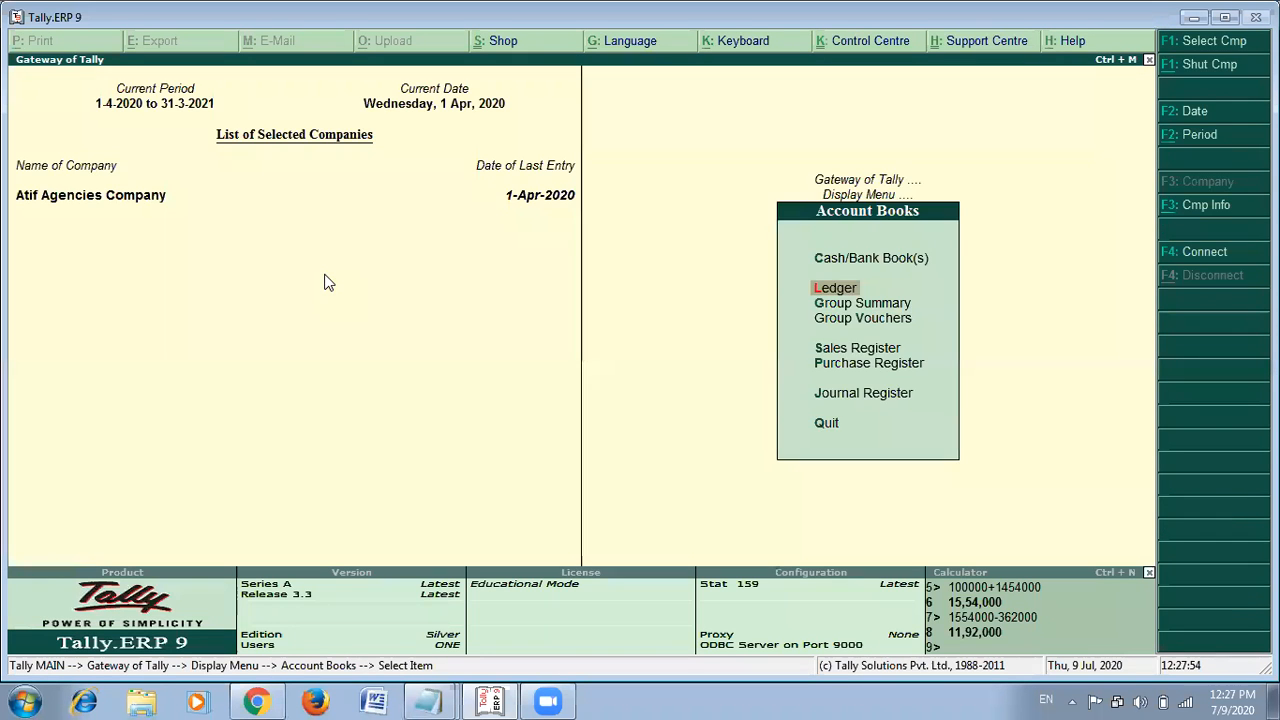
pyautogui.press('Escape')
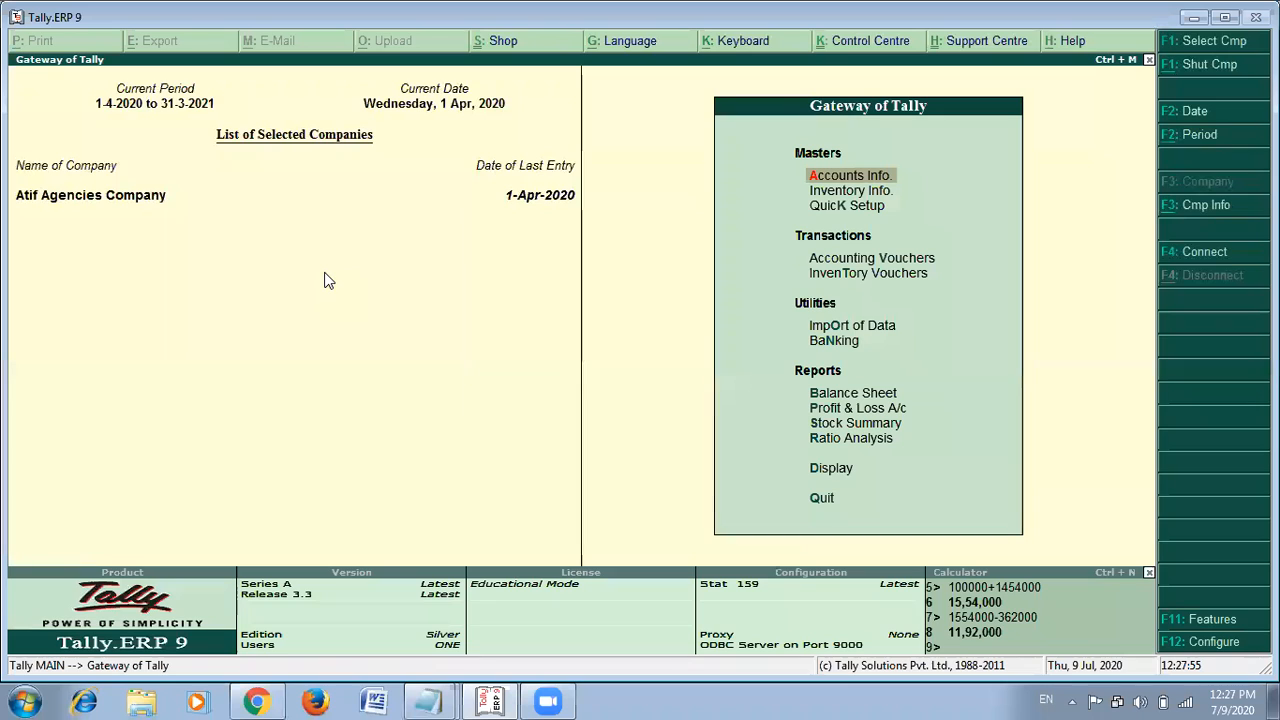
# Follow the Step No 6 route through Accounts Info and Ledgers to the single-ledger Alter list, checking each stage in the notes.
pyautogui.press('Return')
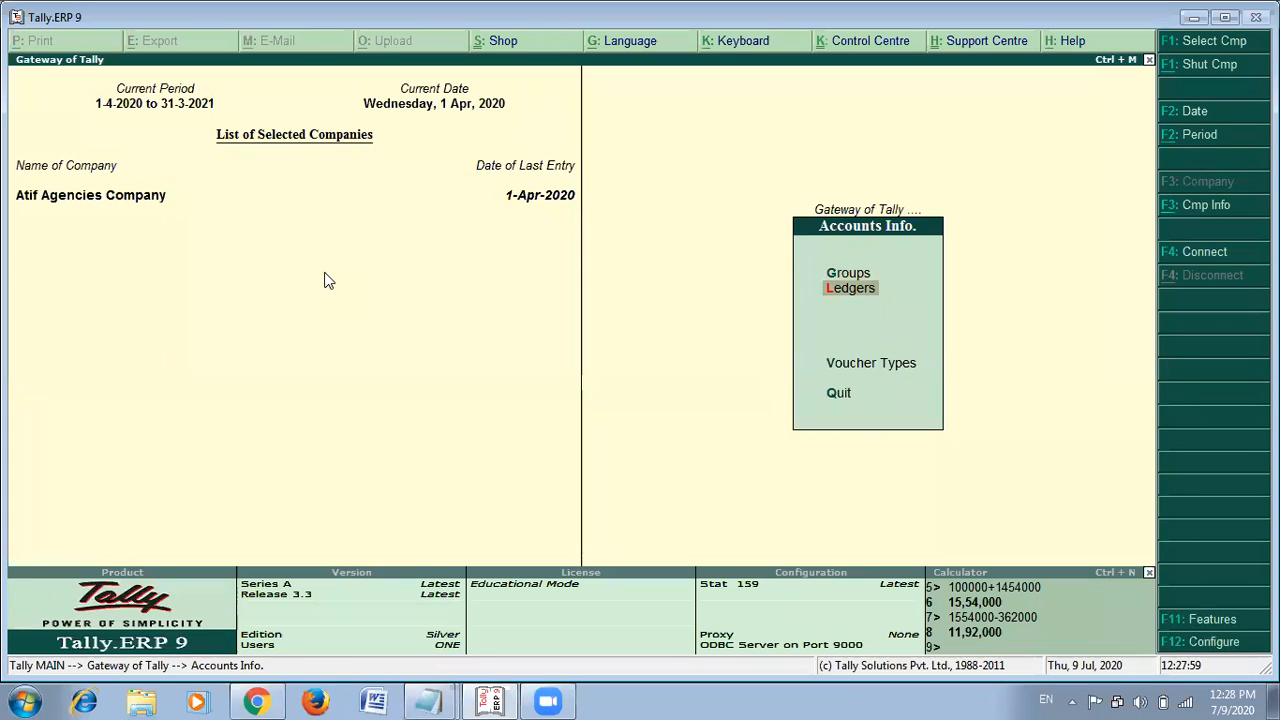
pyautogui.press('Return')
pyautogui.press('Down')
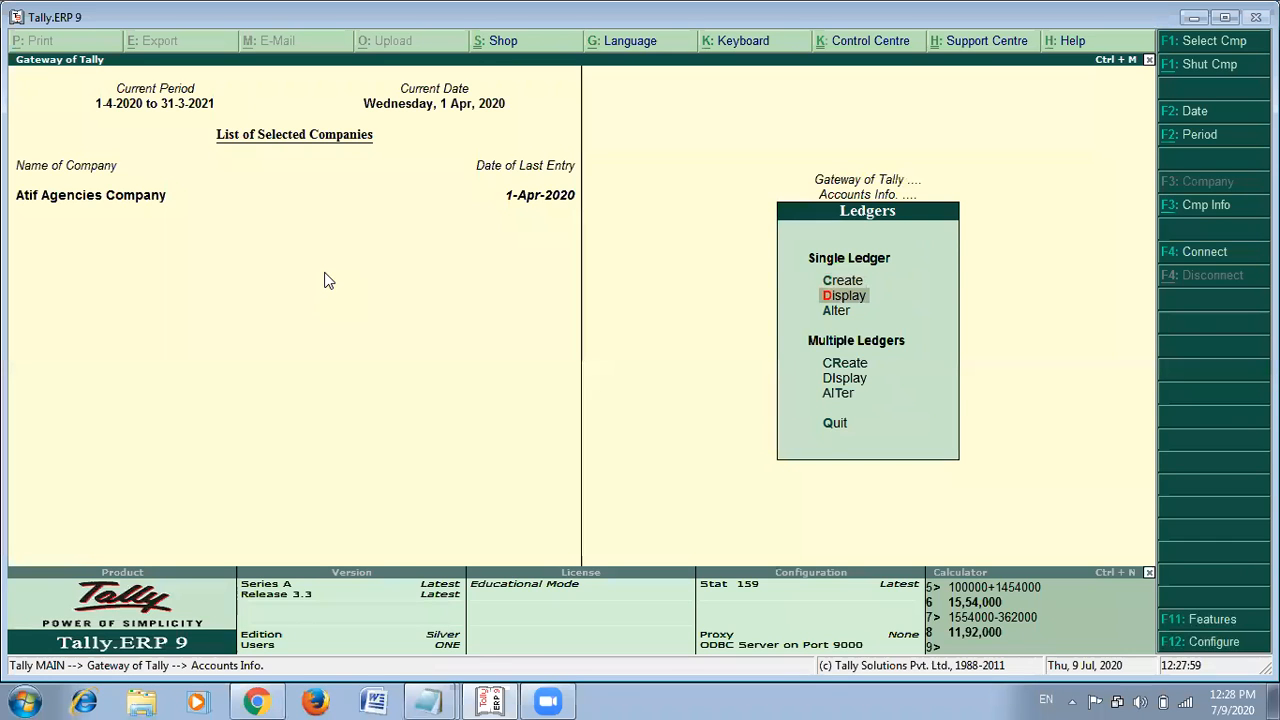
pyautogui.press('Down')
pyautogui.hotkey('alt', 'Tab')
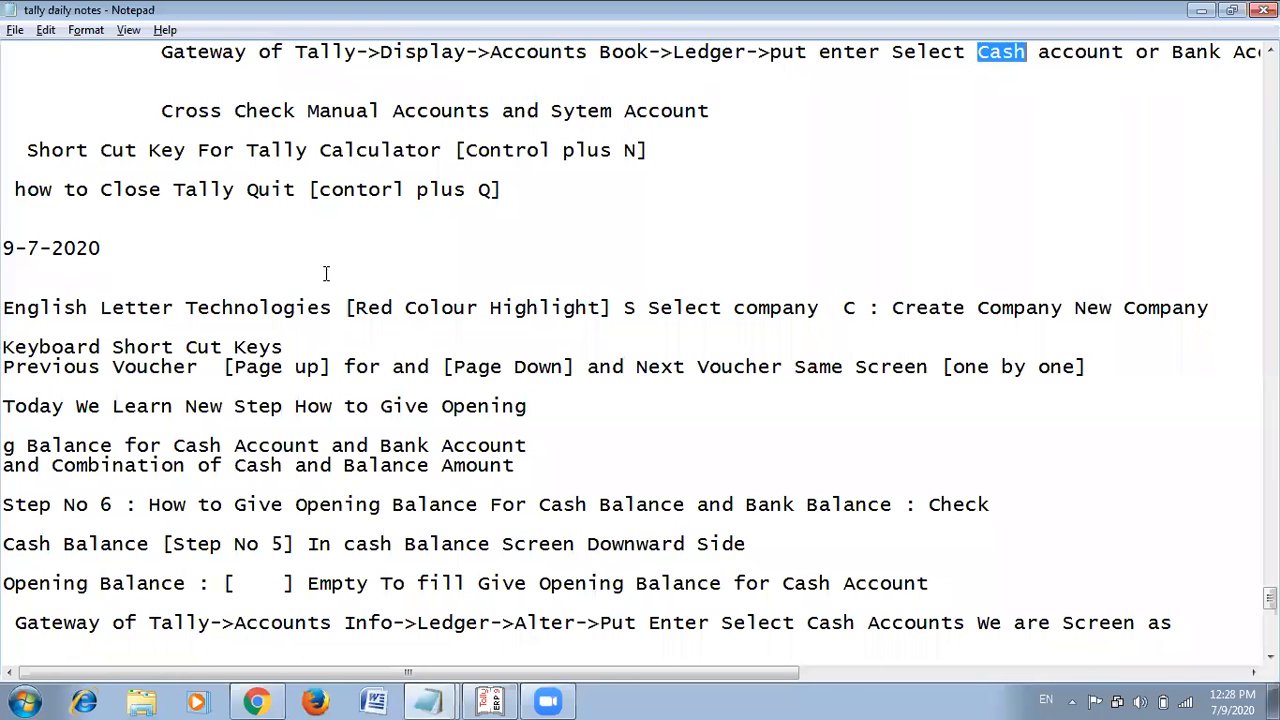
pyautogui.scroll(-2, 322, 277)
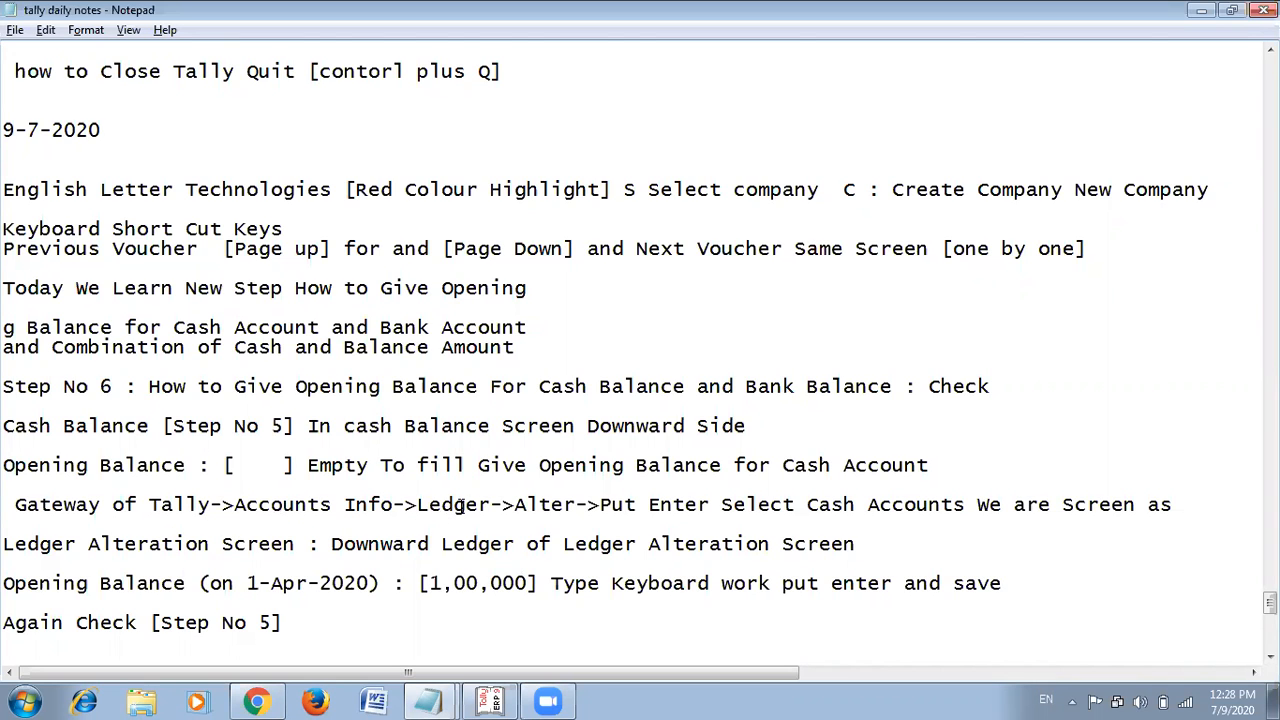
pyautogui.hotkey('alt', 'Tab')
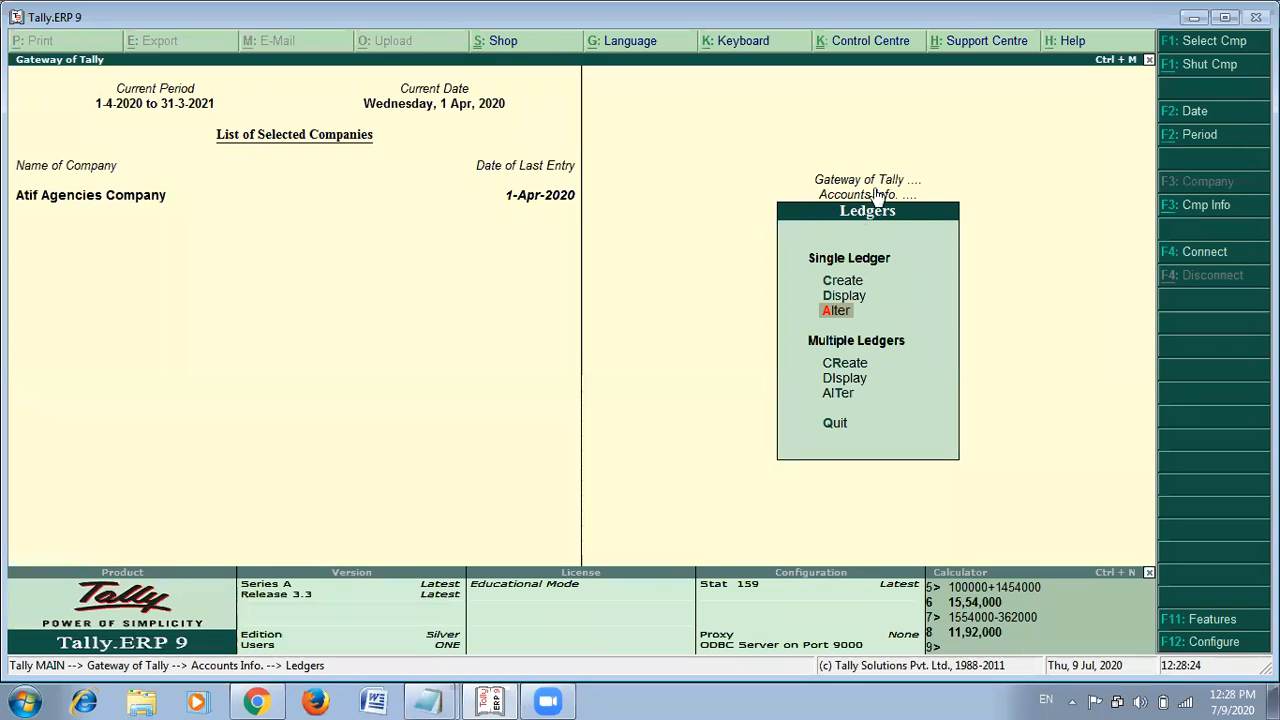
pyautogui.hotkey('alt', 'Tab')
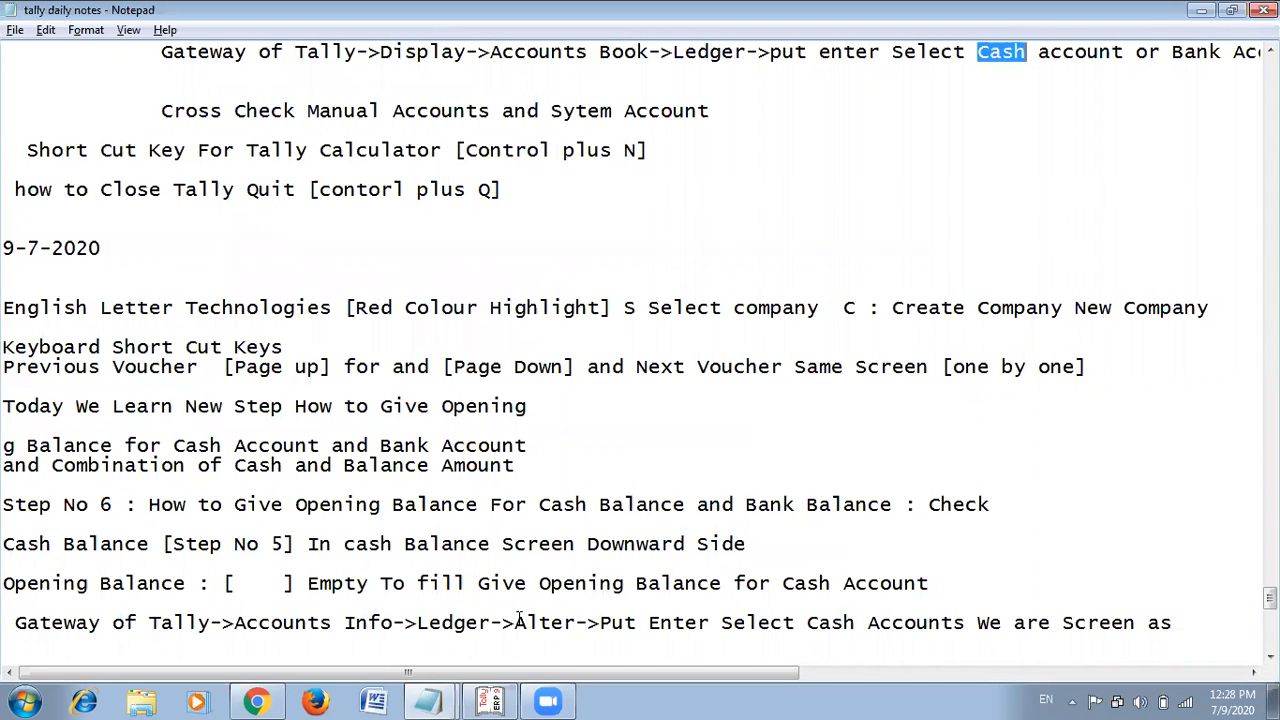
pyautogui.moveTo(515, 622); pyautogui.dragTo(571, 623)
pyautogui.hotkey('alt', 'Tab')
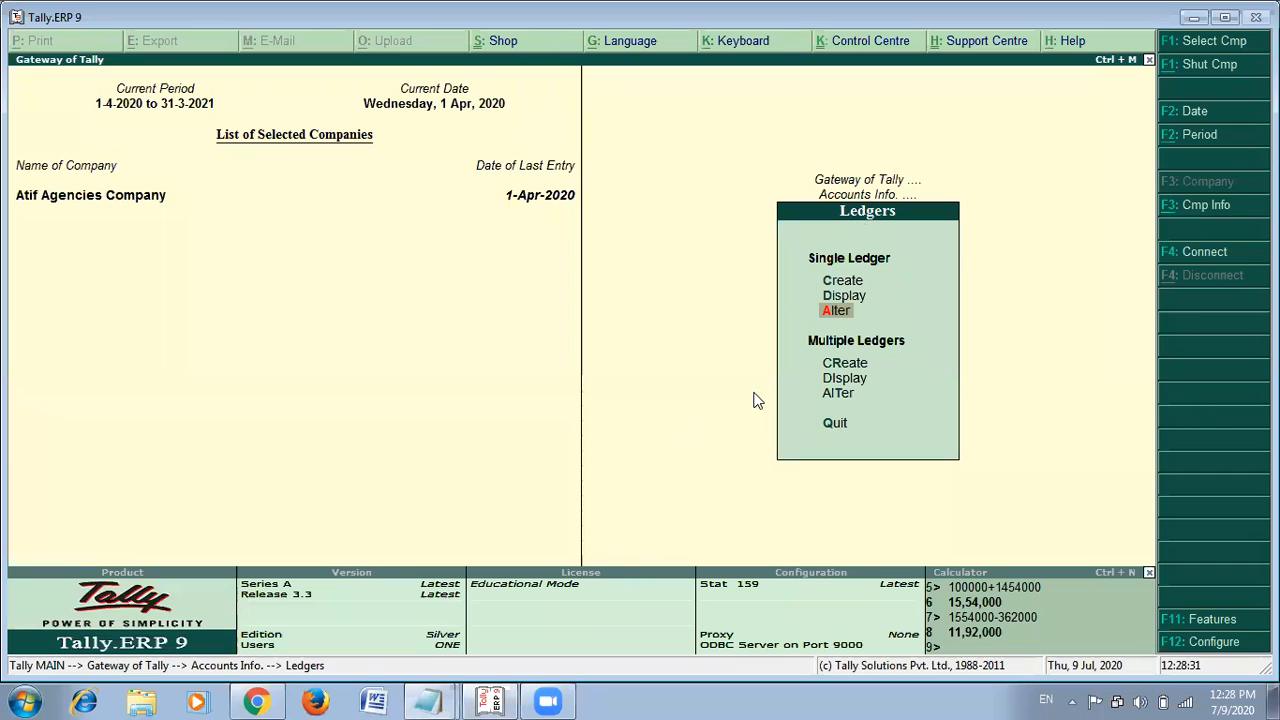
pyautogui.press('Return')
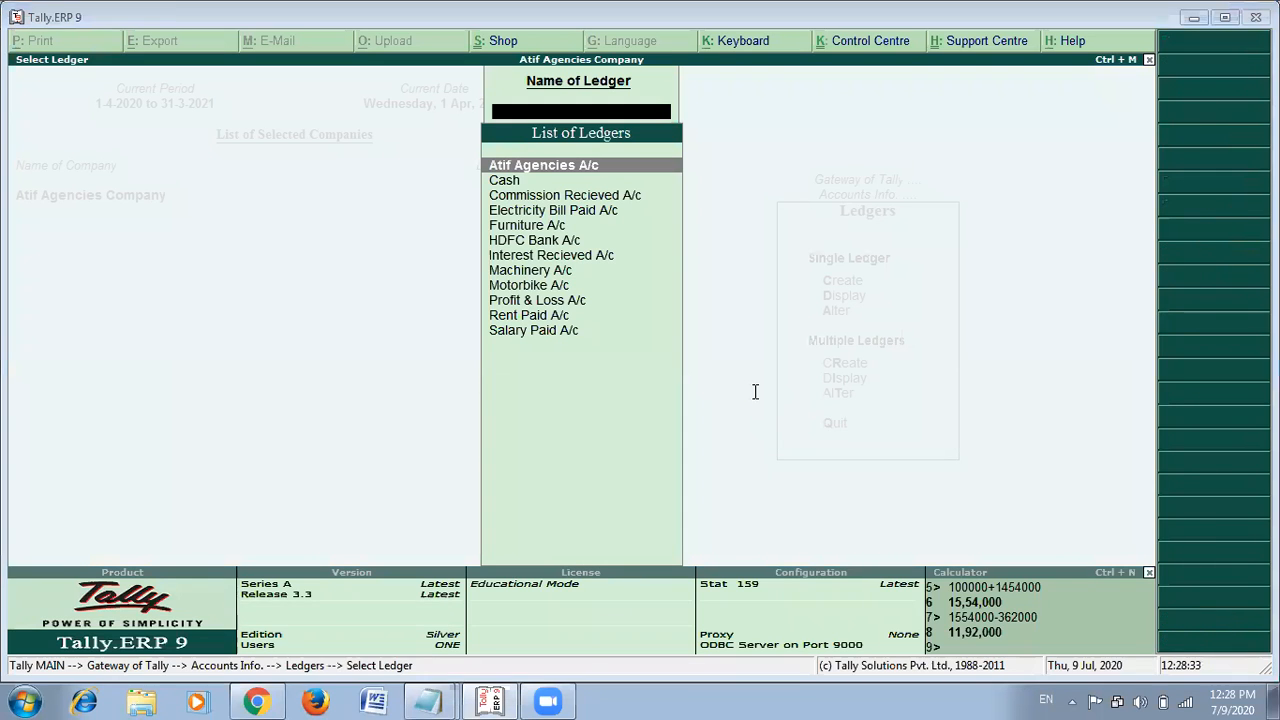
# Check which account the Step No 6 notes call for and open the Cash ledger for alteration.
pyautogui.hotkey('alt', 'Tab')
pyautogui.scroll(-2, 755, 395)
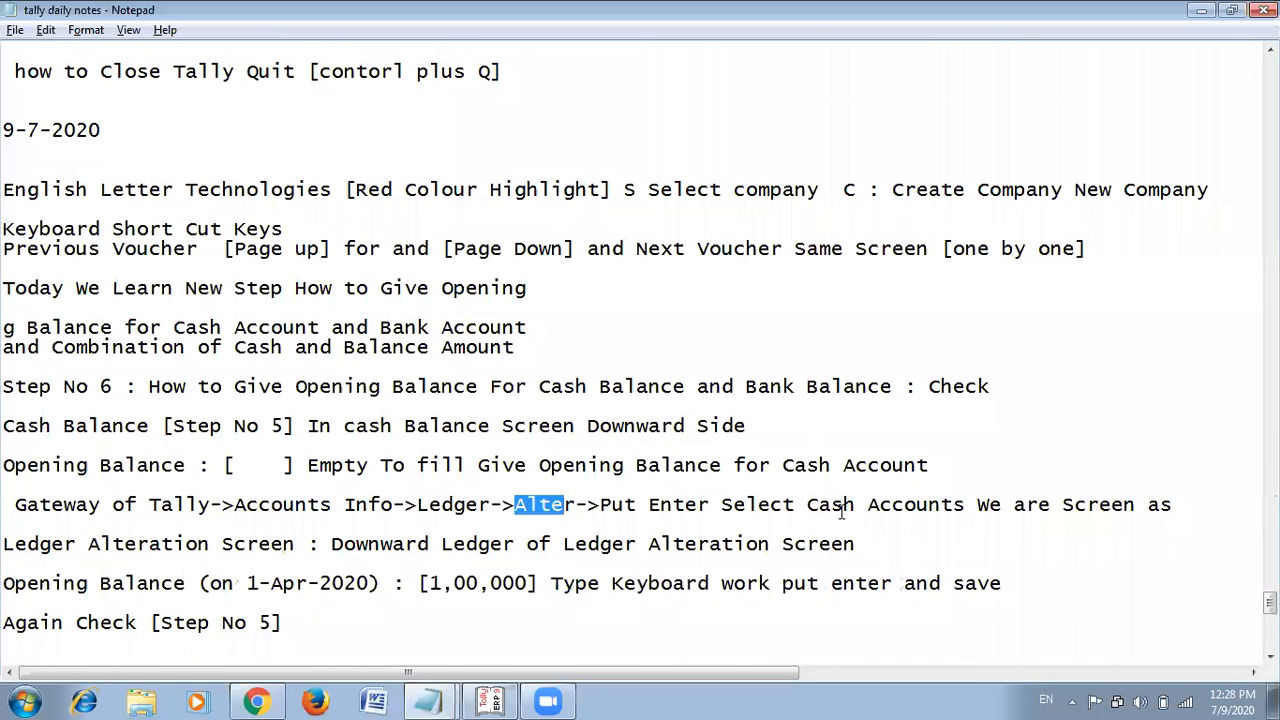
pyautogui.hotkey('alt', 'Tab')
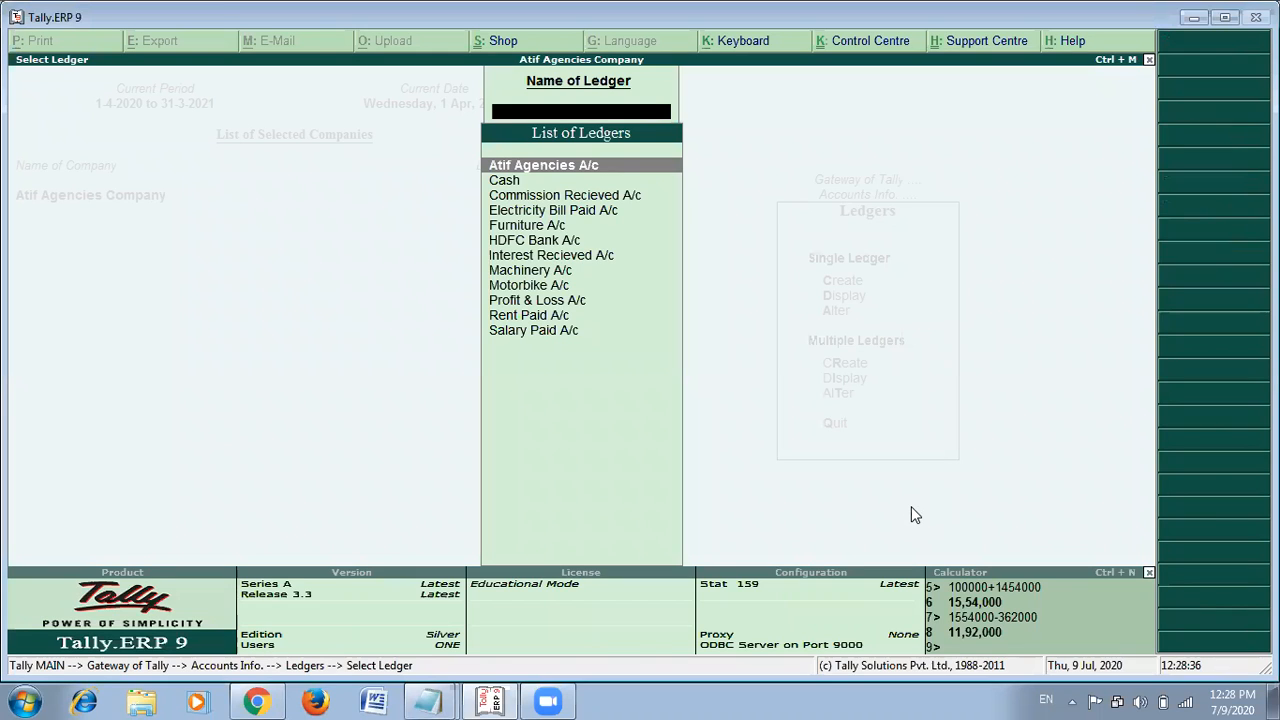
pyautogui.press('Down')
pyautogui.press('Return')
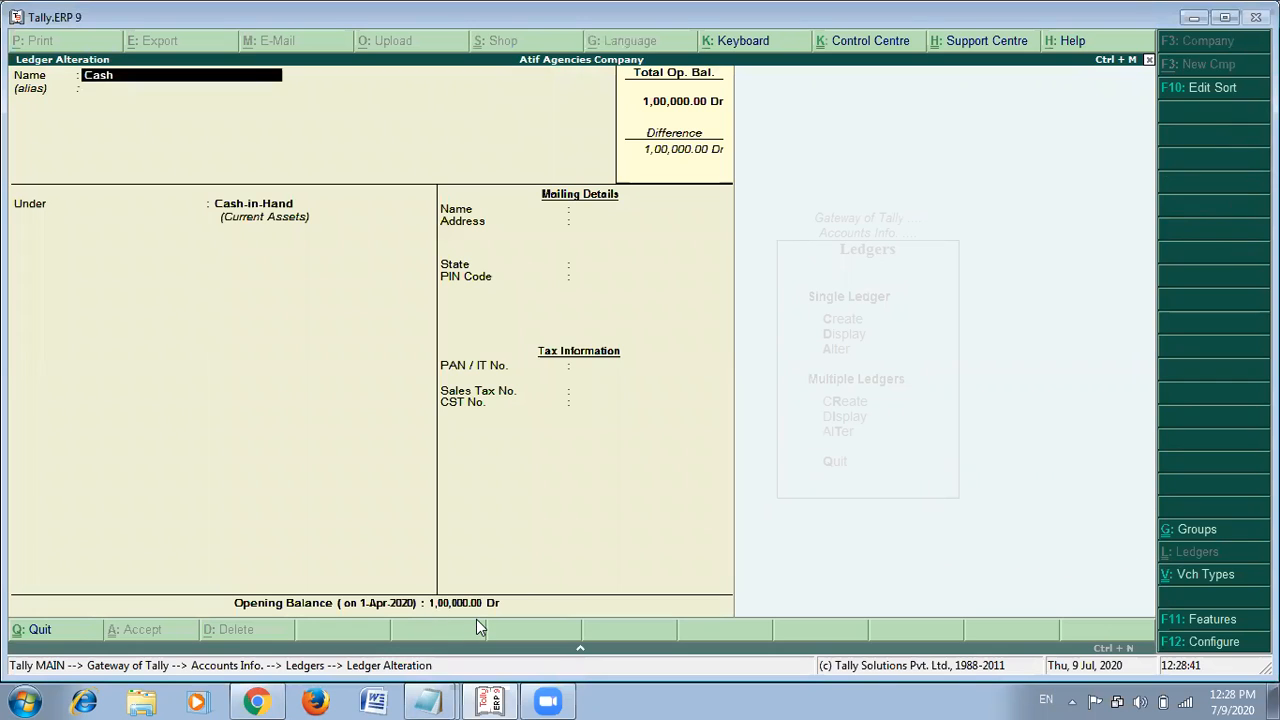
# Set the Cash ledger's opening balance to 125000 and save the alteration.
pyautogui.press('Return')
pyautogui.press('Return')
pyautogui.press('Return')
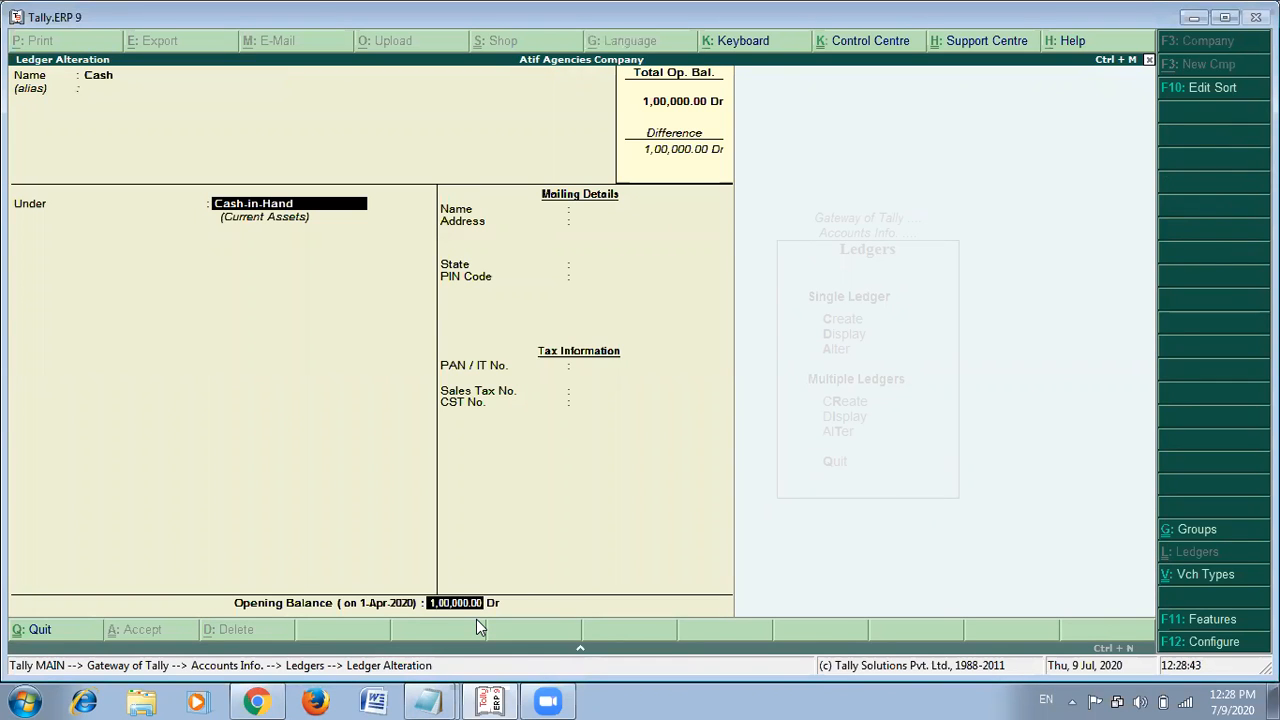
pyautogui.write('12')
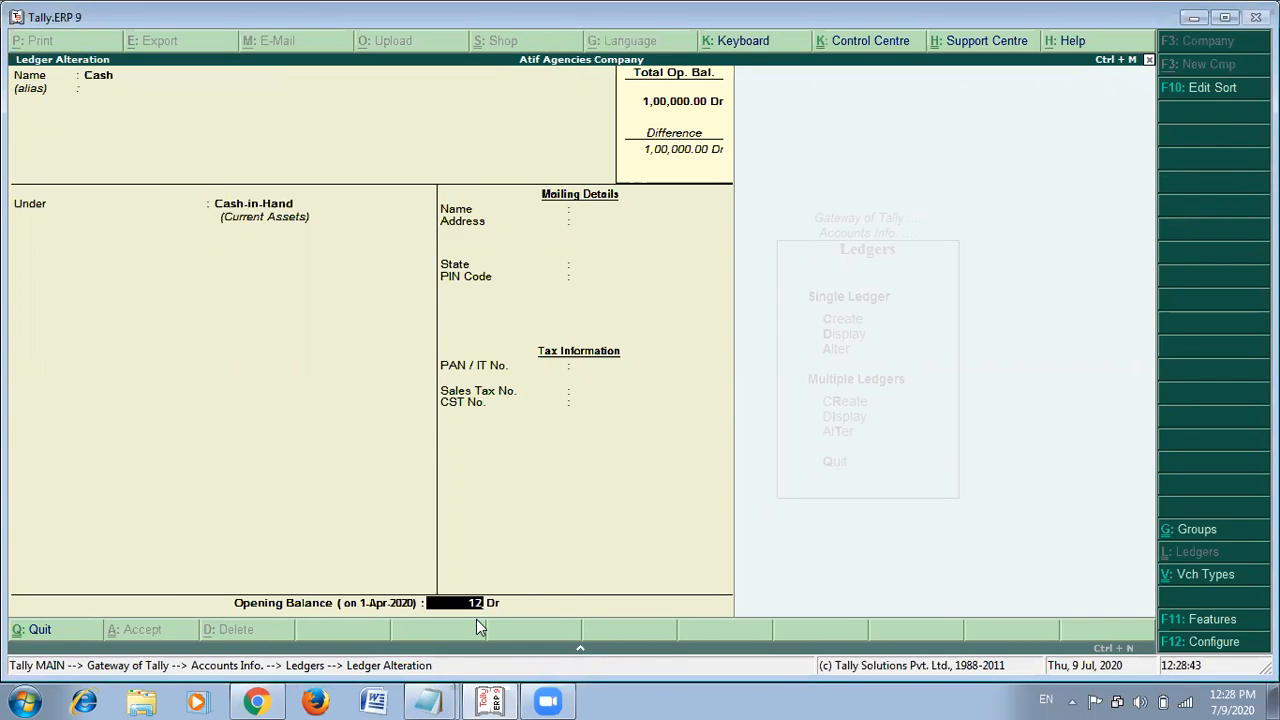
pyautogui.write('5000')
pyautogui.press('Return')
pyautogui.press('Return')
pyautogui.press('Return')
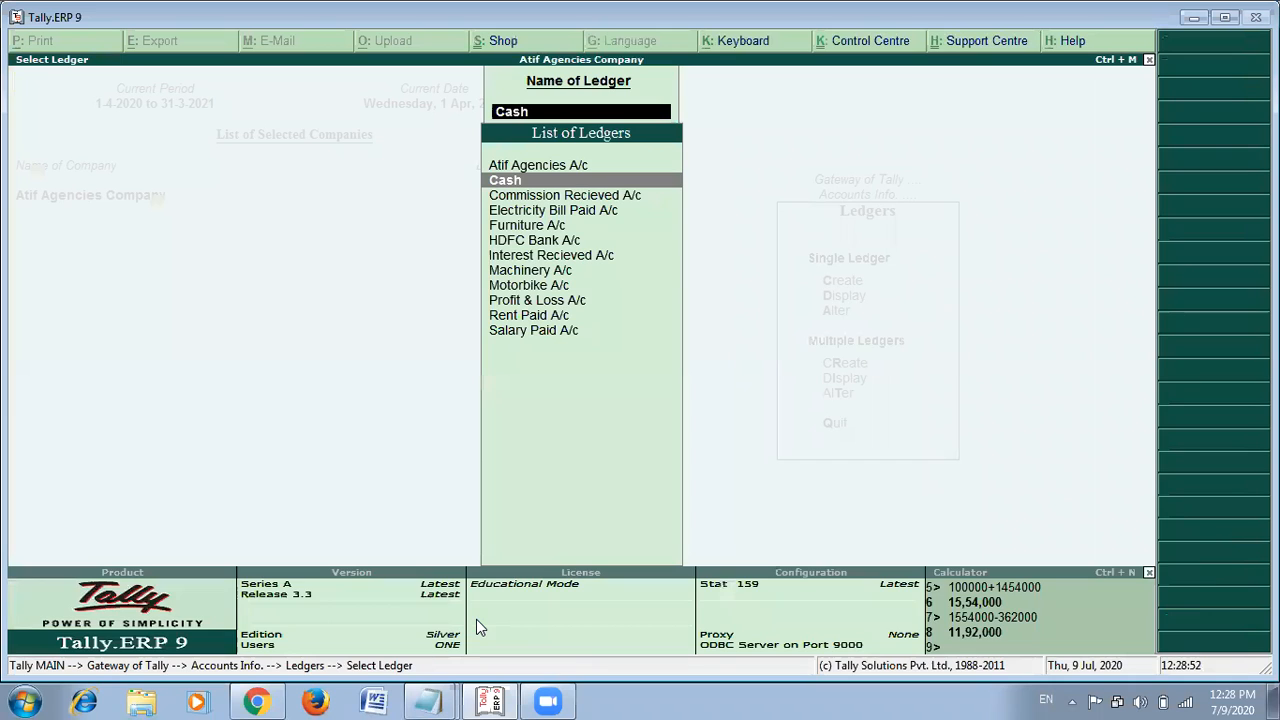
# Reopen the Cash ledger alteration and look up the Step No 5 reference in the notes.
pyautogui.press('Return')
pyautogui.hotkey('alt', 'Tab')
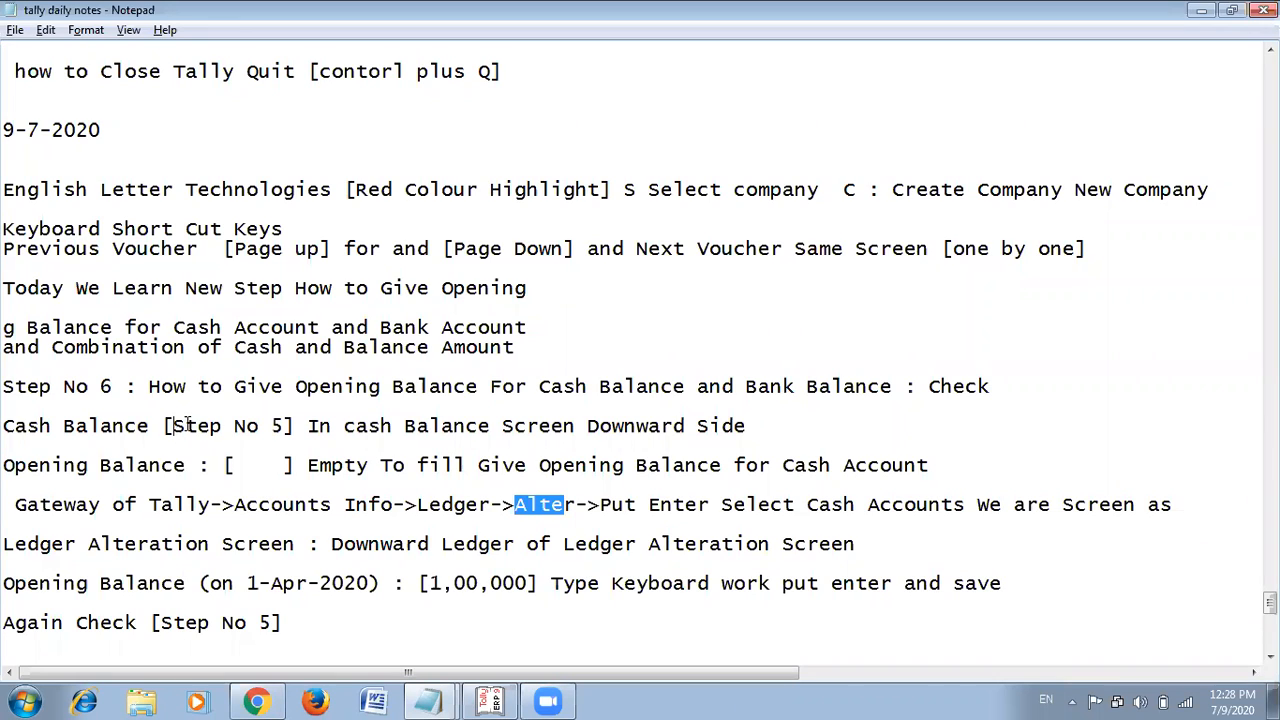
pyautogui.moveTo(178, 425); pyautogui.dragTo(296, 427)
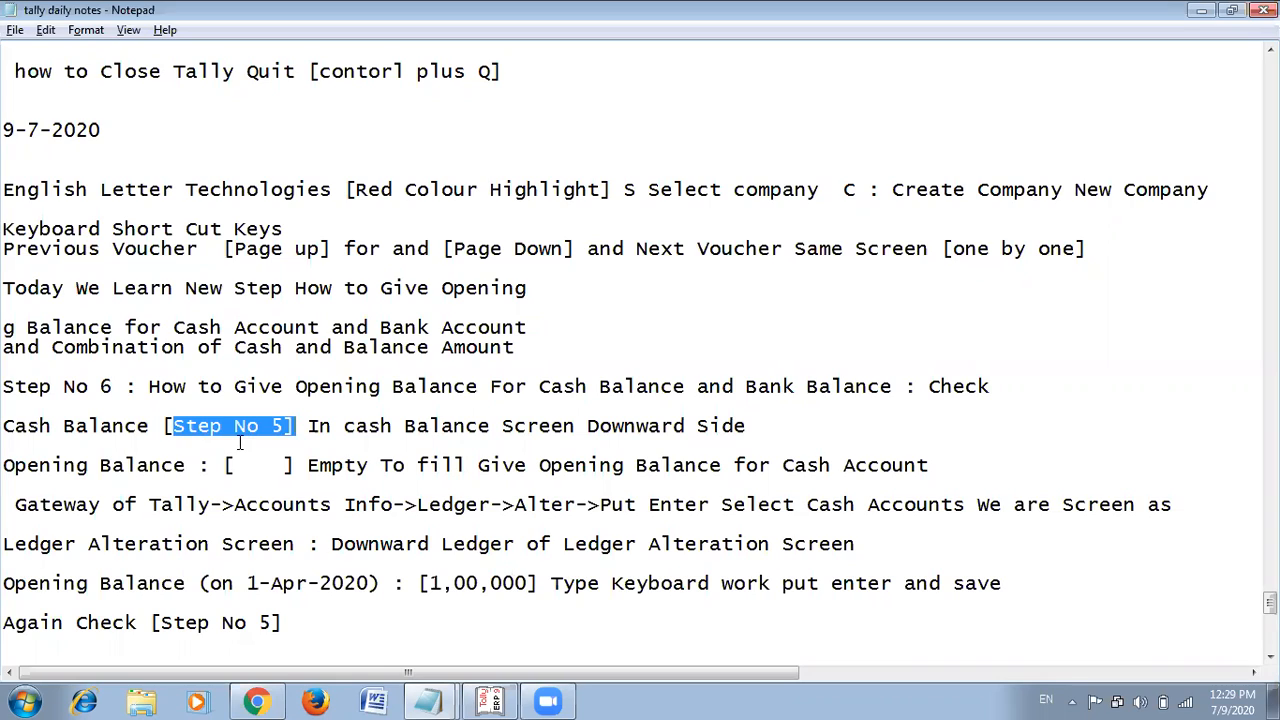
pyautogui.scroll(5, 548, 388)
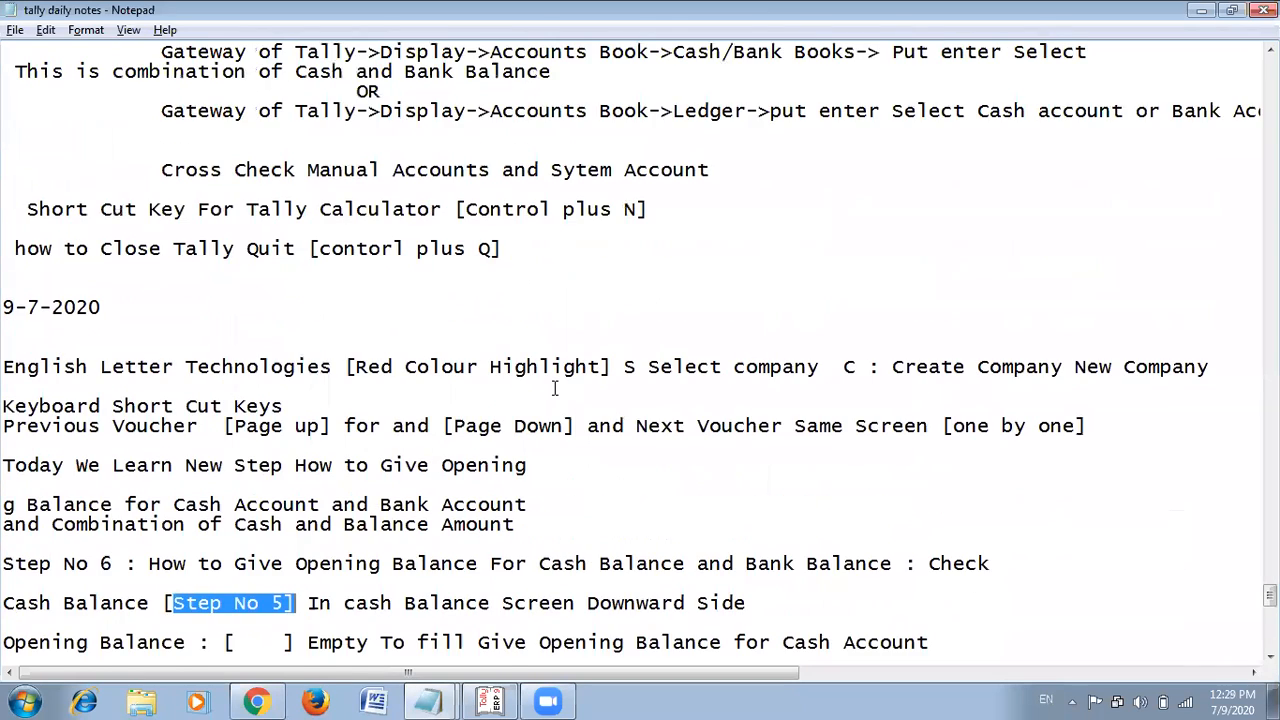
pyautogui.hotkey('alt', 'Tab')
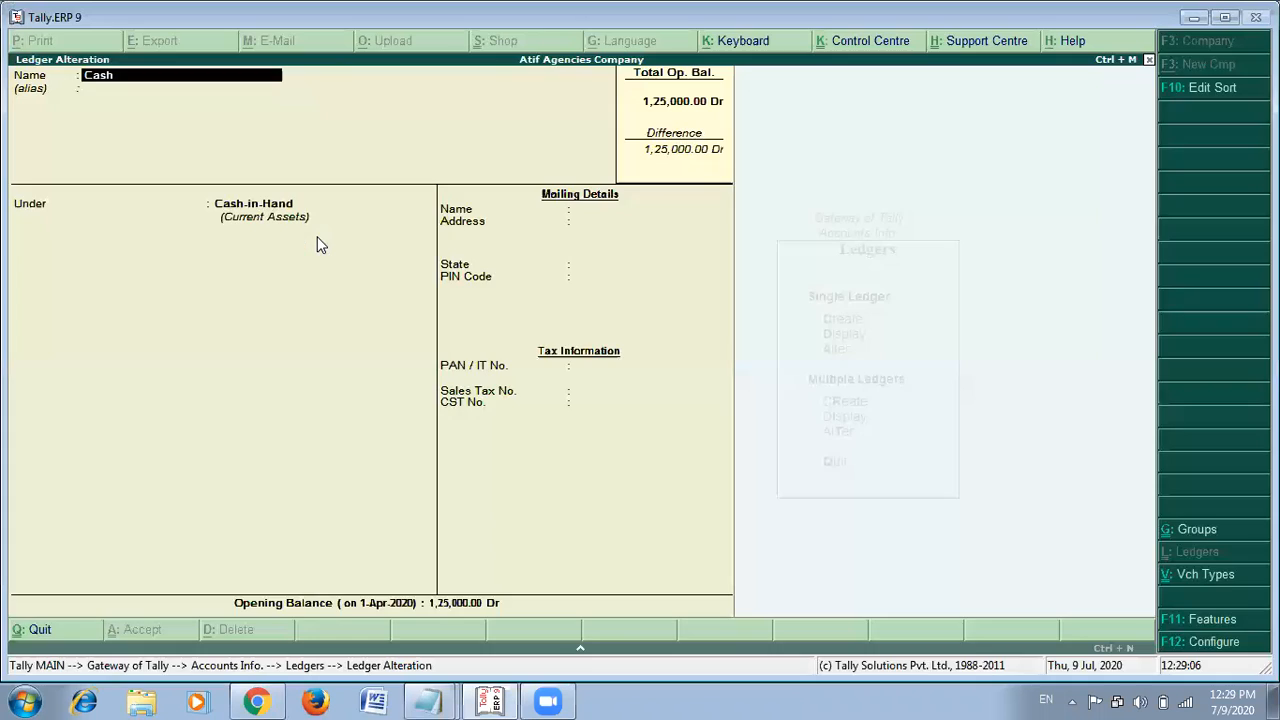
# Leave the Cash ledger alteration for the Gateway of Tally and consult the Step No 5 ledger balance route in the notes.
pyautogui.press('Escape')
pyautogui.press('Escape')
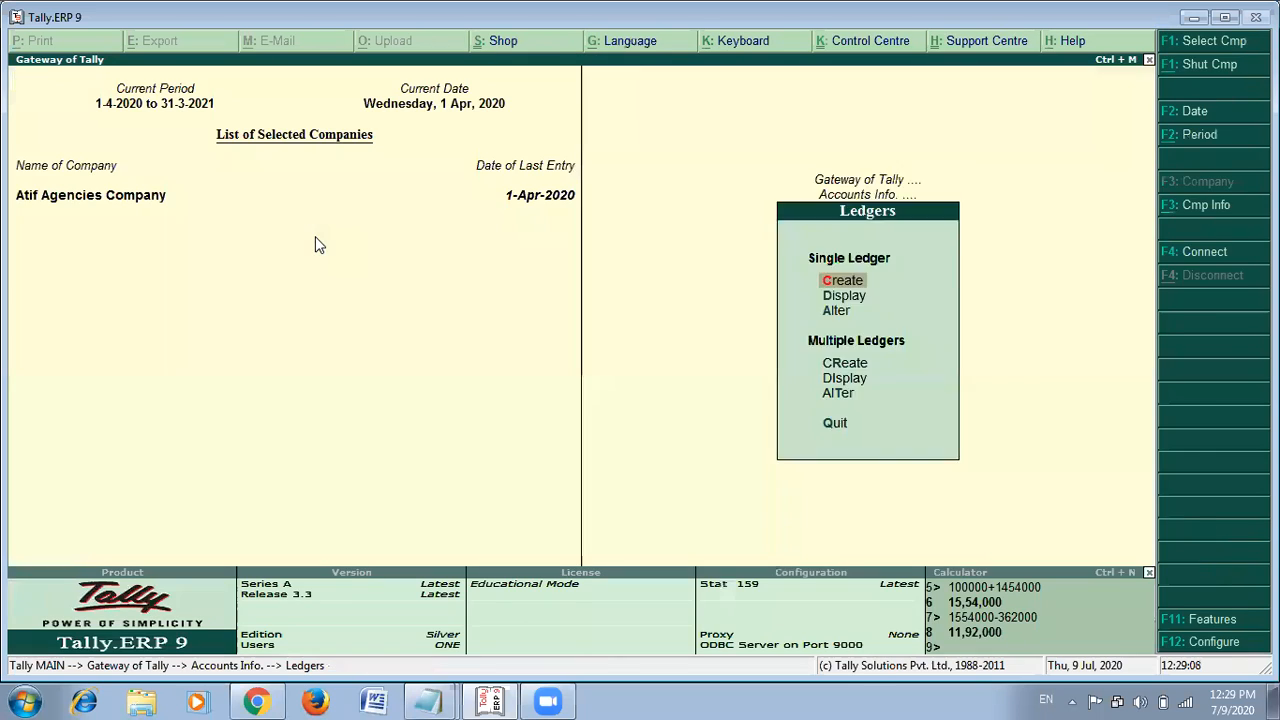
pyautogui.press('Escape')
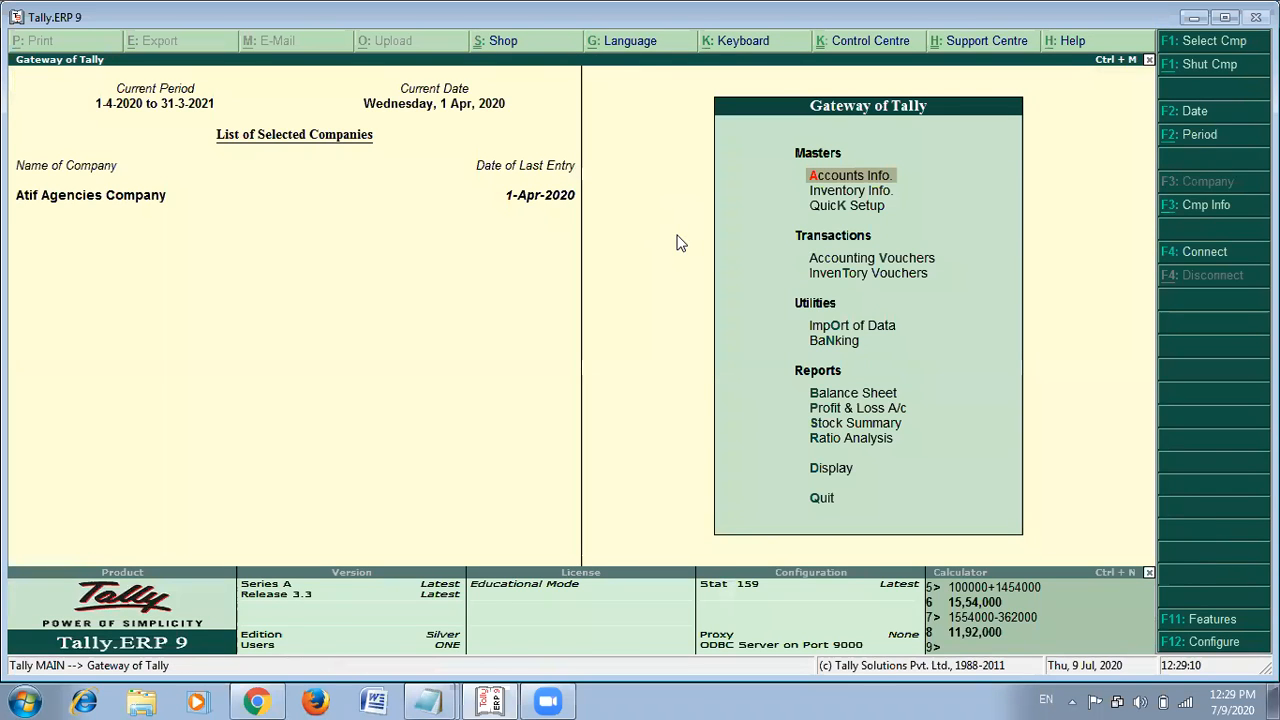
pyautogui.hotkey('alt', 'Tab')
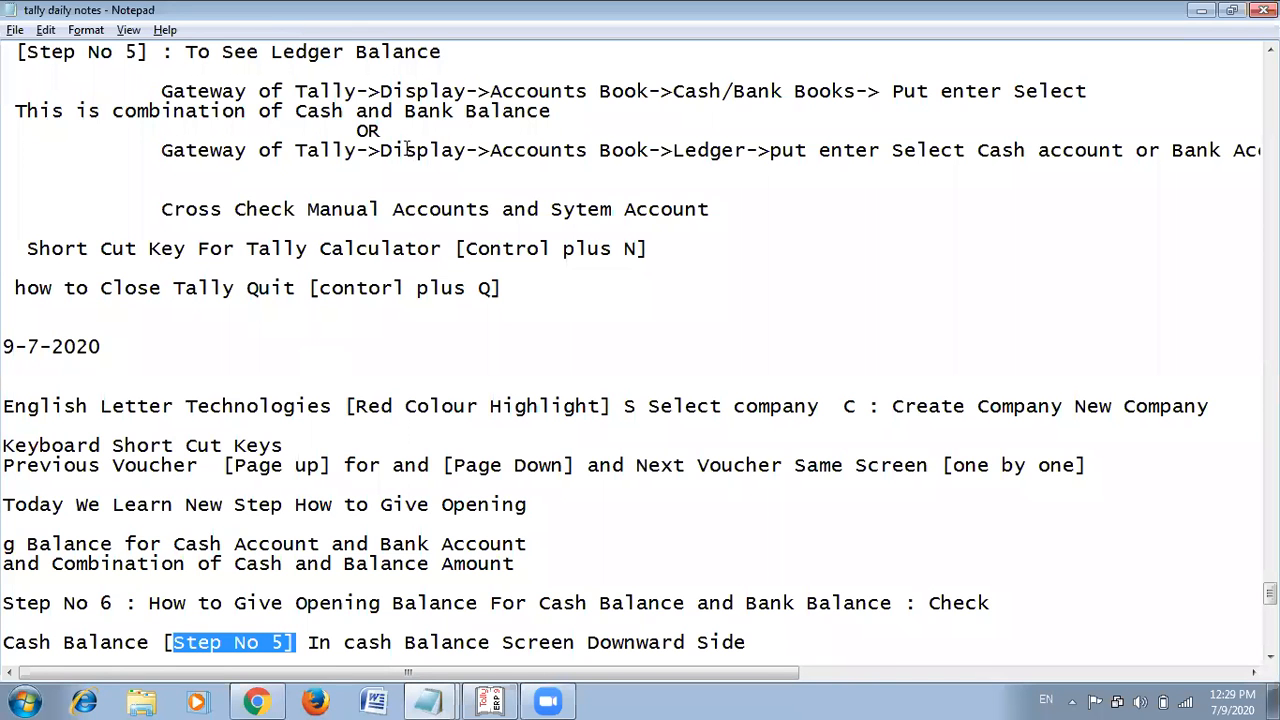
# Switch to Tally and open the Account Books from the display reports, checking the Step No 5 route in the notes.
pyautogui.hotkey('alt', 'Tab')
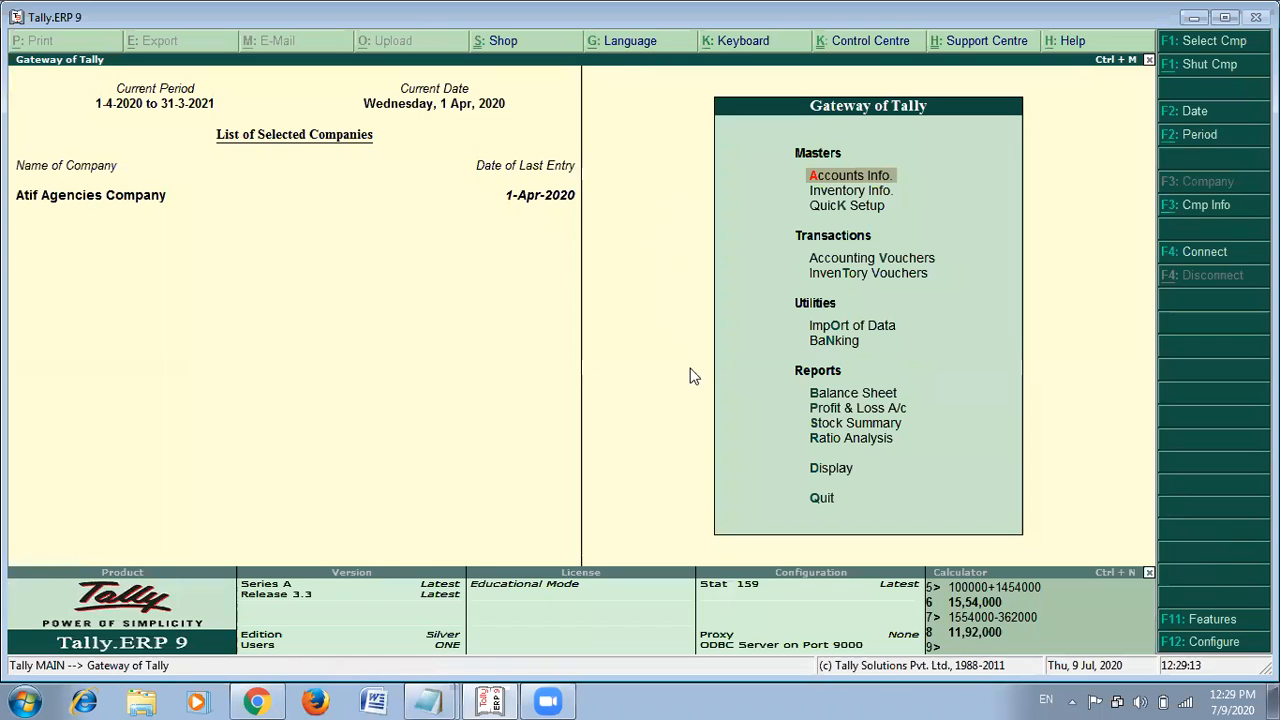
pyautogui.click(816, 478)
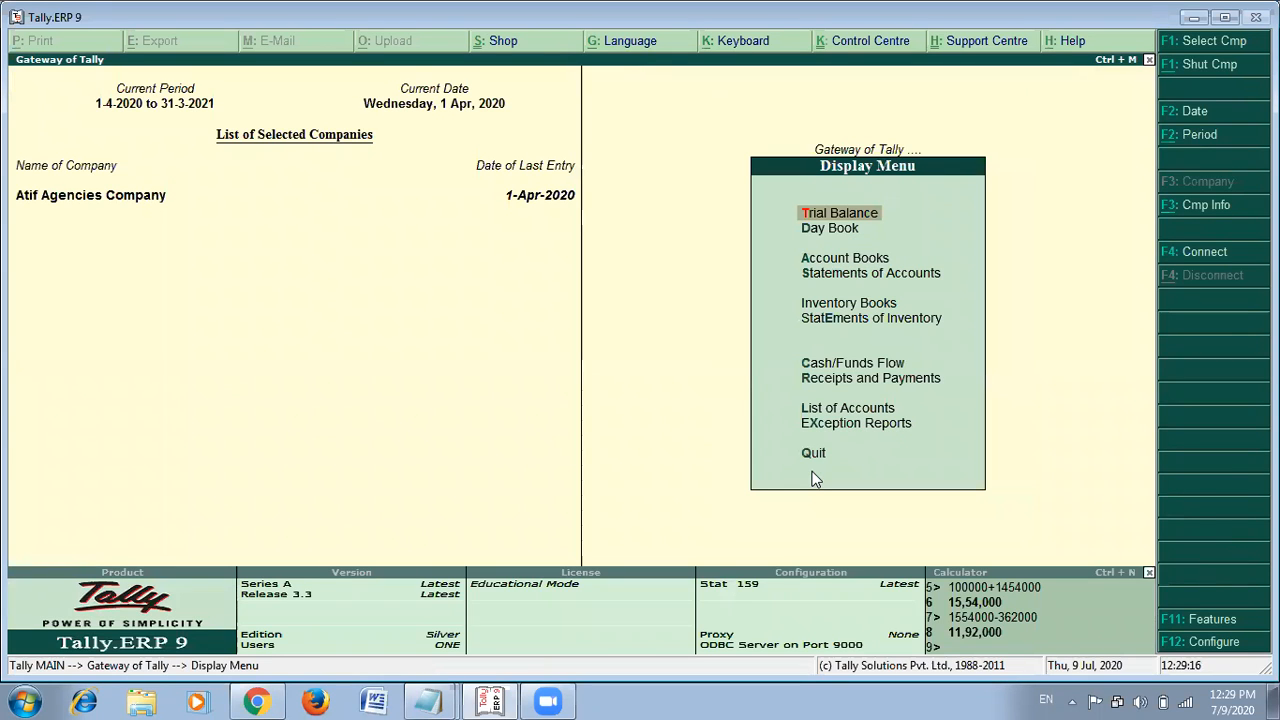
pyautogui.hotkey('alt', 'Tab')
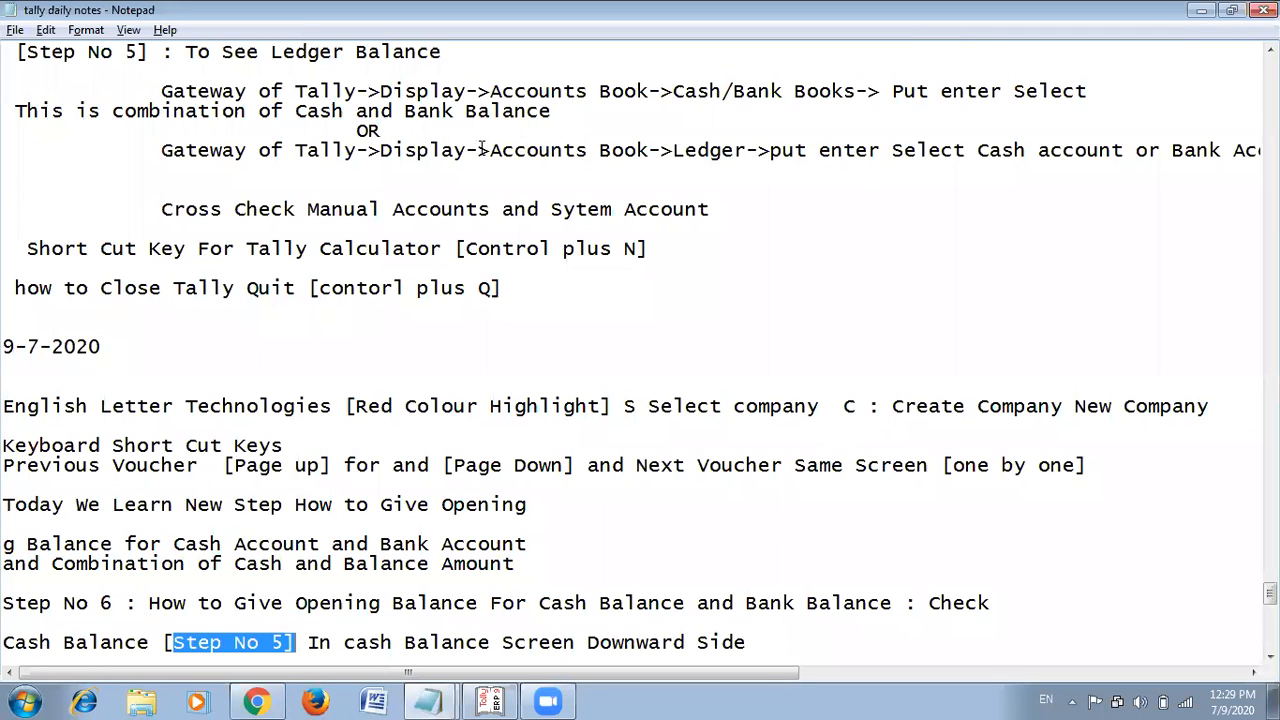
pyautogui.hotkey('alt', 'Tab')
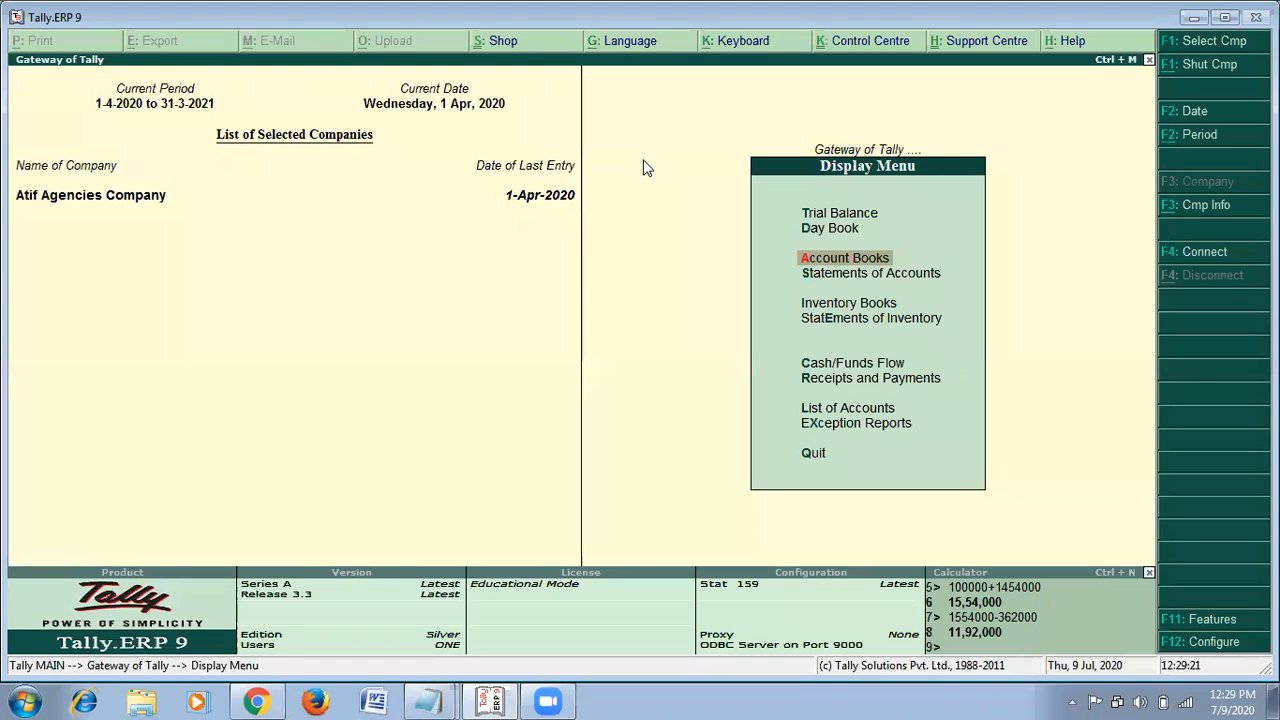
pyautogui.press('Return')
# Check the Ledger part of the Step No 5 route in the notes and open the Cash ledger's vouchers in Tally.
pyautogui.hotkey('alt', 'Tab')
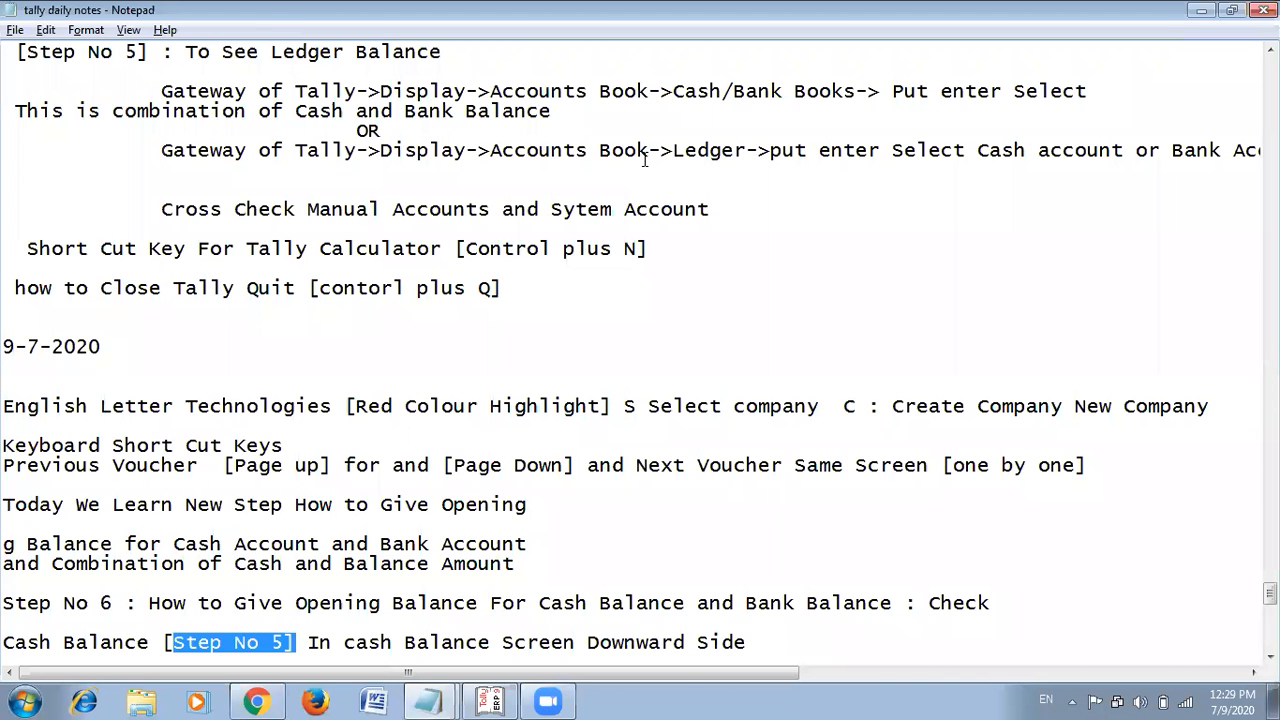
pyautogui.moveTo(676, 152); pyautogui.dragTo(712, 152)
pyautogui.hotkey('alt', 'Tab')
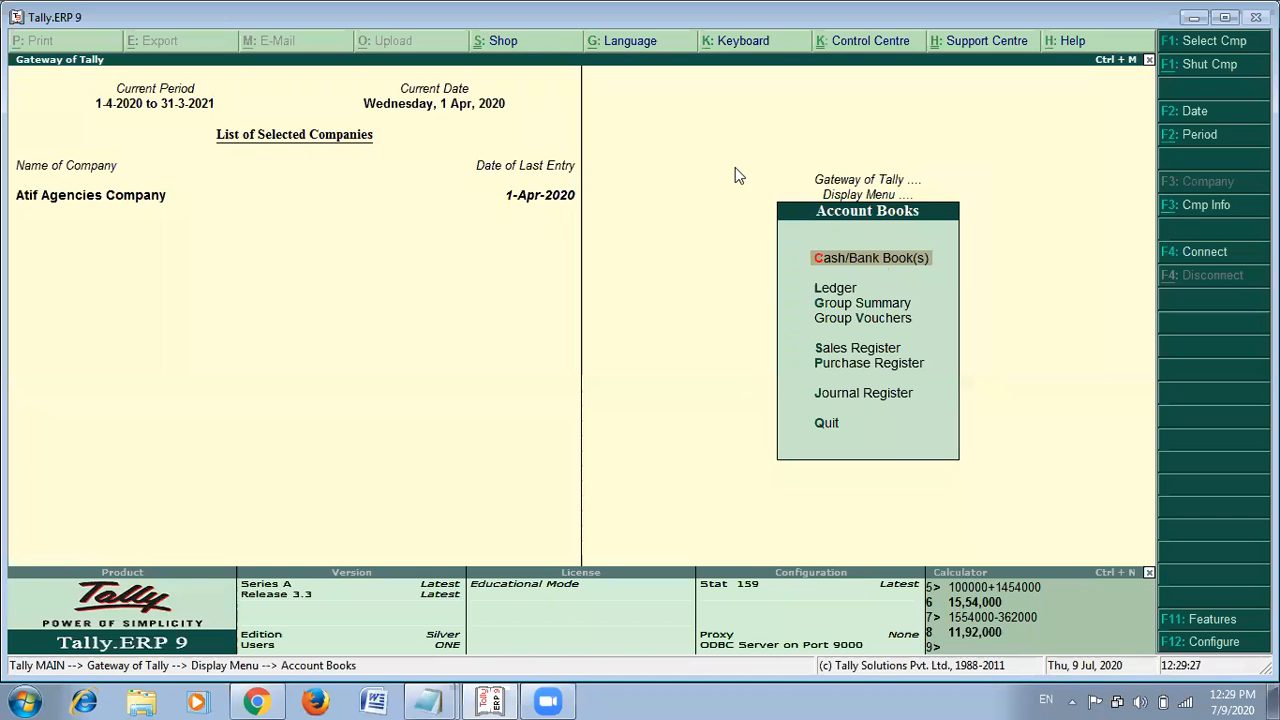
pyautogui.click(838, 291)
pyautogui.click(838, 291)
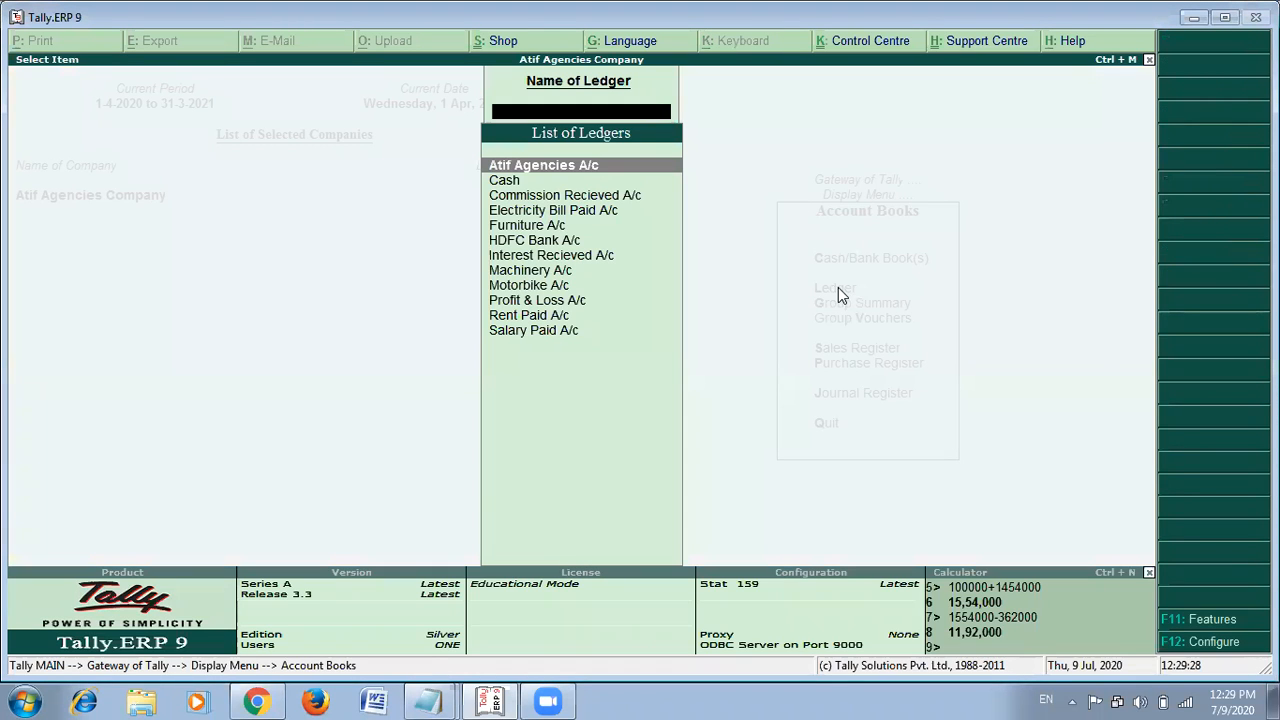
pyautogui.press('Down')
pyautogui.press('Return')
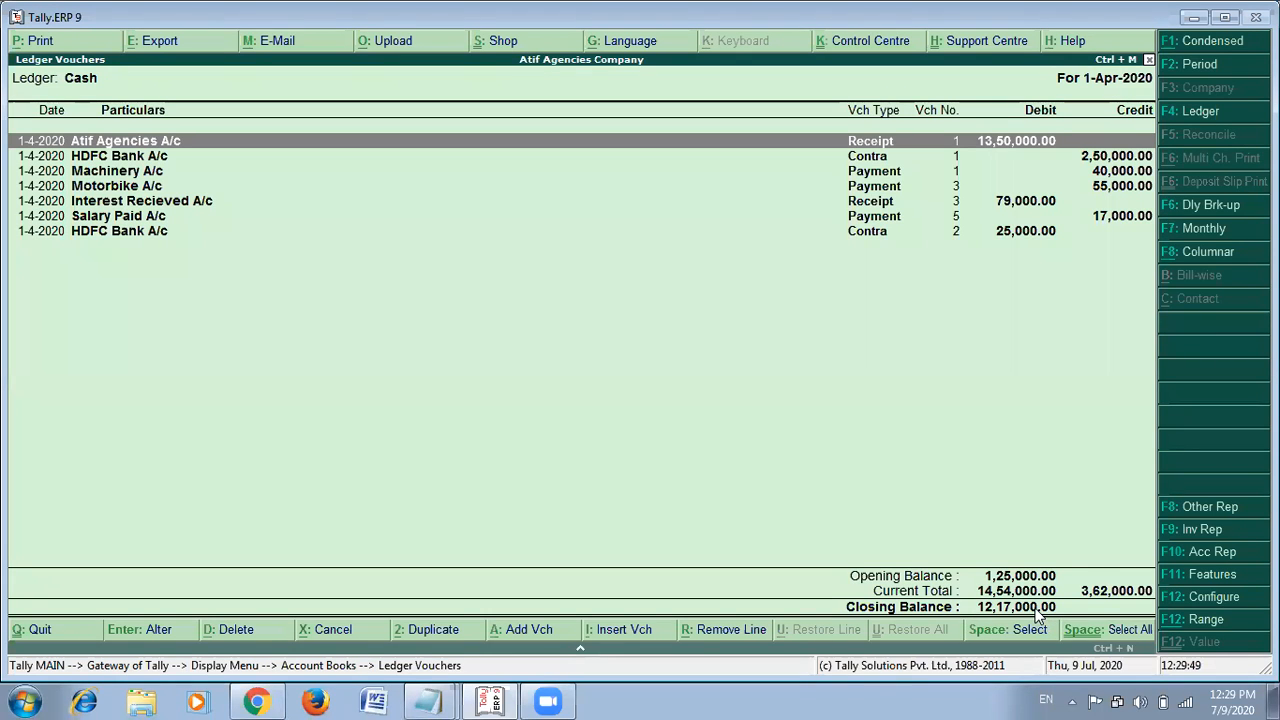
# Review the Step No 6 opening balance procedure in the notes and return to the Cash ledger vouchers in Tally.
pyautogui.hotkey('alt', 'Tab')
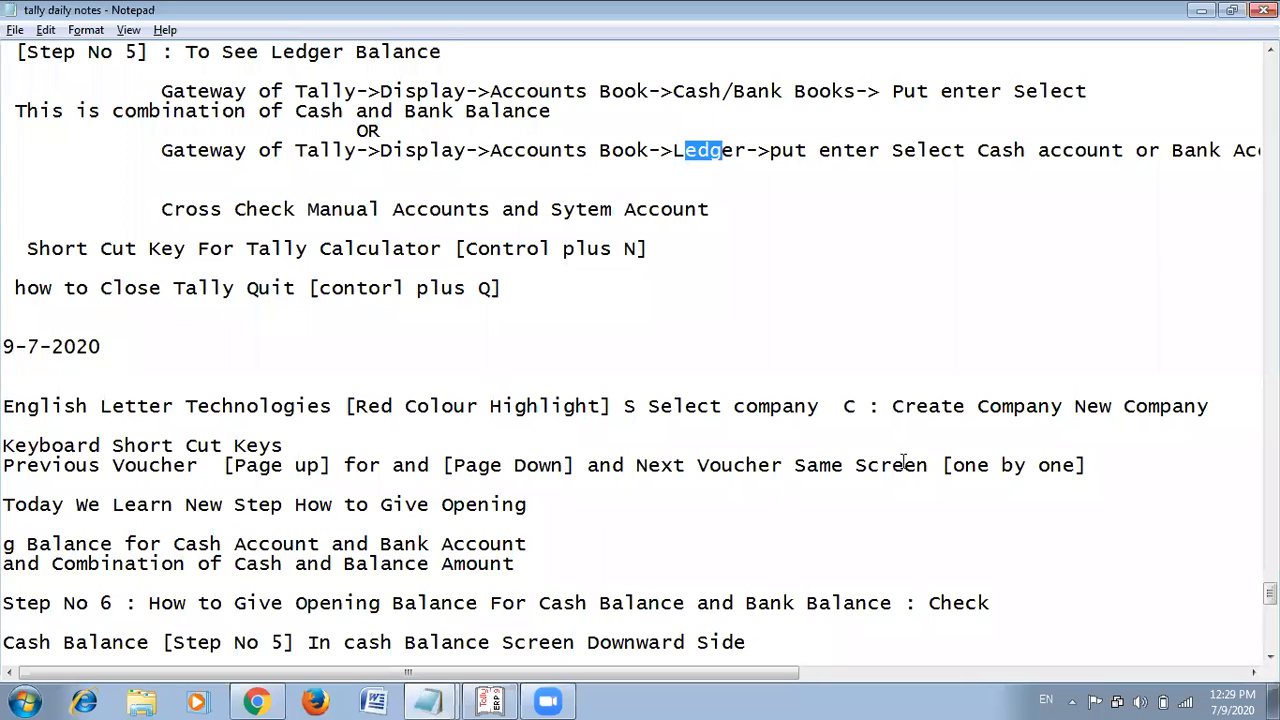
pyautogui.scroll(-8, 903, 463)
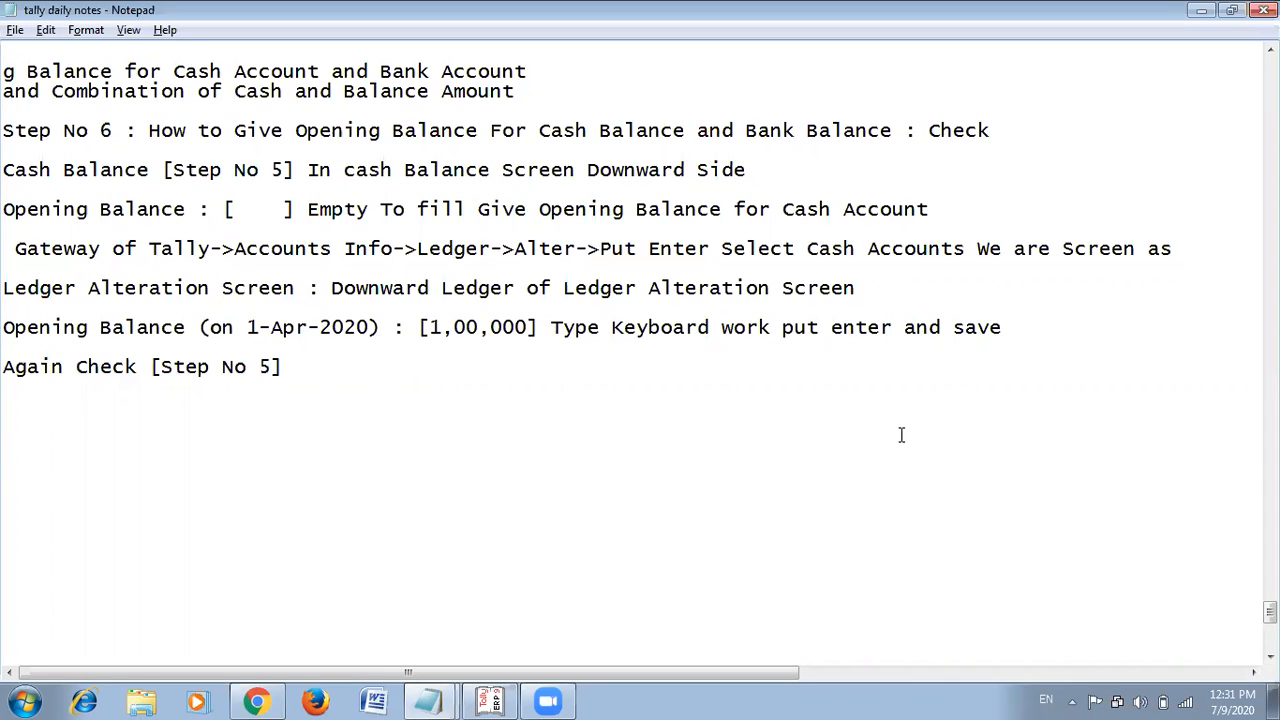
pyautogui.hotkey('alt', 'Tab')
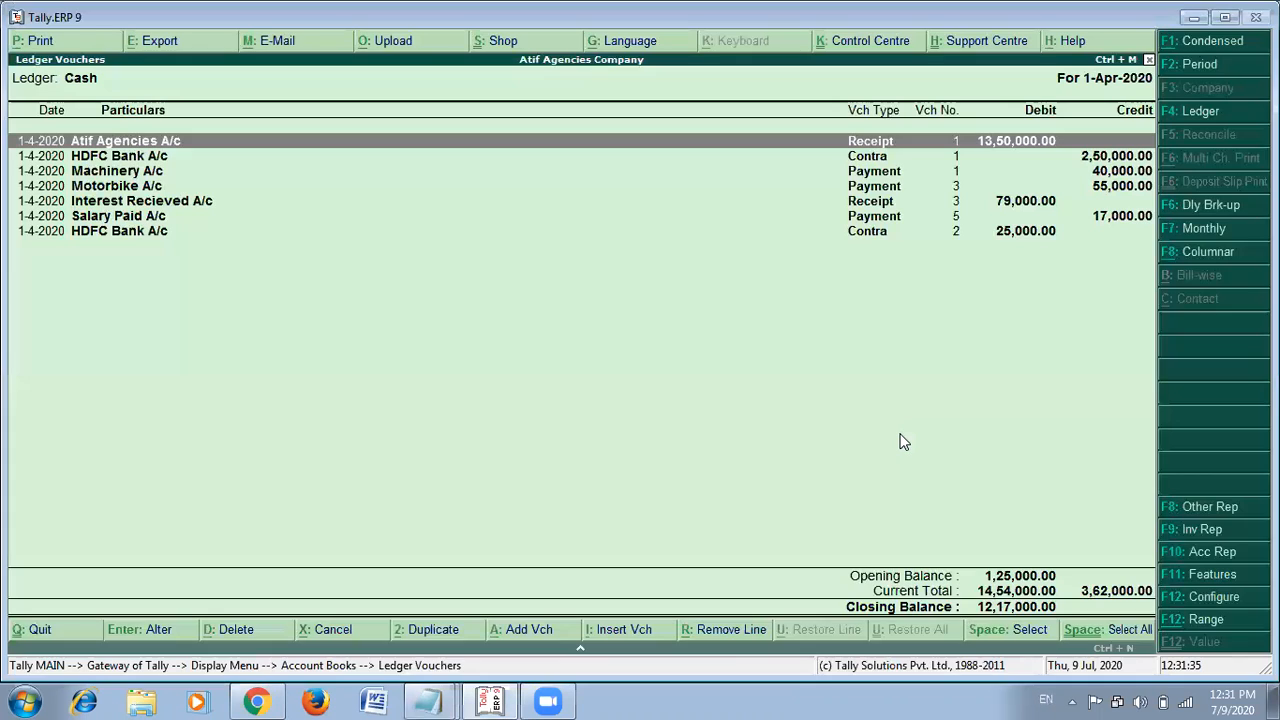